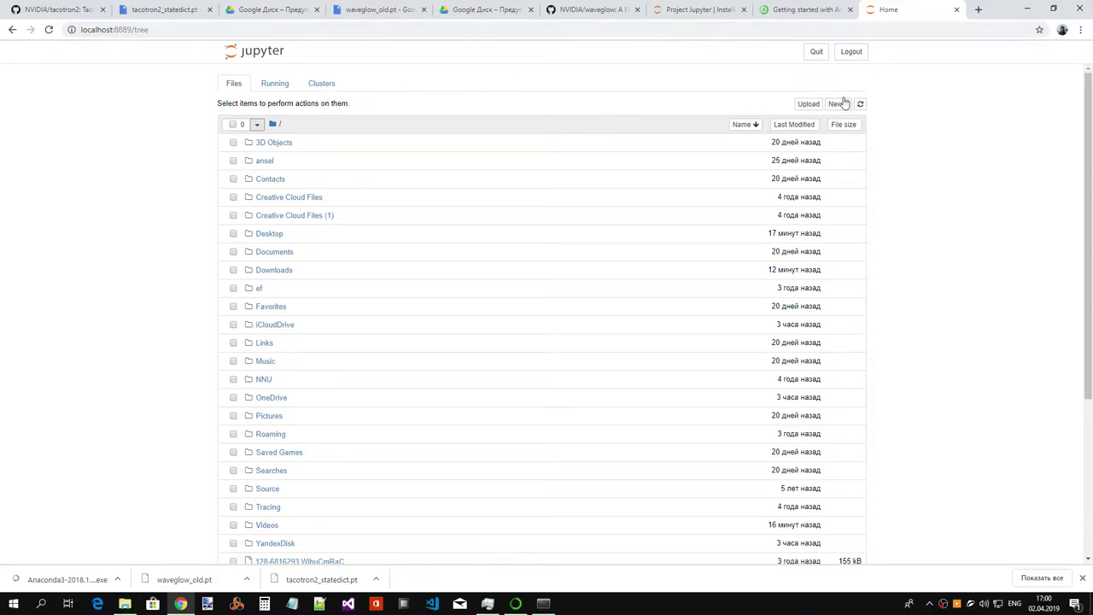
- Go back to the NVIDIA/tacotron2 GitHub page and show the downloaded waveglow_old.pt in its folder
{"action": "key", "text": "alt+Tab"}
{"action": "key", "text": "alt+Tab"}
{"action": "left_click", "coordinate": [56, 14]}
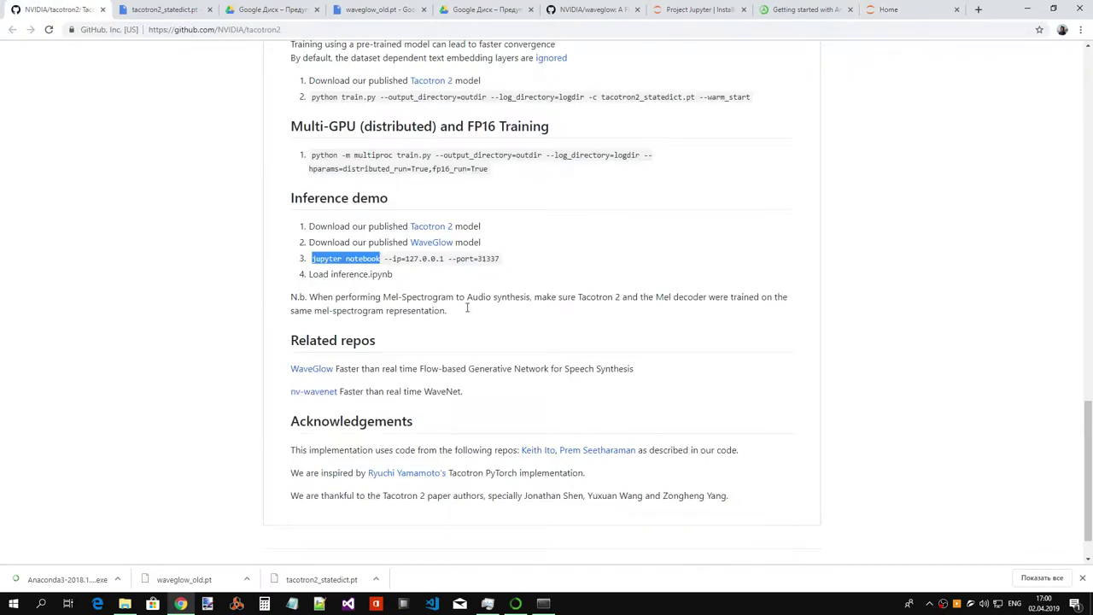
{"action": "left_click", "coordinate": [252, 583]}
{"action": "left_click", "coordinate": [282, 540]}
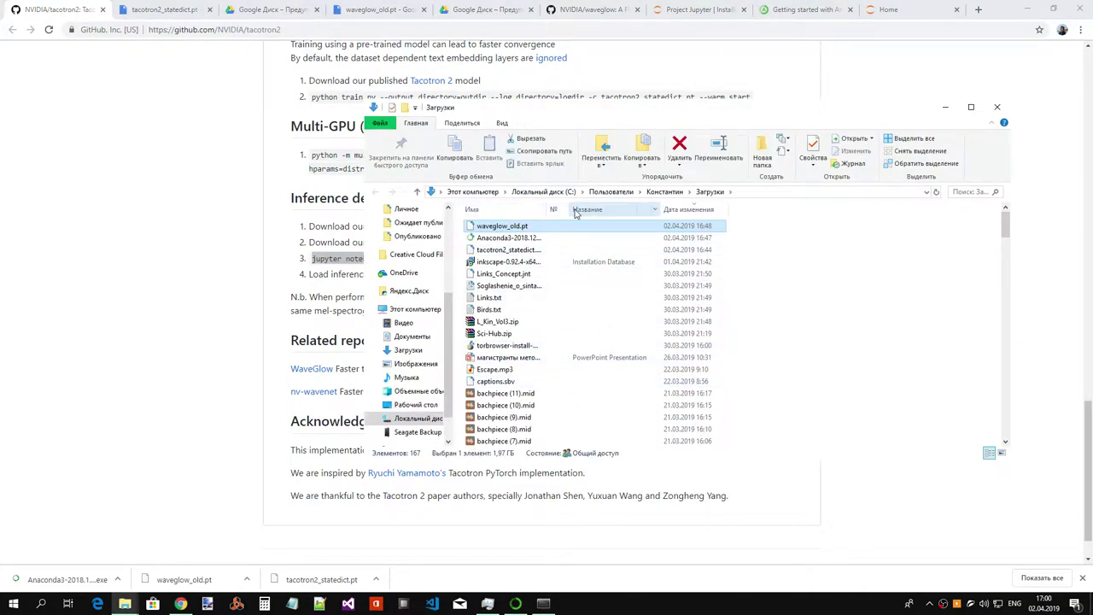
- Widen the file name column in the downloads folder and select waveglow_old.pt and tacotron2_statedict.pt
{"action": "left_click_drag", "start_coordinate": [571, 213], "coordinate": [715, 213]}
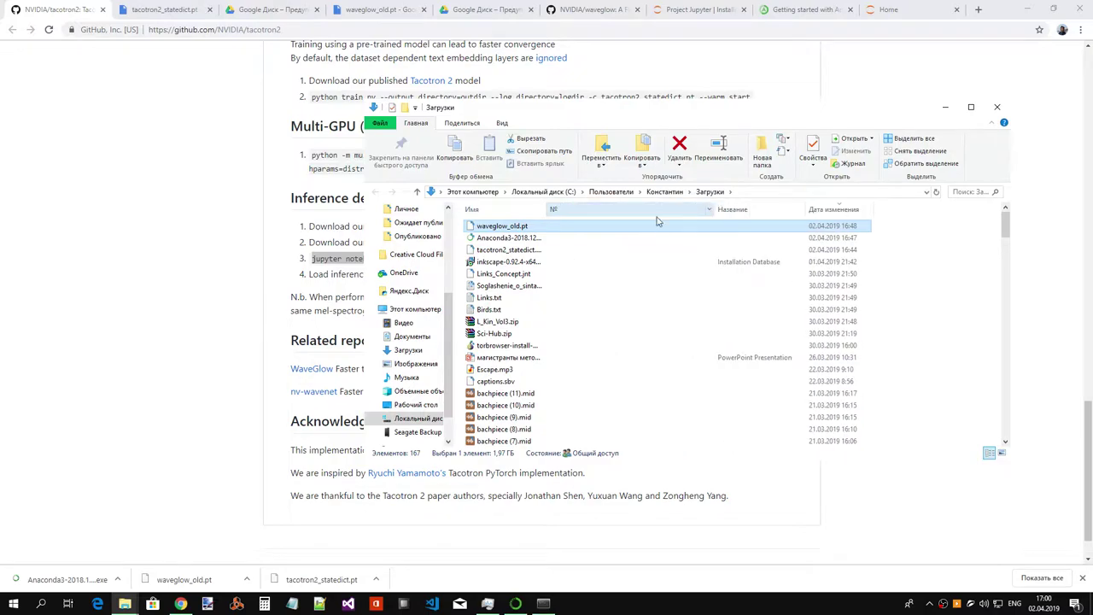
{"action": "left_click", "coordinate": [541, 209]}
{"action": "left_click_drag", "start_coordinate": [549, 209], "coordinate": [631, 210]}
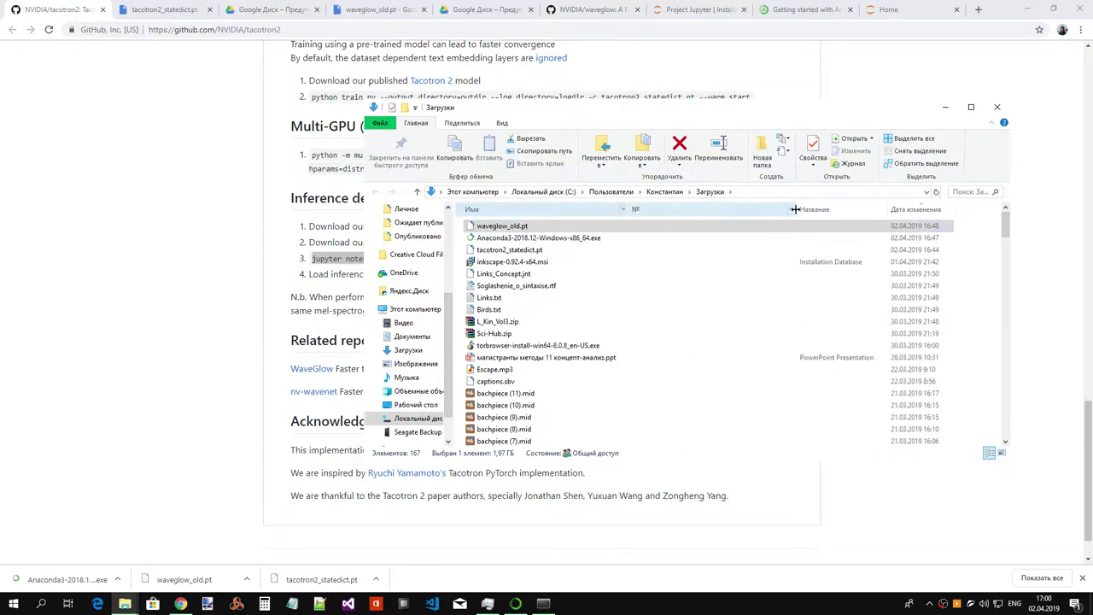
{"action": "left_click_drag", "start_coordinate": [794, 209], "coordinate": [698, 210]}
{"action": "left_click", "coordinate": [536, 250], "text": "ctrl"}
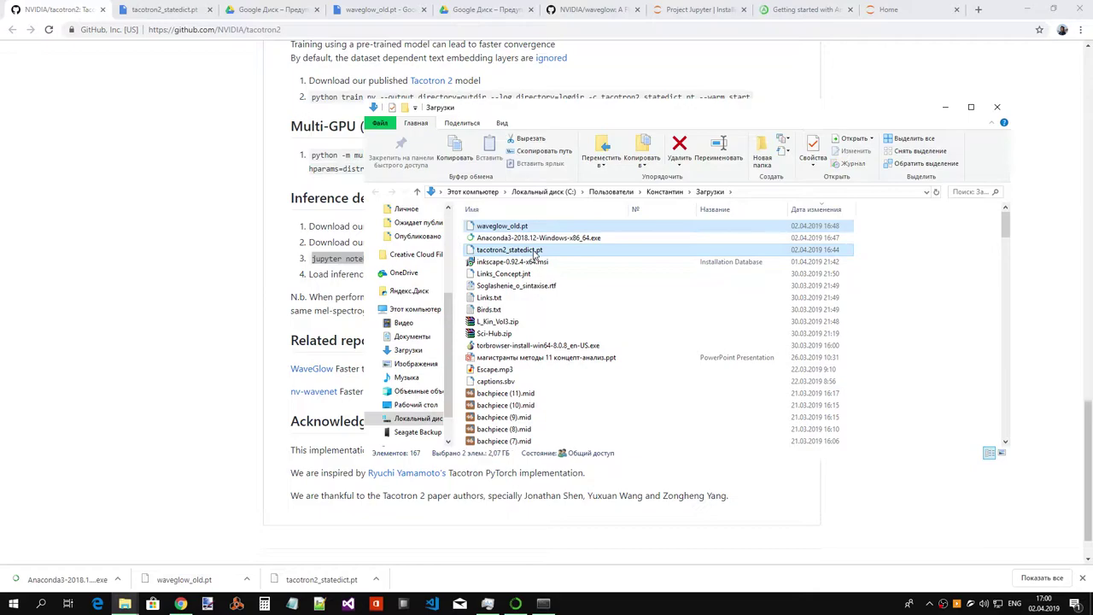
- Put away the downloads folder and the browser to show the empty desktop
{"action": "left_click", "coordinate": [119, 605]}
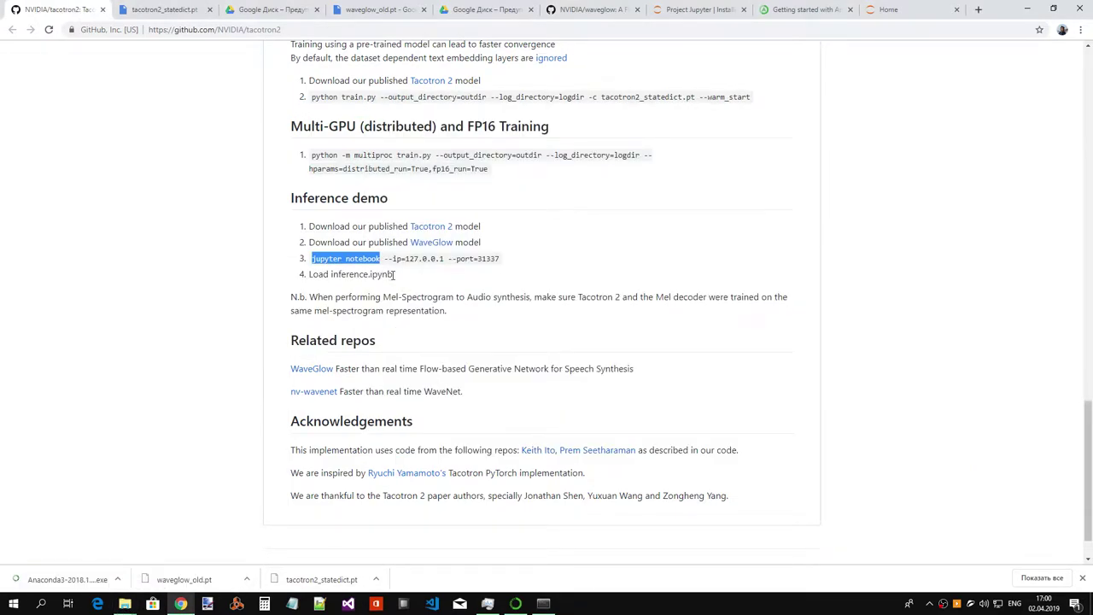
{"action": "scroll", "coordinate": [503, 297], "scroll_direction": "up", "scroll_amount": 1}
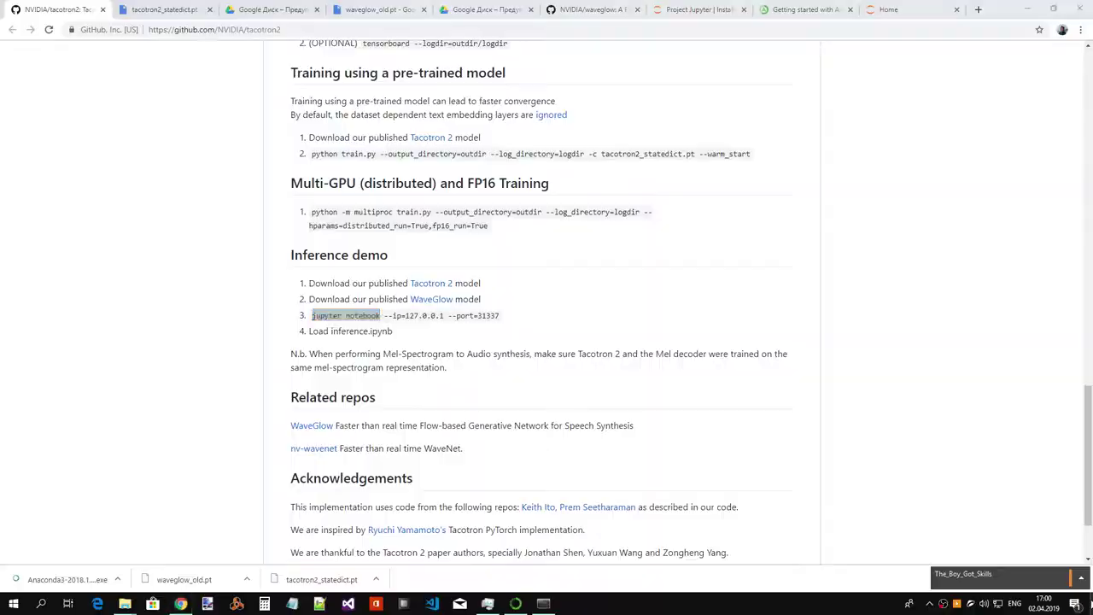
{"action": "key", "text": "super+d"}
{"action": "right_click", "coordinate": [367, 115]}
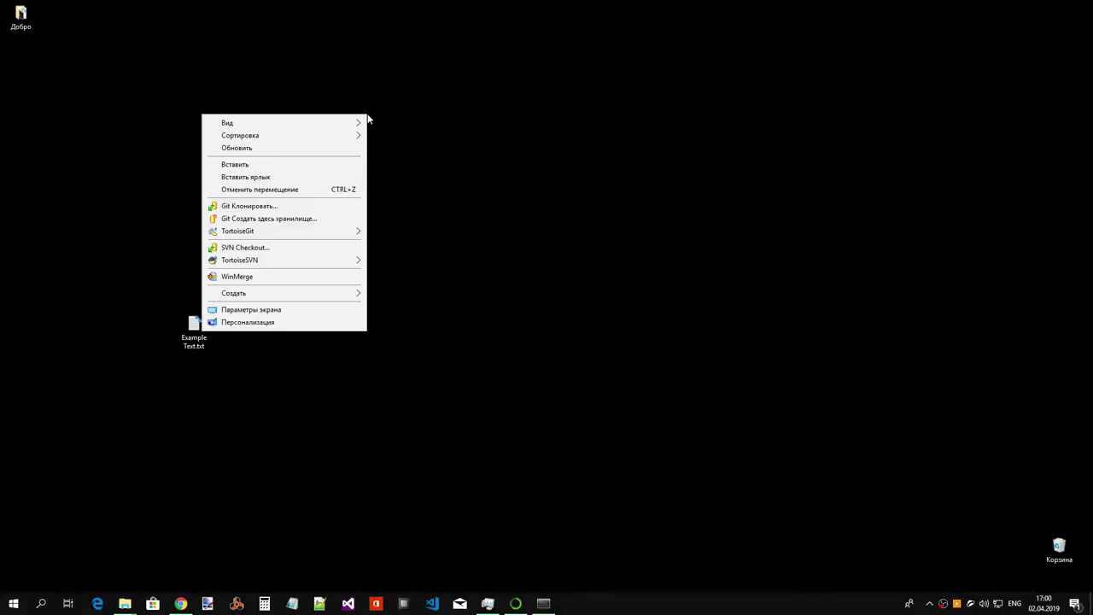
{"action": "mouse_move", "coordinate": [353, 297]}
{"action": "left_click", "coordinate": [422, 293]}
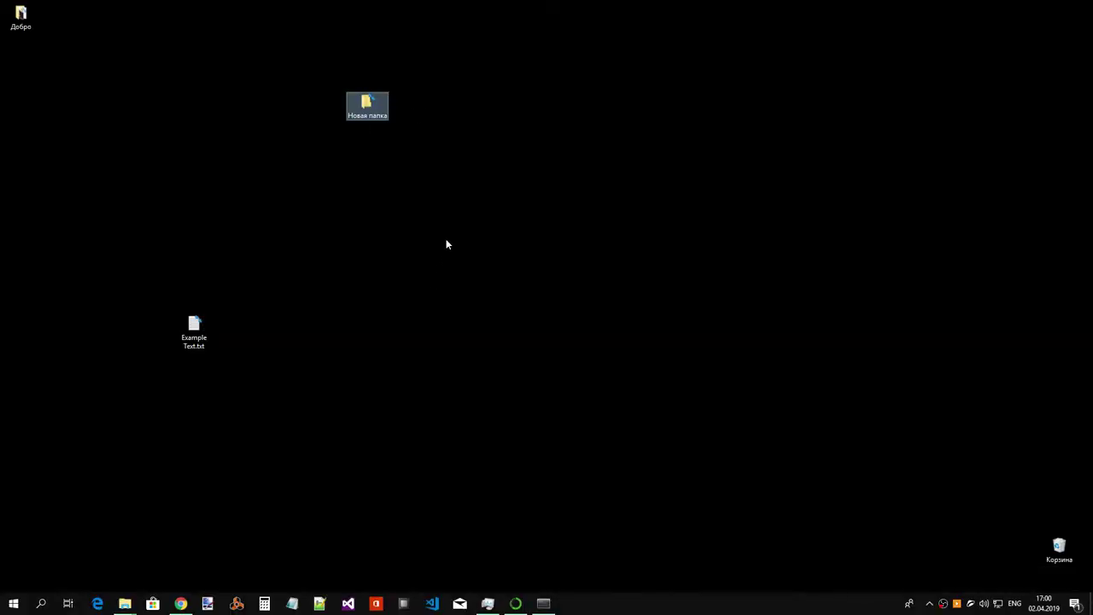
{"action": "right_click", "coordinate": [368, 119]}
{"action": "key", "text": "Escape"}
{"action": "key", "text": "Delete"}
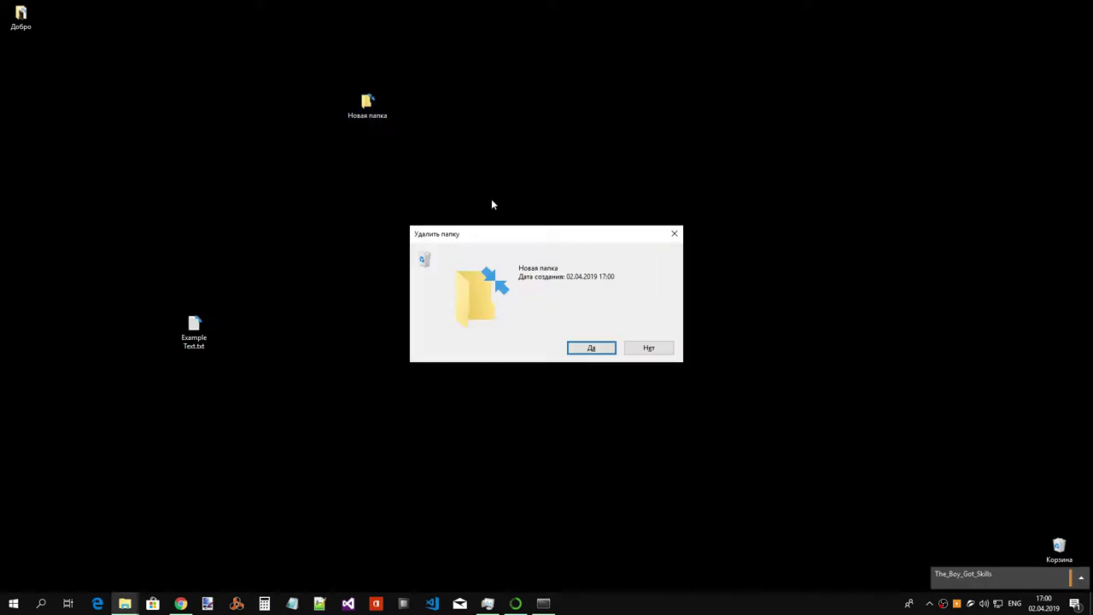
{"action": "key", "text": "Return"}
{"action": "right_click", "coordinate": [491, 199]}
{"action": "left_click", "coordinate": [439, 278]}
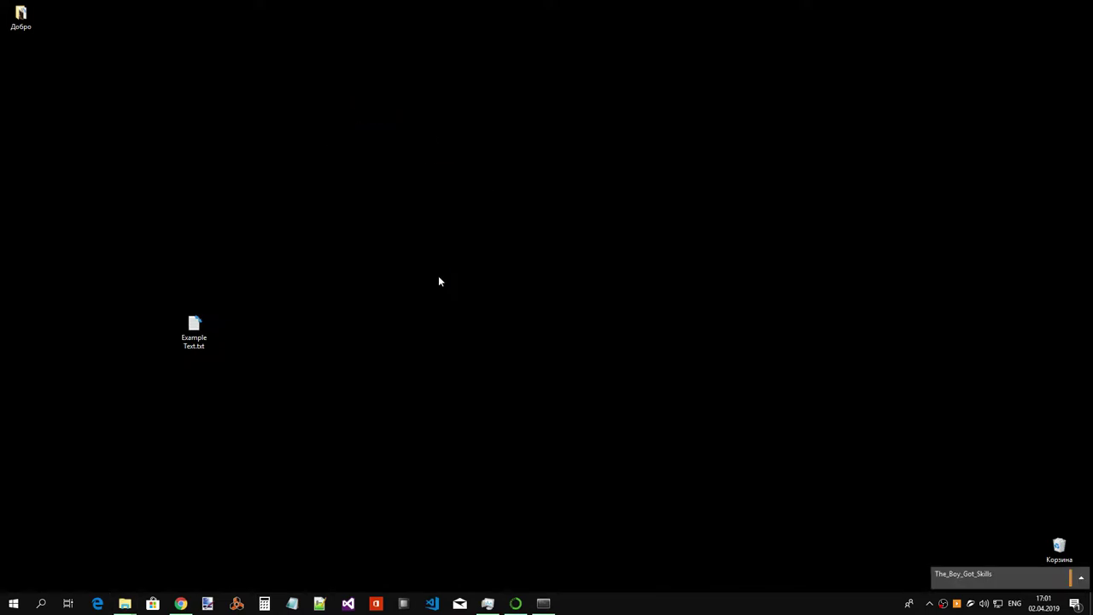
{"action": "key", "text": "alt+Tab"}
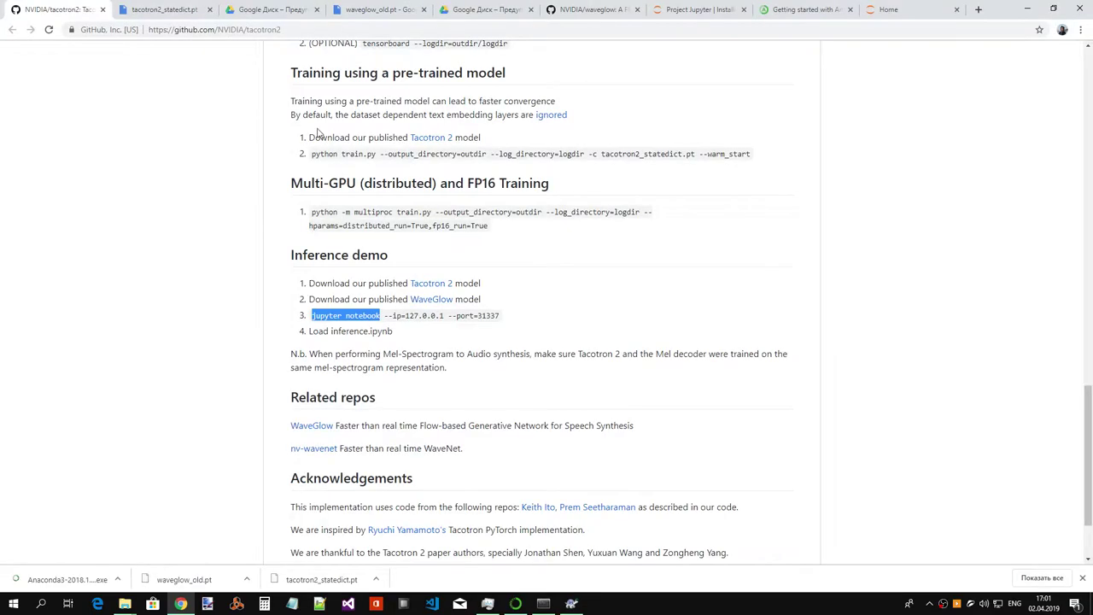
{"action": "left_click", "coordinate": [256, 29]}
{"action": "key", "text": "ctrl+c"}
{"action": "key", "text": "alt+Tab"}
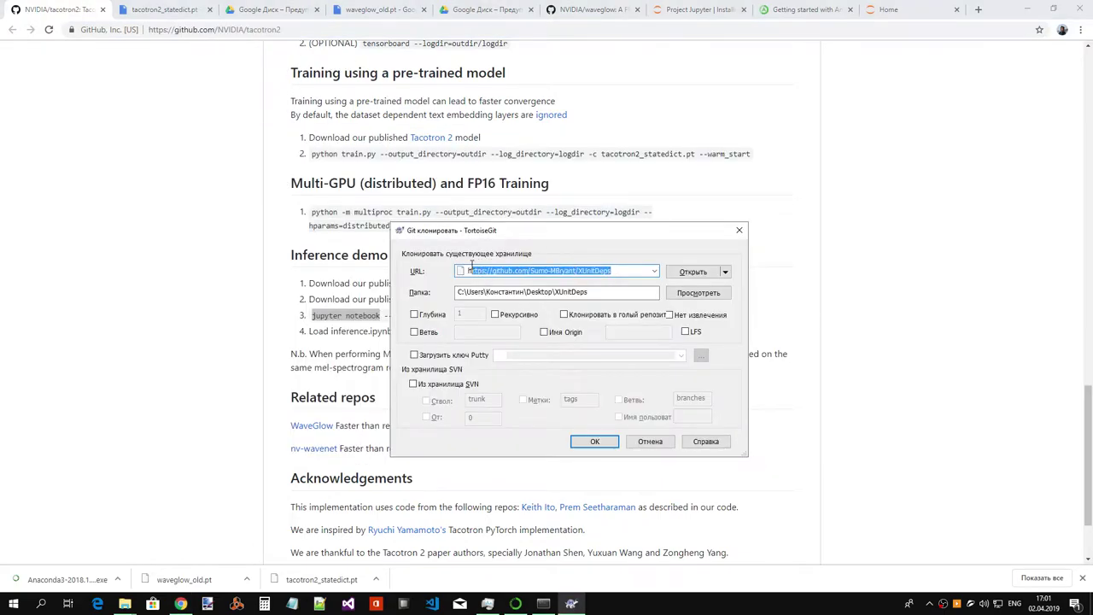
{"action": "left_click_drag", "start_coordinate": [616, 270], "coordinate": [467, 271]}
{"action": "key", "text": "ctrl+v"}
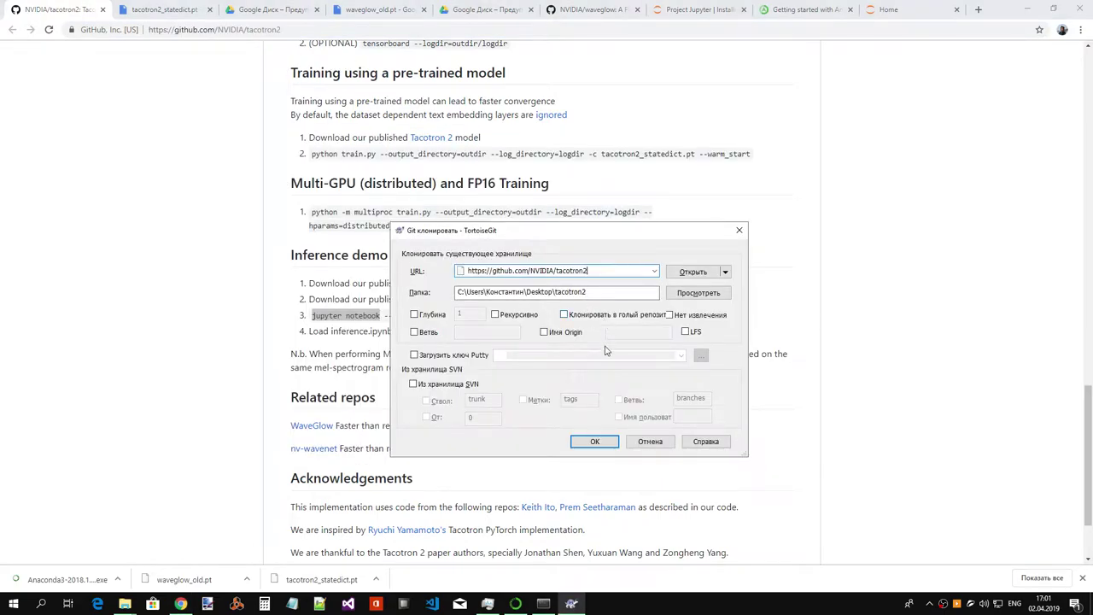
{"action": "left_click", "coordinate": [597, 441]}
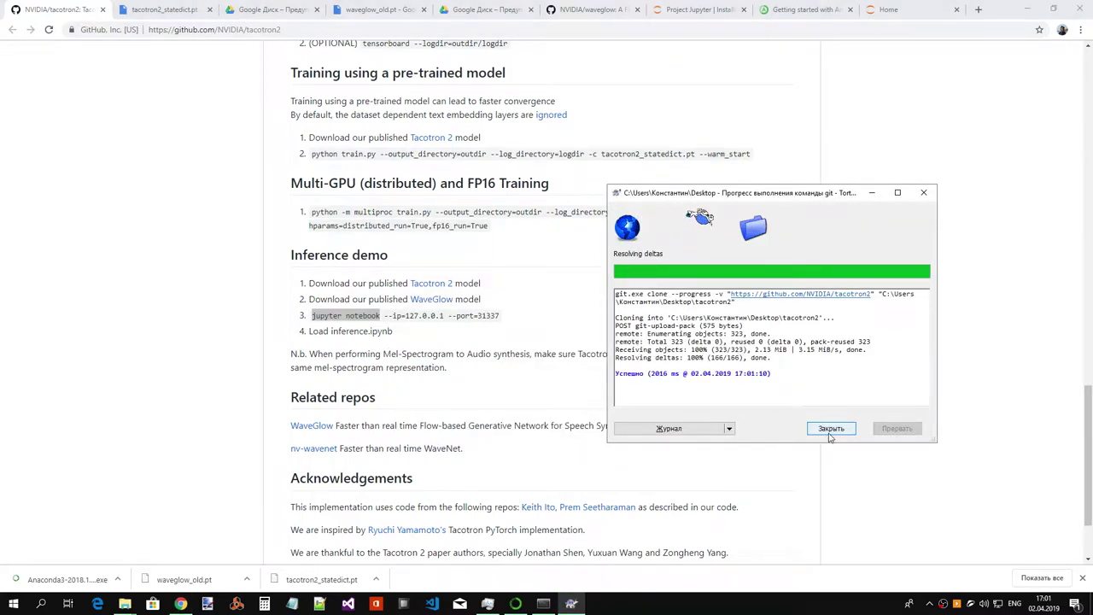
{"action": "left_click", "coordinate": [830, 429]}
- Return to the desktop, move the cloned tacotron2 folder to an empty central spot, and open it
{"action": "key", "text": "alt+Tab"}
{"action": "key", "text": "alt+Tab"}
{"action": "key", "text": "alt+Tab"}
{"action": "key", "text": "Tab"}
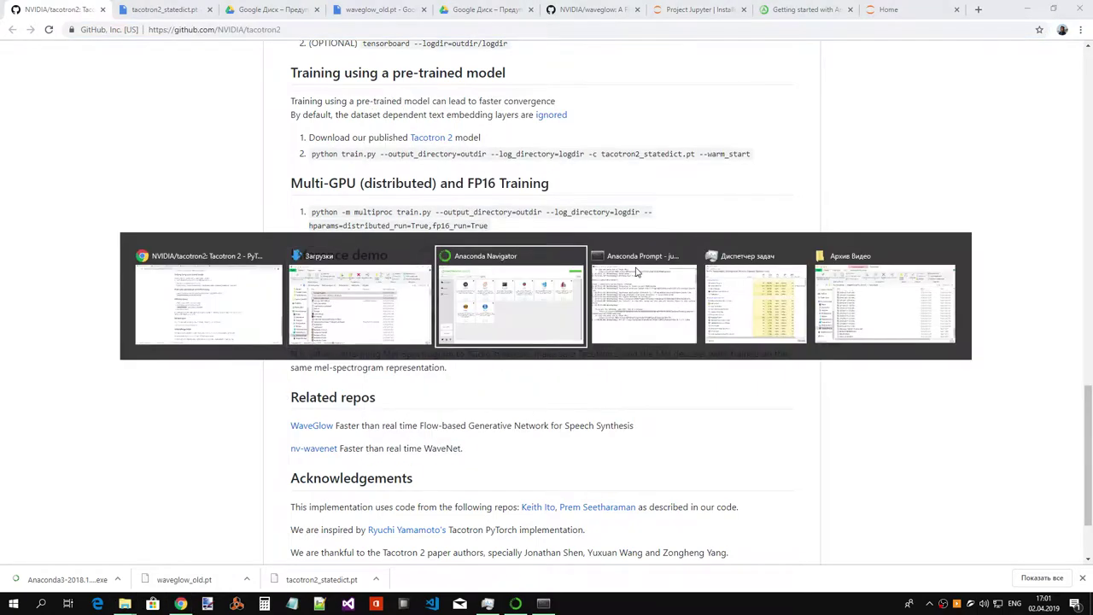
{"action": "key", "text": "alt+Tab"}
{"action": "key", "text": "alt+Tab"}
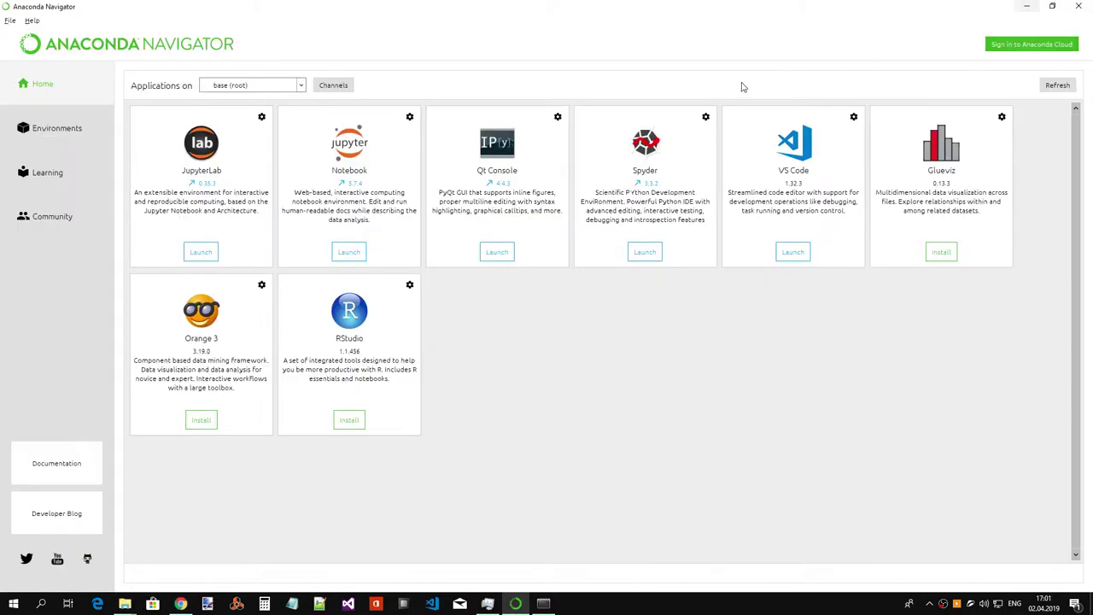
{"action": "key", "text": "alt+Tab"}
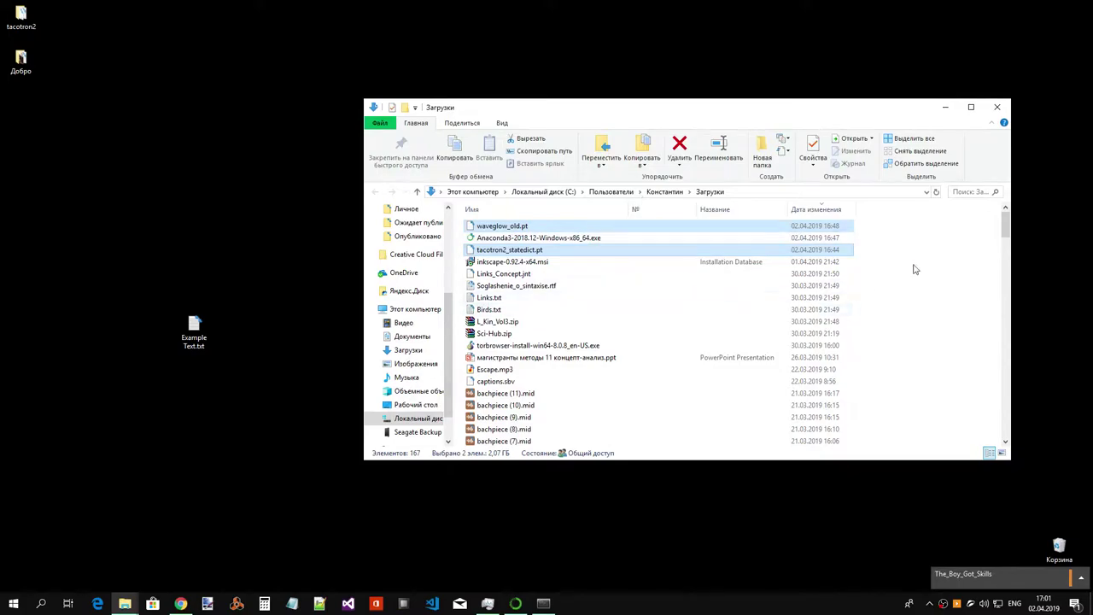
{"action": "left_click", "coordinate": [946, 107]}
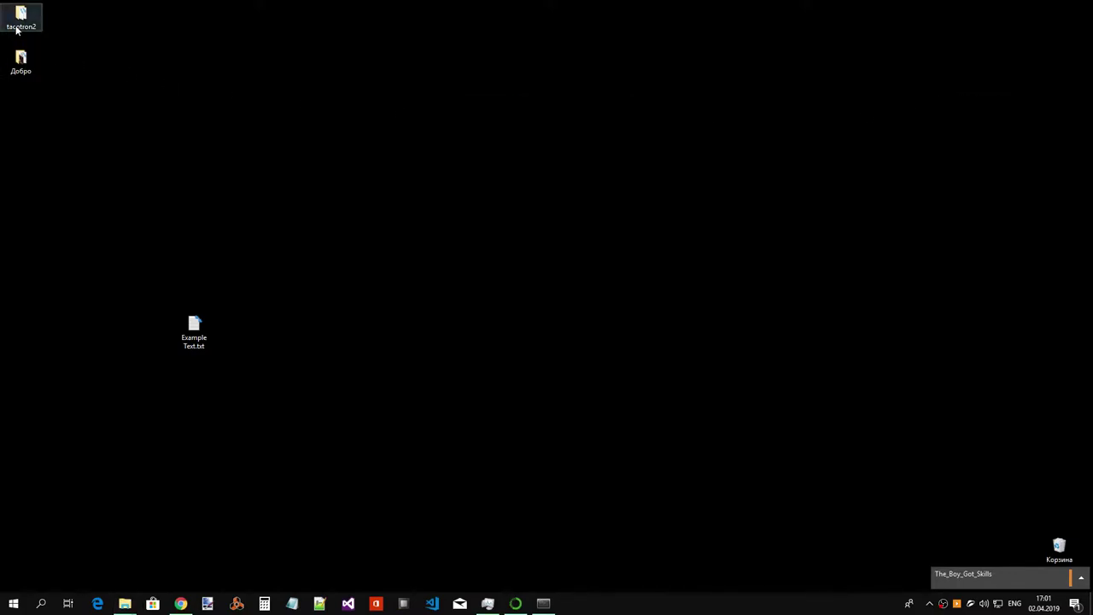
{"action": "left_click_drag", "start_coordinate": [16, 30], "coordinate": [444, 193]}
{"action": "double_click", "coordinate": [451, 194]}
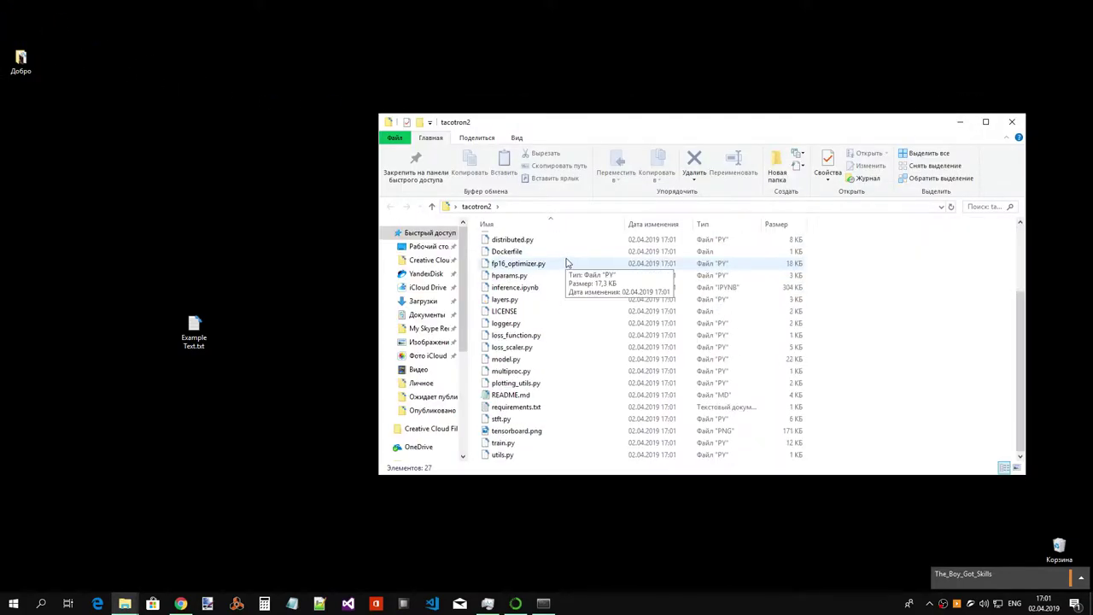
- Look through the files in the tacotron2 folder and check the actions available for inference.ipynb
{"action": "scroll", "coordinate": [557, 355], "scroll_direction": "up", "scroll_amount": 3}
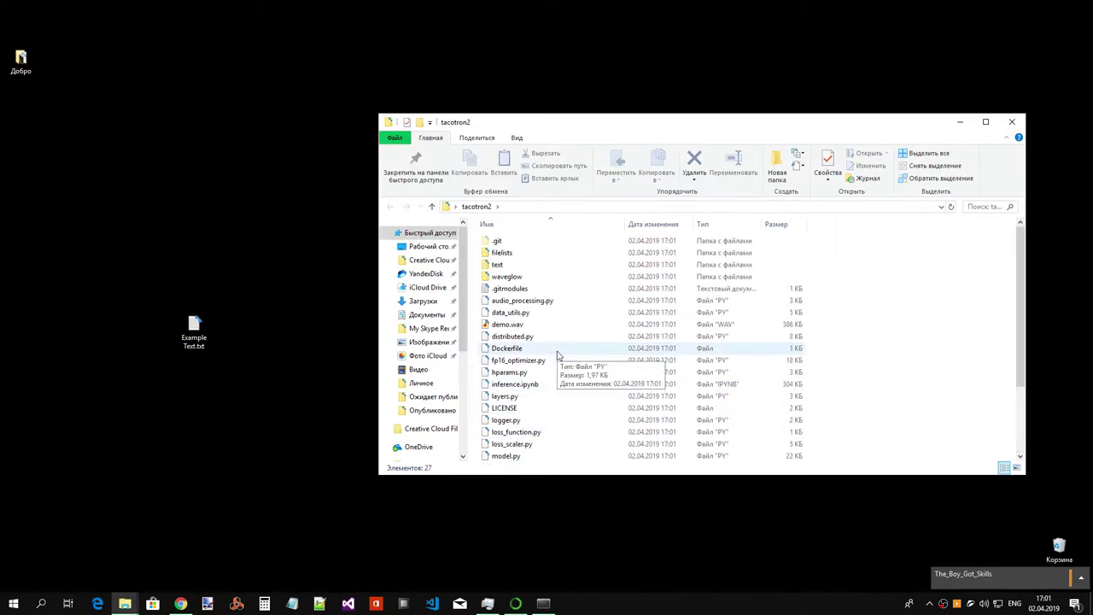
{"action": "scroll", "coordinate": [544, 351], "scroll_direction": "down", "scroll_amount": 3}
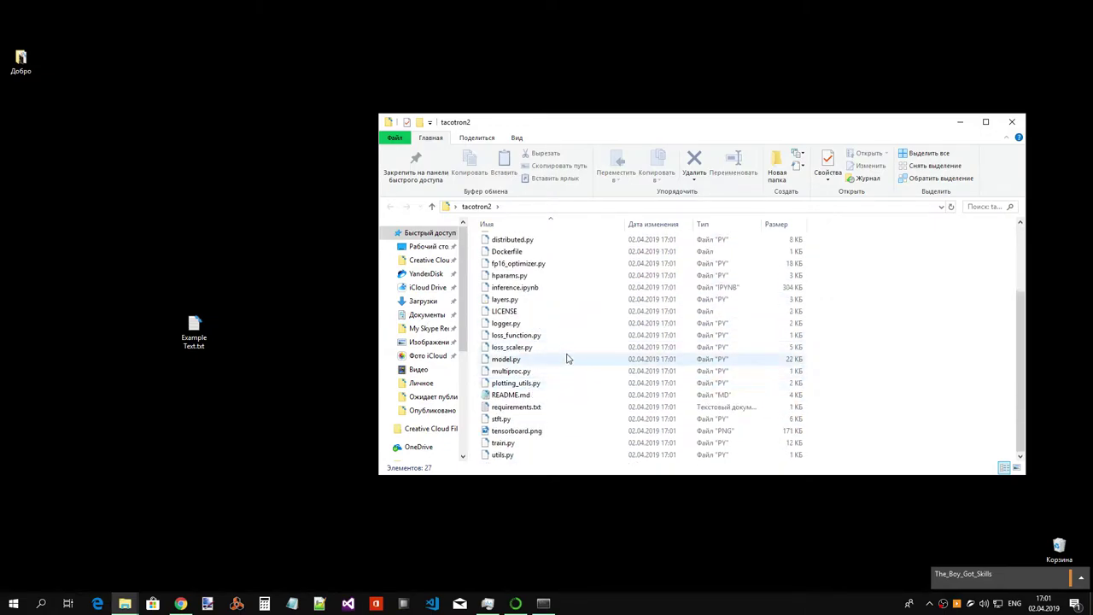
{"action": "right_click", "coordinate": [537, 288]}
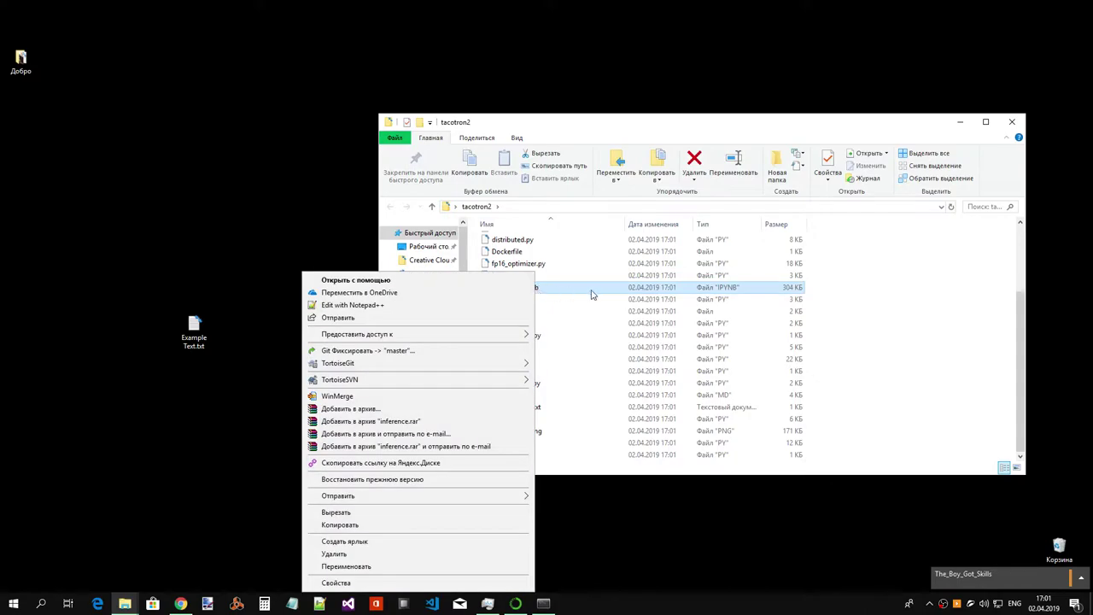
{"action": "left_click", "coordinate": [917, 316]}
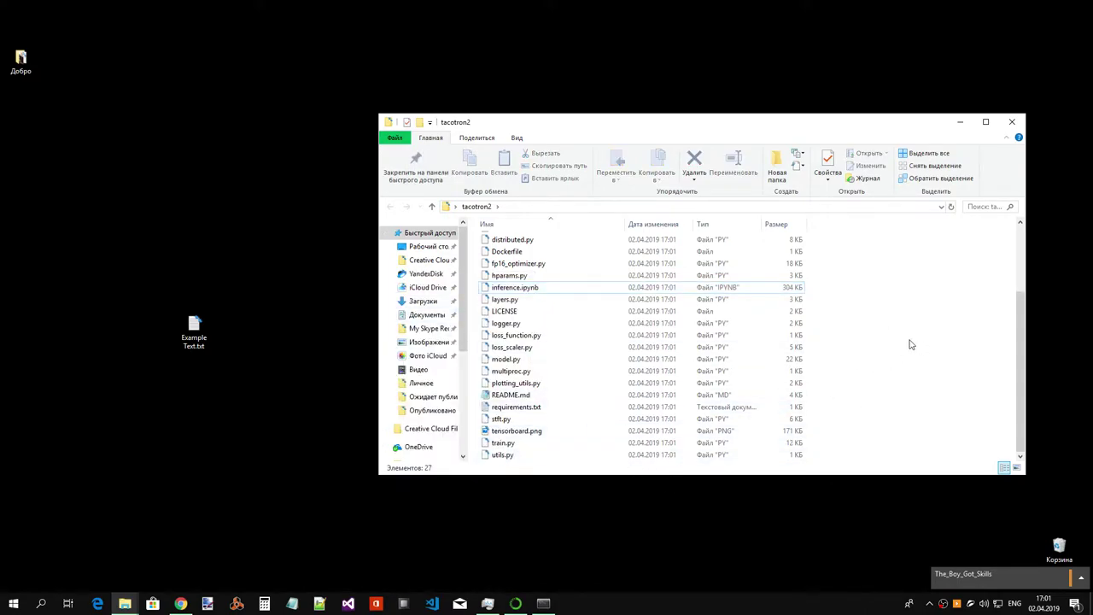
{"action": "scroll", "coordinate": [888, 344], "scroll_direction": "up", "scroll_amount": 3}
{"action": "scroll", "coordinate": [864, 342], "scroll_direction": "down", "scroll_amount": 3}
- Move waveglow_old.pt and tacotron2_statedict.pt from the downloads folder into the tacotron2 folder
{"action": "left_click", "coordinate": [124, 603]}
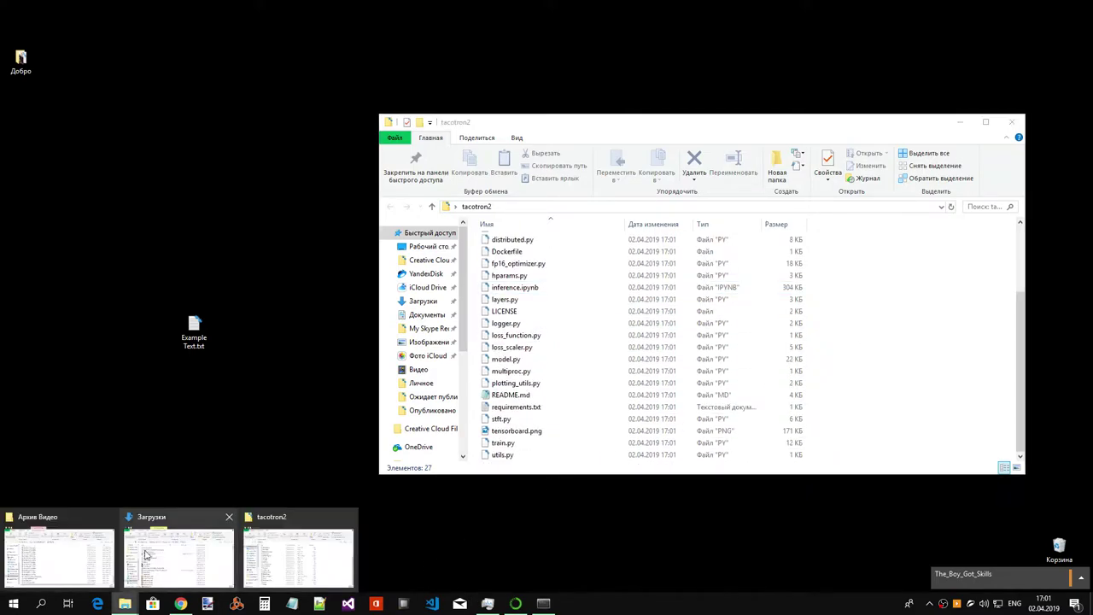
{"action": "left_click", "coordinate": [196, 559]}
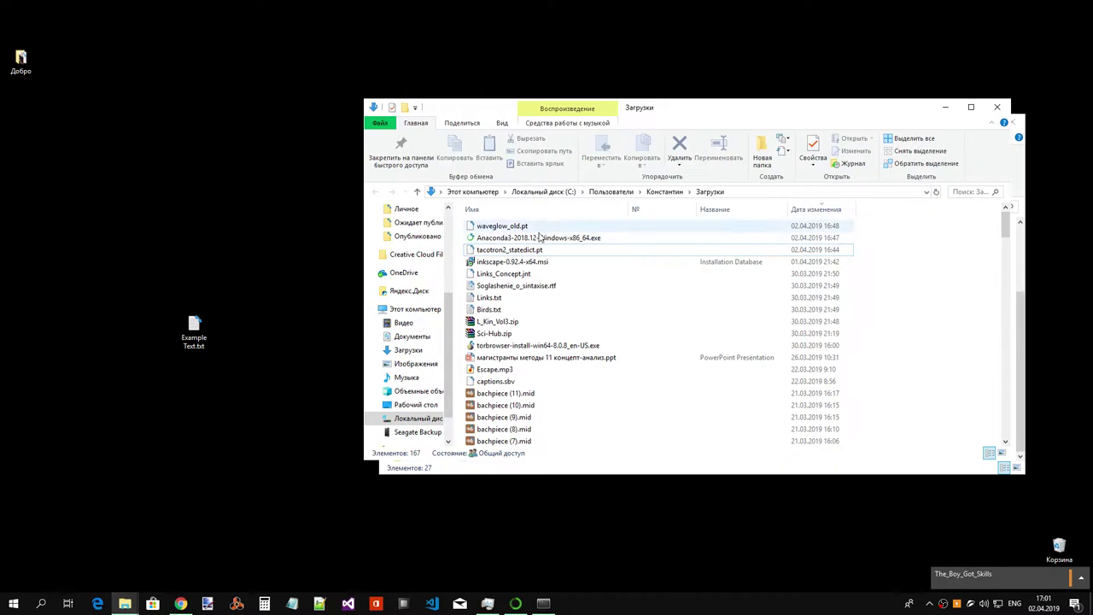
{"action": "left_click", "coordinate": [524, 231]}
{"action": "left_click", "coordinate": [547, 248], "text": "ctrl"}
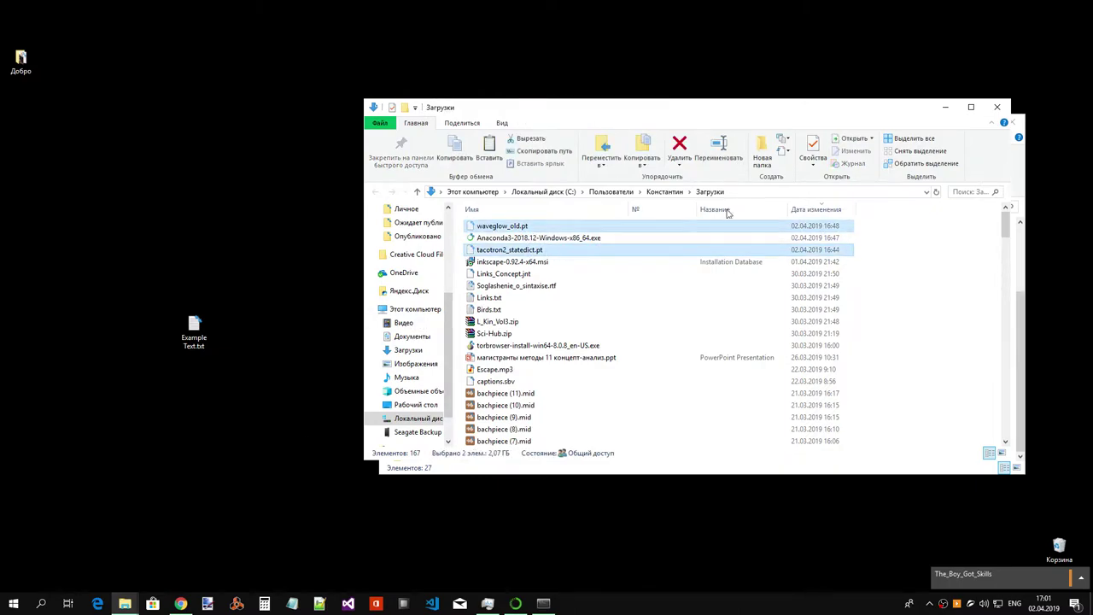
{"action": "left_click", "coordinate": [946, 108]}
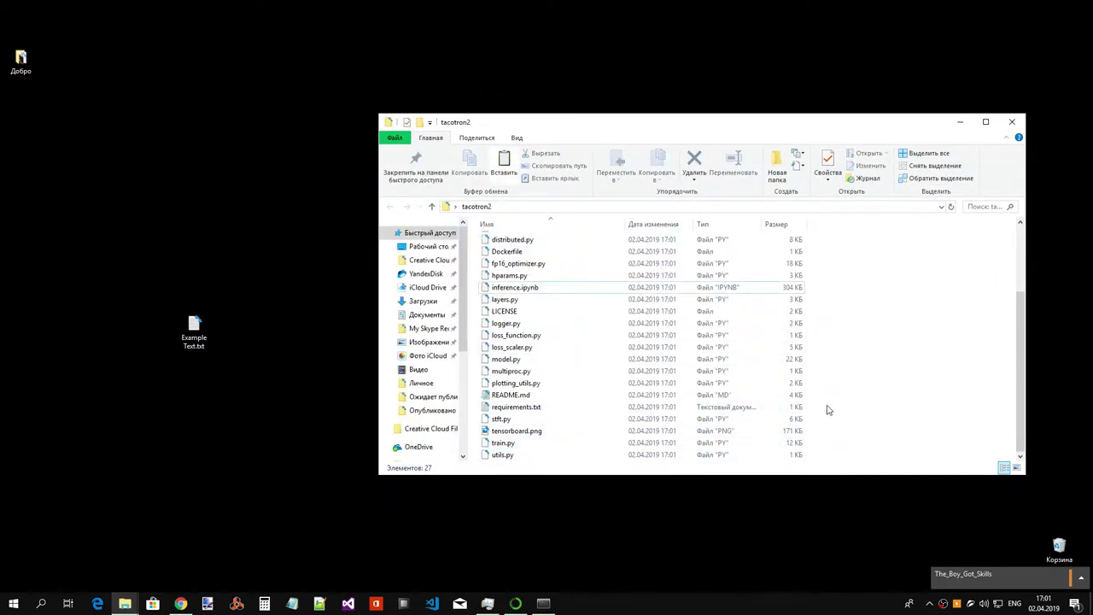
{"action": "scroll", "coordinate": [858, 352], "scroll_direction": "up", "scroll_amount": 3}
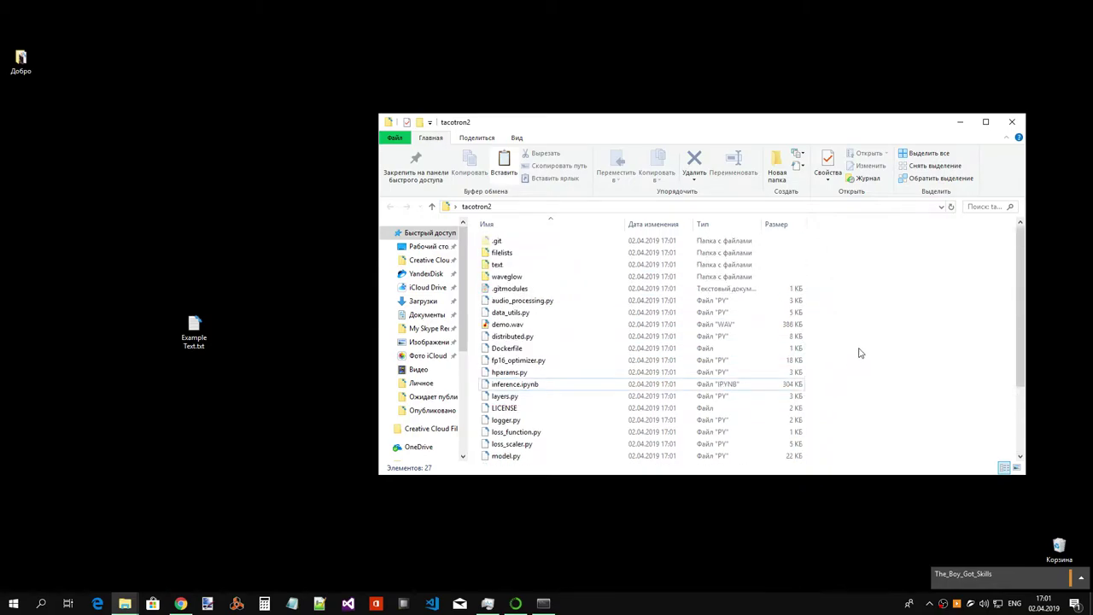
{"action": "scroll", "coordinate": [860, 353], "scroll_direction": "down", "scroll_amount": 3}
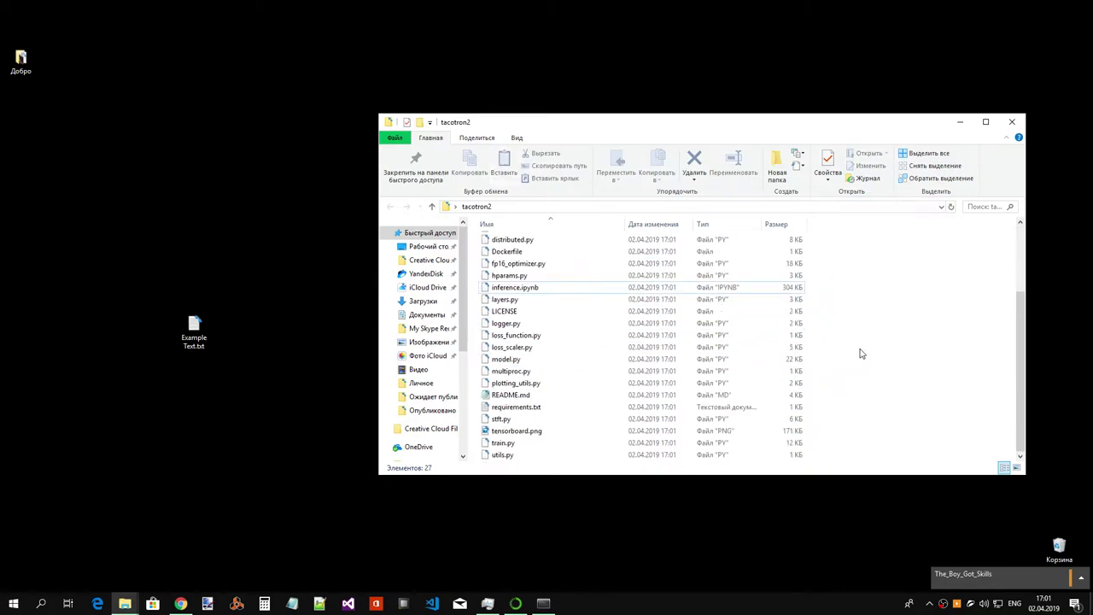
{"action": "key", "text": "ctrl+v"}
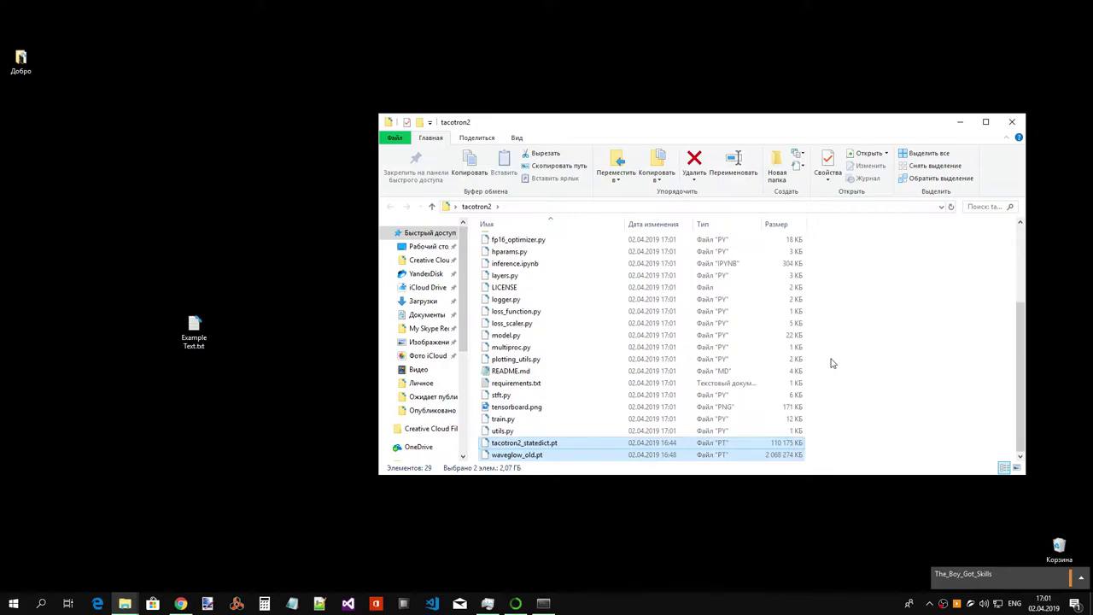
- Switch to the Jupyter file browser and browse to the tacotron2 folder inside Desktop to find inference.ipynb
{"action": "left_click", "coordinate": [536, 265]}
{"action": "right_click", "coordinate": [540, 266]}
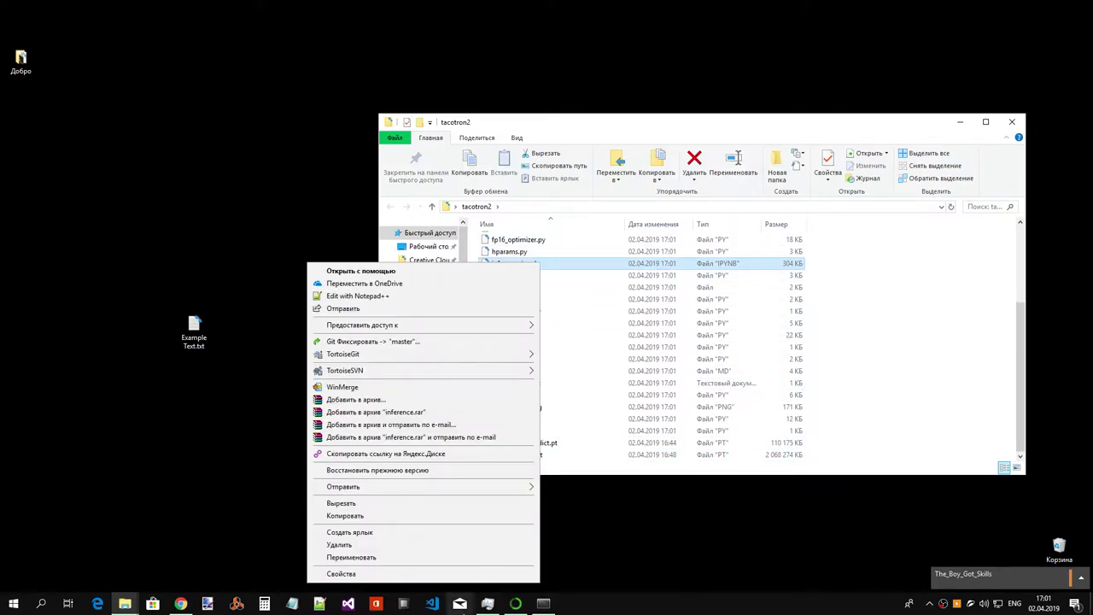
{"action": "left_click", "coordinate": [516, 603]}
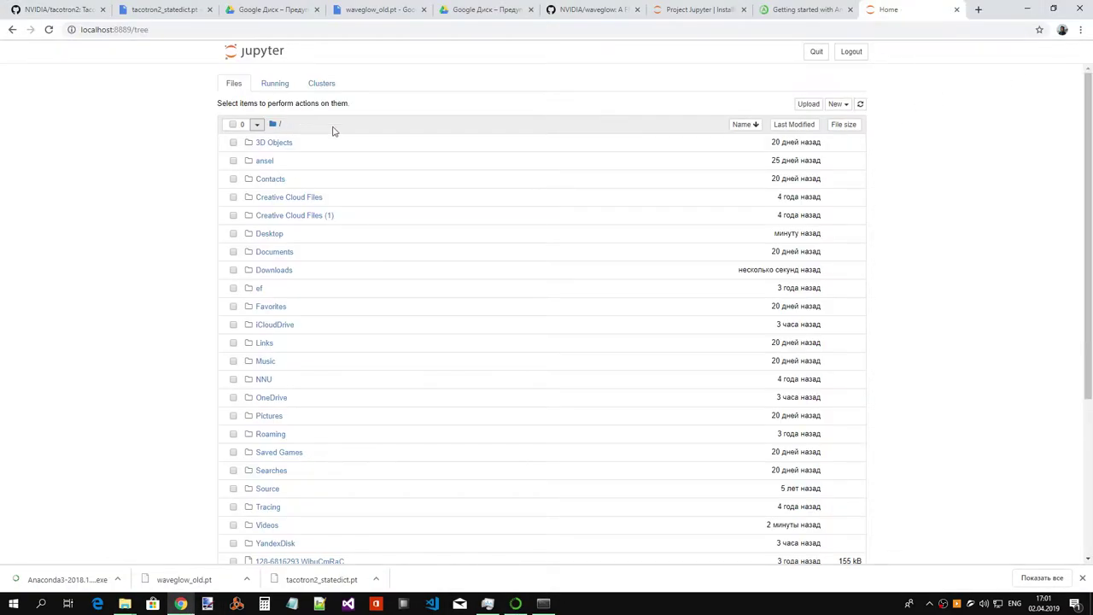
{"action": "left_click", "coordinate": [270, 233]}
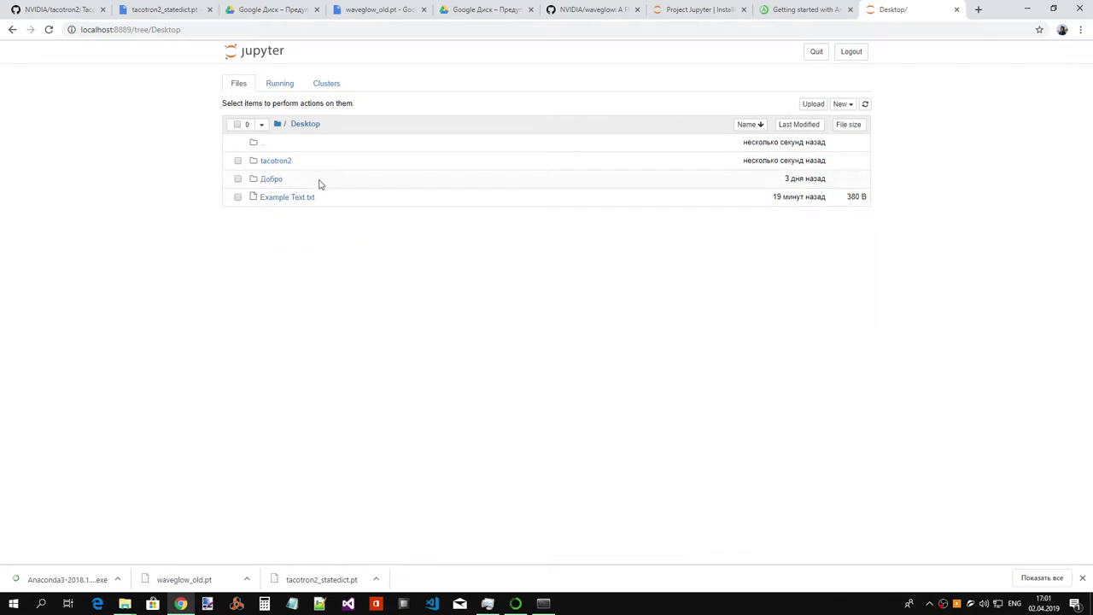
{"action": "left_click", "coordinate": [286, 167]}
{"action": "scroll", "coordinate": [365, 273], "scroll_direction": "down", "scroll_amount": 1}
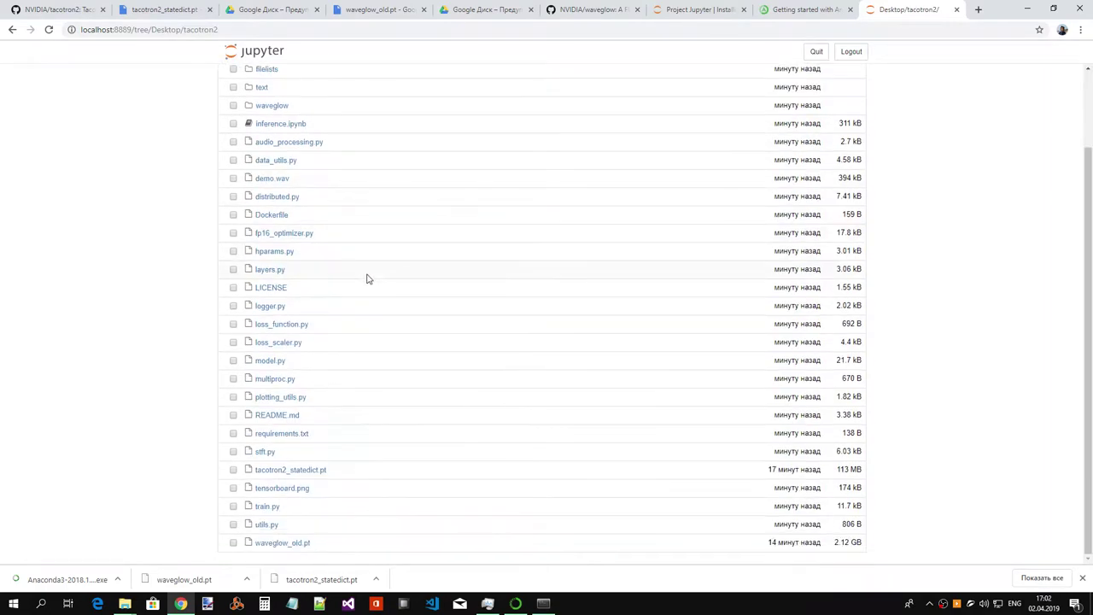
- Open inference.ipynb and look through its cells down to the WaveGlow audio outputs
{"action": "scroll", "coordinate": [368, 279], "scroll_direction": "up", "scroll_amount": 1}
{"action": "left_click", "coordinate": [298, 218]}
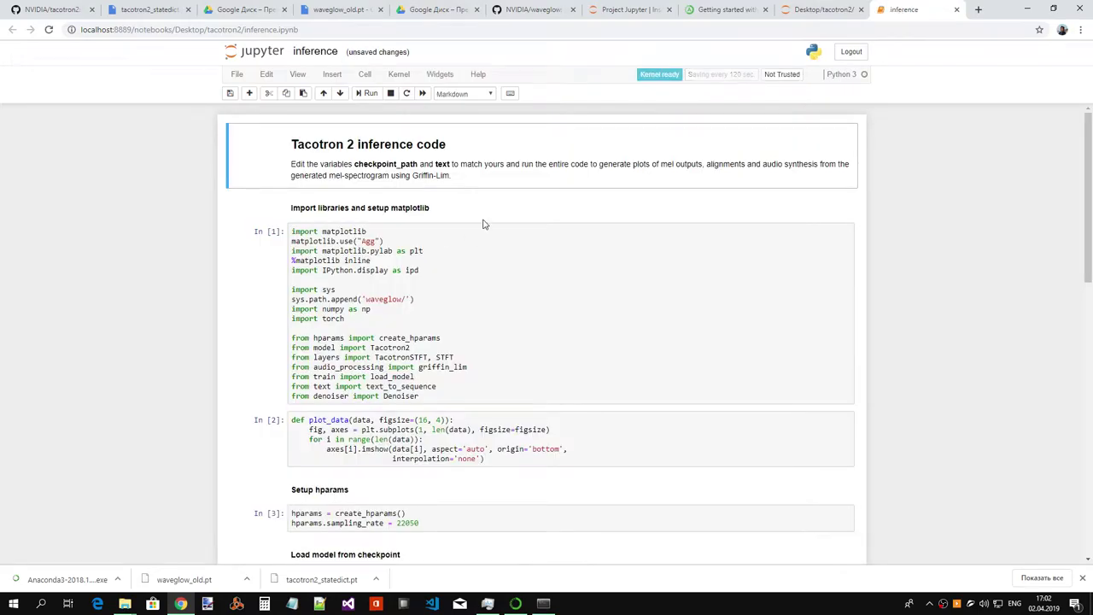
{"action": "scroll", "coordinate": [485, 222], "scroll_direction": "down", "scroll_amount": 4}
{"action": "scroll", "coordinate": [487, 219], "scroll_direction": "down", "scroll_amount": 2}
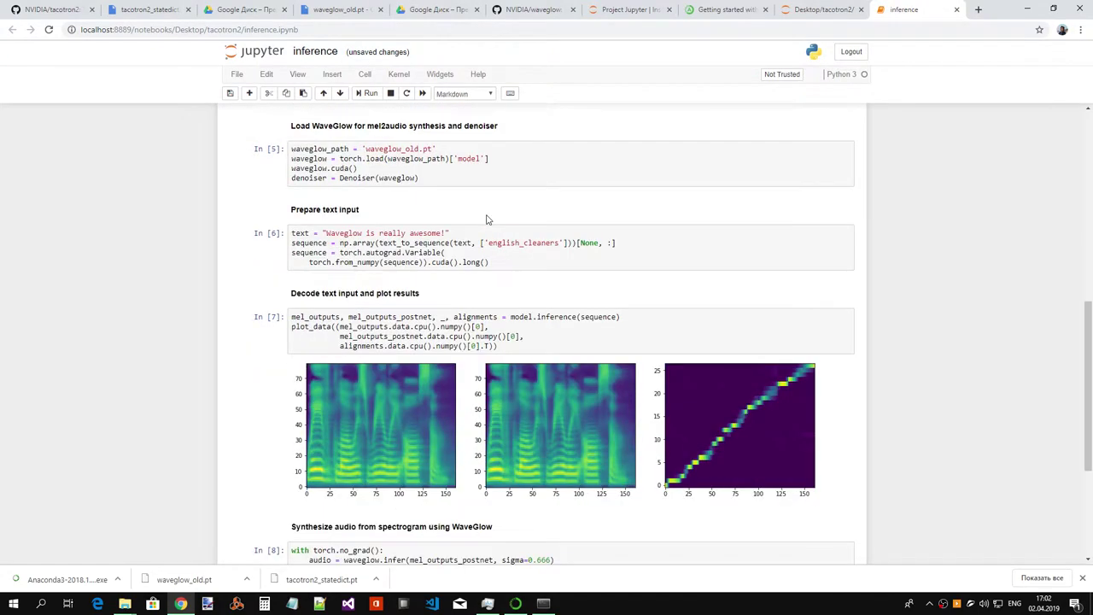
{"action": "scroll", "coordinate": [487, 220], "scroll_direction": "up", "scroll_amount": 6}
{"action": "scroll", "coordinate": [480, 214], "scroll_direction": "down", "scroll_amount": 9}
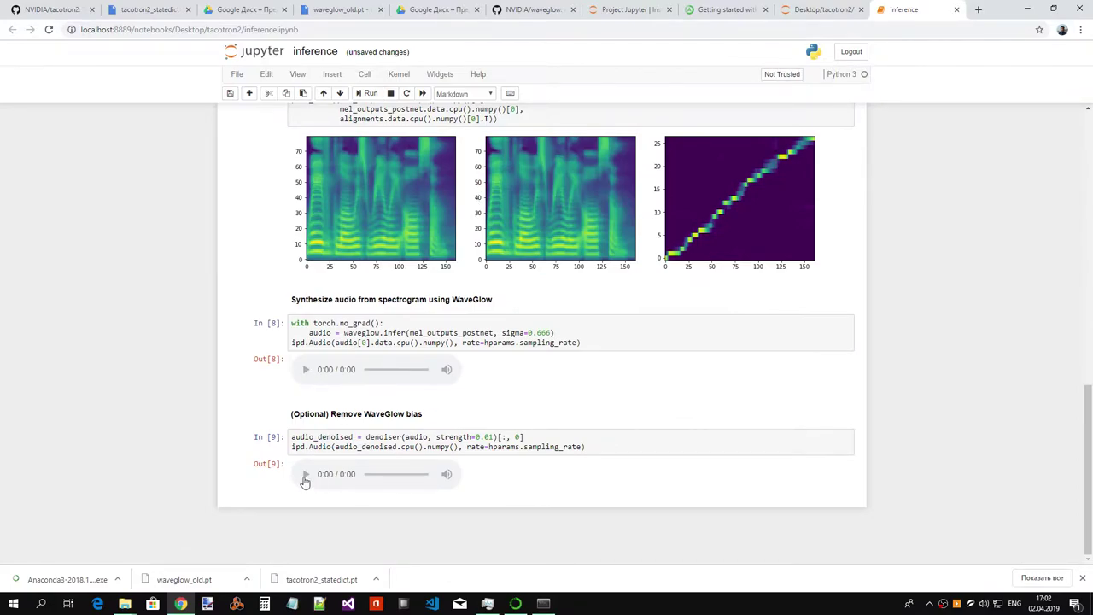
{"action": "scroll", "coordinate": [415, 346], "scroll_direction": "up", "scroll_amount": 10}
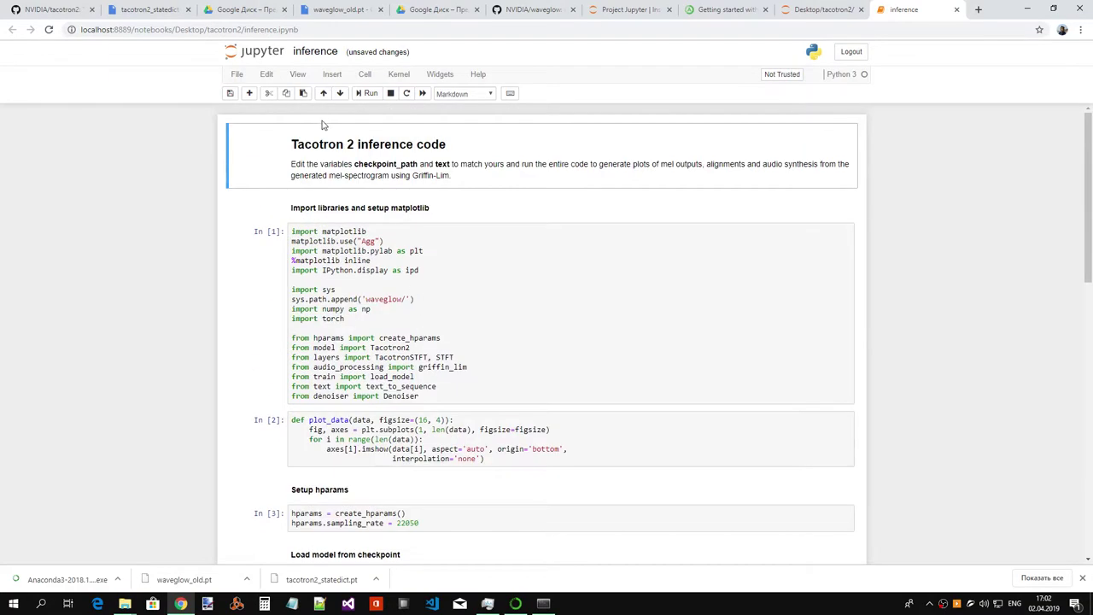
- Run the notebook's opening cells through the cell that imports the libraries
{"action": "left_click", "coordinate": [370, 93]}
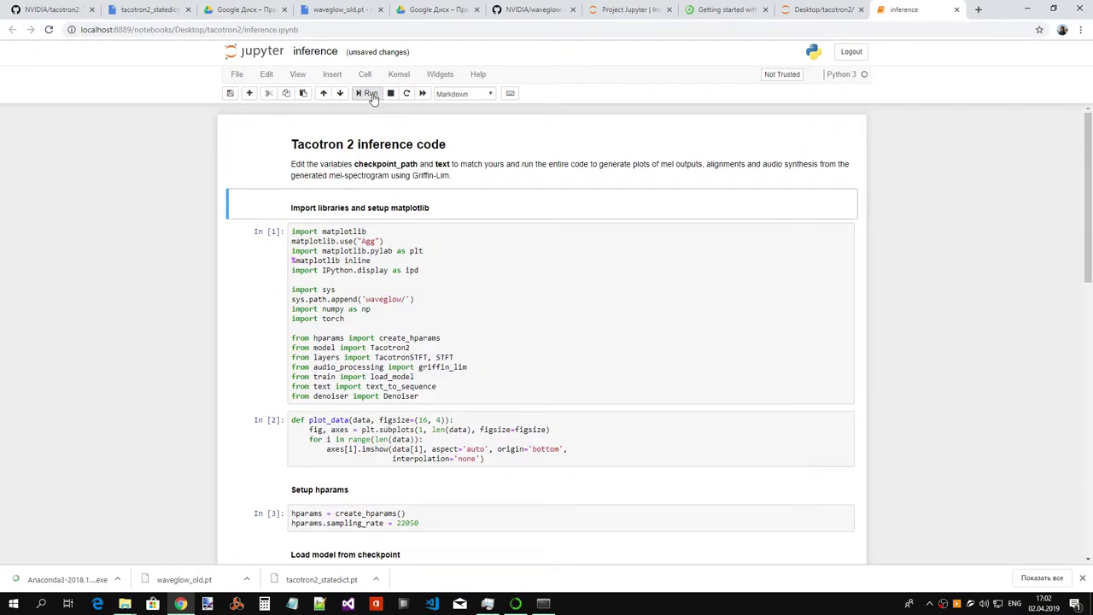
{"action": "left_click", "coordinate": [371, 94]}
{"action": "left_click", "coordinate": [370, 94]}
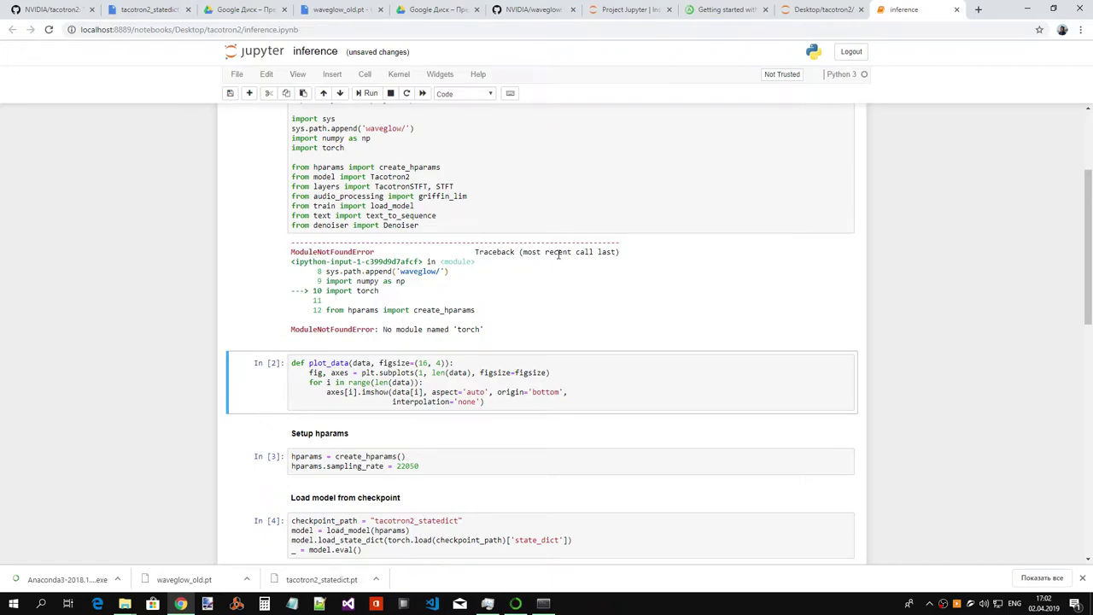
- Examine the import cell's traceback and compare the module it names with the cell's import lines
{"action": "scroll", "coordinate": [559, 253], "scroll_direction": "up", "scroll_amount": 2}
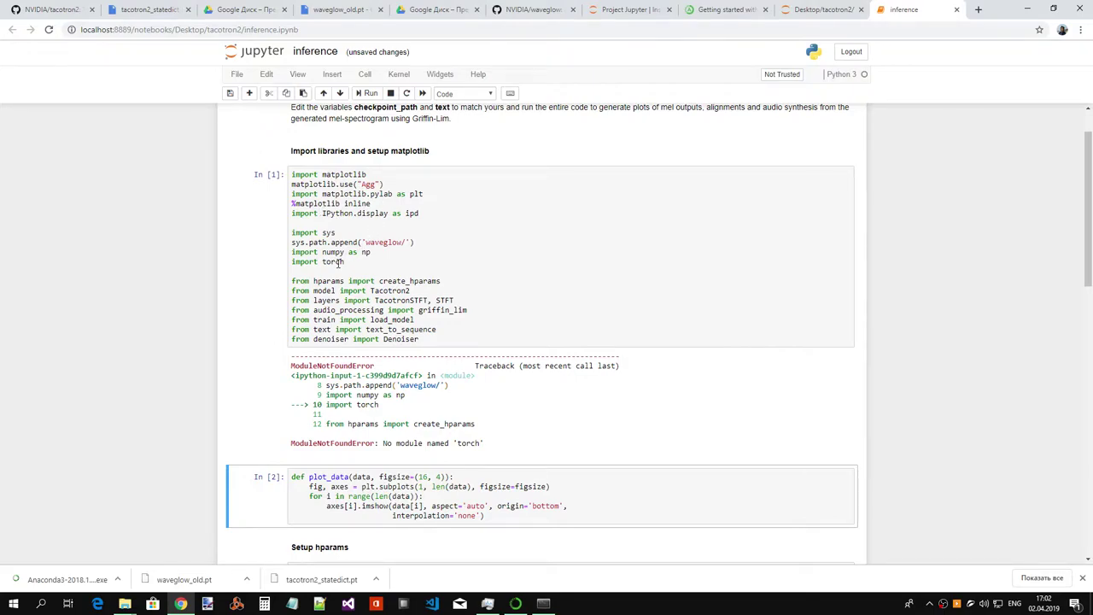
{"action": "double_click", "coordinate": [466, 443]}
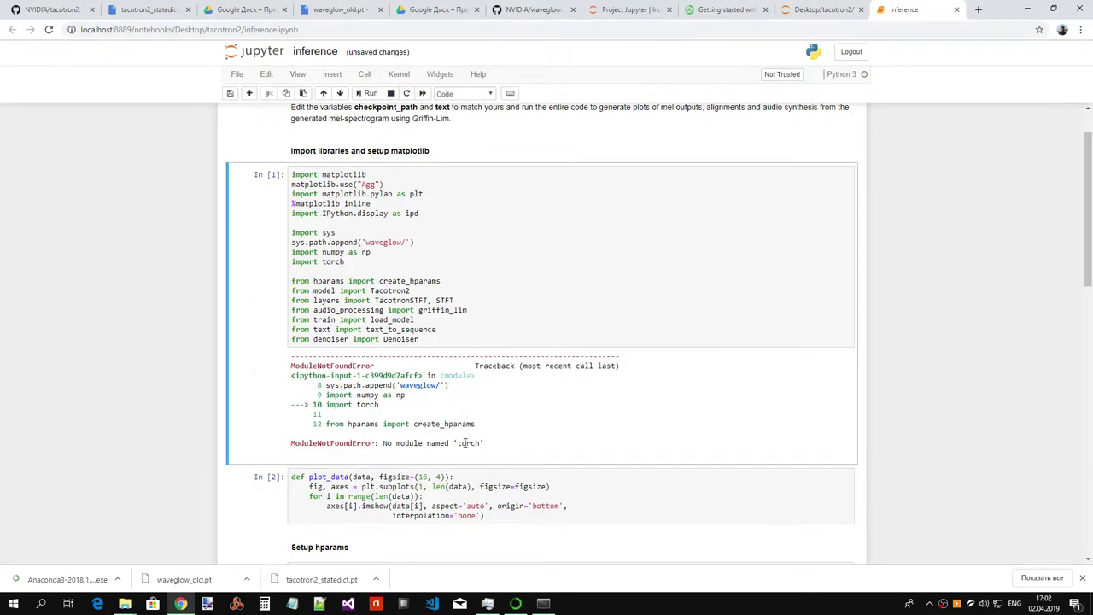
{"action": "scroll", "coordinate": [442, 215], "scroll_direction": "up", "scroll_amount": 1}
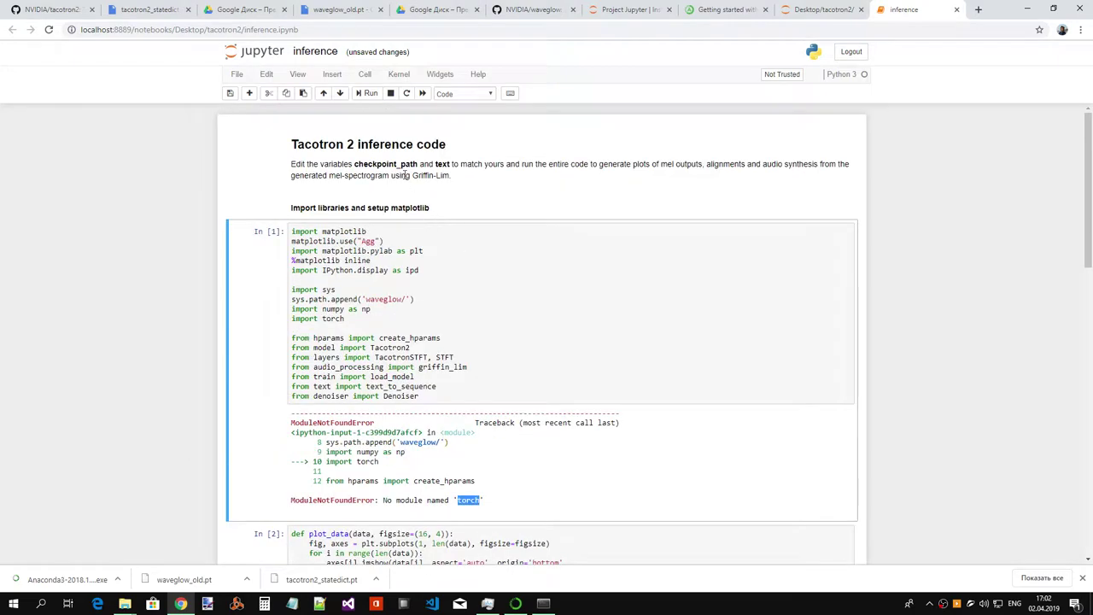
{"action": "left_click", "coordinate": [410, 348]}
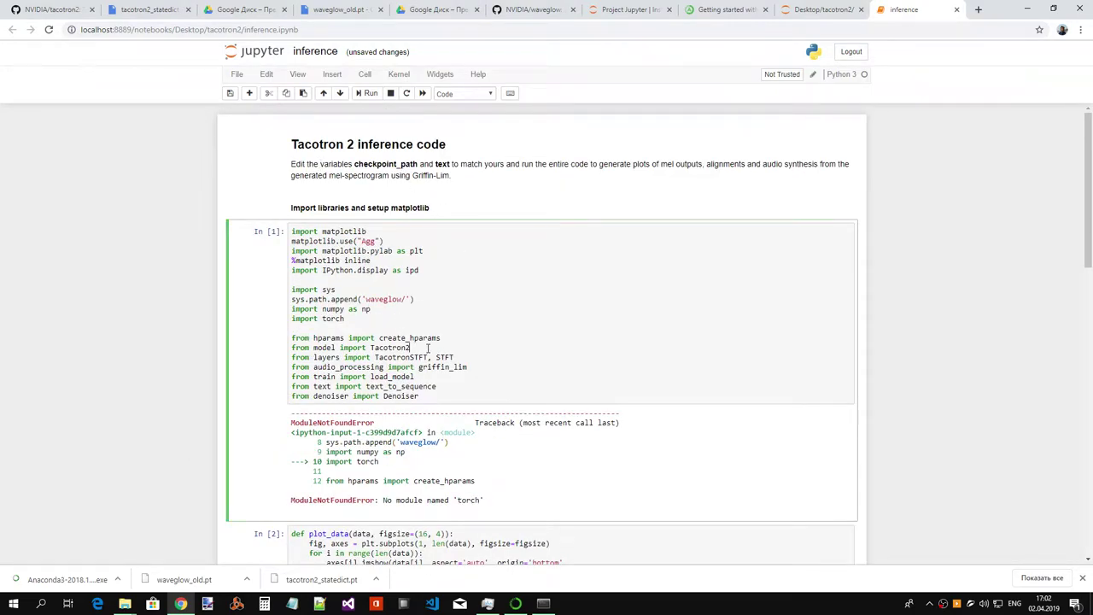
{"action": "scroll", "coordinate": [464, 348], "scroll_direction": "down", "scroll_amount": 2}
{"action": "scroll", "coordinate": [467, 343], "scroll_direction": "up", "scroll_amount": 2}
{"action": "left_click", "coordinate": [331, 75]}
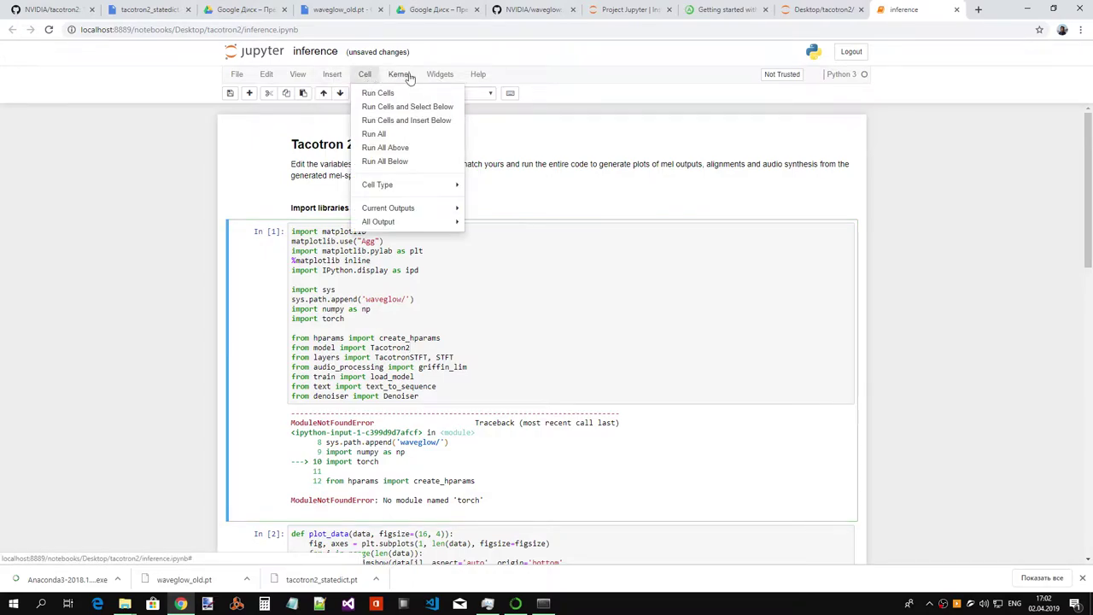
{"action": "mouse_move", "coordinate": [450, 78]}
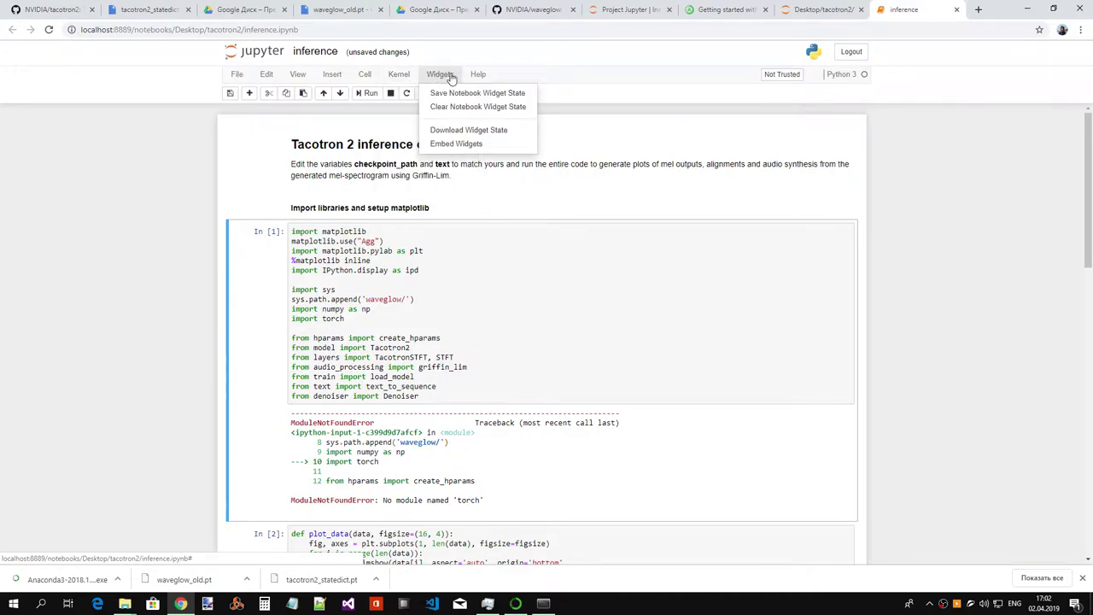
{"action": "left_click", "coordinate": [502, 79]}
{"action": "left_click", "coordinate": [800, 76]}
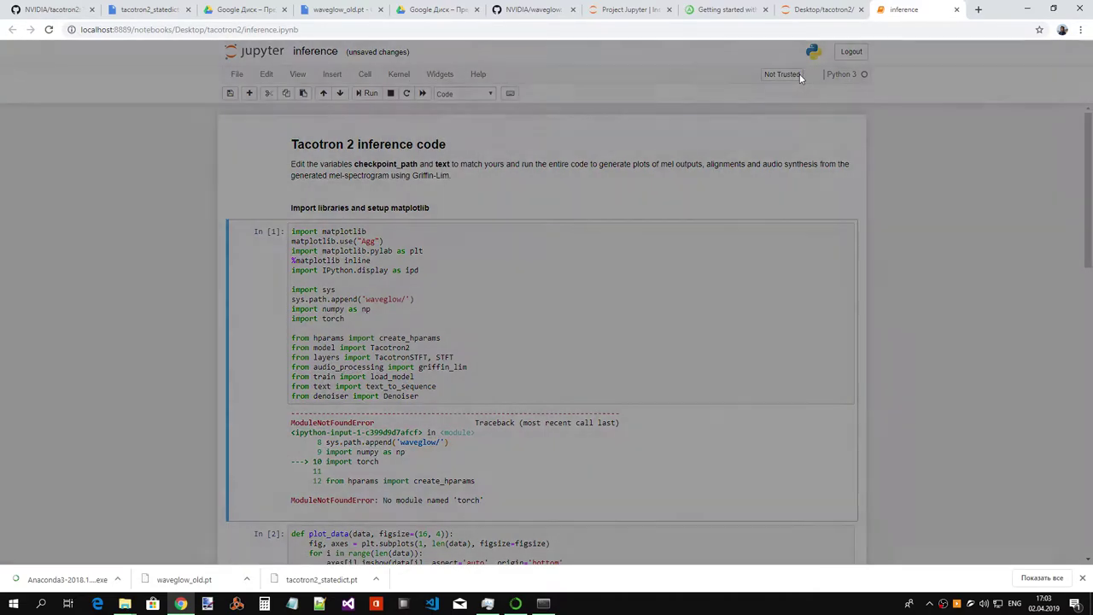
{"action": "left_click", "coordinate": [697, 148]}
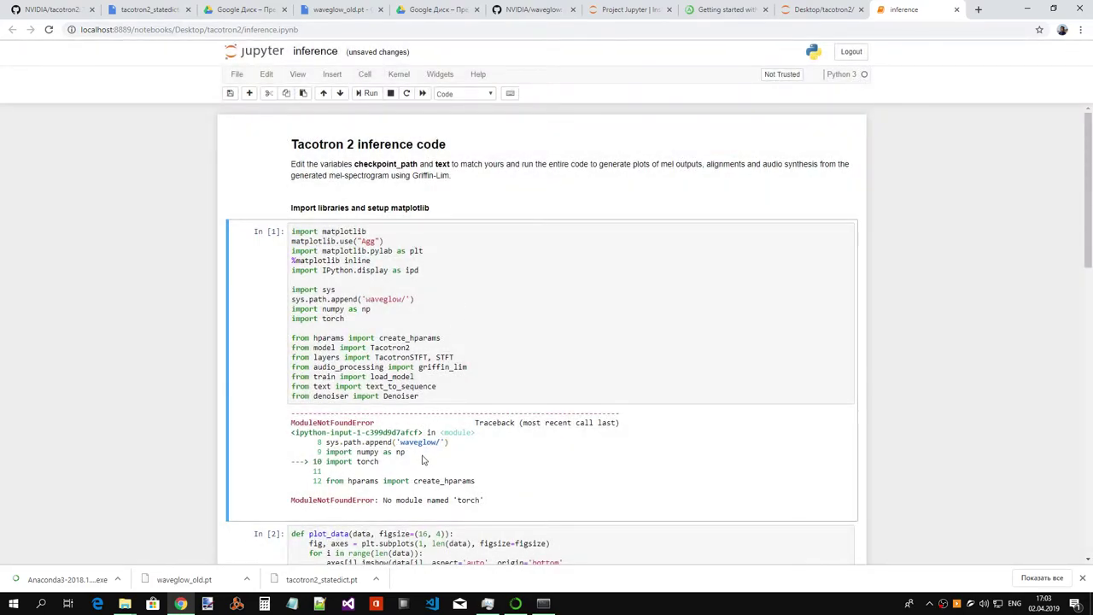
{"action": "left_click", "coordinate": [266, 75]}
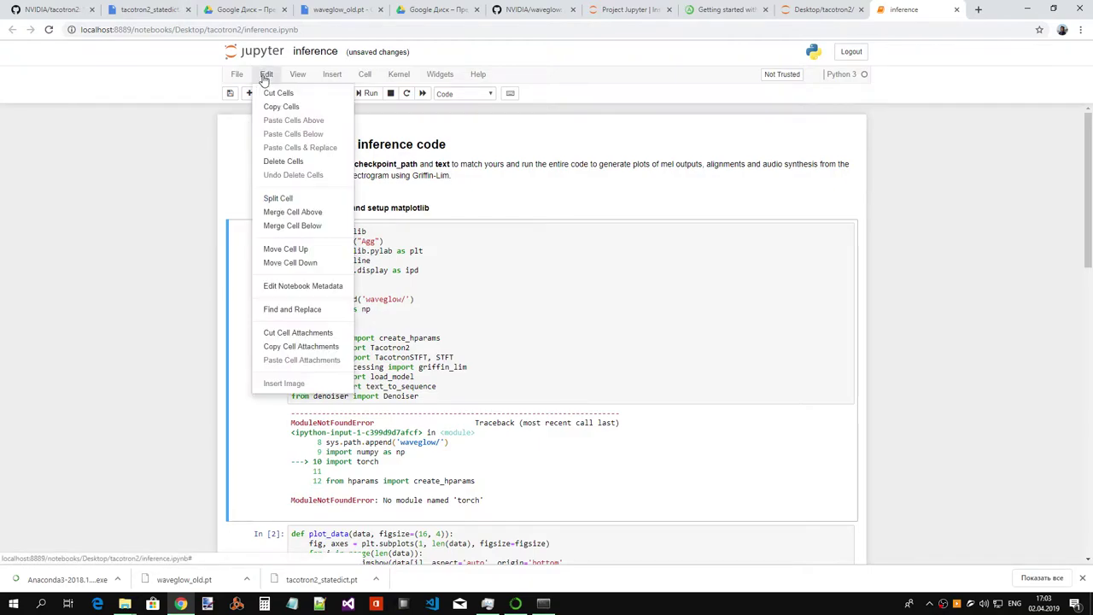
{"action": "left_click", "coordinate": [240, 76]}
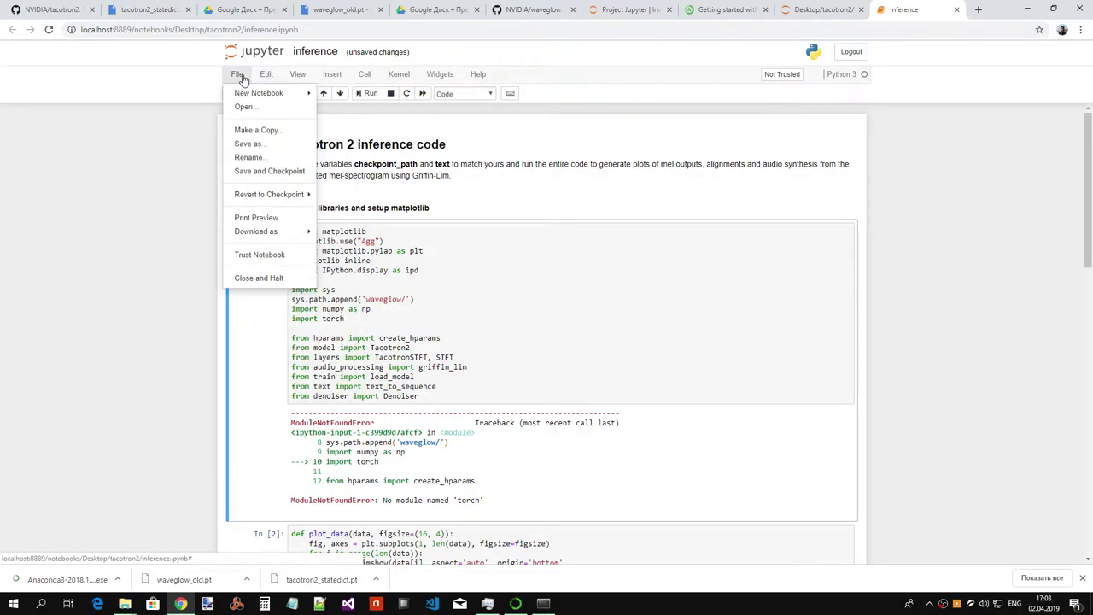
{"action": "left_click", "coordinate": [240, 77]}
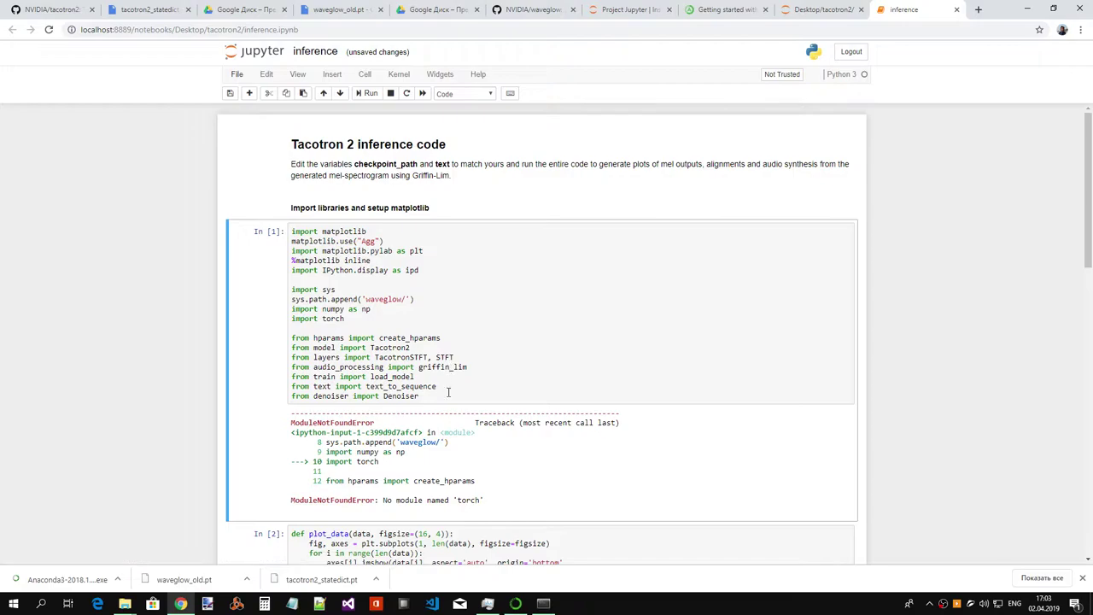
- Check the torch import line in the traceback and look inside the waveglow folder in File Explorer
{"action": "double_click", "coordinate": [369, 462]}
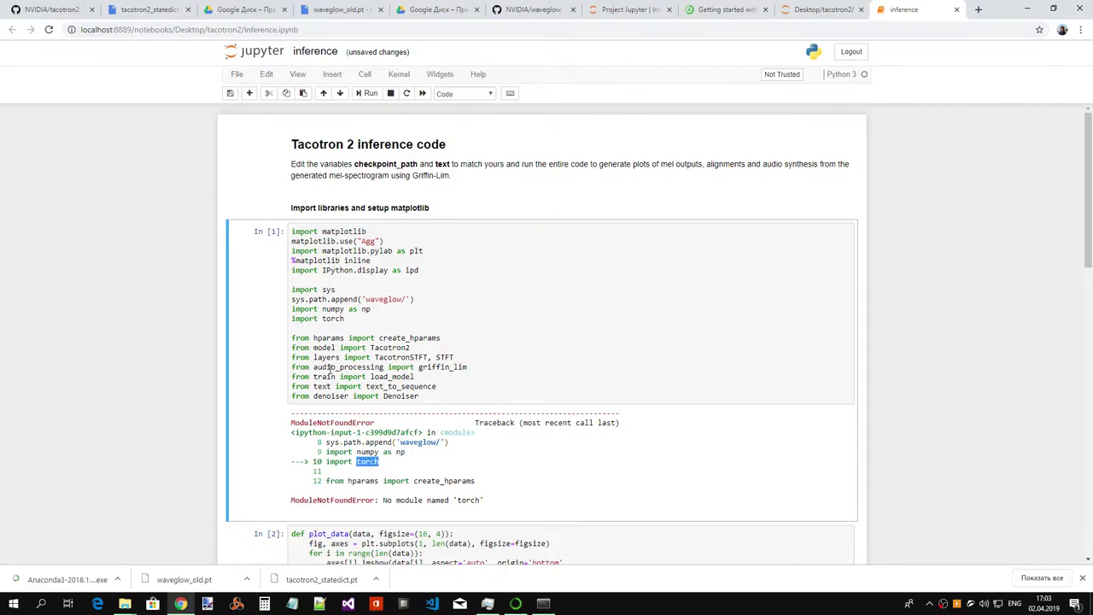
{"action": "left_click", "coordinate": [325, 318]}
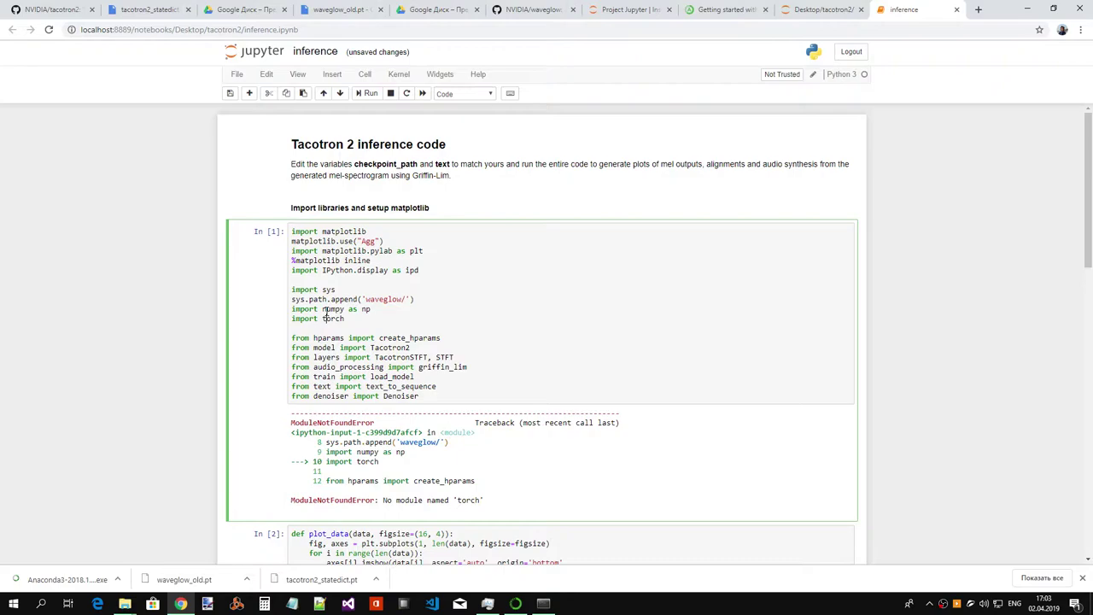
{"action": "key", "text": "alt+Tab"}
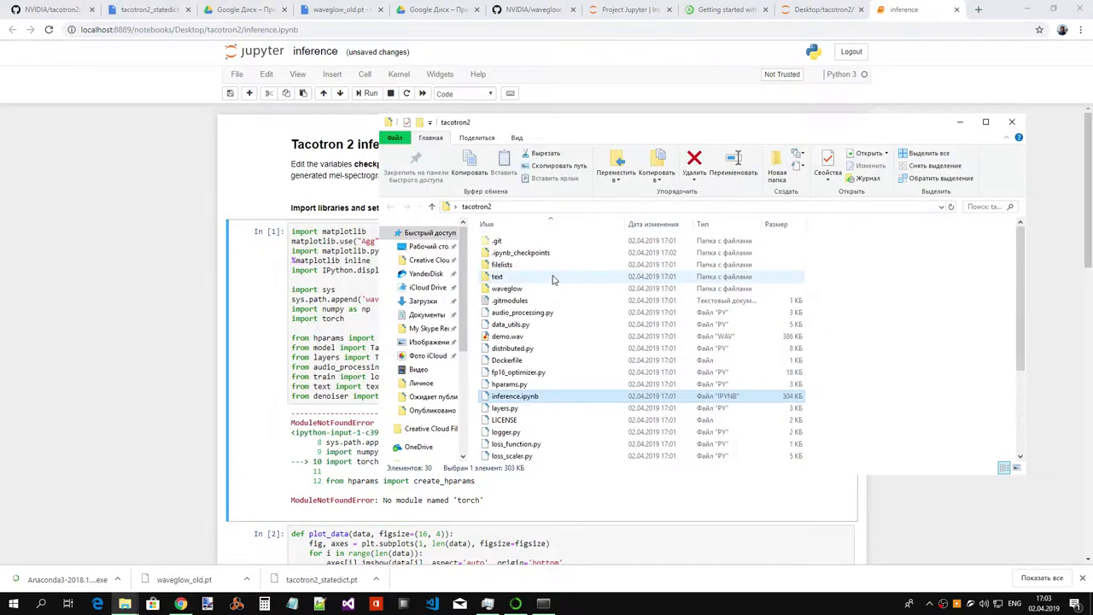
{"action": "double_click", "coordinate": [547, 289]}
{"action": "key", "text": "BackSpace"}
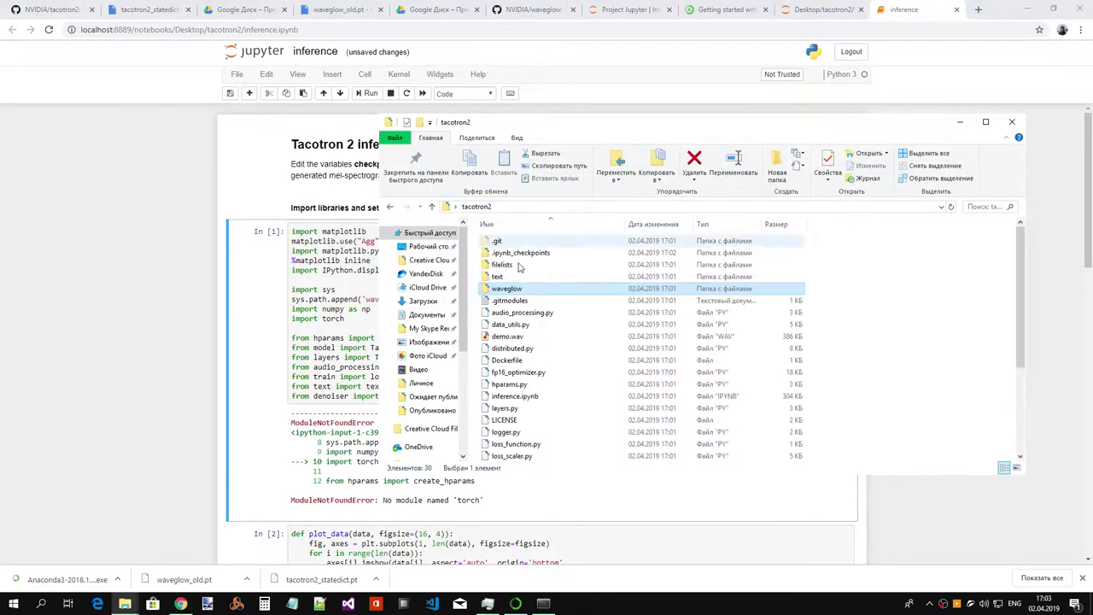
{"action": "key", "text": "alt+Tab"}
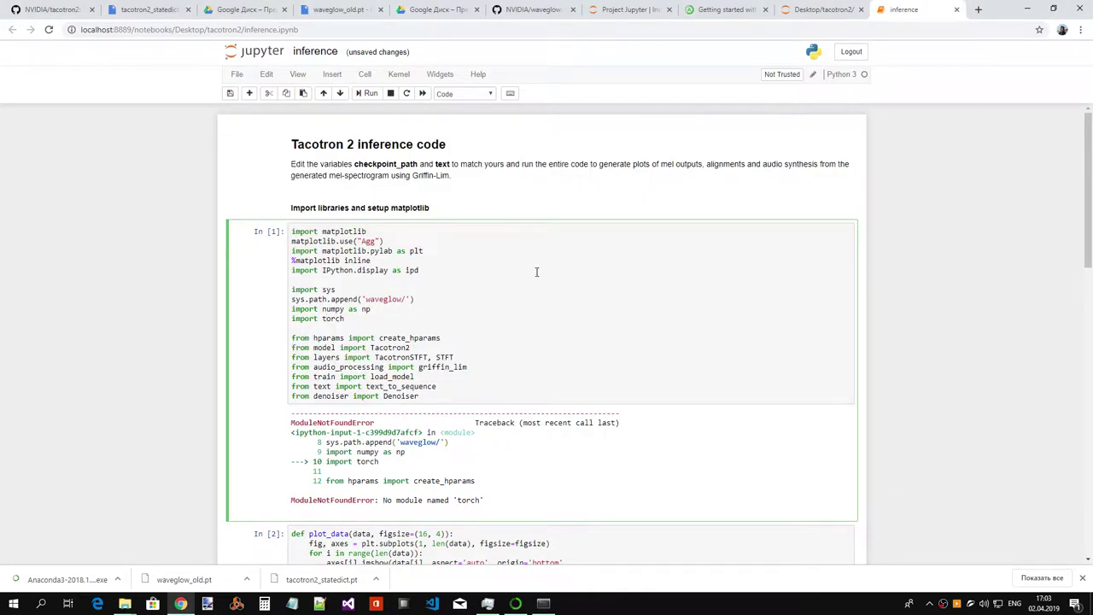
- Go back through the open pages to the NVIDIA/tacotron2 GitHub repository
{"action": "left_click", "coordinate": [813, 10]}
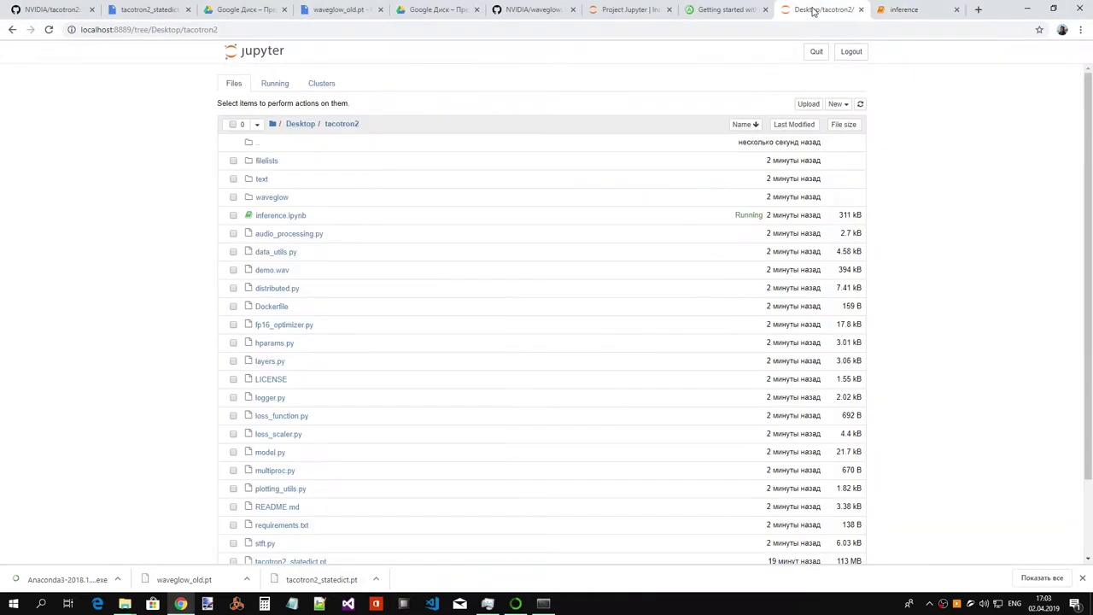
{"action": "left_click", "coordinate": [685, 13]}
{"action": "left_click", "coordinate": [632, 14]}
{"action": "left_click", "coordinate": [543, 11]}
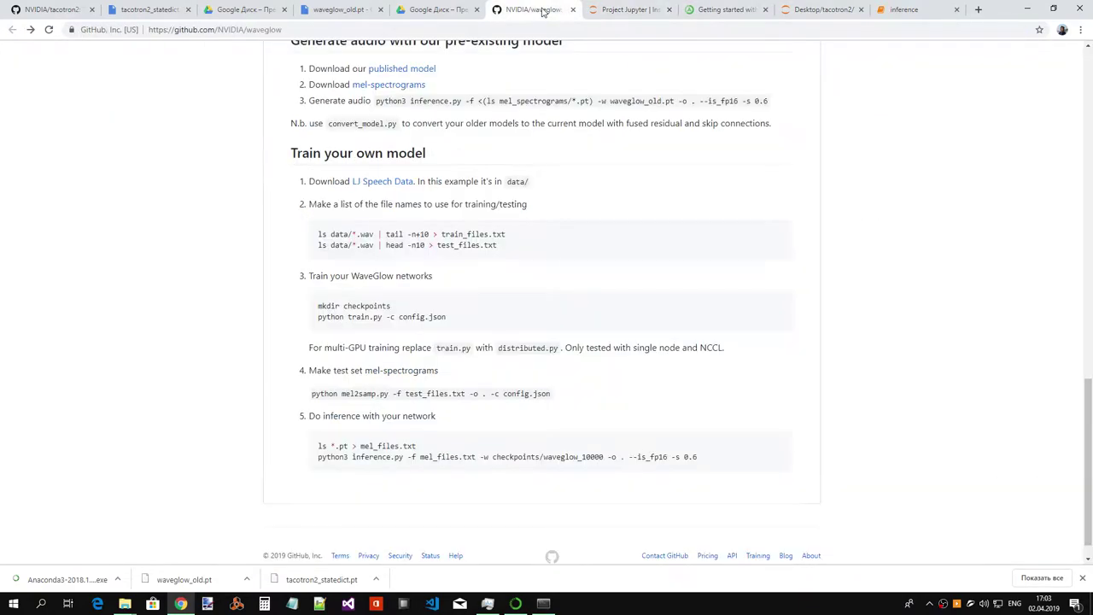
{"action": "left_click", "coordinate": [466, 12]}
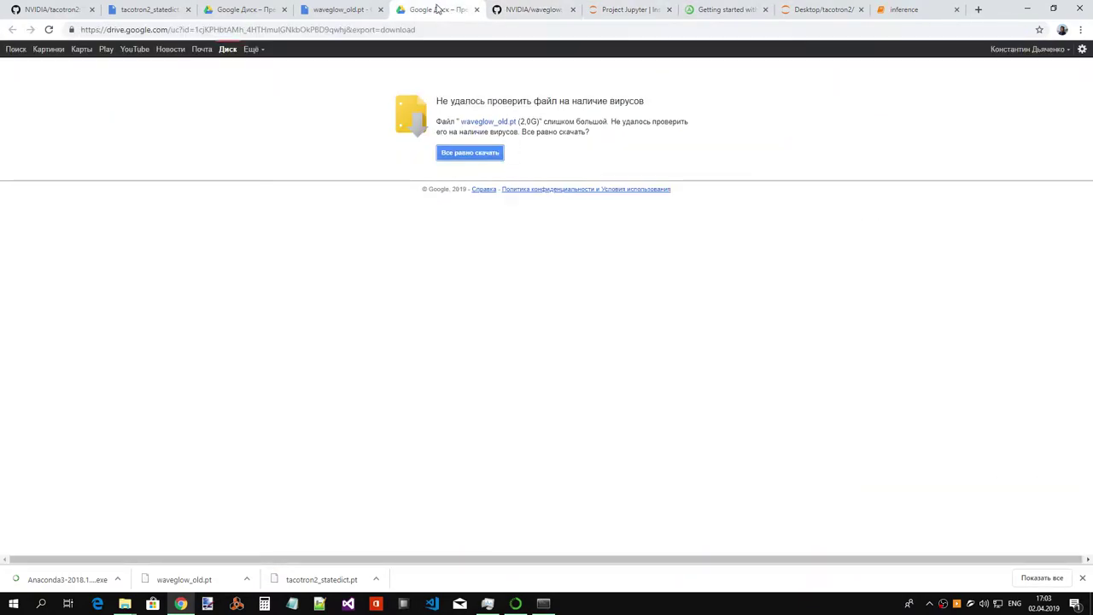
{"action": "left_click", "coordinate": [56, 10]}
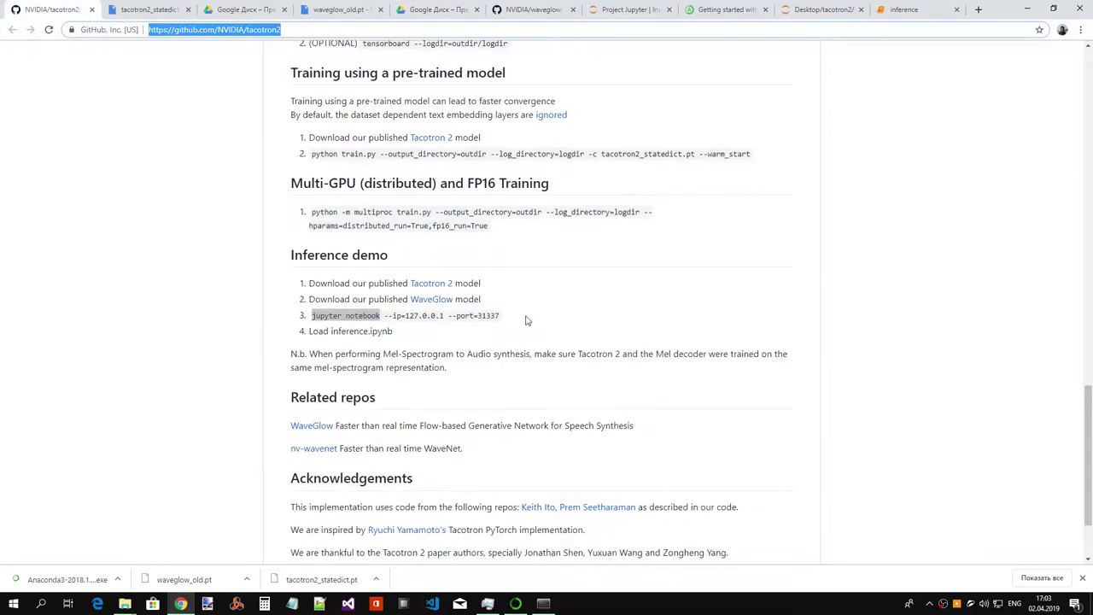
- Review the Inference demo instructions: model downloads, the jupyter notebook command with its IP and port options, and loading inference.ipynb
{"action": "key", "text": "Escape"}
{"action": "left_click_drag", "start_coordinate": [493, 302], "coordinate": [304, 284]}
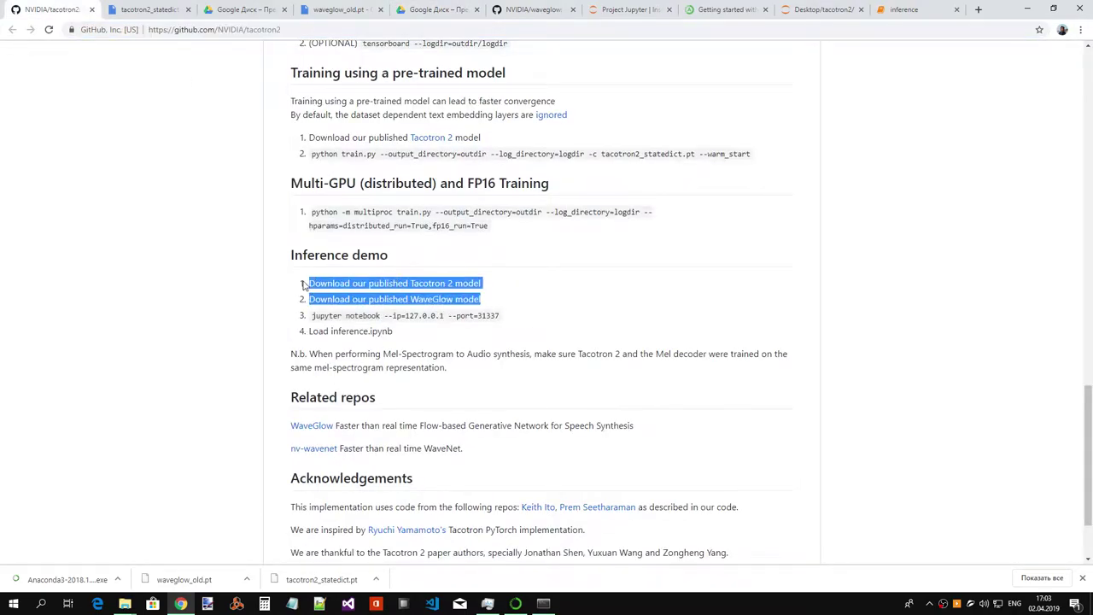
{"action": "left_click", "coordinate": [450, 315]}
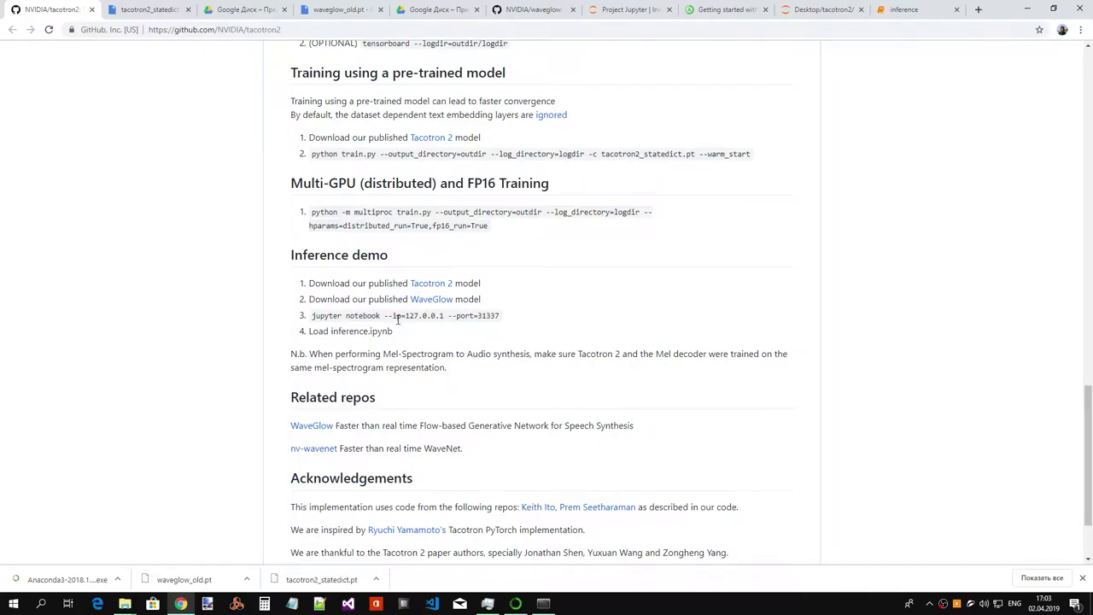
{"action": "left_click_drag", "start_coordinate": [387, 316], "coordinate": [505, 316]}
{"action": "left_click", "coordinate": [481, 334]}
{"action": "left_click_drag", "start_coordinate": [313, 331], "coordinate": [417, 338]}
{"action": "left_click", "coordinate": [418, 338]}
- Select the git submodule init and update commands in the README's Setup section and open an administrator Command Prompt
{"action": "scroll", "coordinate": [537, 318], "scroll_direction": "up", "scroll_amount": 5}
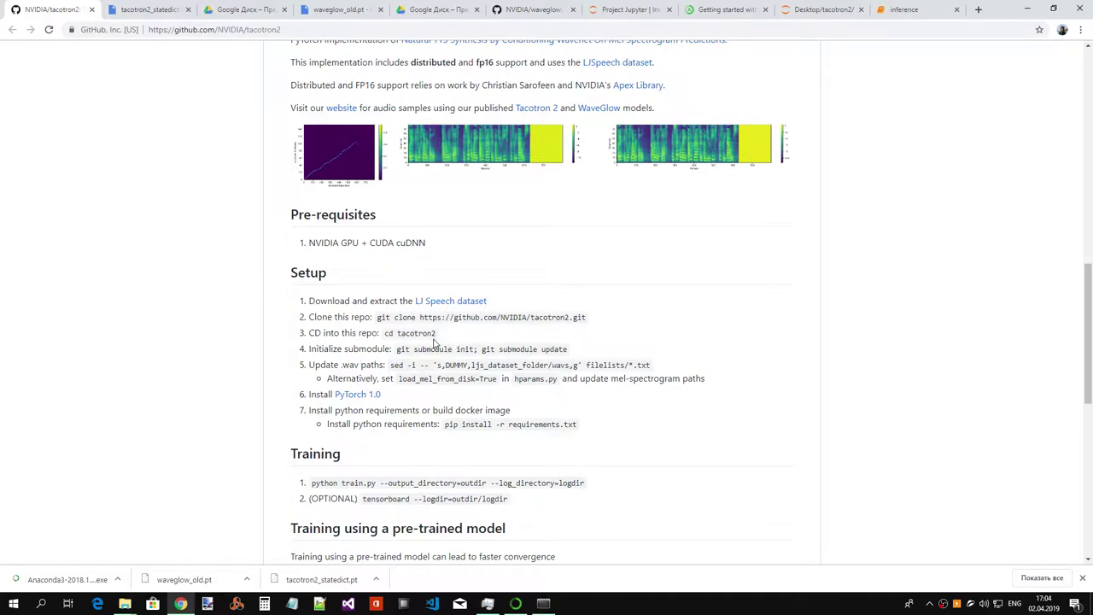
{"action": "left_click_drag", "start_coordinate": [398, 352], "coordinate": [586, 358]}
{"action": "right_click", "coordinate": [13, 603]}
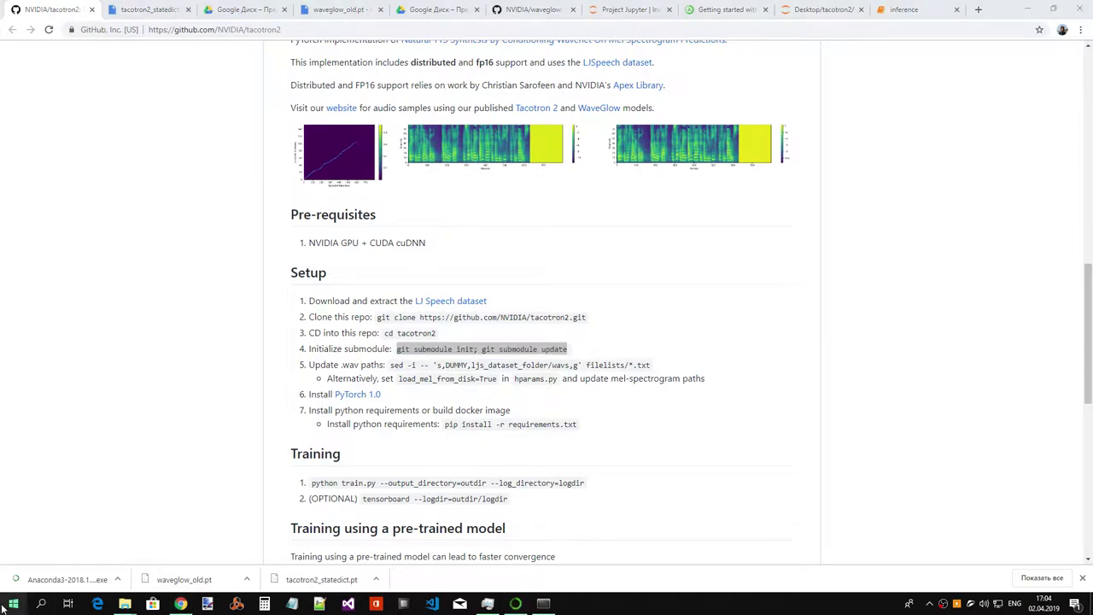
{"action": "left_click", "coordinate": [86, 450]}
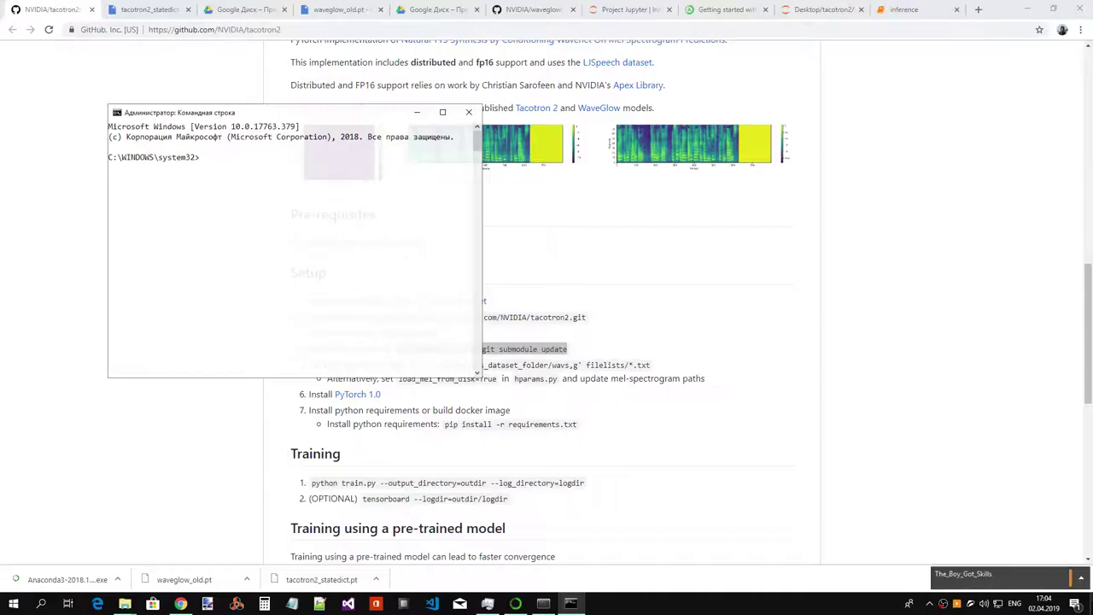
- Minimize the browser and rearrange the Command Prompt and tacotron2 folder windows so the tacotron2 desktop folder is uncovered
{"action": "left_click", "coordinate": [1030, 7]}
{"action": "left_click_drag", "start_coordinate": [209, 117], "coordinate": [222, 238]}
{"action": "left_click_drag", "start_coordinate": [725, 131], "coordinate": [958, 99]}
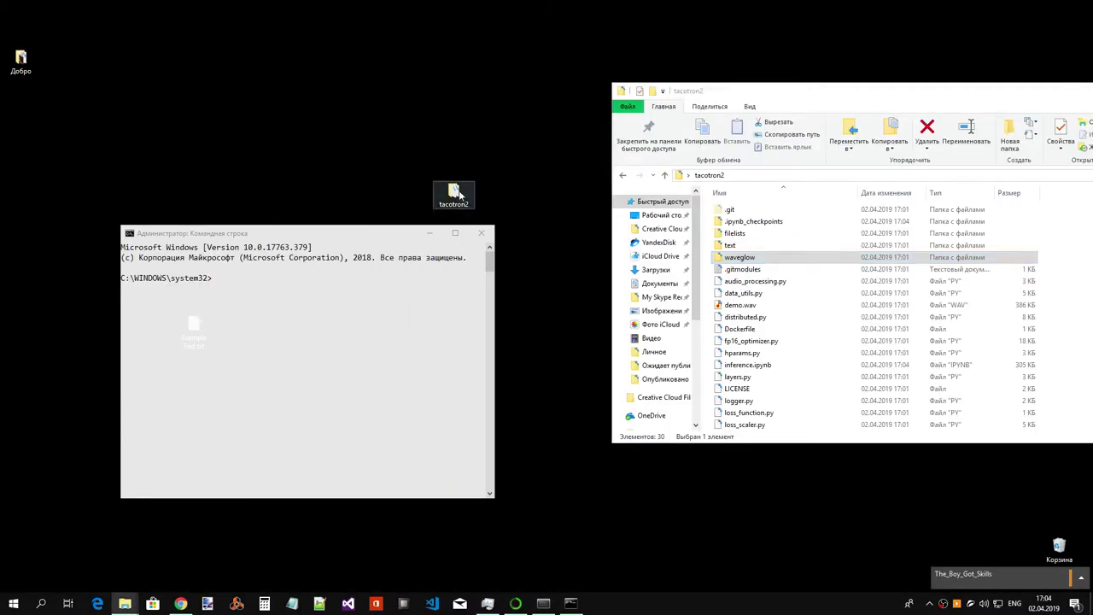
- Change the Command Prompt's working directory to the tacotron2 folder on the desktop, using the path copied from its open folder window
{"action": "left_click", "coordinate": [321, 318]}
{"action": "type", "text": "cd"}
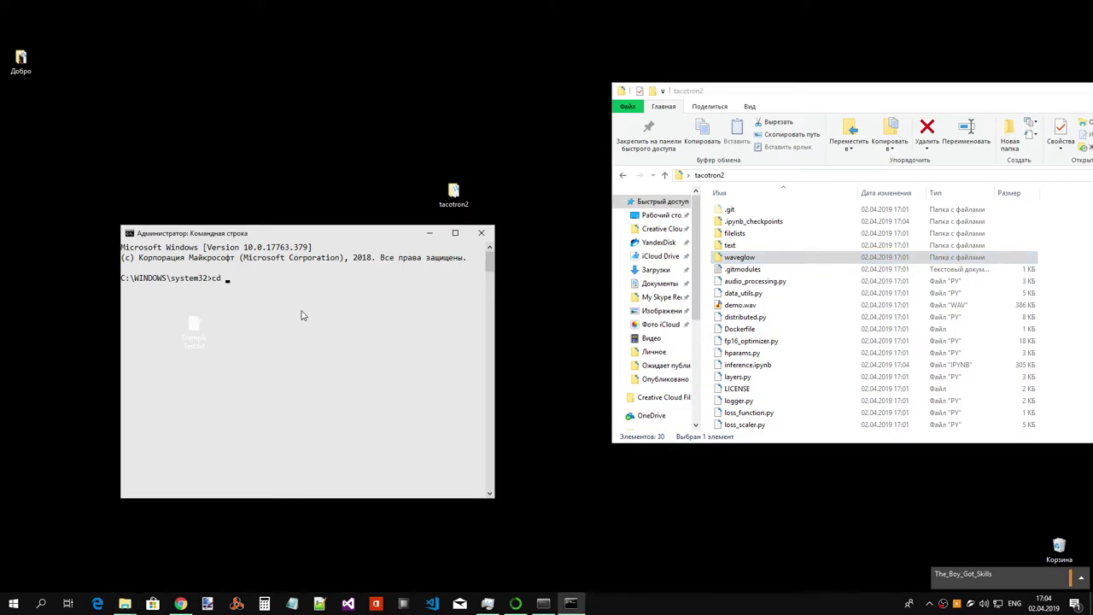
{"action": "left_click", "coordinate": [457, 196]}
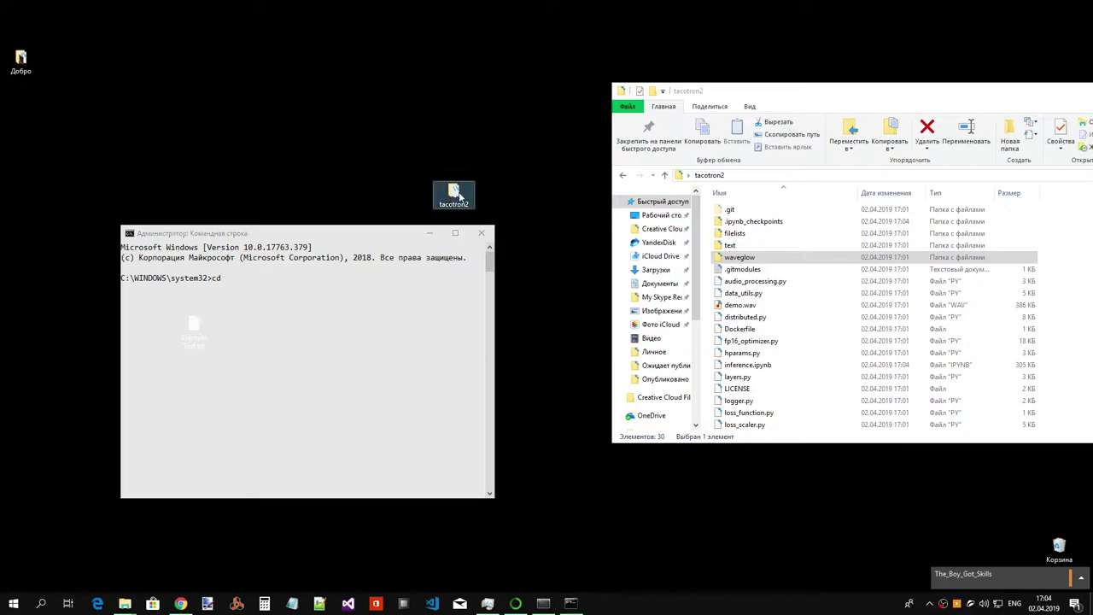
{"action": "key", "text": "alt+Tab"}
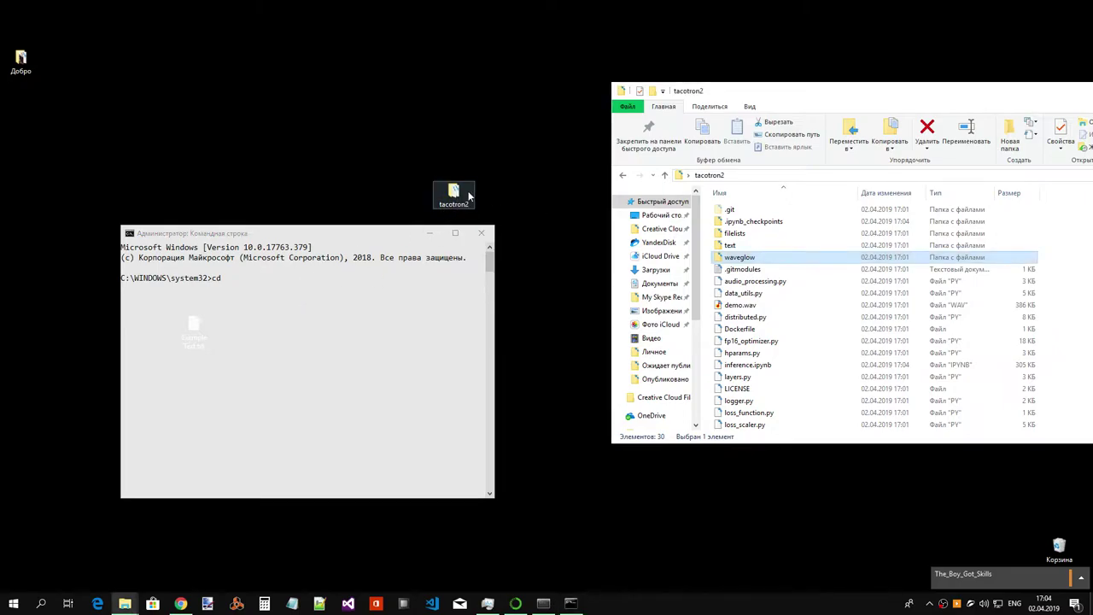
{"action": "left_click", "coordinate": [736, 175]}
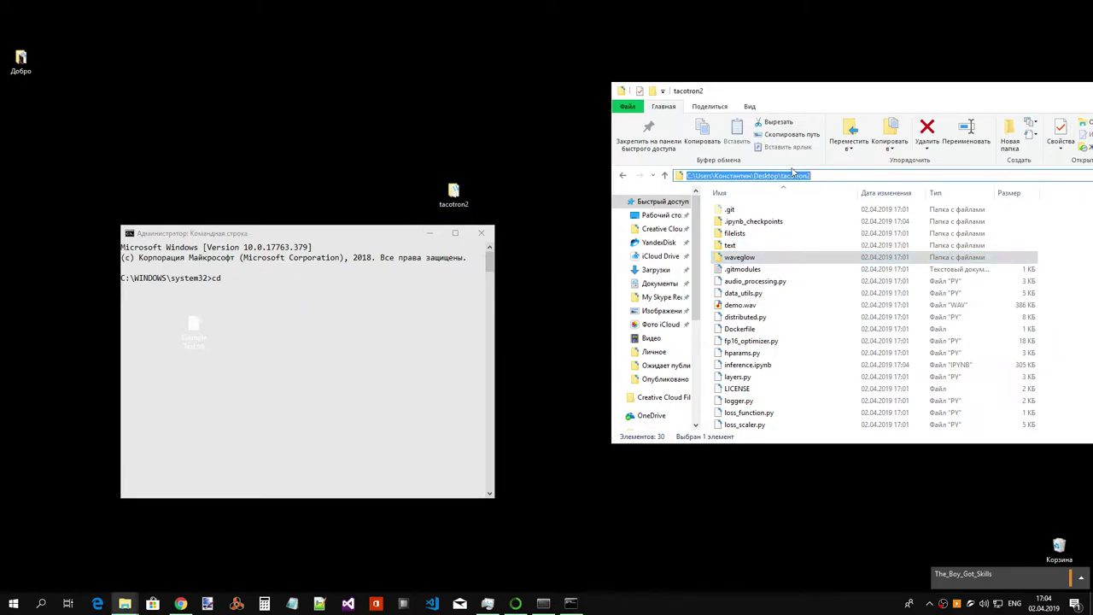
{"action": "key", "text": "ctrl+c"}
{"action": "left_click", "coordinate": [296, 325]}
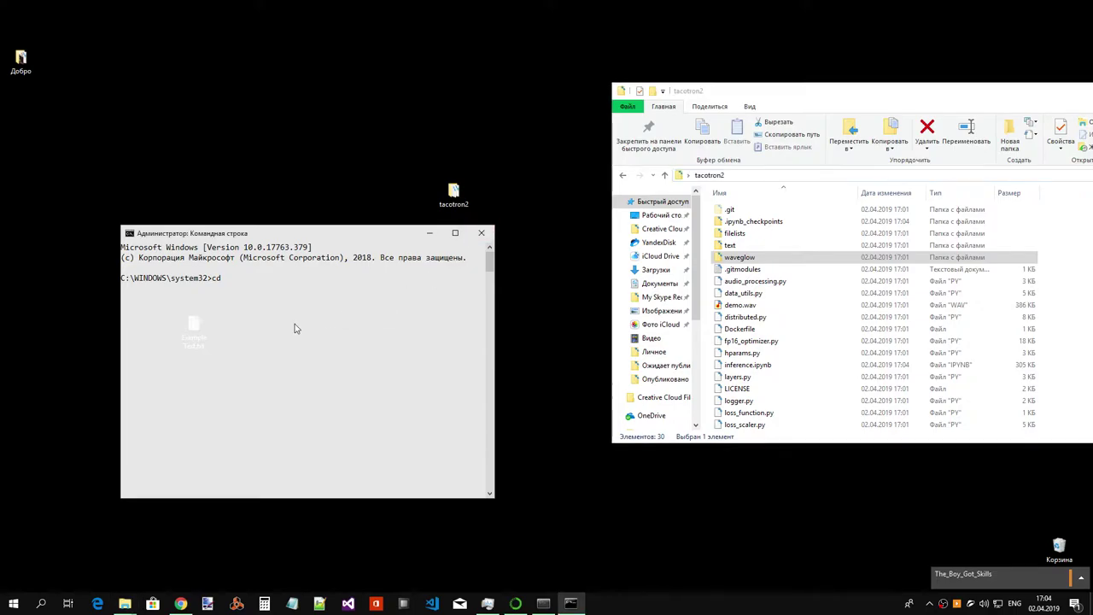
{"action": "key", "text": "ctrl+v"}
{"action": "key", "text": "Return"}
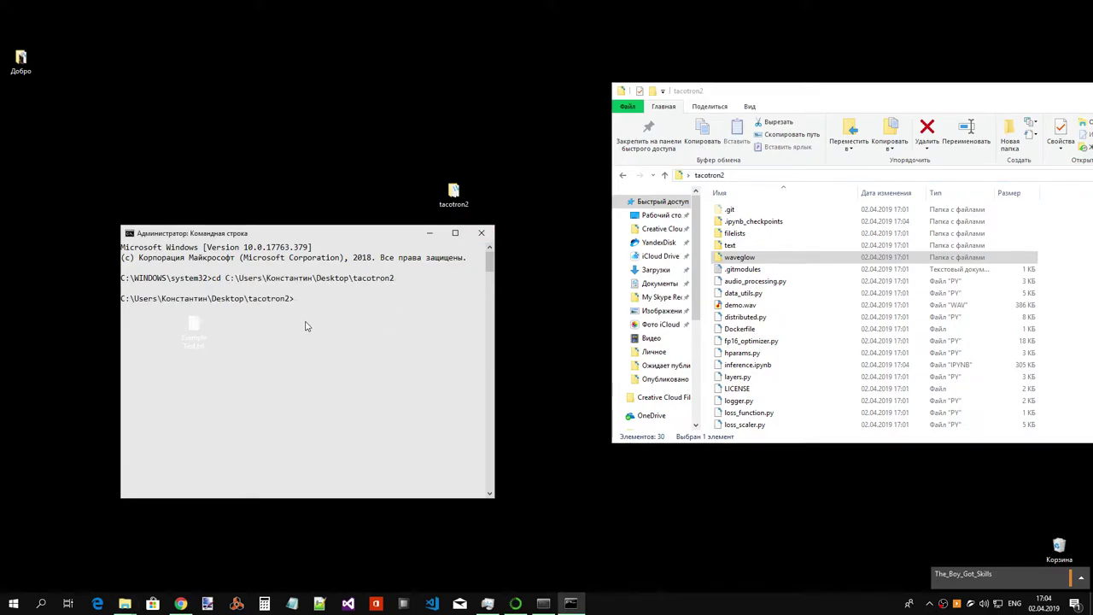
- Try to run the README's combined line "git submodule init; git submodule update" in the tacotron2 directory
{"action": "type", "text": "git"}
{"action": "left_click", "coordinate": [181, 604]}
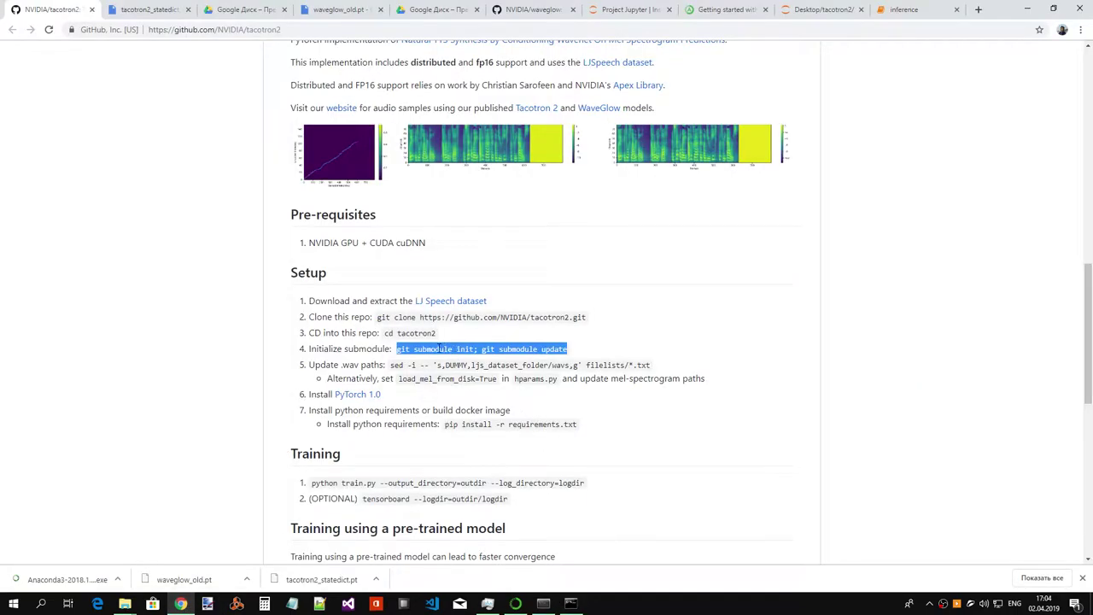
{"action": "left_click_drag", "start_coordinate": [394, 351], "coordinate": [568, 349]}
{"action": "key", "text": "ctrl+c"}
{"action": "key", "text": "alt+Tab"}
{"action": "key", "text": "ctrl+v"}
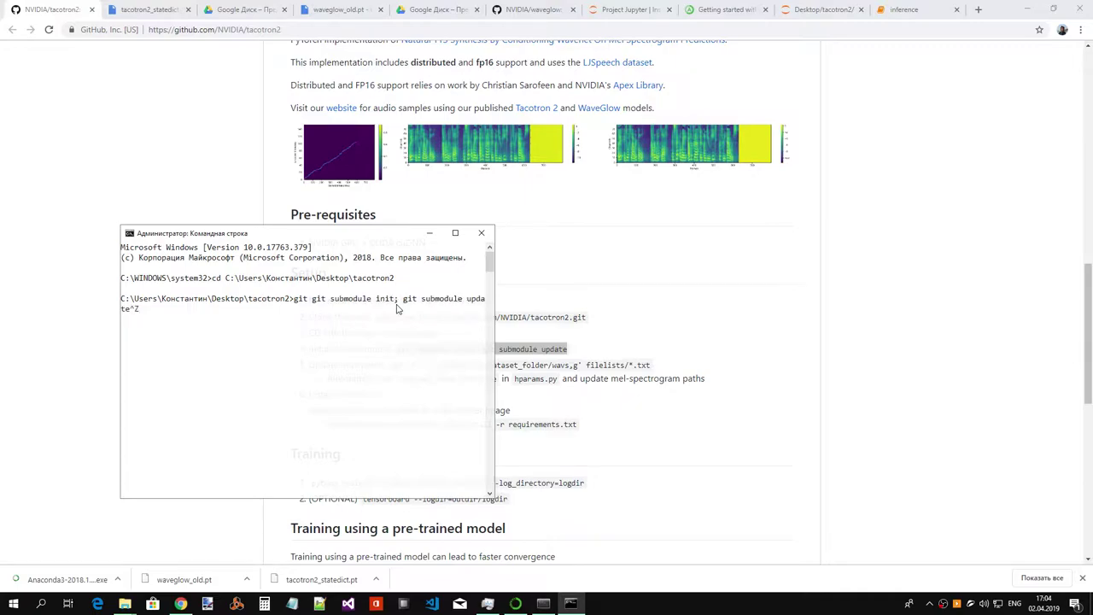
{"action": "key", "text": "BackSpace"}
{"action": "key", "text": "BackSpace"}
{"action": "key", "text": "BackSpace"}
{"action": "key", "text": "BackSpace"}
{"action": "key", "text": "BackSpace"}
{"action": "key", "text": "BackSpace"}
{"action": "key", "text": "BackSpace"}
{"action": "key", "text": "BackSpace"}
{"action": "key", "text": "BackSpace"}
{"action": "key", "text": "BackSpace"}
{"action": "key", "text": "BackSpace"}
{"action": "key", "text": "BackSpace"}
{"action": "key", "text": "BackSpace"}
{"action": "key", "text": "BackSpace"}
{"action": "key", "text": "BackSpace"}
{"action": "key", "text": "BackSpace"}
{"action": "key", "text": "BackSpace"}
{"action": "key", "text": "BackSpace"}
{"action": "key", "text": "BackSpace"}
{"action": "key", "text": "BackSpace"}
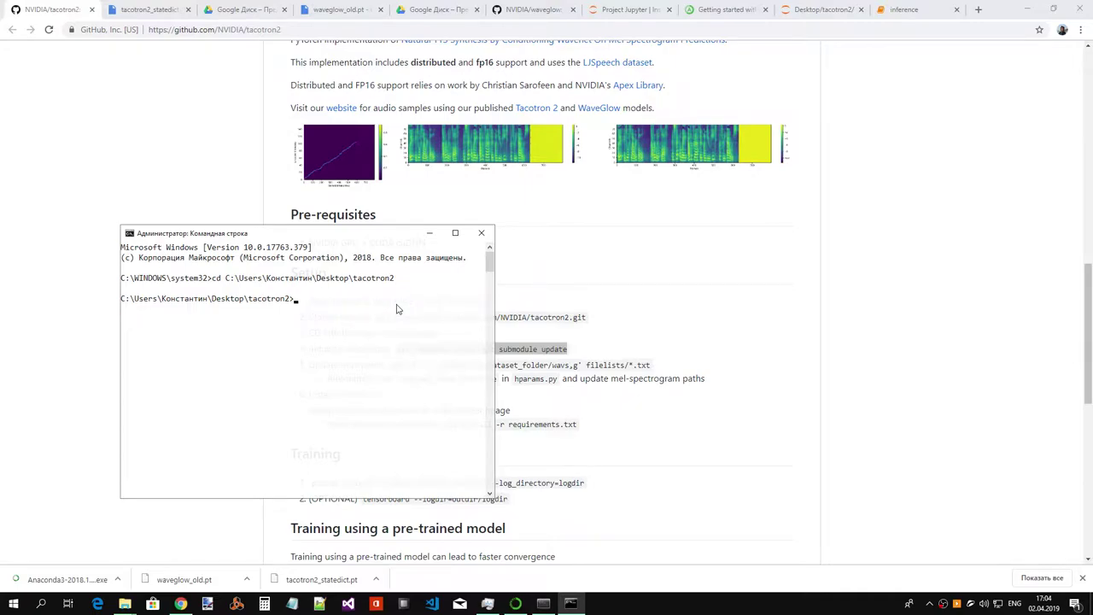
{"action": "key", "text": "ctrl+v"}
{"action": "key", "text": "Return"}
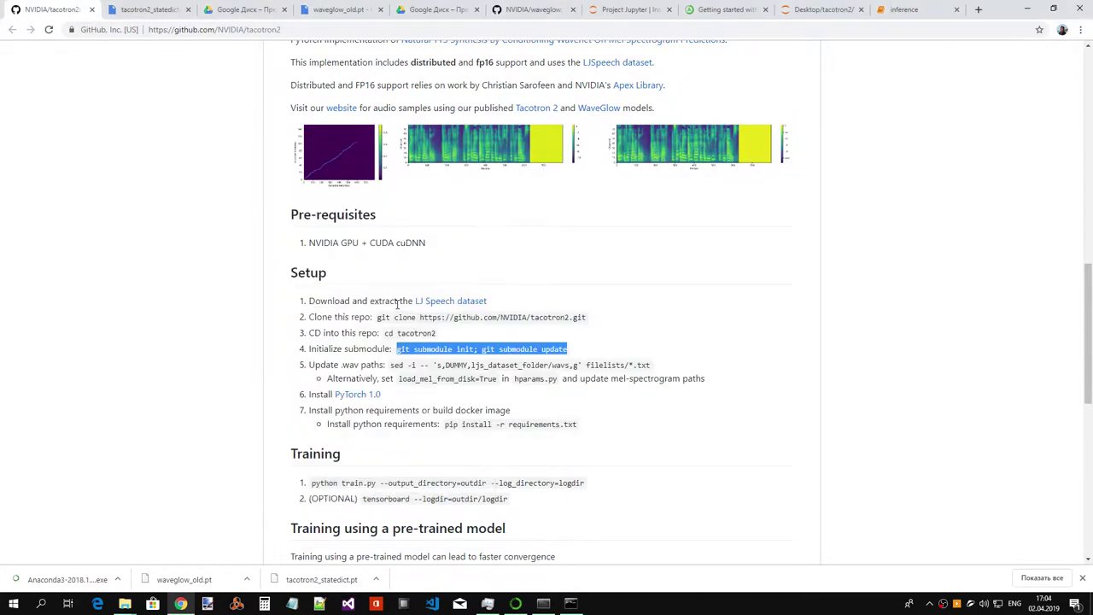
- Run only the "git submodule init" part of the copied line in the tacotron2 directory
{"action": "key", "text": "alt+Tab"}
{"action": "key", "text": "ctrl+v"}
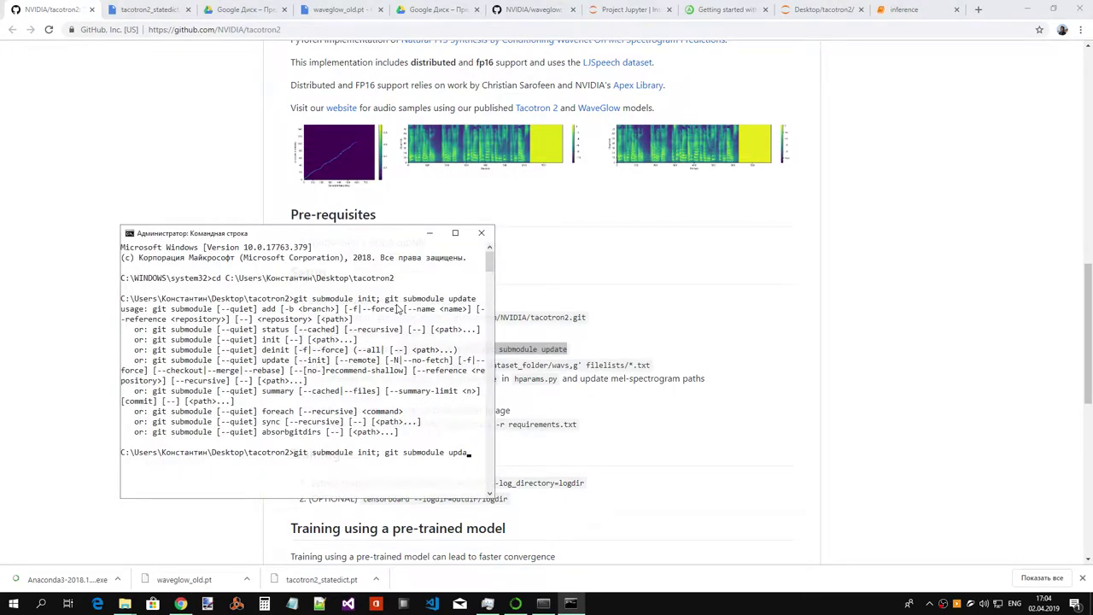
{"action": "key", "text": "BackSpace"}
{"action": "key", "text": "BackSpace"}
{"action": "key", "text": "BackSpace"}
{"action": "key", "text": "BackSpace"}
{"action": "key", "text": "BackSpace"}
{"action": "key", "text": "BackSpace"}
{"action": "key", "text": "BackSpace"}
{"action": "key", "text": "BackSpace"}
{"action": "key", "text": "BackSpace"}
{"action": "key", "text": "BackSpace"}
{"action": "key", "text": "BackSpace"}
{"action": "key", "text": "BackSpace"}
{"action": "key", "text": "BackSpace"}
{"action": "key", "text": "BackSpace"}
{"action": "key", "text": "BackSpace"}
{"action": "key", "text": "BackSpace"}
{"action": "key", "text": "Return"}
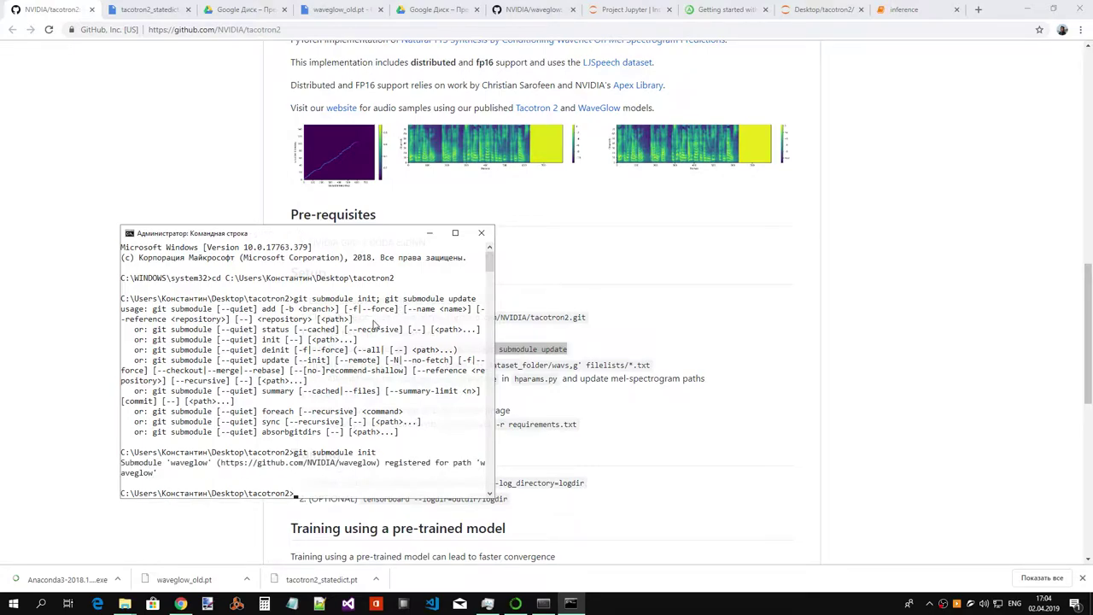
- Copy "git submodule update" from the README's Setup section and run it in the Command Prompt
{"action": "key", "text": "alt+Tab"}
{"action": "left_click_drag", "start_coordinate": [568, 348], "coordinate": [480, 348]}
{"action": "key", "text": "alt+Tab"}
{"action": "right_click", "coordinate": [376, 316]}
{"action": "key", "text": "Return"}
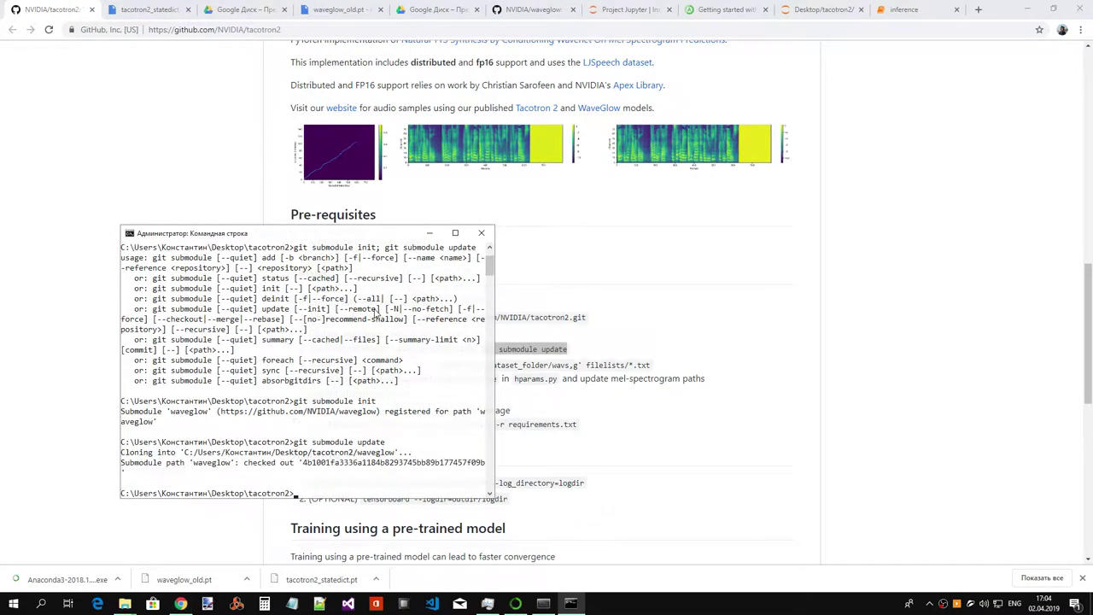
- Try to update the .wav paths by running the README's command sed -i -- 's,DUMMY,ljs_dataset_folder/wavs,g' filelists/*.txt in the Command Prompt
{"action": "key", "text": "alt+Tab"}
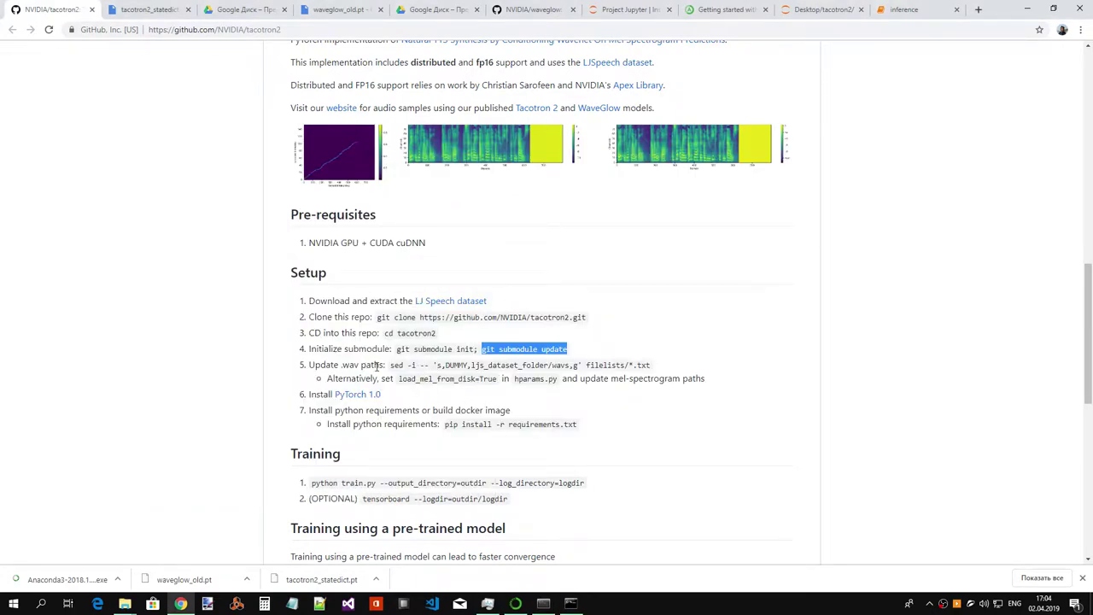
{"action": "left_click_drag", "start_coordinate": [391, 365], "coordinate": [658, 360]}
{"action": "key", "text": "ctrl+c"}
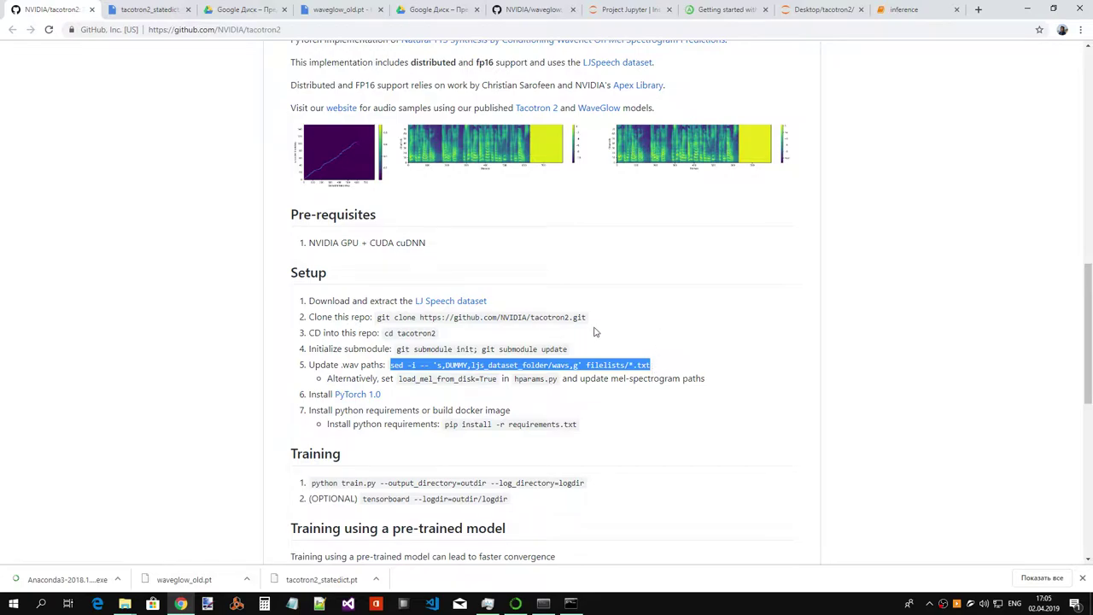
{"action": "key", "text": "alt+Tab"}
{"action": "key", "text": "ctrl+v"}
{"action": "key", "text": "Return"}
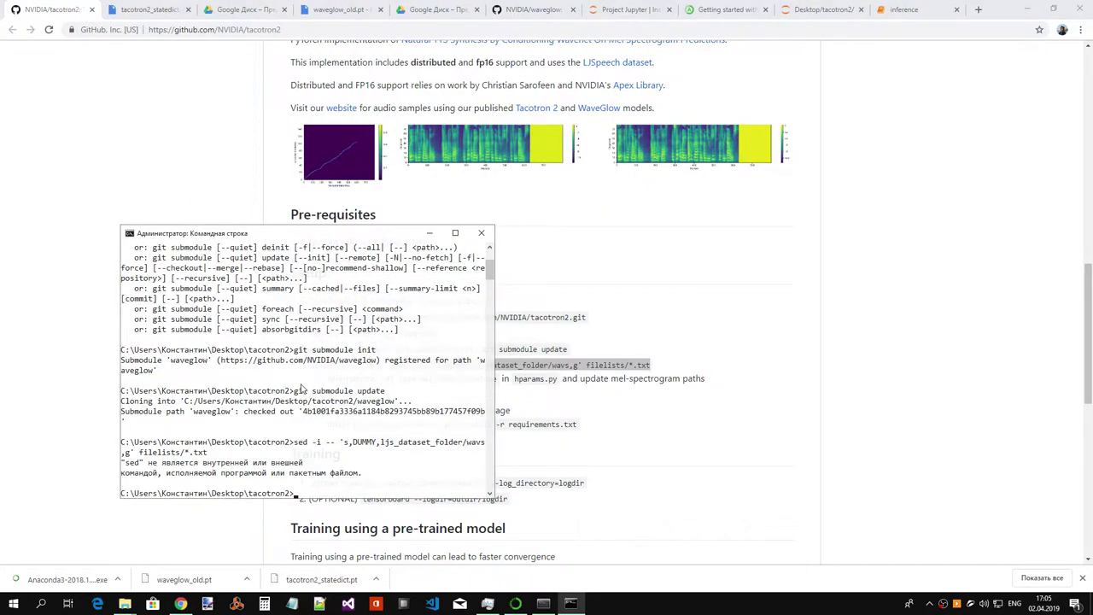
- Return to the README and examine the alternative of setting load_mel_from_disk=True in hparams.py
{"action": "key", "text": "alt+Tab"}
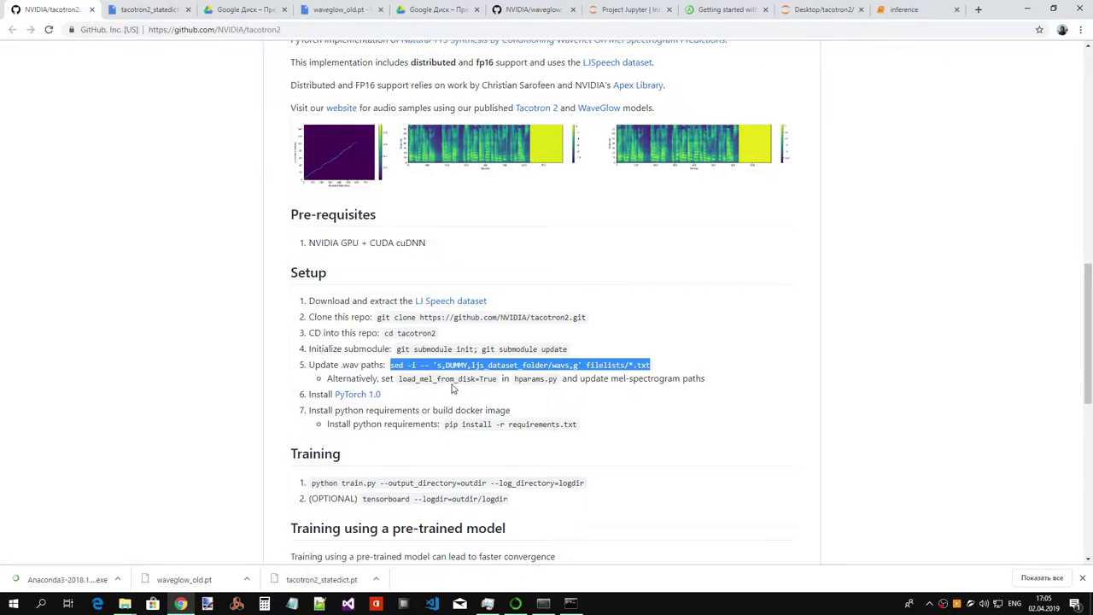
{"action": "scroll", "coordinate": [452, 389], "scroll_direction": "down", "scroll_amount": 1}
{"action": "left_click_drag", "start_coordinate": [400, 321], "coordinate": [554, 321]}
{"action": "left_click", "coordinate": [509, 322]}
{"action": "left_click", "coordinate": [565, 321]}
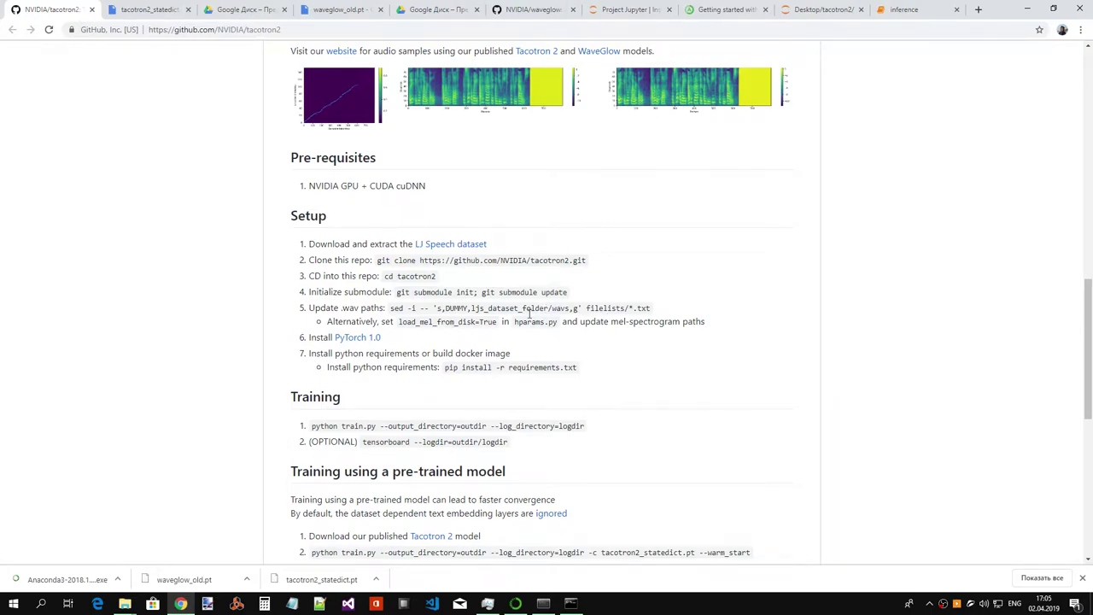
{"action": "double_click", "coordinate": [462, 322]}
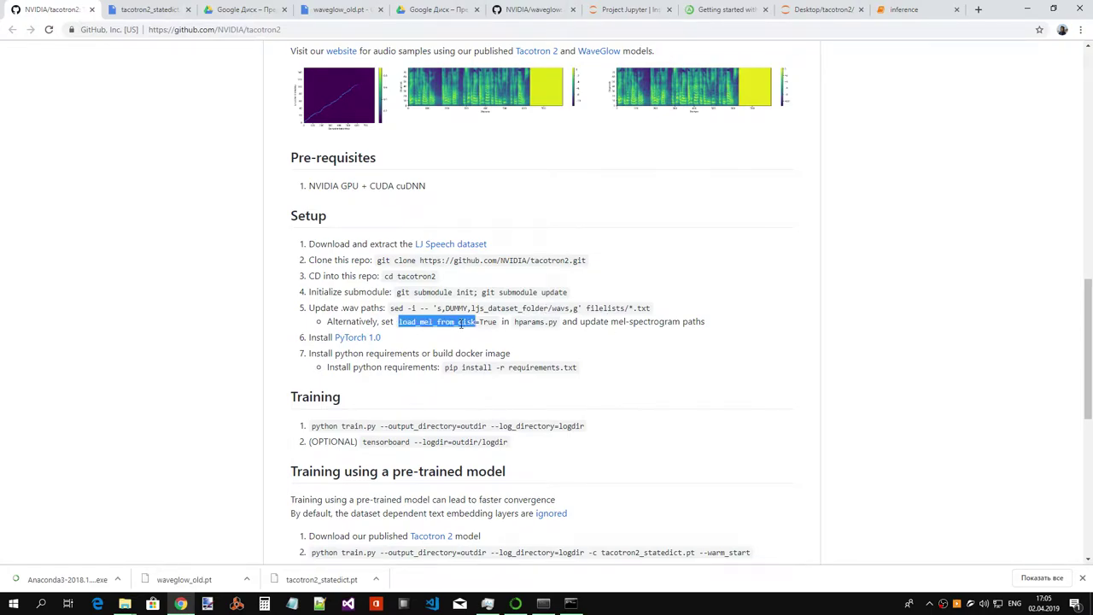
- Open the Setup section's PyTorch 1.0 link in a new tab and highlight the line about compiling with CUDA support
{"action": "right_click", "coordinate": [369, 342]}
{"action": "left_click", "coordinate": [406, 350]}
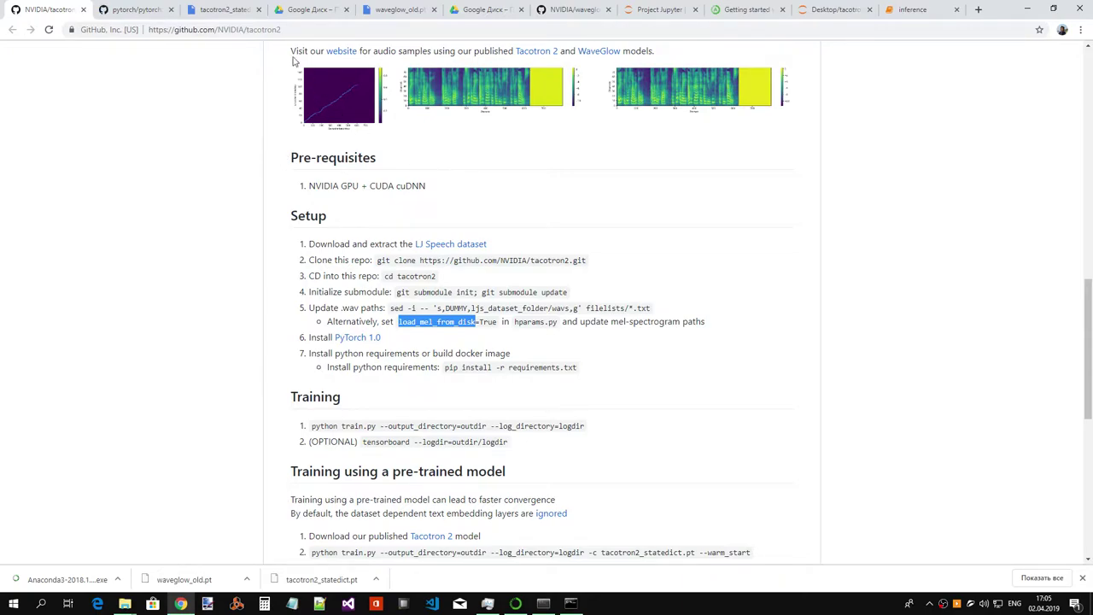
{"action": "left_click", "coordinate": [168, 7]}
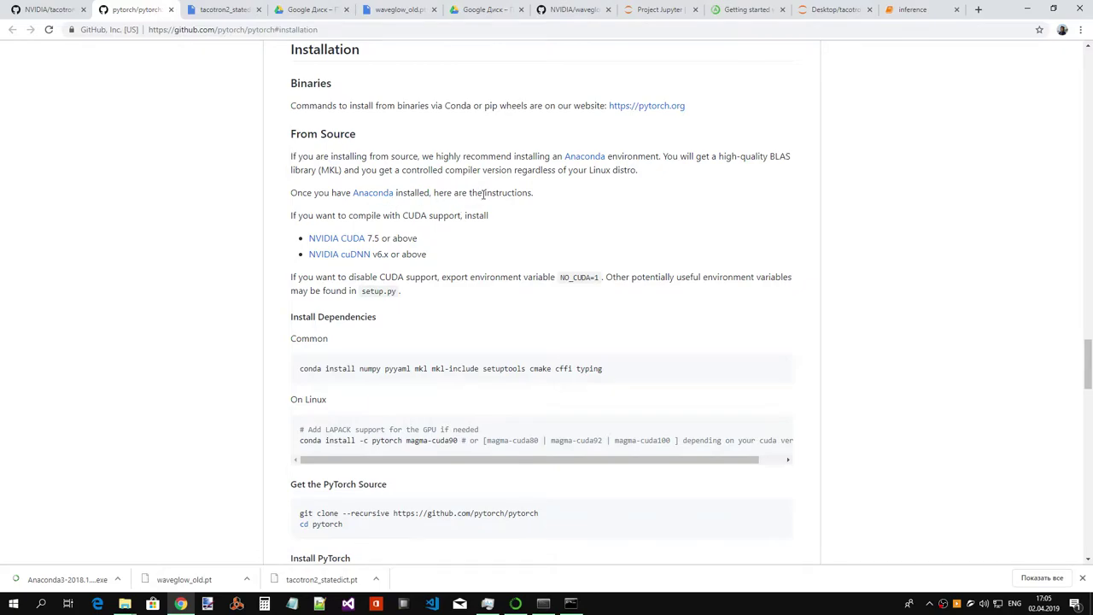
{"action": "left_click_drag", "start_coordinate": [294, 217], "coordinate": [500, 221]}
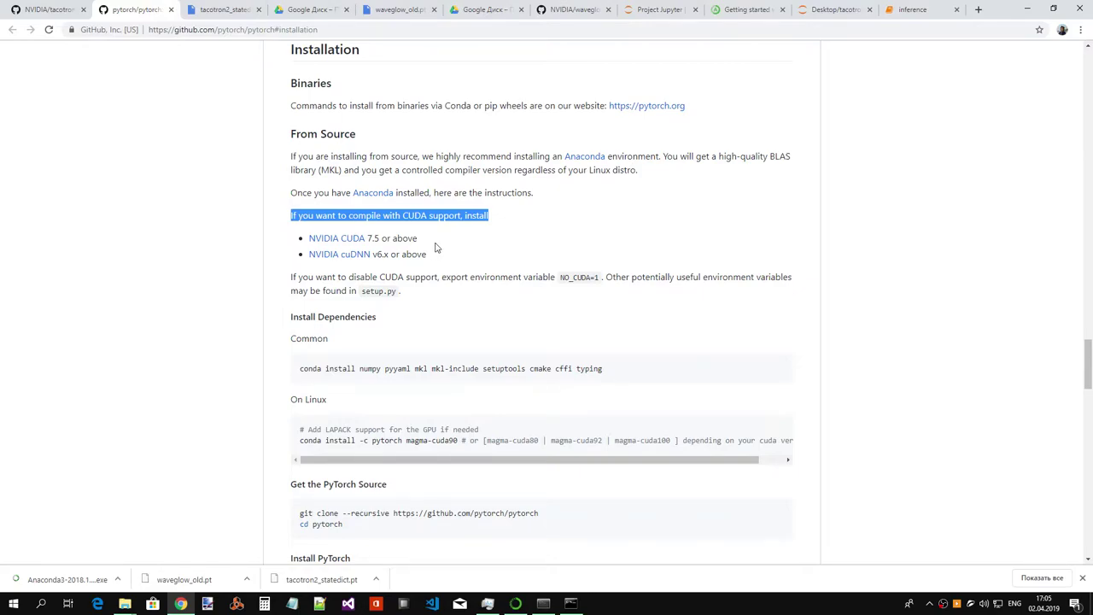
- Try the conda command in the administrator Command Prompt and return to the PyTorch installation page
{"action": "left_click", "coordinate": [571, 603]}
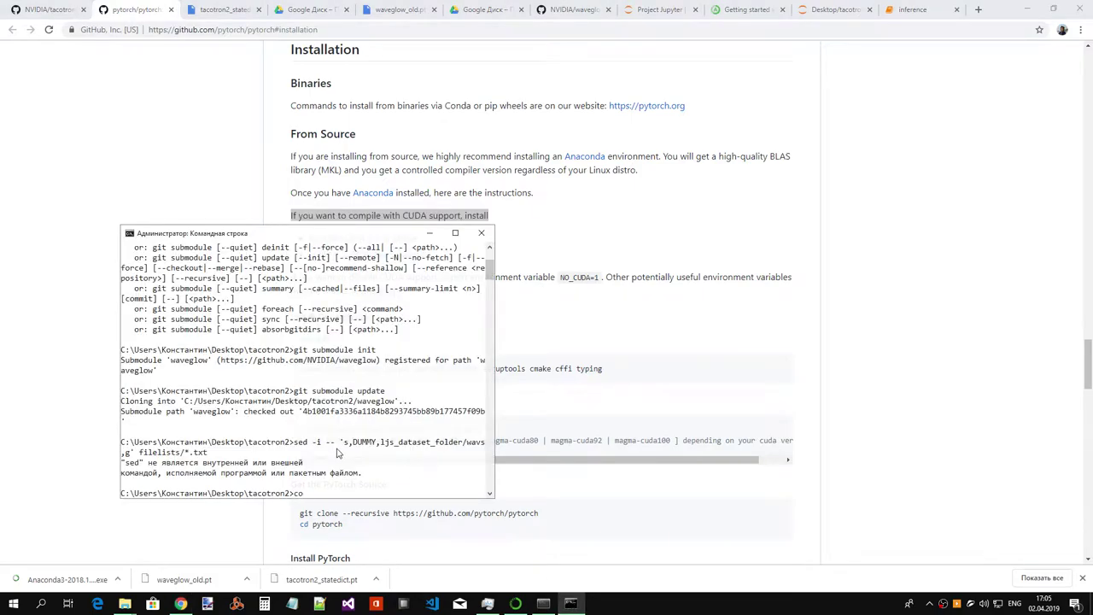
{"action": "key", "text": "Return"}
{"action": "key", "text": "alt+Tab"}
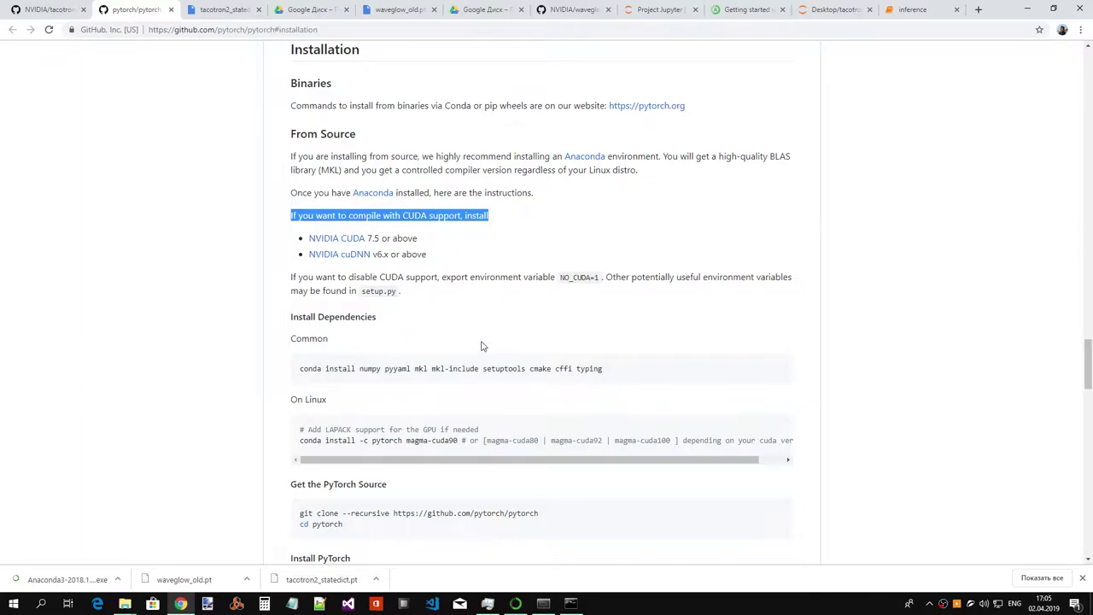
- Open a second Anaconda Prompt from the Anaconda3 (64-bit) program group and run conda in it
{"action": "left_click", "coordinate": [543, 603]}
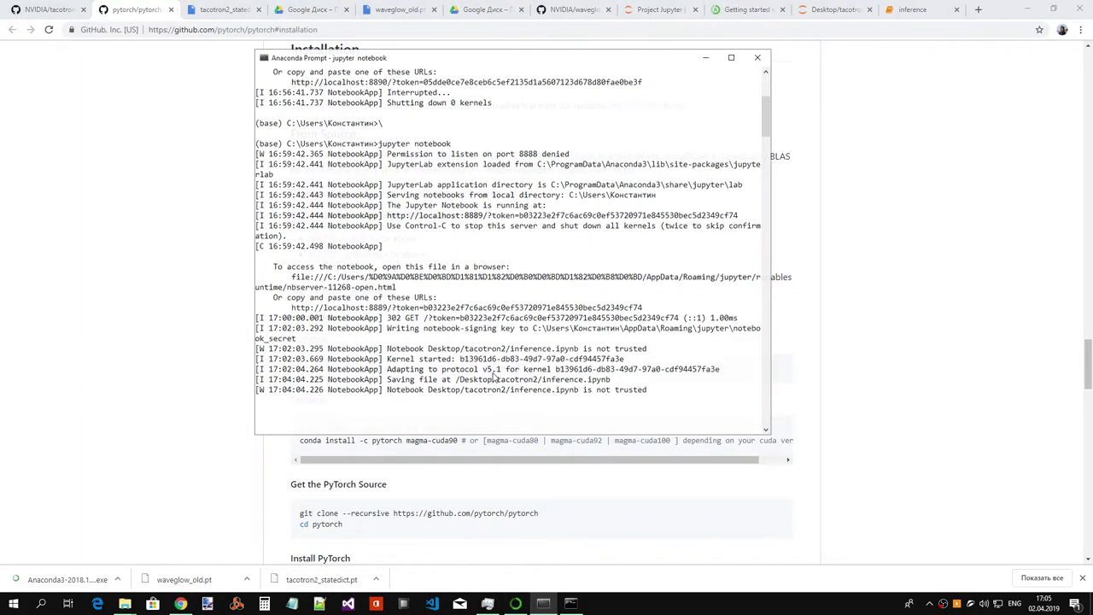
{"action": "left_click", "coordinate": [14, 603]}
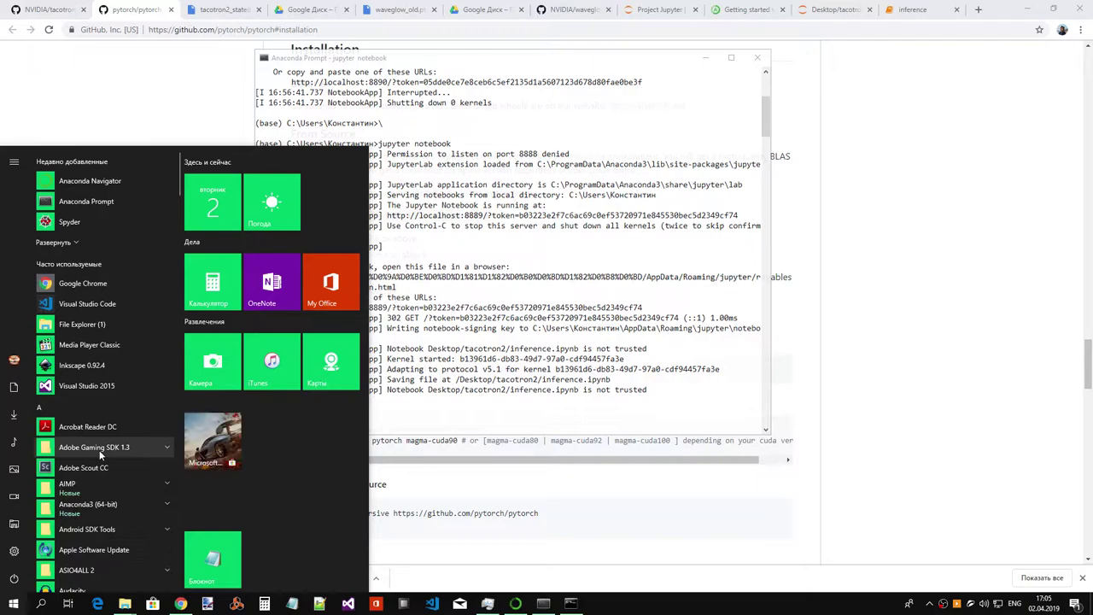
{"action": "scroll", "coordinate": [99, 450], "scroll_direction": "down", "scroll_amount": 1}
{"action": "left_click", "coordinate": [155, 419]}
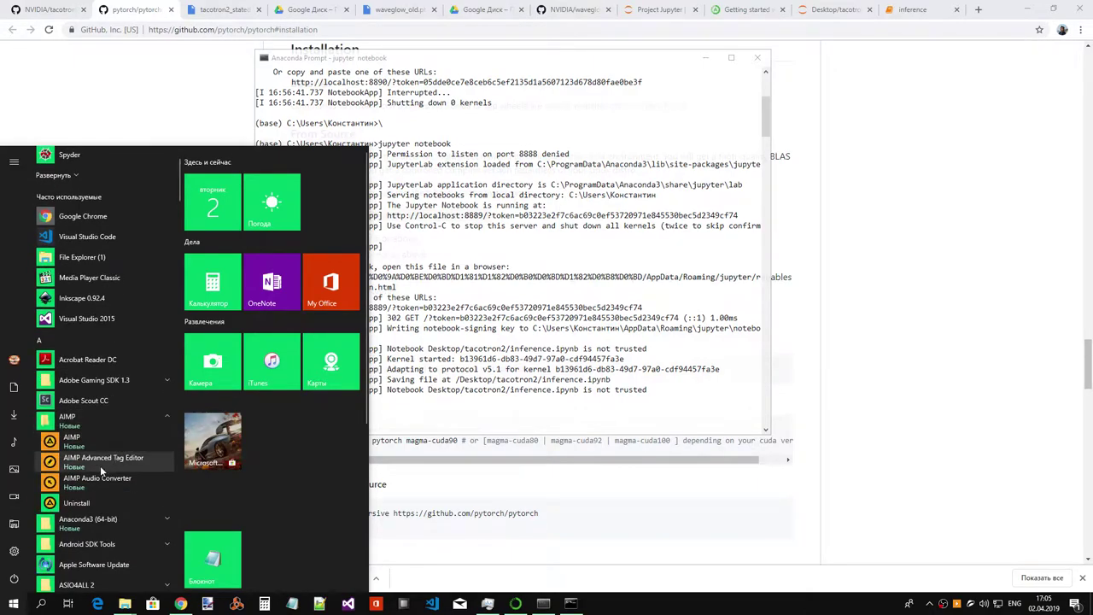
{"action": "left_click", "coordinate": [148, 417]}
{"action": "left_click", "coordinate": [154, 442]}
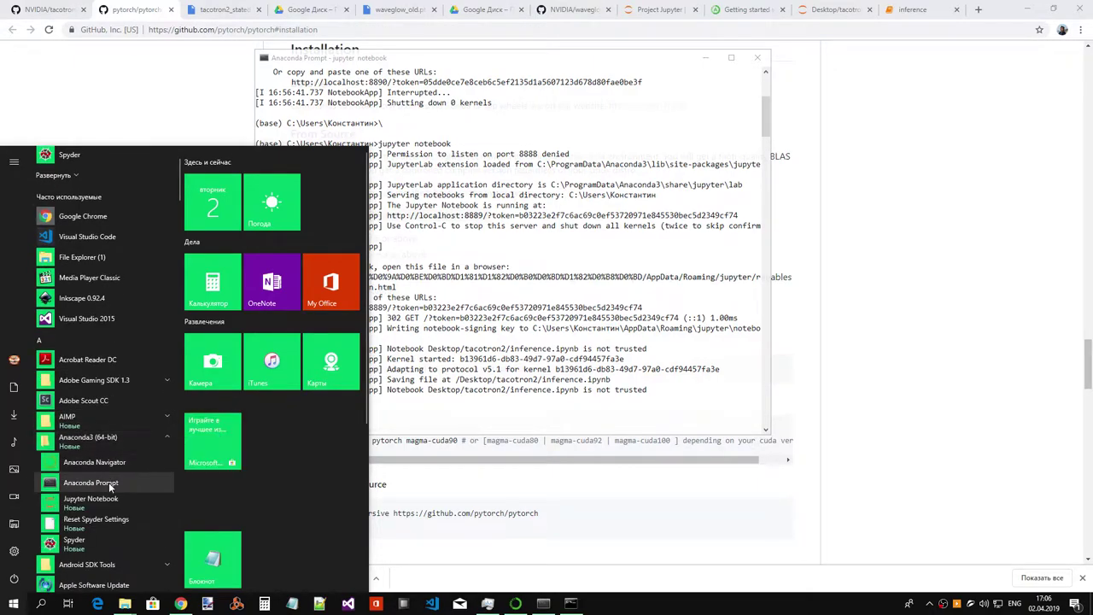
{"action": "left_click", "coordinate": [111, 481]}
{"action": "left_click_drag", "start_coordinate": [303, 140], "coordinate": [477, 254]}
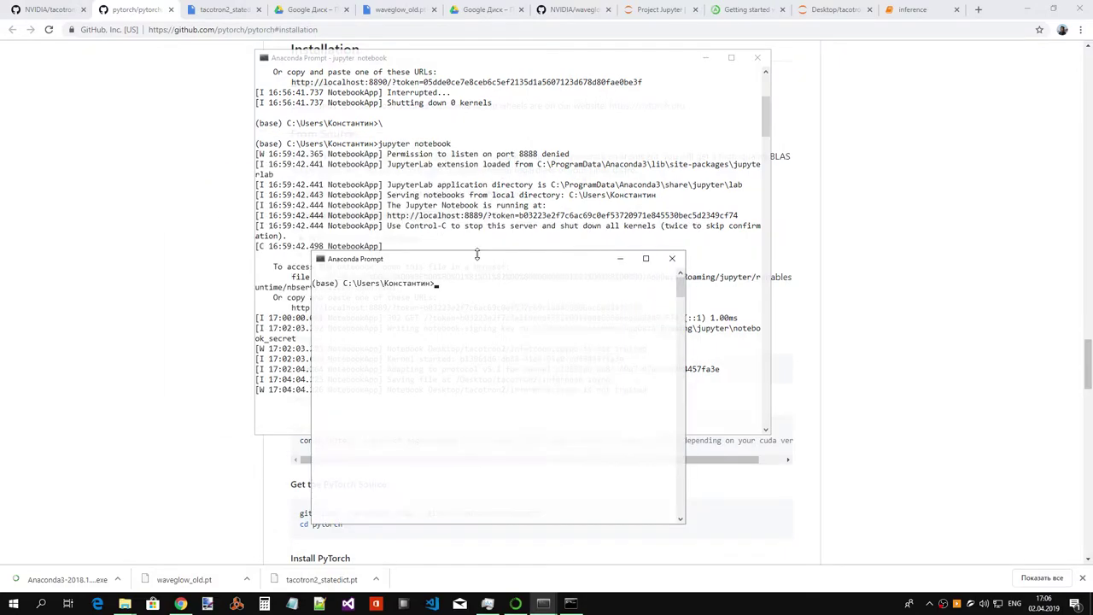
{"action": "type", "text": "conda"}
{"action": "key", "text": "Return"}
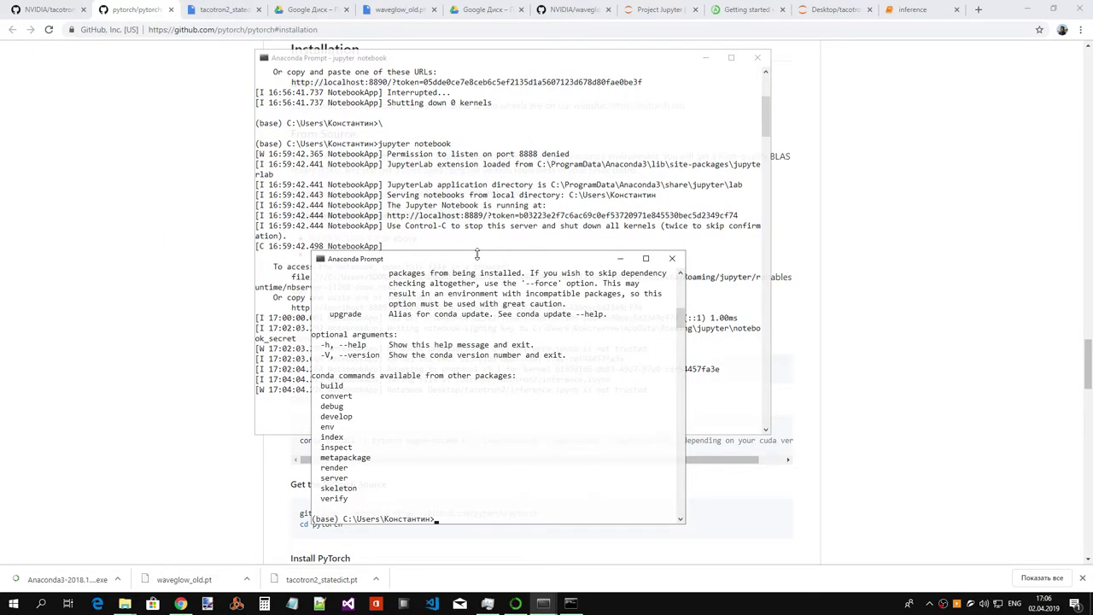
- Uncover the PyTorch page by minimizing the Jupyter prompt and moving the new Anaconda Prompt aside, and review the installation instructions
{"action": "left_click", "coordinate": [705, 57]}
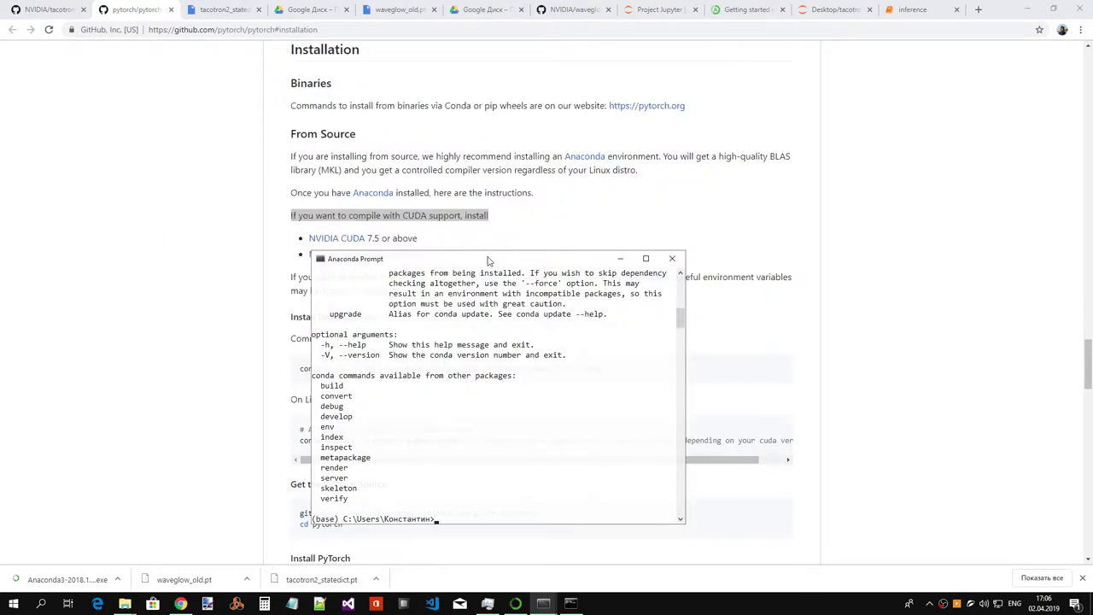
{"action": "left_click_drag", "start_coordinate": [488, 260], "coordinate": [765, 205]}
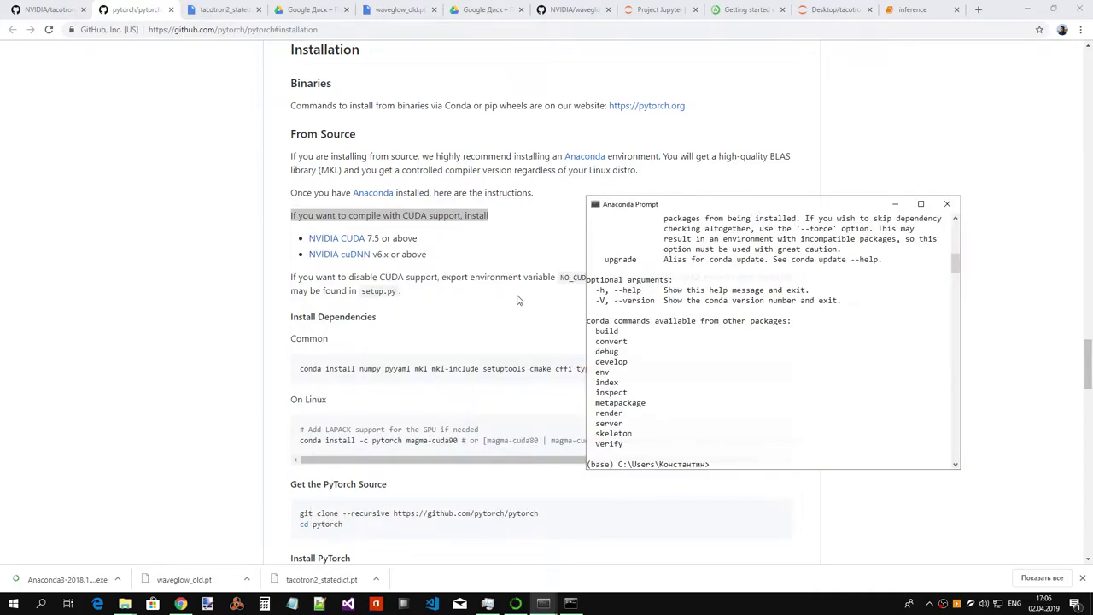
{"action": "scroll", "coordinate": [520, 300], "scroll_direction": "up", "scroll_amount": 2}
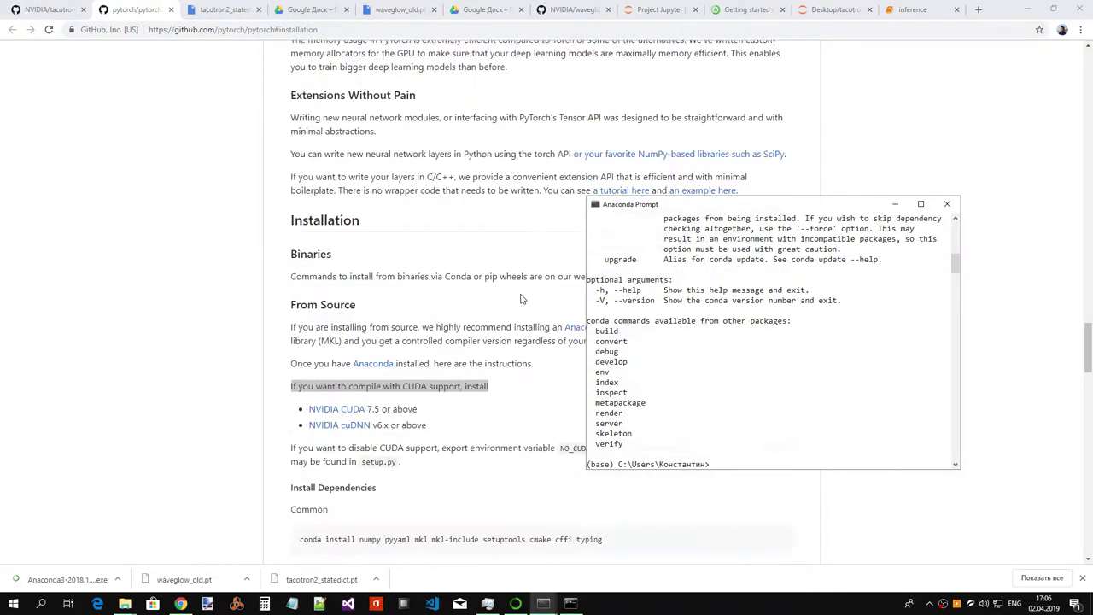
{"action": "scroll", "coordinate": [521, 298], "scroll_direction": "down", "scroll_amount": 3}
{"action": "scroll", "coordinate": [523, 298], "scroll_direction": "down", "scroll_amount": 1}
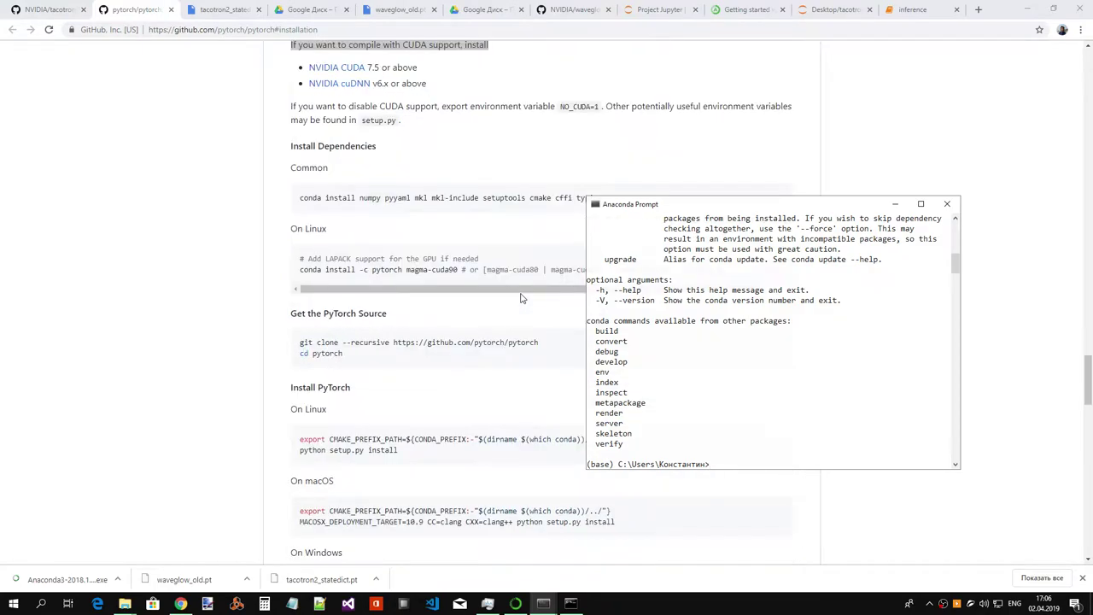
{"action": "scroll", "coordinate": [522, 298], "scroll_direction": "down", "scroll_amount": 1}
{"action": "scroll", "coordinate": [522, 298], "scroll_direction": "up", "scroll_amount": 3}
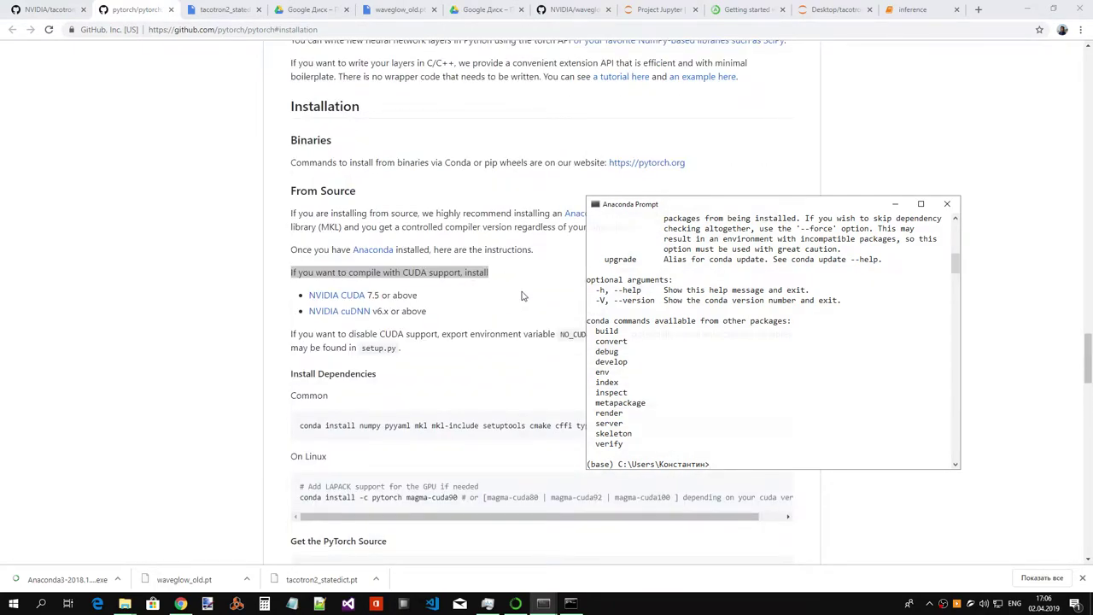
- Move the Anaconda Prompt off the installation text, open the Binaries section's pytorch.org link in a new tab and switch to it
{"action": "left_click_drag", "start_coordinate": [740, 202], "coordinate": [809, 198]}
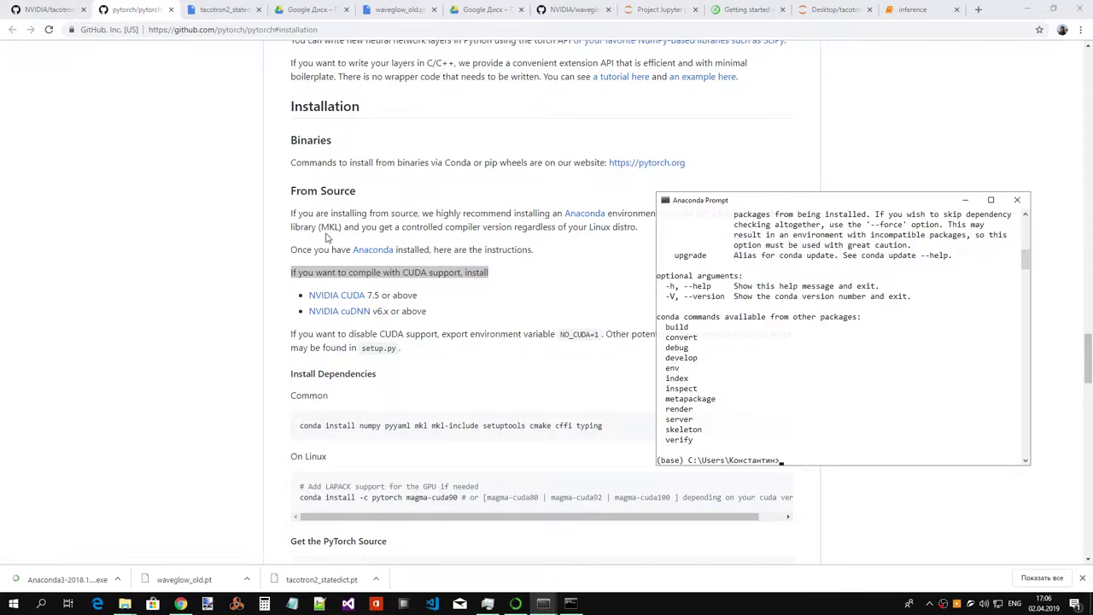
{"action": "right_click", "coordinate": [674, 164]}
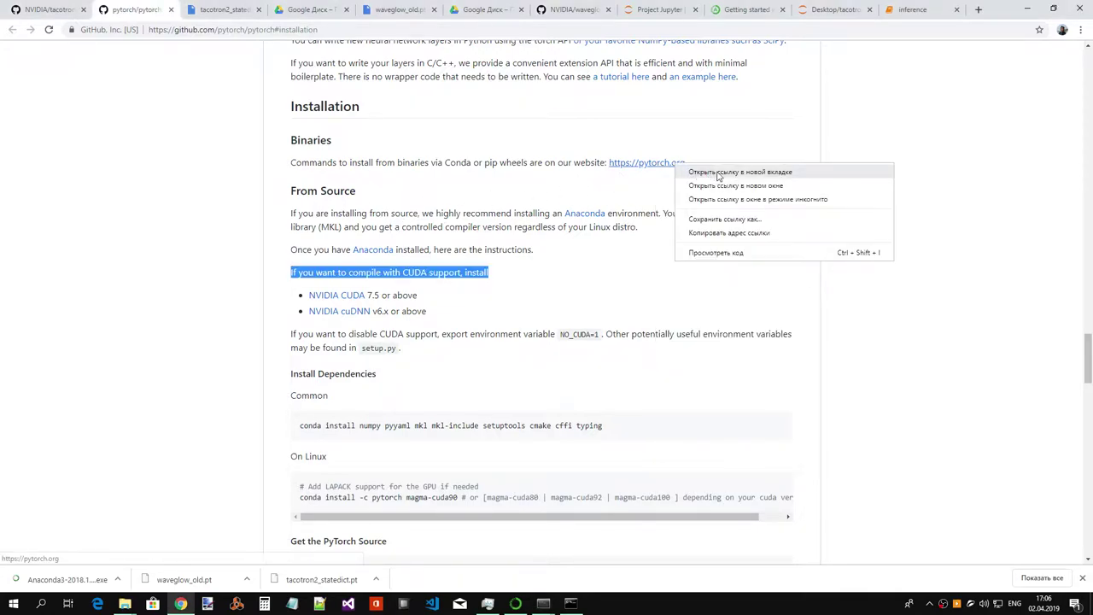
{"action": "left_click", "coordinate": [722, 173]}
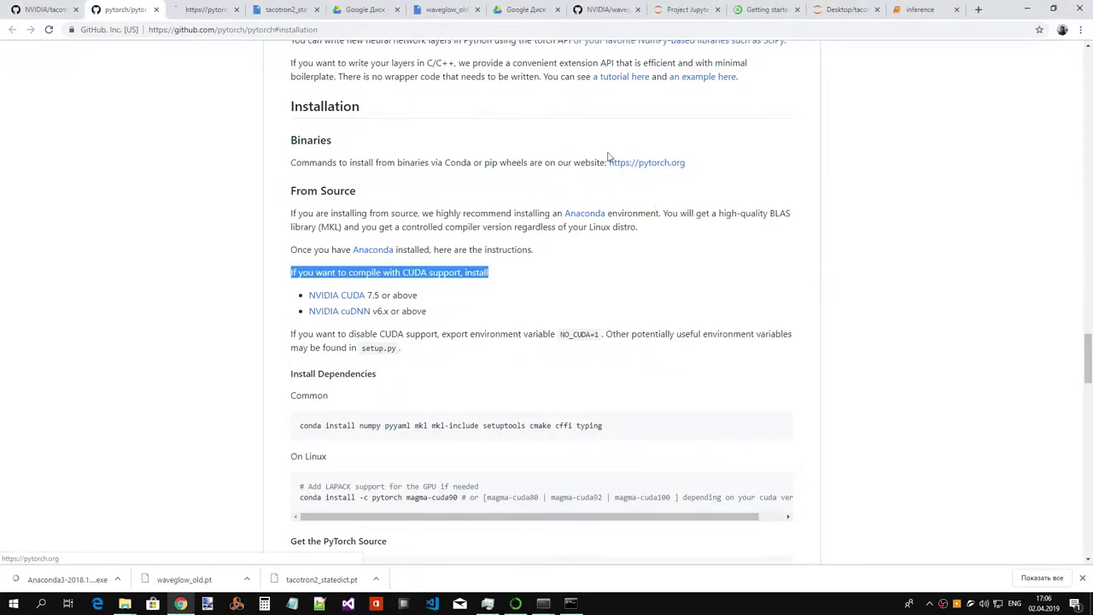
{"action": "left_click", "coordinate": [196, 10]}
- Look through the PyTorch home page from the Quick Start Locally selector down to the footer for installation help
{"action": "scroll", "coordinate": [529, 122], "scroll_direction": "down", "scroll_amount": 3}
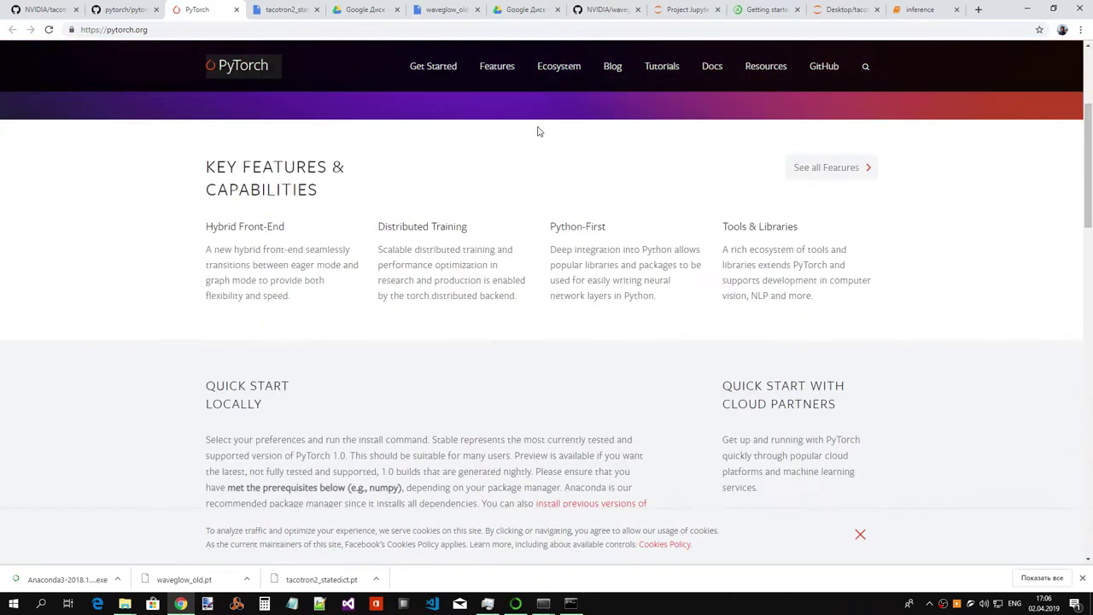
{"action": "scroll", "coordinate": [539, 129], "scroll_direction": "up", "scroll_amount": 3}
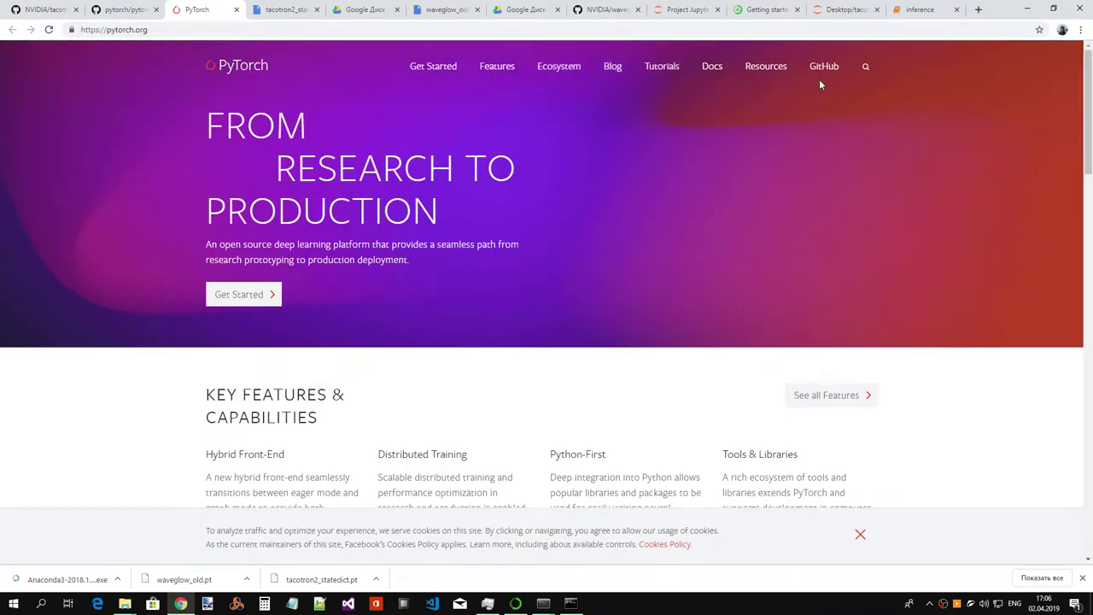
{"action": "scroll", "coordinate": [550, 196], "scroll_direction": "down", "scroll_amount": 5}
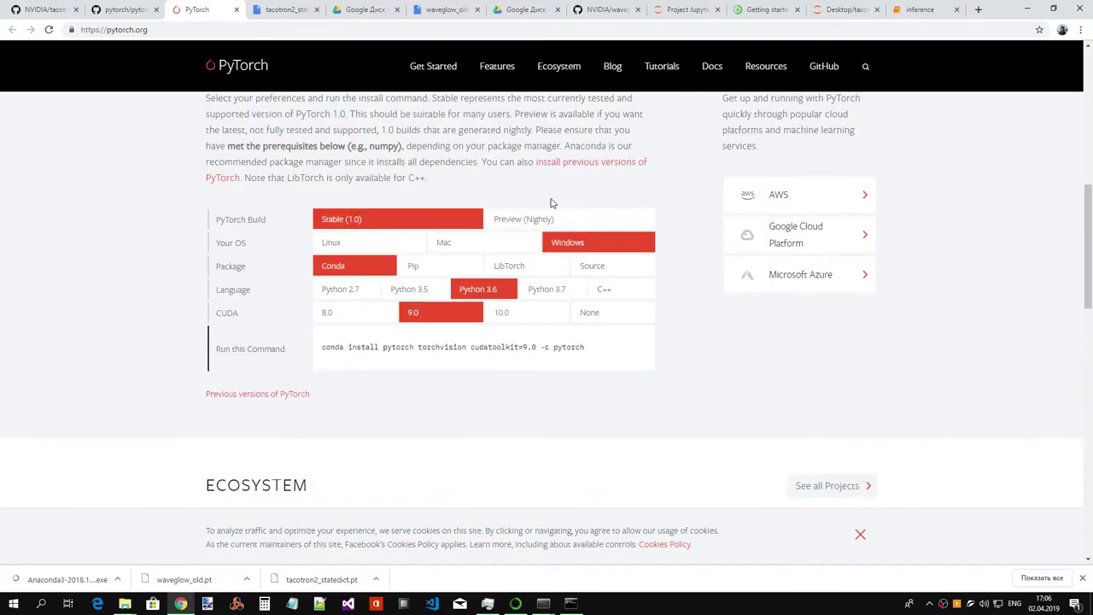
{"action": "scroll", "coordinate": [485, 226], "scroll_direction": "down", "scroll_amount": 8}
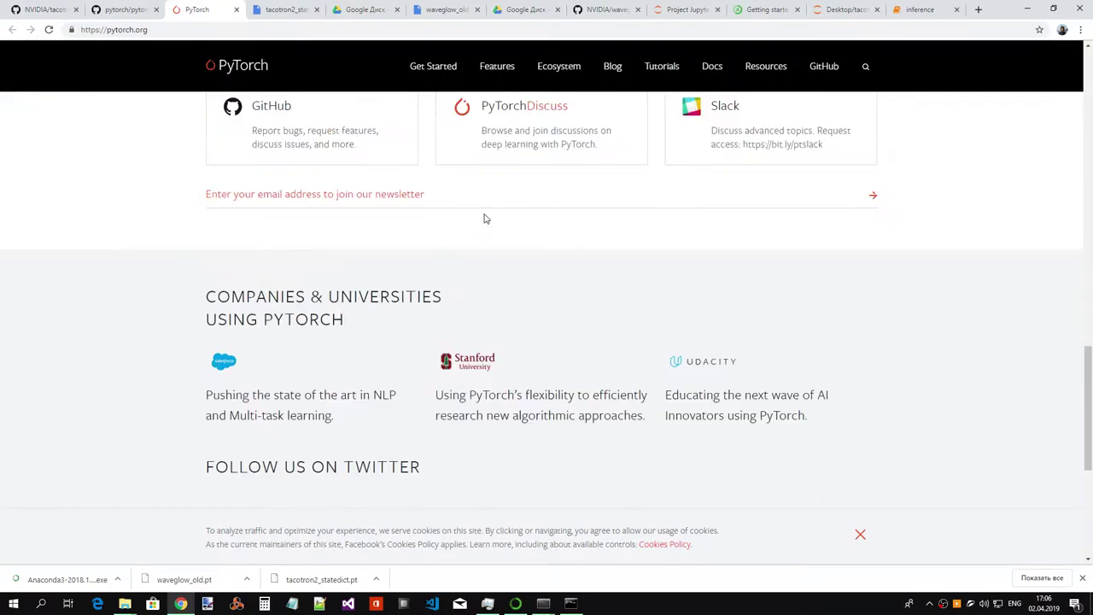
{"action": "scroll", "coordinate": [483, 218], "scroll_direction": "up", "scroll_amount": 5}
{"action": "scroll", "coordinate": [735, 237], "scroll_direction": "down", "scroll_amount": 4}
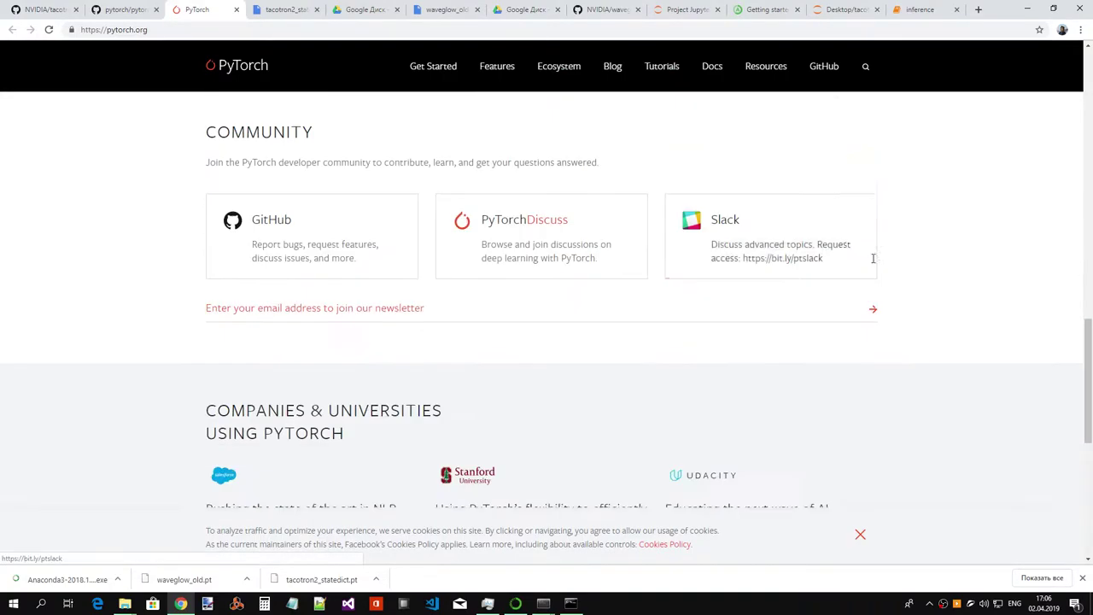
{"action": "scroll", "coordinate": [872, 258], "scroll_direction": "down", "scroll_amount": 6}
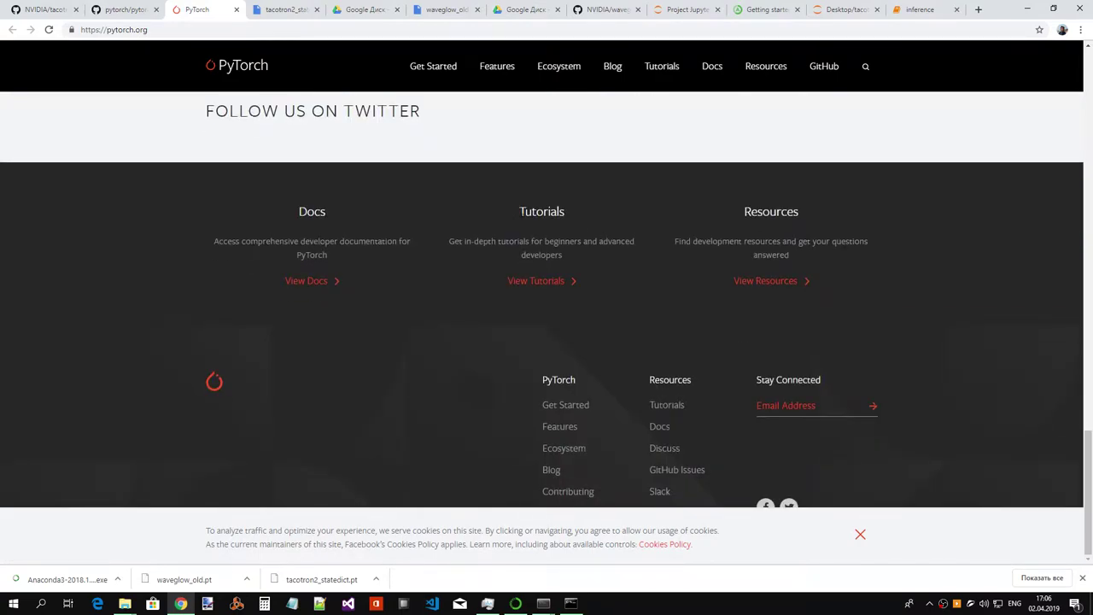
- Open the PyTorch Tutorials page, skim it, and go on to the Get Started page
{"action": "left_click", "coordinate": [551, 284]}
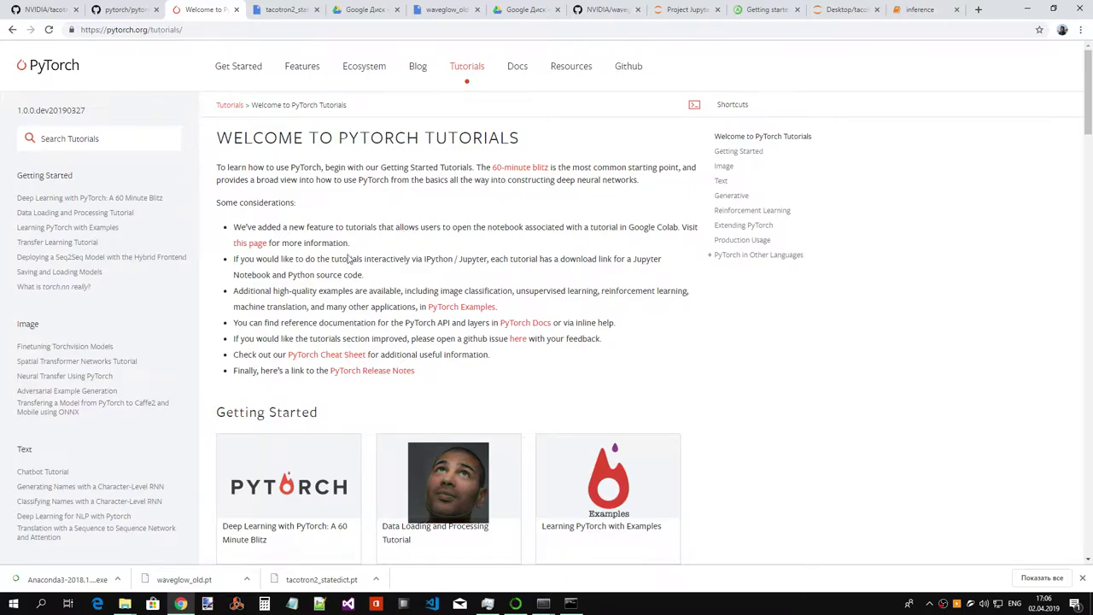
{"action": "scroll", "coordinate": [602, 378], "scroll_direction": "down", "scroll_amount": 3}
{"action": "scroll", "coordinate": [602, 383], "scroll_direction": "up", "scroll_amount": 3}
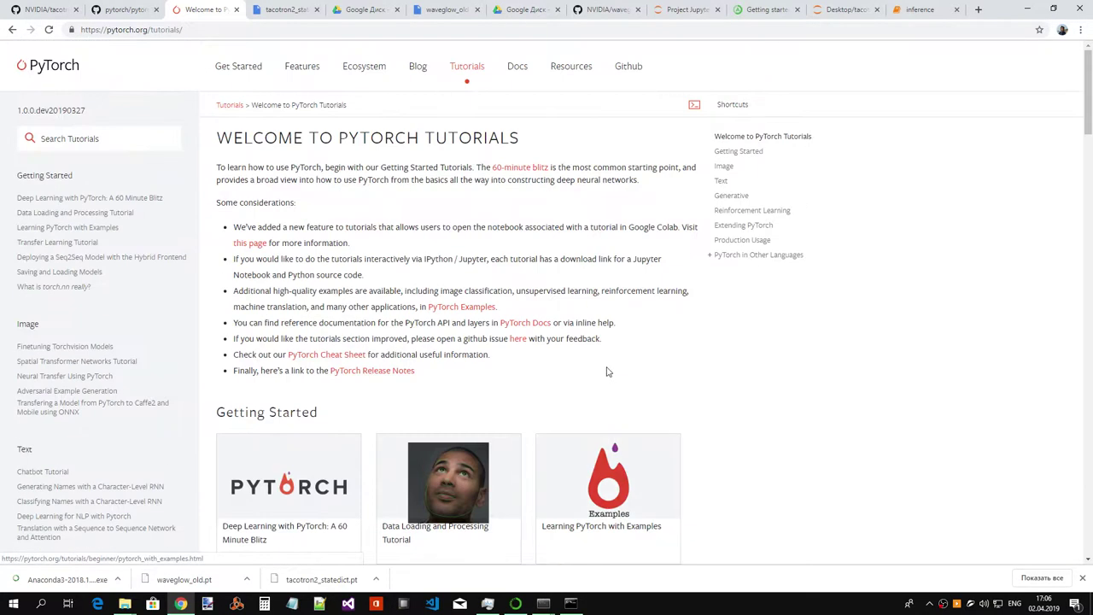
{"action": "left_click", "coordinate": [232, 67]}
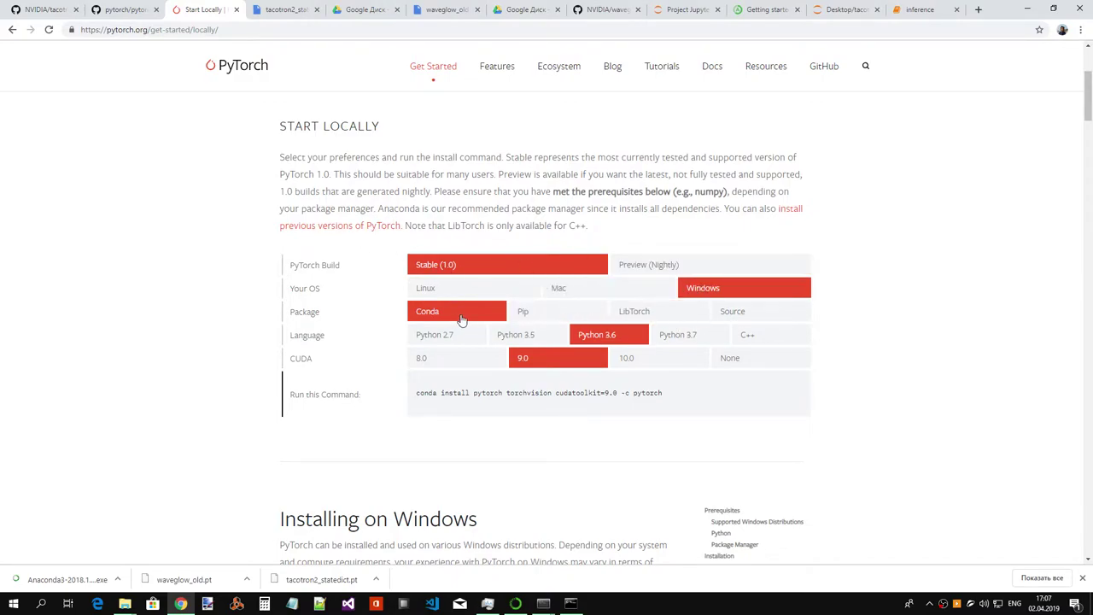
- Read the Installing on Windows prerequisites and highlight the sentence about the multiple ways to install Python
{"action": "scroll", "coordinate": [571, 309], "scroll_direction": "down", "scroll_amount": 5}
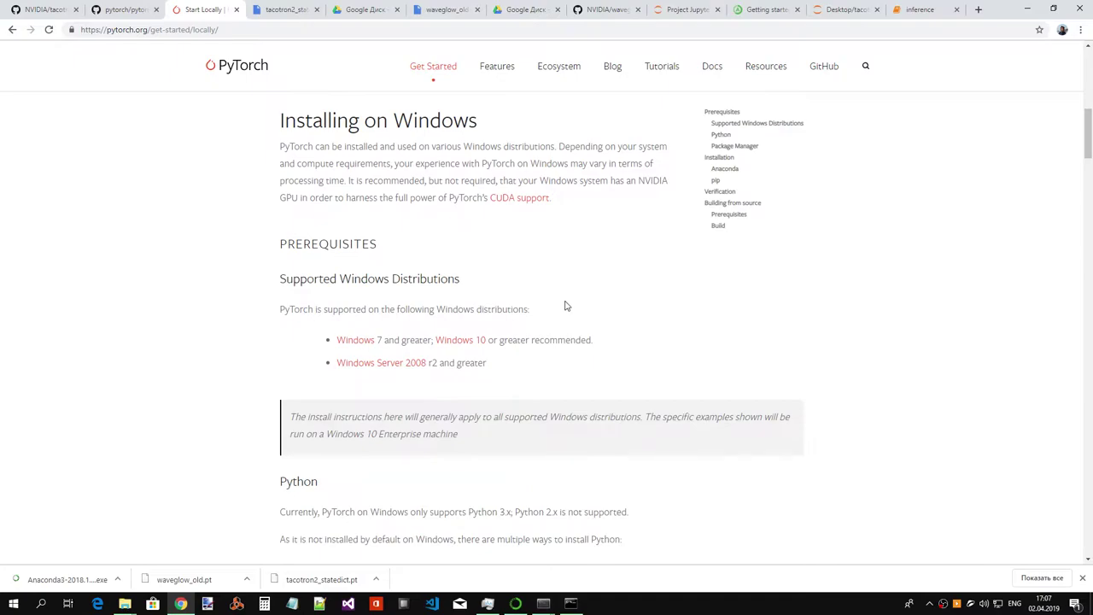
{"action": "scroll", "coordinate": [564, 305], "scroll_direction": "up", "scroll_amount": 2}
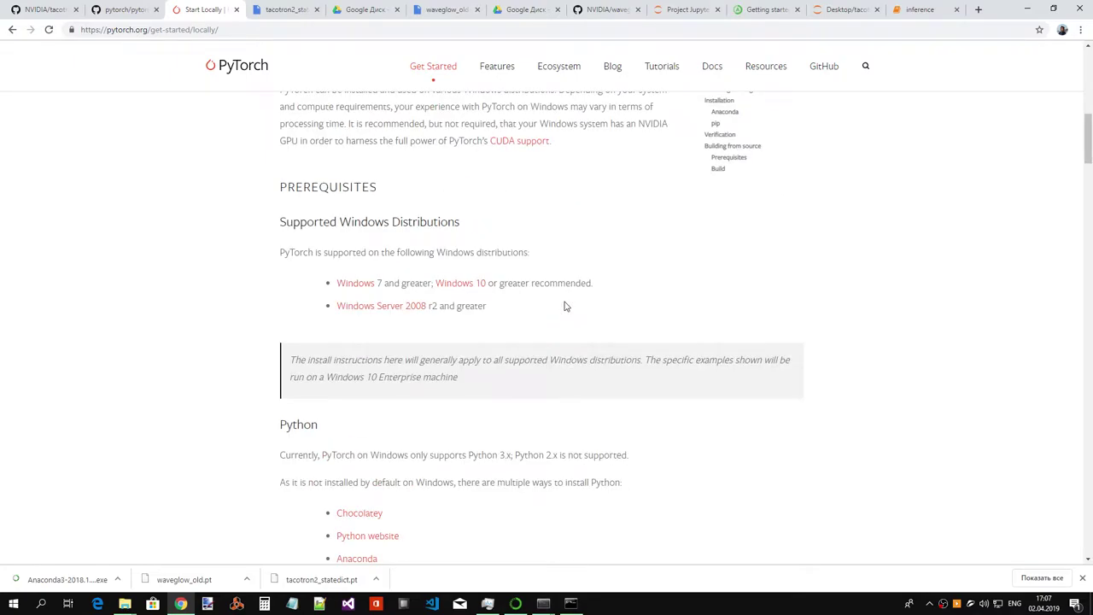
{"action": "scroll", "coordinate": [419, 317], "scroll_direction": "down", "scroll_amount": 2}
{"action": "scroll", "coordinate": [427, 256], "scroll_direction": "down", "scroll_amount": 1}
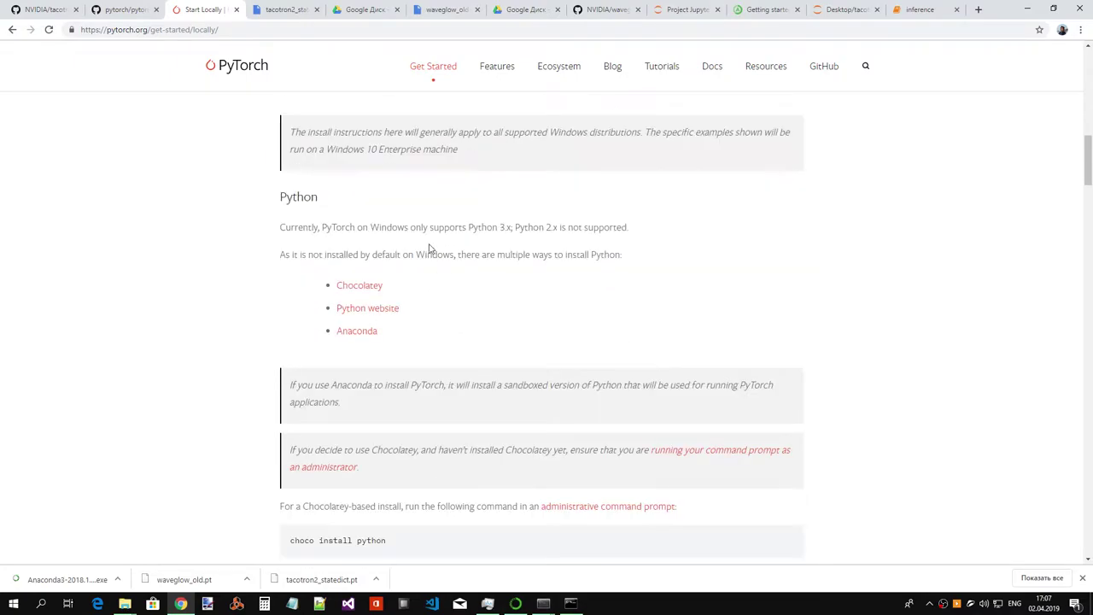
{"action": "scroll", "coordinate": [435, 252], "scroll_direction": "down", "scroll_amount": 1}
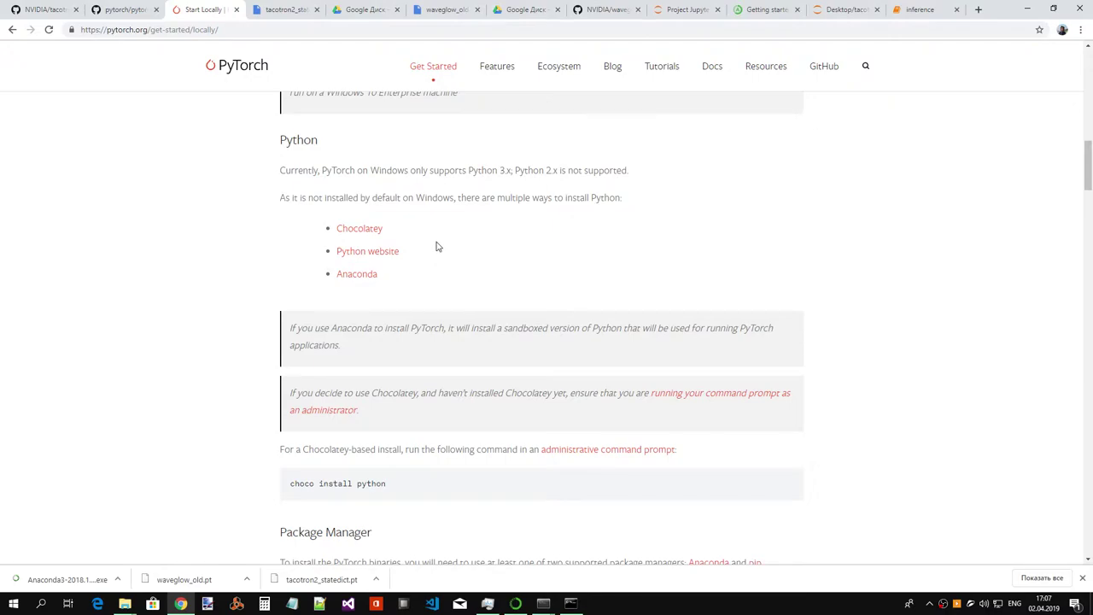
{"action": "left_click_drag", "start_coordinate": [274, 207], "coordinate": [632, 204]}
{"action": "left_click", "coordinate": [519, 209]}
{"action": "scroll", "coordinate": [461, 273], "scroll_direction": "down", "scroll_amount": 2}
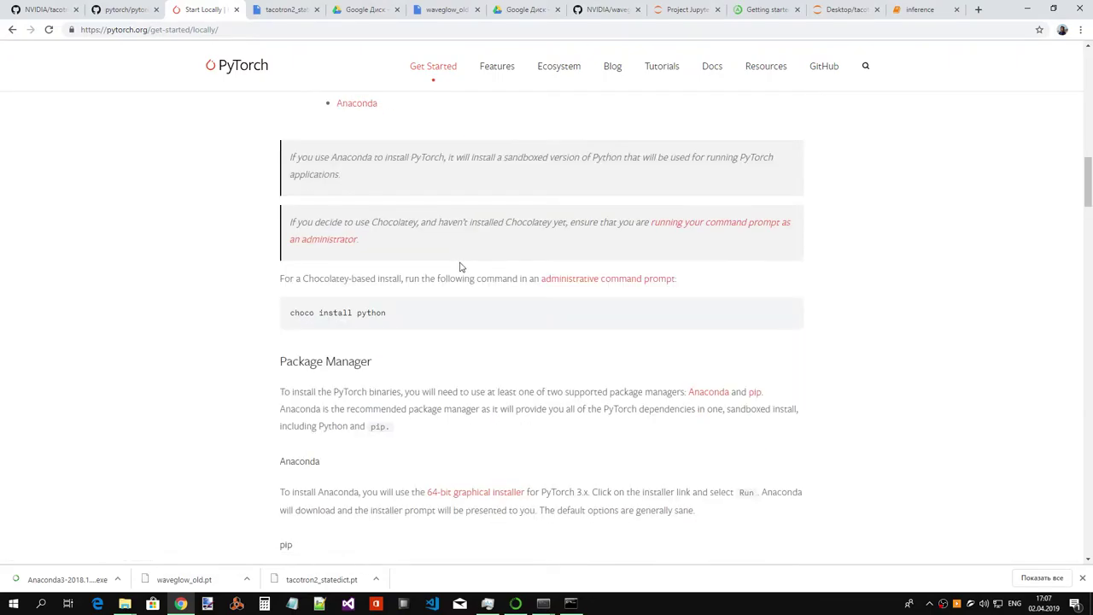
- Highlight the note about Anaconda installing a sandboxed version of Python for running PyTorch applications
{"action": "scroll", "coordinate": [445, 260], "scroll_direction": "up", "scroll_amount": 1}
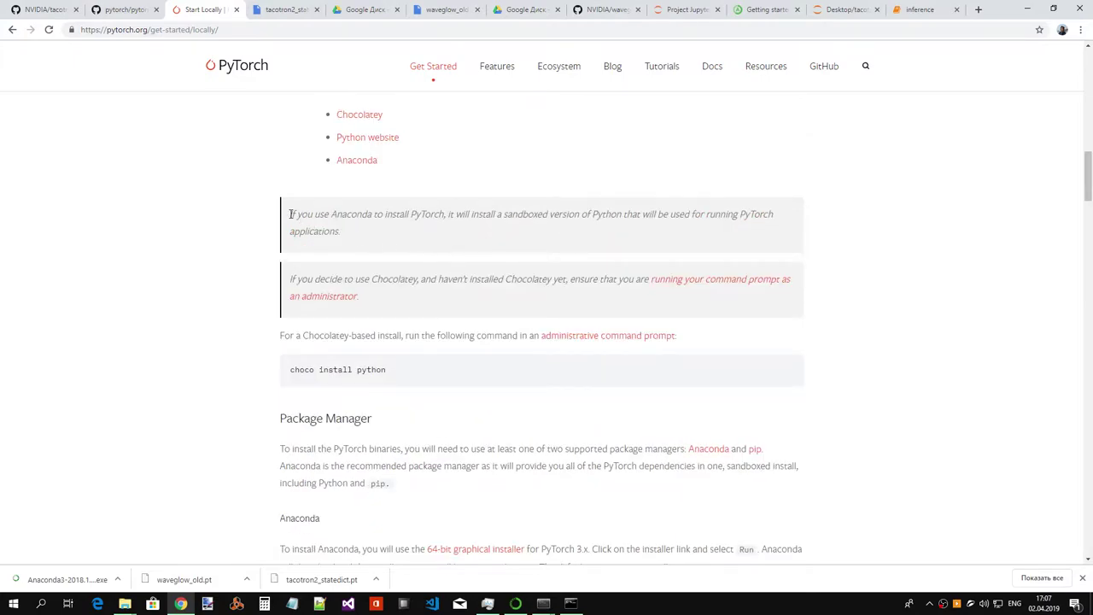
{"action": "left_click_drag", "start_coordinate": [292, 214], "coordinate": [612, 215]}
{"action": "double_click", "coordinate": [546, 215]}
{"action": "left_click_drag", "start_coordinate": [341, 231], "coordinate": [275, 217]}
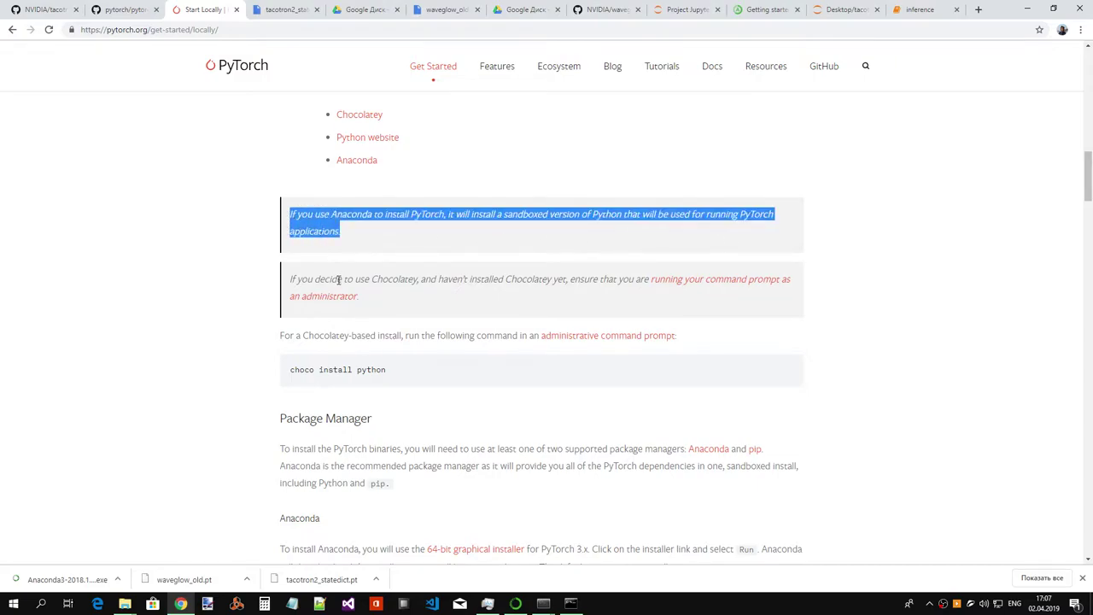
- Read the Package Manager section and highlight the sentence about the Anaconda installer's default options
{"action": "scroll", "coordinate": [420, 292], "scroll_direction": "down", "scroll_amount": 4}
{"action": "scroll", "coordinate": [421, 288], "scroll_direction": "up", "scroll_amount": 2}
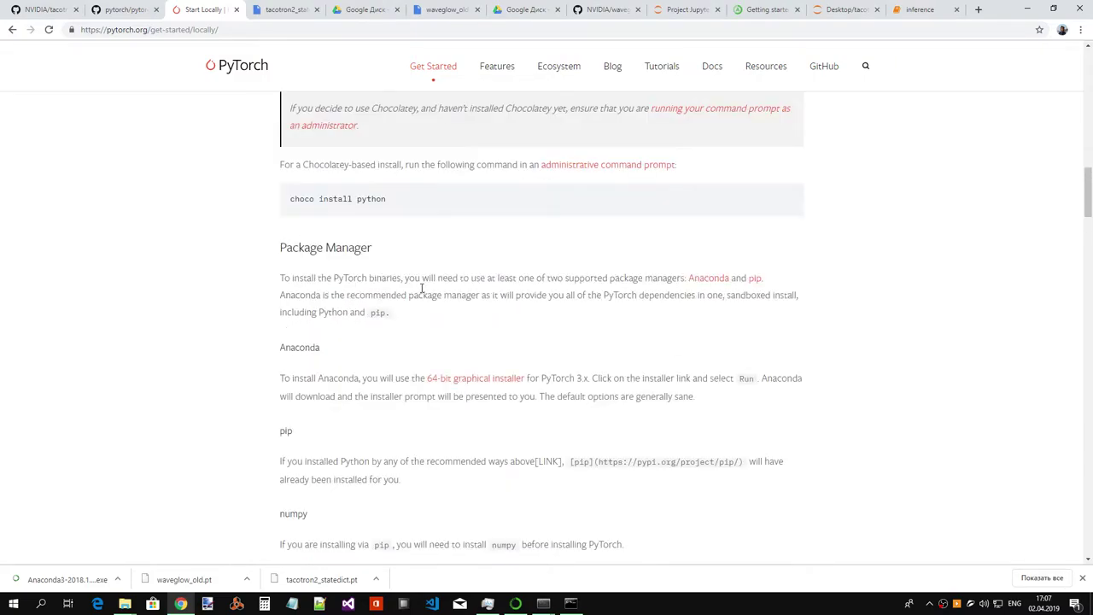
{"action": "scroll", "coordinate": [419, 291], "scroll_direction": "down", "scroll_amount": 1}
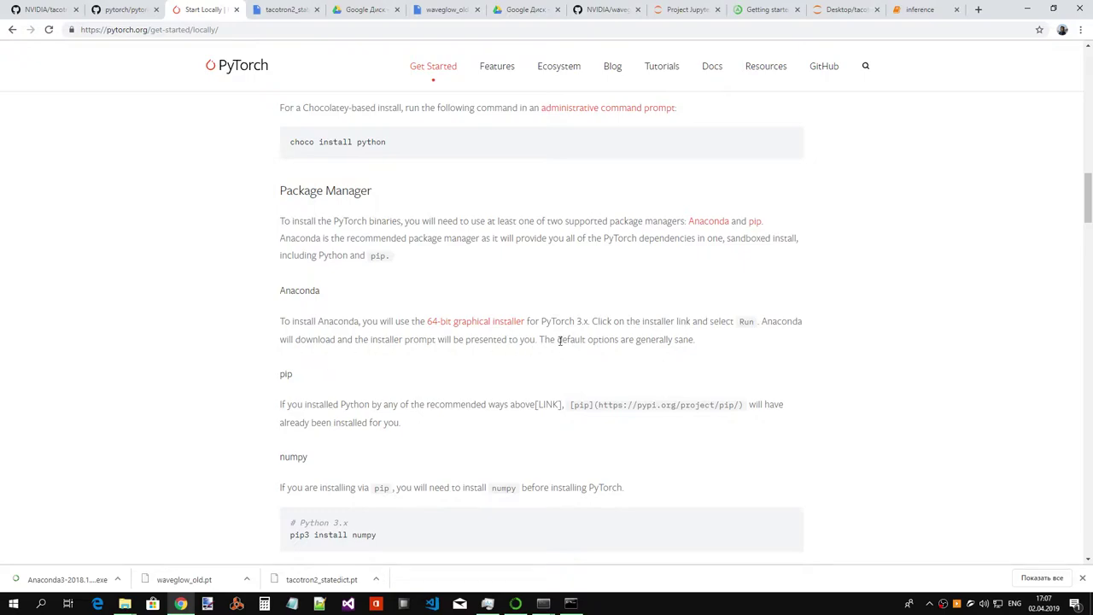
{"action": "left_click_drag", "start_coordinate": [538, 339], "coordinate": [713, 342]}
{"action": "left_click", "coordinate": [716, 344]}
- Compare the Anaconda installation commands for No CUDA, CUDA 9.0, CUDA 8.x and CUDA 10.0
{"action": "scroll", "coordinate": [714, 342], "scroll_direction": "down", "scroll_amount": 5}
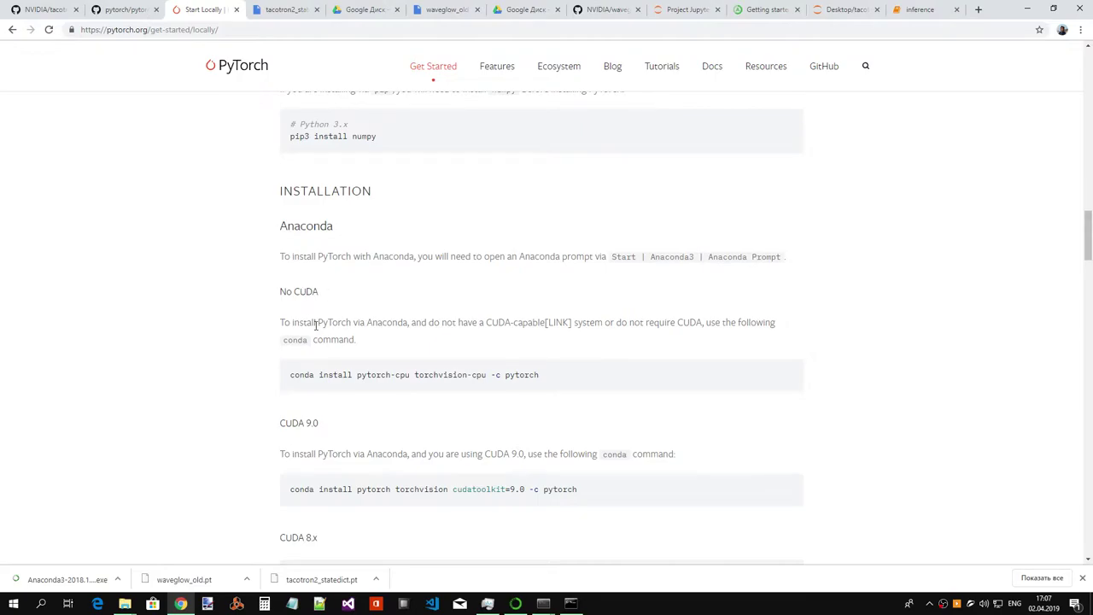
{"action": "scroll", "coordinate": [384, 333], "scroll_direction": "down", "scroll_amount": 1}
{"action": "scroll", "coordinate": [385, 332], "scroll_direction": "down", "scroll_amount": 1}
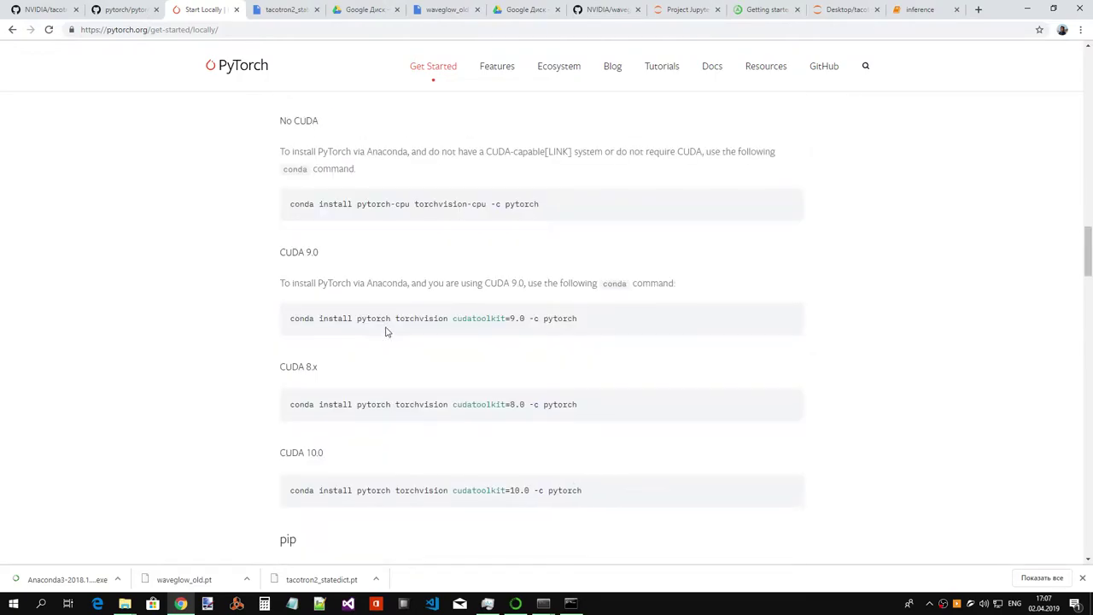
{"action": "scroll", "coordinate": [385, 331], "scroll_direction": "down", "scroll_amount": 2}
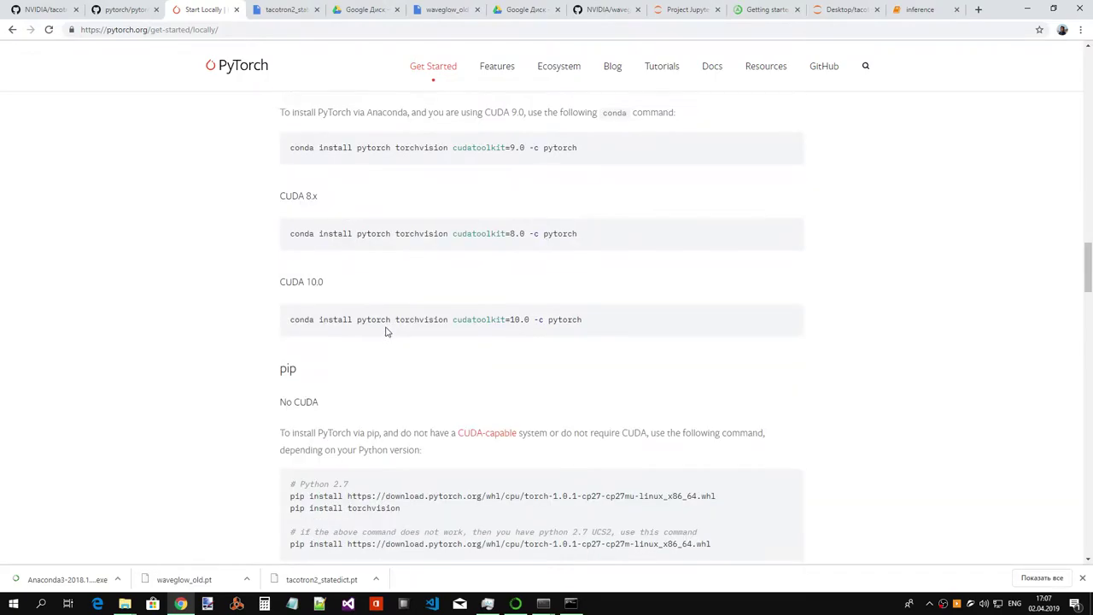
{"action": "scroll", "coordinate": [385, 330], "scroll_direction": "up", "scroll_amount": 2}
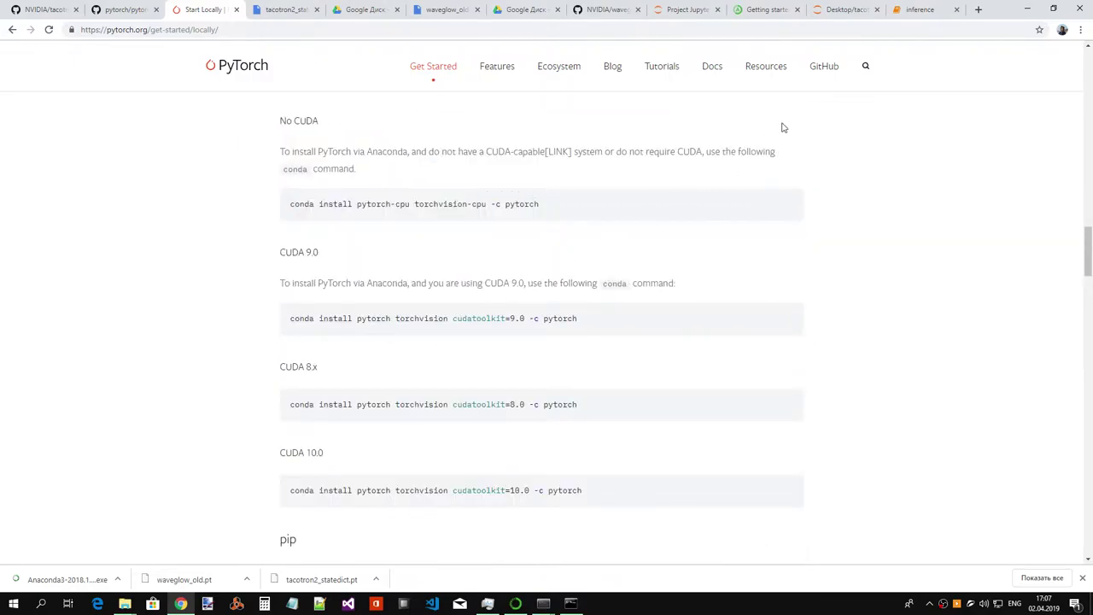
- Search Google in a new tab for "GeForce gtx 950 cuda version"
{"action": "left_click", "coordinate": [978, 10]}
{"action": "type", "text": "п"}
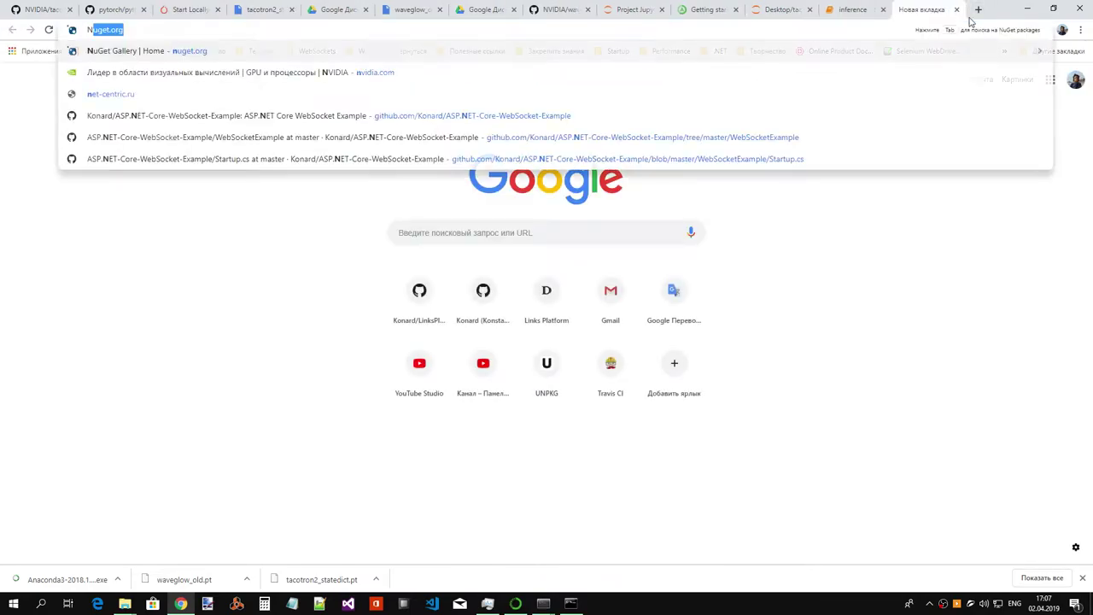
{"action": "key", "text": "BackSpace"}
{"action": "key", "text": "Down"}
{"action": "type", "text": "GE"}
{"action": "key", "text": "BackSpace"}
{"action": "key", "text": "BackSpace"}
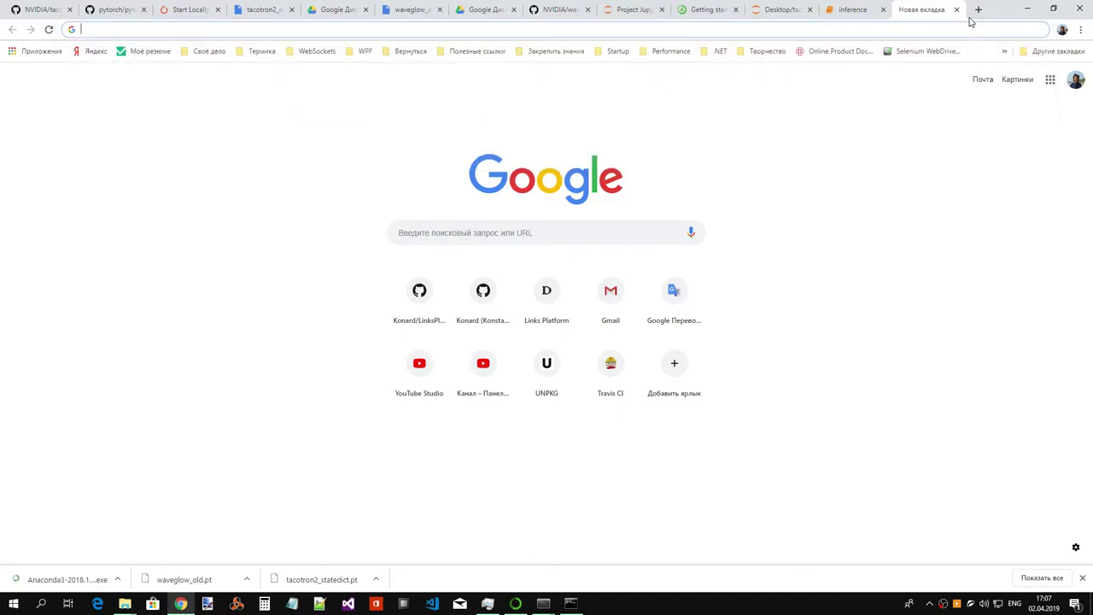
{"action": "key", "text": "Down"}
{"action": "type", "text": "GeForc"}
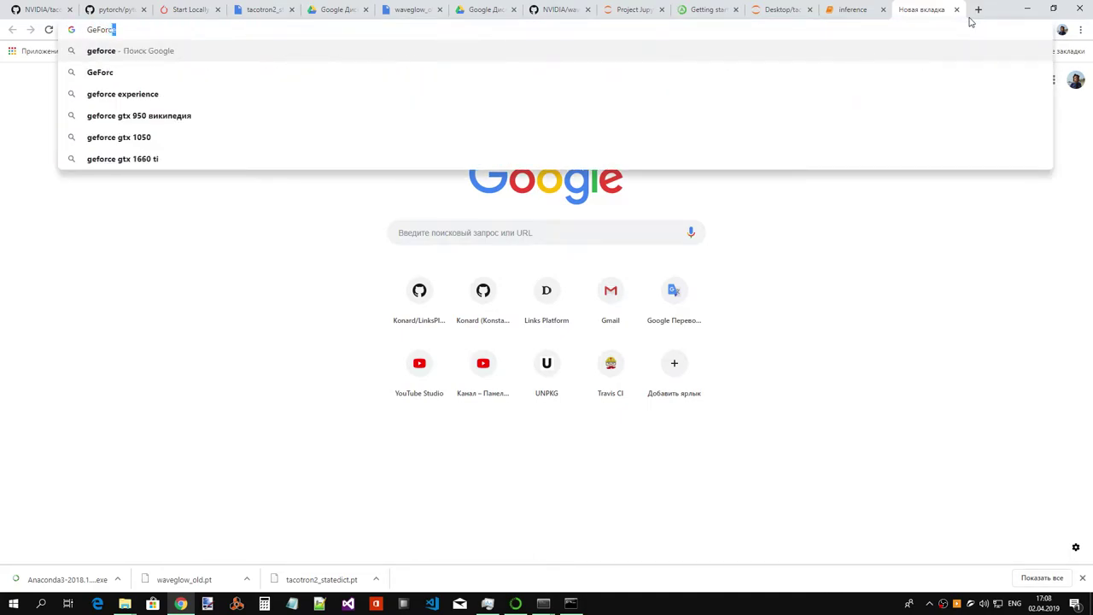
{"action": "type", "text": "e gtx "}
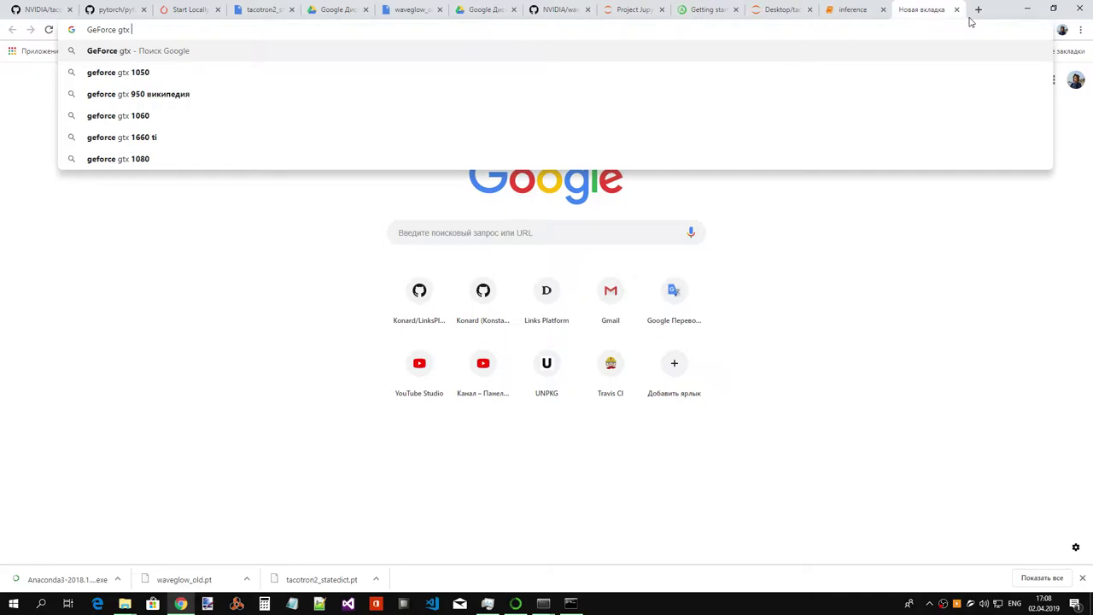
{"action": "type", "text": "950 cud"}
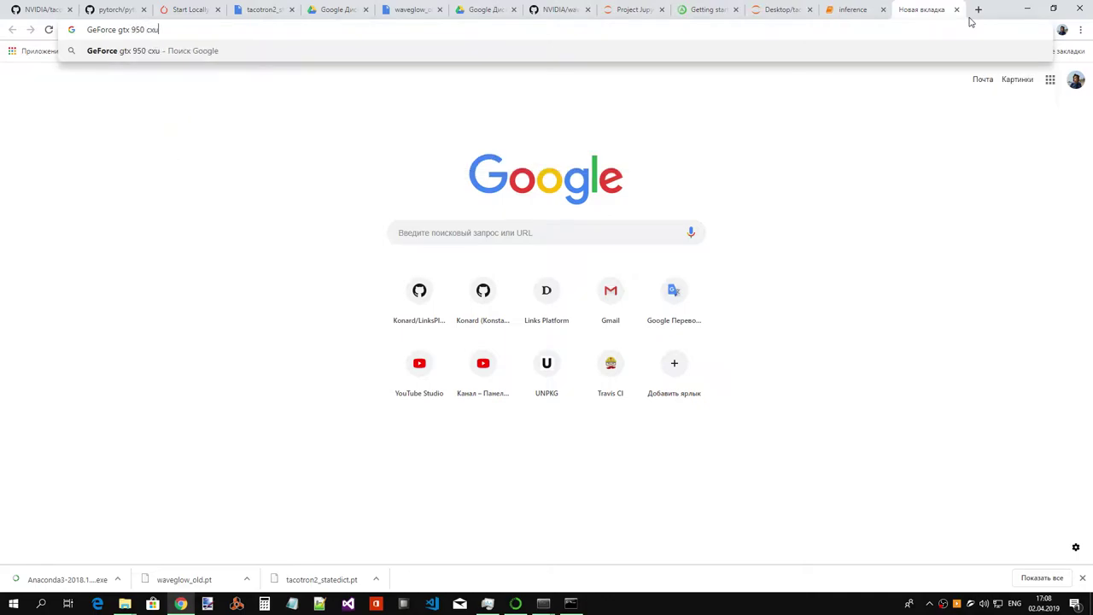
{"action": "type", "text": "a version"}
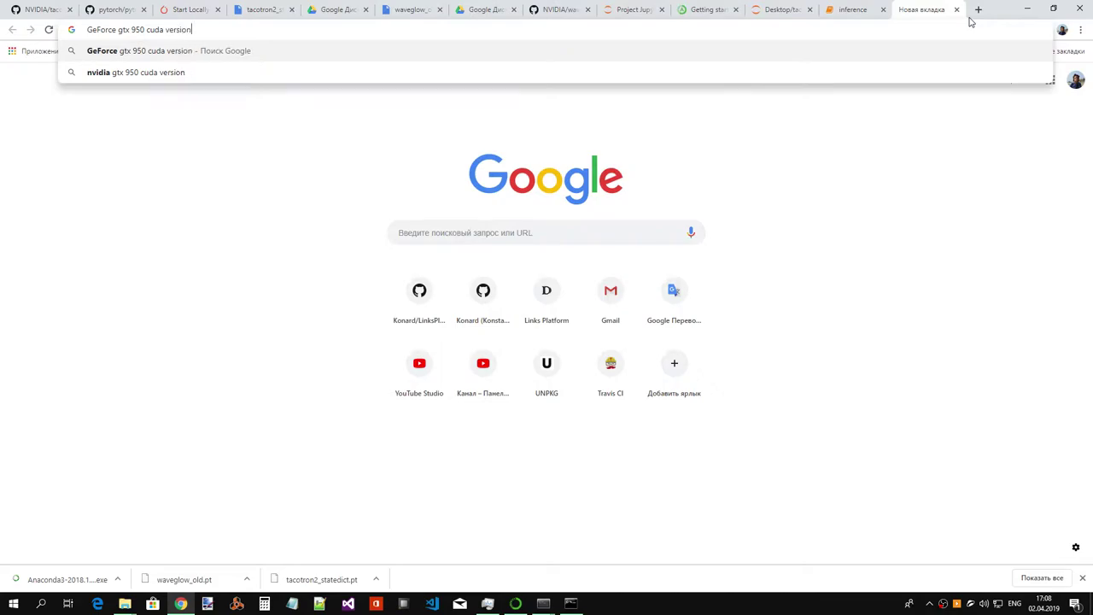
{"action": "key", "text": "Return"}
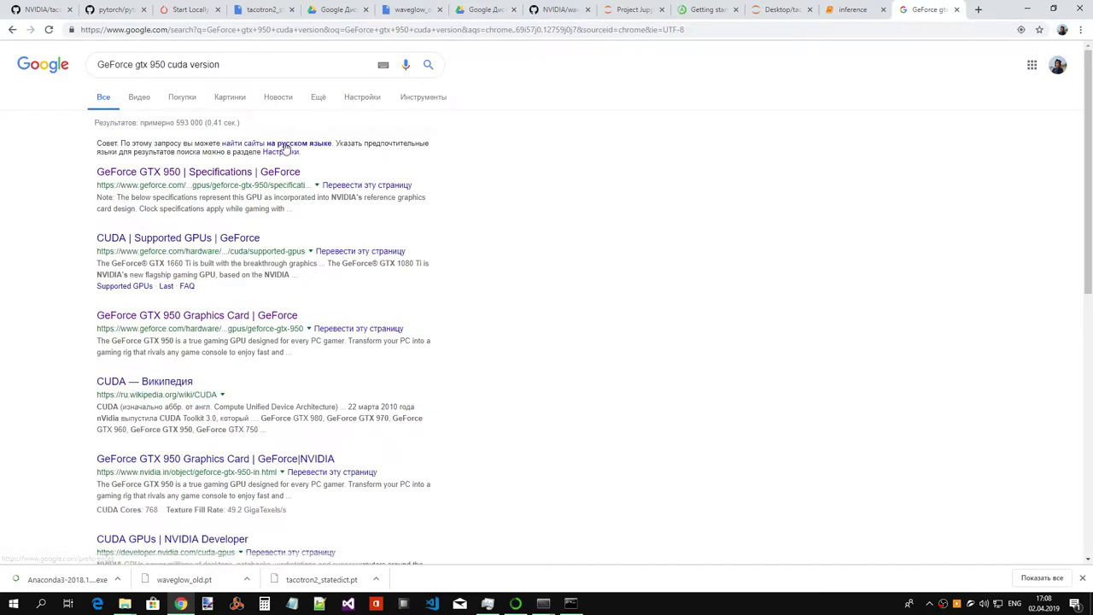
- Open the GeForce GTX 950 Specifications result in a new tab and examine the card's specifications for its CUDA support
{"action": "right_click", "coordinate": [291, 174]}
{"action": "left_click", "coordinate": [316, 177]}
{"action": "left_click", "coordinate": [931, 9]}
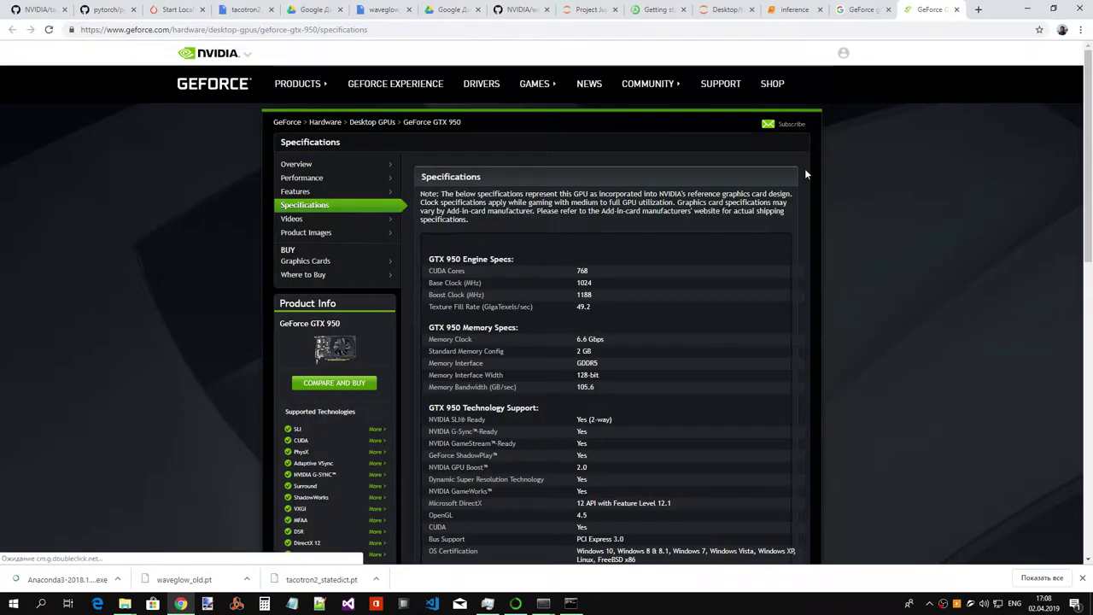
{"action": "scroll", "coordinate": [672, 300], "scroll_direction": "down", "scroll_amount": 2}
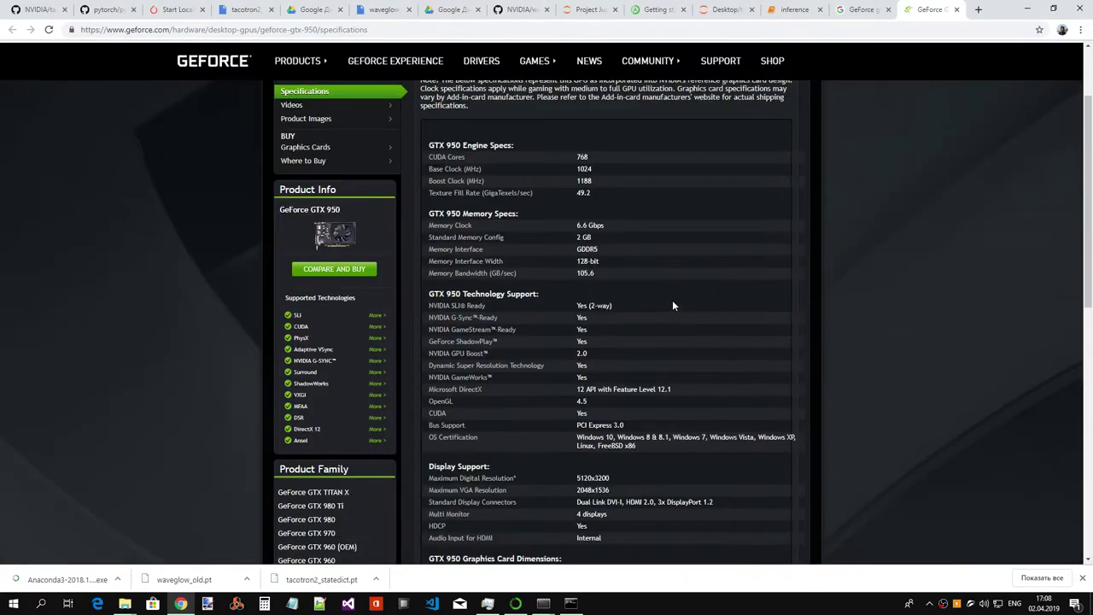
{"action": "scroll", "coordinate": [672, 305], "scroll_direction": "down", "scroll_amount": 3}
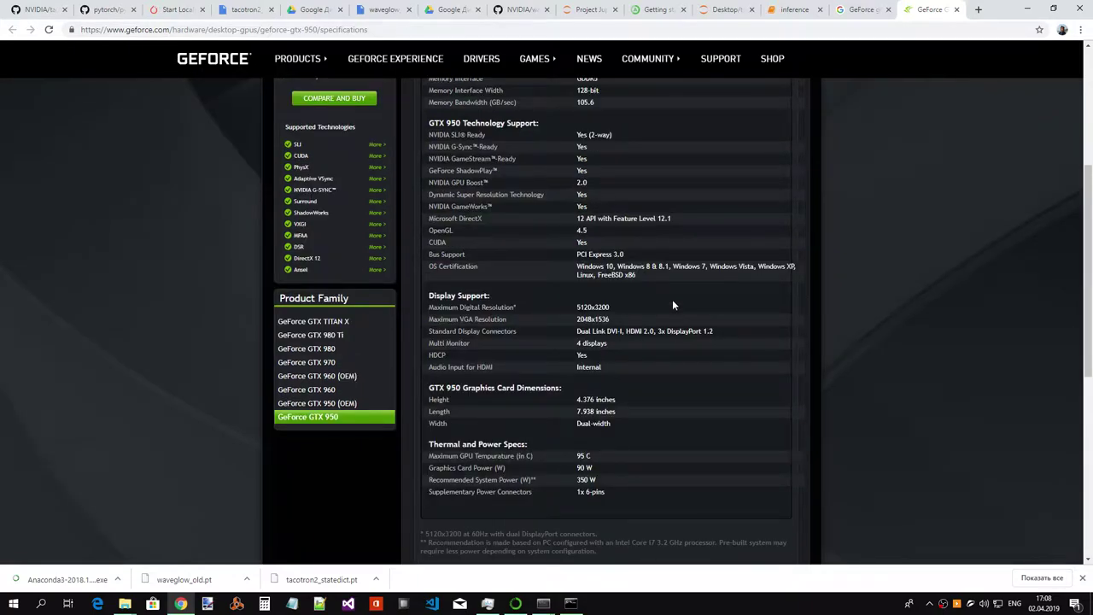
- Check the rest of the GTX 950 specifications for a CUDA version and close that page
{"action": "scroll", "coordinate": [672, 305], "scroll_direction": "up", "scroll_amount": 3}
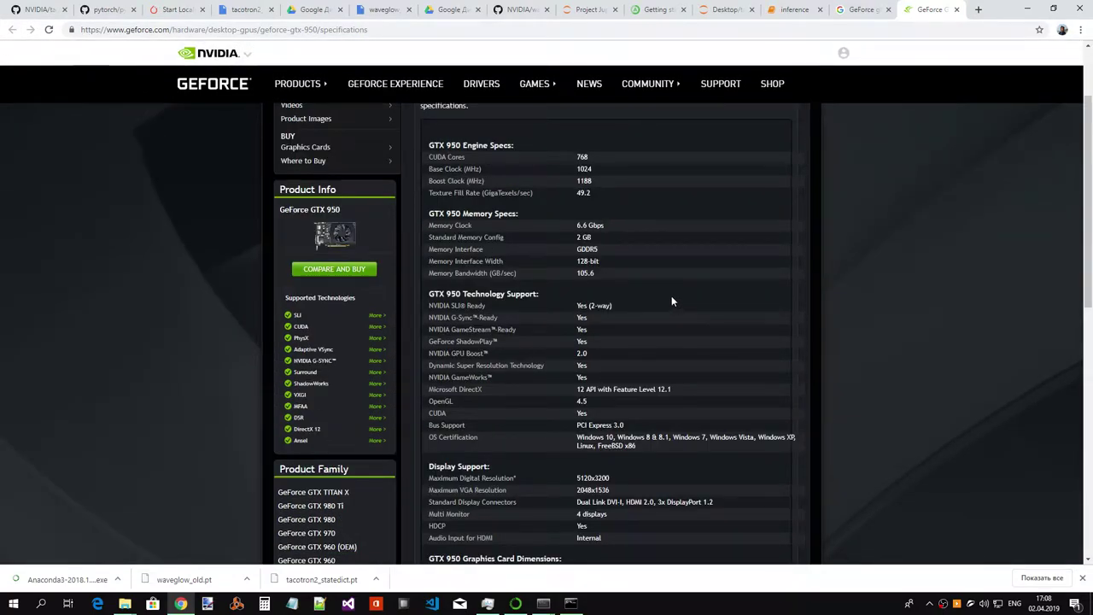
{"action": "scroll", "coordinate": [693, 268], "scroll_direction": "down", "scroll_amount": 4}
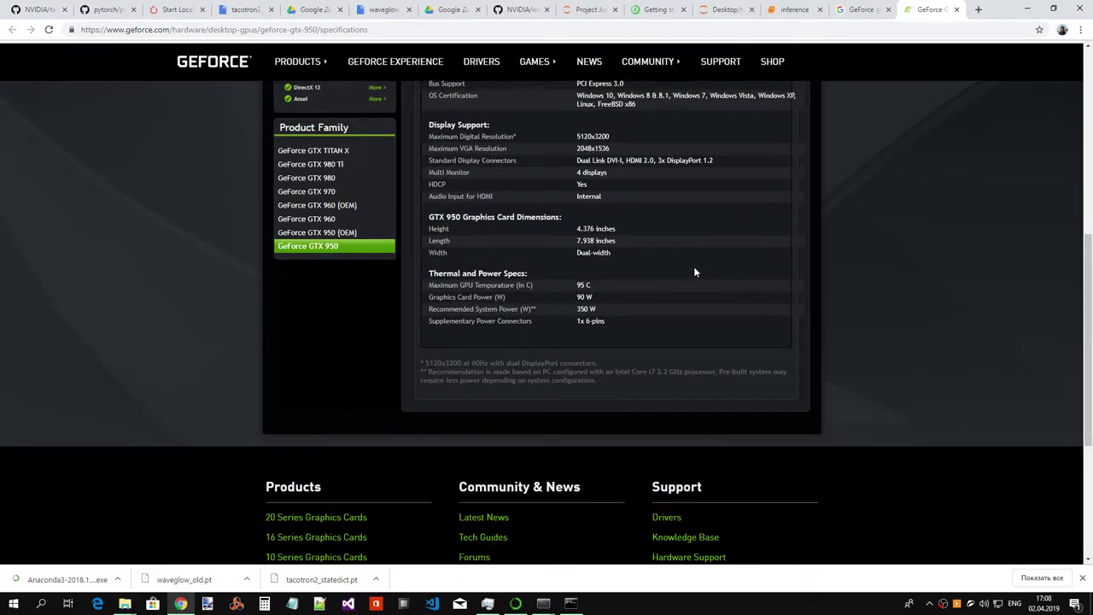
{"action": "left_click", "coordinate": [956, 9]}
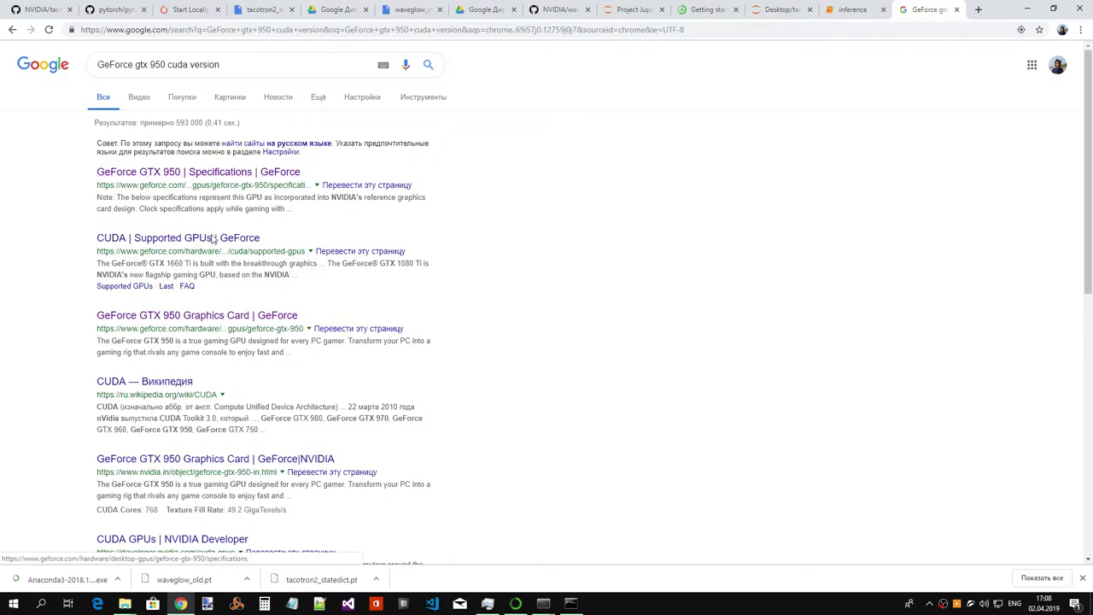
- Scan the Google results and open the Wikipedia article on CUDA in a new tab
{"action": "scroll", "coordinate": [373, 290], "scroll_direction": "down", "scroll_amount": 3}
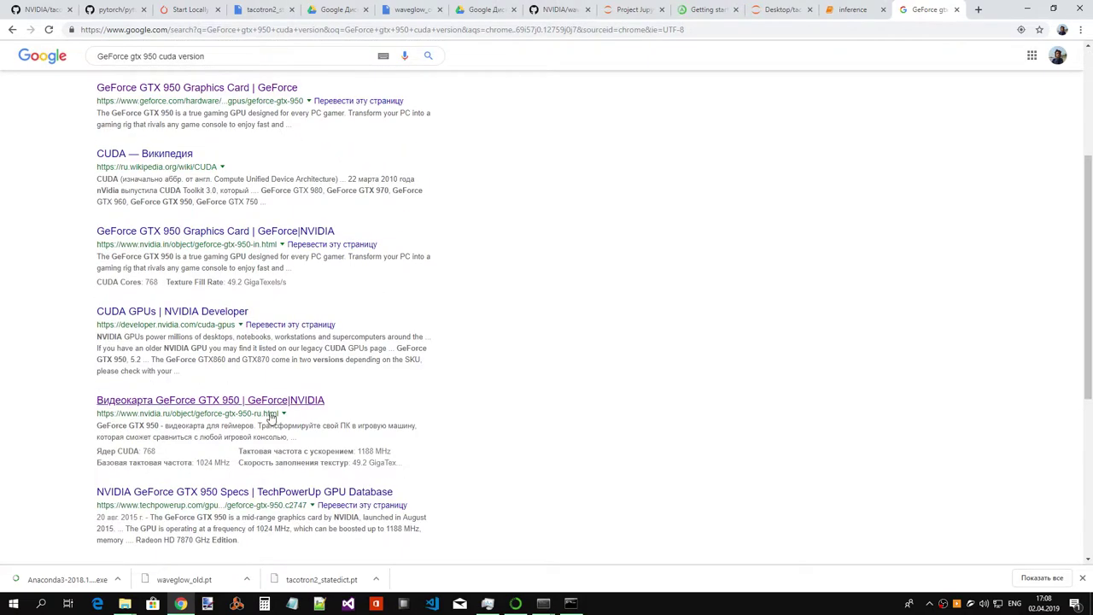
{"action": "scroll", "coordinate": [350, 398], "scroll_direction": "up", "scroll_amount": 3}
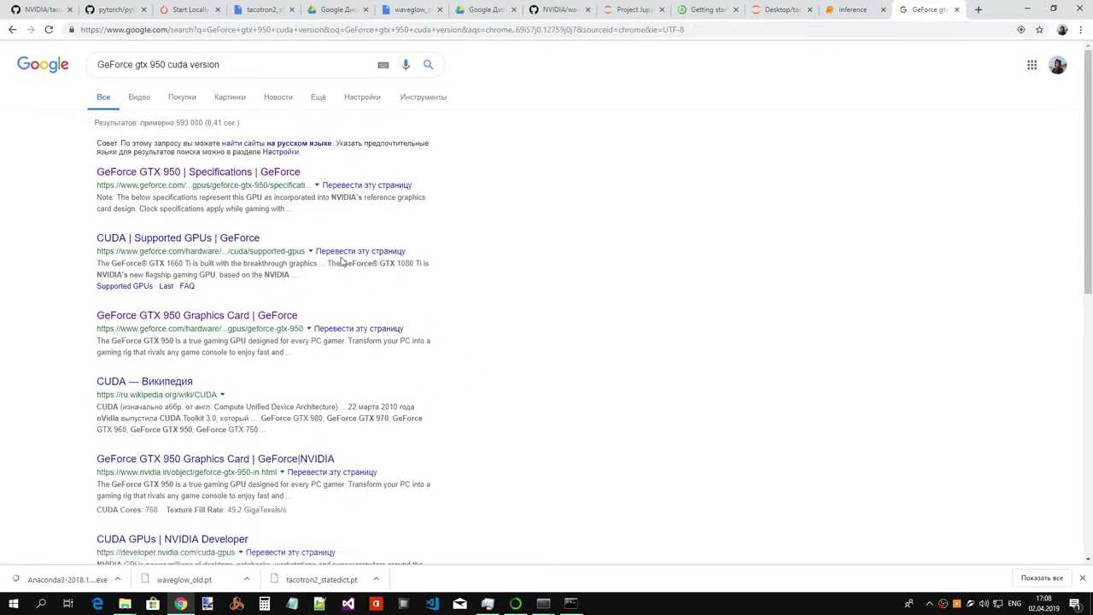
{"action": "left_click", "coordinate": [242, 66]}
{"action": "left_click", "coordinate": [597, 111]}
{"action": "scroll", "coordinate": [221, 243], "scroll_direction": "down", "scroll_amount": 1}
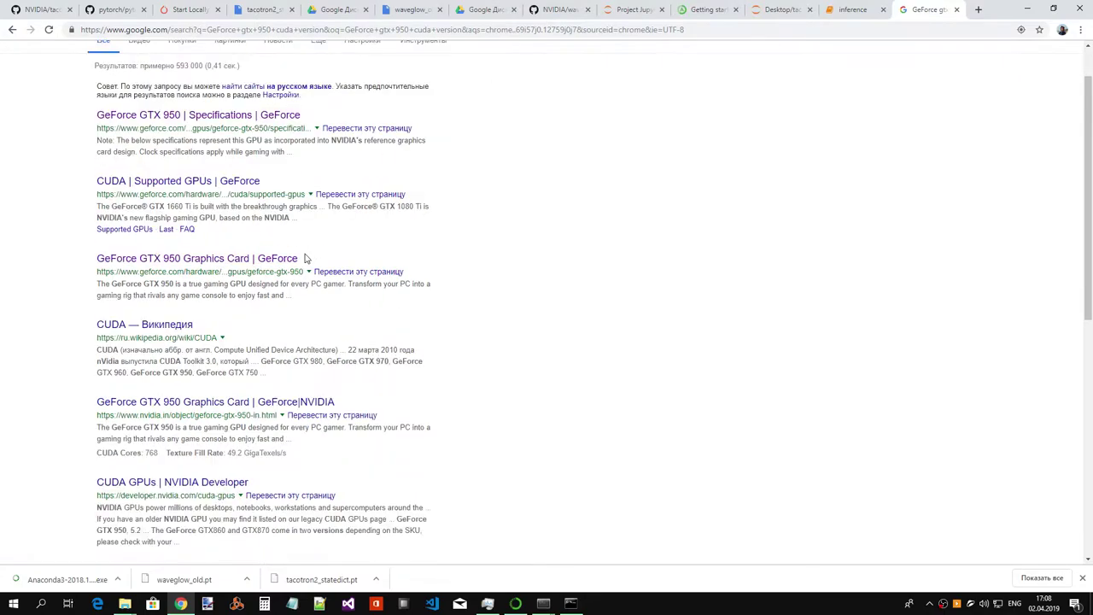
{"action": "right_click", "coordinate": [182, 326]}
{"action": "left_click", "coordinate": [244, 338]}
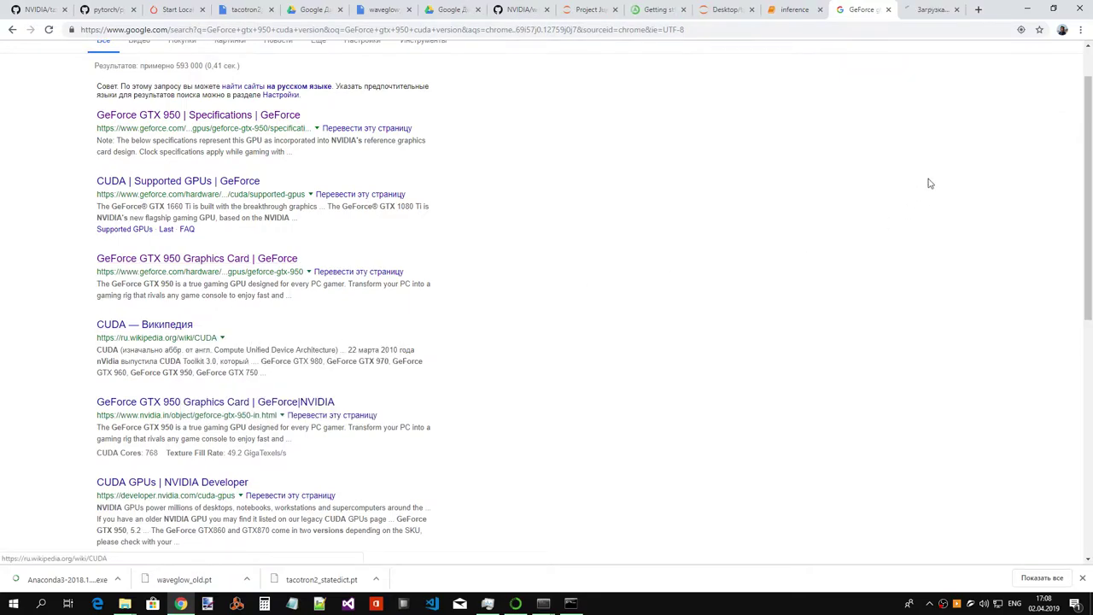
{"action": "left_click", "coordinate": [931, 11]}
- Find "950" in the CUDA article and highlight GeForce GTX 950 and its specification version in the supported GPU table
{"action": "scroll", "coordinate": [738, 190], "scroll_direction": "down", "scroll_amount": 3}
{"action": "scroll", "coordinate": [738, 190], "scroll_direction": "down", "scroll_amount": 15}
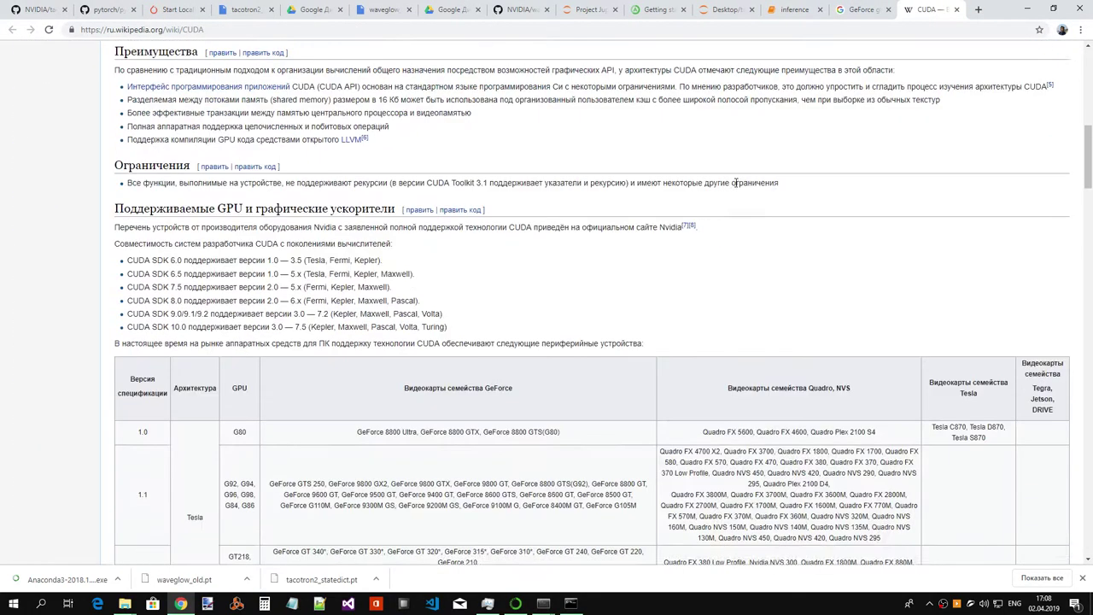
{"action": "scroll", "coordinate": [734, 182], "scroll_direction": "down", "scroll_amount": 3}
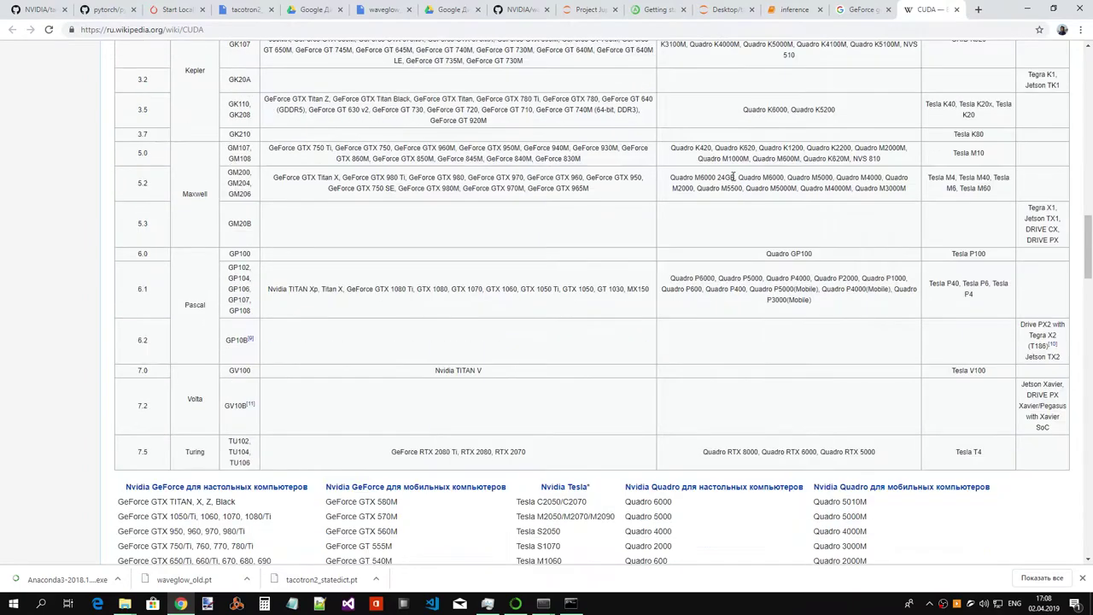
{"action": "scroll", "coordinate": [515, 329], "scroll_direction": "up", "scroll_amount": 1}
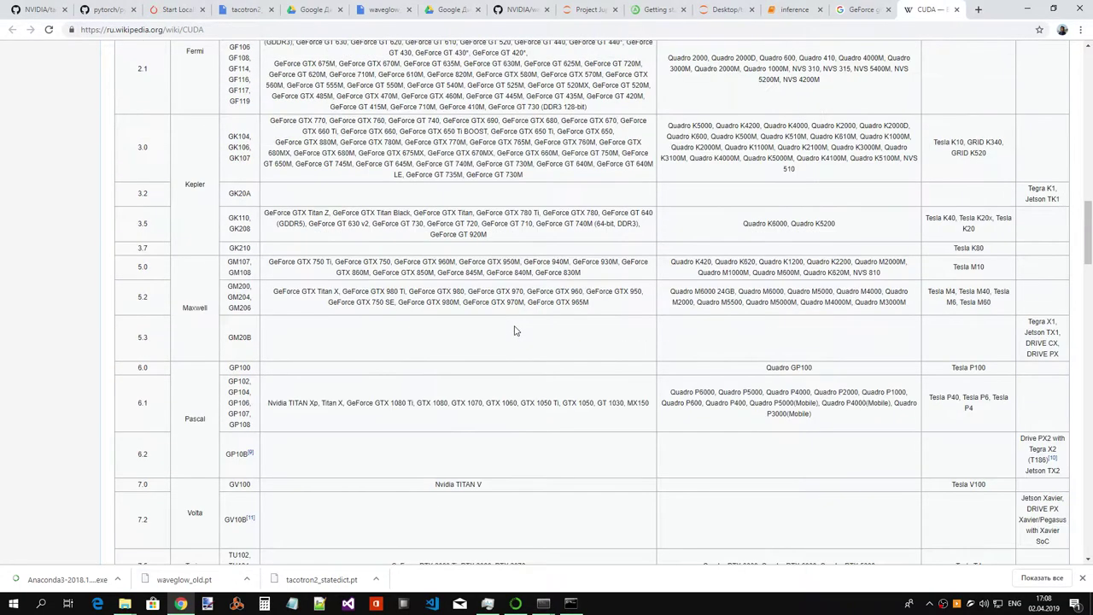
{"action": "key", "text": "ctrl+f"}
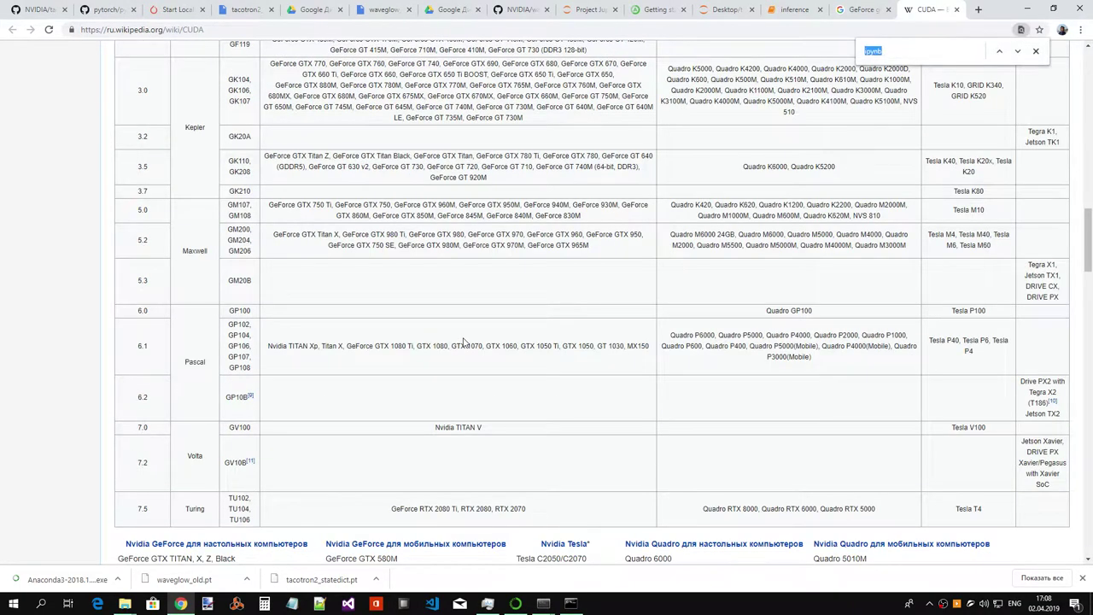
{"action": "type", "text": "950"}
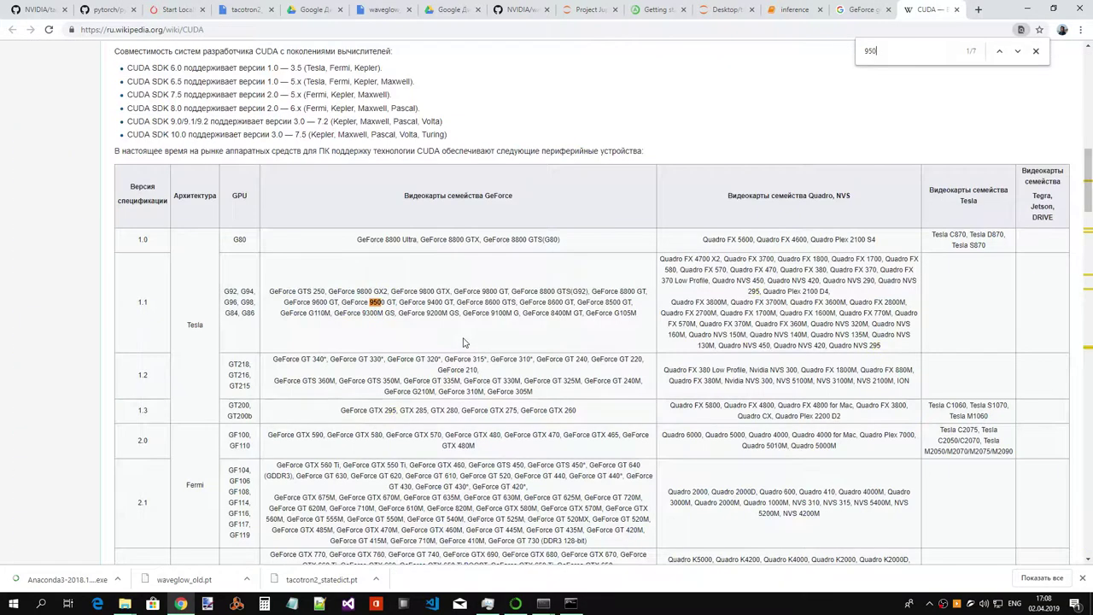
{"action": "scroll", "coordinate": [465, 342], "scroll_direction": "down", "scroll_amount": 7}
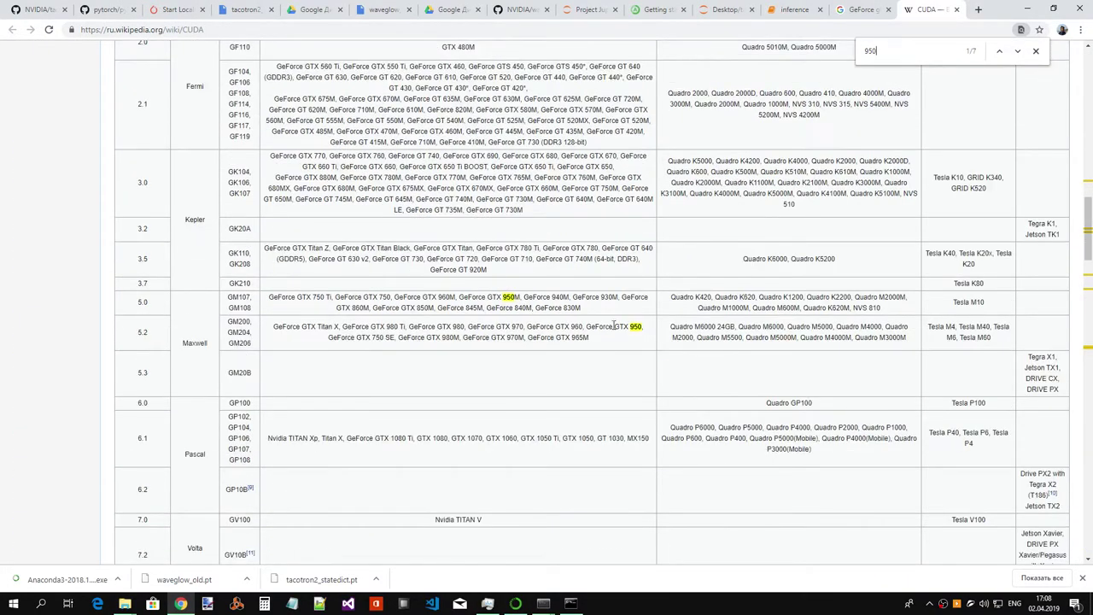
{"action": "left_click_drag", "start_coordinate": [644, 326], "coordinate": [574, 327]}
{"action": "double_click", "coordinate": [141, 333]}
- Compare the versions supported by CUDA SDK 9.0/9.1/9.2 and CUDA SDK 10.0 with the GeForce GTX 950 table row
{"action": "scroll", "coordinate": [544, 403], "scroll_direction": "up", "scroll_amount": 3}
{"action": "scroll", "coordinate": [535, 397], "scroll_direction": "up", "scroll_amount": 1}
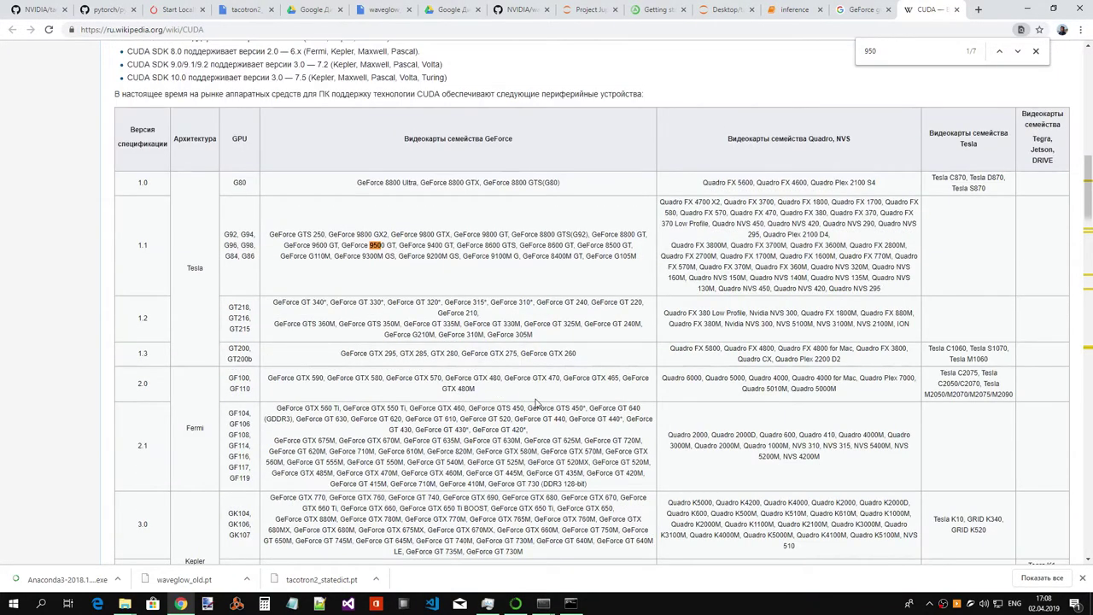
{"action": "scroll", "coordinate": [536, 402], "scroll_direction": "up", "scroll_amount": 1}
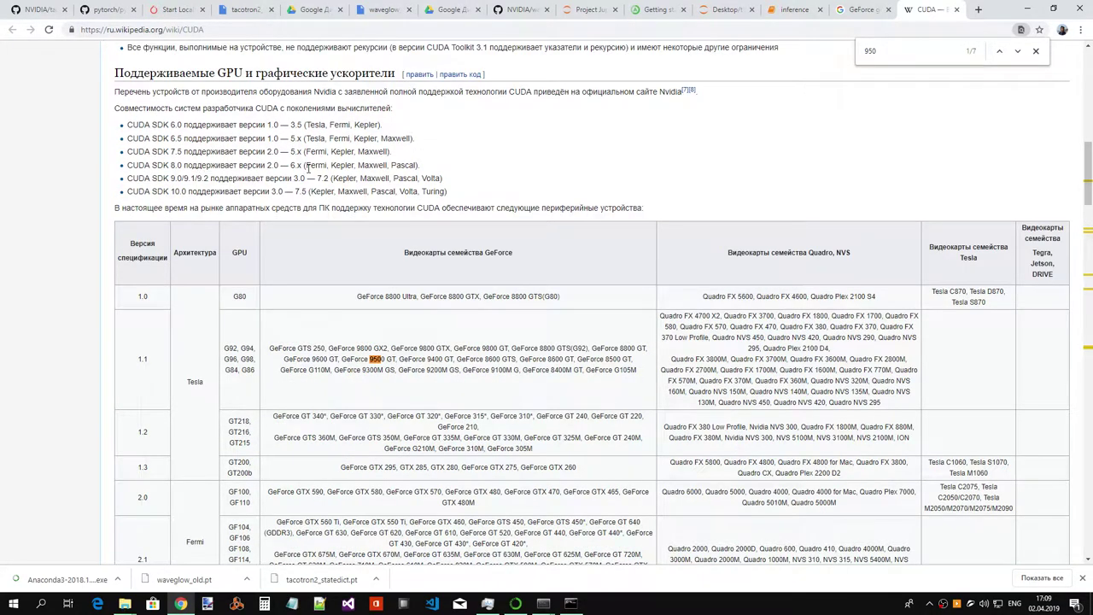
{"action": "left_click_drag", "start_coordinate": [174, 179], "coordinate": [332, 179]}
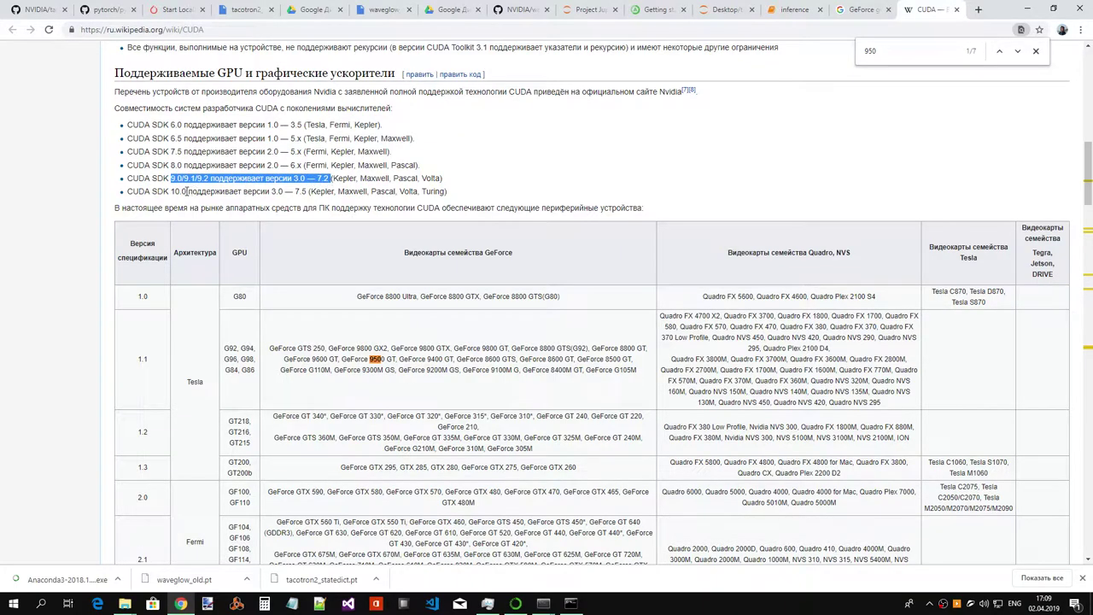
{"action": "left_click_drag", "start_coordinate": [174, 191], "coordinate": [321, 191]}
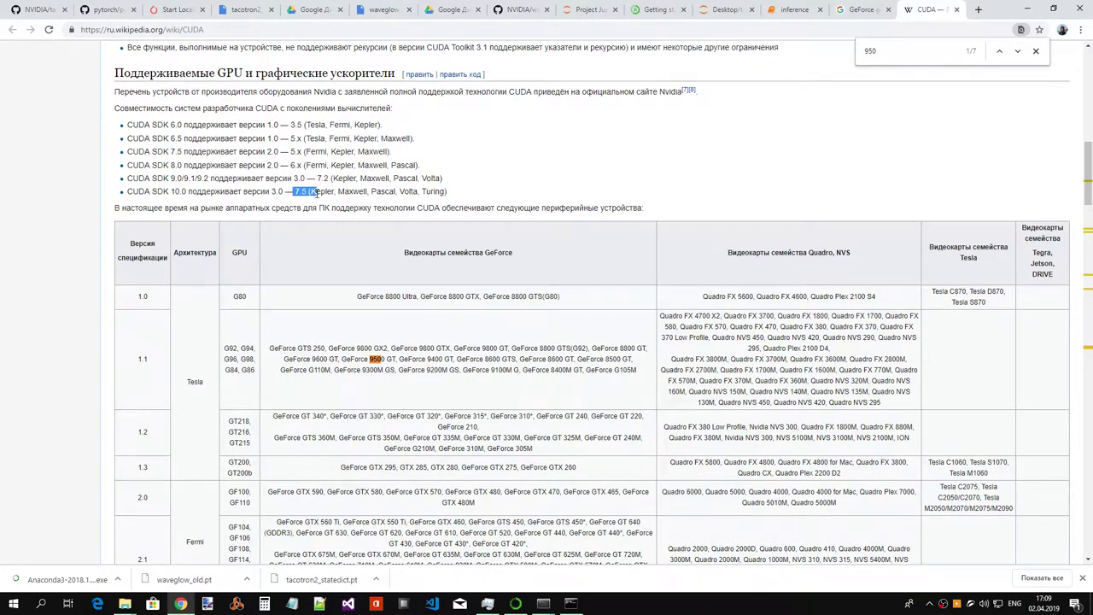
{"action": "left_click", "coordinate": [316, 195]}
{"action": "scroll", "coordinate": [318, 201], "scroll_direction": "down", "scroll_amount": 4}
{"action": "scroll", "coordinate": [318, 201], "scroll_direction": "down", "scroll_amount": 2}
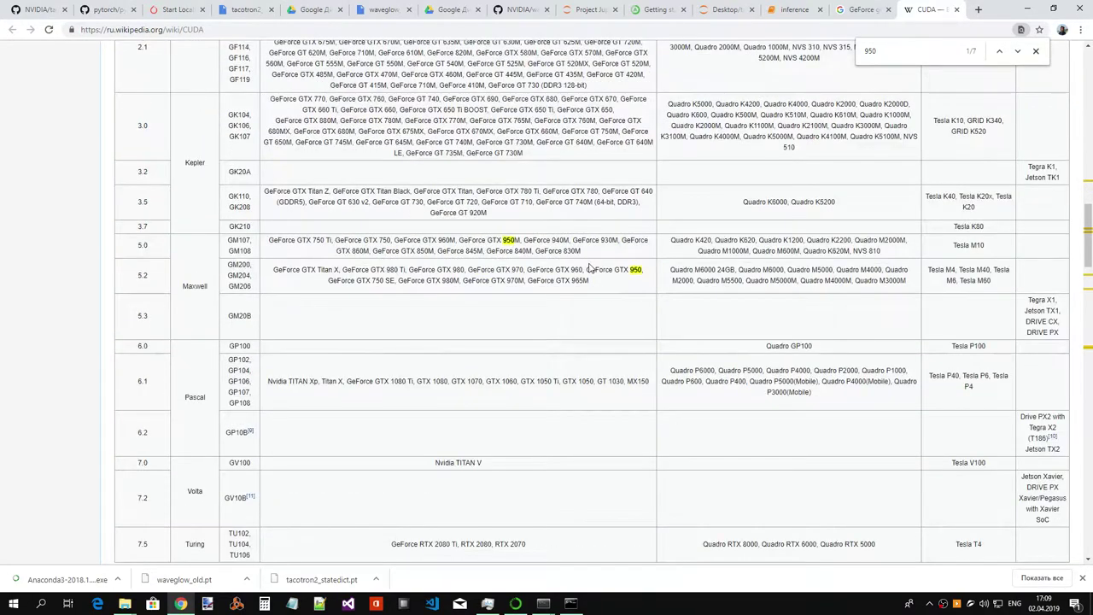
{"action": "scroll", "coordinate": [261, 262], "scroll_direction": "up", "scroll_amount": 9}
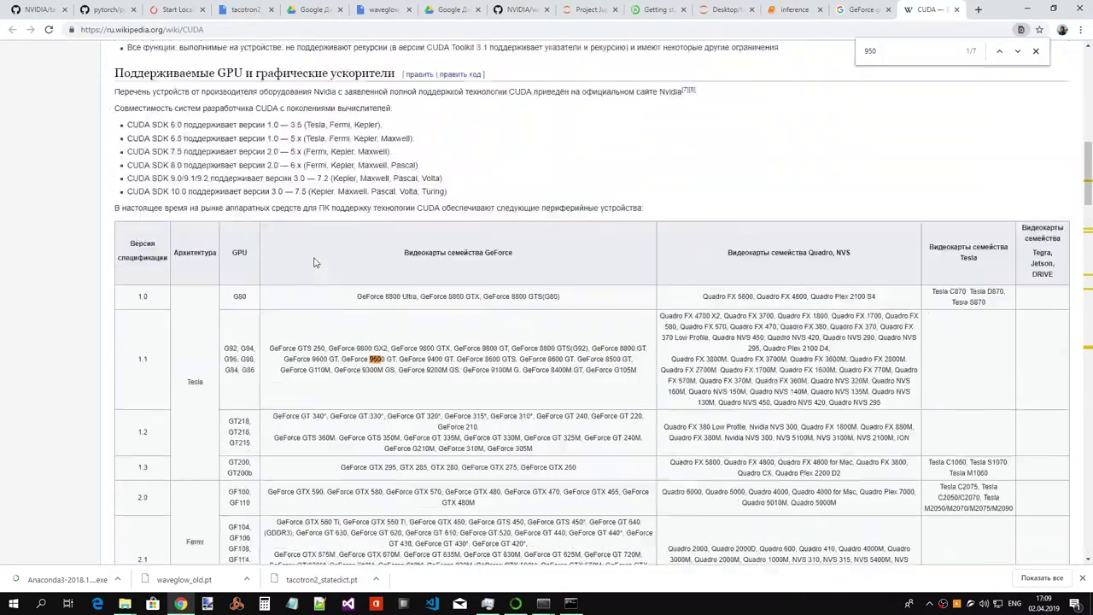
- Look through the open browser tabs for the PyTorch installation page
{"action": "left_click", "coordinate": [874, 10]}
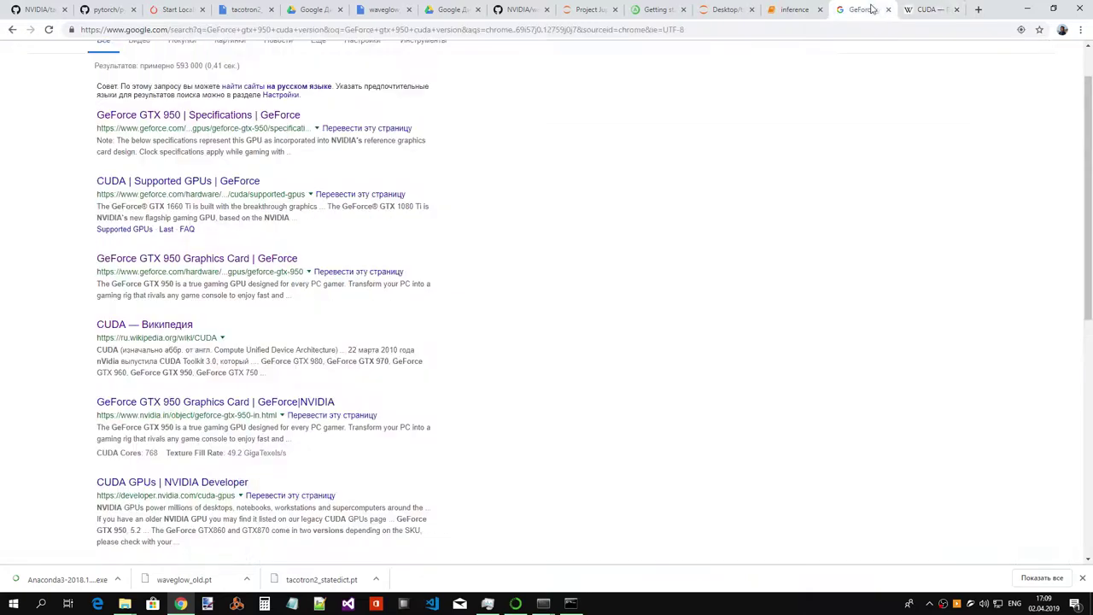
{"action": "left_click", "coordinate": [806, 11]}
{"action": "left_click", "coordinate": [714, 11]}
{"action": "left_click", "coordinate": [655, 10]}
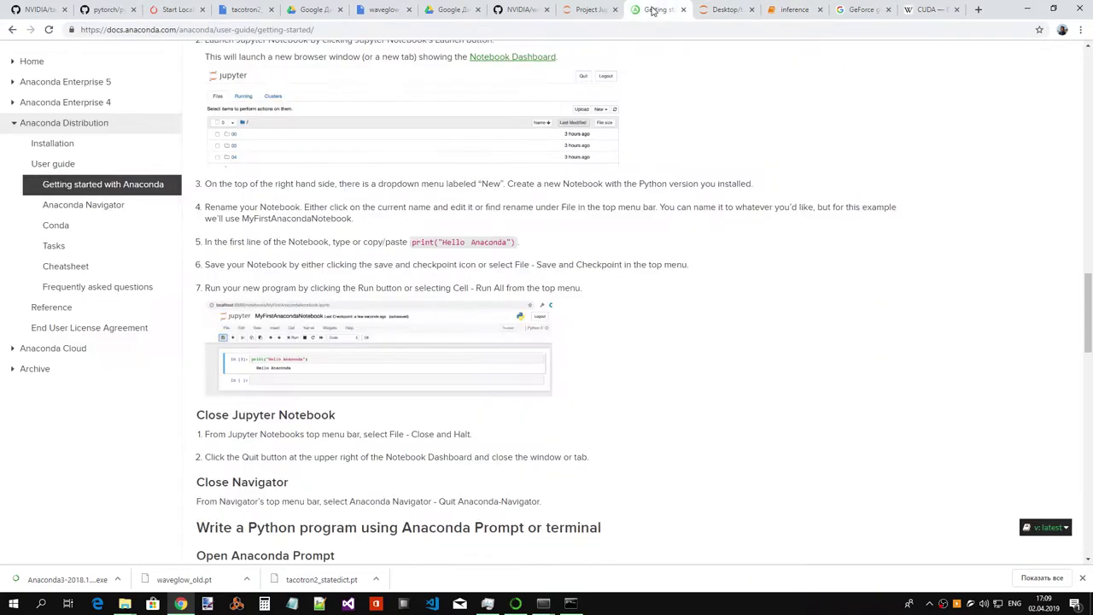
{"action": "left_click", "coordinate": [590, 11]}
{"action": "left_click", "coordinate": [525, 10]}
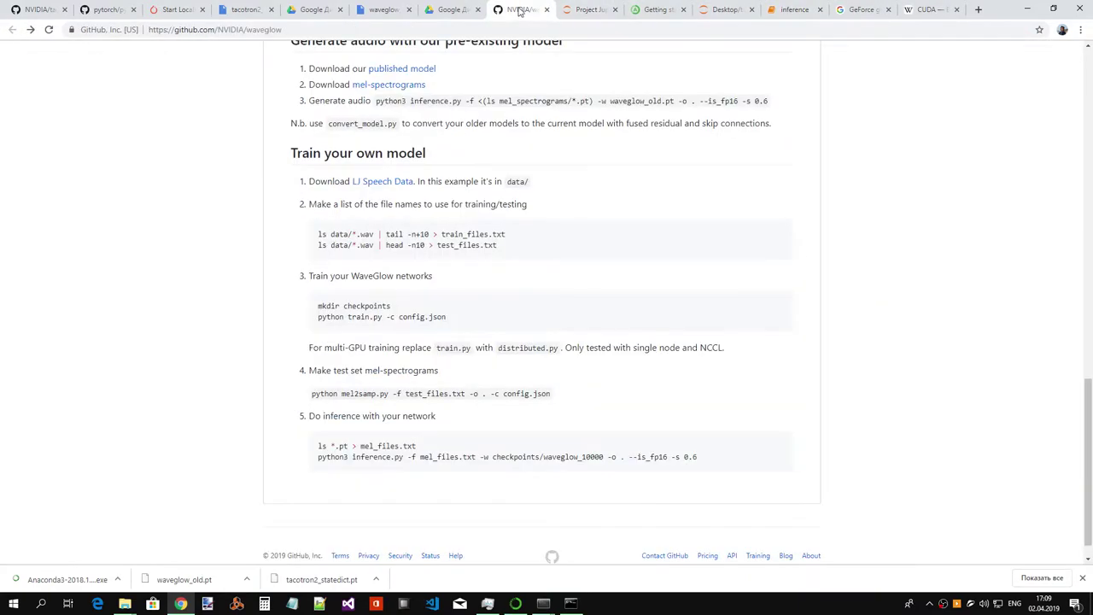
{"action": "left_click", "coordinate": [861, 10]}
{"action": "left_click", "coordinate": [930, 10]}
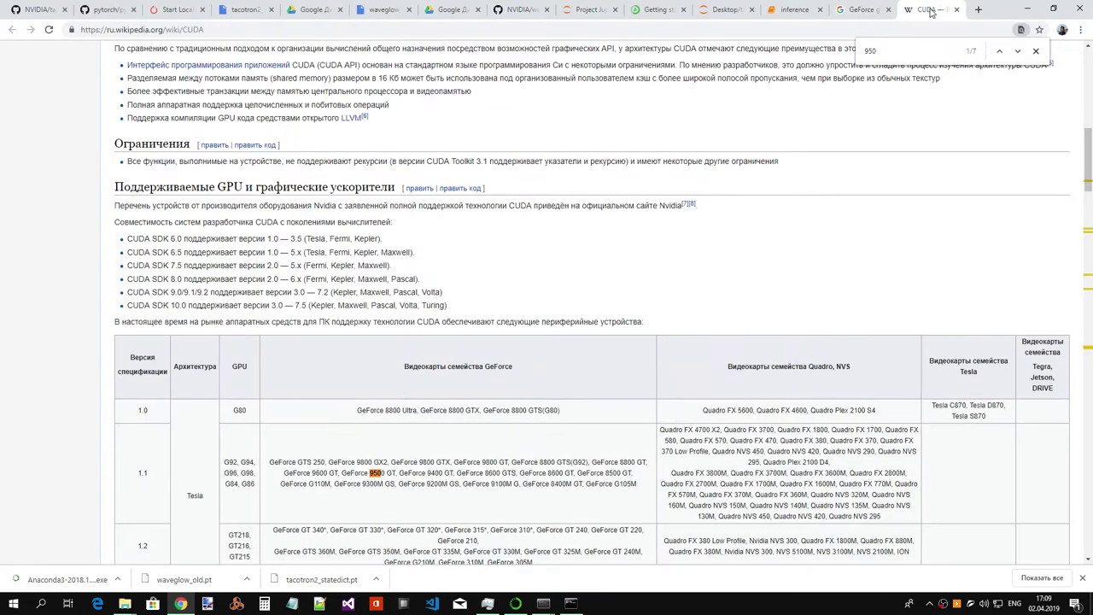
{"action": "left_click", "coordinate": [794, 11]}
{"action": "left_click", "coordinate": [724, 12]}
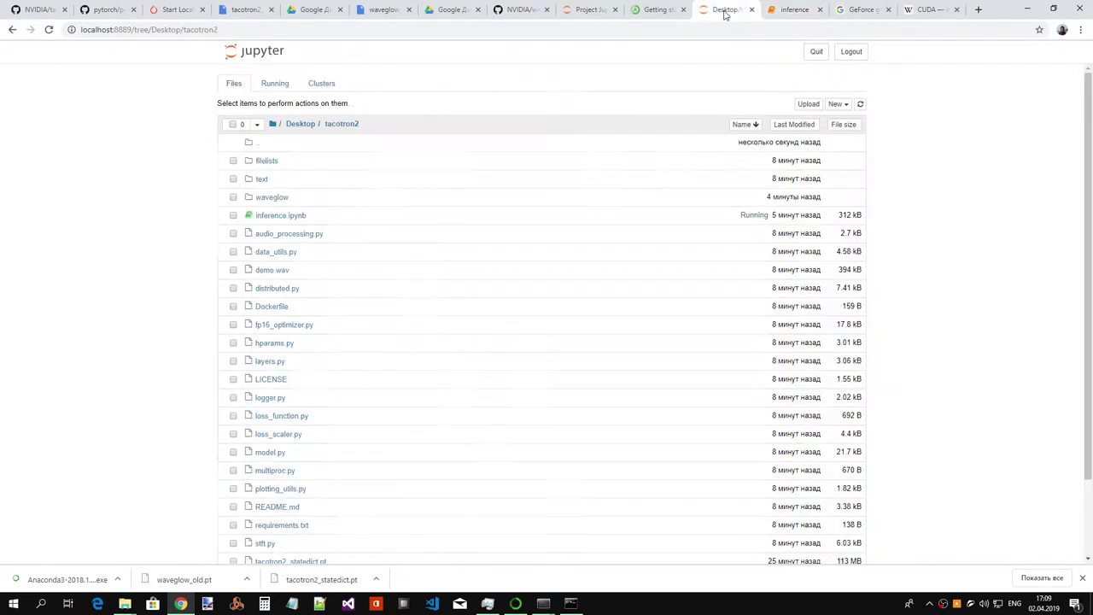
{"action": "left_click", "coordinate": [637, 12]}
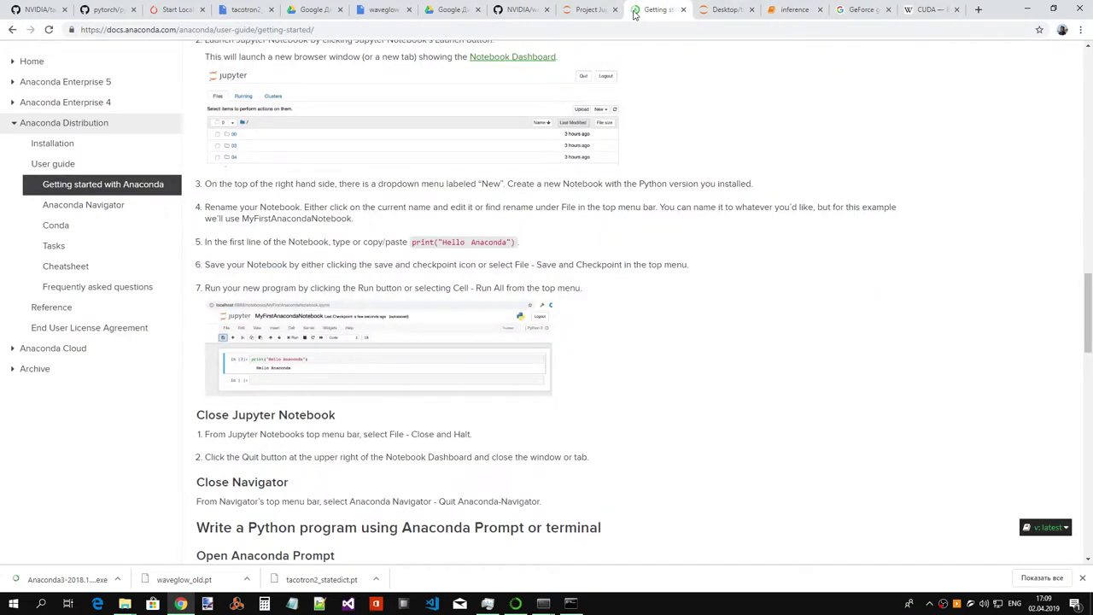
{"action": "left_click", "coordinate": [586, 12]}
{"action": "key", "text": "alt+Tab"}
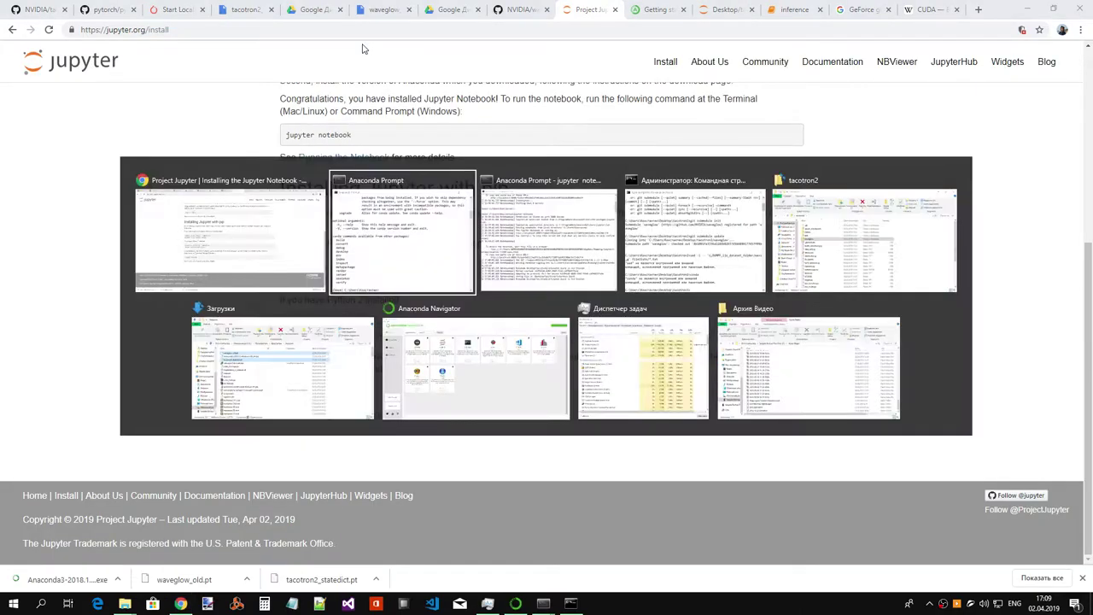
{"action": "left_click", "coordinate": [181, 604]}
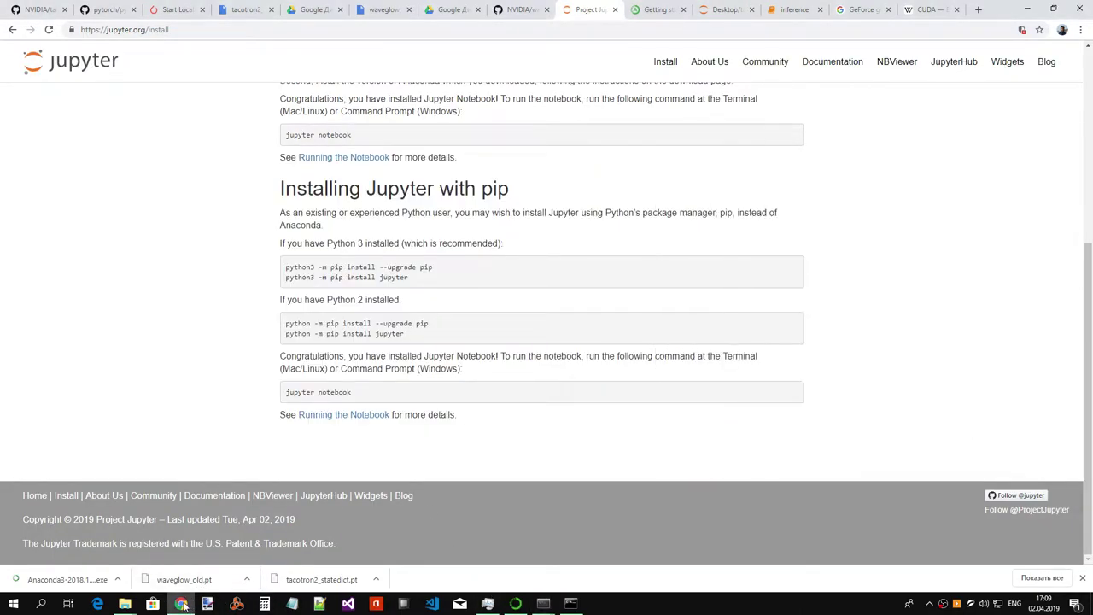
{"action": "left_click", "coordinate": [181, 604]}
{"action": "left_click", "coordinate": [181, 604]}
{"action": "left_click", "coordinate": [939, 10]}
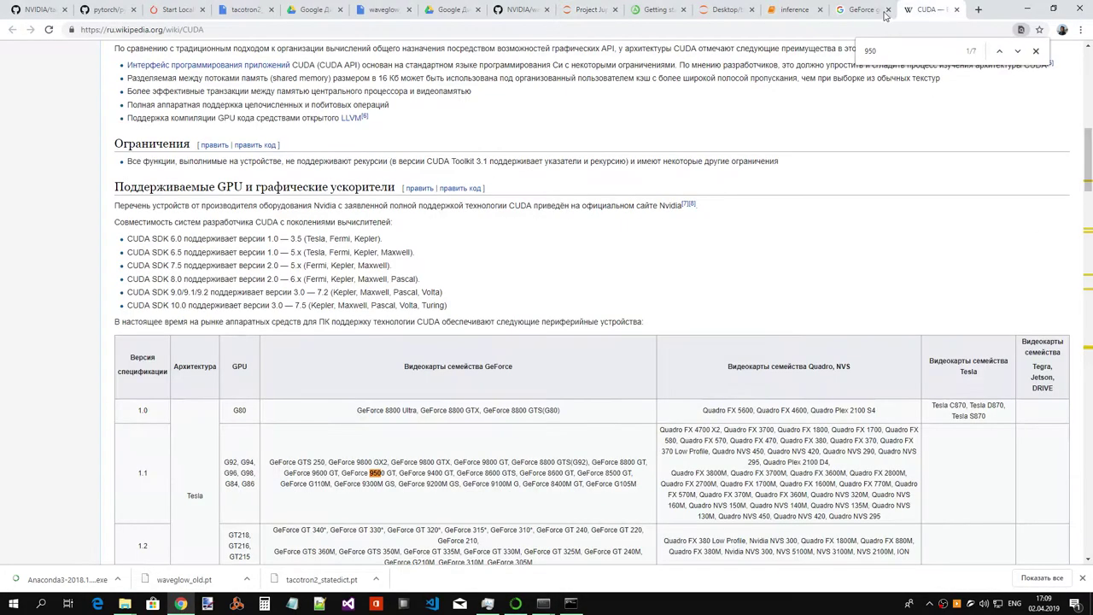
{"action": "left_click", "coordinate": [885, 16]}
{"action": "left_click", "coordinate": [794, 9]}
{"action": "left_click", "coordinate": [862, 10]}
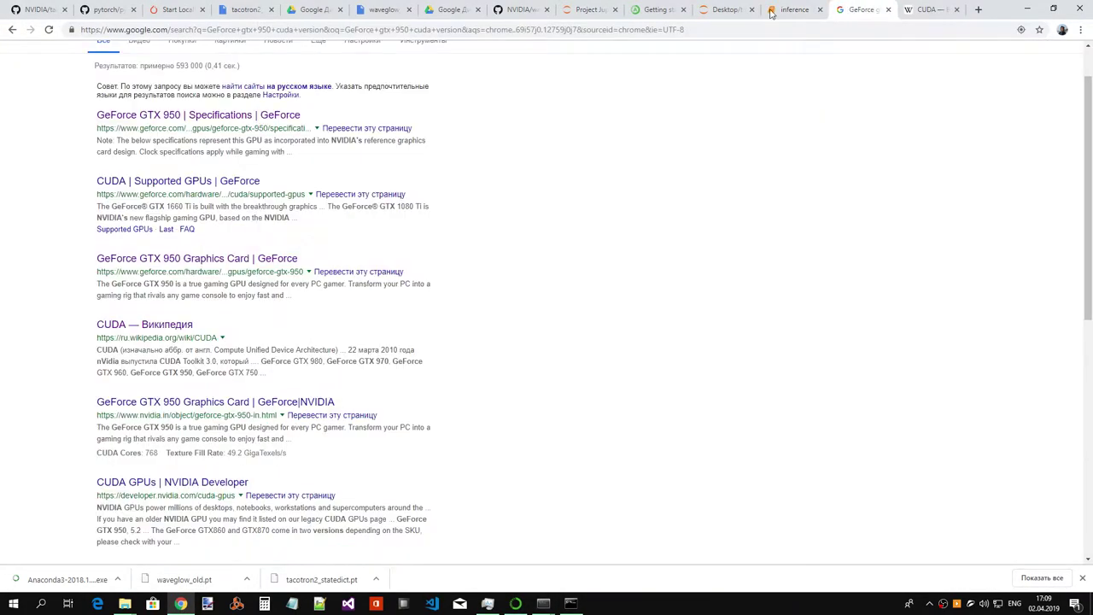
{"action": "left_click", "coordinate": [12, 30]}
{"action": "left_click", "coordinate": [30, 30]}
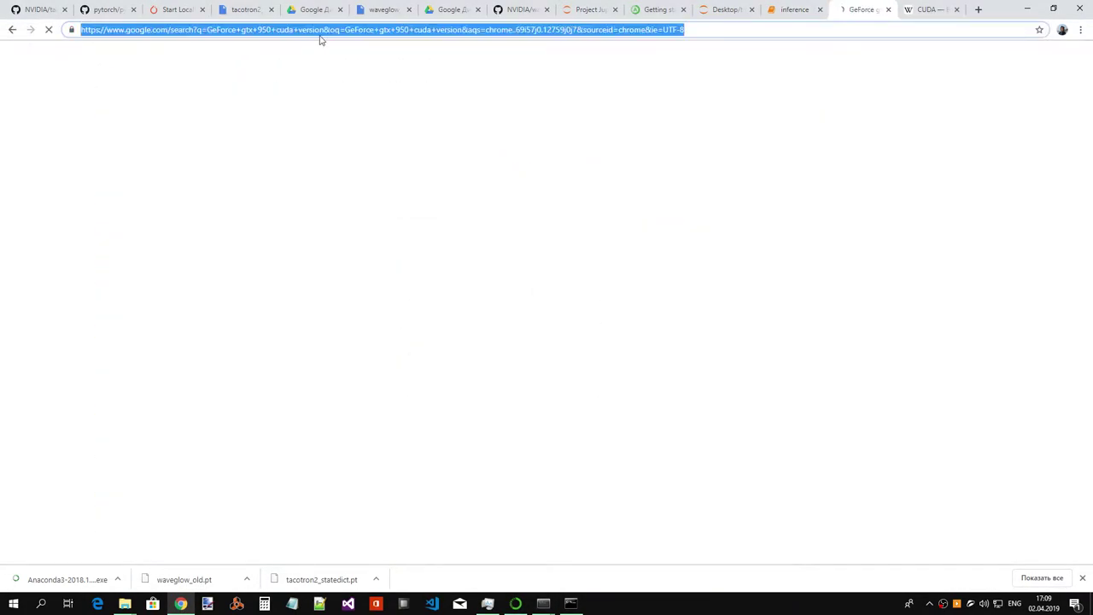
{"action": "left_click", "coordinate": [807, 11]}
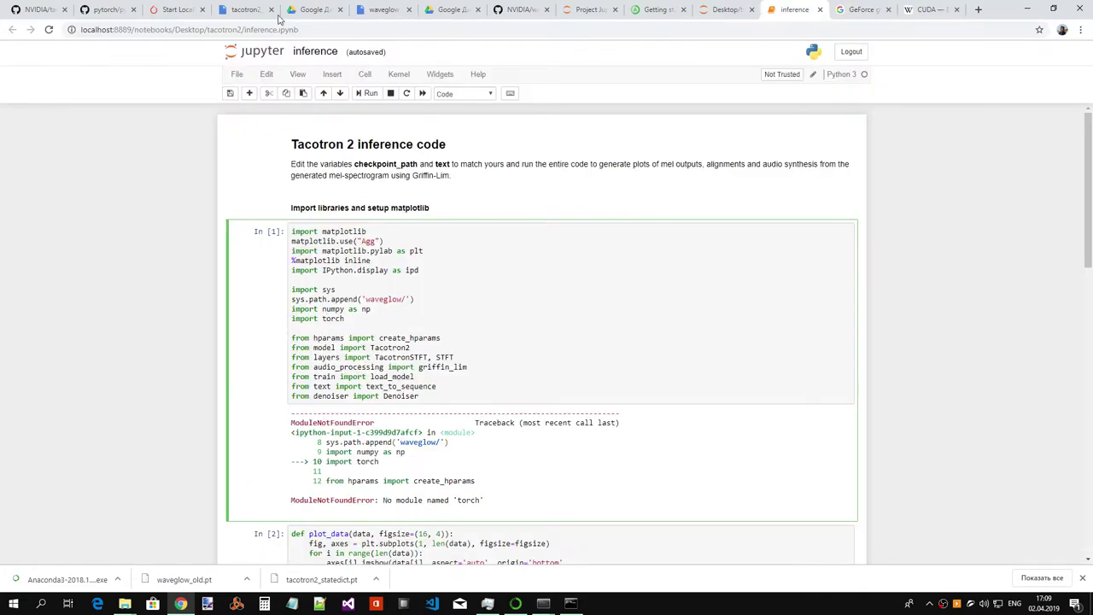
- Return to the PyTorch Start Locally page and copy the Anaconda install command for CUDA 10.0
{"action": "left_click", "coordinate": [185, 10]}
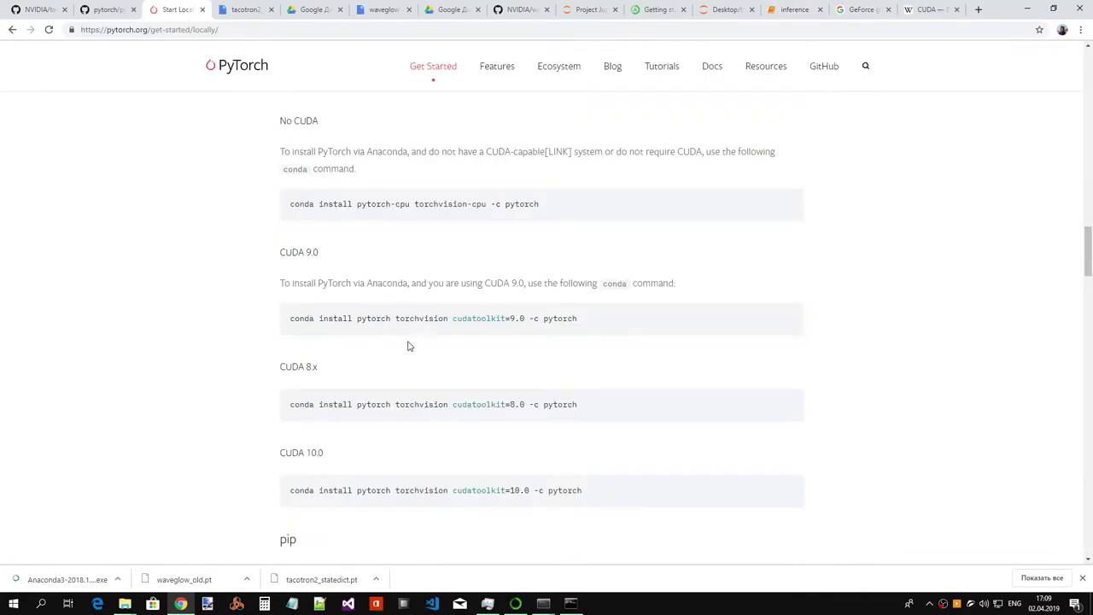
{"action": "scroll", "coordinate": [410, 346], "scroll_direction": "down", "scroll_amount": 1}
{"action": "scroll", "coordinate": [433, 312], "scroll_direction": "up", "scroll_amount": 1}
{"action": "left_click_drag", "start_coordinate": [584, 490], "coordinate": [281, 480]}
{"action": "key", "text": "super+c"}
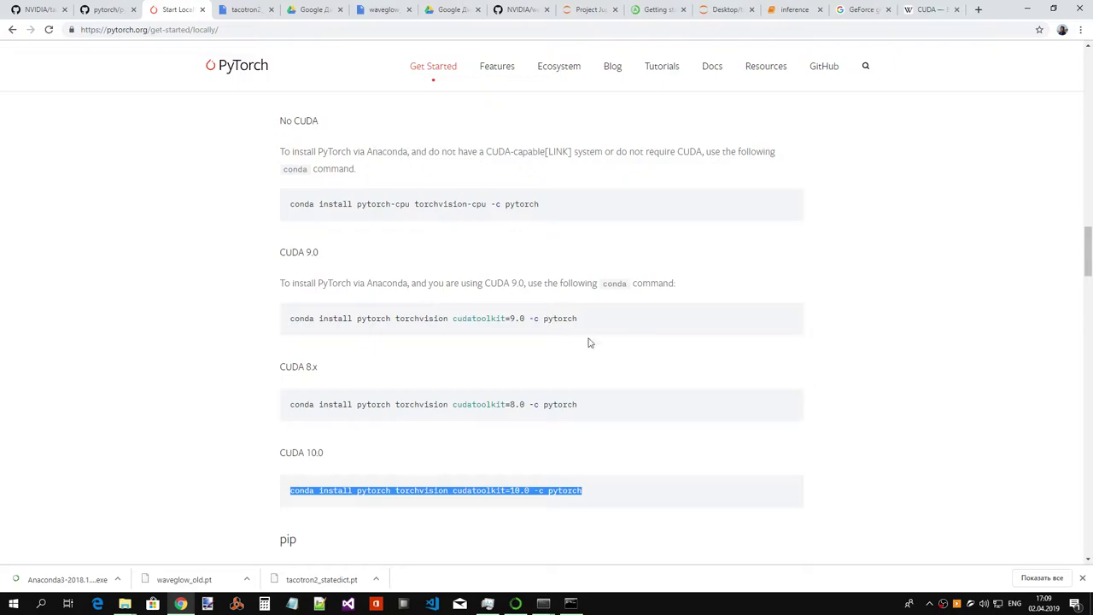
- Run "conda install pytorch torchvision cudatoolkit=10.0 -c pytorch" in the Anaconda Prompt and approve the package installation with y
{"action": "left_click", "coordinate": [572, 604]}
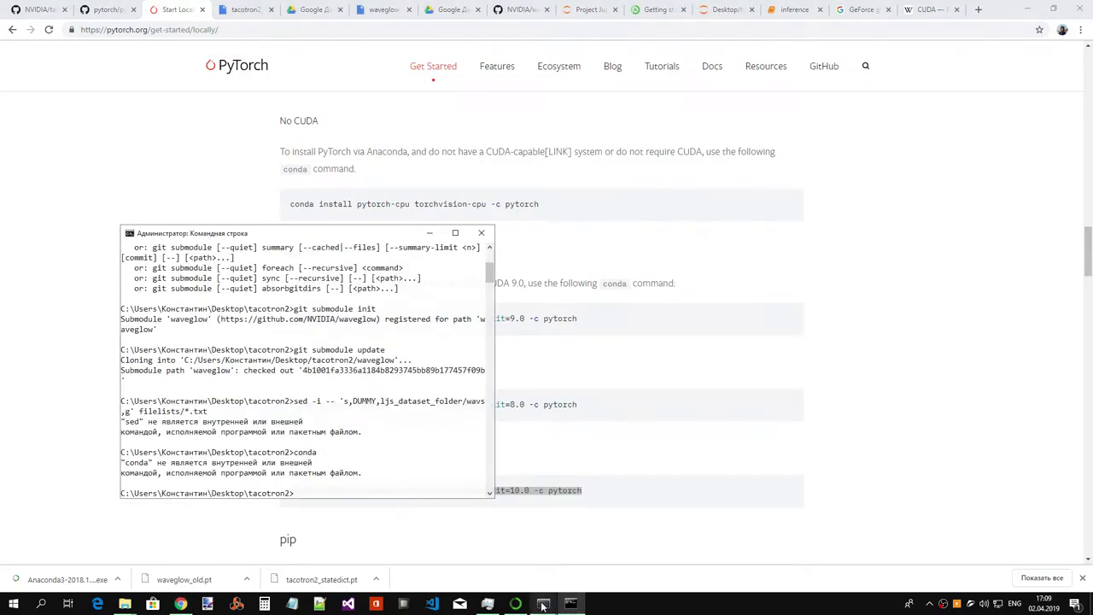
{"action": "left_click", "coordinate": [543, 603]}
{"action": "left_click", "coordinate": [579, 557]}
{"action": "right_click", "coordinate": [865, 374]}
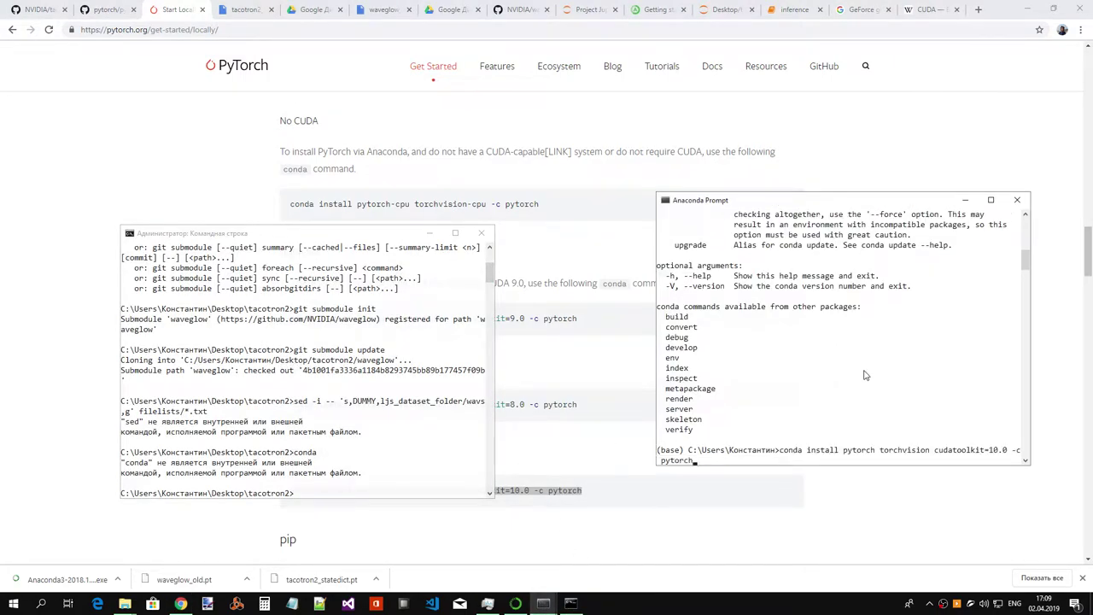
{"action": "key", "text": "Return"}
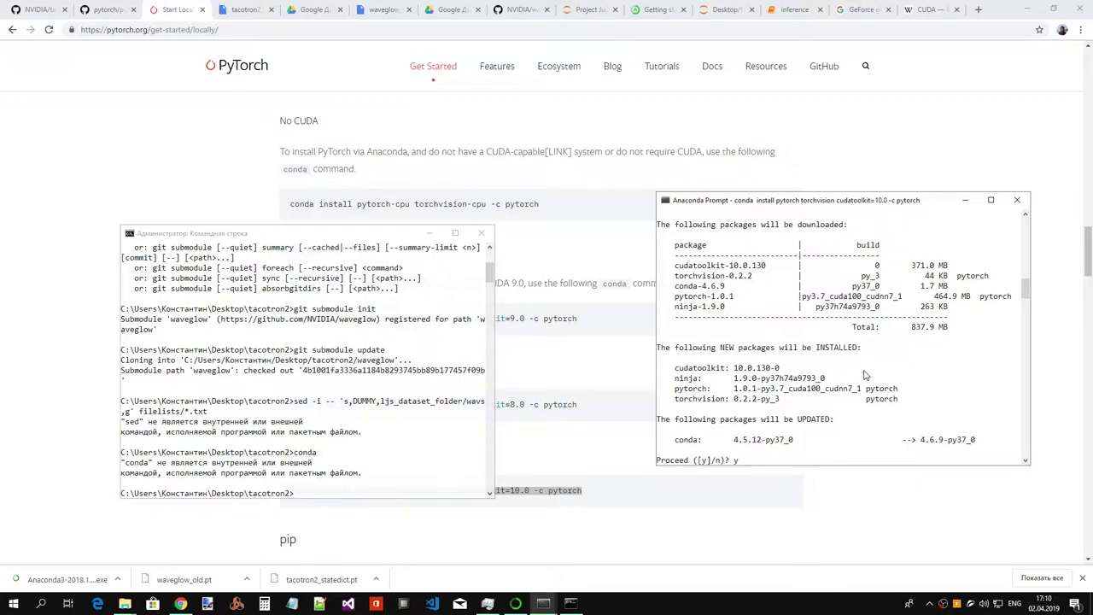
{"action": "key", "text": "Return"}
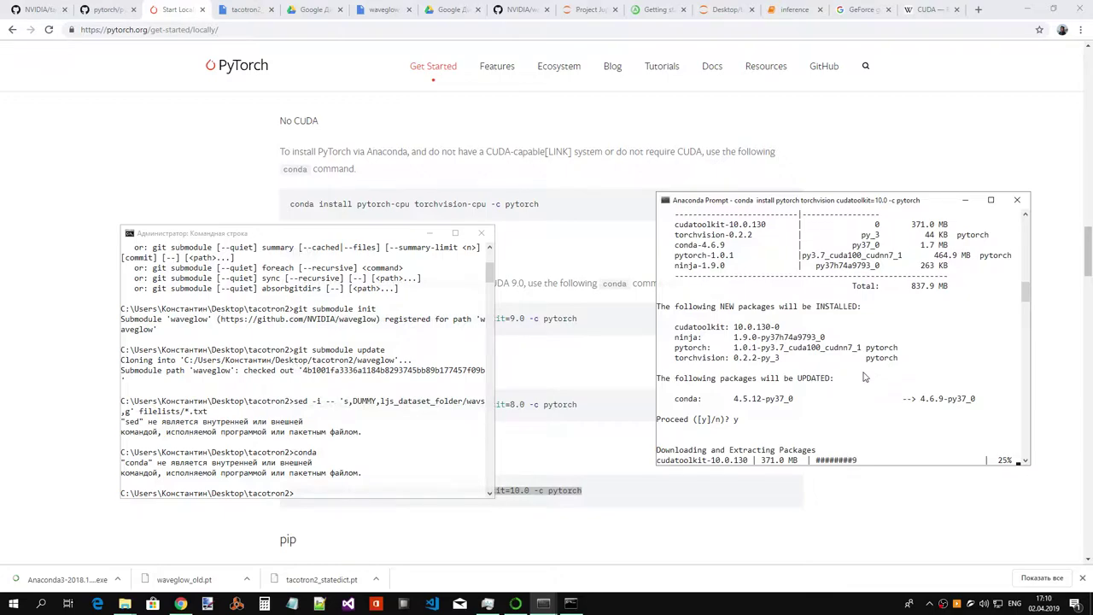
- Open Task Manager beside the Anaconda Prompt and view its performance graphs during the package download
{"action": "left_click", "coordinate": [125, 604]}
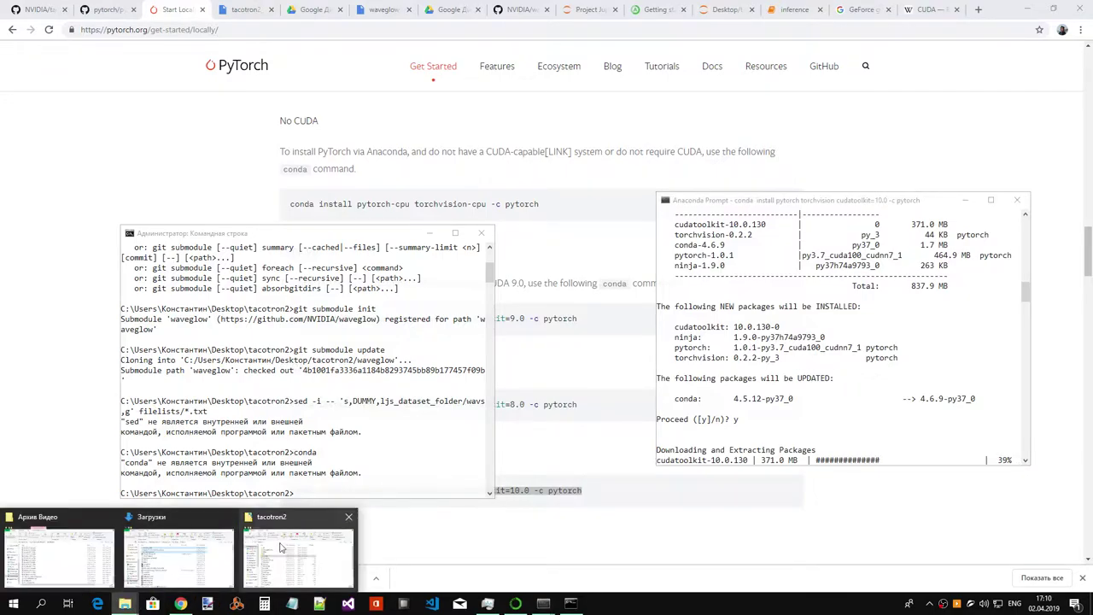
{"action": "right_click", "coordinate": [726, 605]}
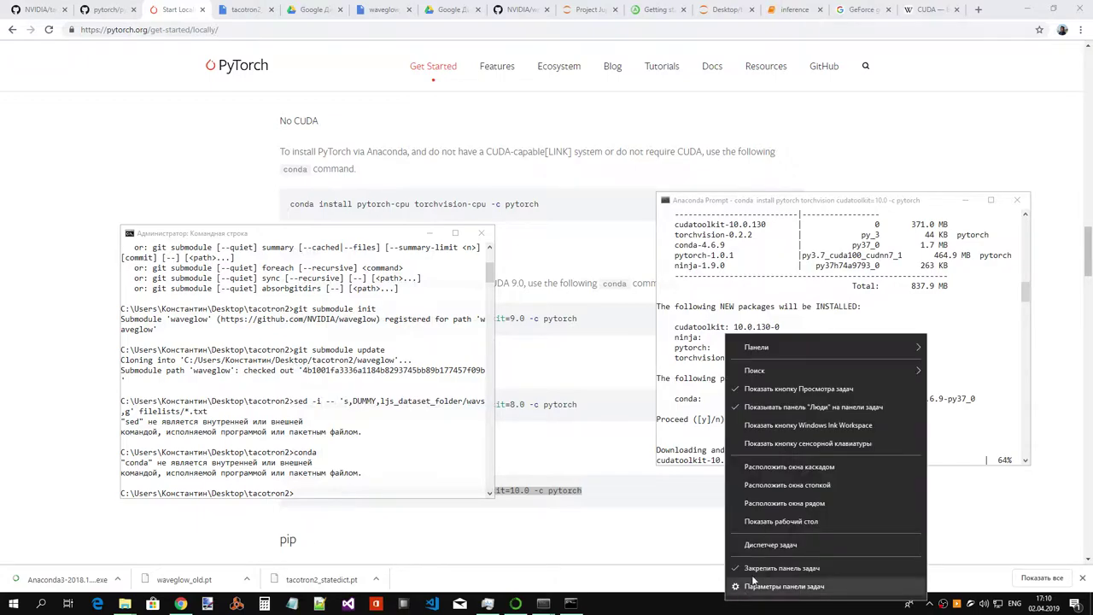
{"action": "left_click", "coordinate": [770, 542]}
{"action": "left_click_drag", "start_coordinate": [686, 79], "coordinate": [293, 81]}
{"action": "left_click", "coordinate": [169, 103]}
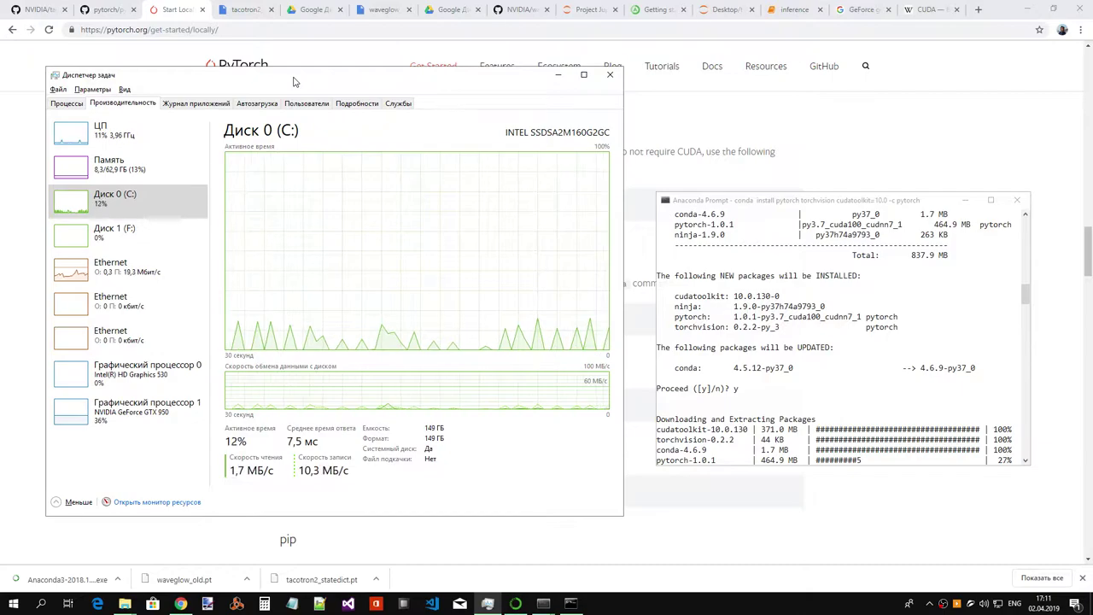
- Return to the PyTorch Start Locally page and read its Verification section, including the torch.cuda.is_available() check
{"action": "left_click", "coordinate": [937, 146]}
{"action": "scroll", "coordinate": [845, 212], "scroll_direction": "down", "scroll_amount": 2}
{"action": "scroll", "coordinate": [845, 213], "scroll_direction": "down", "scroll_amount": 8}
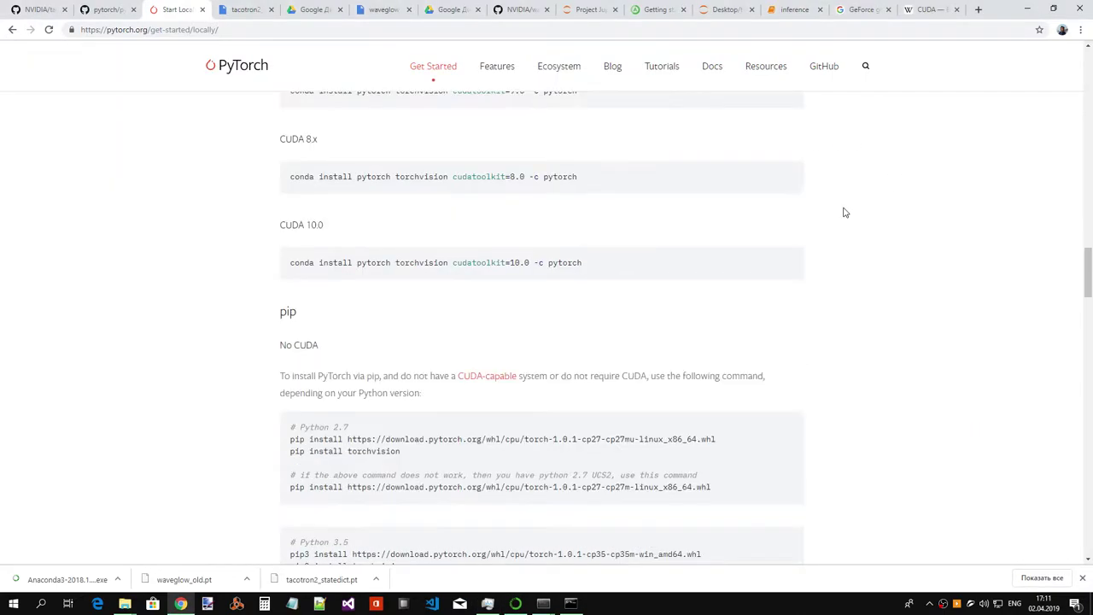
{"action": "scroll", "coordinate": [844, 206], "scroll_direction": "down", "scroll_amount": 8}
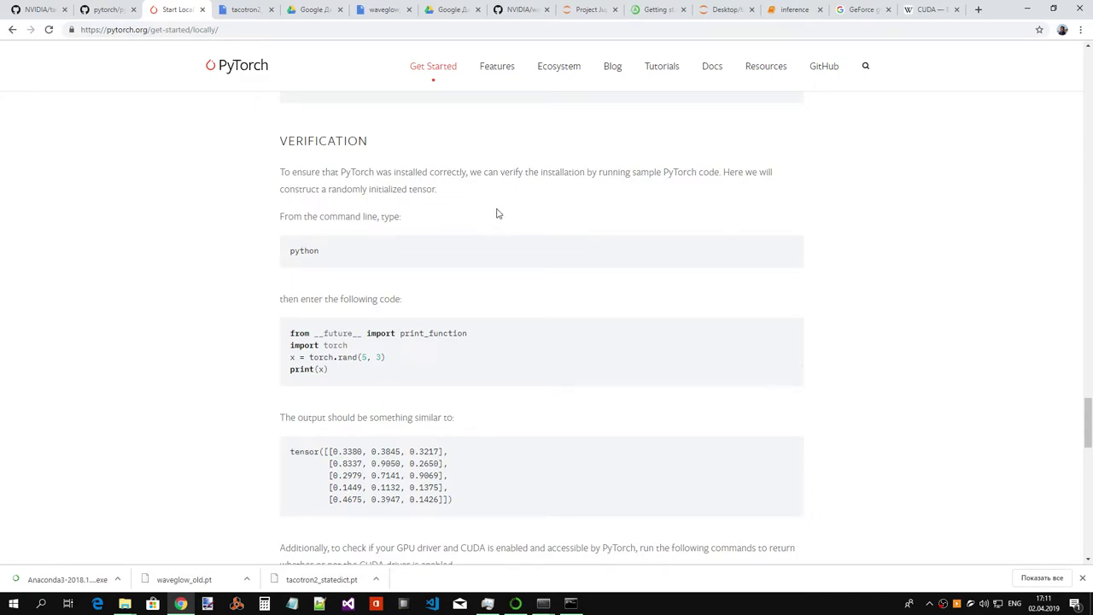
{"action": "scroll", "coordinate": [504, 246], "scroll_direction": "down", "scroll_amount": 1}
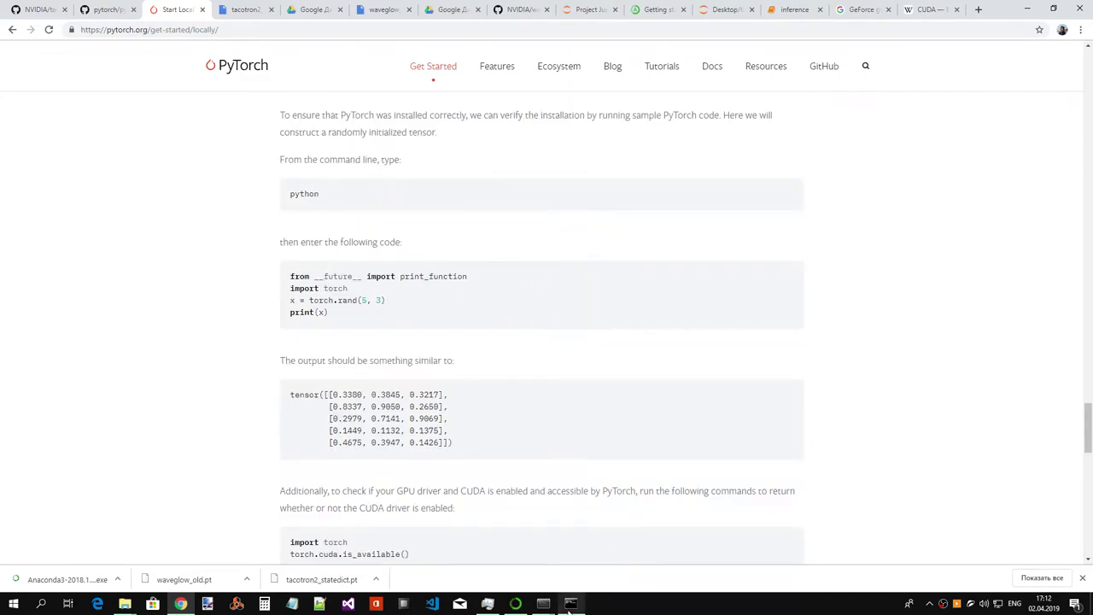
{"action": "scroll", "coordinate": [494, 418], "scroll_direction": "down", "scroll_amount": 7}
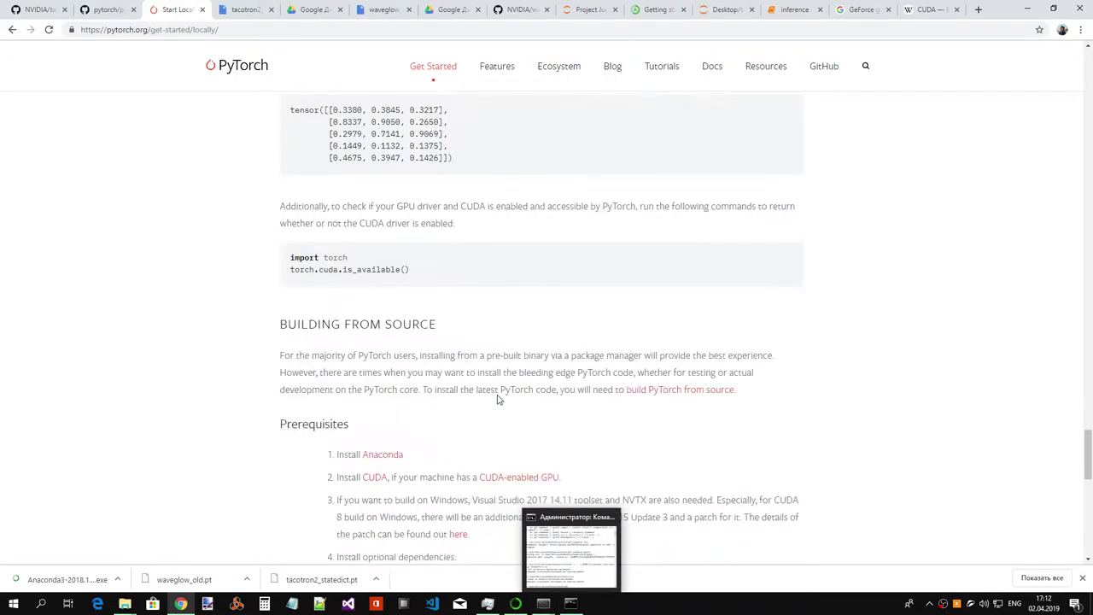
{"action": "scroll", "coordinate": [568, 478], "scroll_direction": "up", "scroll_amount": 4}
- Look through the Environments, Learning, Community and Home sections of Anaconda Navigator, then minimize it
{"action": "left_click", "coordinate": [543, 604]}
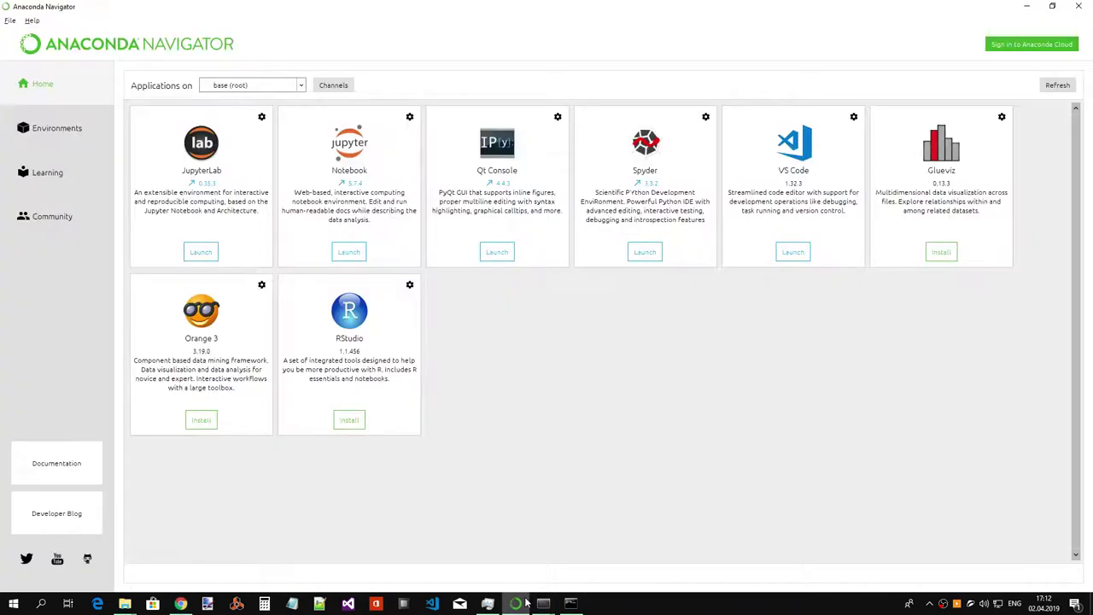
{"action": "left_click", "coordinate": [545, 604]}
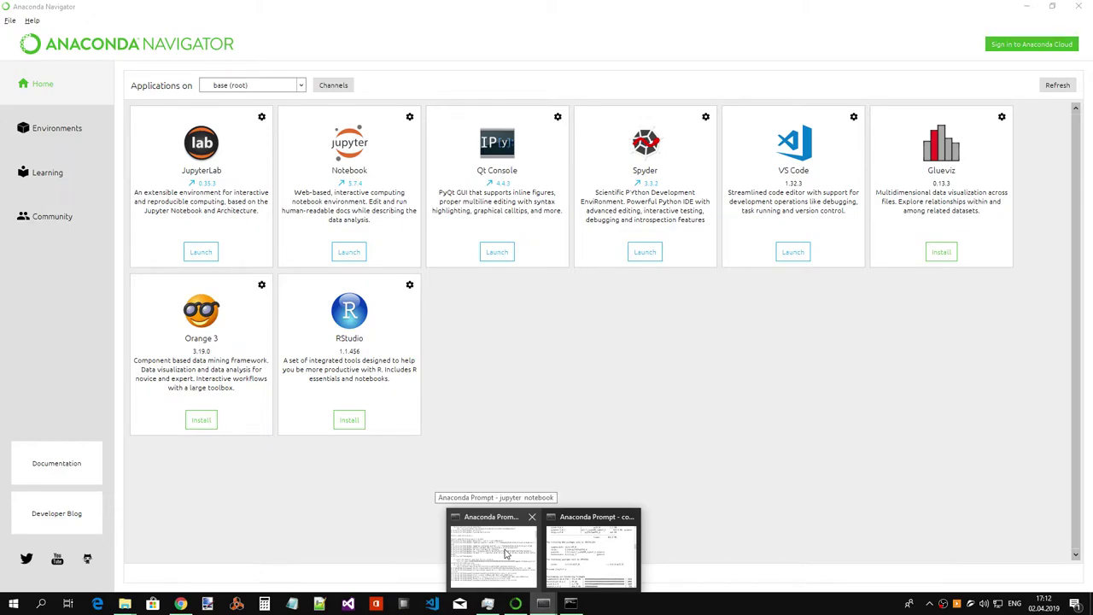
{"action": "left_click", "coordinate": [681, 331]}
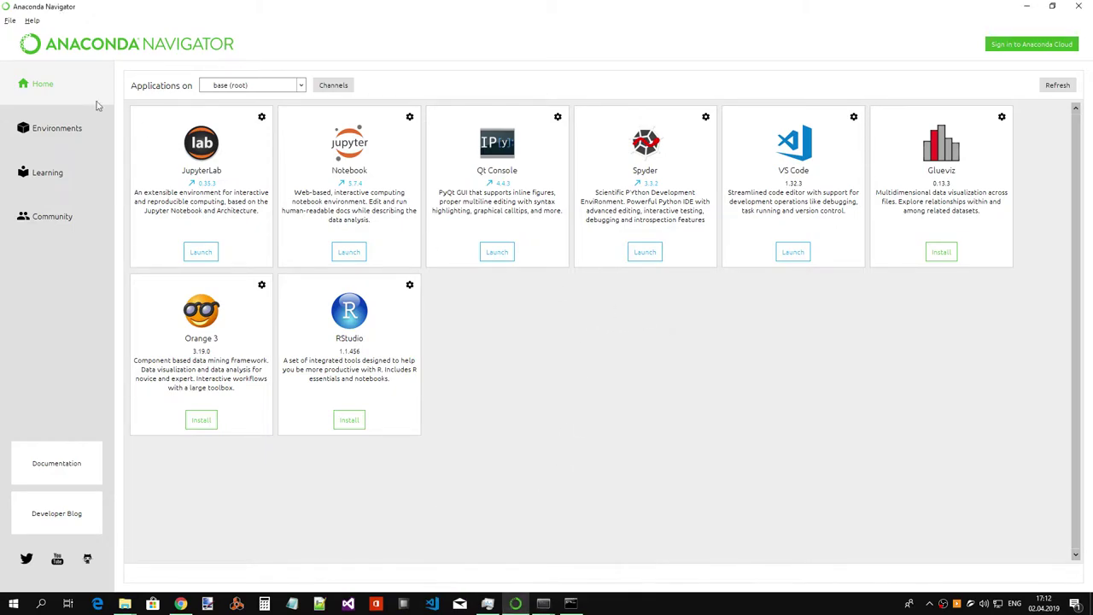
{"action": "left_click", "coordinate": [60, 128]}
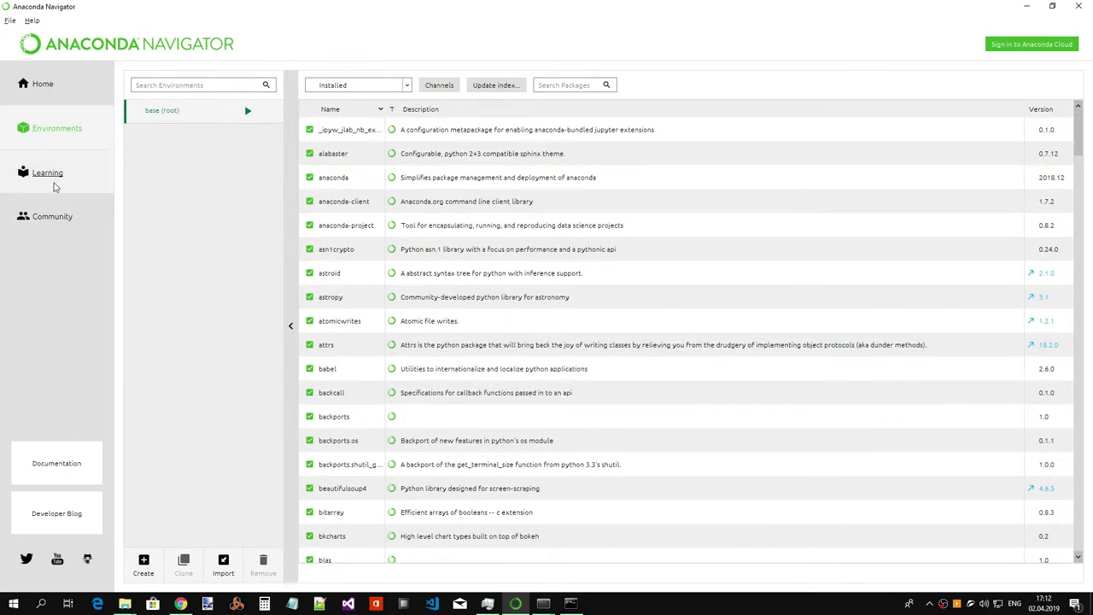
{"action": "left_click", "coordinate": [25, 181]}
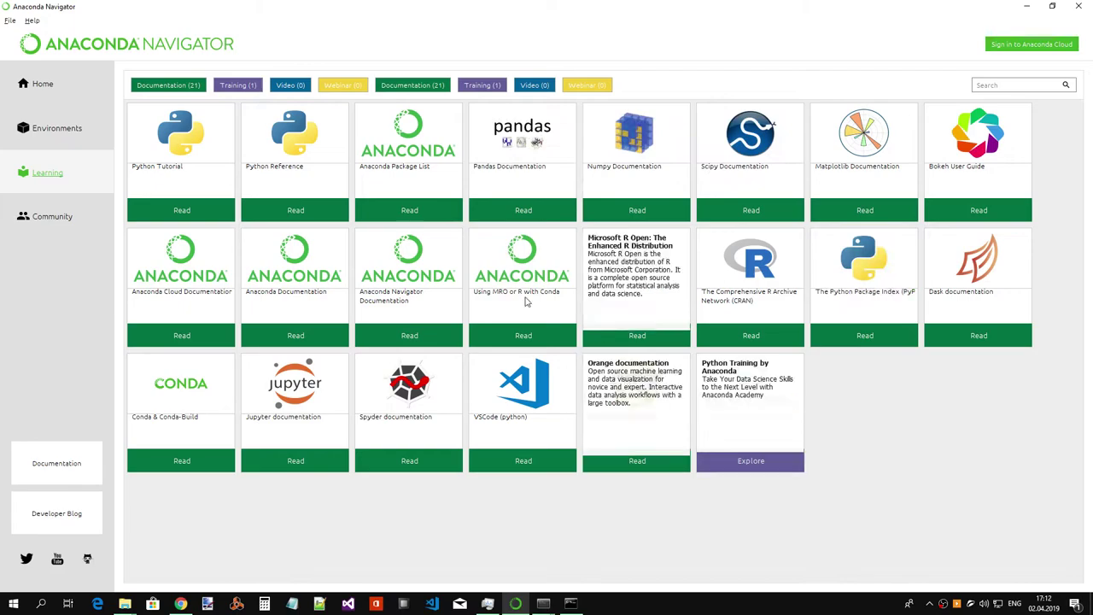
{"action": "left_click", "coordinate": [73, 227]}
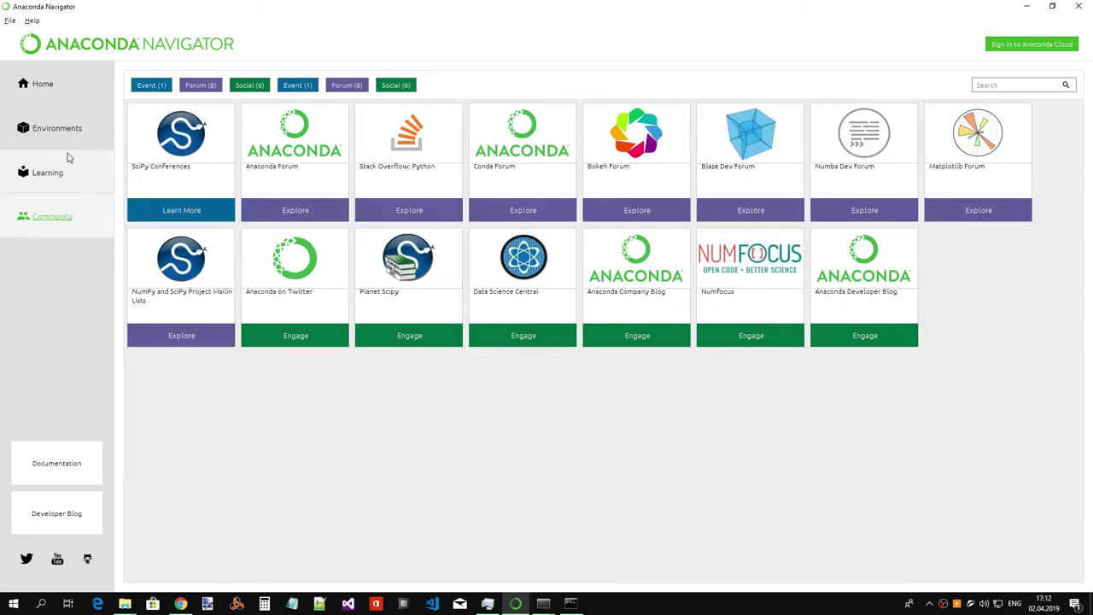
{"action": "left_click", "coordinate": [34, 86]}
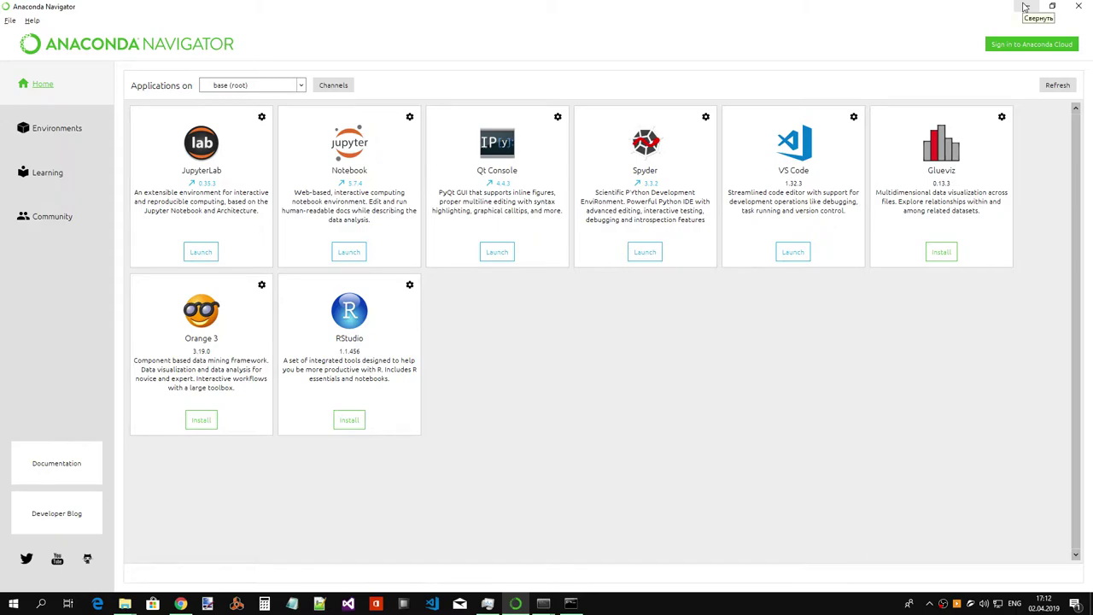
{"action": "left_click", "coordinate": [1025, 7]}
- Compare PyTorch's build-from-source prerequisites with the setup list in the tacotron2 README and the PyTorch repository's installation notes
{"action": "scroll", "coordinate": [790, 369], "scroll_direction": "down", "scroll_amount": 4}
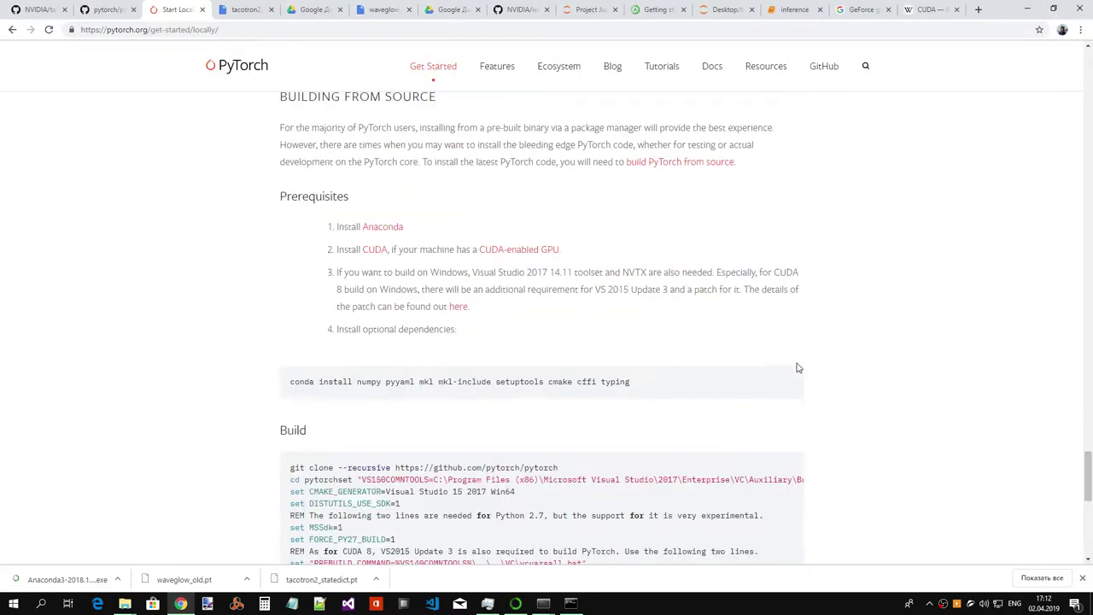
{"action": "scroll", "coordinate": [841, 359], "scroll_direction": "up", "scroll_amount": 2}
{"action": "scroll", "coordinate": [841, 359], "scroll_direction": "down", "scroll_amount": 2}
{"action": "left_click", "coordinate": [109, 12]}
{"action": "left_click", "coordinate": [39, 11]}
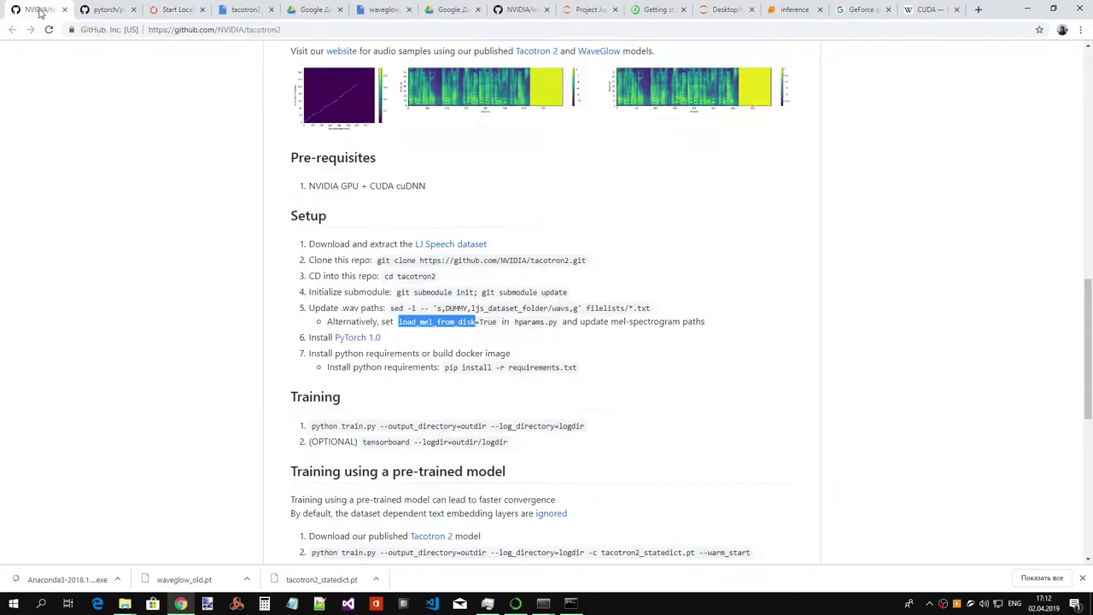
{"action": "left_click", "coordinate": [481, 346]}
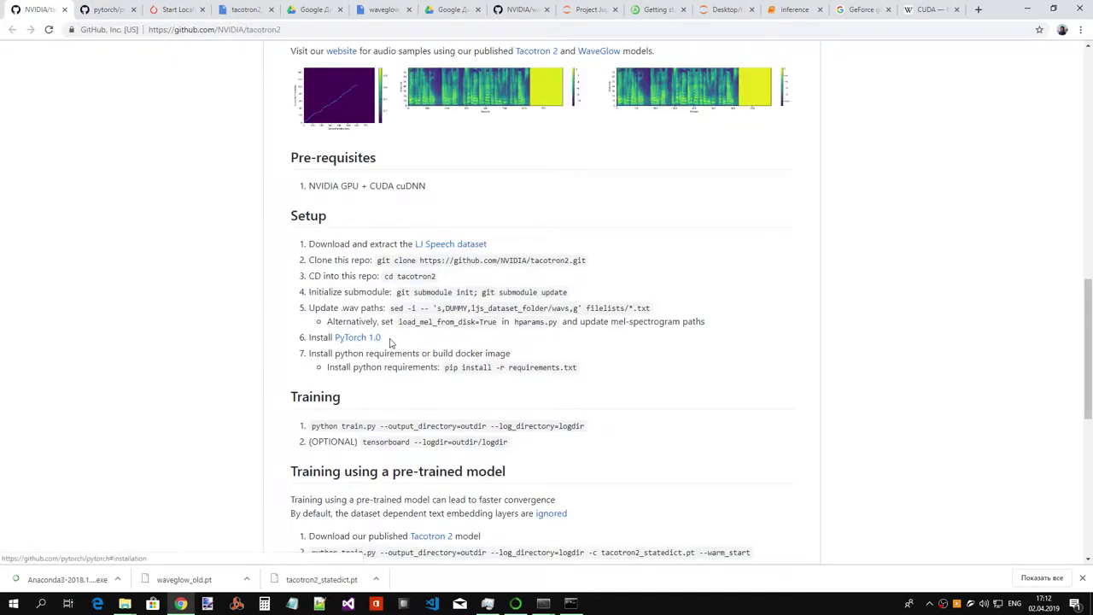
{"action": "left_click", "coordinate": [115, 11]}
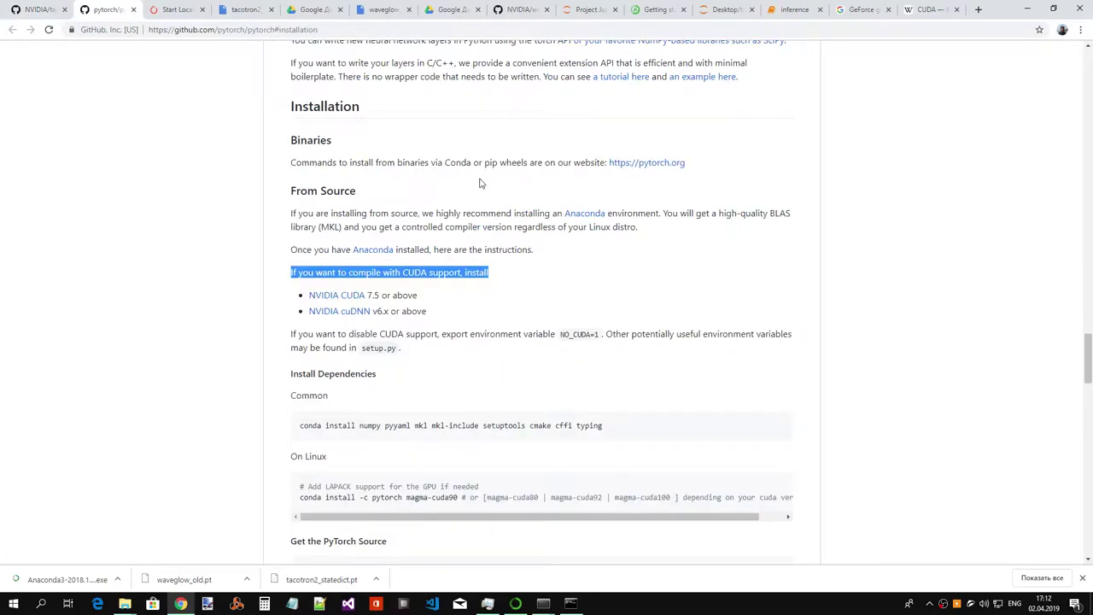
{"action": "left_click", "coordinate": [173, 11]}
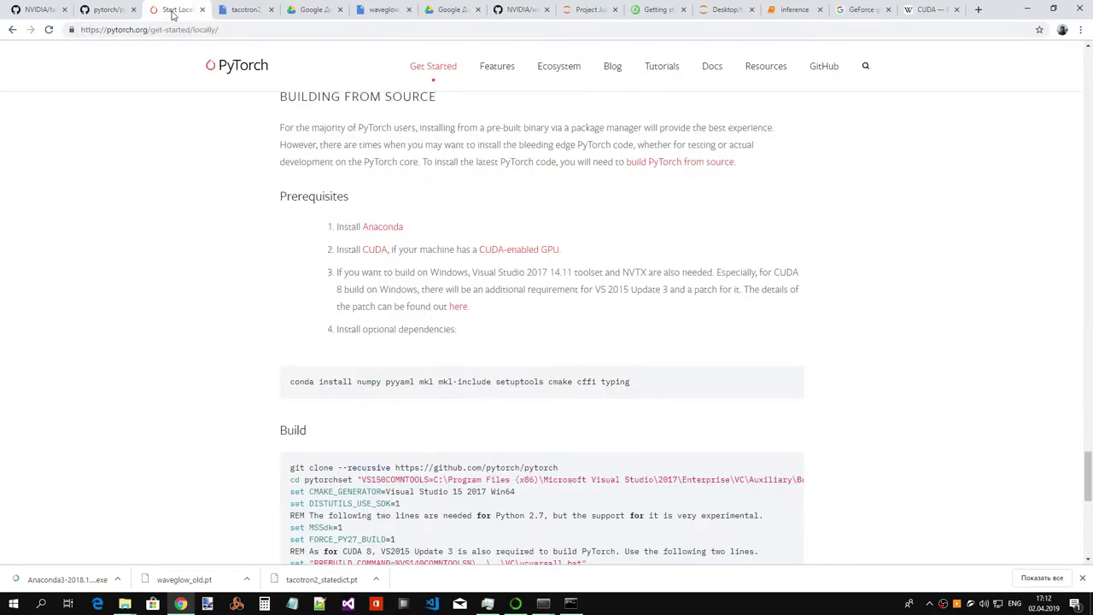
- Review the PyTorch Start Locally page from the verification code back through the pip and Anaconda install commands to its beginning
{"action": "scroll", "coordinate": [576, 242], "scroll_direction": "up", "scroll_amount": 5}
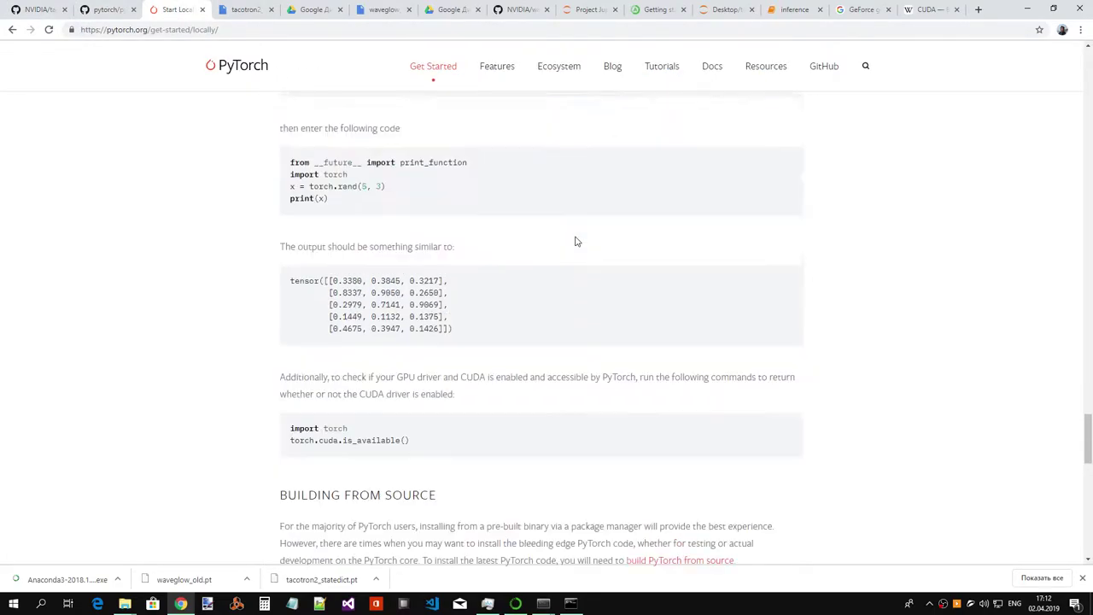
{"action": "scroll", "coordinate": [576, 242], "scroll_direction": "up", "scroll_amount": 8}
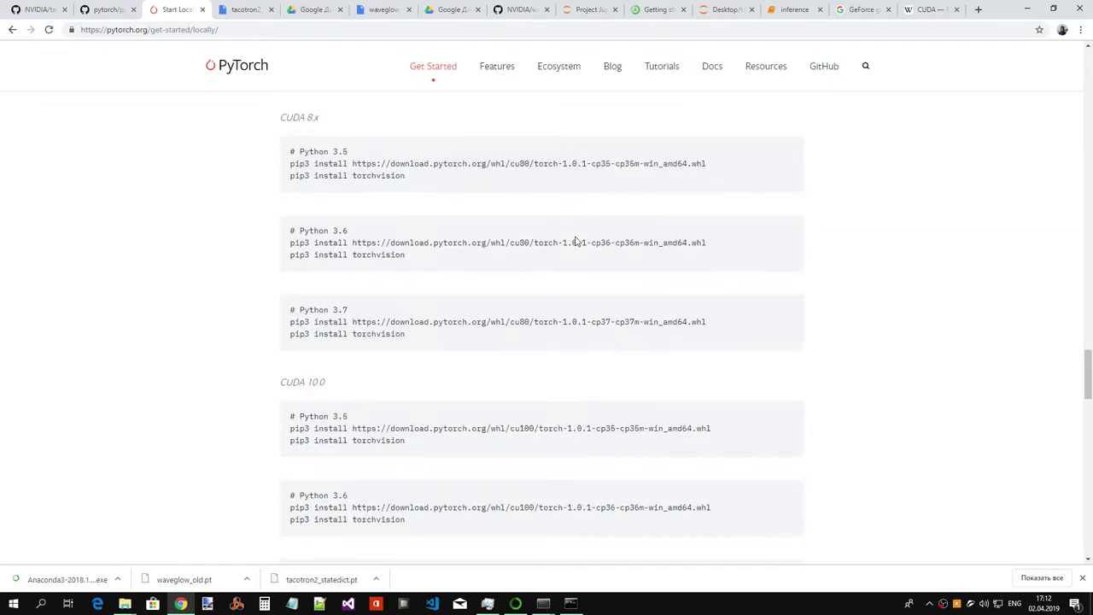
{"action": "scroll", "coordinate": [575, 242], "scroll_direction": "up", "scroll_amount": 1}
{"action": "scroll", "coordinate": [576, 242], "scroll_direction": "down", "scroll_amount": 2}
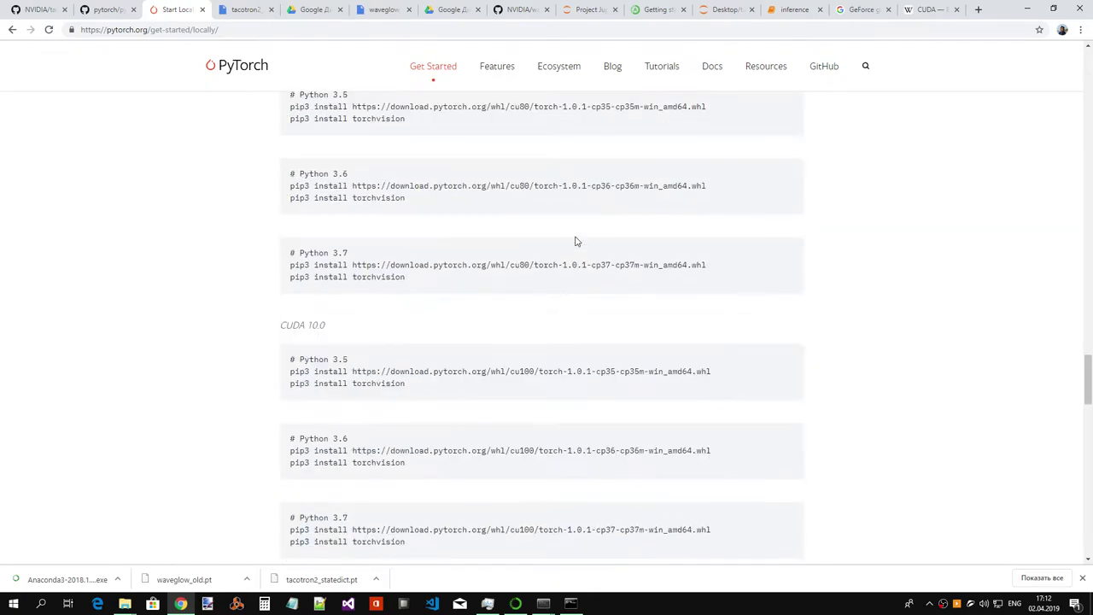
{"action": "scroll", "coordinate": [576, 242], "scroll_direction": "up", "scroll_amount": 7}
{"action": "scroll", "coordinate": [576, 242], "scroll_direction": "up", "scroll_amount": 15}
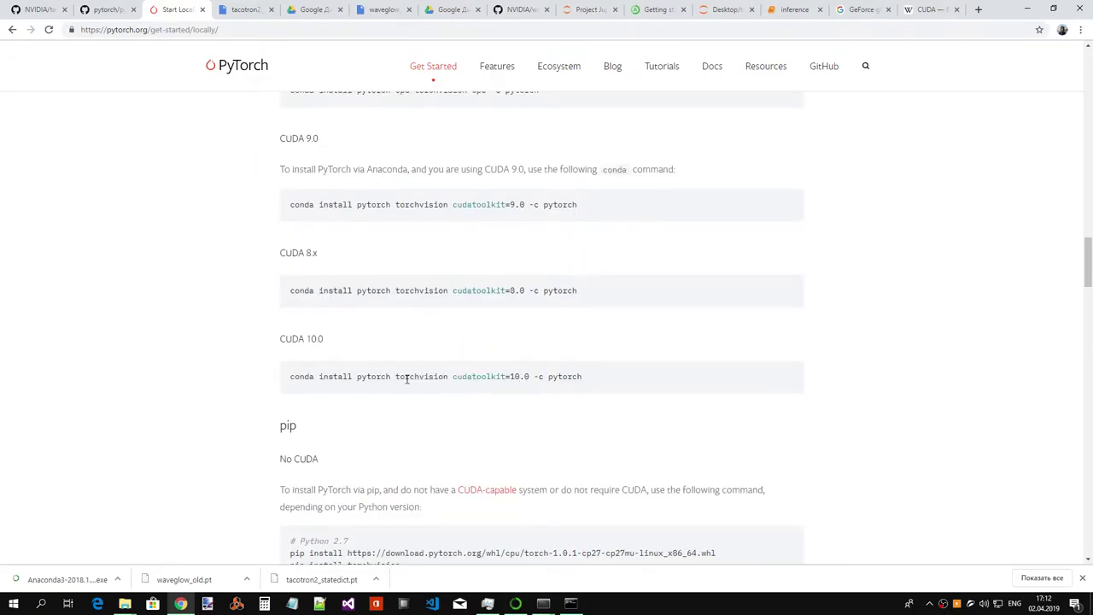
{"action": "double_click", "coordinate": [376, 376]}
{"action": "scroll", "coordinate": [433, 335], "scroll_direction": "up", "scroll_amount": 4}
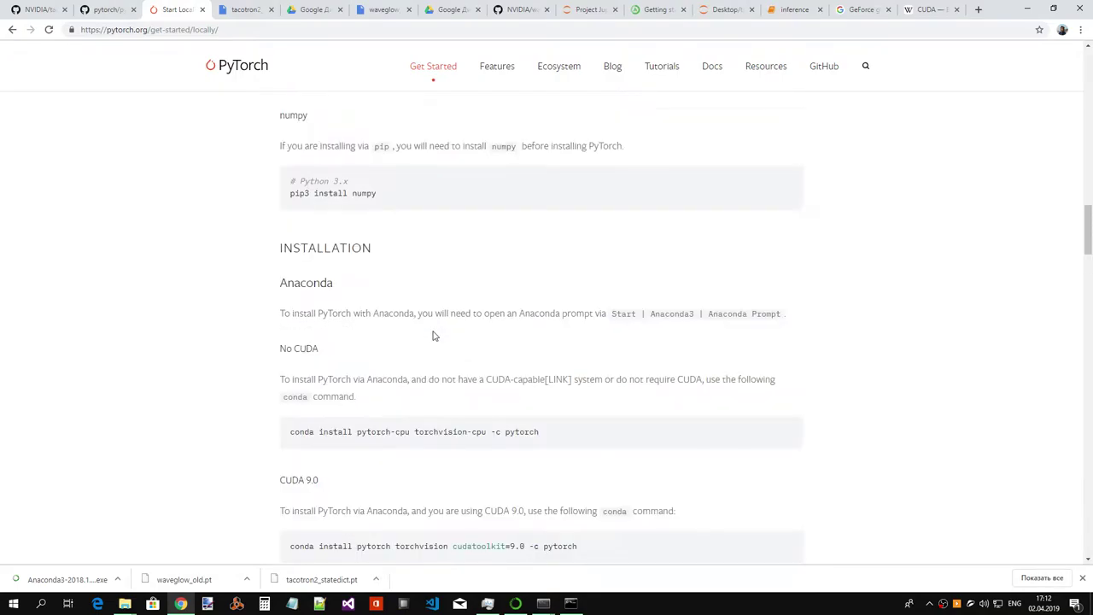
{"action": "scroll", "coordinate": [433, 336], "scroll_direction": "up", "scroll_amount": 1}
{"action": "left_click_drag", "start_coordinate": [1088, 232], "coordinate": [1088, 77]}
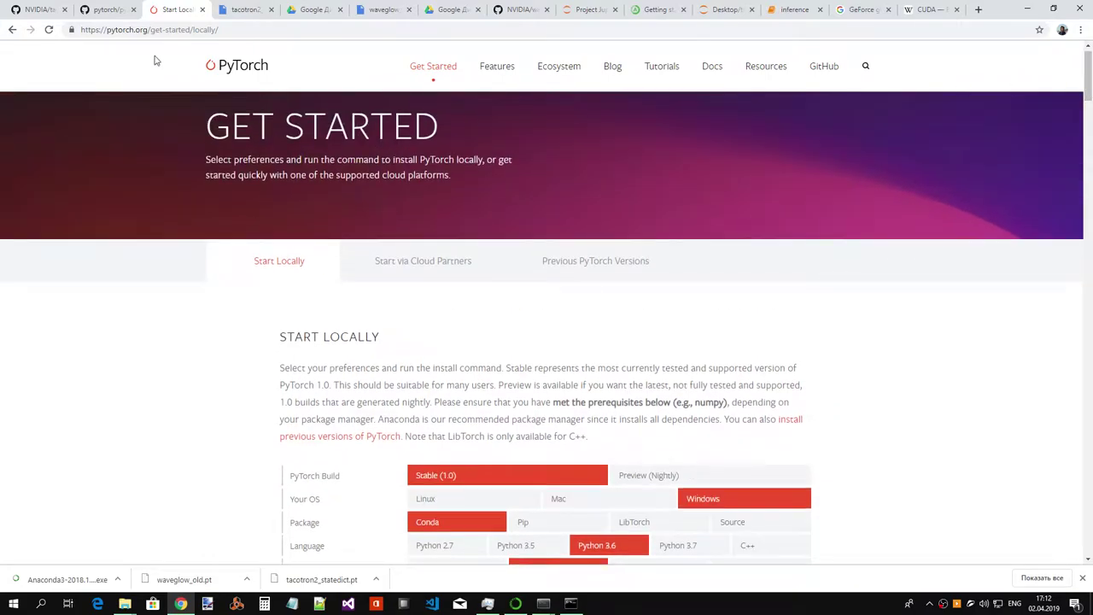
- In the tacotron2 README, highlight setup item 7 about installing Python requirements and the requirements.txt file name in its pip command
{"action": "left_click", "coordinate": [110, 10]}
{"action": "left_click", "coordinate": [31, 8]}
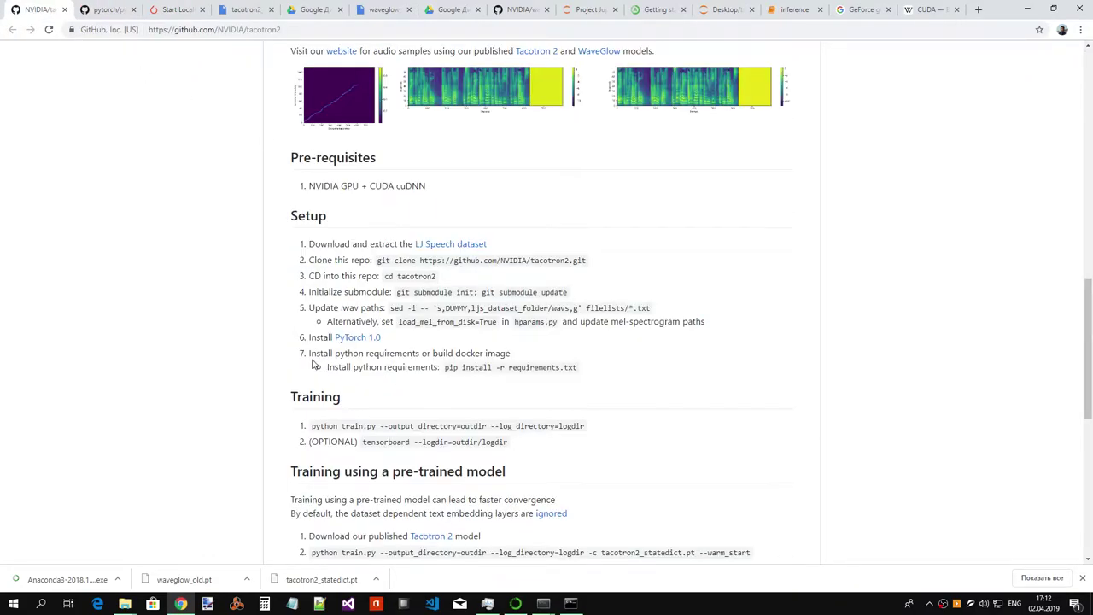
{"action": "left_click_drag", "start_coordinate": [310, 354], "coordinate": [511, 353]}
{"action": "left_click", "coordinate": [516, 357]}
{"action": "left_click_drag", "start_coordinate": [433, 354], "coordinate": [489, 354]}
{"action": "left_click", "coordinate": [511, 352]}
{"action": "double_click", "coordinate": [546, 368]}
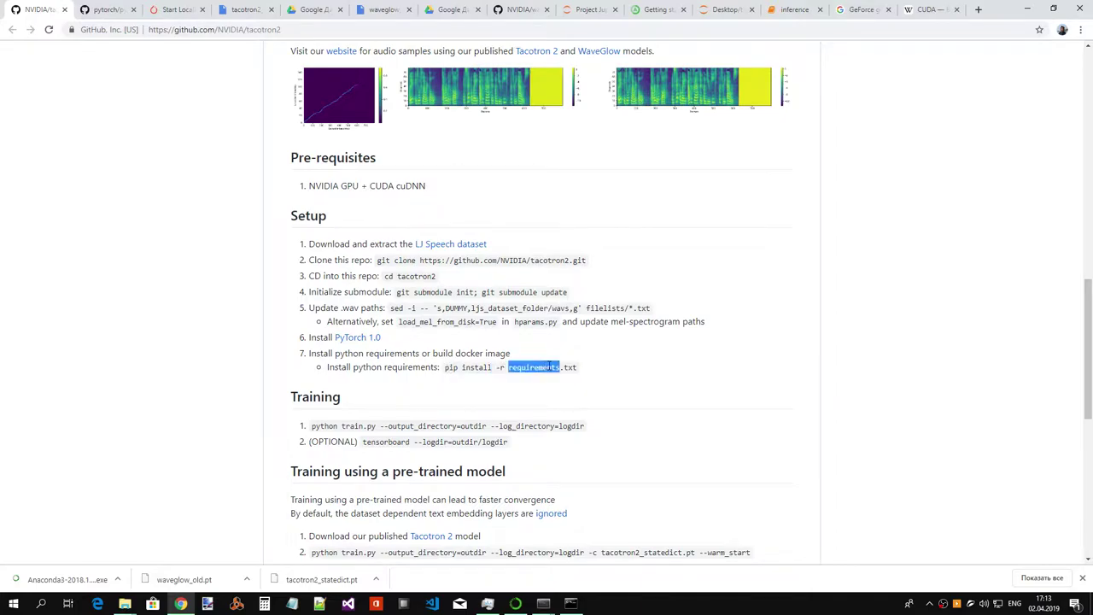
{"action": "left_click", "coordinate": [579, 366]}
{"action": "double_click", "coordinate": [545, 367]}
- Open requirements.txt from the tacotron2 folder and highlight the matplotlib==2.1.0 line
{"action": "left_click", "coordinate": [124, 604]}
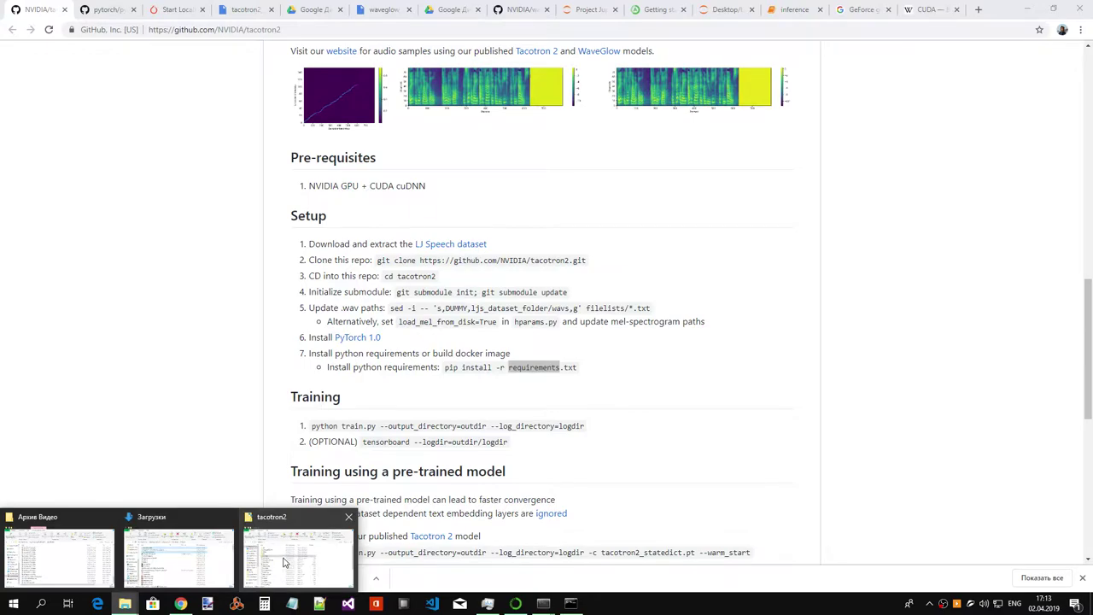
{"action": "left_click", "coordinate": [286, 562]}
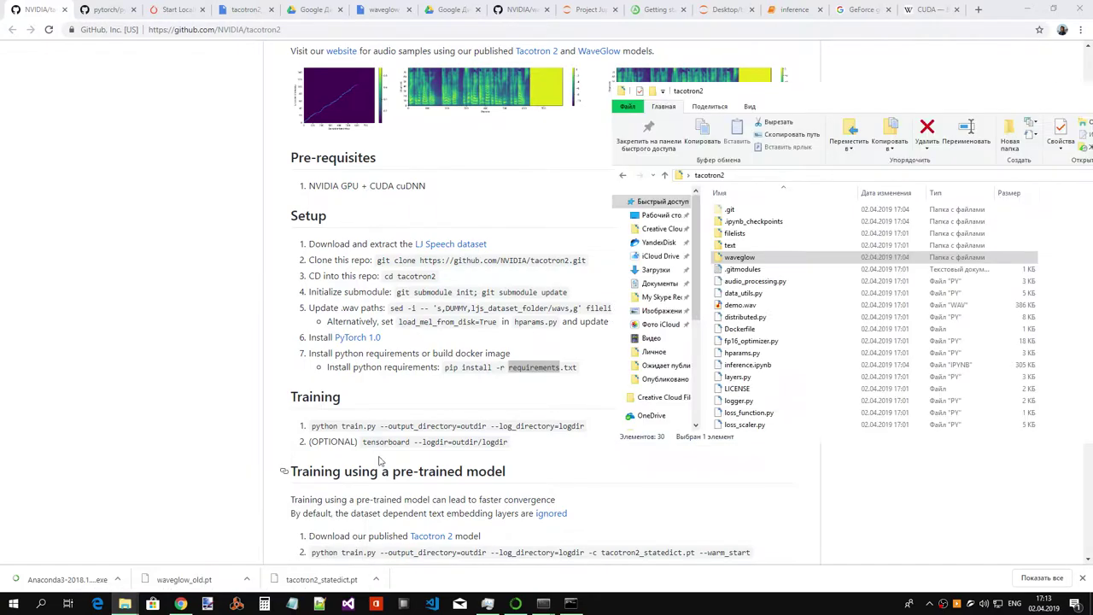
{"action": "scroll", "coordinate": [810, 286], "scroll_direction": "down", "scroll_amount": 4}
{"action": "double_click", "coordinate": [771, 352]}
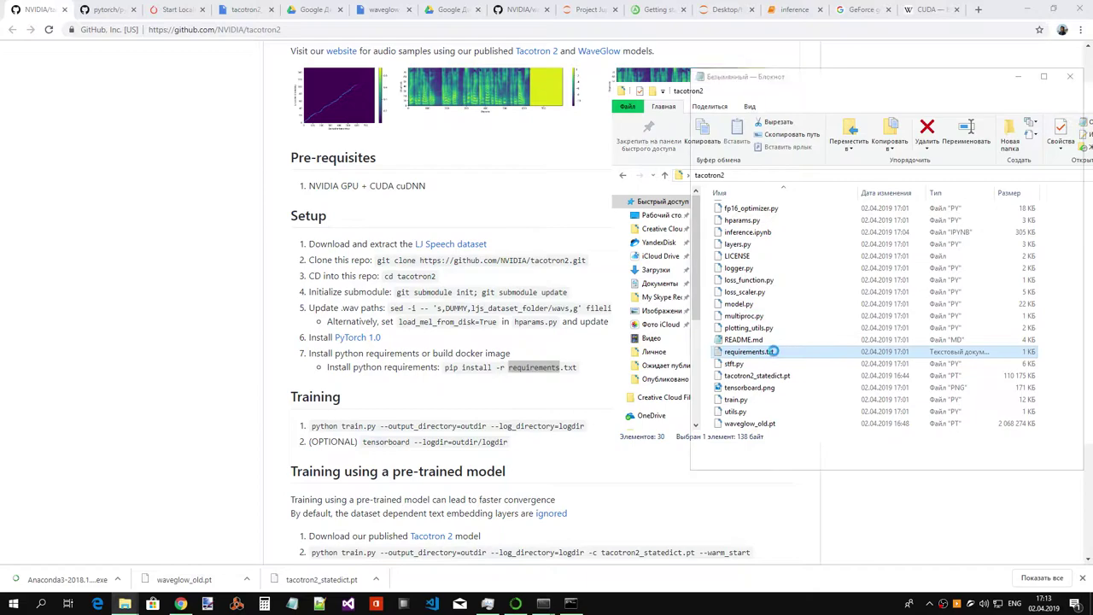
{"action": "double_click", "coordinate": [748, 106]}
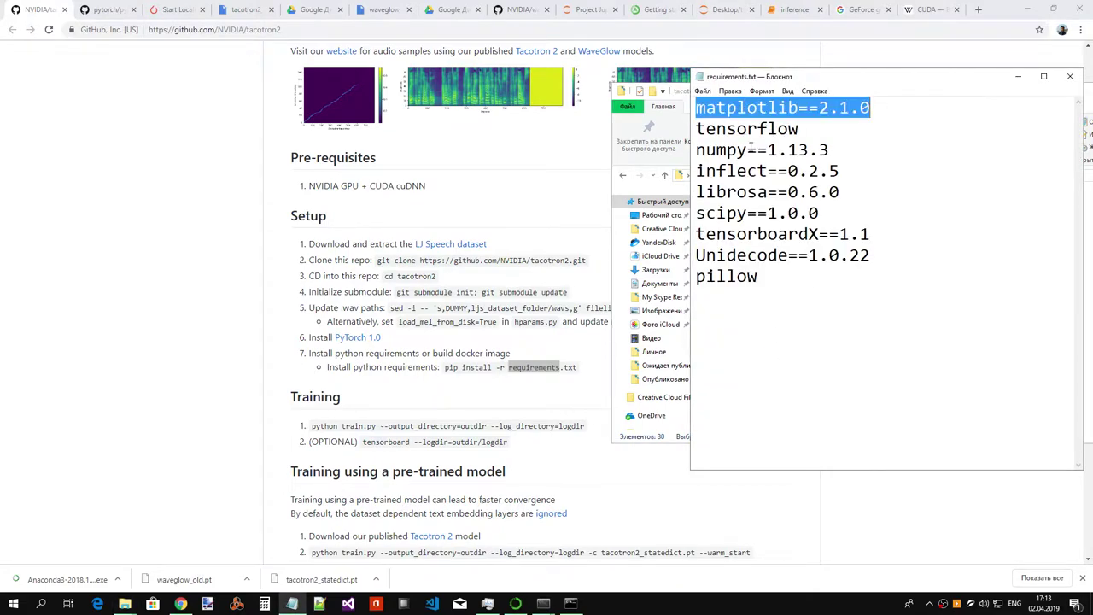
- Go through the package list in requirements.txt line by line, highlighting the entries from tensorflow and numpy==1.13.3 down to pillow
{"action": "left_click", "coordinate": [748, 107]}
{"action": "double_click", "coordinate": [761, 129]}
{"action": "left_click", "coordinate": [758, 149]}
{"action": "double_click", "coordinate": [758, 150]}
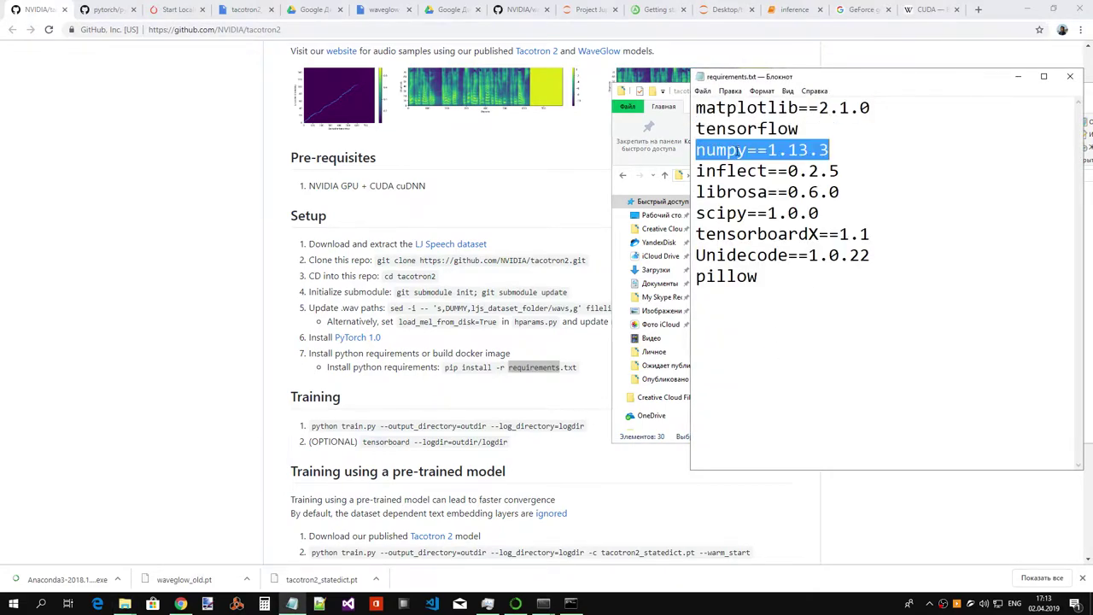
{"action": "left_click", "coordinate": [737, 171]}
{"action": "double_click", "coordinate": [737, 171]}
{"action": "left_click", "coordinate": [727, 192]}
{"action": "double_click", "coordinate": [727, 192]}
{"action": "left_click", "coordinate": [728, 213]}
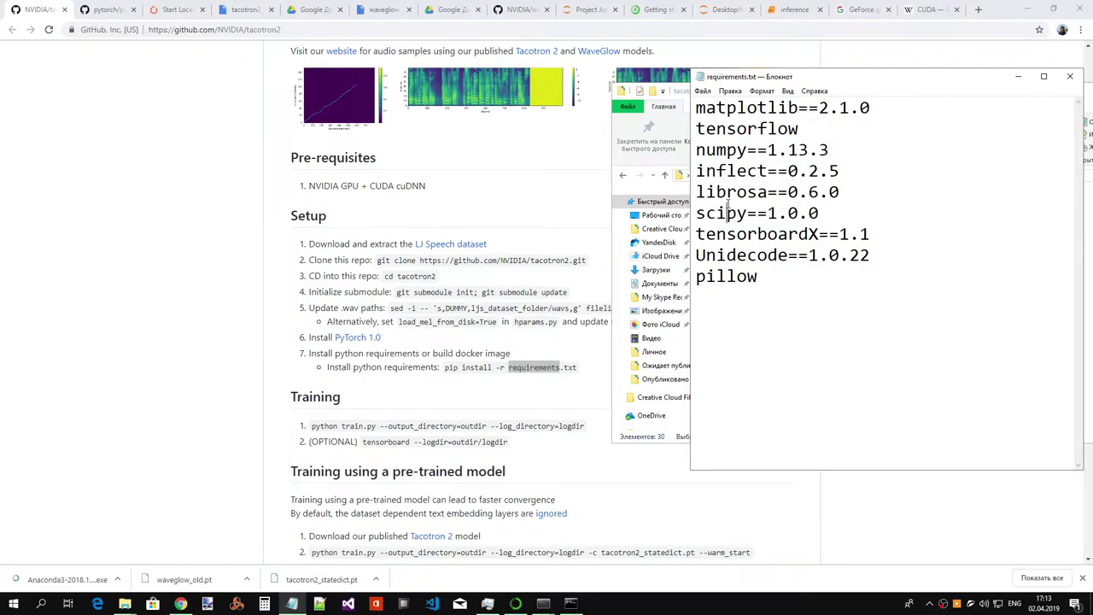
{"action": "double_click", "coordinate": [727, 214]}
{"action": "double_click", "coordinate": [729, 234]}
{"action": "double_click", "coordinate": [731, 253]}
{"action": "double_click", "coordinate": [728, 275]}
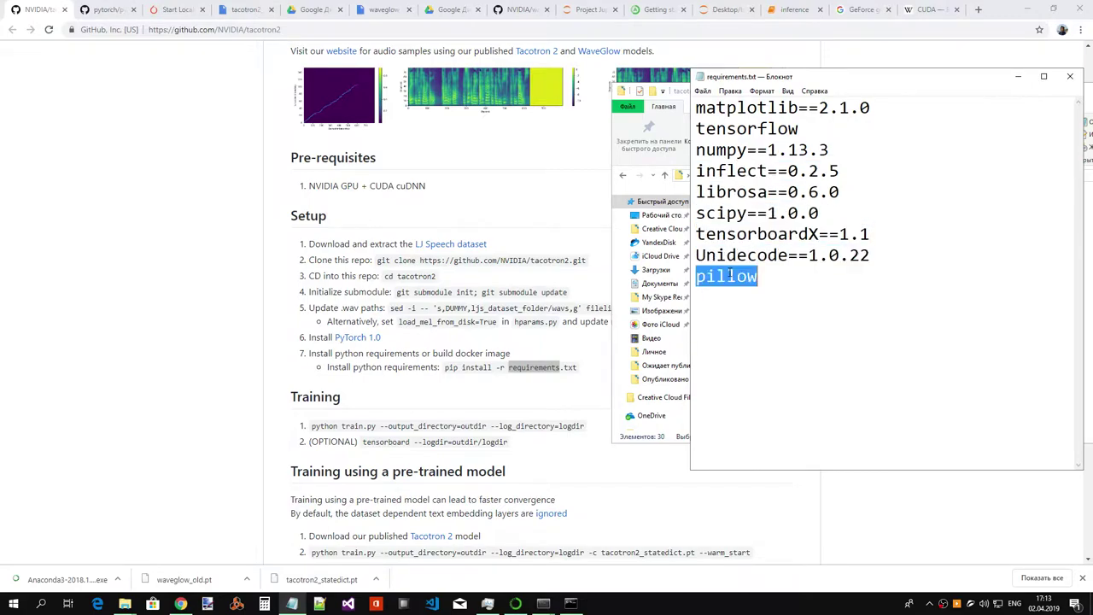
{"action": "left_click", "coordinate": [897, 229]}
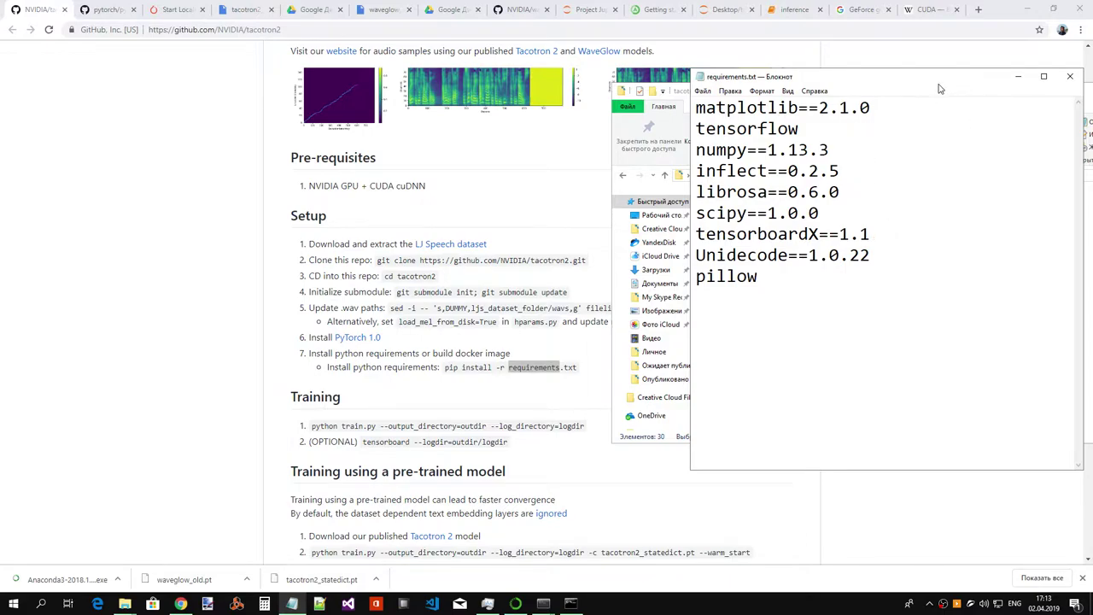
{"action": "left_click_drag", "start_coordinate": [941, 80], "coordinate": [938, 83]}
- Copy the README's pip install -r requirements.txt command and adapt it into a Google search for "pip install -r alternative with anaconda"
{"action": "left_click", "coordinate": [576, 357]}
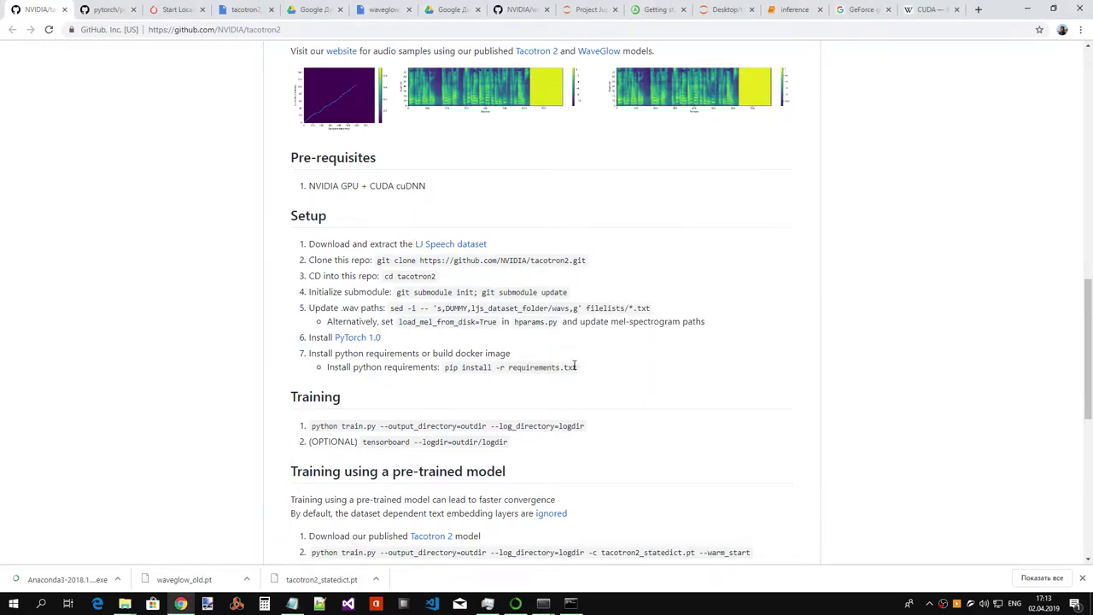
{"action": "left_click_drag", "start_coordinate": [576, 366], "coordinate": [441, 367]}
{"action": "key", "text": "ctrl+c"}
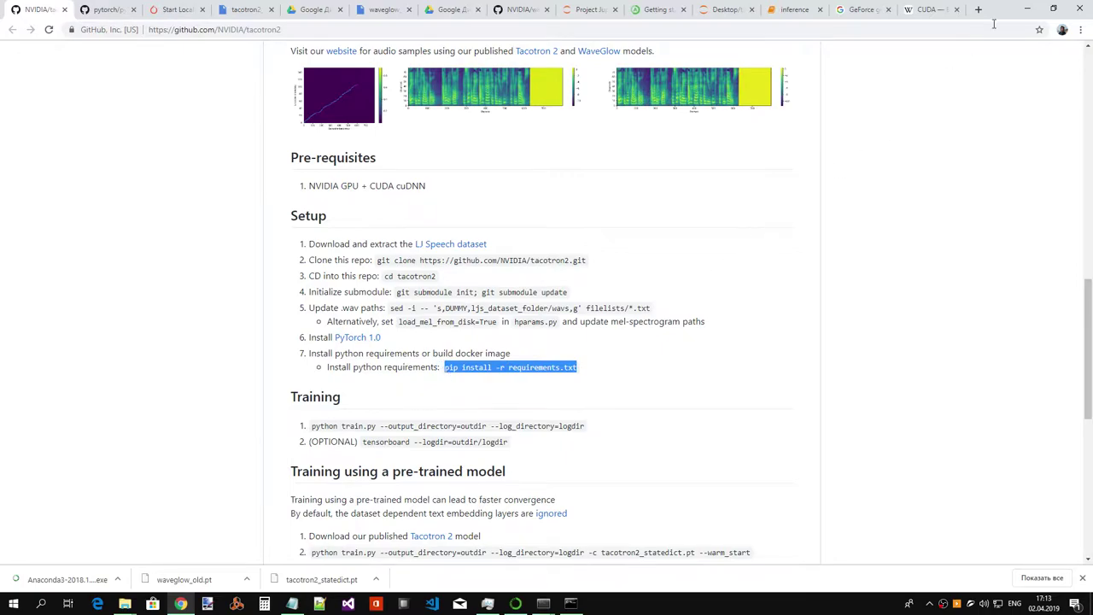
{"action": "left_click", "coordinate": [978, 9]}
{"action": "key", "text": "ctrl+v"}
{"action": "left_click_drag", "start_coordinate": [132, 29], "coordinate": [326, 28]}
{"action": "key", "text": "BackSpace"}
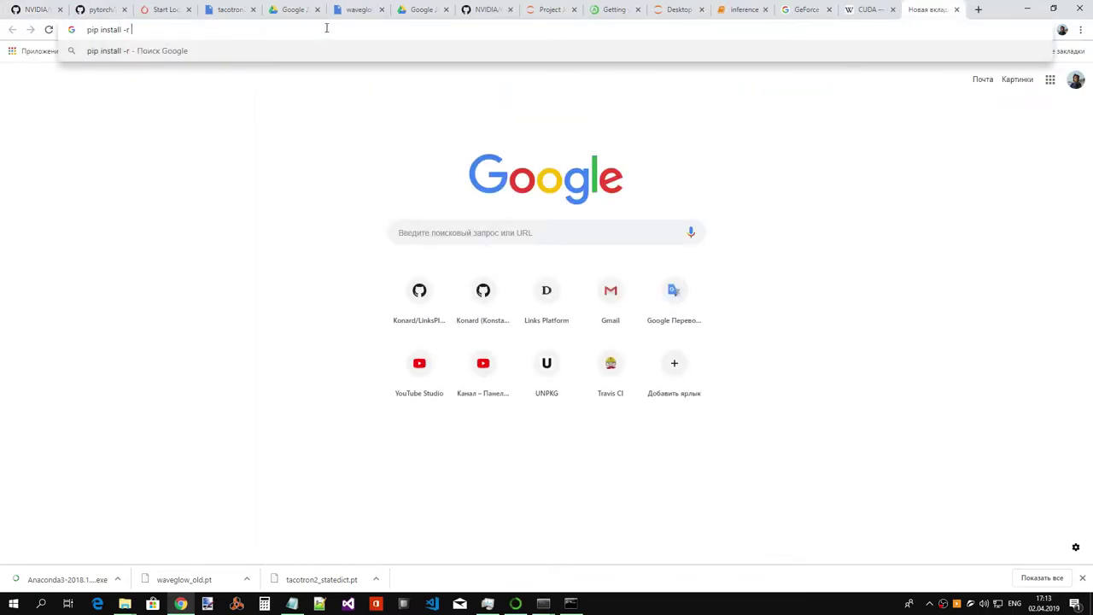
{"action": "type", "text": "alt"}
{"action": "type", "text": "ernative "}
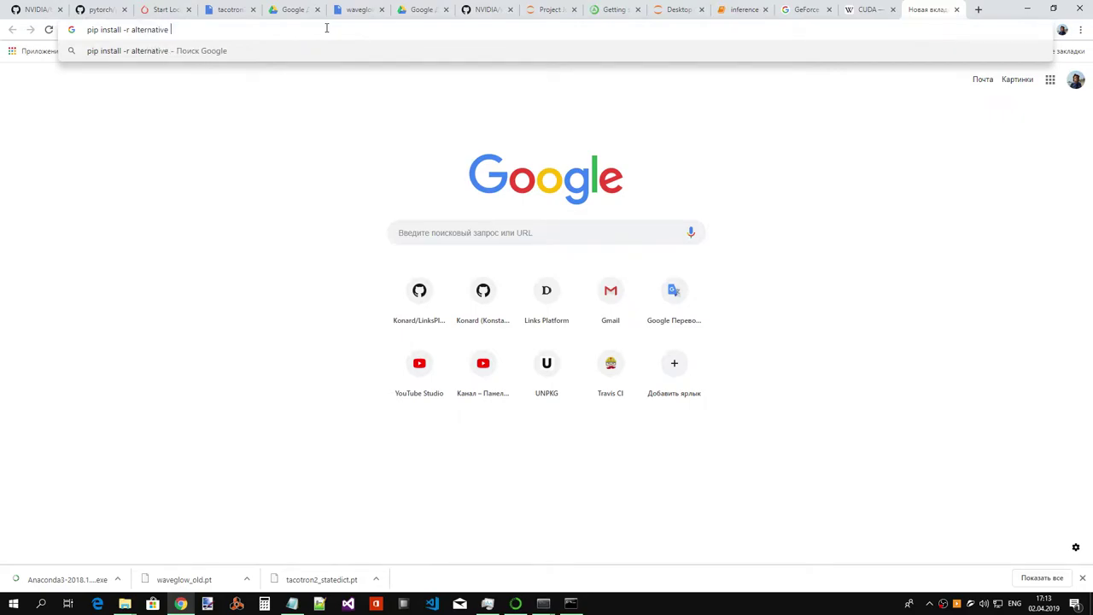
{"action": "type", "text": "tith anacond"}
{"action": "type", "text": "a"}
{"action": "key", "text": "Return"}
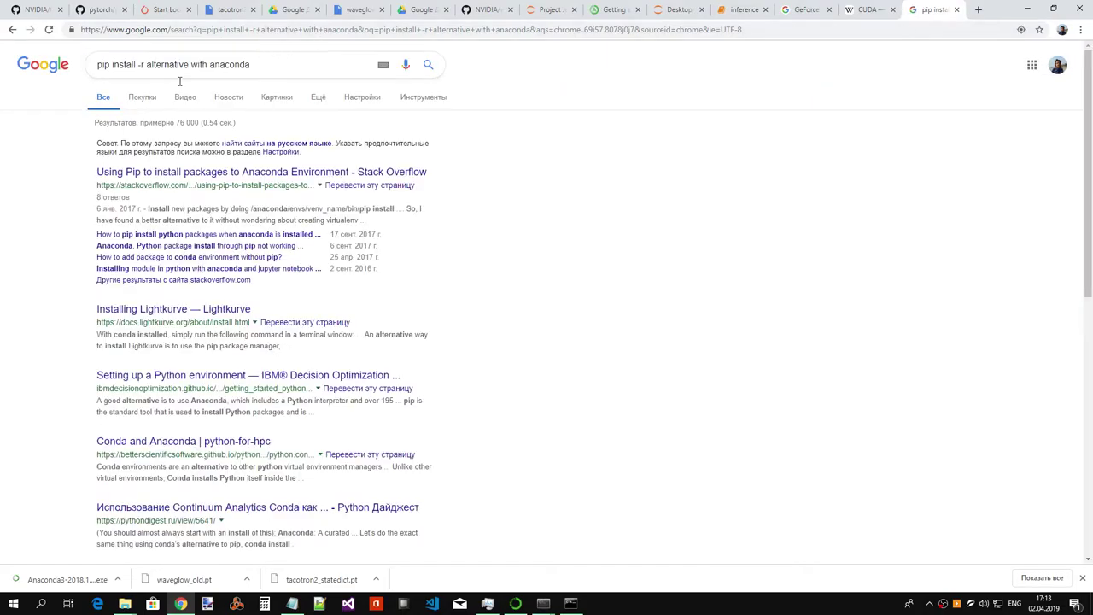
- Open the Stack Overflow result on using pip in an Anaconda environment in a new tab and highlight yourenvname in its first answer
{"action": "right_click", "coordinate": [307, 179]}
{"action": "left_click", "coordinate": [342, 181]}
{"action": "left_click", "coordinate": [931, 9]}
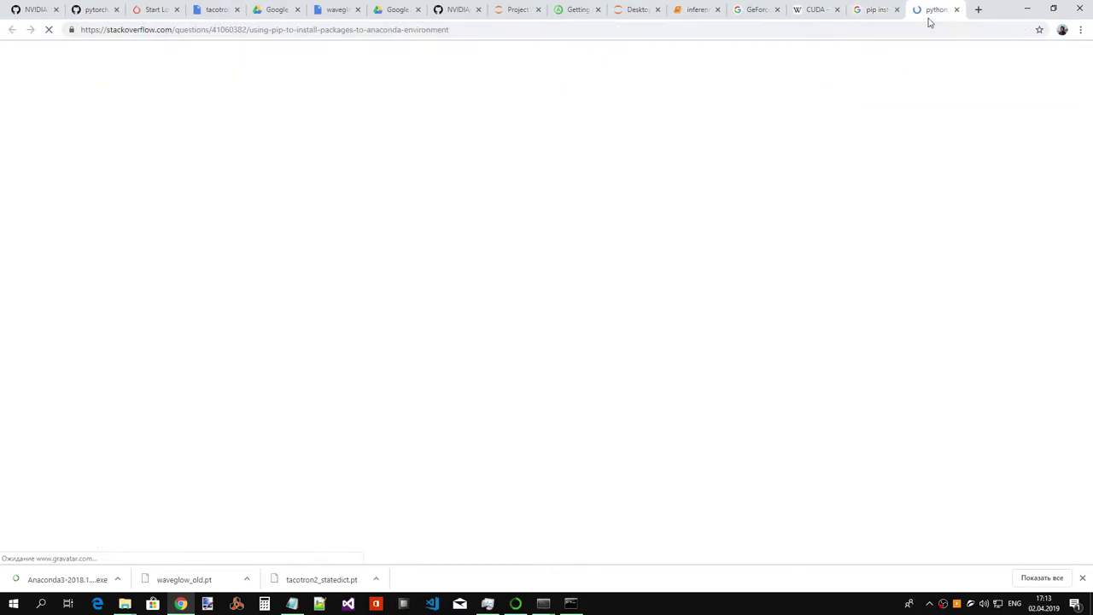
{"action": "scroll", "coordinate": [598, 207], "scroll_direction": "down", "scroll_amount": 7}
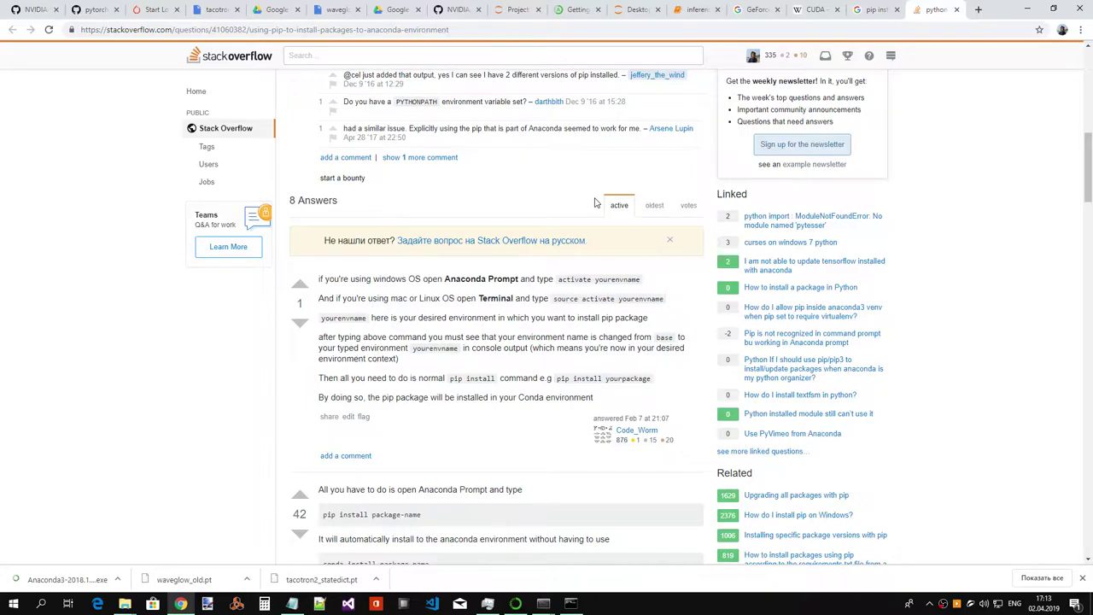
{"action": "double_click", "coordinate": [605, 280]}
{"action": "scroll", "coordinate": [649, 284], "scroll_direction": "down", "scroll_amount": 2}
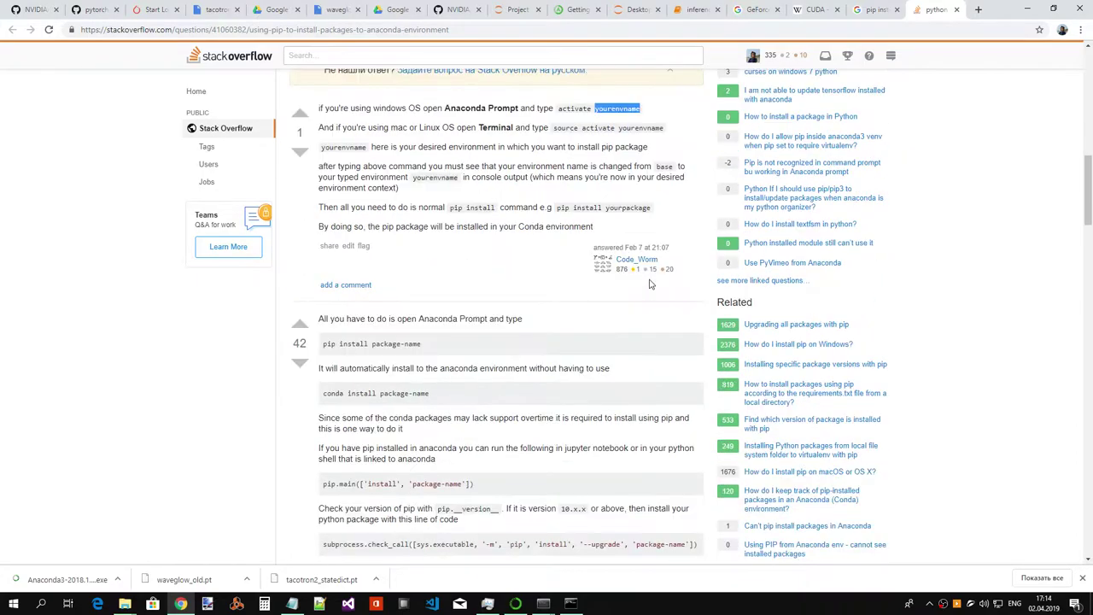
- Read the answer about running pip install package-name in Anaconda Prompt, highlighting its opening sentence and its note on automatic installation
{"action": "scroll", "coordinate": [649, 284], "scroll_direction": "down", "scroll_amount": 1}
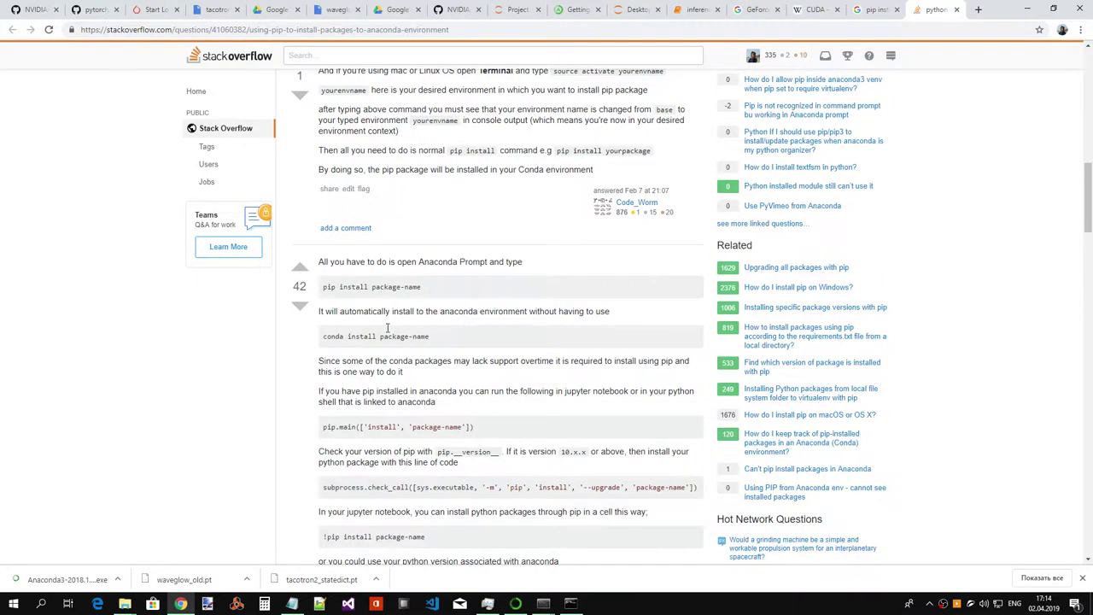
{"action": "left_click_drag", "start_coordinate": [320, 262], "coordinate": [538, 269]}
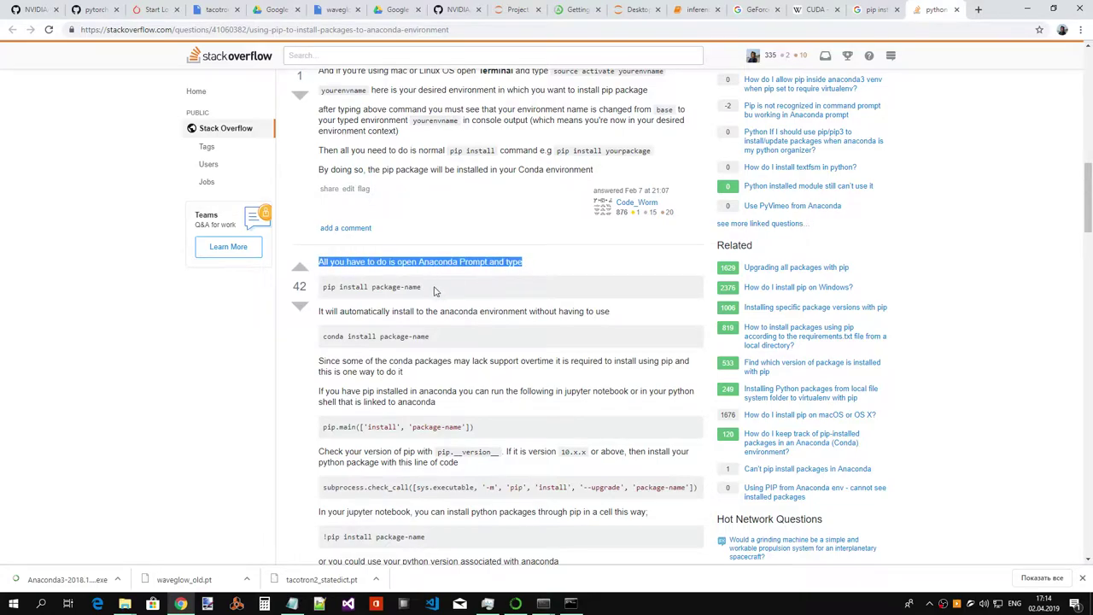
{"action": "mouse_move", "coordinate": [321, 311]}
{"action": "left_mouse_down"}
{"action": "mouse_move", "coordinate": [624, 316]}
{"action": "mouse_move", "coordinate": [326, 310]}
{"action": "left_mouse_up"}
{"action": "left_click", "coordinate": [623, 316]}
{"action": "left_click", "coordinate": [335, 311]}
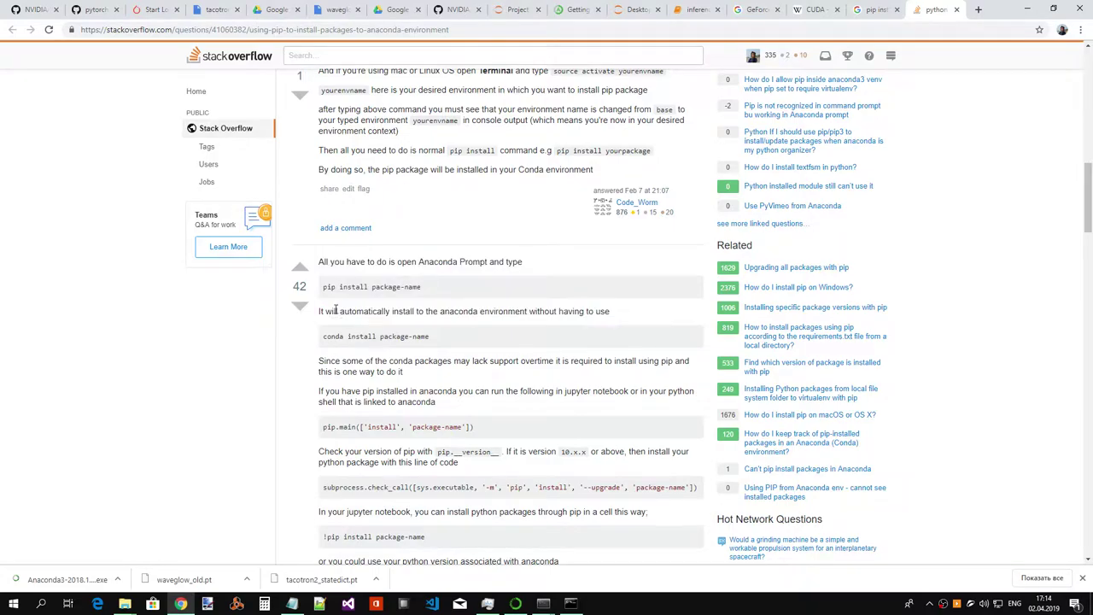
- Launch a new Anaconda Prompt and place its window beside the requirements.txt window
{"action": "key", "text": "alt+Tab"}
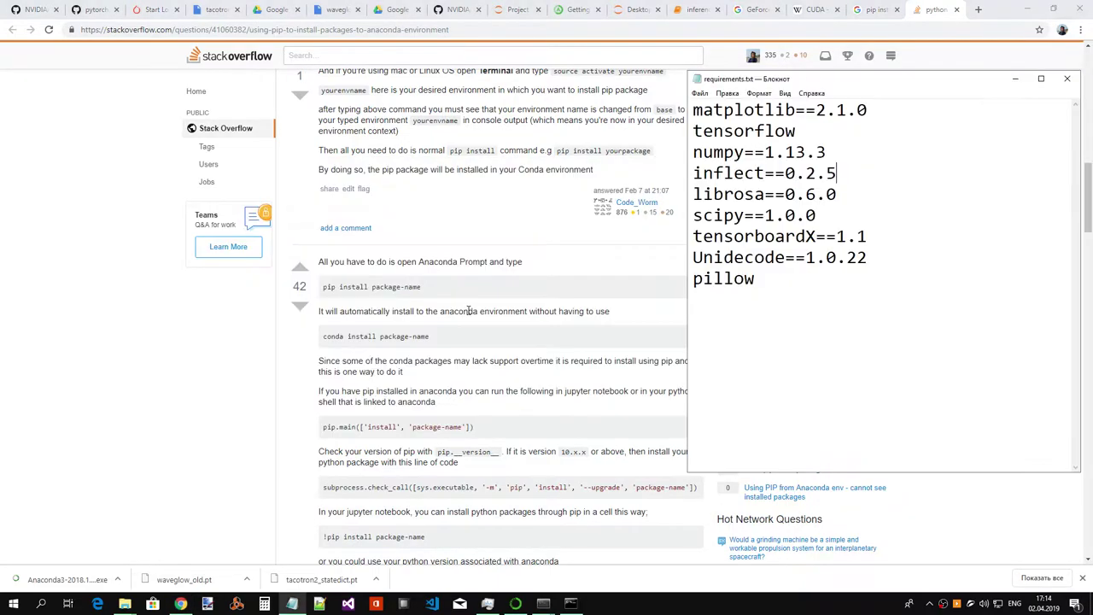
{"action": "left_click", "coordinate": [570, 605]}
{"action": "mouse_move", "coordinate": [542, 607]}
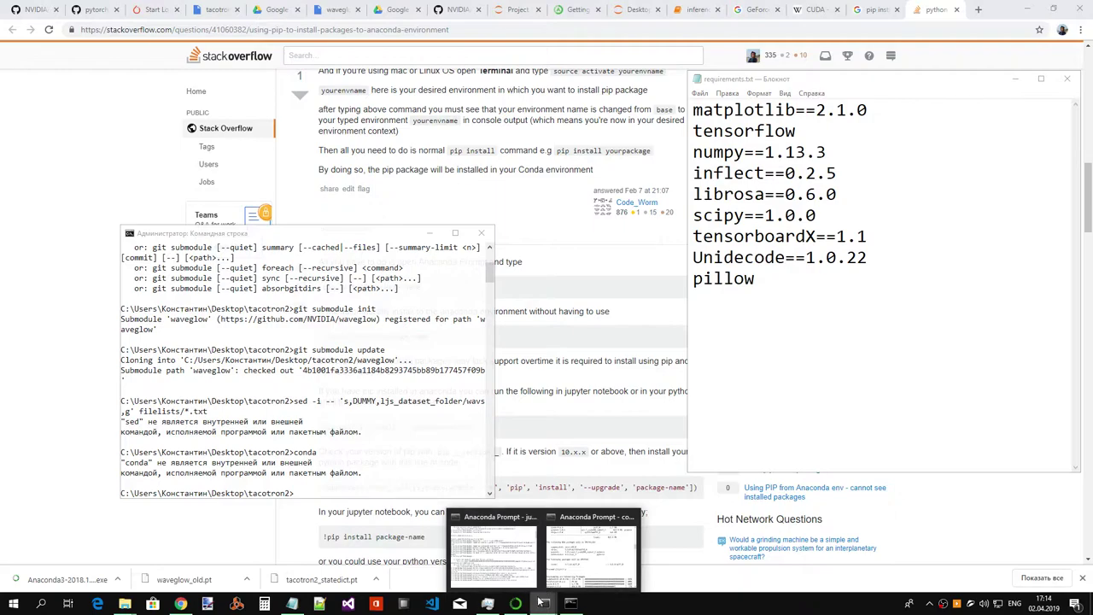
{"action": "left_click", "coordinate": [13, 604]}
{"action": "scroll", "coordinate": [144, 313], "scroll_direction": "down", "scroll_amount": 3}
{"action": "scroll", "coordinate": [143, 313], "scroll_direction": "up", "scroll_amount": 3}
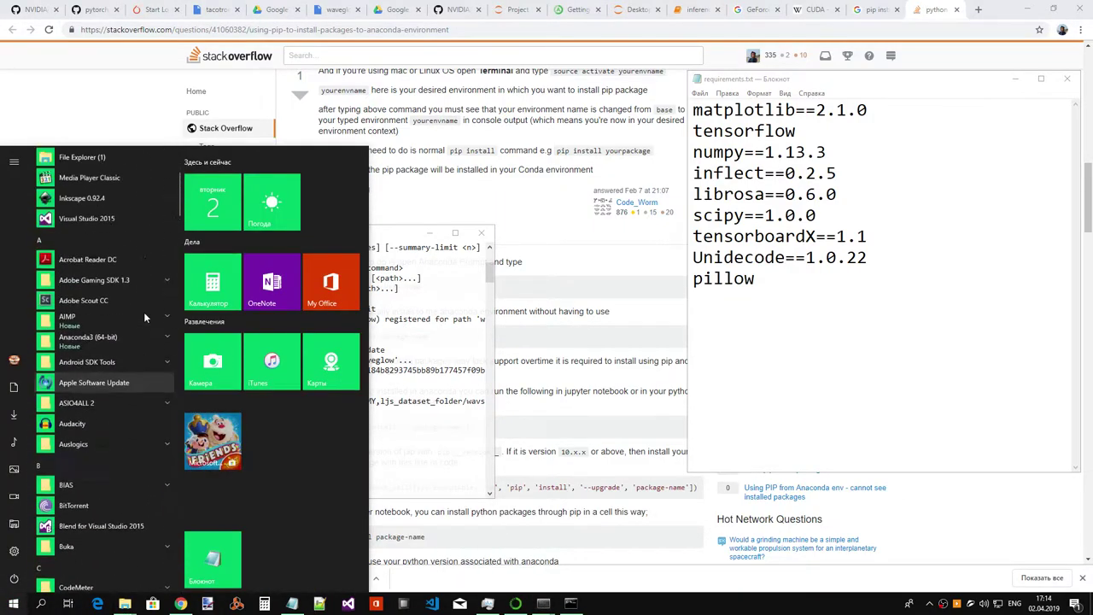
{"action": "left_click", "coordinate": [109, 507]}
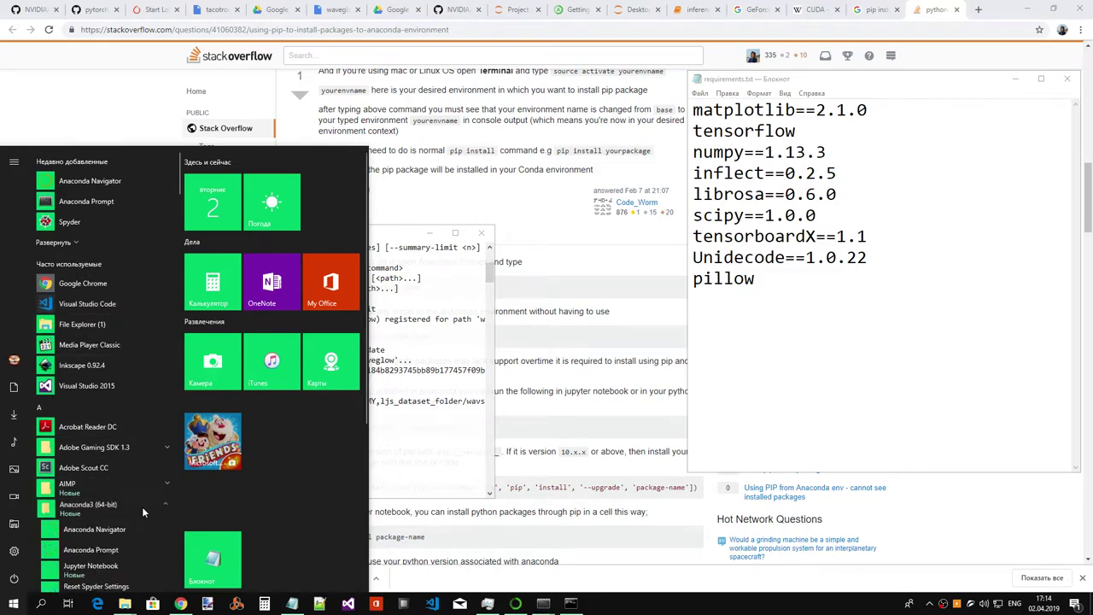
{"action": "left_click", "coordinate": [107, 417]}
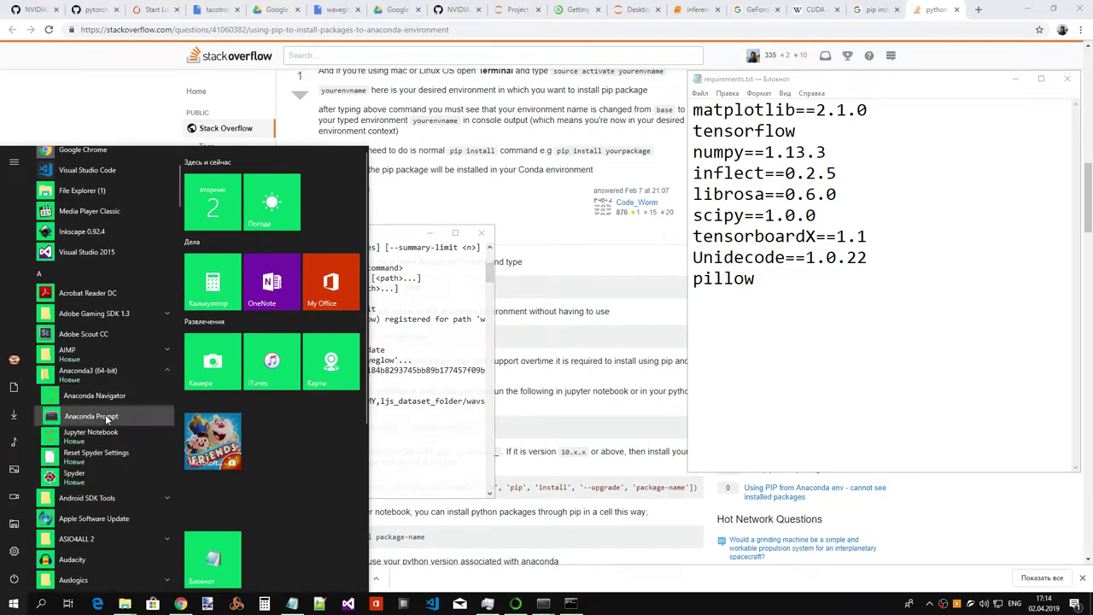
{"action": "left_click_drag", "start_coordinate": [154, 26], "coordinate": [435, 195]}
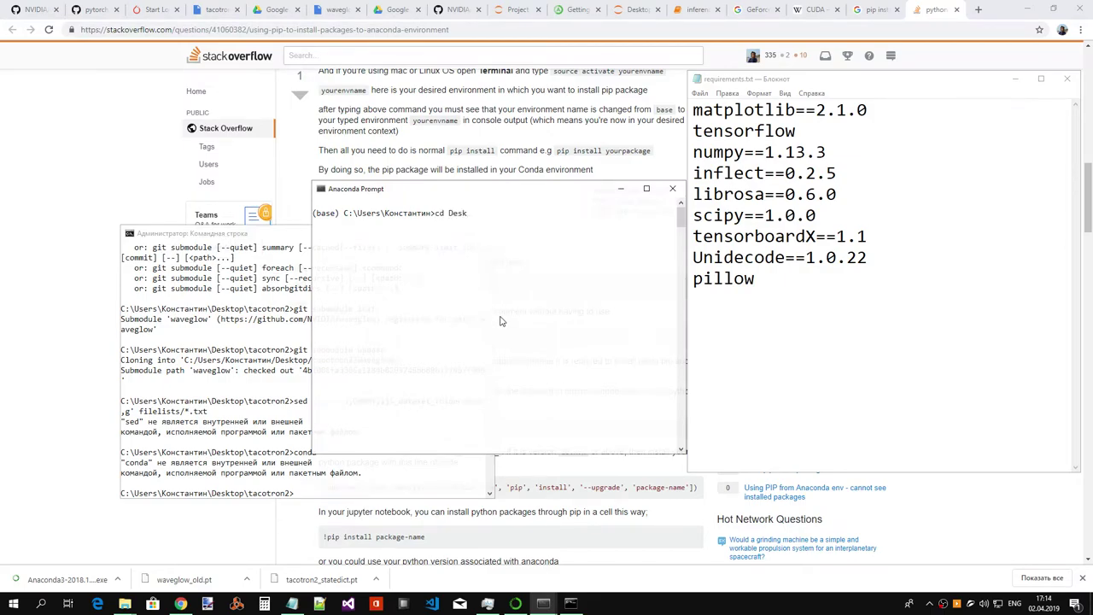
- In the new Anaconda Prompt, go through the Desktop folder into tacotron2, listing the Desktop contents on the way, and display pip's help
{"action": "key", "text": "Return"}
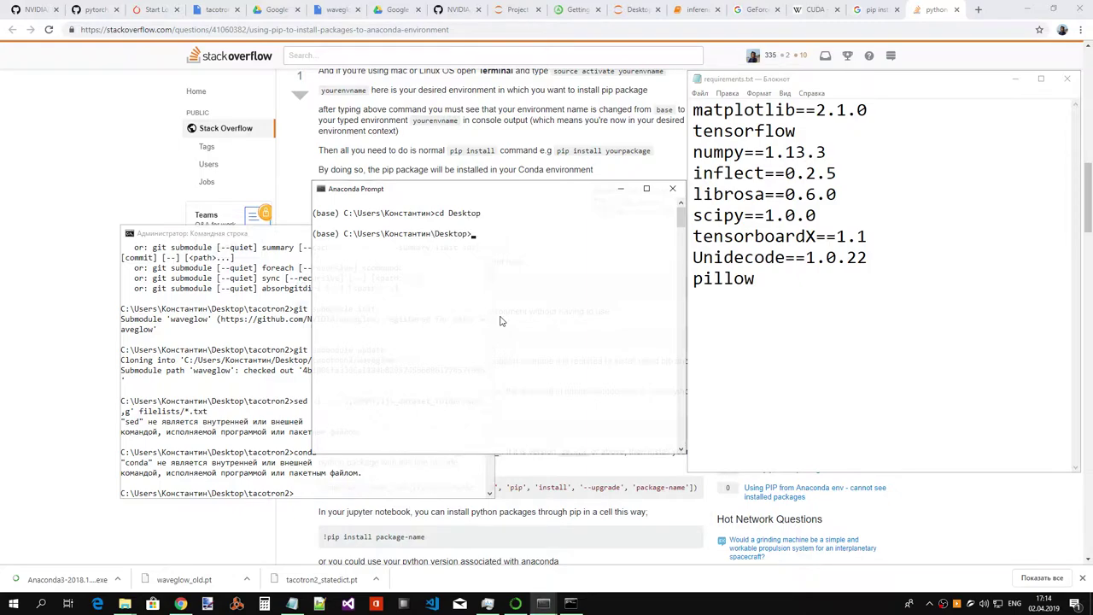
{"action": "type", "text": "dir"}
{"action": "key", "text": "Return"}
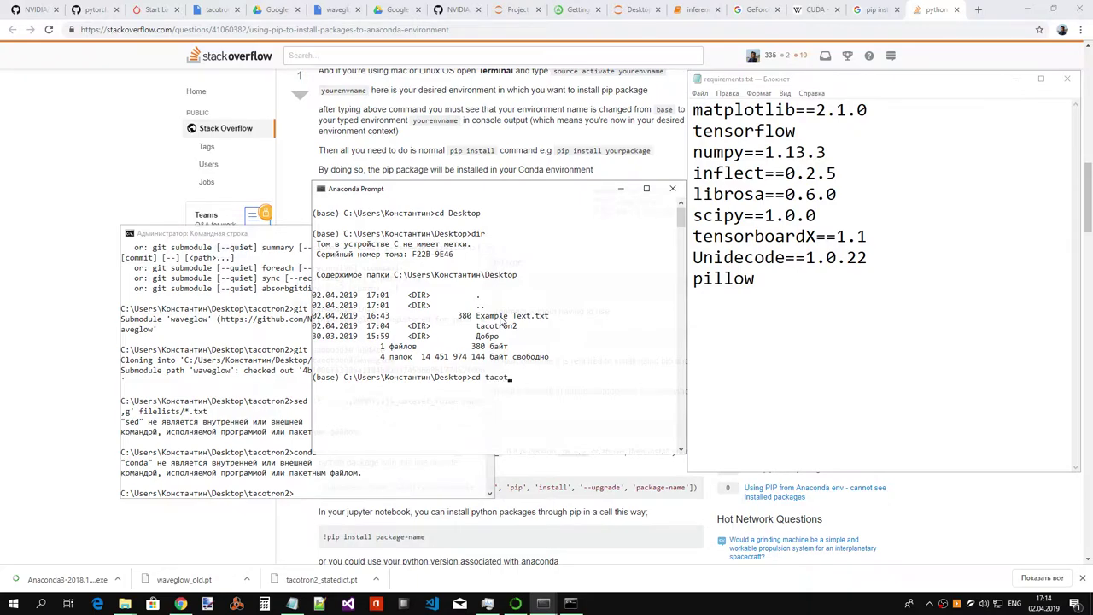
{"action": "type", "text": "cd tacotron2"}
{"action": "key", "text": "Return"}
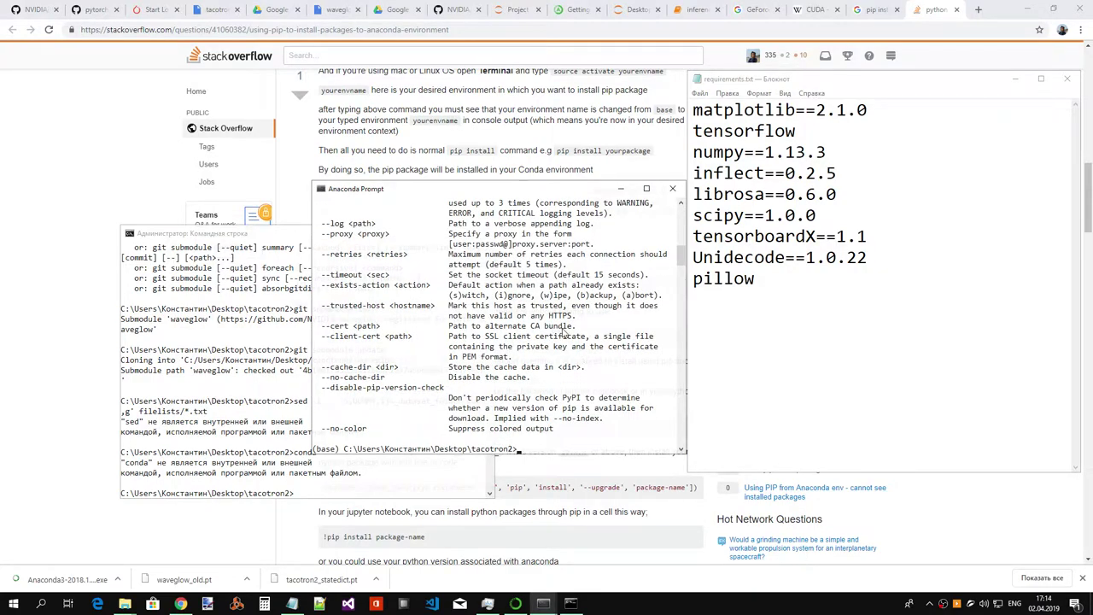
- Return to the Anaconda Prompt running the conda install of pytorch, torchvision and cudatoolkit=10.0 and examine its output through to the end
{"action": "key", "text": "alt+Tab"}
{"action": "left_click", "coordinate": [673, 263]}
{"action": "left_click", "coordinate": [959, 521]}
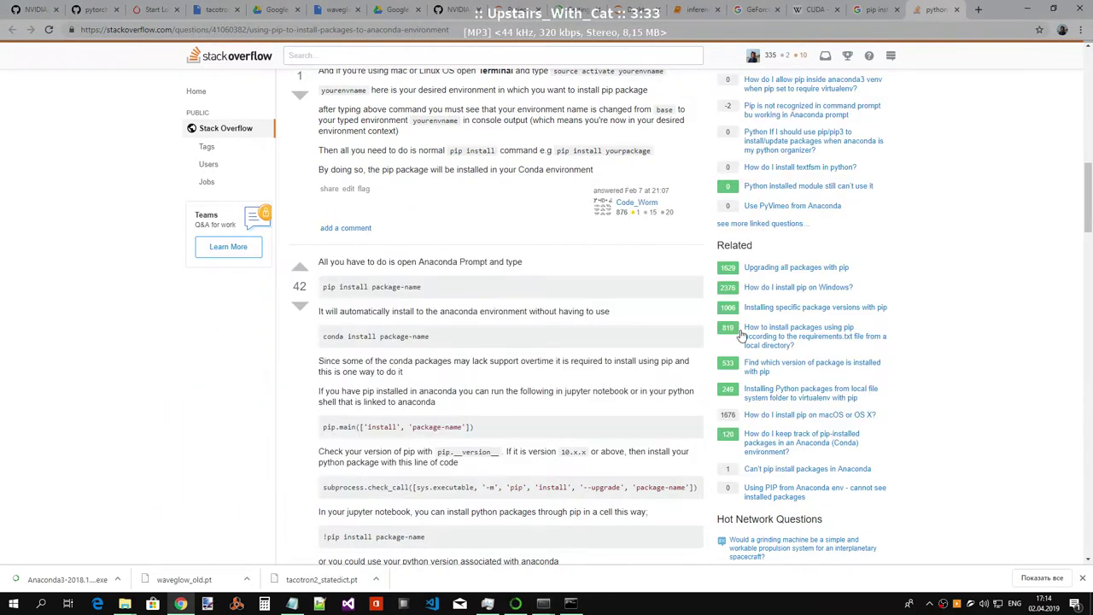
{"action": "left_click", "coordinate": [572, 603]}
{"action": "mouse_move", "coordinate": [543, 604]}
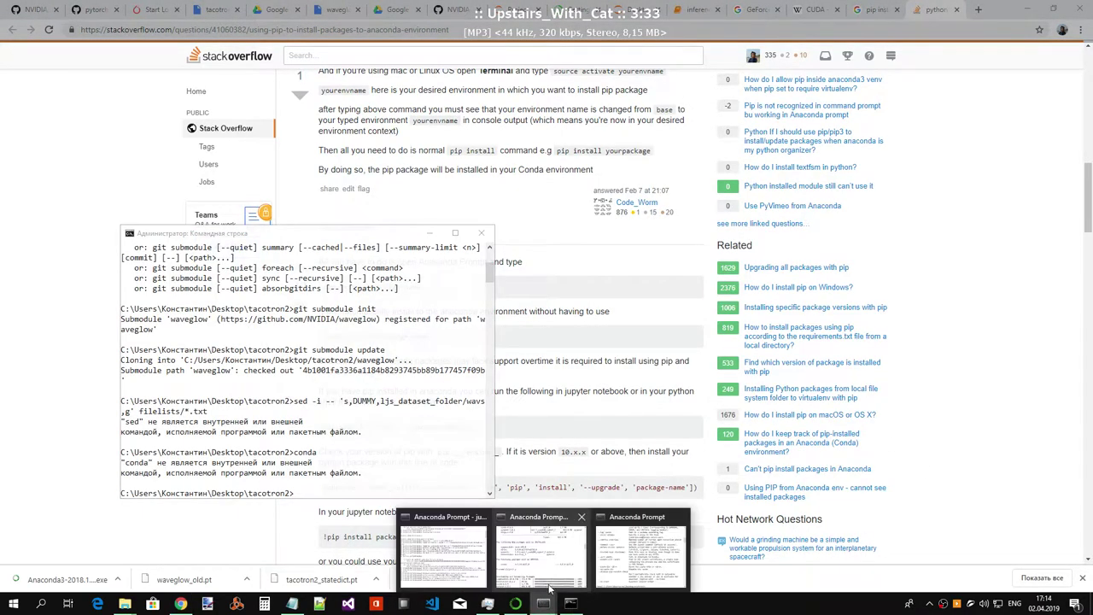
{"action": "left_click", "coordinate": [607, 547]}
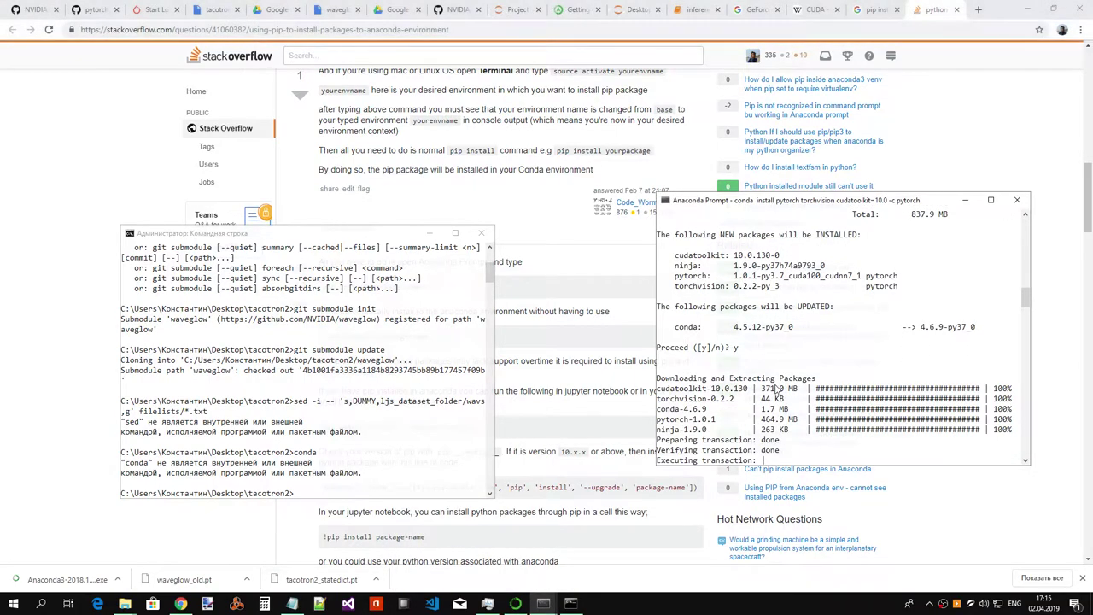
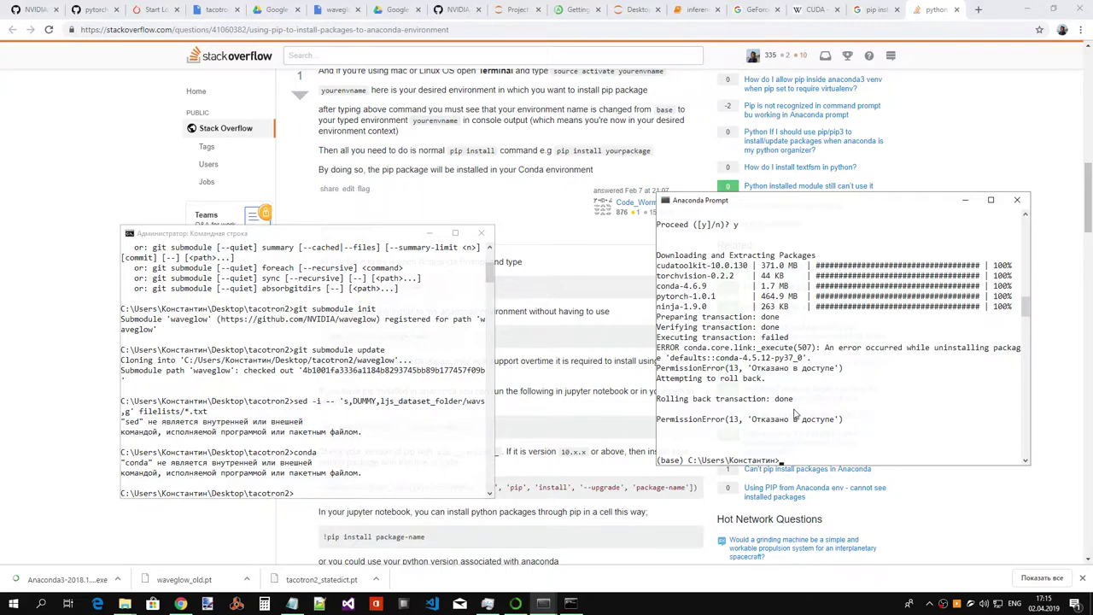
{"action": "scroll", "coordinate": [803, 391], "scroll_direction": "up", "scroll_amount": 7}
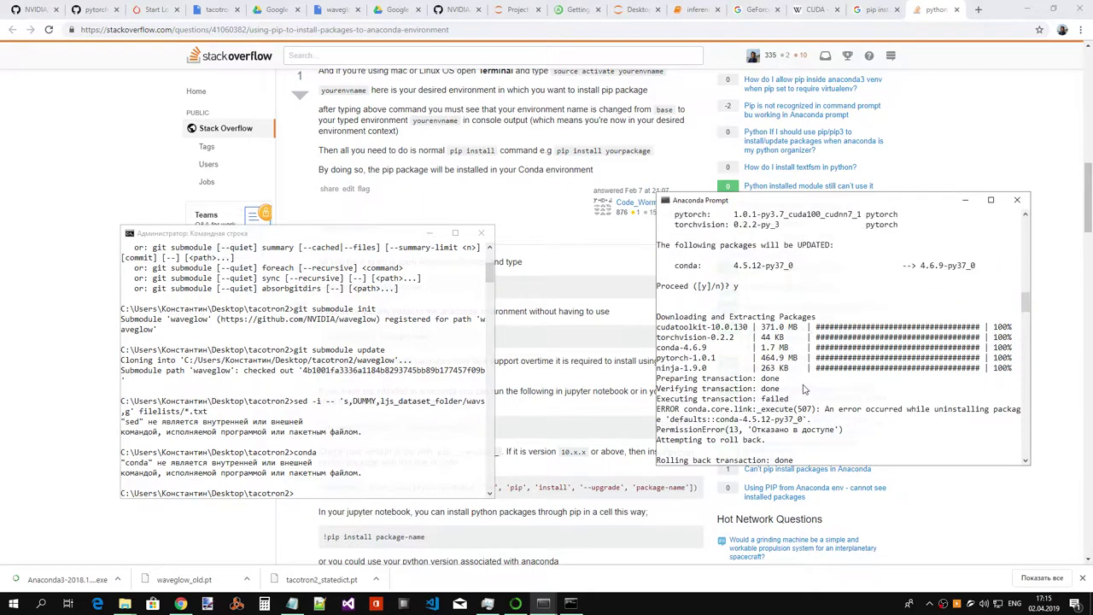
{"action": "scroll", "coordinate": [803, 390], "scroll_direction": "down", "scroll_amount": 5}
{"action": "scroll", "coordinate": [803, 389], "scroll_direction": "down", "scroll_amount": 5}
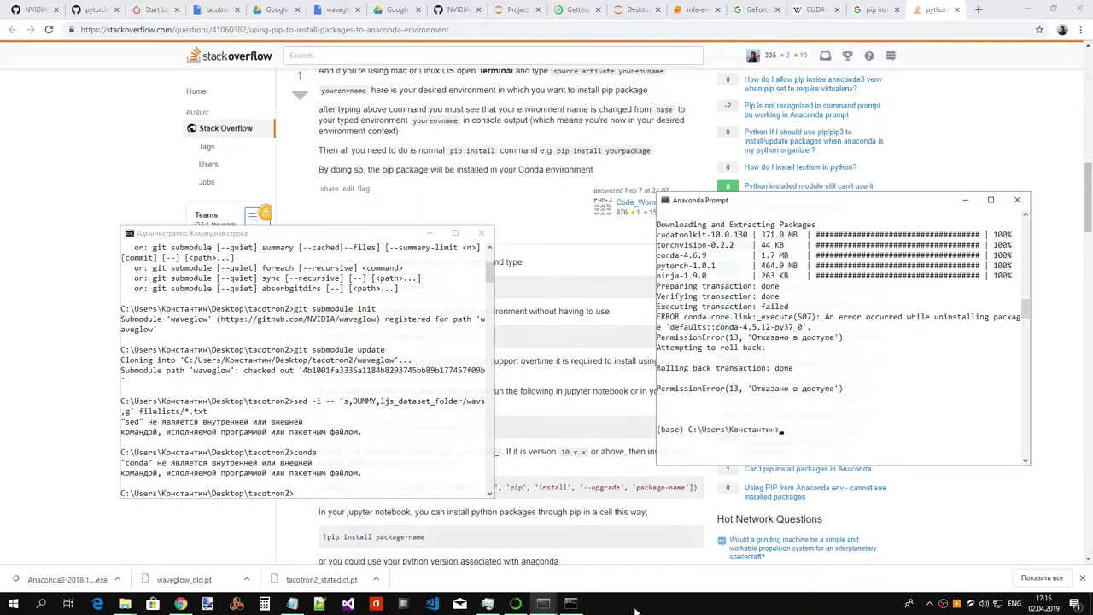
- Find the Anaconda Prompt running Jupyter Notebook and stop its server, returning to the base command prompt
{"action": "left_click", "coordinate": [516, 604]}
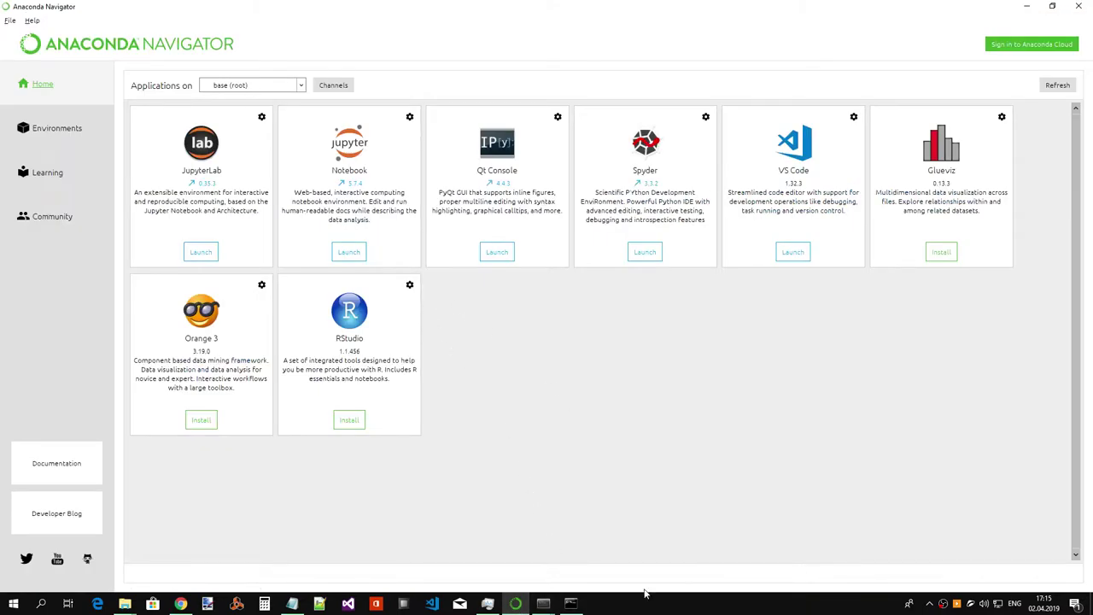
{"action": "left_click", "coordinate": [543, 603]}
{"action": "left_click", "coordinate": [535, 550]}
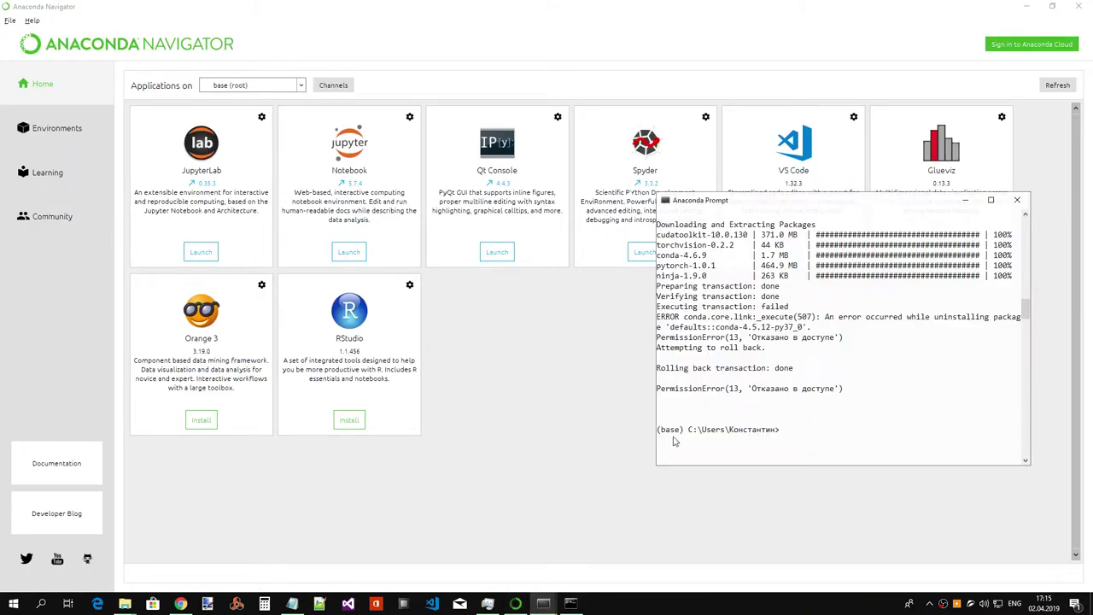
{"action": "left_click", "coordinate": [543, 604]}
{"action": "left_click", "coordinate": [461, 555]}
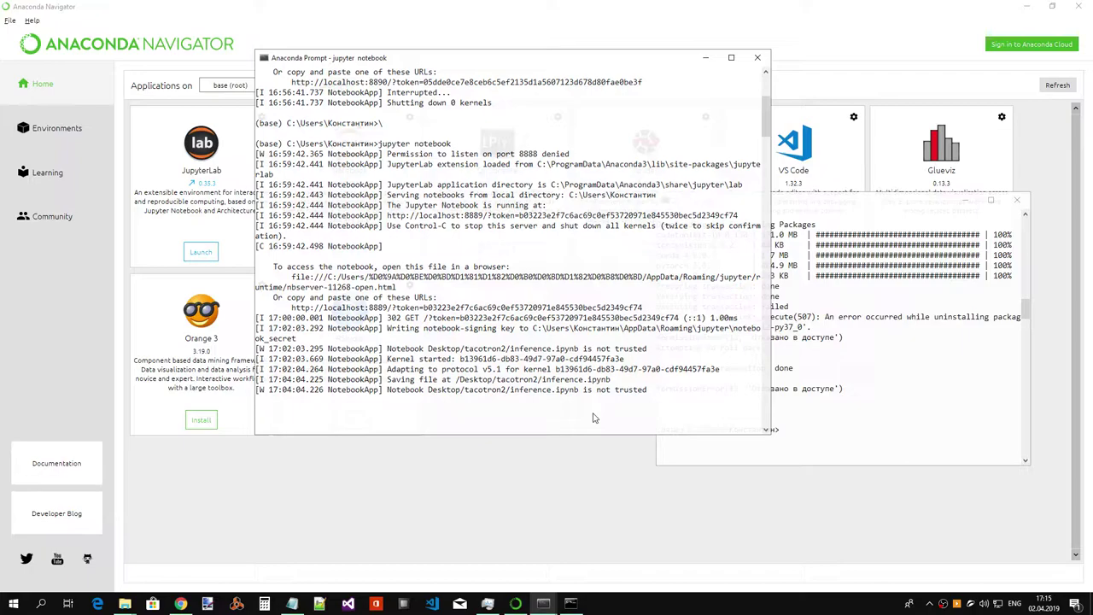
{"action": "key", "text": "ctrl+c"}
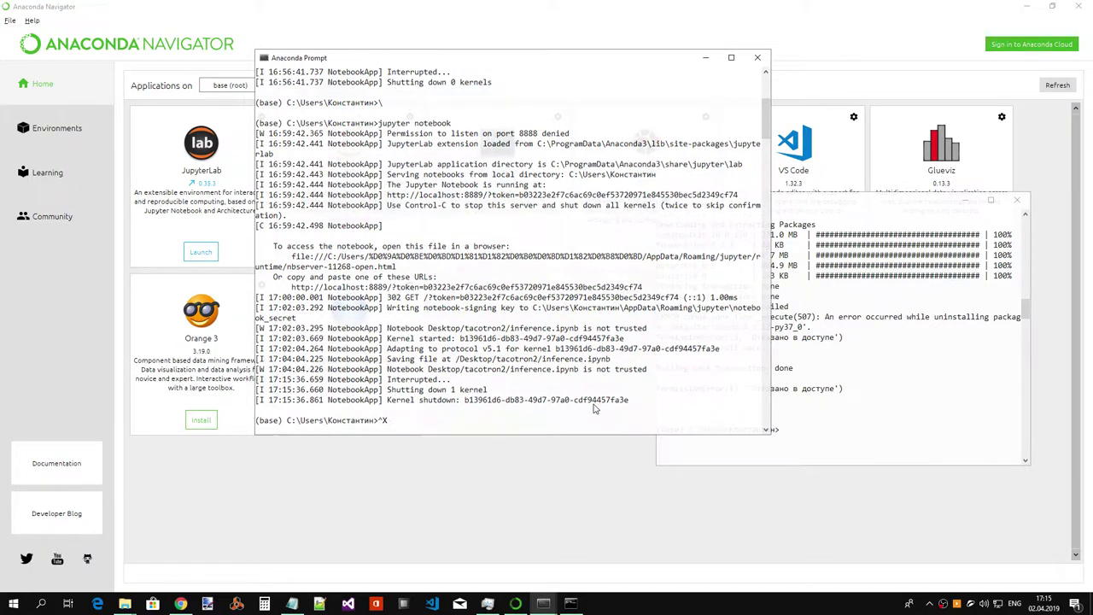
{"action": "key", "text": "Return"}
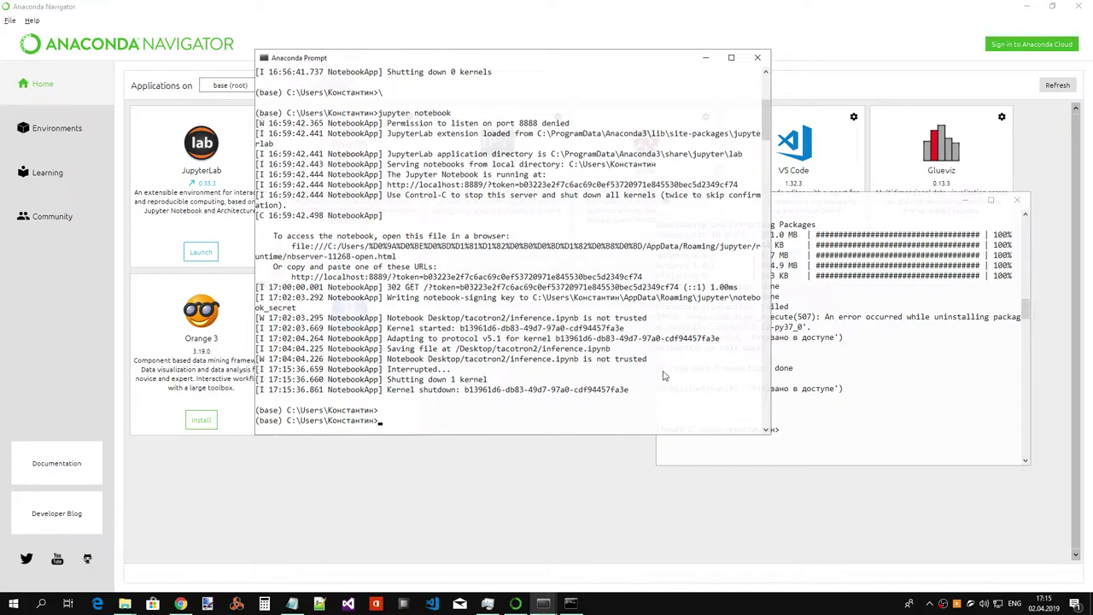
- Close the three open non-administrator Anaconda Prompt windows, including the one showing pip's help
{"action": "left_click", "coordinate": [757, 57]}
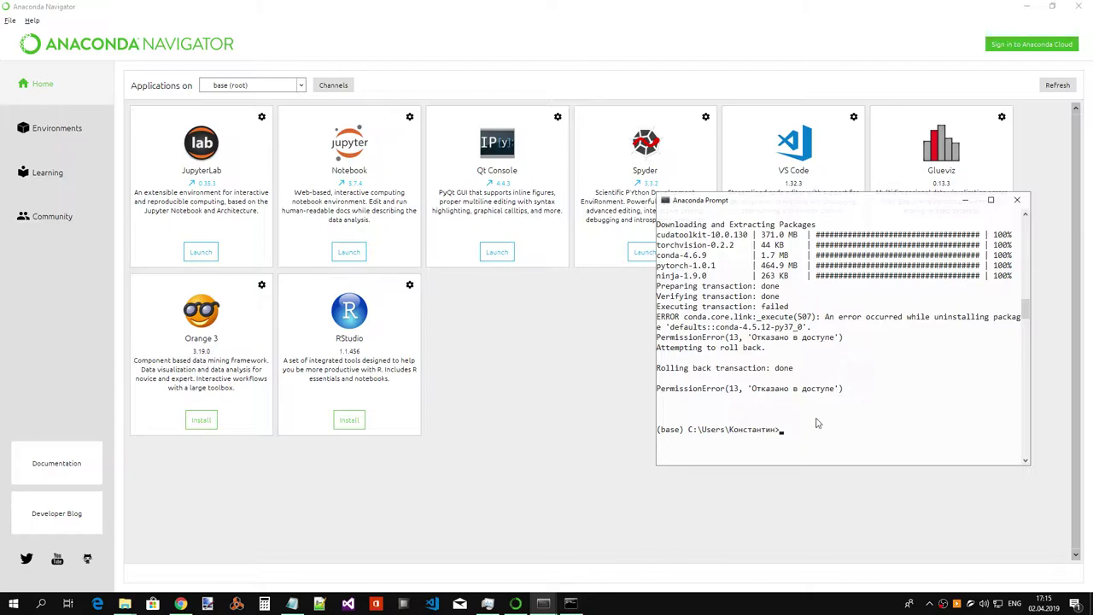
{"action": "left_click", "coordinate": [1016, 200]}
{"action": "left_click", "coordinate": [543, 604]}
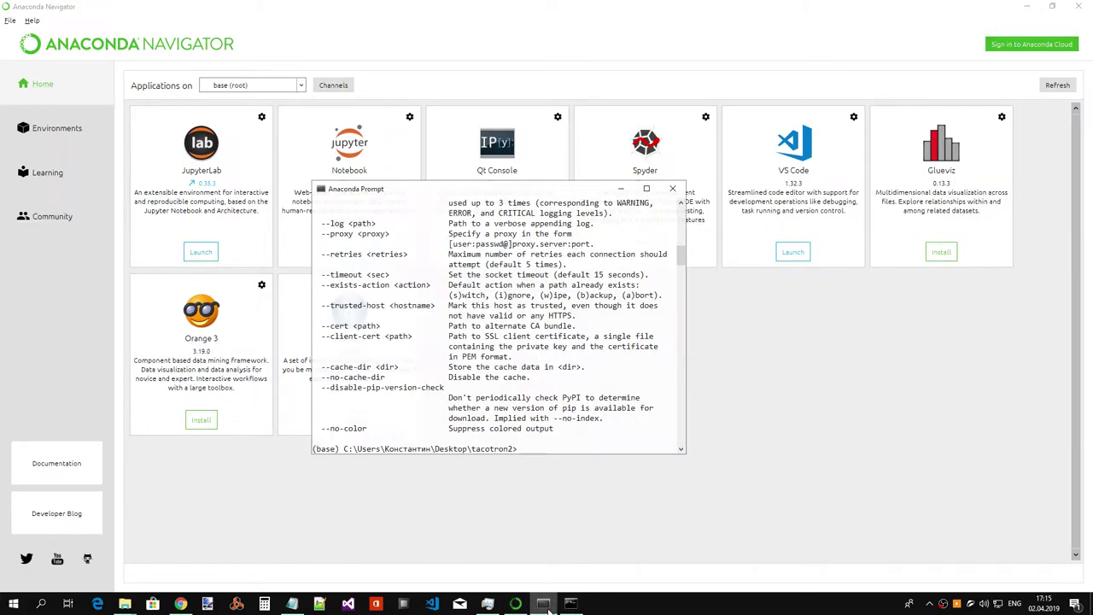
{"action": "left_click", "coordinate": [672, 189]}
- Launch Anaconda Prompt from the Anaconda3 (64-bit) program group with administrator rights
{"action": "left_click", "coordinate": [14, 604]}
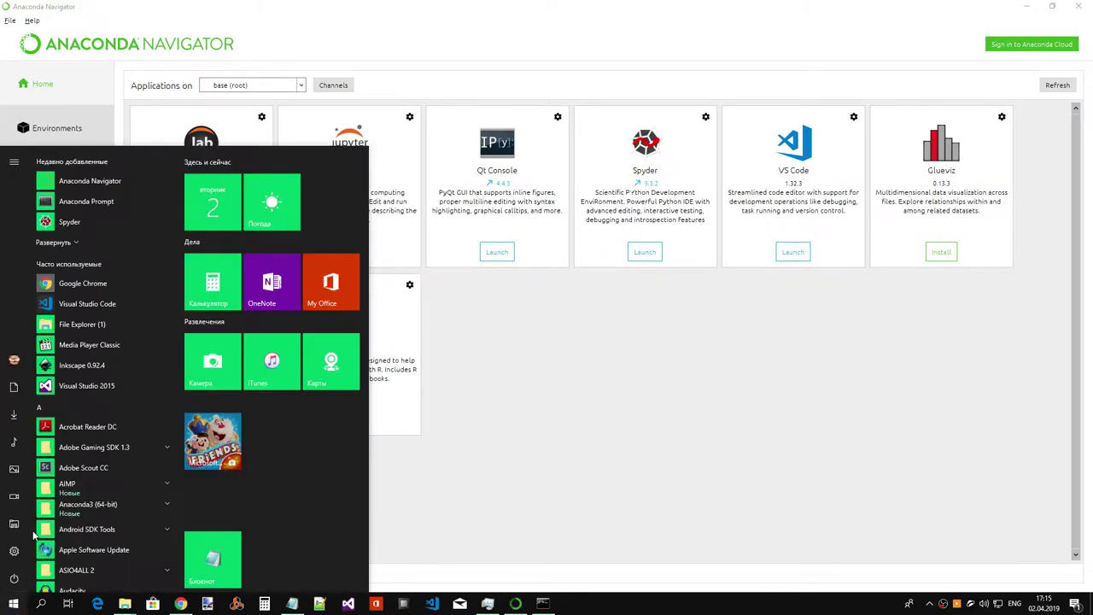
{"action": "scroll", "coordinate": [87, 421], "scroll_direction": "down", "scroll_amount": 5}
{"action": "left_click", "coordinate": [90, 372]}
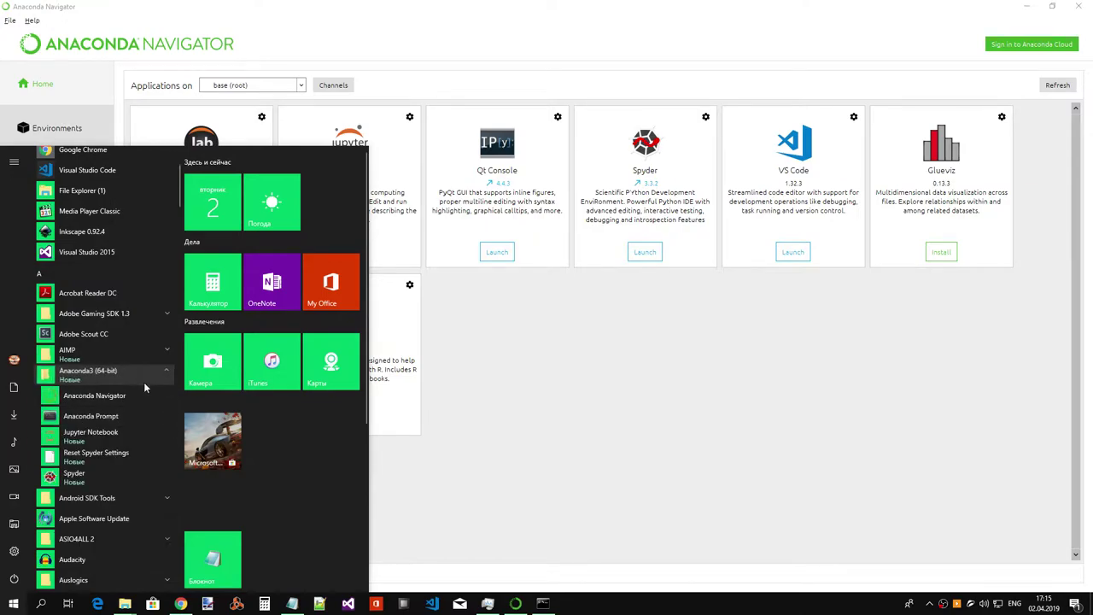
{"action": "right_click", "coordinate": [112, 424]}
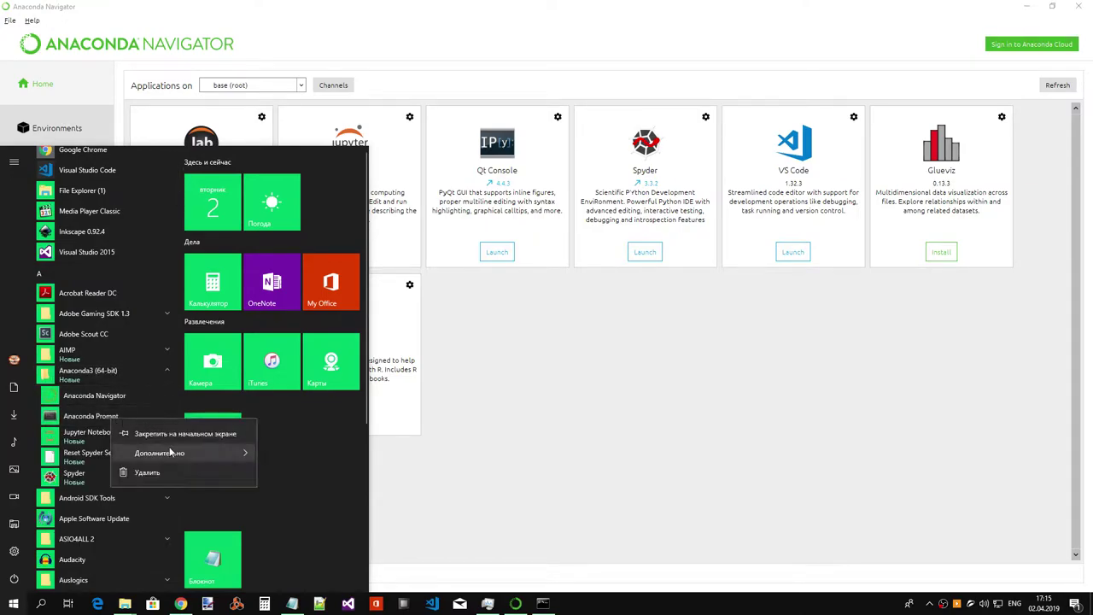
{"action": "mouse_move", "coordinate": [237, 459]}
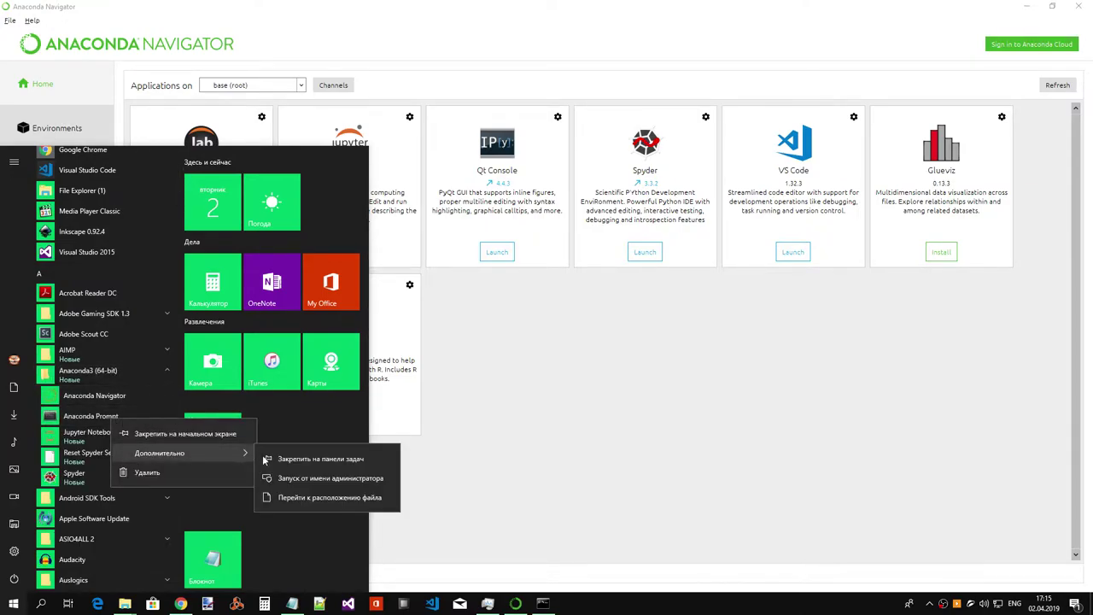
{"action": "left_click", "coordinate": [329, 480]}
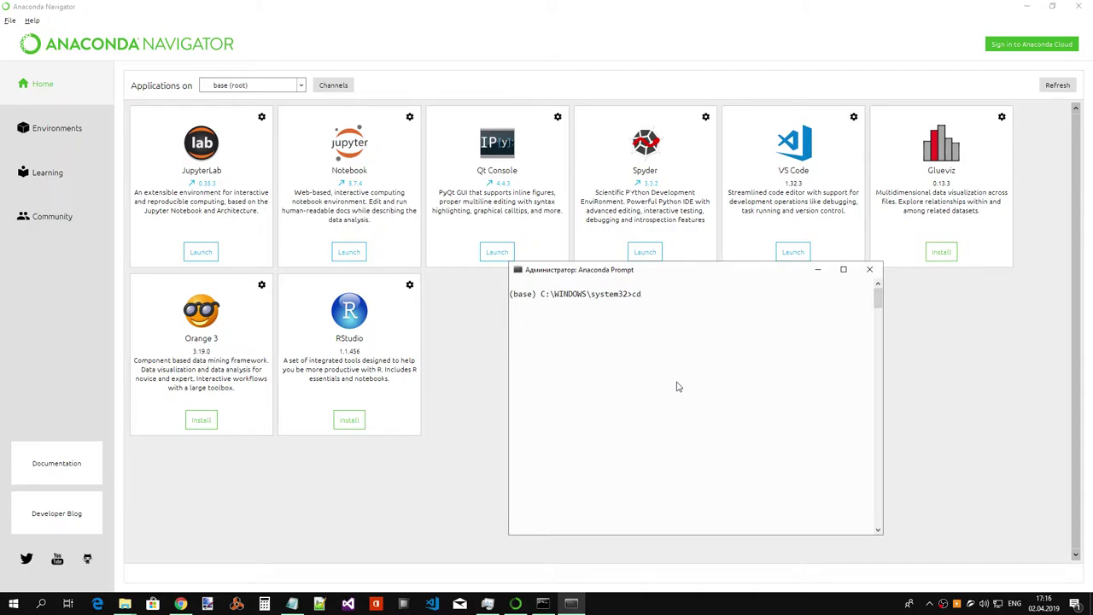
- Minimise Anaconda Navigator and bring up the PyTorch Get Started page in Chrome
{"action": "left_click", "coordinate": [1027, 6]}
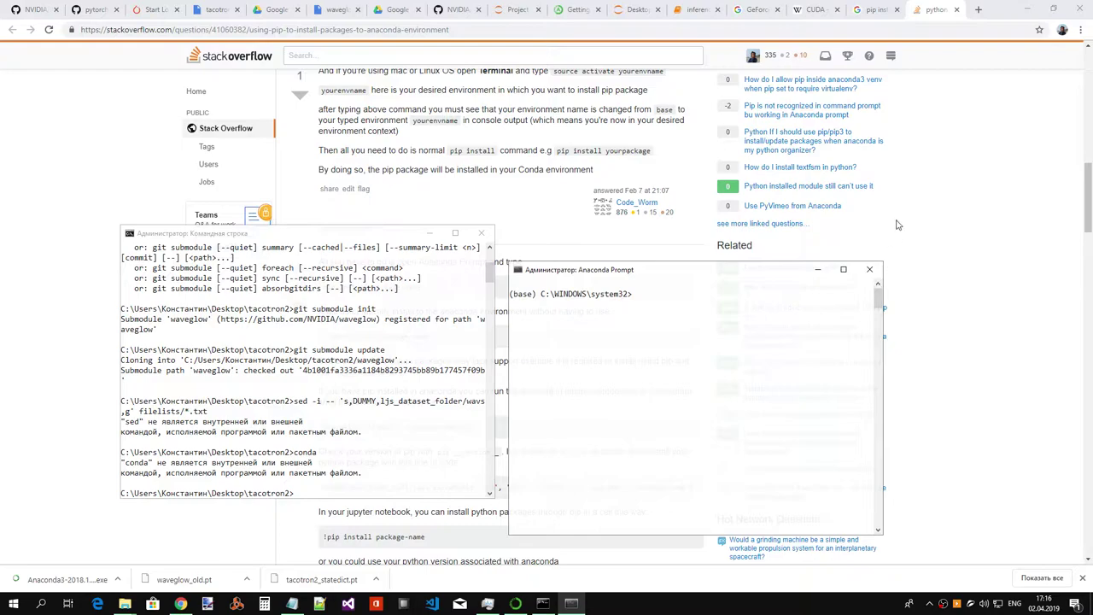
{"action": "left_click", "coordinate": [219, 11]}
{"action": "left_click", "coordinate": [280, 10]}
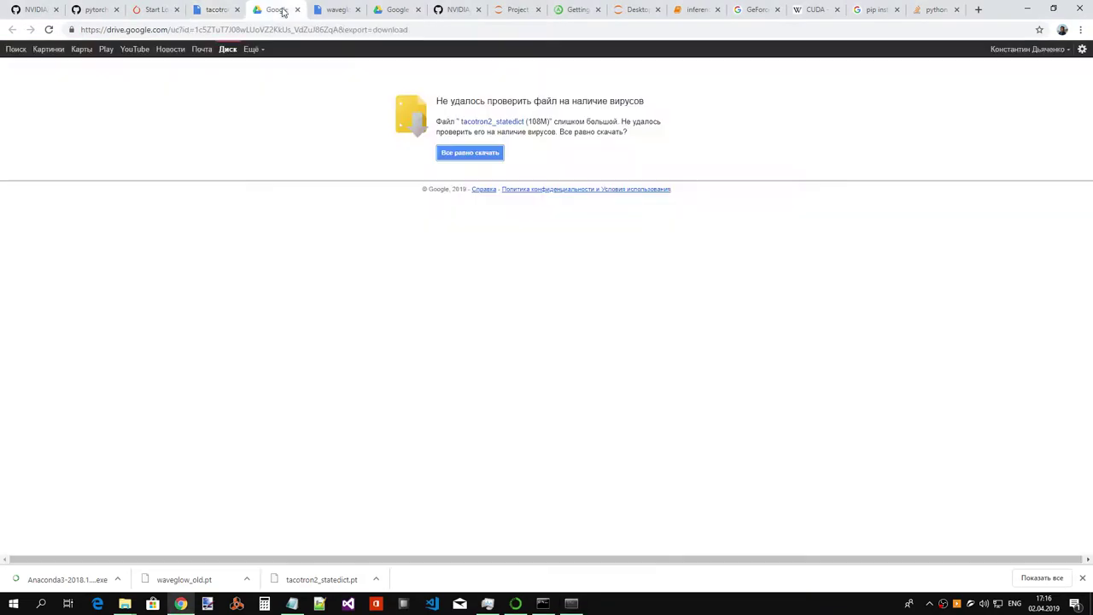
{"action": "left_click", "coordinate": [216, 9]}
{"action": "left_click", "coordinate": [148, 11]}
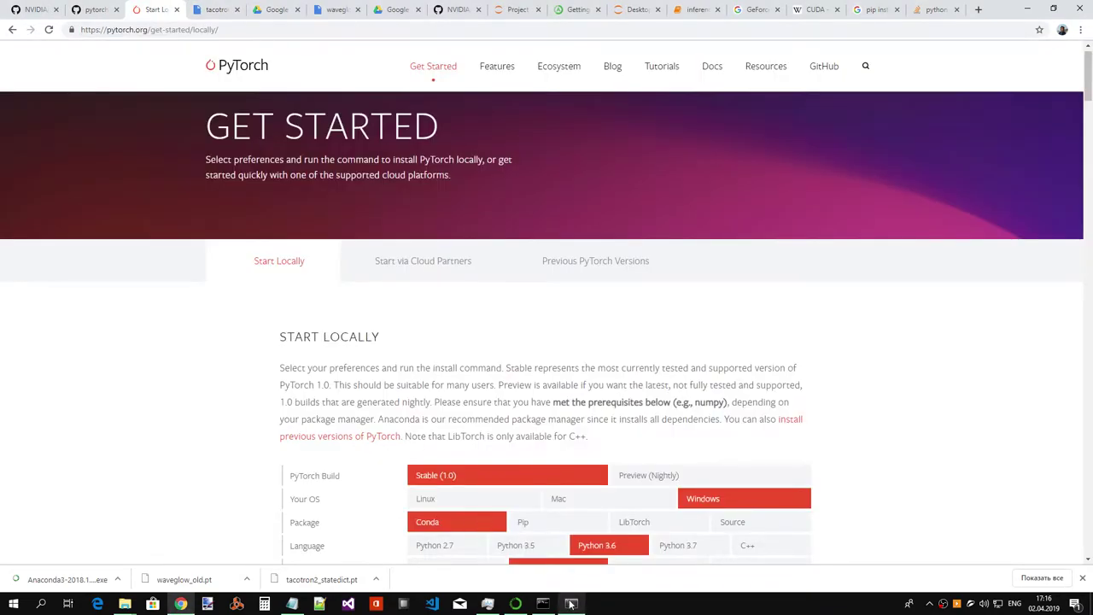
- Open Task Manager's process list and expand the Anaconda Navigator entry to inspect its child process
{"action": "right_click", "coordinate": [762, 603]}
{"action": "left_click", "coordinate": [808, 555]}
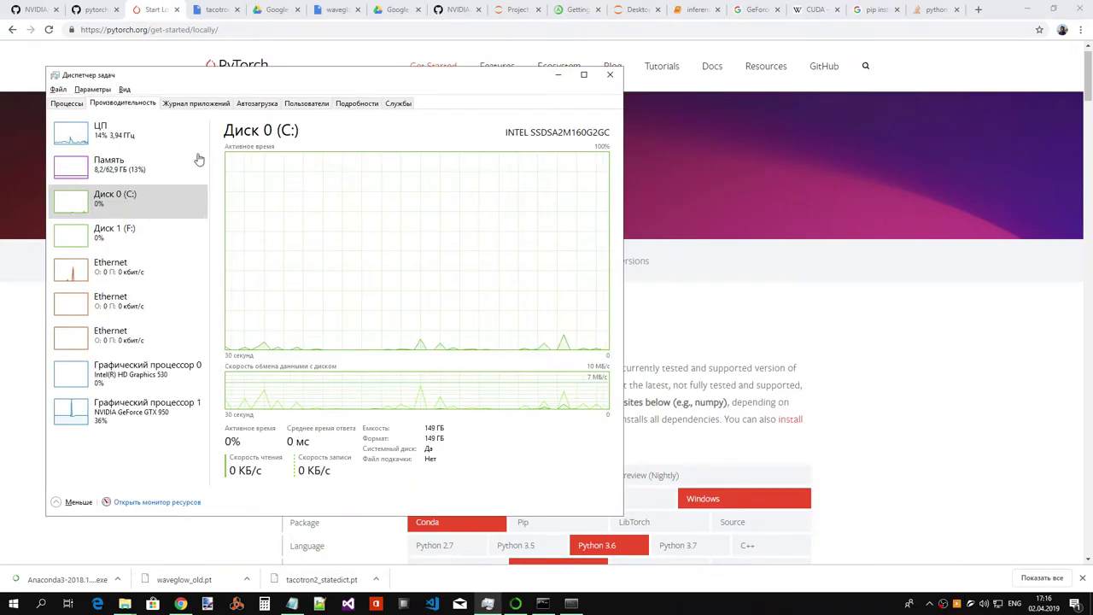
{"action": "left_click", "coordinate": [66, 103]}
{"action": "left_click", "coordinate": [122, 103]}
{"action": "left_click", "coordinate": [67, 104]}
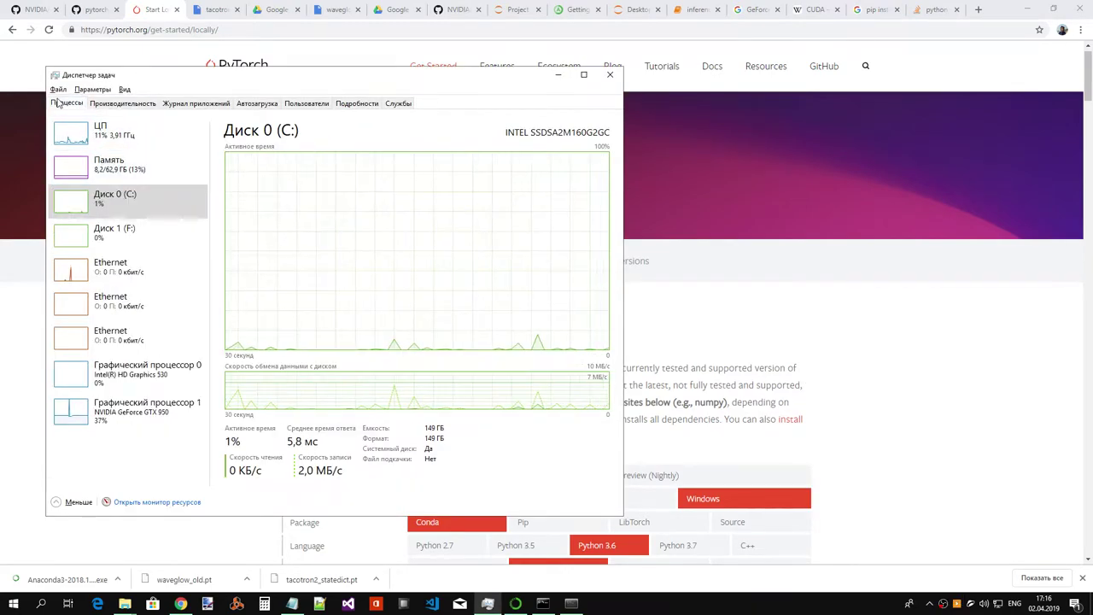
{"action": "left_click", "coordinate": [54, 171]}
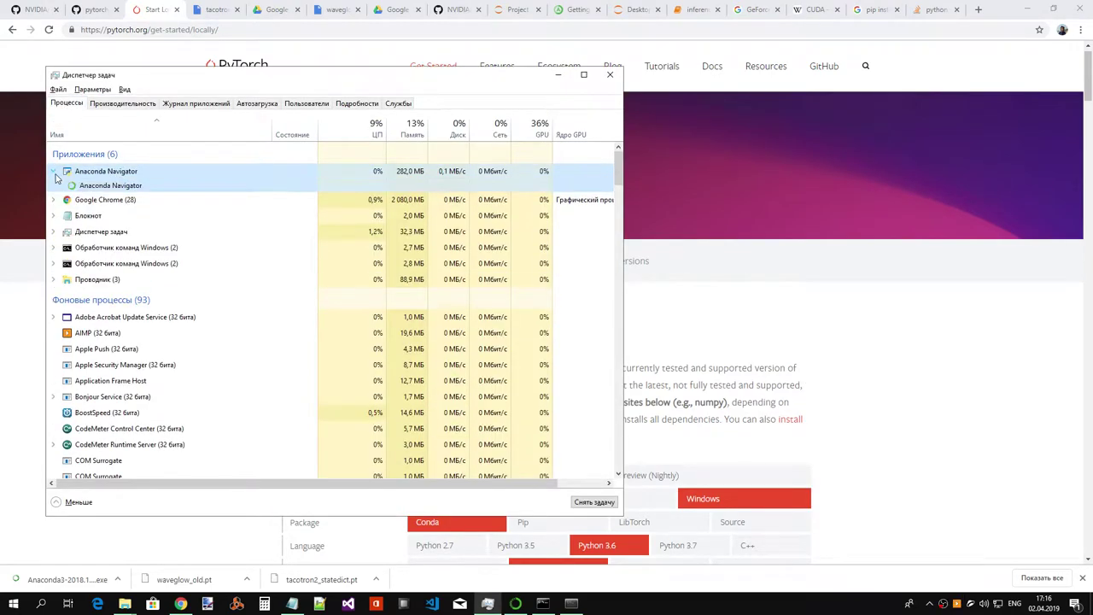
{"action": "left_click", "coordinate": [70, 186]}
- Switch to Anaconda Navigator and quit it, confirming the exit
{"action": "left_click", "coordinate": [551, 606]}
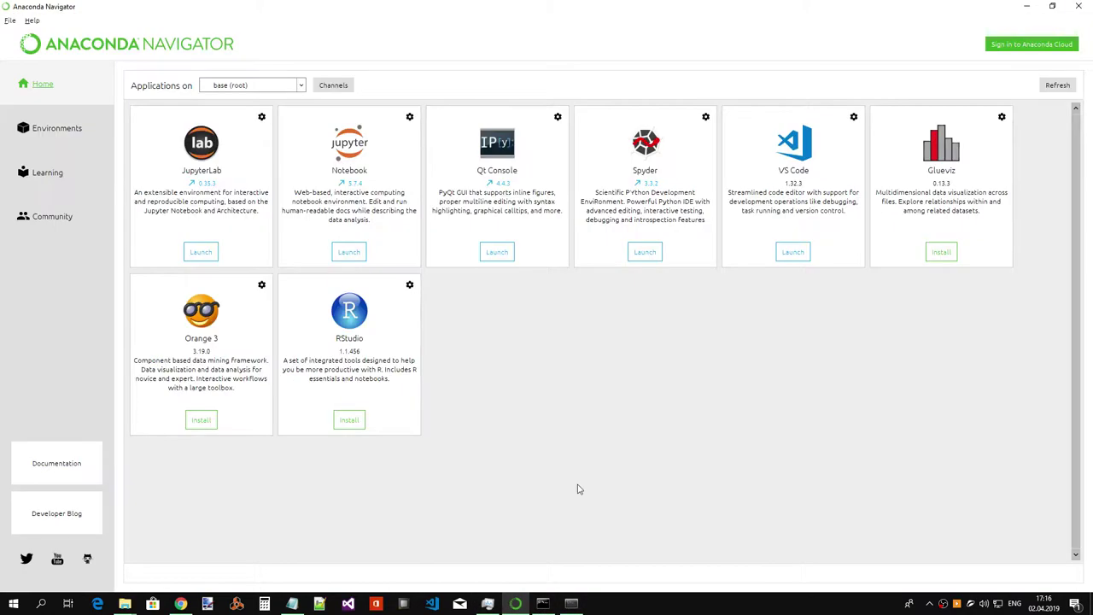
{"action": "left_click", "coordinate": [1078, 6]}
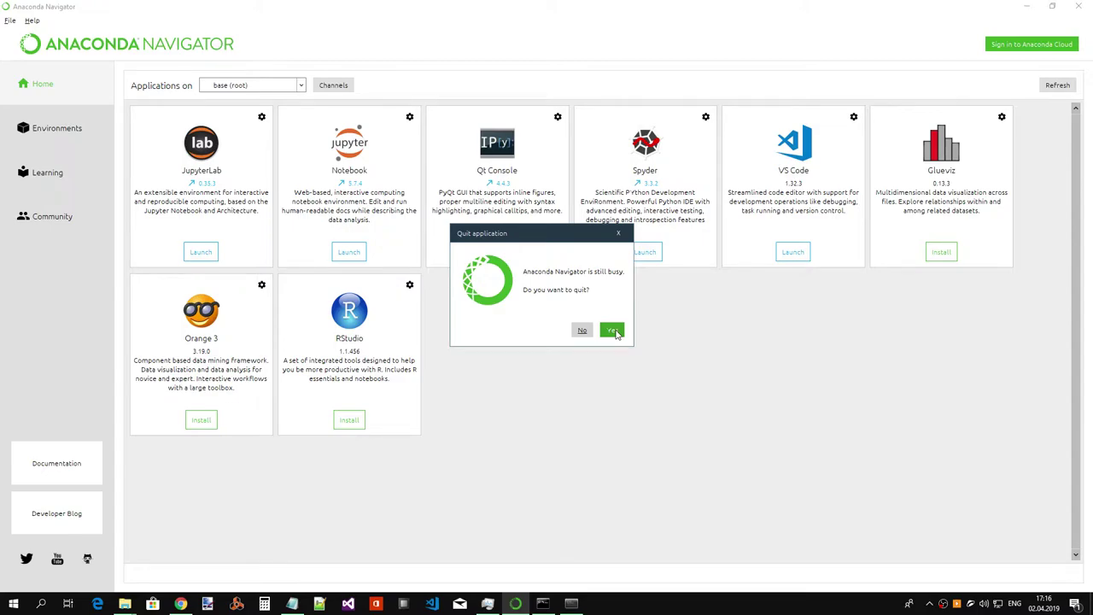
{"action": "left_click", "coordinate": [614, 332]}
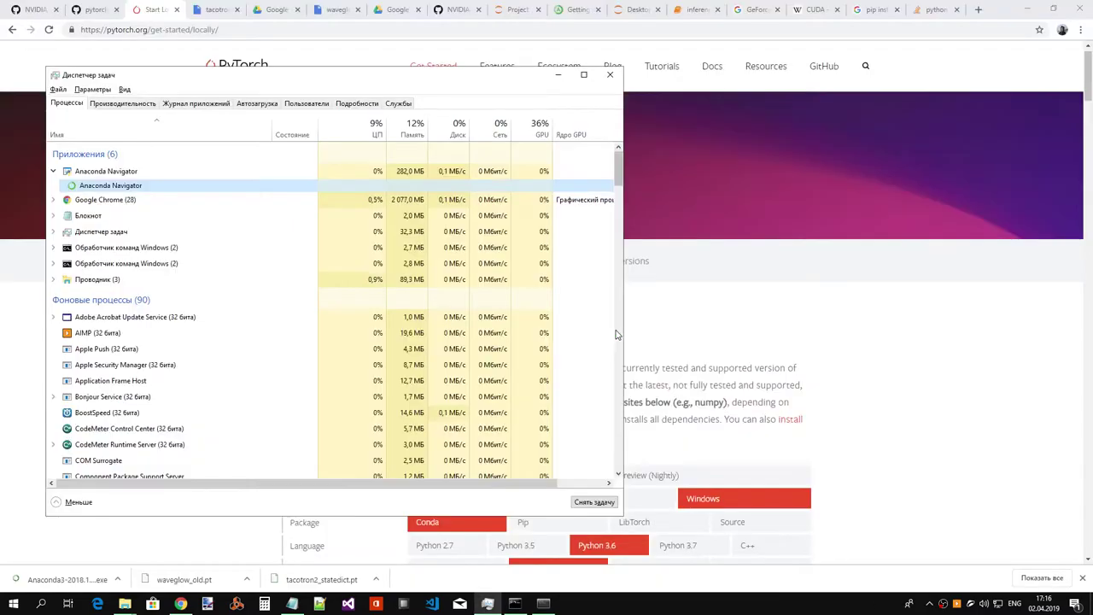
- Check the Anaconda Navigator entry in Task Manager, then minimise the Task Manager and command prompt windows
{"action": "left_click", "coordinate": [121, 173]}
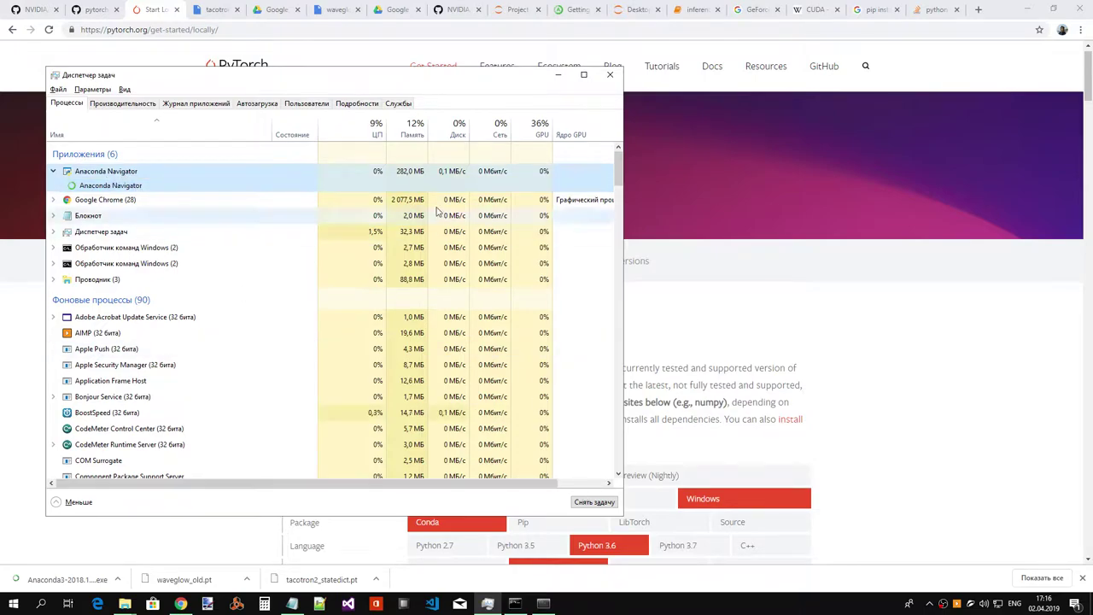
{"action": "key", "text": "alt+Tab"}
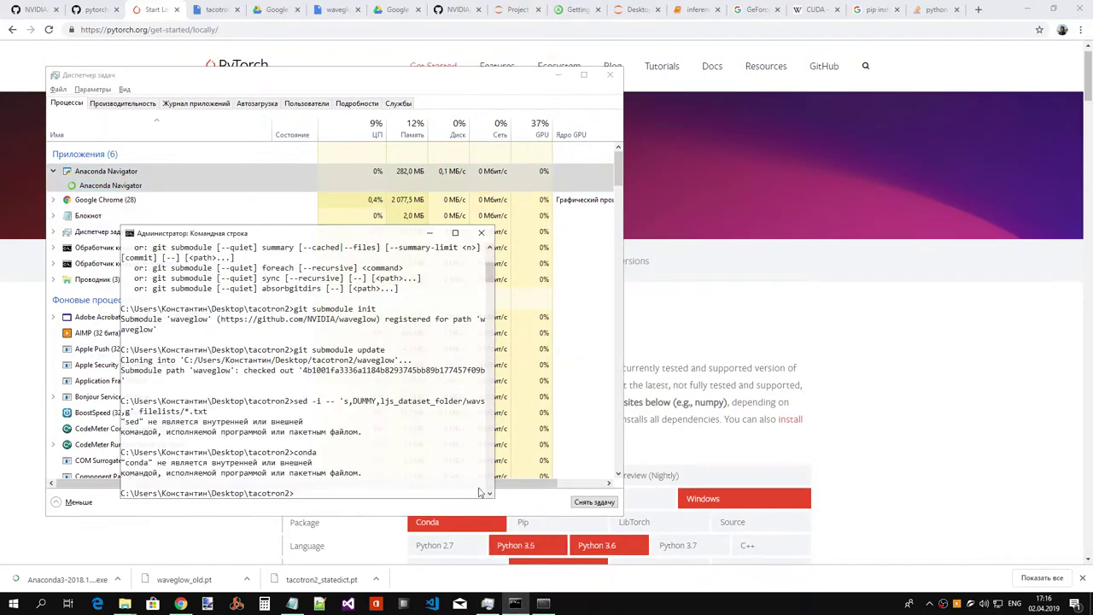
{"action": "left_click", "coordinate": [429, 233]}
{"action": "left_click", "coordinate": [231, 188]}
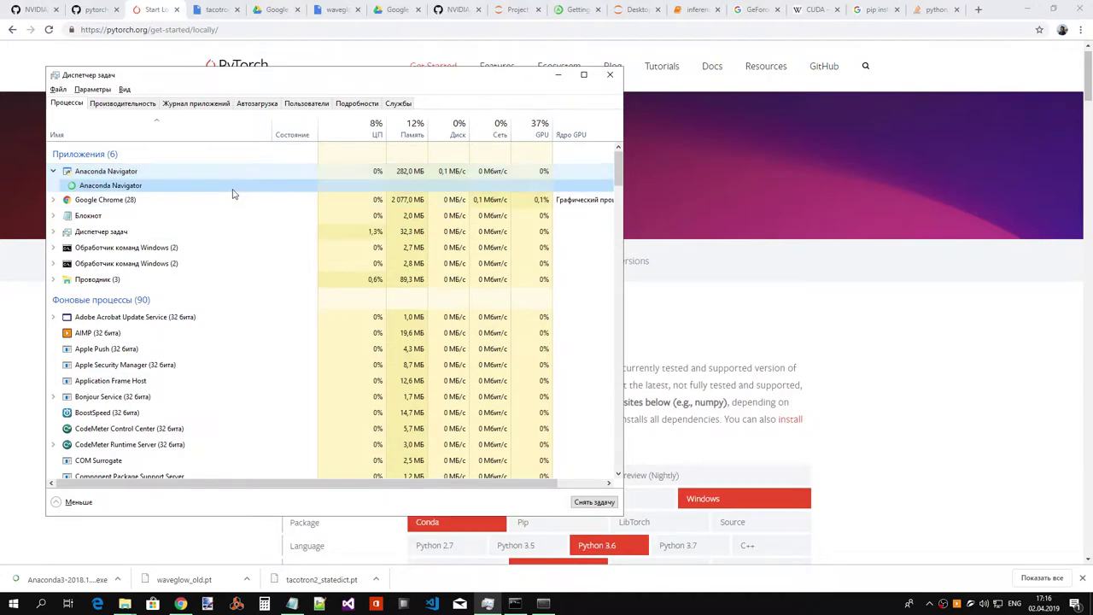
{"action": "left_click", "coordinate": [558, 74]}
- Copy the CUDA 10.0 conda command from the PyTorch page and run conda install pytorch torchvision cudatoolkit=10.0 -c pytorch in the administrator Anaconda Prompt
{"action": "left_click", "coordinate": [543, 603]}
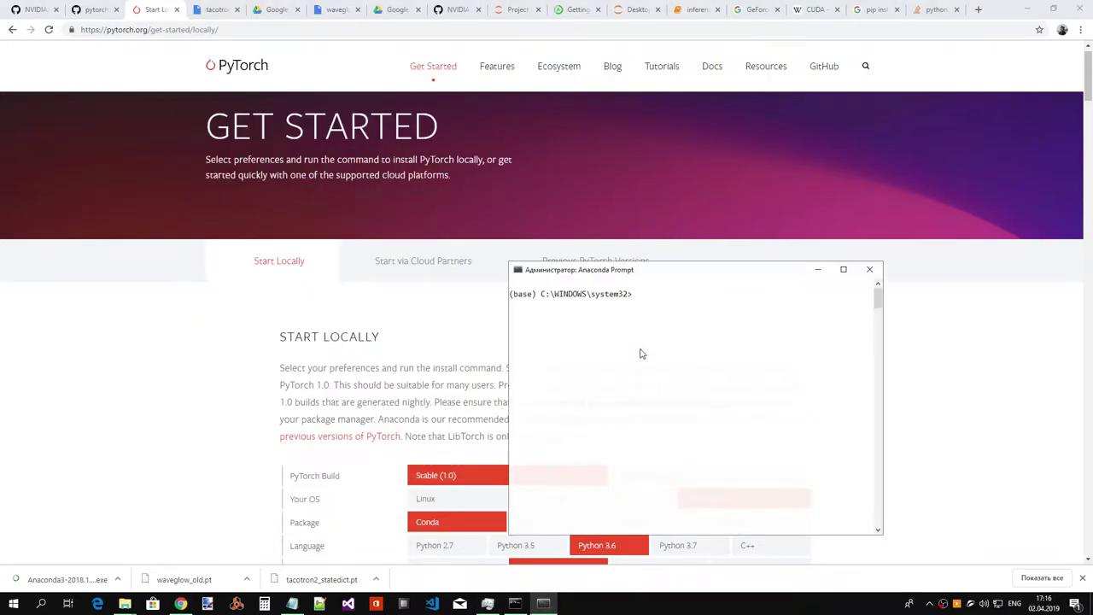
{"action": "key", "text": "alt+Tab"}
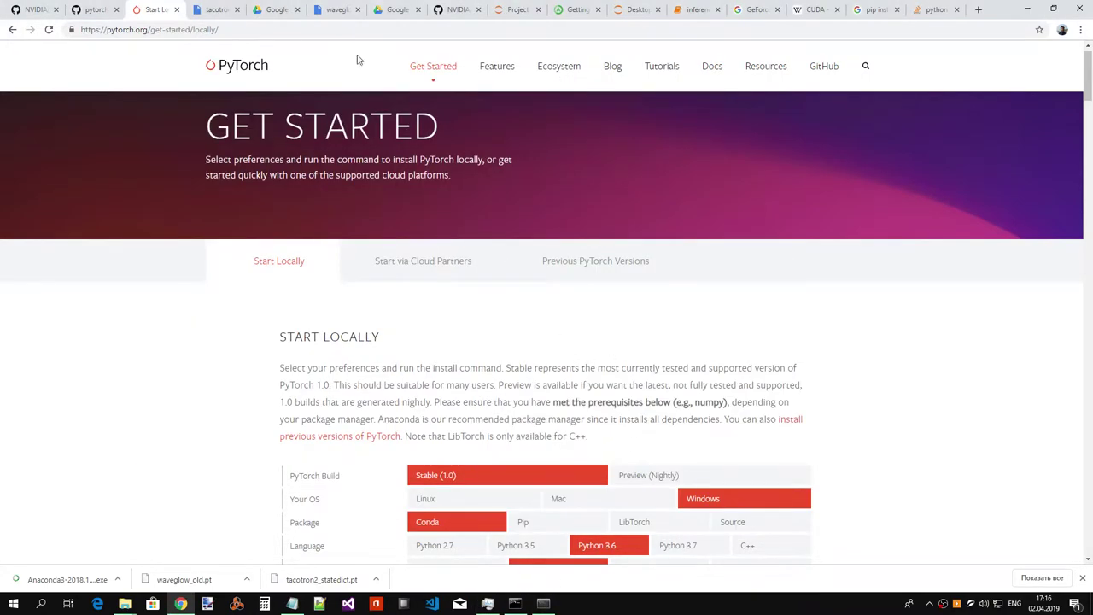
{"action": "scroll", "coordinate": [894, 155], "scroll_direction": "down", "scroll_amount": 20}
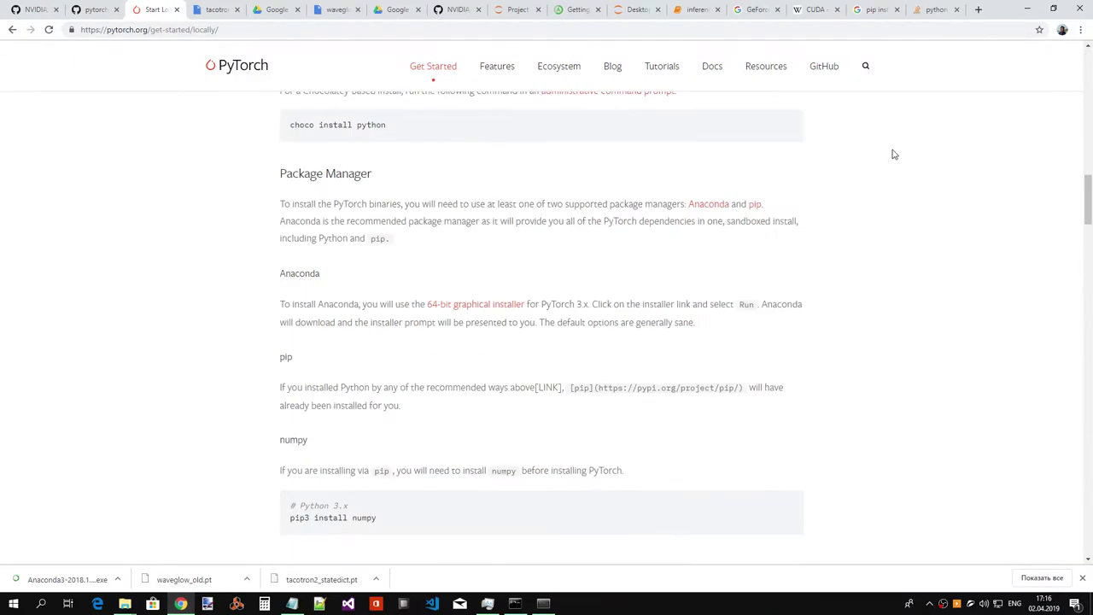
{"action": "left_click_drag", "start_coordinate": [636, 358], "coordinate": [288, 370]}
{"action": "key", "text": "ctrl+c"}
{"action": "key", "text": "alt+Tab"}
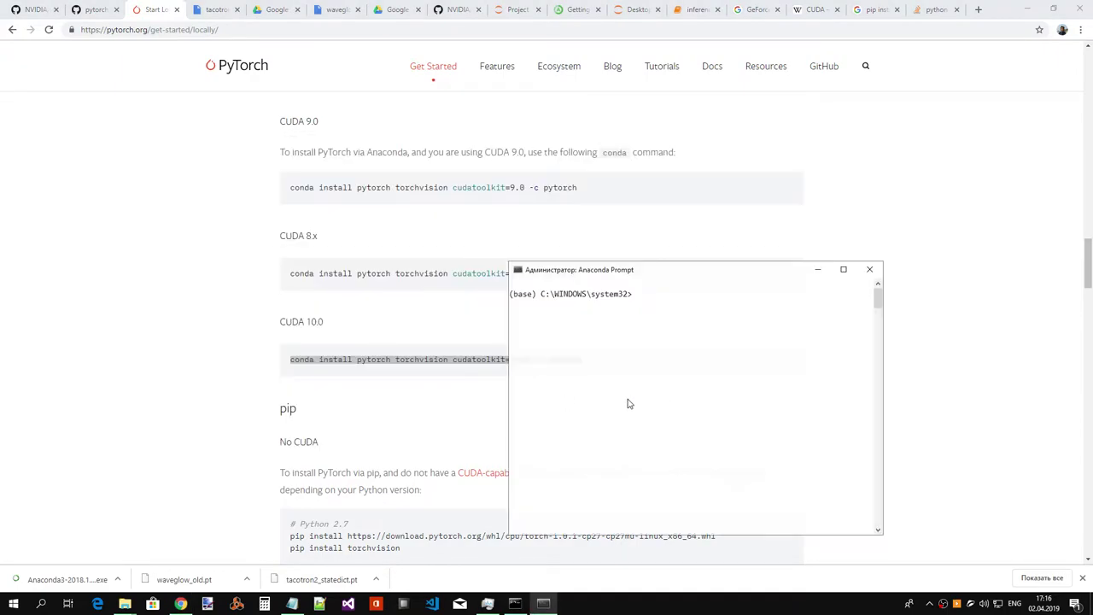
{"action": "key", "text": "ctrl+v"}
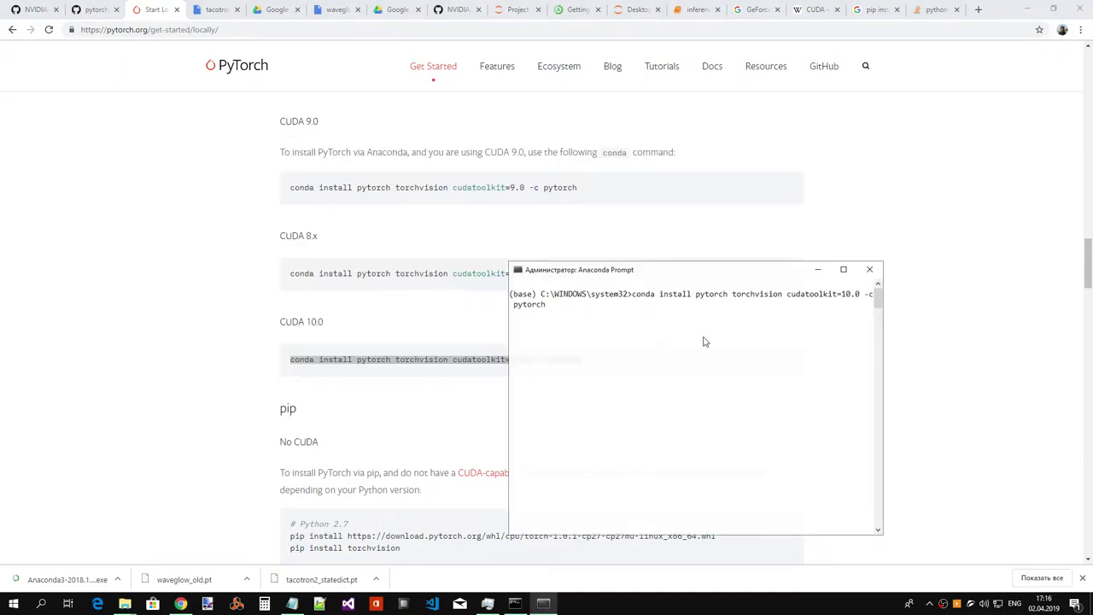
{"action": "key", "text": "Return"}
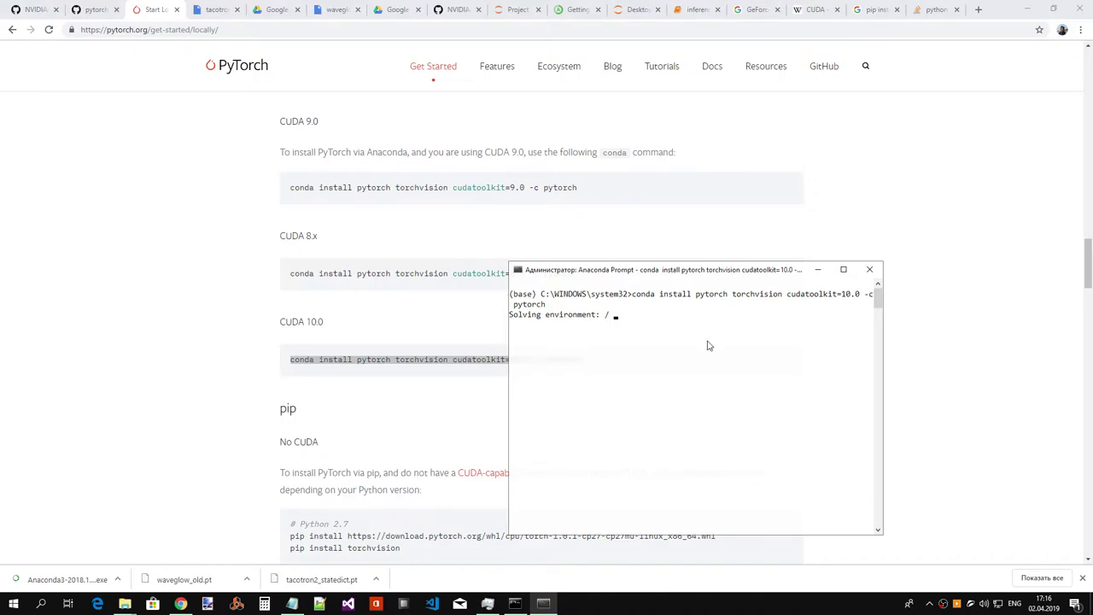
- Recheck the Anaconda Navigator process in Task Manager and the hidden notification icons while conda solves the environment
{"action": "right_click", "coordinate": [693, 581]}
{"action": "left_click", "coordinate": [734, 556]}
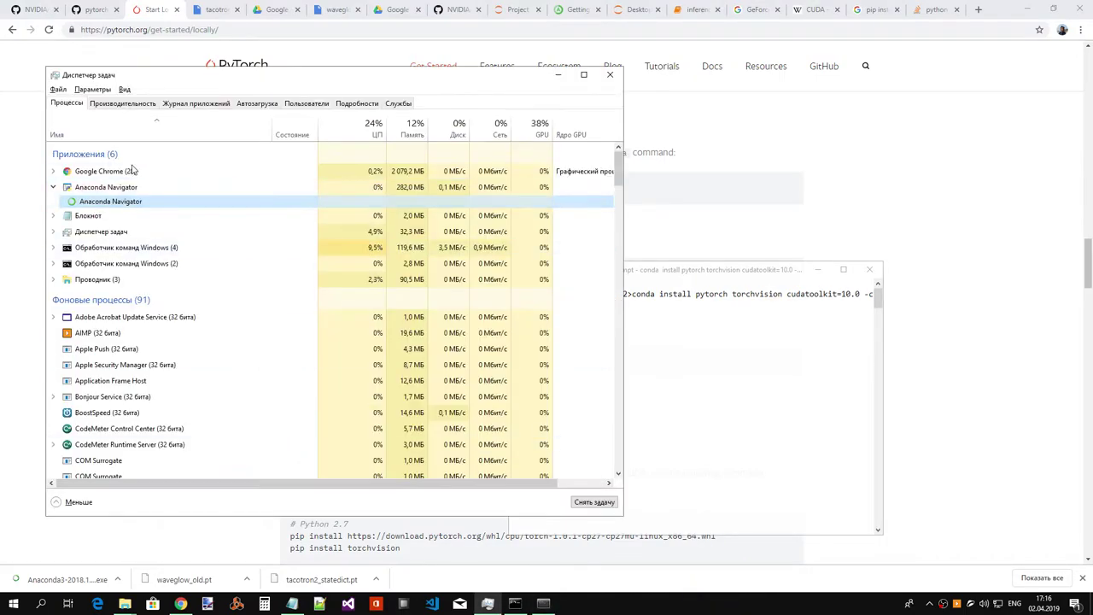
{"action": "left_click", "coordinate": [145, 194]}
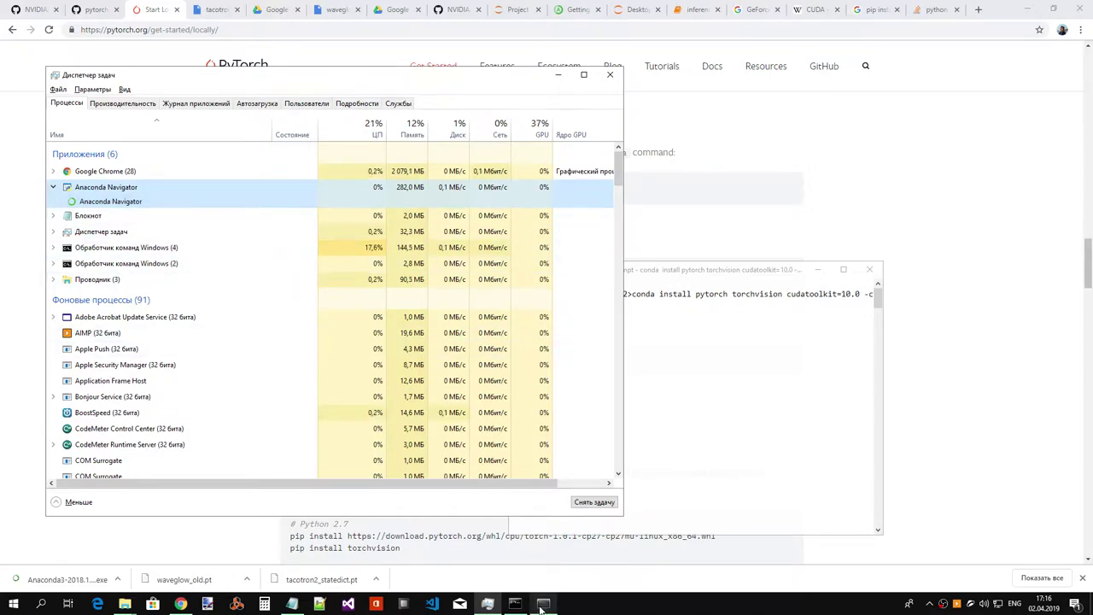
{"action": "left_click", "coordinate": [929, 604]}
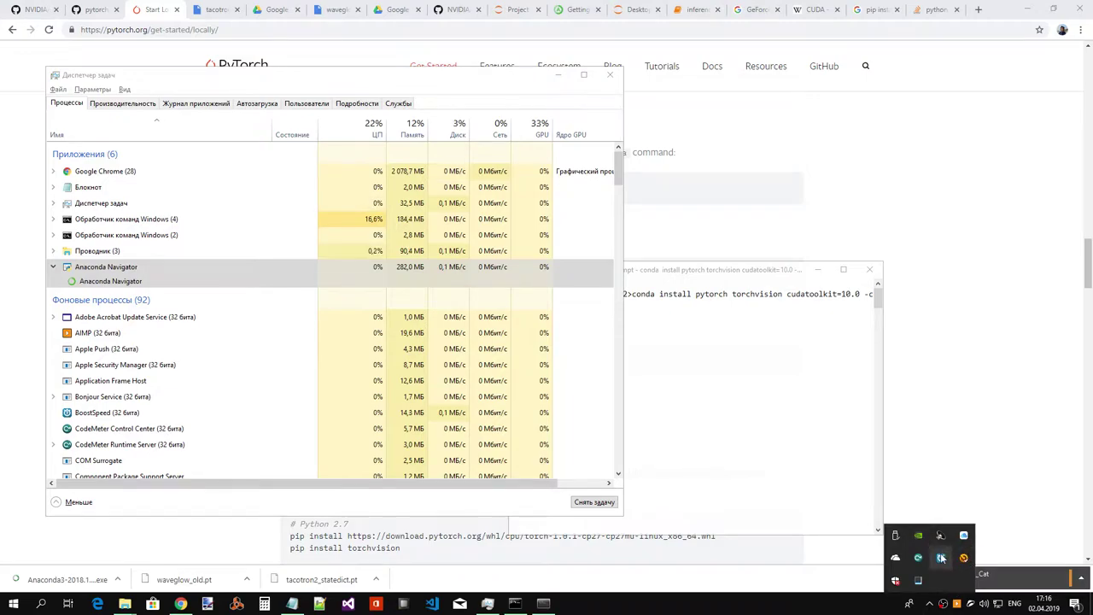
{"action": "left_click", "coordinate": [941, 557]}
{"action": "left_click", "coordinate": [708, 357]}
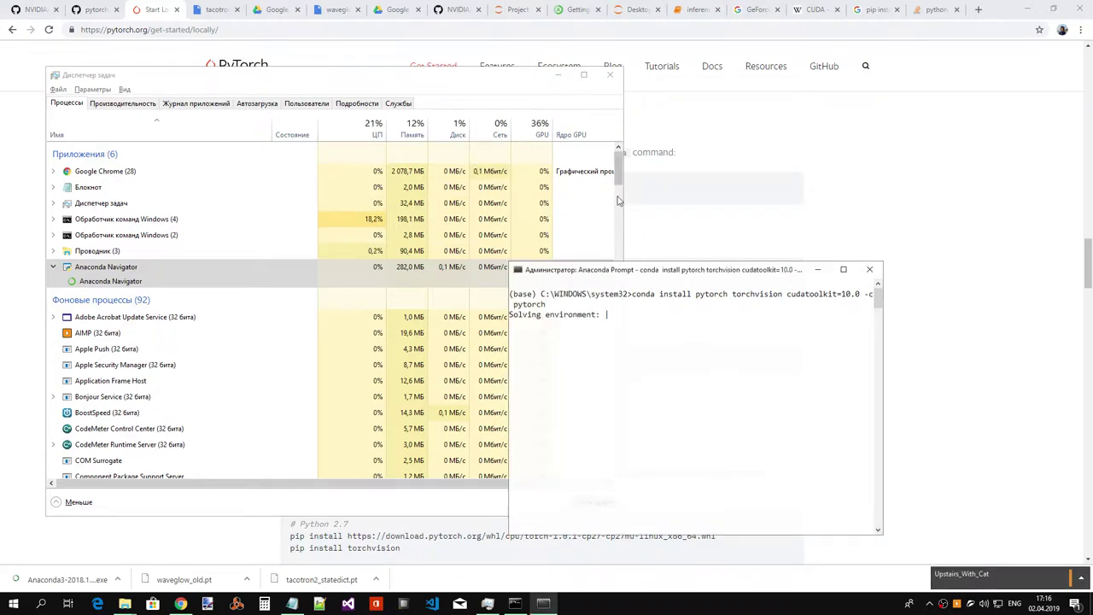
{"action": "left_click", "coordinate": [555, 79]}
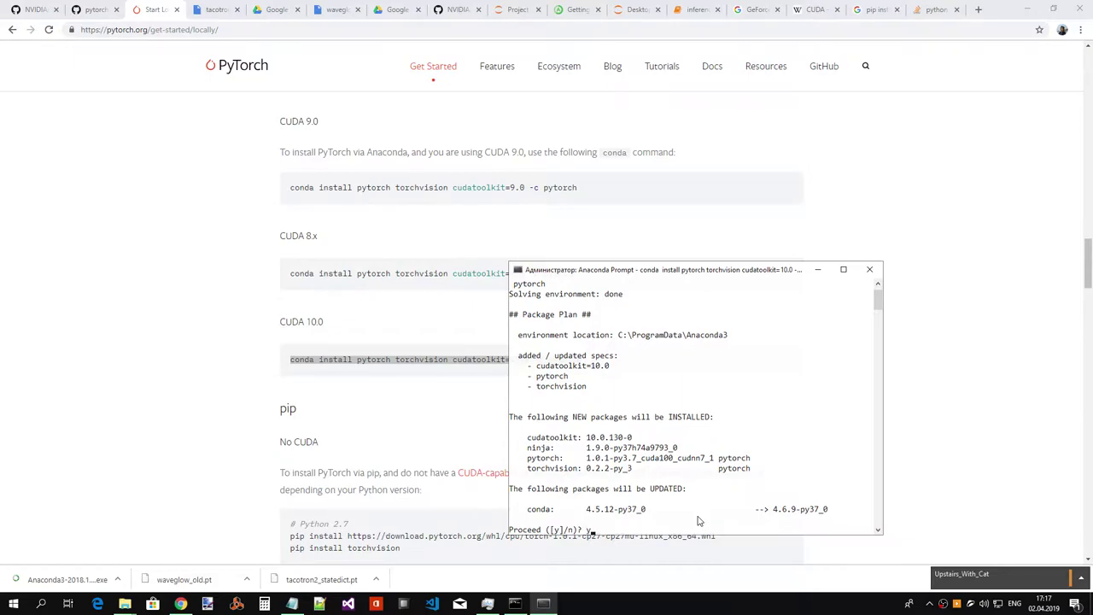
- Accept the conda package plan with y, and run the same PyTorch install command again to verify the installation
{"action": "key", "text": "Return"}
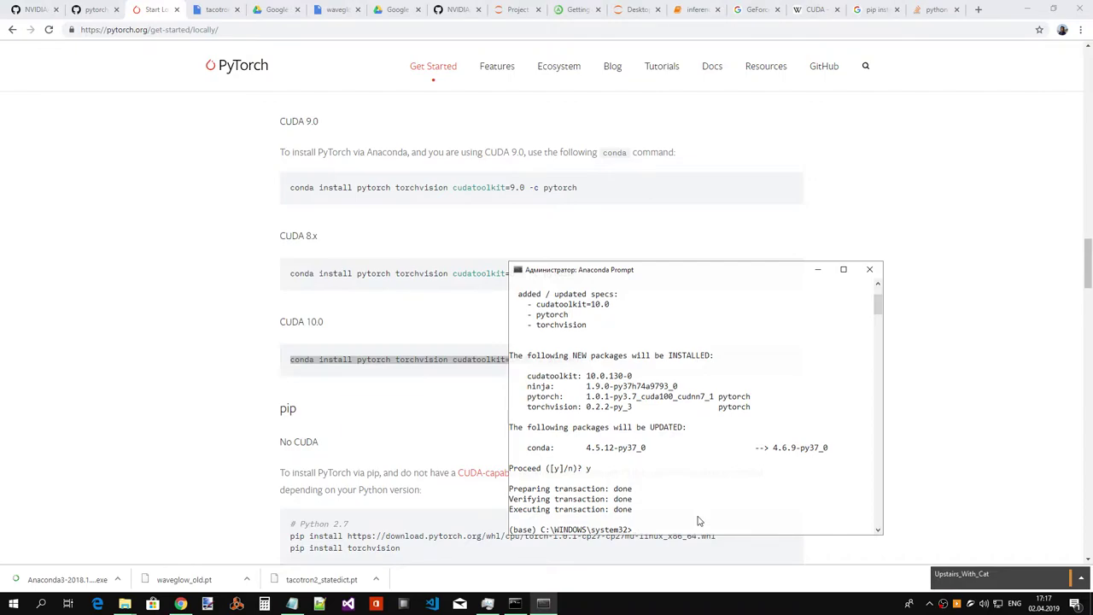
{"action": "key", "text": "ctrl+v"}
{"action": "key", "text": "Return"}
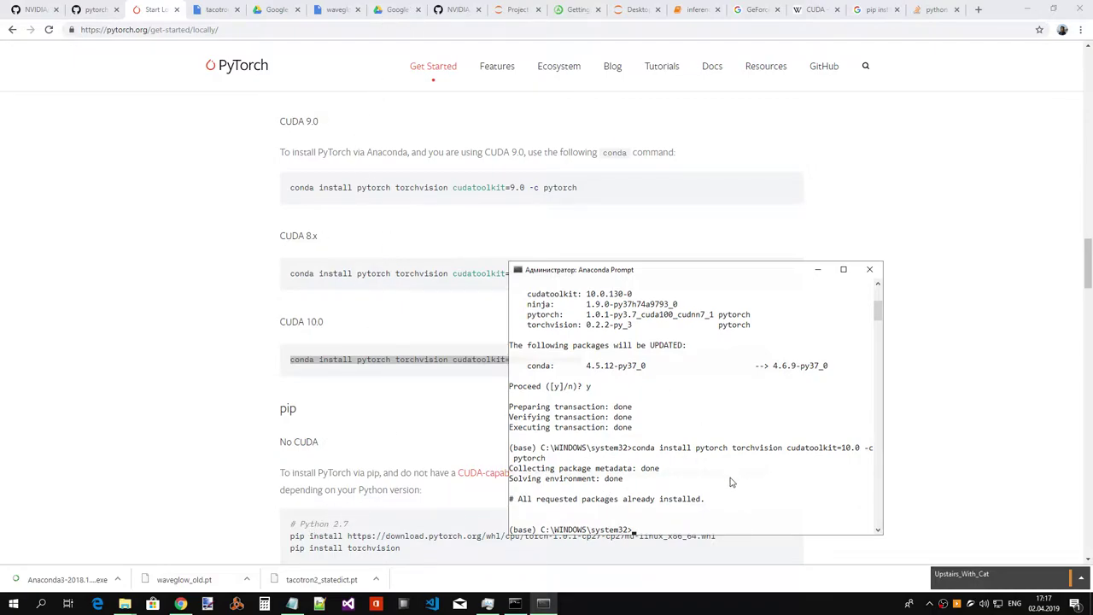
- Copy the path of the tacotron2 folder on the desktop and change to that directory with cd in the administrator Anaconda Prompt
{"action": "key", "text": "super+d"}
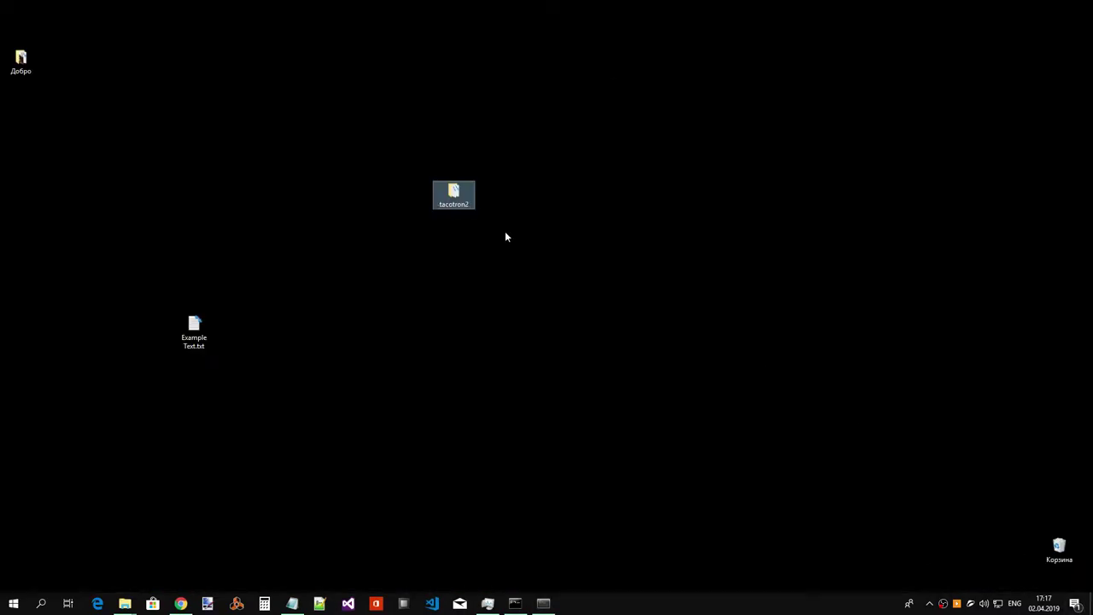
{"action": "double_click", "coordinate": [457, 205]}
{"action": "left_click", "coordinate": [836, 175]}
{"action": "key", "text": "ctrl+c"}
{"action": "left_click", "coordinate": [543, 603]}
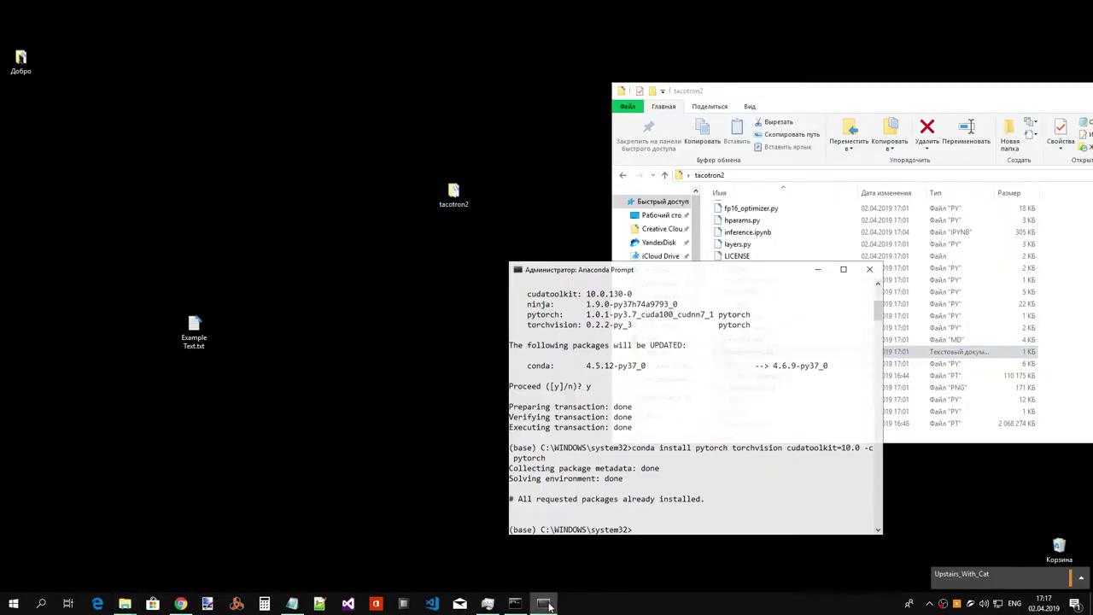
{"action": "type", "text": "v"}
{"action": "key", "text": "ctrl+v"}
{"action": "key", "text": "Return"}
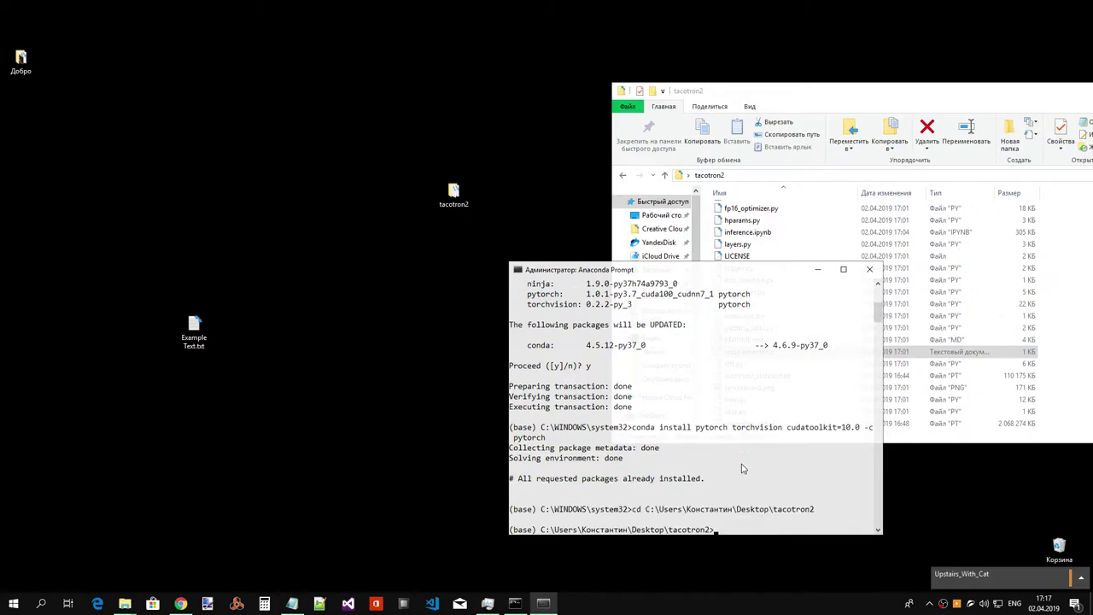
- Switch to the NVIDIA tacotron2 GitHub page in the browser and review the sed command for updating the .wav paths
{"action": "left_click_drag", "start_coordinate": [719, 269], "coordinate": [311, 147]}
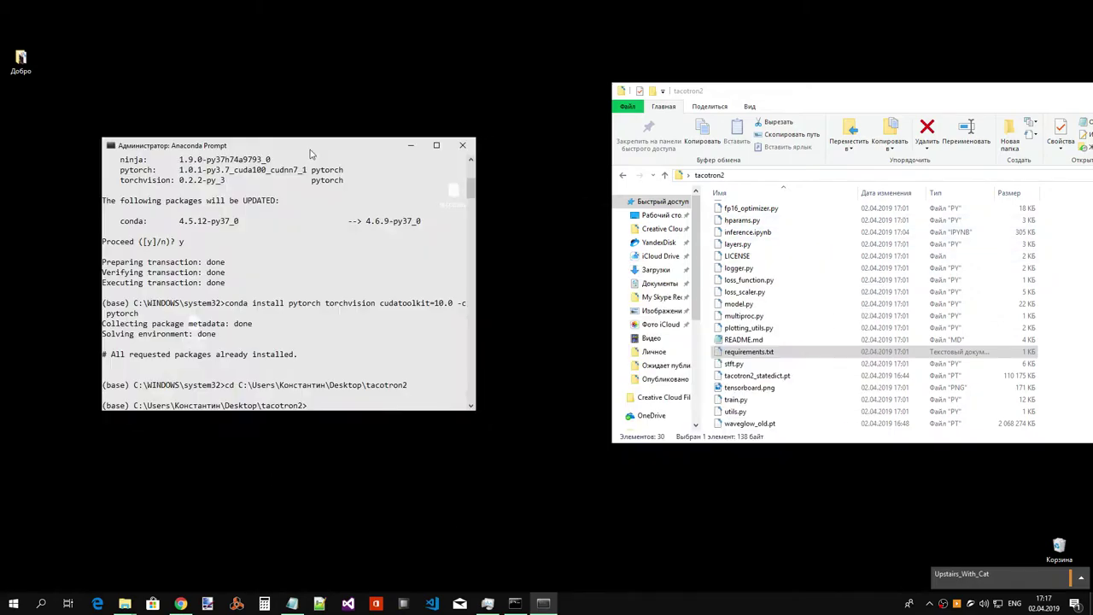
{"action": "left_click", "coordinate": [181, 604]}
{"action": "left_click", "coordinate": [95, 12]}
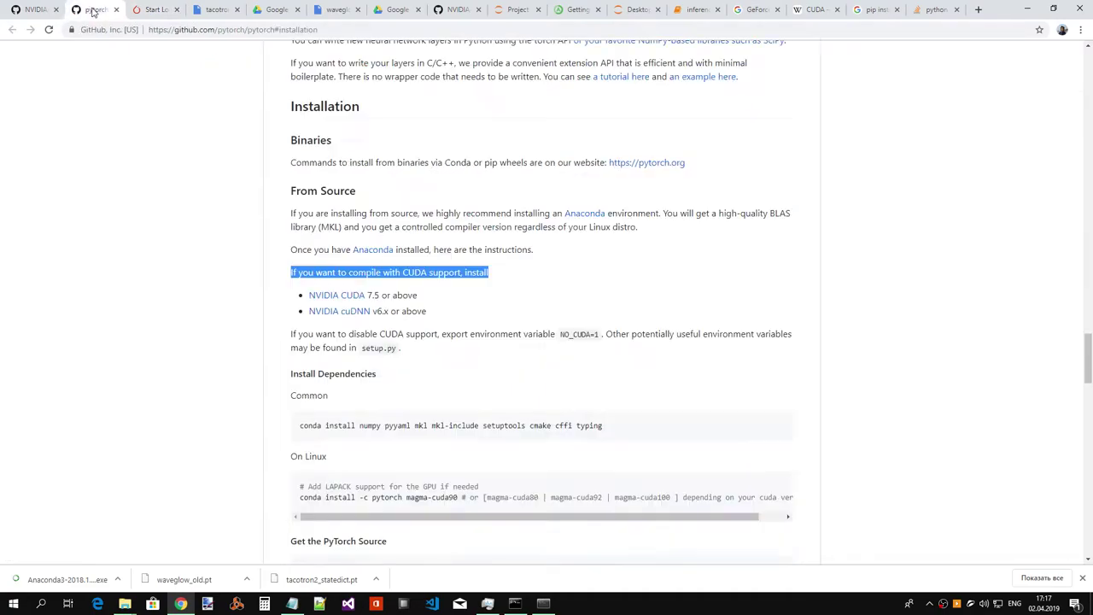
{"action": "left_click", "coordinate": [29, 9]}
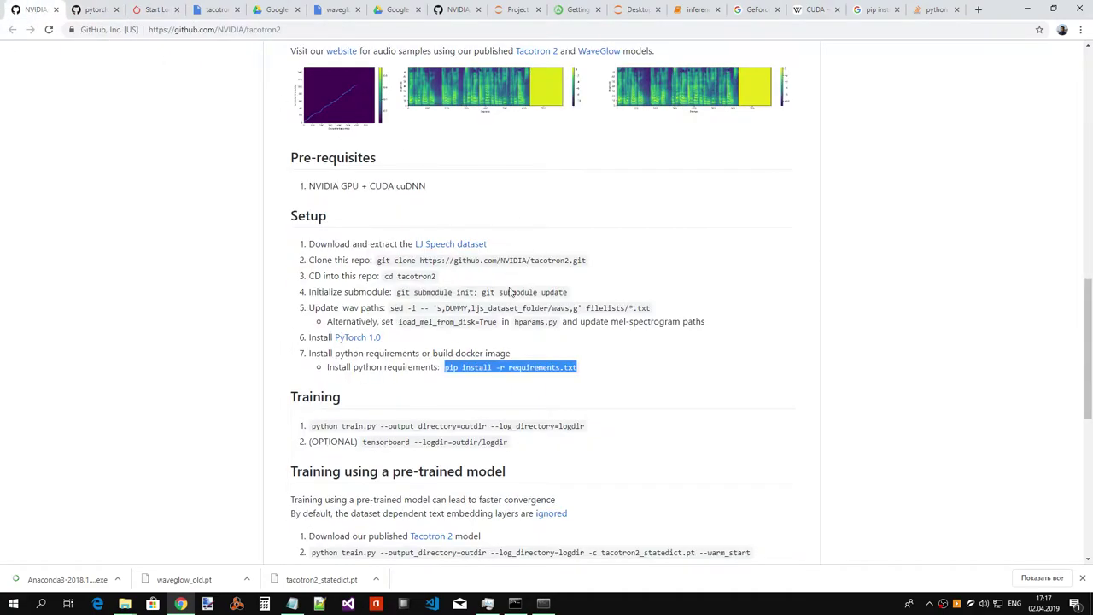
{"action": "left_click", "coordinate": [416, 308]}
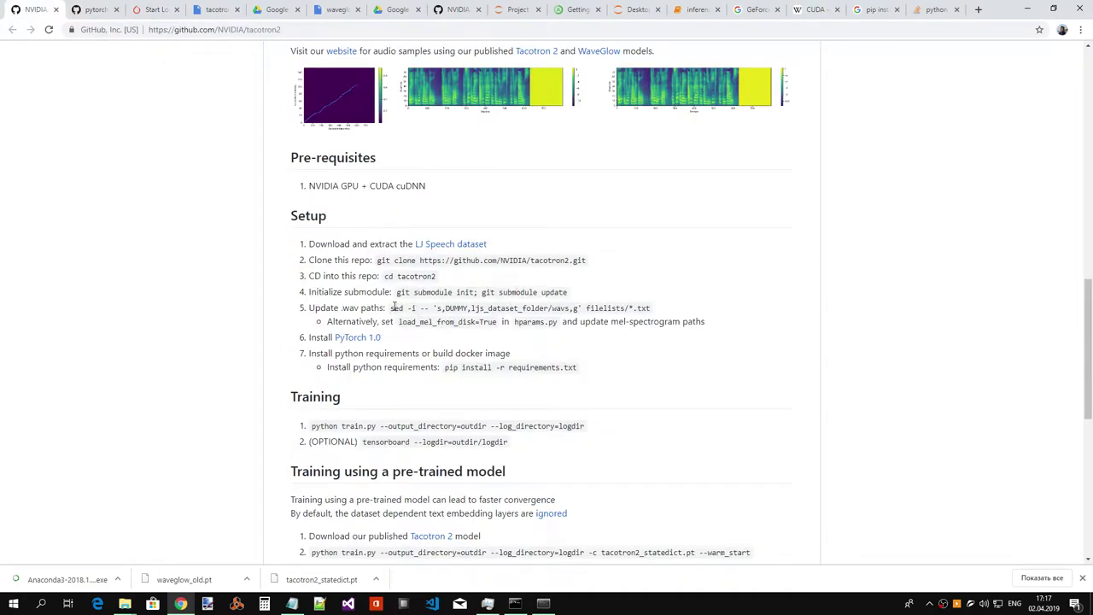
{"action": "left_click_drag", "start_coordinate": [391, 309], "coordinate": [654, 316]}
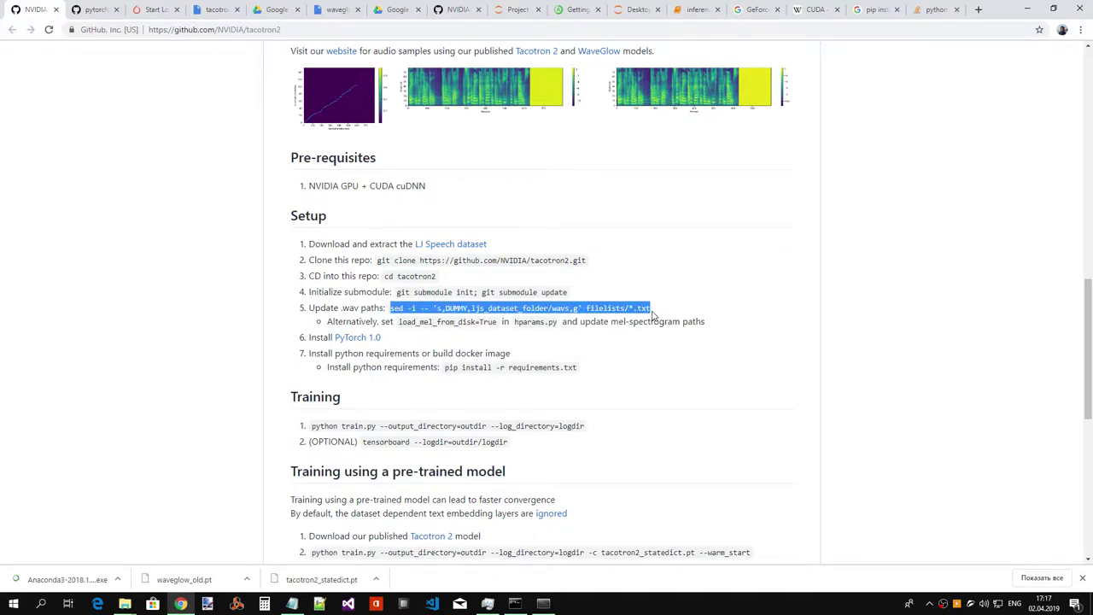
- Copy the word sed from the Setup instructions, run it in the administrator Anaconda Prompt, and return to the GitHub page
{"action": "double_click", "coordinate": [398, 308]}
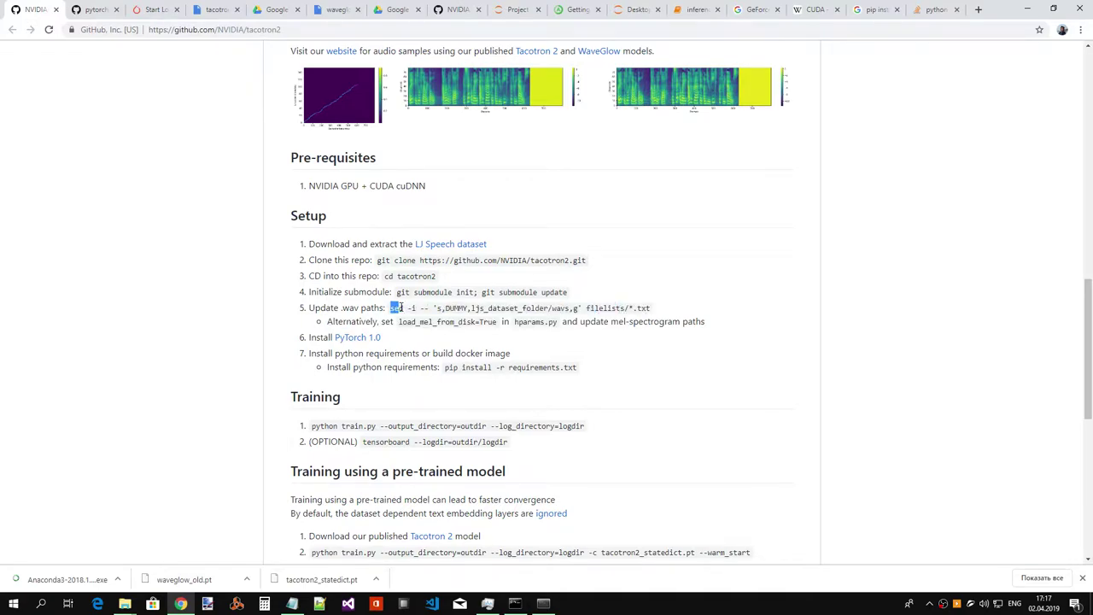
{"action": "key", "text": "ctrl+c"}
{"action": "key", "text": "alt+Tab"}
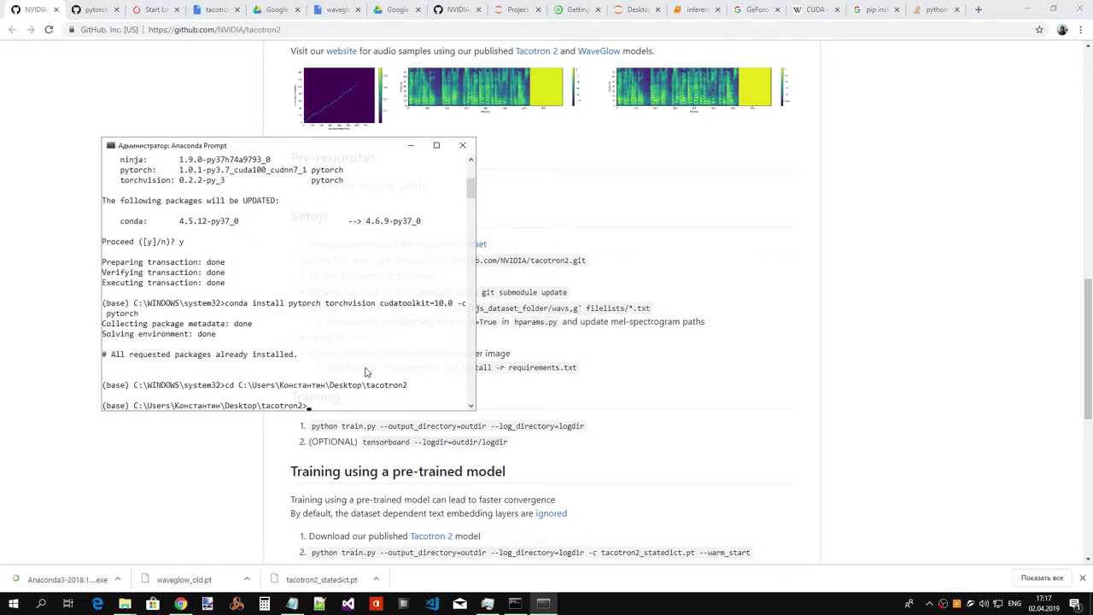
{"action": "key", "text": "ctrl+v"}
{"action": "key", "text": "Return"}
{"action": "key", "text": "alt+Tab"}
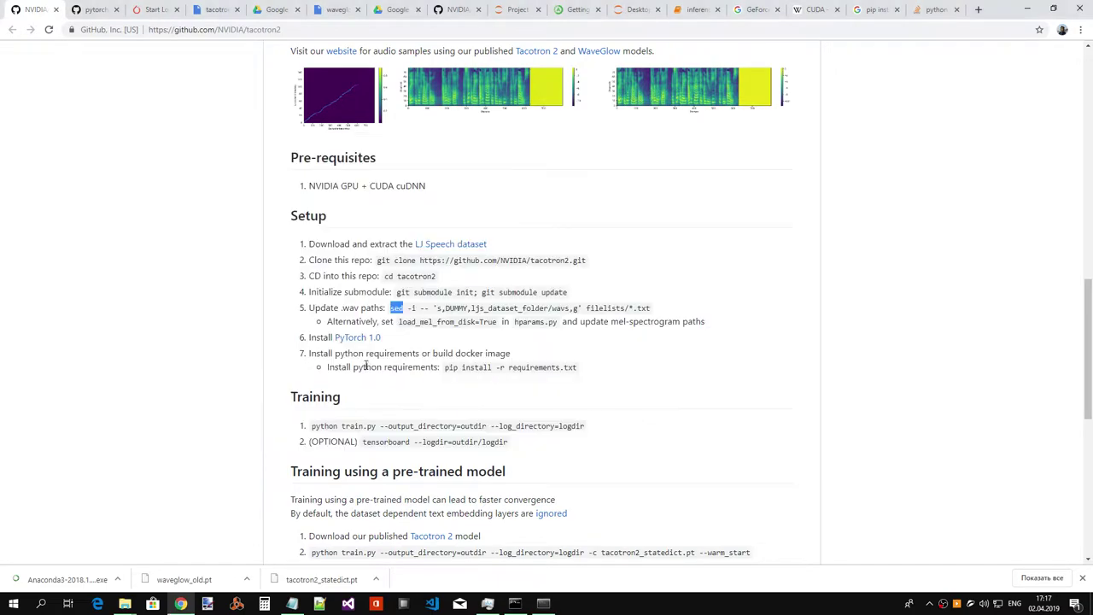
- Read the alternative Setup instruction about load_mel_from_disk=True in hparams.py and the mel-spectrogram paths
{"action": "left_click", "coordinate": [406, 324]}
{"action": "left_click_drag", "start_coordinate": [399, 323], "coordinate": [566, 323]}
{"action": "left_click", "coordinate": [567, 322]}
{"action": "double_click", "coordinate": [601, 321]}
{"action": "left_click", "coordinate": [696, 322]}
{"action": "left_click_drag", "start_coordinate": [714, 325], "coordinate": [593, 324]}
{"action": "left_click_drag", "start_coordinate": [687, 323], "coordinate": [683, 322]}
- Open hparams.py from the tacotron2 folder in Notepad++
{"action": "mouse_move", "coordinate": [124, 604]}
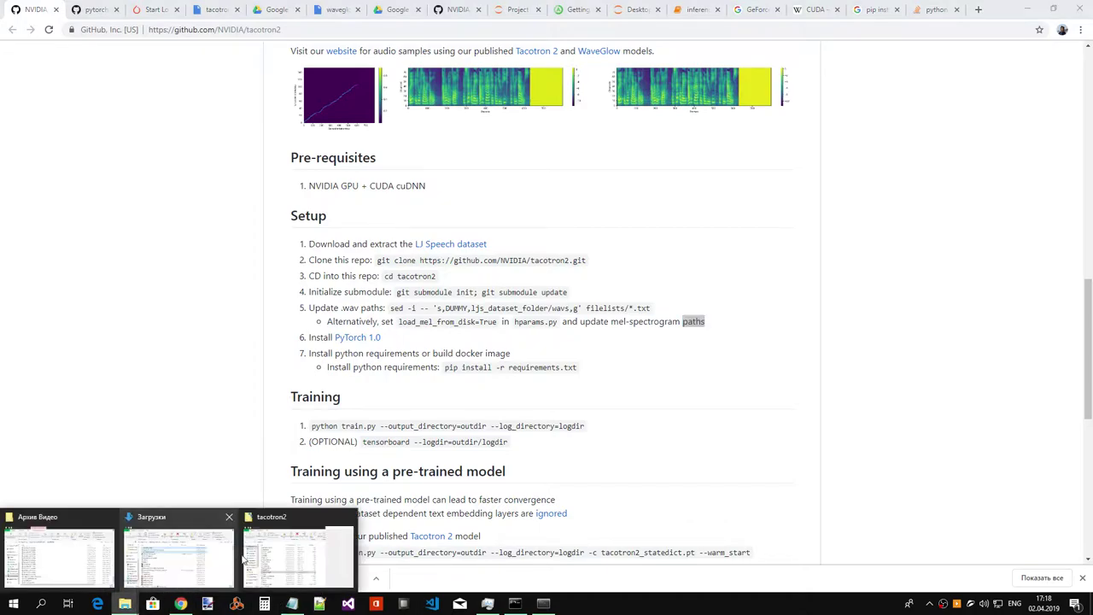
{"action": "left_click", "coordinate": [278, 556]}
{"action": "scroll", "coordinate": [791, 273], "scroll_direction": "up", "scroll_amount": 2}
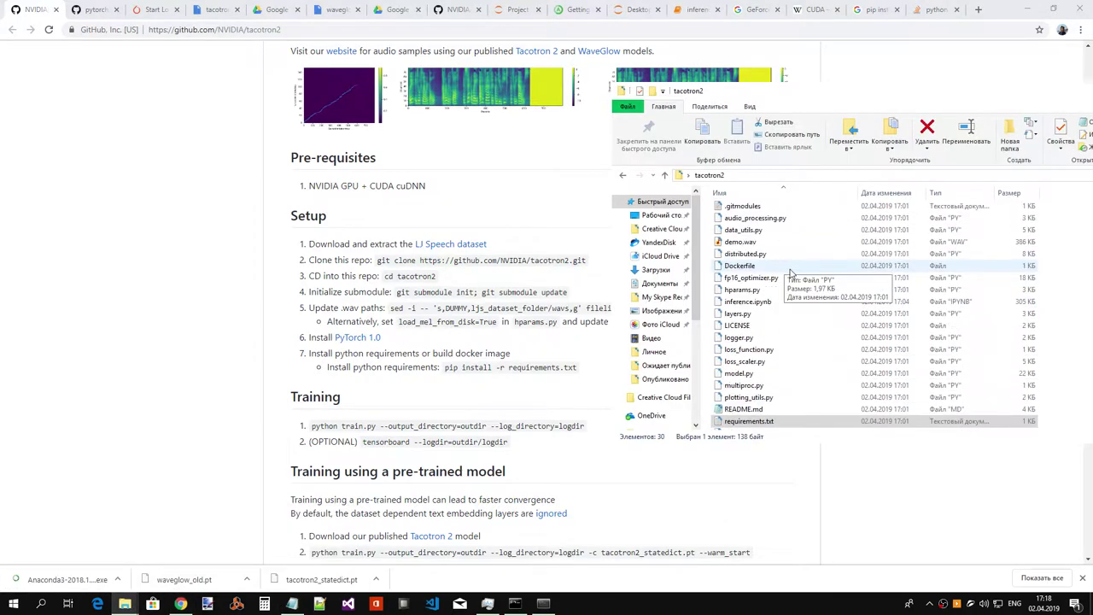
{"action": "left_click", "coordinate": [753, 292]}
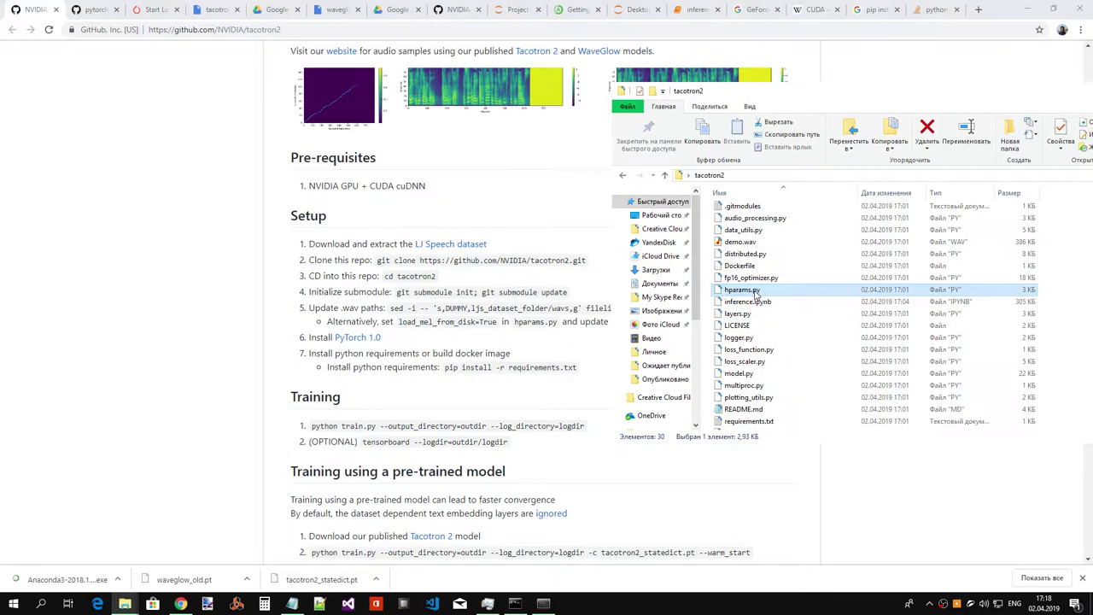
{"action": "right_click", "coordinate": [754, 291]}
{"action": "left_click", "coordinate": [692, 306]}
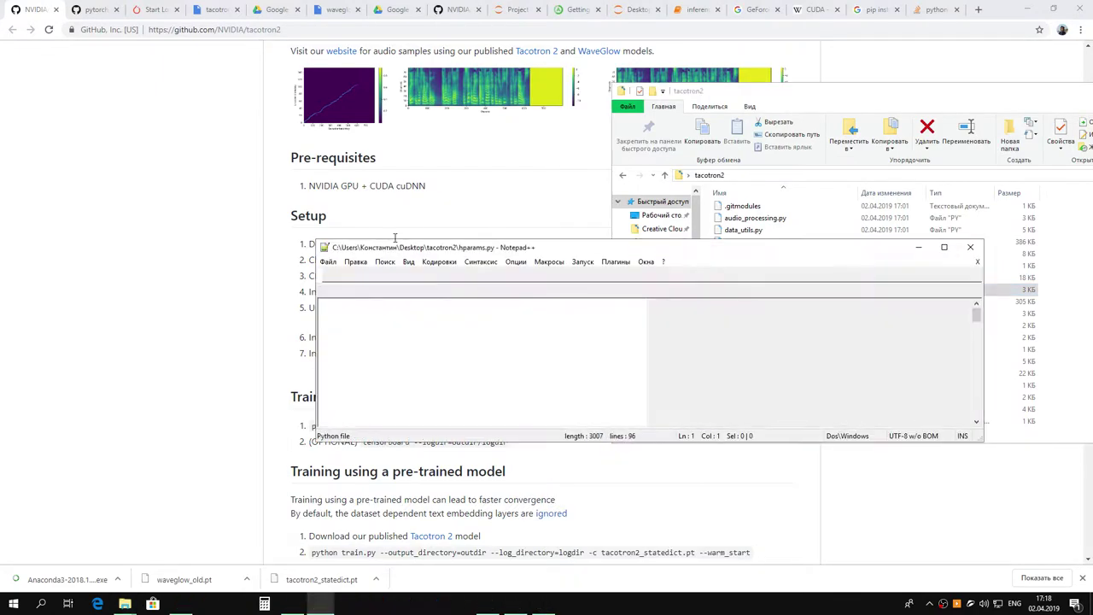
- Maximize the Notepad++ window and close the new 1 file without saving it
{"action": "double_click", "coordinate": [507, 248]}
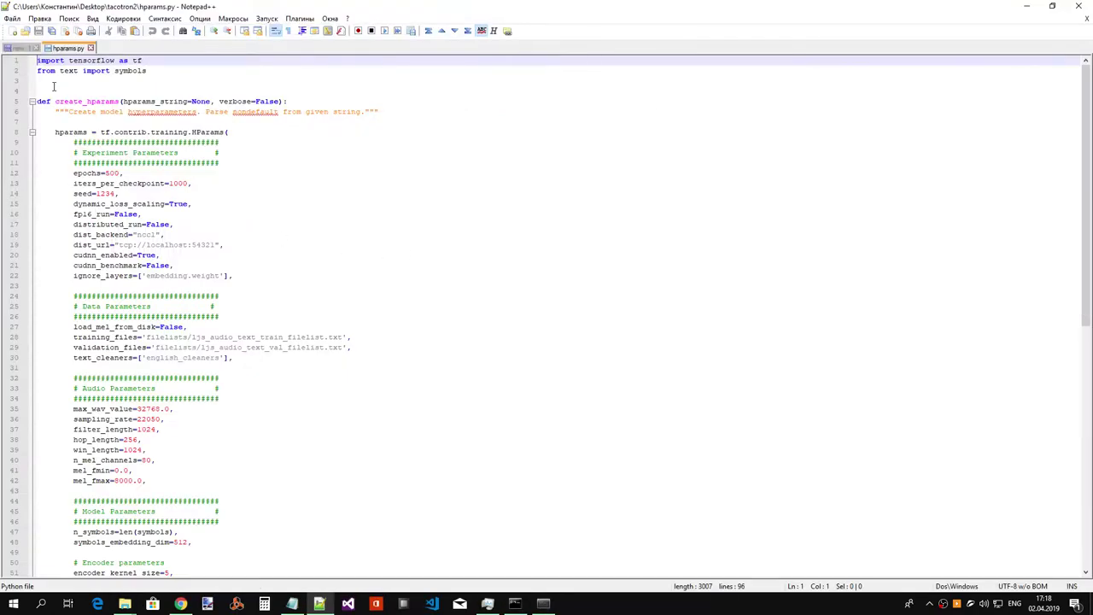
{"action": "left_click", "coordinate": [36, 48]}
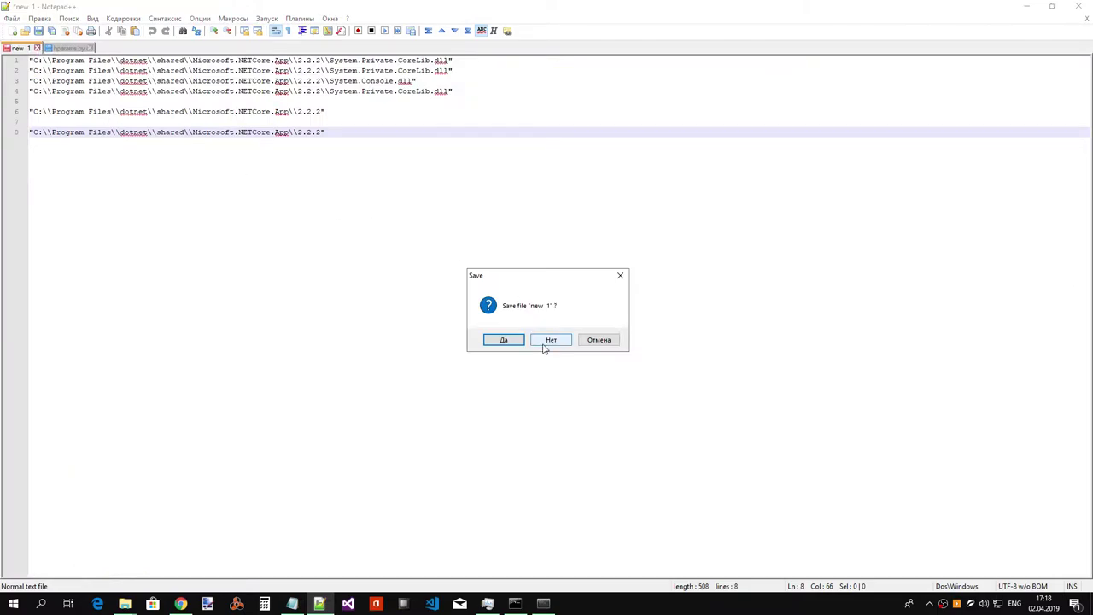
{"action": "left_click", "coordinate": [549, 340]}
- Look through hparams.py and set load_mel_from_disk to true in the Data Parameters section
{"action": "left_click", "coordinate": [245, 194]}
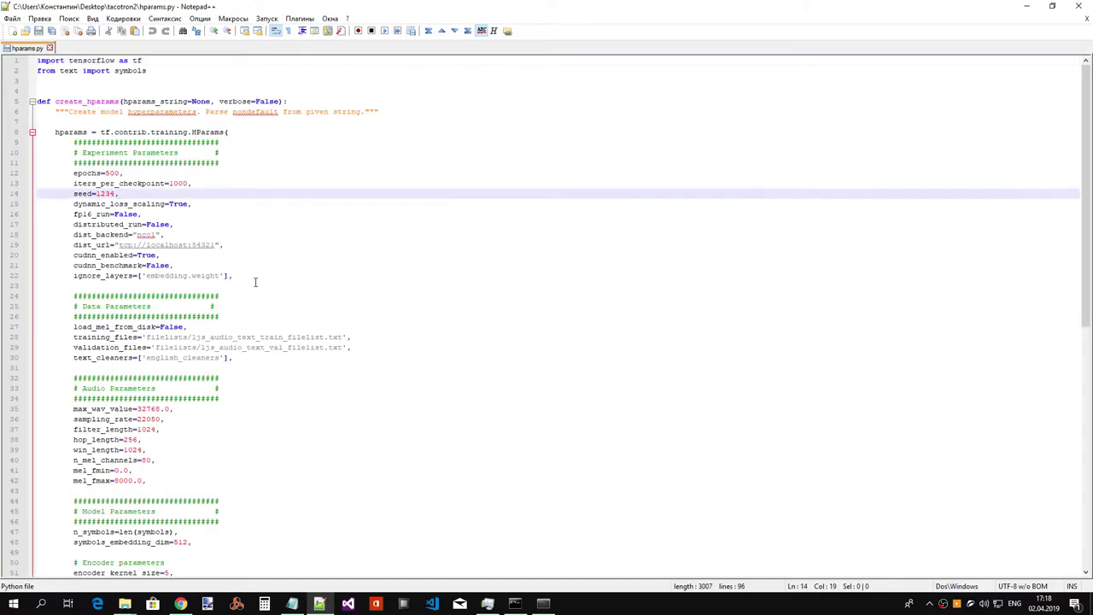
{"action": "left_click", "coordinate": [306, 338]}
{"action": "scroll", "coordinate": [309, 234], "scroll_direction": "down", "scroll_amount": 15}
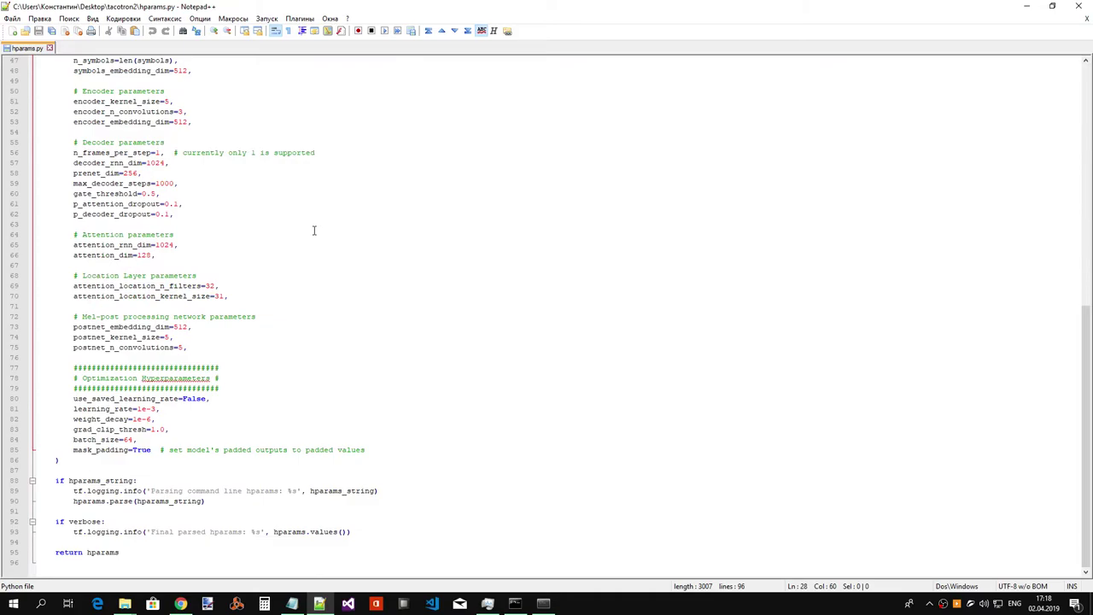
{"action": "scroll", "coordinate": [313, 230], "scroll_direction": "up", "scroll_amount": 15}
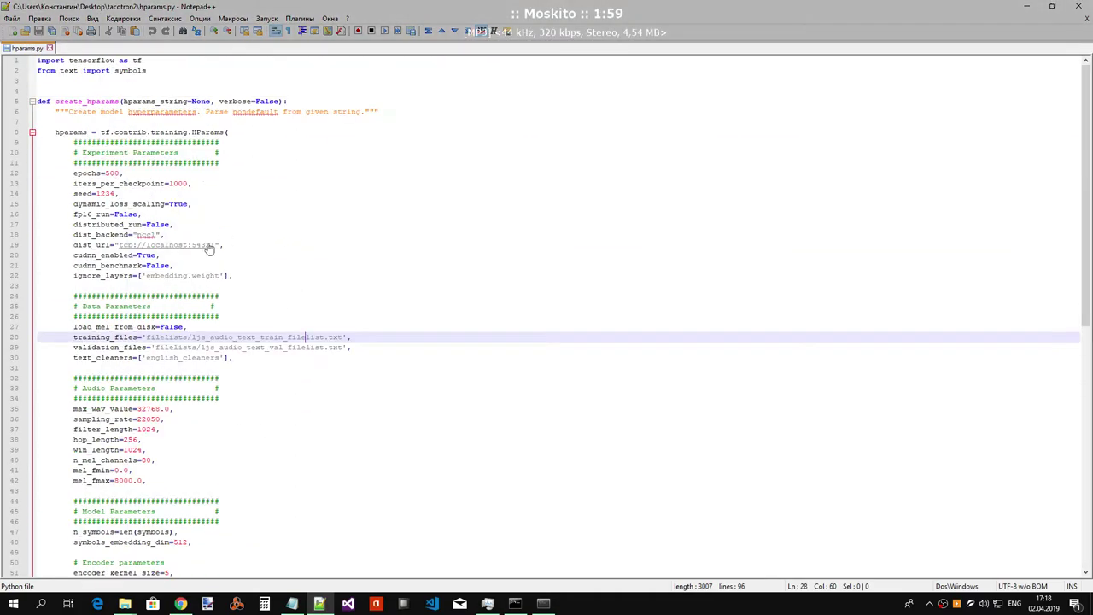
{"action": "left_click", "coordinate": [318, 234]}
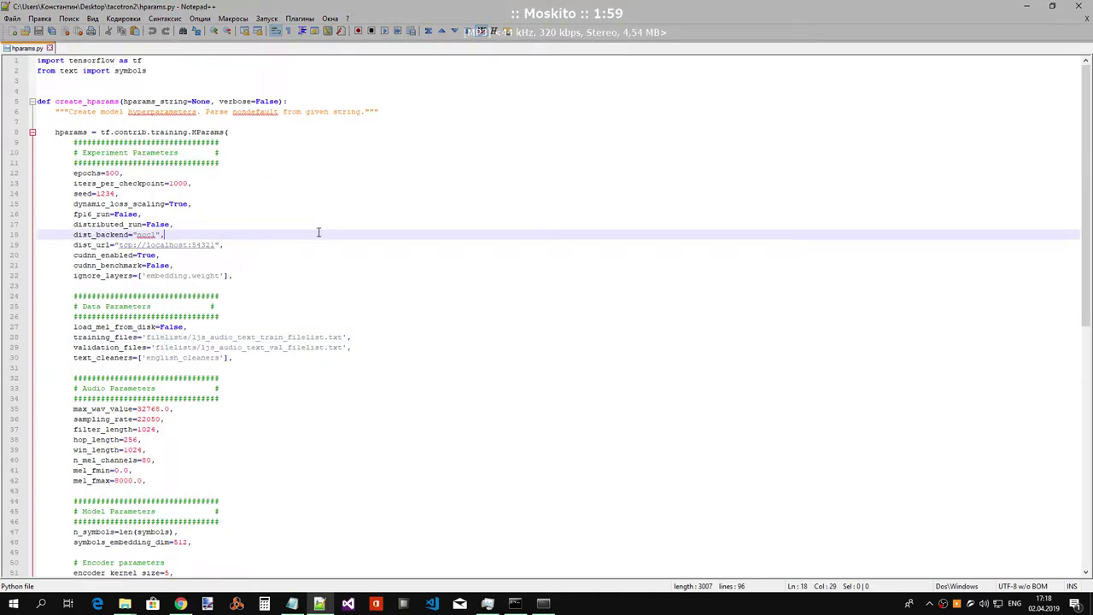
{"action": "left_click", "coordinate": [213, 327]}
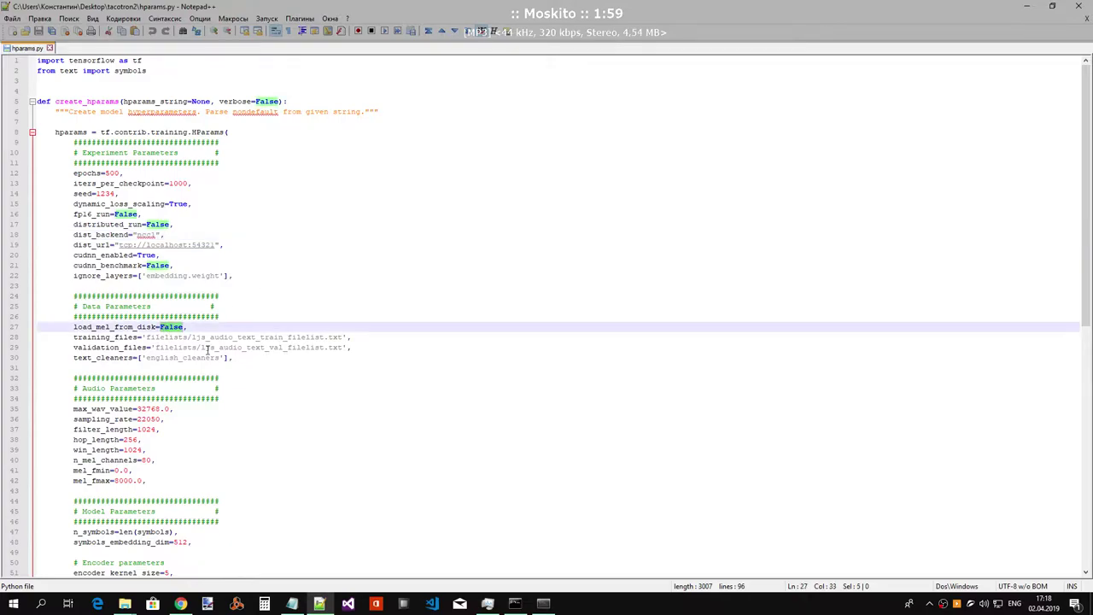
{"action": "type", "text": "true"}
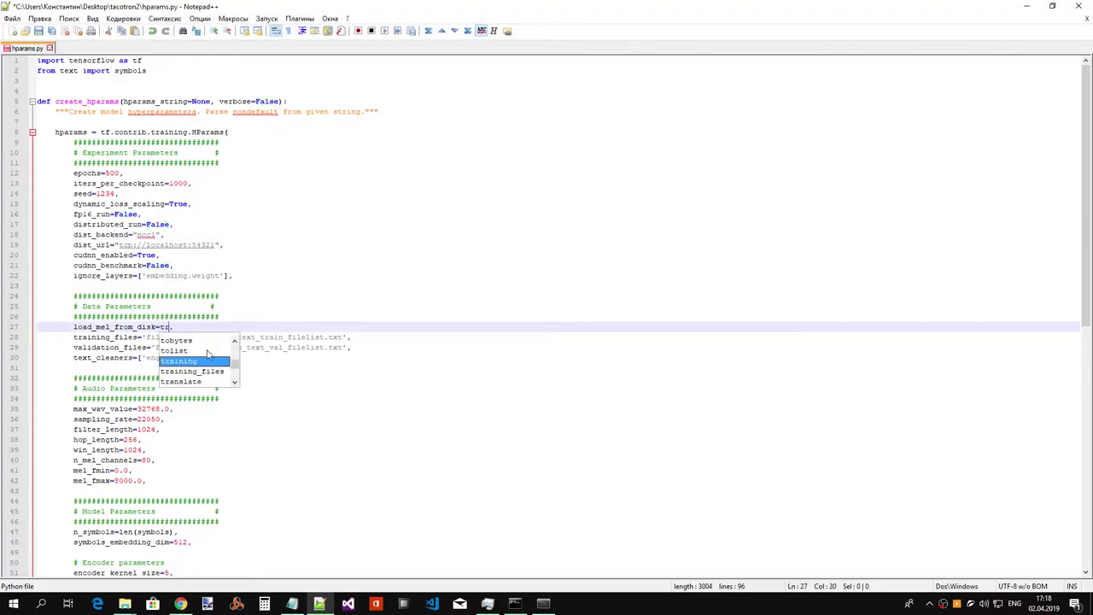
{"action": "key", "text": "Down"}
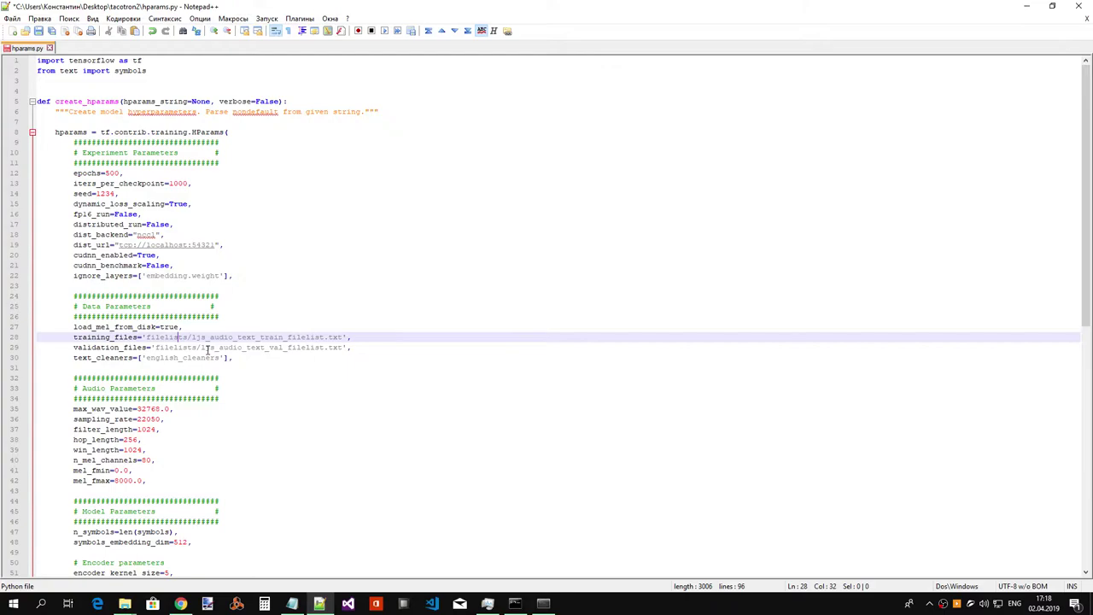
- Check the training_files path in hparams.py and open the filelists folder inside tacotron2
{"action": "double_click", "coordinate": [242, 338]}
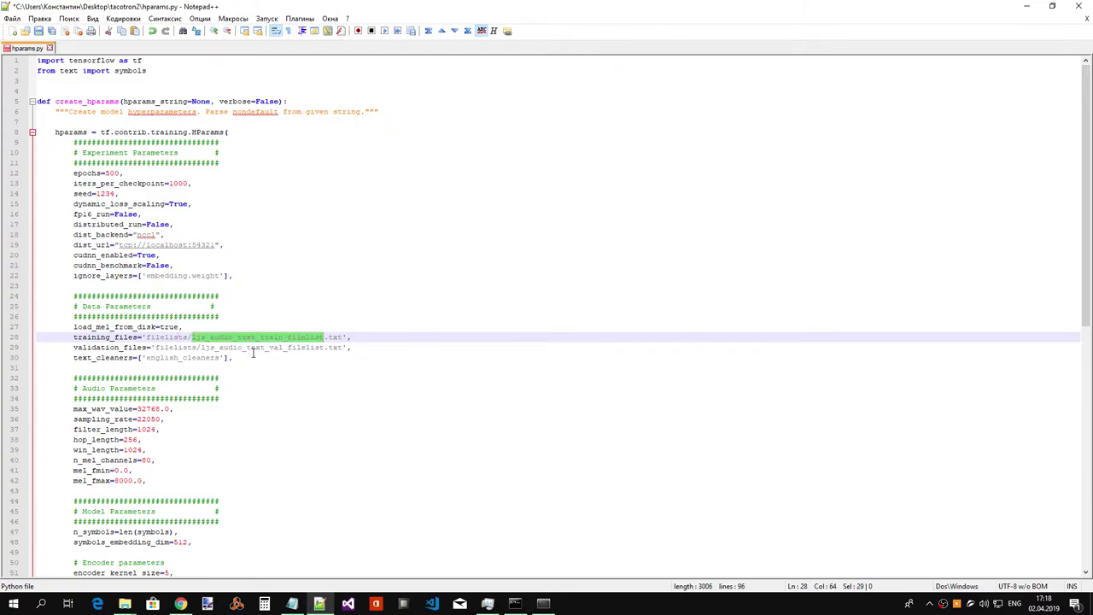
{"action": "left_click", "coordinate": [250, 338]}
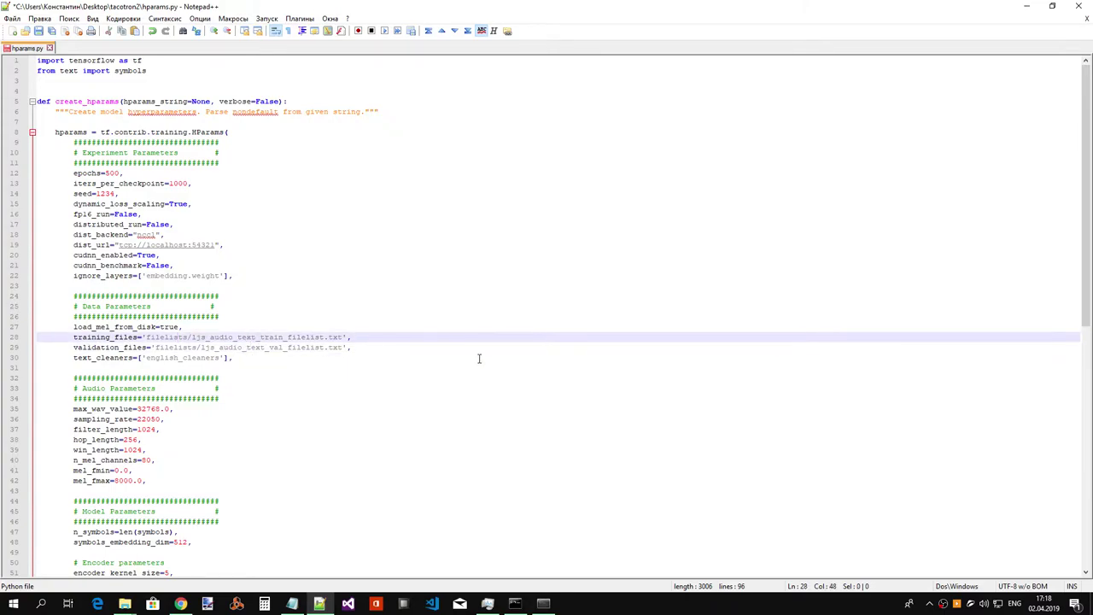
{"action": "key", "text": "alt+Tab"}
{"action": "scroll", "coordinate": [767, 261], "scroll_direction": "up", "scroll_amount": 2}
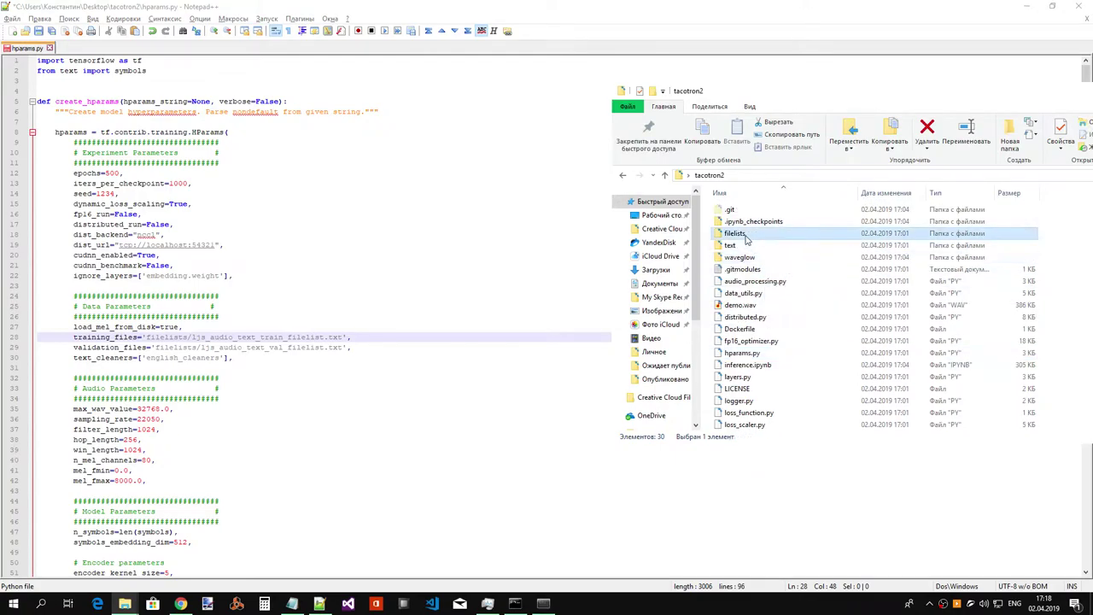
{"action": "double_click", "coordinate": [752, 230]}
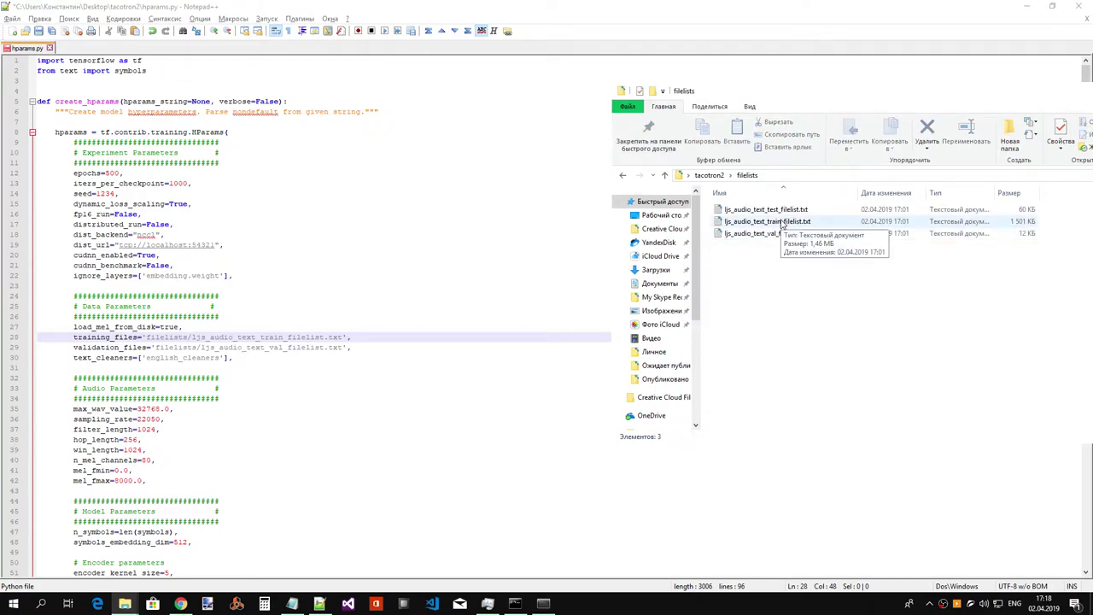
- View ljs_audio_text_test_filelist.txt in an enlarged Notepad window, view ljs_audio_text_train_filelist.txt as well, and close both files
{"action": "double_click", "coordinate": [780, 212]}
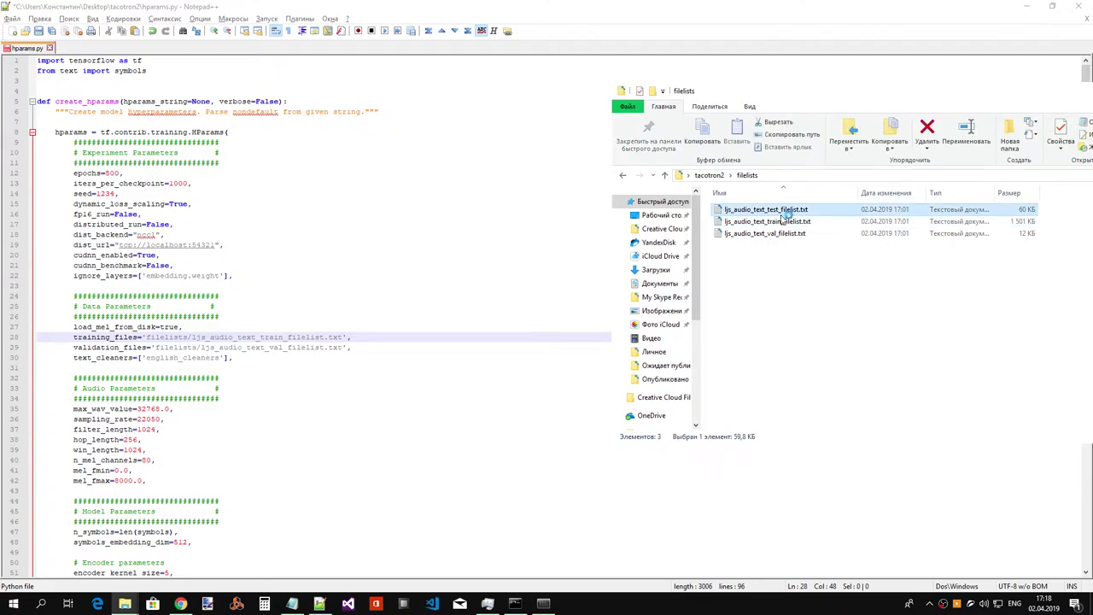
{"action": "left_click_drag", "start_coordinate": [912, 78], "coordinate": [489, 85]}
{"action": "left_click_drag", "start_coordinate": [657, 478], "coordinate": [925, 529]}
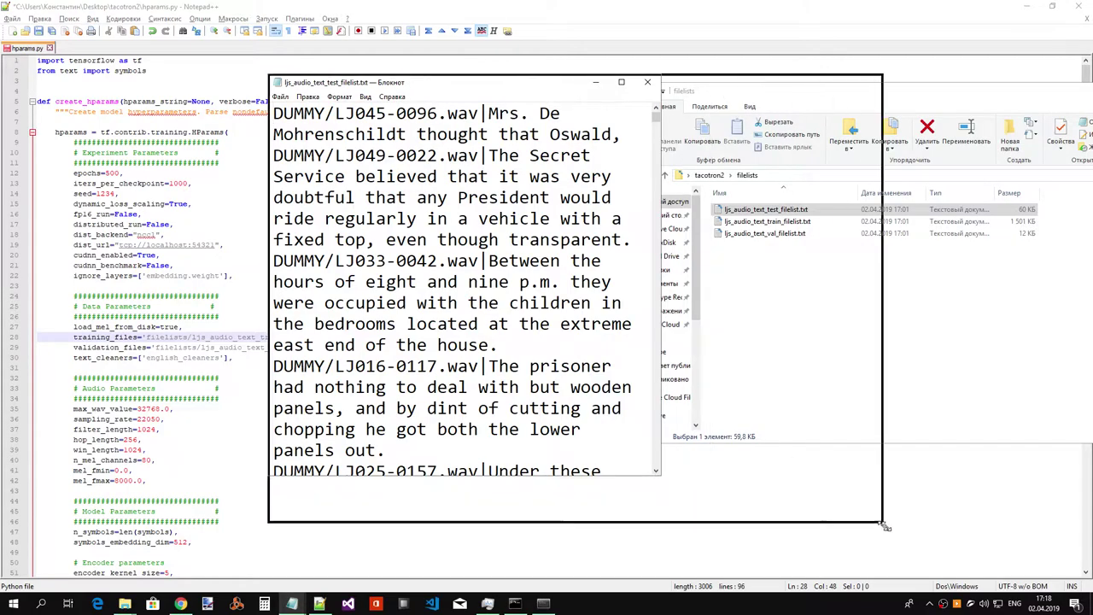
{"action": "scroll", "coordinate": [852, 186], "scroll_direction": "down", "scroll_amount": 15}
{"action": "left_click_drag", "start_coordinate": [920, 138], "coordinate": [920, 517]}
{"action": "left_click", "coordinate": [919, 83]}
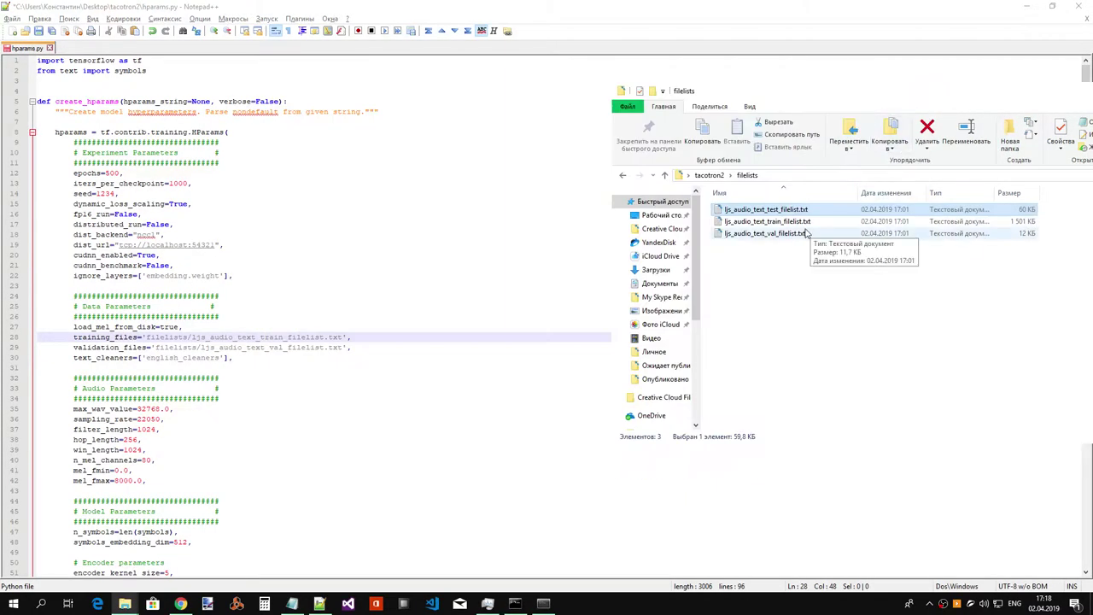
{"action": "double_click", "coordinate": [846, 221]}
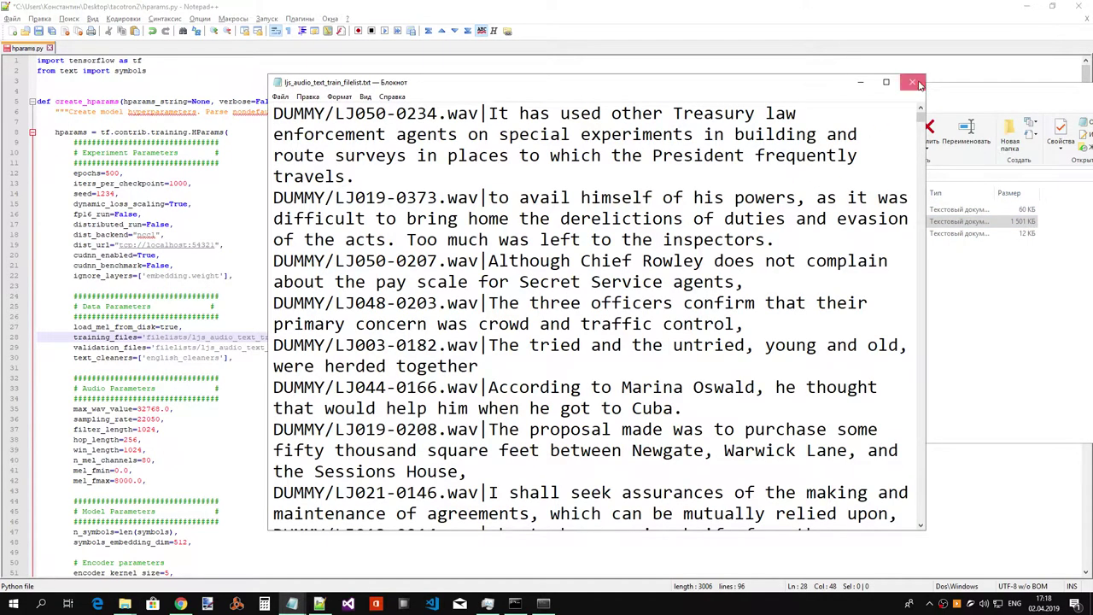
{"action": "left_click", "coordinate": [912, 82]}
- Browse the text, waveglow, nested waveglow tacotron2 and .ipynb_checkpoints folders of the tacotron2 project
{"action": "left_click", "coordinate": [711, 175]}
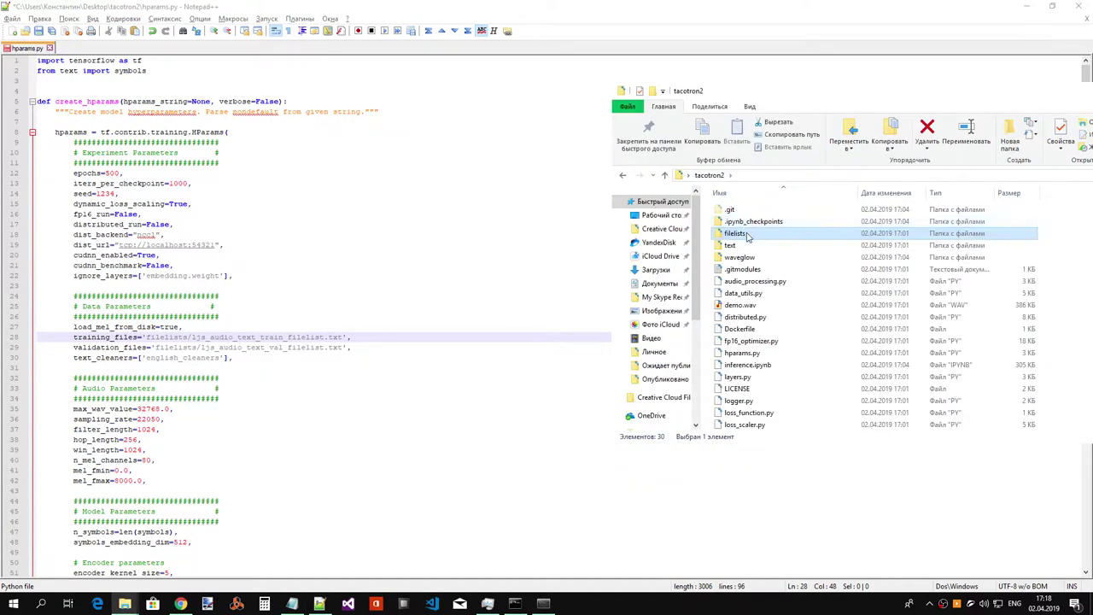
{"action": "double_click", "coordinate": [745, 246]}
{"action": "left_click", "coordinate": [722, 176]}
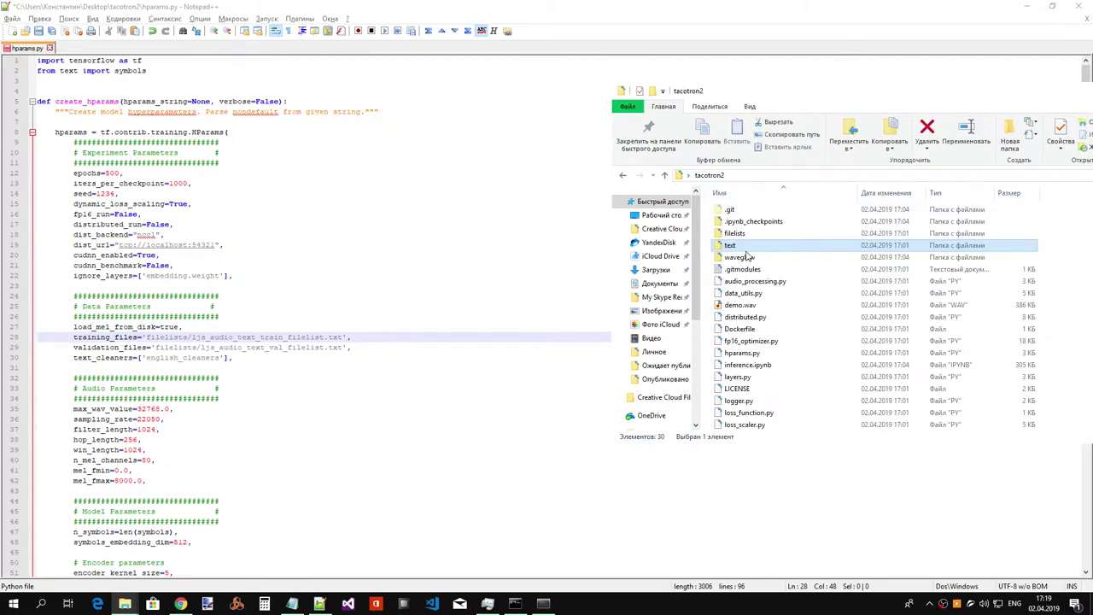
{"action": "double_click", "coordinate": [750, 257]}
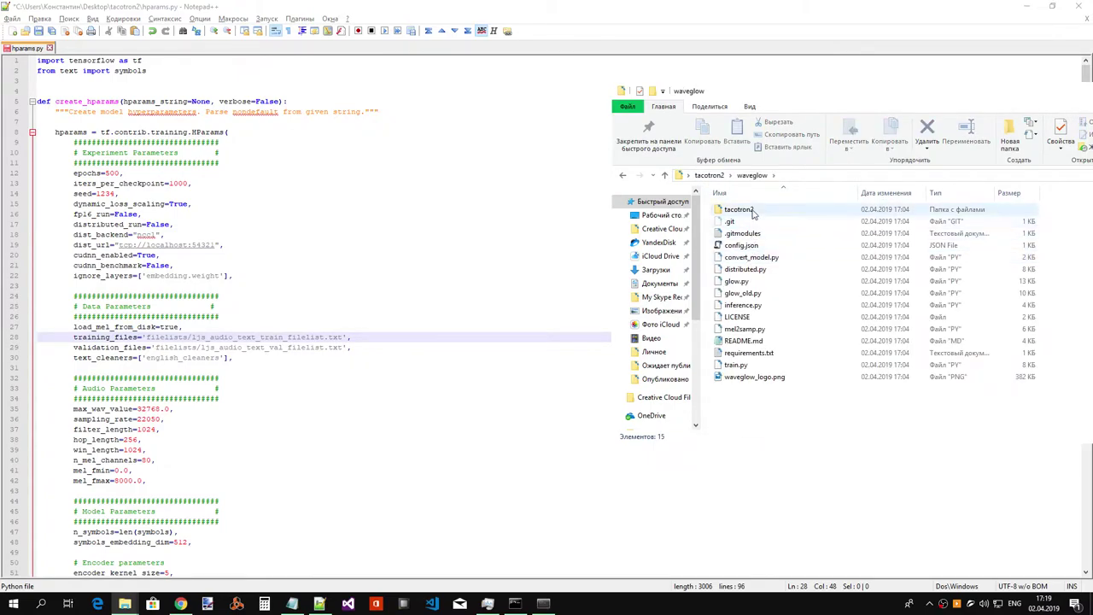
{"action": "double_click", "coordinate": [752, 213]}
{"action": "left_click", "coordinate": [755, 176]}
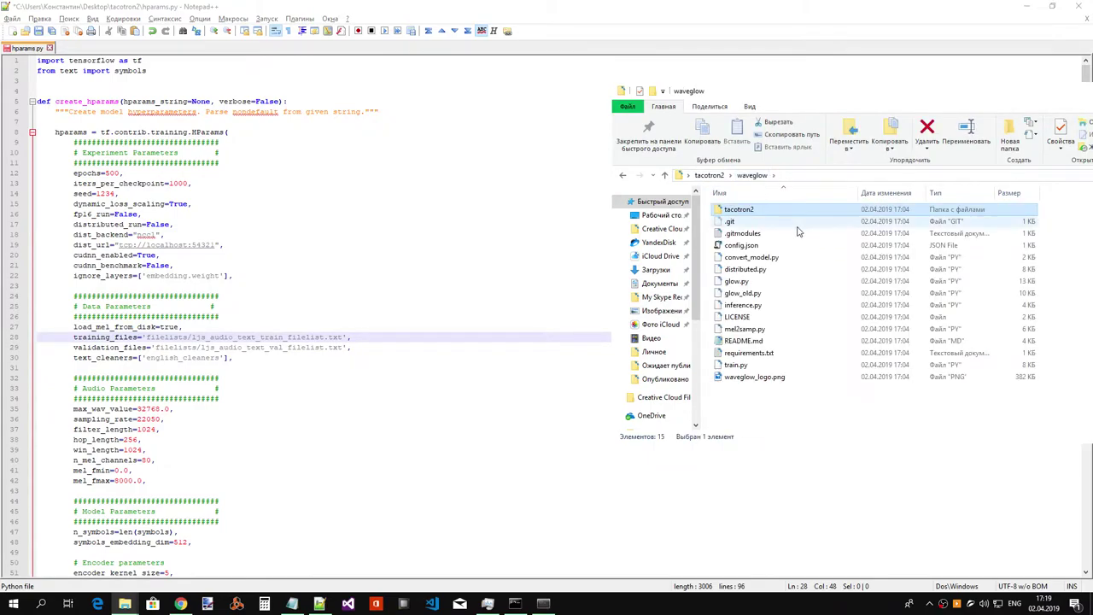
{"action": "left_click", "coordinate": [713, 175]}
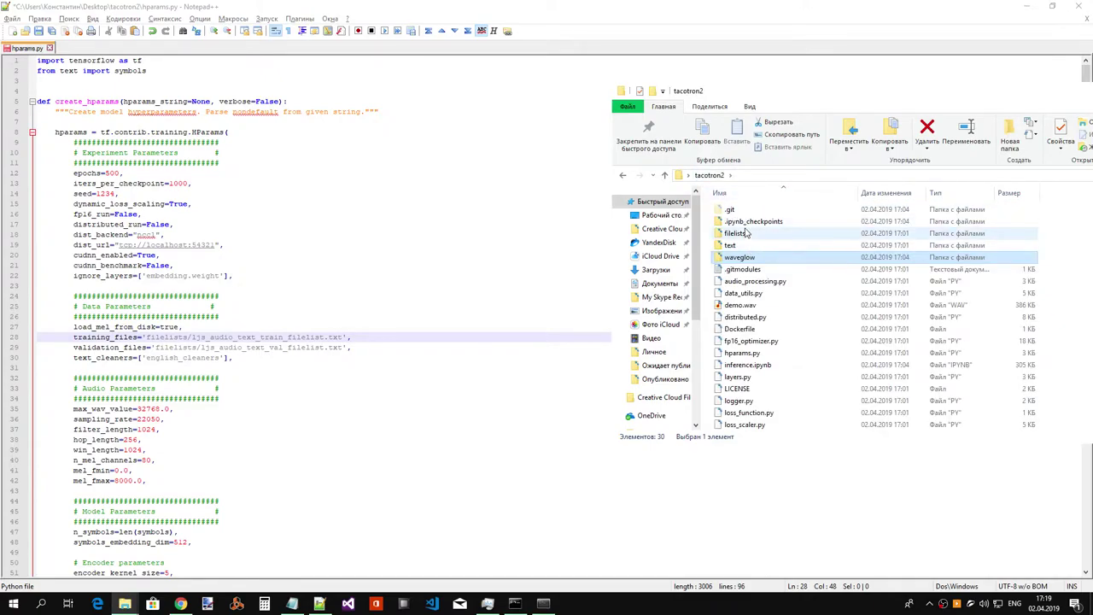
{"action": "double_click", "coordinate": [750, 222]}
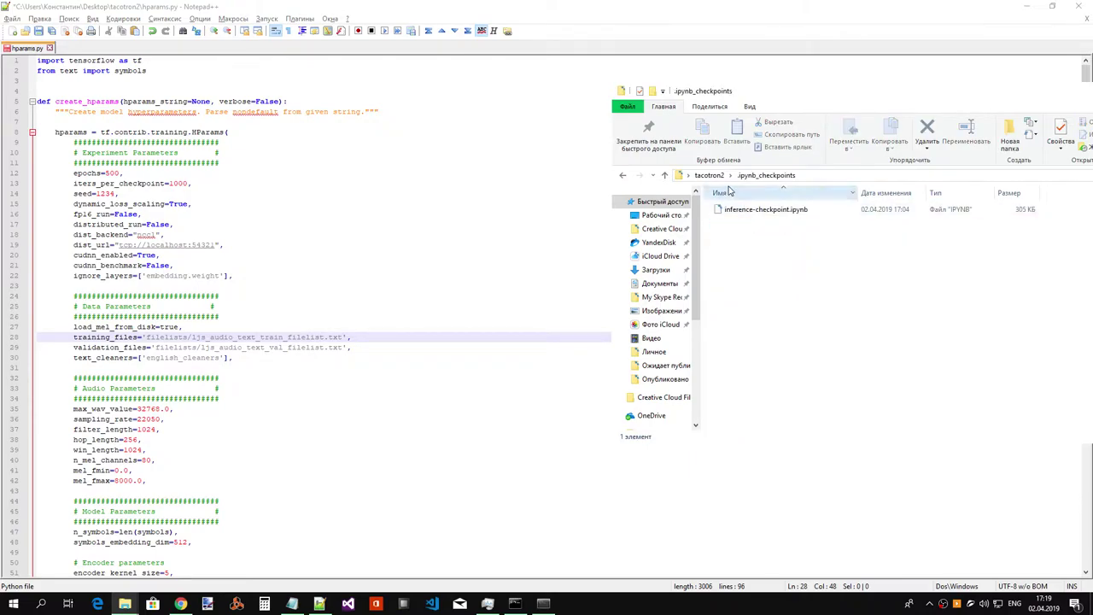
- Delete the .ipynb_checkpoints folder from the tacotron2 folder, checking the repository's file list on GitHub
{"action": "left_click", "coordinate": [709, 175]}
{"action": "right_click", "coordinate": [753, 221]}
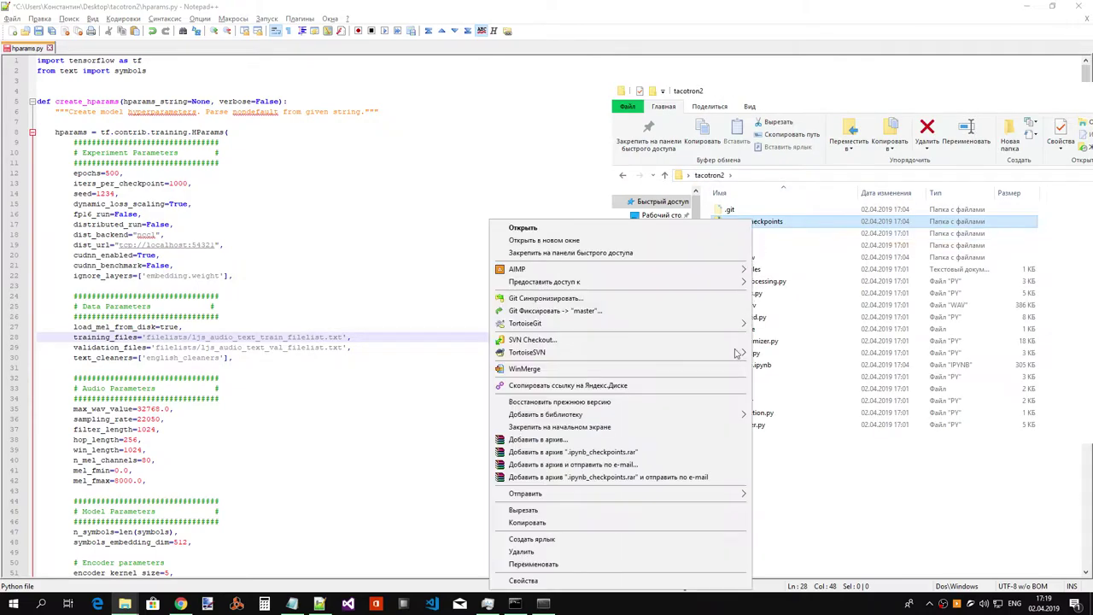
{"action": "left_click", "coordinate": [522, 552]}
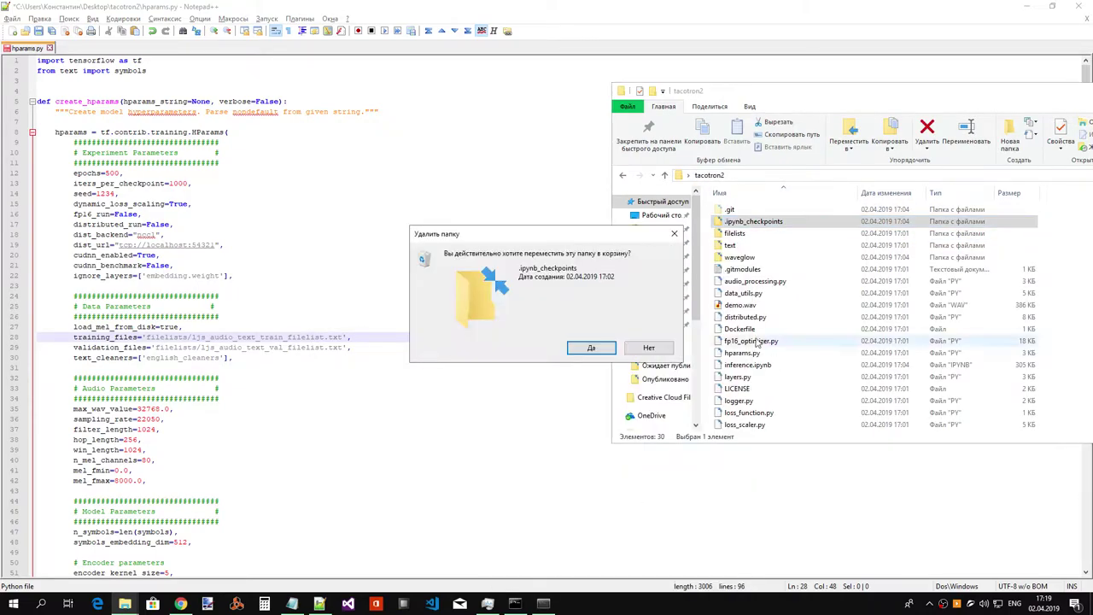
{"action": "left_click", "coordinate": [598, 350]}
{"action": "left_click", "coordinate": [754, 224]}
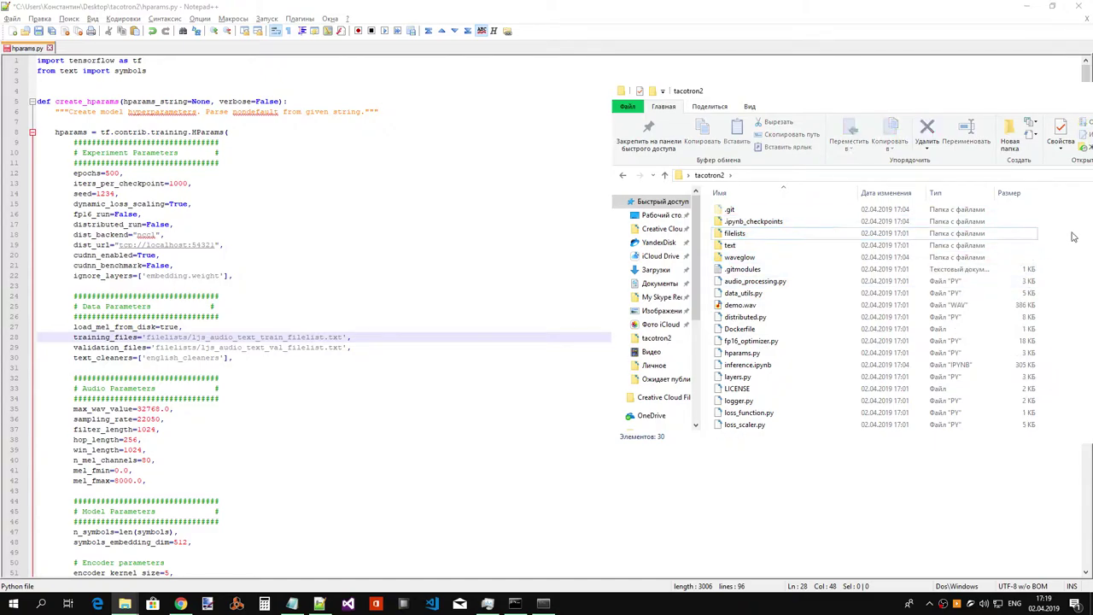
{"action": "left_click", "coordinate": [180, 604]}
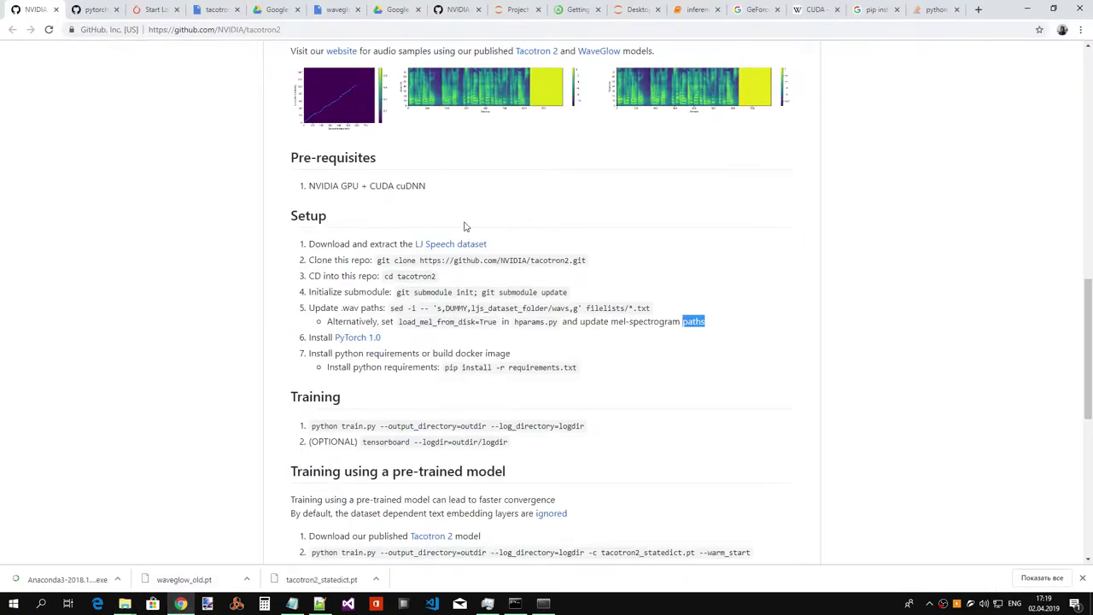
{"action": "scroll", "coordinate": [529, 287], "scroll_direction": "up", "scroll_amount": 15}
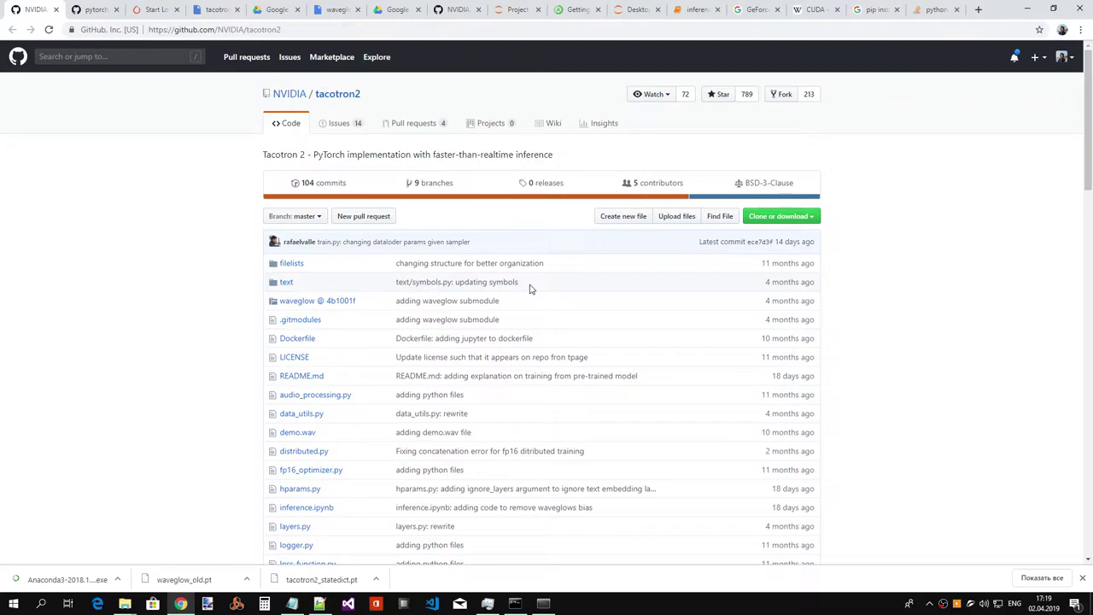
{"action": "key", "text": "alt+Tab"}
{"action": "left_click", "coordinate": [798, 224]}
{"action": "key", "text": "Delete"}
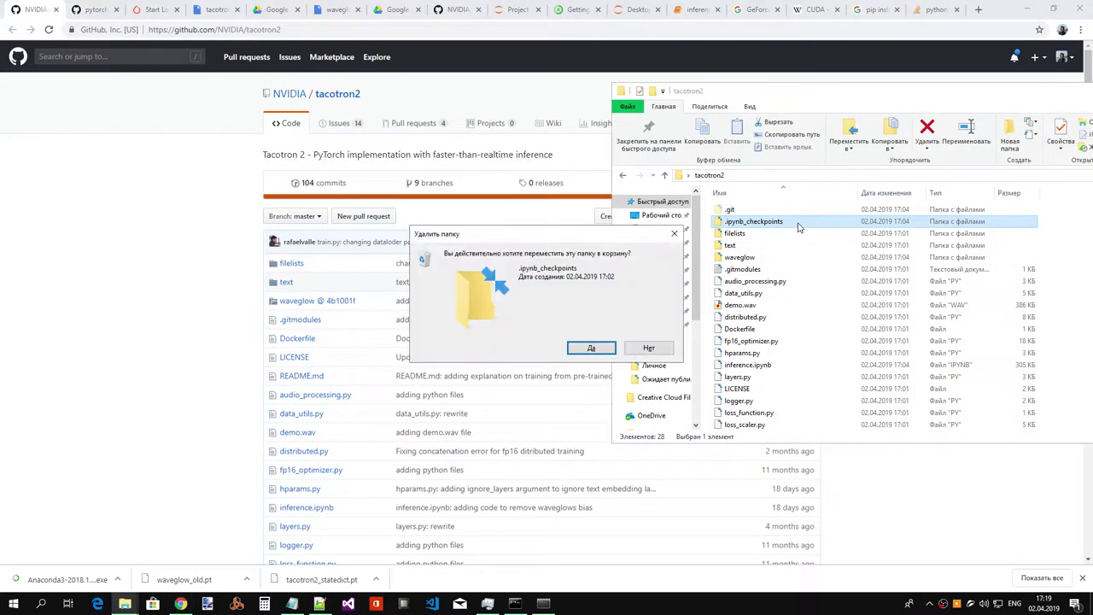
{"action": "key", "text": "Return"}
- Locate requirements.txt in the tacotron2 folder and reread the README's Setup instructions on wav paths and hparams.py
{"action": "scroll", "coordinate": [798, 224], "scroll_direction": "down", "scroll_amount": 3}
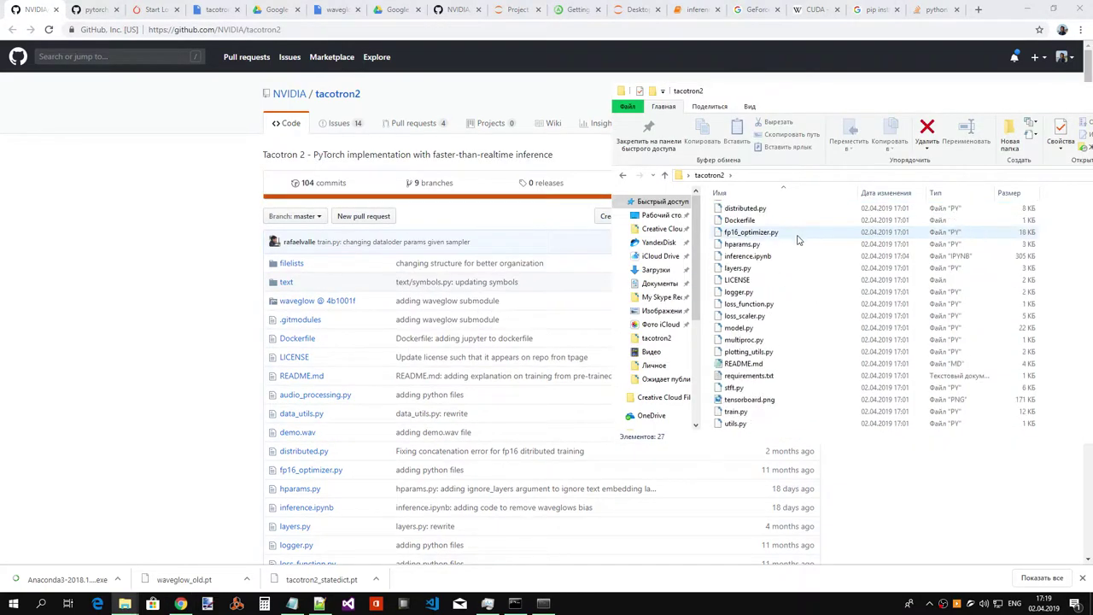
{"action": "left_click", "coordinate": [751, 379]}
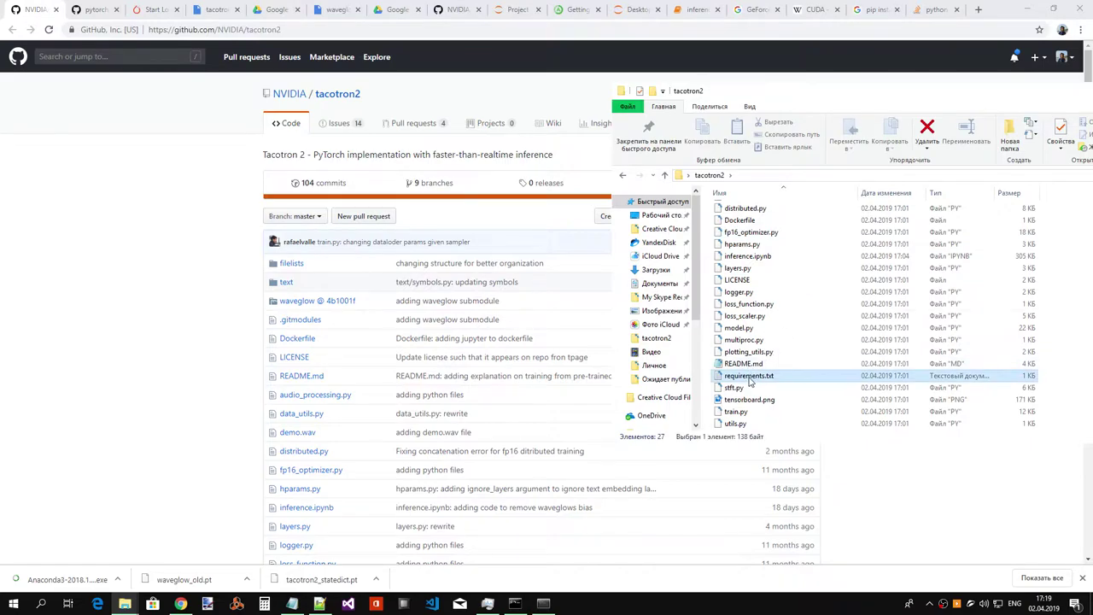
{"action": "scroll", "coordinate": [452, 341], "scroll_direction": "down", "scroll_amount": 15}
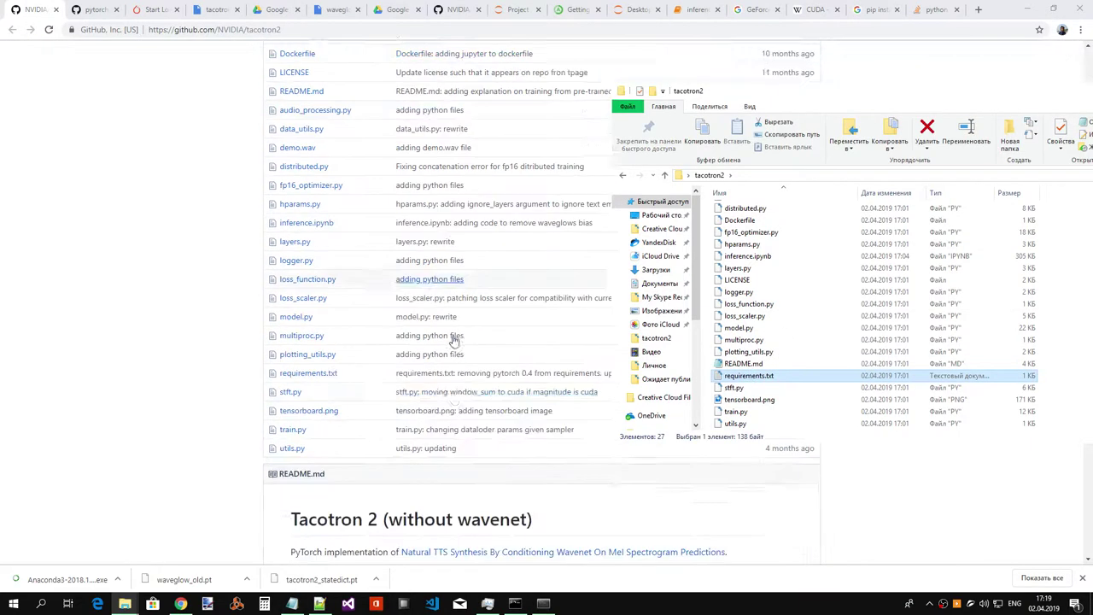
{"action": "left_click", "coordinate": [442, 119]}
{"action": "scroll", "coordinate": [532, 168], "scroll_direction": "up", "scroll_amount": 3}
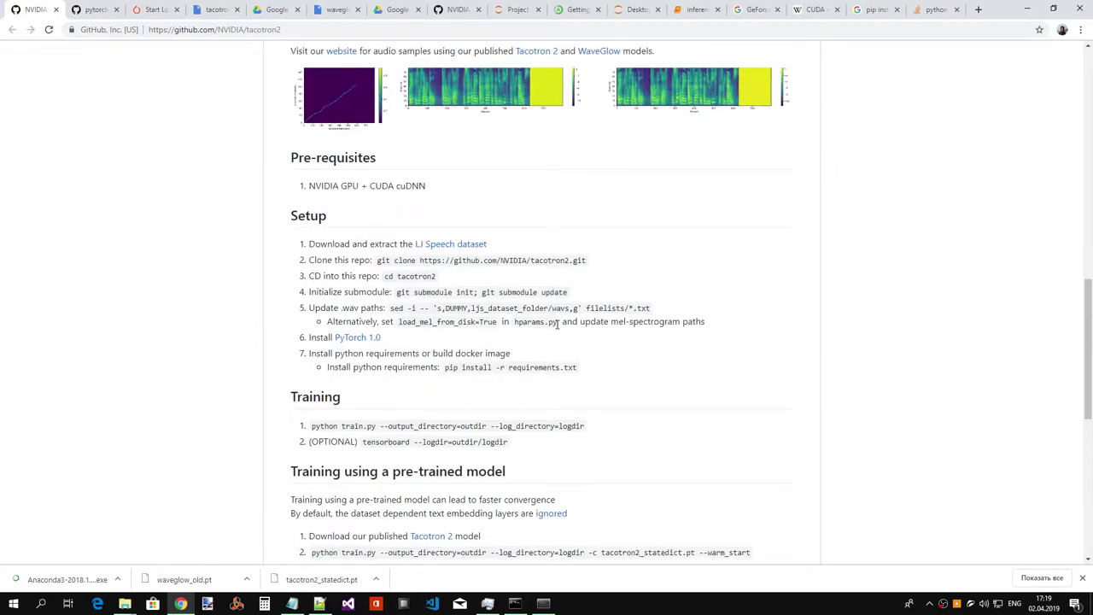
{"action": "double_click", "coordinate": [693, 322]}
{"action": "left_click_drag", "start_coordinate": [544, 323], "coordinate": [546, 323]}
{"action": "left_click", "coordinate": [504, 309]}
{"action": "left_click_drag", "start_coordinate": [442, 309], "coordinate": [585, 309]}
{"action": "left_click", "coordinate": [649, 308]}
{"action": "left_click", "coordinate": [586, 309]}
- Save hparams.py in Notepad++ and minimize the editor to get back to the README
{"action": "key", "text": "alt+Tab"}
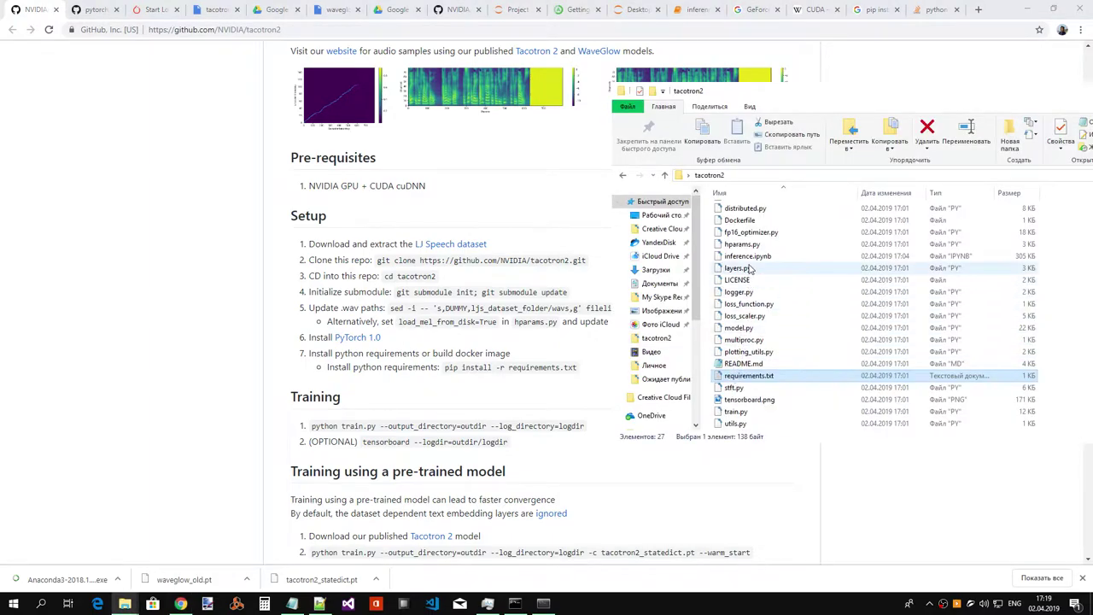
{"action": "double_click", "coordinate": [741, 244]}
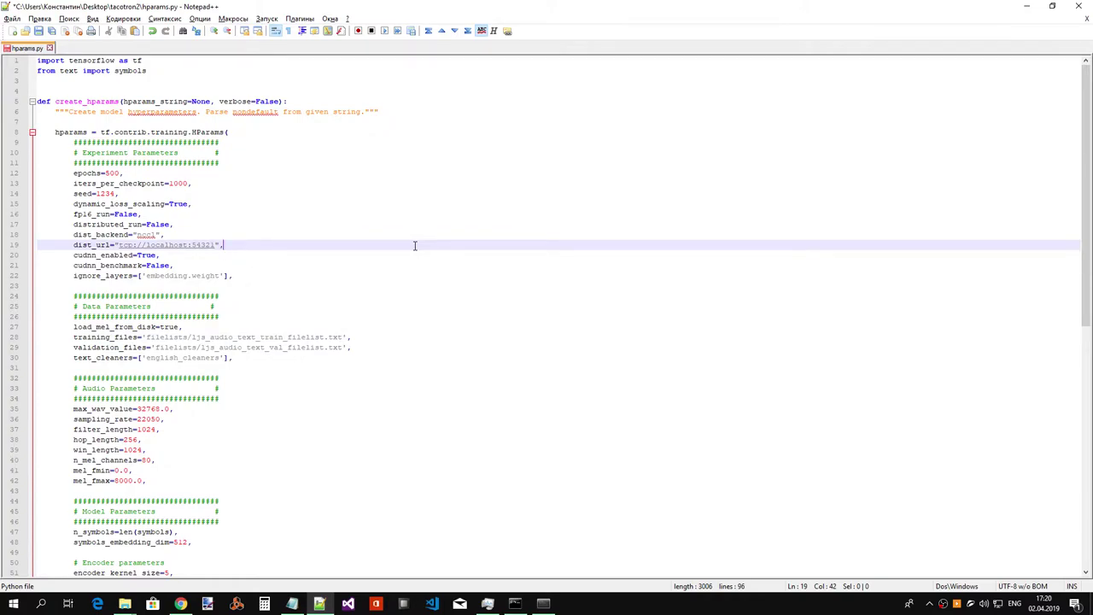
{"action": "key", "text": "ctrl+s"}
{"action": "key", "text": "alt+Tab"}
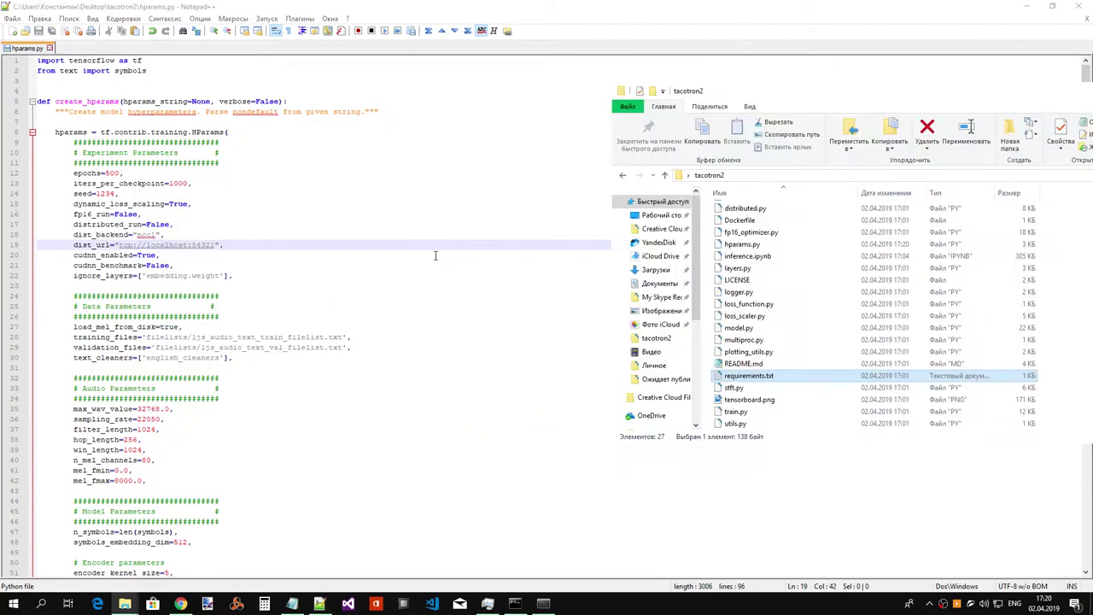
{"action": "left_click", "coordinate": [1014, 9]}
{"action": "left_click", "coordinate": [1025, 10]}
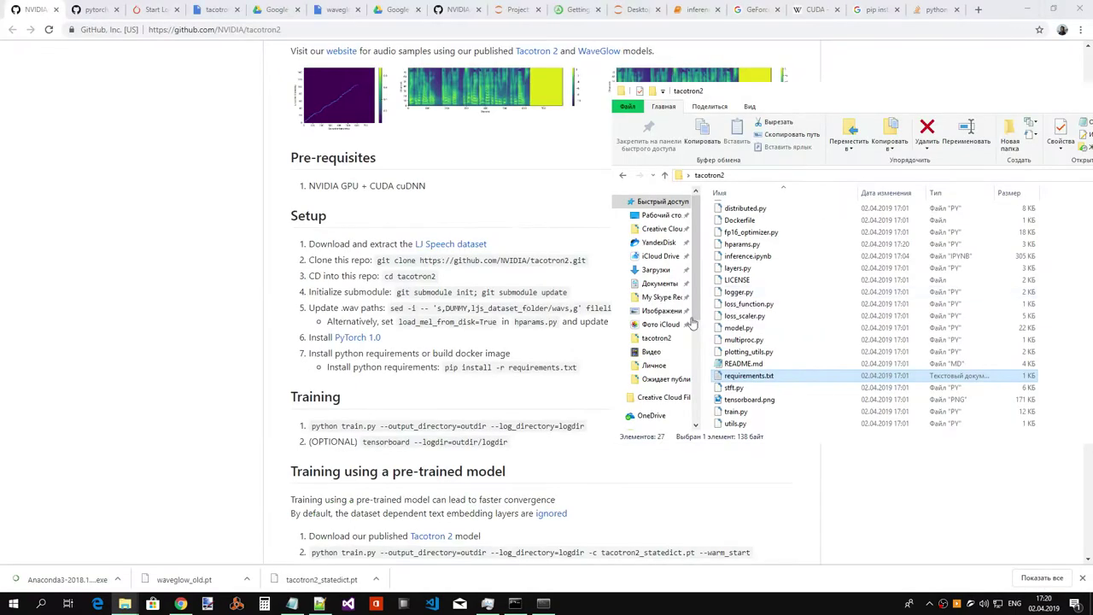
- Copy the command pip install -r requirements.txt from the README's Setup section
{"action": "left_click_drag", "start_coordinate": [445, 367], "coordinate": [578, 368]}
{"action": "key", "text": "super+c"}
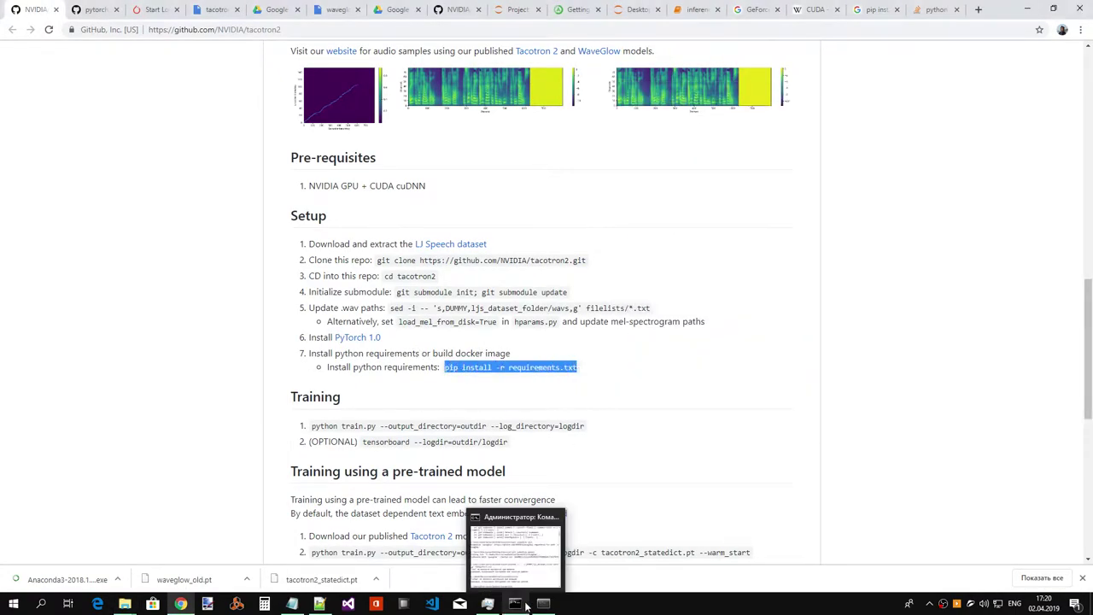
{"action": "left_click", "coordinate": [528, 568]}
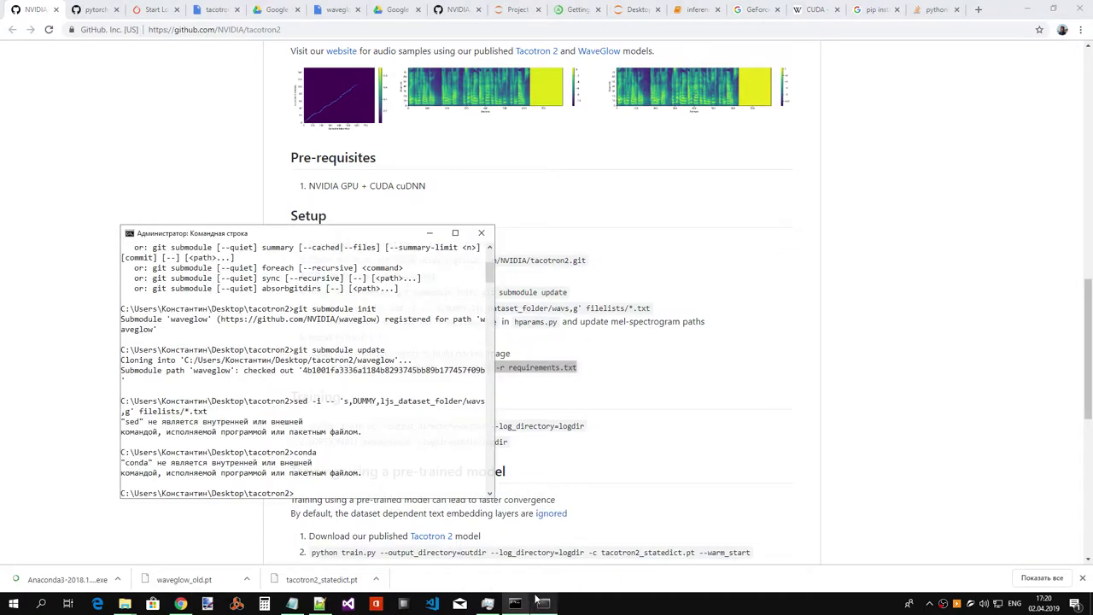
{"action": "right_click", "coordinate": [389, 447]}
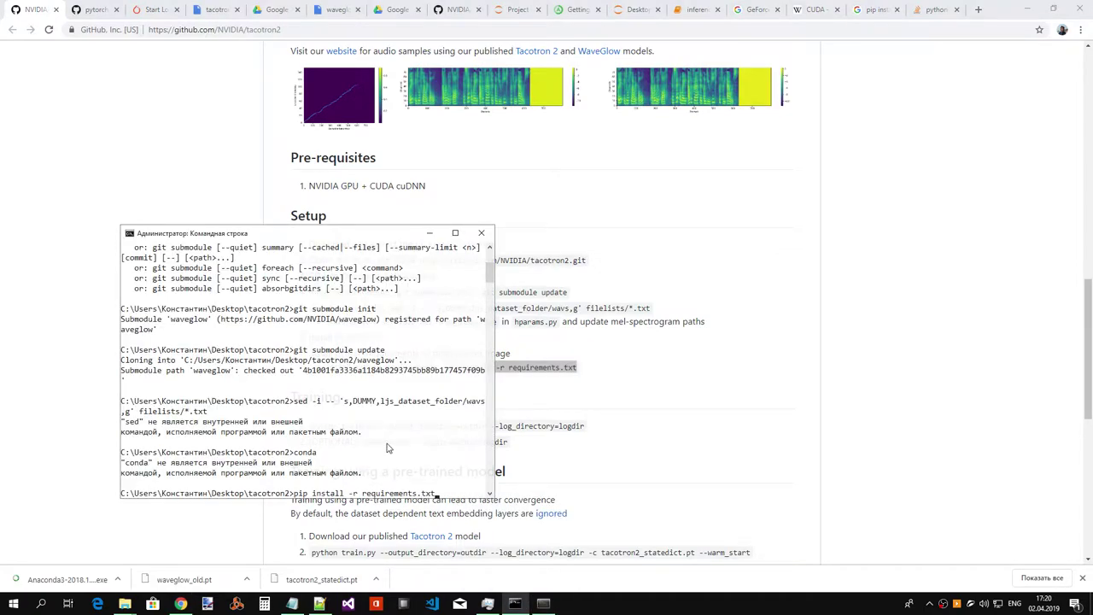
{"action": "key", "text": "BackSpace"}
{"action": "key", "text": "BackSpace"}
{"action": "key", "text": "BackSpace"}
{"action": "key", "text": "BackSpace"}
{"action": "key", "text": "BackSpace"}
{"action": "key", "text": "BackSpace"}
{"action": "key", "text": "BackSpace"}
{"action": "key", "text": "BackSpace"}
{"action": "key", "text": "BackSpace"}
{"action": "key", "text": "BackSpace"}
{"action": "key", "text": "BackSpace"}
{"action": "key", "text": "BackSpace"}
{"action": "key", "text": "BackSpace"}
{"action": "key", "text": "BackSpace"}
{"action": "key", "text": "BackSpace"}
{"action": "key", "text": "BackSpace"}
{"action": "key", "text": "BackSpace"}
{"action": "key", "text": "BackSpace"}
{"action": "key", "text": "BackSpace"}
{"action": "key", "text": "BackSpace"}
- Run pip install -r requirements.txt in the Anaconda Prompt, close the plain Command Prompt and move the Anaconda window aside
{"action": "key", "text": "alt+Tab"}
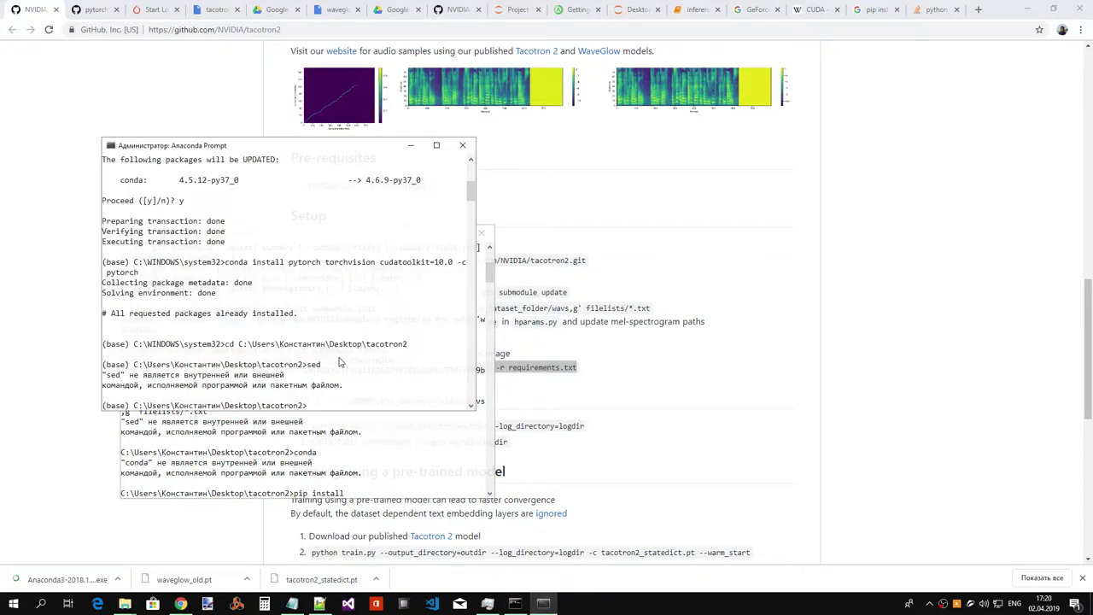
{"action": "right_click", "coordinate": [341, 361]}
{"action": "key", "text": "Return"}
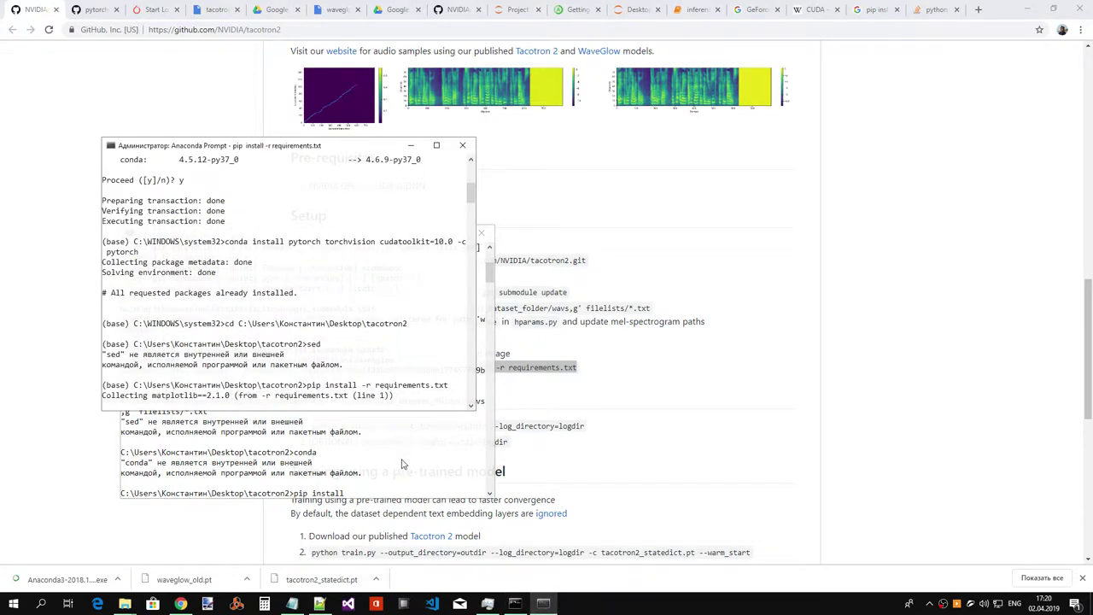
{"action": "left_click", "coordinate": [403, 461]}
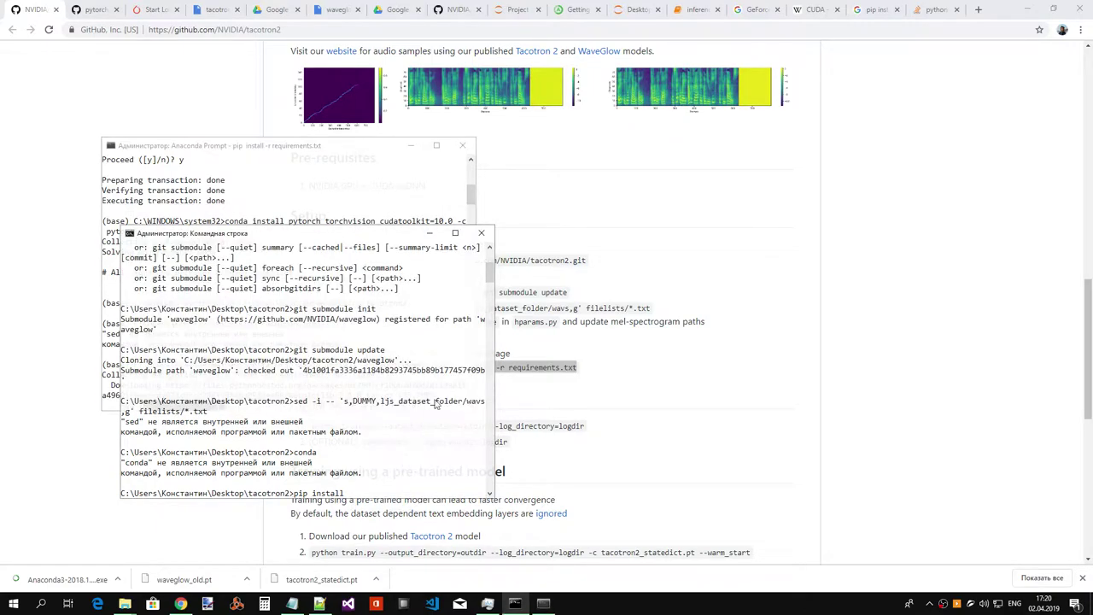
{"action": "left_click_drag", "start_coordinate": [331, 147], "coordinate": [448, 150]}
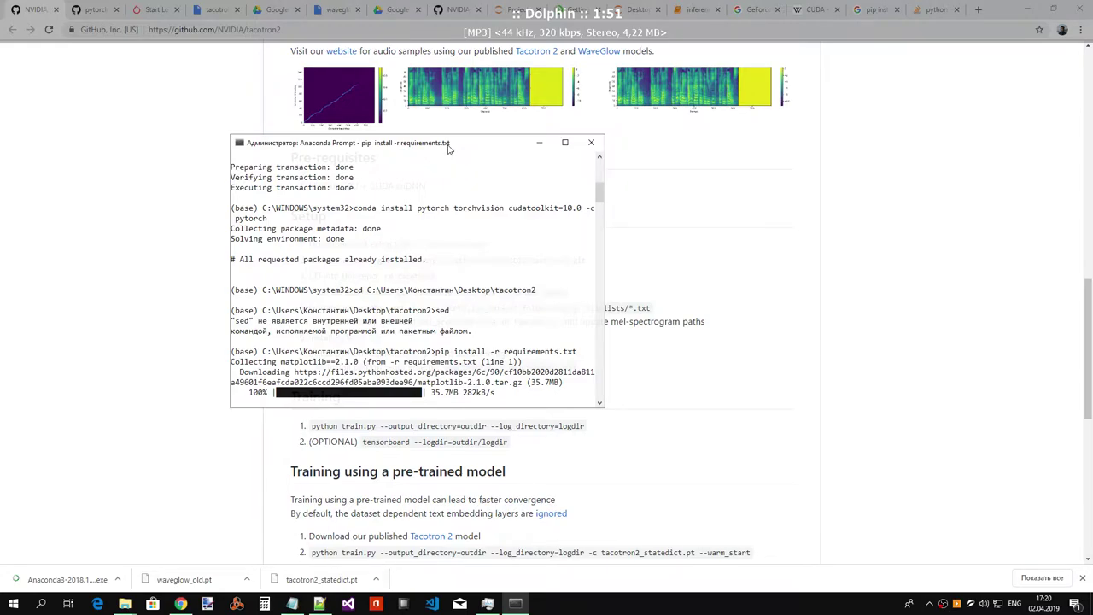
{"action": "left_click_drag", "start_coordinate": [449, 147], "coordinate": [873, 100]}
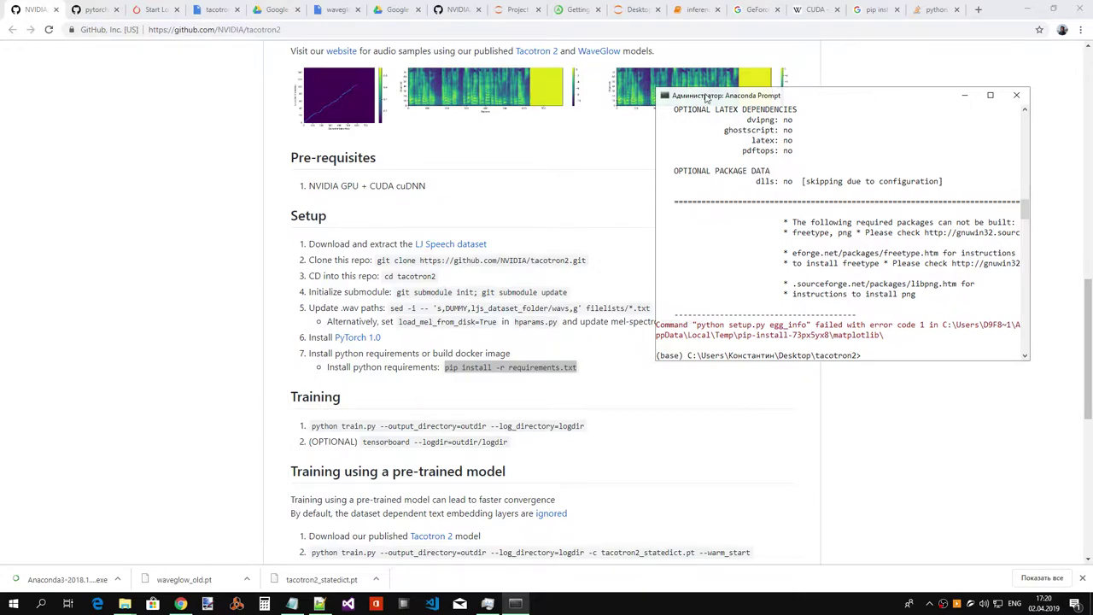
- Enlarge the Anaconda Prompt window and examine the pip output for the cause of the matplotlib build error
{"action": "left_click_drag", "start_coordinate": [708, 99], "coordinate": [374, 91]}
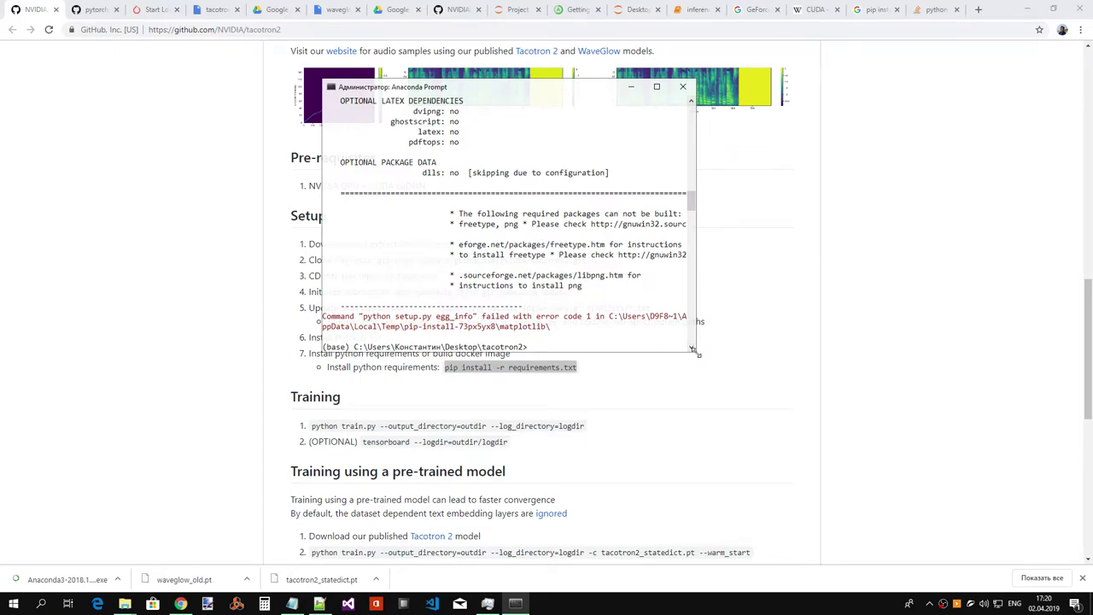
{"action": "left_click_drag", "start_coordinate": [694, 349], "coordinate": [946, 513]}
{"action": "scroll", "coordinate": [851, 464], "scroll_direction": "up", "scroll_amount": 9}
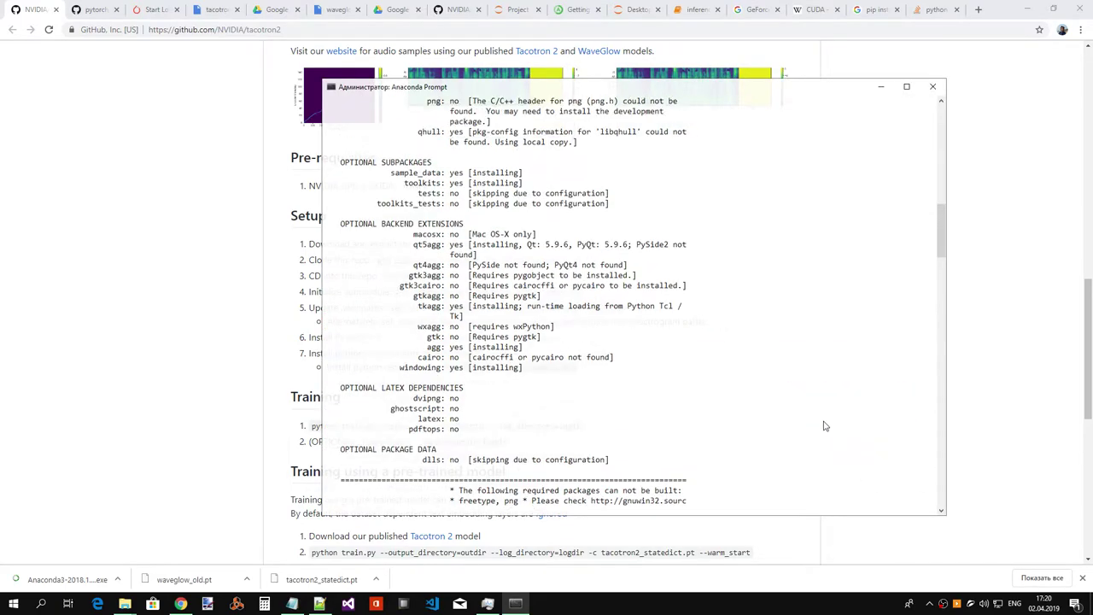
{"action": "scroll", "coordinate": [803, 418], "scroll_direction": "up", "scroll_amount": 12}
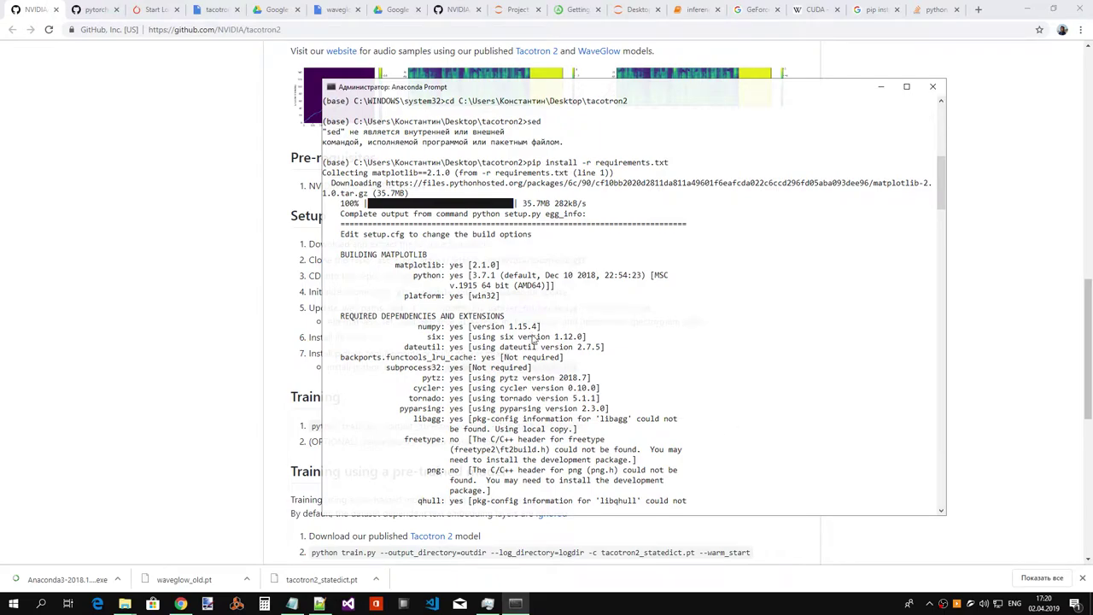
{"action": "scroll", "coordinate": [529, 329], "scroll_direction": "up", "scroll_amount": 3}
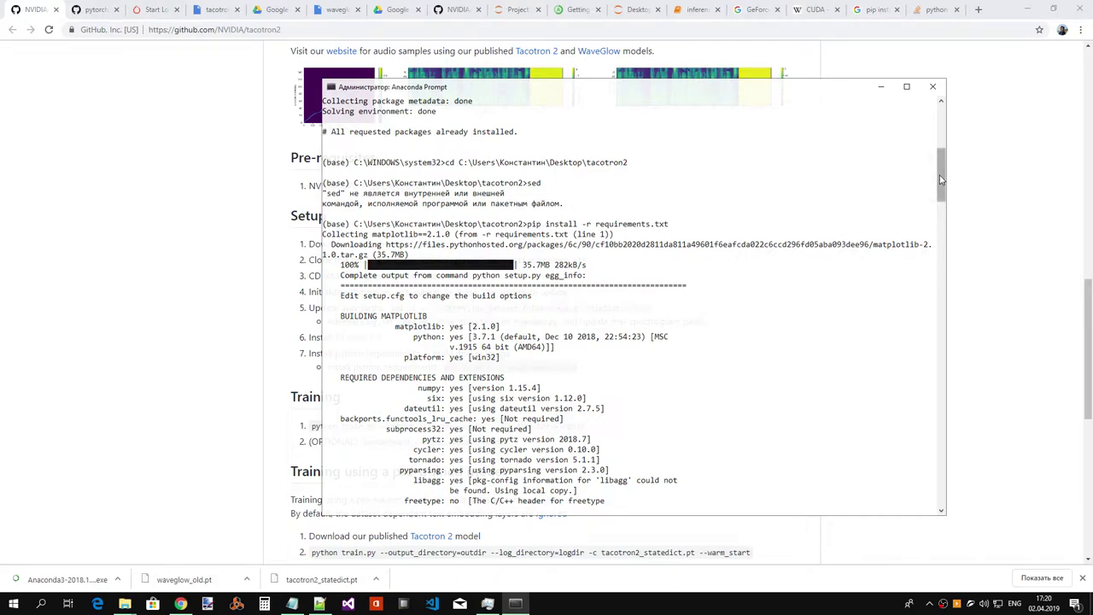
{"action": "left_click_drag", "start_coordinate": [941, 179], "coordinate": [930, 266]}
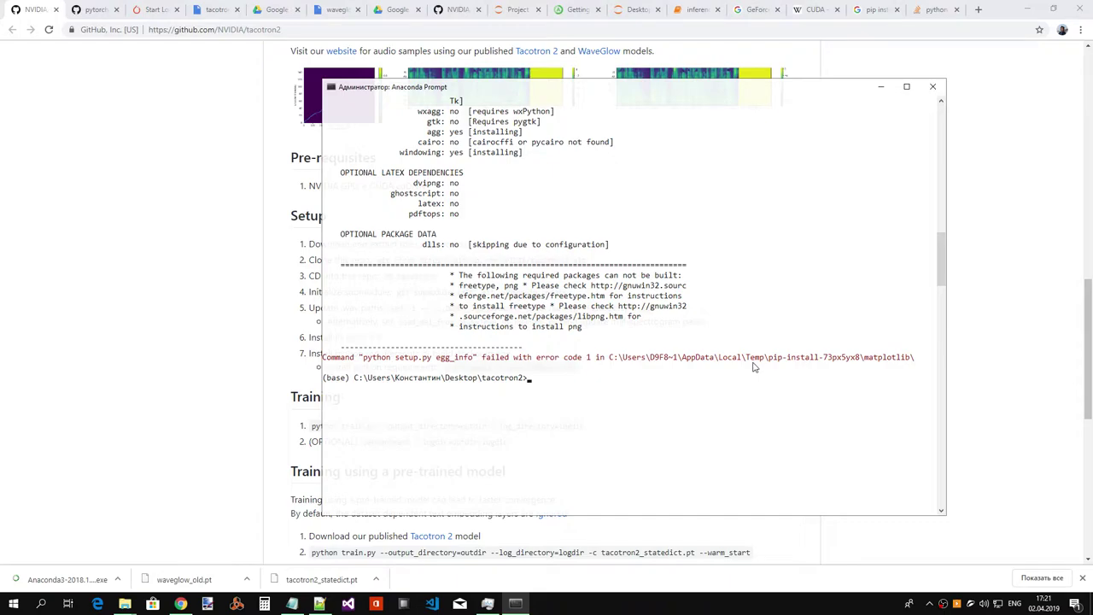
{"action": "scroll", "coordinate": [459, 316], "scroll_direction": "up", "scroll_amount": 8}
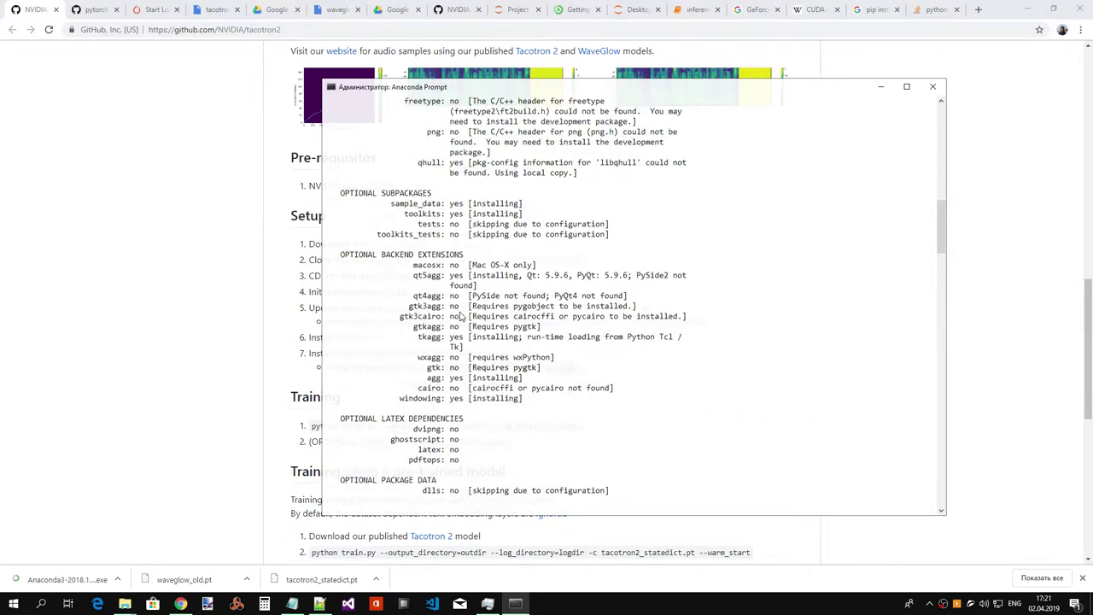
{"action": "scroll", "coordinate": [460, 316], "scroll_direction": "up", "scroll_amount": 7}
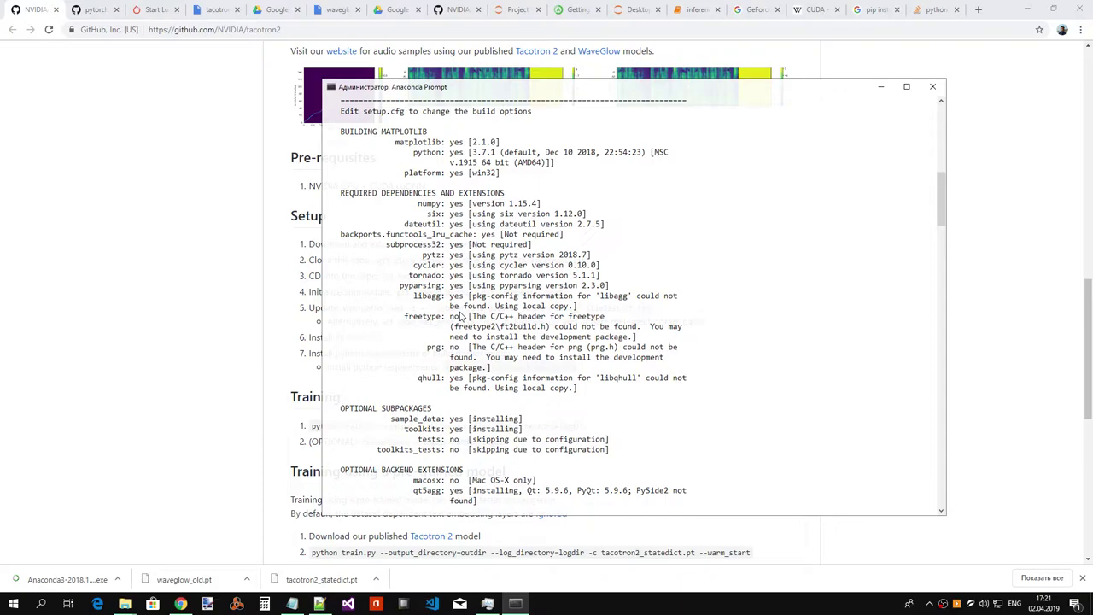
{"action": "scroll", "coordinate": [459, 316], "scroll_direction": "up", "scroll_amount": 4}
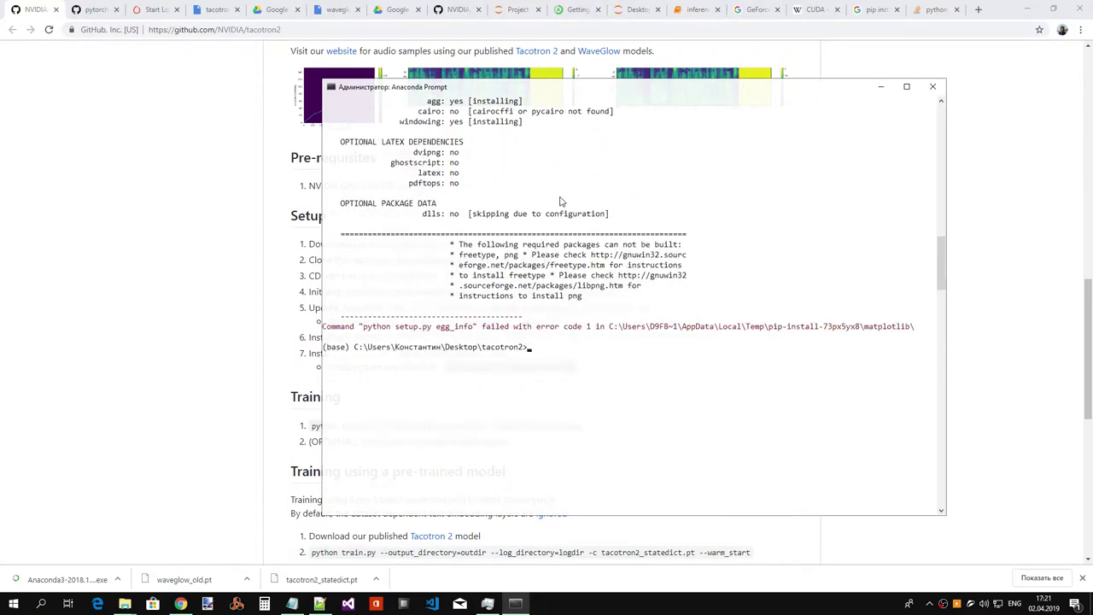
- Open requirements.txt from the tacotron2 folder in Notepad, remove the matplotlib==2.1.0 line, save the file and close it
{"action": "left_click", "coordinate": [319, 604]}
{"action": "left_click", "coordinate": [319, 604]}
{"action": "mouse_move", "coordinate": [125, 604]}
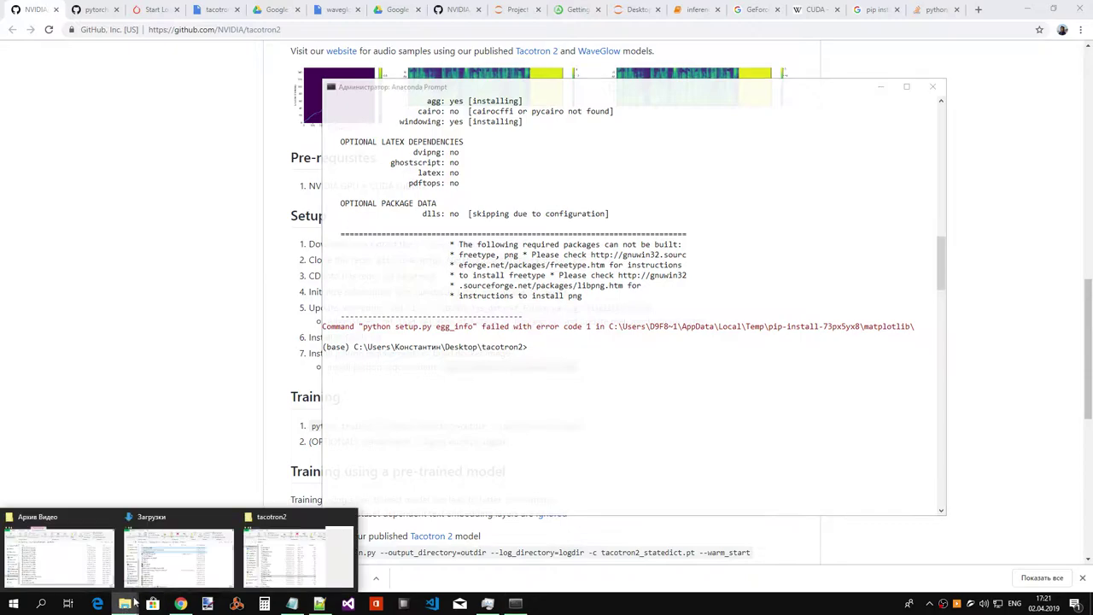
{"action": "left_click", "coordinate": [295, 558]}
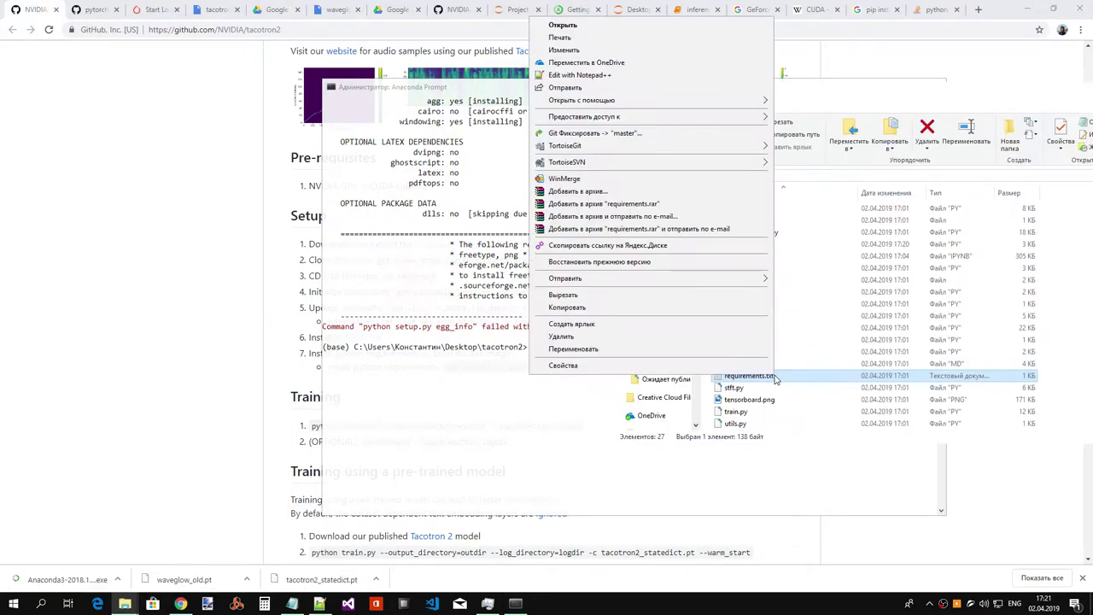
{"action": "right_click", "coordinate": [777, 376]}
{"action": "key", "text": "Return"}
{"action": "left_click_drag", "start_coordinate": [522, 117], "coordinate": [275, 94]}
{"action": "key", "text": "Delete"}
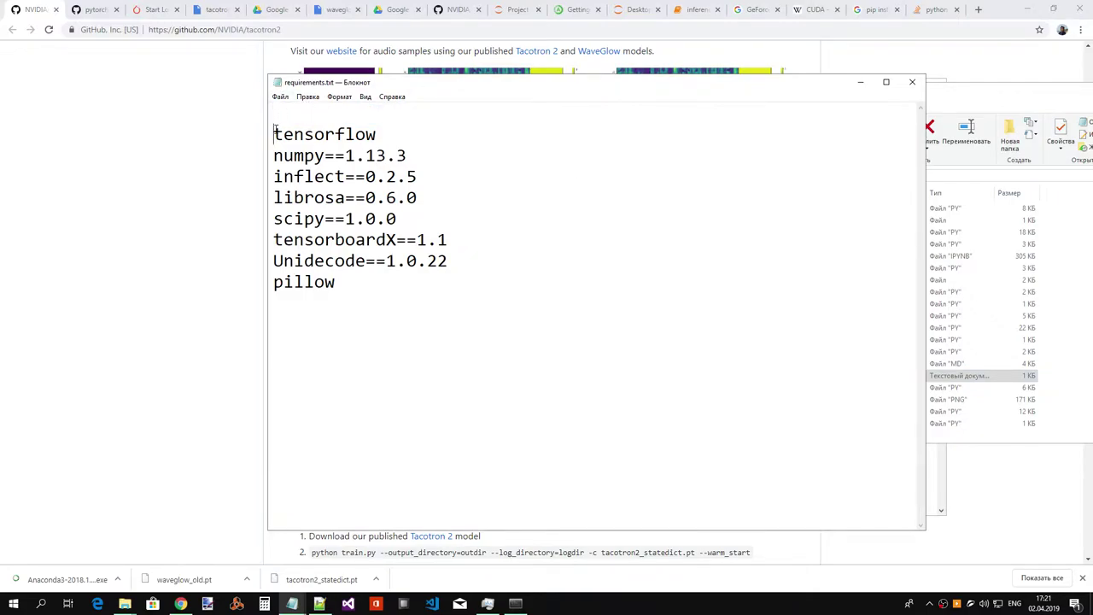
{"action": "key", "text": "Delete"}
{"action": "left_click", "coordinate": [281, 97]}
{"action": "left_click", "coordinate": [295, 135]}
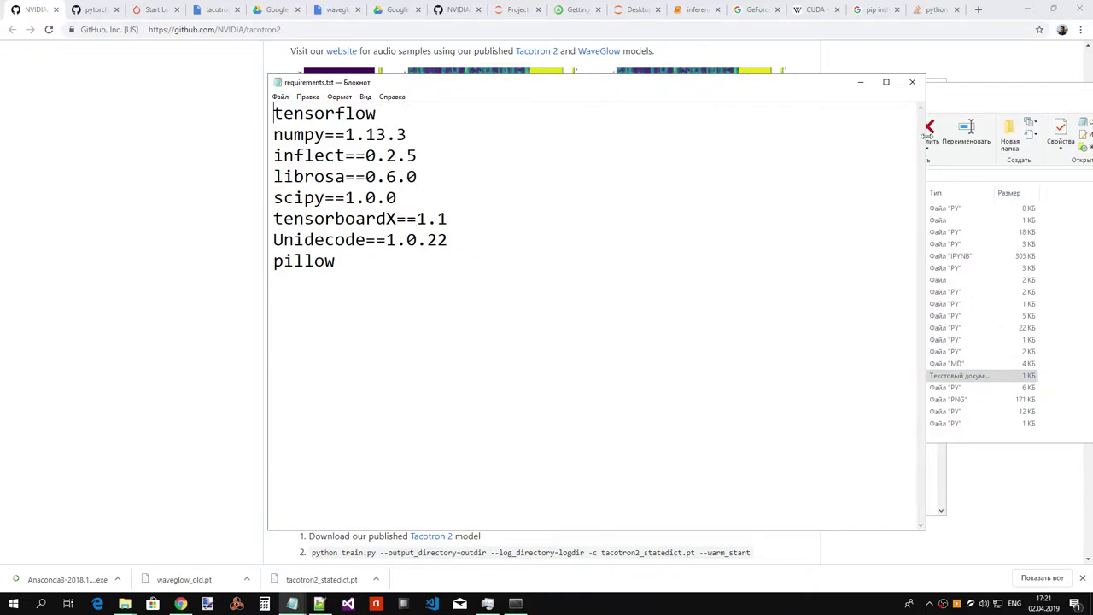
{"action": "left_click", "coordinate": [911, 82]}
{"action": "left_click", "coordinate": [908, 83]}
- Rerun pip install -r requirements.txt in the Anaconda Prompt with the edited requirements file
{"action": "key", "text": "Up"}
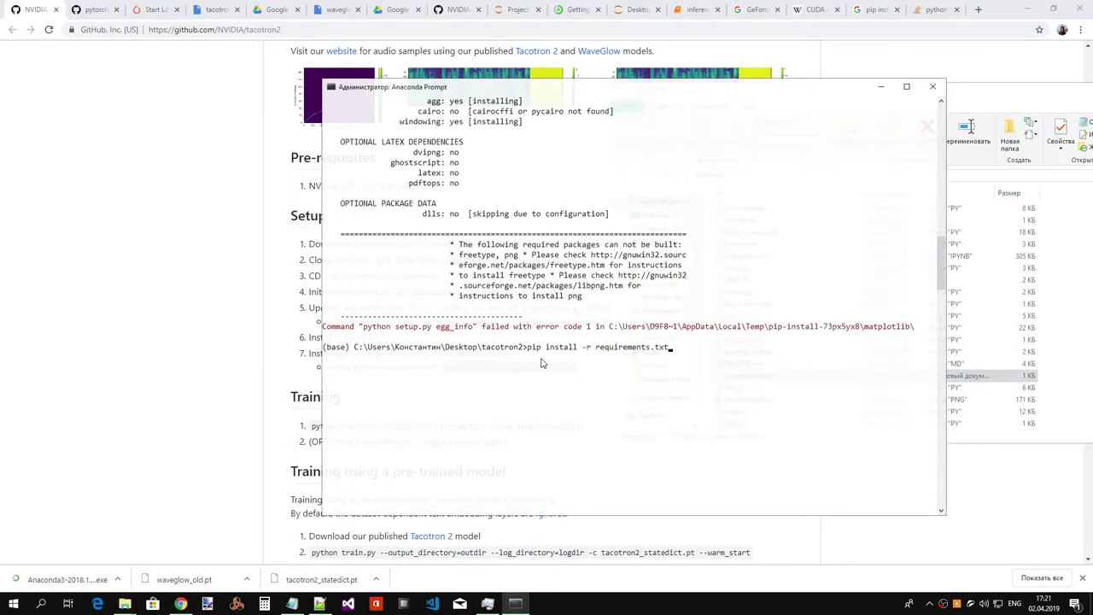
{"action": "key", "text": "Return"}
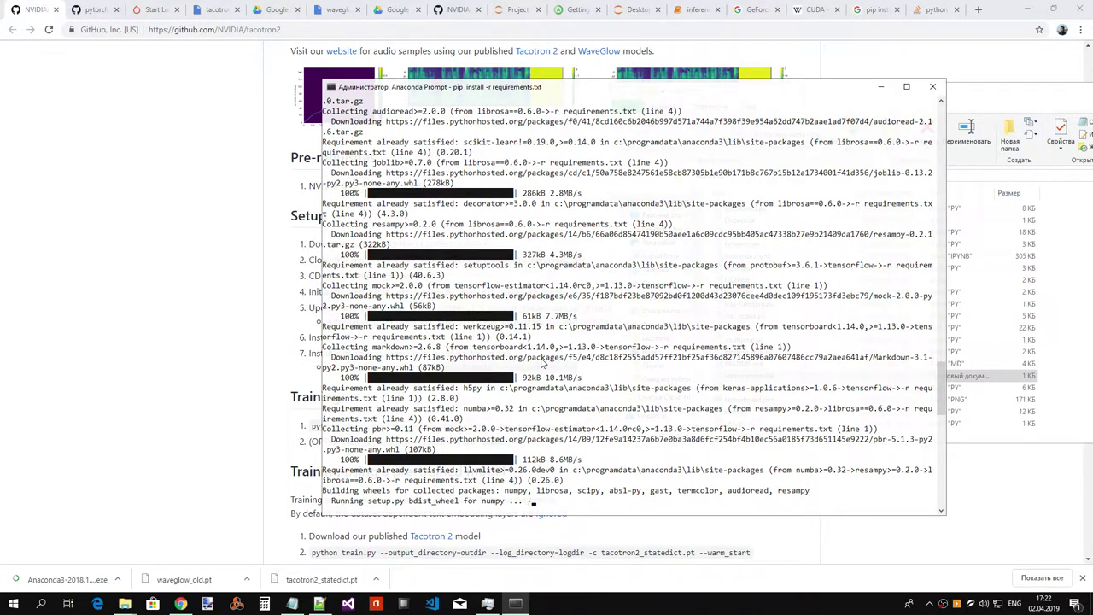
- Open Task Manager's performance view and arrange it beside the Anaconda Prompt to monitor disk activity during the install
{"action": "right_click", "coordinate": [663, 602]}
{"action": "left_click", "coordinate": [691, 556]}
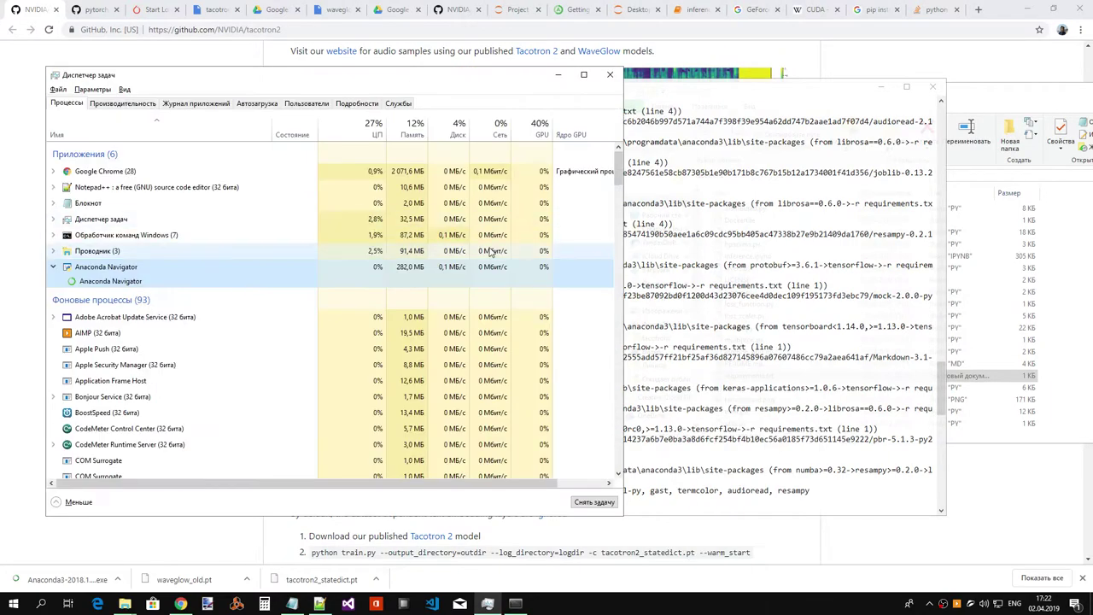
{"action": "left_click", "coordinate": [152, 103]}
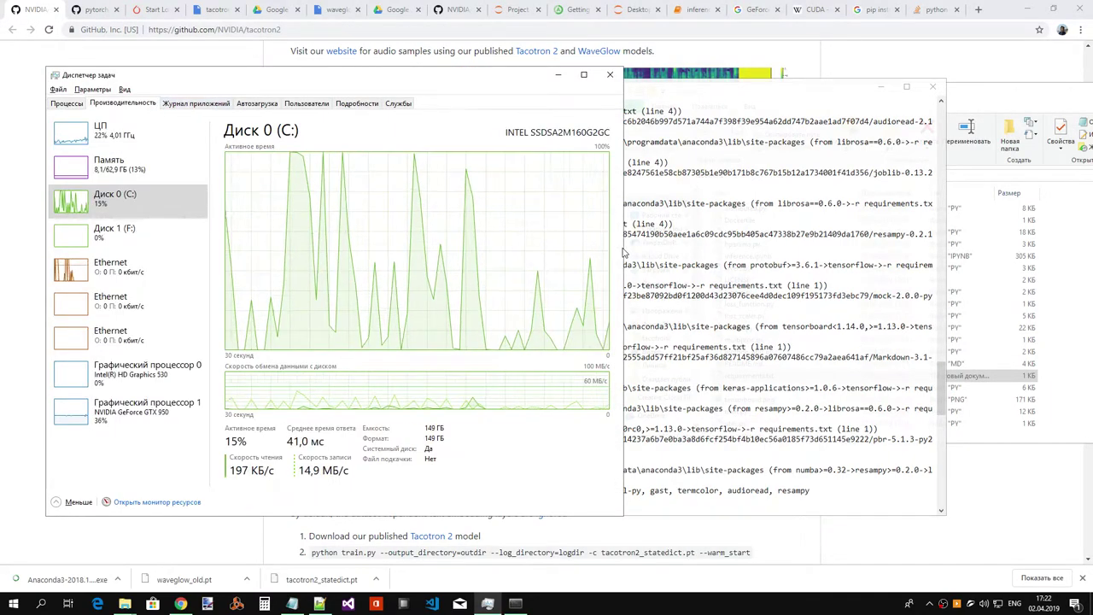
{"action": "left_click_drag", "start_coordinate": [623, 253], "coordinate": [453, 246]}
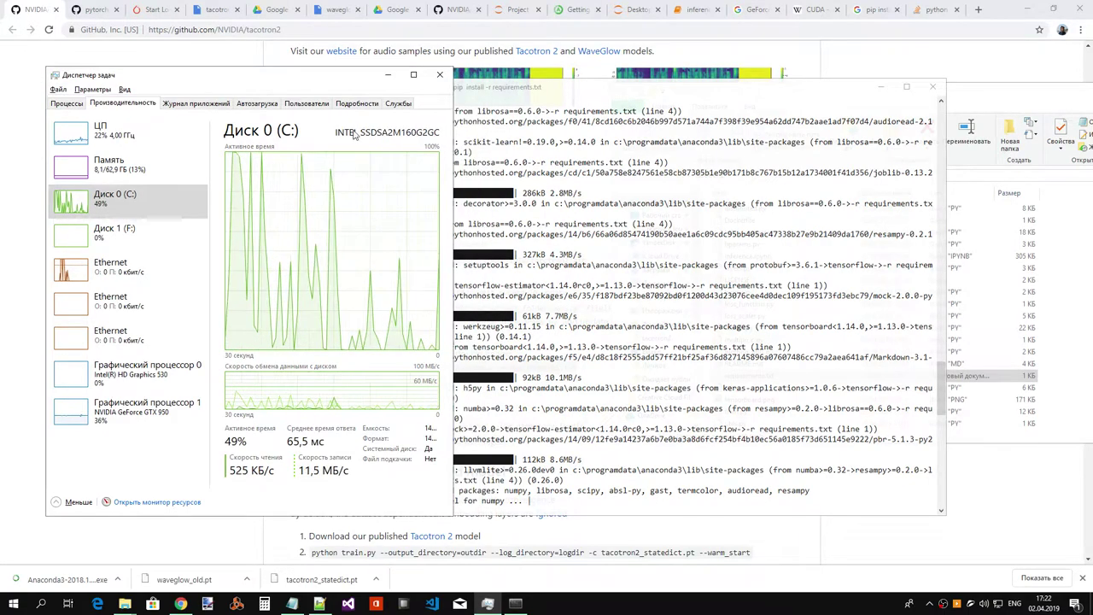
{"action": "left_click", "coordinate": [593, 93]}
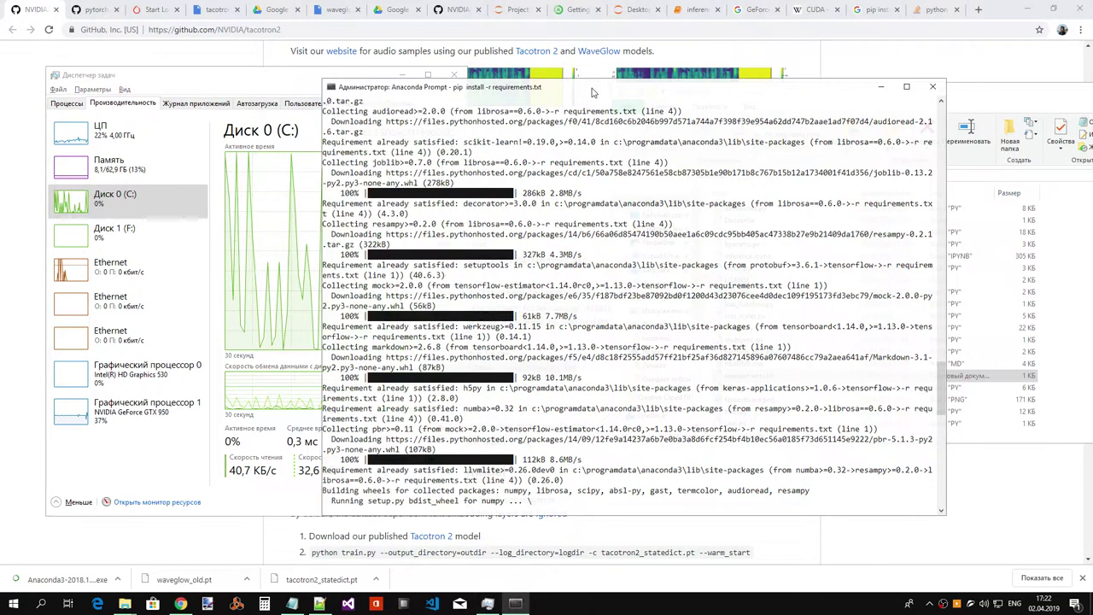
{"action": "left_click_drag", "start_coordinate": [593, 92], "coordinate": [715, 90]}
{"action": "double_click", "coordinate": [715, 89]}
{"action": "double_click", "coordinate": [678, 9]}
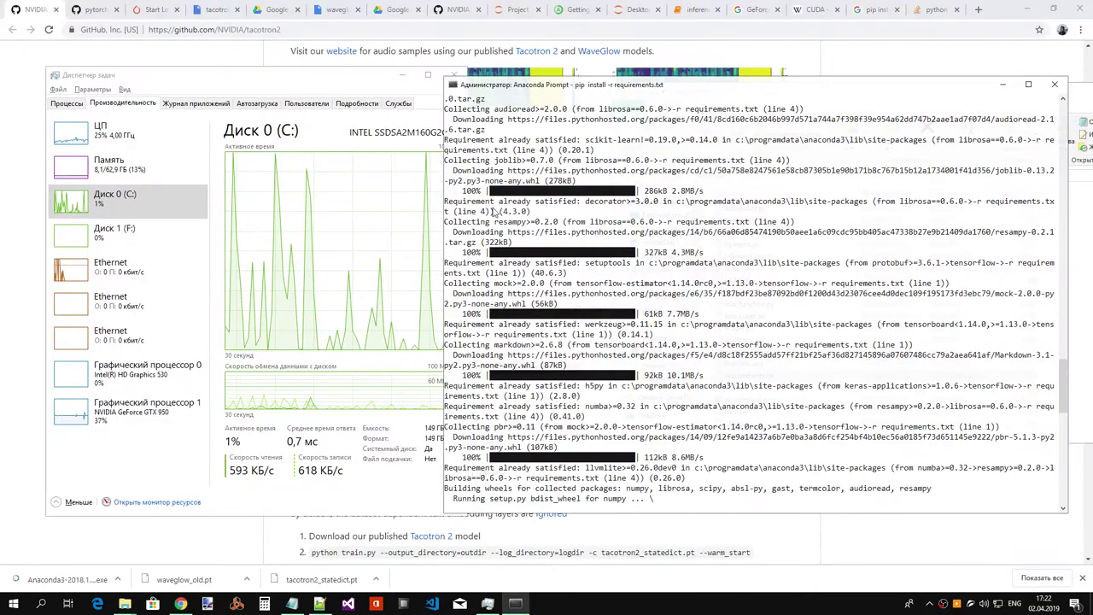
{"action": "left_click_drag", "start_coordinate": [444, 199], "coordinate": [509, 196]}
{"action": "left_click_drag", "start_coordinate": [359, 84], "coordinate": [342, 79]}
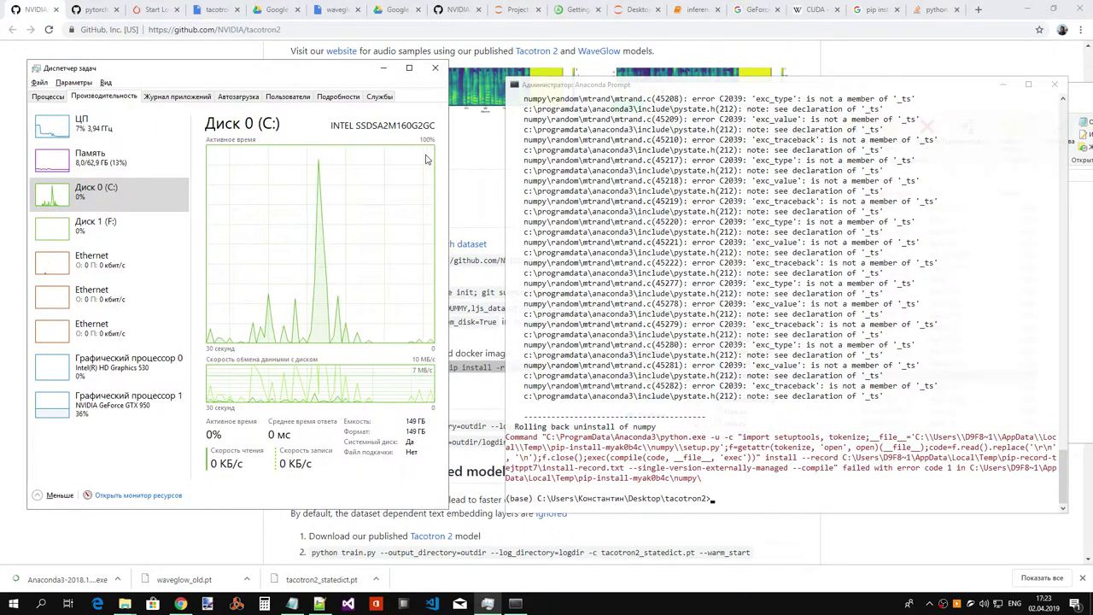
- Return to the tacotron2 README, dismiss the notification and copy jupyter notebook --ip=127.0.0.1 --port=31337 from the Inference demo section
{"action": "left_click", "coordinate": [493, 386]}
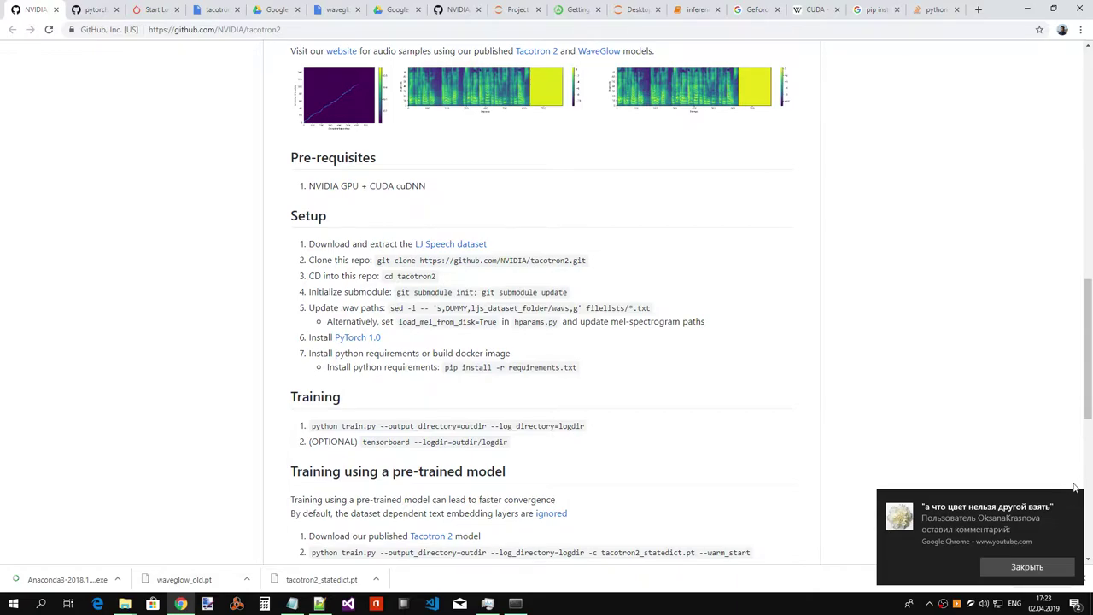
{"action": "left_click", "coordinate": [1029, 566]}
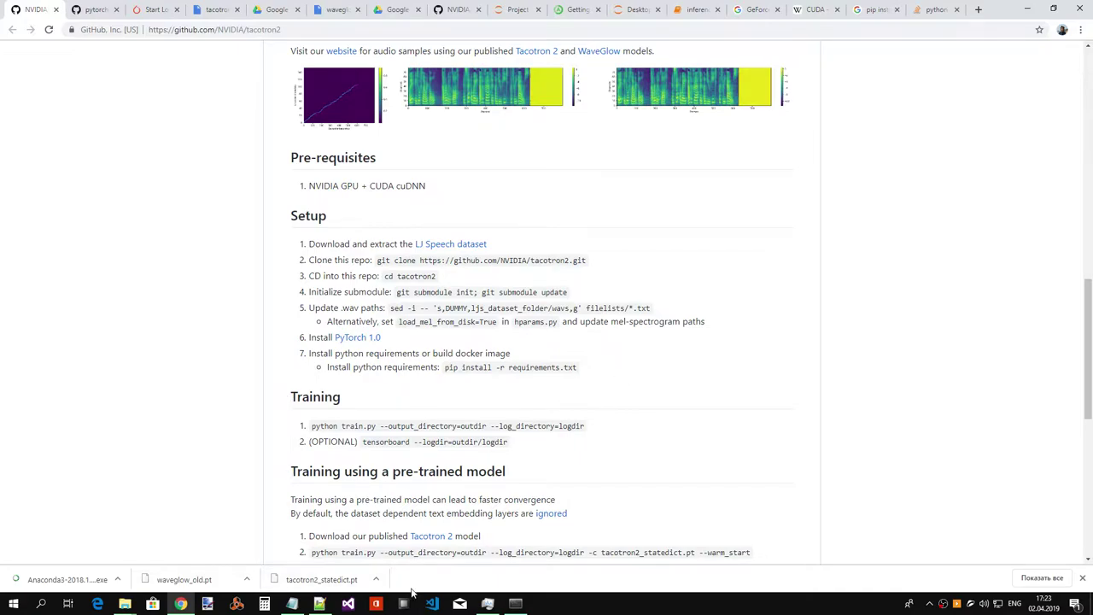
{"action": "scroll", "coordinate": [478, 359], "scroll_direction": "down", "scroll_amount": 3}
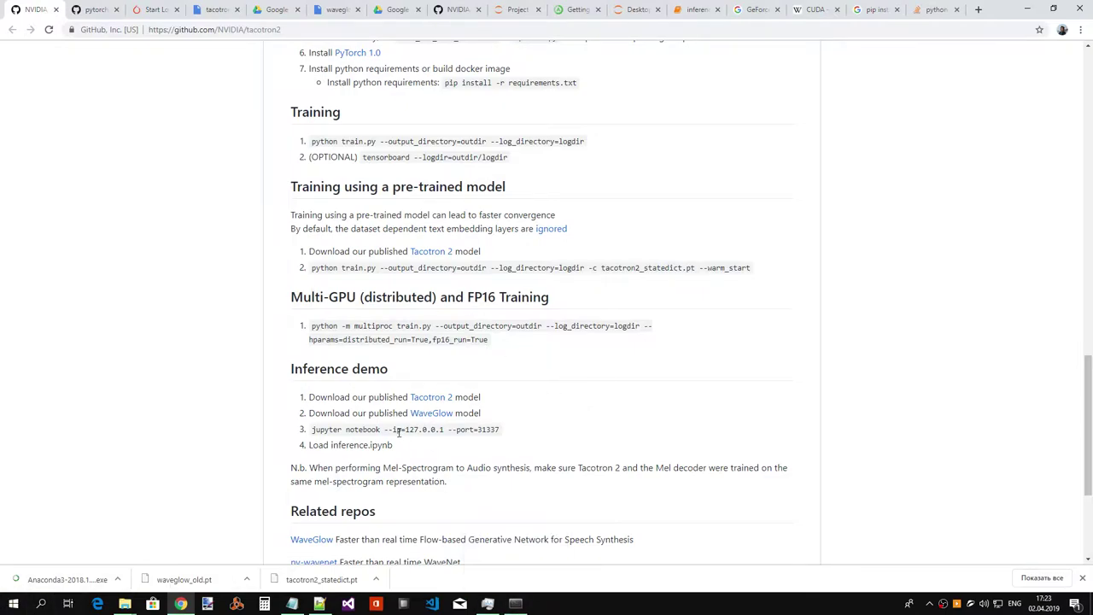
{"action": "left_click_drag", "start_coordinate": [313, 430], "coordinate": [499, 430]}
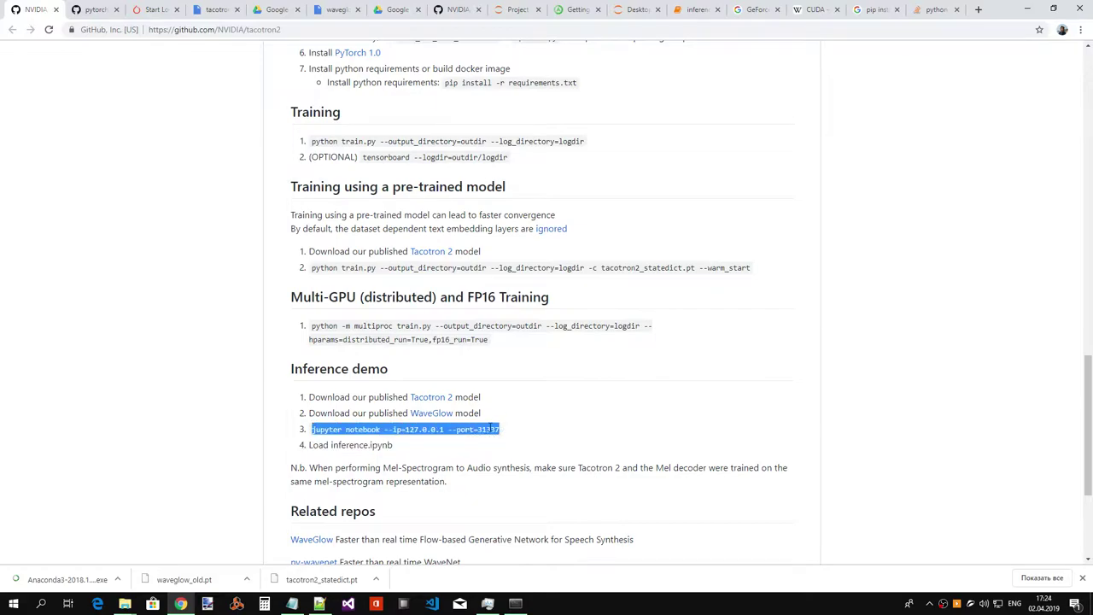
{"action": "right_click", "coordinate": [483, 427]}
{"action": "left_click", "coordinate": [518, 436]}
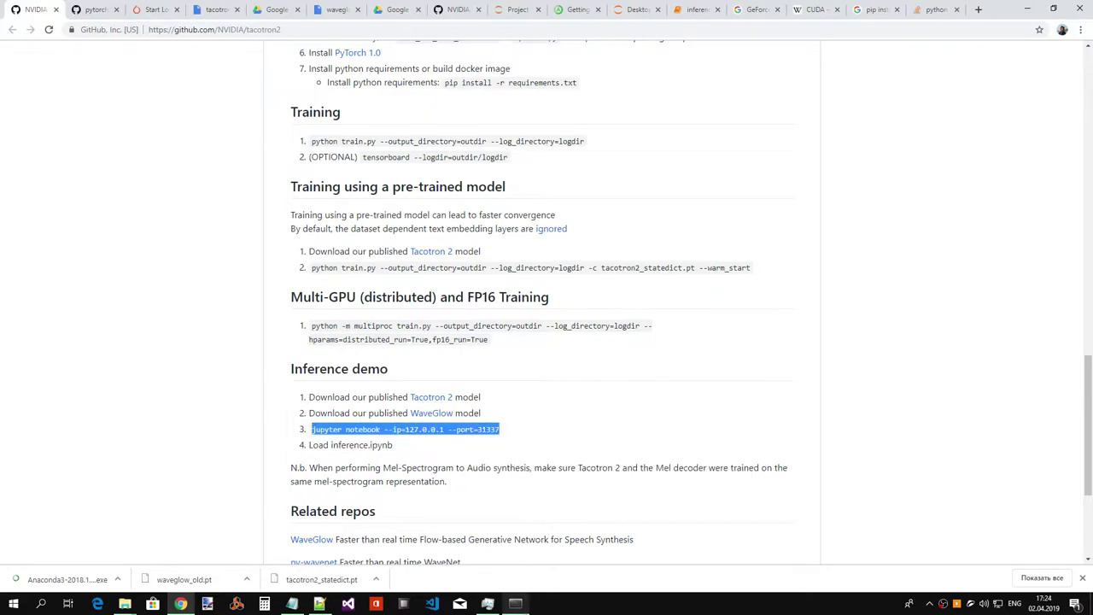
{"action": "left_click", "coordinate": [13, 604]}
{"action": "left_click", "coordinate": [156, 508]}
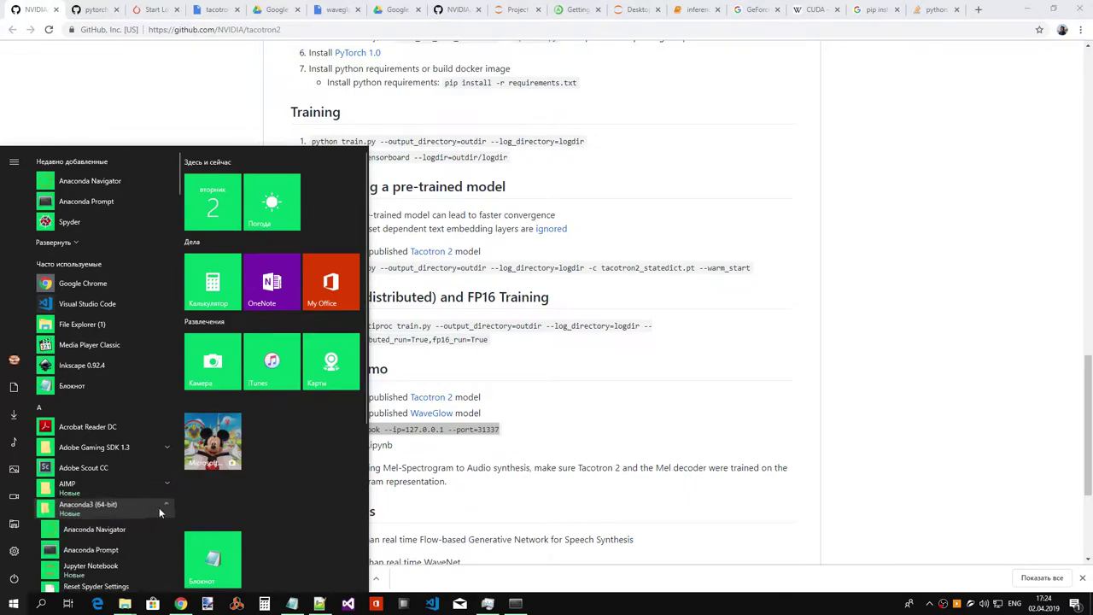
{"action": "left_click", "coordinate": [104, 548]}
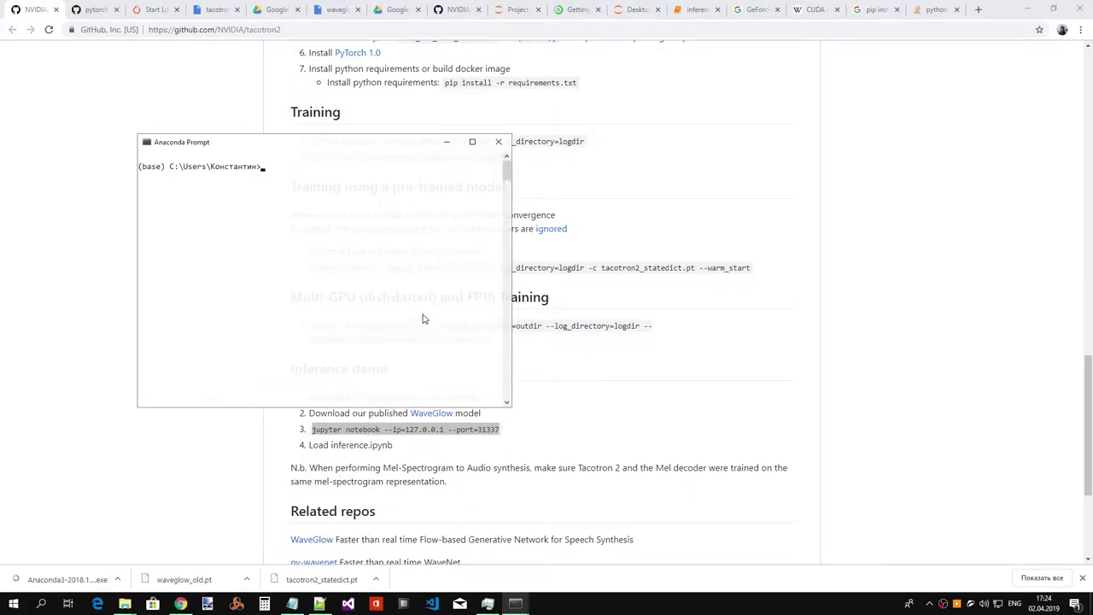
{"action": "left_click", "coordinate": [499, 142]}
- Launch Anaconda Prompt as administrator and run jupyter notebook --ip=127.0.0.1 --port=31337
{"action": "left_click", "coordinate": [13, 604]}
{"action": "scroll", "coordinate": [105, 549], "scroll_direction": "down", "scroll_amount": 1}
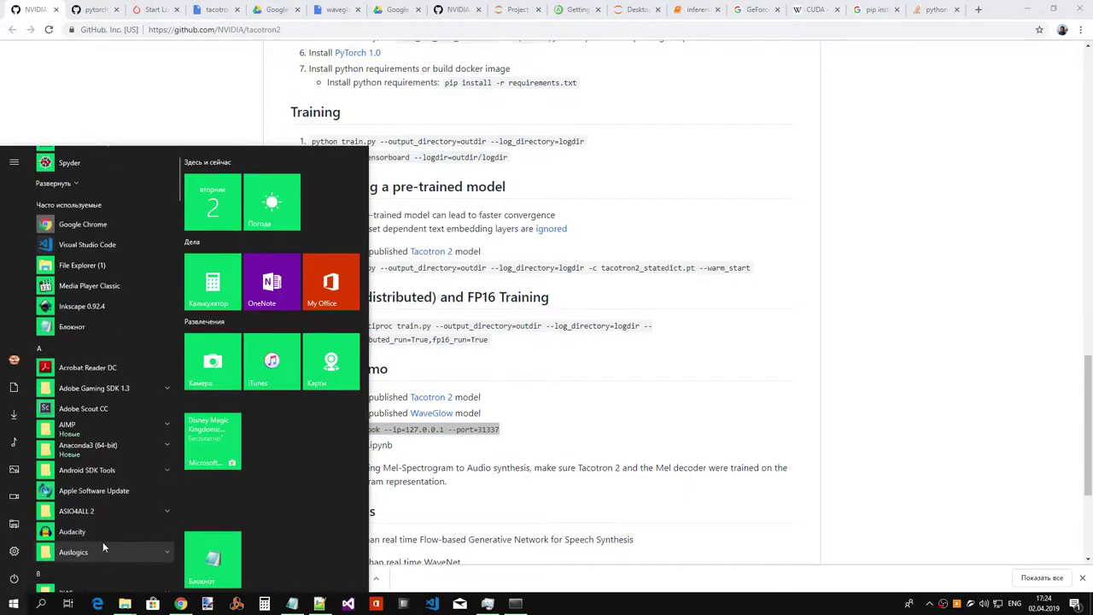
{"action": "left_click", "coordinate": [116, 439]}
{"action": "right_click", "coordinate": [111, 485]}
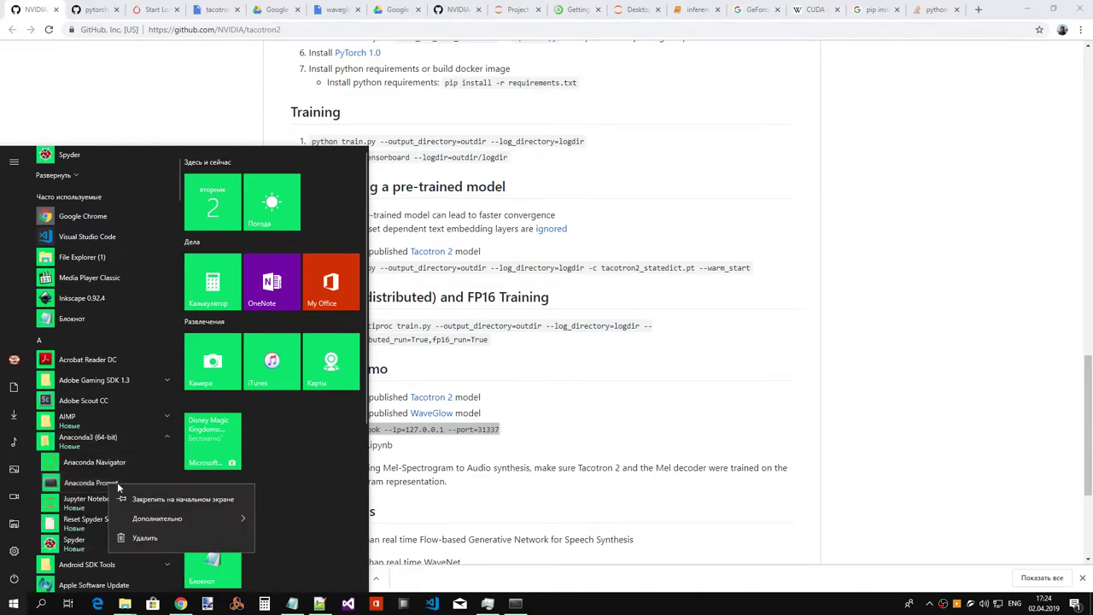
{"action": "left_click", "coordinate": [248, 520]}
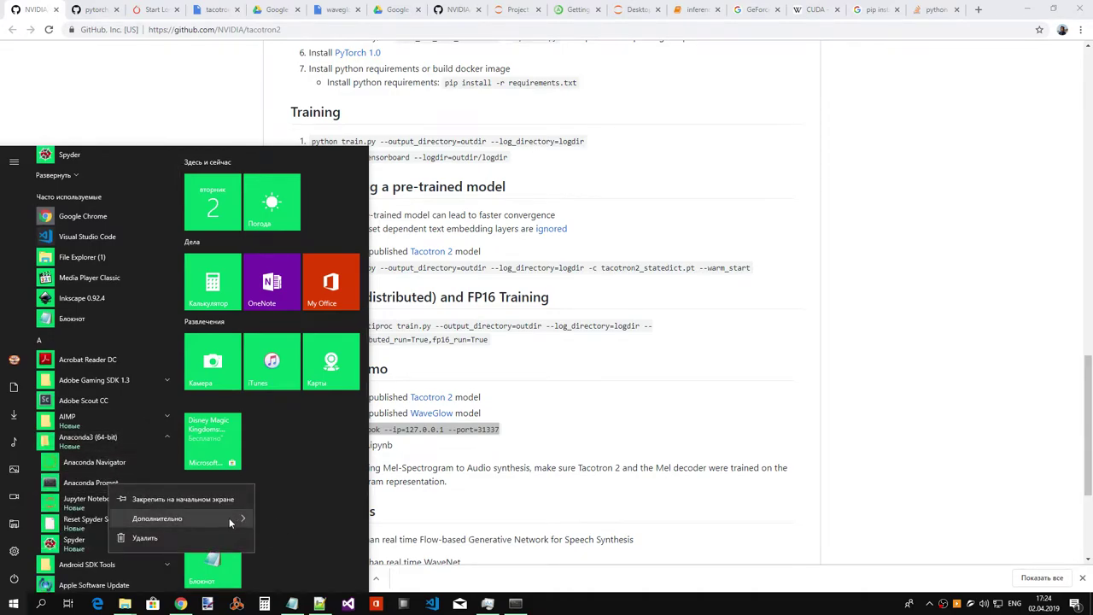
{"action": "left_click", "coordinate": [341, 547]}
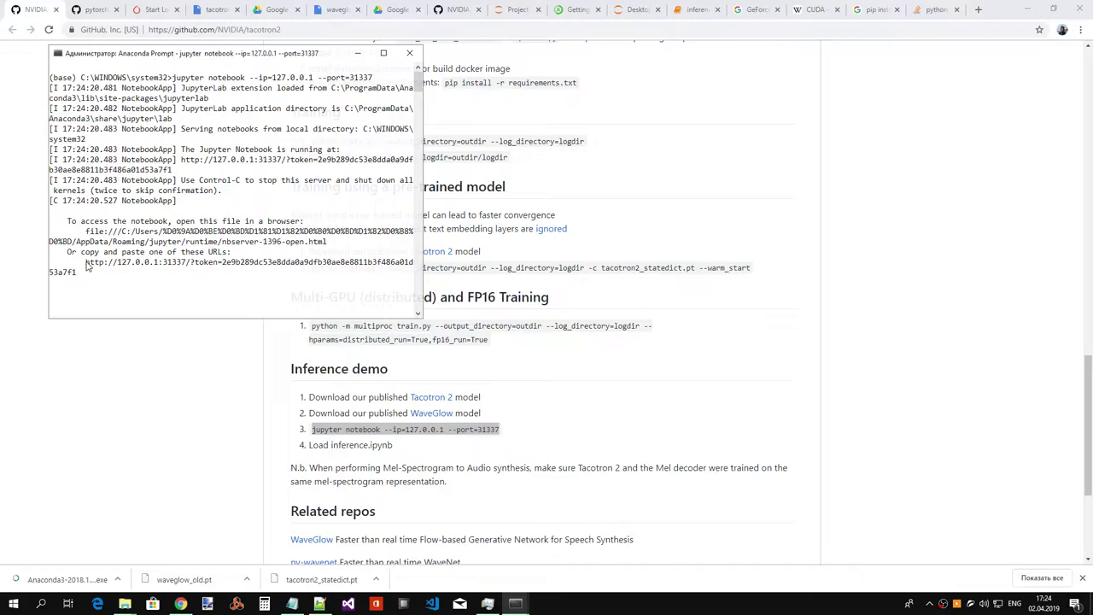
- Copy the notebook server's URL with its access token from the prompt and open it in a new browser tab
{"action": "right_click", "coordinate": [175, 57]}
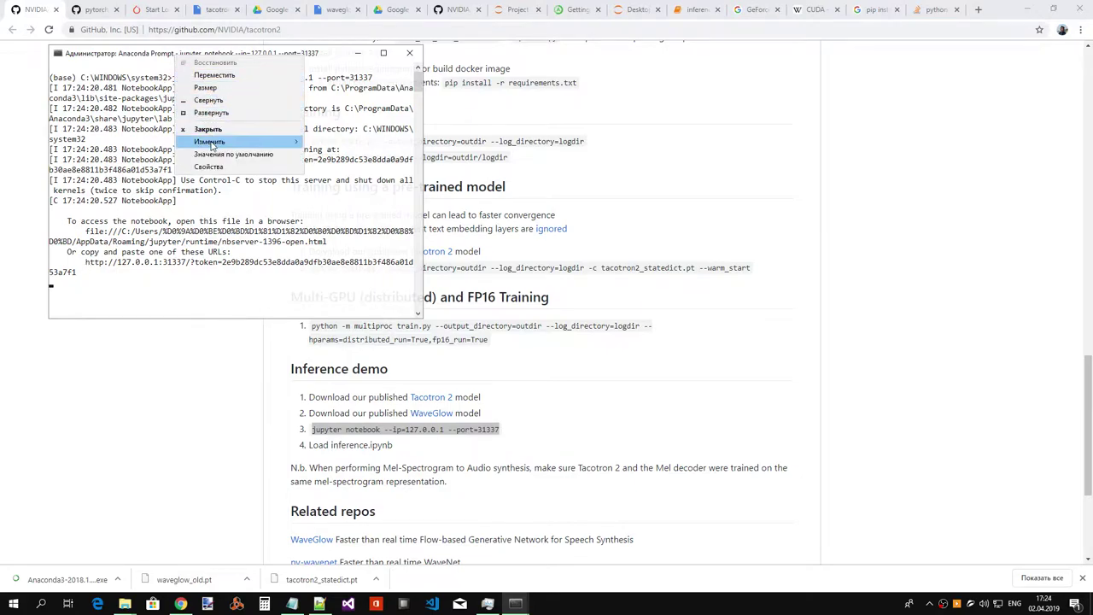
{"action": "mouse_move", "coordinate": [271, 145]}
{"action": "left_click", "coordinate": [320, 142]}
{"action": "left_click_drag", "start_coordinate": [86, 263], "coordinate": [75, 273]}
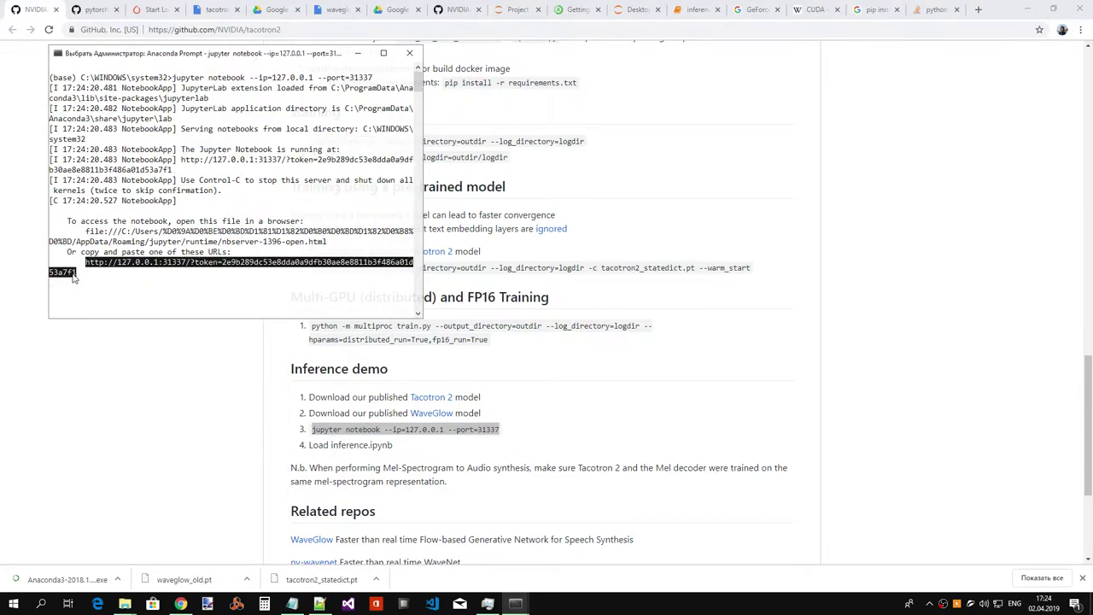
{"action": "key", "text": "Return"}
{"action": "left_click", "coordinate": [980, 13]}
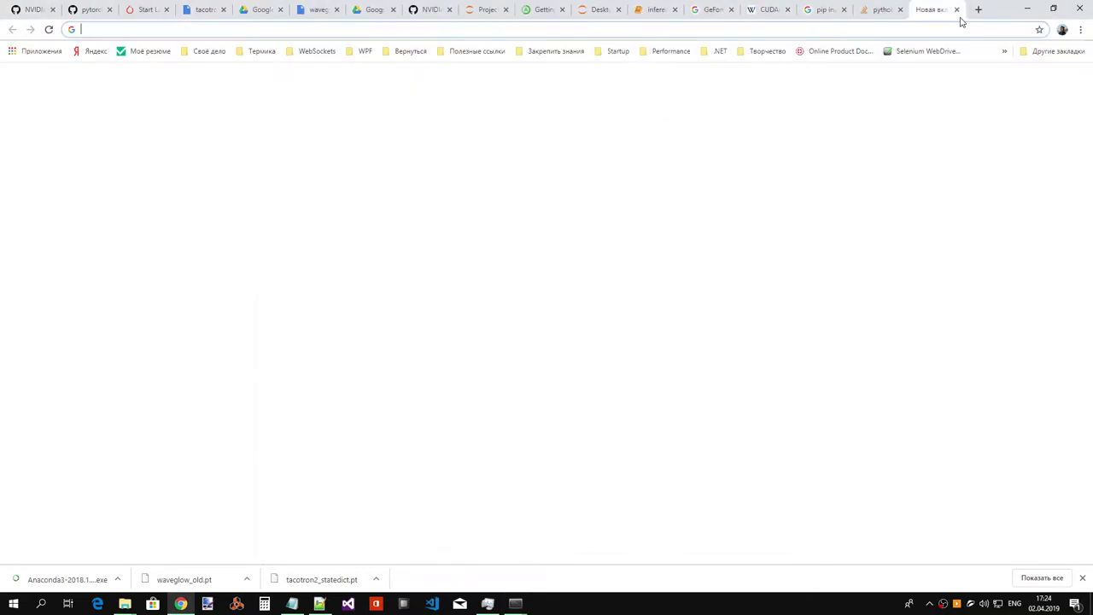
{"action": "key", "text": "ctrl+v"}
{"action": "key", "text": "Return"}
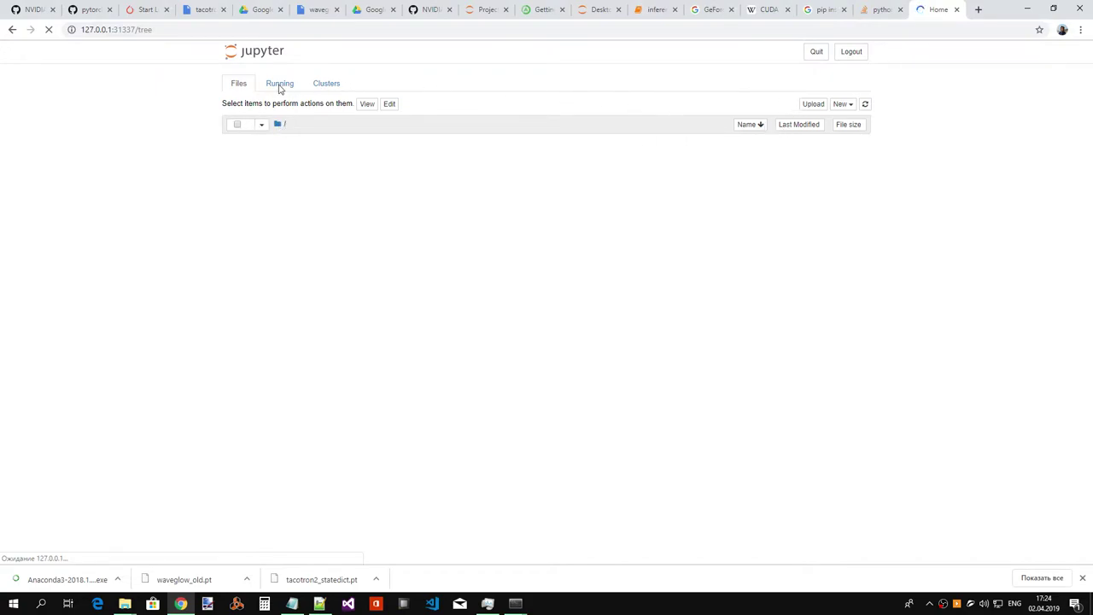
- Check Jupyter's running notebooks and its root file list for the tacotron2 project, and close the Jupyter tab
{"action": "left_click", "coordinate": [176, 30]}
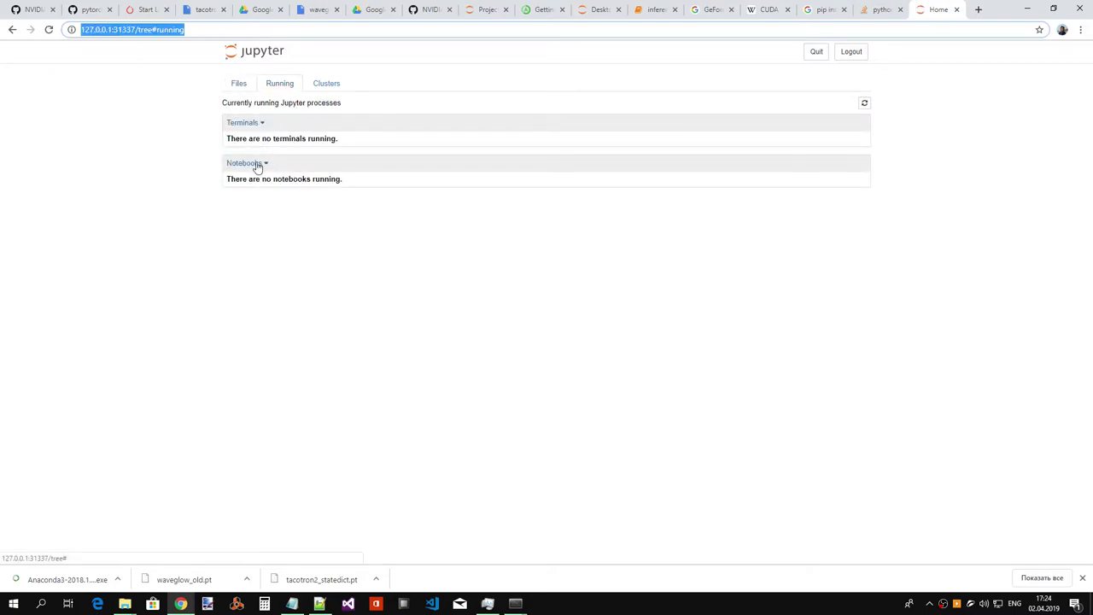
{"action": "left_click", "coordinate": [240, 82]}
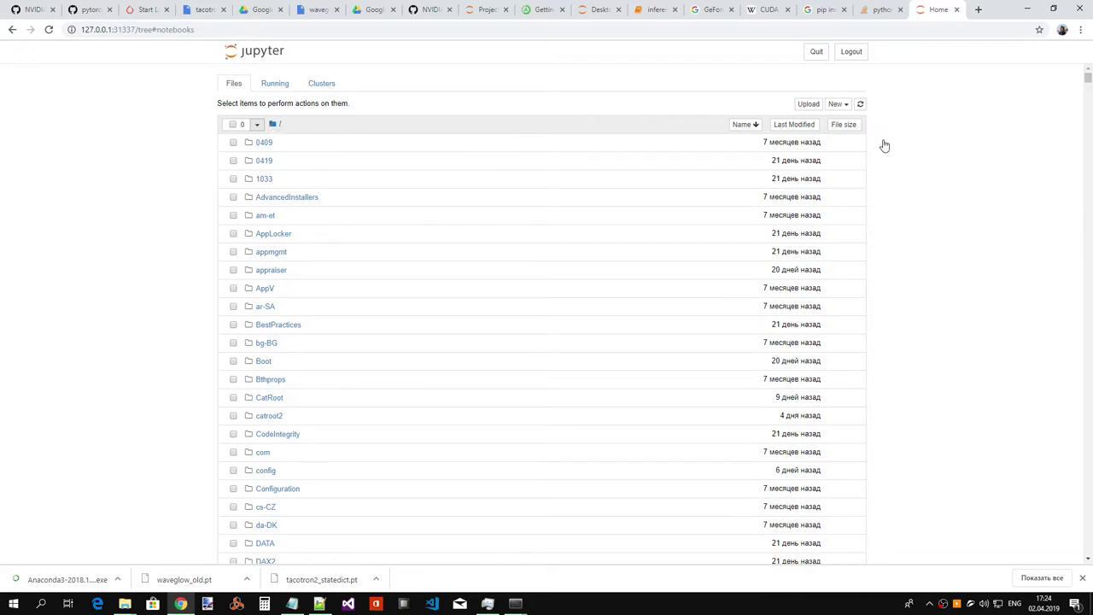
{"action": "left_click", "coordinate": [957, 10]}
- Stop the Jupyter notebook server and close its Anaconda Prompt window
{"action": "key", "text": "alt+Tab"}
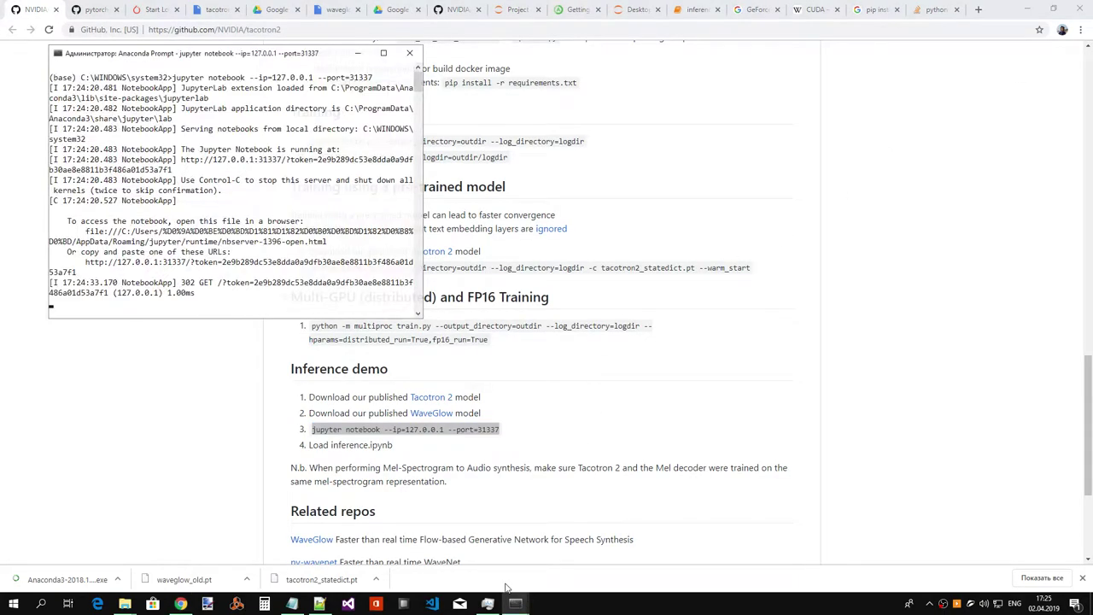
{"action": "key", "text": "ctrl+c"}
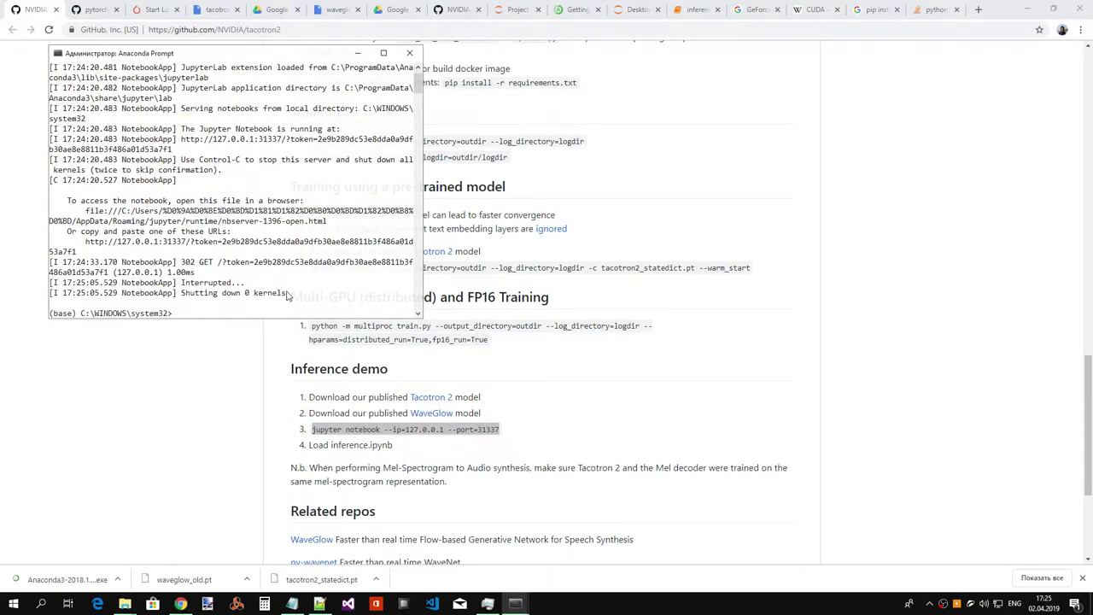
{"action": "left_click", "coordinate": [409, 53]}
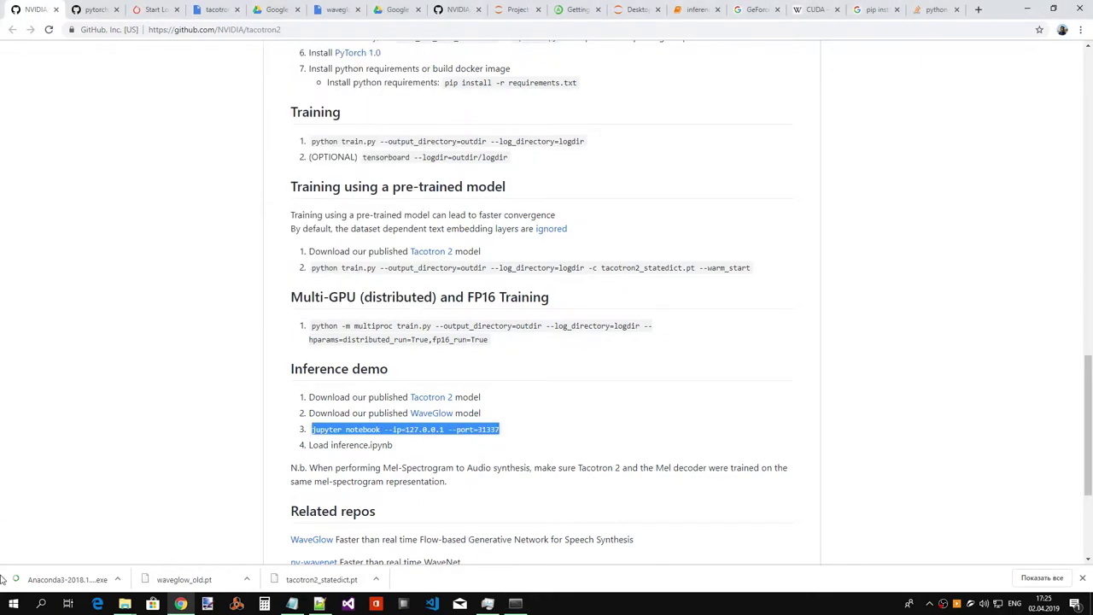
- Open an Anaconda Prompt from the Anaconda3 (64-bit) program group
{"action": "left_click", "coordinate": [8, 601]}
{"action": "left_click", "coordinate": [162, 509]}
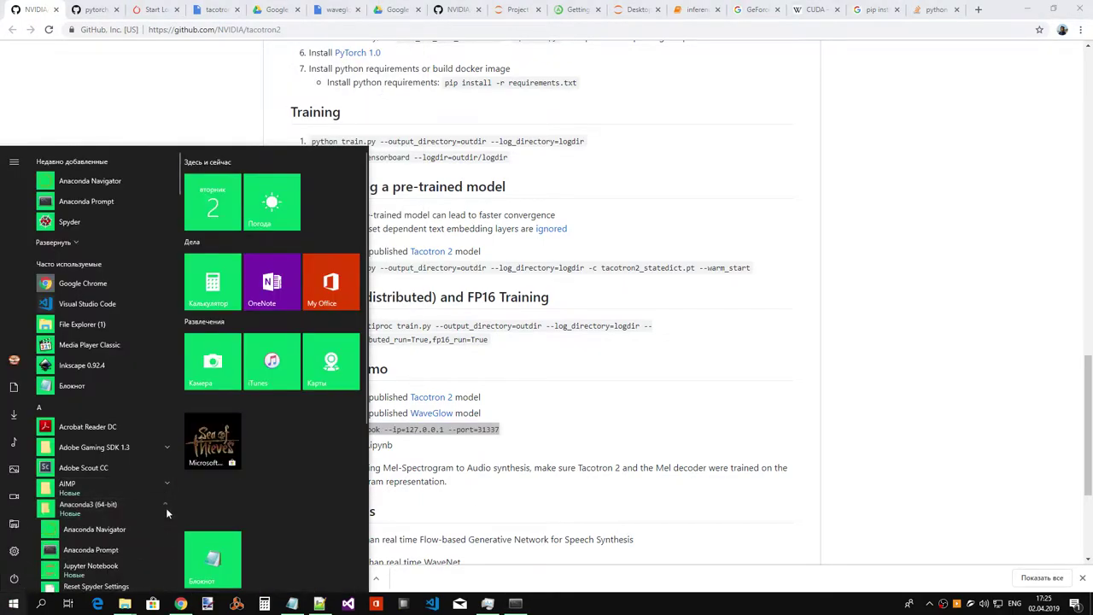
{"action": "right_click", "coordinate": [158, 551]}
{"action": "left_click", "coordinate": [90, 550]}
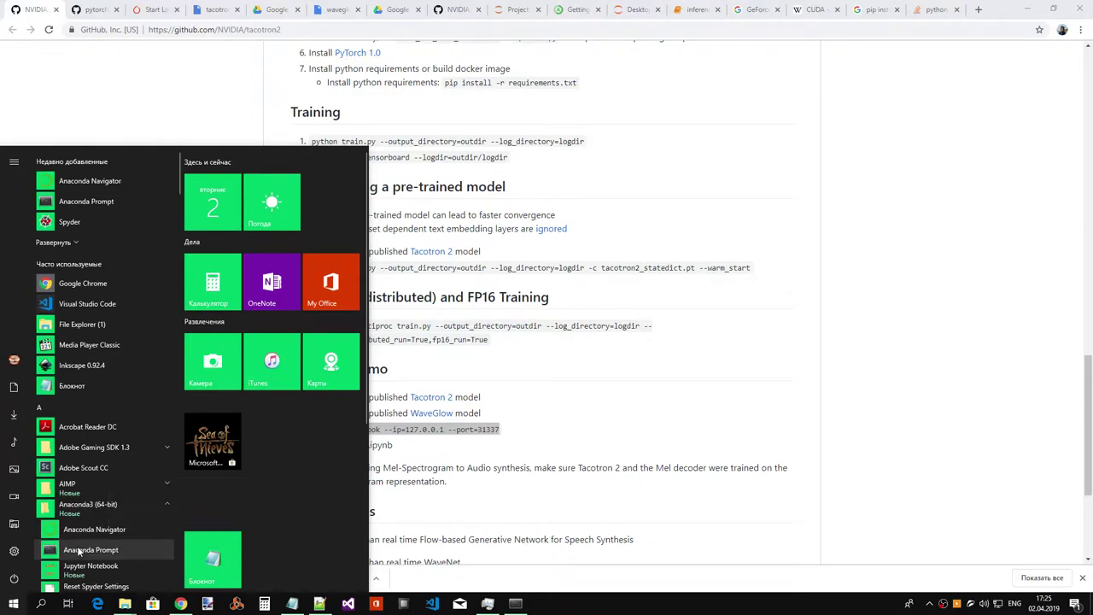
{"action": "left_click", "coordinate": [89, 550]}
- Try to run the local notebook URL with its access token in the Anaconda Prompt, and clear the repeated entry
{"action": "key", "text": "ctrl+v"}
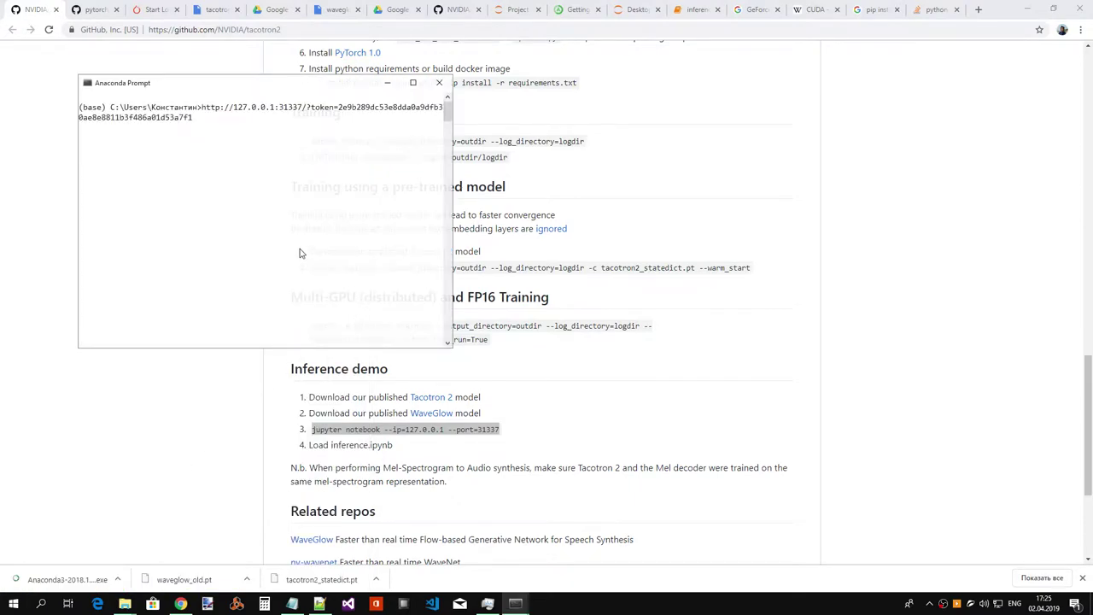
{"action": "key", "text": "Return"}
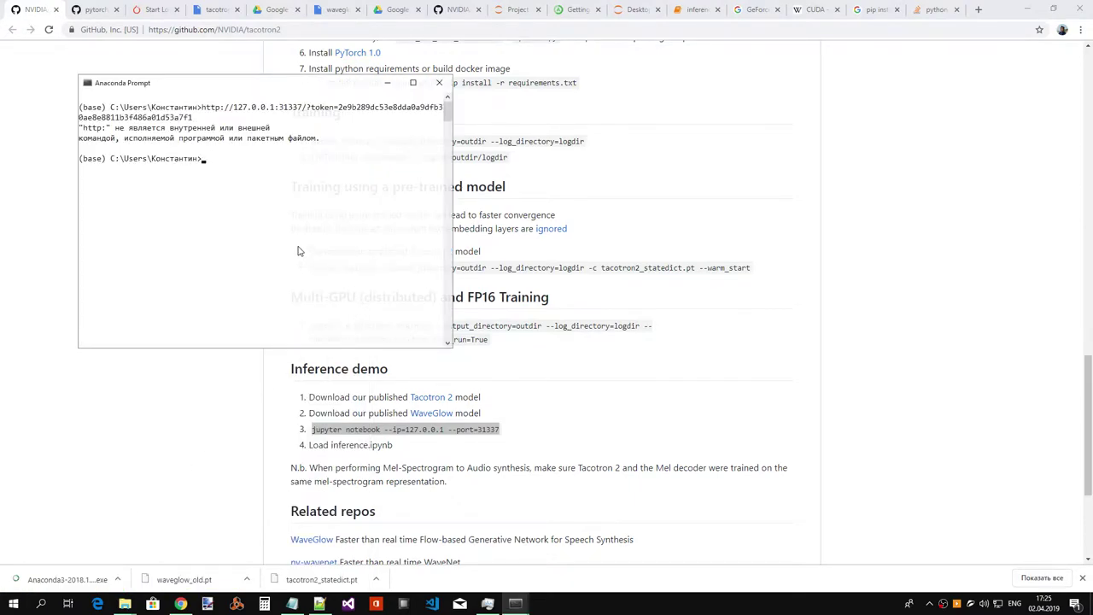
{"action": "key", "text": "ctrl+v"}
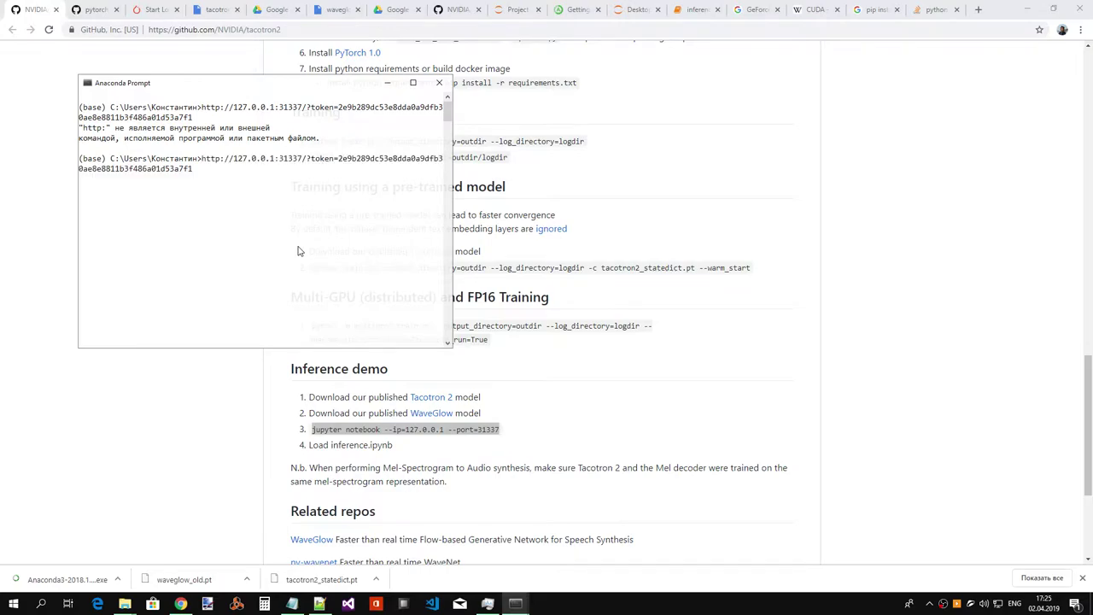
{"action": "key", "text": "BackSpace"}
{"action": "key", "text": "BackSpace"}
{"action": "key", "text": "BackSpace"}
{"action": "key", "text": "BackSpace"}
{"action": "key", "text": "BackSpace"}
{"action": "key", "text": "BackSpace"}
{"action": "key", "text": "BackSpace"}
{"action": "key", "text": "BackSpace"}
{"action": "key", "text": "BackSpace"}
{"action": "key", "text": "BackSpace"}
{"action": "key", "text": "BackSpace"}
{"action": "key", "text": "BackSpace"}
{"action": "key", "text": "BackSpace"}
{"action": "key", "text": "BackSpace"}
{"action": "key", "text": "BackSpace"}
{"action": "key", "text": "BackSpace"}
{"action": "key", "text": "BackSpace"}
{"action": "key", "text": "BackSpace"}
{"action": "key", "text": "BackSpace"}
{"action": "key", "text": "BackSpace"}
{"action": "key", "text": "BackSpace"}
{"action": "key", "text": "BackSpace"}
{"action": "key", "text": "BackSpace"}
{"action": "key", "text": "BackSpace"}
{"action": "key", "text": "BackSpace"}
{"action": "key", "text": "BackSpace"}
{"action": "key", "text": "BackSpace"}
{"action": "key", "text": "BackSpace"}
{"action": "key", "text": "BackSpace"}
{"action": "key", "text": "BackSpace"}
{"action": "key", "text": "BackSpace"}
{"action": "key", "text": "BackSpace"}
{"action": "key", "text": "BackSpace"}
{"action": "key", "text": "BackSpace"}
{"action": "key", "text": "BackSpace"}
{"action": "key", "text": "BackSpace"}
{"action": "key", "text": "BackSpace"}
{"action": "key", "text": "BackSpace"}
{"action": "key", "text": "BackSpace"}
{"action": "key", "text": "BackSpace"}
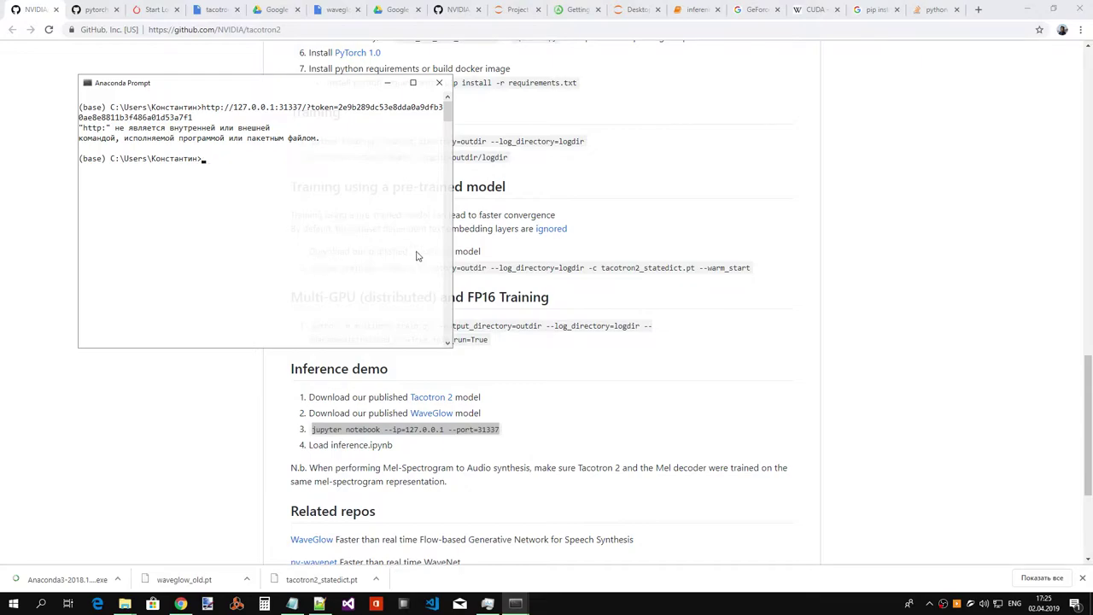
- Request the local notebook address on port 31337, including its access token, in a new browser tab
{"action": "left_click", "coordinate": [982, 13]}
{"action": "left_click", "coordinate": [982, 13]}
{"action": "key", "text": "ctrl+v"}
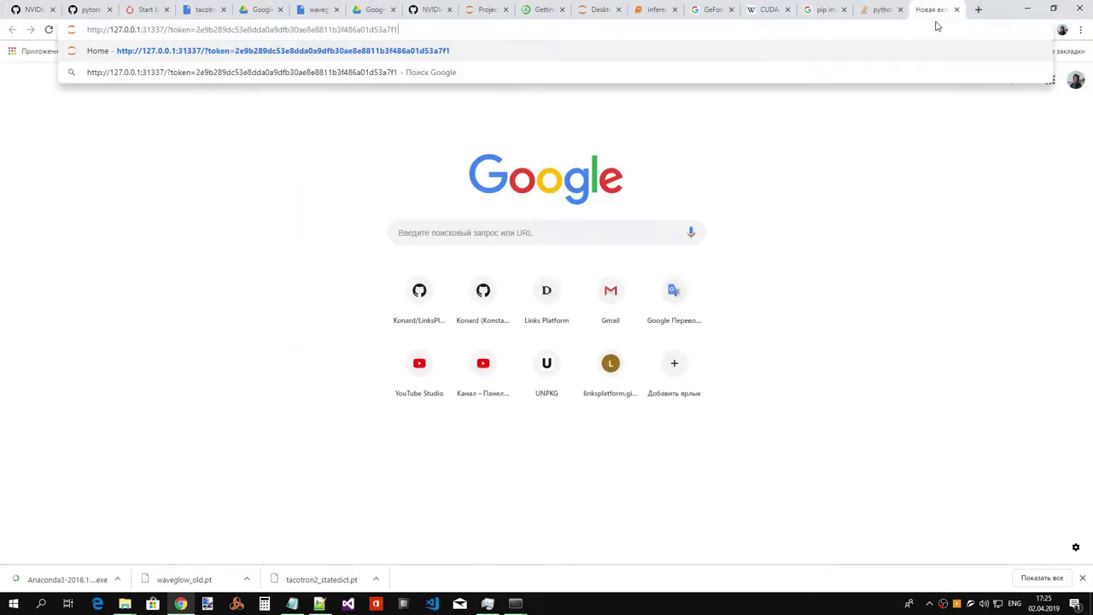
{"action": "key", "text": "Return"}
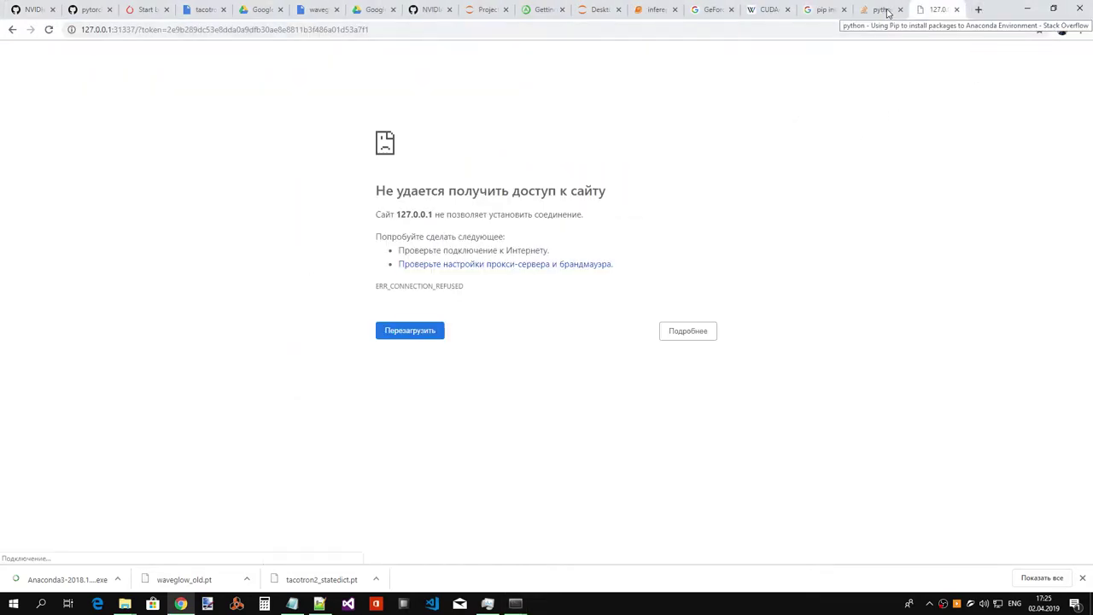
- Copy "jupyter notebook --ip=127.0.0.1 --port=31337" from the tacotron2 Inference demo instructions and run it in the Anaconda Prompt
{"action": "left_click", "coordinate": [882, 10]}
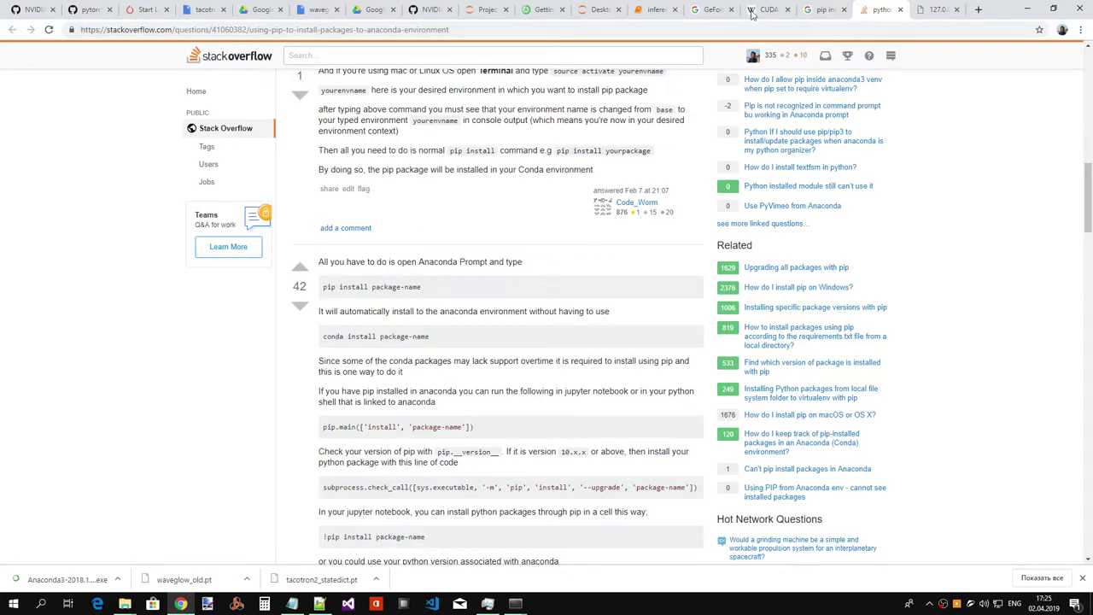
{"action": "left_click", "coordinate": [77, 10]}
{"action": "left_click", "coordinate": [31, 10]}
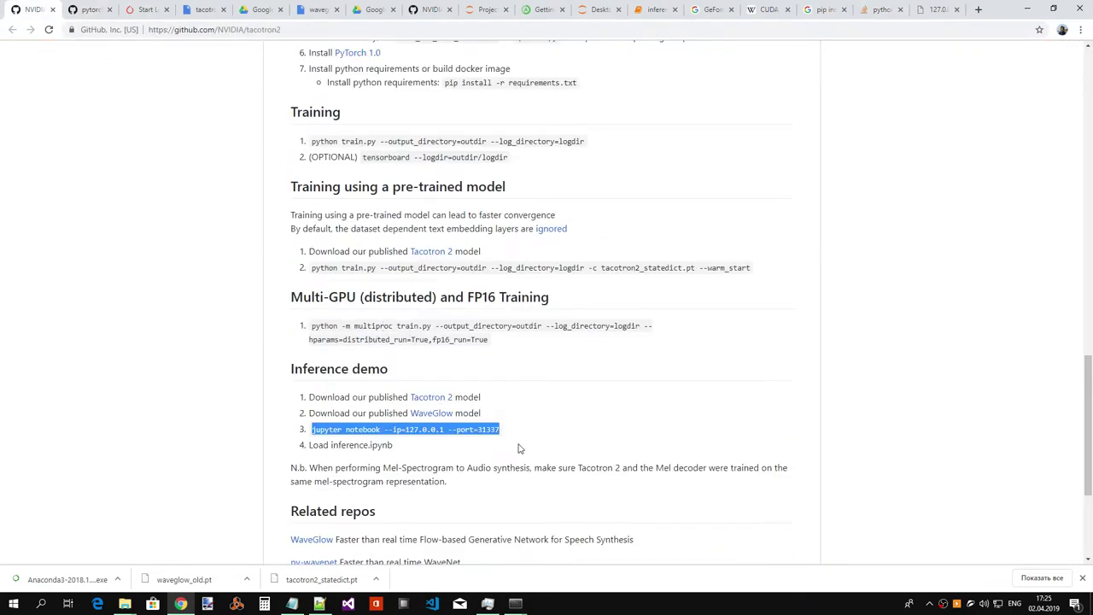
{"action": "left_click_drag", "start_coordinate": [504, 431], "coordinate": [311, 432]}
{"action": "key", "text": "alt+Tab"}
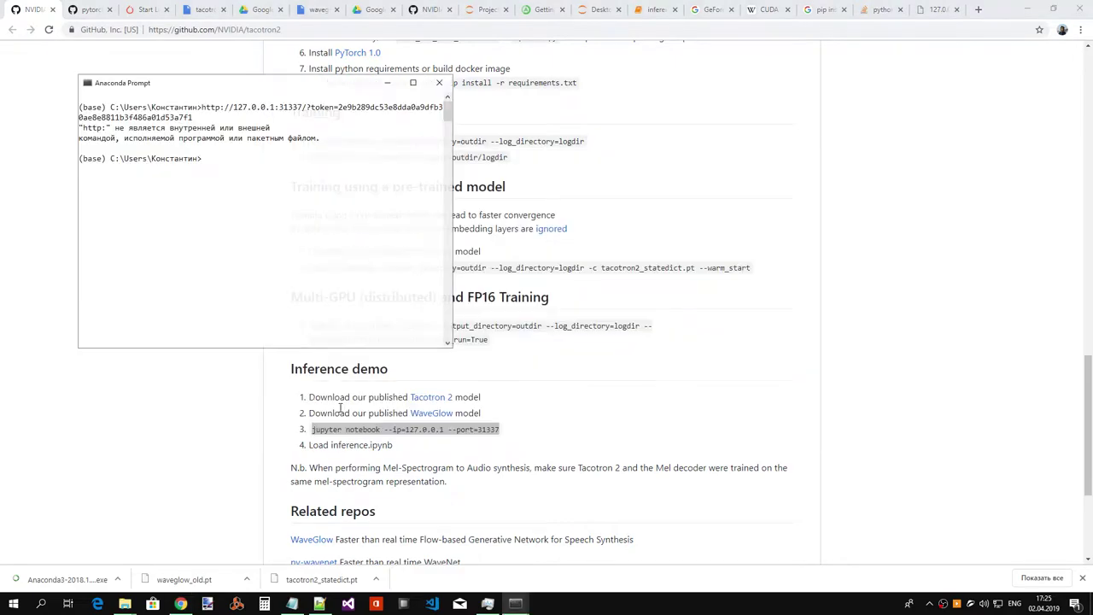
{"action": "key", "text": "ctrl+v"}
{"action": "key", "text": "Return"}
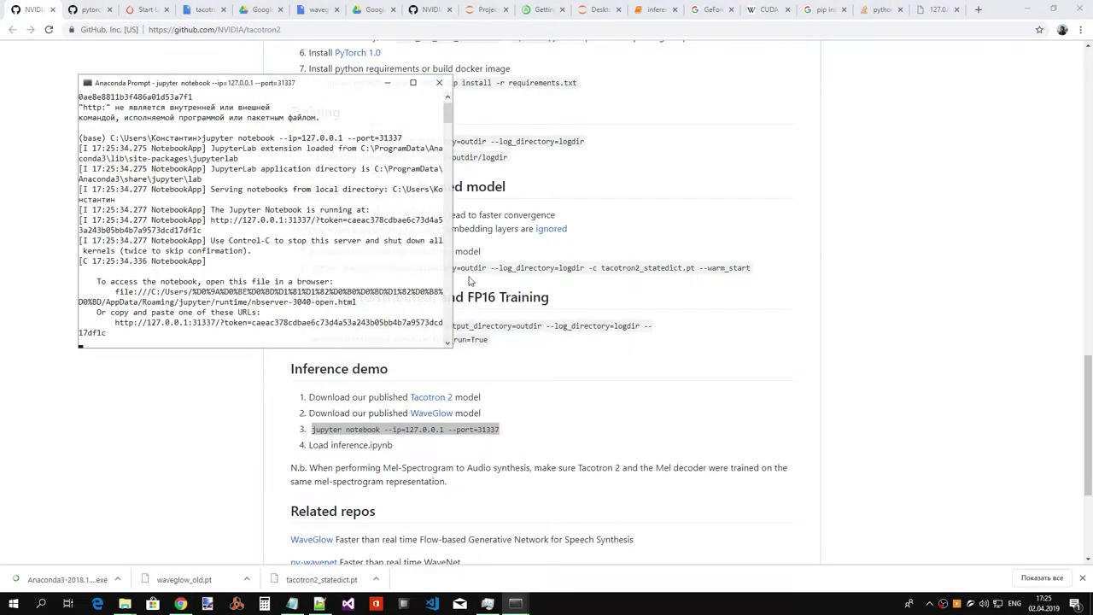
- Reload the local Jupyter address in the browser and open inference.ipynb from the Desktop/tacotron2 folder
{"action": "left_click", "coordinate": [940, 10]}
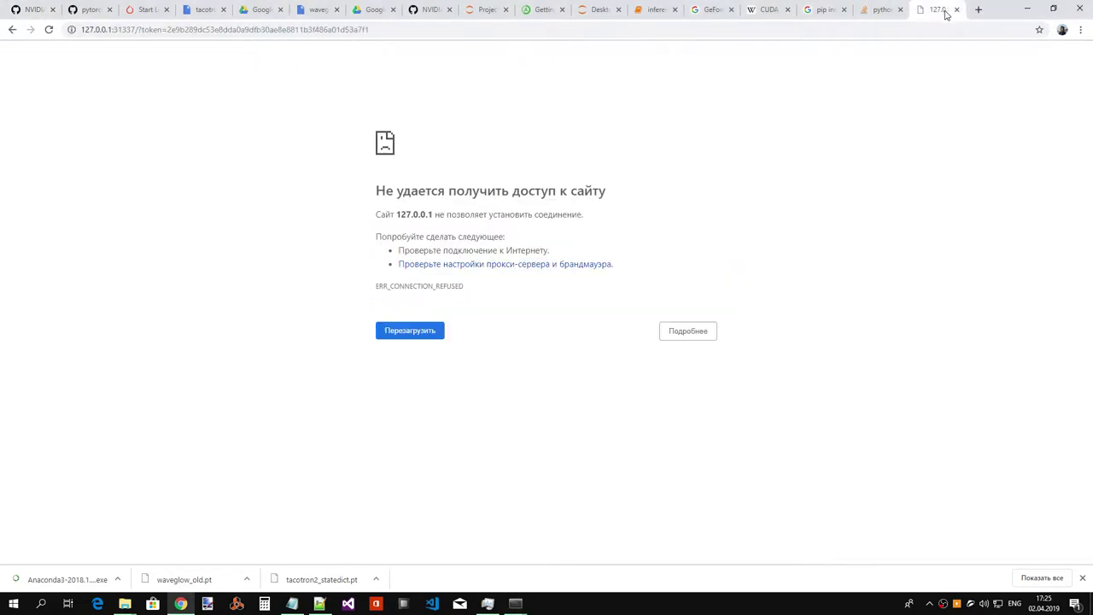
{"action": "left_click", "coordinate": [925, 29]}
{"action": "key", "text": "Return"}
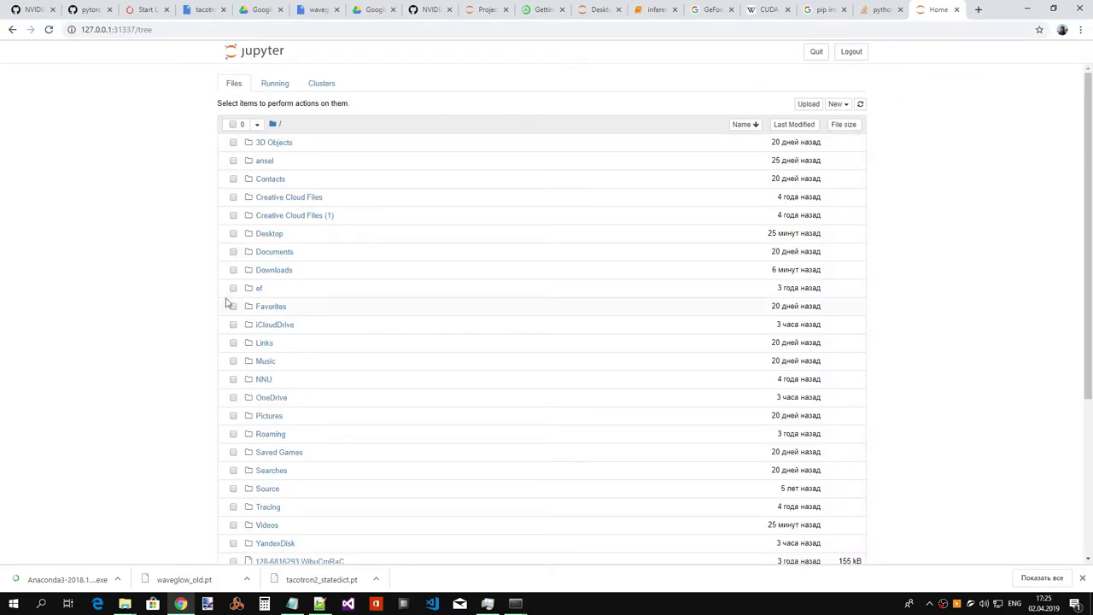
{"action": "left_click", "coordinate": [271, 236]}
{"action": "left_click", "coordinate": [285, 162]}
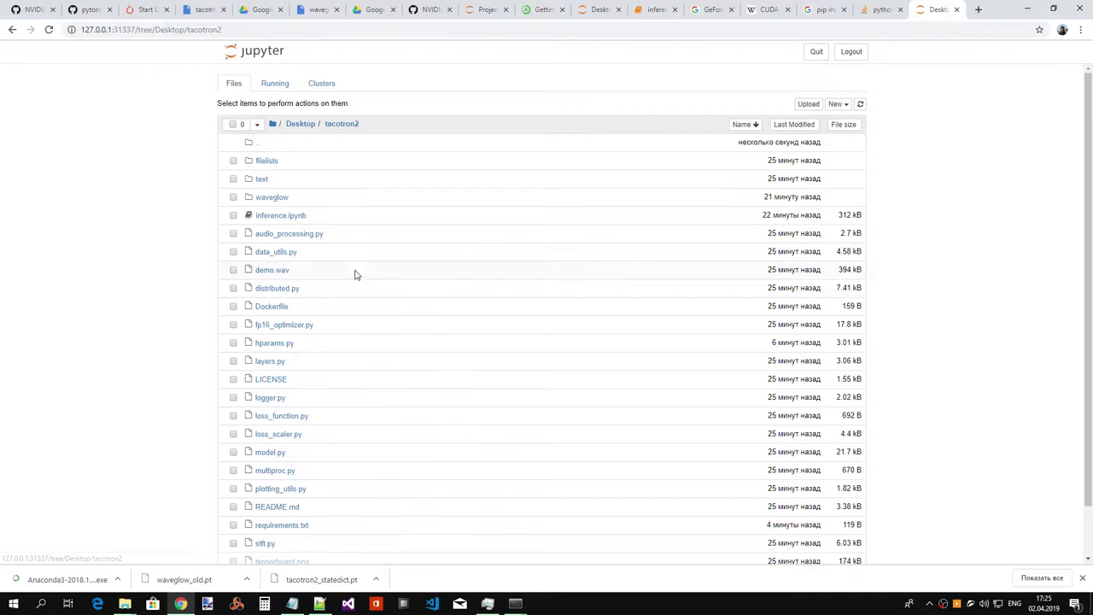
{"action": "left_click", "coordinate": [294, 217]}
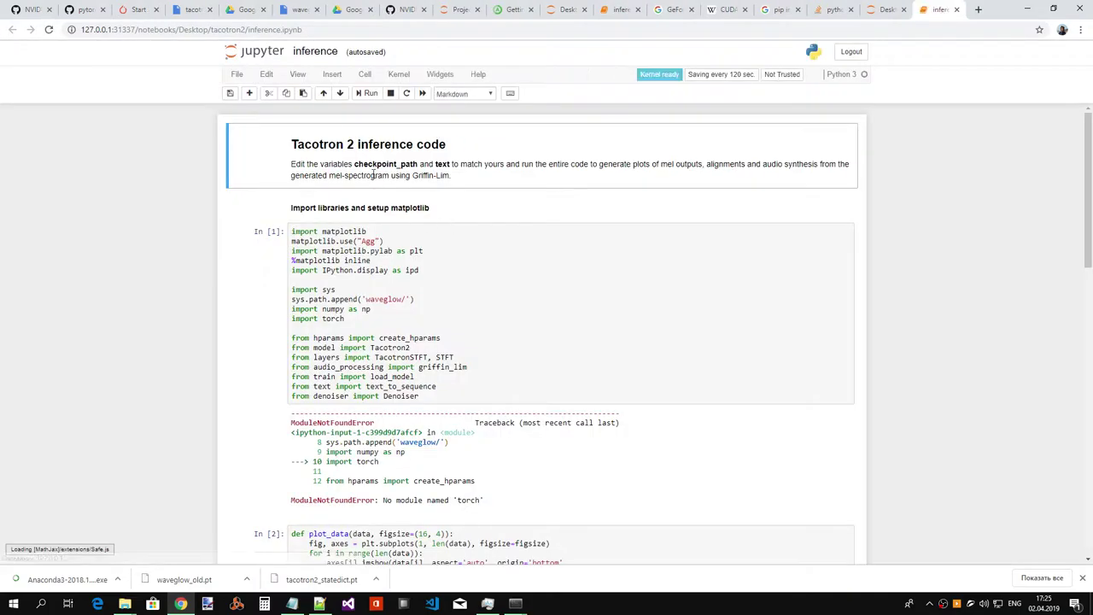
- Run the notebook's introduction cell and library import cell, and review the import output
{"action": "left_click", "coordinate": [368, 94]}
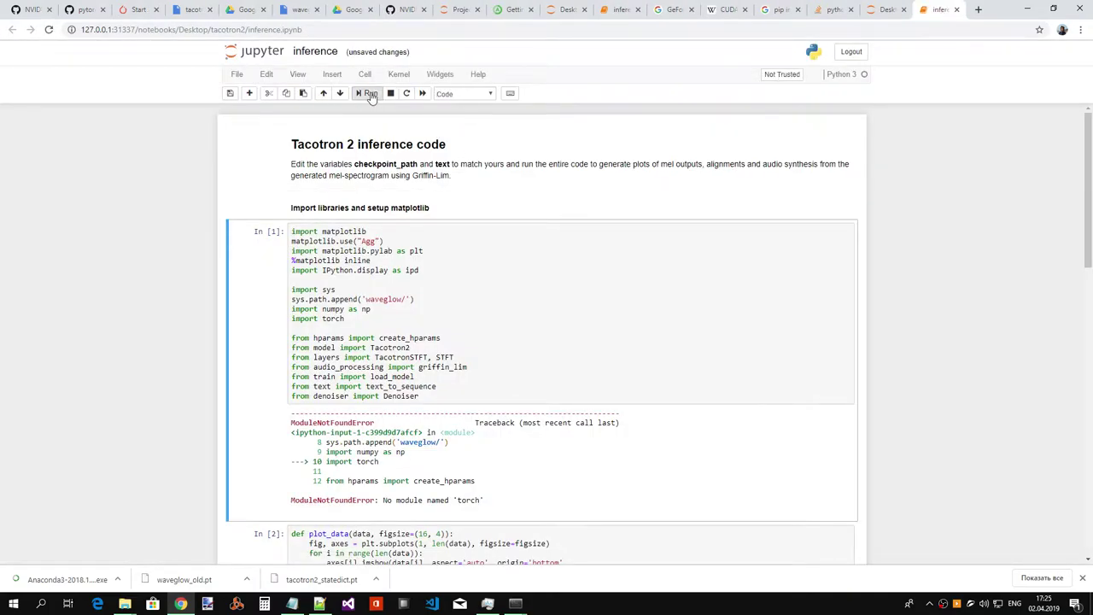
{"action": "left_click", "coordinate": [371, 94]}
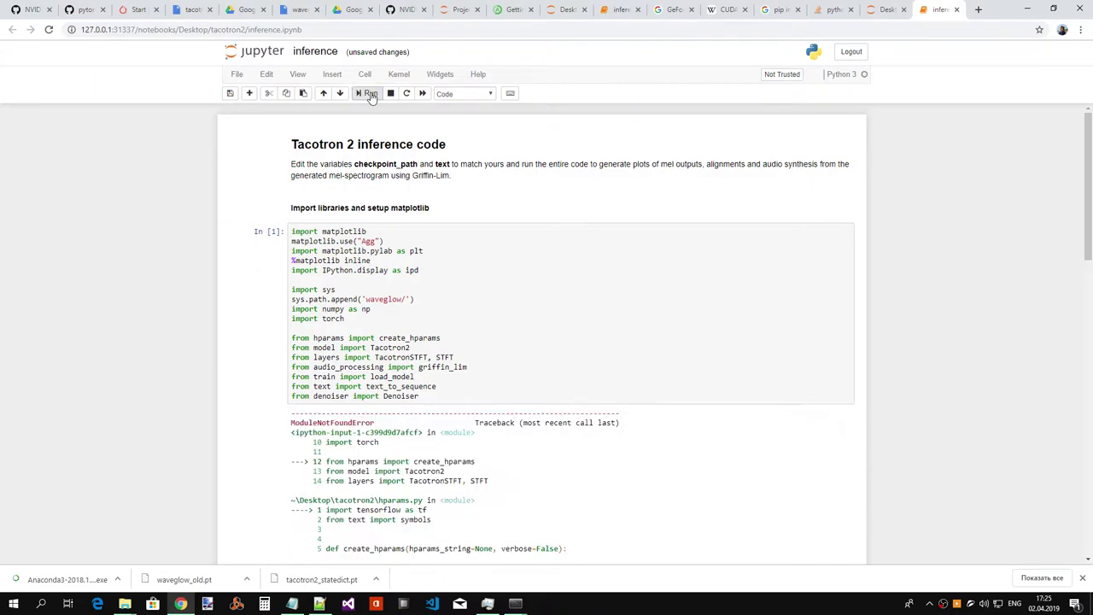
{"action": "scroll", "coordinate": [441, 224], "scroll_direction": "down", "scroll_amount": 1}
{"action": "scroll", "coordinate": [442, 224], "scroll_direction": "down", "scroll_amount": 1}
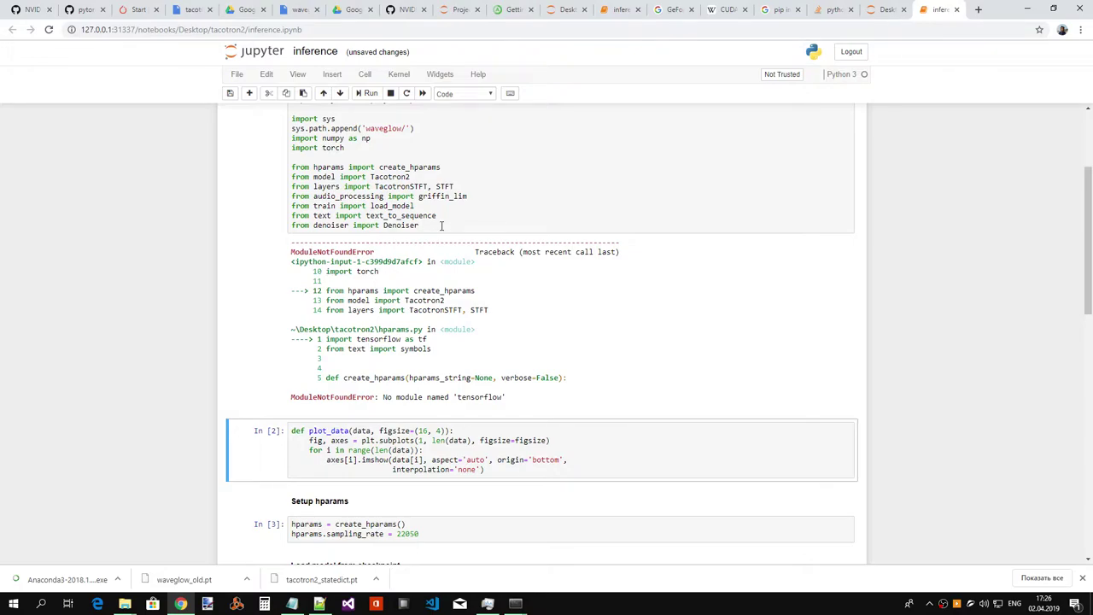
- Check the Jupyter server log in the Anaconda Prompt and minimise that window
{"action": "key", "text": "alt+Tab"}
{"action": "left_click", "coordinate": [538, 470]}
{"action": "mouse_move", "coordinate": [516, 603]}
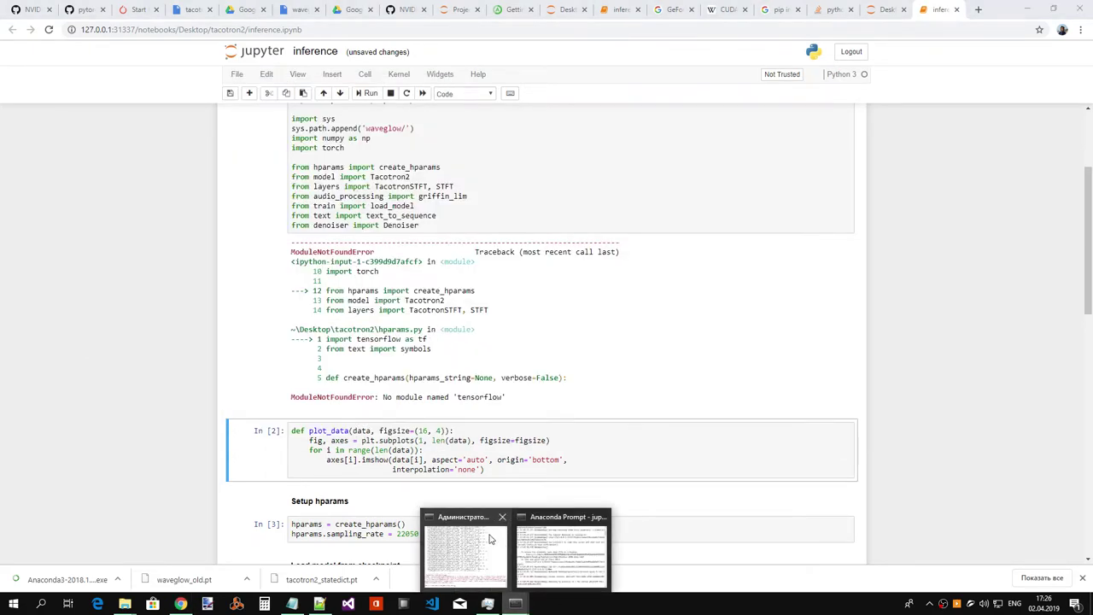
{"action": "left_click", "coordinate": [545, 541]}
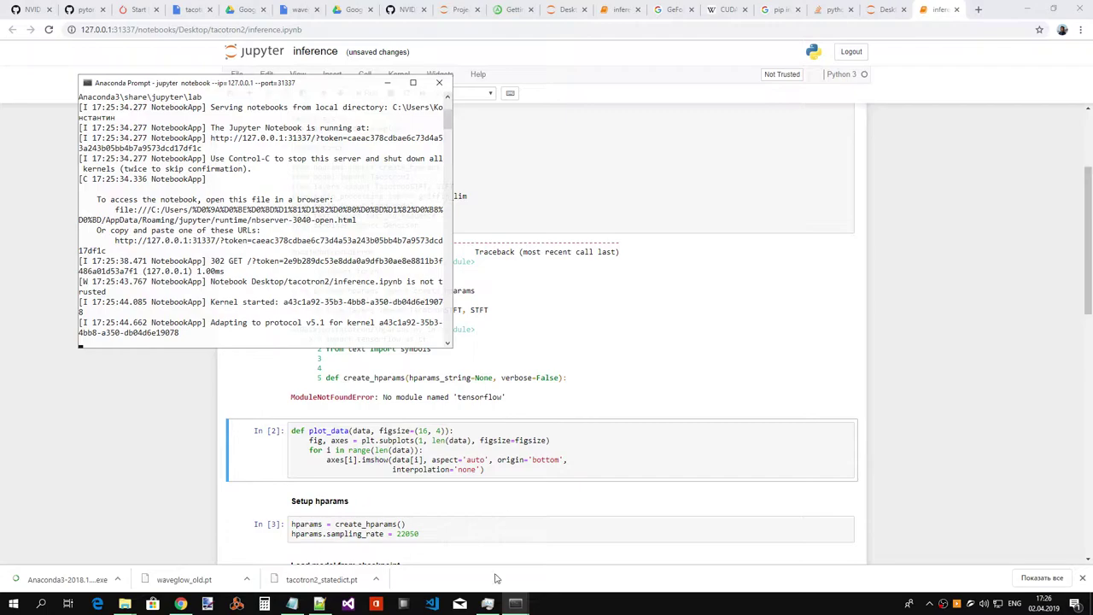
{"action": "left_click", "coordinate": [388, 83]}
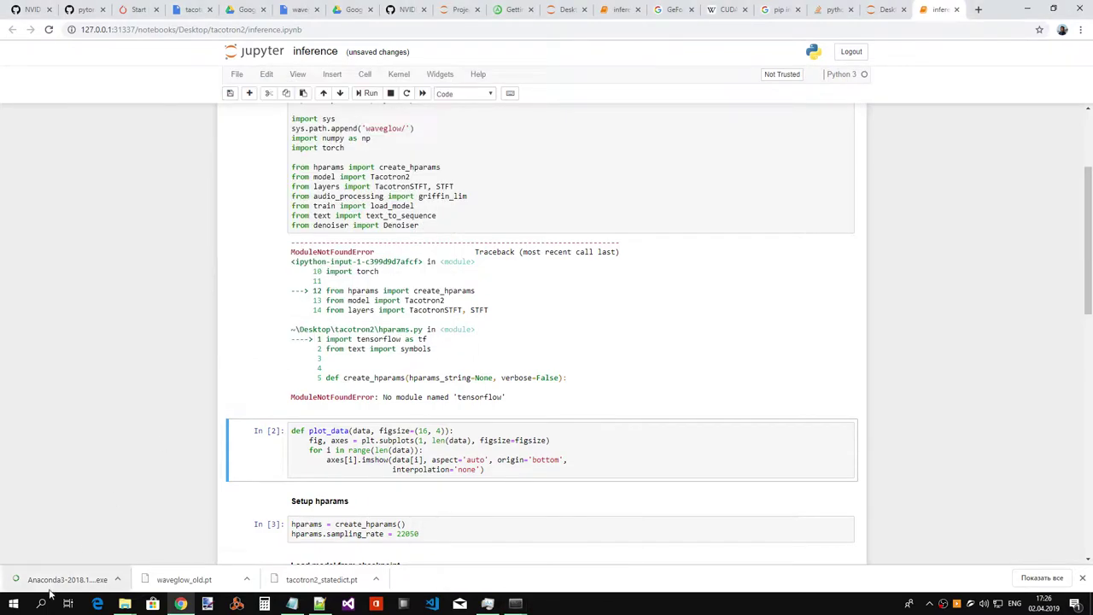
- Find Anaconda Navigator with a system search for "ana", launch it and show its environments
{"action": "left_click", "coordinate": [42, 603]}
{"action": "type", "text": "ana"}
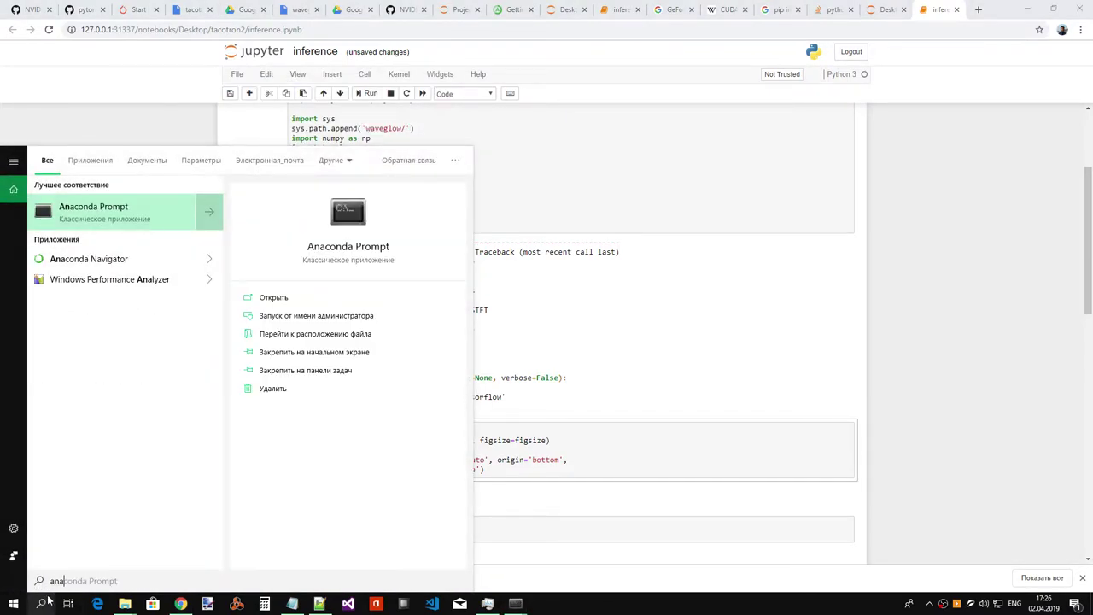
{"action": "key", "text": "Down"}
{"action": "key", "text": "Return"}
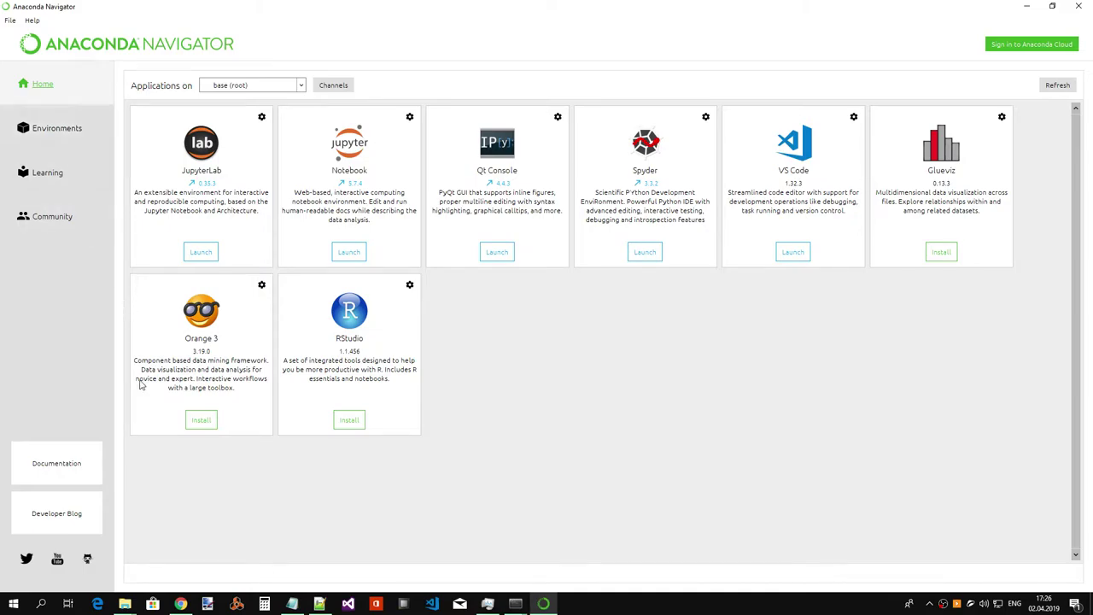
{"action": "left_click", "coordinate": [55, 133]}
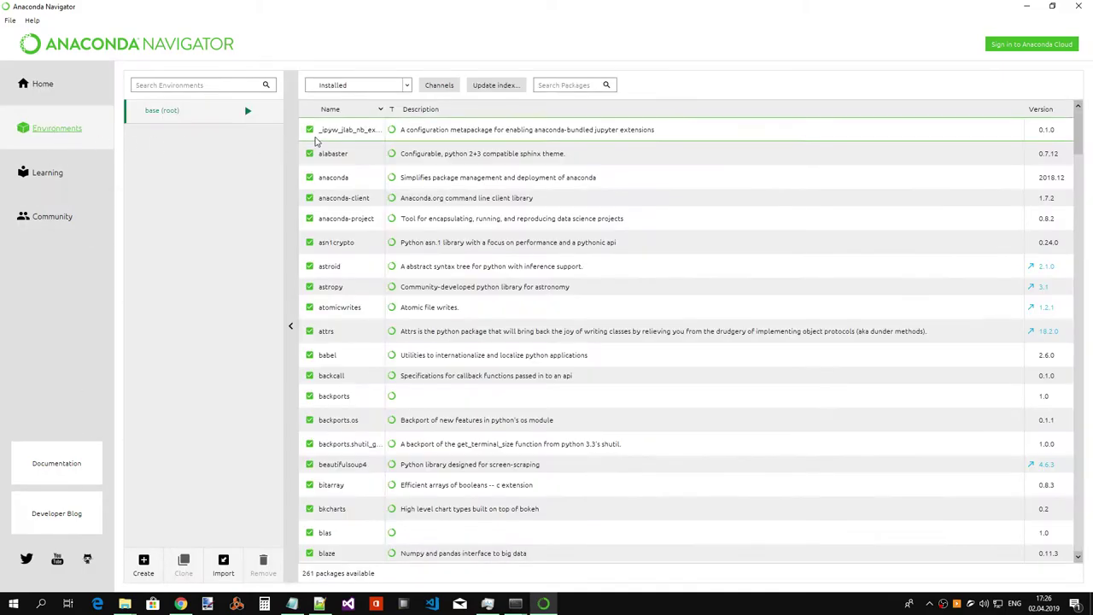
- Try searching for "tensorflow" among the environments and the installed packages, clearing each search
{"action": "left_click", "coordinate": [205, 83]}
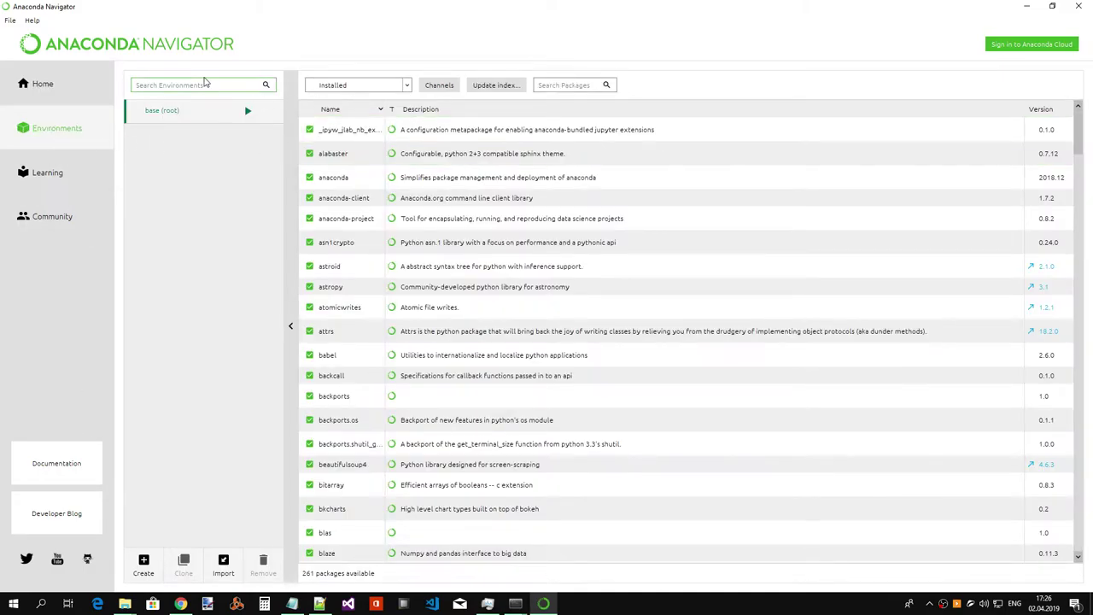
{"action": "type", "text": "tensorflow"}
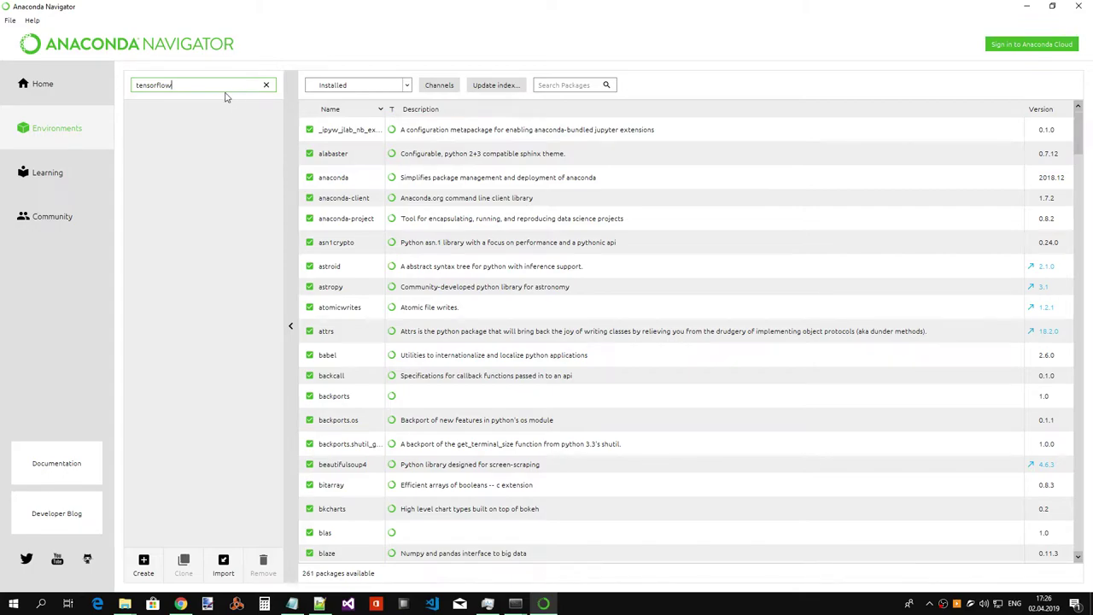
{"action": "left_click_drag", "start_coordinate": [228, 84], "coordinate": [103, 81]}
{"action": "key", "text": "ctrl+c"}
{"action": "key", "text": "BackSpace"}
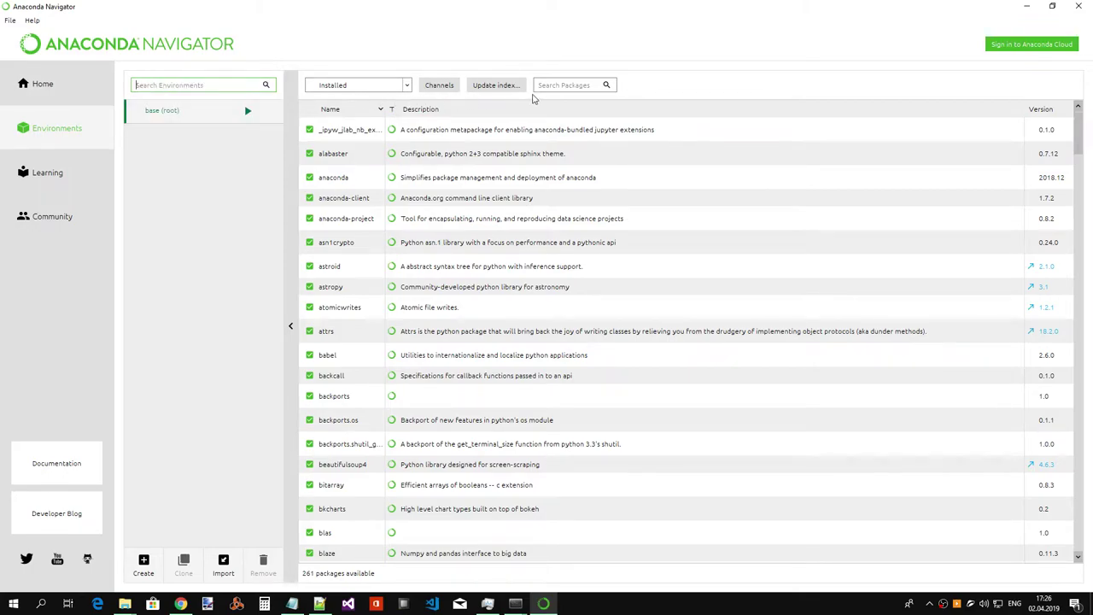
{"action": "left_click", "coordinate": [591, 85]}
{"action": "key", "text": "ctrl+v"}
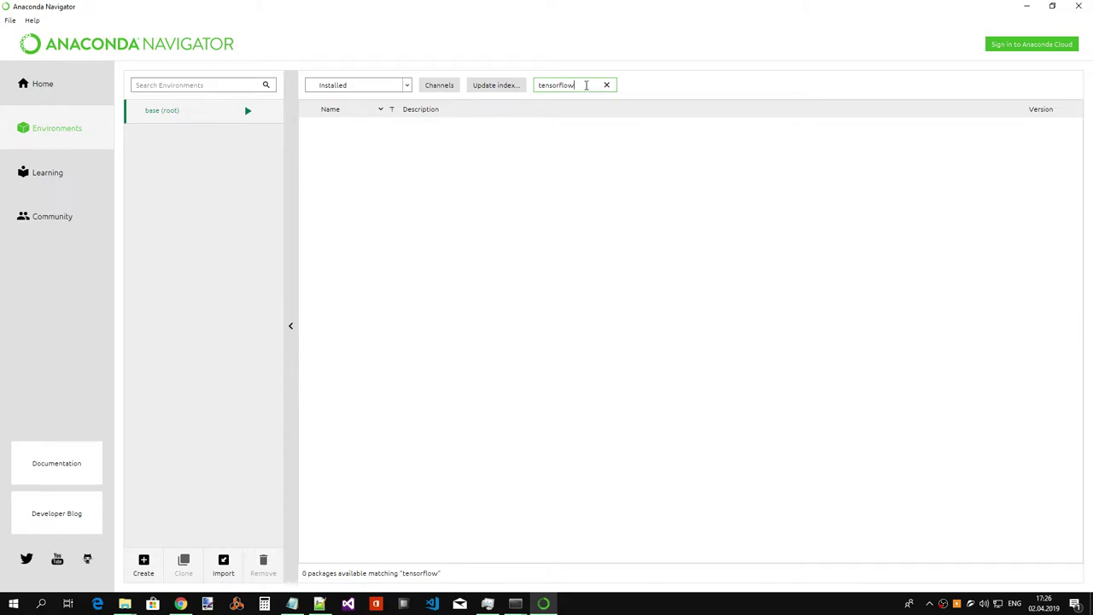
{"action": "left_click", "coordinate": [607, 85]}
- Set the package list of the base (root) environment to All and filter it by "tensorflow"
{"action": "left_click", "coordinate": [380, 84]}
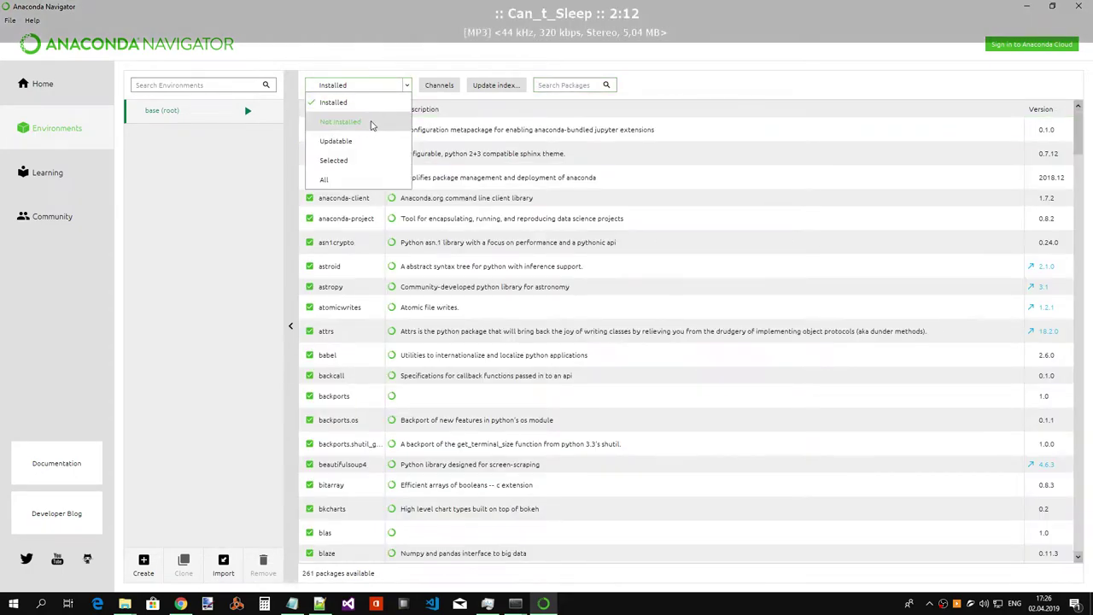
{"action": "left_click", "coordinate": [324, 179]}
{"action": "left_click", "coordinate": [574, 85]}
{"action": "key", "text": "ctrl+v"}
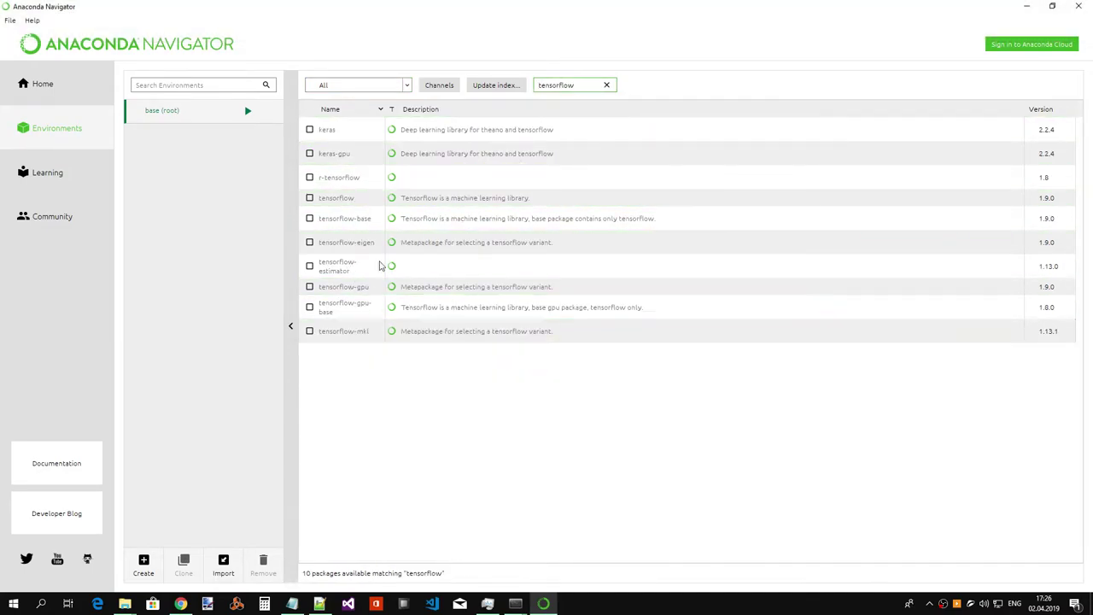
- Mark the tensorflow package for installation, review its dependencies and apply the installation to base (root)
{"action": "left_click", "coordinate": [310, 198]}
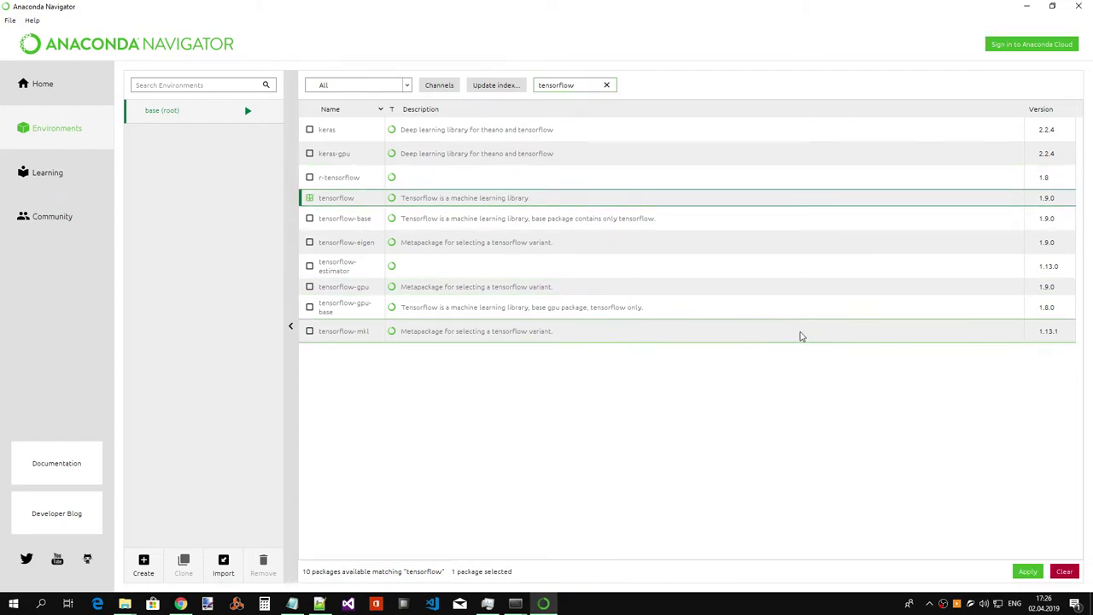
{"action": "left_click", "coordinate": [1027, 572]}
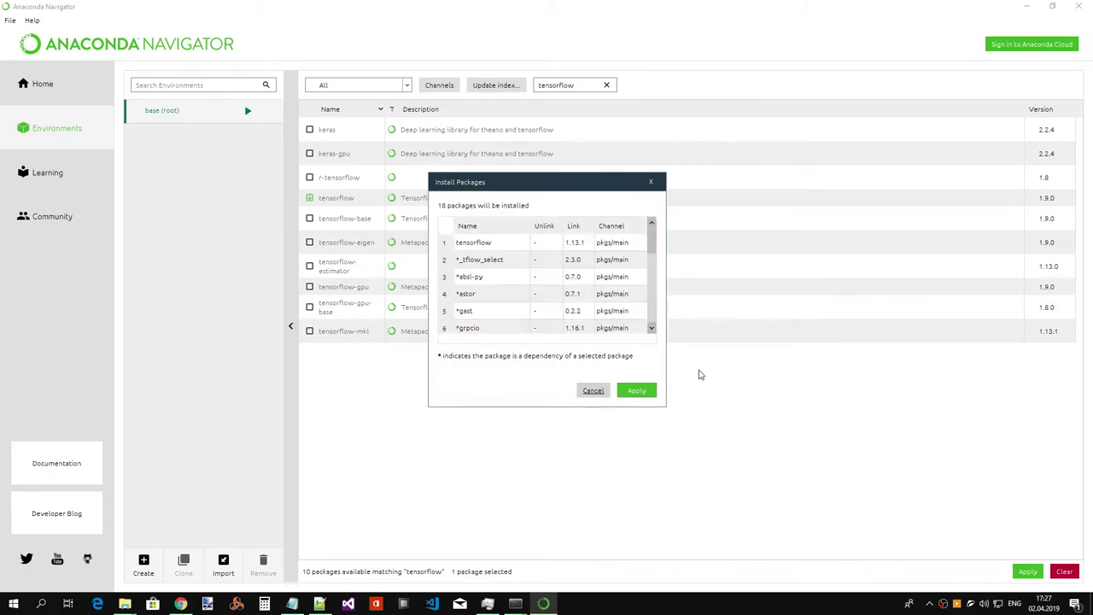
{"action": "scroll", "coordinate": [559, 286], "scroll_direction": "down", "scroll_amount": 5}
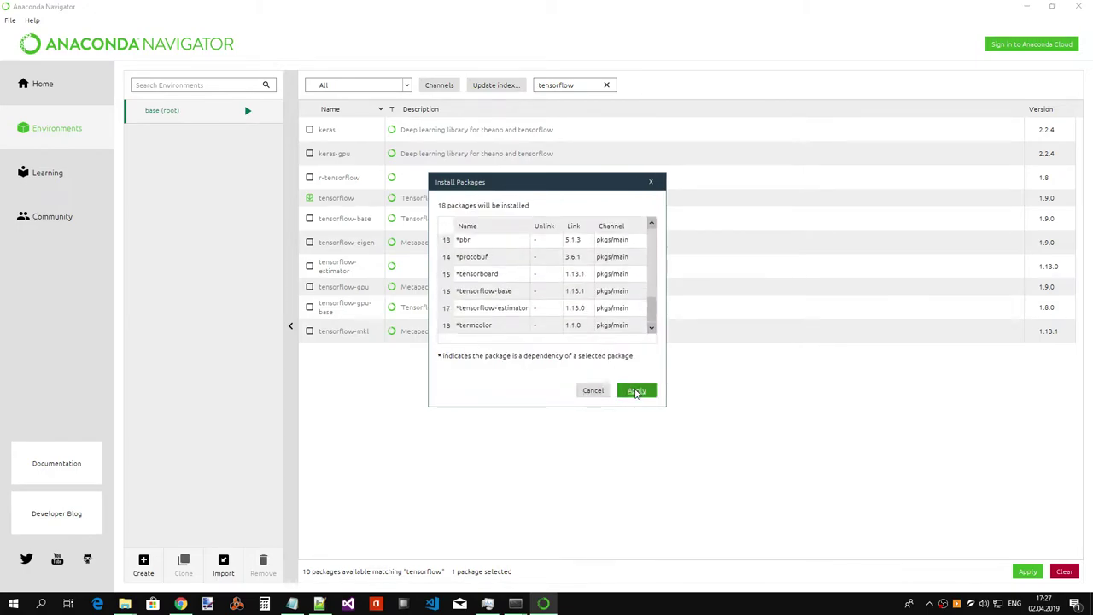
{"action": "left_click", "coordinate": [636, 390]}
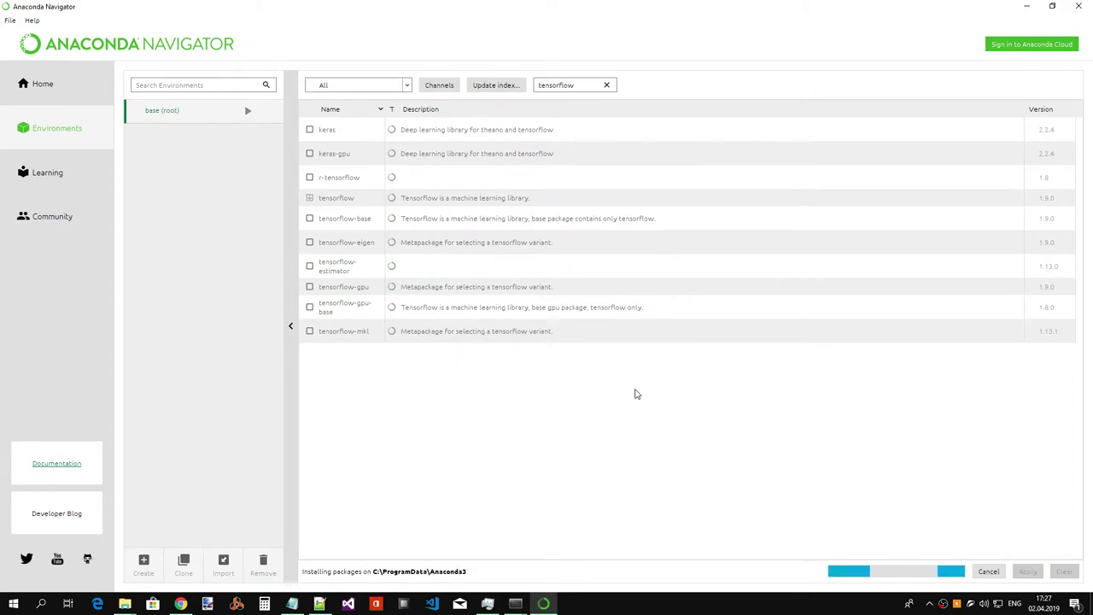
- Check the disk C: activity in Task Manager beside the package installation, and minimise Task Manager
{"action": "left_click", "coordinate": [488, 604]}
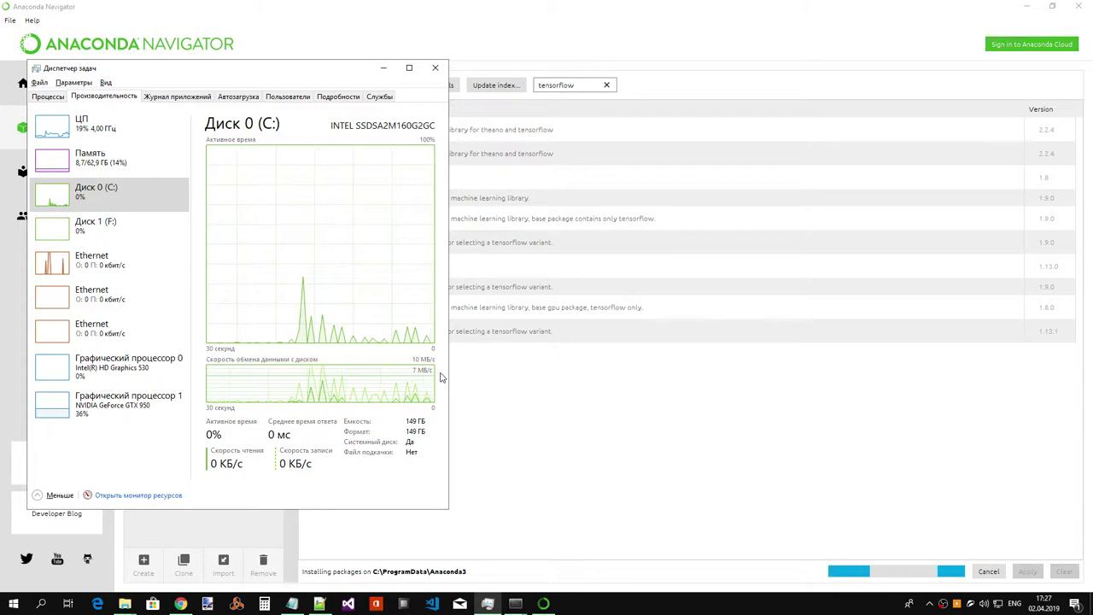
{"action": "left_click_drag", "start_coordinate": [254, 77], "coordinate": [817, 113]}
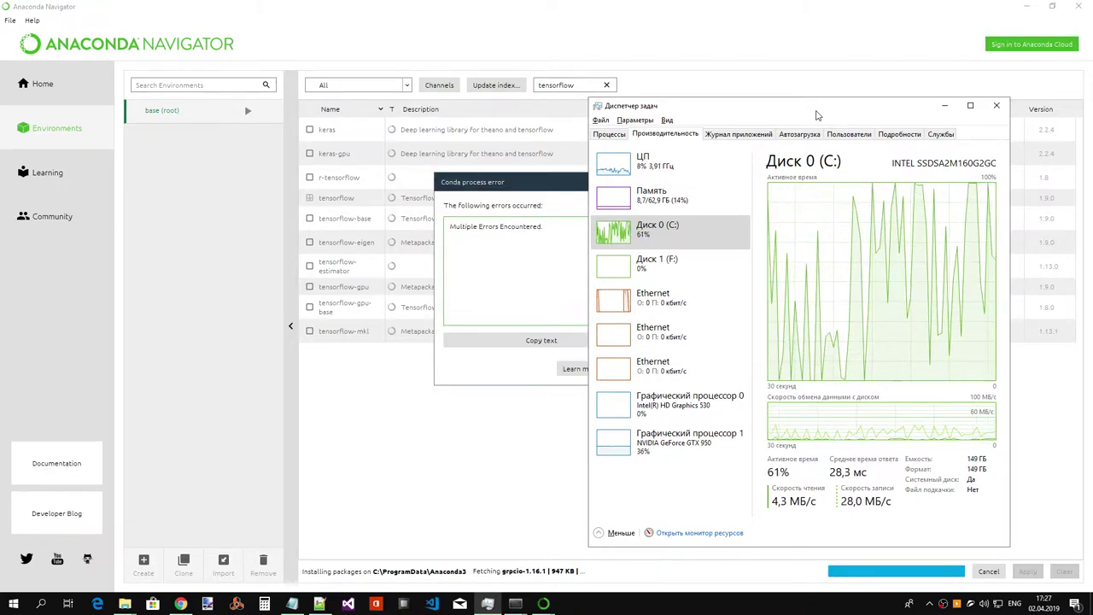
{"action": "left_click", "coordinate": [944, 106]}
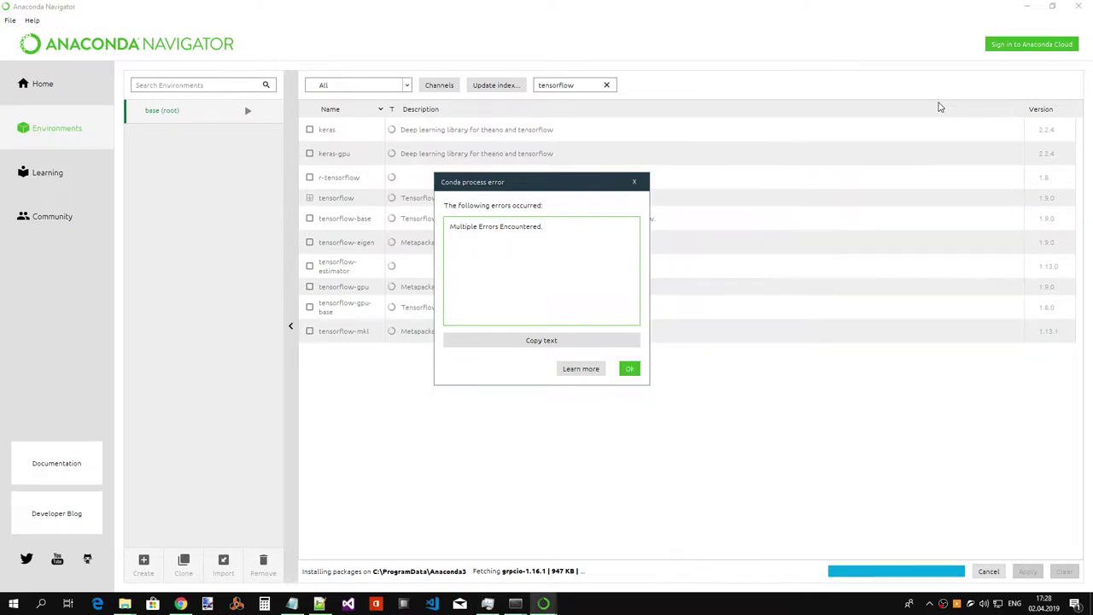
- Open the online troubleshooting page for the conda process error, return to Anaconda Navigator and dismiss the error
{"action": "left_click", "coordinate": [580, 372]}
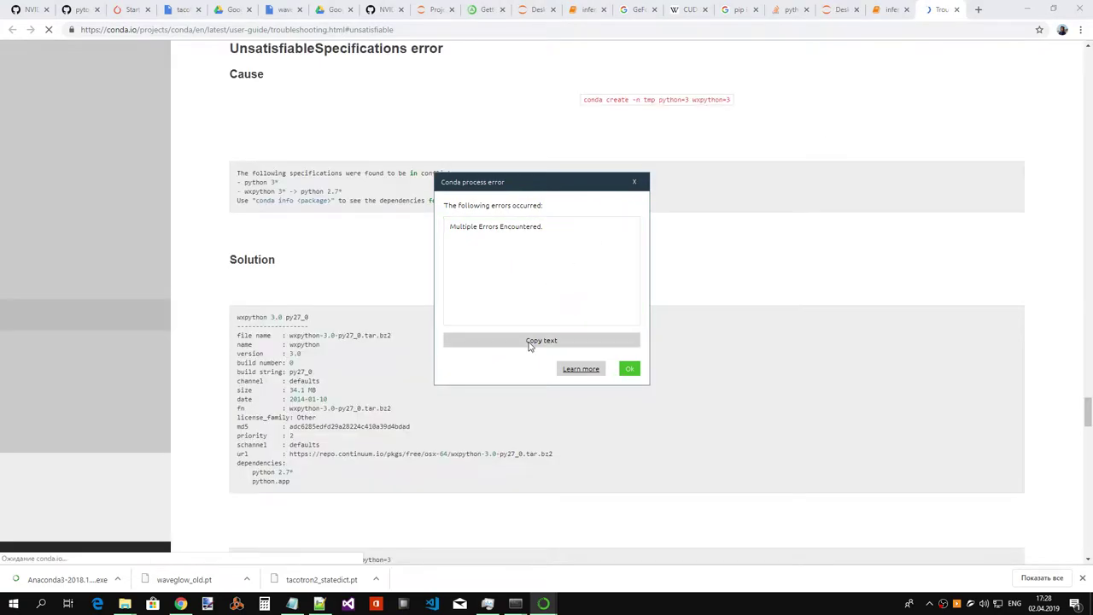
{"action": "left_click", "coordinate": [500, 227]}
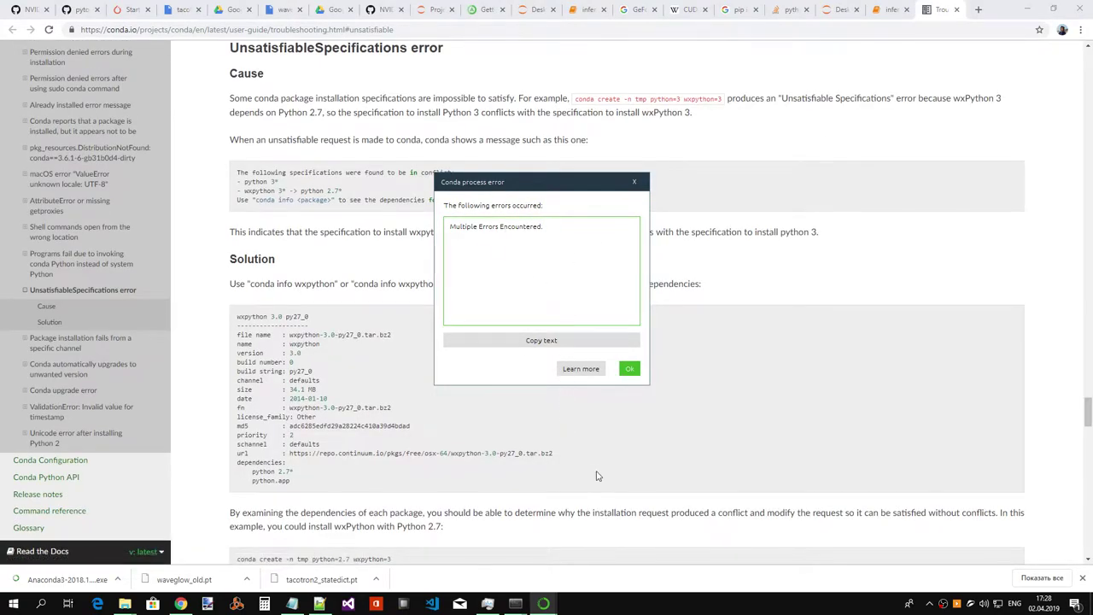
{"action": "left_click", "coordinate": [550, 604]}
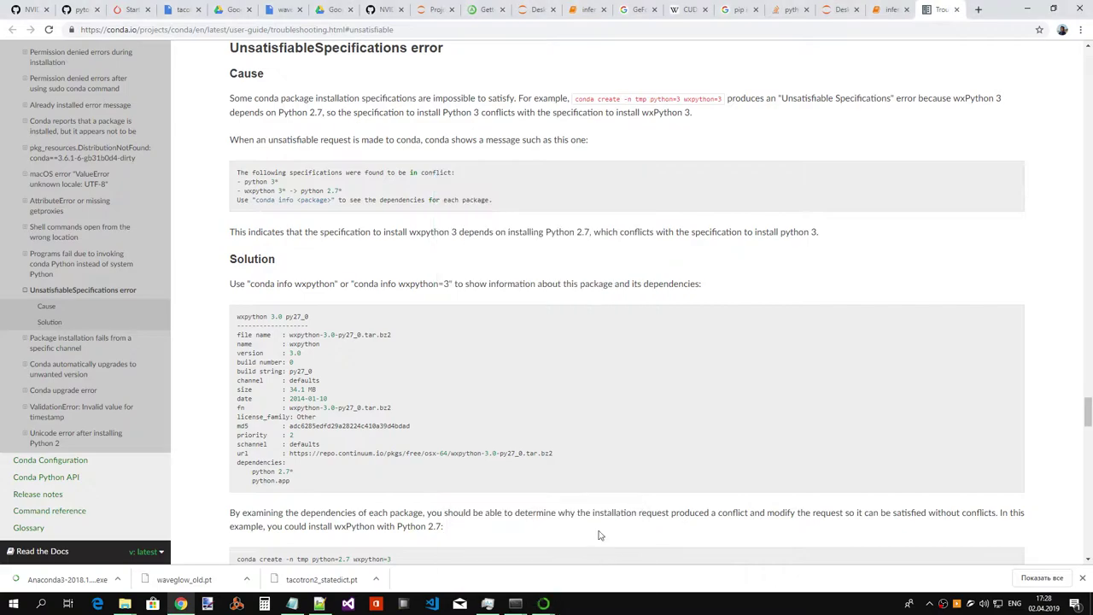
{"action": "left_click", "coordinate": [554, 604]}
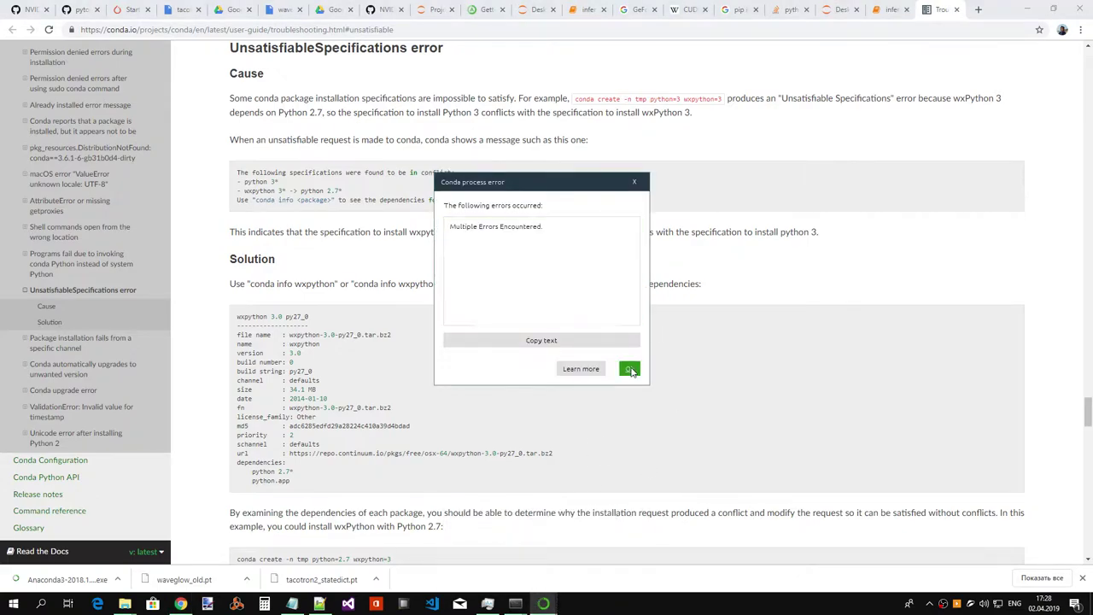
{"action": "left_click", "coordinate": [553, 603]}
{"action": "left_click", "coordinate": [554, 603]}
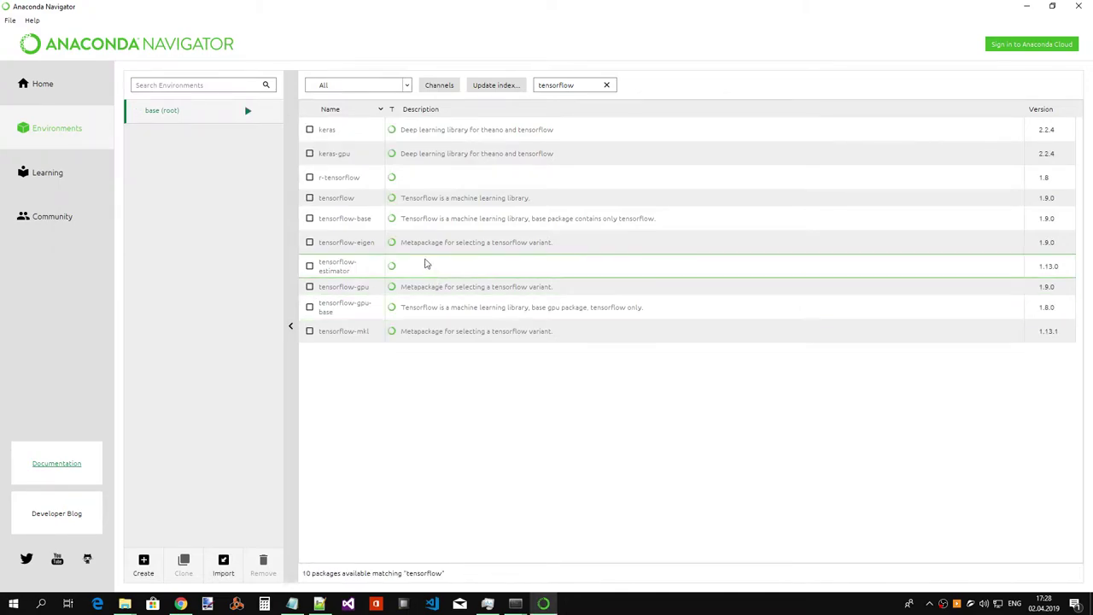
- Quit Anaconda Navigator, and briefly bring up the administrator Anaconda Prompt before minimising it
{"action": "left_click", "coordinate": [1080, 7]}
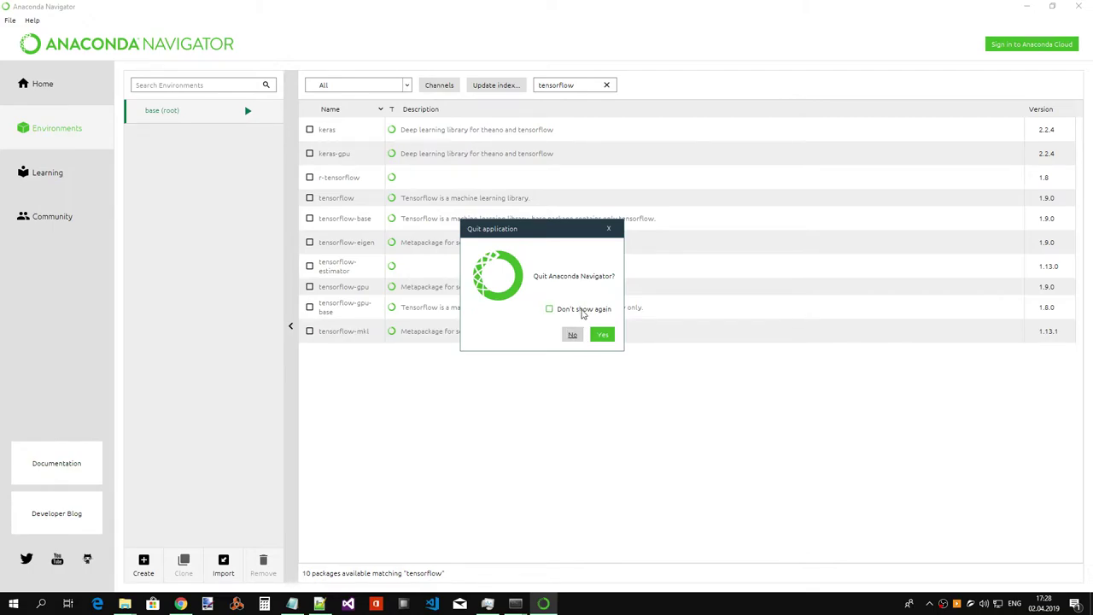
{"action": "left_click", "coordinate": [602, 335]}
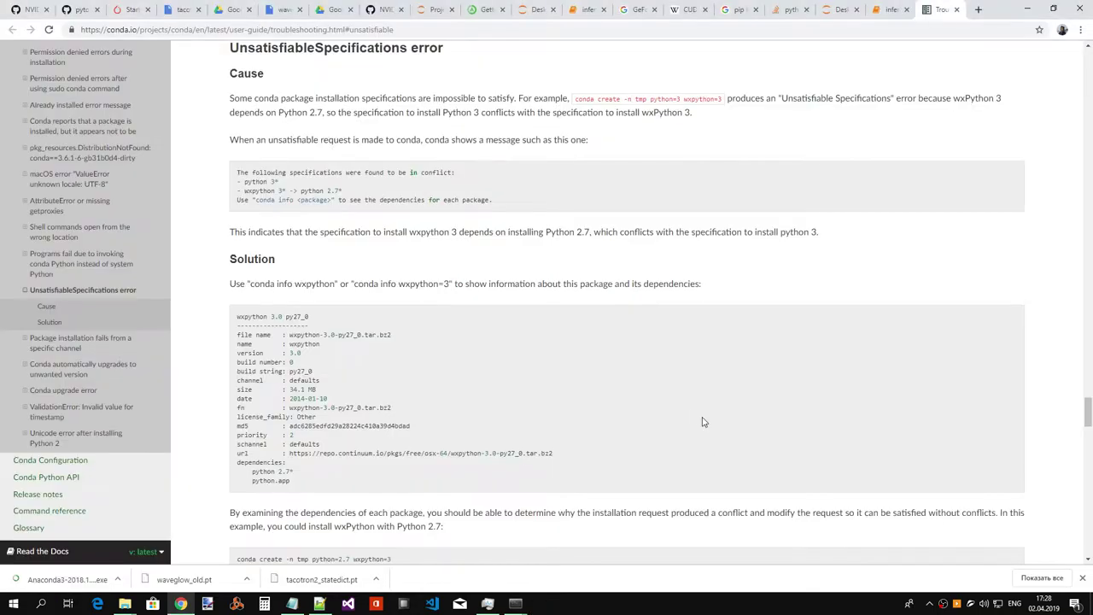
{"action": "left_click", "coordinate": [515, 604]}
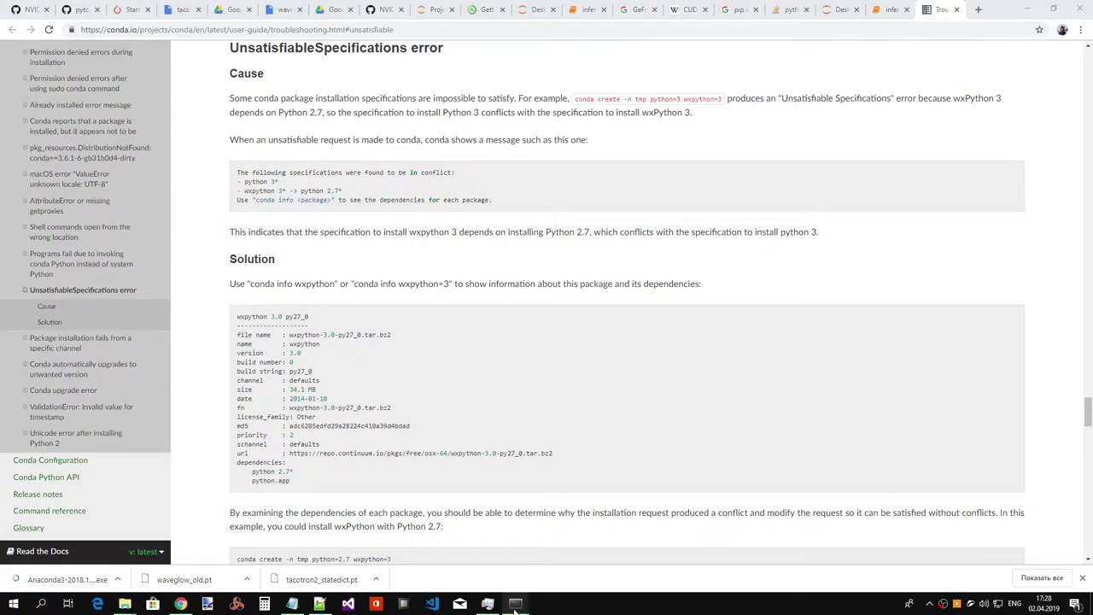
{"action": "left_click", "coordinate": [467, 555]}
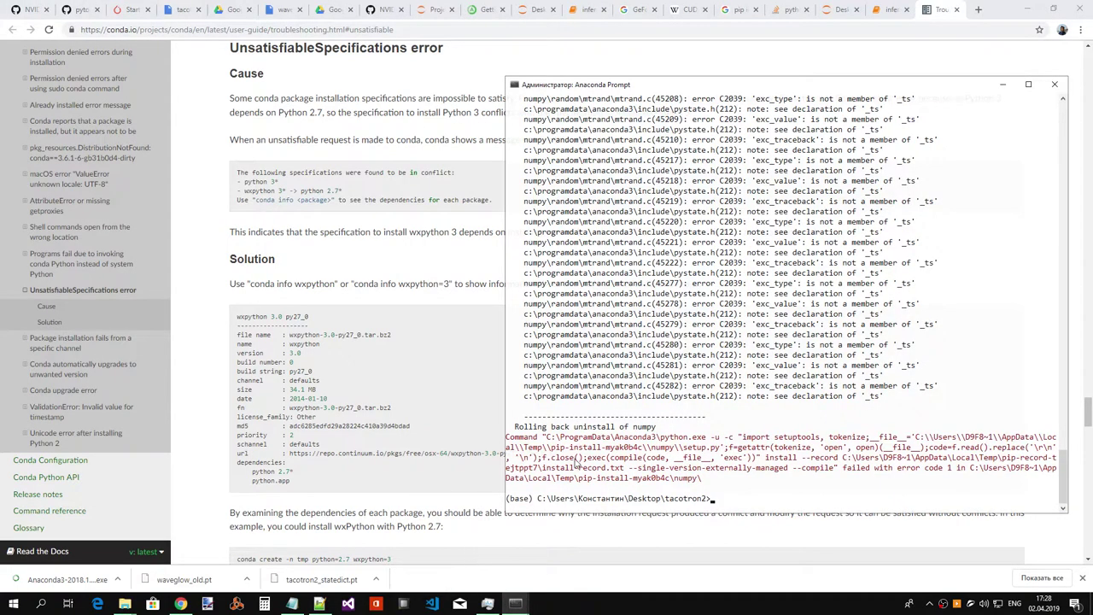
{"action": "left_click", "coordinate": [1003, 84]}
- Relaunch Anaconda Navigator from the Anaconda3 (64-bit) program group with administrator rights and approve the elevation
{"action": "left_click", "coordinate": [17, 604]}
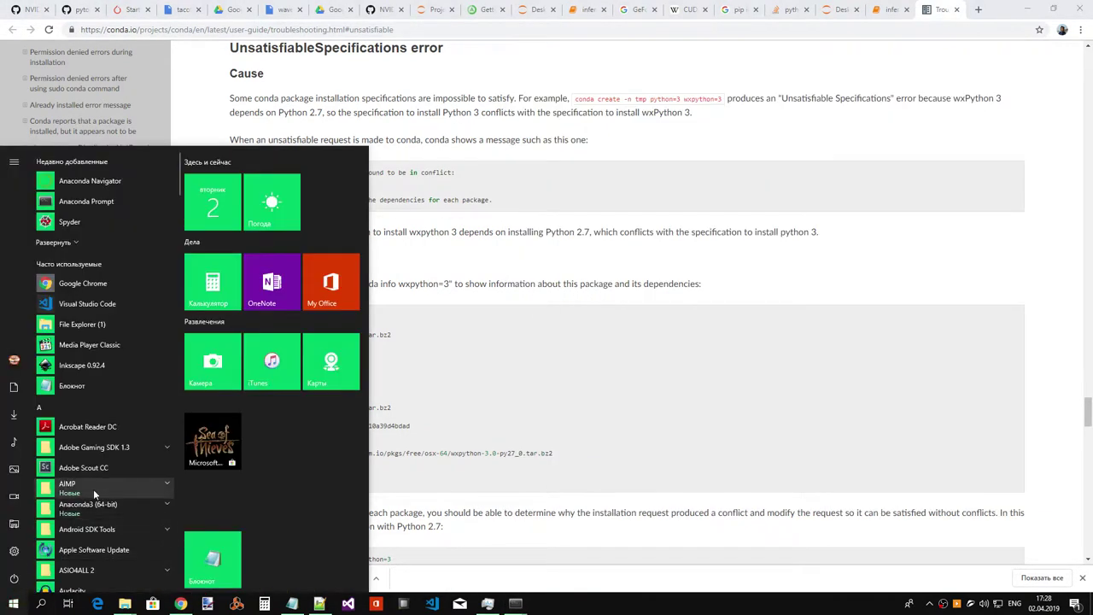
{"action": "left_click", "coordinate": [159, 510]}
{"action": "right_click", "coordinate": [133, 531]}
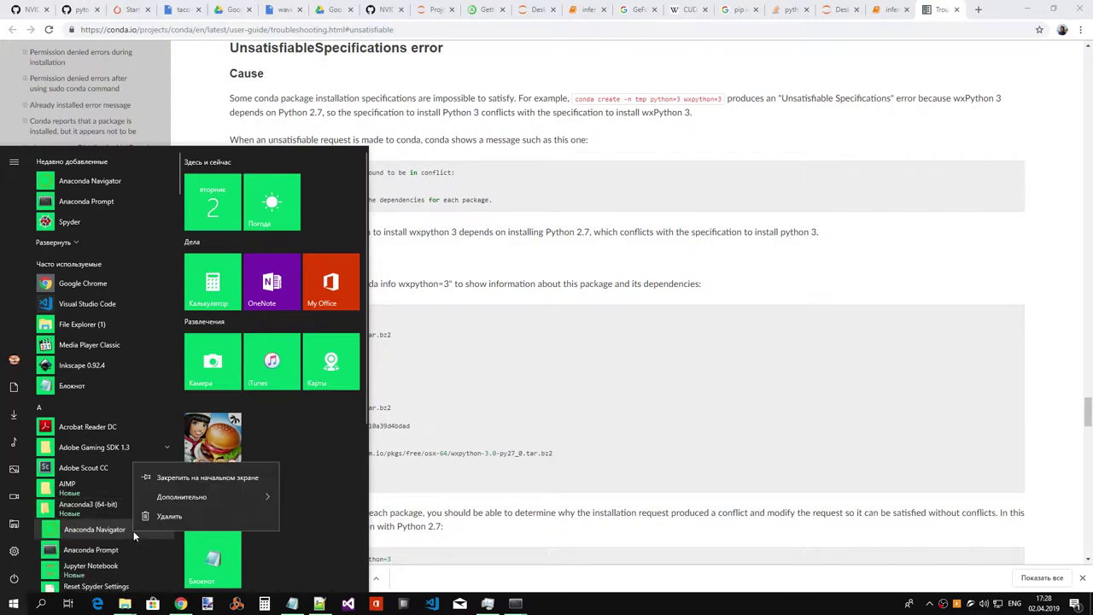
{"action": "mouse_move", "coordinate": [195, 498]}
{"action": "left_click", "coordinate": [360, 523]}
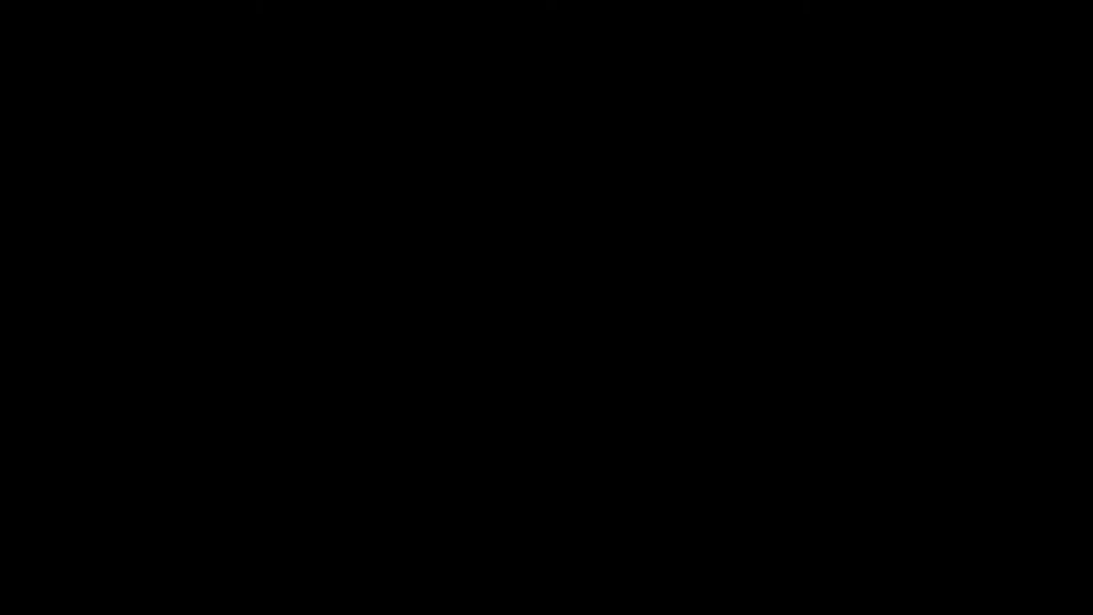
{"action": "left_click", "coordinate": [506, 389]}
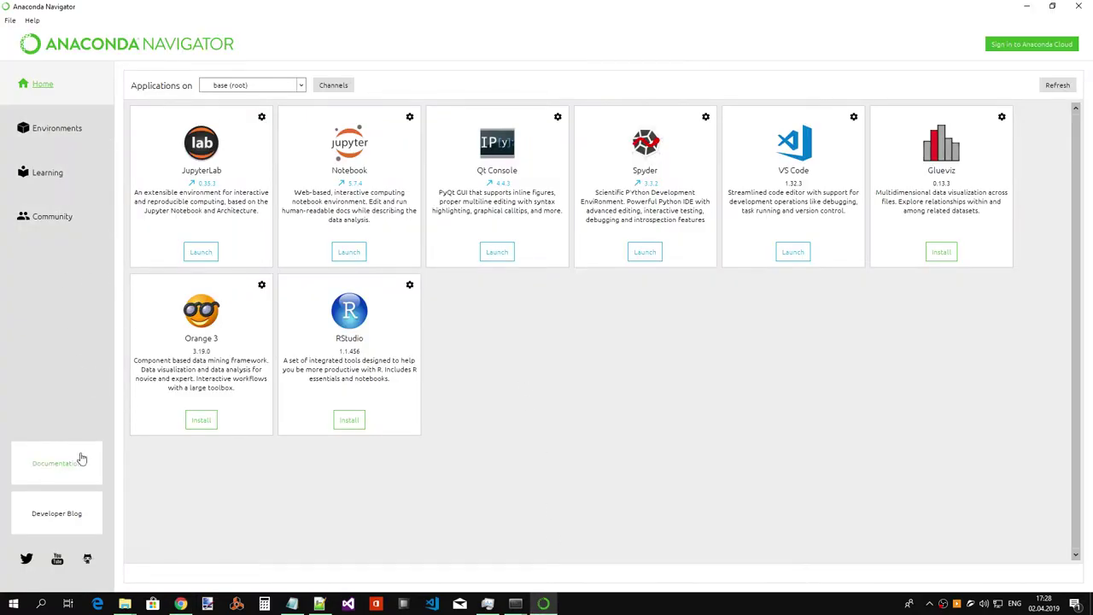
- Show all packages of the base (root) environment and filter them by "tensor"
{"action": "left_click", "coordinate": [73, 139]}
{"action": "left_click", "coordinate": [391, 89]}
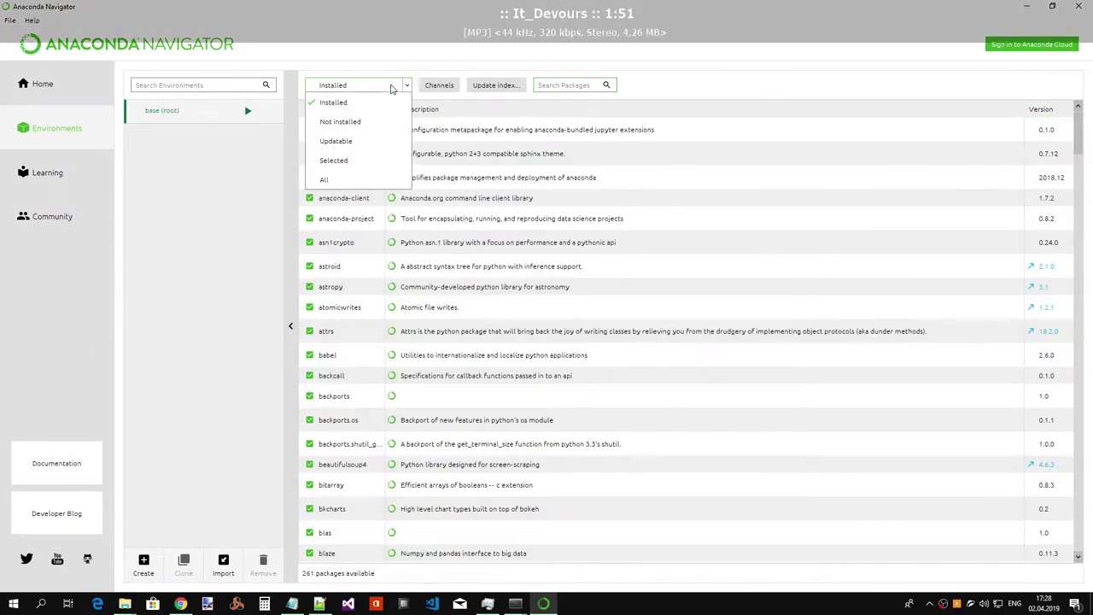
{"action": "left_click", "coordinate": [365, 178]}
{"action": "type", "text": "tensor"}
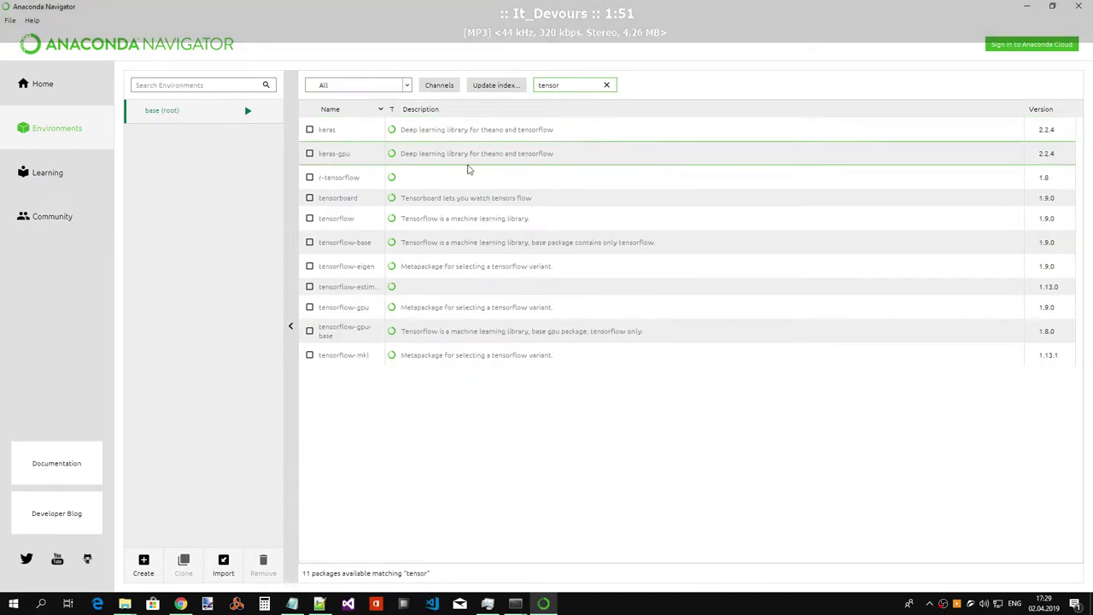
- Mark the tensorflow package for installation and apply it with its dependencies to base (root)
{"action": "left_click", "coordinate": [309, 219]}
{"action": "left_click", "coordinate": [1040, 572]}
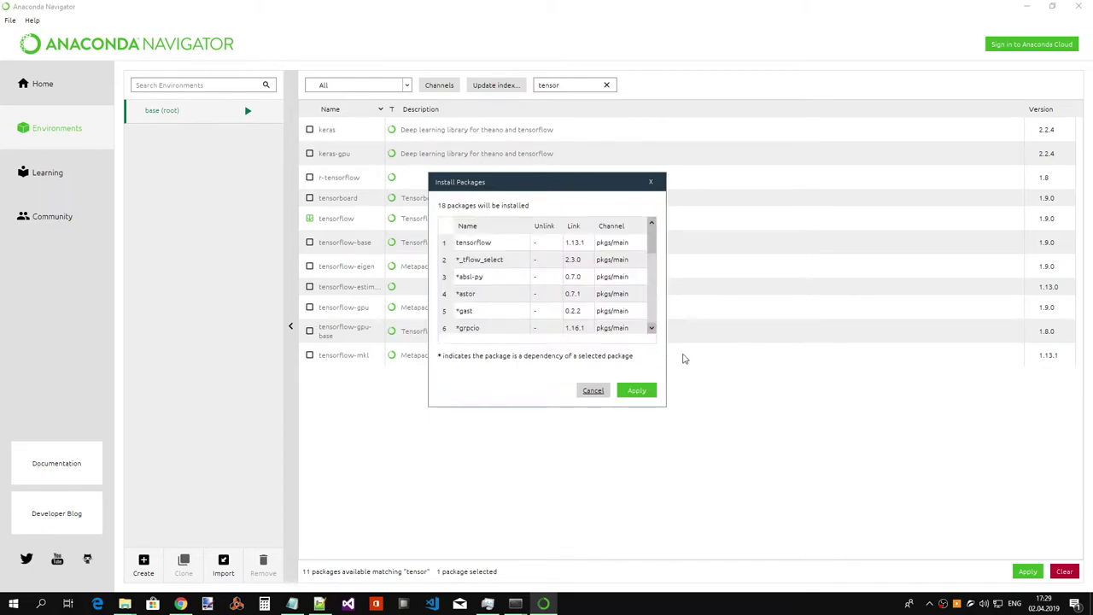
{"action": "left_click", "coordinate": [636, 392]}
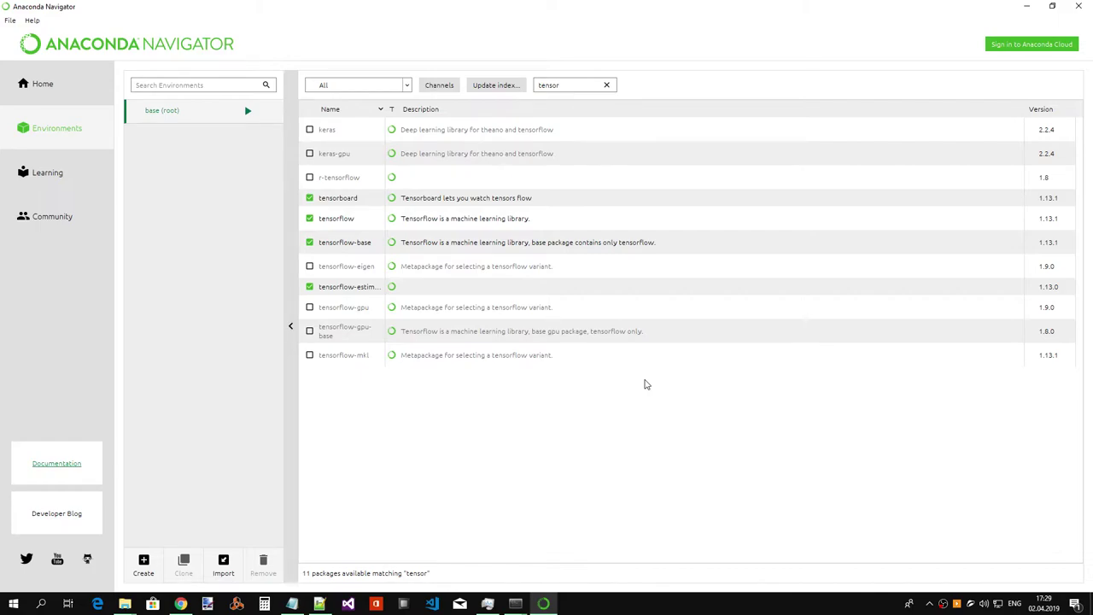
{"action": "left_click", "coordinate": [378, 91]}
{"action": "left_click", "coordinate": [540, 470]}
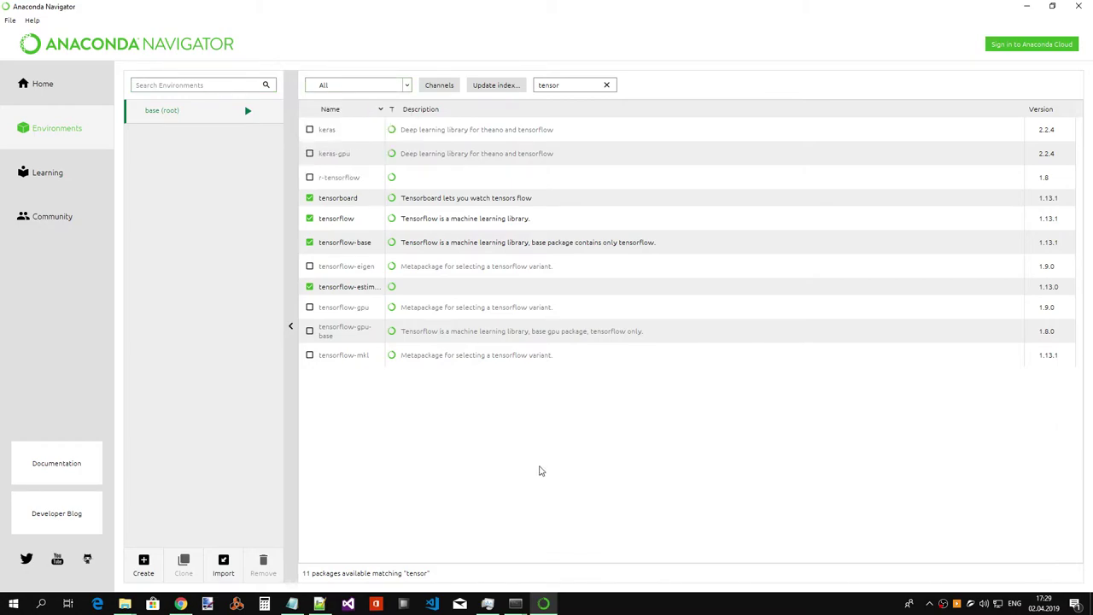
- Switch to the Jupyter inference notebook in the browser and rerun its cells from the Tacotron 2 inference heading through the library imports
{"action": "left_click", "coordinate": [515, 603]}
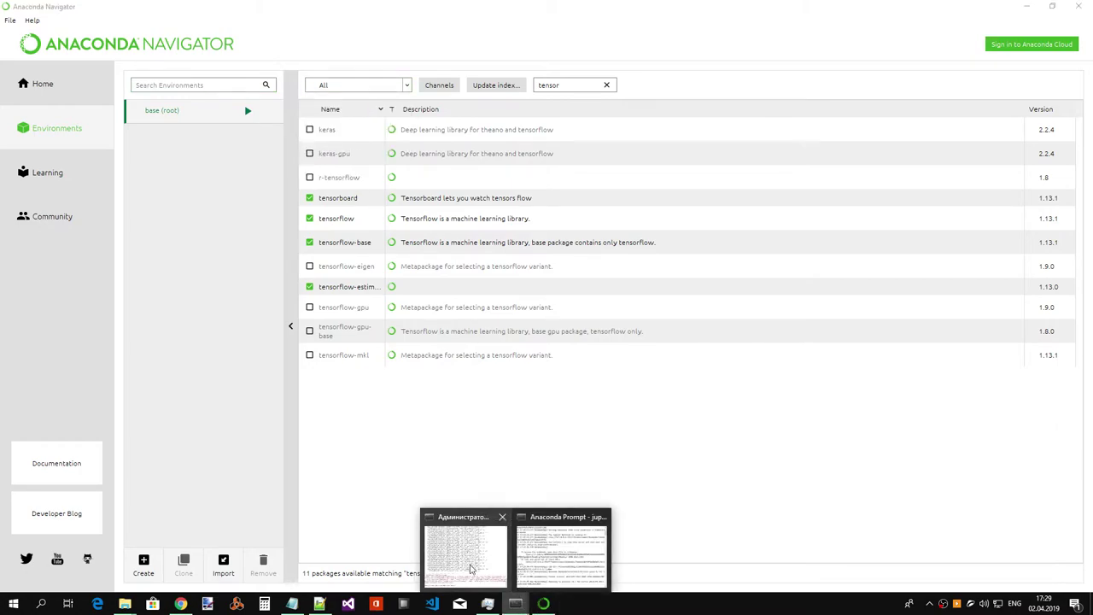
{"action": "left_click", "coordinate": [180, 604]}
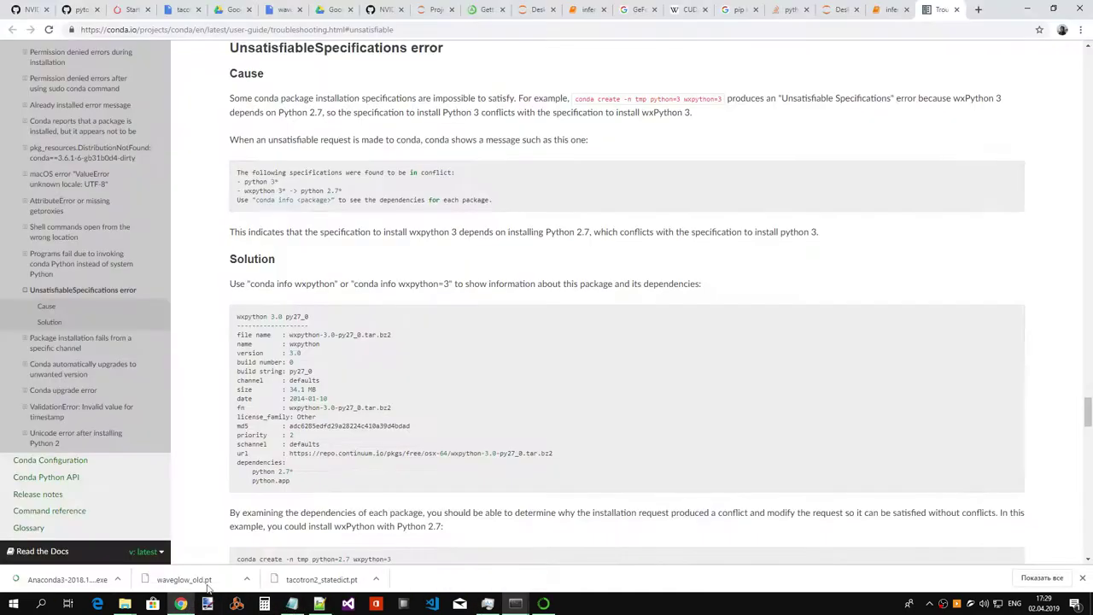
{"action": "left_click", "coordinate": [888, 11]}
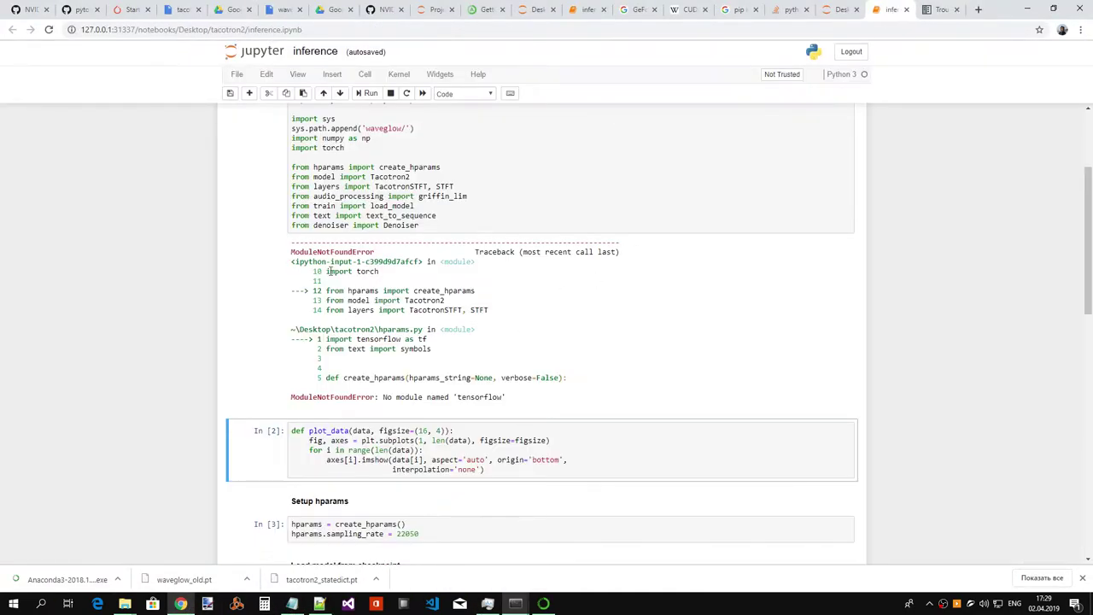
{"action": "scroll", "coordinate": [291, 130], "scroll_direction": "up", "scroll_amount": 2}
{"action": "left_click", "coordinate": [297, 145]}
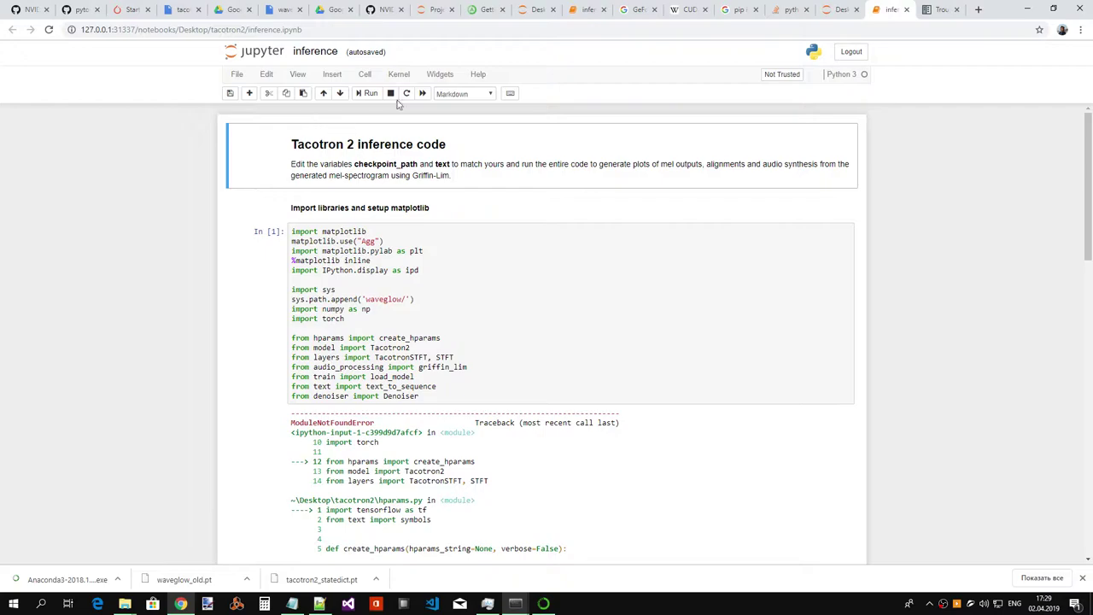
{"action": "left_click", "coordinate": [367, 93]}
{"action": "left_click", "coordinate": [367, 94]}
{"action": "left_click", "coordinate": [367, 94]}
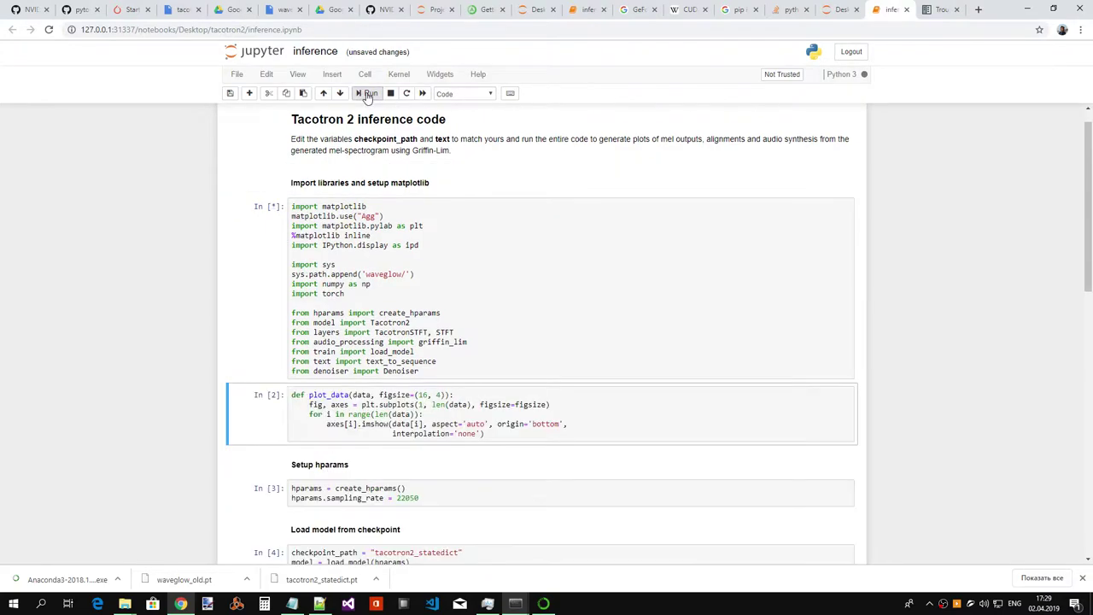
{"action": "left_click", "coordinate": [367, 94]}
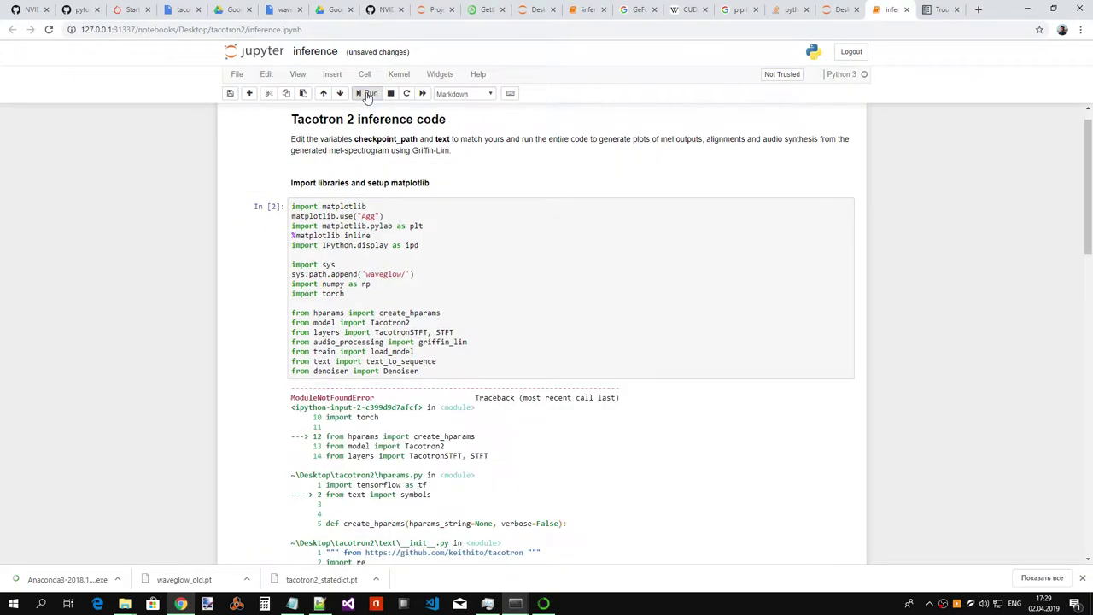
- Select the missing module name "unidecode" in the import traceback and bring up requirements.txt to review the required packages
{"action": "scroll", "coordinate": [444, 311], "scroll_direction": "down", "scroll_amount": 3}
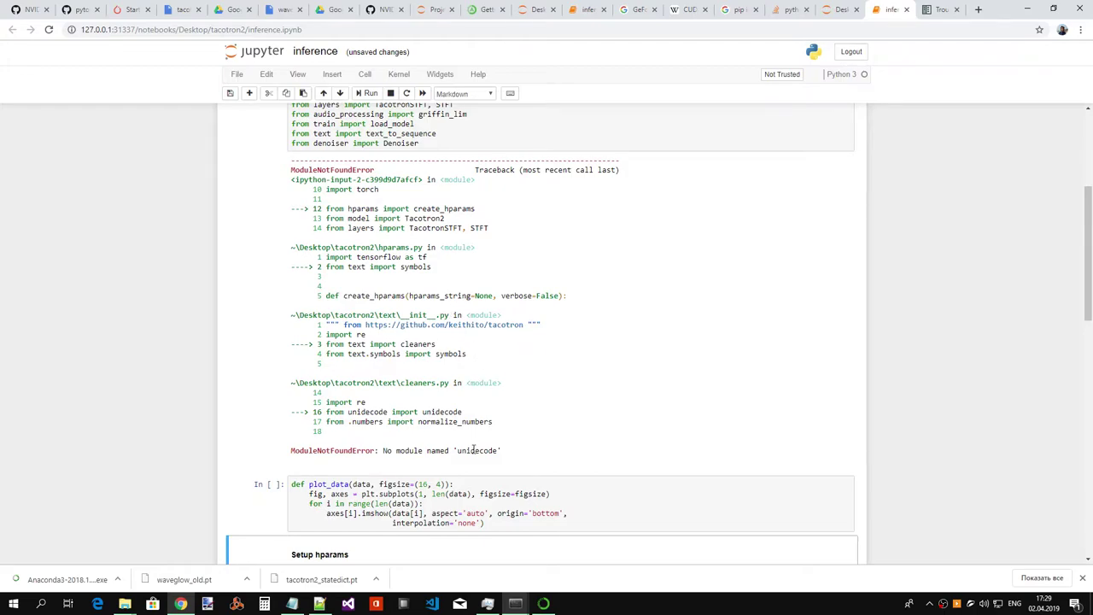
{"action": "double_click", "coordinate": [474, 450]}
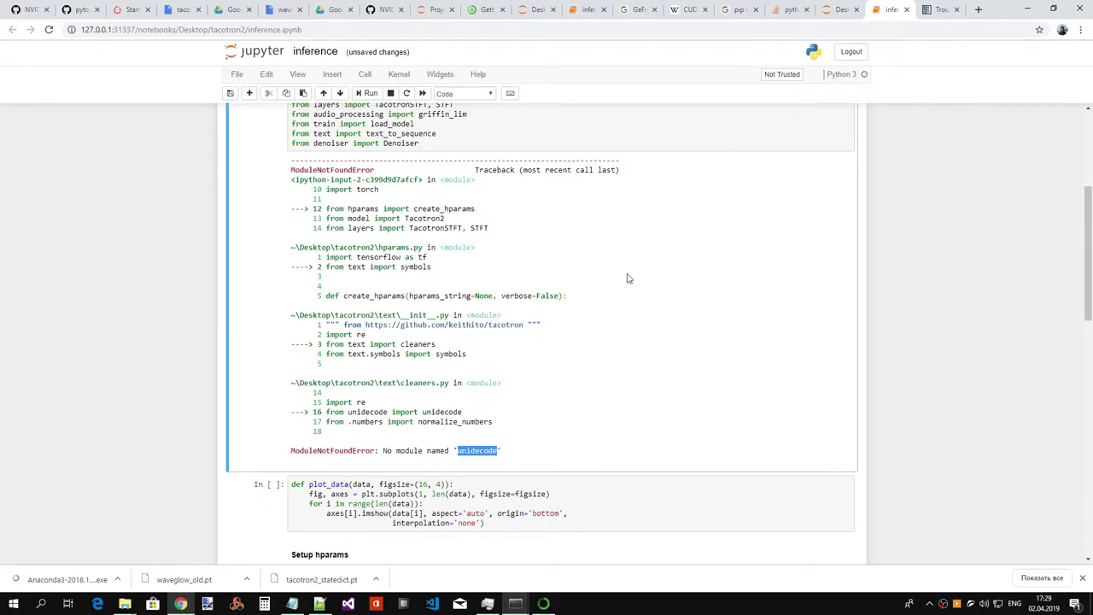
{"action": "left_click", "coordinate": [319, 604]}
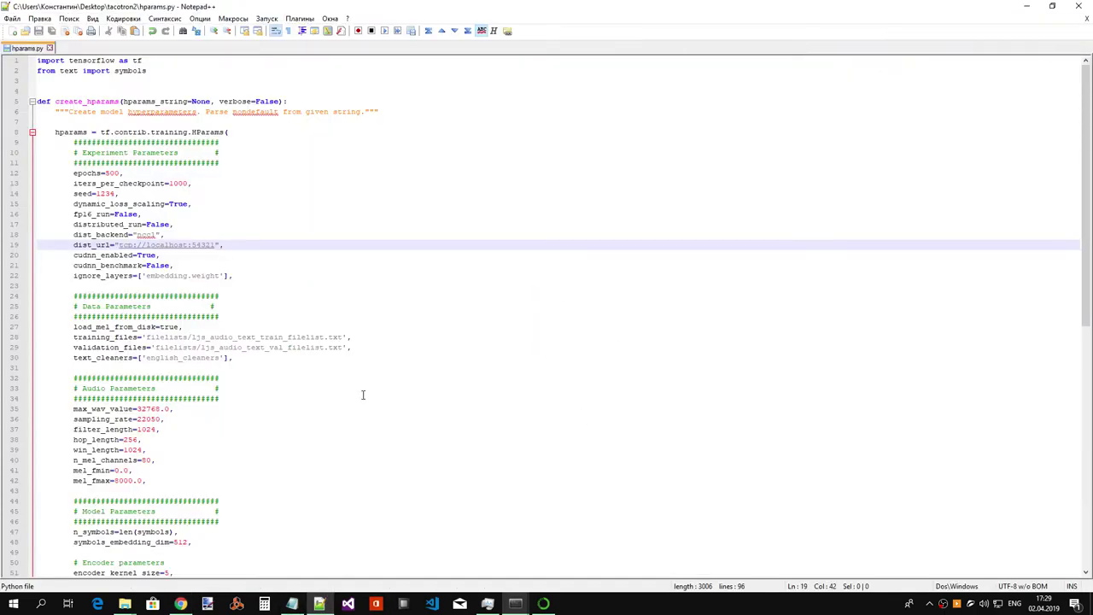
{"action": "left_click", "coordinate": [295, 603]}
{"action": "left_click", "coordinate": [1024, 8]}
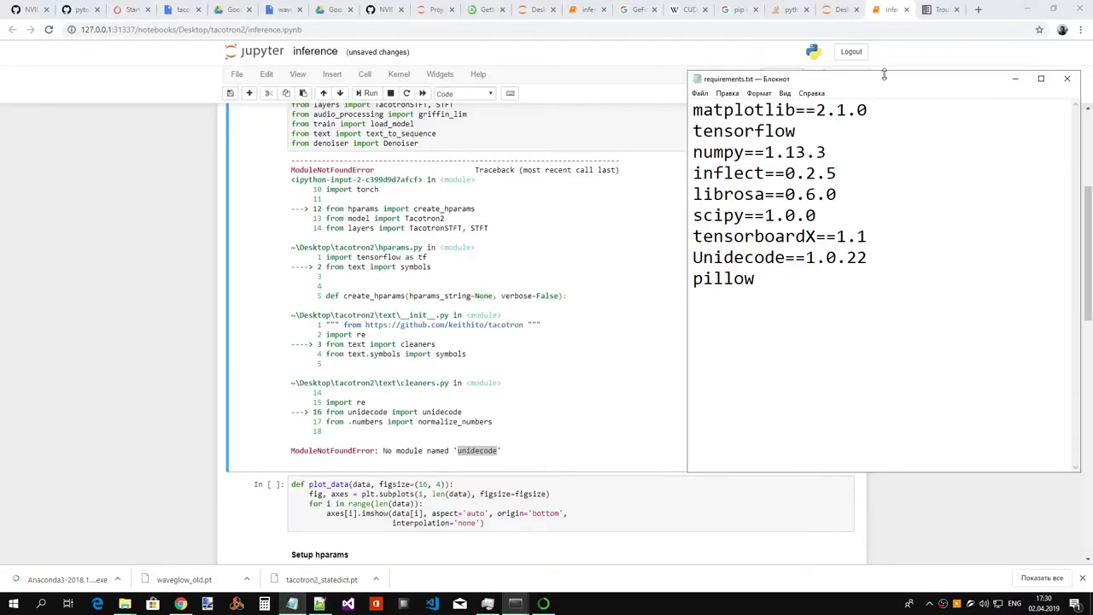
{"action": "double_click", "coordinate": [748, 129]}
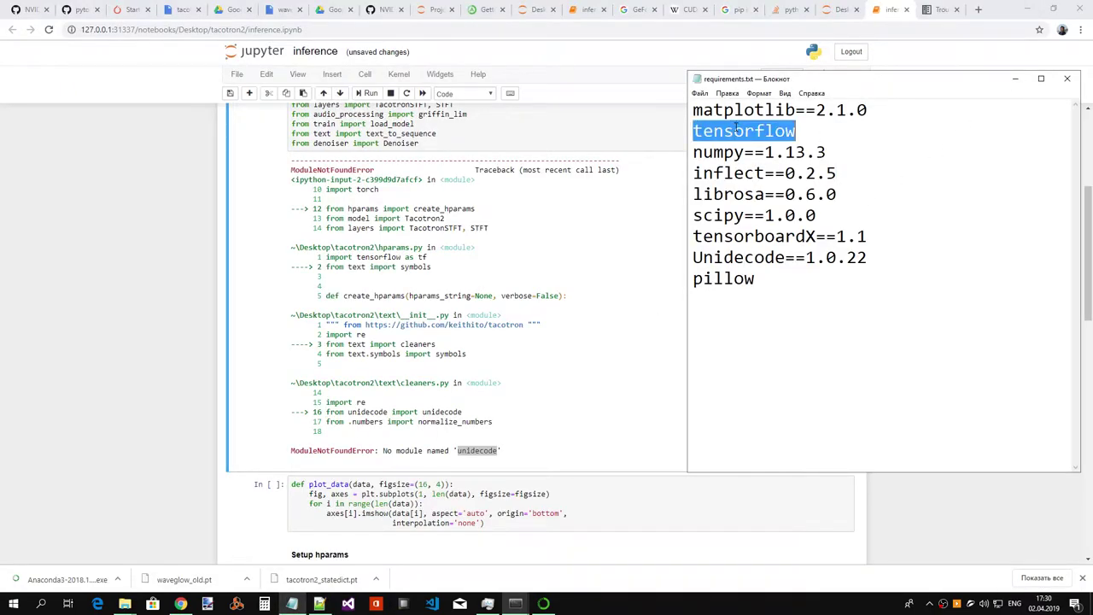
- Copy "matplotlib" from requirements.txt and filter Anaconda Navigator's package list by it
{"action": "left_click", "coordinate": [732, 112]}
{"action": "left_click_drag", "start_coordinate": [785, 111], "coordinate": [689, 112]}
{"action": "key", "text": "ctrl+c"}
{"action": "key", "text": "alt+Tab"}
{"action": "left_click", "coordinate": [543, 604]}
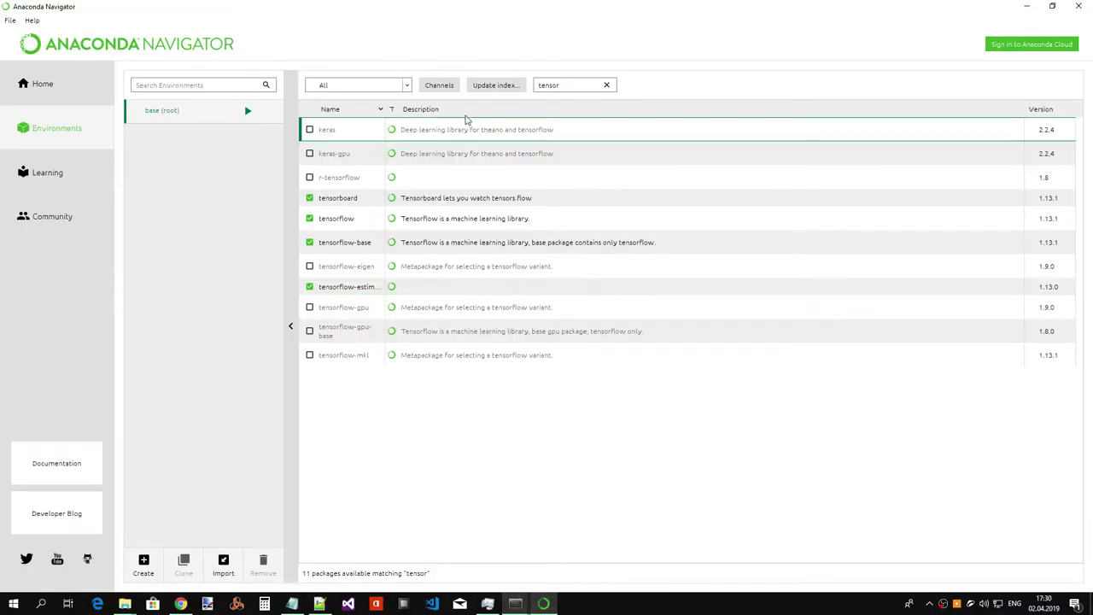
{"action": "double_click", "coordinate": [577, 85]}
{"action": "key", "text": "ctrl+v"}
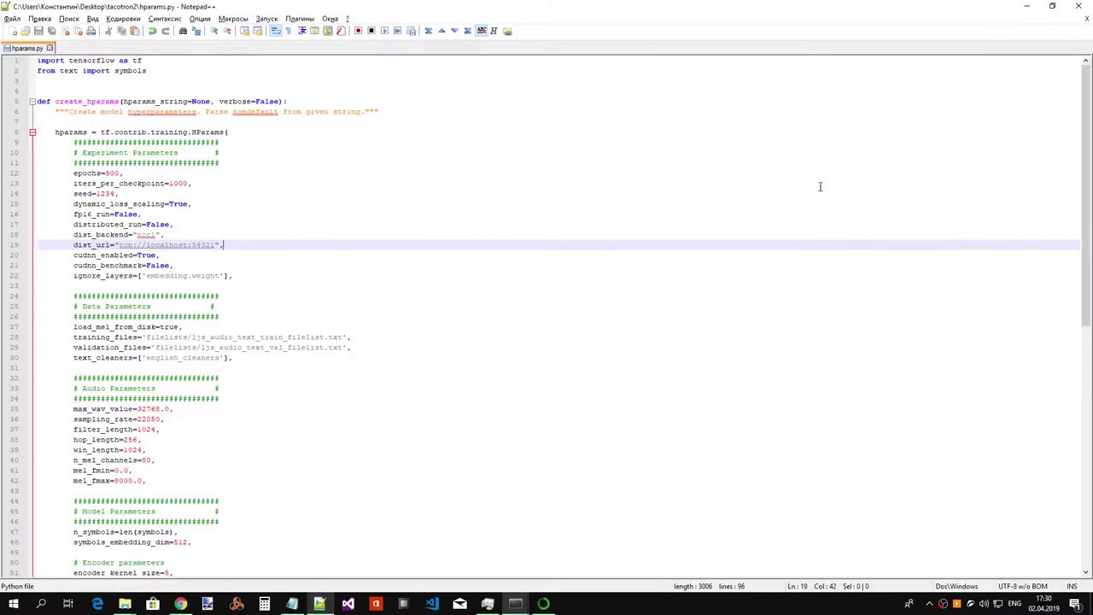
- Bring requirements.txt in front of the filtered package list to compare the required matplotlib version
{"action": "key", "text": "alt+Tab"}
{"action": "key", "text": "alt+Tab"}
{"action": "key", "text": "Tab"}
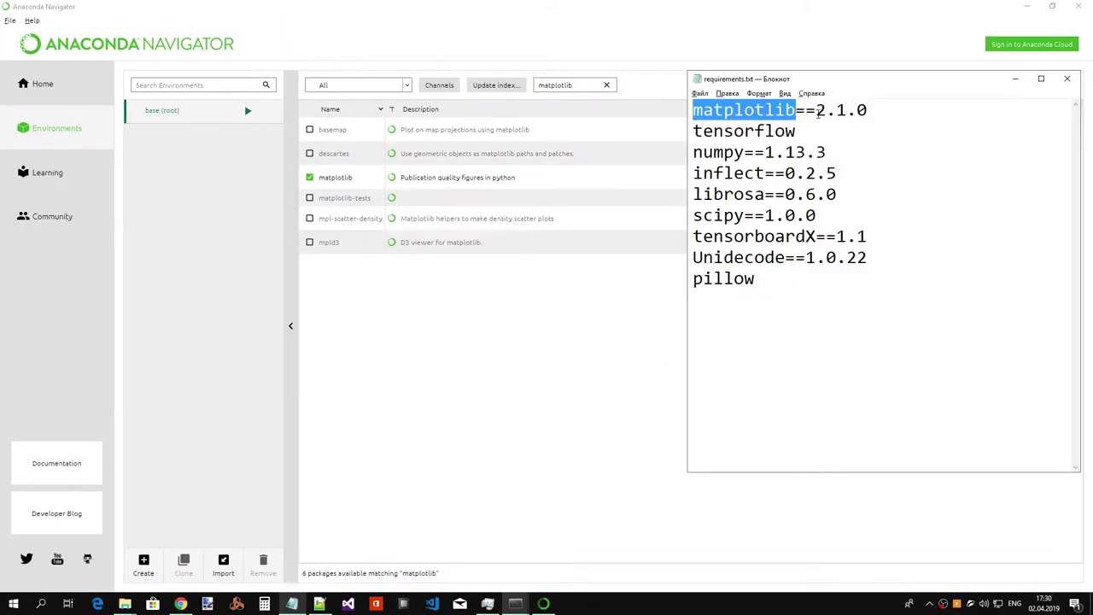
- Copy "numpy" from requirements.txt and filter Anaconda Navigator's package list by it
{"action": "key", "text": "alt+Tab"}
{"action": "key", "text": "alt+Tab"}
{"action": "left_click", "coordinate": [799, 132]}
{"action": "left_click_drag", "start_coordinate": [743, 152], "coordinate": [679, 150]}
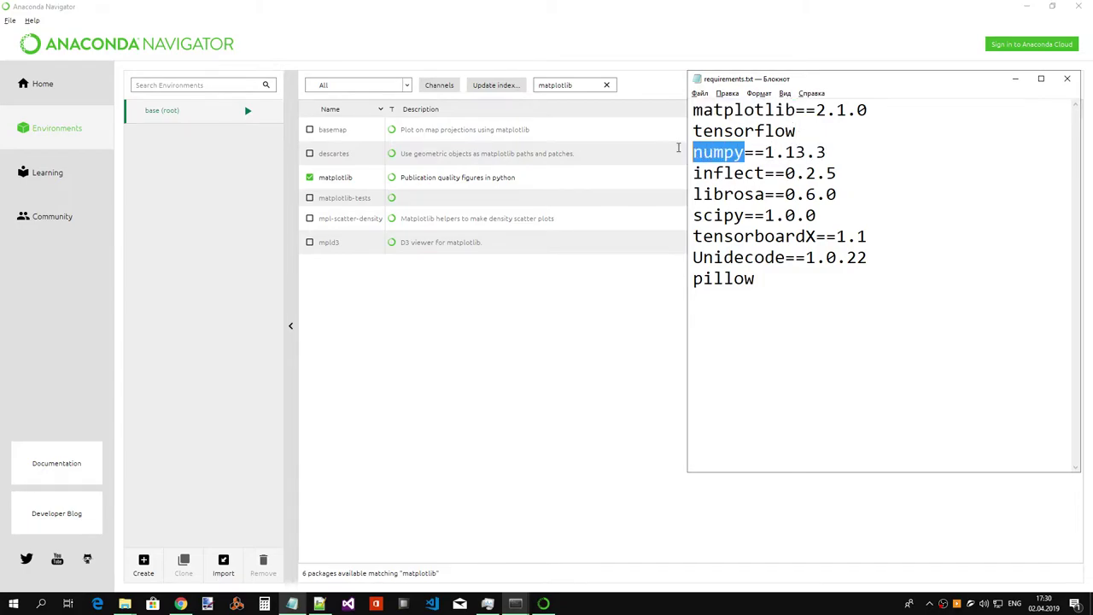
{"action": "key", "text": "ctrl+c"}
{"action": "double_click", "coordinate": [564, 85]}
{"action": "key", "text": "ctrl+v"}
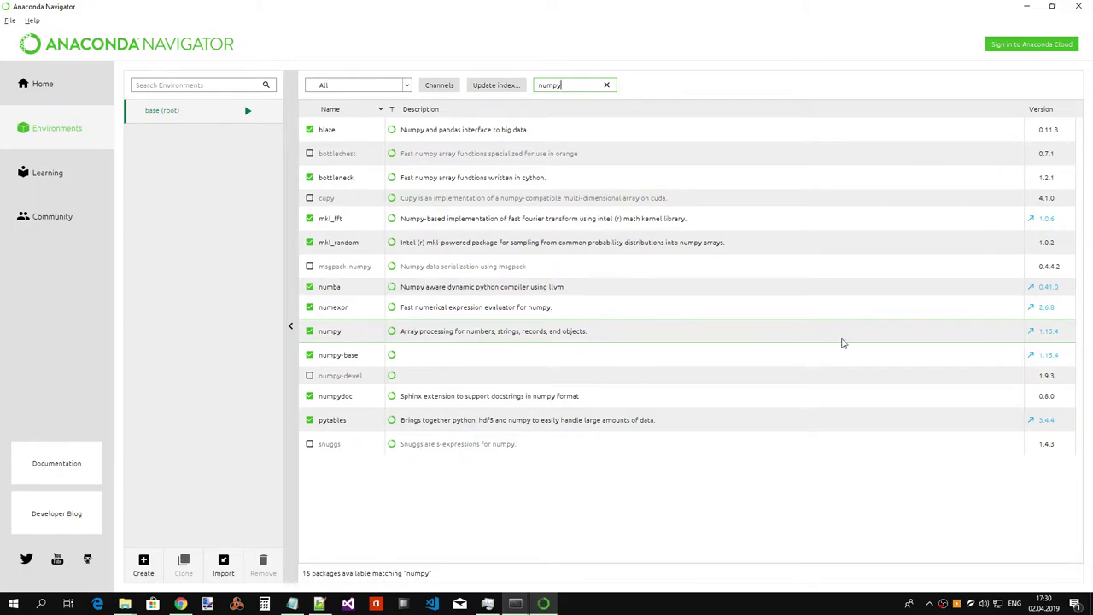
- Copy "inflect" from requirements.txt and filter Anaconda Navigator's package list by it
{"action": "key", "text": "alt+Tab"}
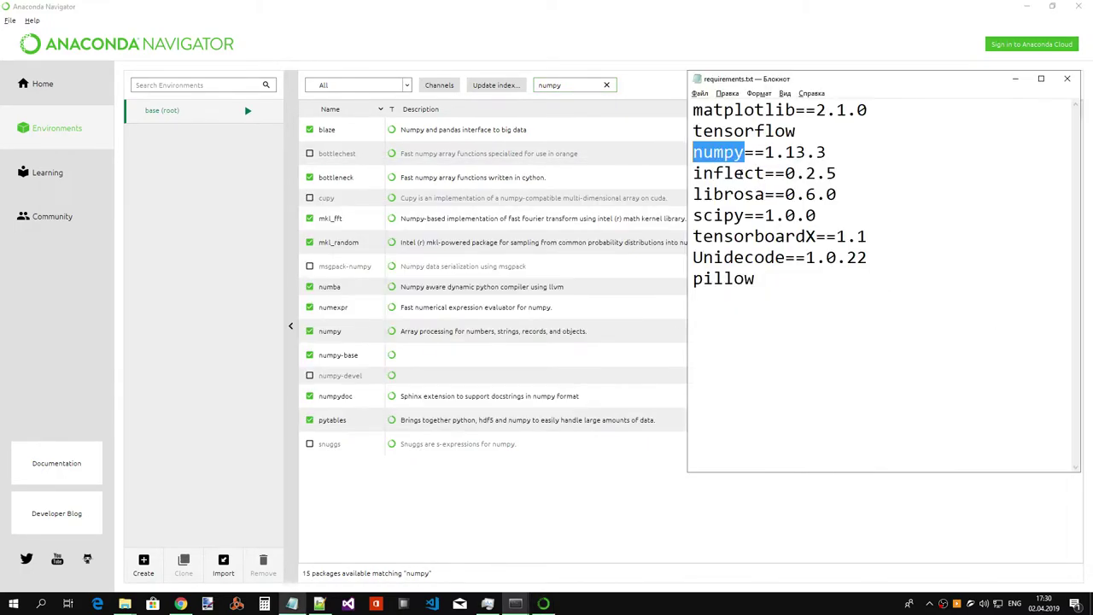
{"action": "left_click", "coordinate": [754, 176]}
{"action": "left_click_drag", "start_coordinate": [767, 175], "coordinate": [692, 175]}
{"action": "key", "text": "ctrl+c"}
{"action": "key", "text": "alt+Tab"}
{"action": "key", "text": "ctrl+a"}
{"action": "key", "text": "ctrl+v"}
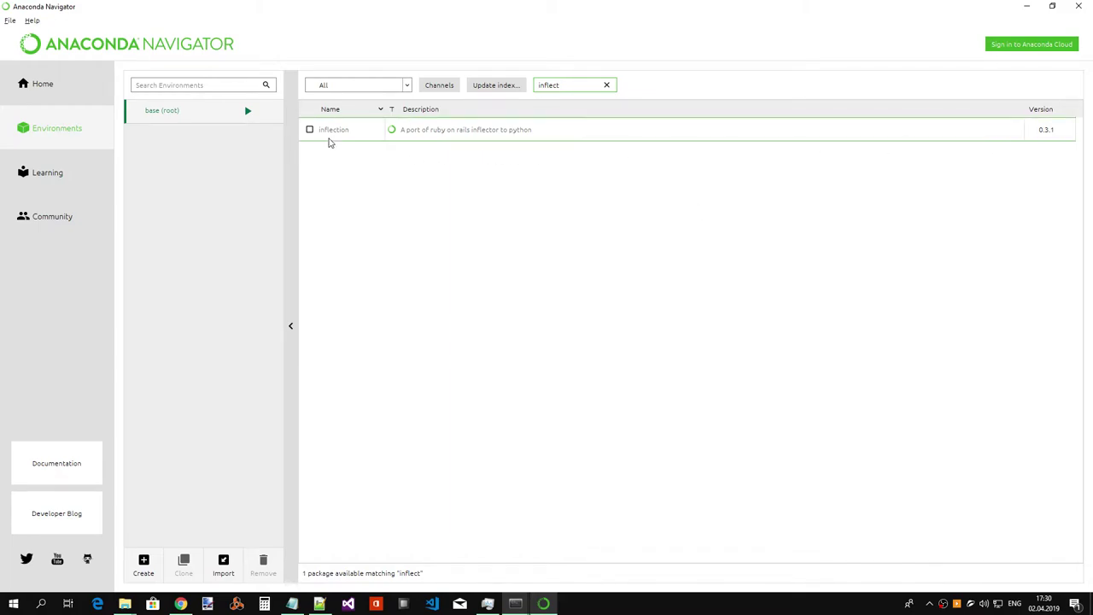
- Filter Anaconda Navigator's package list by "librosa" copied from requirements.txt and update the package index
{"action": "key", "text": "alt+Tab"}
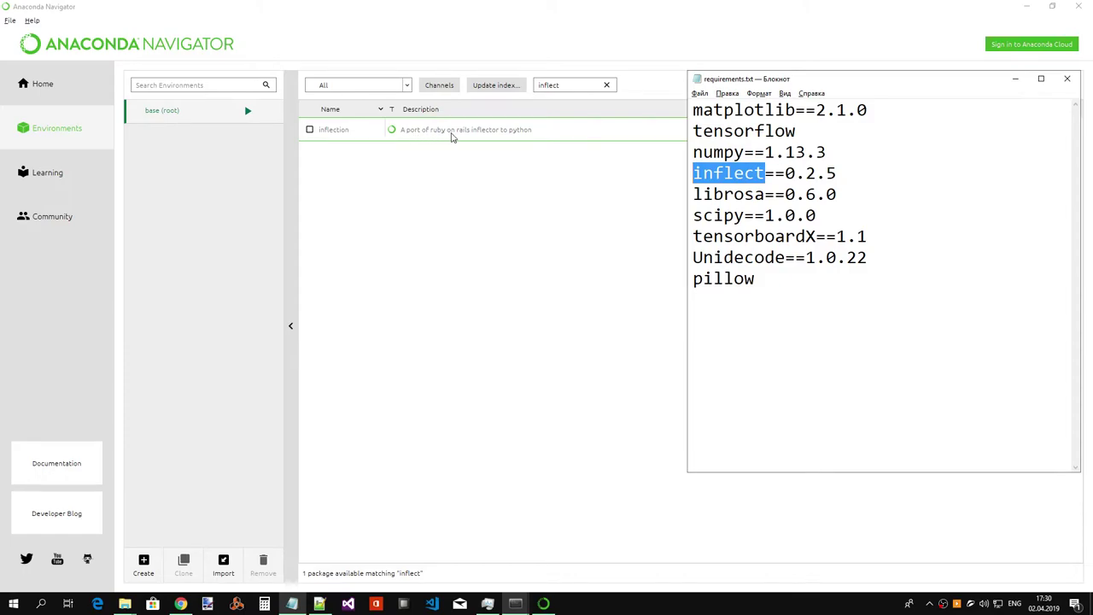
{"action": "double_click", "coordinate": [769, 196]}
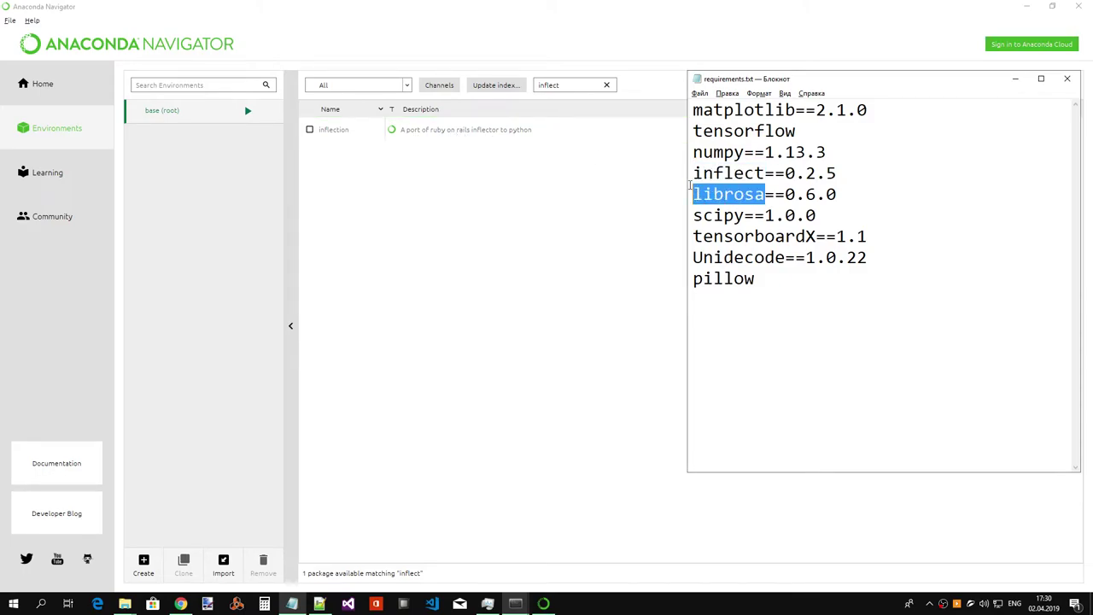
{"action": "key", "text": "ctrl+c"}
{"action": "left_click", "coordinate": [578, 86]}
{"action": "key", "text": "ctrl+a"}
{"action": "key", "text": "ctrl+v"}
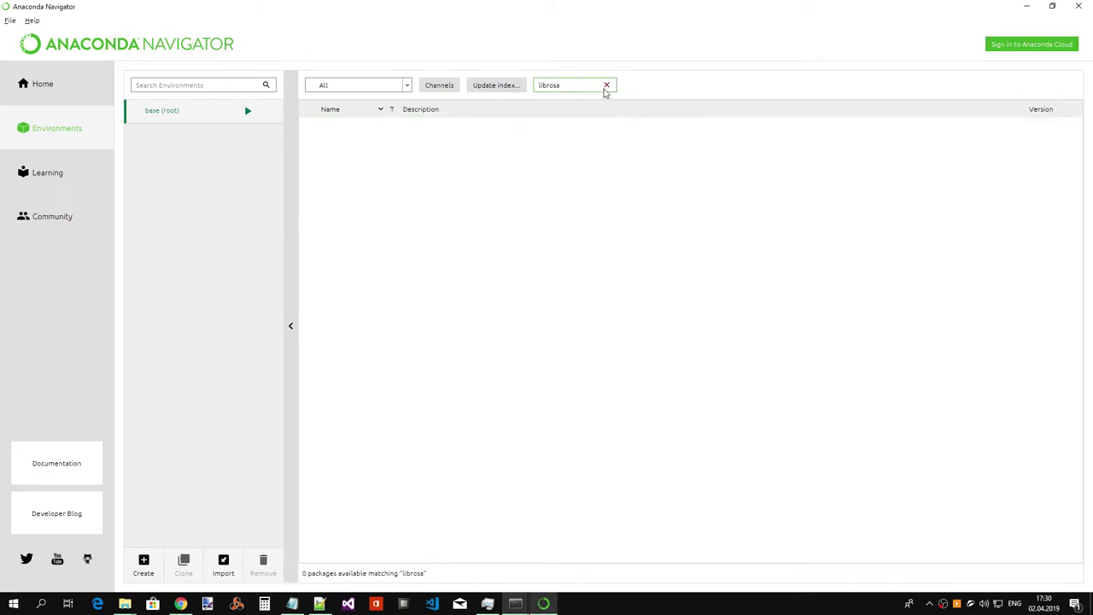
{"action": "left_click", "coordinate": [517, 90]}
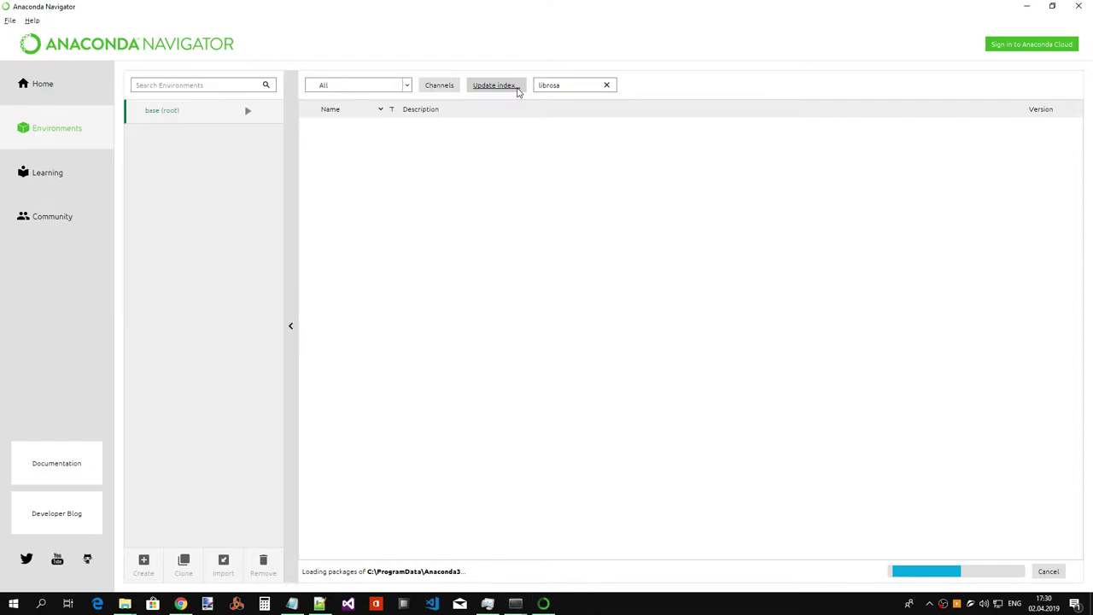
{"action": "left_click", "coordinate": [588, 86]}
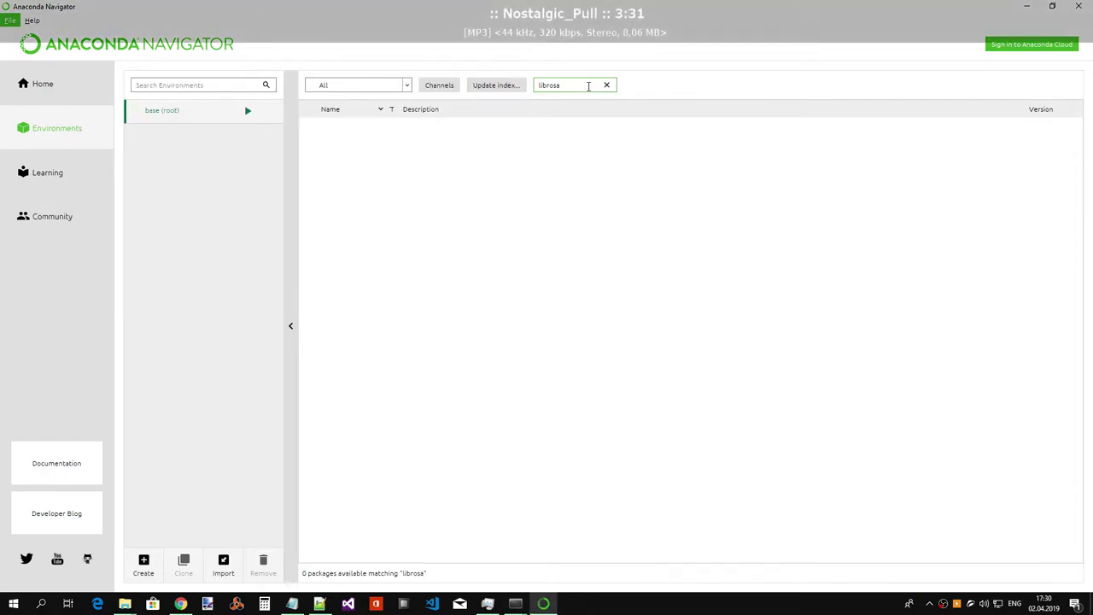
- Clear the package filter, copy "scipy" from requirements.txt and filter Anaconda Navigator's package list by it
{"action": "left_click", "coordinate": [607, 86]}
{"action": "key", "text": "alt+Tab"}
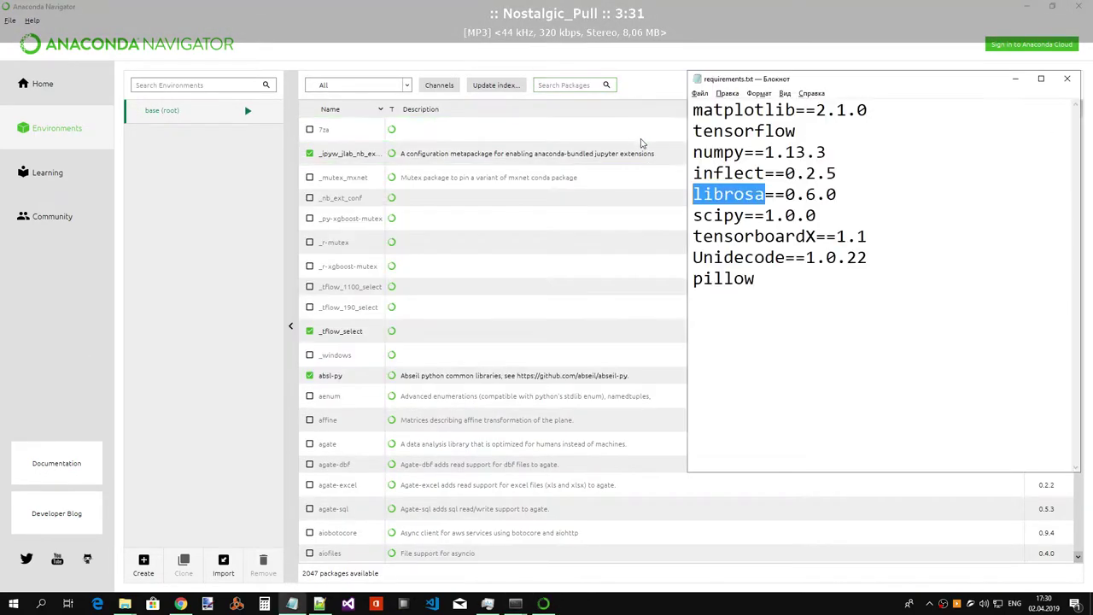
{"action": "double_click", "coordinate": [717, 215]}
{"action": "key", "text": "ctrl+c"}
{"action": "left_click", "coordinate": [573, 85]}
{"action": "key", "text": "ctrl+v"}
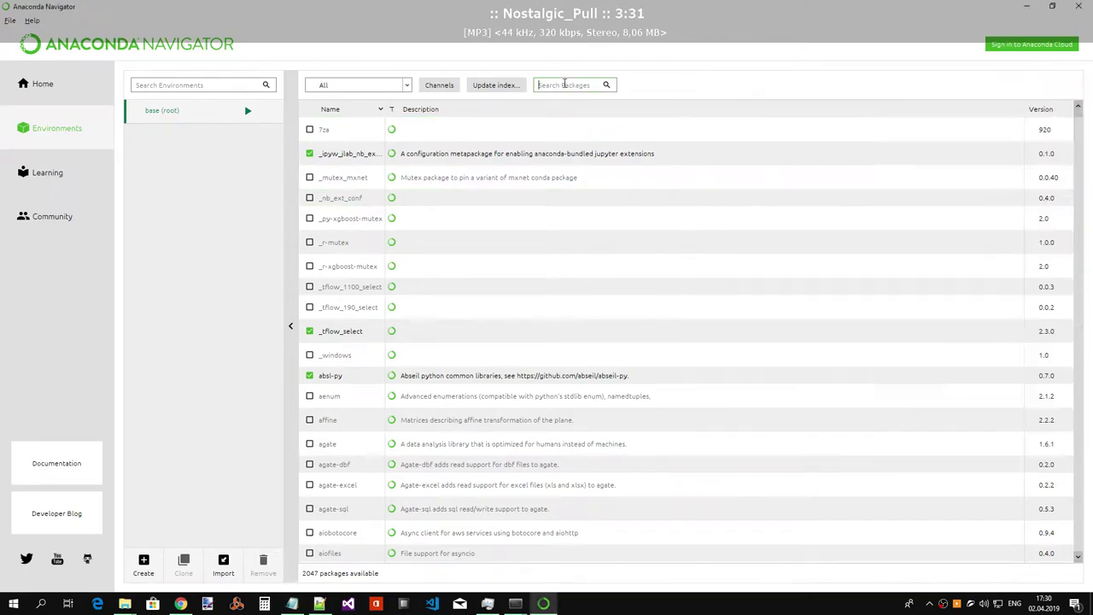
{"action": "key", "text": "Return"}
- Filter Anaconda Navigator's package list by "tensorboardX" copied from requirements.txt, then shorten the filter to "tensorboard"
{"action": "key", "text": "alt+Tab"}
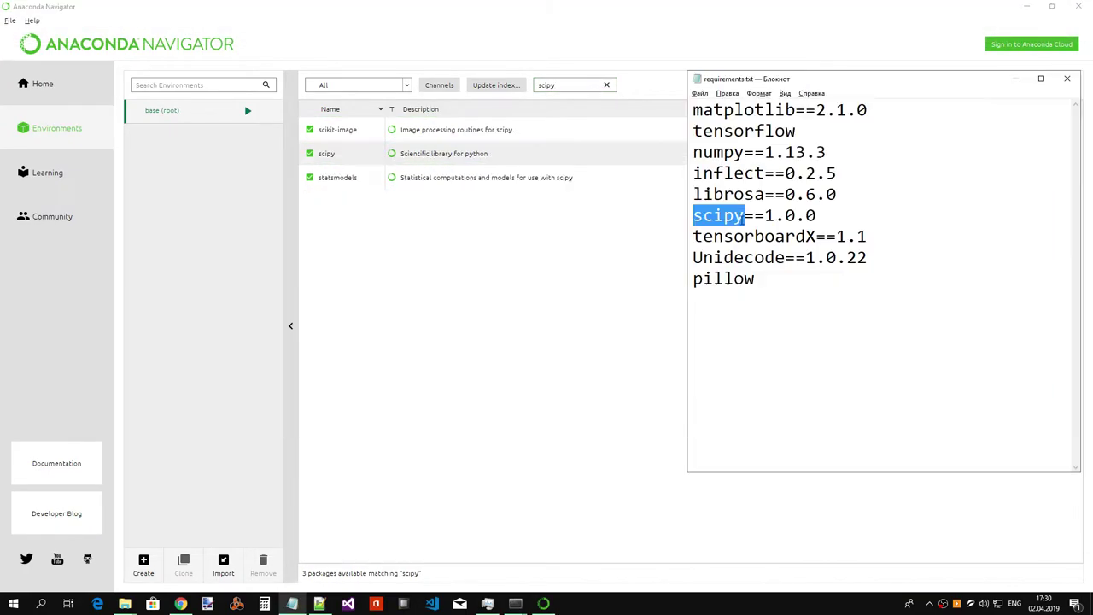
{"action": "double_click", "coordinate": [819, 236]}
{"action": "key", "text": "ctrl+c"}
{"action": "double_click", "coordinate": [555, 85]}
{"action": "key", "text": "ctrl+v"}
{"action": "key", "text": "Return"}
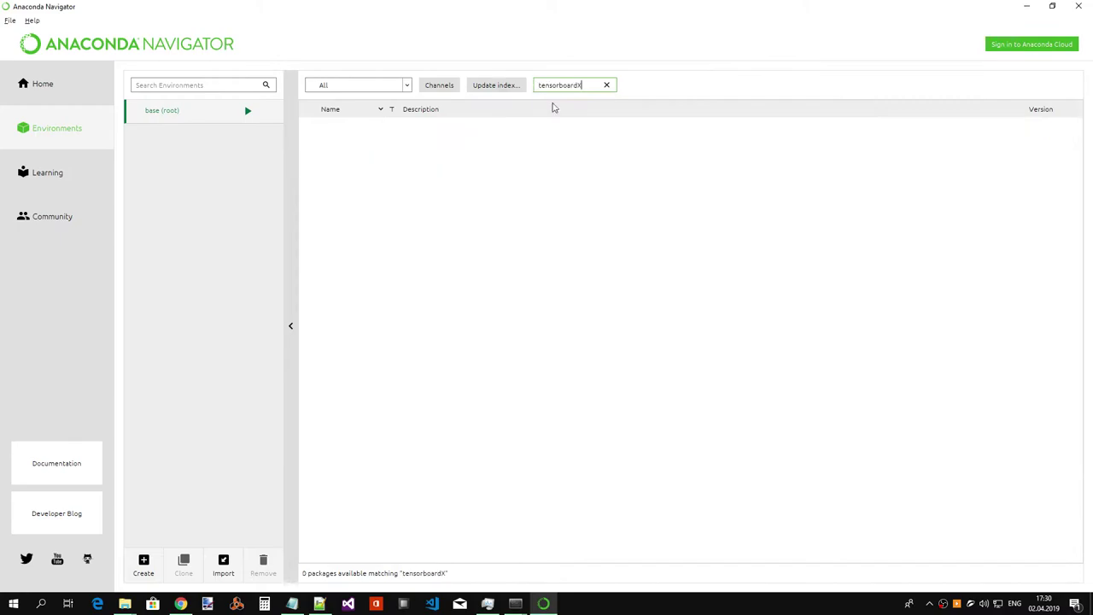
{"action": "key", "text": "BackSpace"}
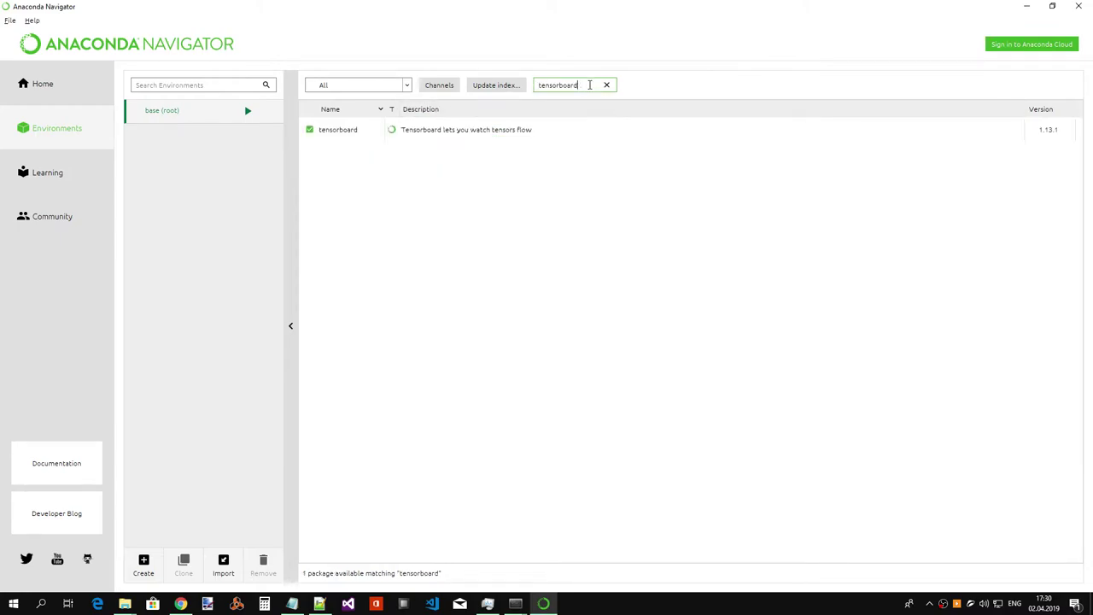
- Clear the package filter, copy "Unidecode" from requirements.txt and filter Anaconda Navigator's package list by it
{"action": "double_click", "coordinate": [575, 85]}
{"action": "key", "text": "BackSpace"}
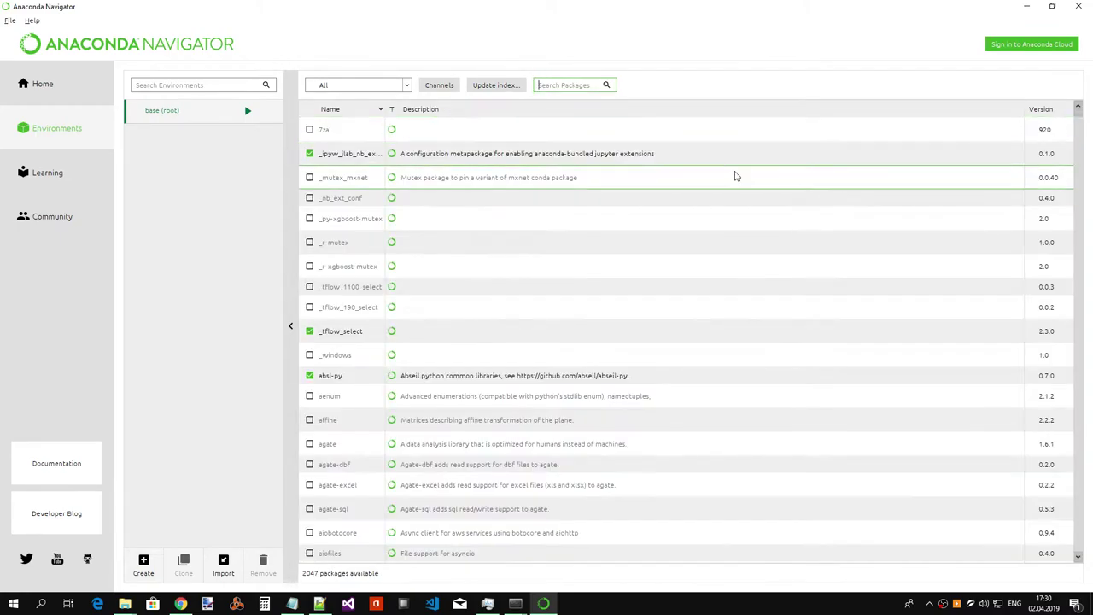
{"action": "key", "text": "alt+Tab"}
{"action": "double_click", "coordinate": [773, 258]}
{"action": "key", "text": "ctrl+c"}
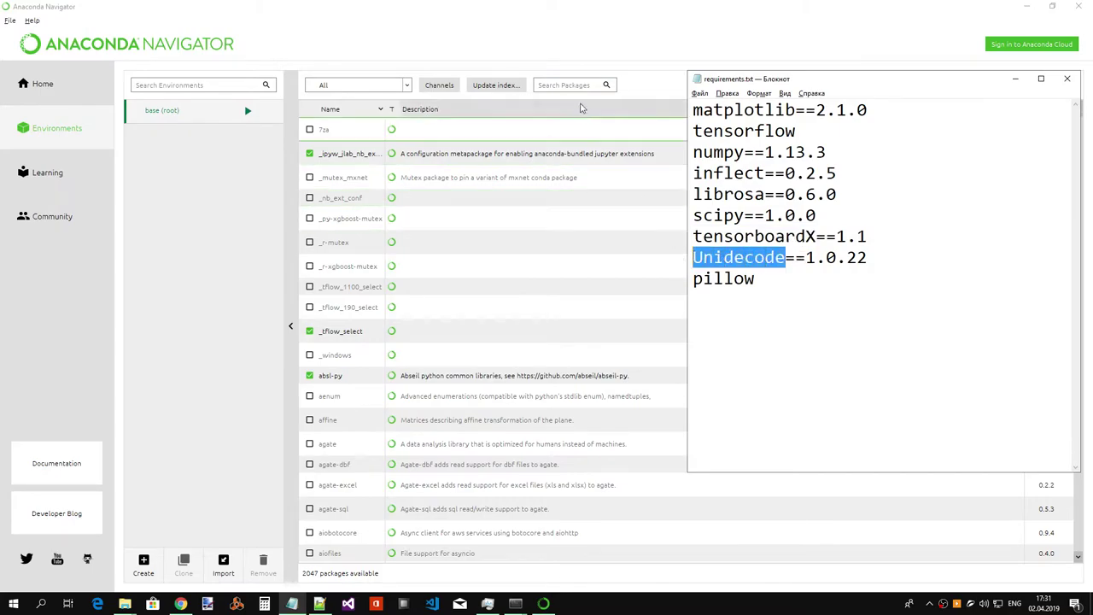
{"action": "key", "text": "alt+Tab"}
{"action": "key", "text": "ctrl+v"}
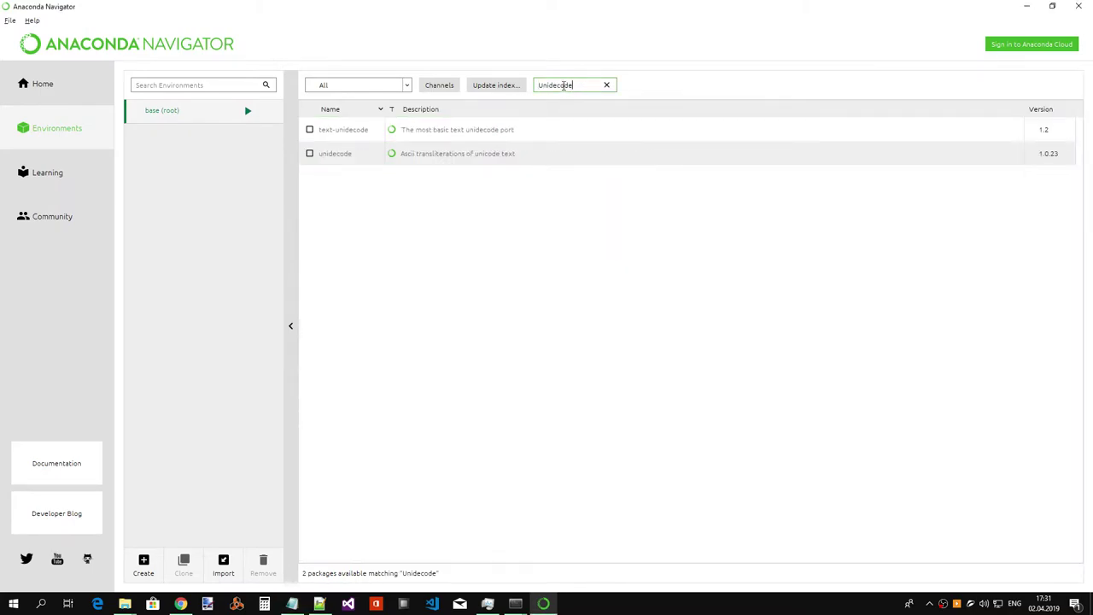
- Select the unidecode package and compare its name with the missing module in the Jupyter notebook's import traceback
{"action": "left_click", "coordinate": [328, 159]}
{"action": "key", "text": "alt+Tab"}
{"action": "key", "text": "alt+Tab"}
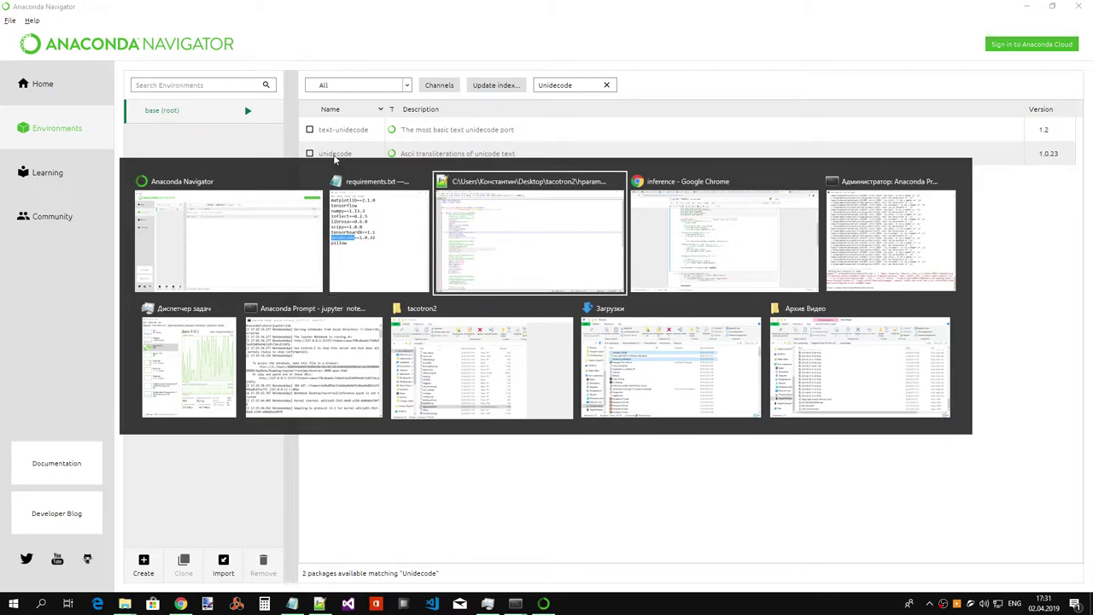
{"action": "key", "text": "alt+Tab"}
{"action": "key", "text": "alt+Tab"}
{"action": "key", "text": "alt+Tab"}
{"action": "key", "text": "alt+Tab"}
{"action": "key", "text": "alt+Tab"}
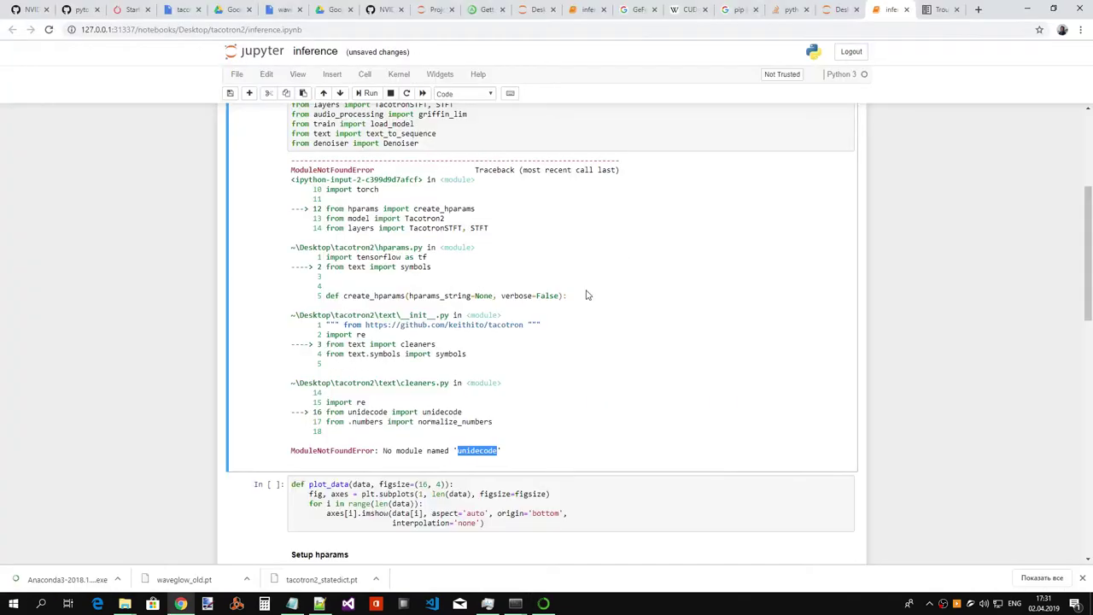
{"action": "key", "text": "alt+Tab"}
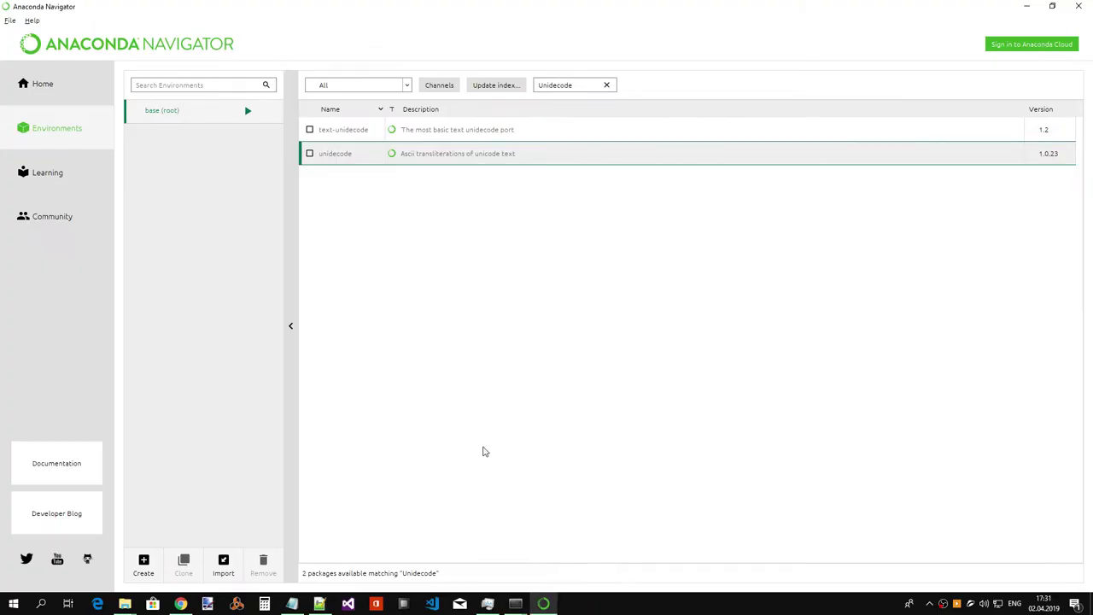
- Install the unidecode package in the base (root) environment, checking the "pillow" entry in requirements.txt while the package specifications are solved
{"action": "left_click", "coordinate": [310, 153]}
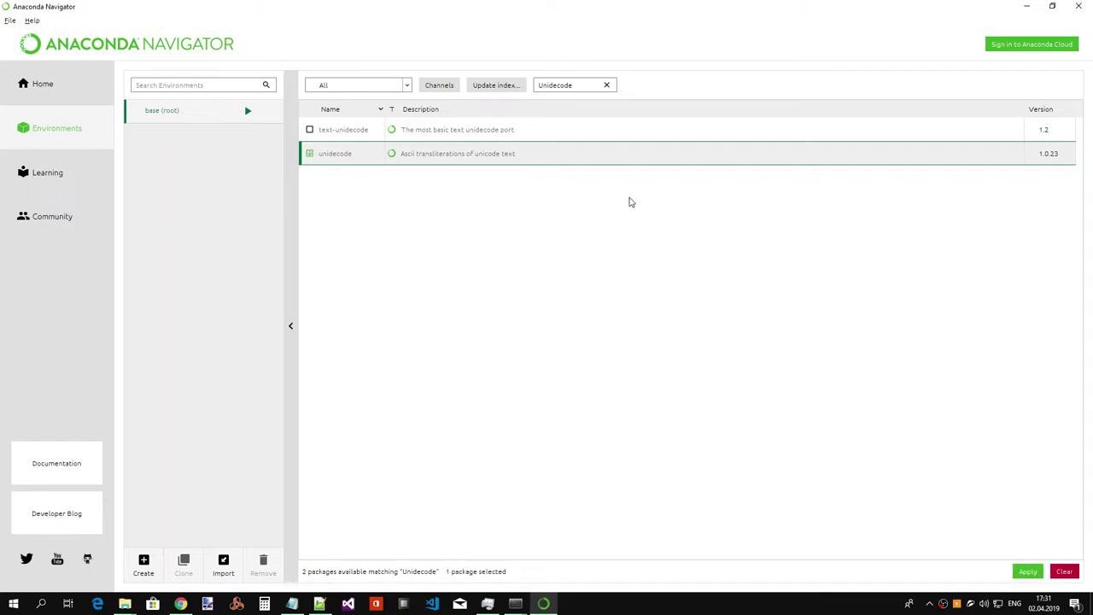
{"action": "left_click", "coordinate": [1028, 572]}
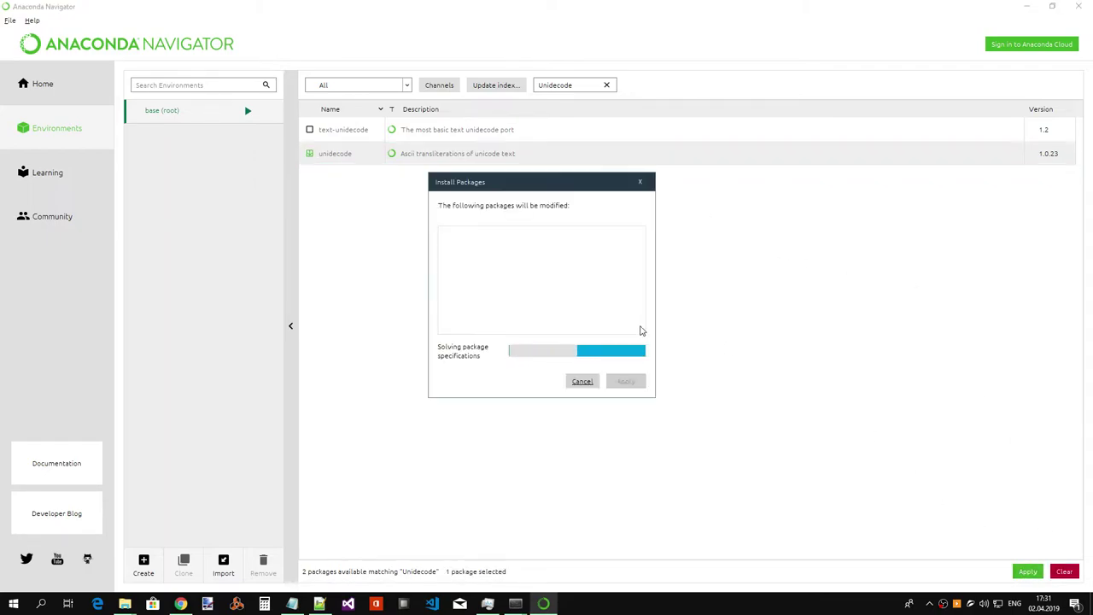
{"action": "key", "text": "alt+Tab"}
{"action": "key", "text": "alt+Tab"}
{"action": "key", "text": "alt+Tab"}
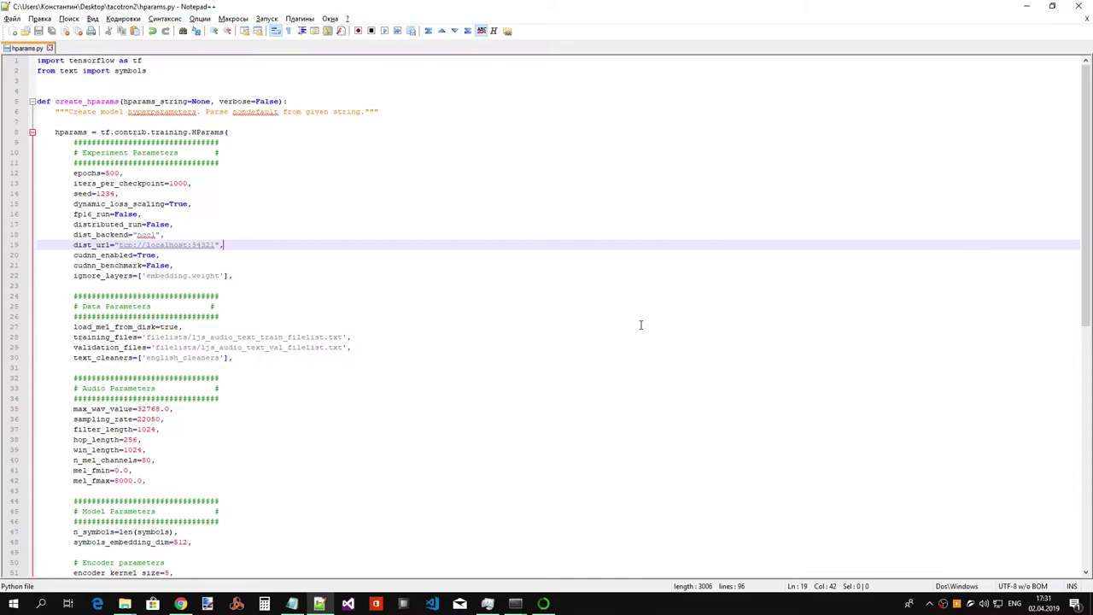
{"action": "key", "text": "alt+Tab"}
{"action": "double_click", "coordinate": [780, 282]}
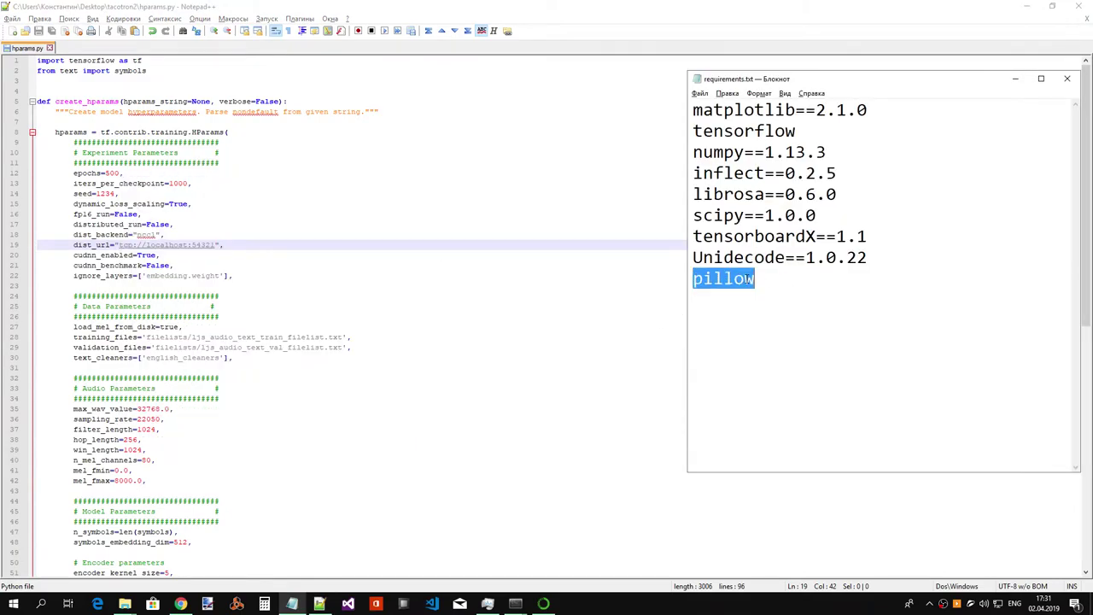
{"action": "key", "text": "alt+Tab"}
{"action": "key", "text": "Tab"}
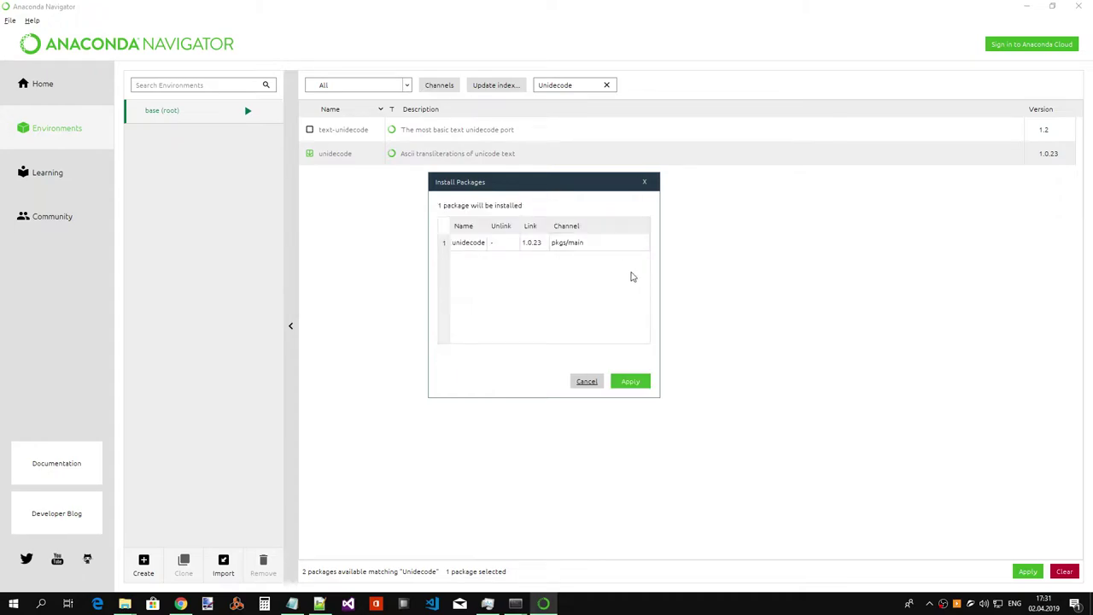
{"action": "left_click", "coordinate": [621, 381]}
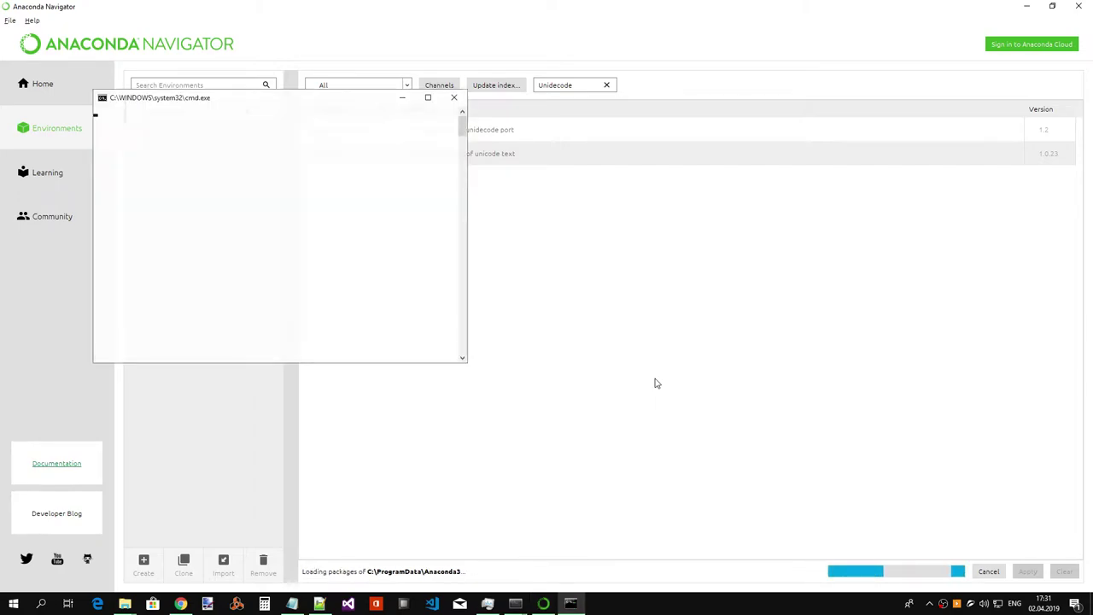
- Filter Anaconda Navigator's package list by "pillow"
{"action": "double_click", "coordinate": [574, 86]}
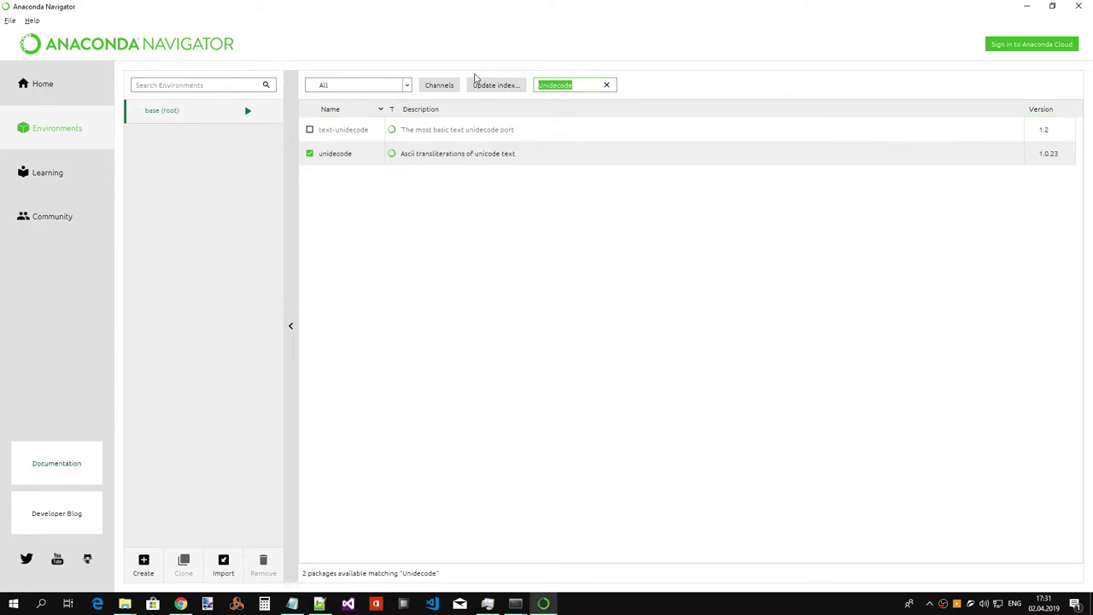
{"action": "type", "text": "pillow"}
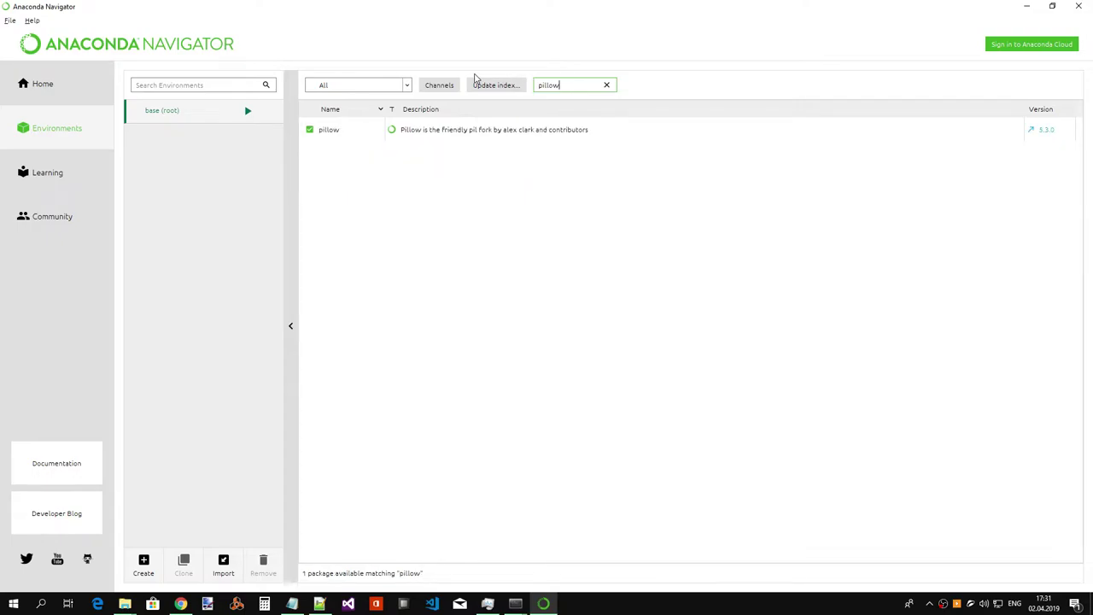
- Switch to the Jupyter inference notebook in Chrome and rerun its cells from the Tacotron 2 inference heading through the library imports
{"action": "key", "text": "alt+Tab"}
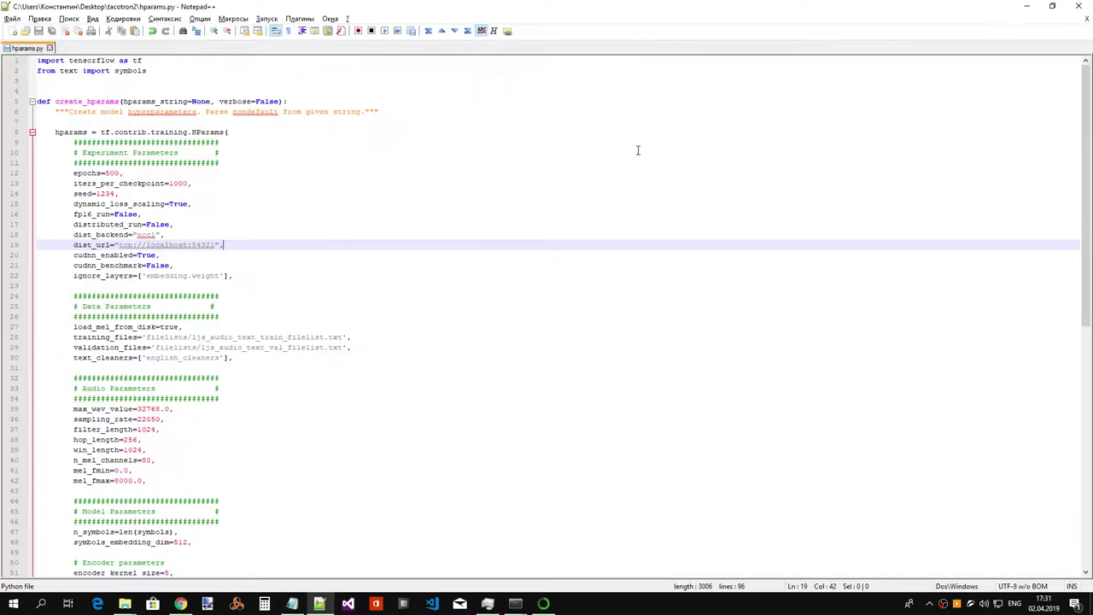
{"action": "key", "text": "alt+Tab"}
{"action": "left_click", "coordinate": [697, 202]}
{"action": "scroll", "coordinate": [478, 205], "scroll_direction": "up", "scroll_amount": 3}
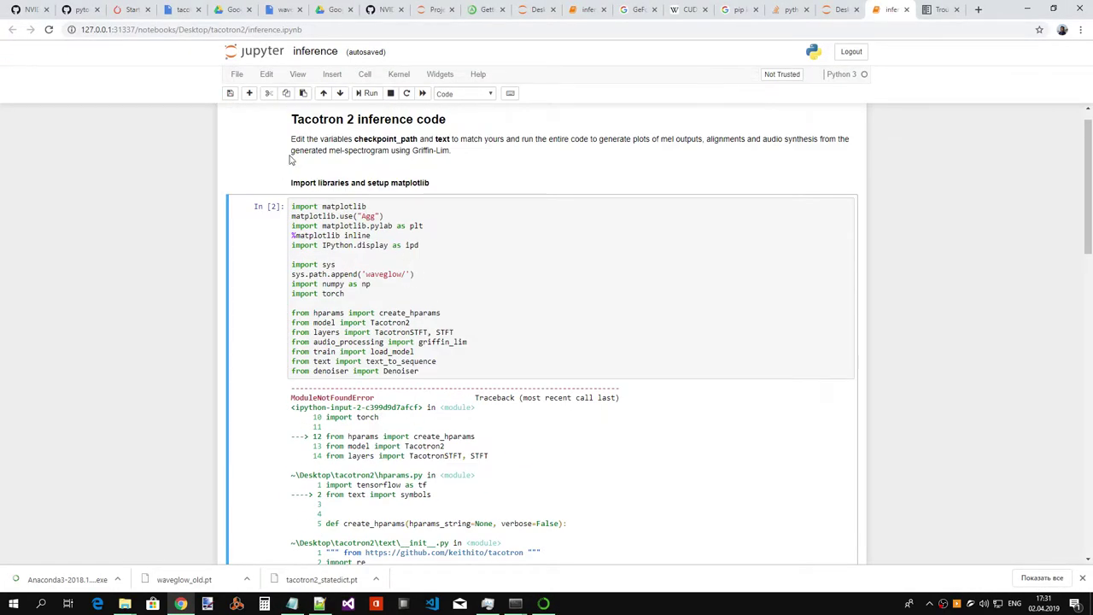
{"action": "left_click", "coordinate": [370, 150]}
{"action": "left_click", "coordinate": [367, 94]}
{"action": "left_click", "coordinate": [366, 94]}
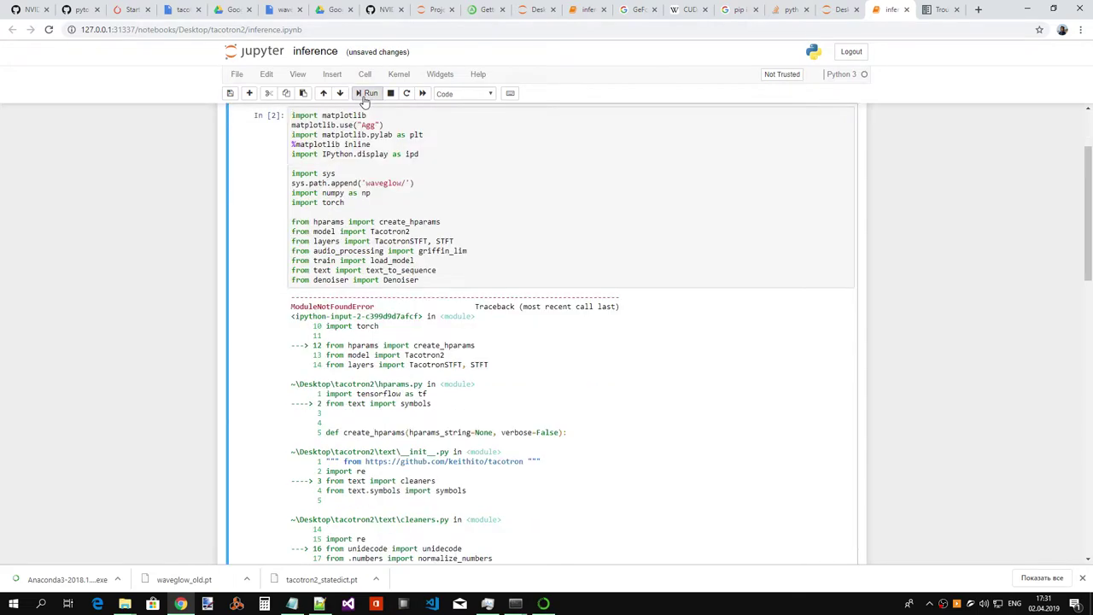
{"action": "left_click", "coordinate": [367, 94]}
- Select the missing module name "inflect" at the end of the import traceback
{"action": "scroll", "coordinate": [409, 245], "scroll_direction": "down", "scroll_amount": 2}
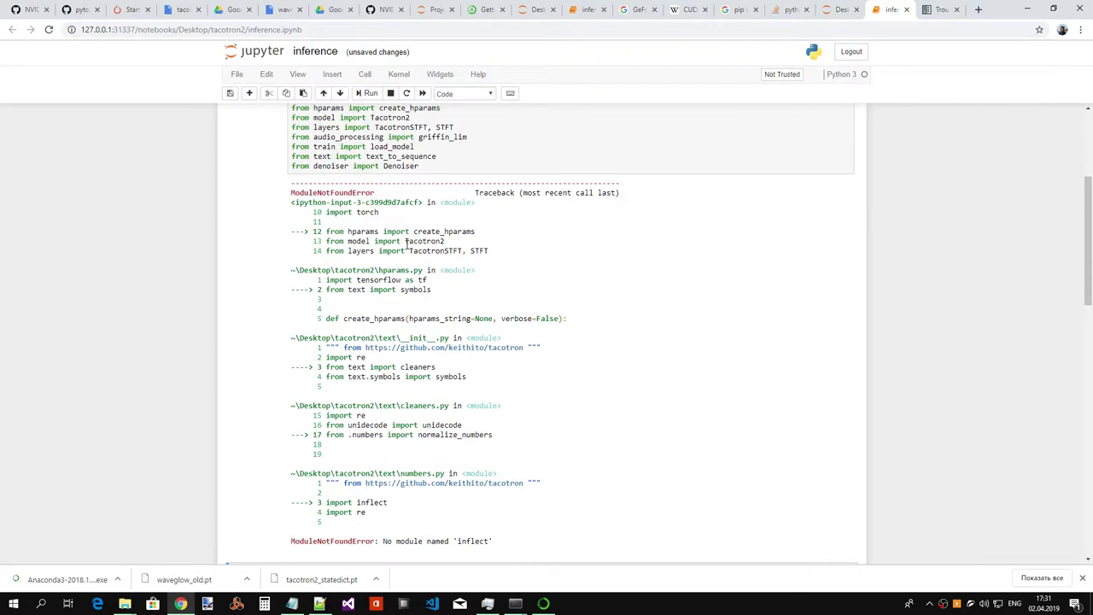
{"action": "scroll", "coordinate": [407, 246], "scroll_direction": "down", "scroll_amount": 1}
{"action": "double_click", "coordinate": [473, 483]}
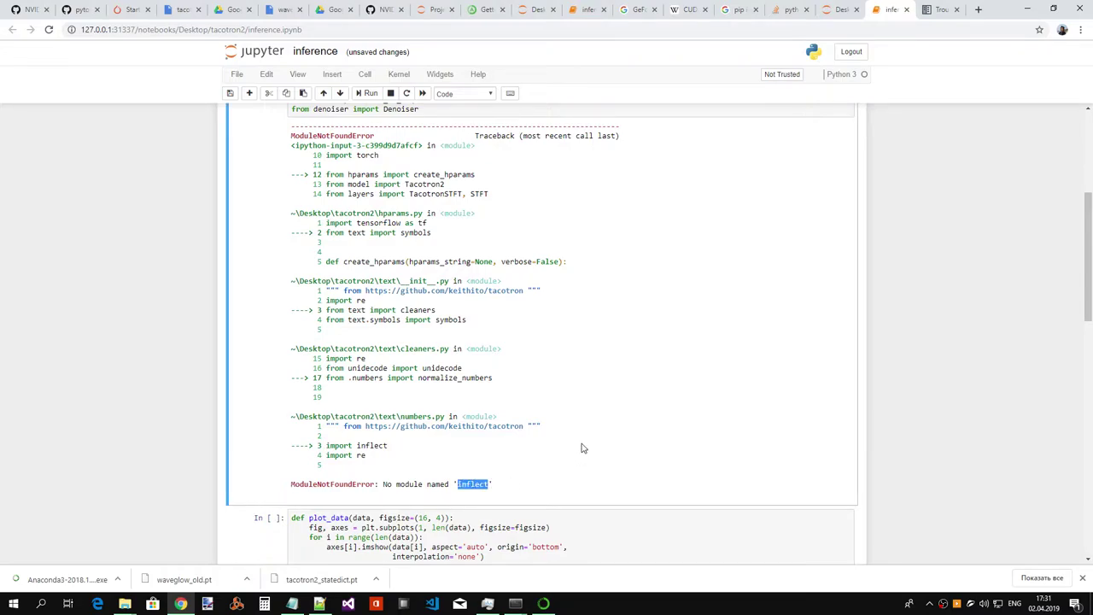
- Search Google for "inflect anaconda" in a new browser tab
{"action": "double_click", "coordinate": [989, 15]}
{"action": "left_click", "coordinate": [533, 80]}
{"action": "left_click", "coordinate": [979, 9]}
{"action": "key", "text": "ctrl+v"}
{"action": "type", "text": "an"}
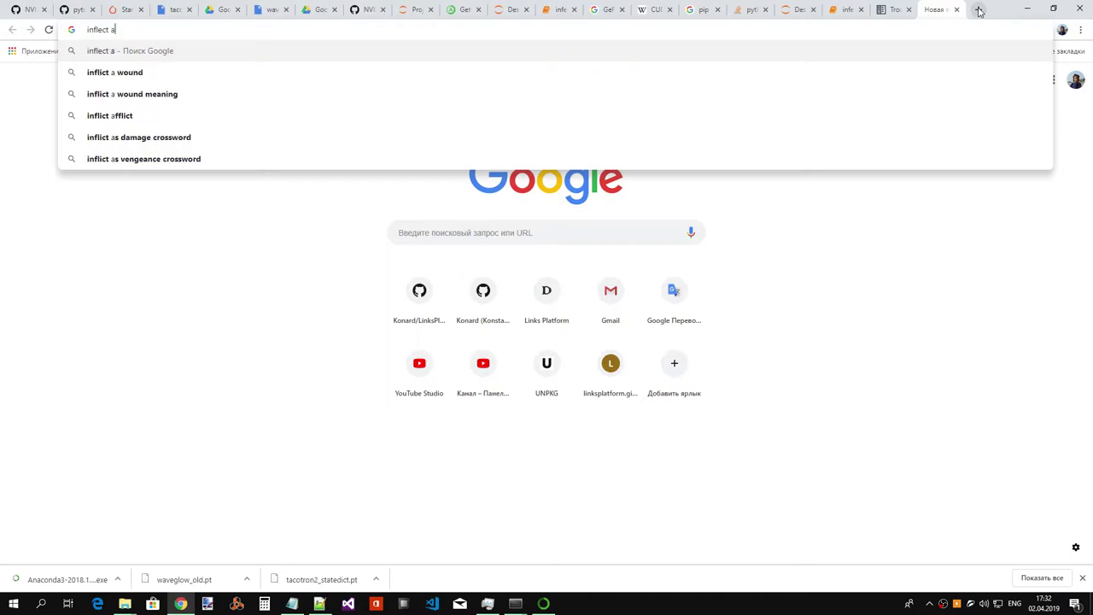
{"action": "key", "text": "Down"}
{"action": "key", "text": "Down"}
{"action": "key", "text": "Return"}
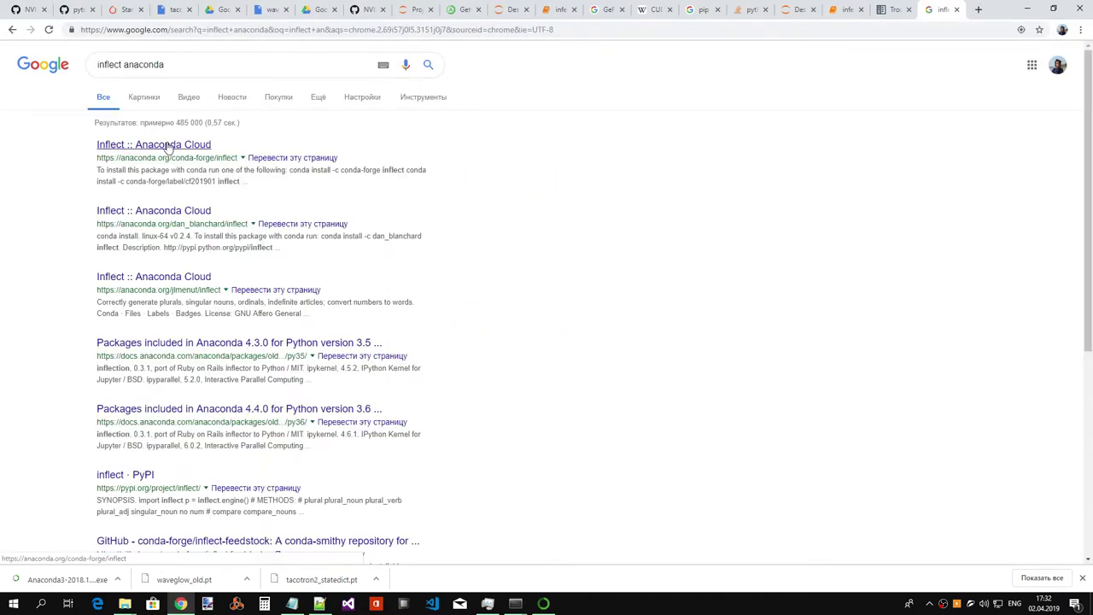
- Open the conda-forge inflect result in a new tab and copy its command "conda install -c conda-forge inflect"
{"action": "right_click", "coordinate": [168, 146]}
{"action": "left_click", "coordinate": [189, 151]}
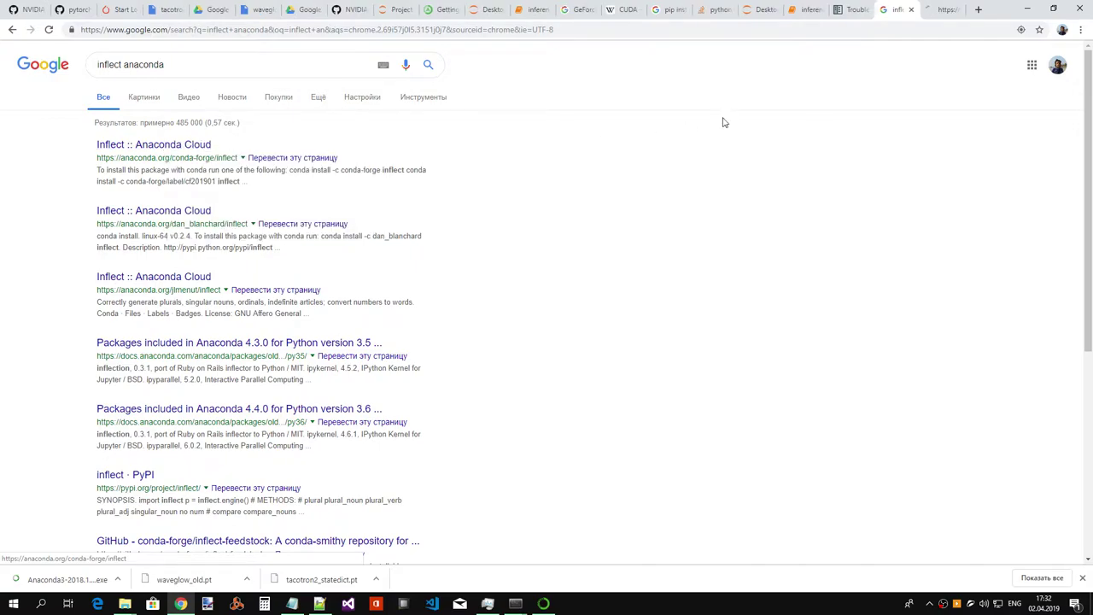
{"action": "left_click", "coordinate": [928, 12]}
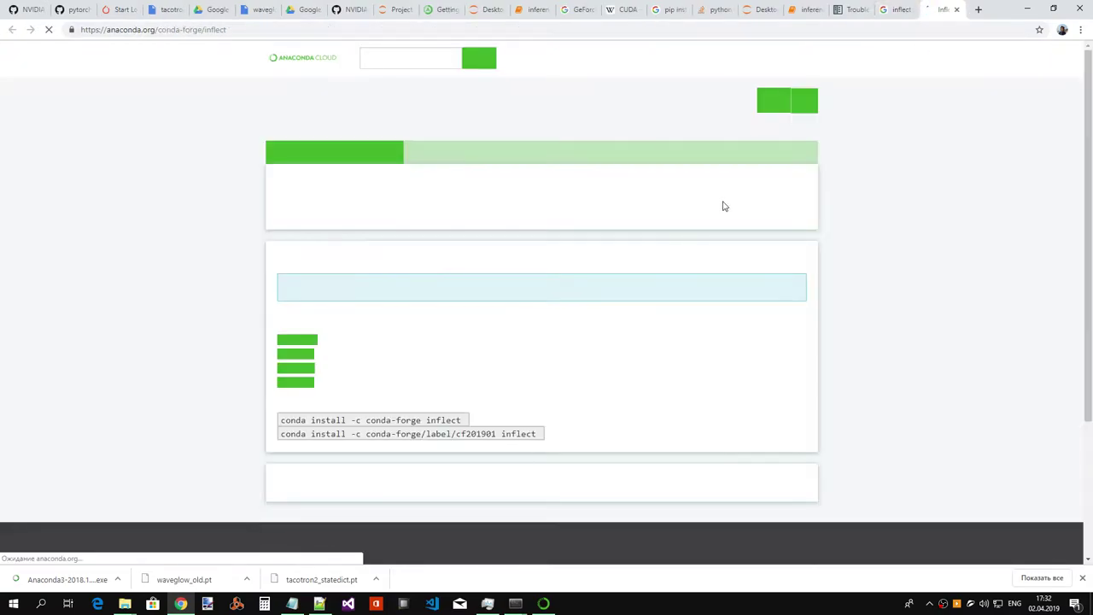
{"action": "scroll", "coordinate": [675, 211], "scroll_direction": "down", "scroll_amount": 1}
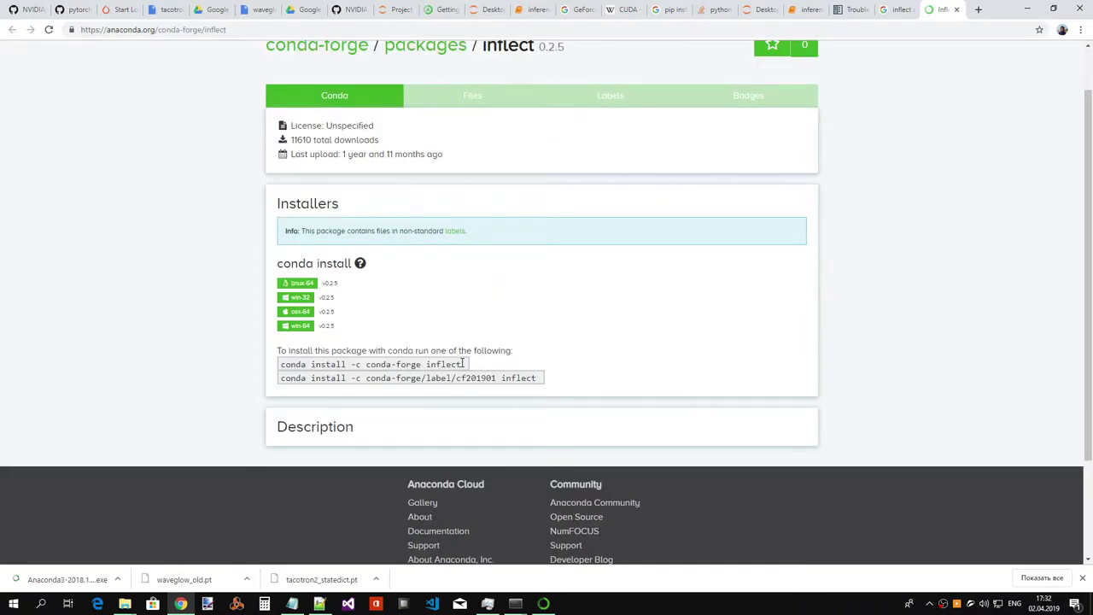
{"action": "left_click_drag", "start_coordinate": [462, 363], "coordinate": [272, 363]}
{"action": "key", "text": "super+c"}
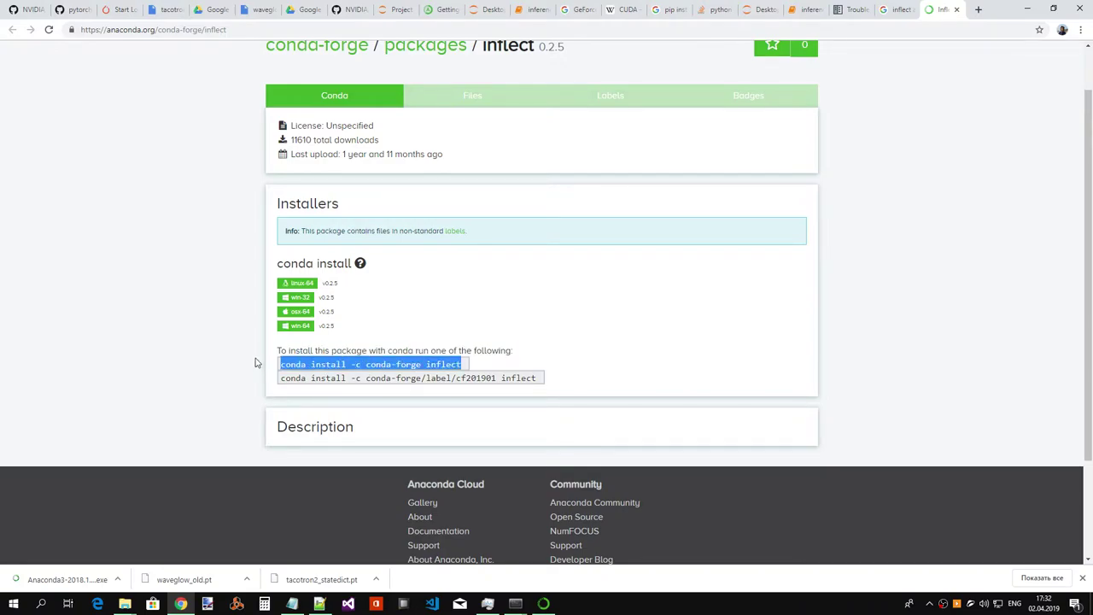
- Switch to the administrator Anaconda Prompt and run the copied command "conda install -c conda-forge inflect"
{"action": "left_click", "coordinate": [518, 608]}
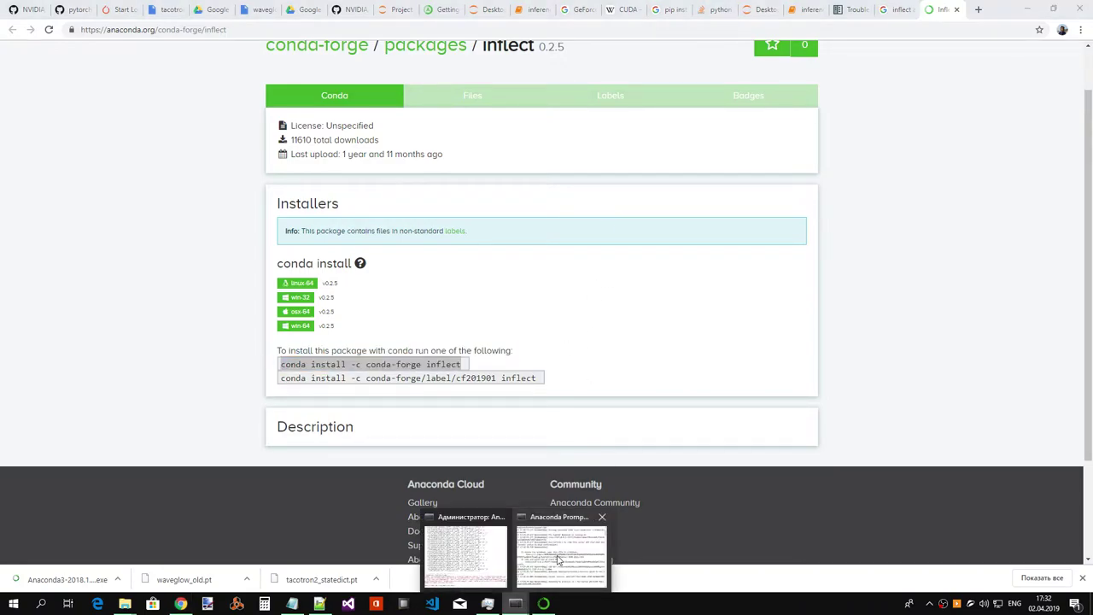
{"action": "left_click", "coordinate": [454, 568]}
{"action": "right_click", "coordinate": [814, 350]}
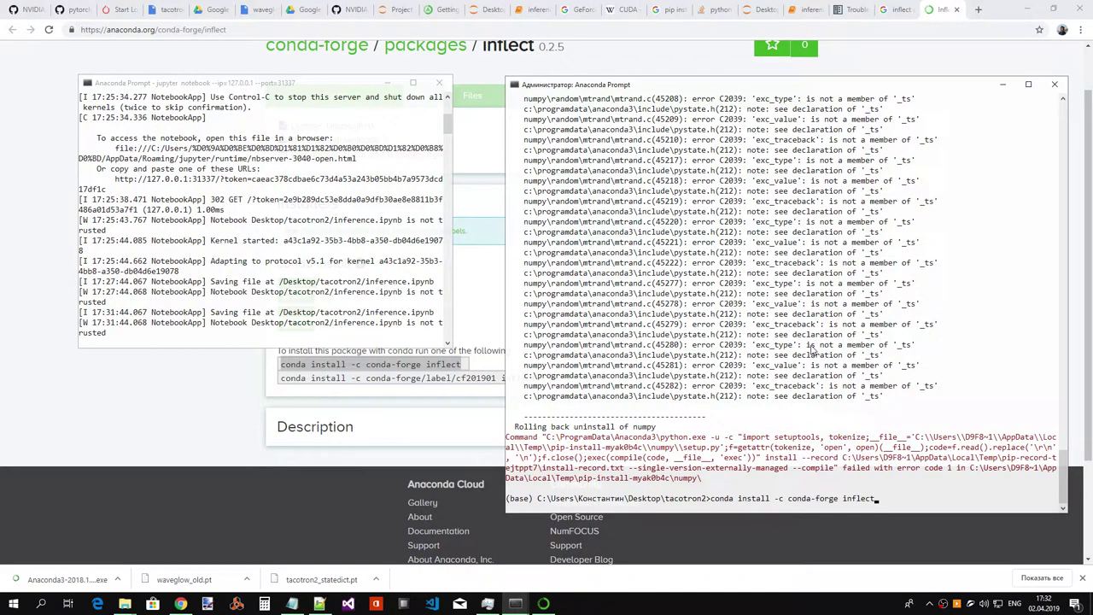
{"action": "key", "text": "Return"}
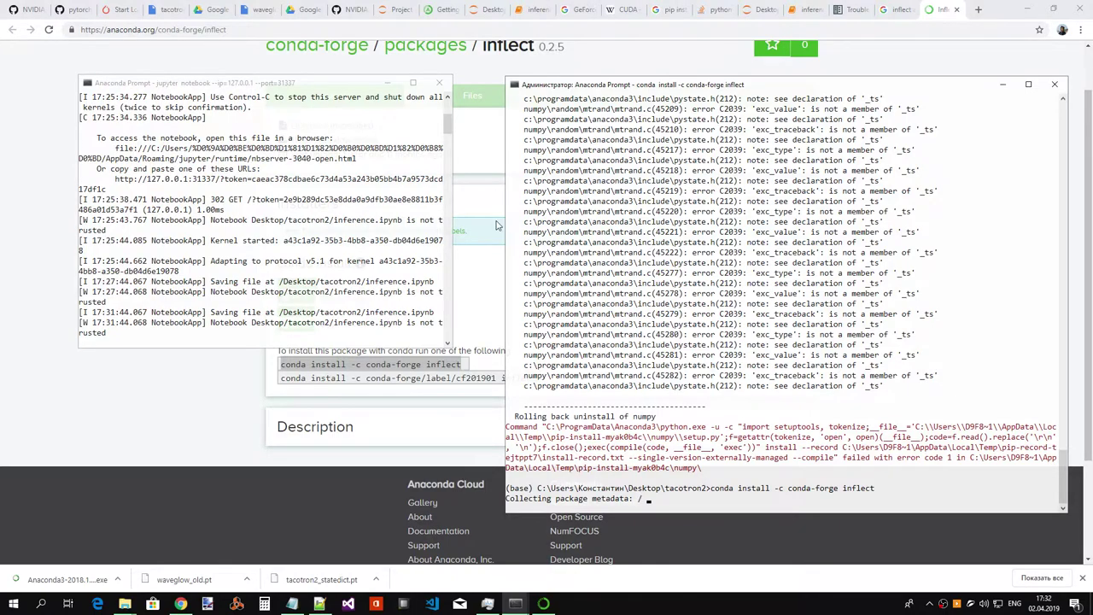
{"action": "left_click", "coordinate": [465, 280]}
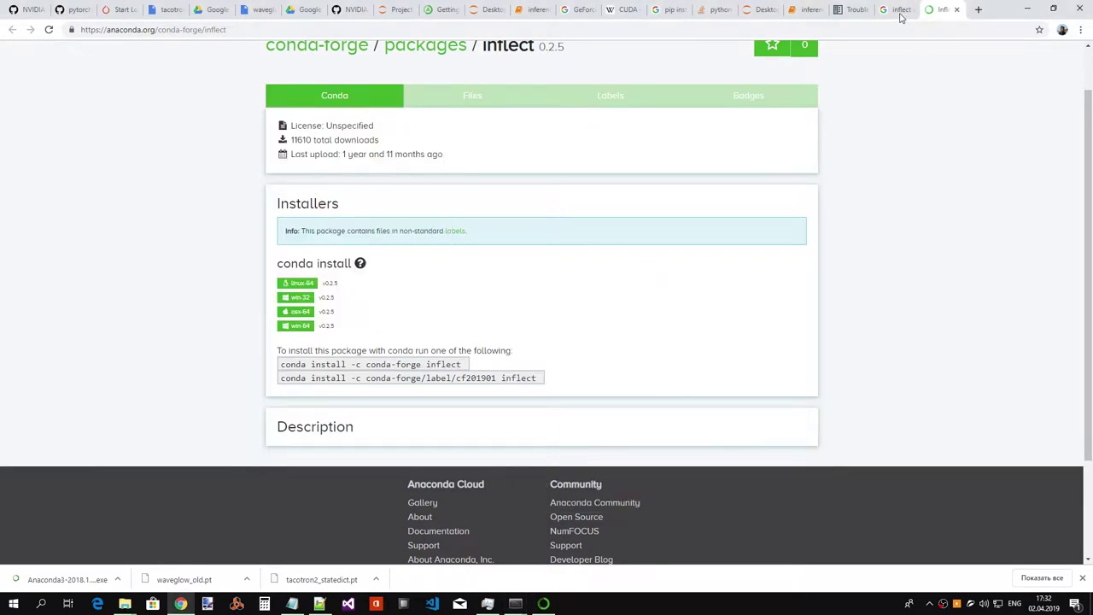
{"action": "key", "text": "alt+Tab"}
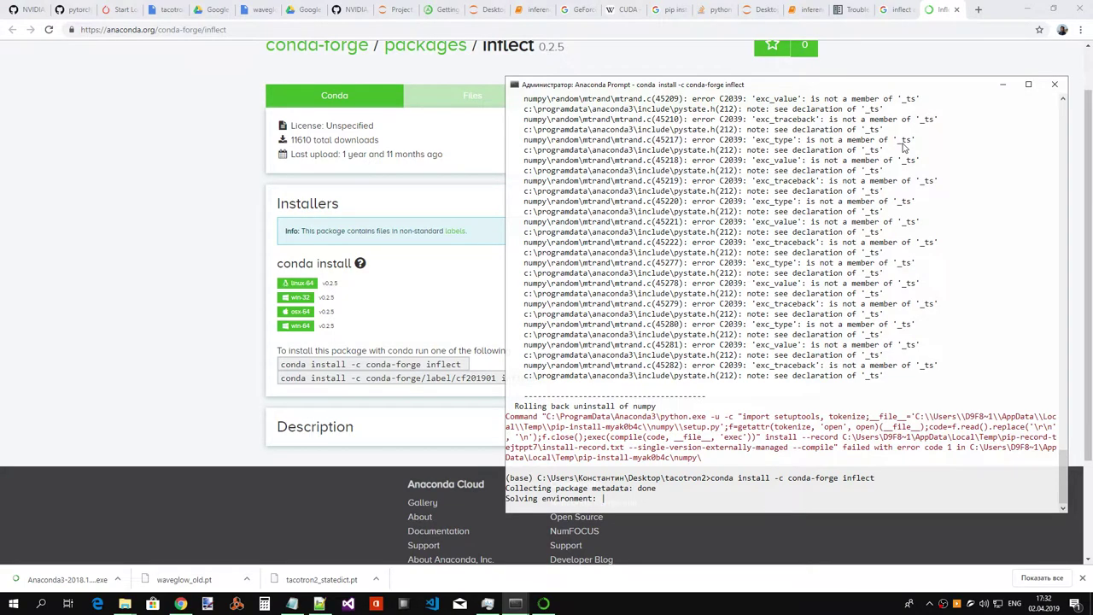
- Switch to Anaconda Navigator and filter the package list by "inflect"
{"action": "left_click", "coordinate": [543, 604]}
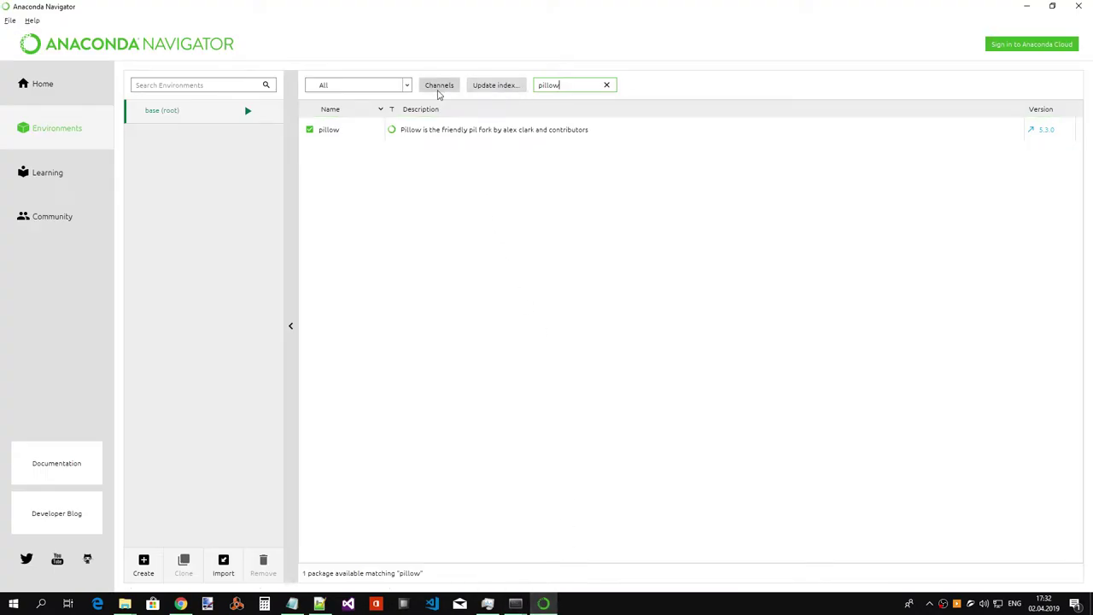
{"action": "left_click_drag", "start_coordinate": [581, 85], "coordinate": [492, 81]}
{"action": "type", "text": "infl"}
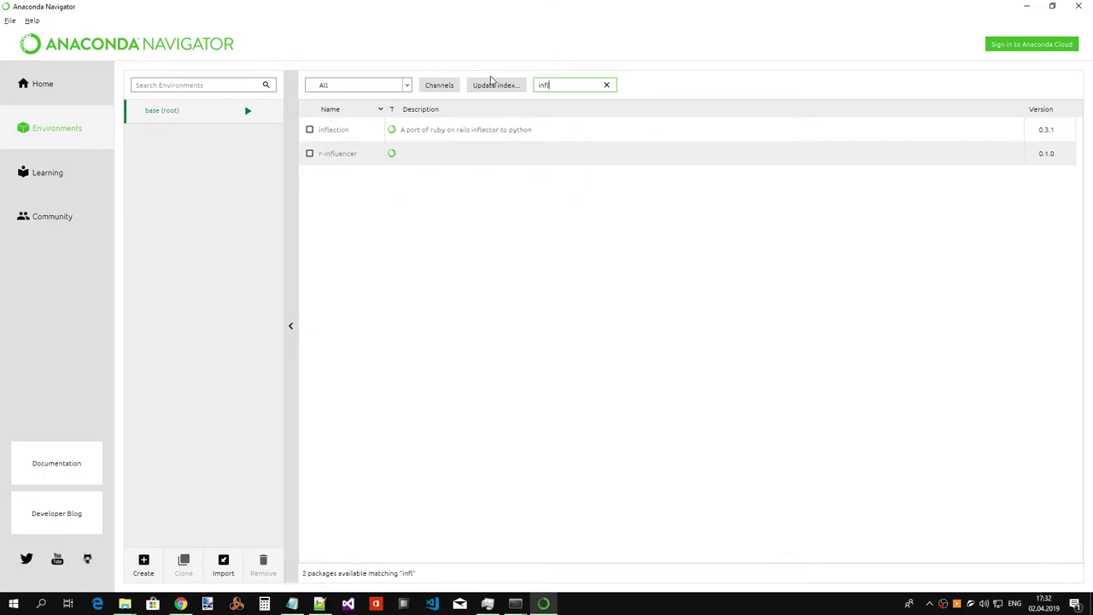
{"action": "type", "text": "ect"}
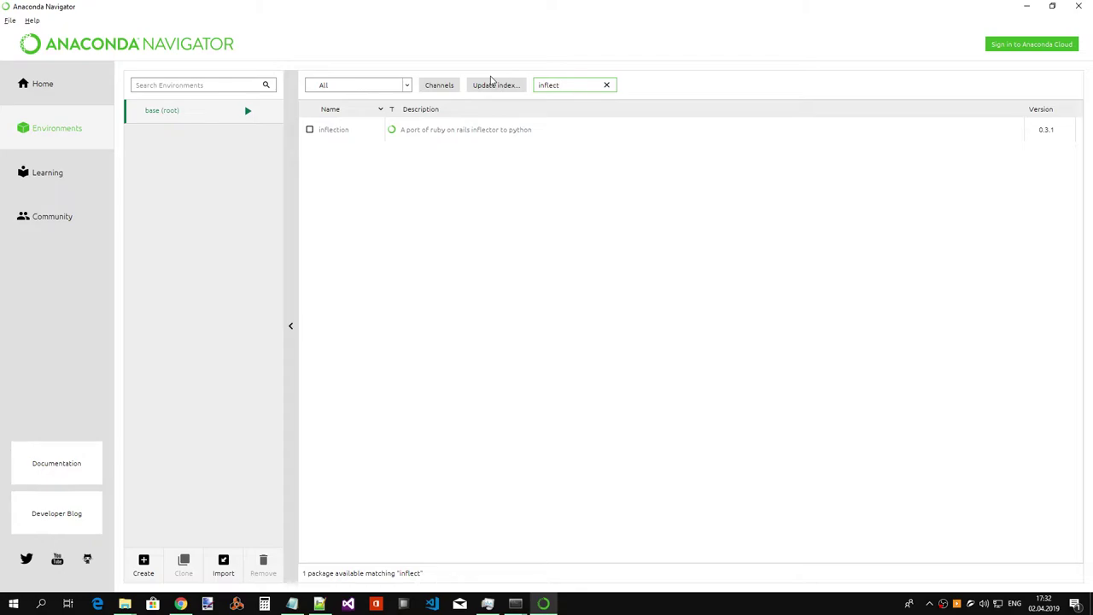
{"action": "key", "text": "alt+Tab"}
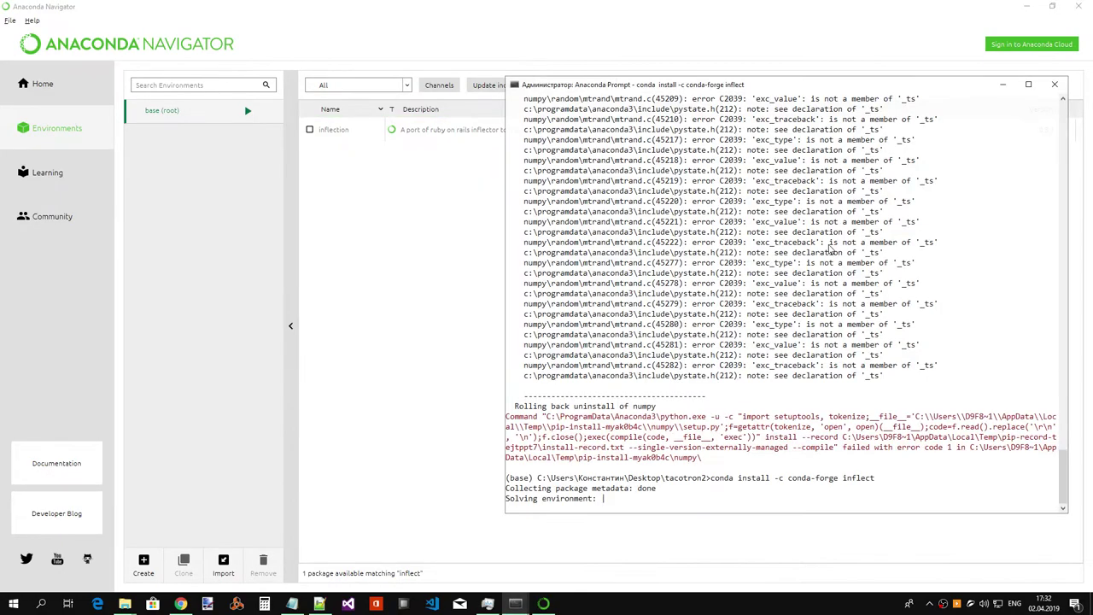
{"action": "key", "text": "alt+Tab"}
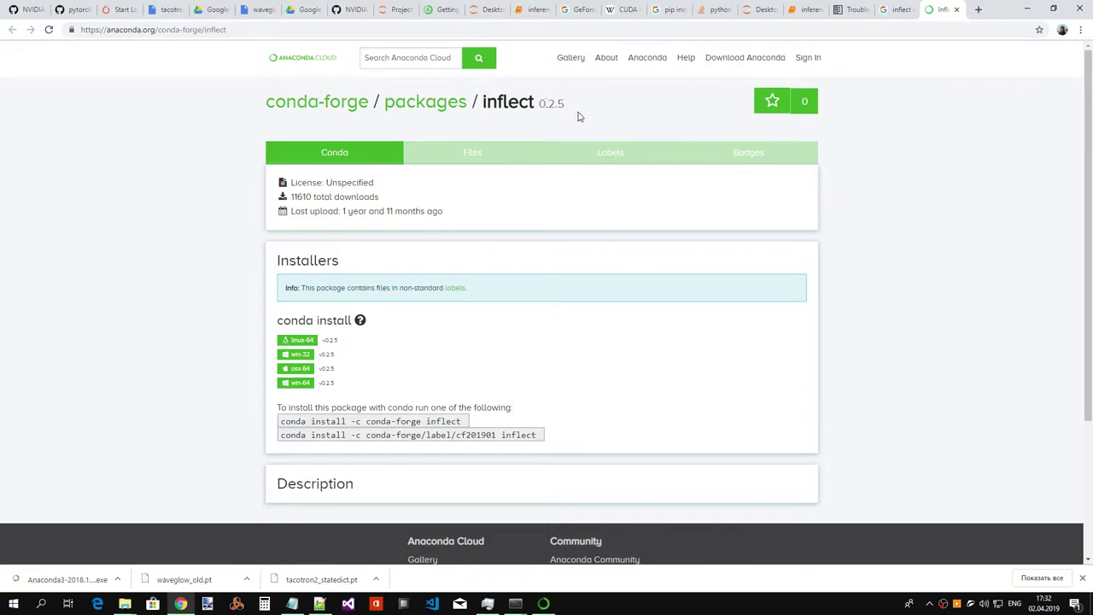
{"action": "key", "text": "alt+Tab"}
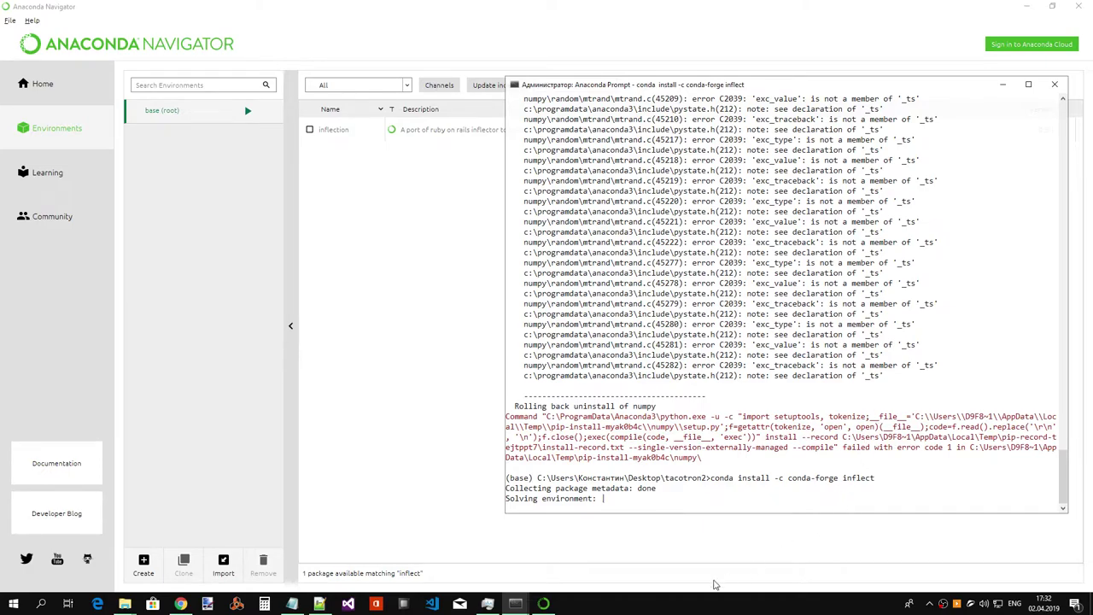
- Move Task Manager beside the prompt and examine the CPU and disk C: activity graphs while conda solves the environment
{"action": "left_click", "coordinate": [489, 604]}
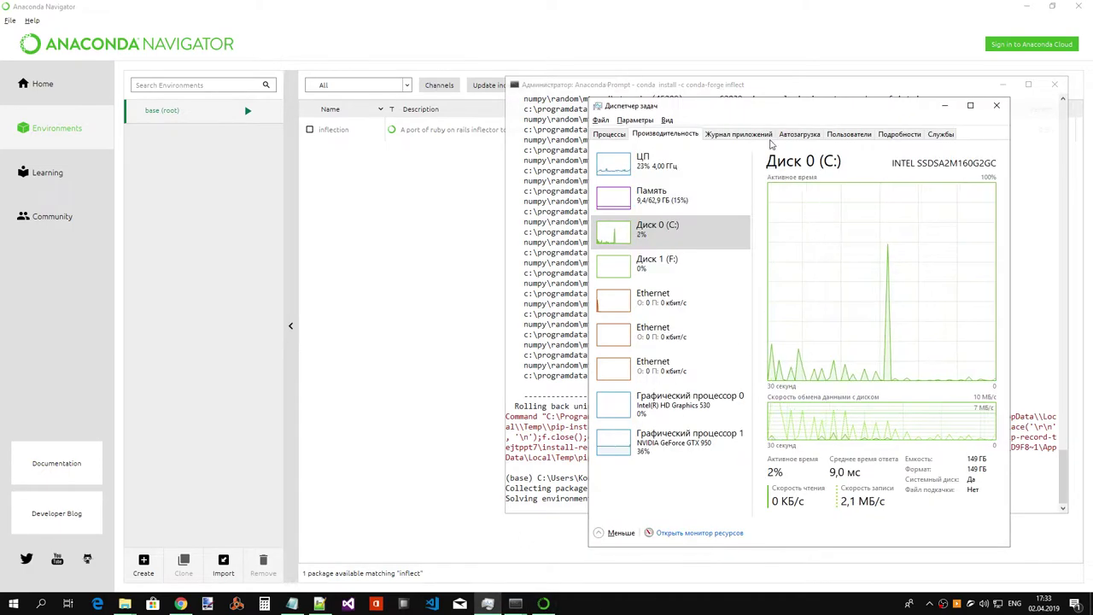
{"action": "left_click_drag", "start_coordinate": [774, 111], "coordinate": [207, 106]}
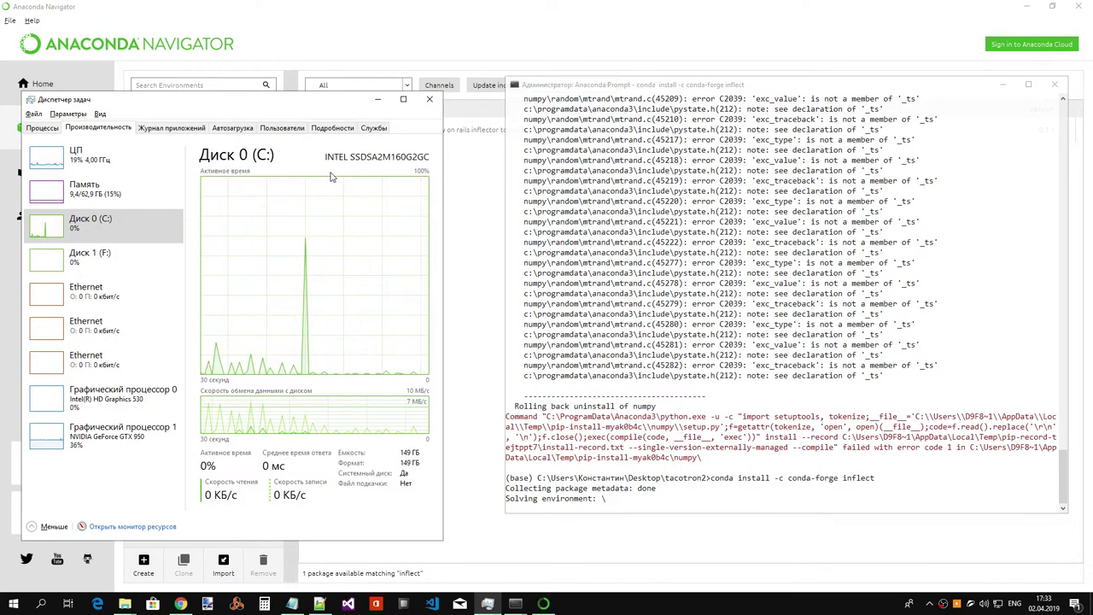
{"action": "left_click", "coordinate": [101, 161]}
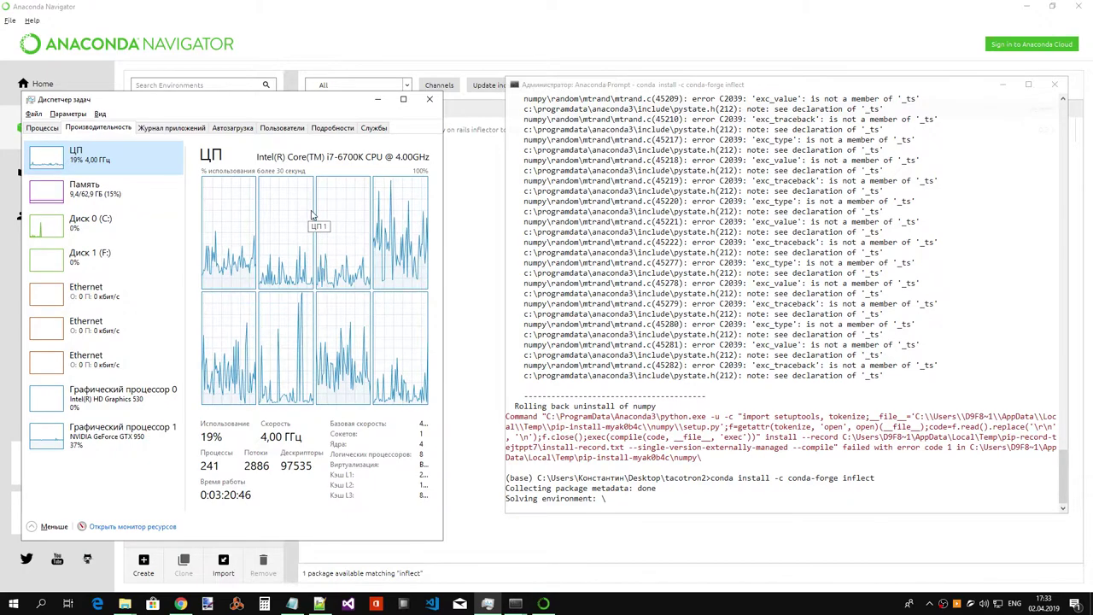
{"action": "left_click", "coordinate": [118, 238]}
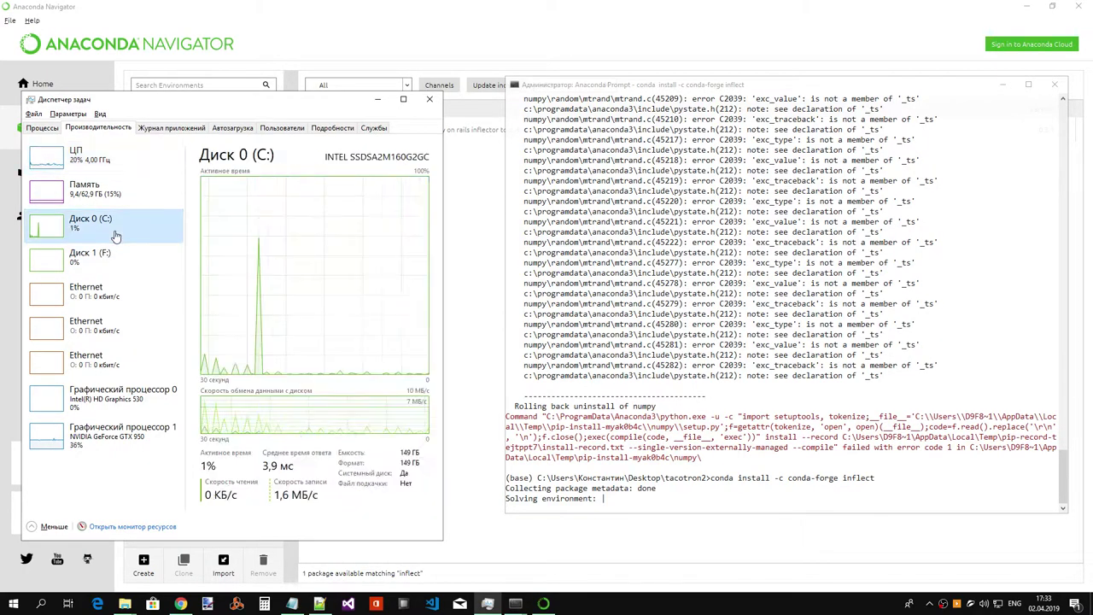
{"action": "left_click", "coordinate": [378, 99]}
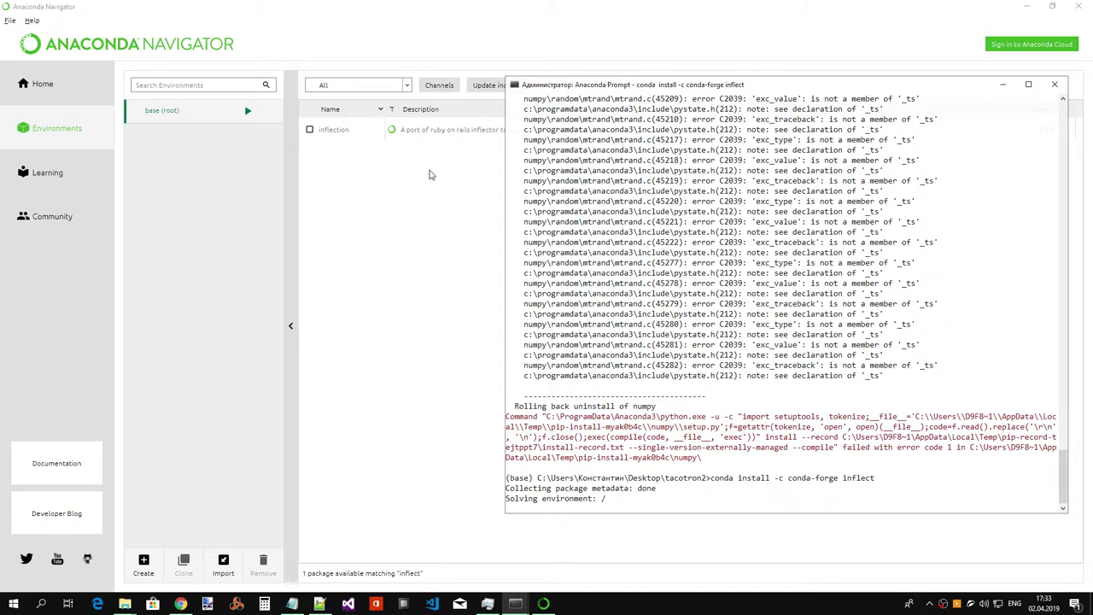
- Bring Task Manager back, expand the command processor group running conda in its process list, and select its Python process
{"action": "left_click", "coordinate": [488, 603]}
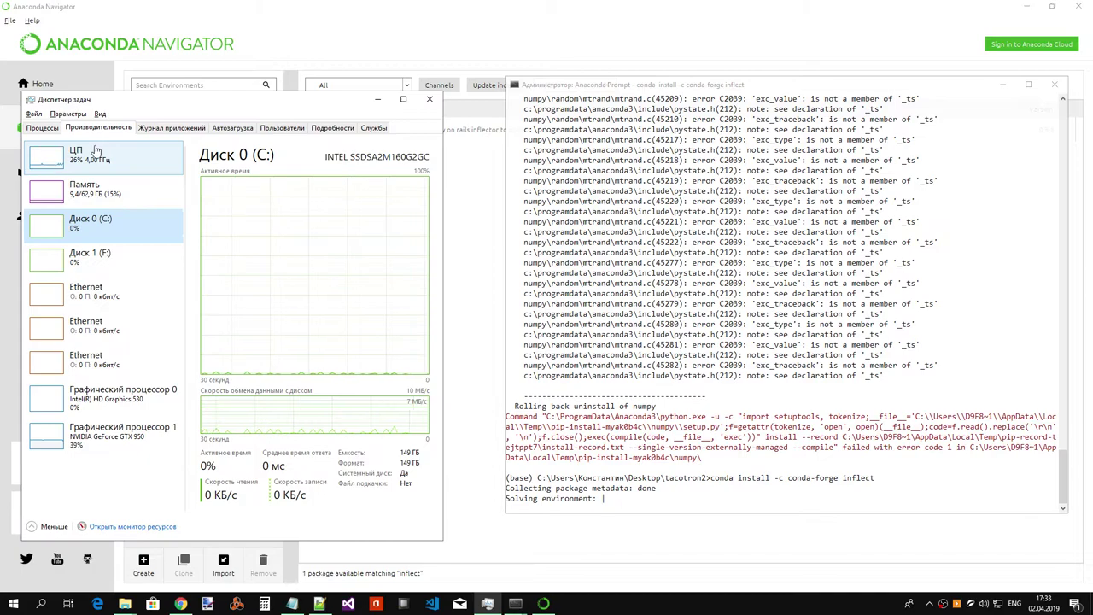
{"action": "left_click", "coordinate": [42, 127]}
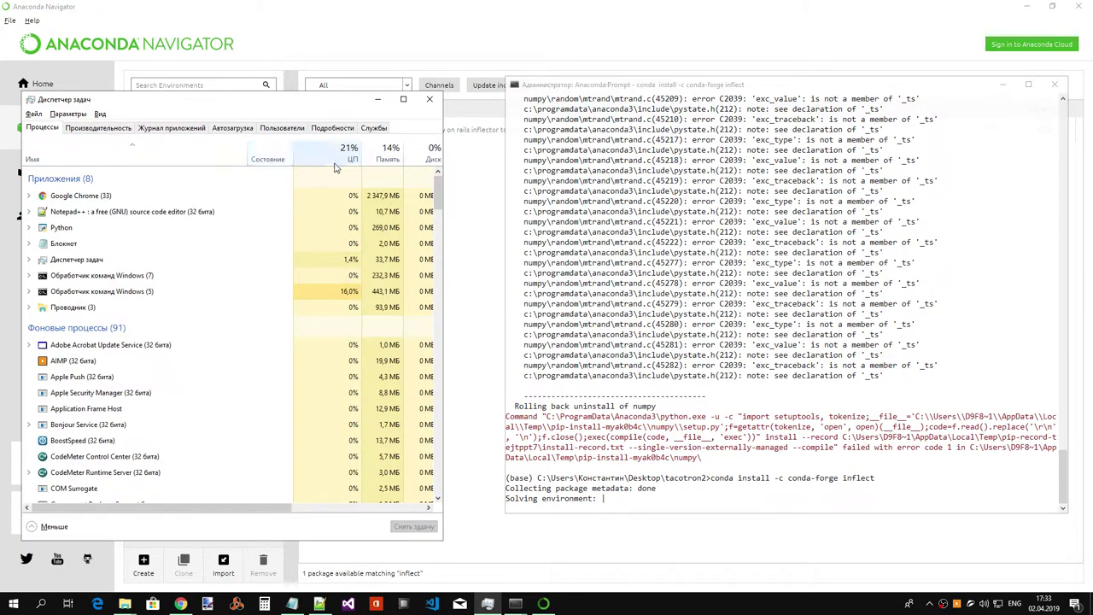
{"action": "left_click", "coordinate": [29, 292]}
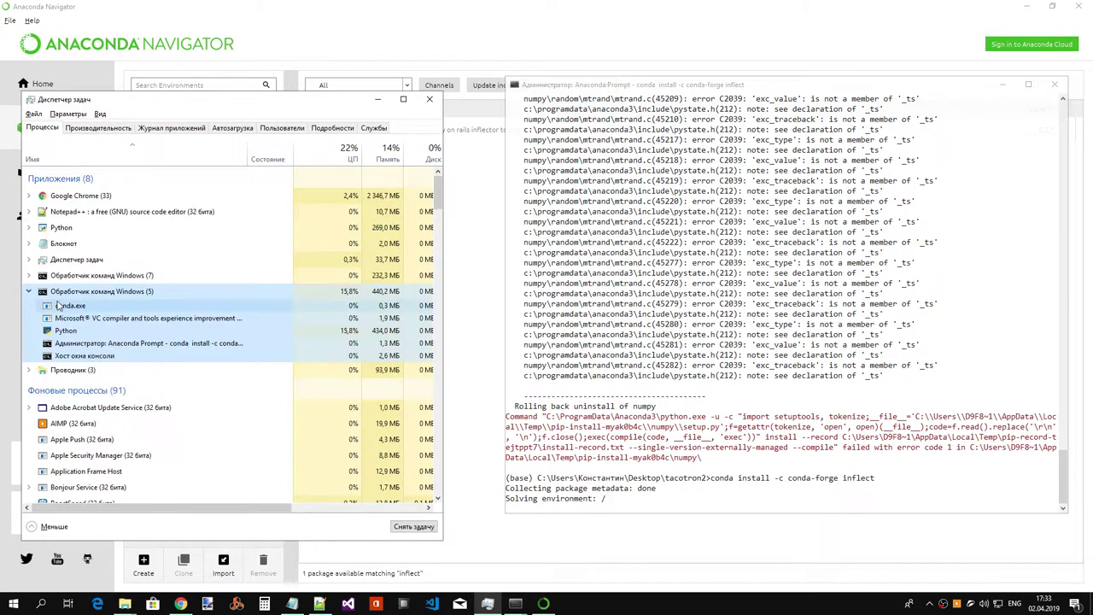
{"action": "left_click", "coordinate": [349, 333]}
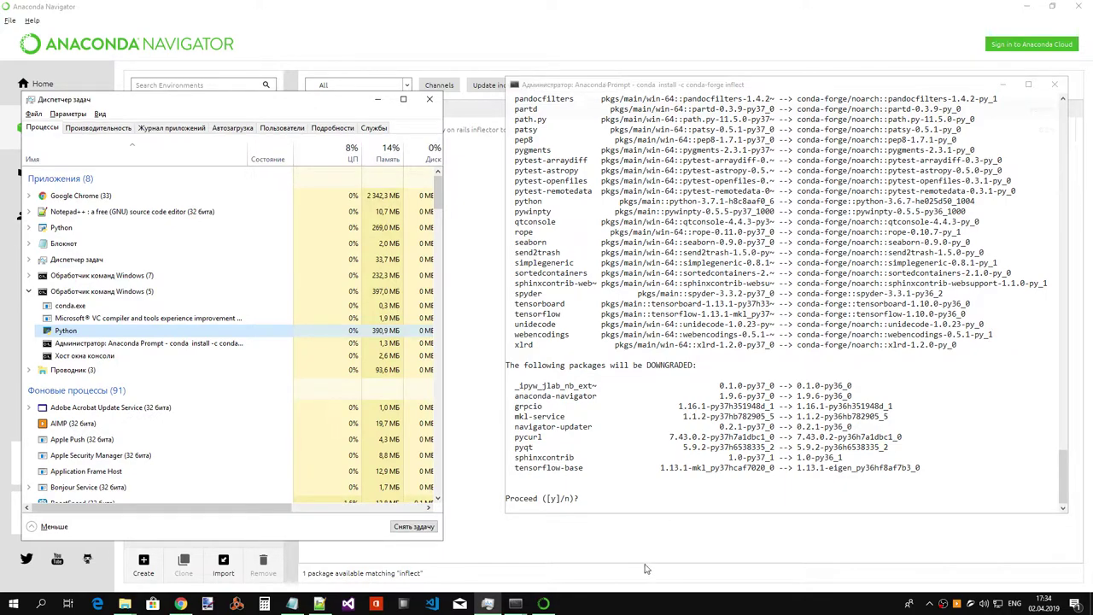
- Quit Anaconda Navigator and confirm closing it
{"action": "left_click", "coordinate": [543, 604]}
{"action": "left_click", "coordinate": [1078, 6]}
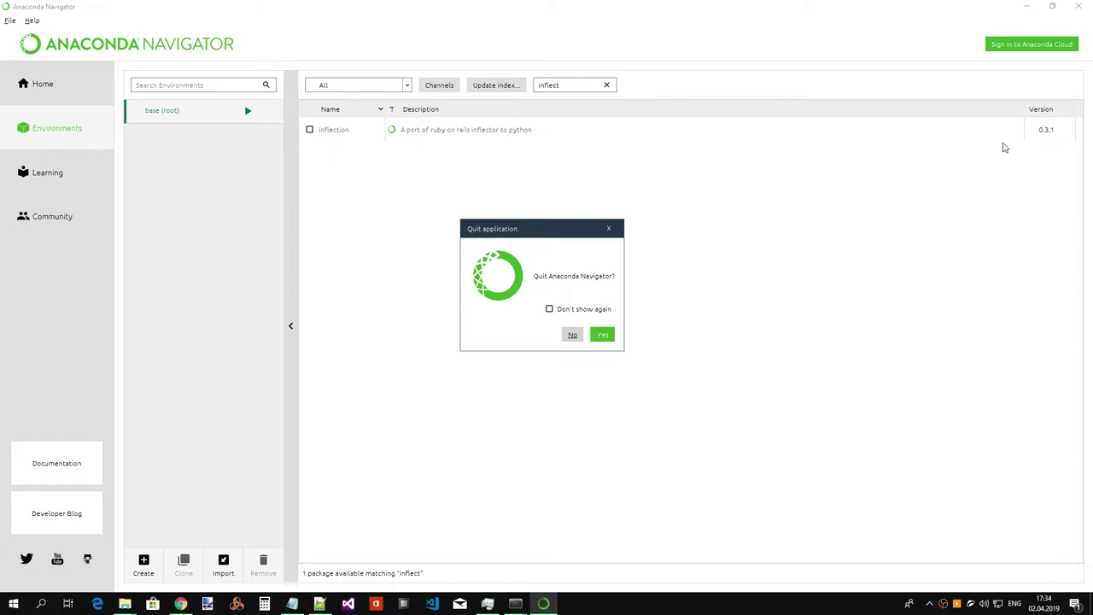
{"action": "left_click", "coordinate": [611, 333]}
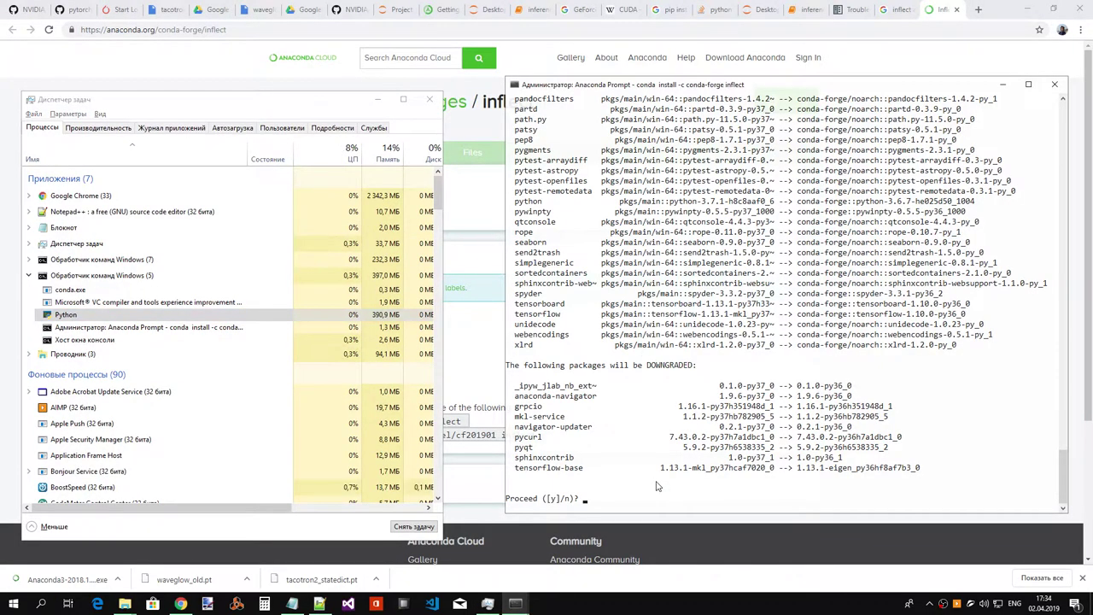
- Accept conda's proposed package changes with "y" and show Task Manager's performance graphs
{"action": "type", "text": "y"}
{"action": "key", "text": "Return"}
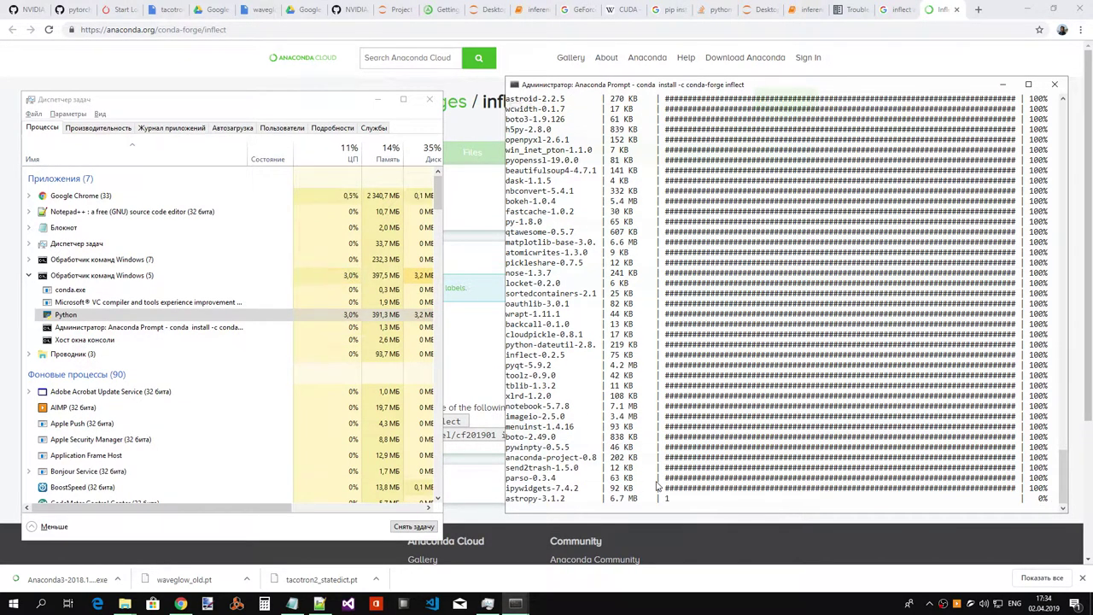
{"action": "left_click", "coordinate": [98, 128]}
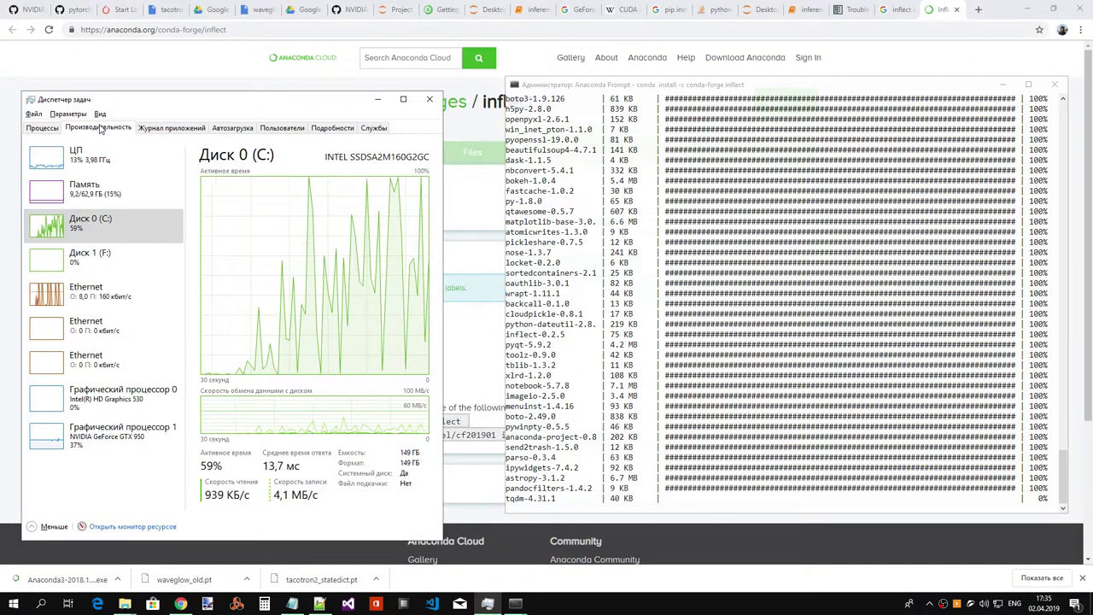
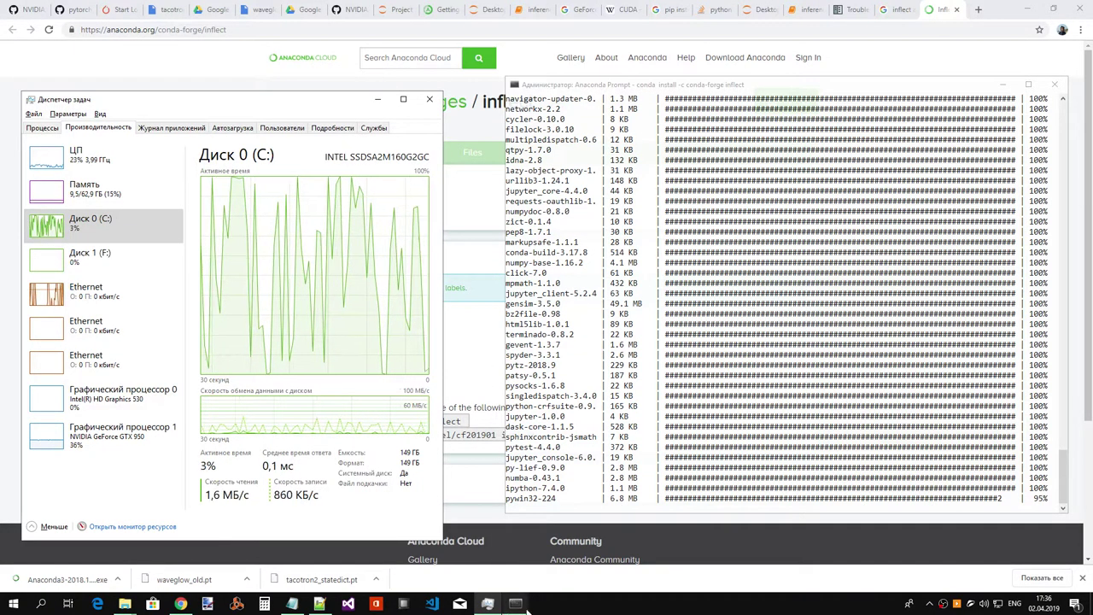
- Stop the running Jupyter notebook server in its Anaconda Prompt and minimize that window
{"action": "left_click", "coordinate": [488, 604]}
{"action": "left_click", "coordinate": [561, 553]}
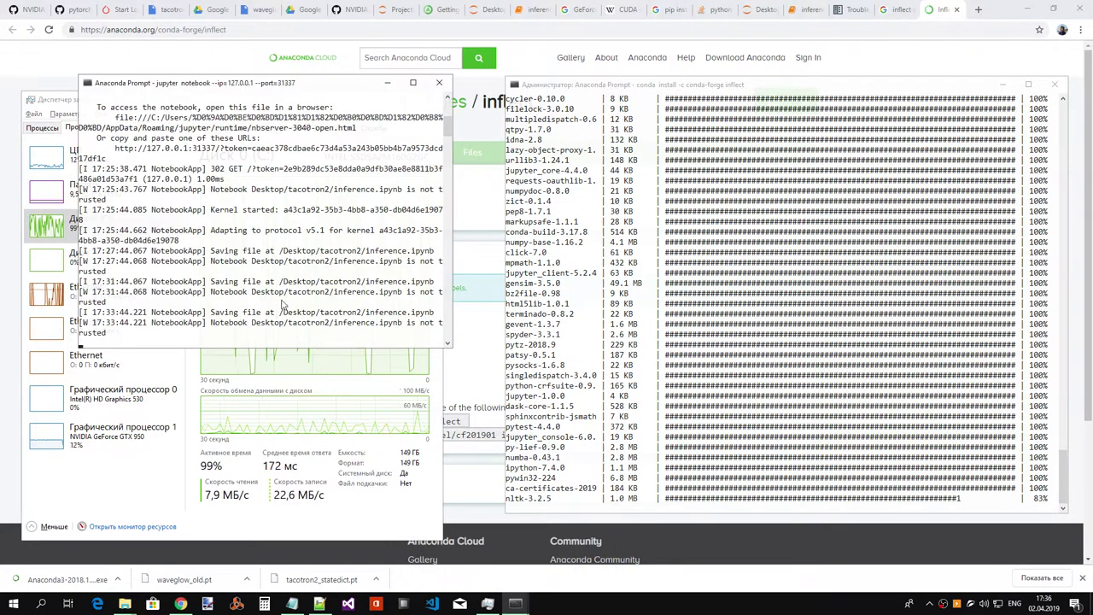
{"action": "key", "text": "ctrl+c"}
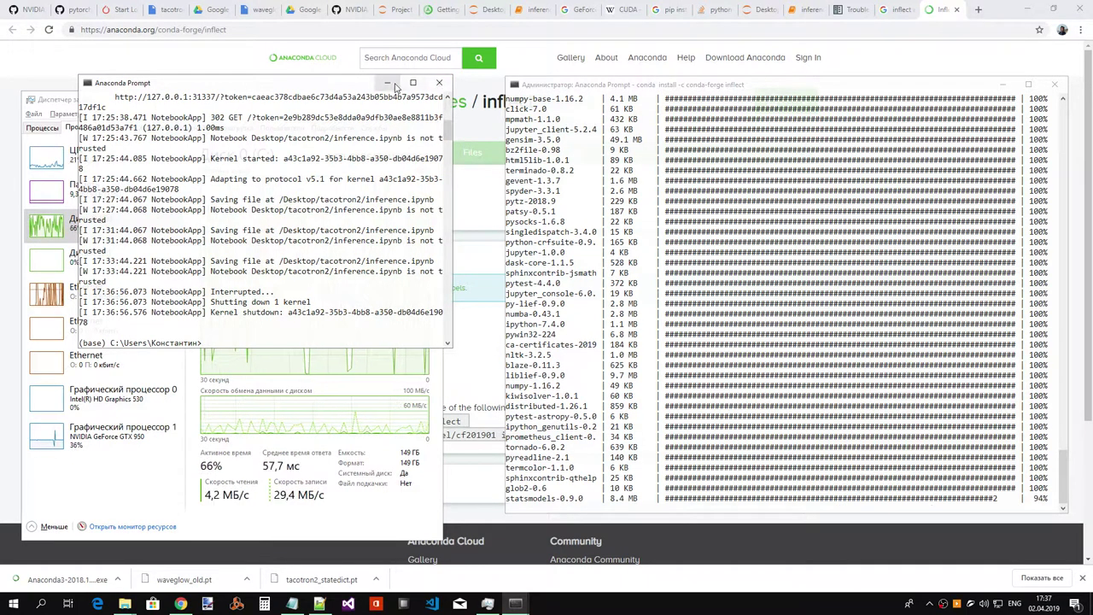
{"action": "left_click", "coordinate": [387, 83]}
{"action": "mouse_move", "coordinate": [529, 608]}
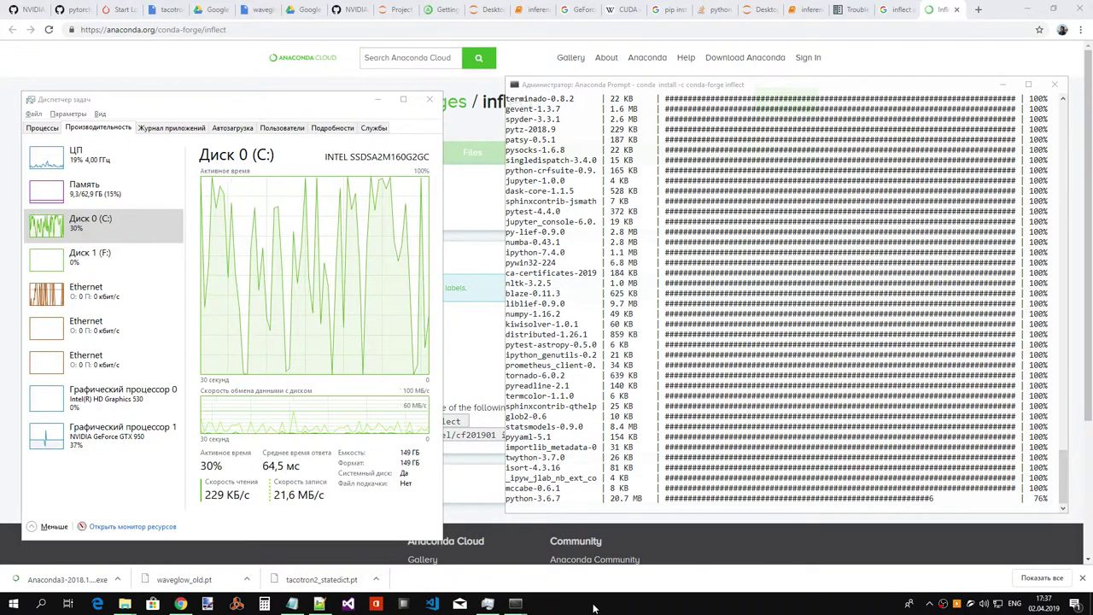
{"action": "left_click", "coordinate": [100, 114]}
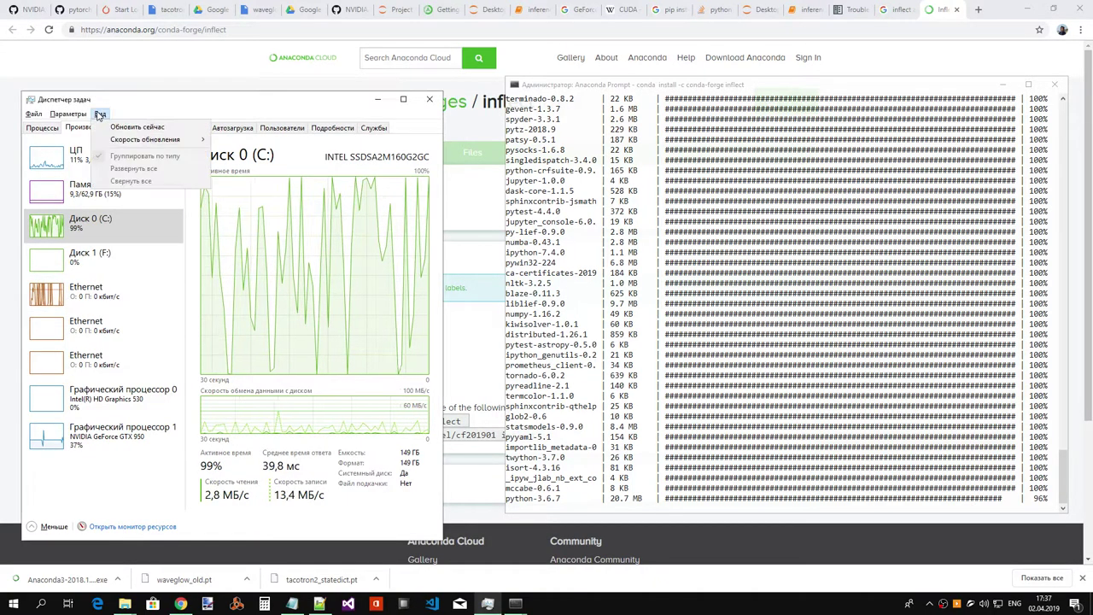
{"action": "mouse_move", "coordinate": [121, 144]}
{"action": "left_click", "coordinate": [254, 108]}
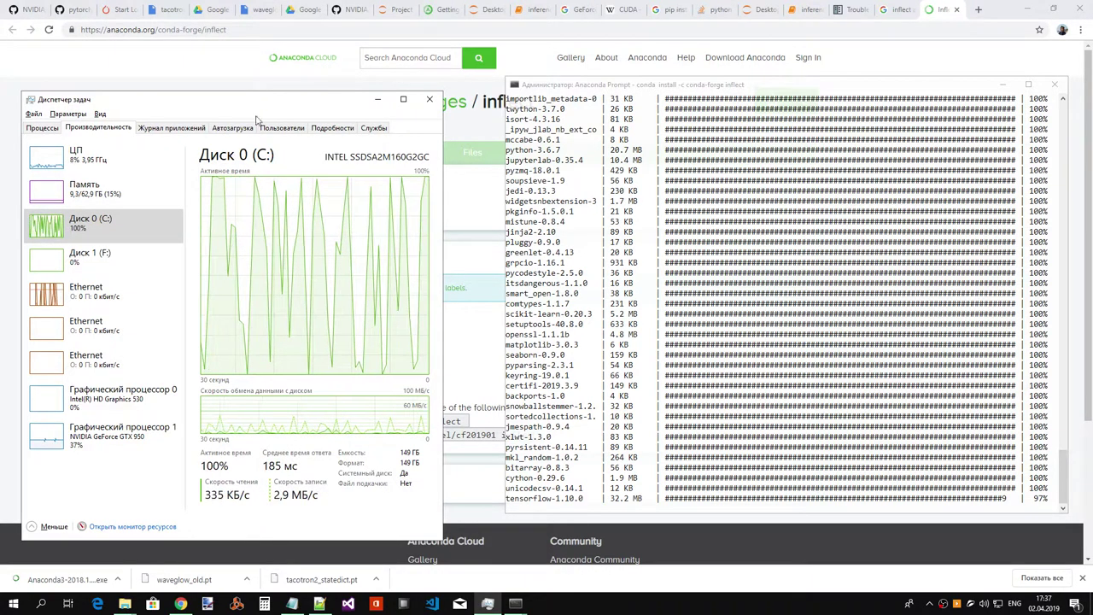
- Check the free space on local drive C: in a new File Explorer window, then dismiss that window
{"action": "right_click", "coordinate": [124, 603]}
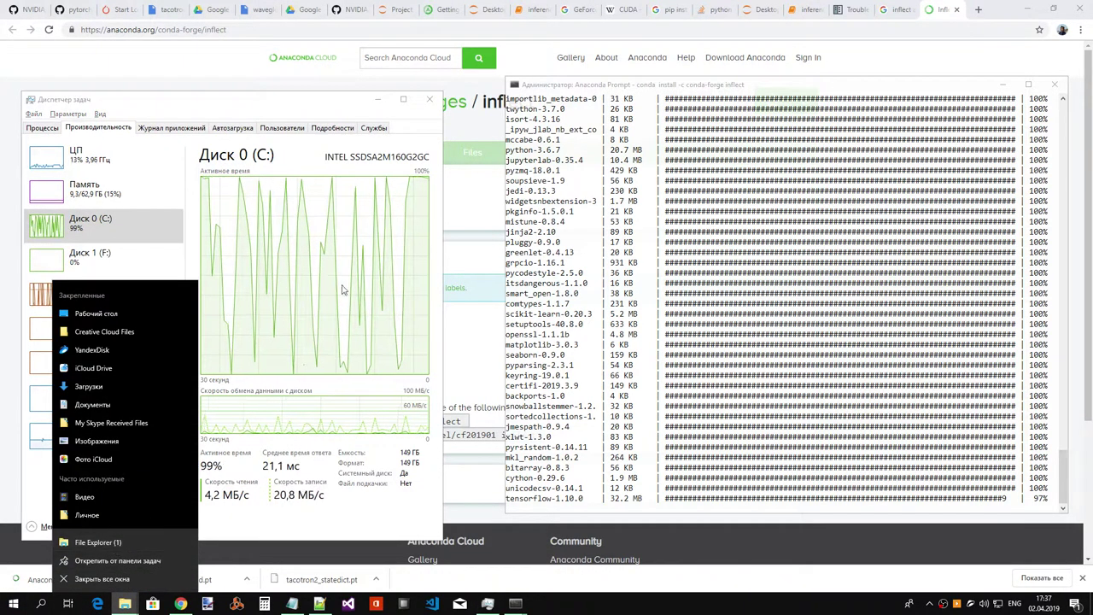
{"action": "left_click", "coordinate": [191, 485]}
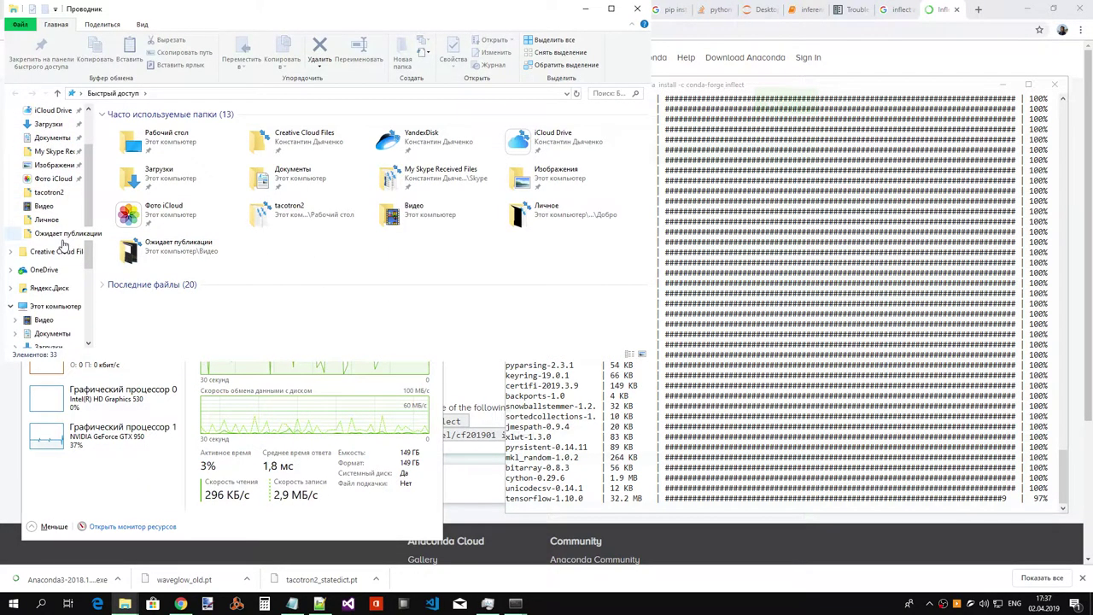
{"action": "left_click", "coordinate": [55, 306]}
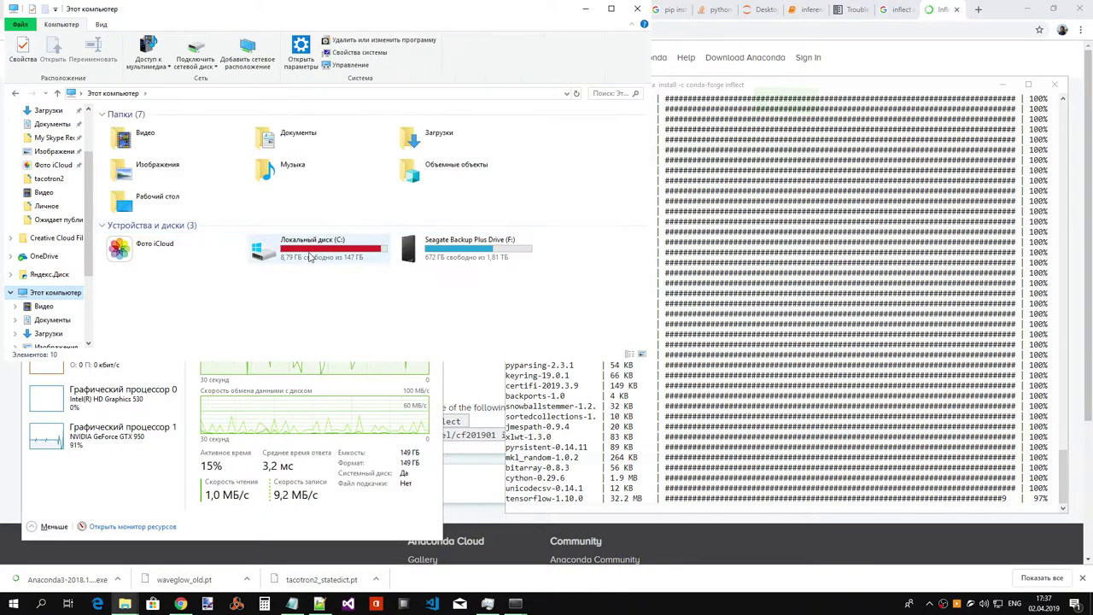
{"action": "left_click", "coordinate": [312, 245]}
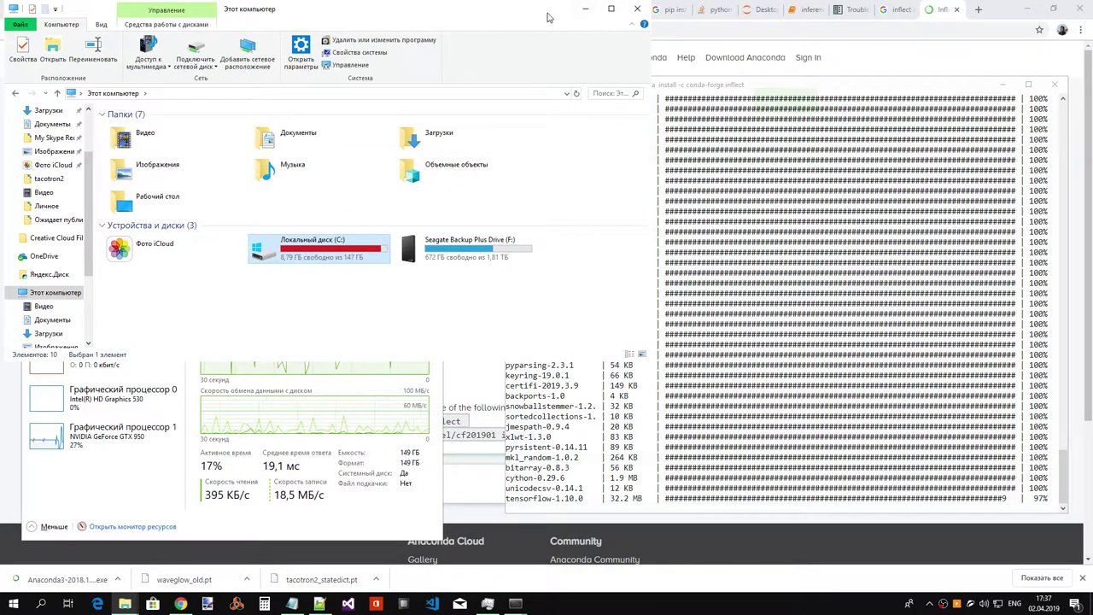
{"action": "left_click_drag", "start_coordinate": [589, 17], "coordinate": [680, 22]}
{"action": "left_click", "coordinate": [678, 17]}
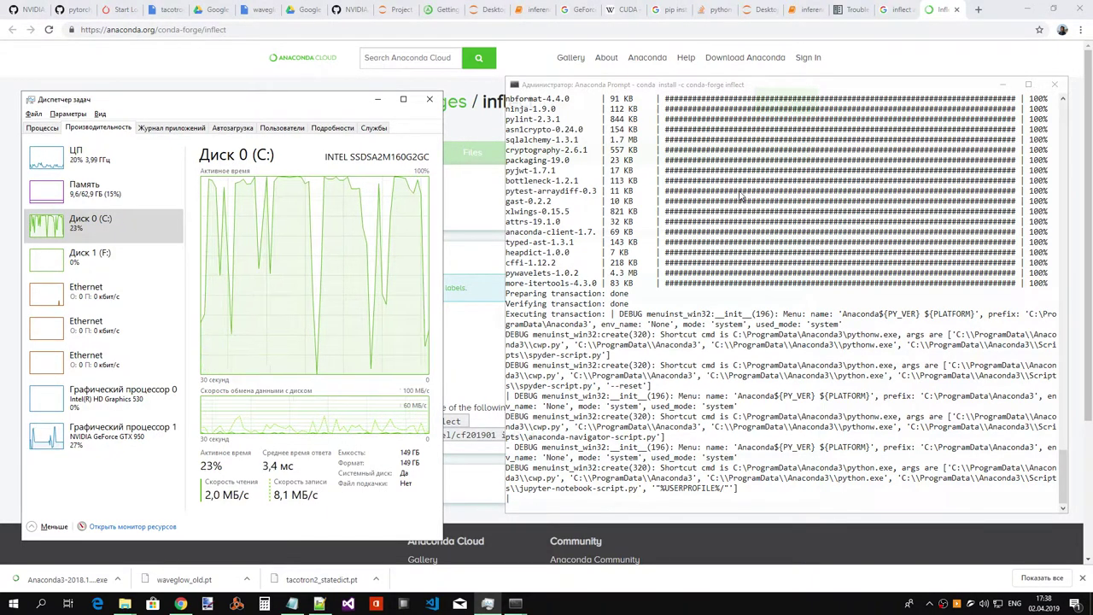
- Monitor conda's installation in Task Manager through the GTX 950 and drive C: graphs and the expanded command processor group
{"action": "left_click", "coordinate": [120, 431]}
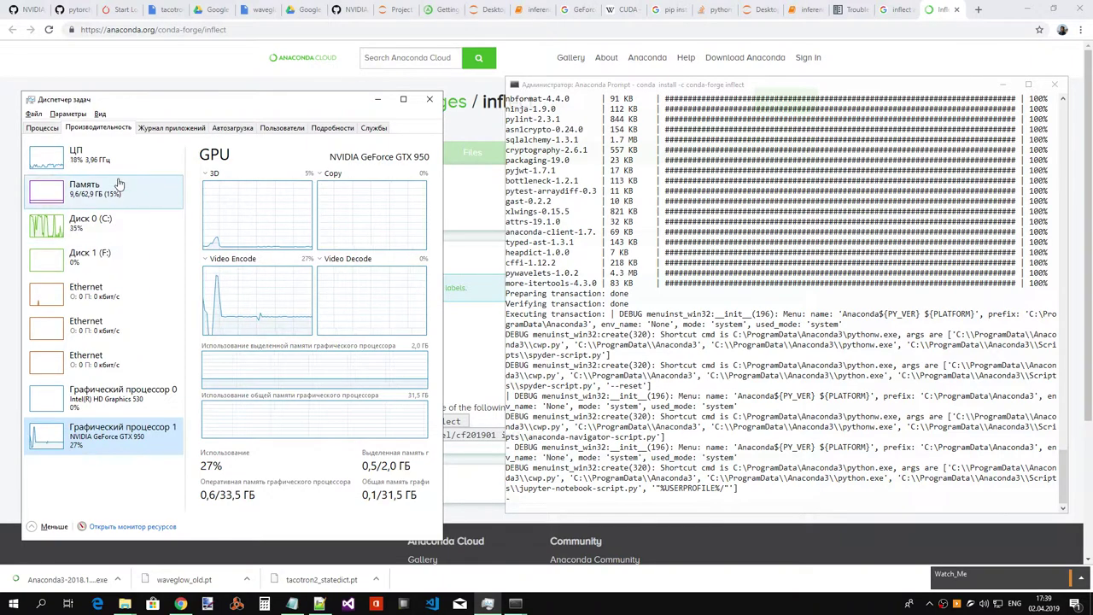
{"action": "left_click", "coordinate": [116, 223]}
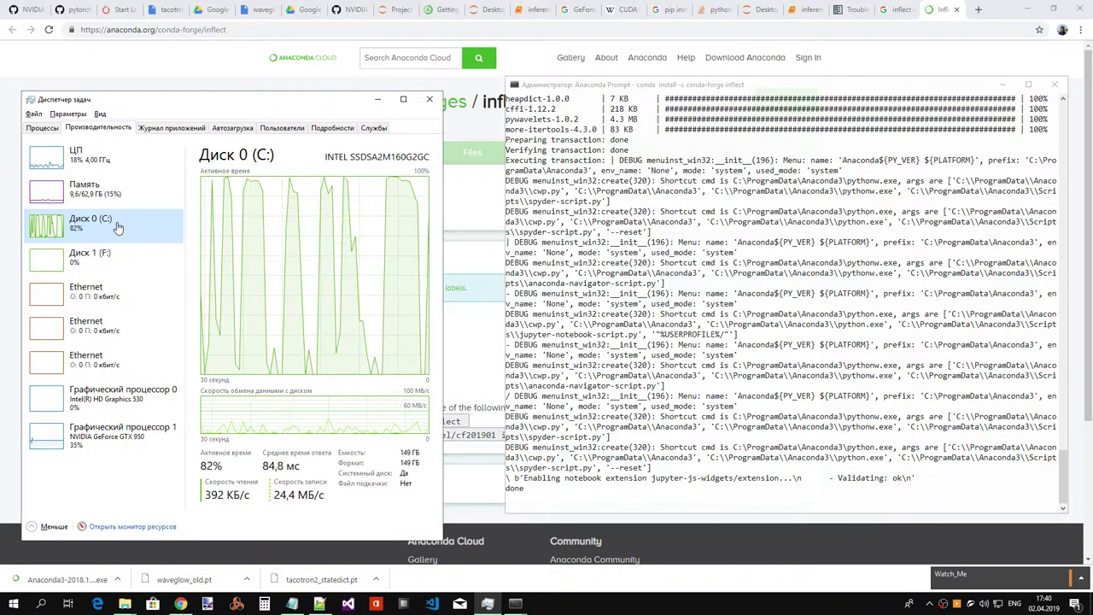
{"action": "left_click", "coordinate": [41, 128]}
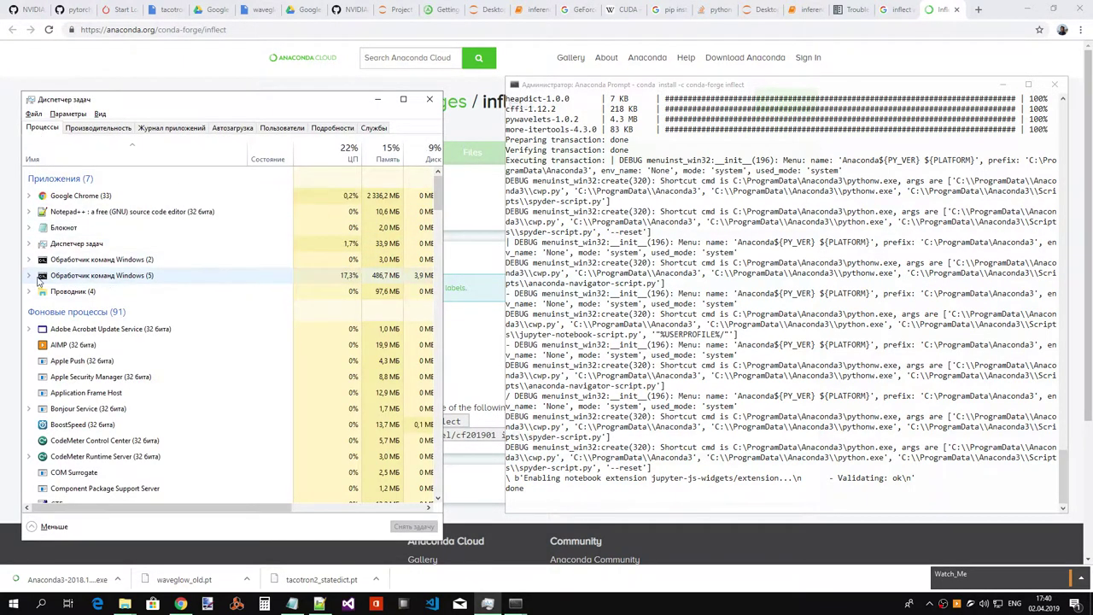
{"action": "left_click", "coordinate": [29, 276]}
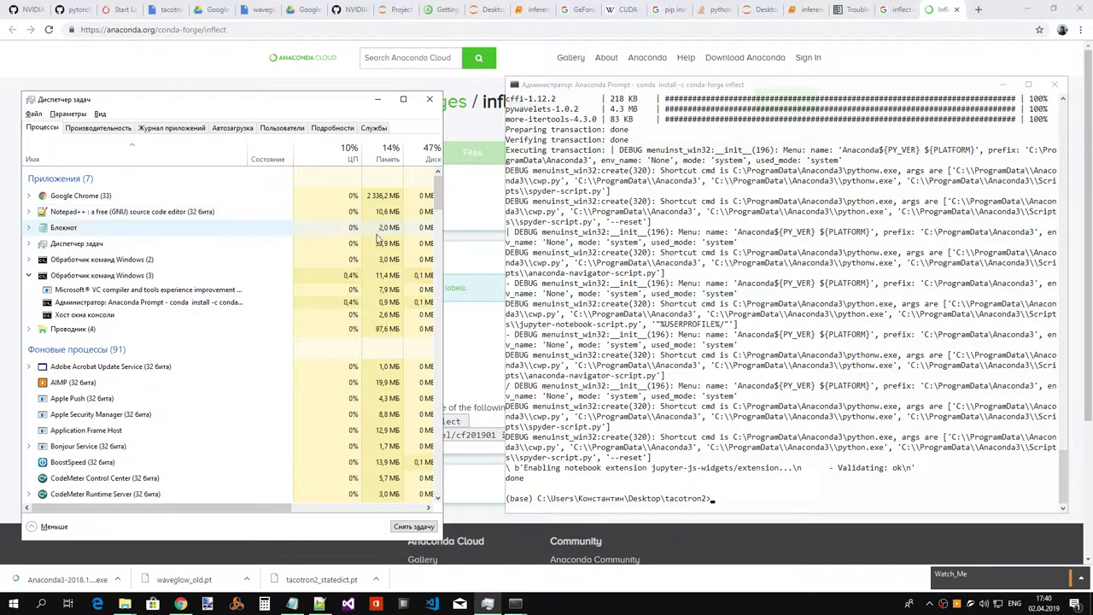
{"action": "left_click", "coordinate": [99, 128]}
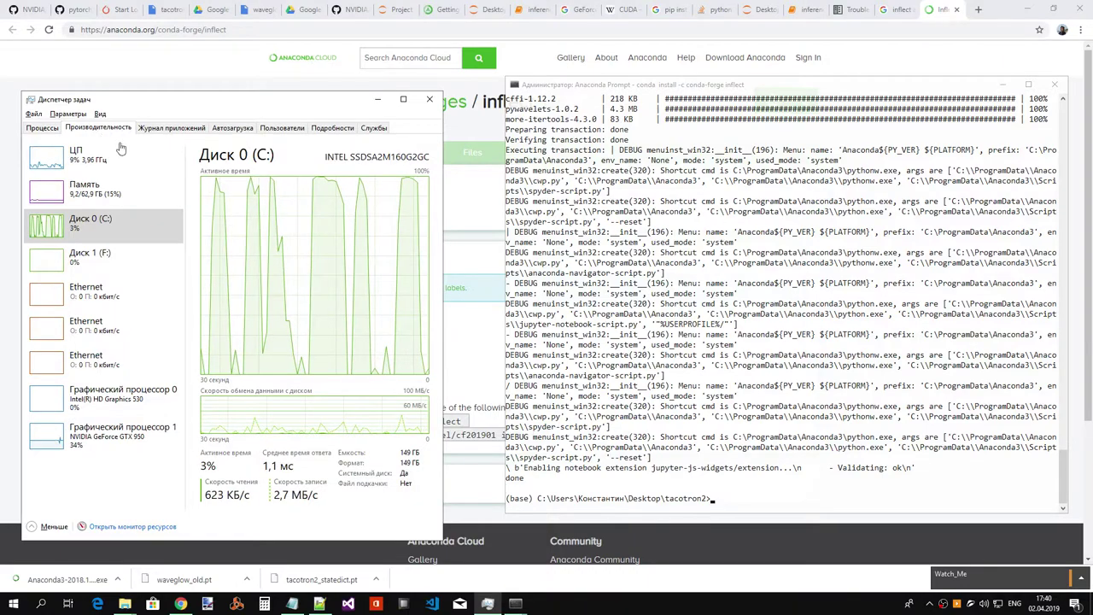
- Restart the notebook server in the other Anaconda Prompt with "jupyter notebook --ip=127.0.0.1 --port=31337"
{"action": "left_click", "coordinate": [796, 501]}
{"action": "left_click", "coordinate": [515, 604]}
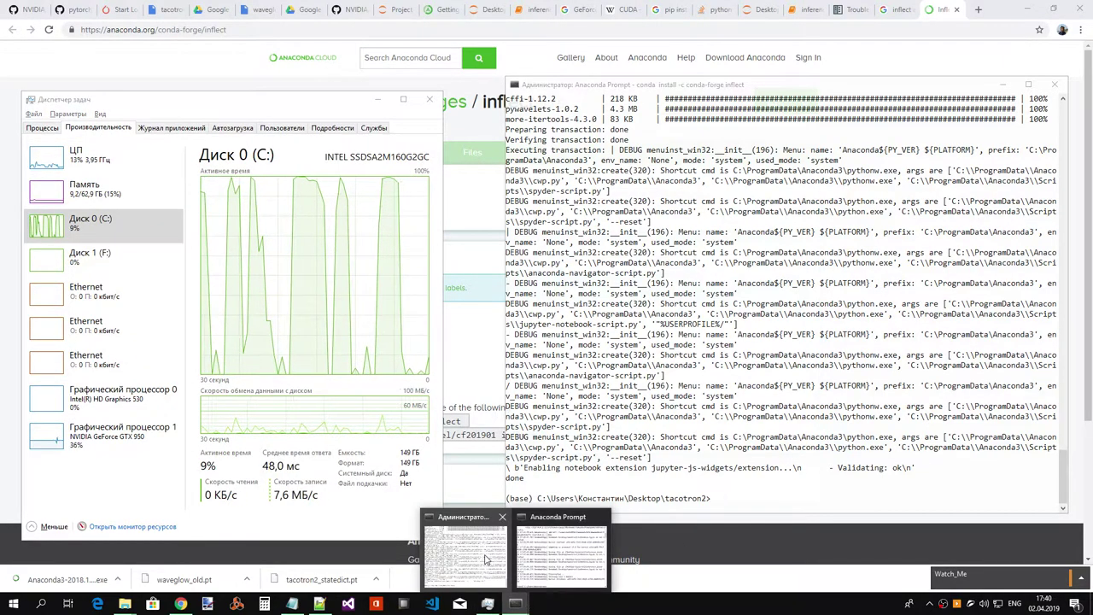
{"action": "left_click", "coordinate": [521, 560]}
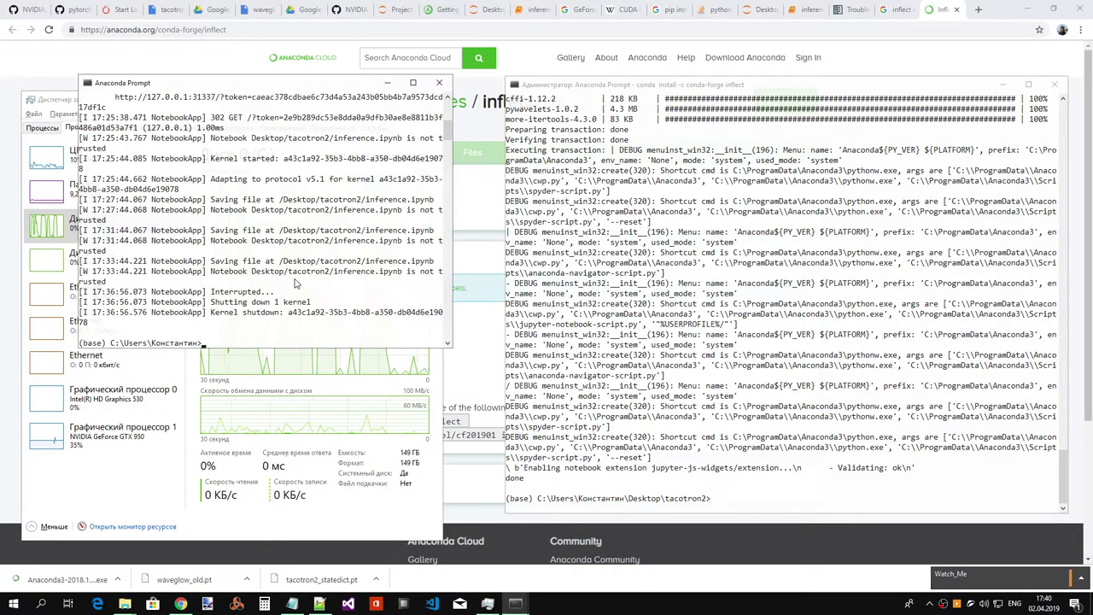
{"action": "key", "text": "Up"}
{"action": "key", "text": "Return"}
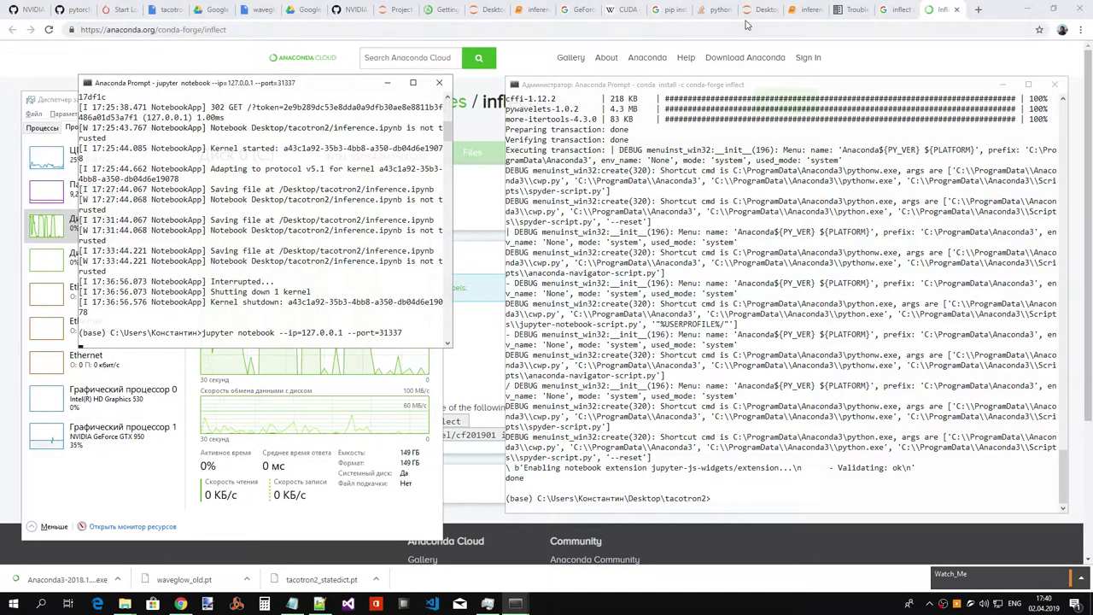
- Dismiss the connection message on the inference notebook and reload its page
{"action": "left_click", "coordinate": [805, 9]}
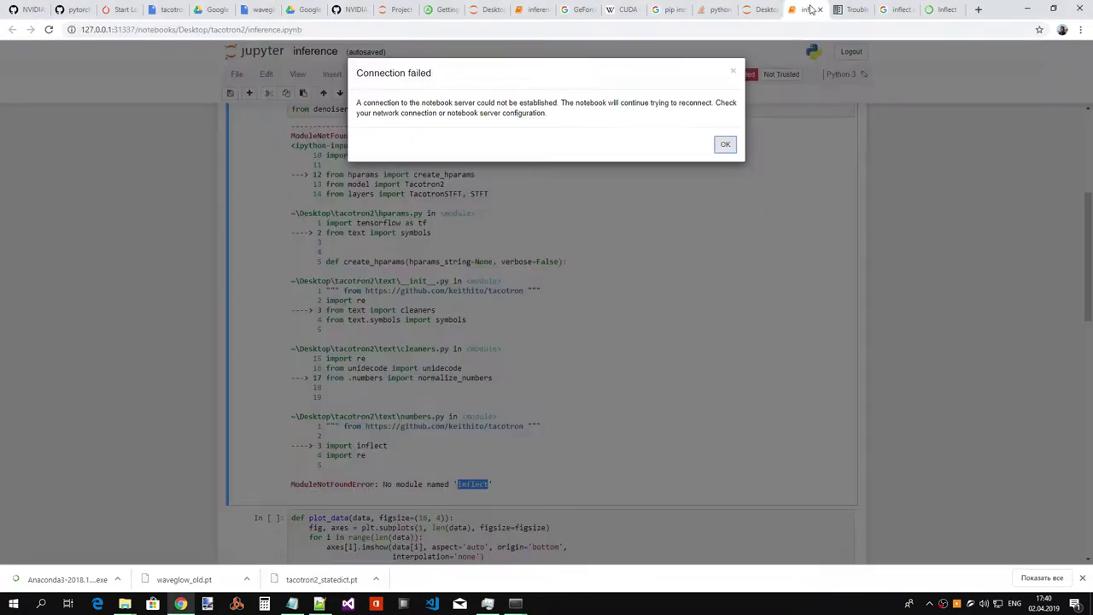
{"action": "left_click", "coordinate": [727, 143]}
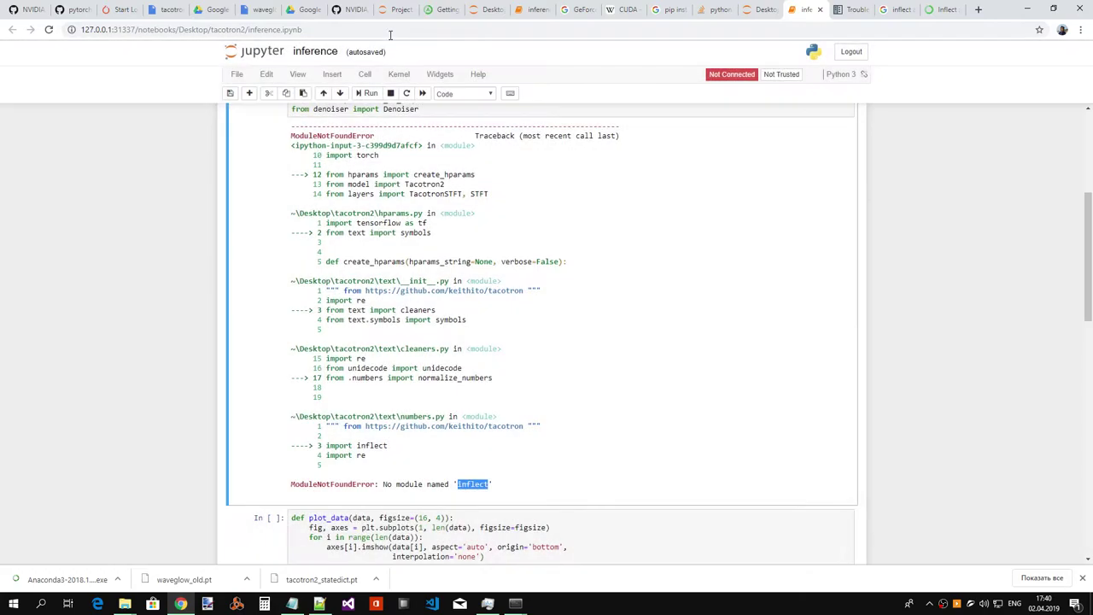
{"action": "left_click", "coordinate": [445, 30]}
{"action": "key", "text": "Return"}
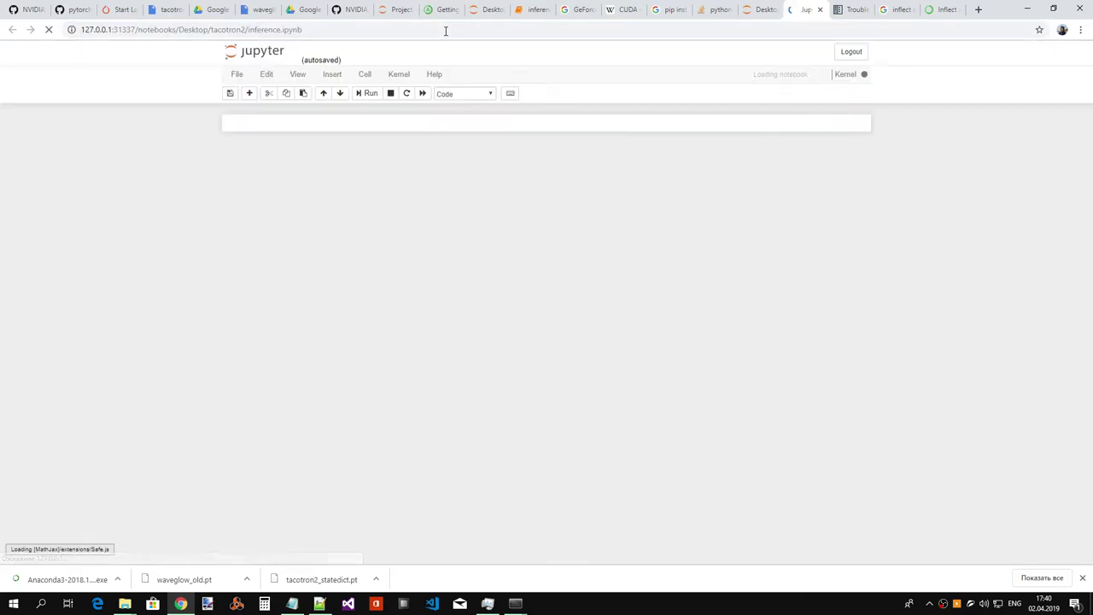
- Run the inference notebook's library import cell again
{"action": "scroll", "coordinate": [459, 267], "scroll_direction": "down", "scroll_amount": 1}
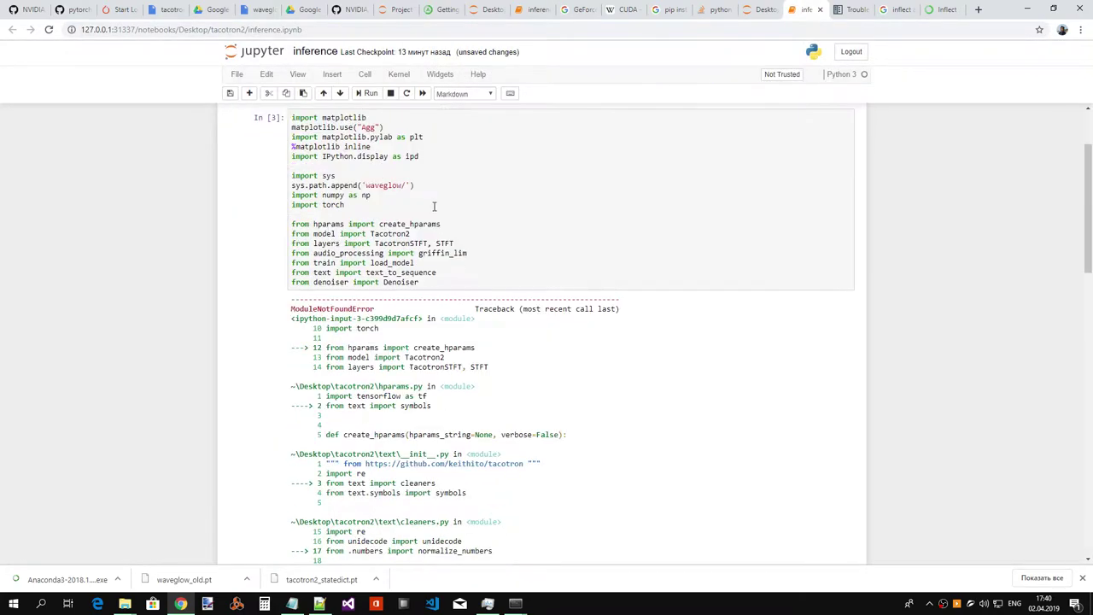
{"action": "scroll", "coordinate": [460, 266], "scroll_direction": "up", "scroll_amount": 1}
{"action": "left_click", "coordinate": [367, 94]}
{"action": "left_click", "coordinate": [367, 93]}
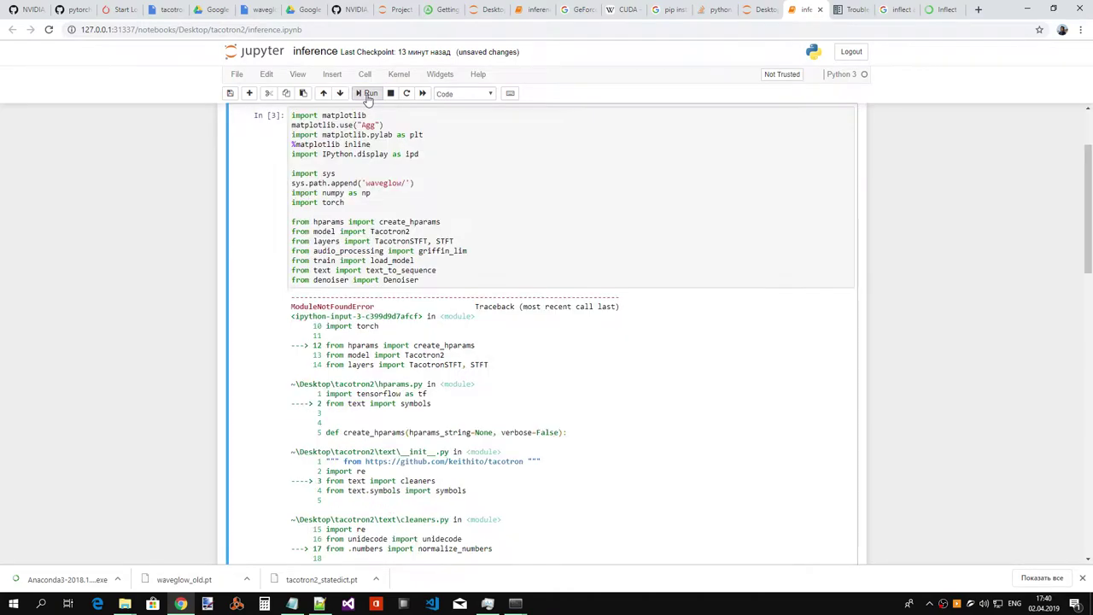
{"action": "left_click", "coordinate": [367, 94]}
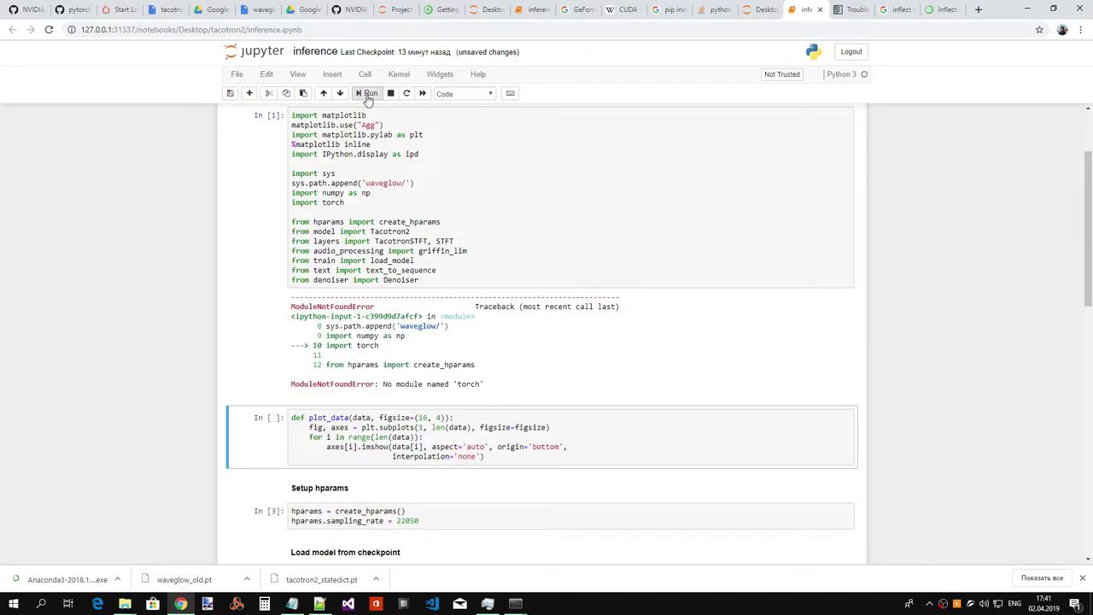
- Highlight the module name "torch" in the import cell's error output and review the cell's code
{"action": "double_click", "coordinate": [469, 384]}
{"action": "left_click", "coordinate": [506, 388]}
{"action": "triple_click", "coordinate": [470, 384]}
{"action": "left_click", "coordinate": [473, 385]}
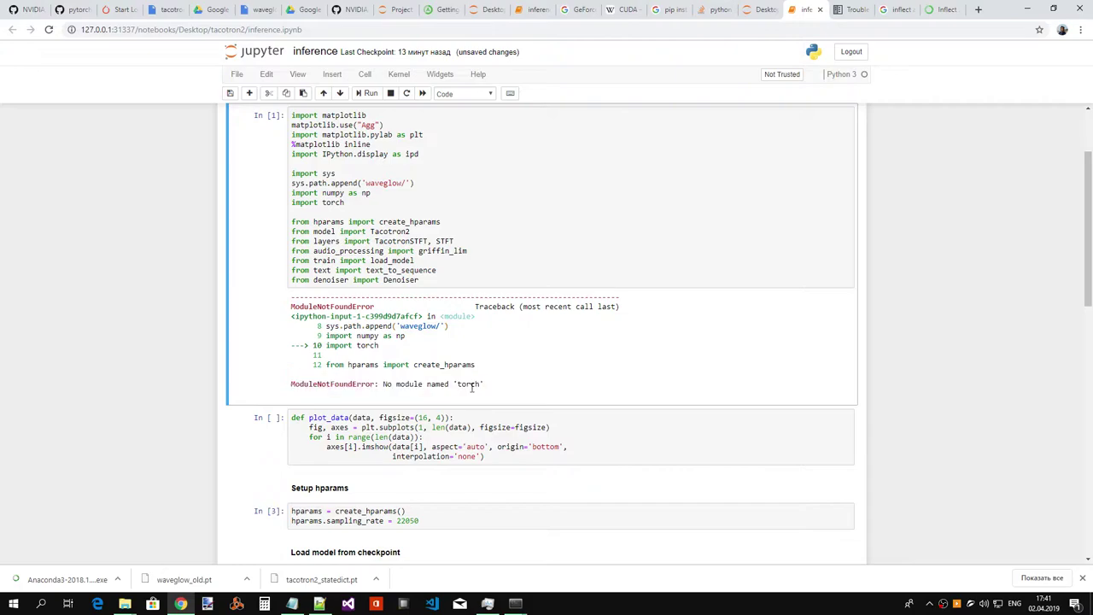
{"action": "double_click", "coordinate": [470, 384]}
{"action": "scroll", "coordinate": [538, 369], "scroll_direction": "up", "scroll_amount": 2}
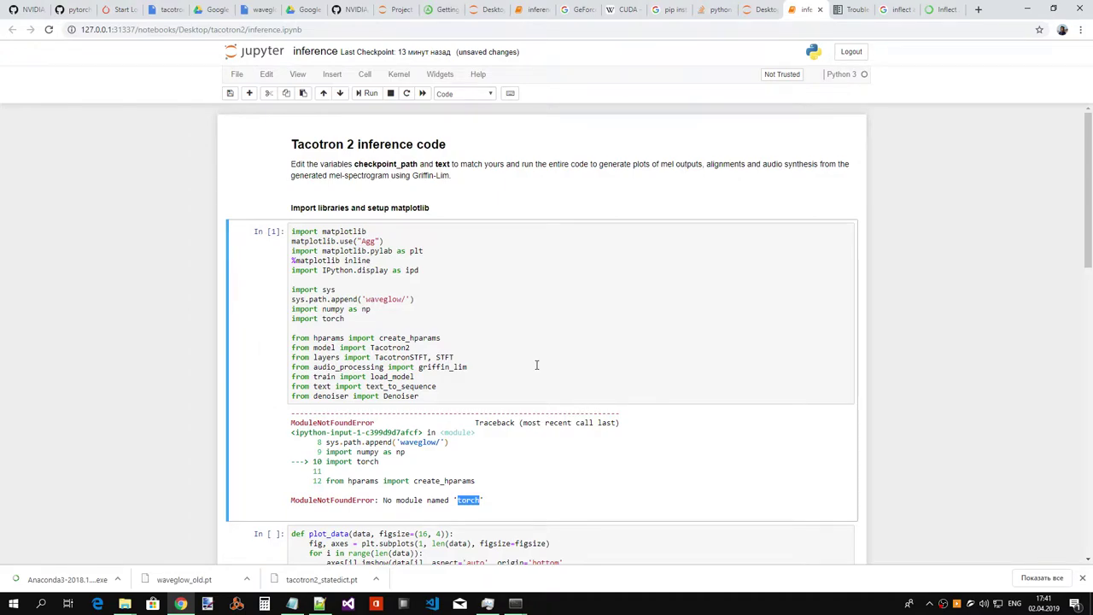
{"action": "scroll", "coordinate": [536, 364], "scroll_direction": "down", "scroll_amount": 2}
- Check the Jupyter server's log in its Anaconda Prompt and minimize that window
{"action": "mouse_move", "coordinate": [515, 603]}
{"action": "left_click", "coordinate": [578, 561]}
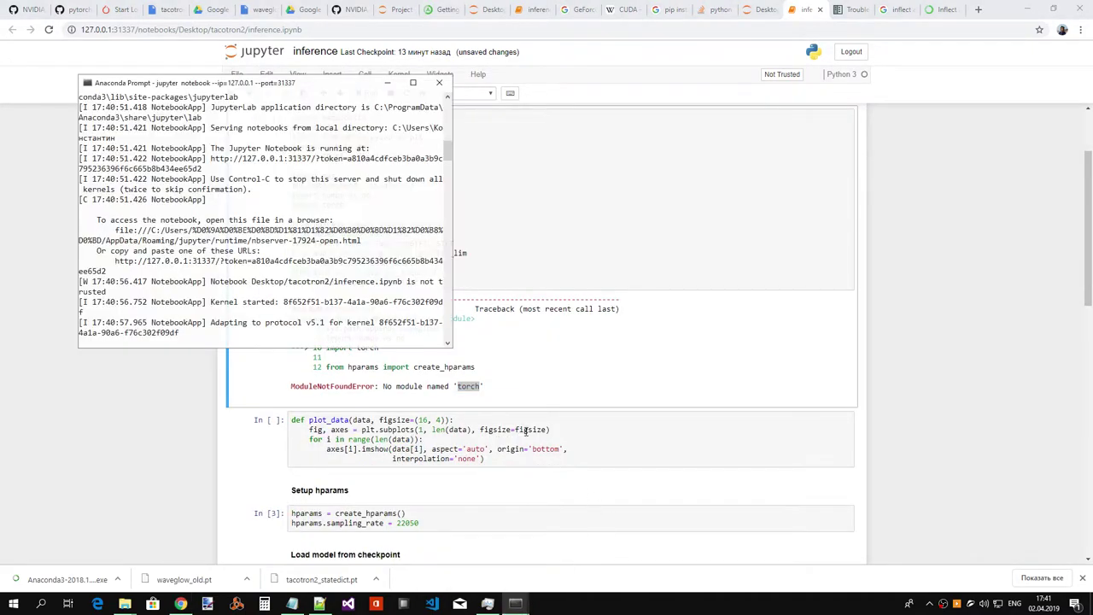
{"action": "left_click", "coordinate": [384, 82]}
{"action": "left_click", "coordinate": [37, 607]}
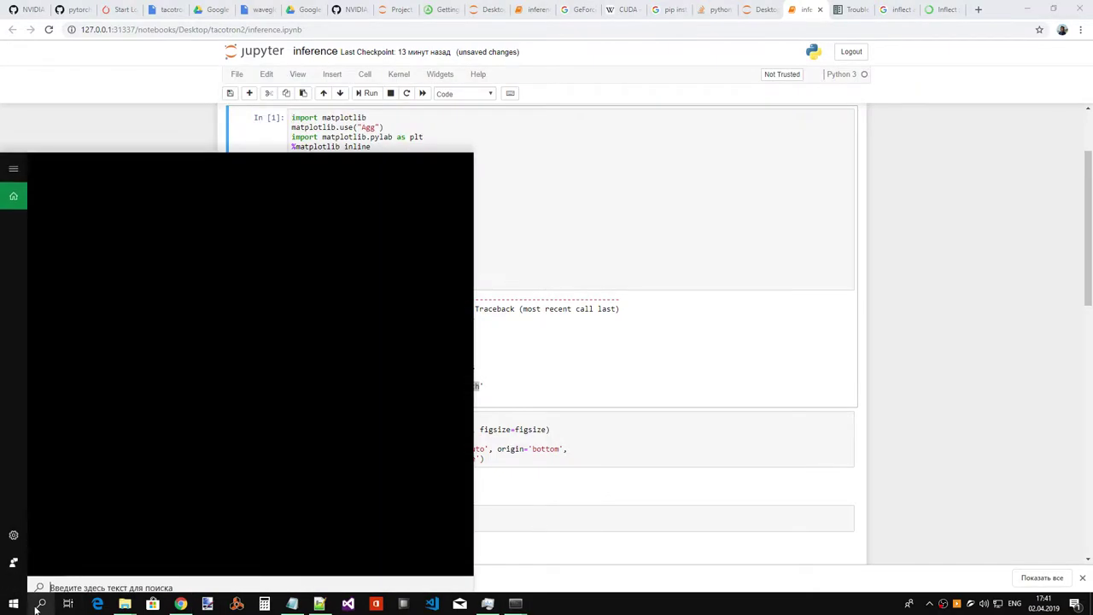
{"action": "left_click", "coordinate": [37, 607]}
{"action": "left_click", "coordinate": [13, 604]}
{"action": "scroll", "coordinate": [132, 466], "scroll_direction": "down", "scroll_amount": 3}
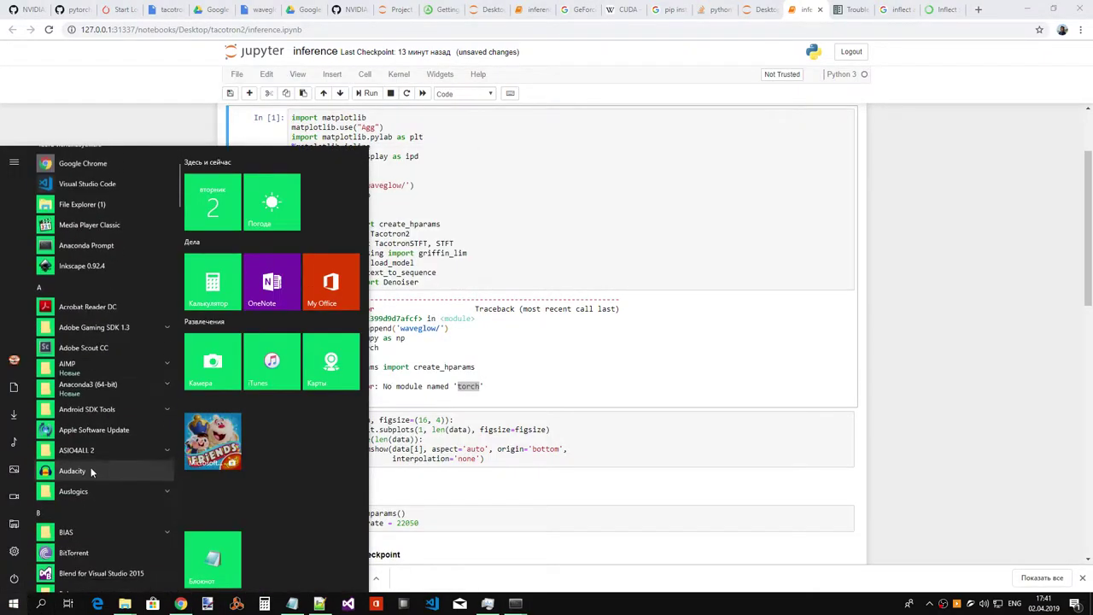
{"action": "left_click", "coordinate": [143, 374]}
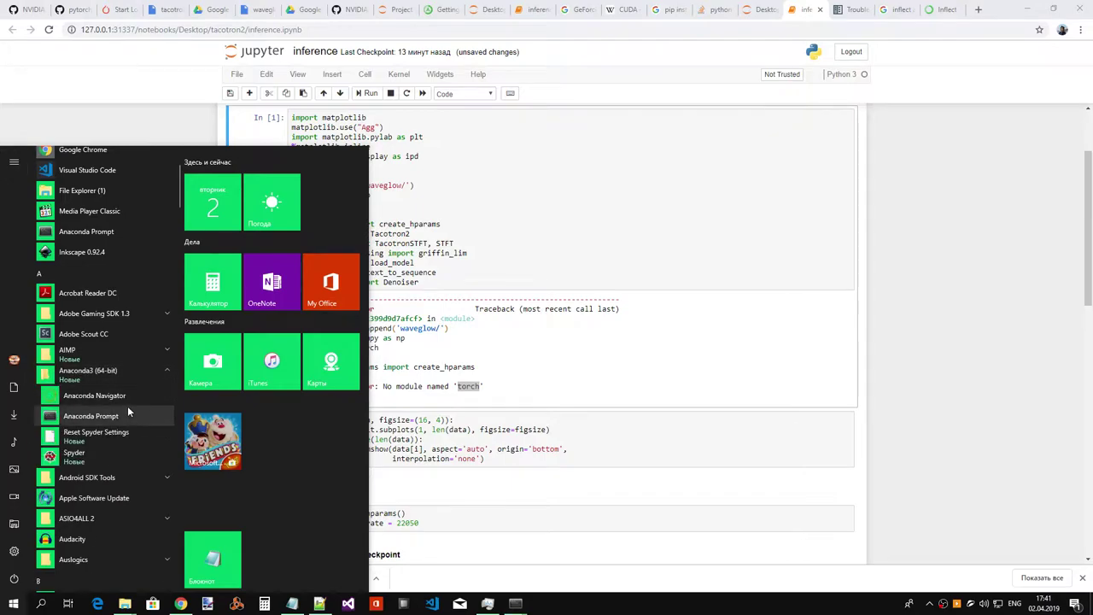
{"action": "left_click", "coordinate": [126, 397]}
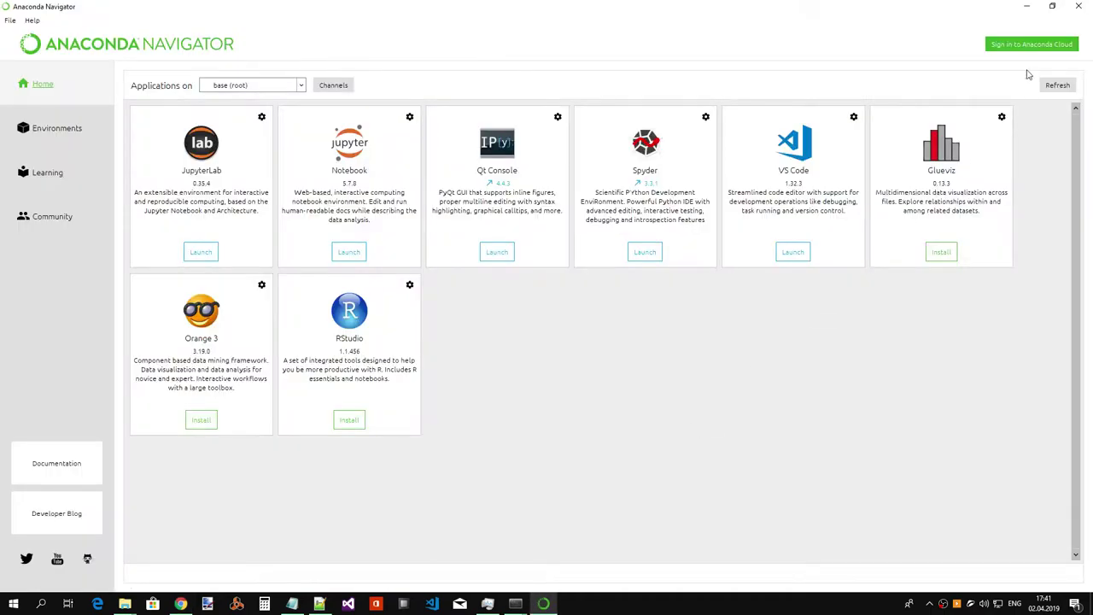
{"action": "left_click", "coordinate": [1078, 6]}
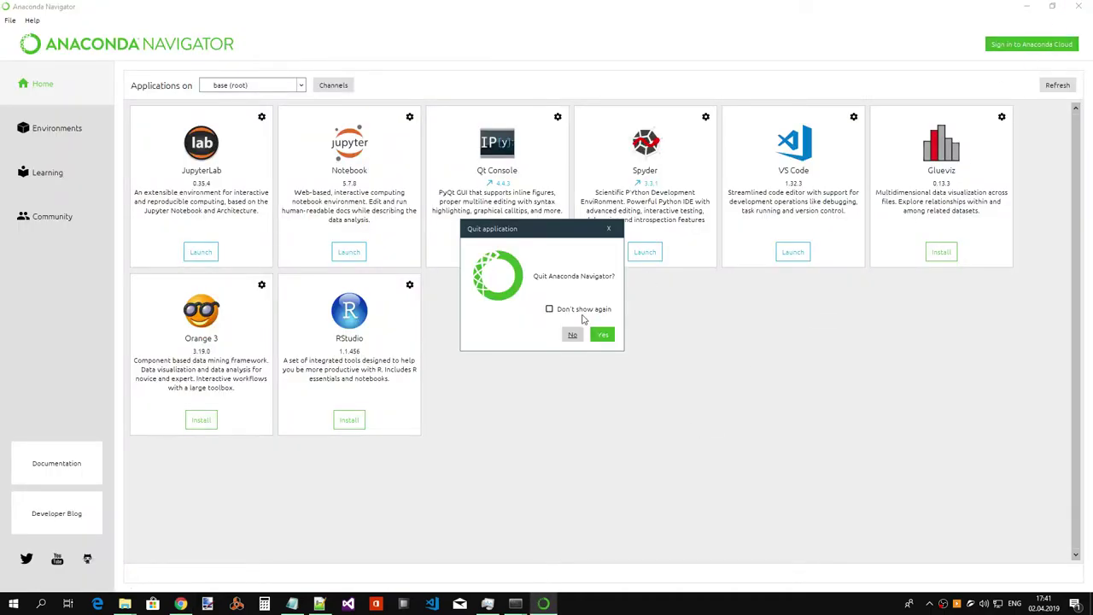
{"action": "left_click", "coordinate": [600, 334]}
- Launch Anaconda Navigator from the Anaconda3 (64-bit) group with administrator rights and approve the elevation request
{"action": "left_click", "coordinate": [13, 604]}
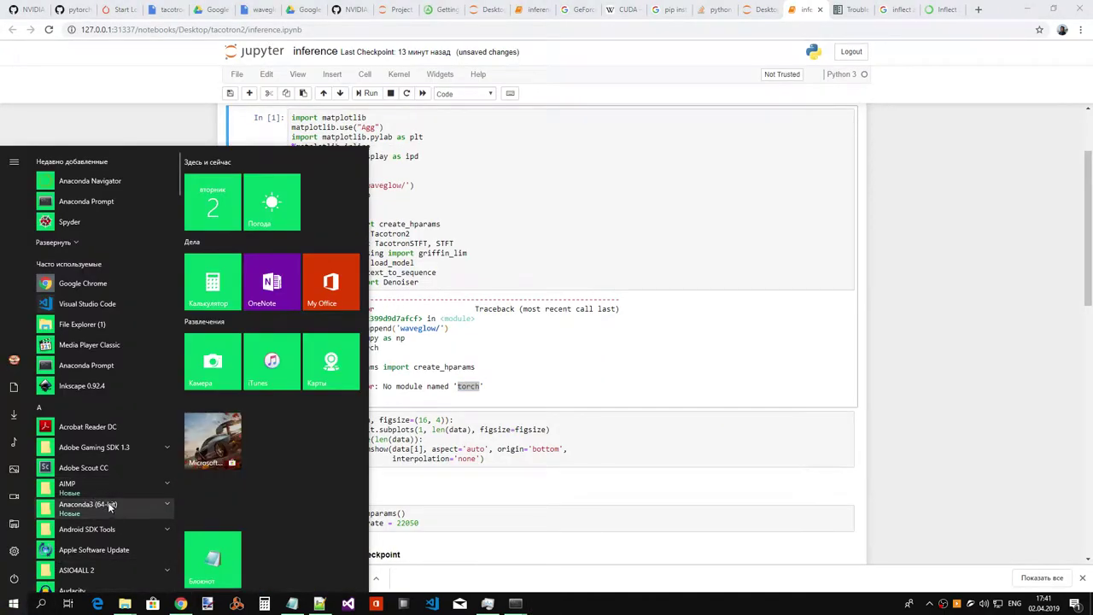
{"action": "right_click", "coordinate": [120, 532]}
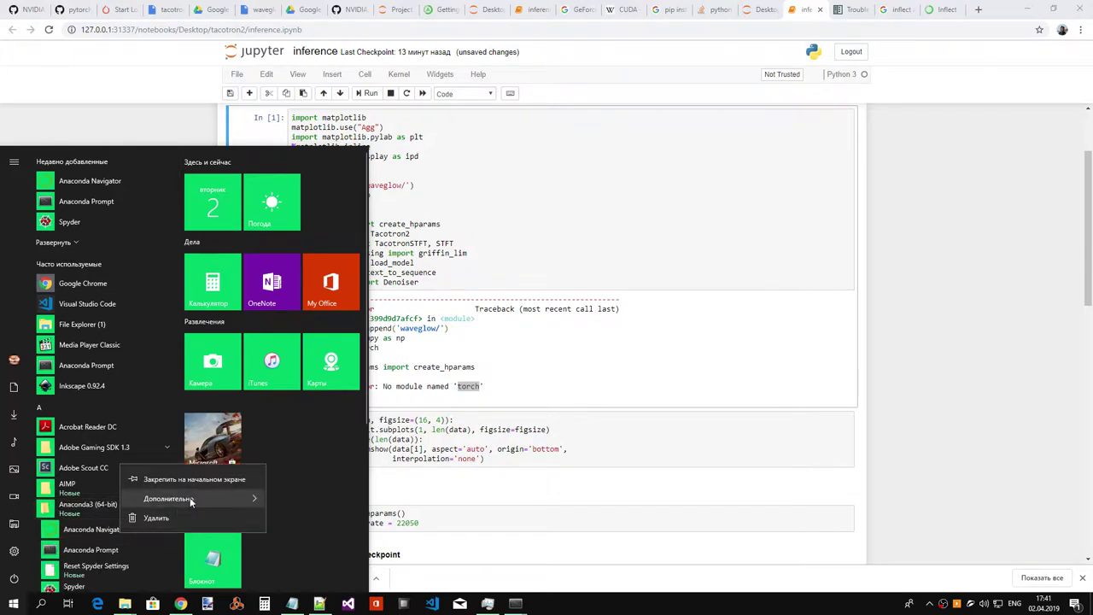
{"action": "mouse_move", "coordinate": [190, 498]}
{"action": "left_click", "coordinate": [332, 527]}
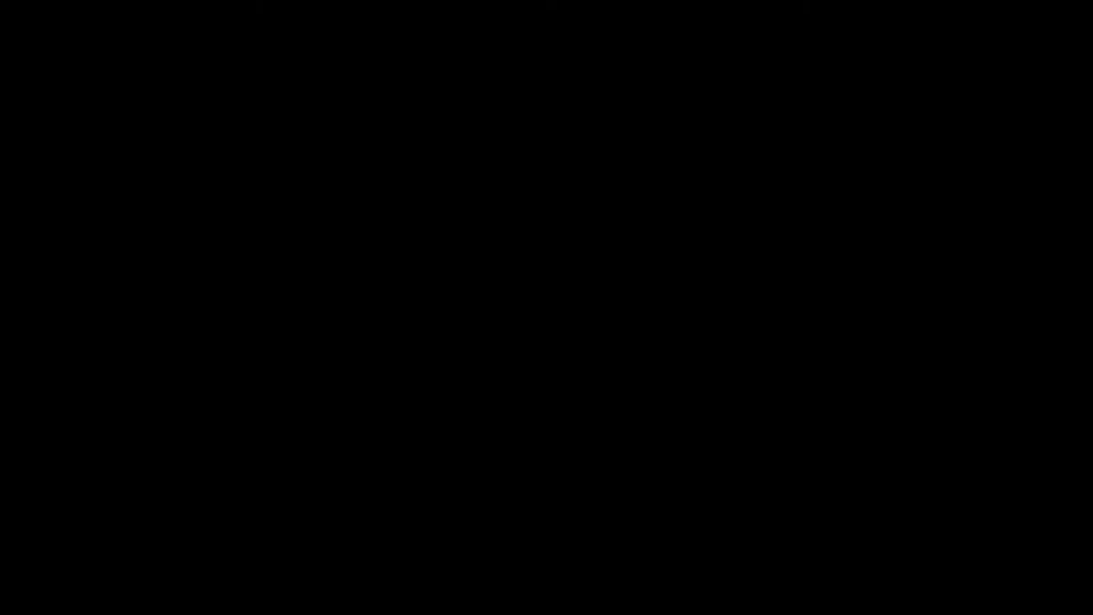
{"action": "left_click", "coordinate": [505, 374]}
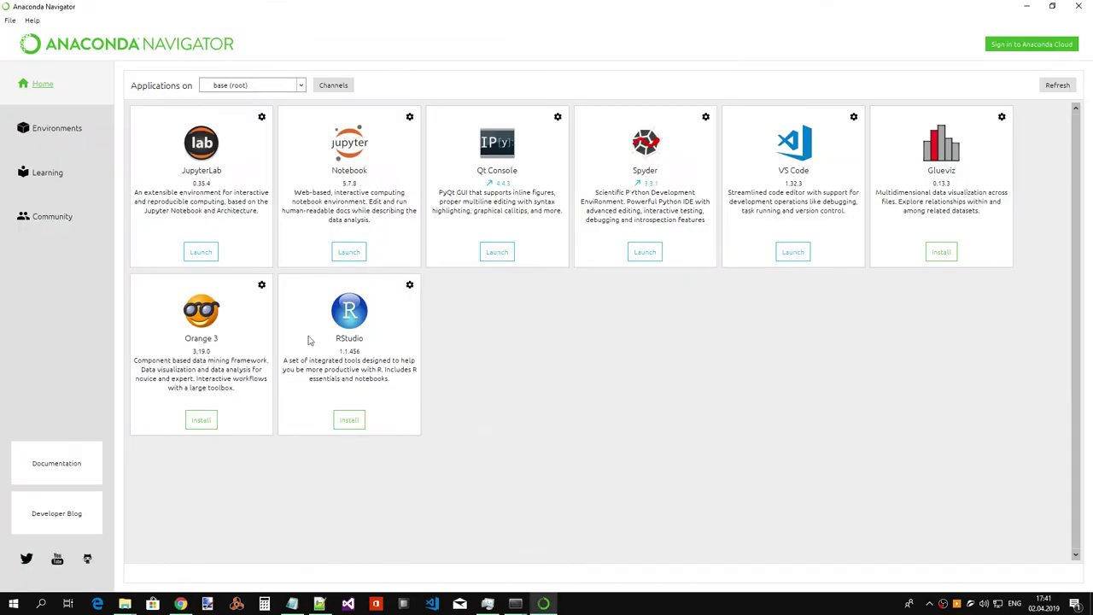
- Search the installed packages of the base (root) environment for "torch"
{"action": "left_click", "coordinate": [75, 132]}
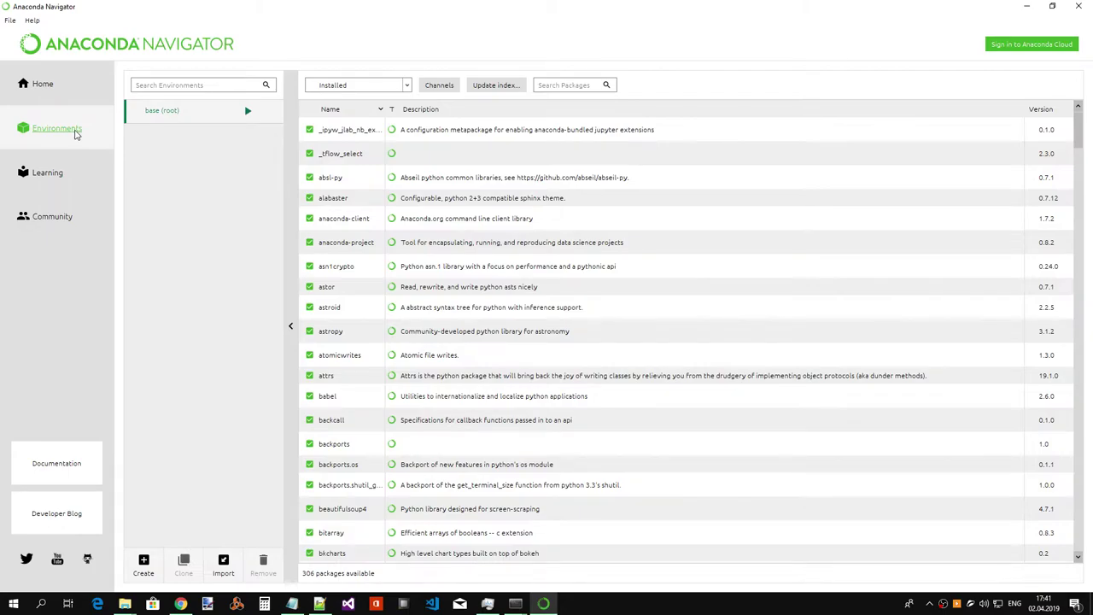
{"action": "left_click", "coordinate": [583, 87]}
{"action": "type", "text": "torch"}
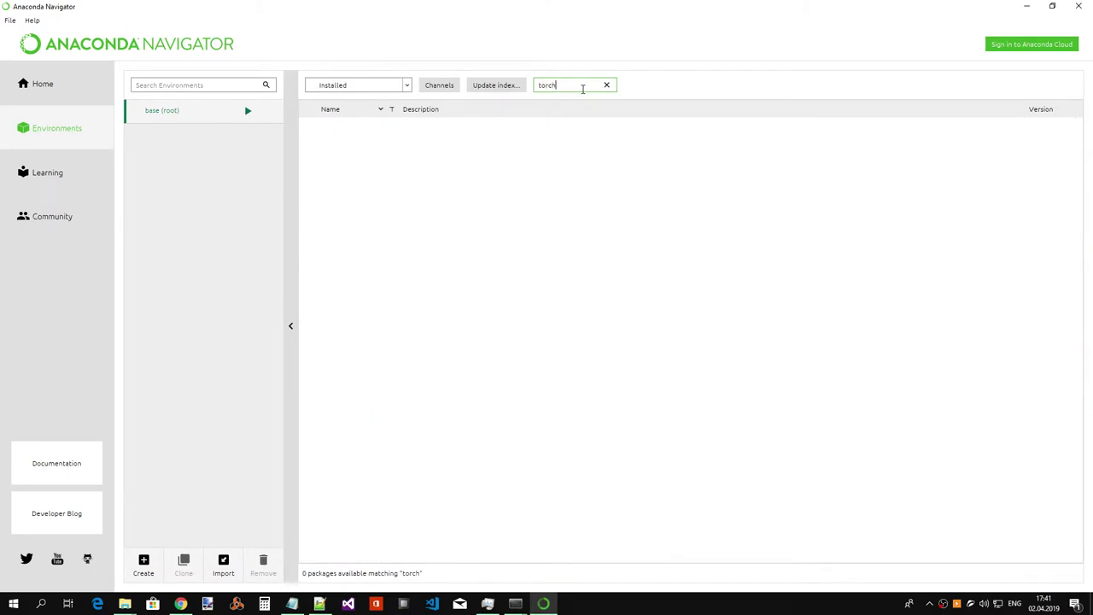
- Search for "torch" among all packages instead of only installed ones, clear the search and return to the inference notebook
{"action": "left_click", "coordinate": [408, 85]}
{"action": "left_click", "coordinate": [357, 180]}
{"action": "left_click", "coordinate": [567, 86]}
{"action": "key", "text": "BackSpace"}
{"action": "key", "text": "BackSpace"}
{"action": "key", "text": "BackSpace"}
{"action": "key", "text": "BackSpace"}
{"action": "key", "text": "BackSpace"}
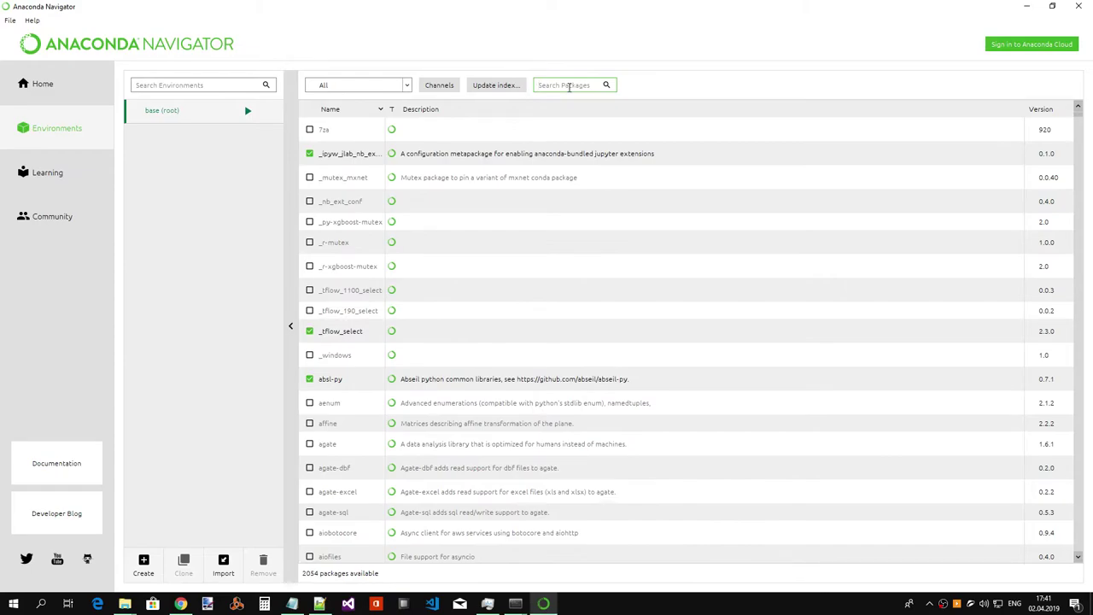
{"action": "type", "text": "torch"}
{"action": "key", "text": "ctrl+a"}
{"action": "key", "text": "BackSpace"}
{"action": "key", "text": "alt+Tab"}
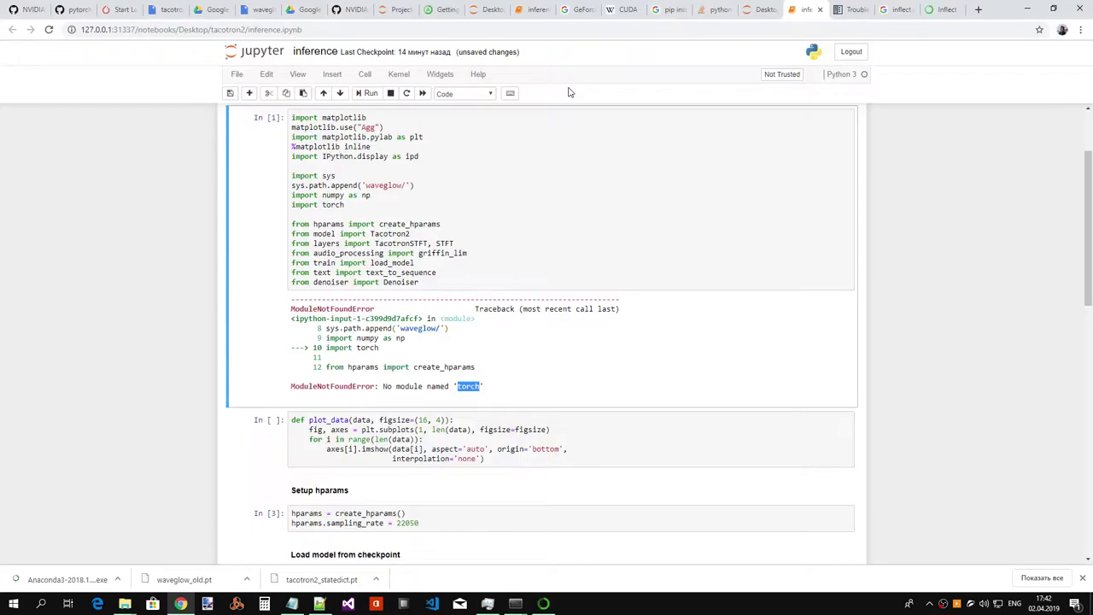
- Examine the installation instructions and supported build table in the PyTorch GitHub README
{"action": "left_click", "coordinate": [77, 12]}
{"action": "scroll", "coordinate": [513, 293], "scroll_direction": "down", "scroll_amount": 2}
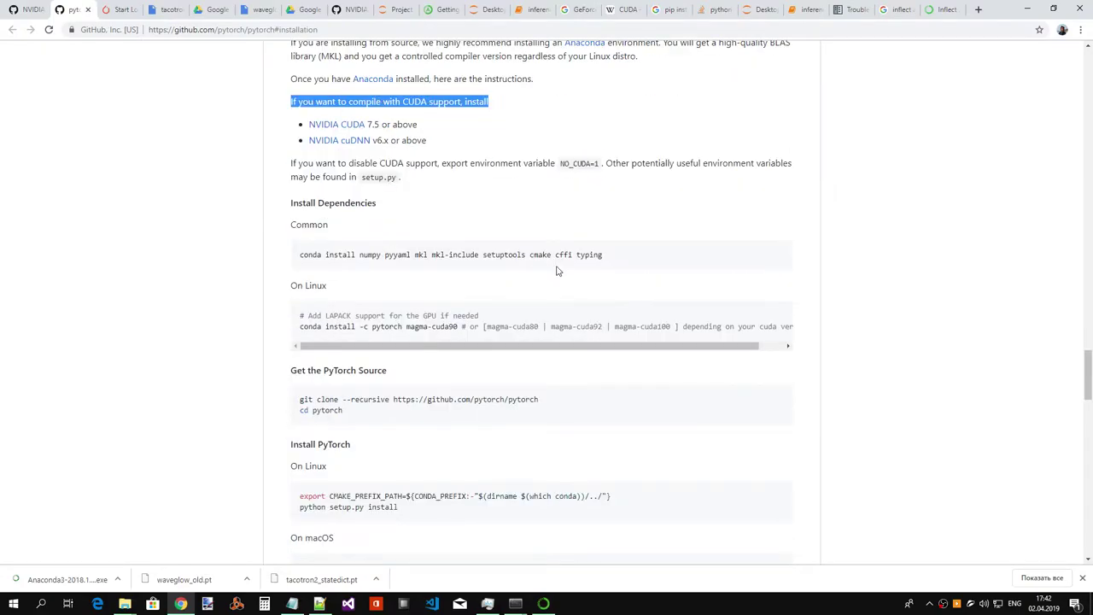
{"action": "scroll", "coordinate": [560, 271], "scroll_direction": "down", "scroll_amount": 3}
{"action": "scroll", "coordinate": [560, 271], "scroll_direction": "up", "scroll_amount": 9}
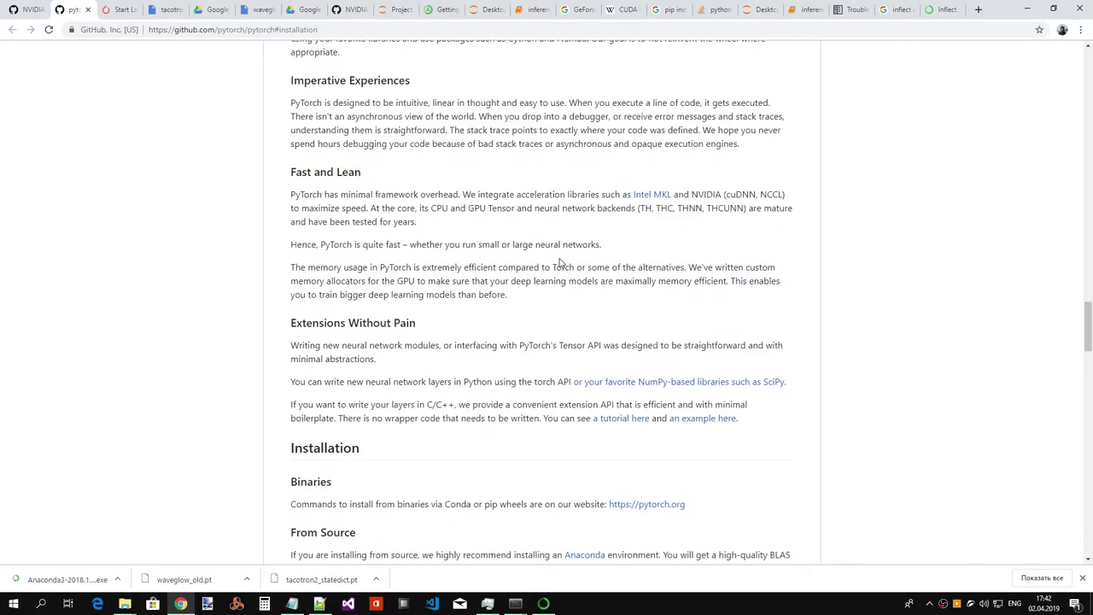
{"action": "scroll", "coordinate": [559, 265], "scroll_direction": "up", "scroll_amount": 12}
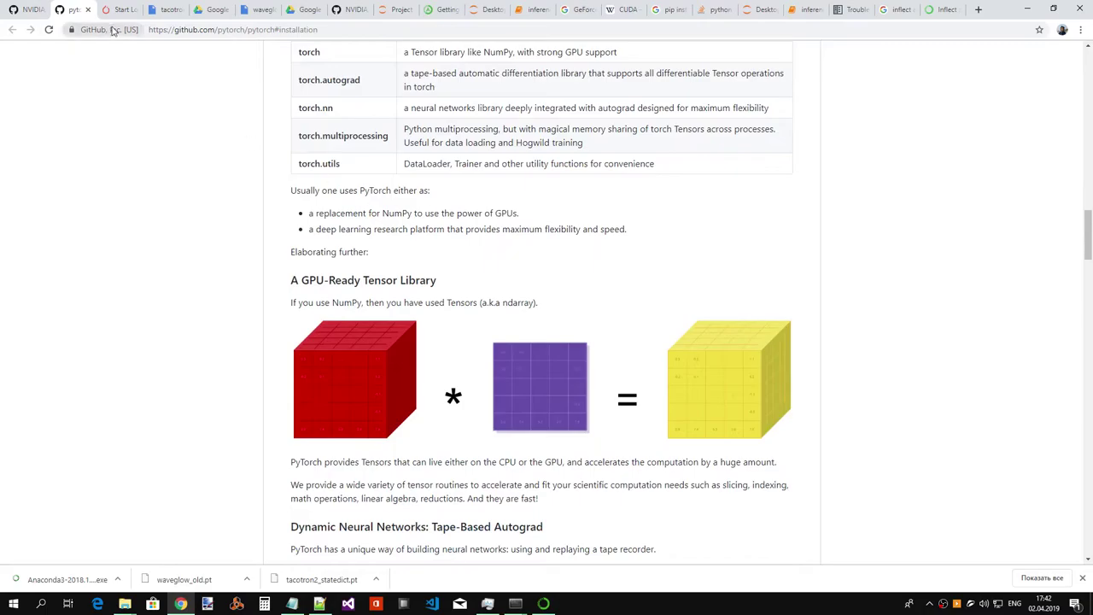
{"action": "scroll", "coordinate": [374, 179], "scroll_direction": "up", "scroll_amount": 7}
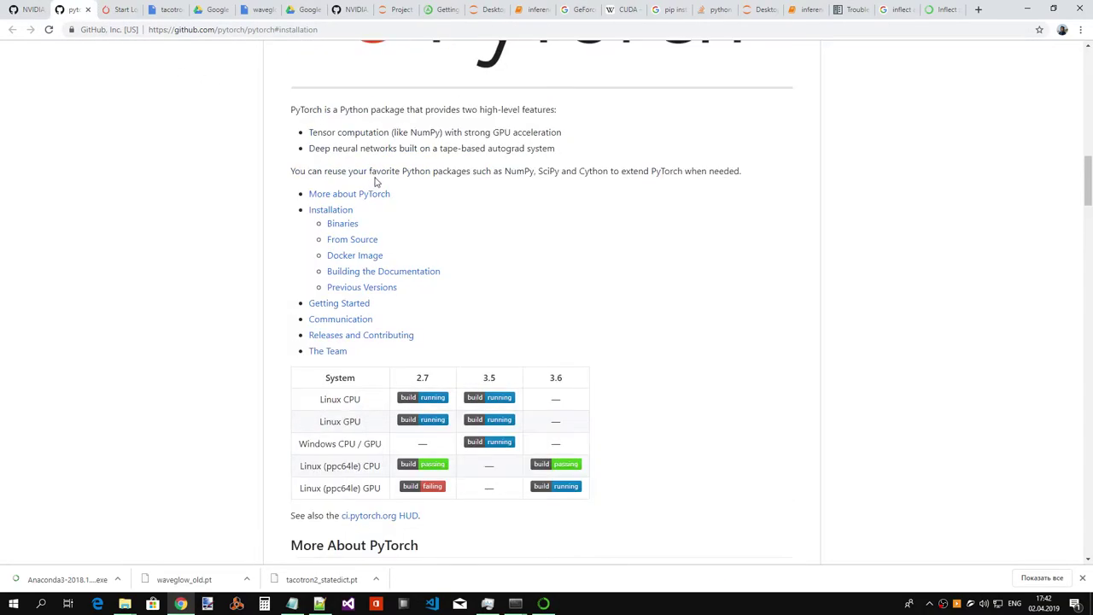
{"action": "scroll", "coordinate": [374, 180], "scroll_direction": "up", "scroll_amount": 9}
{"action": "scroll", "coordinate": [373, 174], "scroll_direction": "down", "scroll_amount": 5}
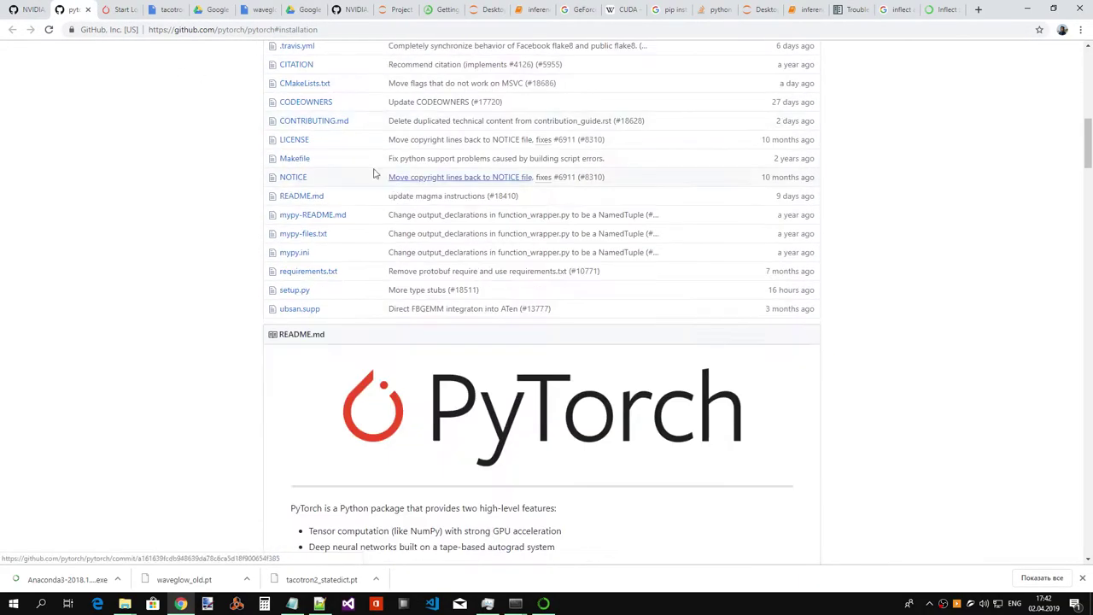
- Copy the conda install command for CUDA 10.0 from PyTorch's Get Started page
{"action": "key", "text": "ctrl+Tab"}
{"action": "left_click", "coordinate": [422, 357]}
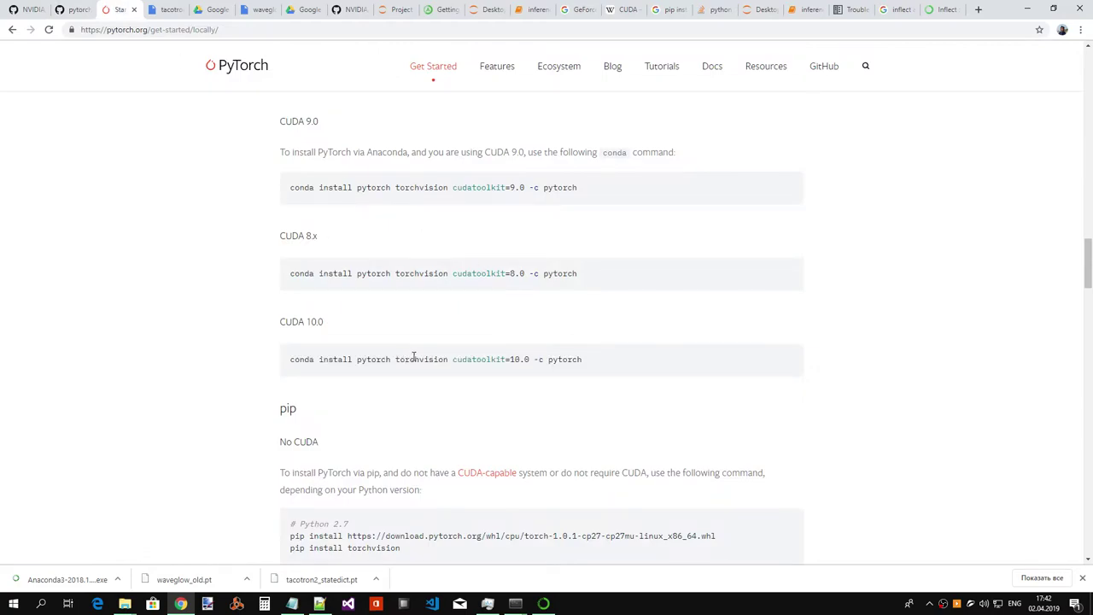
{"action": "left_click_drag", "start_coordinate": [593, 361], "coordinate": [281, 359]}
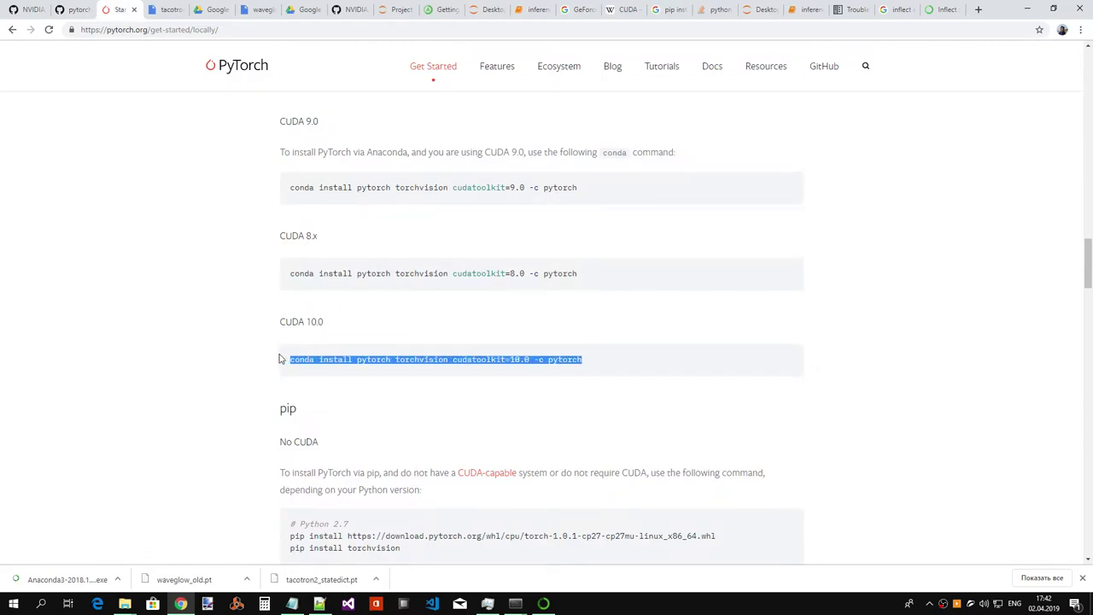
- Stop the running Jupyter notebook server in its Anaconda Prompt and close Anaconda Navigator
{"action": "left_click", "coordinate": [518, 607]}
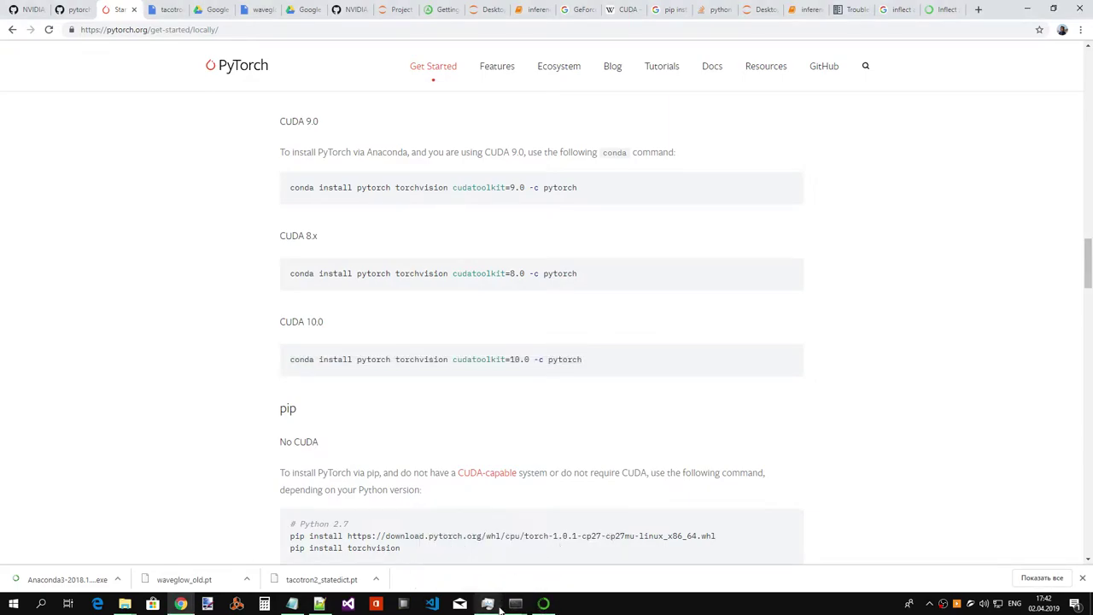
{"action": "left_click", "coordinate": [571, 559]}
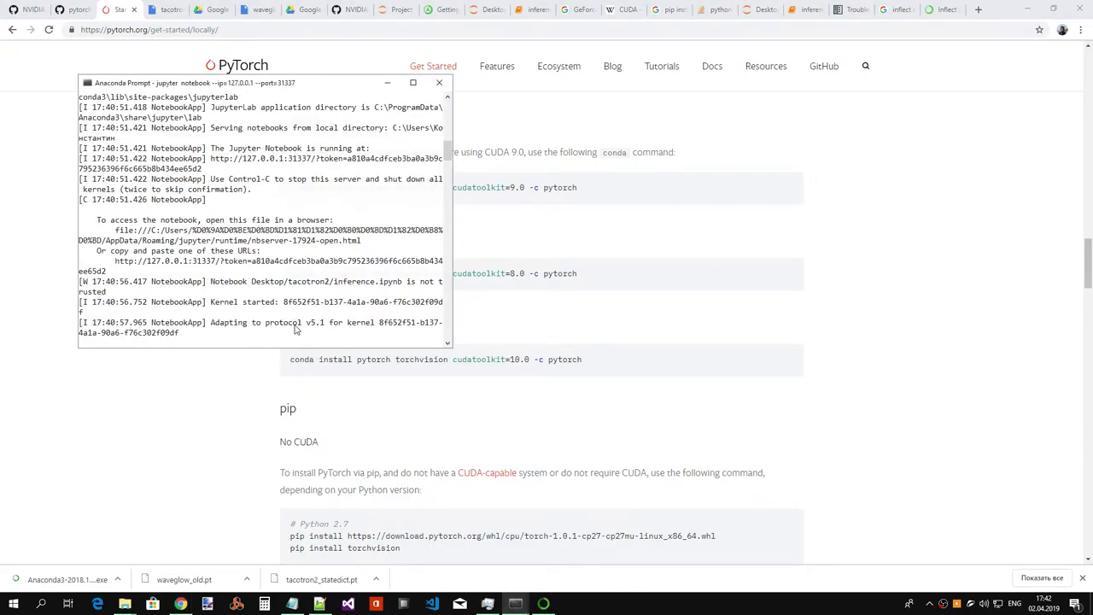
{"action": "key", "text": "ctrl+c"}
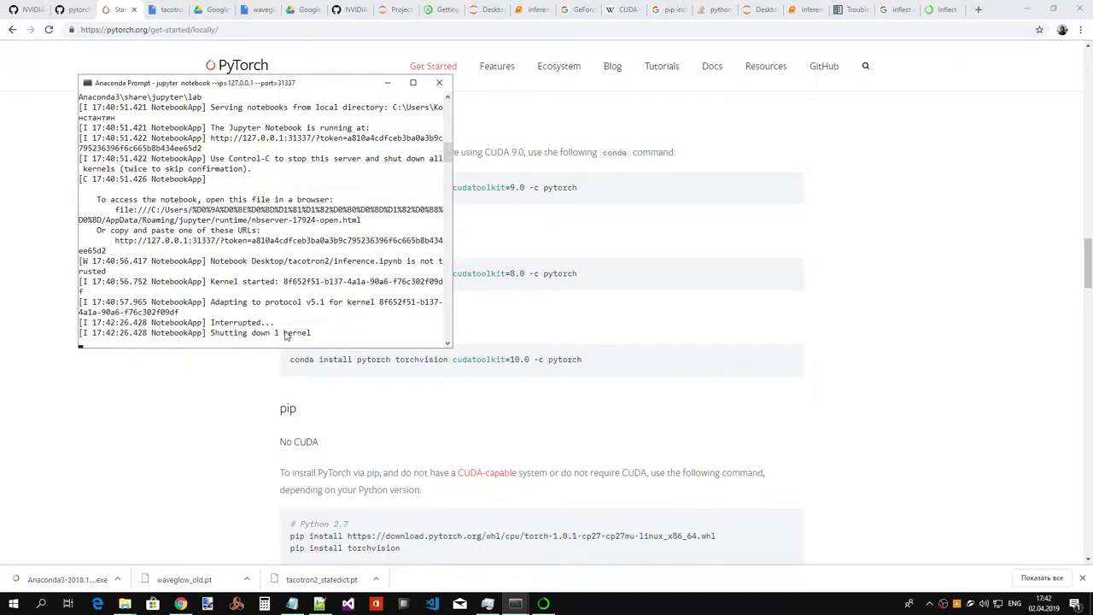
{"action": "left_click", "coordinate": [544, 604]}
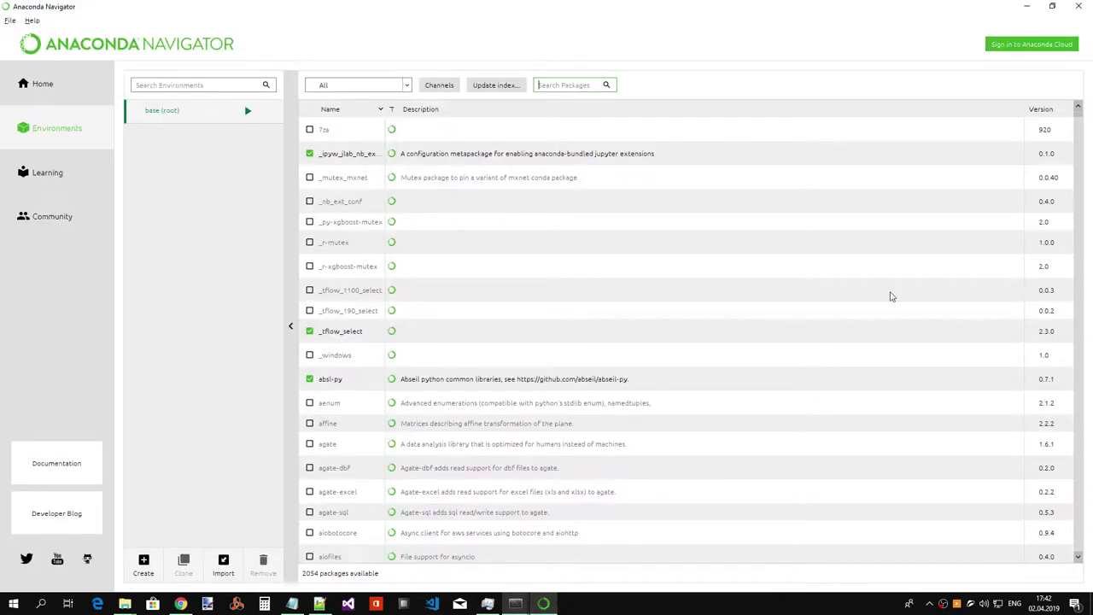
{"action": "left_click", "coordinate": [1084, 6]}
{"action": "left_click", "coordinate": [598, 332]}
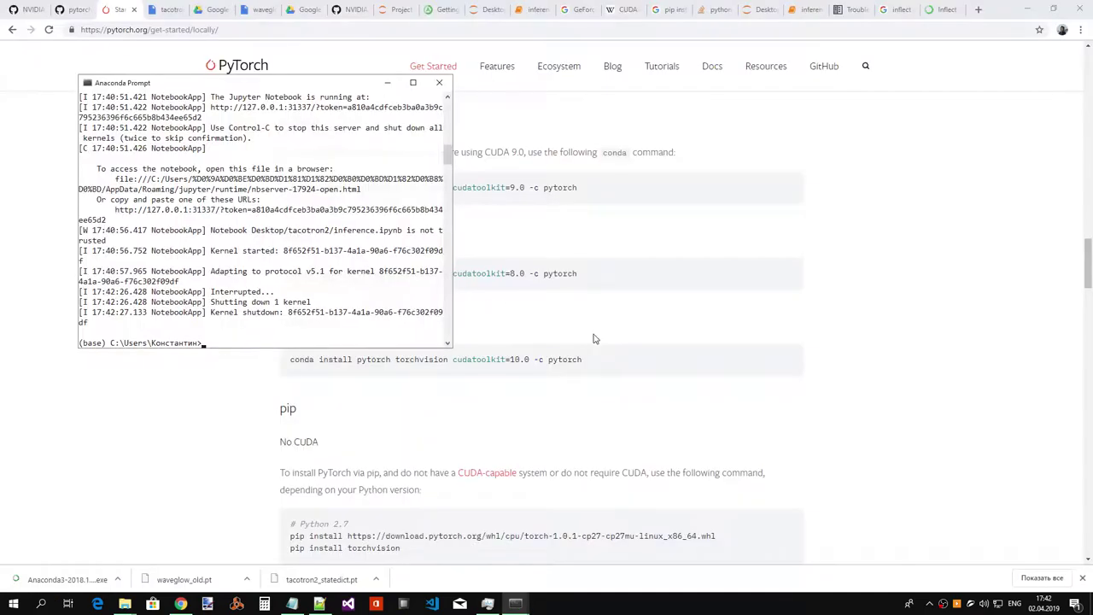
- Run "conda install pytorch torchvision cudatoolkit=10.0 -c pytorch" in the administrator Anaconda Prompt and accept the package plan
{"action": "mouse_move", "coordinate": [517, 606]}
{"action": "left_click", "coordinate": [480, 551]}
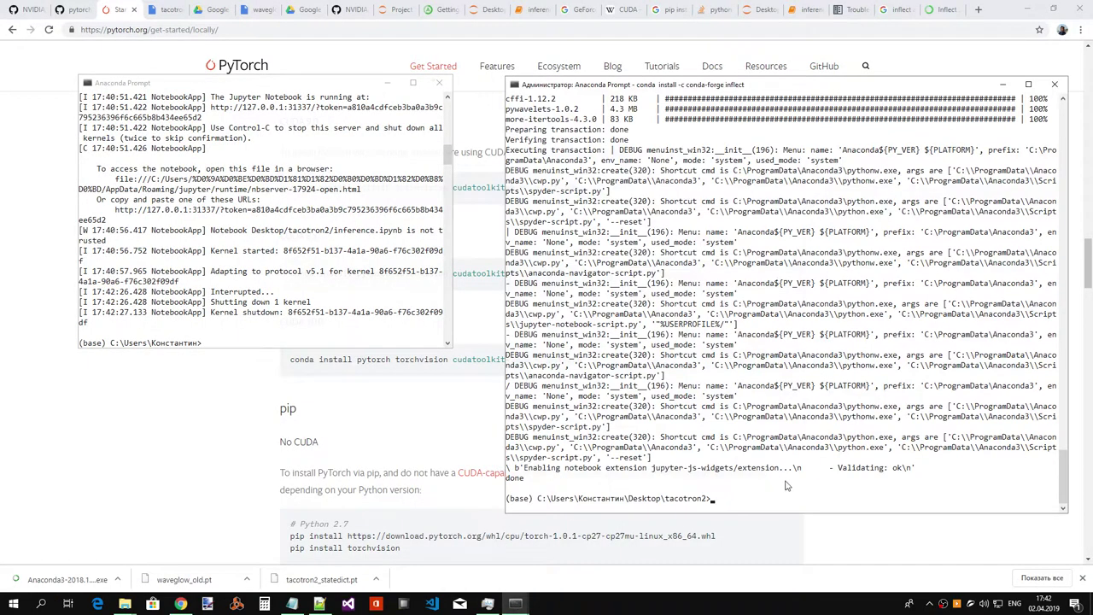
{"action": "key", "text": "ctrl+v"}
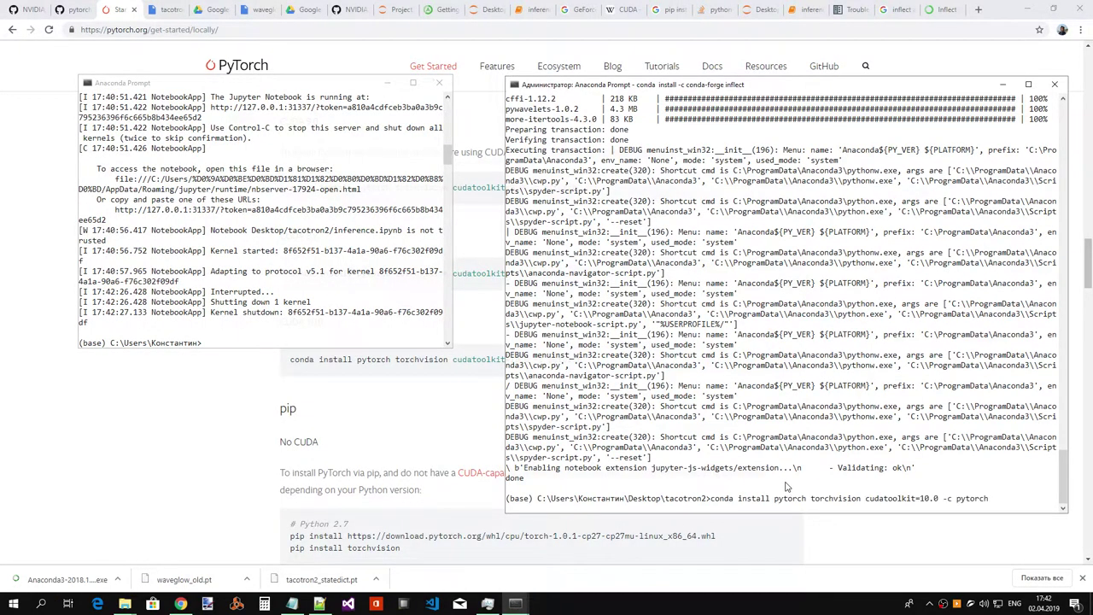
{"action": "key", "text": "Return"}
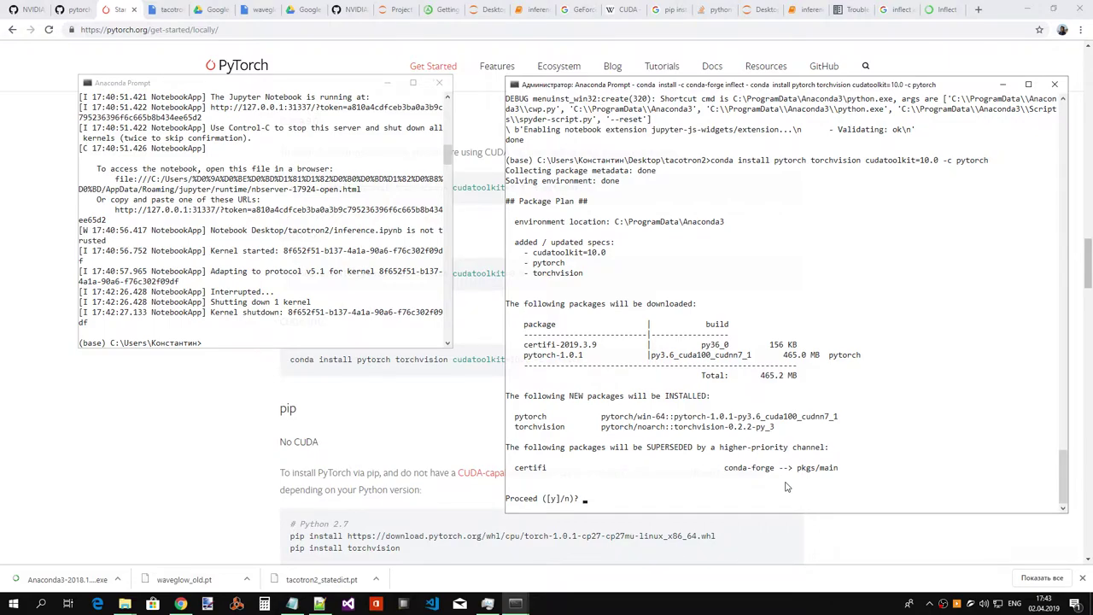
{"action": "key", "text": "Return"}
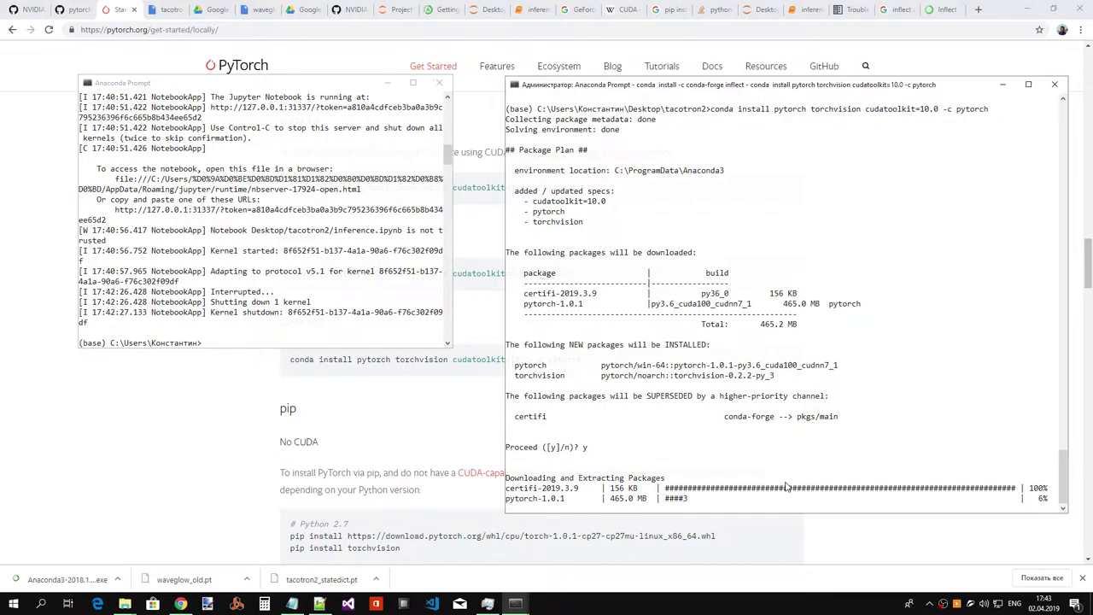
- Show Task Manager beside the administrator Anaconda Prompt to monitor disk activity and the PyTorch download
{"action": "left_click", "coordinate": [444, 404]}
{"action": "scroll", "coordinate": [640, 358], "scroll_direction": "up", "scroll_amount": 3}
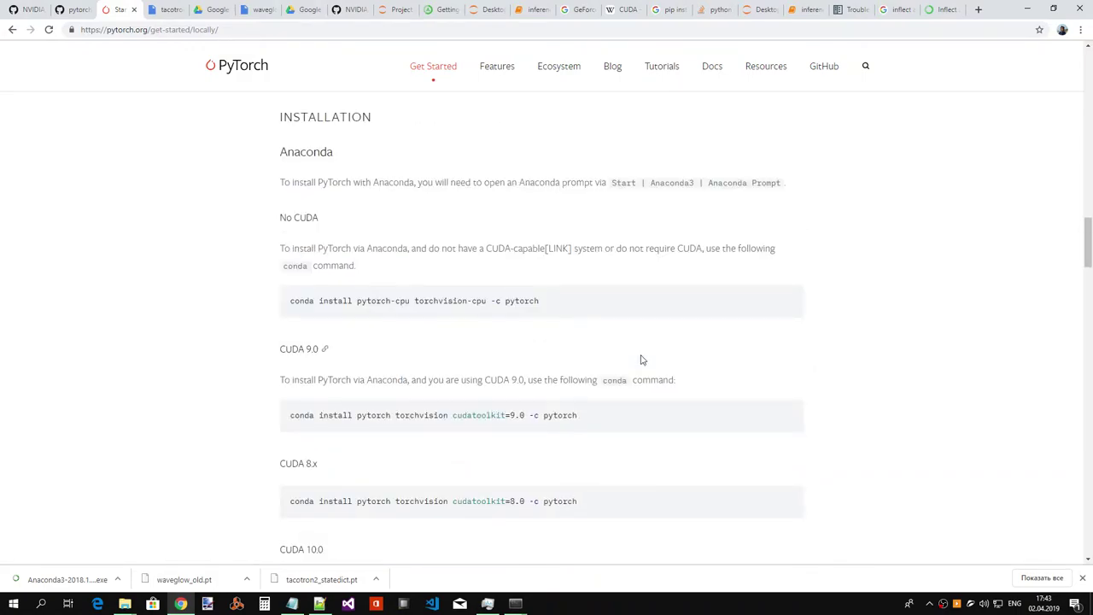
{"action": "scroll", "coordinate": [642, 360], "scroll_direction": "up", "scroll_amount": 1}
{"action": "scroll", "coordinate": [642, 360], "scroll_direction": "down", "scroll_amount": 1}
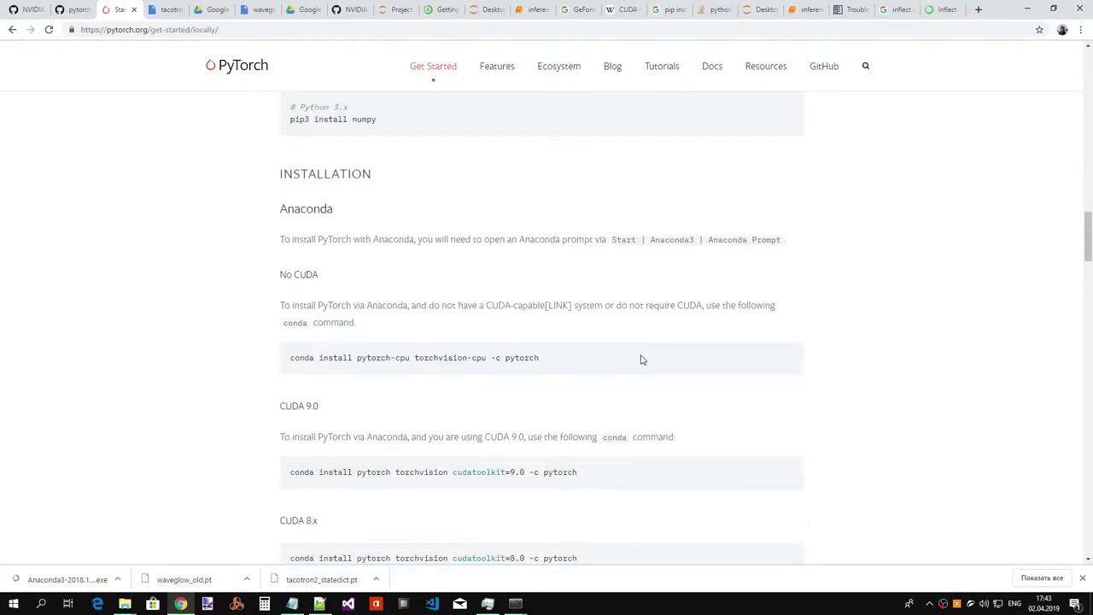
{"action": "left_click", "coordinate": [488, 604]}
{"action": "left_click", "coordinate": [515, 604]}
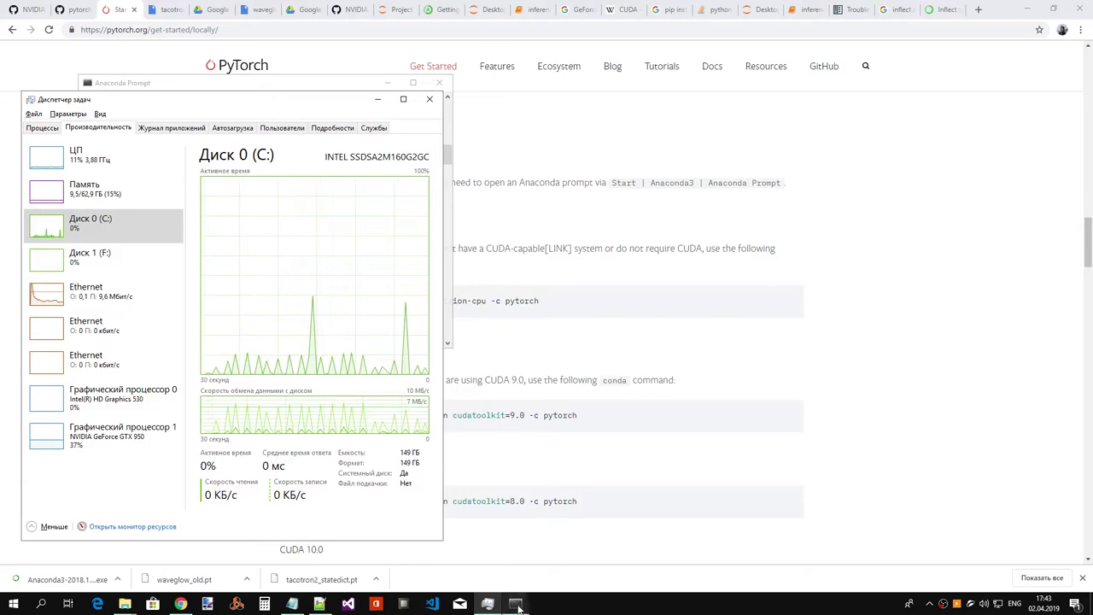
{"action": "mouse_move", "coordinate": [518, 606]}
{"action": "left_click", "coordinate": [483, 560]}
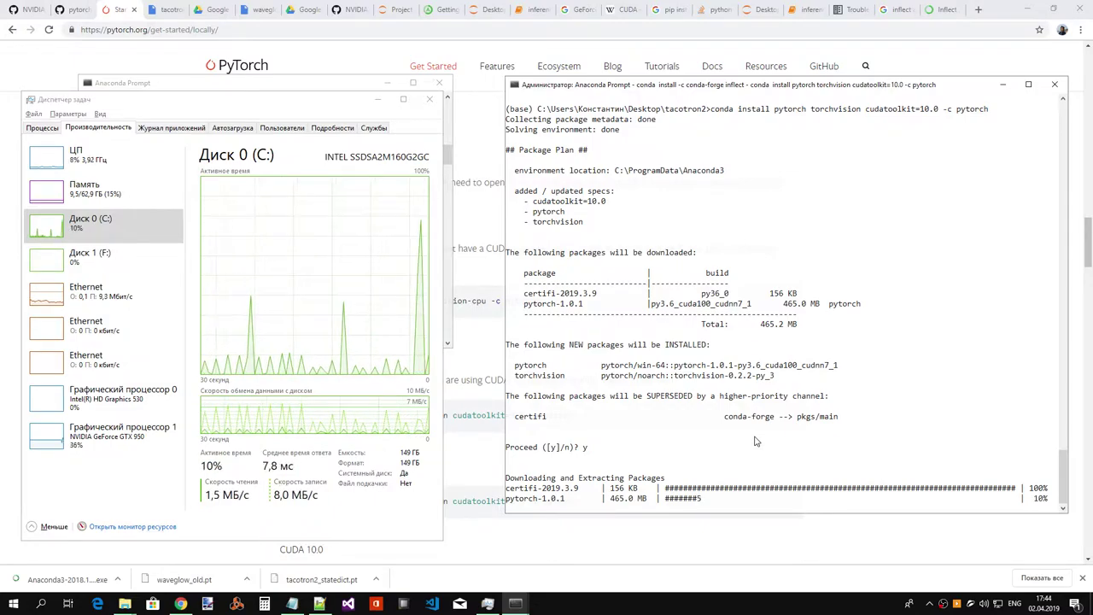
- Check the drives' free space in the This PC window of File Explorer and minimize it
{"action": "left_click", "coordinate": [125, 603]}
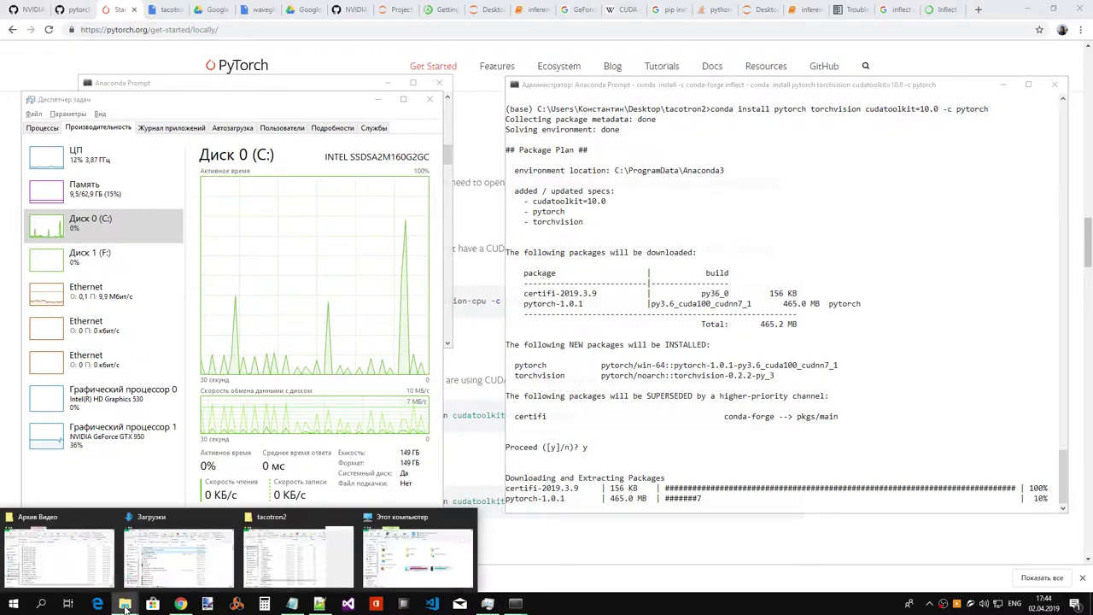
{"action": "left_click", "coordinate": [416, 557]}
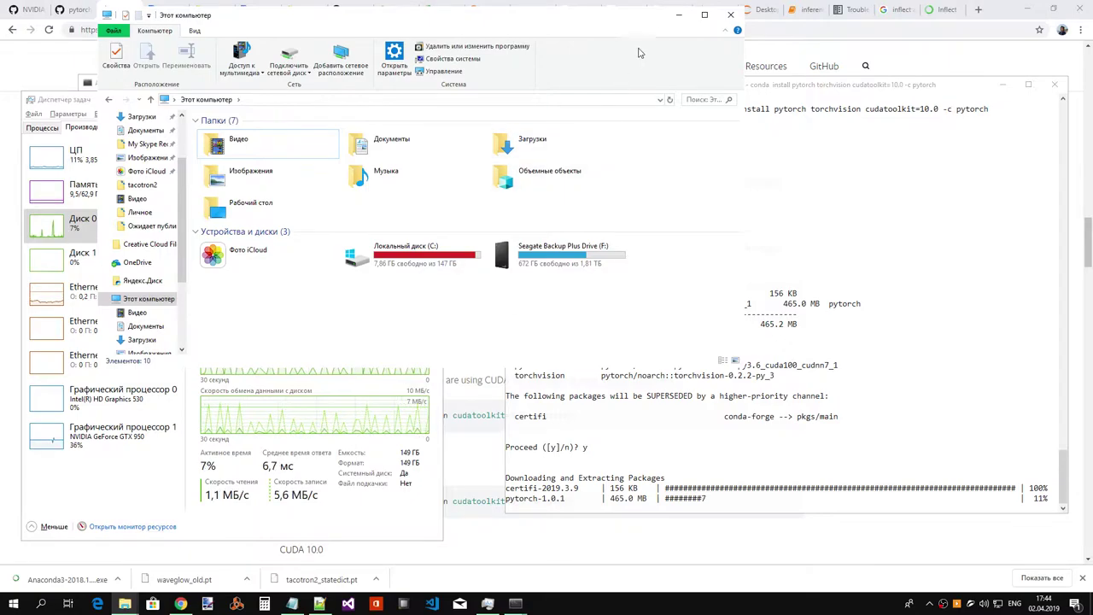
{"action": "left_click", "coordinate": [678, 14]}
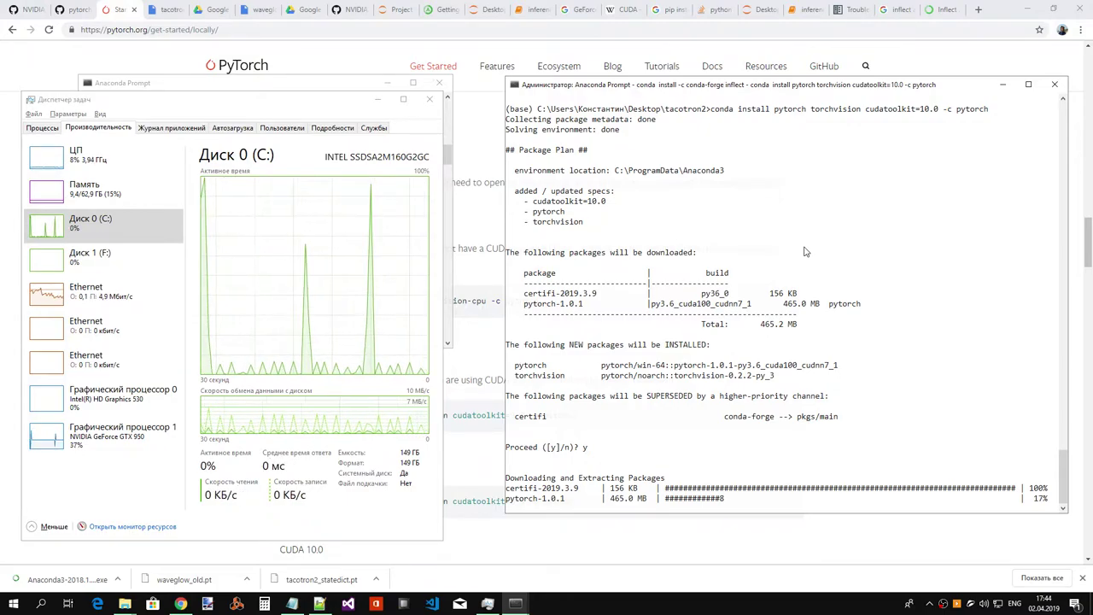
- Open linksplatform.github.io/itself.html in a new browser tab and view the animated curves further down the page
{"action": "left_click", "coordinate": [979, 9]}
{"action": "type", "text": "p"}
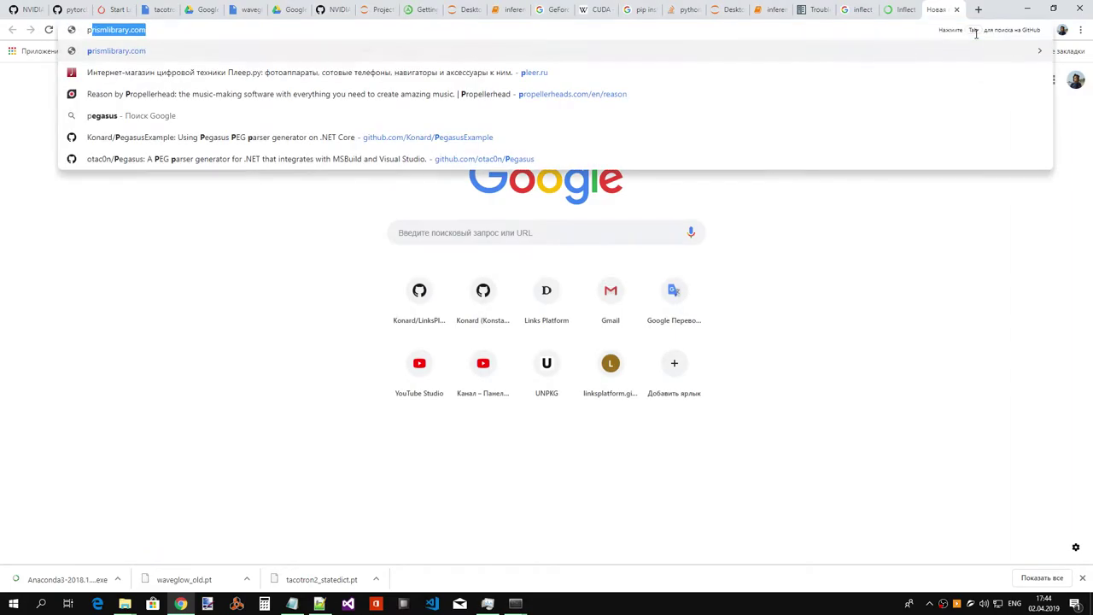
{"action": "key", "text": "BackSpace"}
{"action": "key", "text": "BackSpace"}
{"action": "type", "text": "gi"}
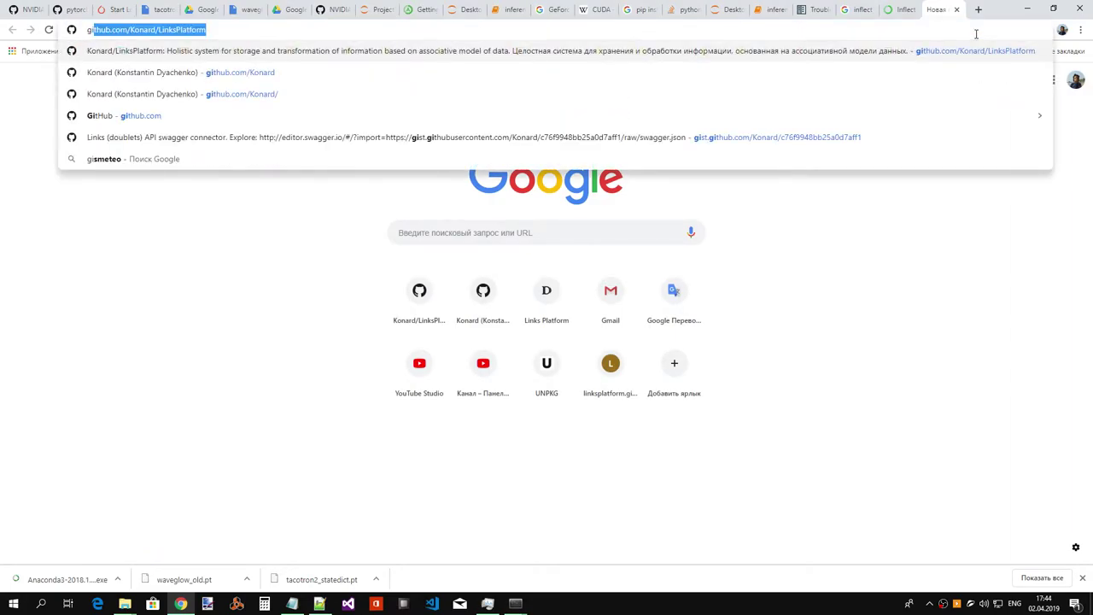
{"action": "key", "text": "BackSpace"}
{"action": "key", "text": "BackSpace"}
{"action": "key", "text": "BackSpace"}
{"action": "type", "text": "lin"}
{"action": "key", "text": "Down"}
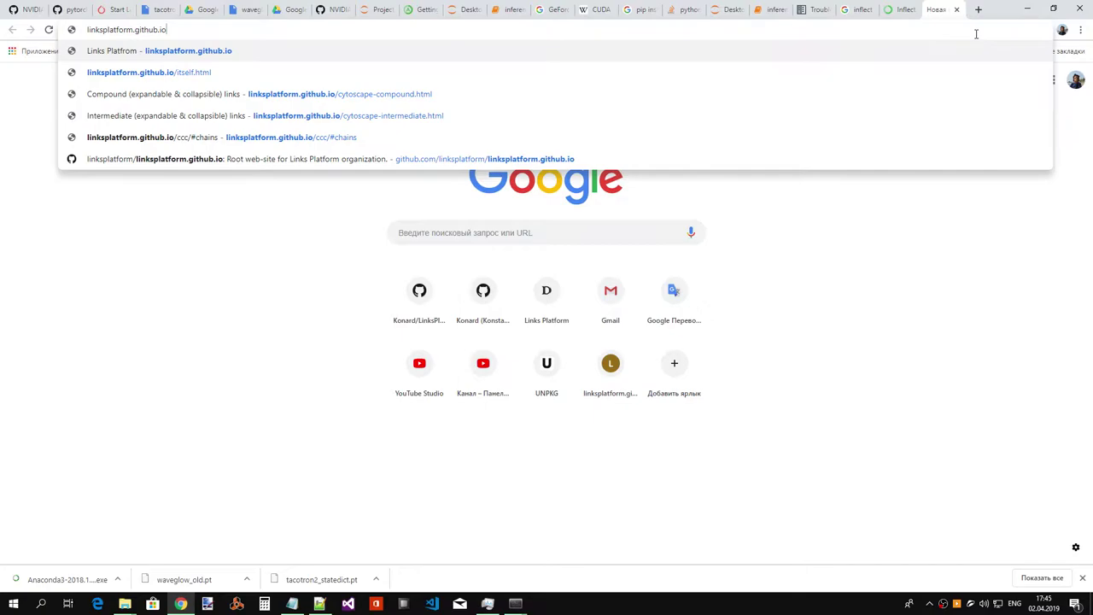
{"action": "key", "text": "Return"}
{"action": "scroll", "coordinate": [971, 231], "scroll_direction": "down", "scroll_amount": 5}
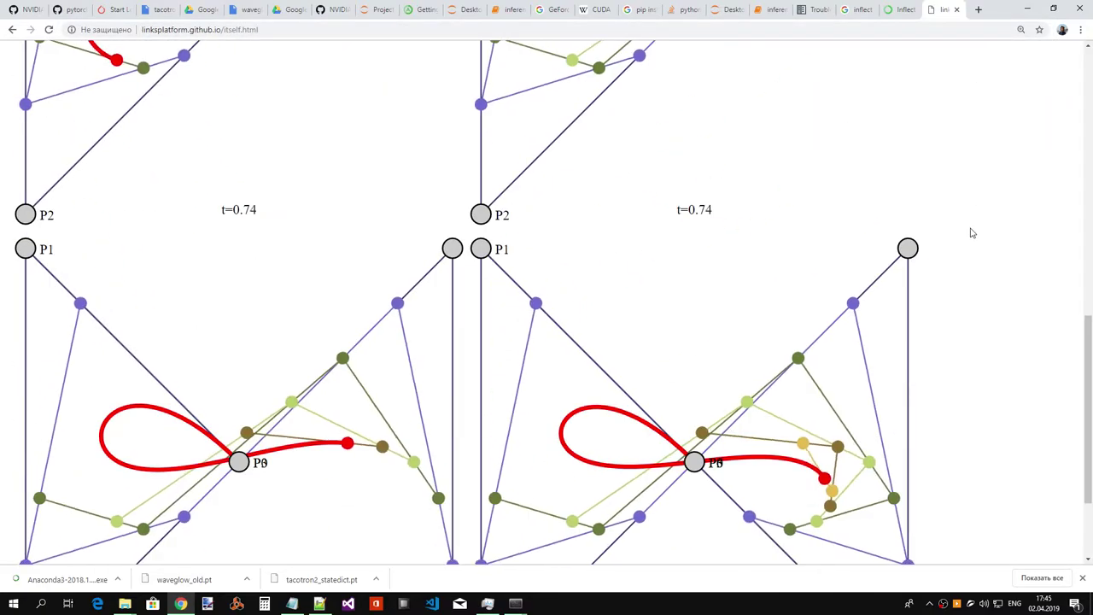
- Minimize the This PC window and bring the administrator Anaconda Prompt and Task Manager back to the front
{"action": "key", "text": "alt+Tab"}
{"action": "key", "text": "alt+Tab"}
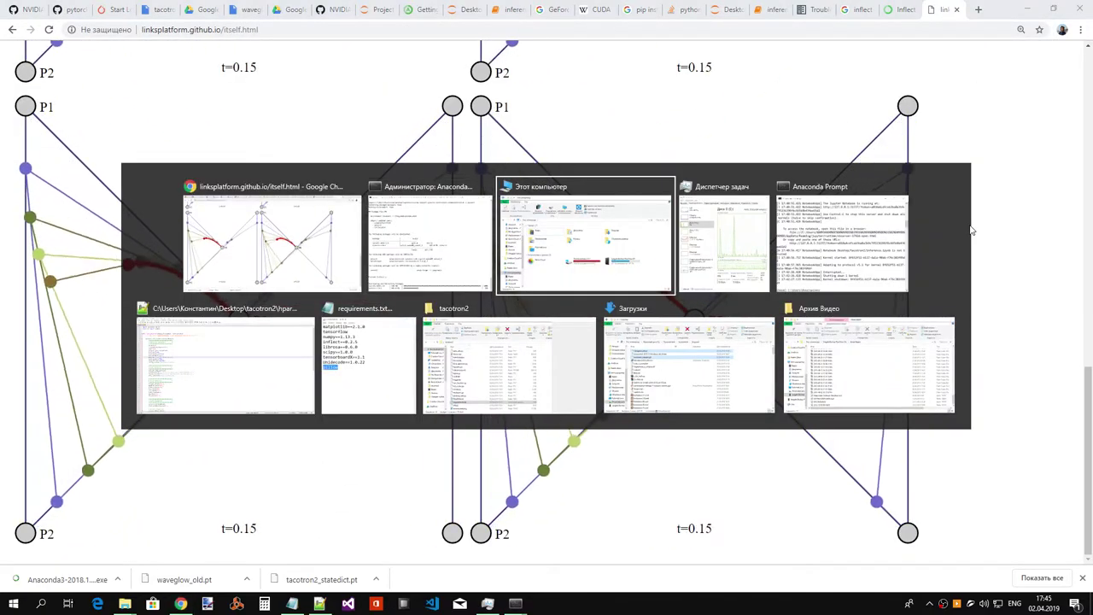
{"action": "left_click", "coordinate": [678, 15]}
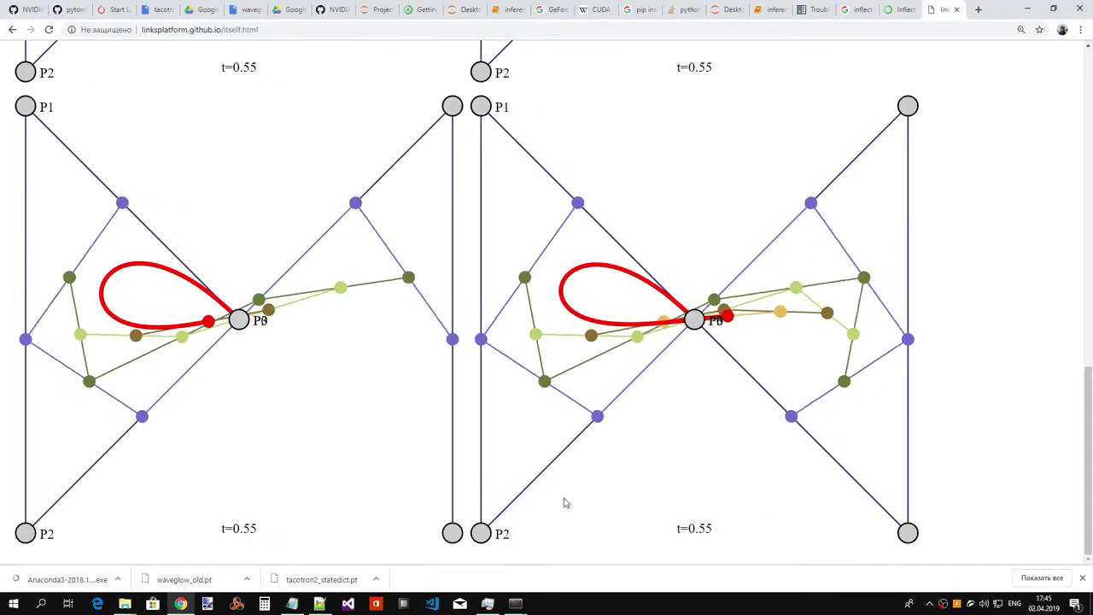
{"action": "left_click", "coordinate": [559, 529]}
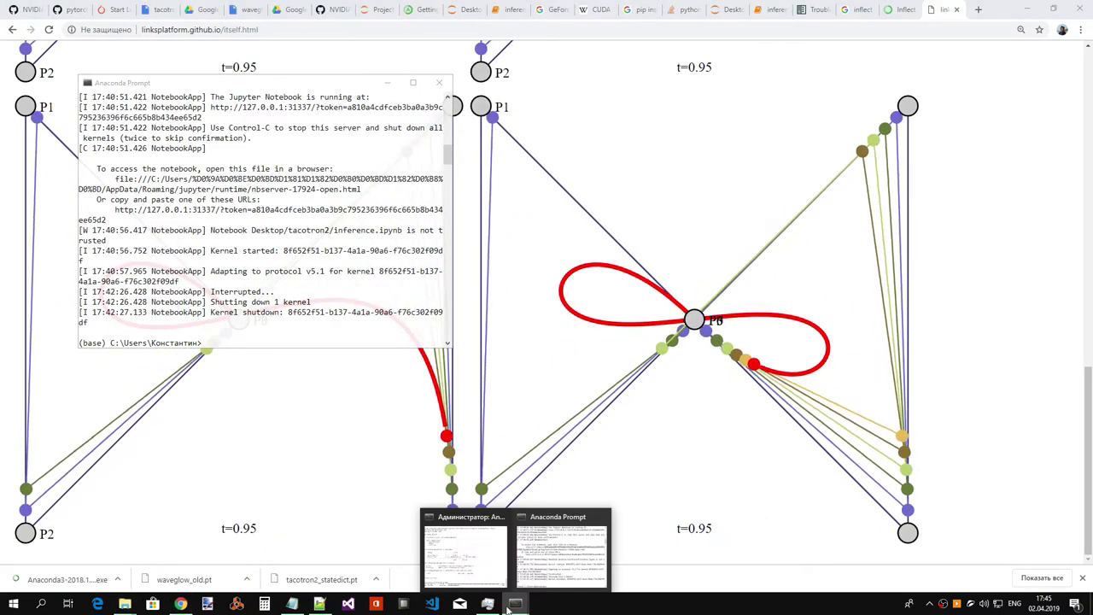
{"action": "left_click", "coordinate": [489, 568]}
{"action": "left_click", "coordinate": [488, 604]}
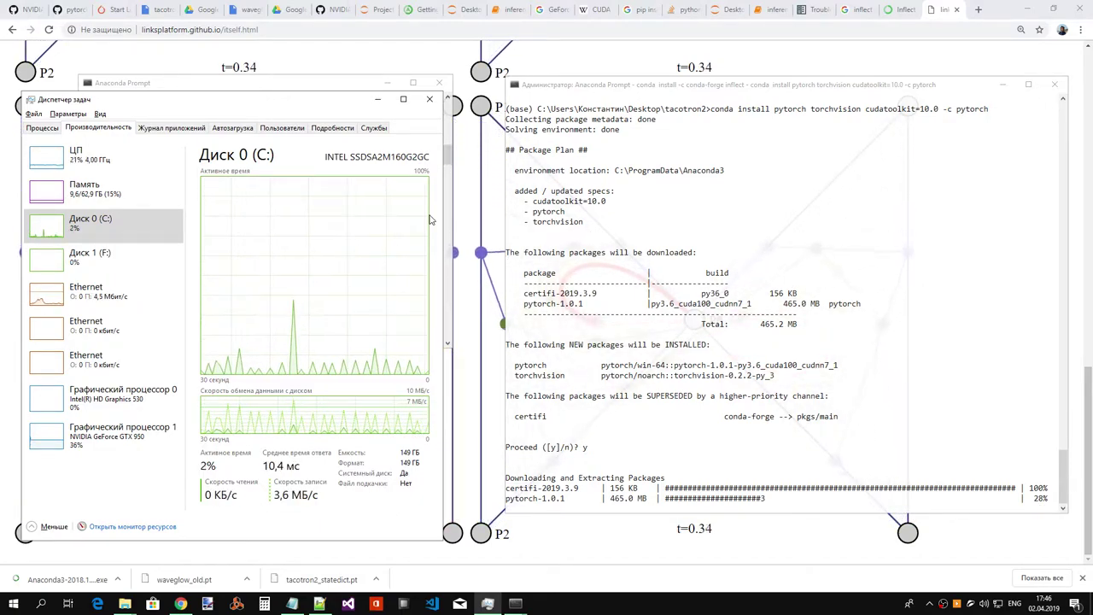
- Check the Ethernet and CPU graphs in Task Manager and expand the Google Chrome group in the process list
{"action": "left_click", "coordinate": [120, 297]}
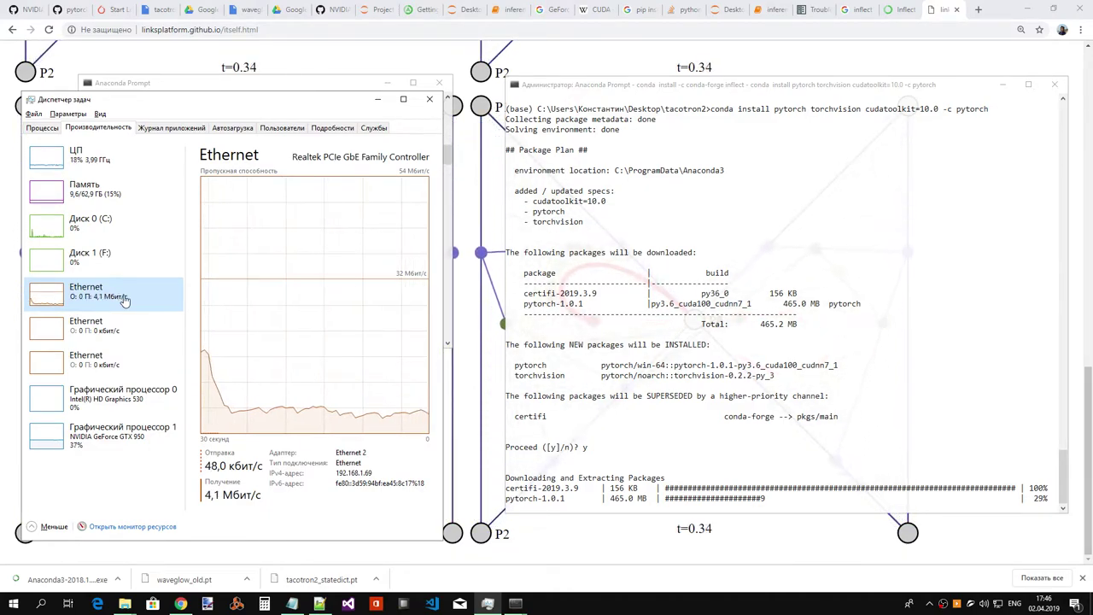
{"action": "left_click", "coordinate": [128, 167]}
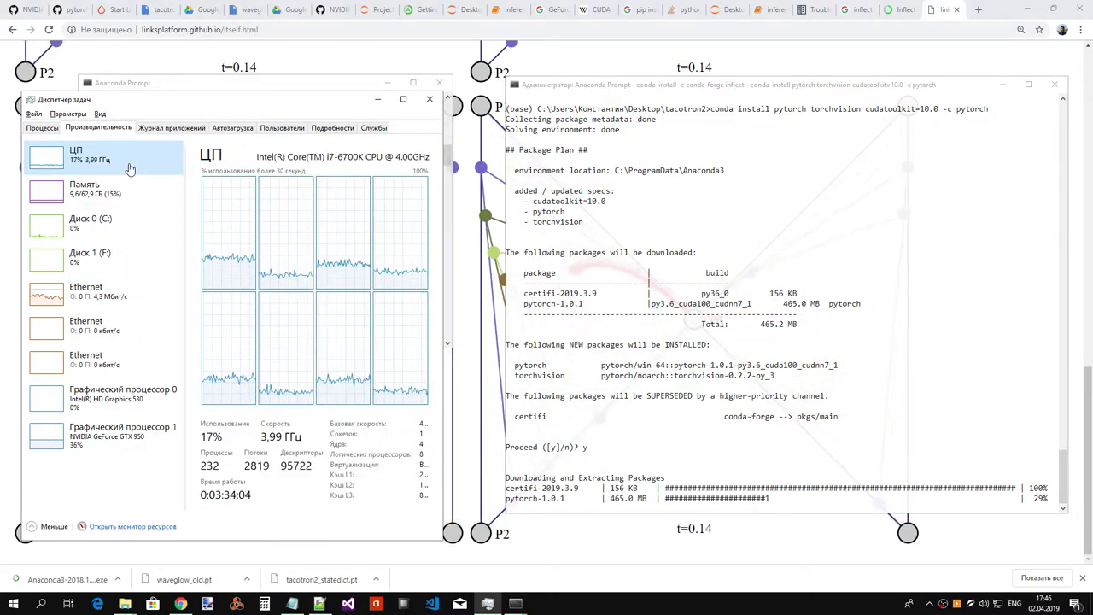
{"action": "key", "text": "ctrl+shift+Tab"}
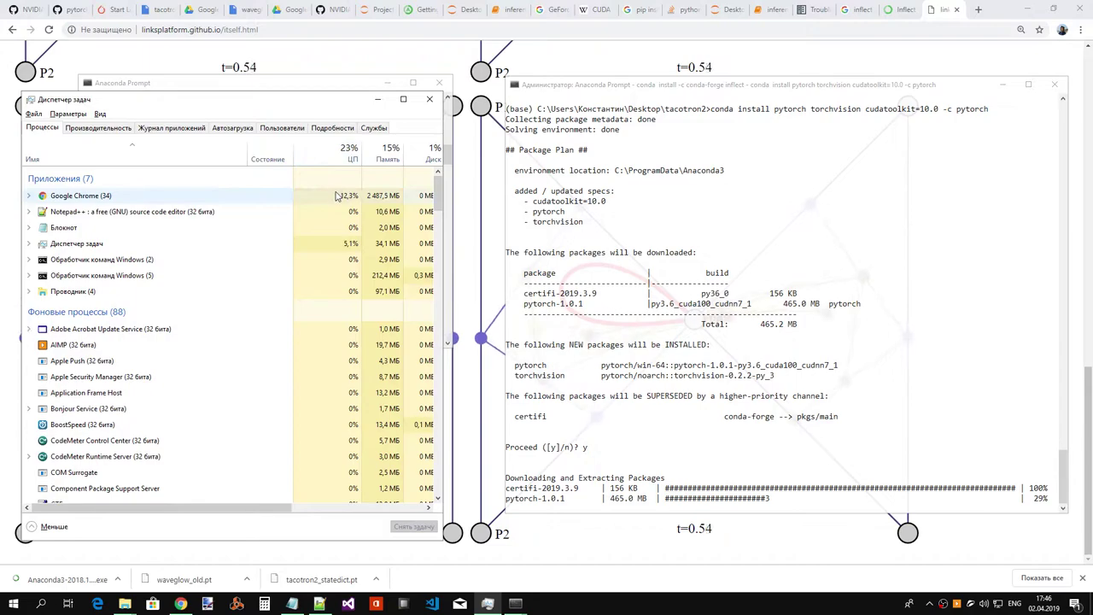
{"action": "double_click", "coordinate": [45, 198]}
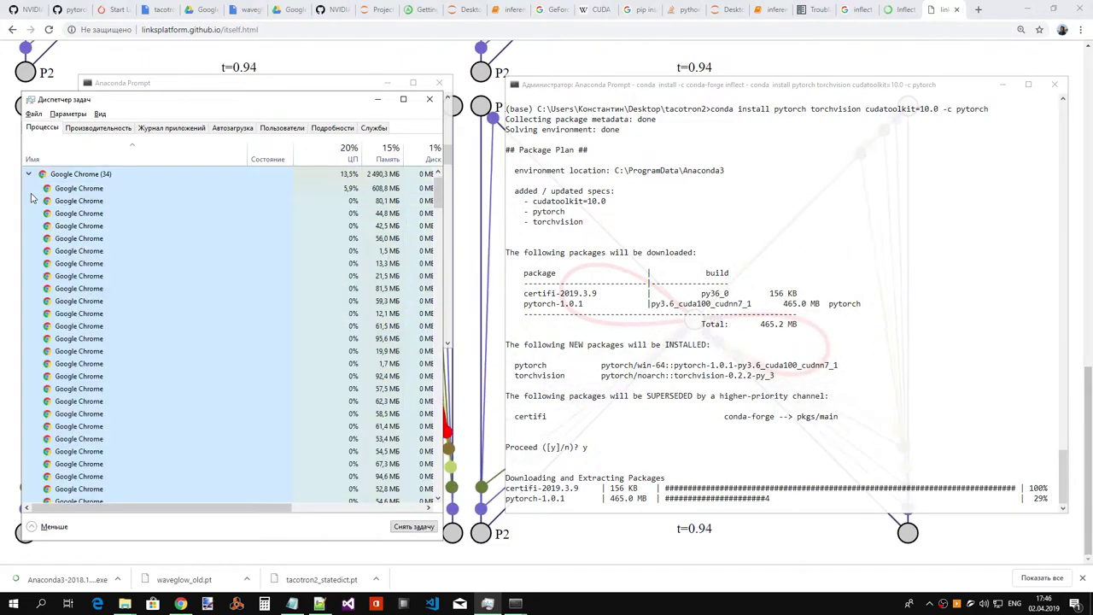
- Look through the expanded Google Chrome processes in Task Manager, collapse the group and view the CPU performance graphs
{"action": "scroll", "coordinate": [277, 267], "scroll_direction": "down", "scroll_amount": 5}
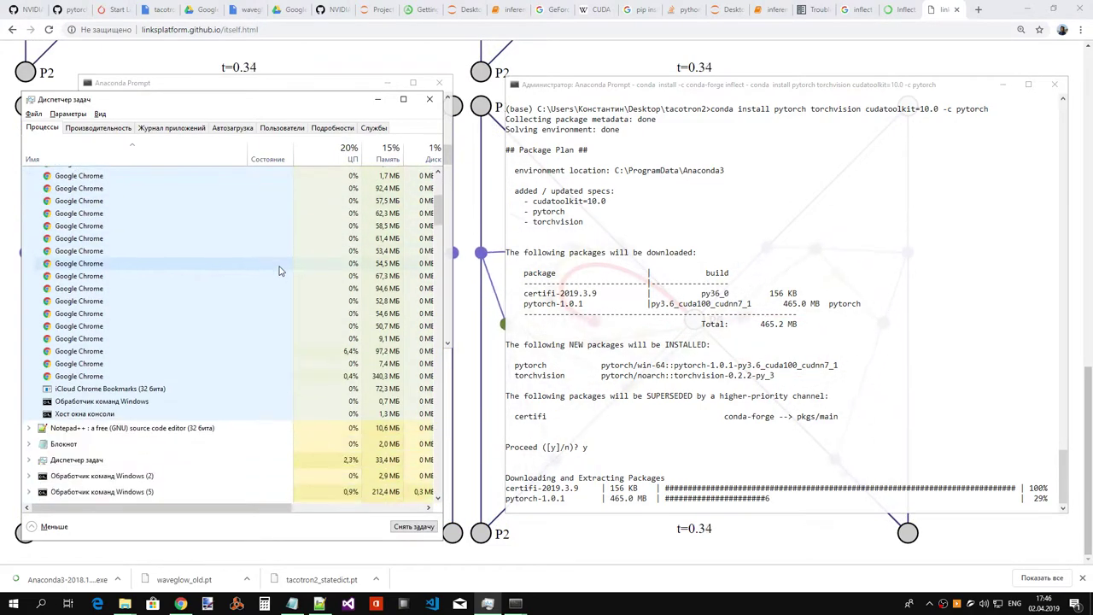
{"action": "scroll", "coordinate": [242, 266], "scroll_direction": "up", "scroll_amount": 6}
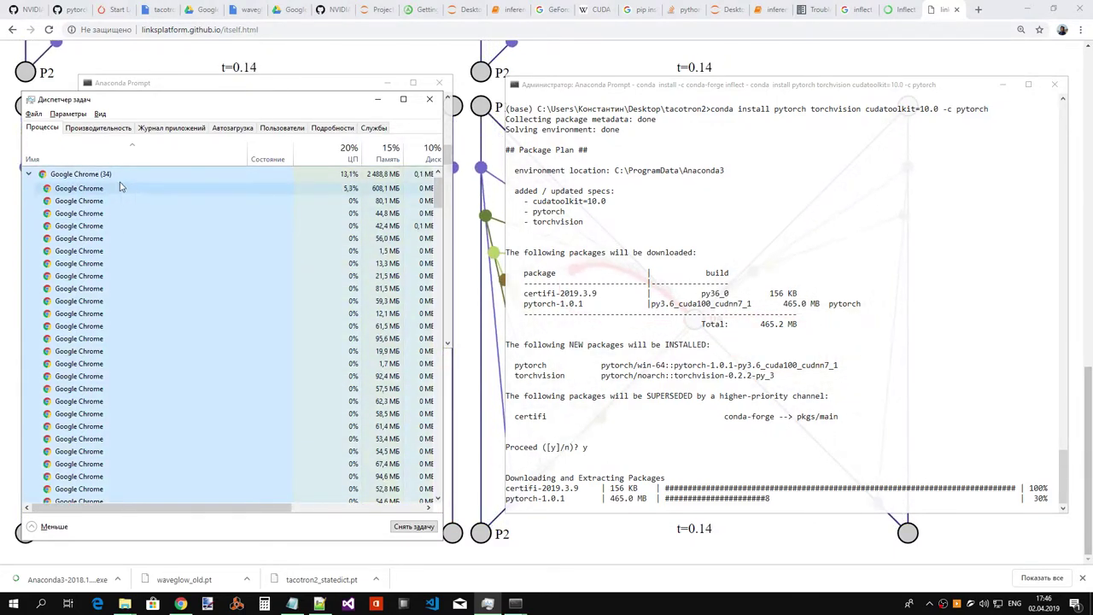
{"action": "left_click", "coordinate": [29, 173]}
{"action": "left_click", "coordinate": [98, 129]}
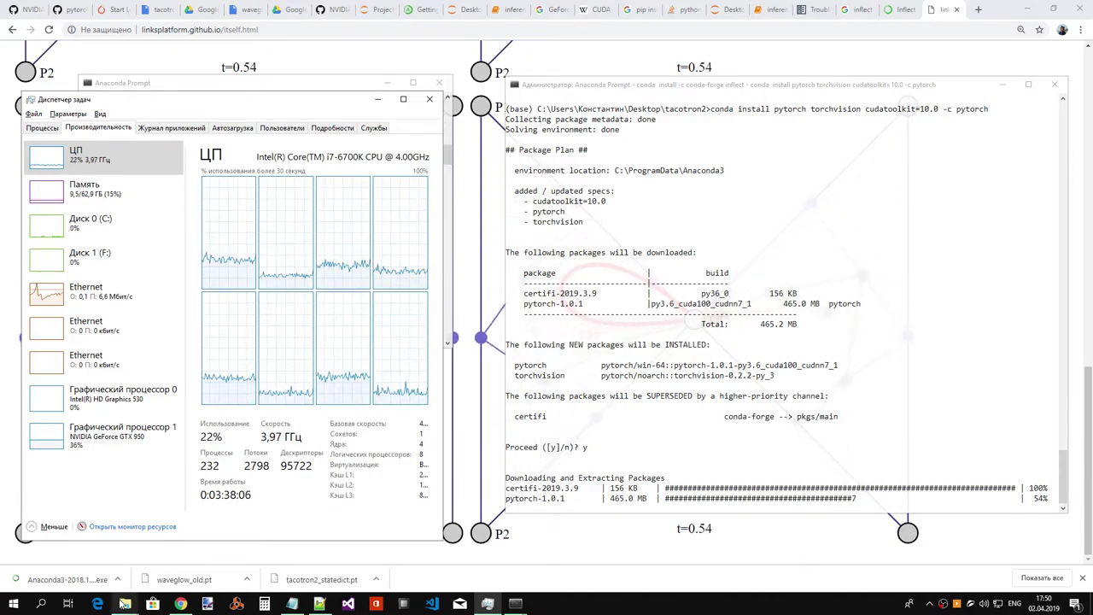
- Check the sizes of the two FLV recordings in the Videos folder of File Explorer and minimize the window
{"action": "left_click", "coordinate": [125, 604]}
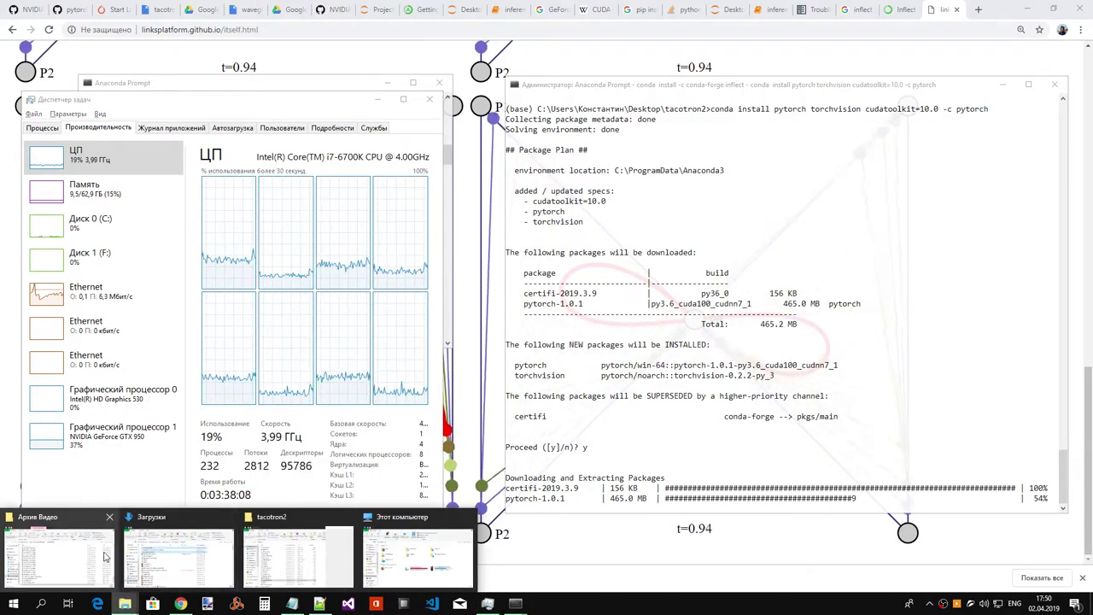
{"action": "left_click", "coordinate": [410, 556]}
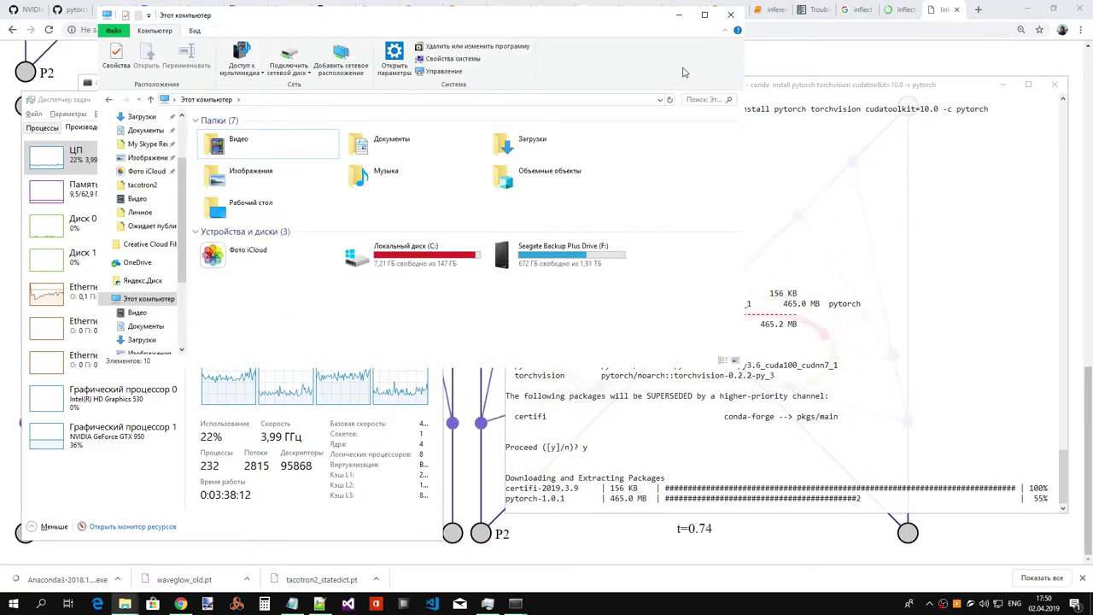
{"action": "left_click", "coordinate": [136, 199]}
{"action": "left_click", "coordinate": [484, 175]}
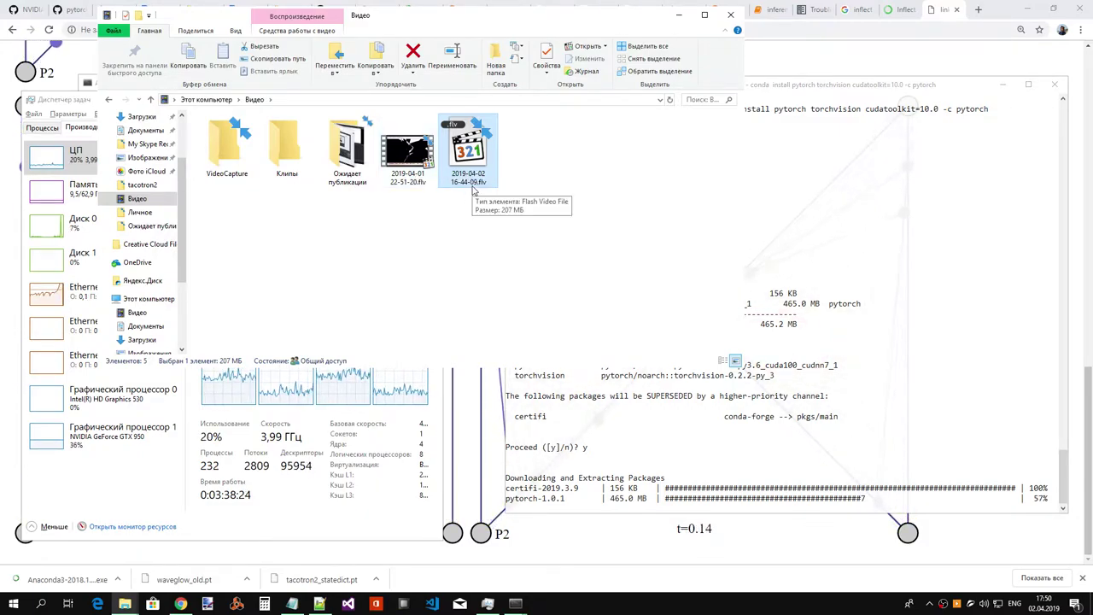
{"action": "left_click", "coordinate": [412, 180]}
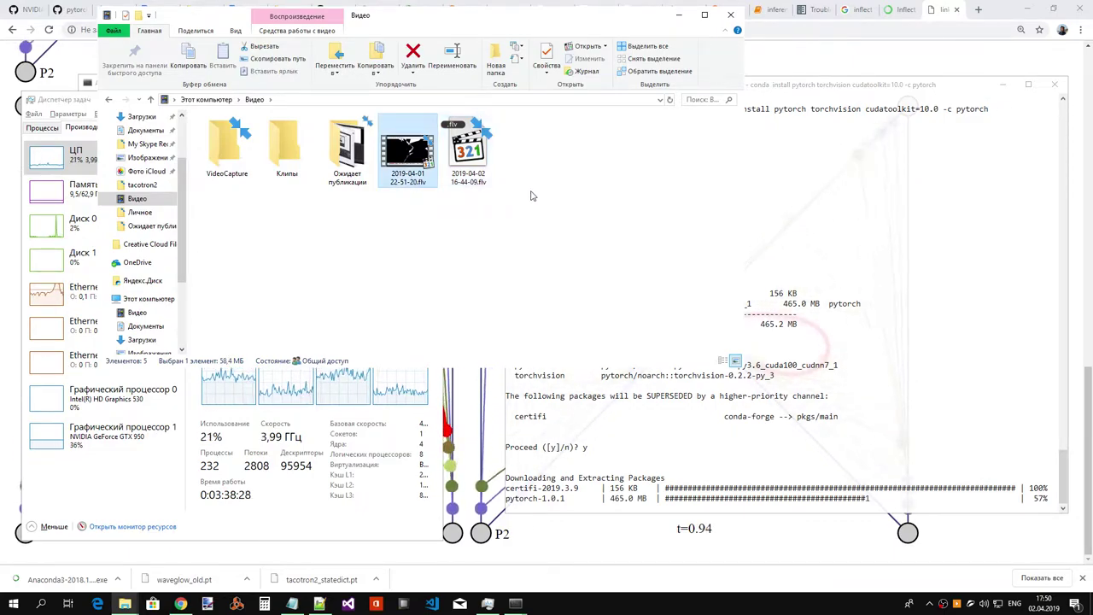
{"action": "left_click", "coordinate": [680, 23]}
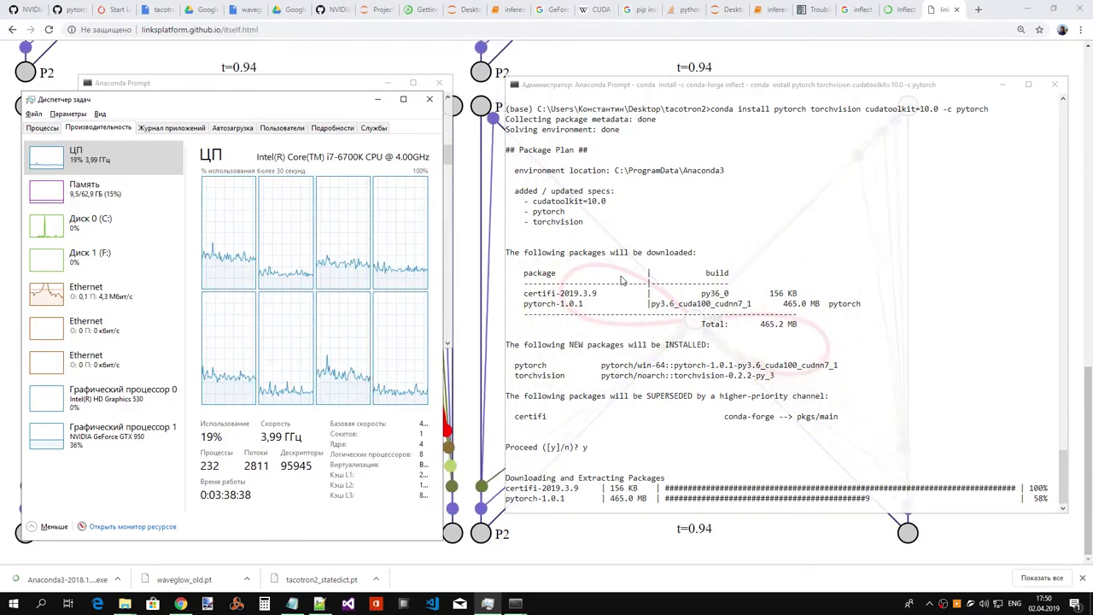
- View the memory, Disk 0 (C:), Realtek Ethernet and NVIDIA GeForce GTX 950 graphs in Task Manager
{"action": "left_click", "coordinate": [106, 194]}
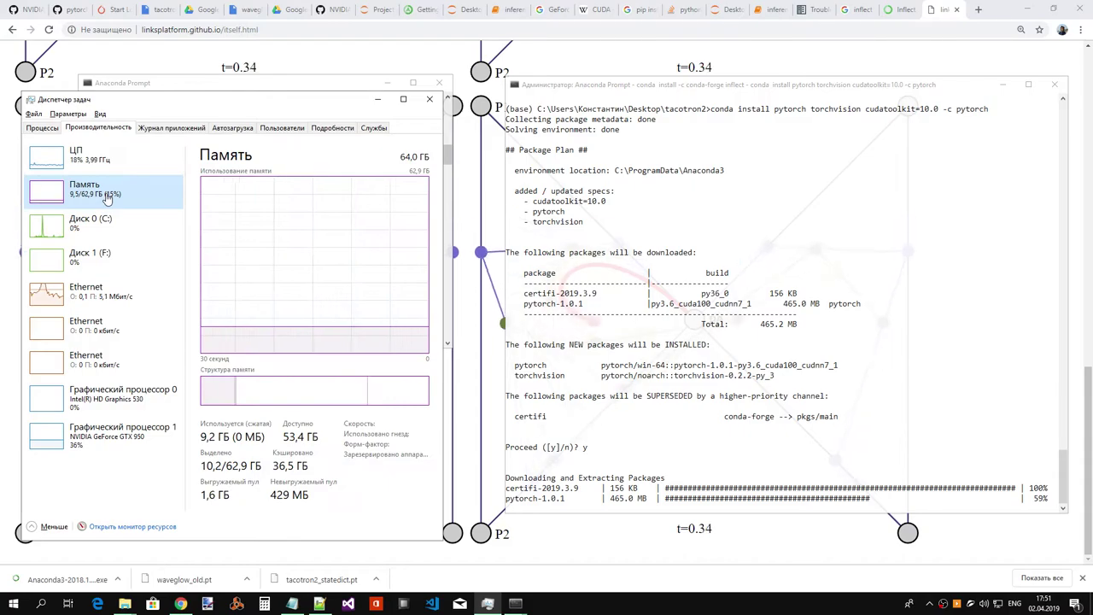
{"action": "left_click", "coordinate": [107, 223]}
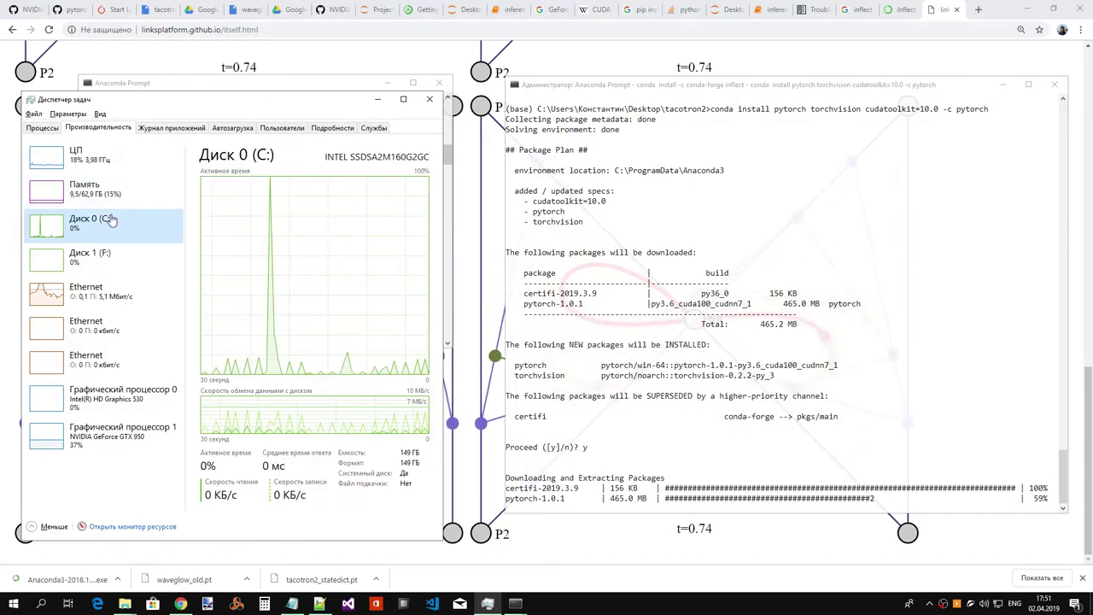
{"action": "left_click", "coordinate": [124, 295]}
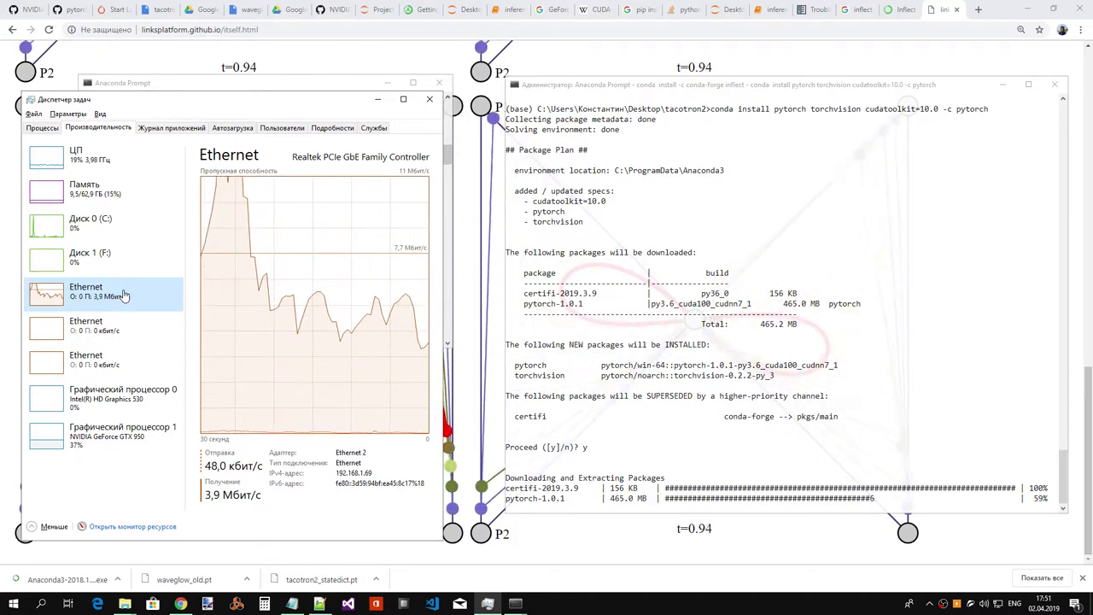
{"action": "left_click", "coordinate": [120, 432]}
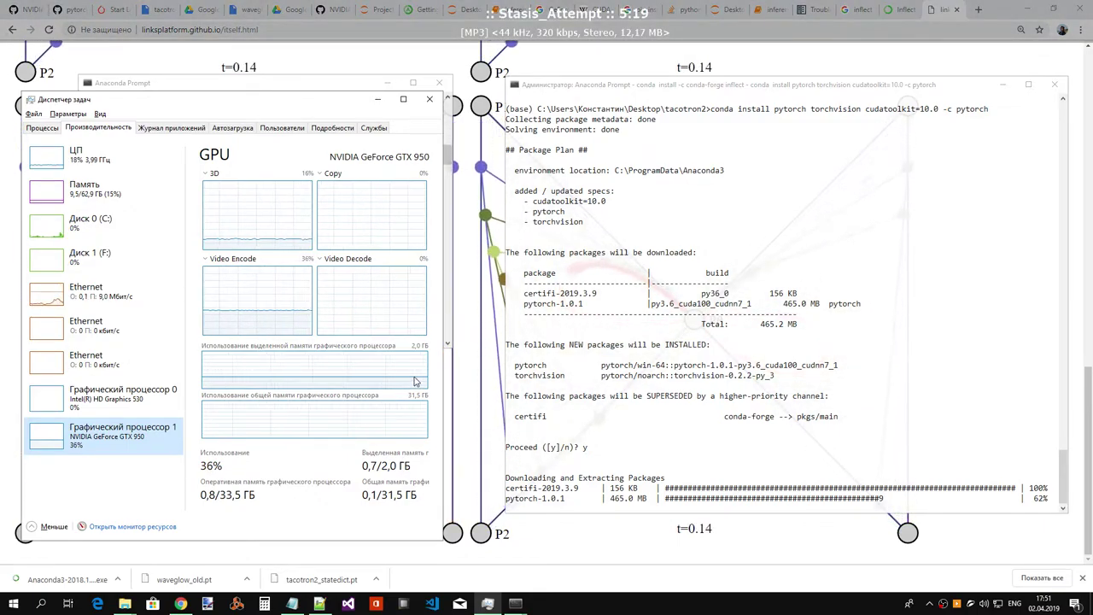
- Compare the throughput graphs of the three Ethernet adapters in Task Manager, ending on the Realtek adapter
{"action": "left_click", "coordinate": [144, 309]}
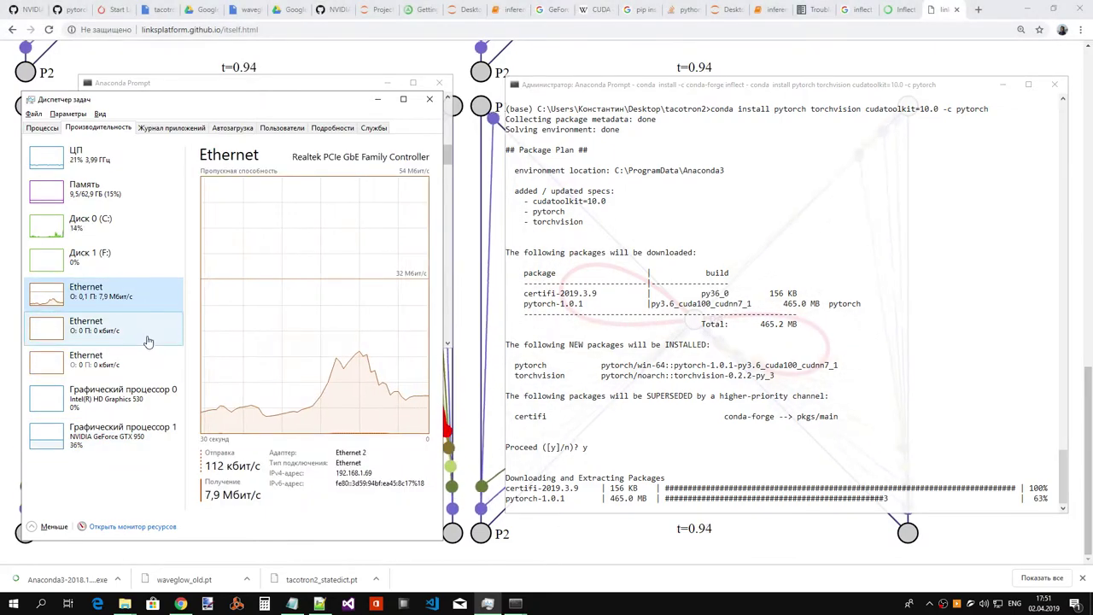
{"action": "left_click", "coordinate": [146, 342]}
{"action": "left_click", "coordinate": [146, 361]}
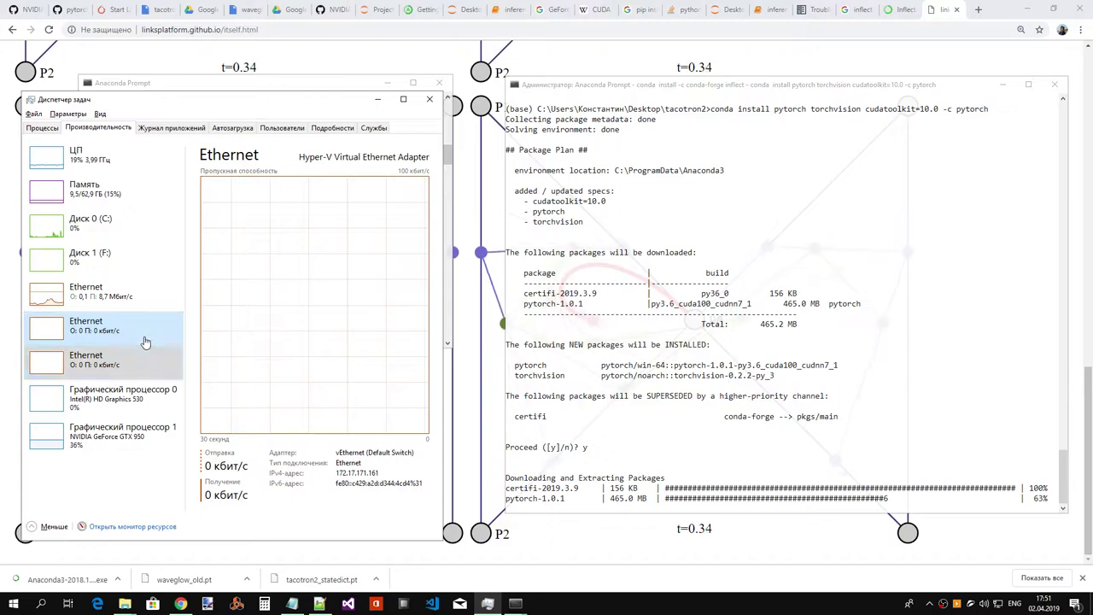
{"action": "left_click", "coordinate": [146, 342]}
{"action": "left_click", "coordinate": [128, 300]}
{"action": "left_click", "coordinate": [135, 326]}
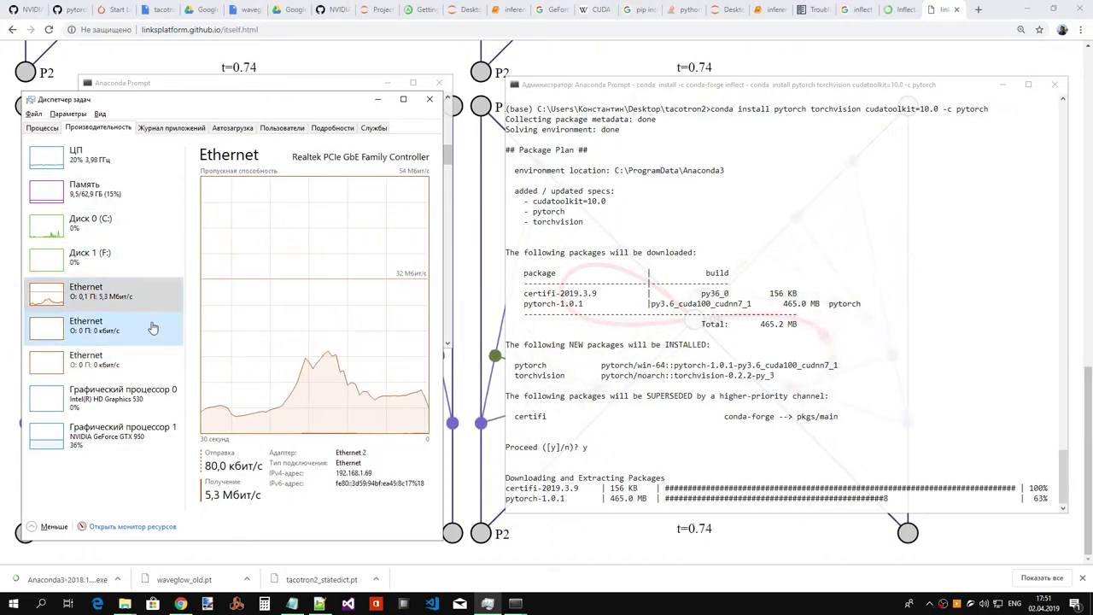
{"action": "left_click", "coordinate": [139, 365]}
{"action": "left_click", "coordinate": [143, 326]}
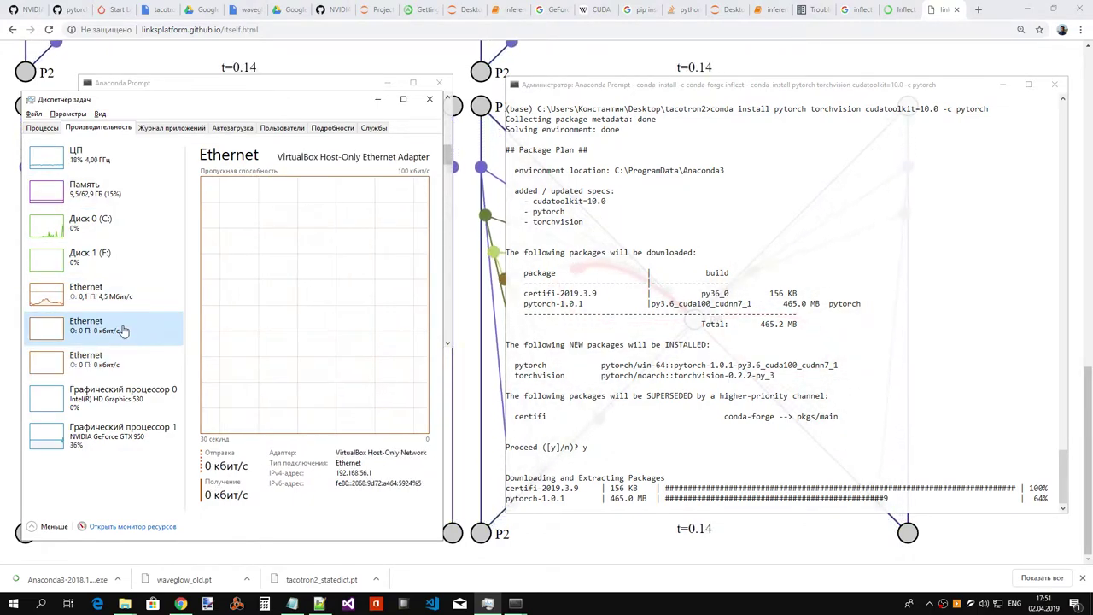
{"action": "left_click", "coordinate": [128, 301]}
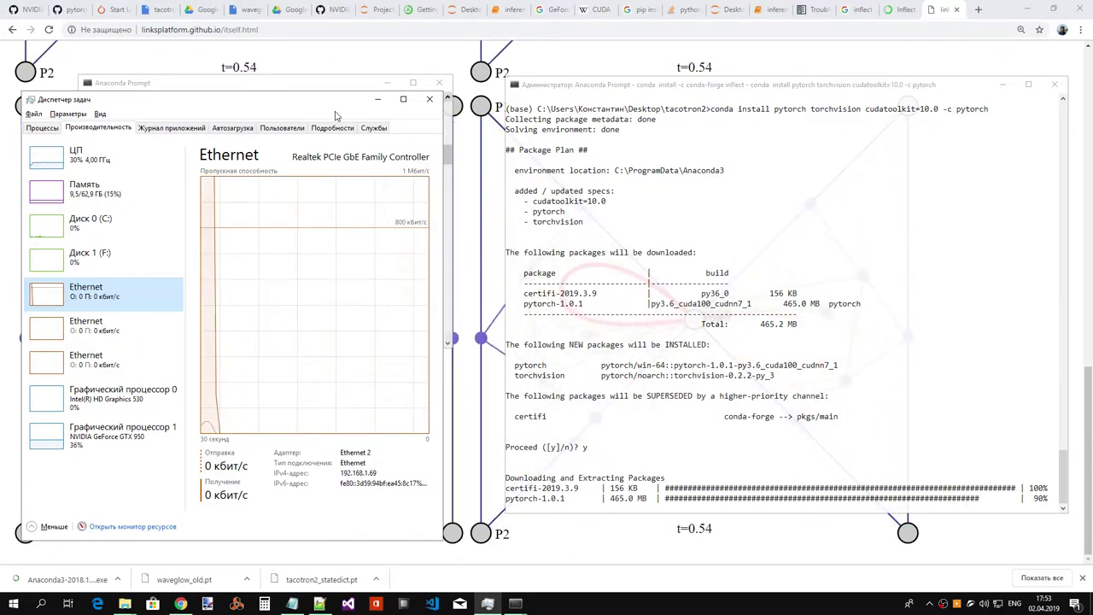
- View the CPU graphs in Task Manager and expand the five-process Windows command processor group in the process list
{"action": "left_click", "coordinate": [95, 154]}
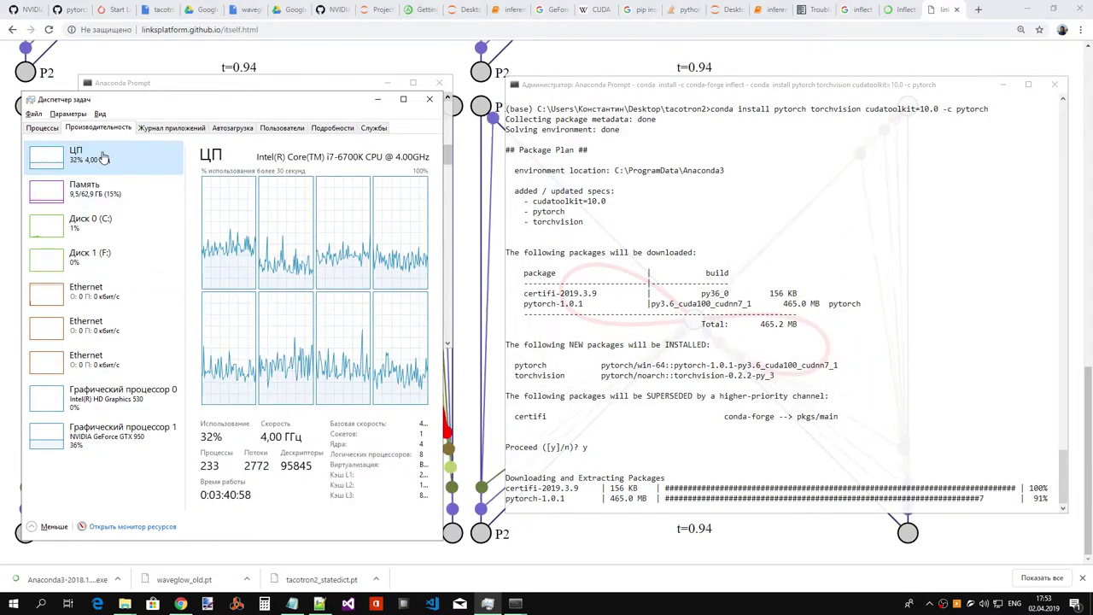
{"action": "left_click", "coordinate": [42, 127]}
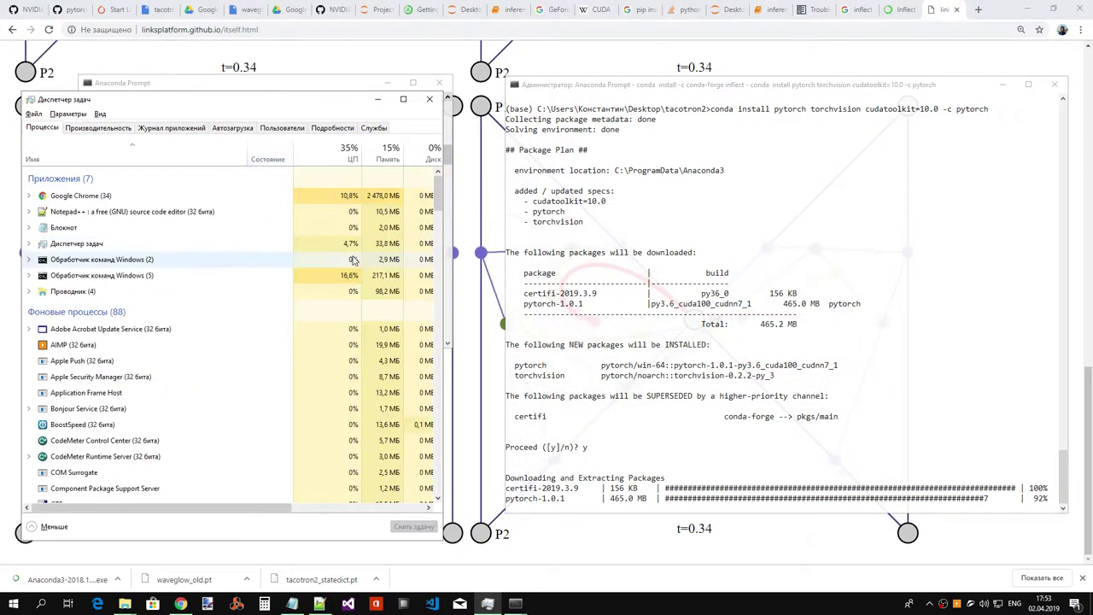
{"action": "left_click", "coordinate": [27, 276]}
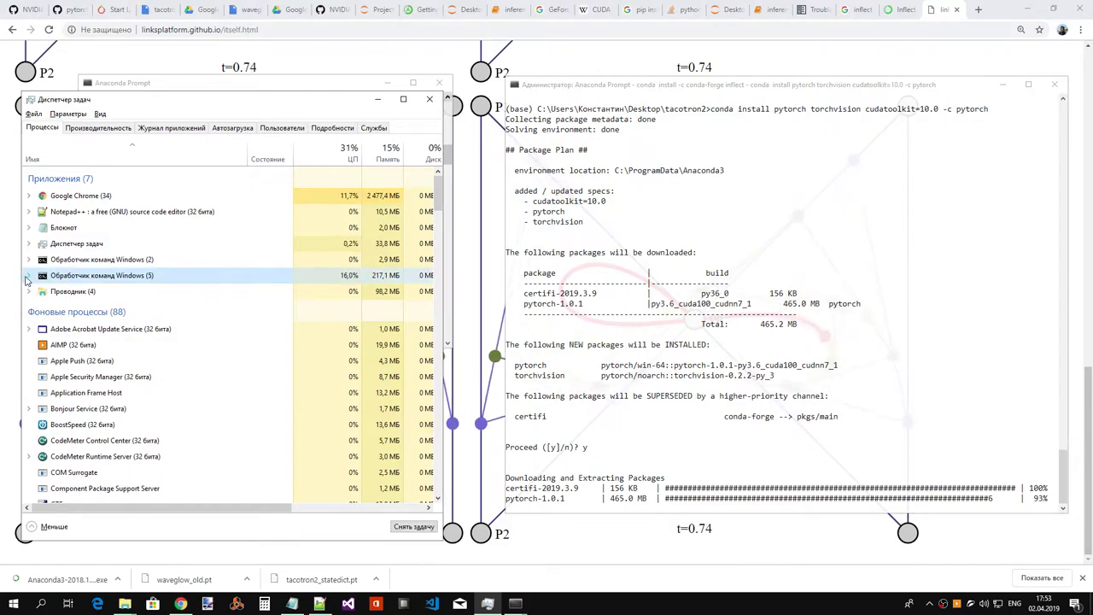
- Close the linksplatform.github.io browser tab, show the PyTorch Get Started page, and bring Task Manager and the Anaconda Prompt to the front
{"action": "left_click", "coordinate": [946, 22]}
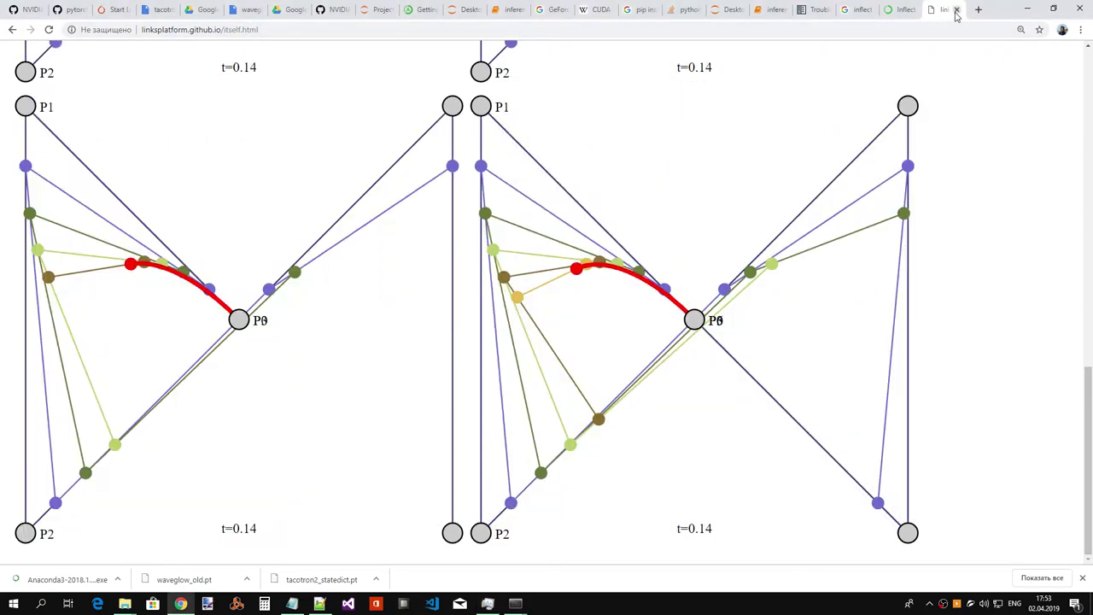
{"action": "key", "text": "ctrl+3"}
{"action": "left_click", "coordinate": [487, 603]}
{"action": "mouse_move", "coordinate": [515, 604]}
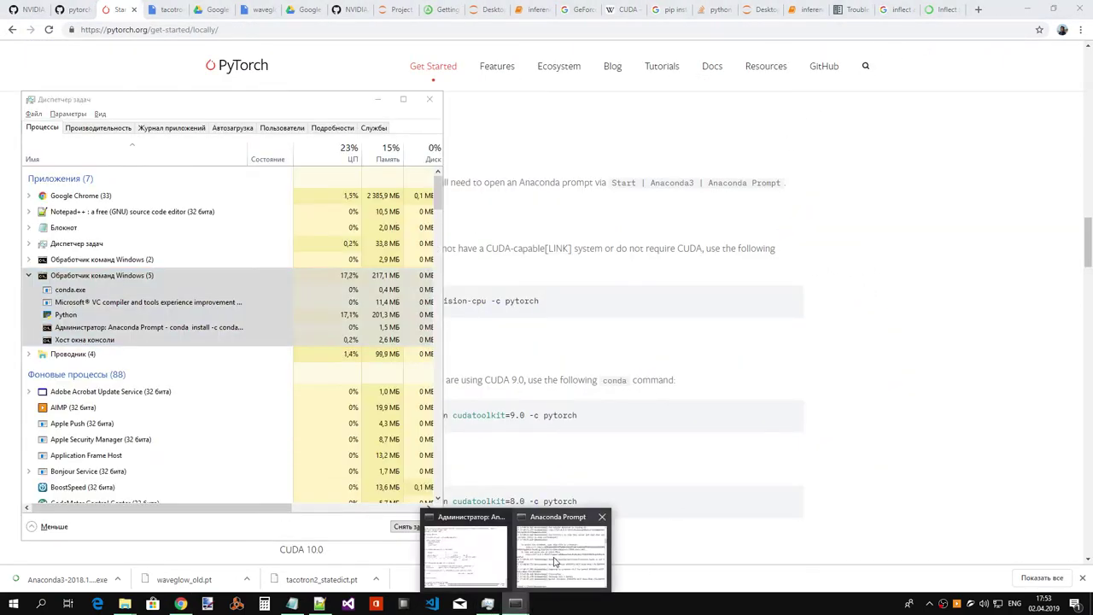
{"action": "left_click", "coordinate": [571, 551]}
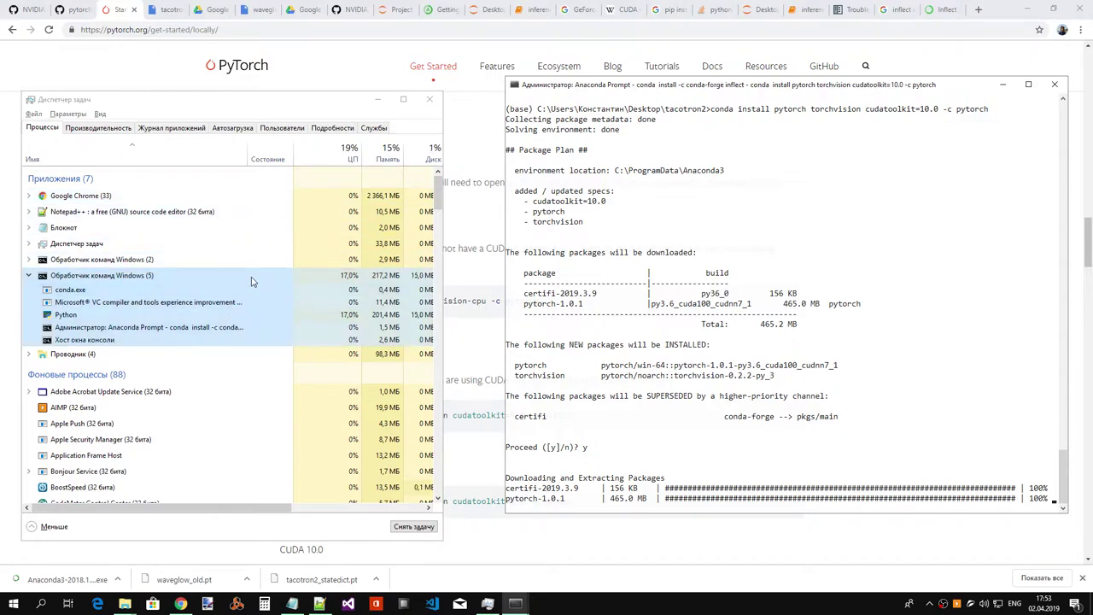
- Check the conda installation in the administrator Anaconda Prompt and view the Disk 0 (C:) activity graph in Task Manager
{"action": "left_click", "coordinate": [568, 453]}
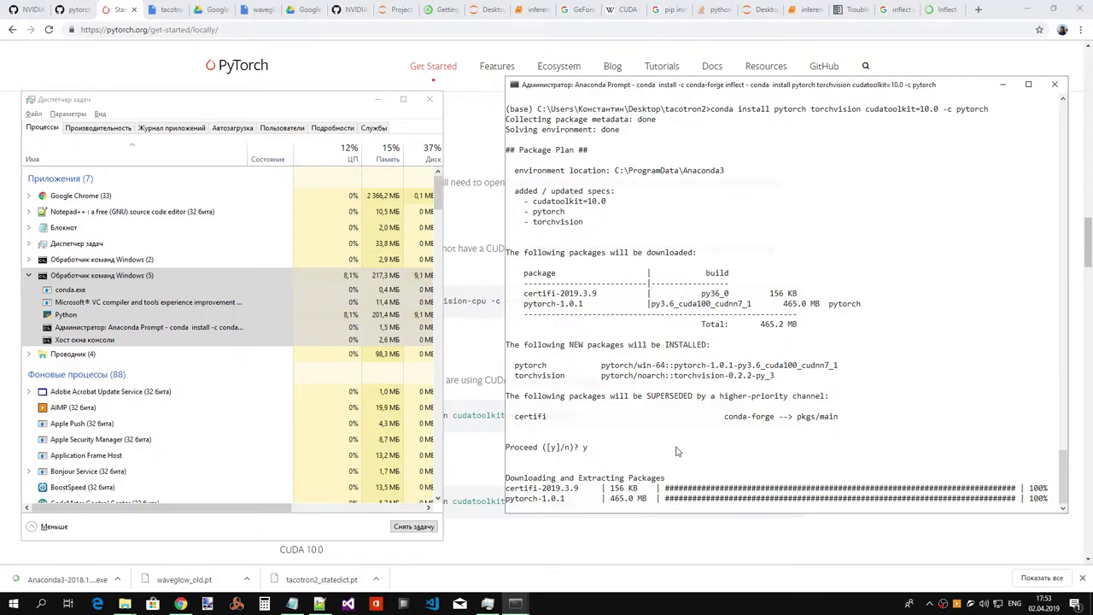
{"action": "left_click", "coordinate": [98, 128]}
{"action": "left_click", "coordinate": [94, 221]}
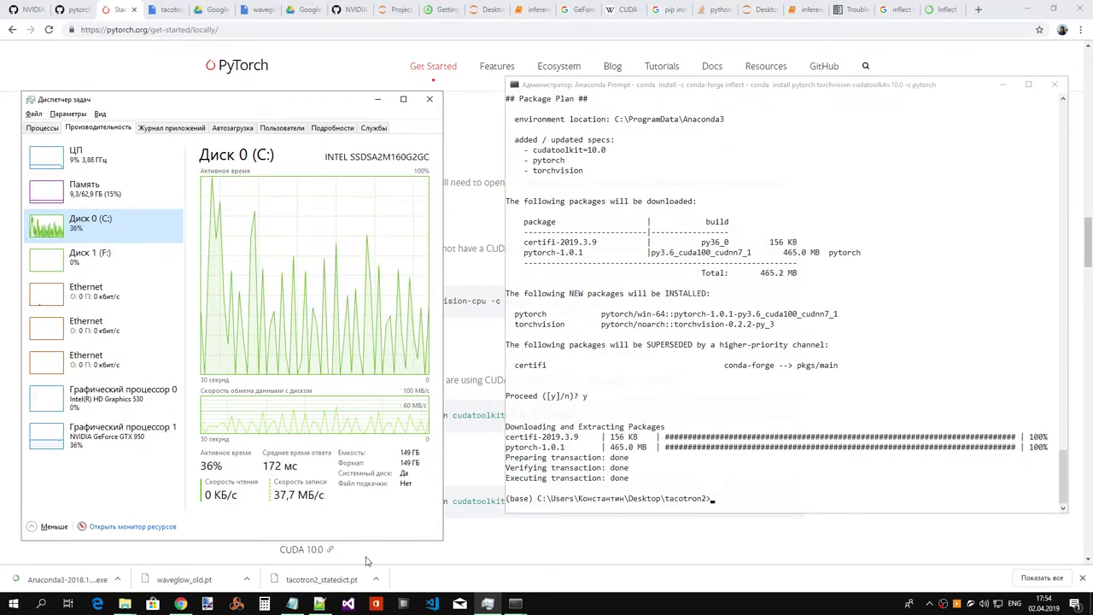
- Restart the Jupyter server in the non-administrator Anaconda Prompt with jupyter notebook --ip=127.0.0.1 --port=31337
{"action": "left_click", "coordinate": [526, 590]}
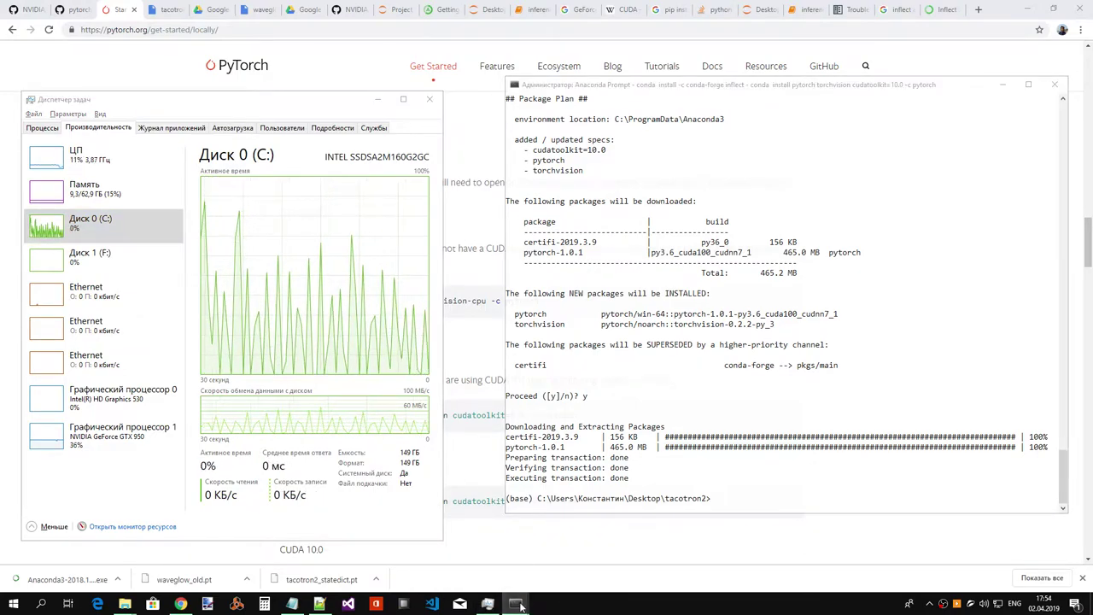
{"action": "left_click", "coordinate": [464, 589]}
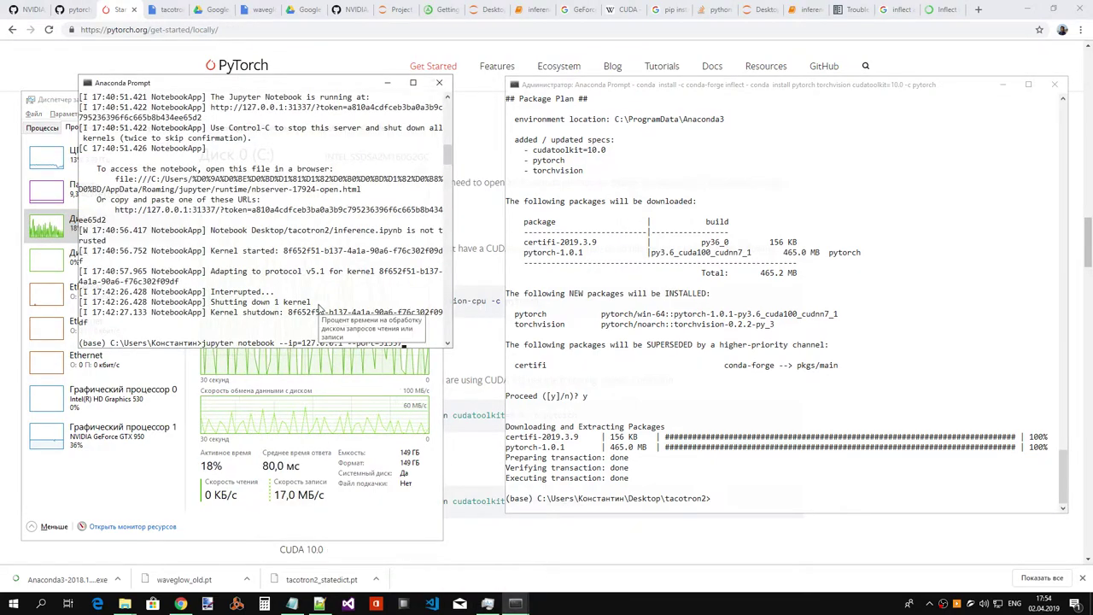
{"action": "key", "text": "Up"}
{"action": "key", "text": "Return"}
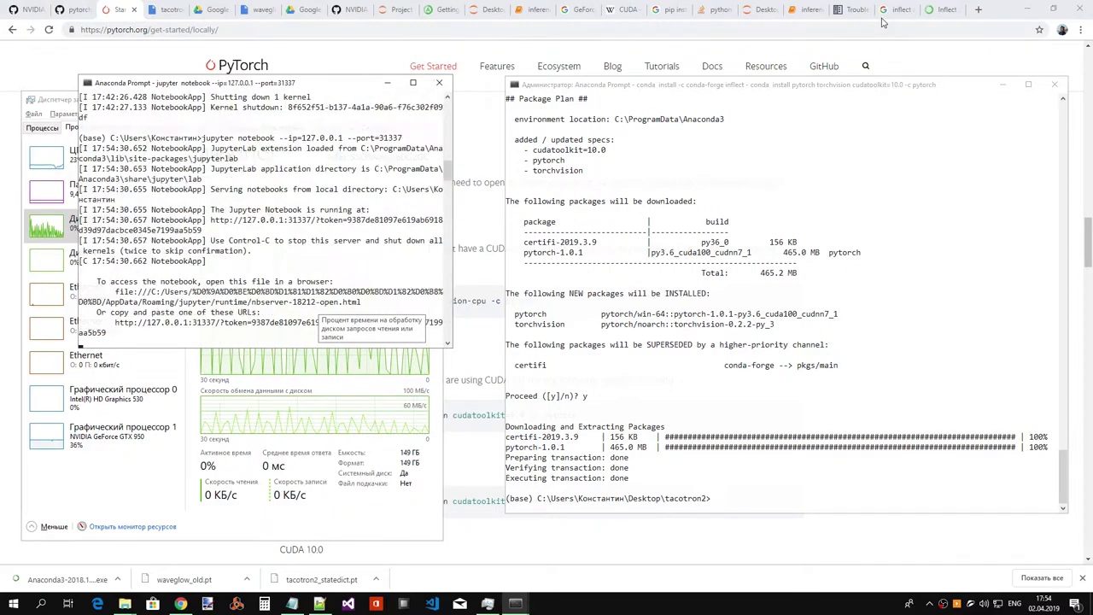
- Return to the inference notebook in the browser, dismiss the connection error and reload the page
{"action": "left_click", "coordinate": [811, 12]}
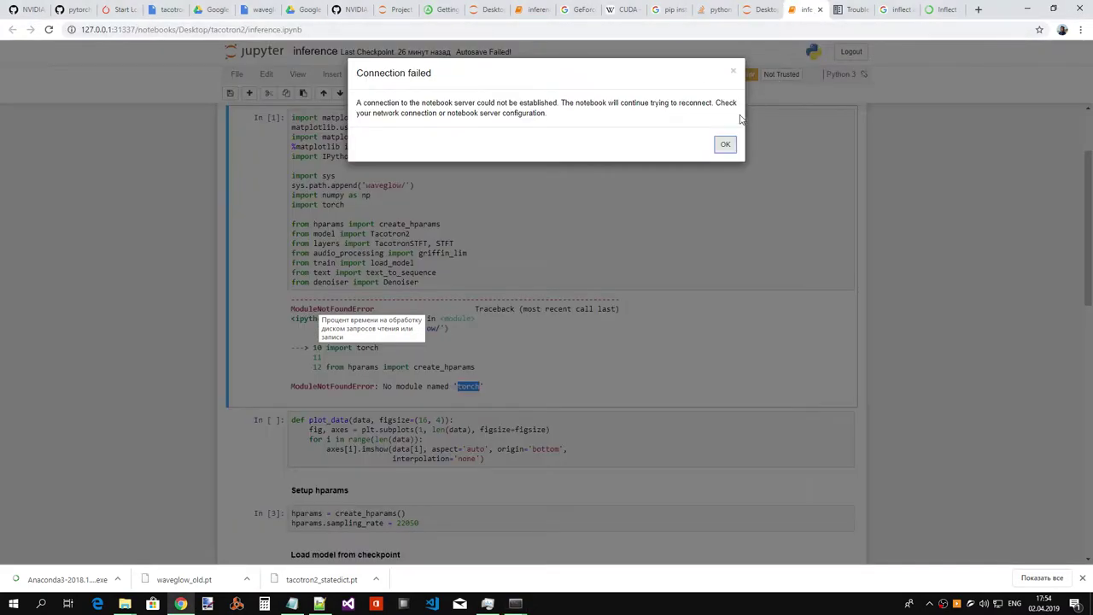
{"action": "left_click", "coordinate": [725, 144]}
{"action": "left_click", "coordinate": [417, 30]}
{"action": "key", "text": "Return"}
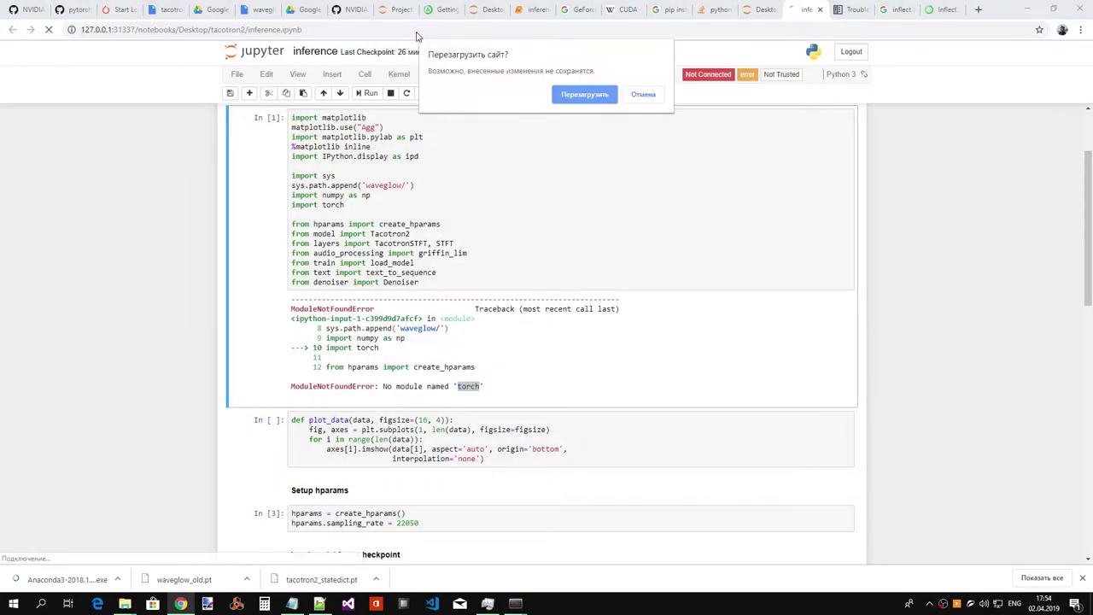
{"action": "left_click", "coordinate": [584, 94]}
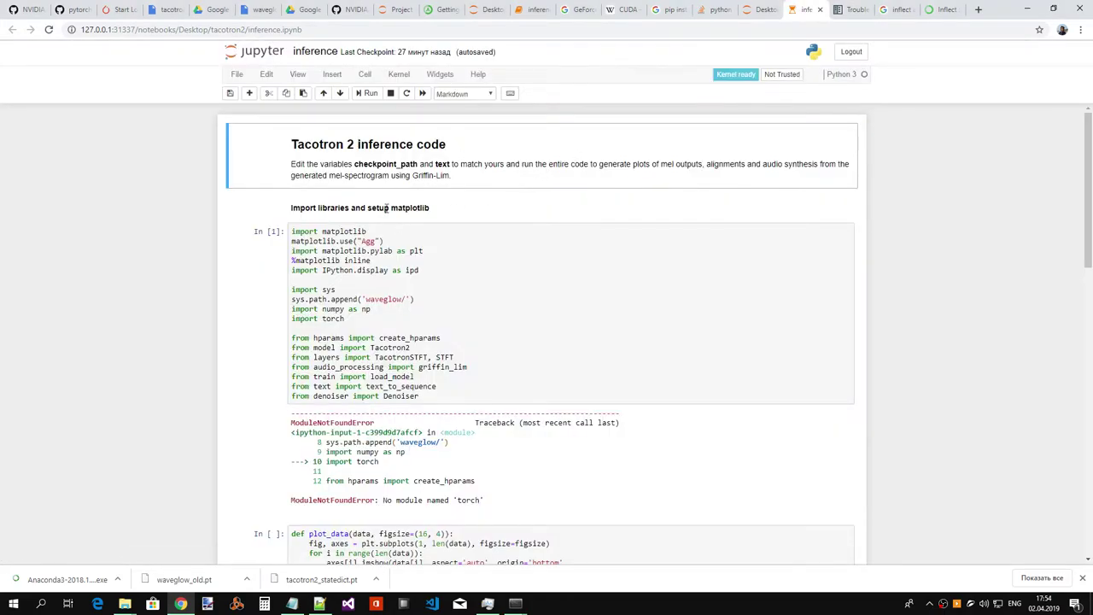
- Run the Tacotron 2 inference notebook's opening cells through the library import cell
{"action": "left_click", "coordinate": [373, 95]}
{"action": "left_click", "coordinate": [371, 94]}
{"action": "left_click", "coordinate": [371, 94]}
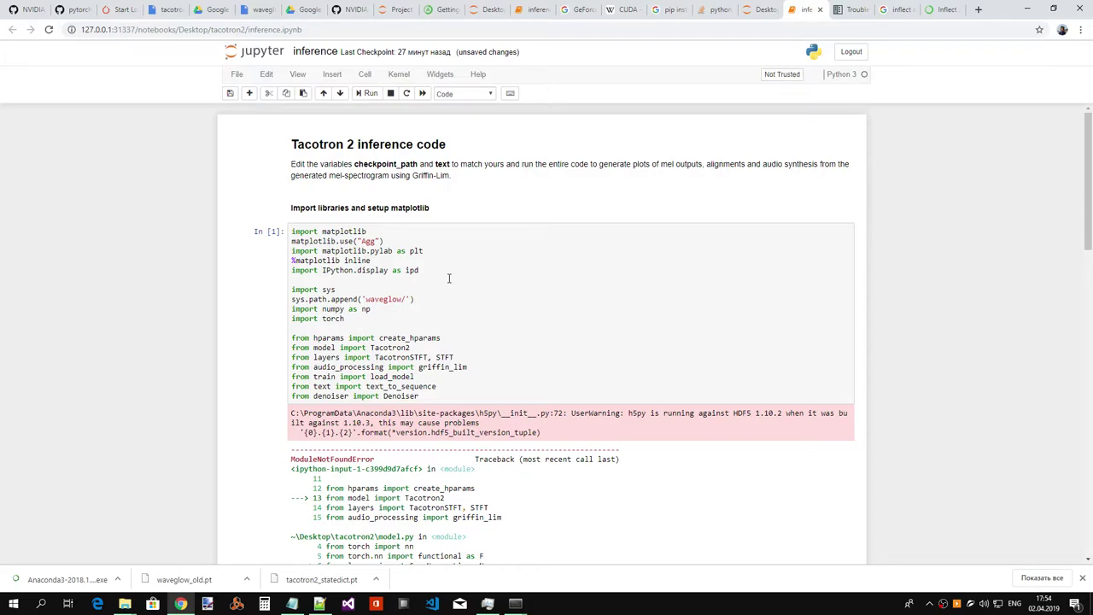
- Highlight the missing module name librosa in the notebook's import error and switch to the administrator Anaconda Prompt
{"action": "scroll", "coordinate": [494, 263], "scroll_direction": "down", "scroll_amount": 5}
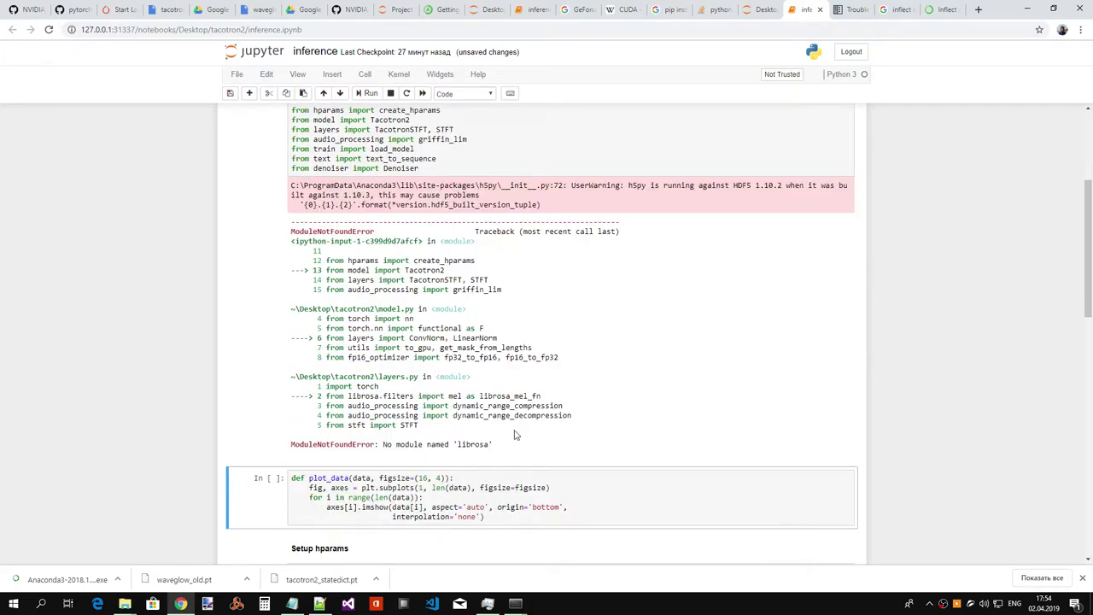
{"action": "double_click", "coordinate": [474, 444]}
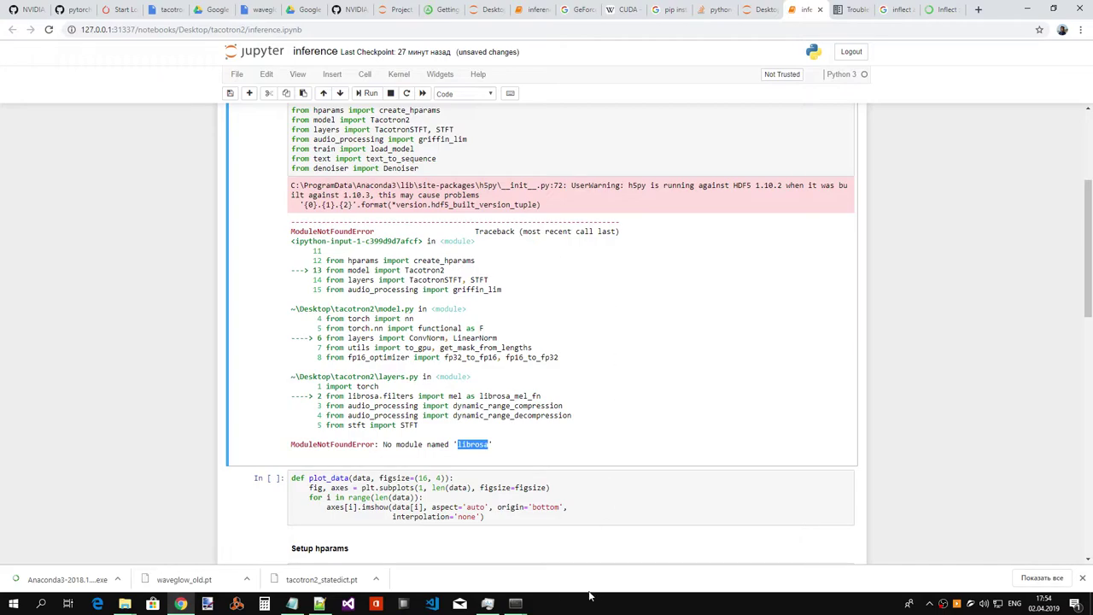
{"action": "mouse_move", "coordinate": [521, 603]}
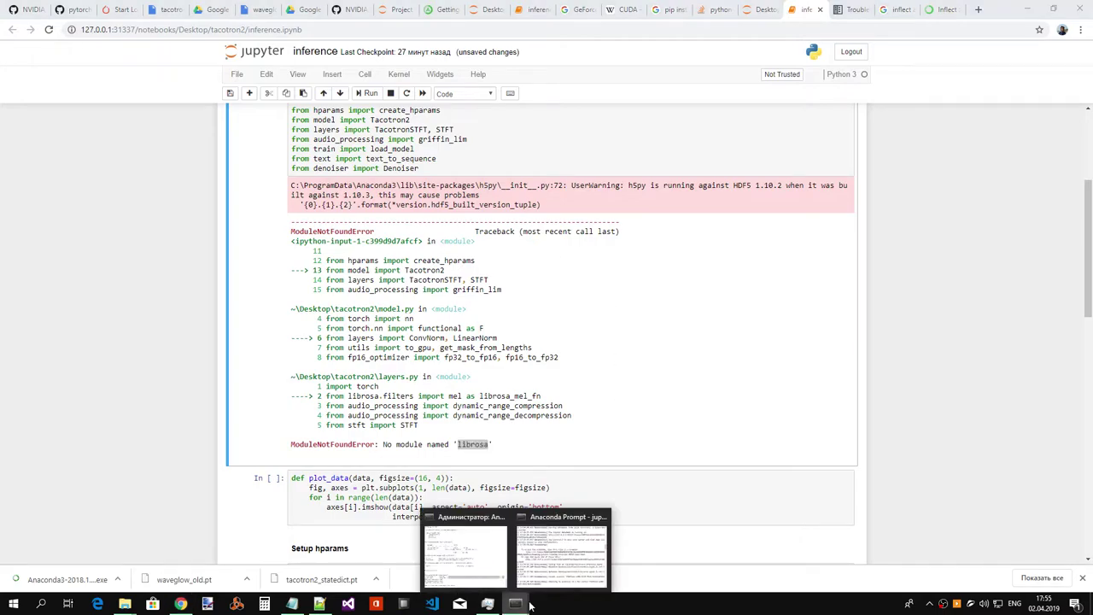
{"action": "left_click", "coordinate": [562, 551]}
{"action": "left_click", "coordinate": [660, 245]}
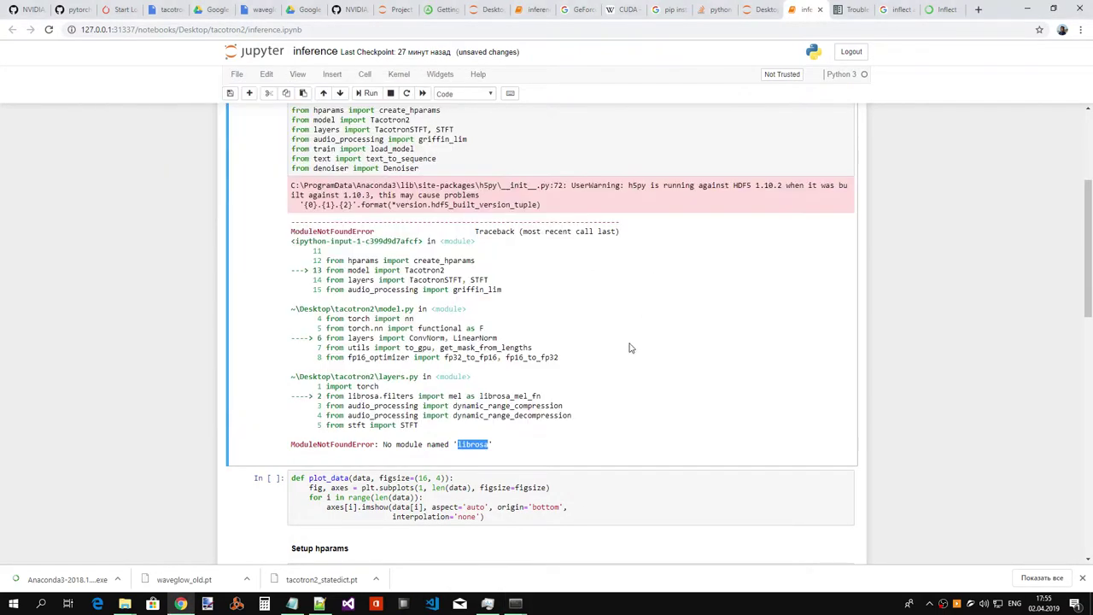
{"action": "mouse_move", "coordinate": [517, 603]}
{"action": "left_click", "coordinate": [480, 564]}
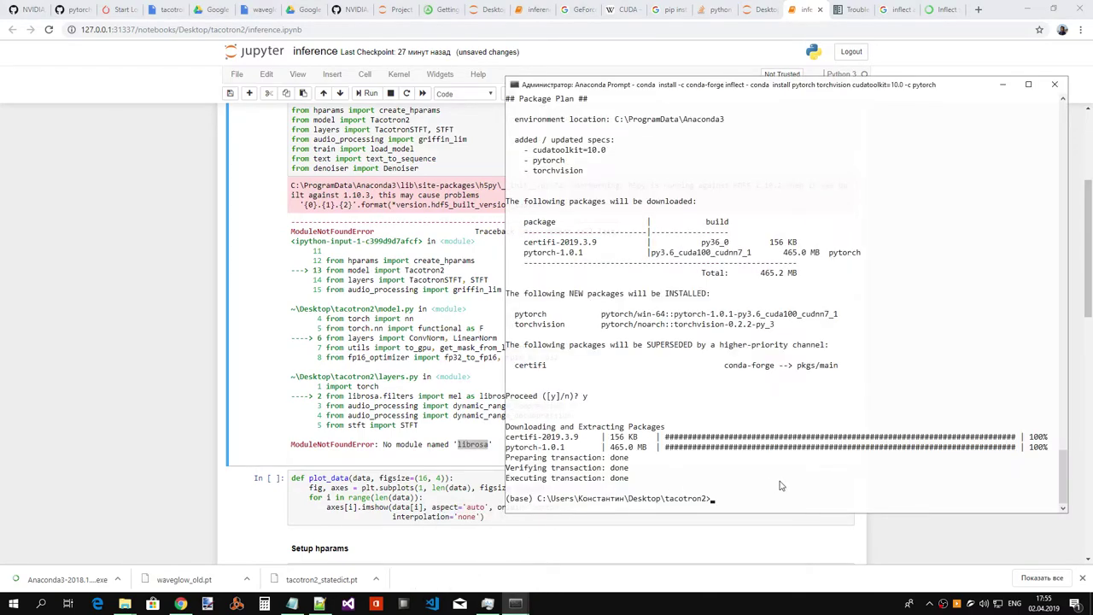
{"action": "key", "text": "Up"}
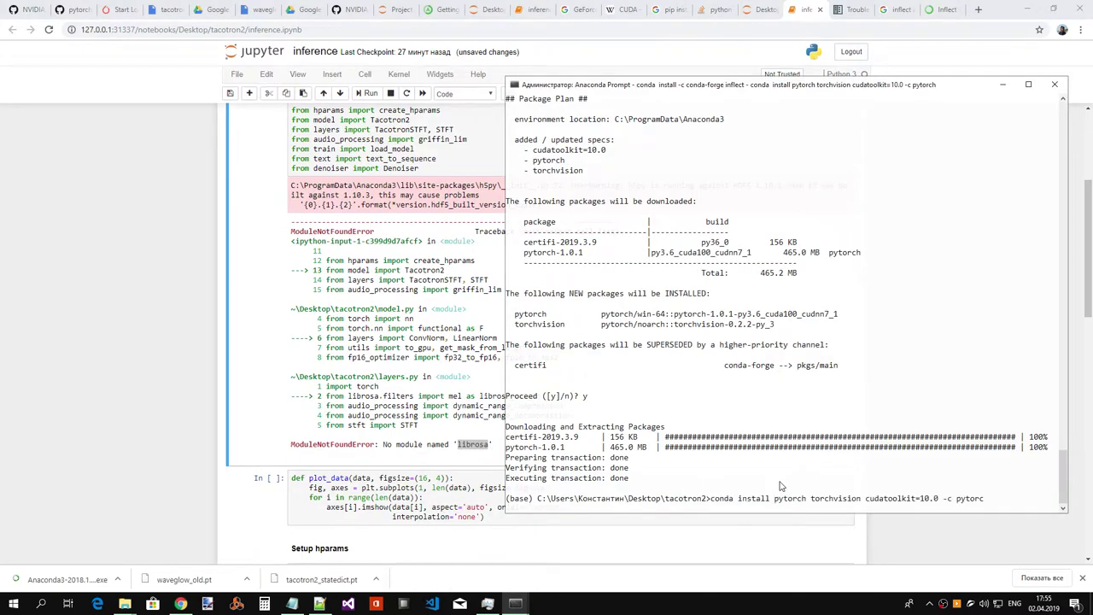
{"action": "key", "text": "BackSpace"}
{"action": "key", "text": "BackSpace"}
{"action": "key", "text": "BackSpace"}
{"action": "key", "text": "BackSpace"}
{"action": "key", "text": "BackSpace"}
{"action": "key", "text": "BackSpace"}
{"action": "key", "text": "BackSpace"}
{"action": "key", "text": "BackSpace"}
{"action": "key", "text": "BackSpace"}
{"action": "key", "text": "BackSpace"}
{"action": "key", "text": "BackSpace"}
{"action": "key", "text": "BackSpace"}
{"action": "key", "text": "BackSpace"}
{"action": "key", "text": "BackSpace"}
{"action": "key", "text": "BackSpace"}
{"action": "key", "text": "BackSpace"}
{"action": "key", "text": "BackSpace"}
{"action": "key", "text": "BackSpace"}
{"action": "key", "text": "BackSpace"}
{"action": "key", "text": "BackSpace"}
- Return to the browser and search Google for "anaconda install librosa" in a new tab
{"action": "key", "text": "alt+Tab"}
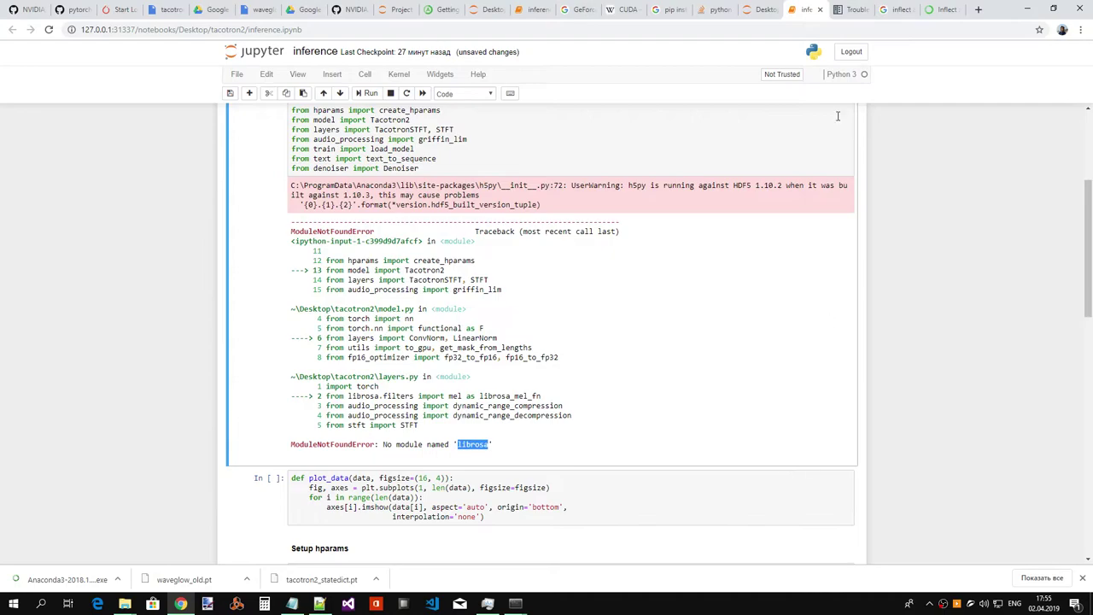
{"action": "left_click", "coordinate": [984, 13]}
{"action": "type", "text": "ana"}
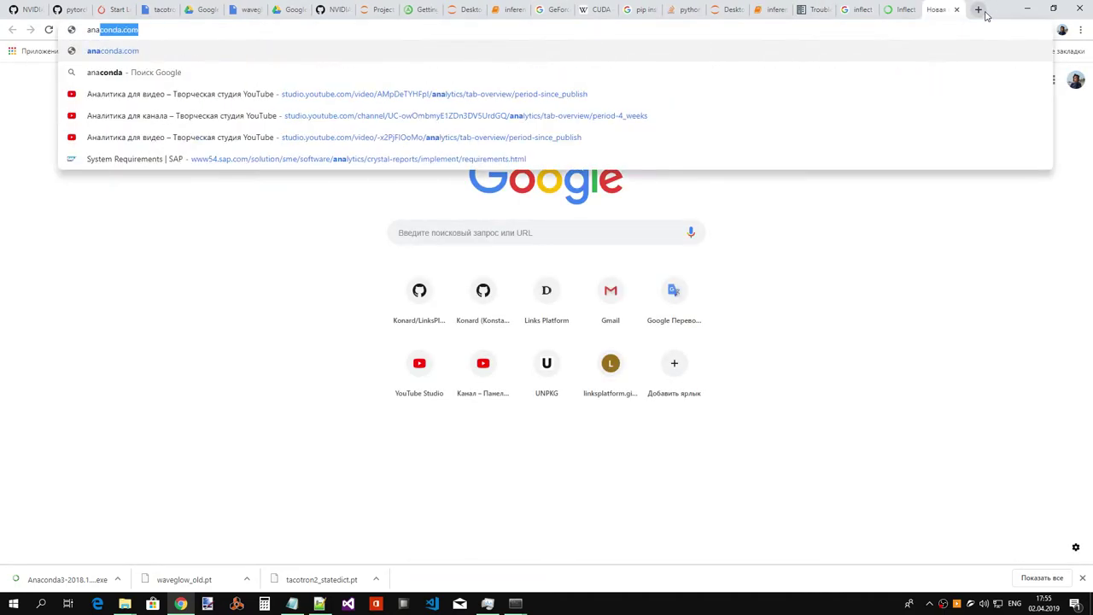
{"action": "type", "text": "conda insta"}
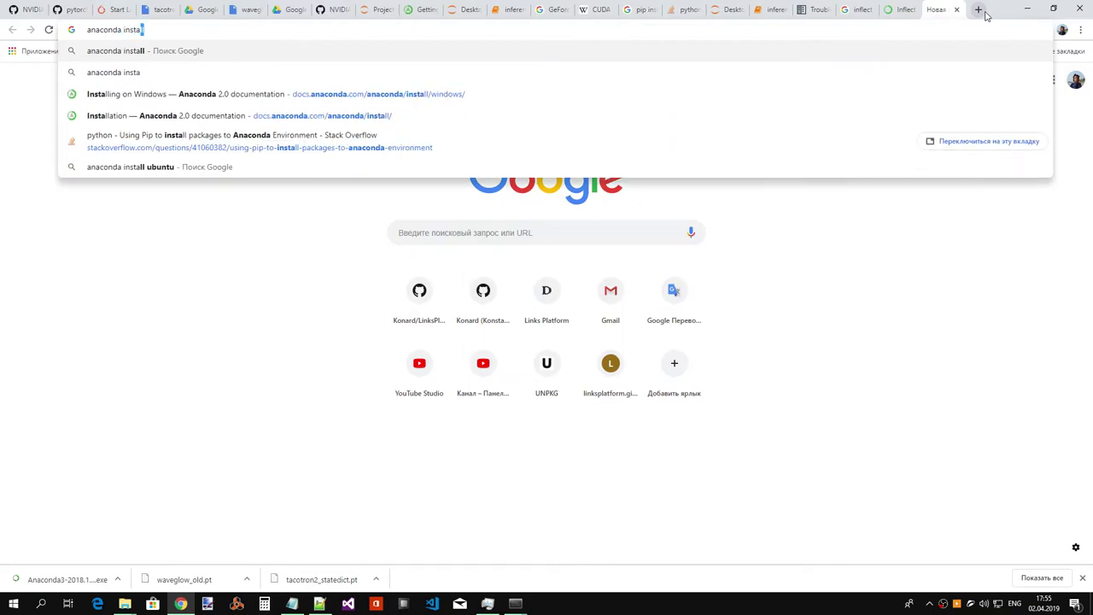
{"action": "type", "text": "ll librosa"}
{"action": "key", "text": "Return"}
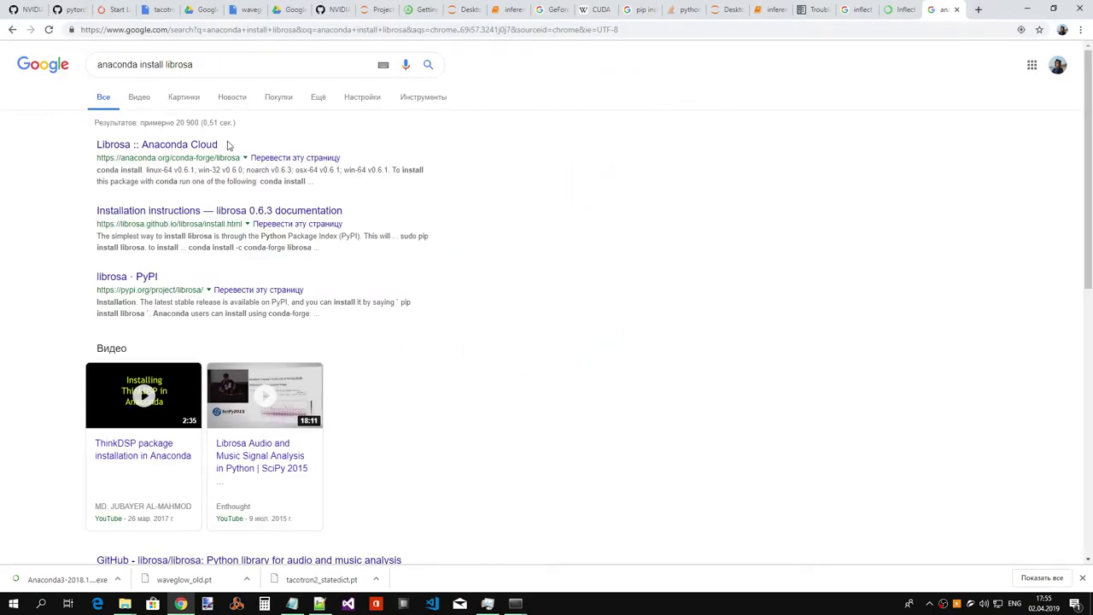
- Open the Librosa page on Anaconda Cloud from the results and highlight the command conda install -c conda-forge librosa
{"action": "middle_click", "coordinate": [209, 144]}
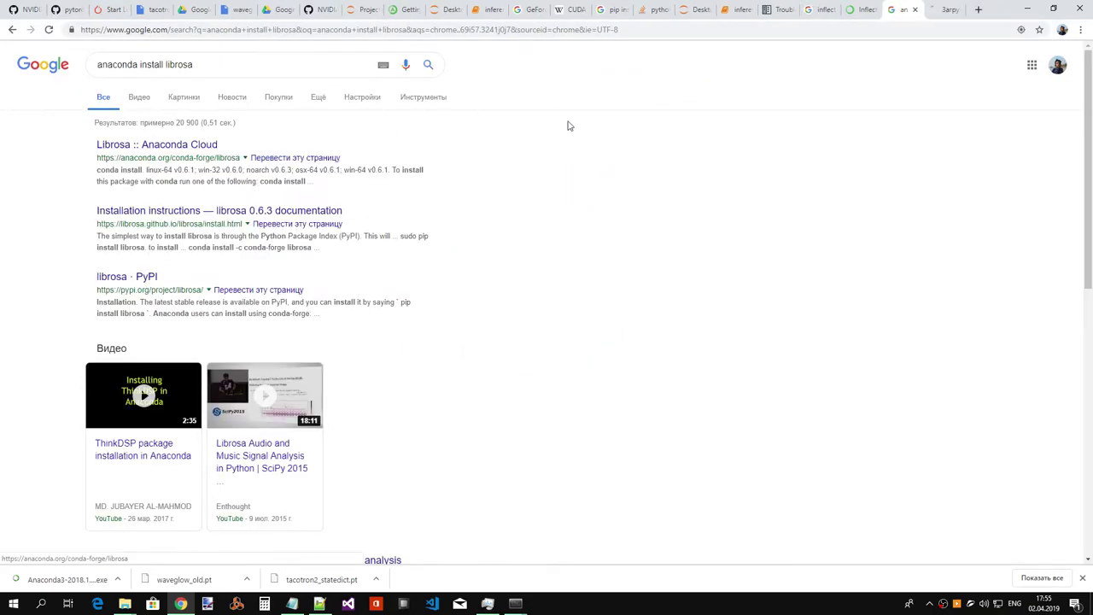
{"action": "left_click", "coordinate": [946, 9]}
{"action": "scroll", "coordinate": [581, 291], "scroll_direction": "down", "scroll_amount": 2}
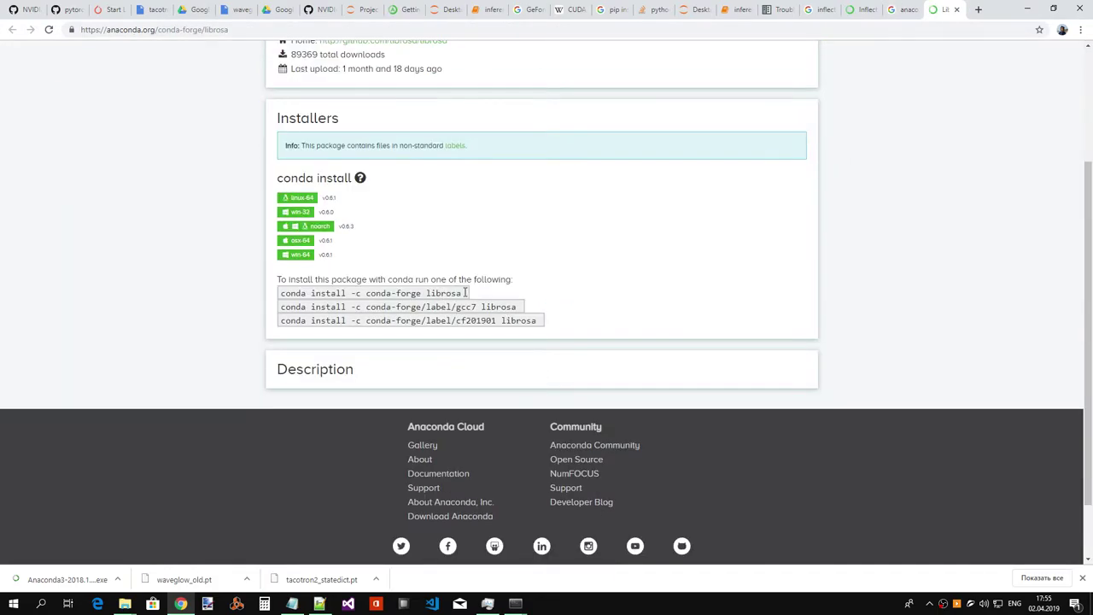
{"action": "left_click_drag", "start_coordinate": [465, 292], "coordinate": [280, 292]}
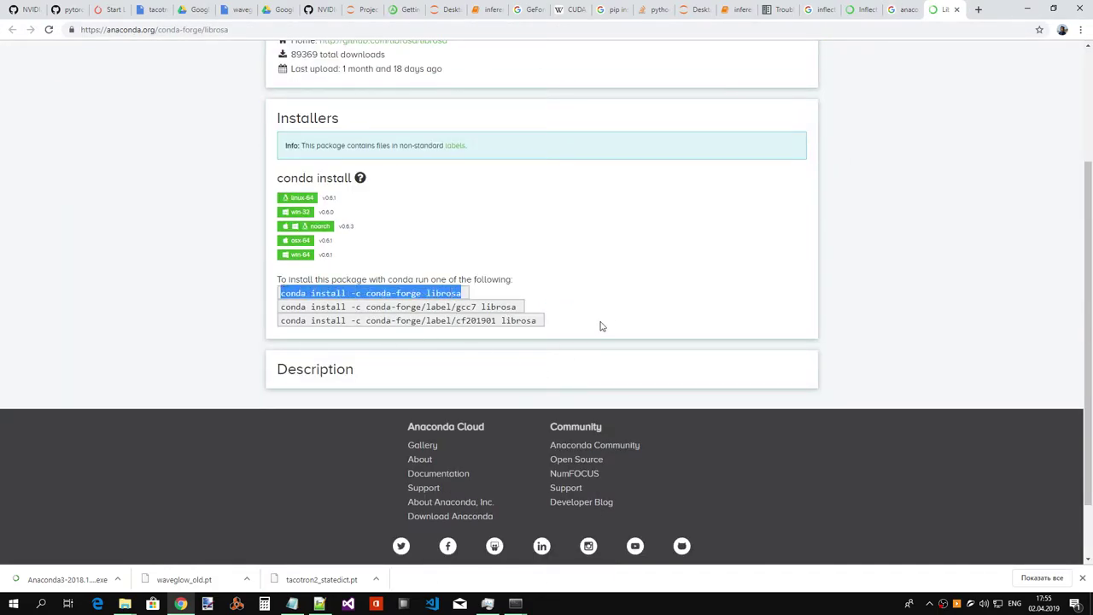
{"action": "scroll", "coordinate": [611, 311], "scroll_direction": "up", "scroll_amount": 2}
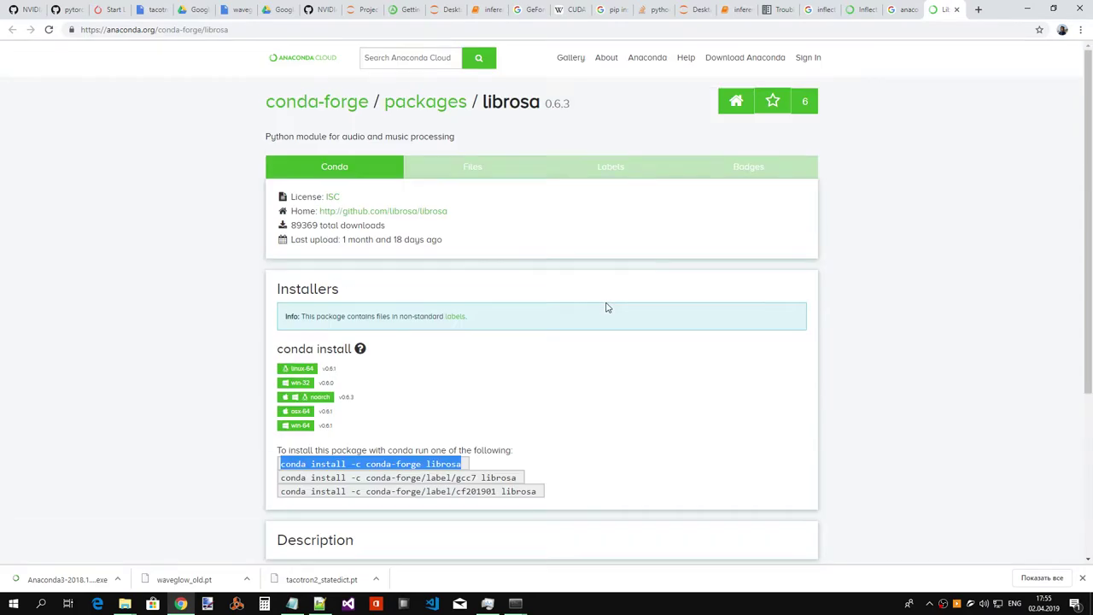
- Open librosa's installation instructions from the search results in a new tab and copy the command conda install -c conda-forge librosa
{"action": "left_click", "coordinate": [902, 17]}
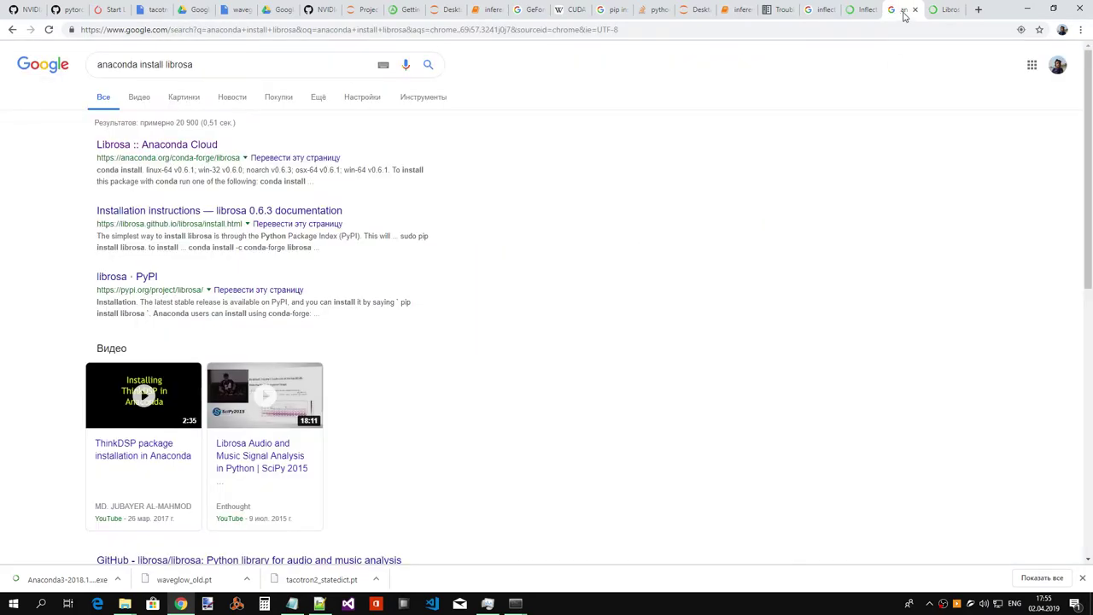
{"action": "right_click", "coordinate": [285, 212]}
{"action": "left_click", "coordinate": [325, 219]}
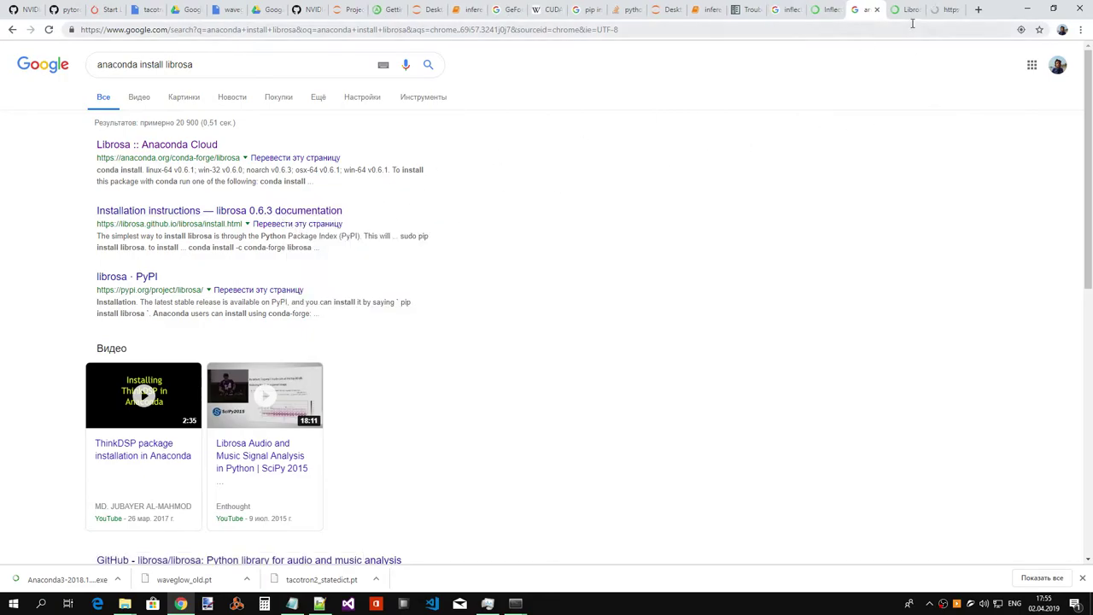
{"action": "left_click", "coordinate": [948, 10]}
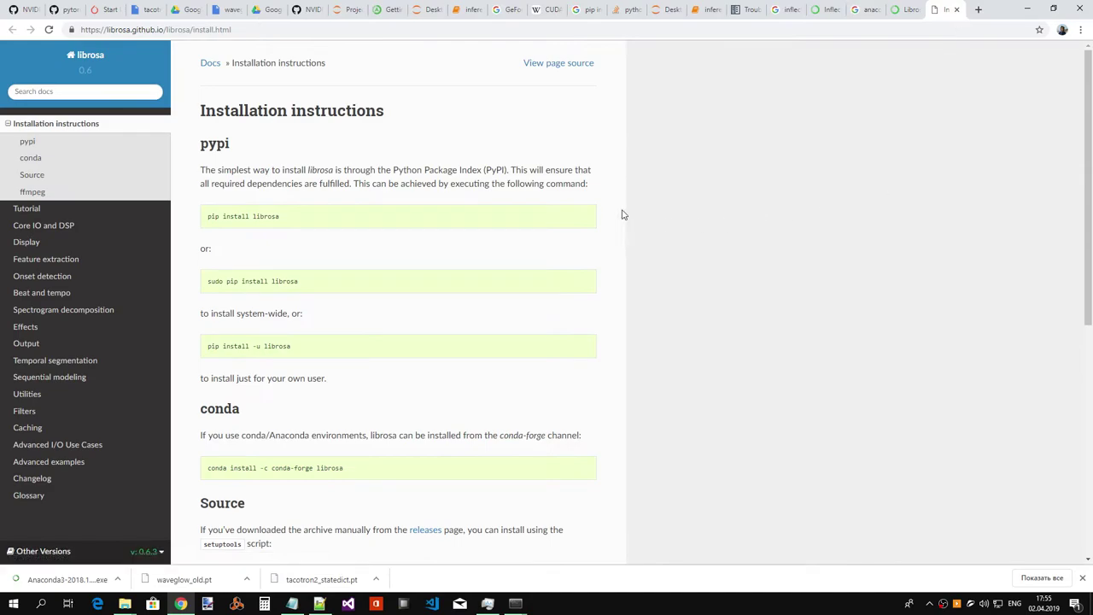
{"action": "left_click_drag", "start_coordinate": [369, 470], "coordinate": [202, 472]}
{"action": "key", "text": "ctrl+c"}
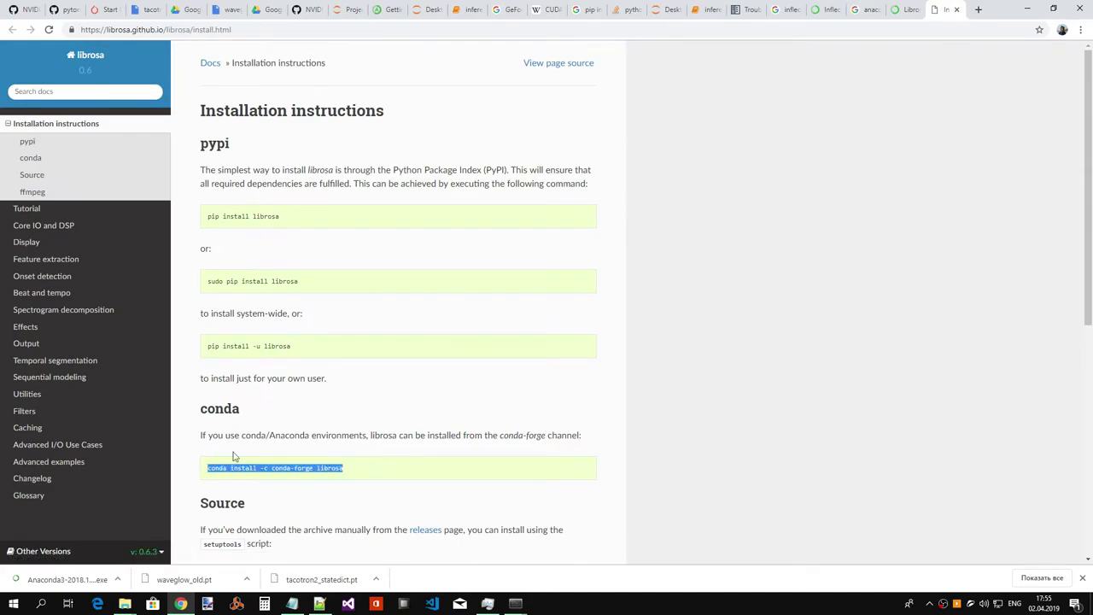
- Clear the leftover command in the administrator Anaconda Prompt and run conda install -c conda-forge librosa
{"action": "key", "text": "alt+Tab"}
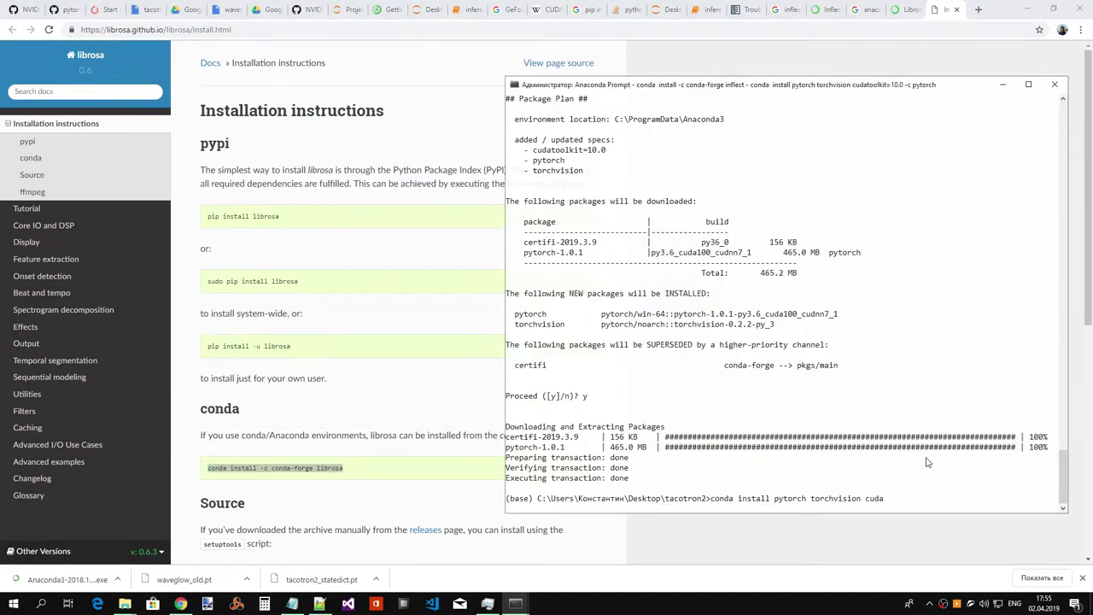
{"action": "key", "text": "BackSpace"}
{"action": "key", "text": "BackSpace"}
{"action": "key", "text": "BackSpace"}
{"action": "key", "text": "BackSpace"}
{"action": "key", "text": "BackSpace"}
{"action": "key", "text": "BackSpace"}
{"action": "key", "text": "BackSpace"}
{"action": "key", "text": "BackSpace"}
{"action": "key", "text": "BackSpace"}
{"action": "key", "text": "BackSpace"}
{"action": "key", "text": "BackSpace"}
{"action": "key", "text": "BackSpace"}
{"action": "key", "text": "BackSpace"}
{"action": "key", "text": "BackSpace"}
{"action": "key", "text": "BackSpace"}
{"action": "key", "text": "BackSpace"}
{"action": "key", "text": "BackSpace"}
{"action": "key", "text": "BackSpace"}
{"action": "key", "text": "BackSpace"}
{"action": "key", "text": "BackSpace"}
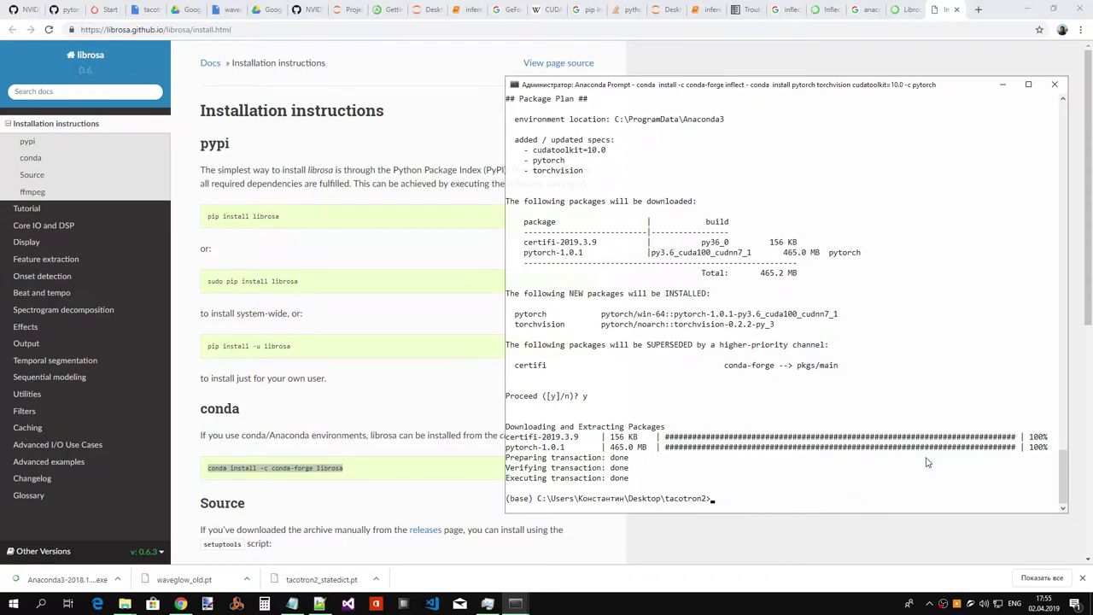
{"action": "key", "text": "ctrl+v"}
{"action": "key", "text": "Return"}
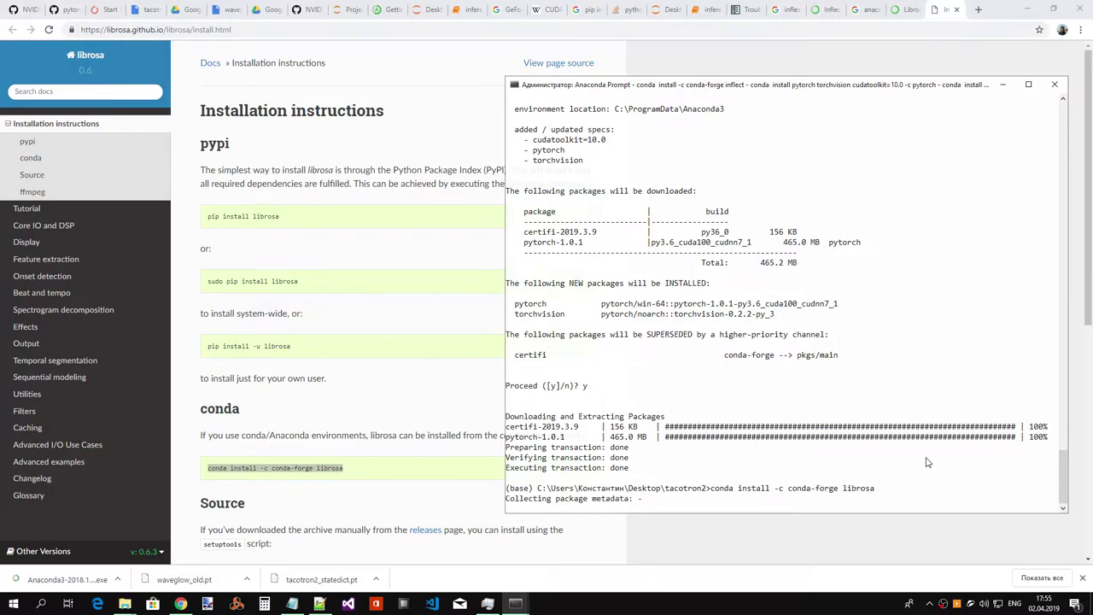
- Stop the Jupyter server running in the non-administrator Anaconda Prompt while the librosa installation proceeds
{"action": "left_click", "coordinate": [708, 10]}
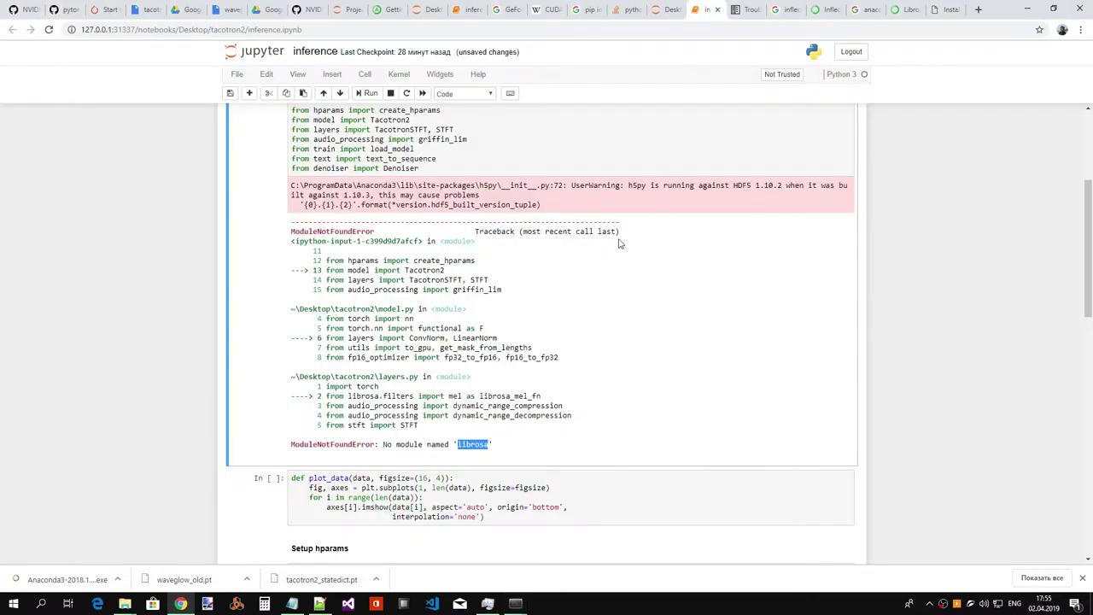
{"action": "left_click", "coordinate": [524, 583]}
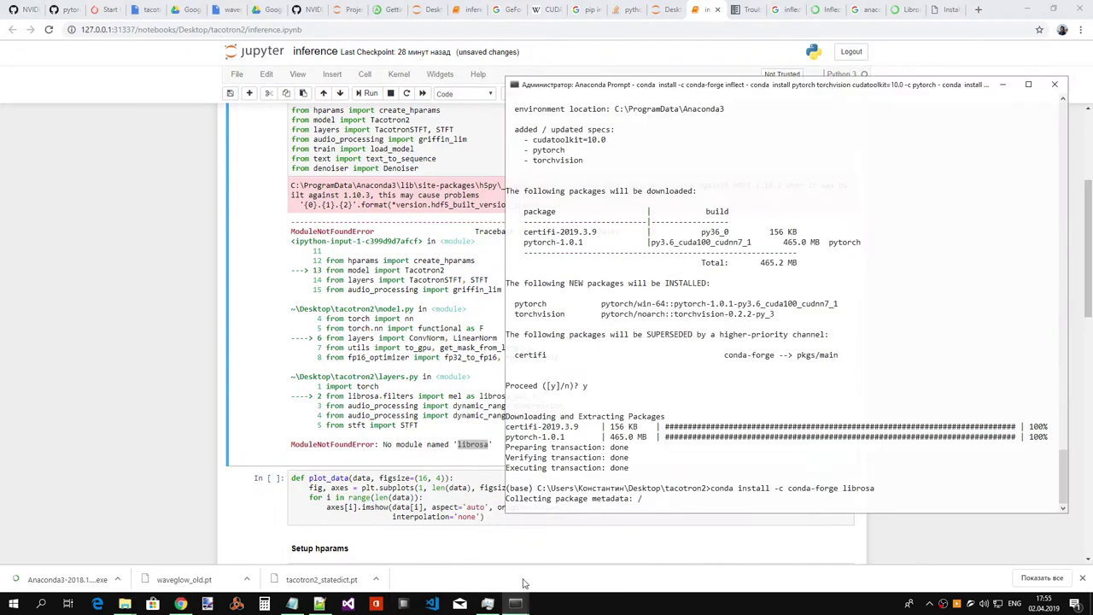
{"action": "mouse_move", "coordinate": [516, 603]}
{"action": "left_click", "coordinate": [466, 550]}
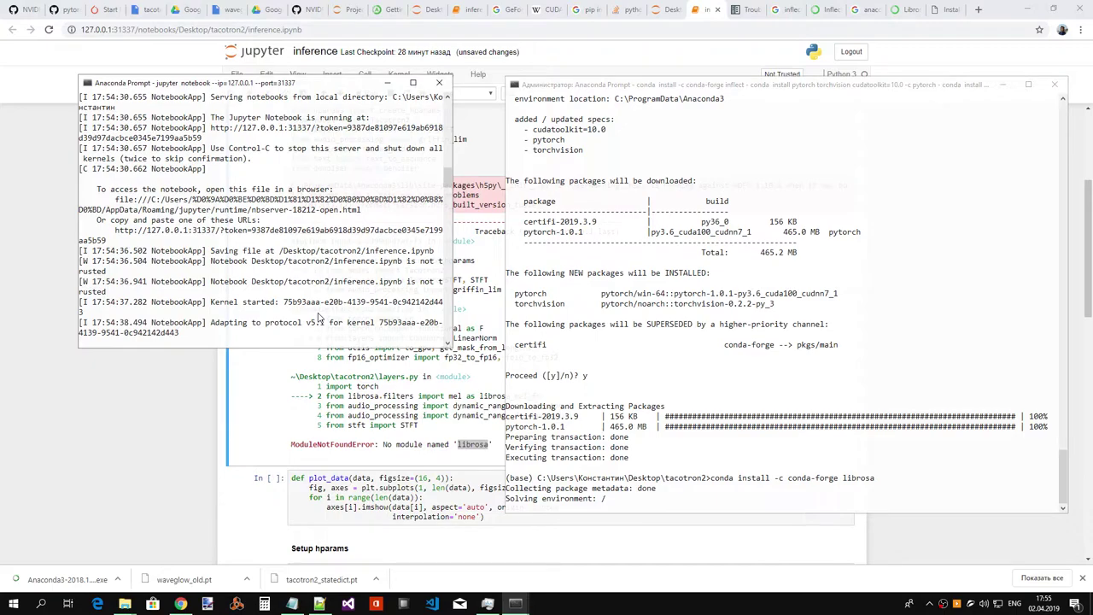
{"action": "key", "text": "ctrl+c"}
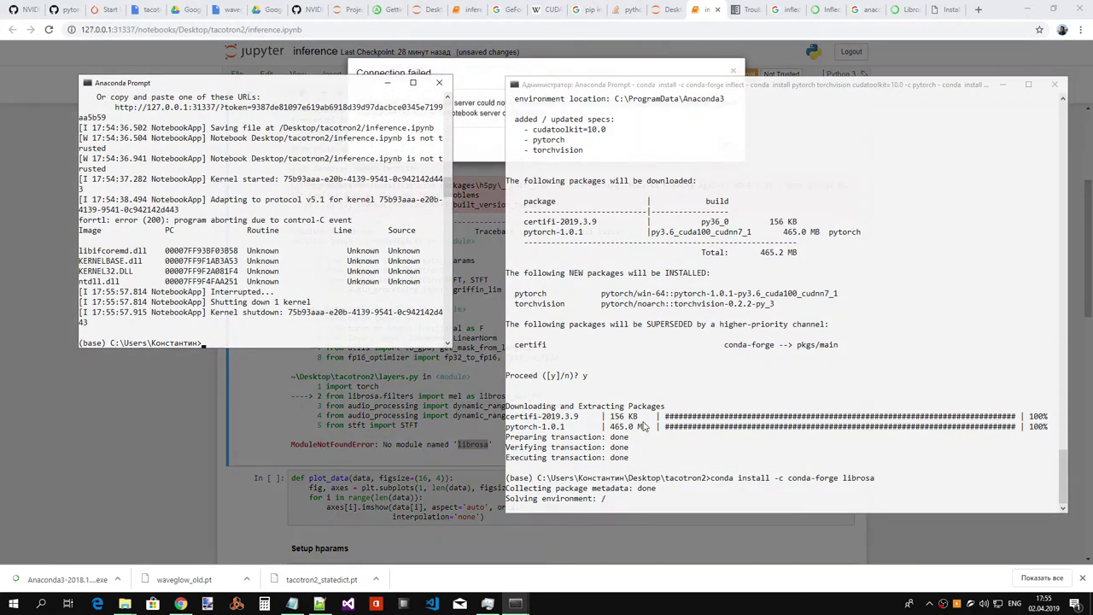
- Check the process list and the CPU performance graphs in Task Manager during the librosa installation
{"action": "left_click", "coordinate": [720, 502]}
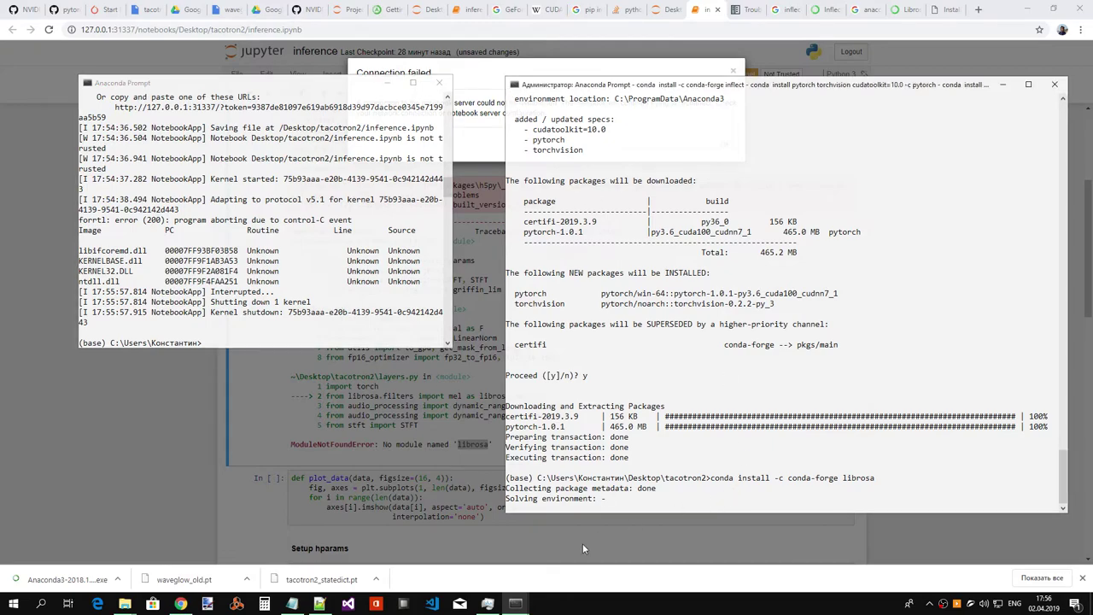
{"action": "left_click", "coordinate": [488, 604]}
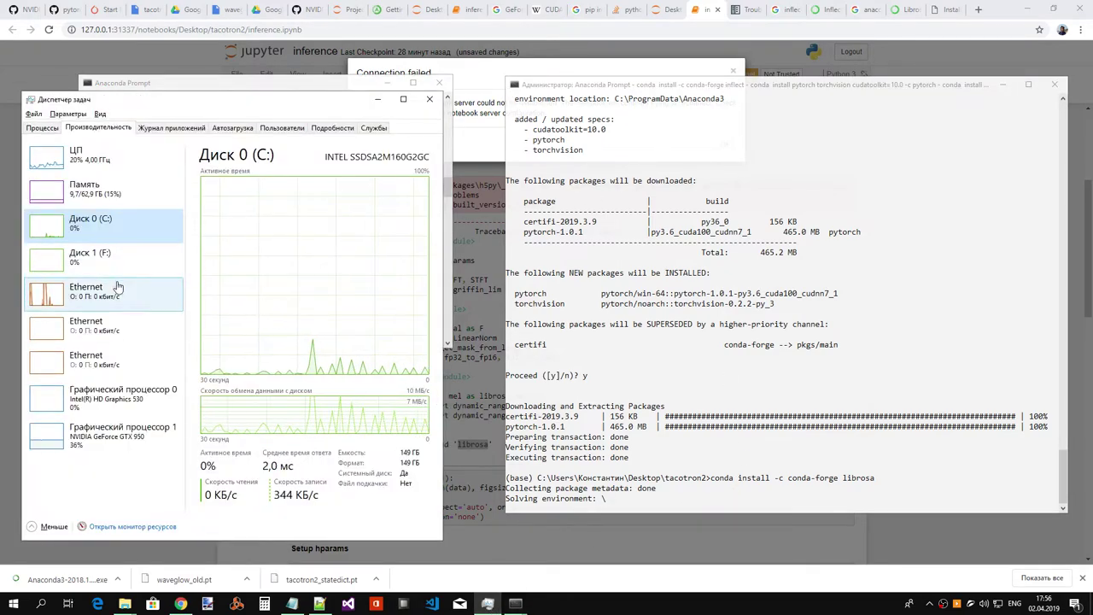
{"action": "left_click", "coordinate": [130, 154]}
{"action": "left_click", "coordinate": [42, 127]}
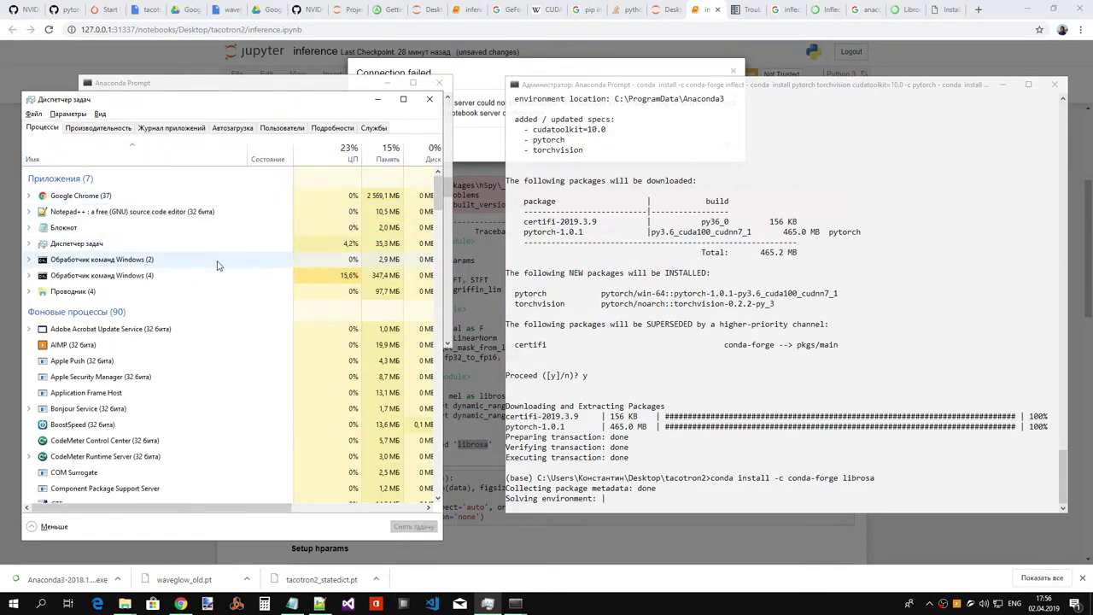
{"action": "left_click", "coordinate": [101, 127]}
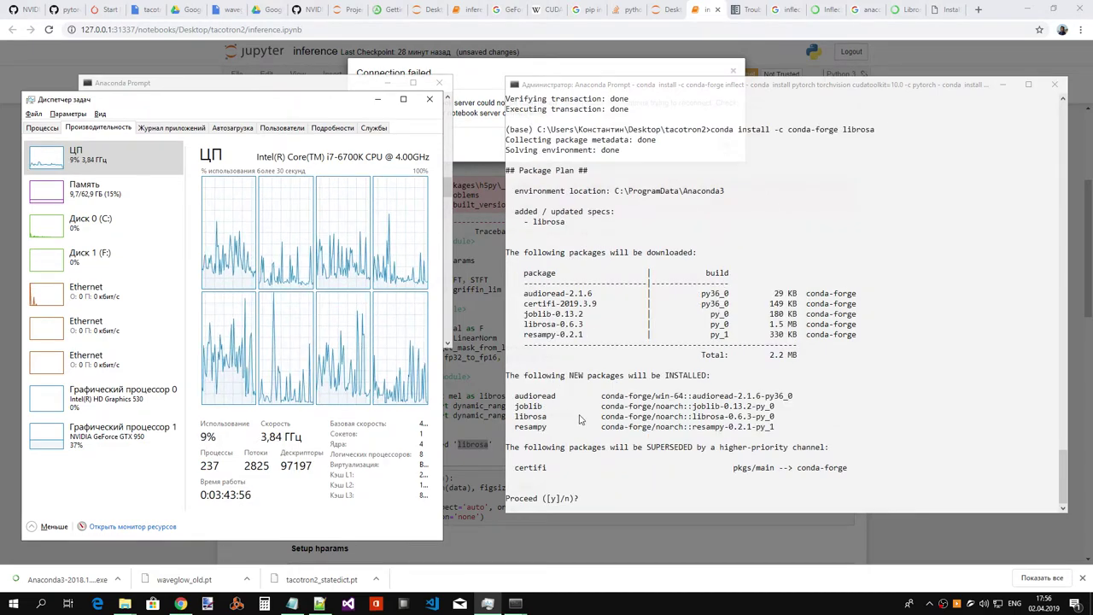
- Confirm the librosa package plan with y in the administrator Anaconda Prompt
{"action": "left_click", "coordinate": [690, 492]}
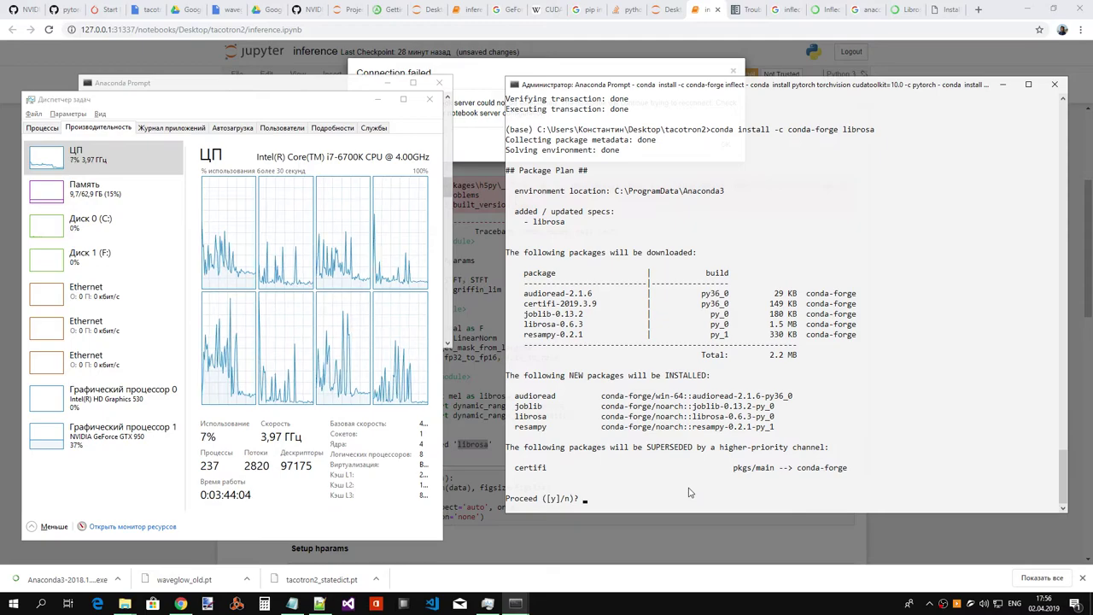
{"action": "type", "text": "y"}
{"action": "key", "text": "Return"}
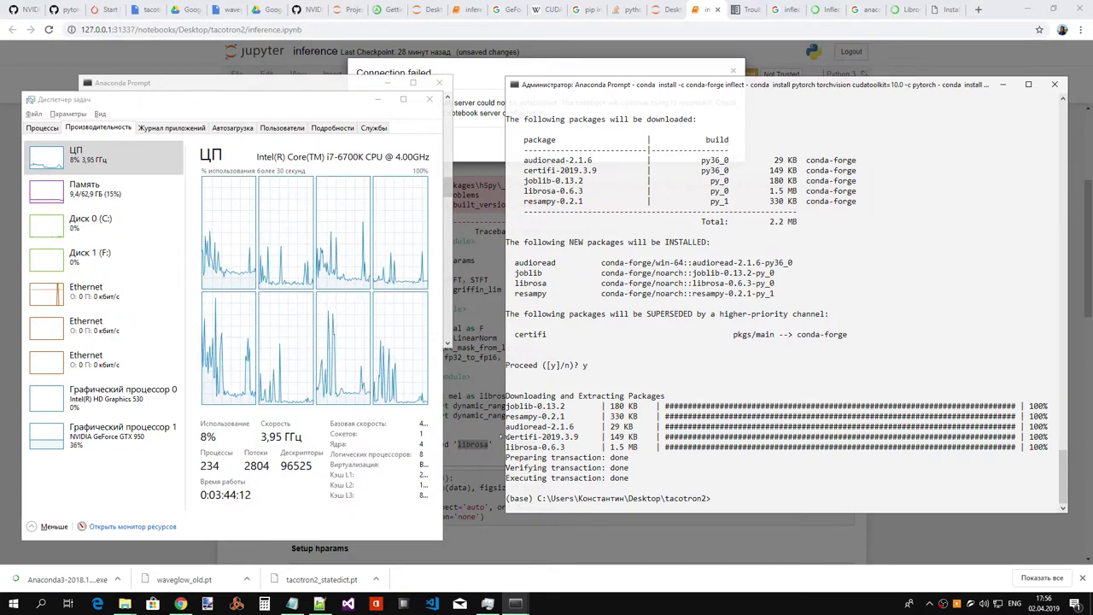
- Start the Jupyter server again in the non-administrator Anaconda Prompt with jupyter notebook --ip=127.0.0.1 --port=31337
{"action": "left_click", "coordinate": [283, 84]}
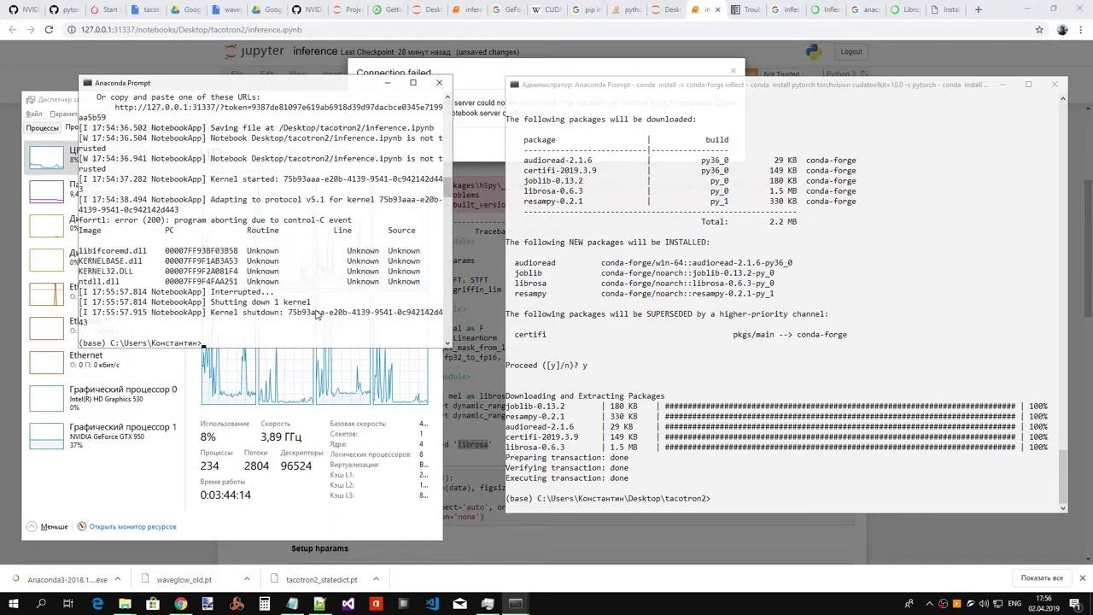
{"action": "key", "text": "Up"}
{"action": "key", "text": "Return"}
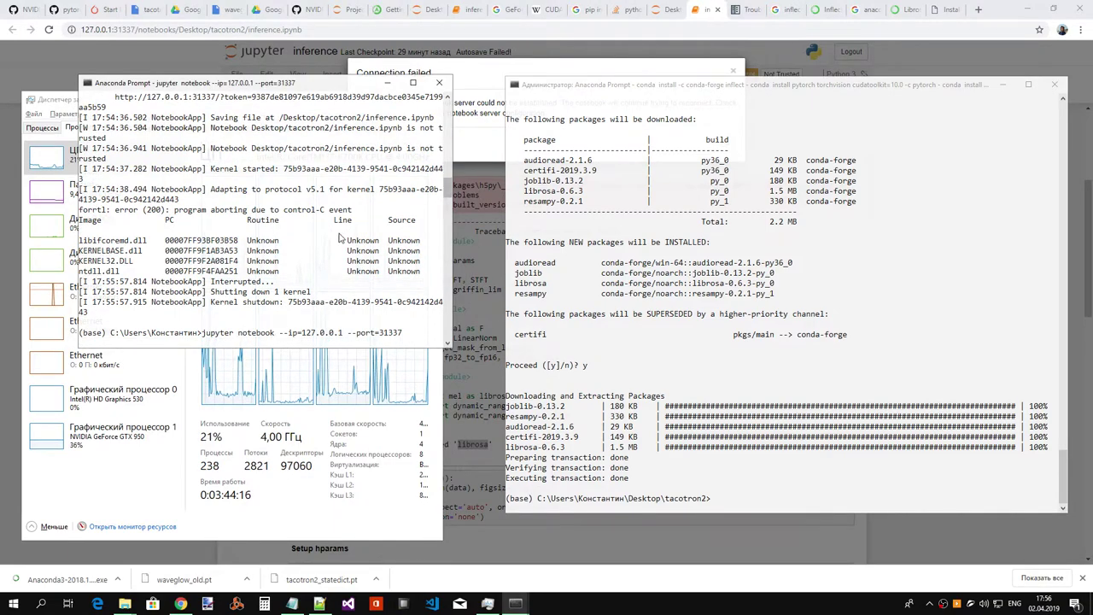
- Reload the inference notebook in the browser and rerun its matplotlib, torch and Tacotron 2 import cell
{"action": "left_click", "coordinate": [330, 32]}
{"action": "key", "text": "Return"}
{"action": "key", "text": "Return"}
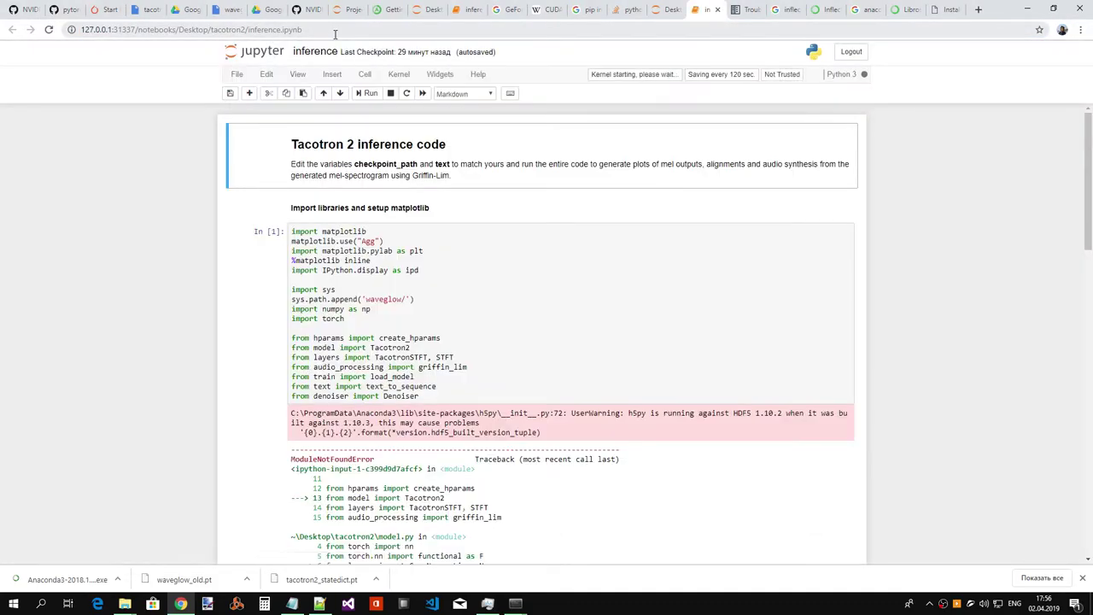
{"action": "left_click", "coordinate": [374, 96]}
{"action": "left_click", "coordinate": [372, 95]}
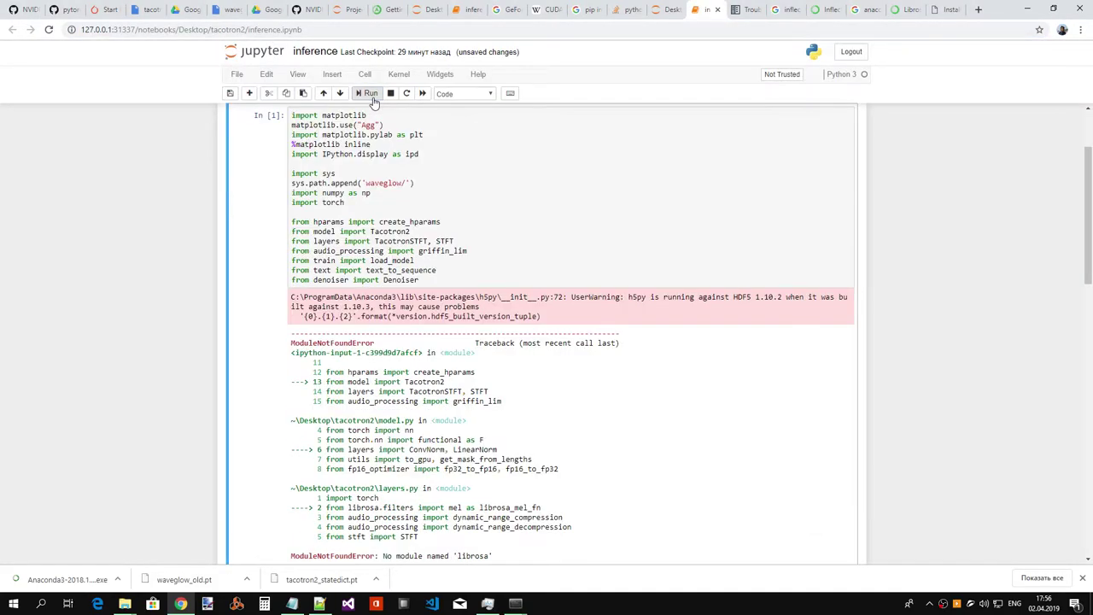
{"action": "left_click", "coordinate": [372, 95]}
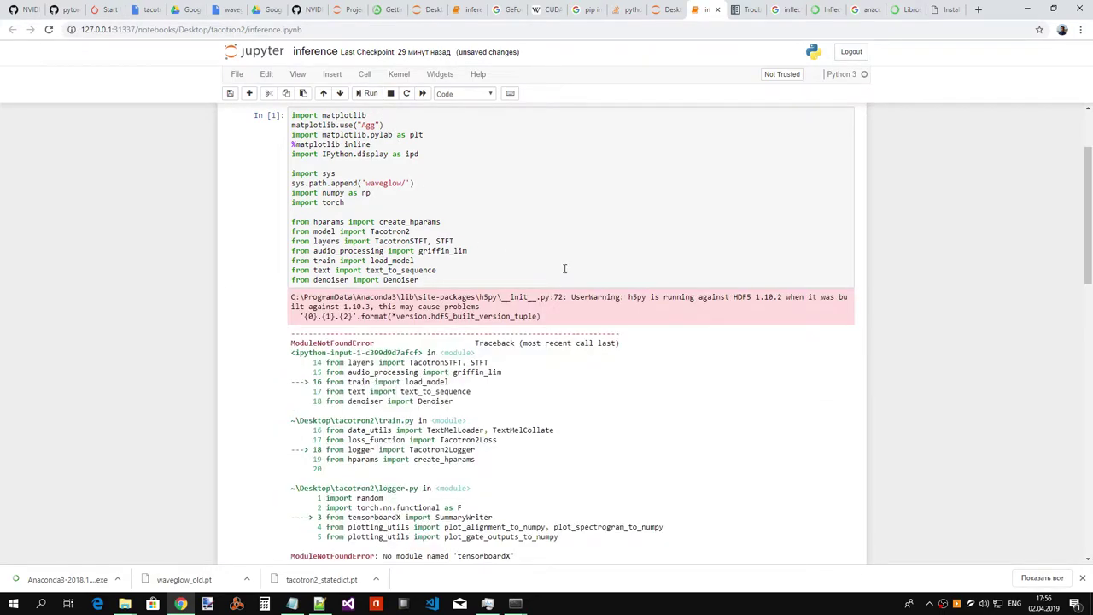
{"action": "scroll", "coordinate": [564, 269], "scroll_direction": "down", "scroll_amount": 1}
{"action": "scroll", "coordinate": [564, 271], "scroll_direction": "down", "scroll_amount": 1}
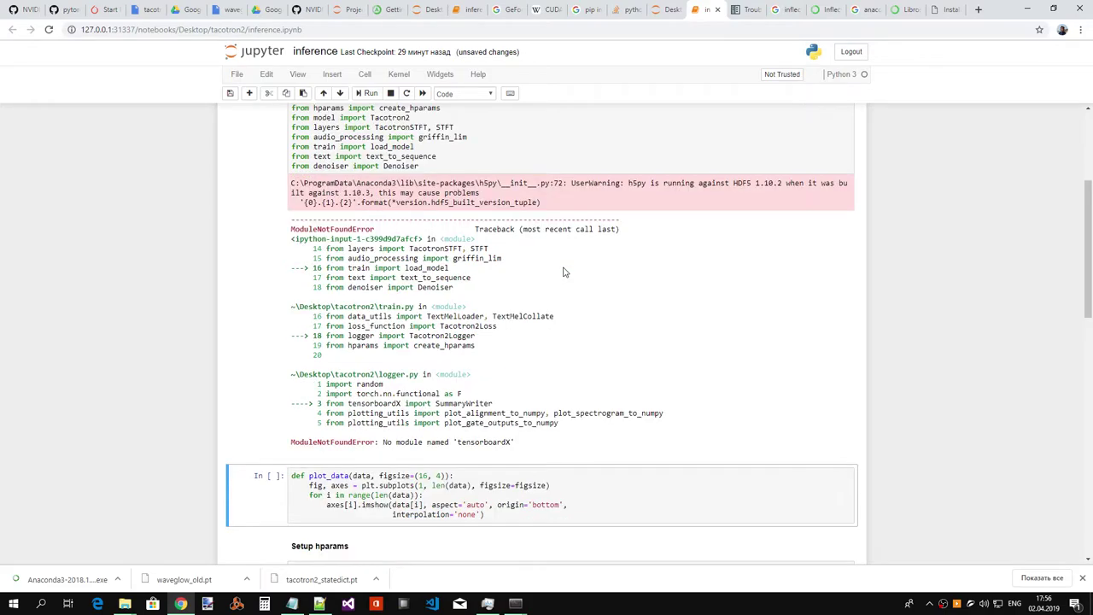
- Copy the missing module name tensorboardX from the notebook error and search Anaconda Cloud for it
{"action": "double_click", "coordinate": [480, 441]}
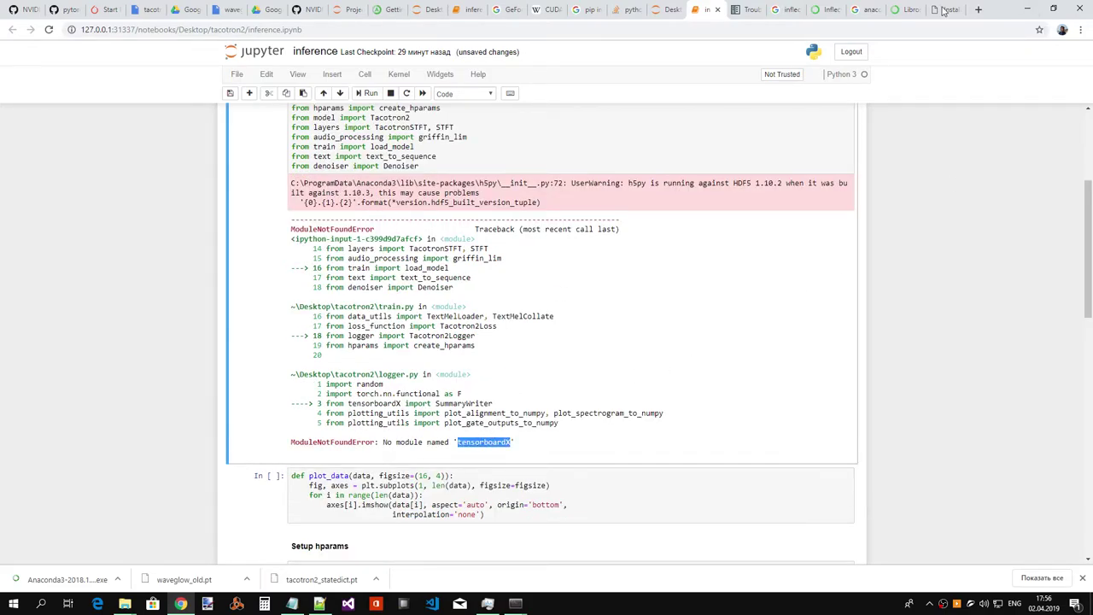
{"action": "left_click", "coordinate": [909, 9]}
{"action": "left_click", "coordinate": [412, 60]}
{"action": "key", "text": "ctrl+v"}
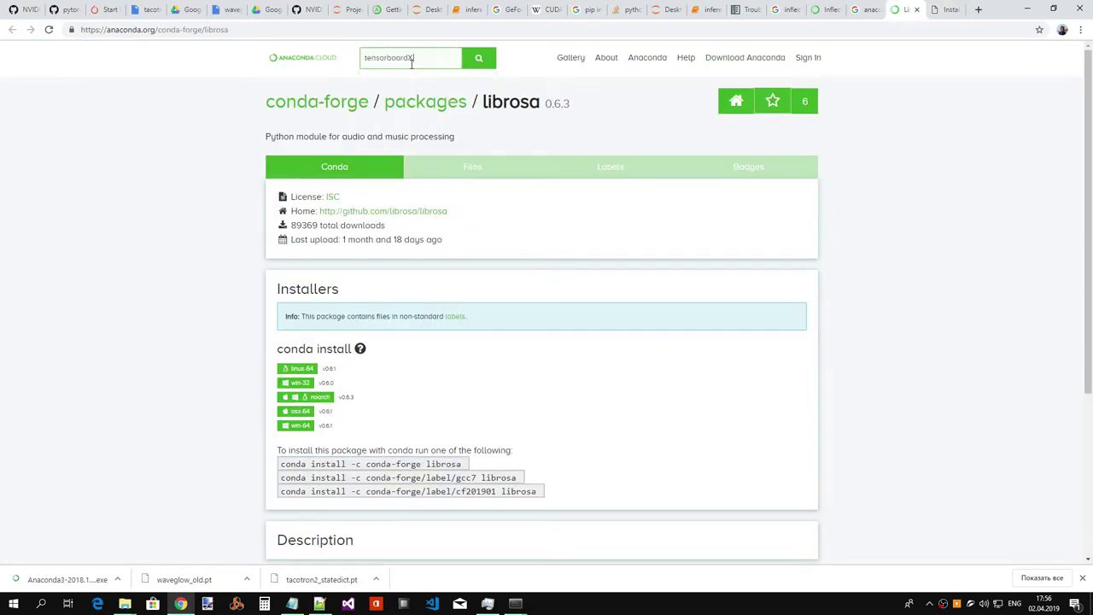
{"action": "key", "text": "Return"}
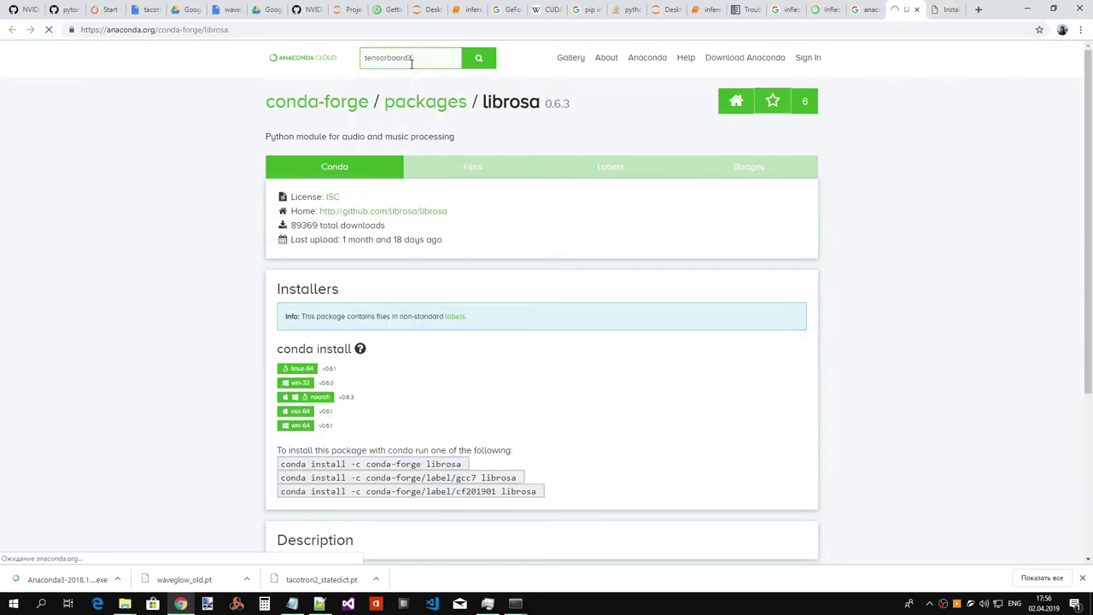
{"action": "left_click", "coordinate": [480, 61]}
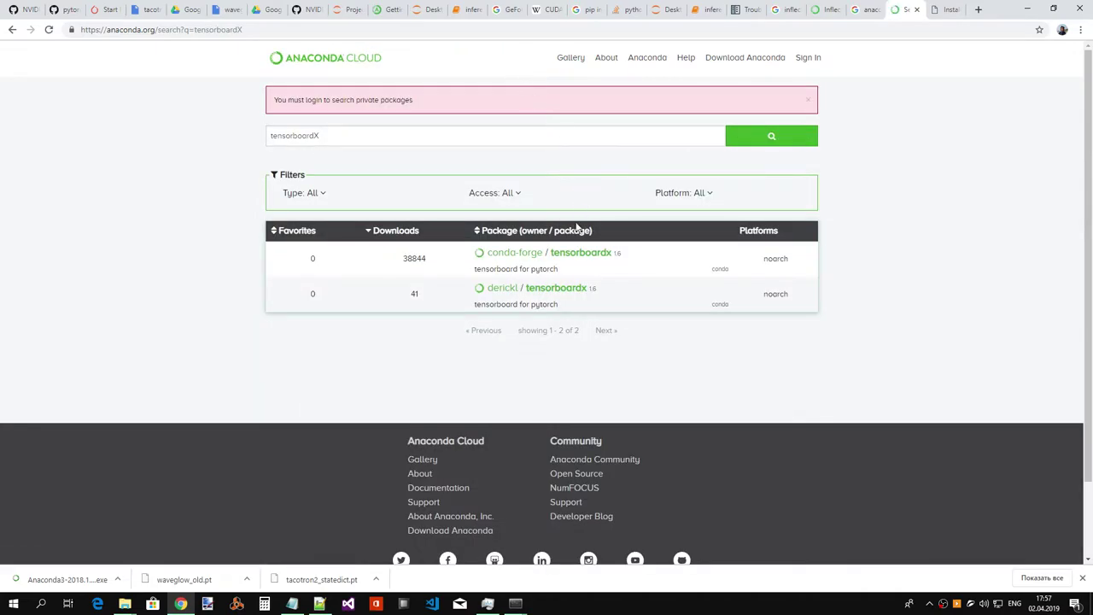
- Open the conda-forge tensorboardx package page and copy the command conda install -c conda-forge tensorboardx
{"action": "left_click", "coordinate": [578, 254]}
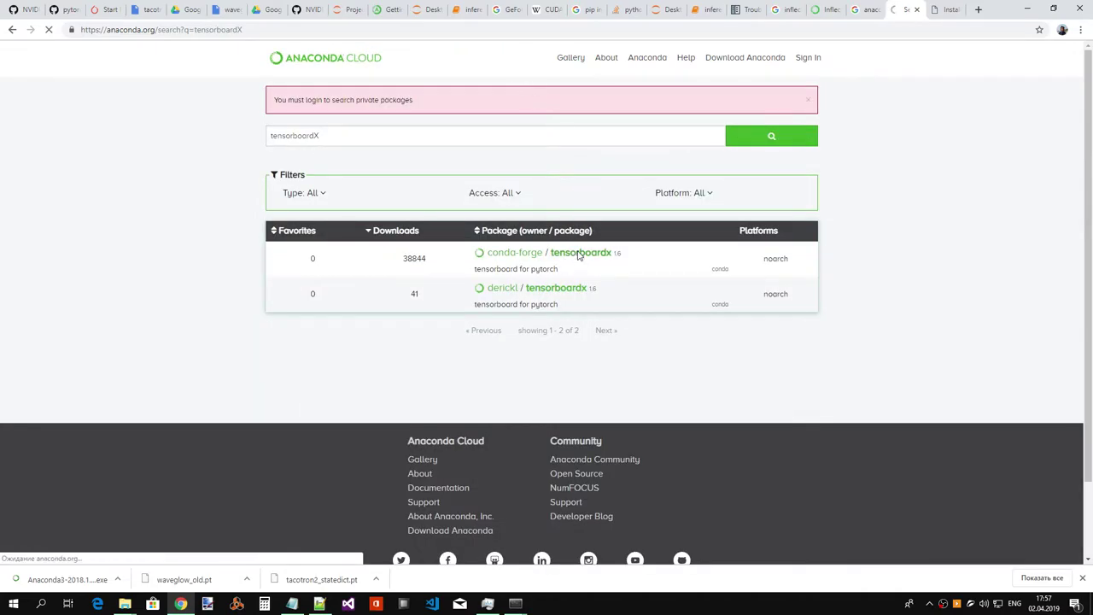
{"action": "scroll", "coordinate": [583, 243], "scroll_direction": "down", "scroll_amount": 1}
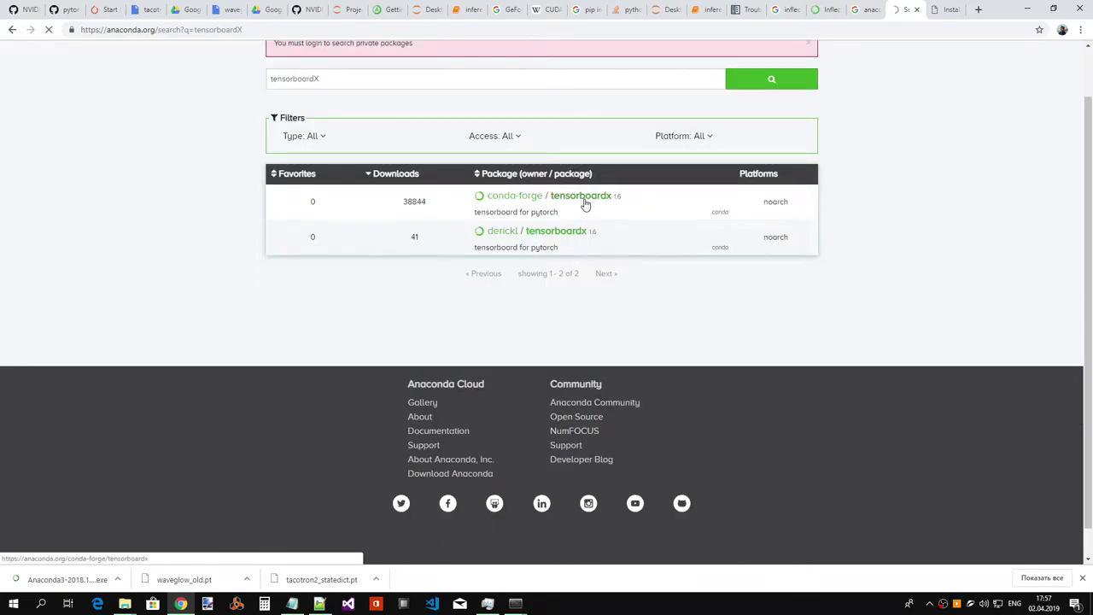
{"action": "scroll", "coordinate": [536, 276], "scroll_direction": "down", "scroll_amount": 2}
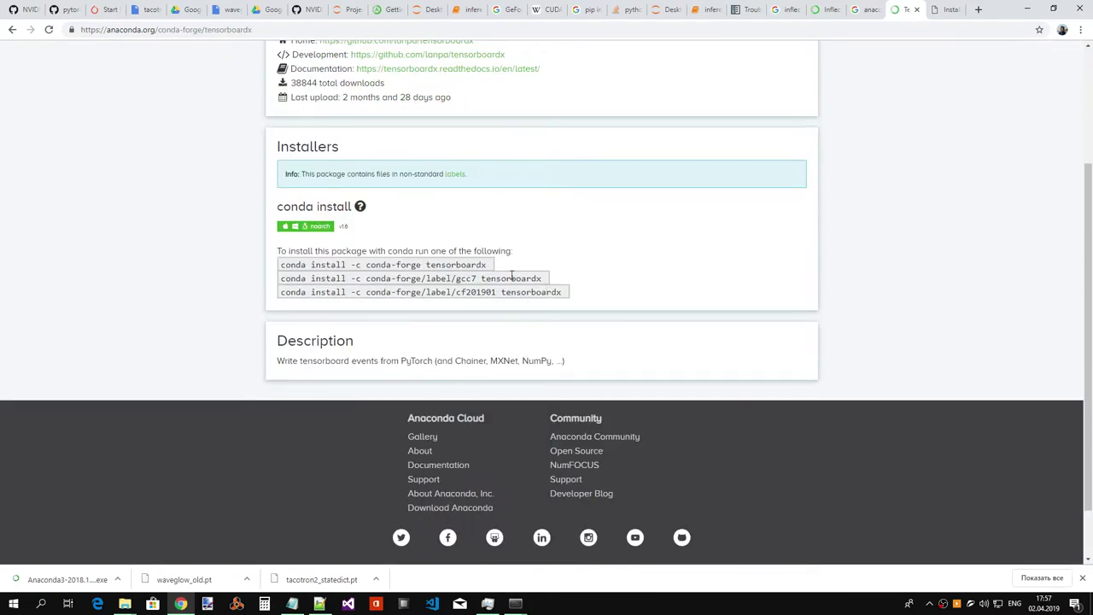
{"action": "left_click_drag", "start_coordinate": [494, 266], "coordinate": [282, 266]}
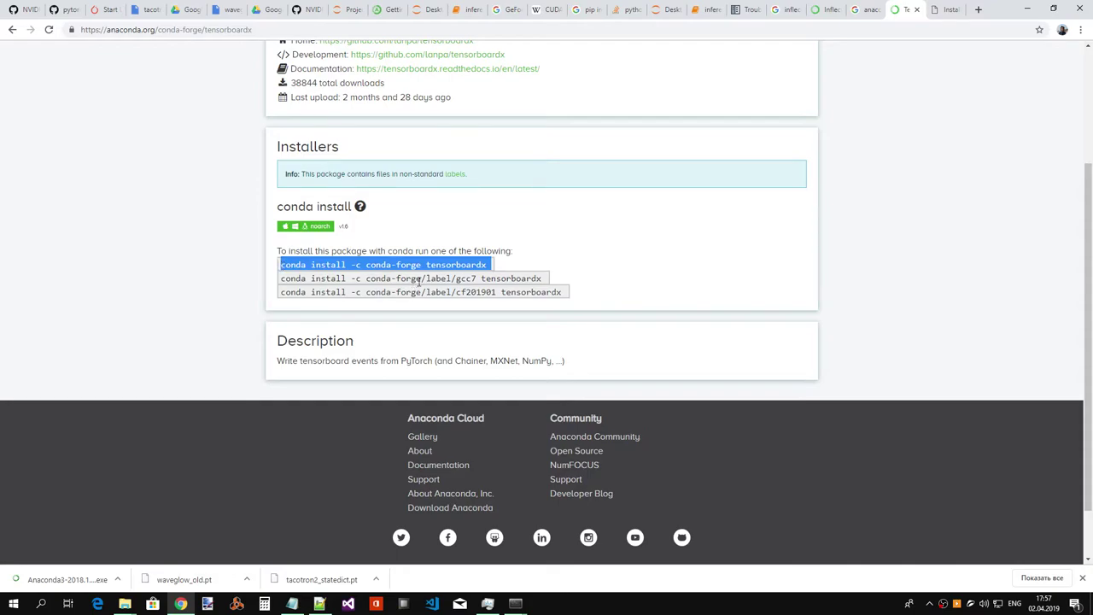
- Run conda install -c conda-forge tensorboardx in the administrator Anaconda Prompt
{"action": "left_click", "coordinate": [515, 603]}
{"action": "left_click", "coordinate": [515, 603]}
{"action": "left_click", "coordinate": [564, 556]}
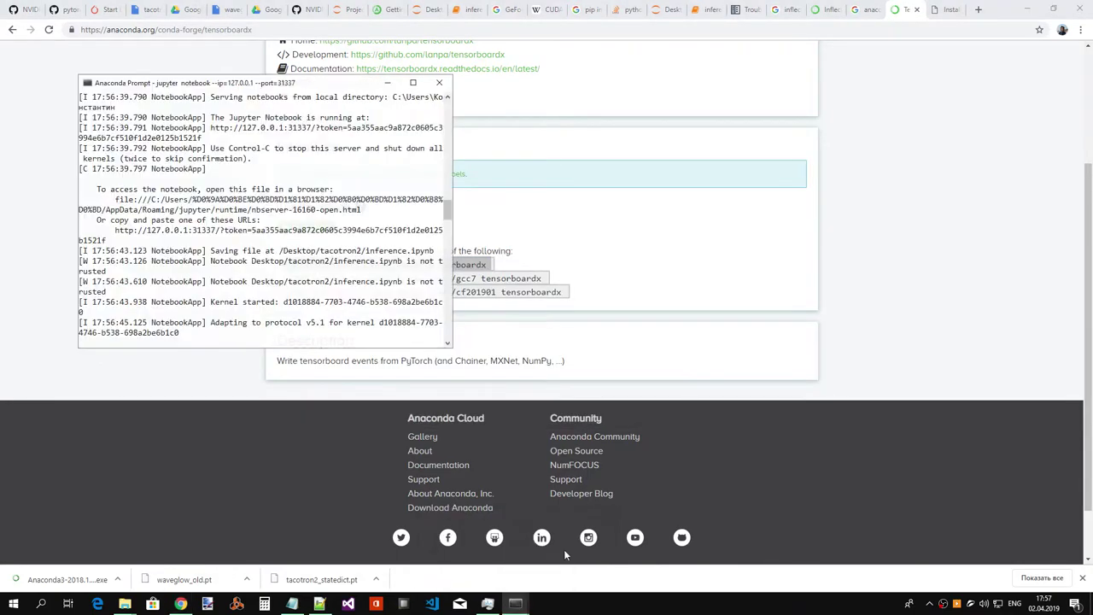
{"action": "mouse_move", "coordinate": [516, 603]}
{"action": "left_click", "coordinate": [462, 547]}
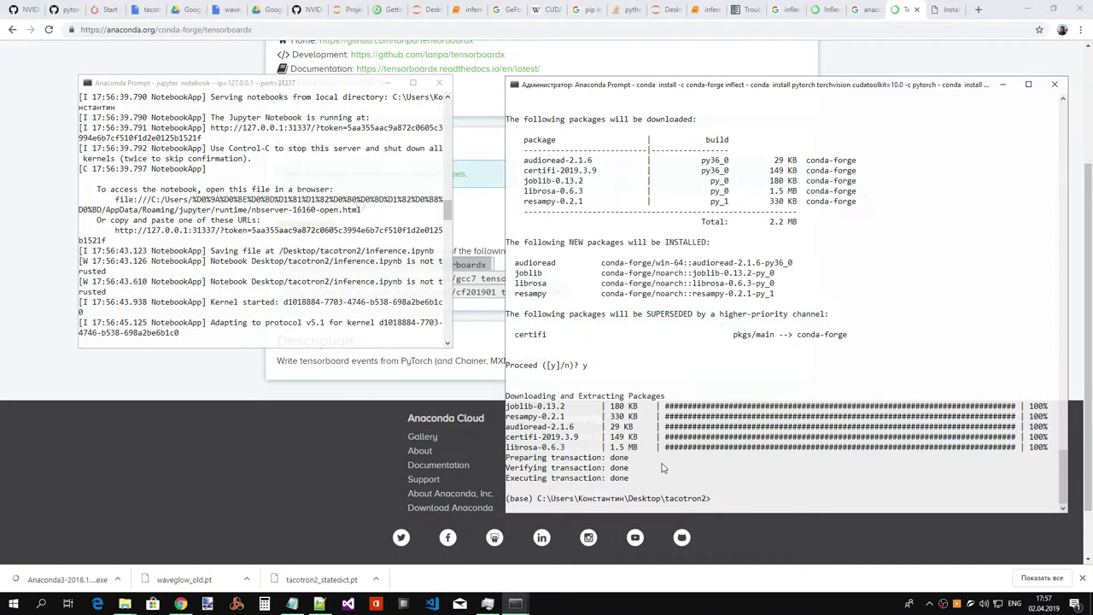
{"action": "right_click", "coordinate": [788, 489]}
{"action": "key", "text": "Return"}
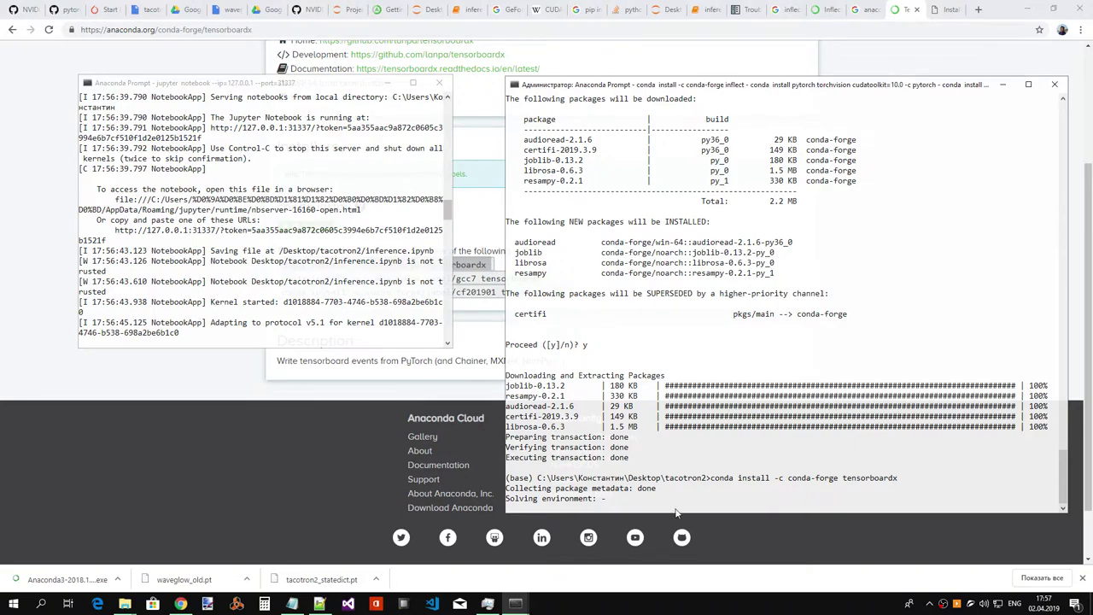
- Bring up Task Manager during the environment solve and confirm the tensorboardx package plan with y in the administrator Anaconda Prompt
{"action": "left_click", "coordinate": [489, 604]}
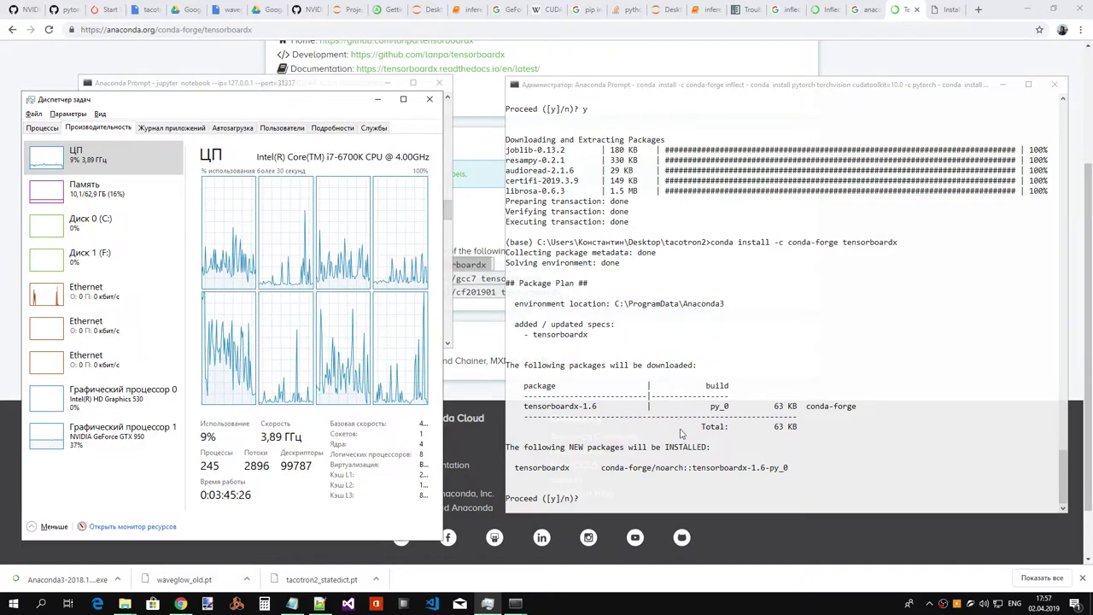
{"action": "left_click", "coordinate": [791, 497]}
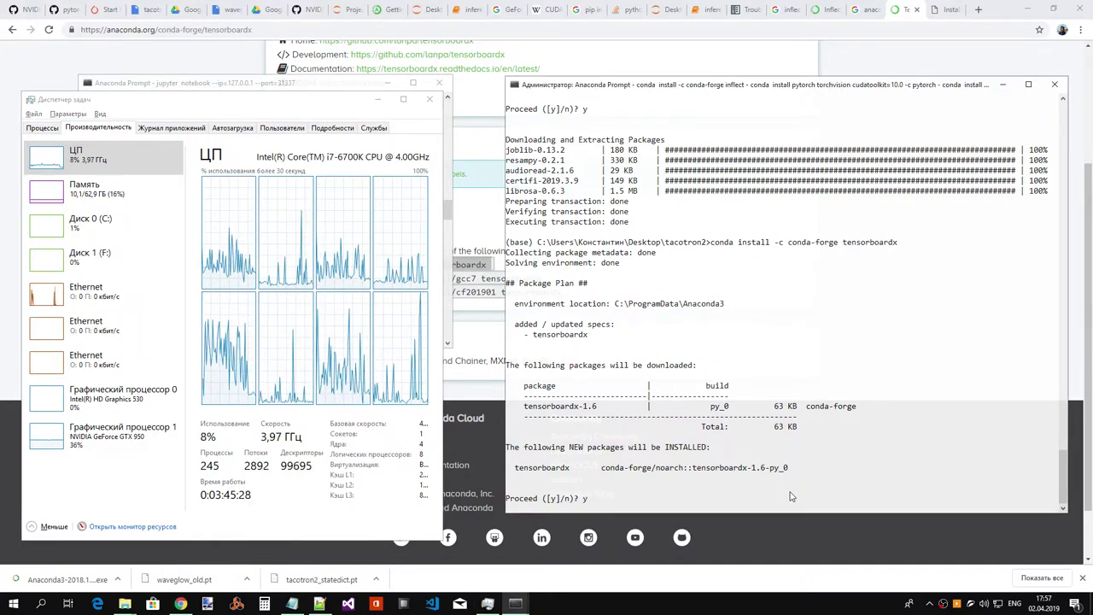
{"action": "type", "text": "y"}
{"action": "key", "text": "Return"}
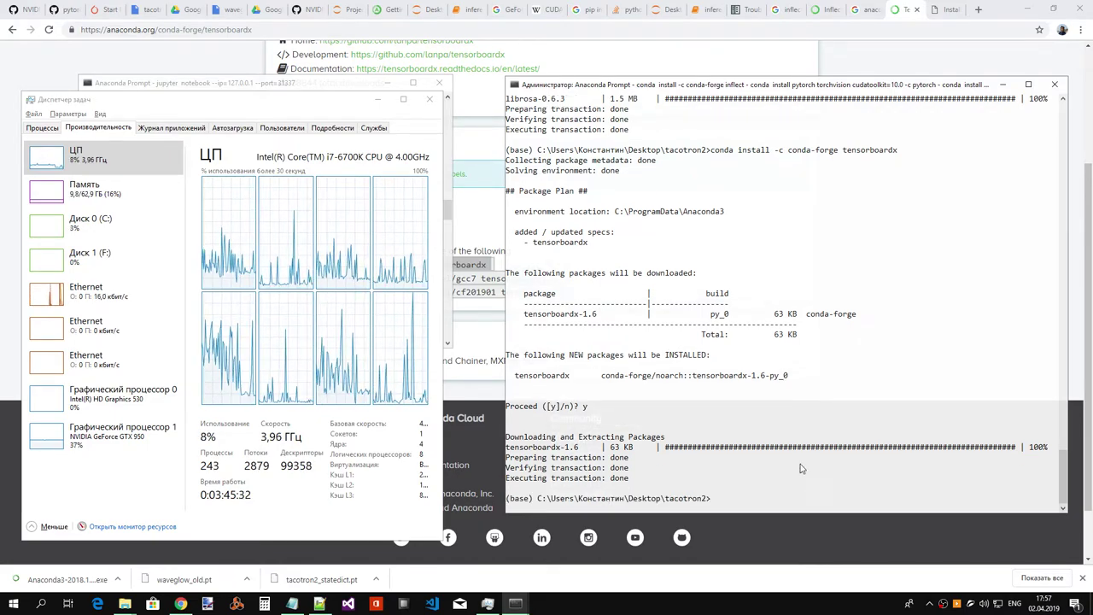
- Return to the inference notebook and rerun the import cell from the Import libraries heading
{"action": "left_click", "coordinate": [705, 9]}
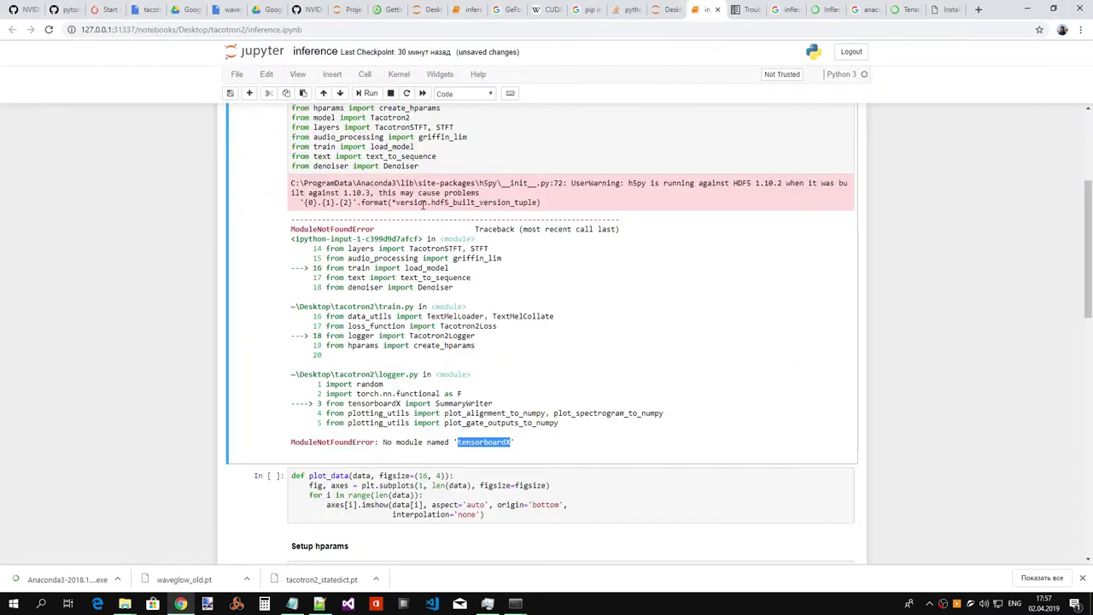
{"action": "scroll", "coordinate": [423, 207], "scroll_direction": "up", "scroll_amount": 3}
{"action": "left_click", "coordinate": [287, 195]}
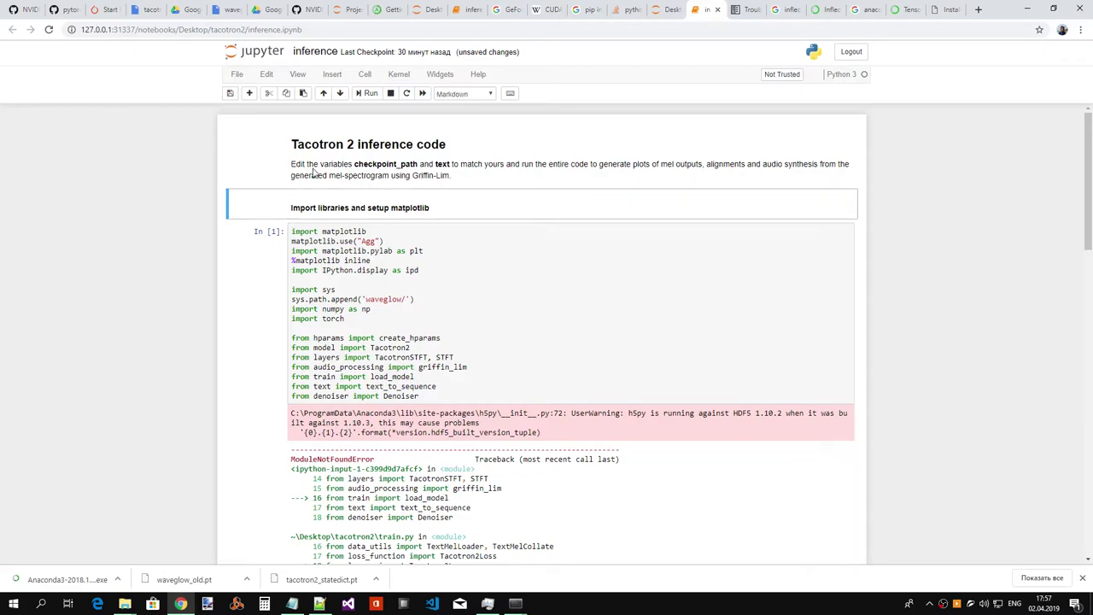
{"action": "left_click", "coordinate": [368, 95]}
{"action": "left_click", "coordinate": [368, 95]}
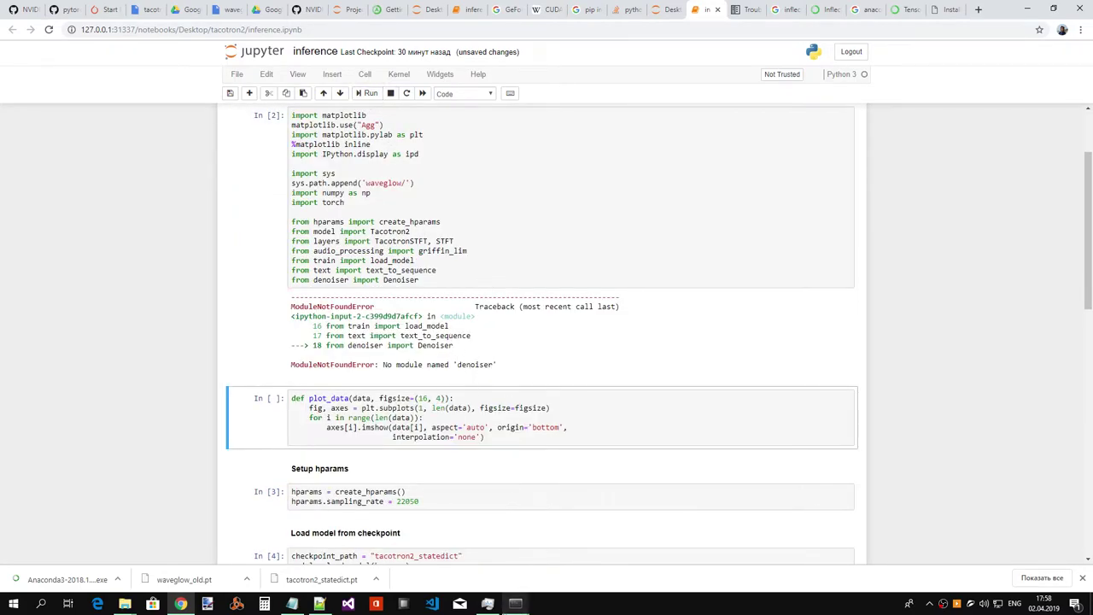
- Check requirements.txt, copy the missing module name denoiser from the notebook error, and search Anaconda Cloud for it
{"action": "left_click", "coordinate": [320, 604]}
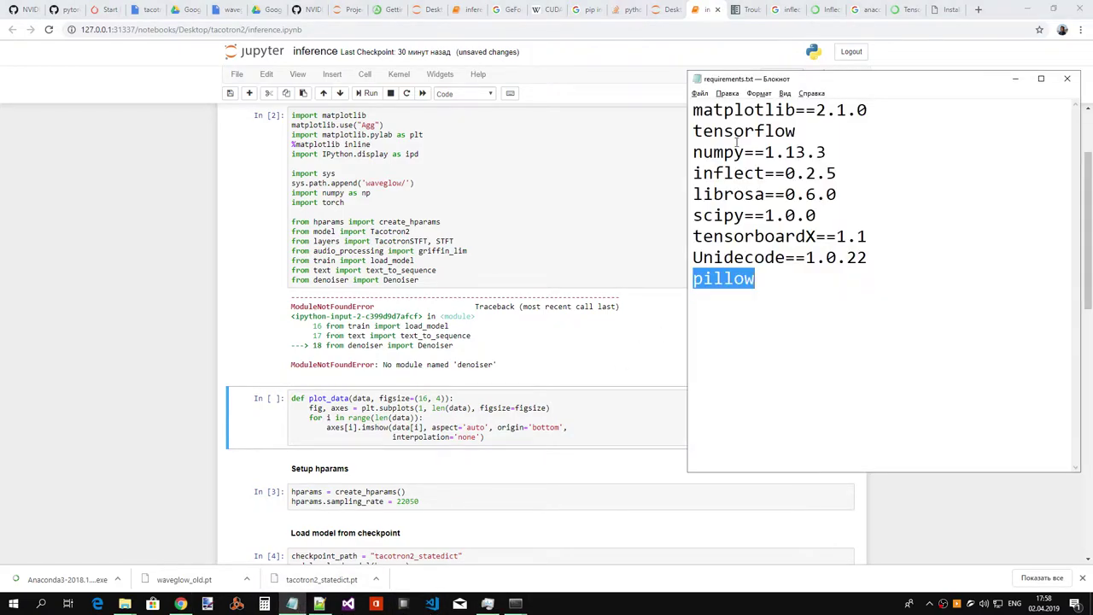
{"action": "double_click", "coordinate": [476, 366]}
{"action": "key", "text": "ctrl+c"}
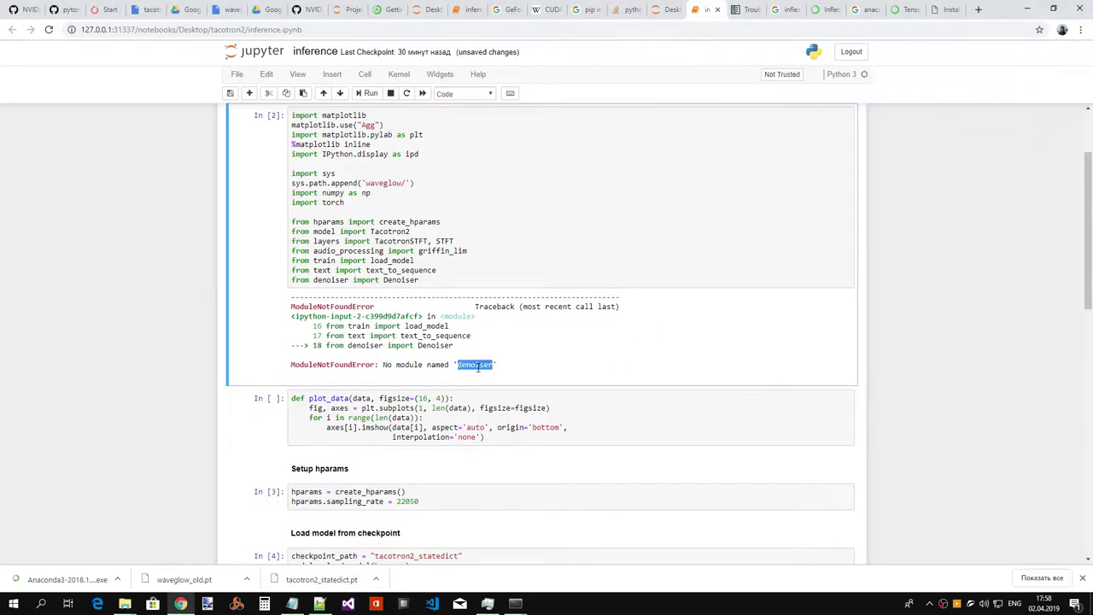
{"action": "key", "text": "alt+Tab"}
{"action": "key", "text": "alt+Tab"}
{"action": "left_click", "coordinate": [906, 10]}
{"action": "scroll", "coordinate": [548, 94], "scroll_direction": "up", "scroll_amount": 3}
{"action": "left_click", "coordinate": [410, 57]}
{"action": "key", "text": "ctrl+v"}
{"action": "left_click", "coordinate": [479, 57]}
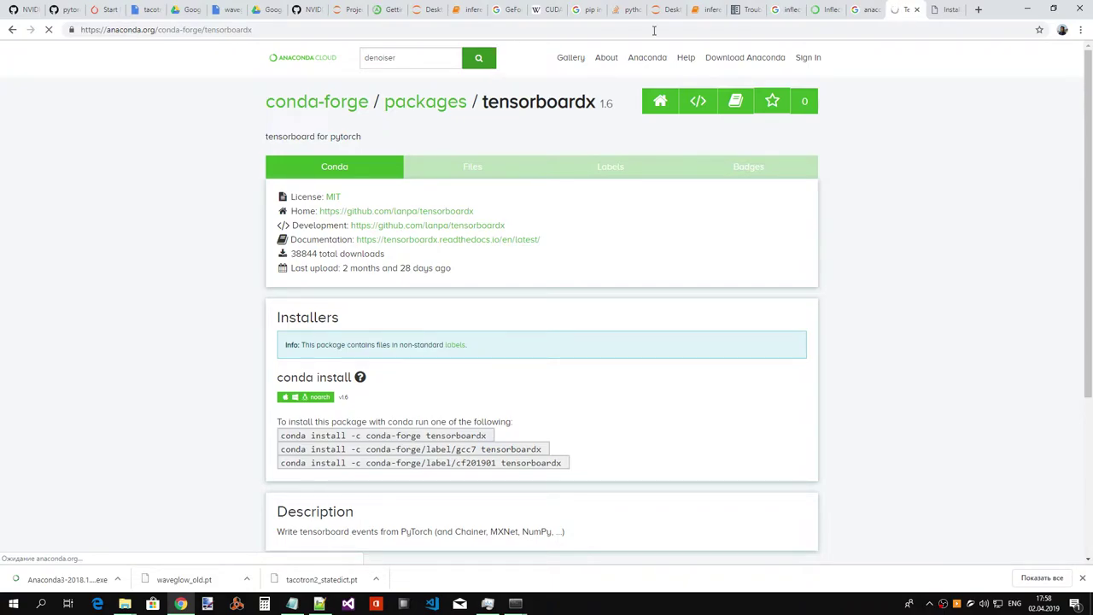
- Close the librosa installation page and search Google for anaconda install denoiser, looking through the results
{"action": "left_click", "coordinate": [950, 9]}
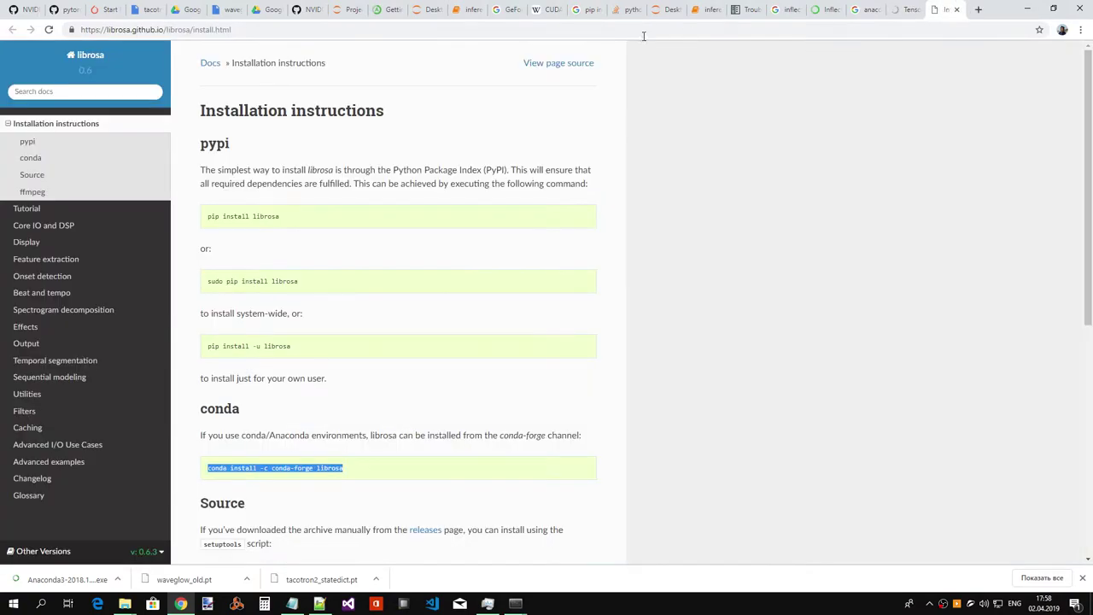
{"action": "left_click", "coordinate": [957, 9]}
{"action": "left_click", "coordinate": [910, 12]}
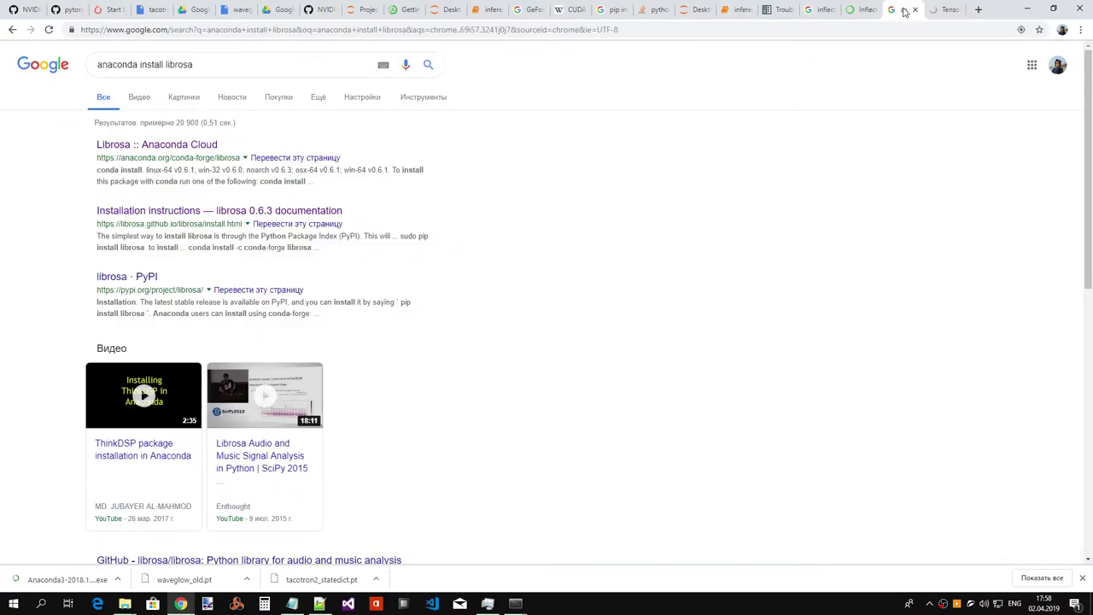
{"action": "double_click", "coordinate": [186, 64]}
{"action": "type", "text": "denoiser"}
{"action": "key", "text": "Return"}
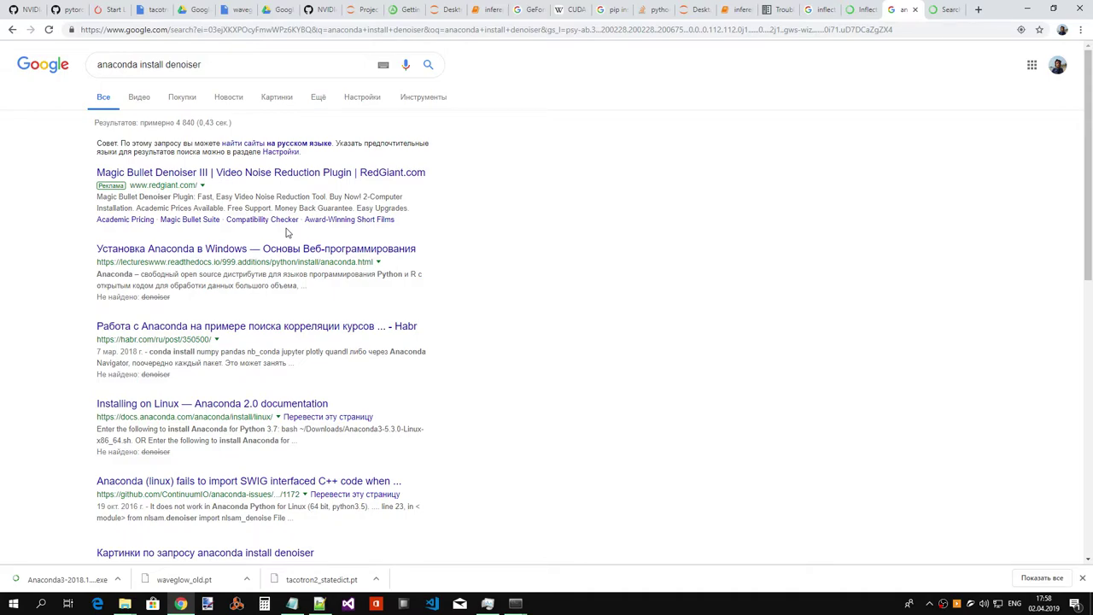
{"action": "scroll", "coordinate": [288, 232], "scroll_direction": "down", "scroll_amount": 1}
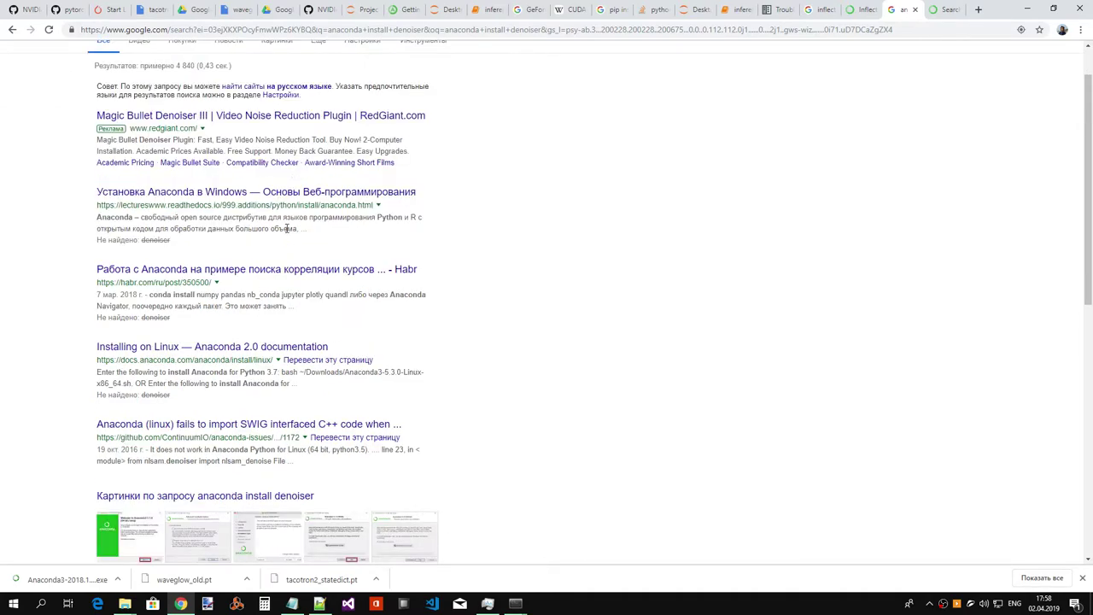
{"action": "scroll", "coordinate": [288, 231], "scroll_direction": "down", "scroll_amount": 4}
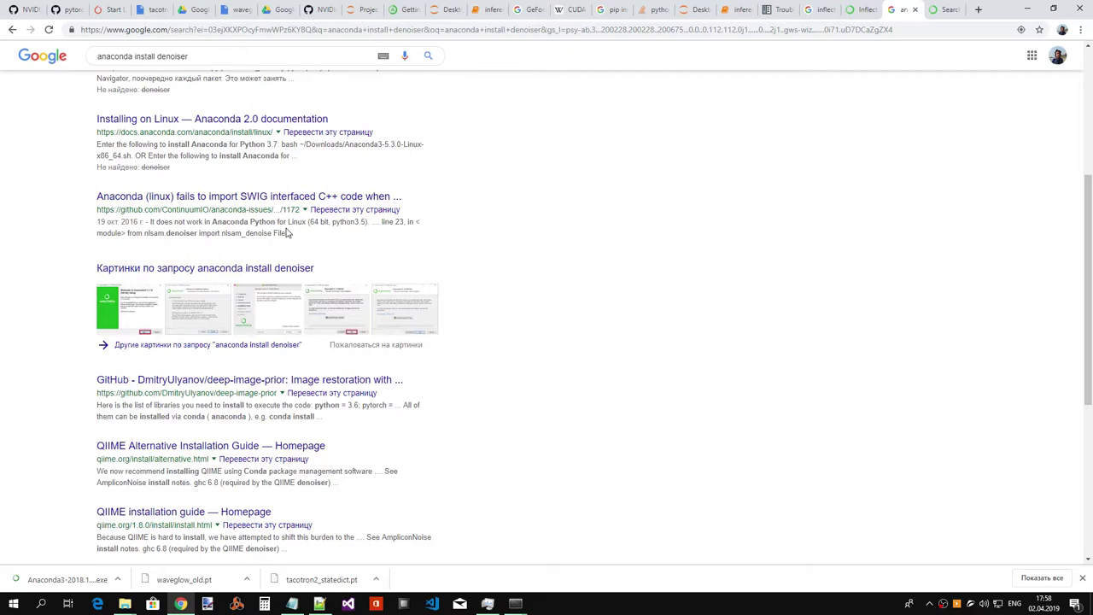
{"action": "scroll", "coordinate": [288, 232], "scroll_direction": "up", "scroll_amount": 5}
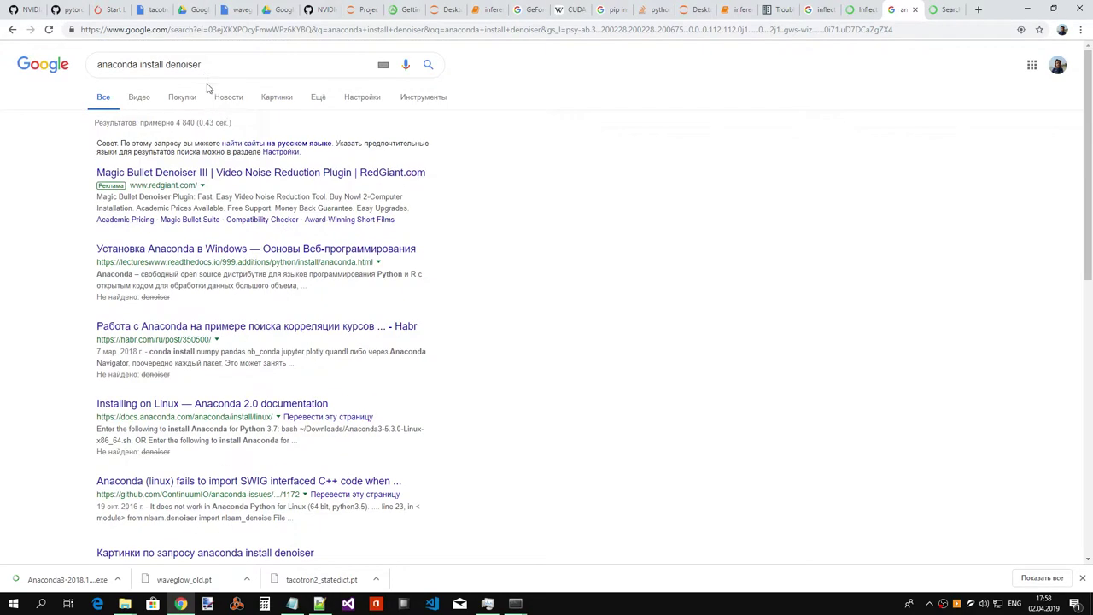
{"action": "left_click", "coordinate": [238, 65]}
- Review the Anaconda Cloud results for denoiser against requirements.txt and the already open inflect package pages
{"action": "left_click", "coordinate": [946, 12]}
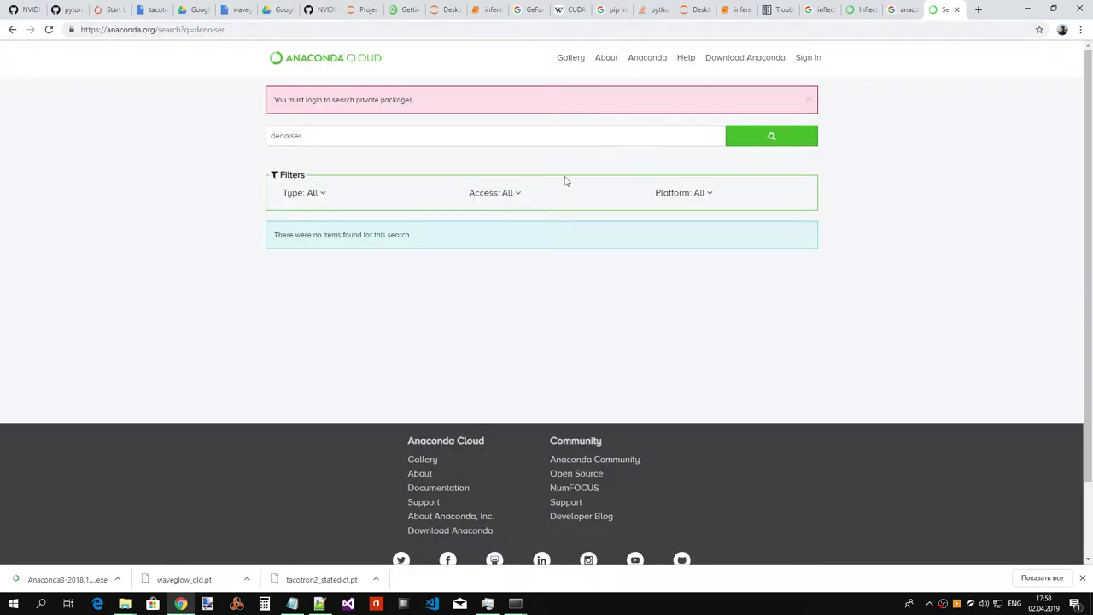
{"action": "key", "text": "alt+Tab"}
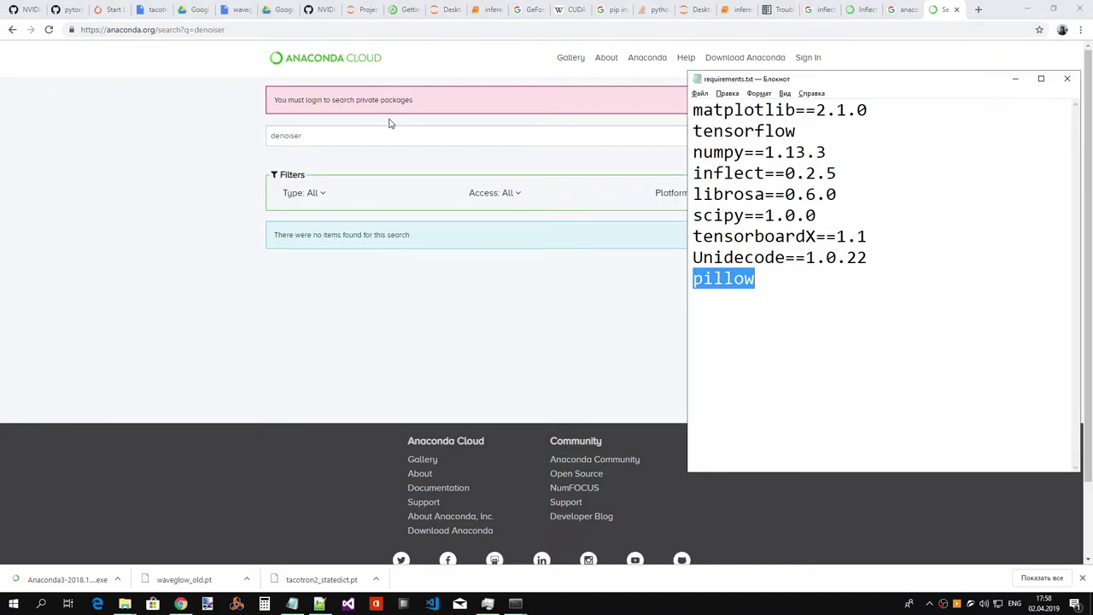
{"action": "key", "text": "alt+Tab"}
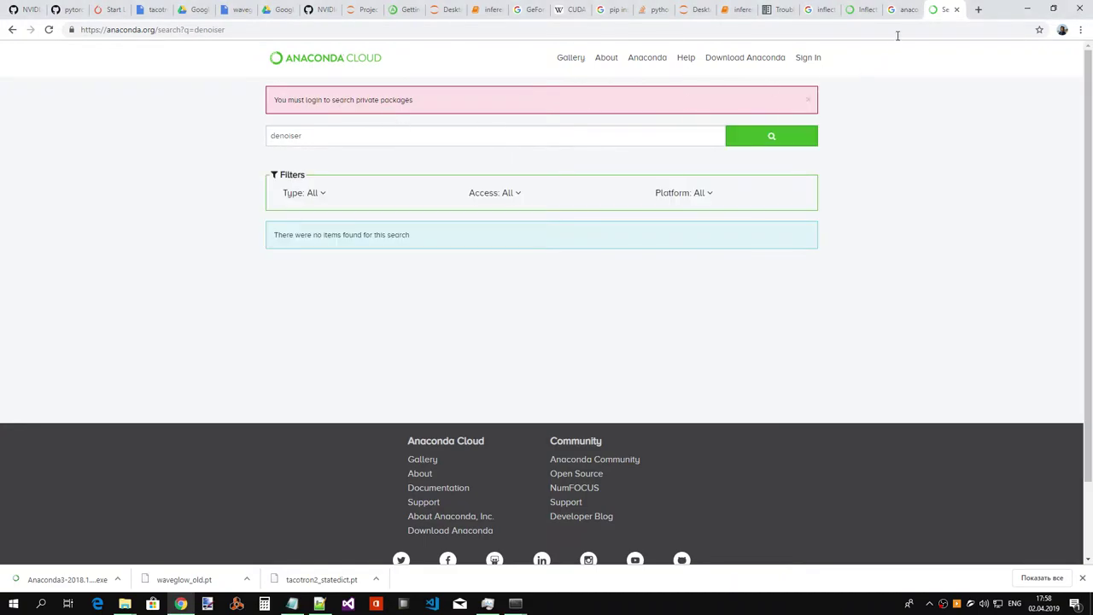
{"action": "left_click", "coordinate": [906, 12]}
{"action": "left_click", "coordinate": [863, 12]}
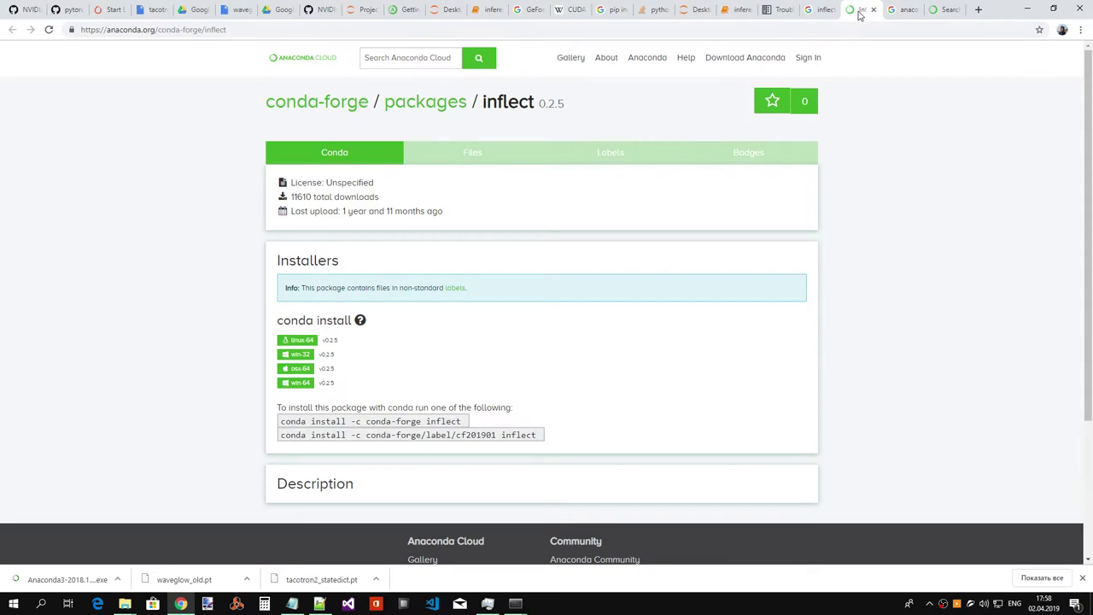
{"action": "left_click", "coordinate": [825, 13]}
{"action": "left_click", "coordinate": [869, 17]}
{"action": "left_click", "coordinate": [944, 13]}
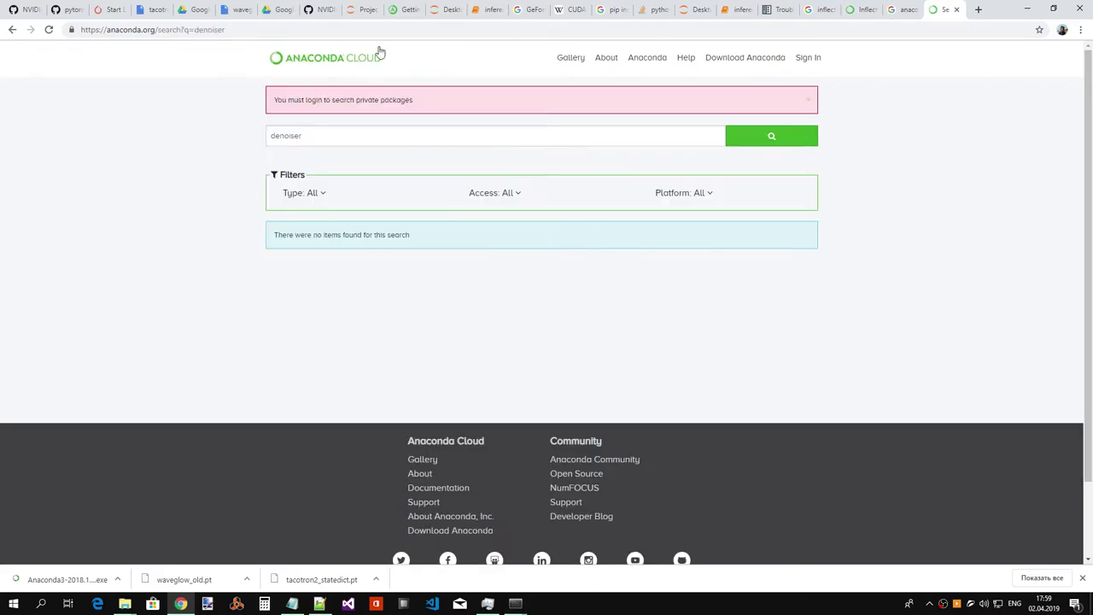
- Recheck the Anaconda Cloud search results for denoiser and look back through the open inflect package pages
{"action": "left_click", "coordinate": [327, 134]}
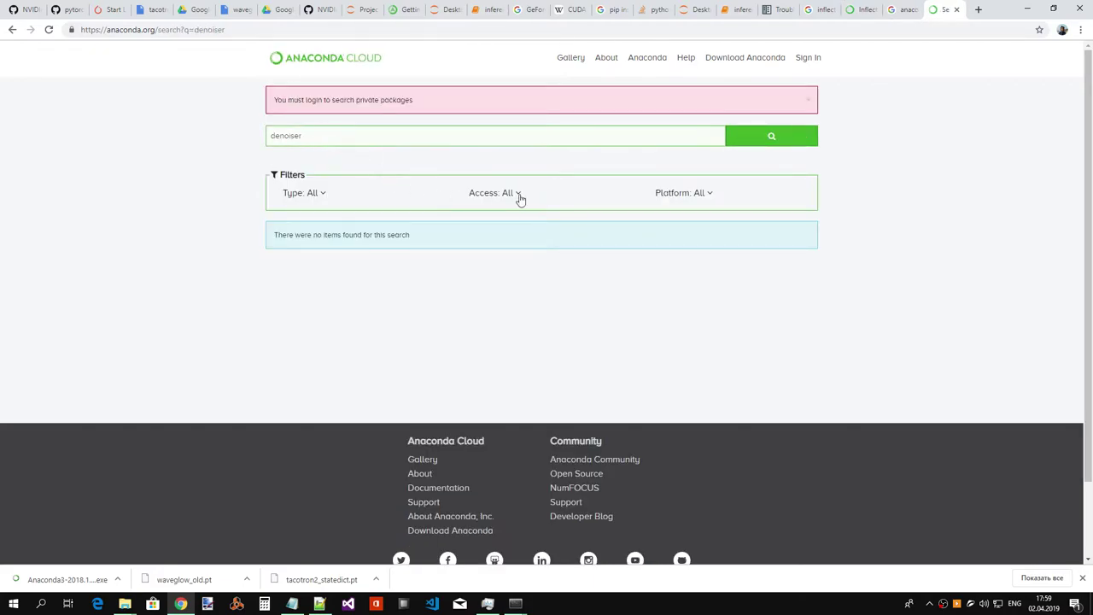
{"action": "double_click", "coordinate": [334, 135]}
{"action": "left_click", "coordinate": [332, 100]}
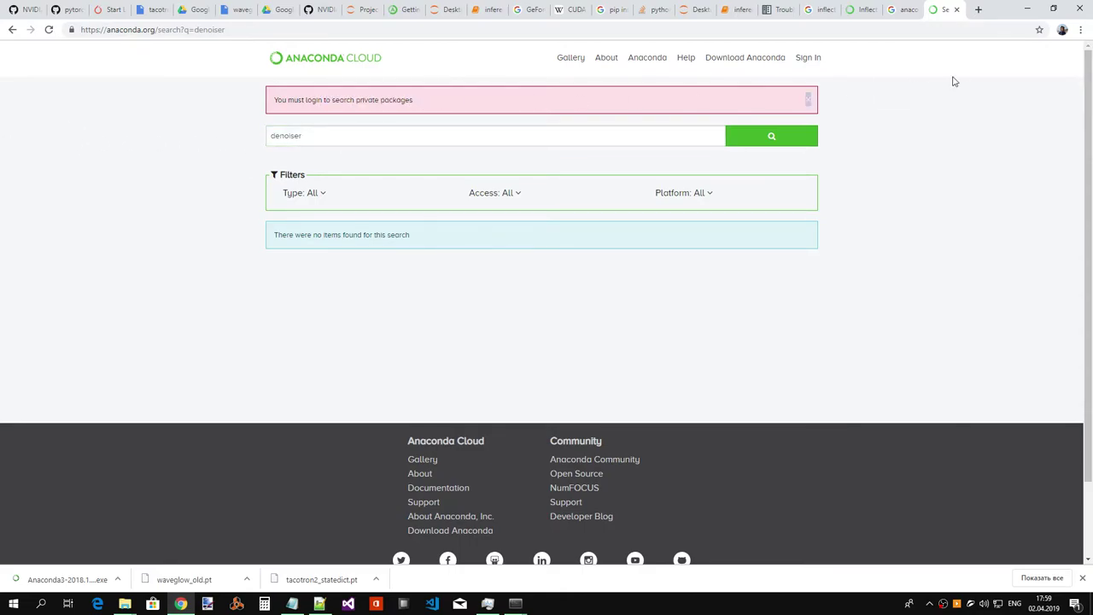
{"action": "left_click", "coordinate": [904, 9]}
{"action": "left_click", "coordinate": [860, 11]}
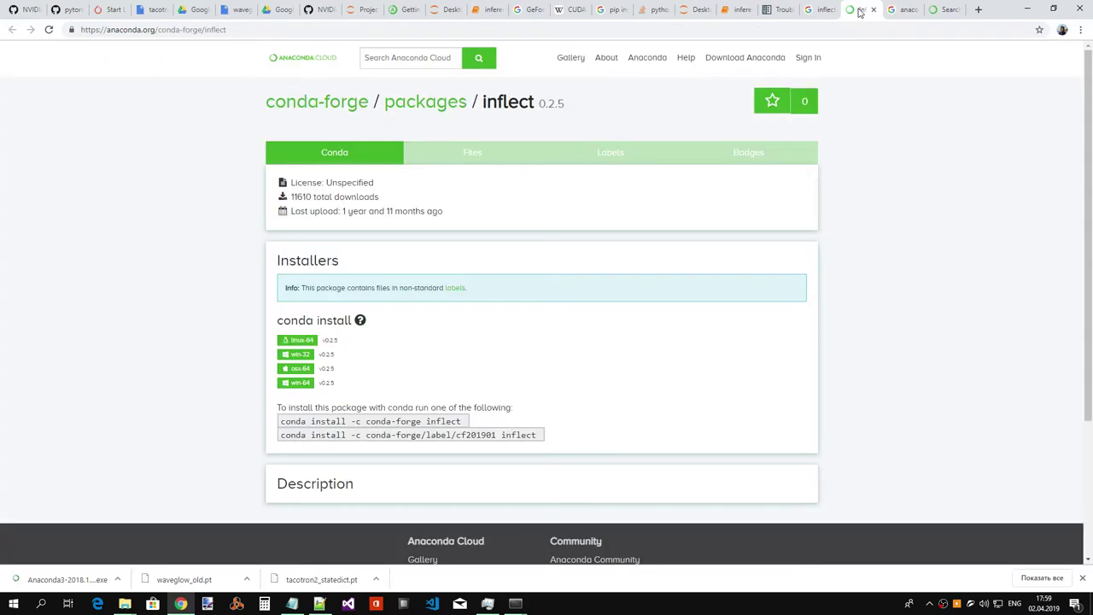
{"action": "left_click", "coordinate": [819, 10]}
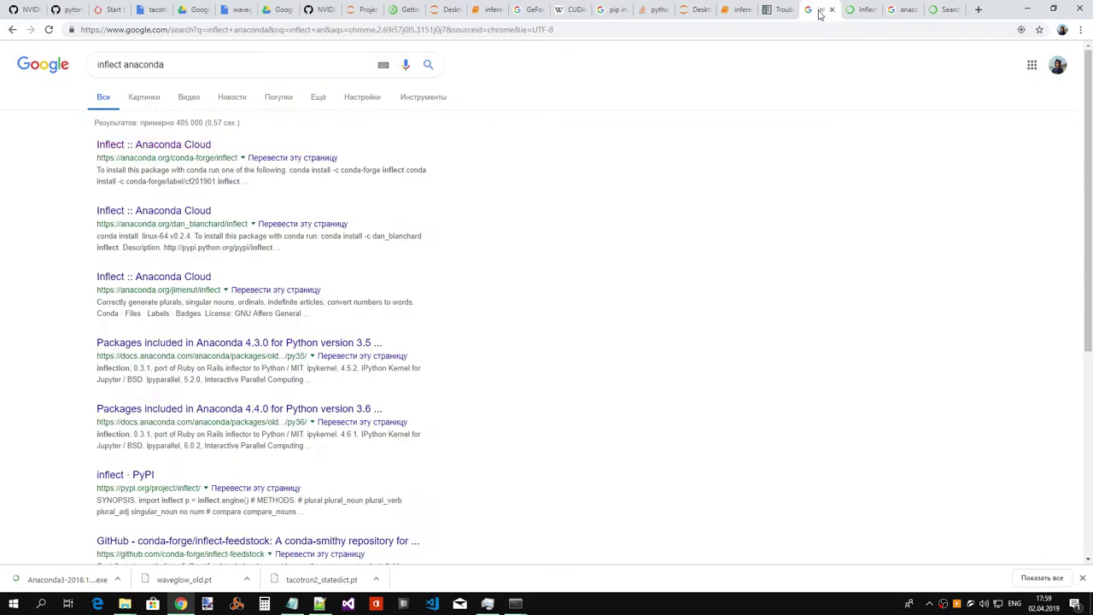
- Switch to Anaconda Prompt and check the Jupyter server window and the administrator window with the tensorboardx installation
{"action": "mouse_move", "coordinate": [515, 604]}
{"action": "left_click", "coordinate": [576, 563]}
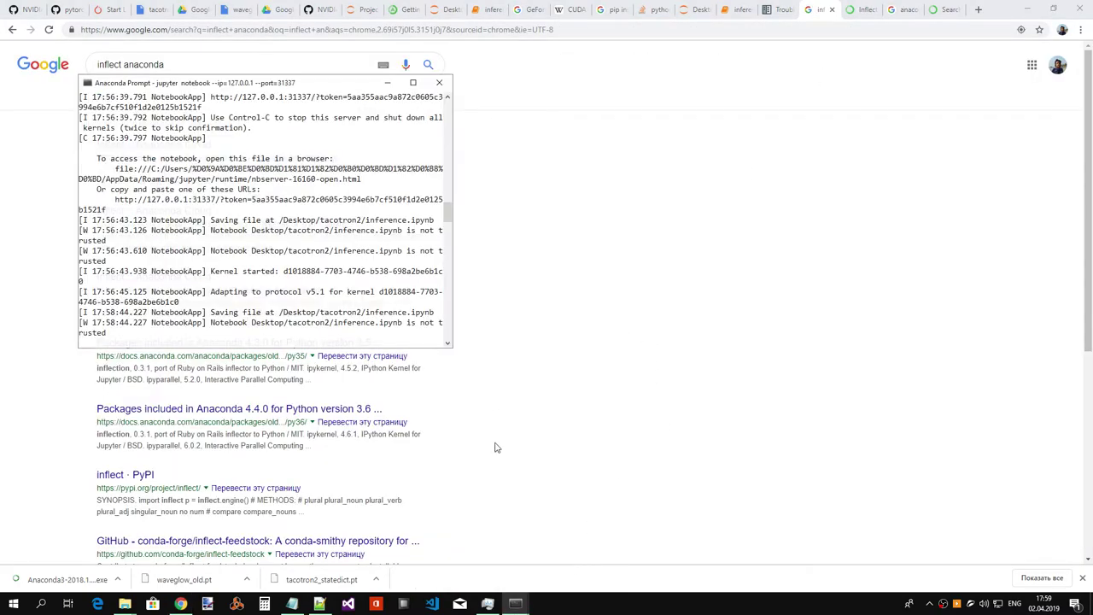
{"action": "left_click", "coordinate": [487, 556]}
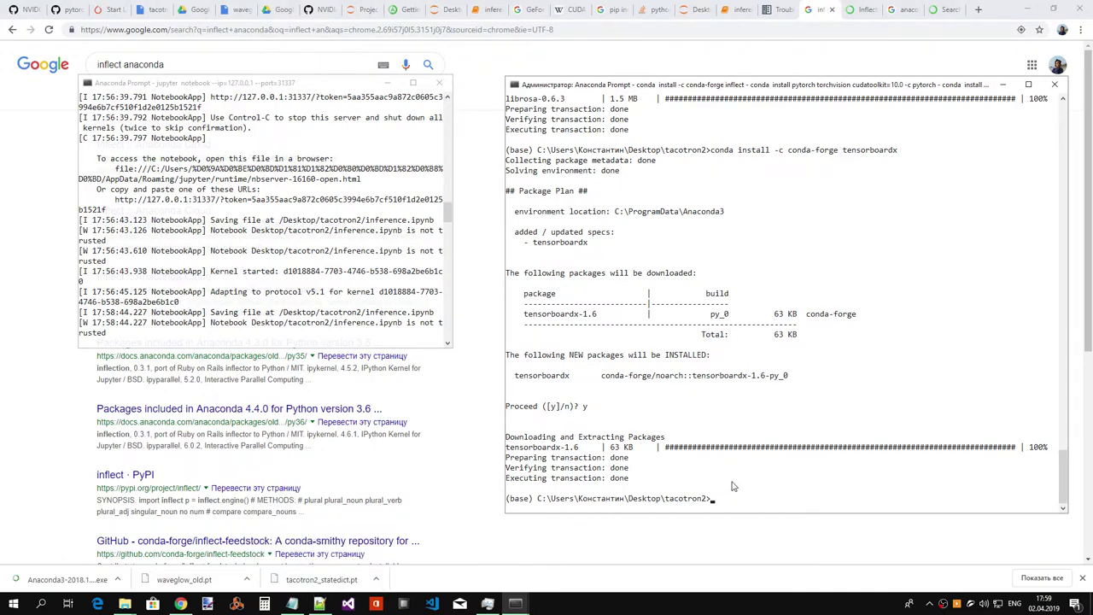
{"action": "left_click", "coordinate": [515, 603]}
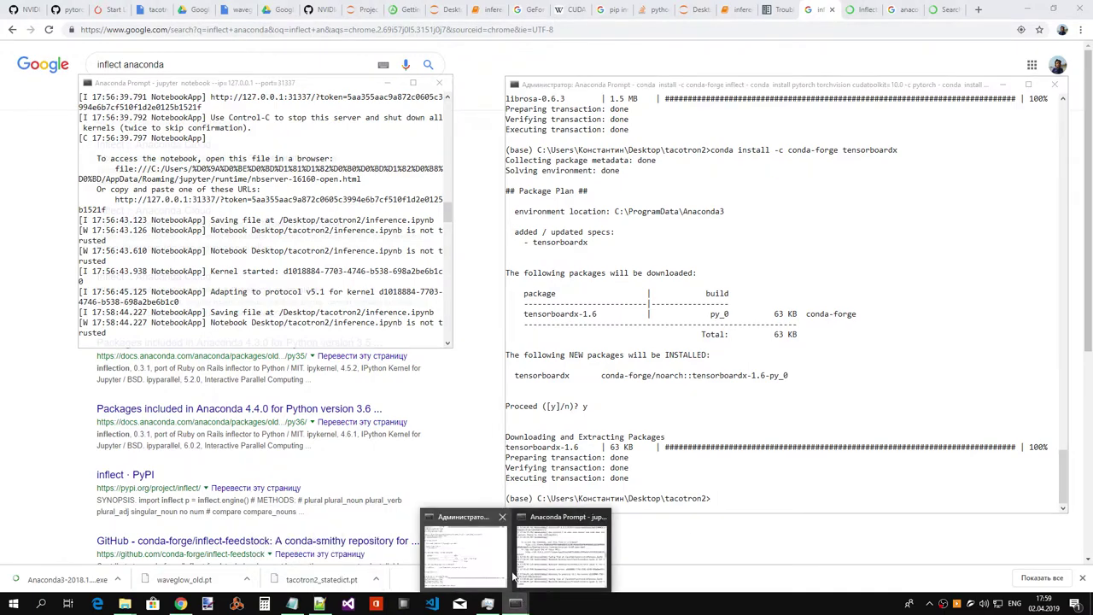
- Return to the inference notebook in the browser and examine the import cell's ModuleNotFoundError traceback around line 18
{"action": "left_click", "coordinate": [736, 10]}
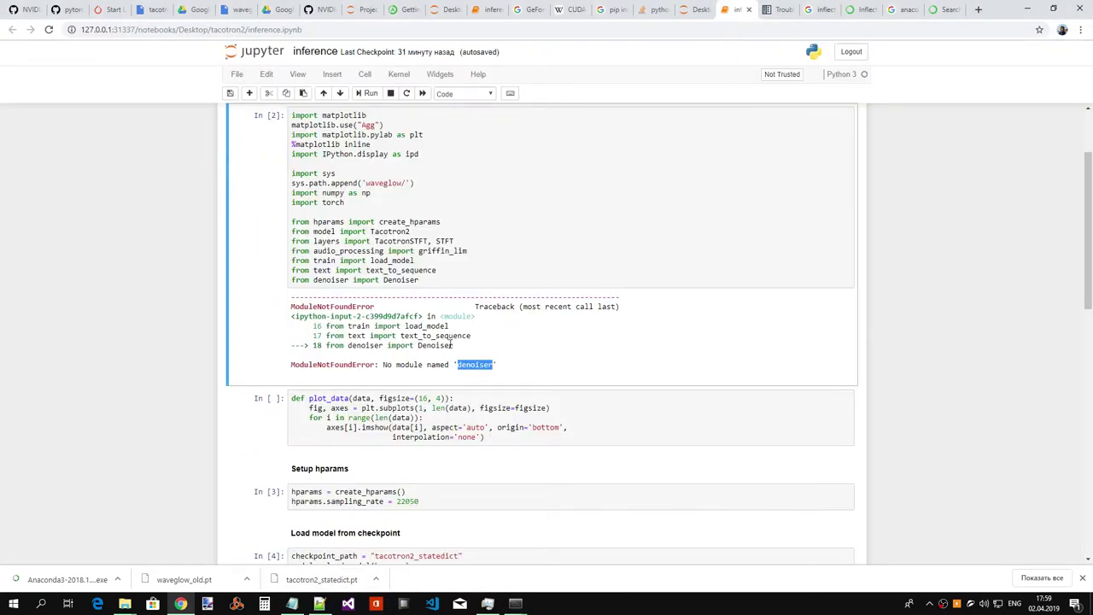
{"action": "double_click", "coordinate": [435, 346]}
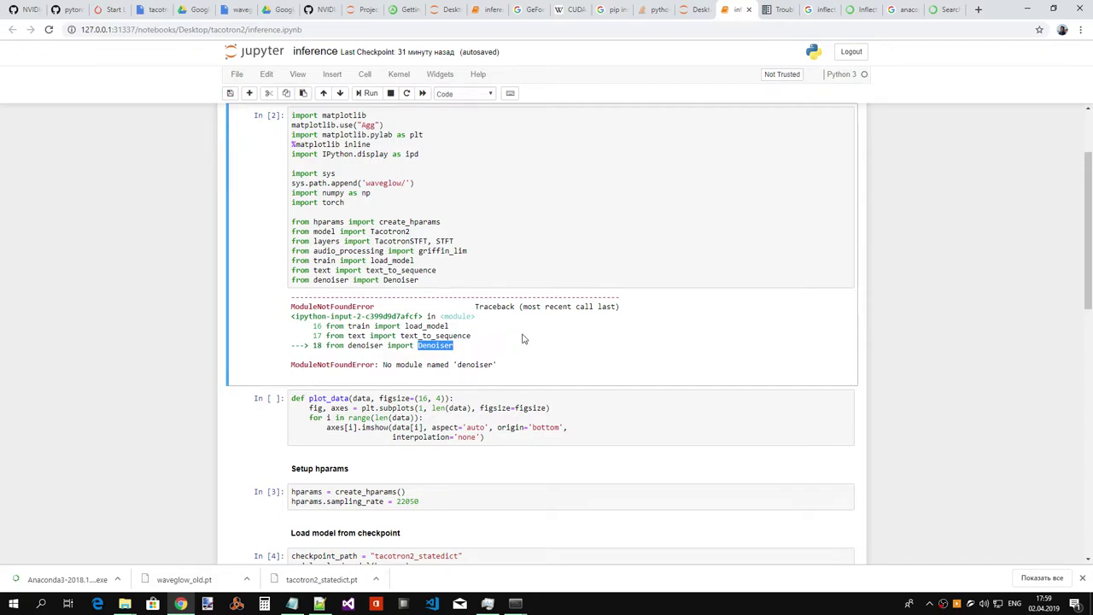
{"action": "scroll", "coordinate": [523, 339], "scroll_direction": "up", "scroll_amount": 2}
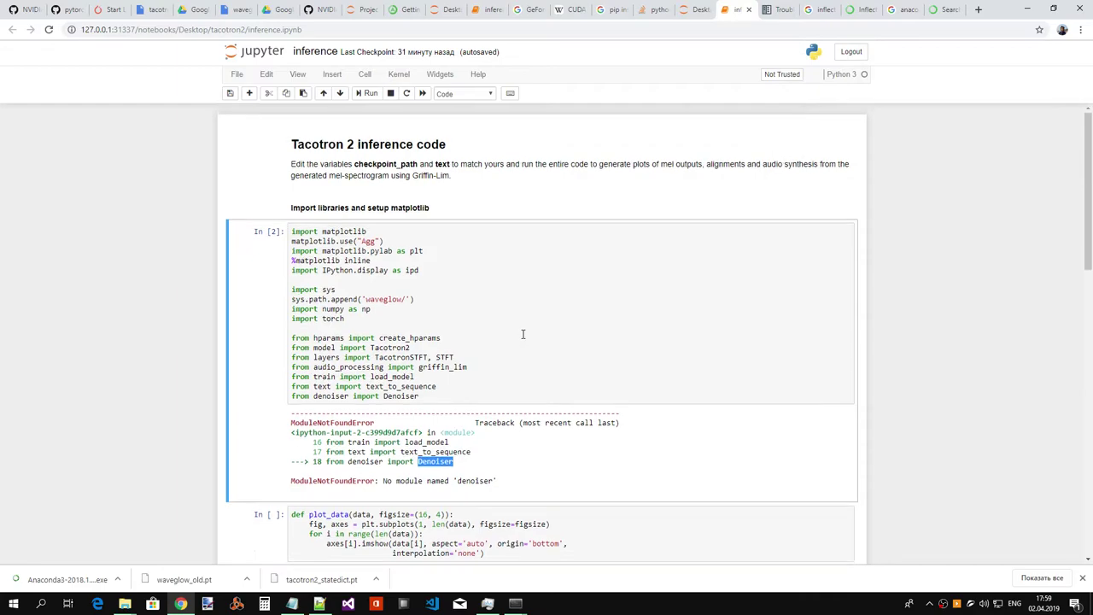
{"action": "double_click", "coordinate": [456, 432]}
{"action": "double_click", "coordinate": [397, 432]}
{"action": "left_click", "coordinate": [462, 432]}
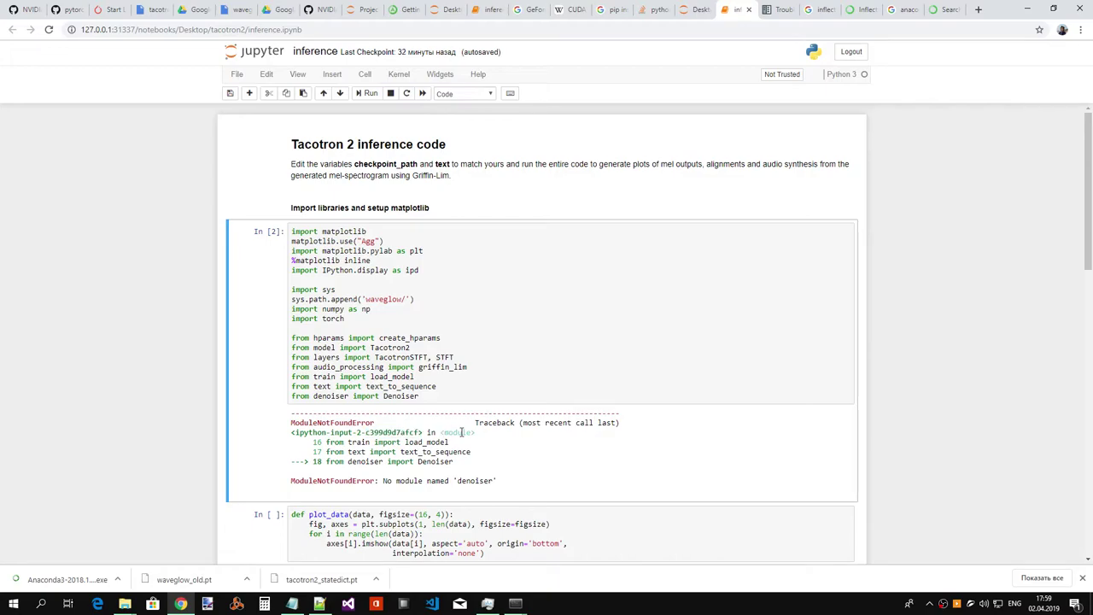
{"action": "double_click", "coordinate": [462, 432]}
{"action": "double_click", "coordinate": [498, 422]}
{"action": "double_click", "coordinate": [421, 452]}
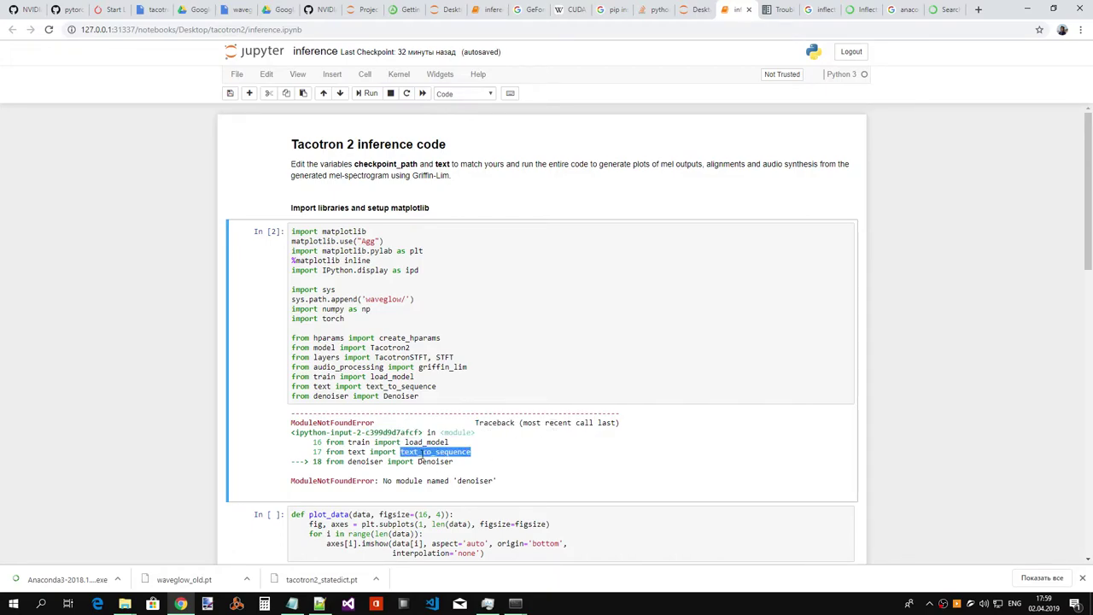
{"action": "double_click", "coordinate": [379, 463]}
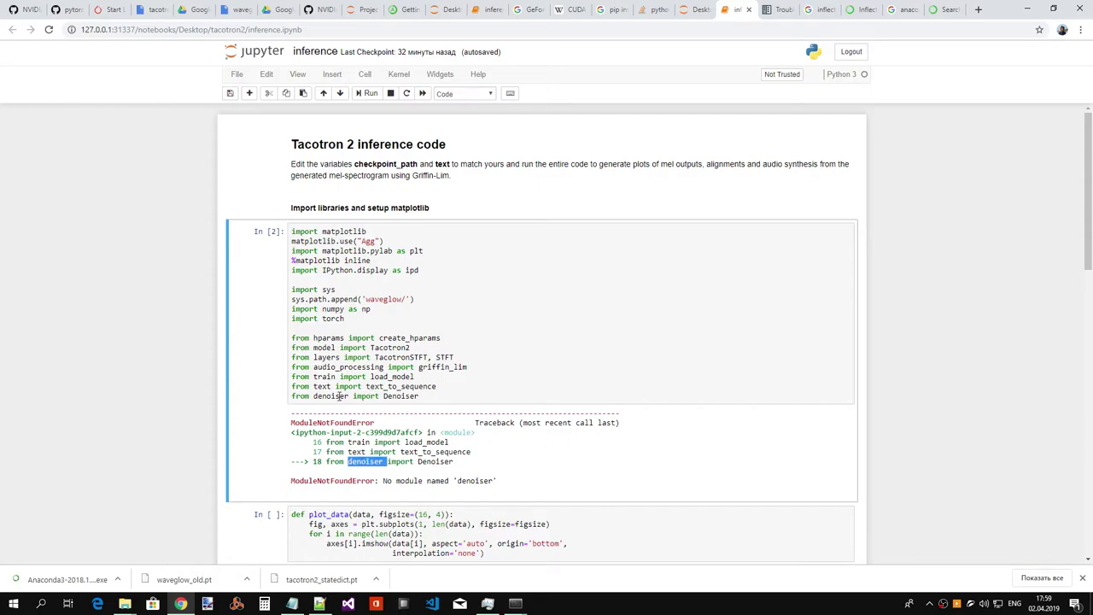
- Inspect the "from denoiser import Denoiser" line at the end of the import cell and the notebook cells below
{"action": "left_click_drag", "start_coordinate": [295, 395], "coordinate": [441, 397]}
{"action": "left_click", "coordinate": [440, 398]}
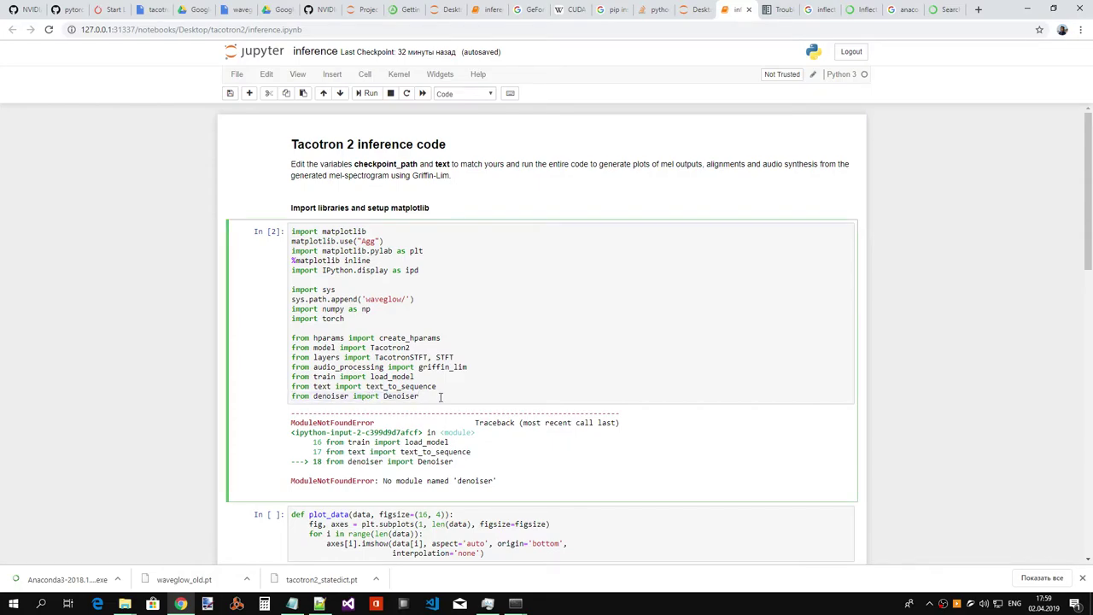
{"action": "double_click", "coordinate": [416, 396]}
{"action": "scroll", "coordinate": [463, 396], "scroll_direction": "down", "scroll_amount": 2}
{"action": "scroll", "coordinate": [463, 401], "scroll_direction": "up", "scroll_amount": 2}
- Check the Jupyter file list and the PyTorch repository page, and review the Setup instructions in the NVIDIA tacotron2 README
{"action": "left_click", "coordinate": [696, 10]}
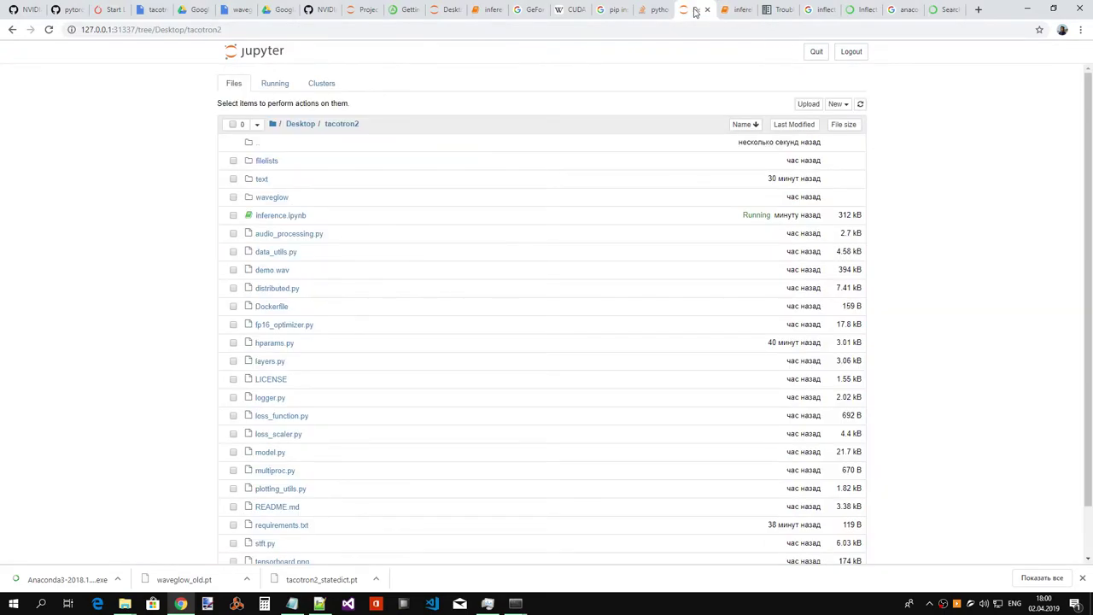
{"action": "left_click", "coordinate": [60, 9]}
{"action": "scroll", "coordinate": [476, 232], "scroll_direction": "up", "scroll_amount": 3}
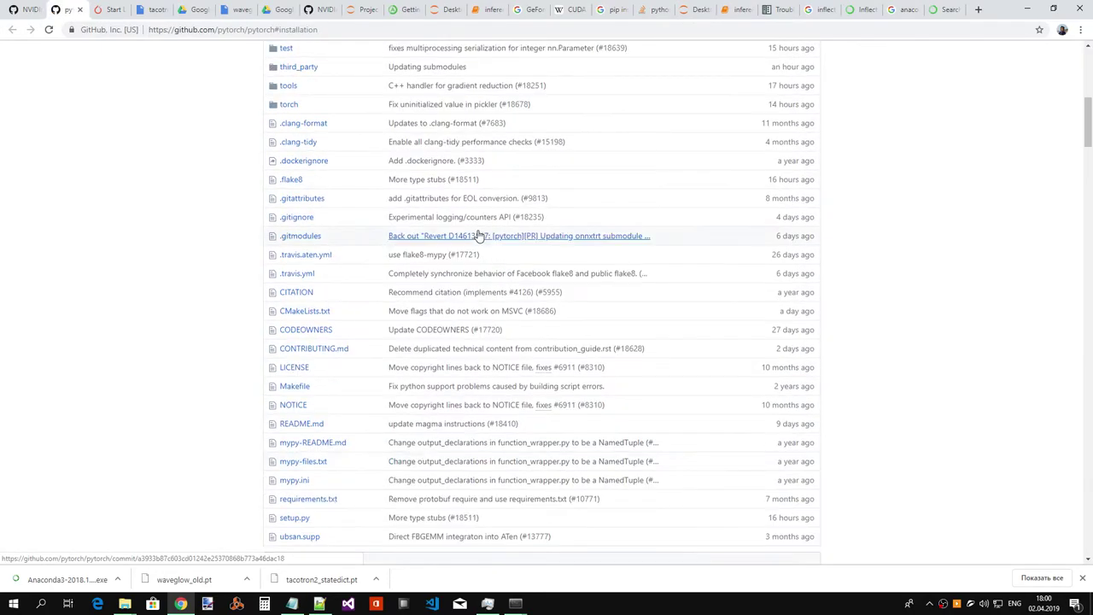
{"action": "scroll", "coordinate": [479, 235], "scroll_direction": "down", "scroll_amount": 6}
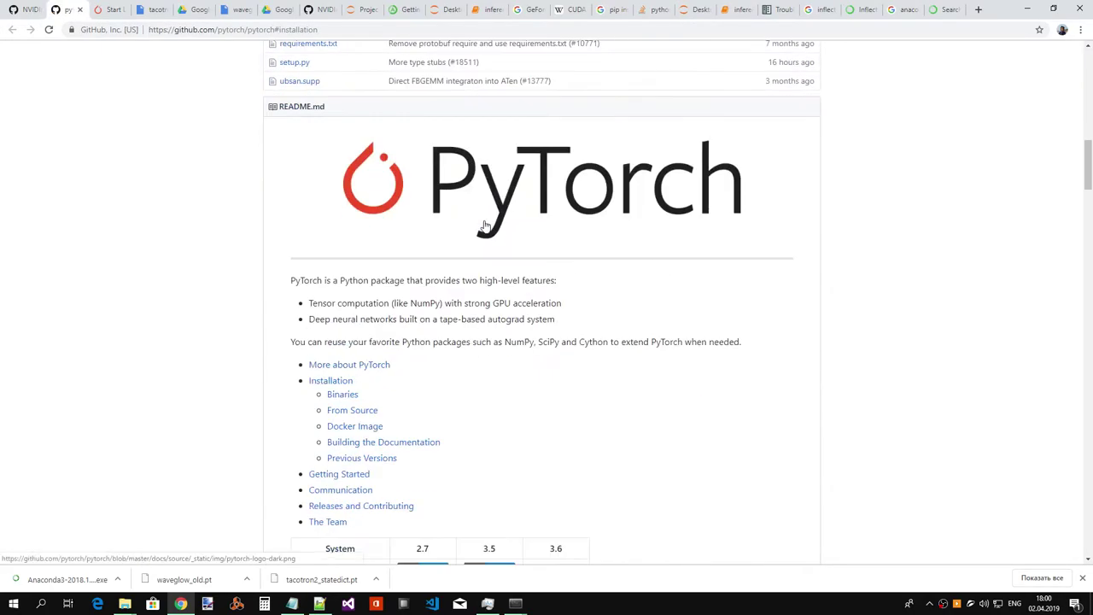
{"action": "left_click", "coordinate": [8, 9]}
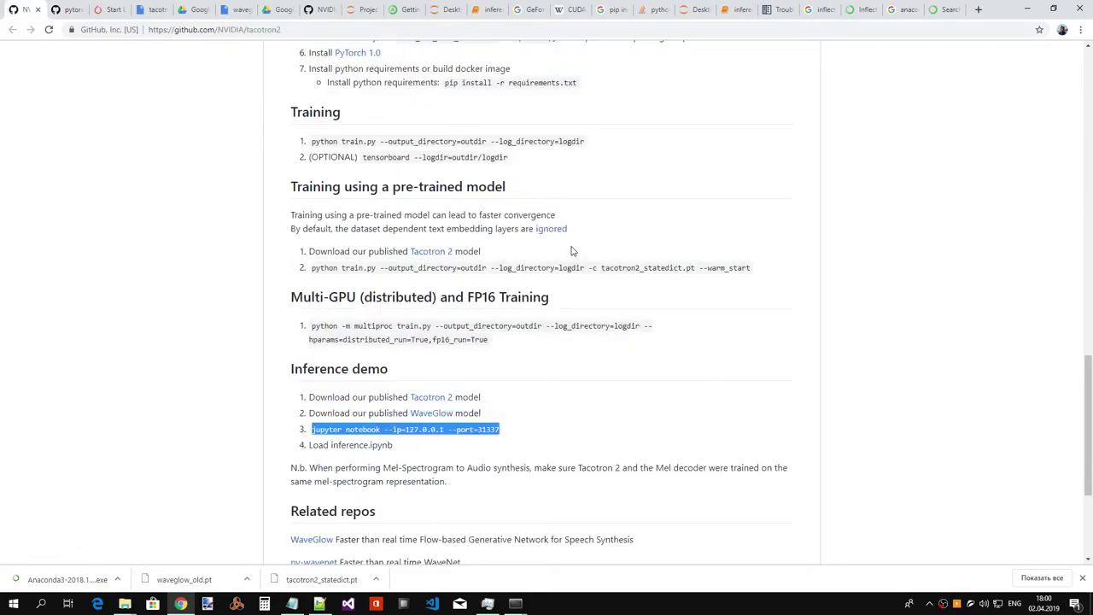
{"action": "scroll", "coordinate": [572, 251], "scroll_direction": "up", "scroll_amount": 3}
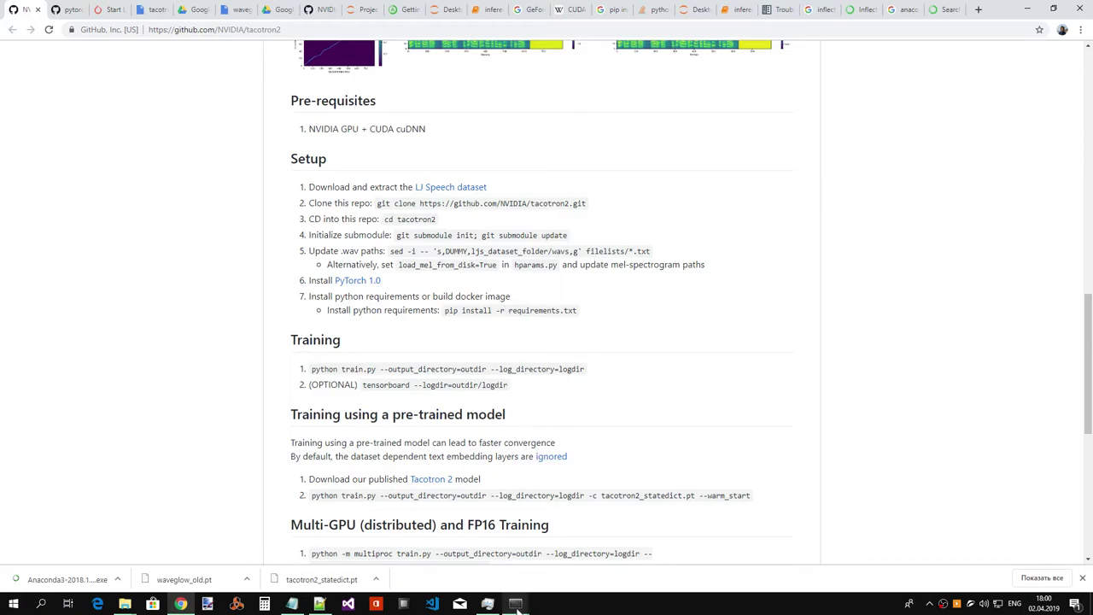
- Look through the packages listed in requirements.txt for the missing module and return to the tacotron2 README
{"action": "left_click", "coordinate": [319, 606]}
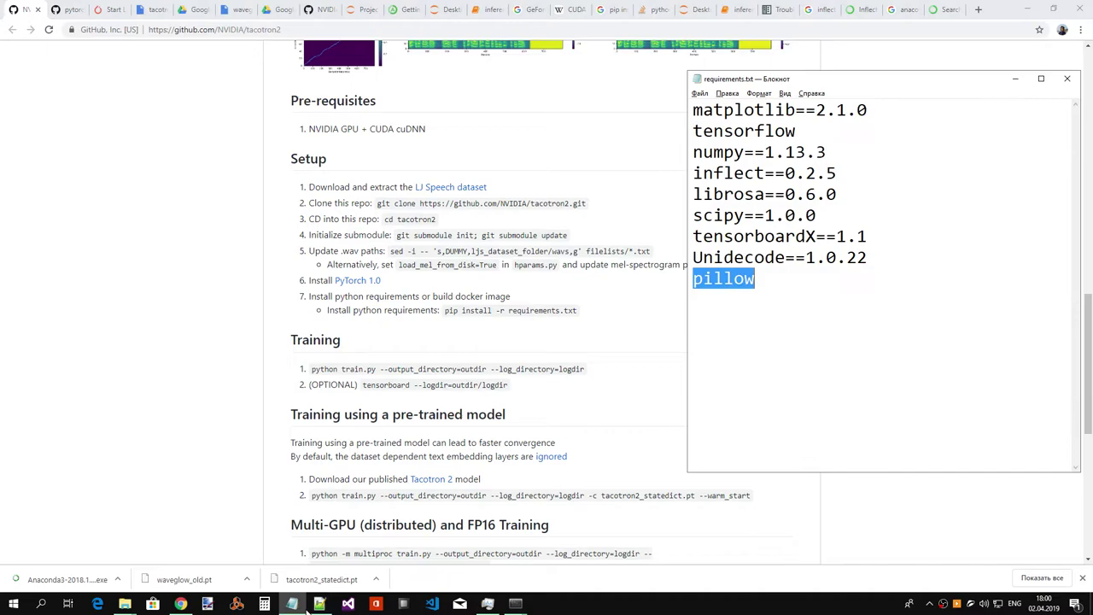
{"action": "left_click", "coordinate": [738, 238]}
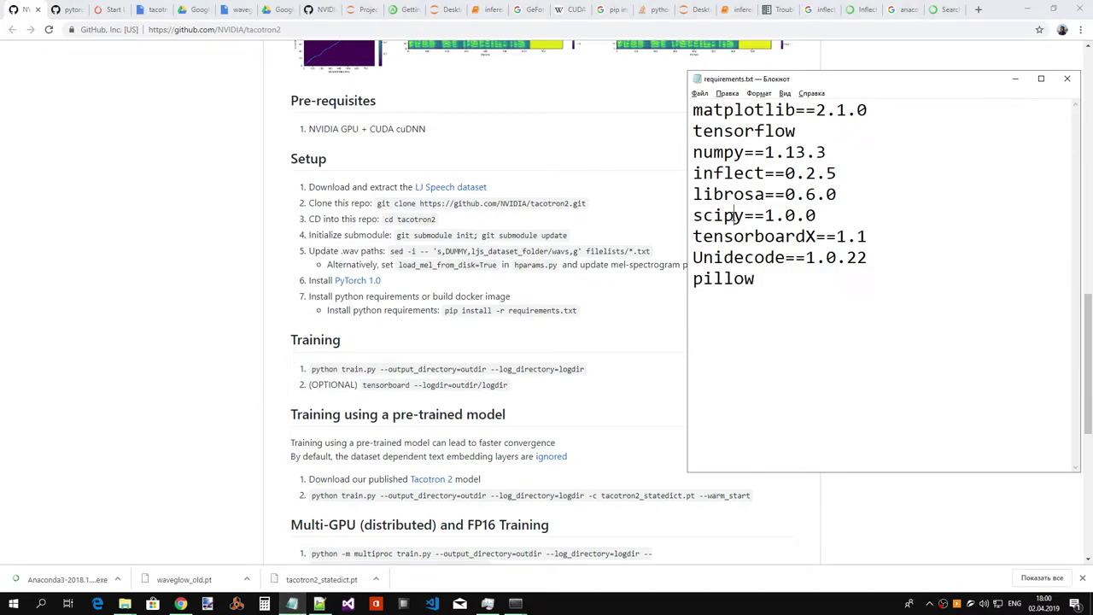
{"action": "double_click", "coordinate": [733, 216]}
{"action": "left_click", "coordinate": [731, 188]}
{"action": "left_click_drag", "start_coordinate": [732, 130], "coordinate": [745, 154]}
{"action": "left_click", "coordinate": [724, 174]}
{"action": "left_click", "coordinate": [599, 339]}
- Search the NVIDIA/tacotron2 repository's open issues for Denoiser
{"action": "scroll", "coordinate": [636, 333], "scroll_direction": "down", "scroll_amount": 4}
{"action": "scroll", "coordinate": [636, 333], "scroll_direction": "down", "scroll_amount": 4}
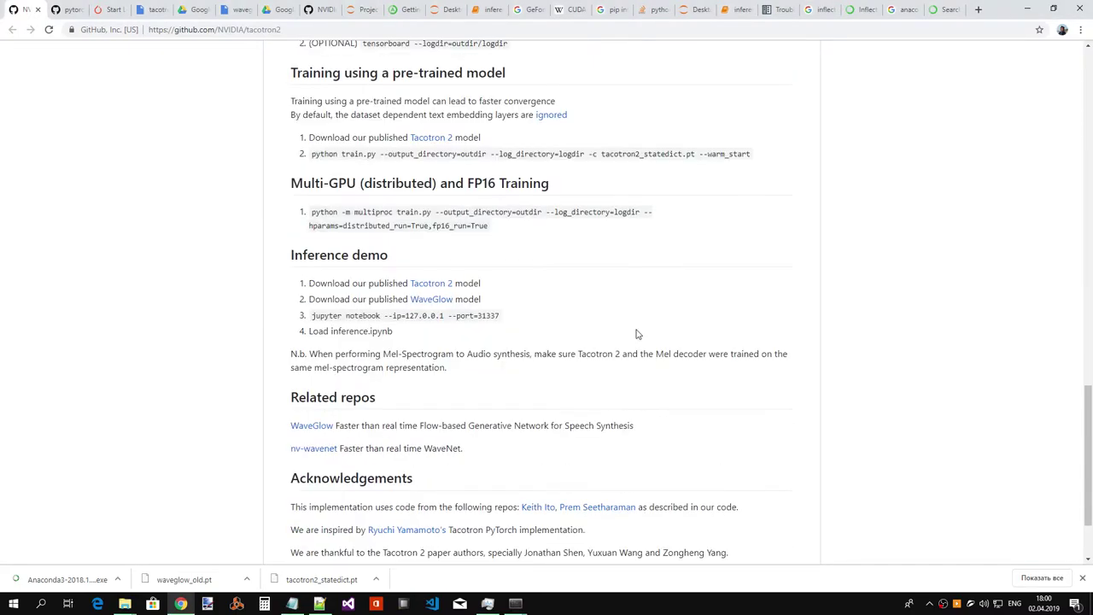
{"action": "scroll", "coordinate": [637, 333], "scroll_direction": "up", "scroll_amount": 20}
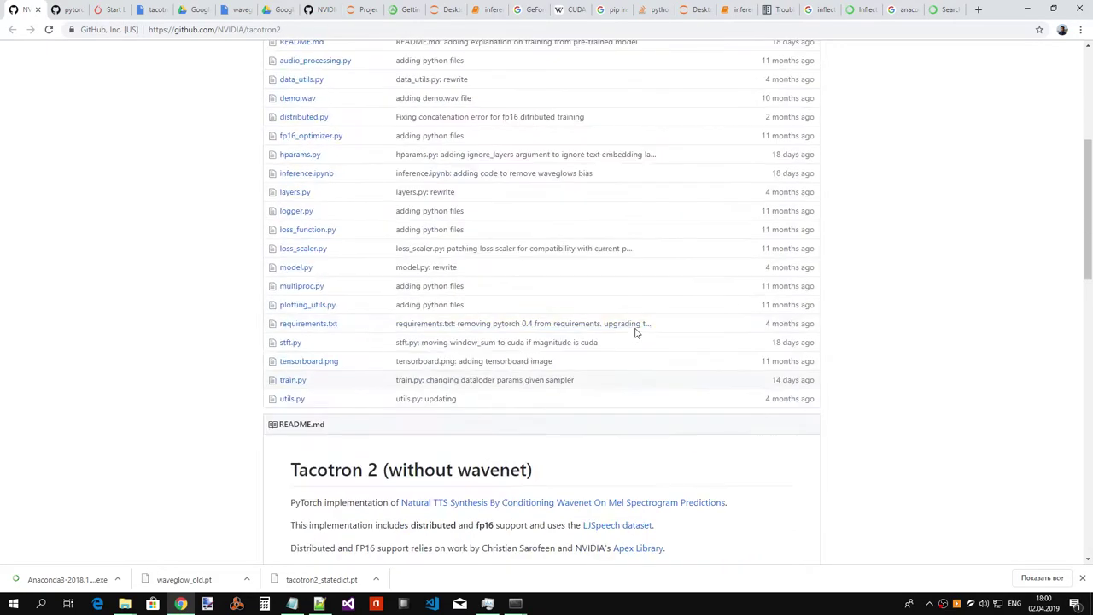
{"action": "left_click", "coordinate": [349, 123]}
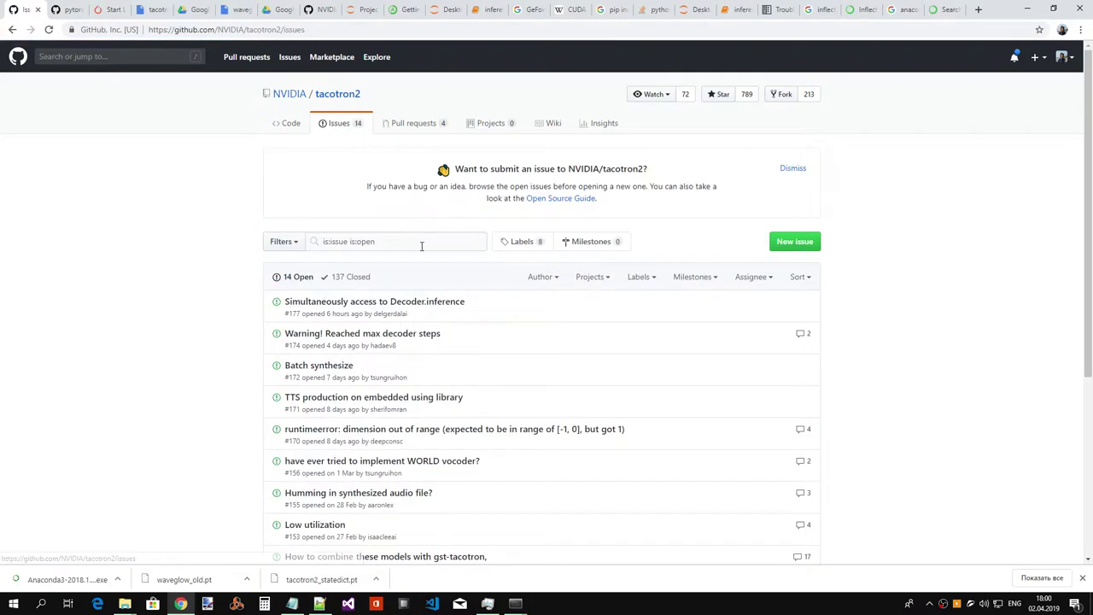
{"action": "left_click", "coordinate": [420, 243]}
{"action": "type", "text": "Denoiser"}
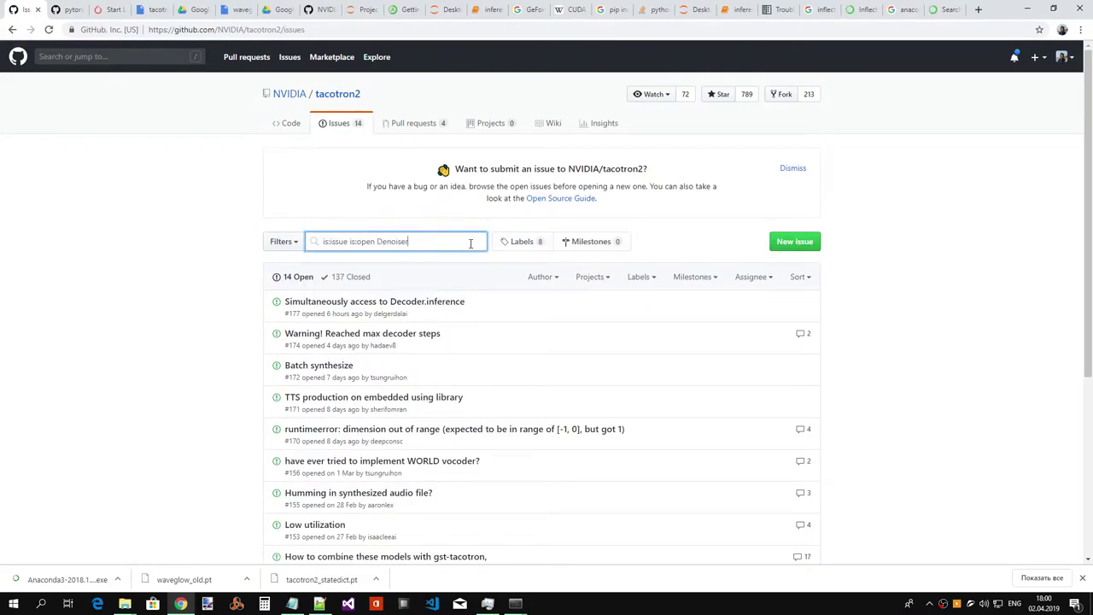
{"action": "key", "text": "Return"}
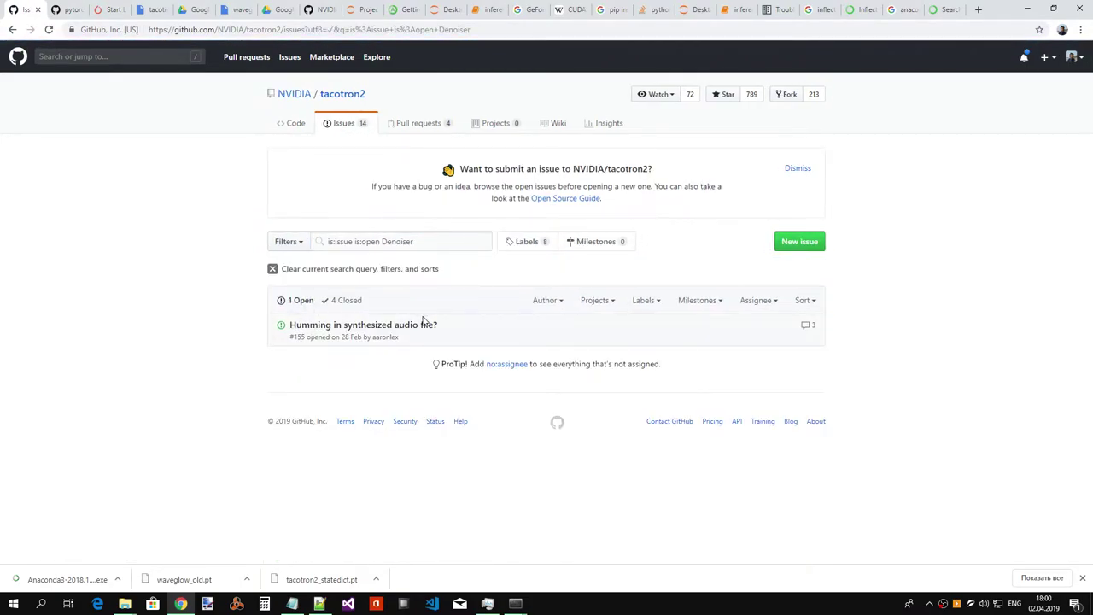
- Open the issue "Humming in synthesized audio file?" and find Denoiser on the page, reading through the comments
{"action": "left_click", "coordinate": [425, 326]}
{"action": "scroll", "coordinate": [541, 325], "scroll_direction": "down", "scroll_amount": 3}
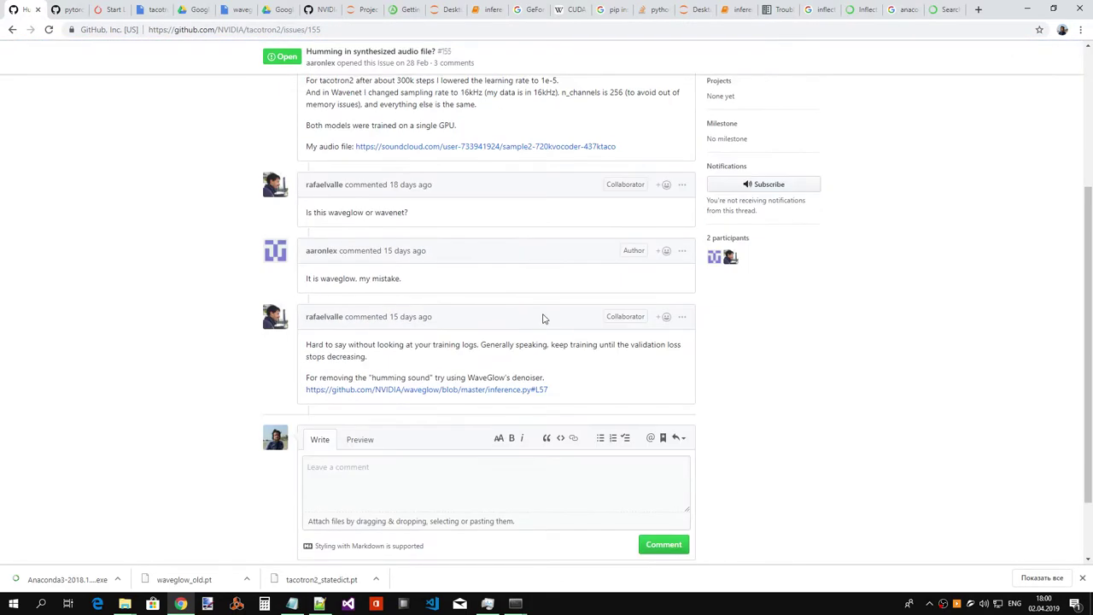
{"action": "key", "text": "ctrl+f"}
{"action": "type", "text": "Denoiser"}
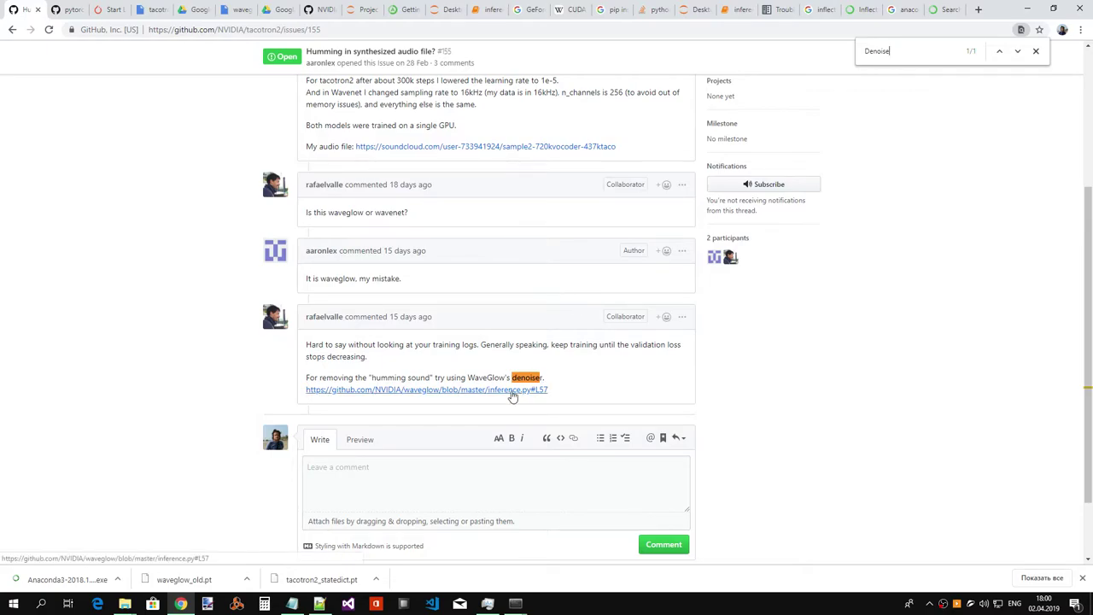
{"action": "key", "text": "BackSpace"}
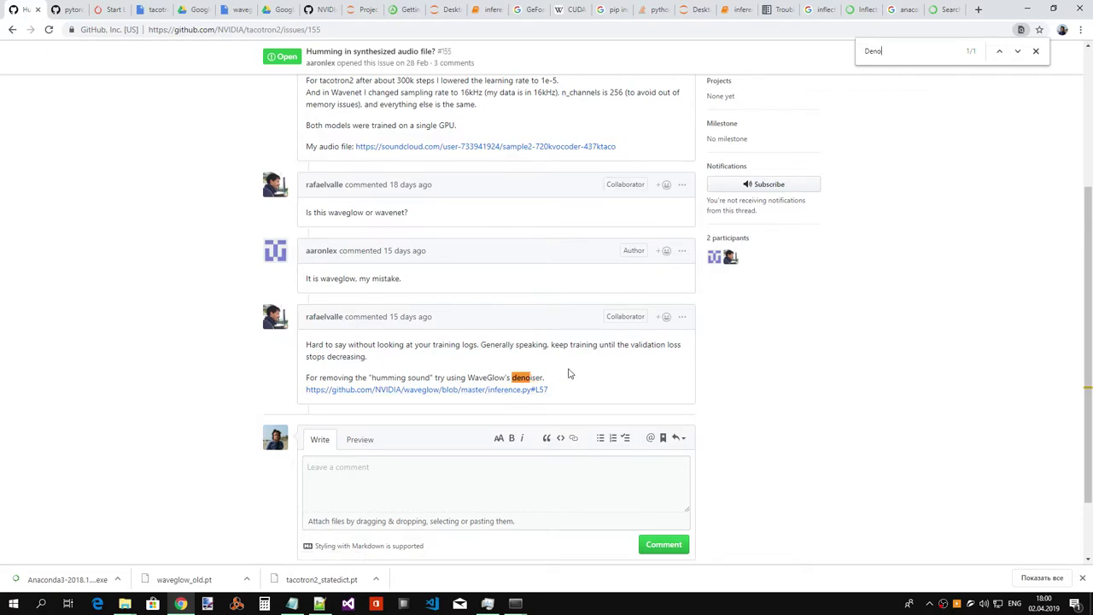
{"action": "key", "text": "BackSpace"}
{"action": "key", "text": "BackSpace"}
{"action": "key", "text": "BackSpace"}
{"action": "key", "text": "BackSpace"}
{"action": "scroll", "coordinate": [598, 340], "scroll_direction": "up", "scroll_amount": 3}
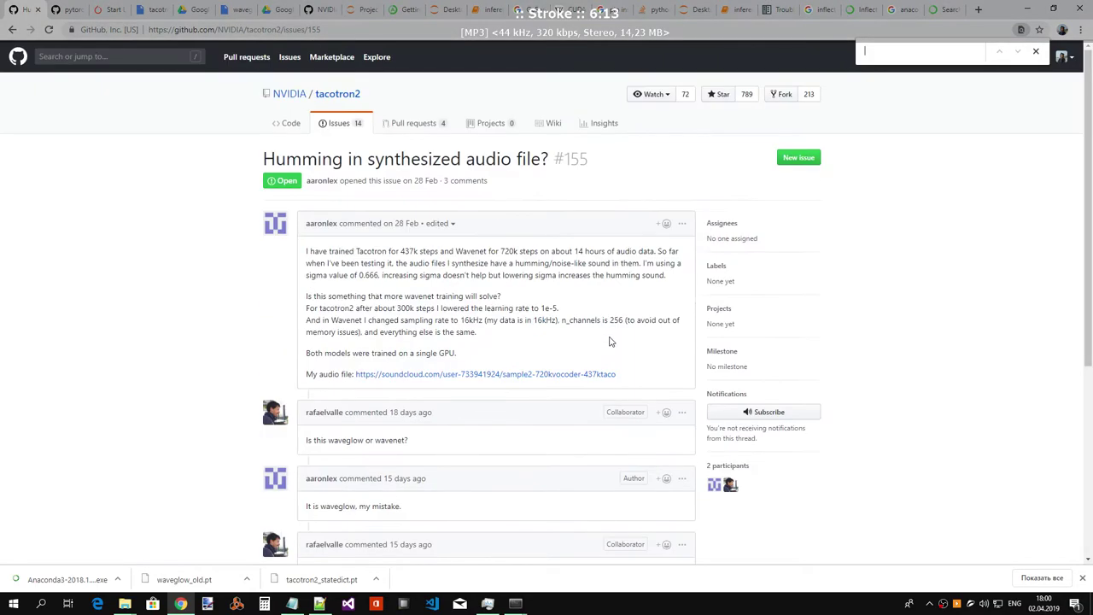
{"action": "scroll", "coordinate": [610, 342], "scroll_direction": "down", "scroll_amount": 4}
- Return to the full list of open tacotron2 issues and recheck the packages in requirements.txt
{"action": "left_click", "coordinate": [14, 30]}
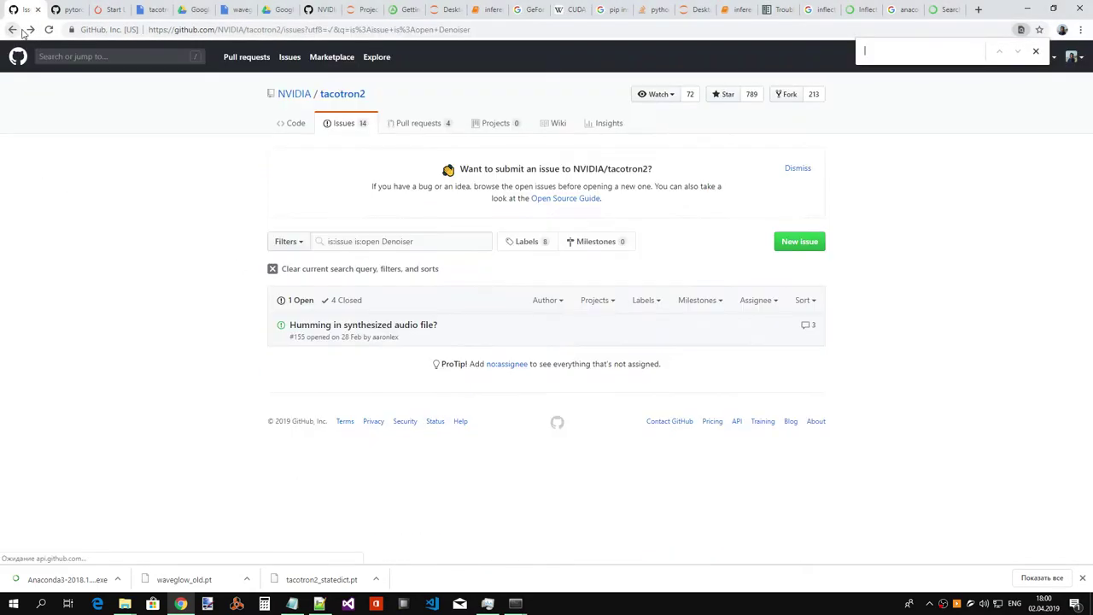
{"action": "left_click", "coordinate": [14, 30]}
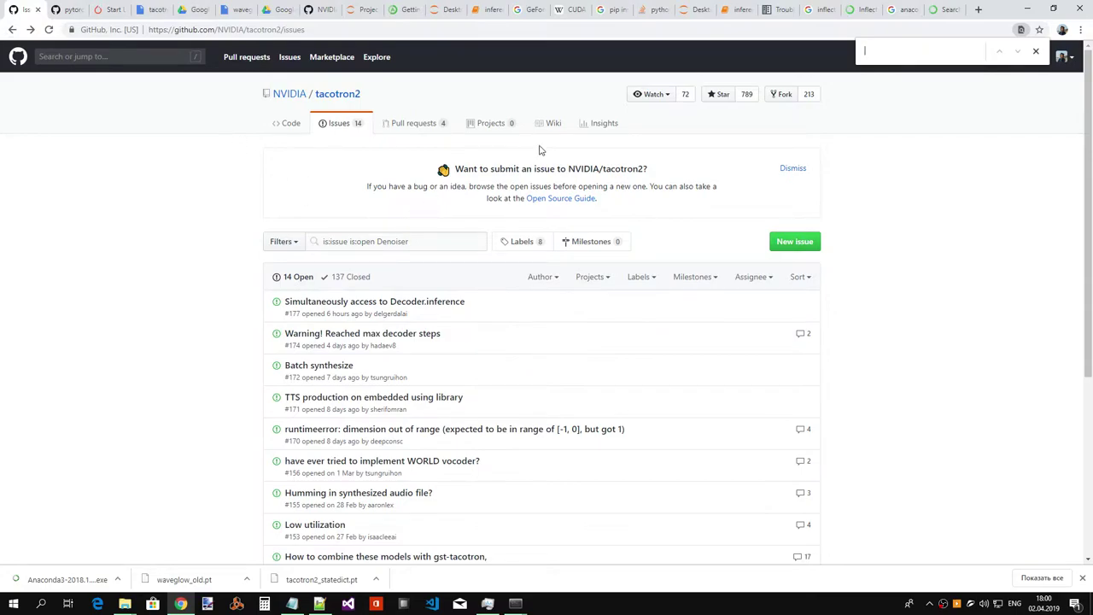
{"action": "key", "text": "alt+Tab"}
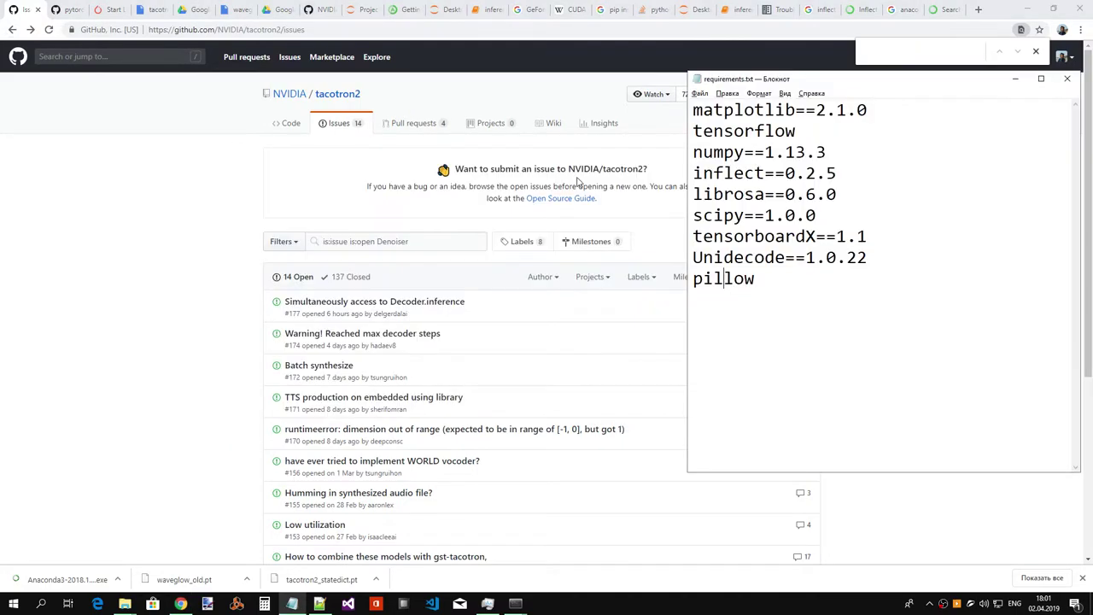
{"action": "key", "text": "alt+Tab"}
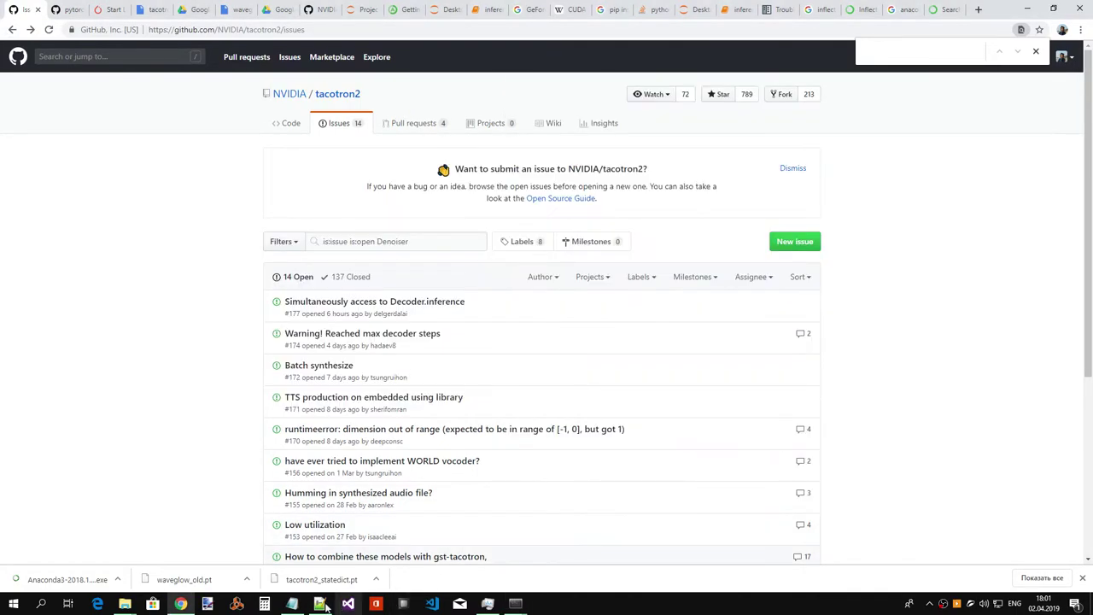
- Look through the local tacotron2 folder, its waveglow subfolder and the nested tacotron2 folder for a denoiser file, then return to the root folder
{"action": "left_click", "coordinate": [125, 604]}
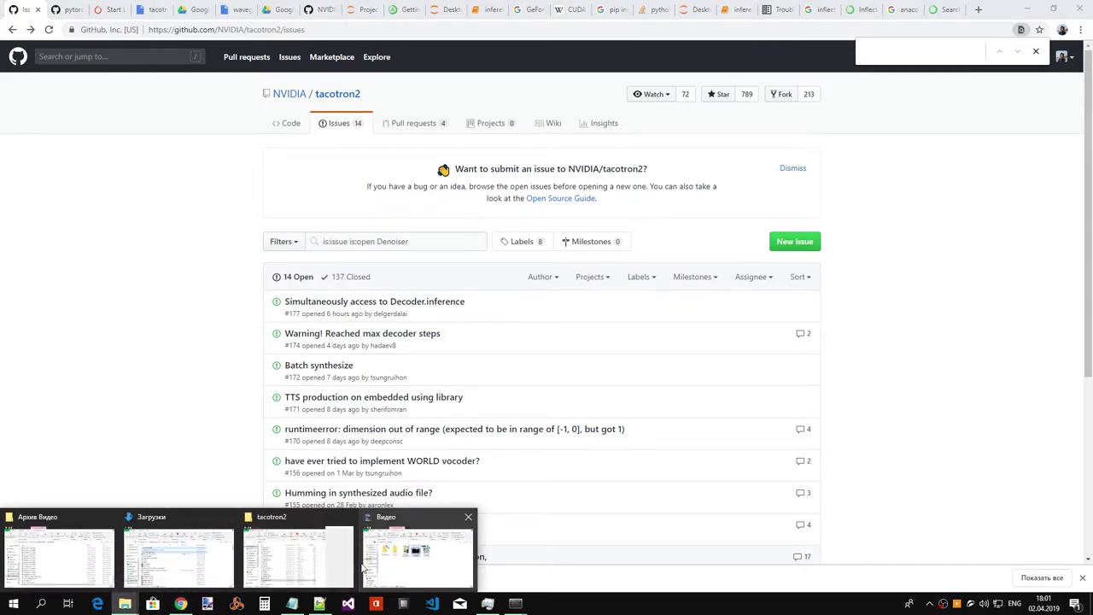
{"action": "left_click", "coordinate": [291, 555]}
{"action": "scroll", "coordinate": [792, 334], "scroll_direction": "up", "scroll_amount": 3}
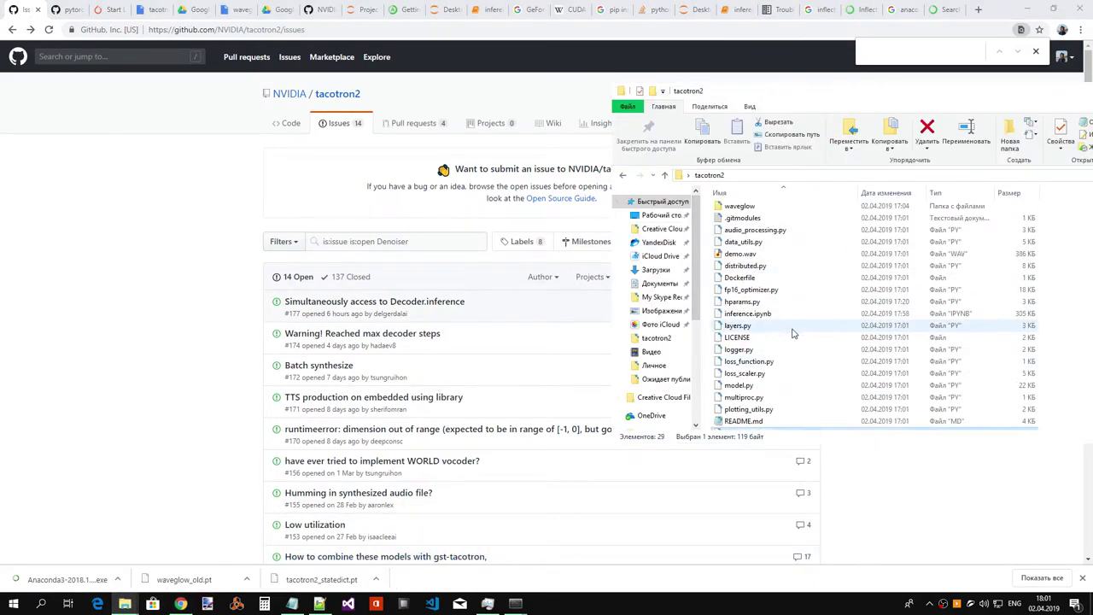
{"action": "double_click", "coordinate": [739, 206]}
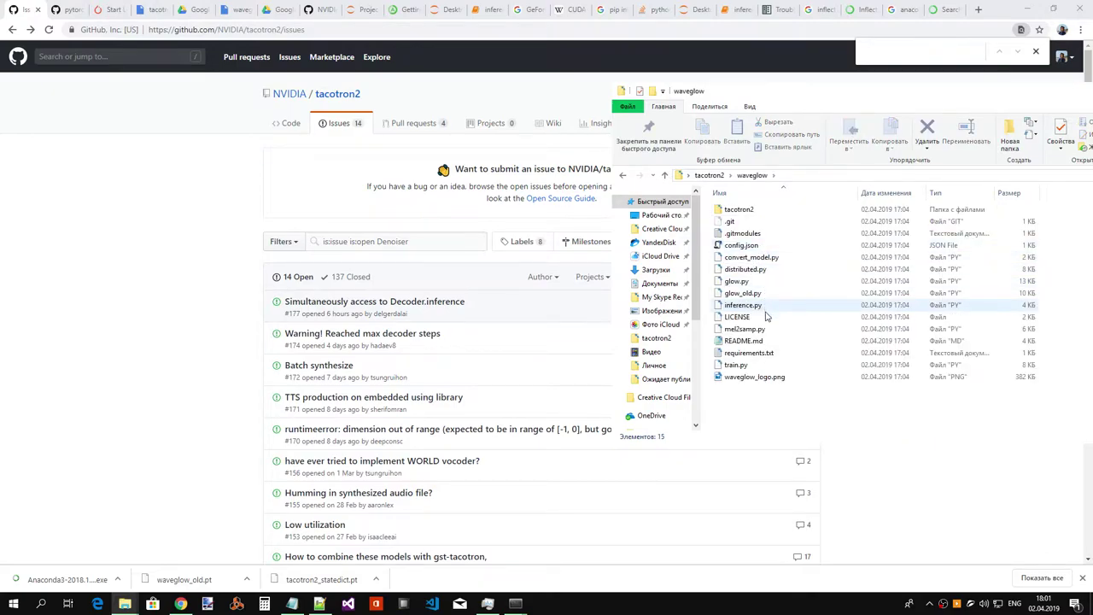
{"action": "double_click", "coordinate": [730, 209]}
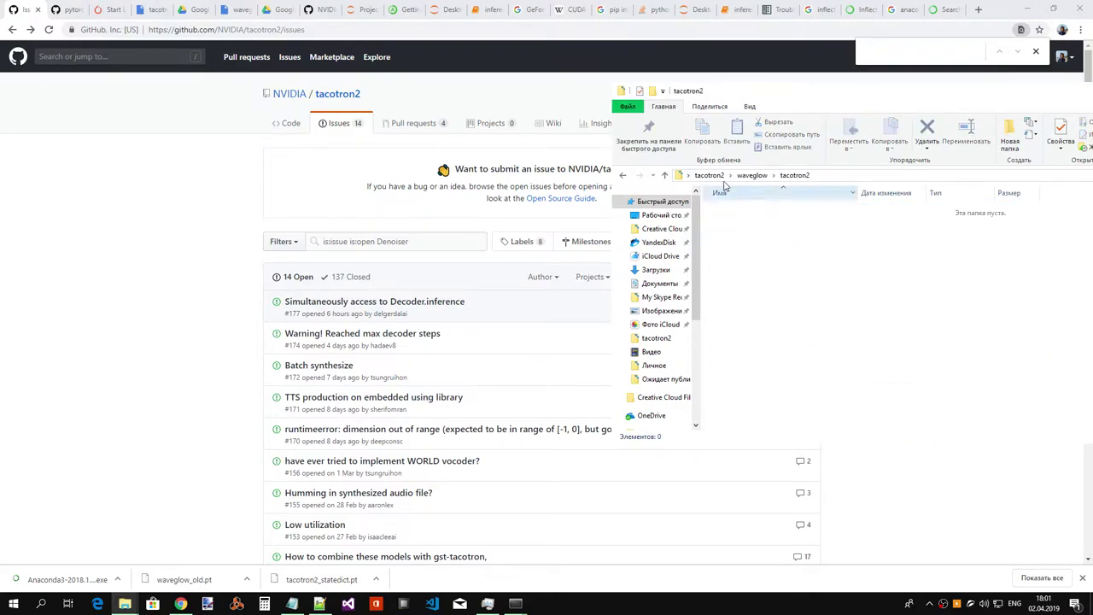
{"action": "left_click", "coordinate": [709, 175]}
- Review the Setup section of the NVIDIA tacotron2 README alongside the local requirements.txt
{"action": "left_click", "coordinate": [431, 304]}
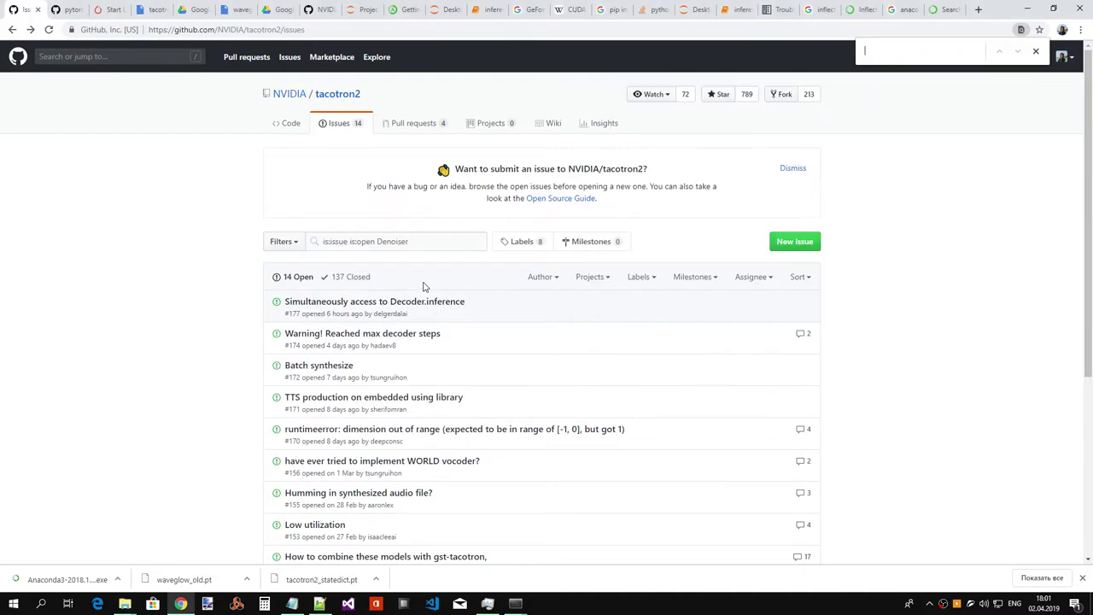
{"action": "left_click", "coordinate": [287, 124]}
{"action": "scroll", "coordinate": [453, 256], "scroll_direction": "down", "scroll_amount": 6}
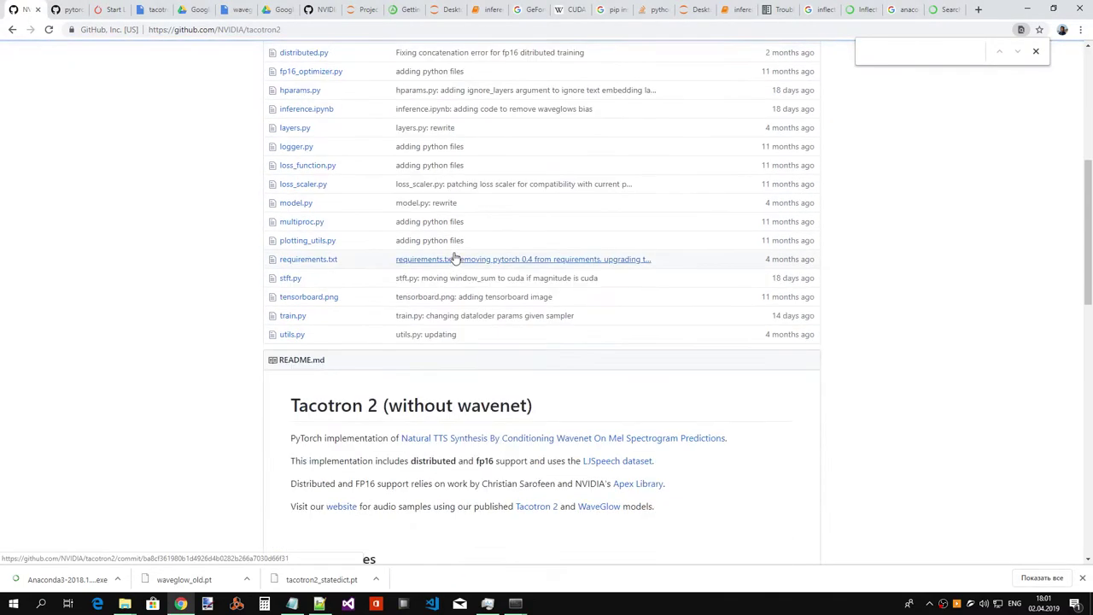
{"action": "scroll", "coordinate": [454, 250], "scroll_direction": "down", "scroll_amount": 4}
{"action": "key", "text": "alt+Tab"}
{"action": "key", "text": "alt+Tab"}
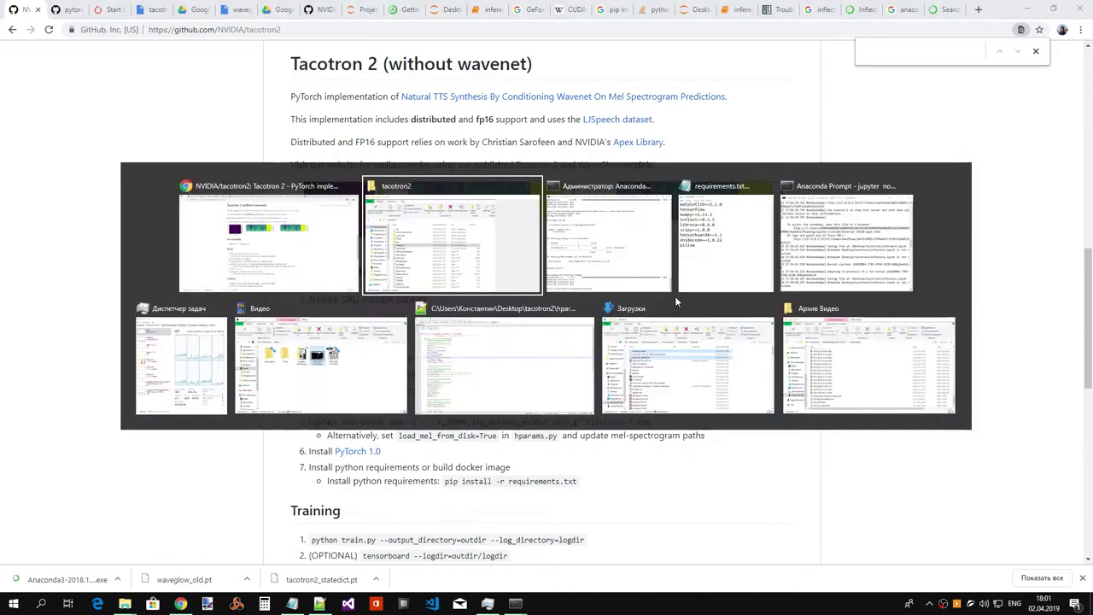
{"action": "key", "text": "alt+Tab"}
{"action": "left_click", "coordinate": [675, 295]}
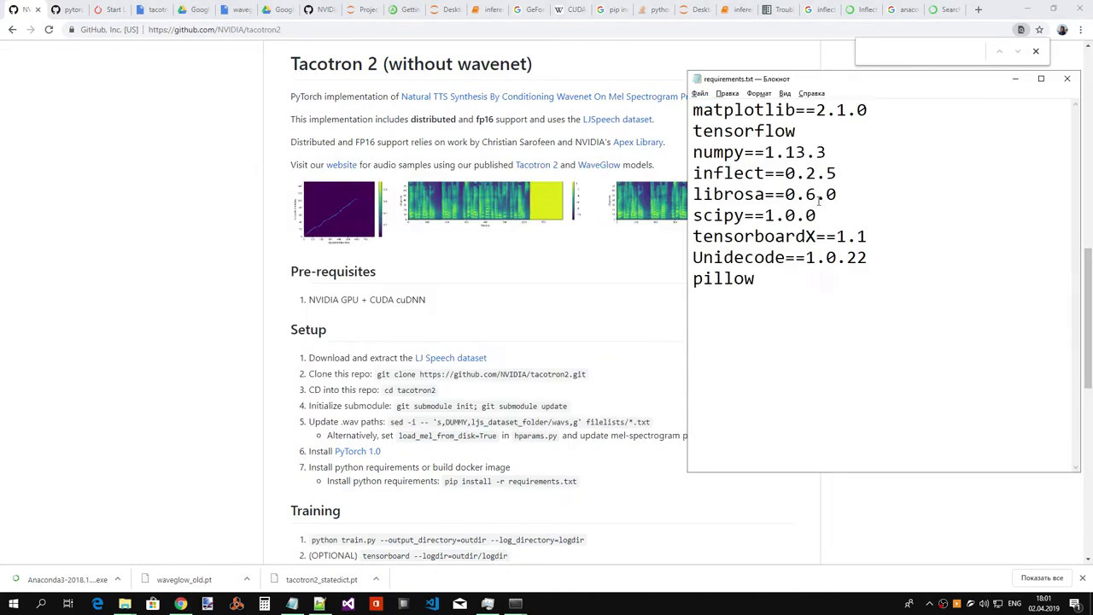
- Check the denoiser import in the inference notebook and where the remaining cells use the denoiser
{"action": "left_click", "coordinate": [724, 10]}
{"action": "left_click_drag", "start_coordinate": [292, 396], "coordinate": [436, 392]}
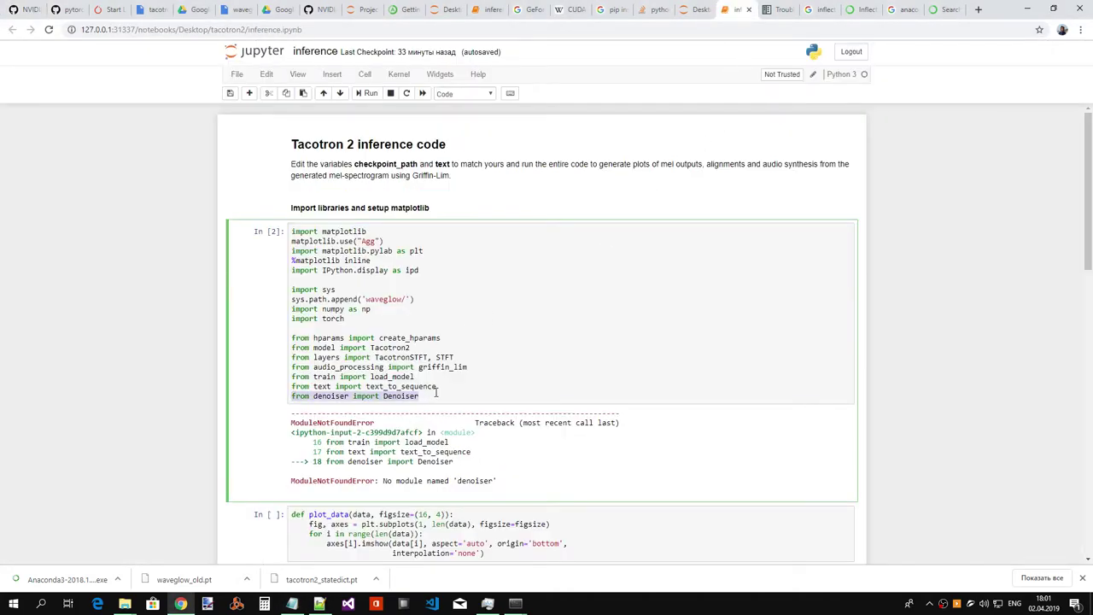
{"action": "left_click", "coordinate": [295, 399]}
{"action": "scroll", "coordinate": [399, 380], "scroll_direction": "down", "scroll_amount": 8}
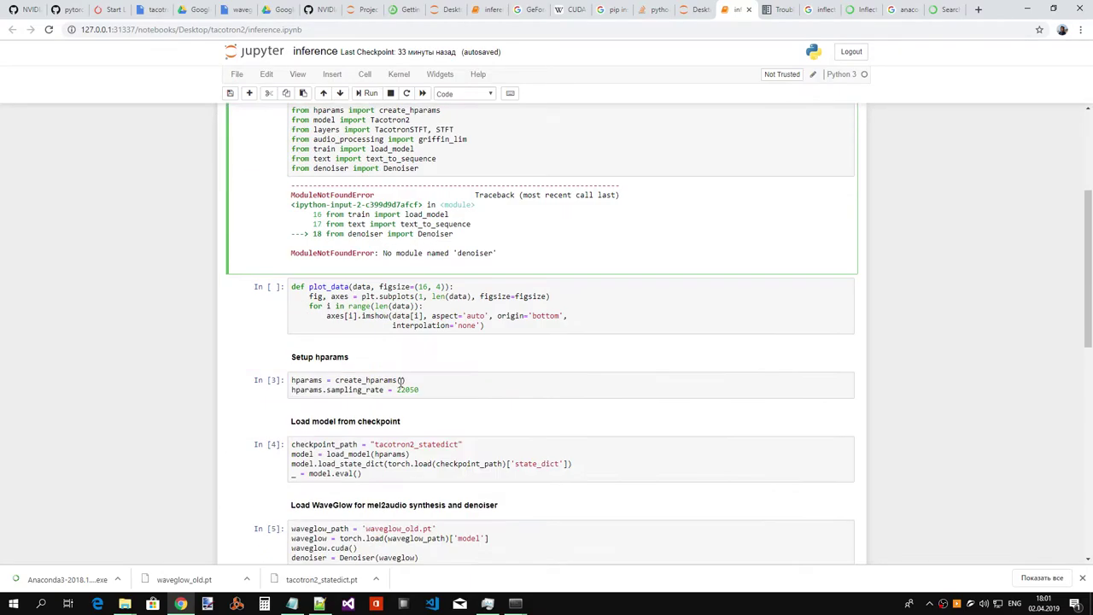
{"action": "scroll", "coordinate": [401, 369], "scroll_direction": "down", "scroll_amount": 2}
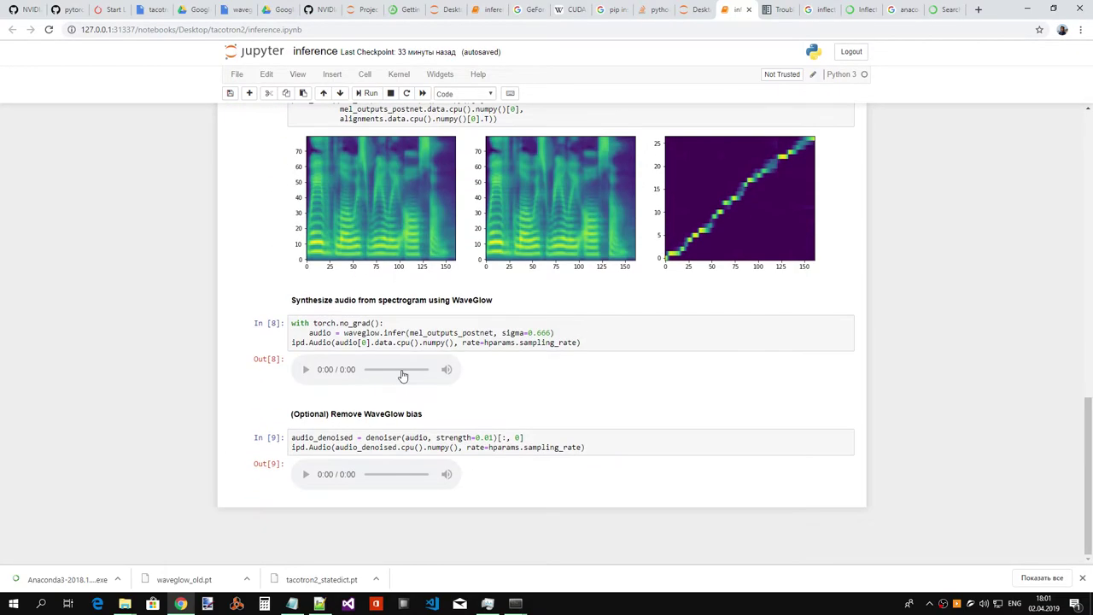
{"action": "scroll", "coordinate": [512, 333], "scroll_direction": "up", "scroll_amount": 15}
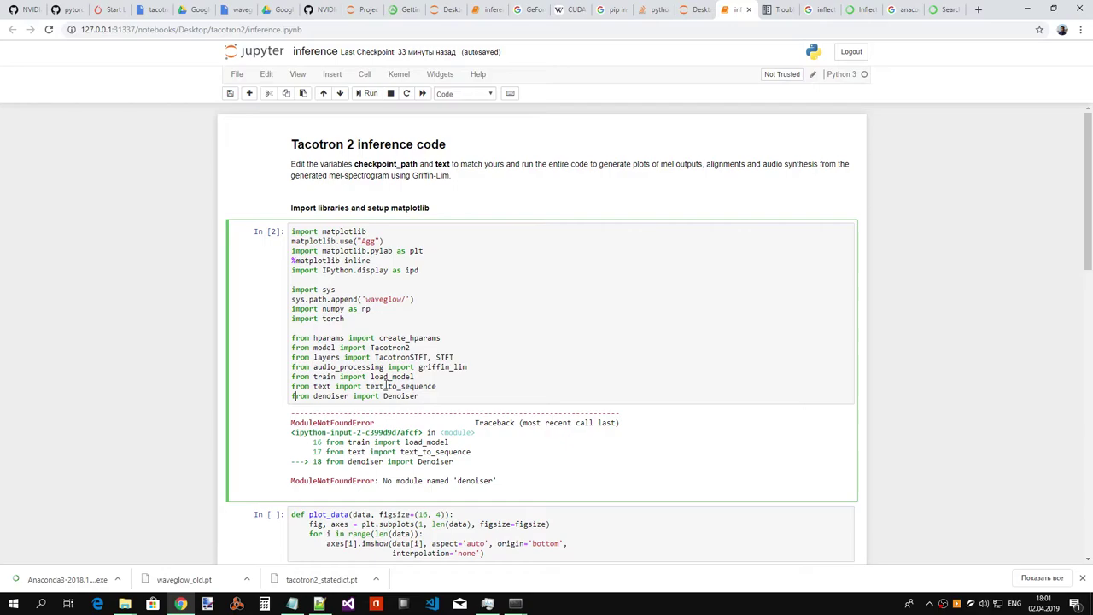
{"action": "key", "text": "Left"}
{"action": "type", "text": "#"}
{"action": "key", "text": "BackSpace"}
- Search Google for "python comment line" in a new browser tab
{"action": "left_click", "coordinate": [978, 11]}
{"action": "type", "text": "python"}
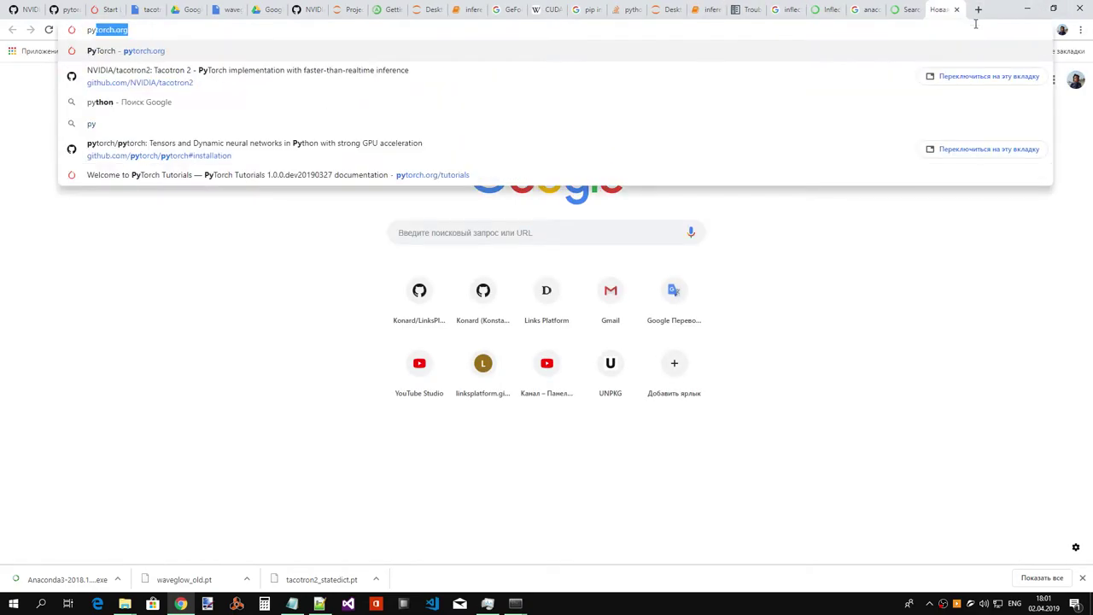
{"action": "key", "text": "BackSpace"}
{"action": "key", "text": "BackSpace"}
{"action": "key", "text": "BackSpace"}
{"action": "key", "text": "BackSpace"}
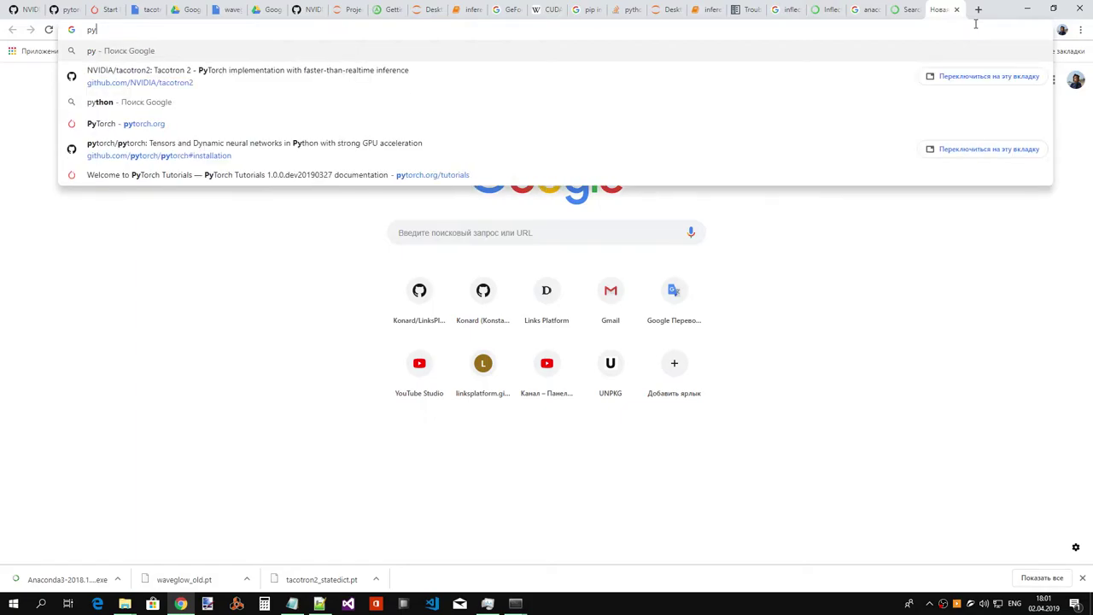
{"action": "type", "text": "thon commen"}
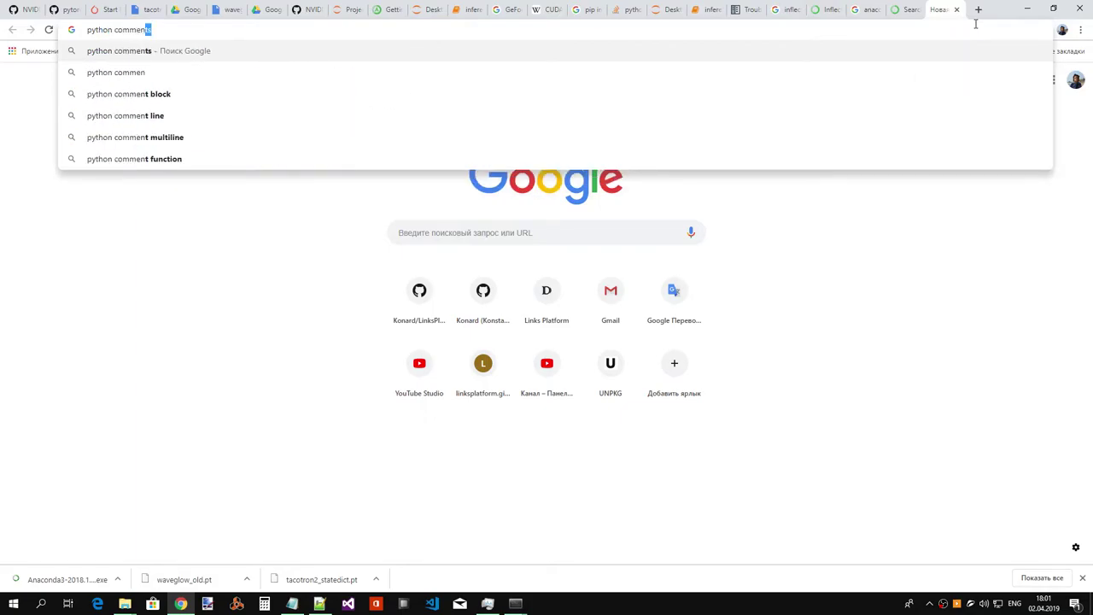
{"action": "type", "text": "t"}
{"action": "key", "text": "Down"}
{"action": "key", "text": "Down"}
{"action": "key", "text": "Down"}
{"action": "key", "text": "Return"}
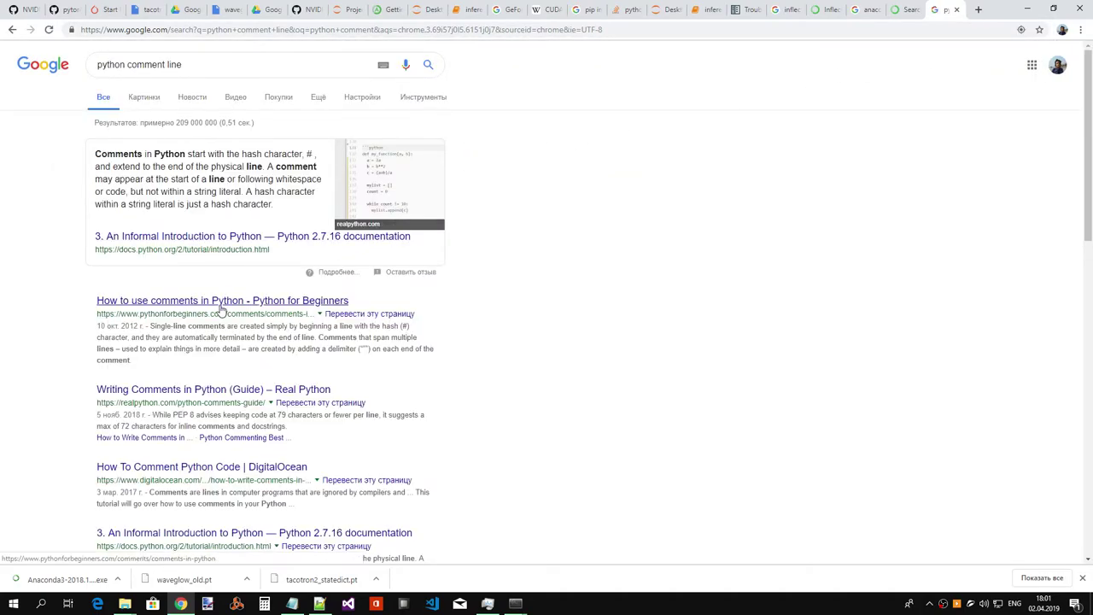
- Open Real Python's guide to writing comments, find "comment" on the page and read the Python Commenting Basics section
{"action": "left_click", "coordinate": [224, 392]}
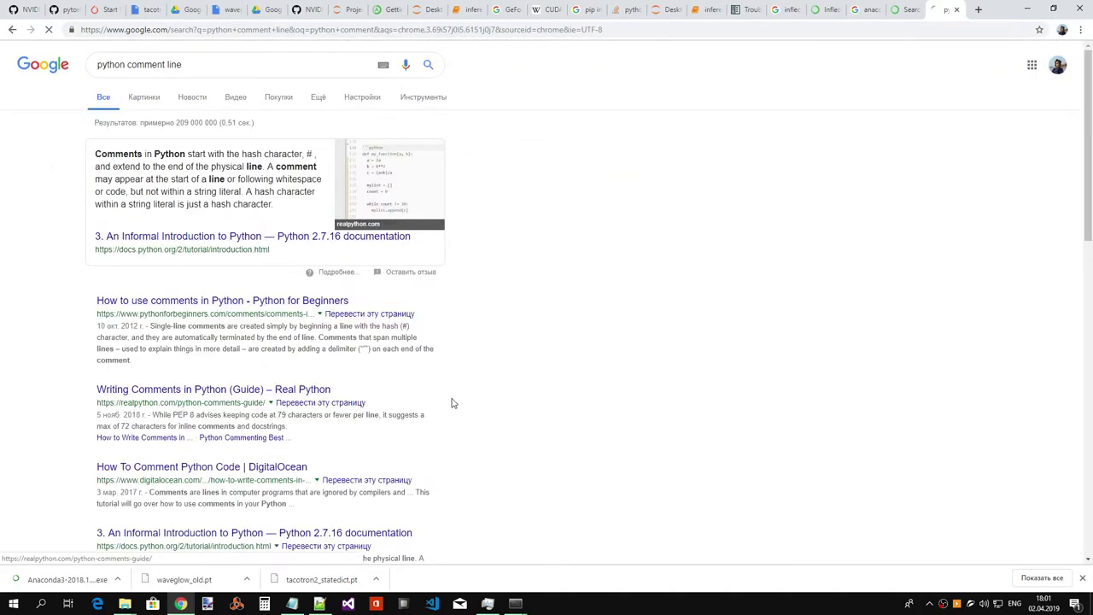
{"action": "scroll", "coordinate": [451, 380], "scroll_direction": "down", "scroll_amount": 11}
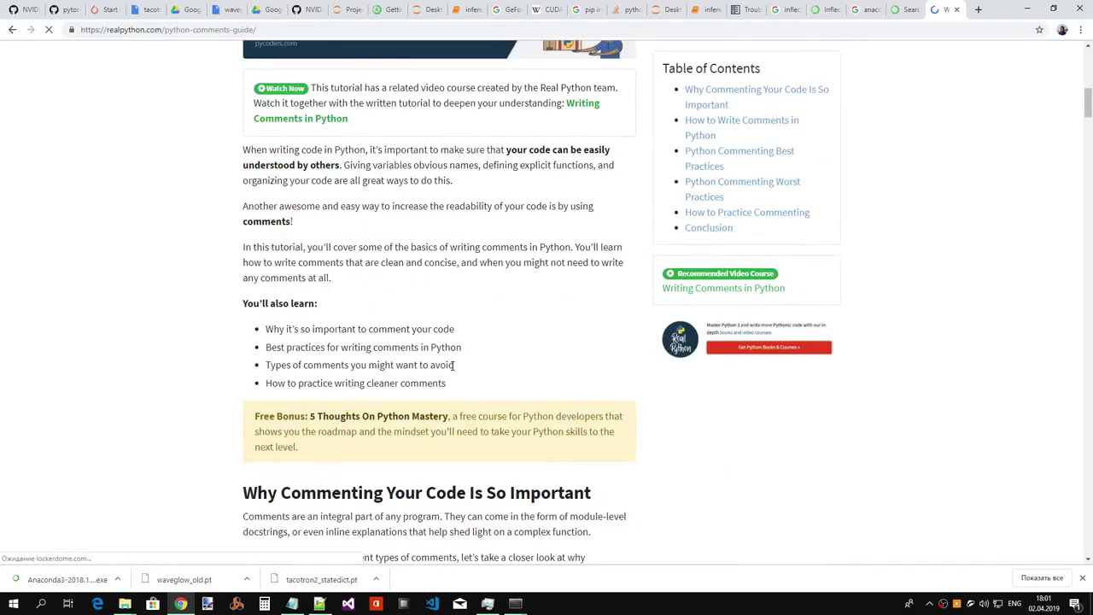
{"action": "scroll", "coordinate": [452, 358], "scroll_direction": "down", "scroll_amount": 5}
{"action": "key", "text": "ctrl+f"}
{"action": "type", "text": "c"}
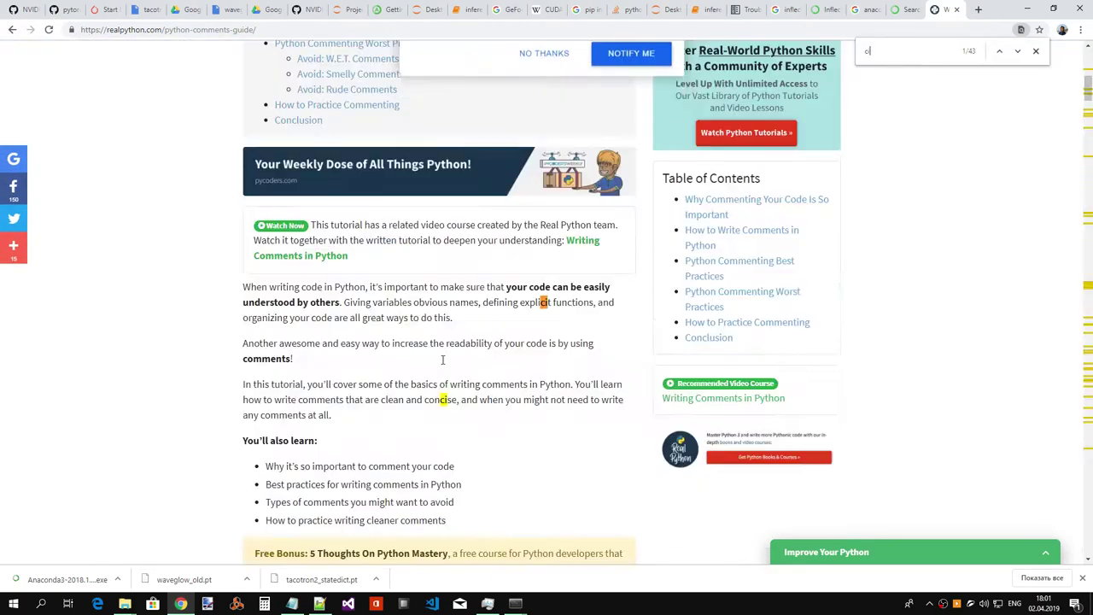
{"action": "type", "text": "omment"}
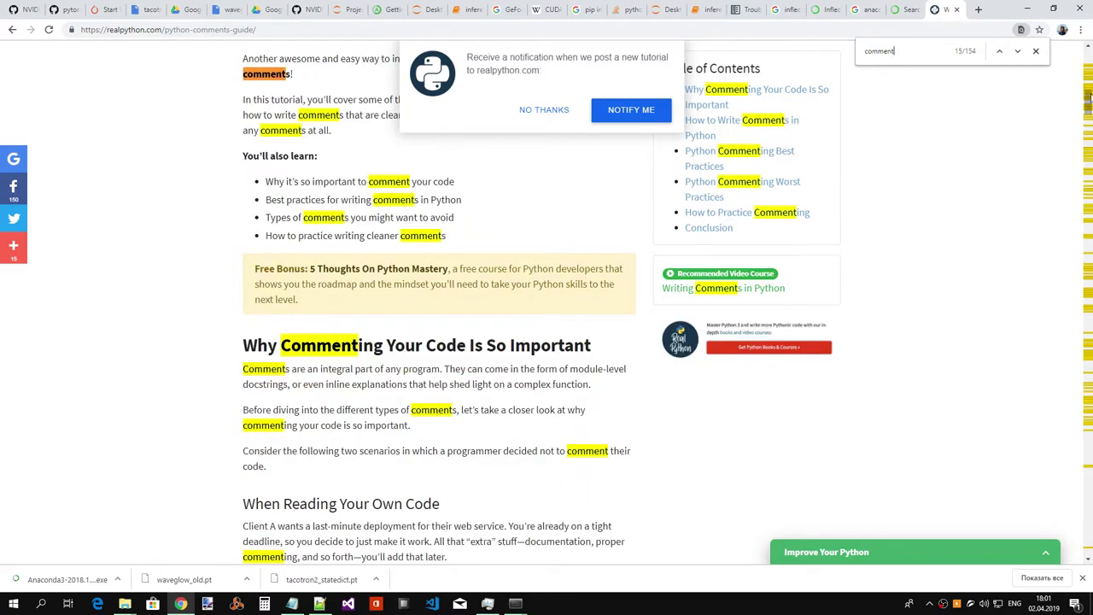
{"action": "scroll", "coordinate": [1089, 103], "scroll_direction": "up", "scroll_amount": 8}
{"action": "scroll", "coordinate": [1089, 103], "scroll_direction": "down", "scroll_amount": 8}
{"action": "scroll", "coordinate": [1089, 119], "scroll_direction": "down", "scroll_amount": 12}
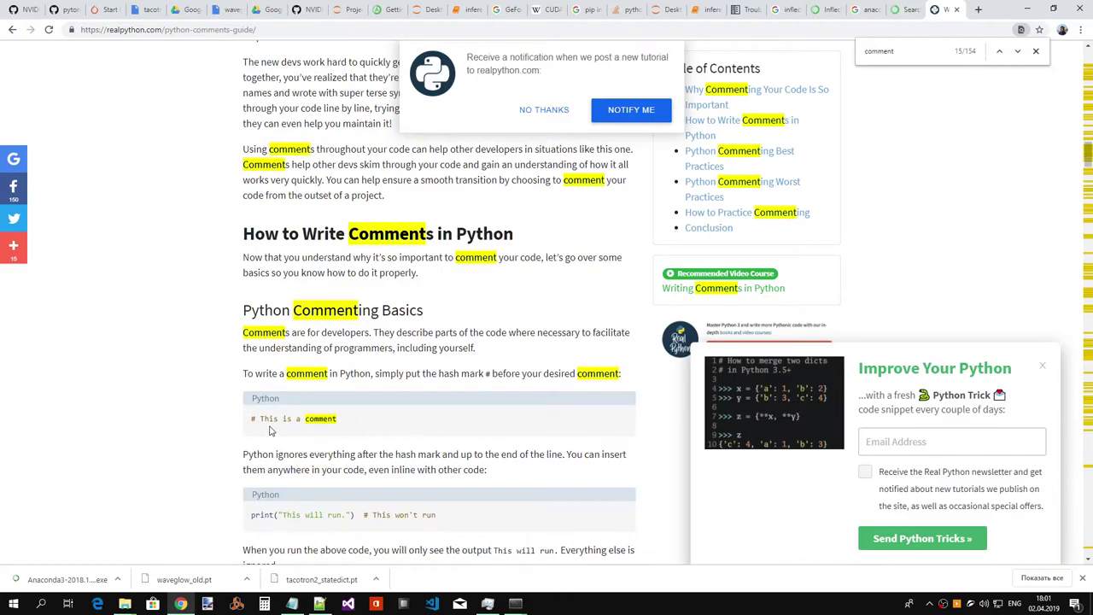
- Comment out the "from denoiser import Denoiser" line in the inference notebook's import cell with #
{"action": "key", "text": "alt+Tab"}
{"action": "key", "text": "alt+Tab"}
{"action": "key", "text": "alt+Tab"}
{"action": "key", "text": "alt+Tab"}
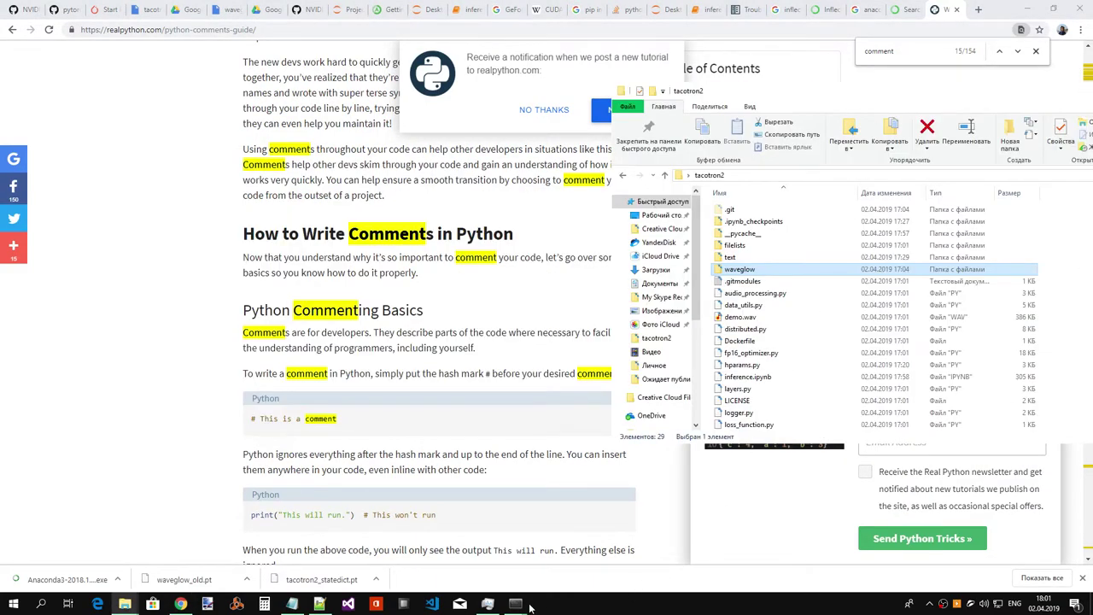
{"action": "left_click", "coordinate": [699, 10]}
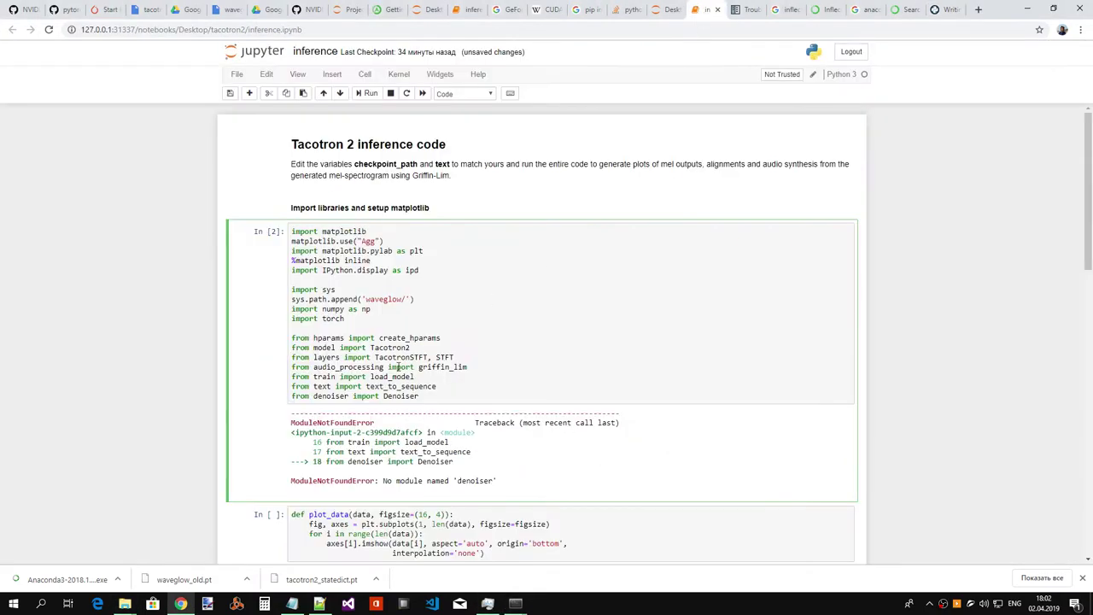
{"action": "type", "text": "#"}
- Run the notebook's import, plot_data and Setup hparams cells in order and read through the hparams output
{"action": "scroll", "coordinate": [448, 338], "scroll_direction": "down", "scroll_amount": 1}
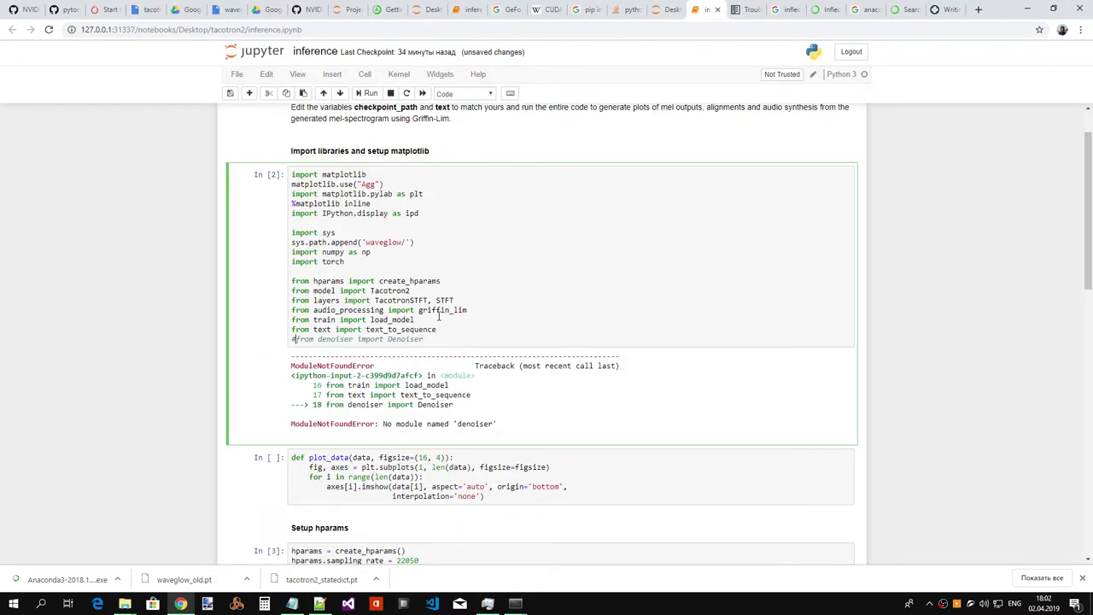
{"action": "left_click", "coordinate": [370, 94]}
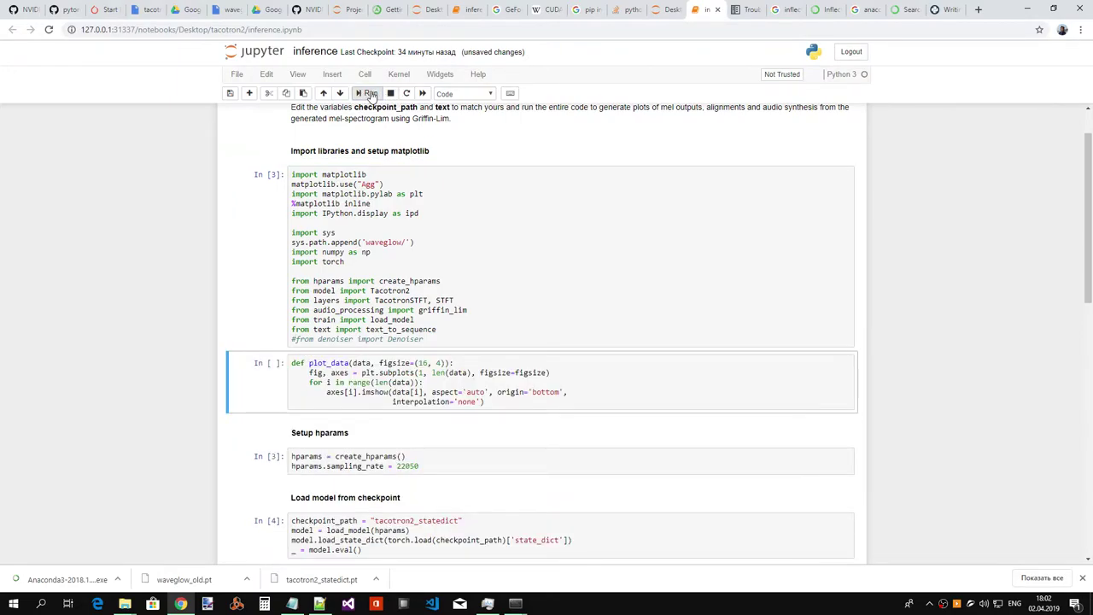
{"action": "left_click", "coordinate": [369, 94]}
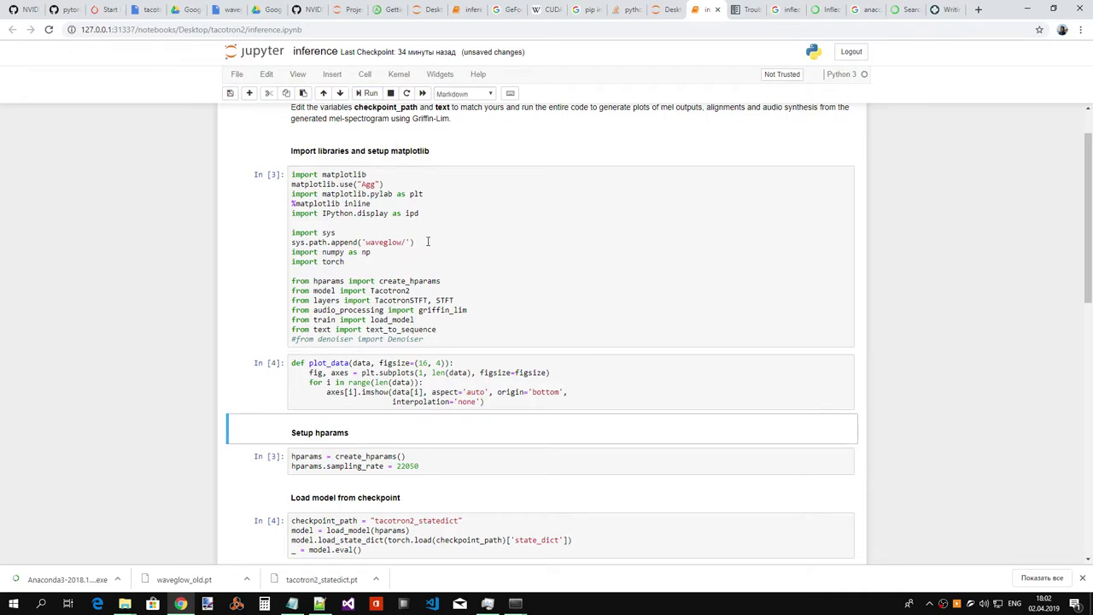
{"action": "scroll", "coordinate": [428, 245], "scroll_direction": "down", "scroll_amount": 2}
{"action": "left_click", "coordinate": [369, 95]}
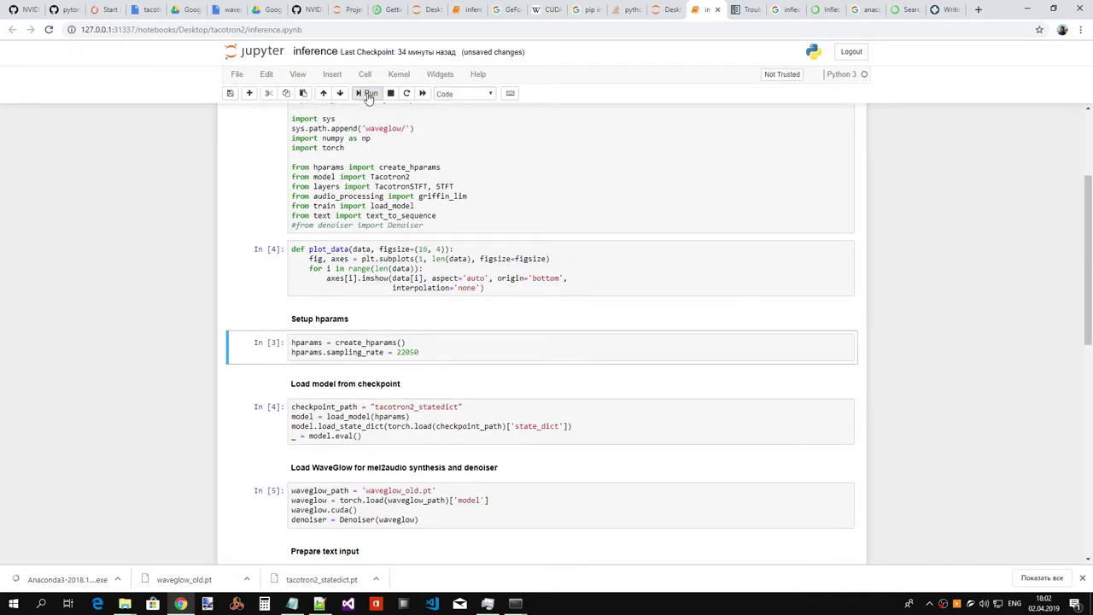
{"action": "left_click", "coordinate": [369, 95]}
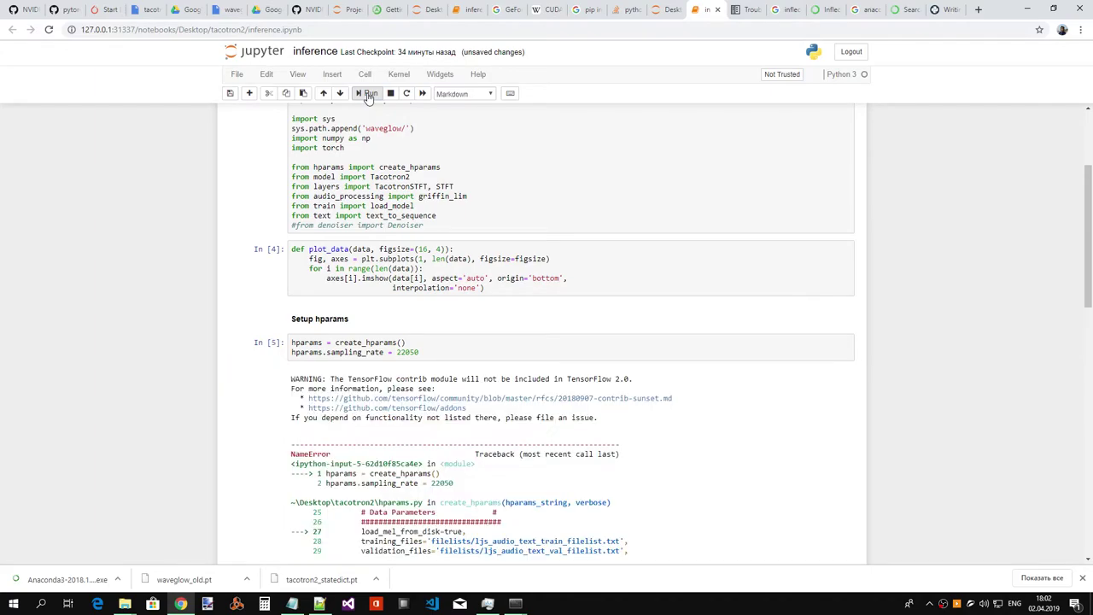
{"action": "scroll", "coordinate": [427, 317], "scroll_direction": "down", "scroll_amount": 2}
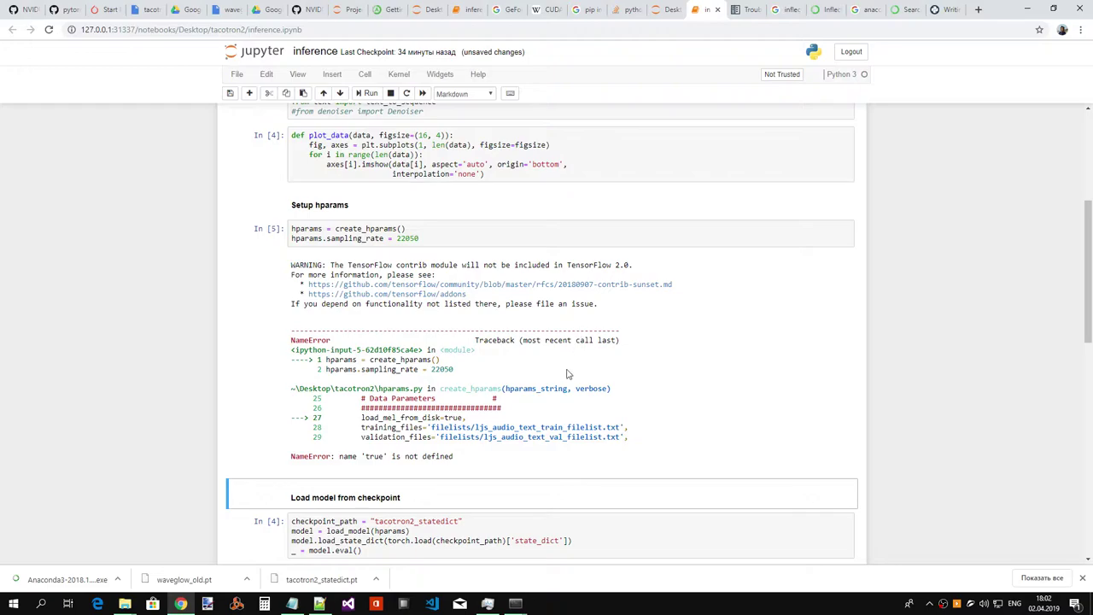
- Copy the load_mel_from_disk value True from the Setup section of the NVIDIA tacotron2 README on GitHub
{"action": "double_click", "coordinate": [452, 417]}
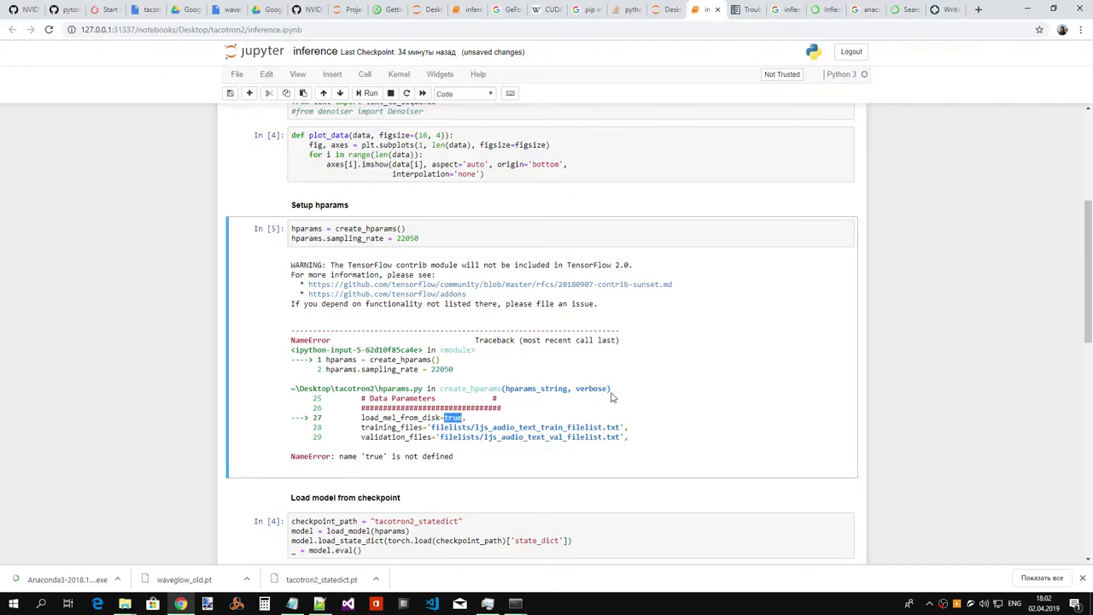
{"action": "left_click", "coordinate": [667, 15]}
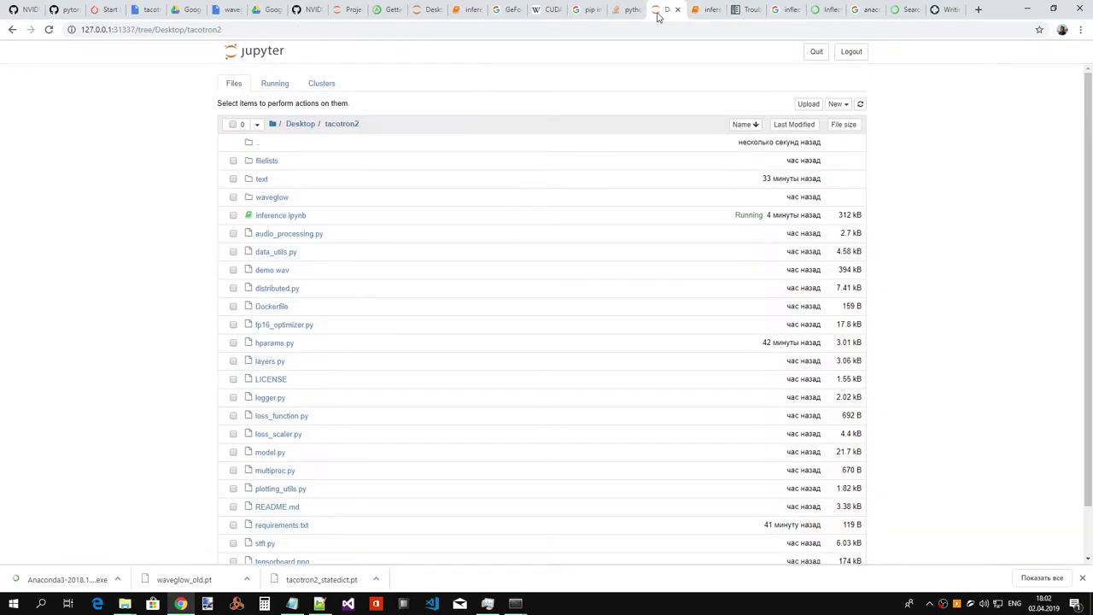
{"action": "left_click", "coordinate": [633, 11]}
{"action": "left_click", "coordinate": [66, 13]}
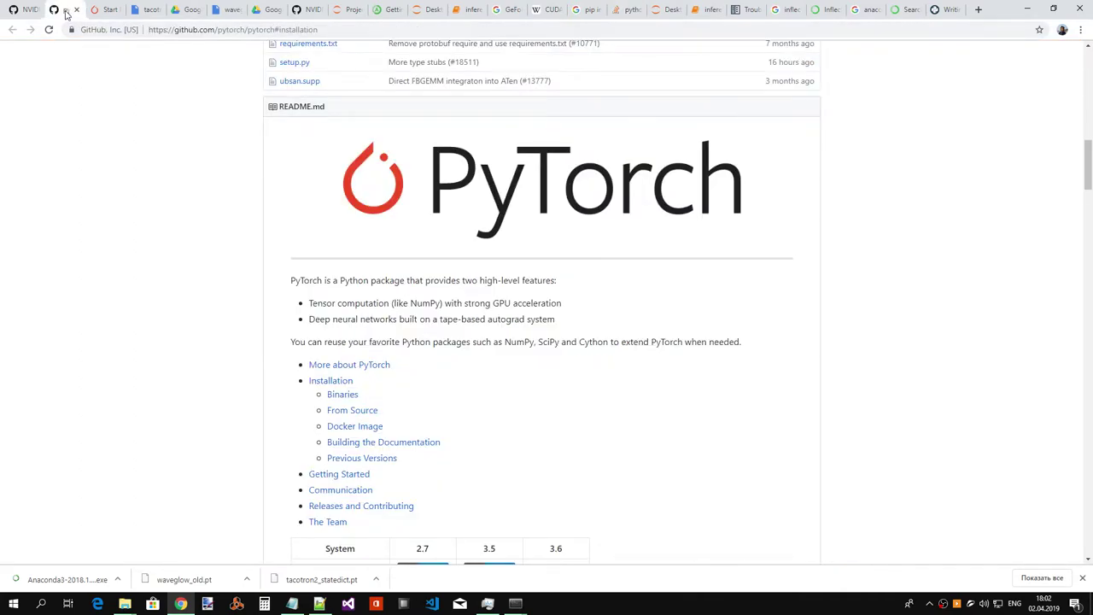
{"action": "left_click", "coordinate": [13, 9]}
{"action": "double_click", "coordinate": [488, 435]}
{"action": "key", "text": "ctrl+c"}
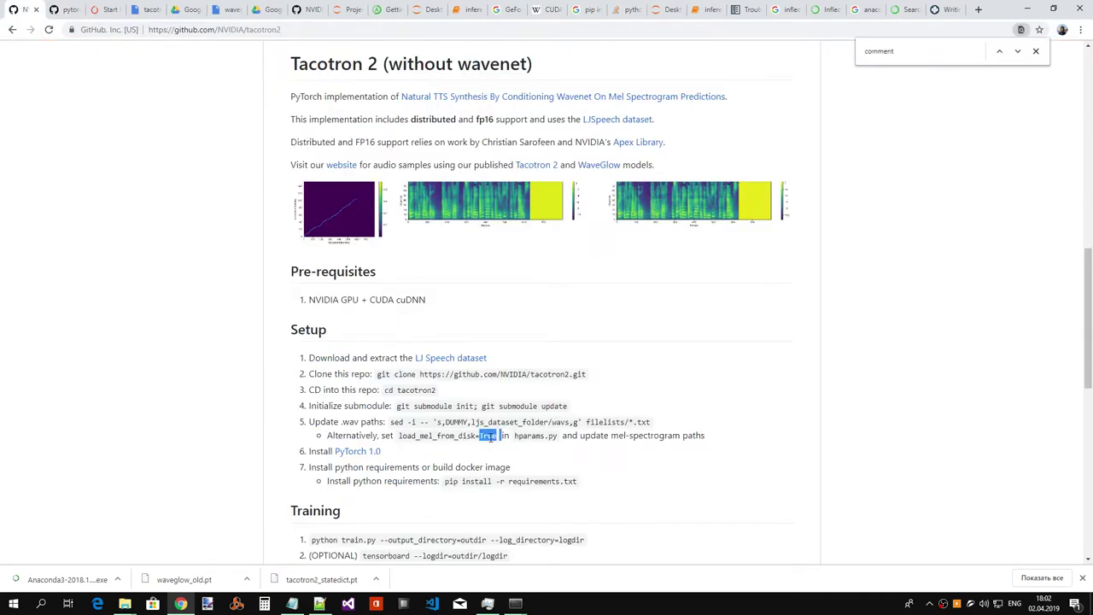
- Switch to Notepad++, set load_mel_from_disk to True in hparams.py, and save the file
{"action": "left_click", "coordinate": [320, 604]}
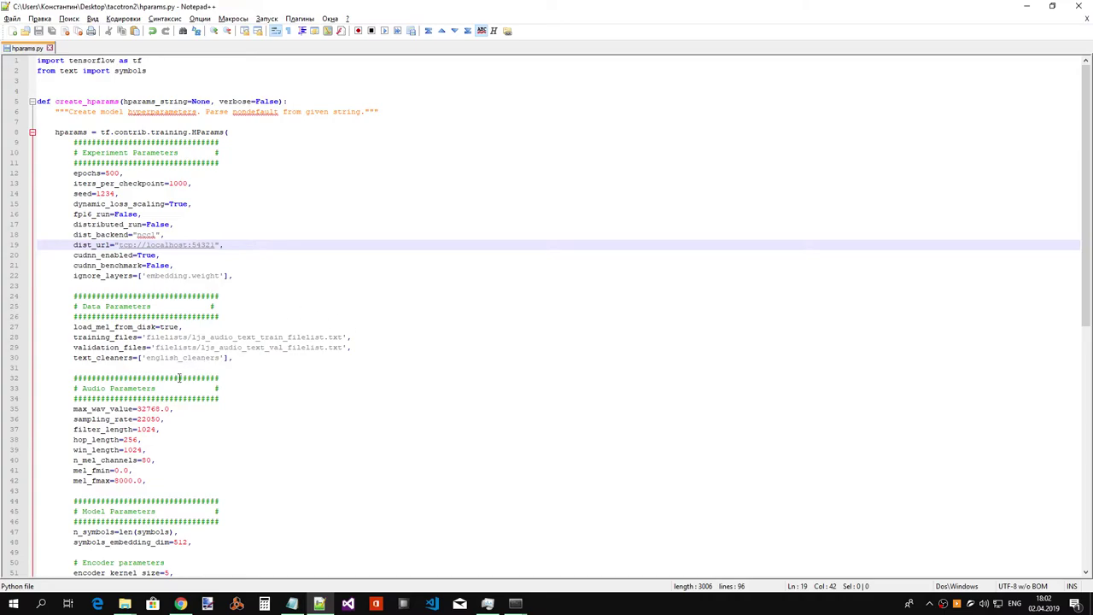
{"action": "double_click", "coordinate": [169, 327]}
{"action": "key", "text": "ctrl+v"}
{"action": "left_click", "coordinate": [299, 308]}
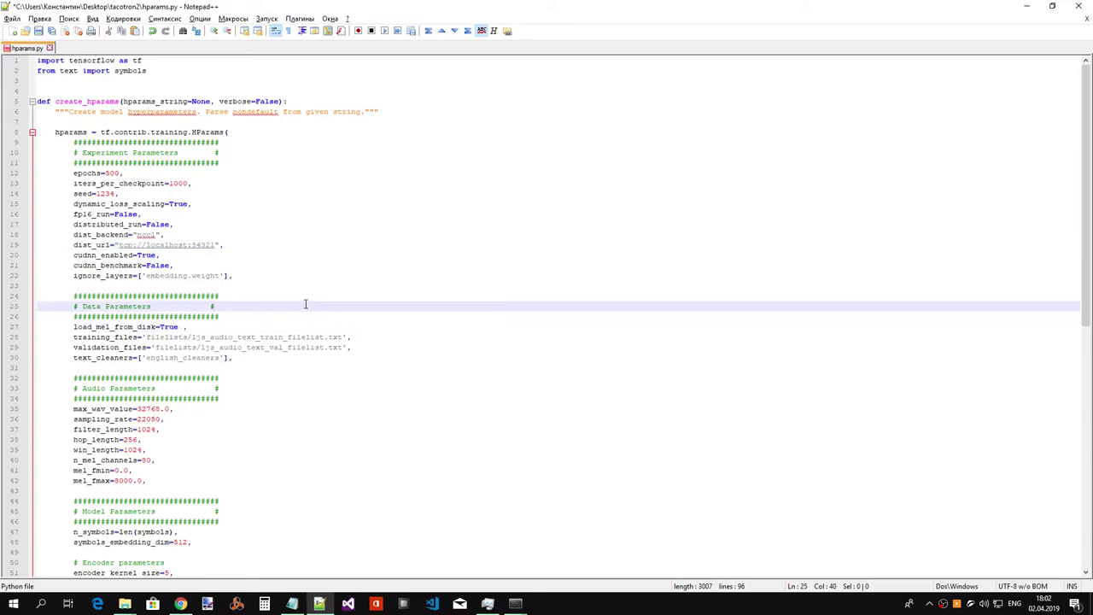
{"action": "key", "text": "Down"}
{"action": "key", "text": "Down"}
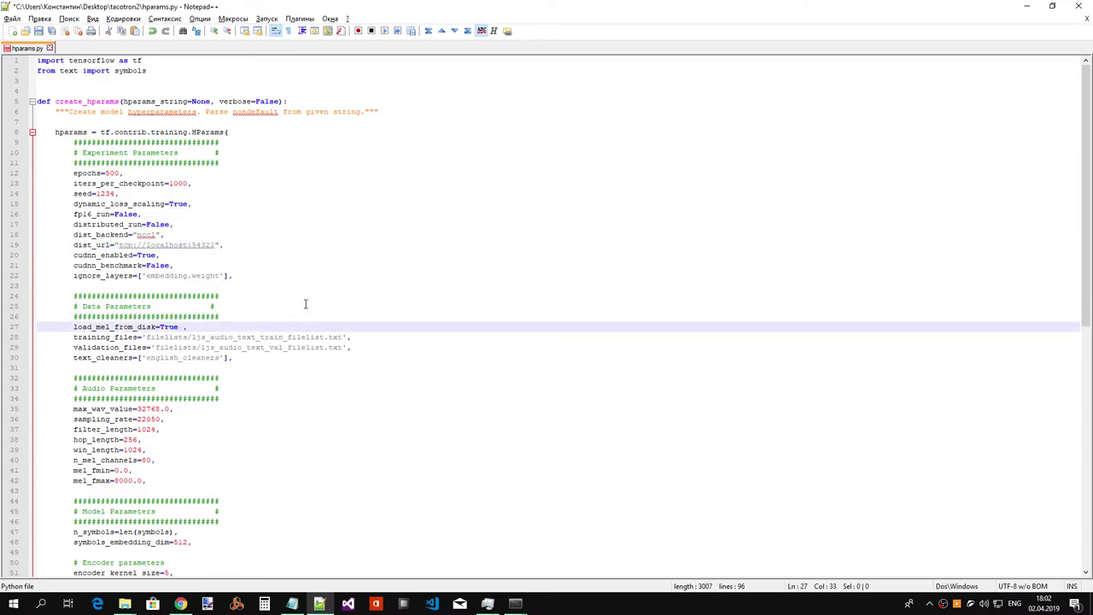
{"action": "key", "text": "ctrl+s"}
- Return to the inference notebook in Chrome, then interrupt and restart its kernel
{"action": "key", "text": "alt+Tab"}
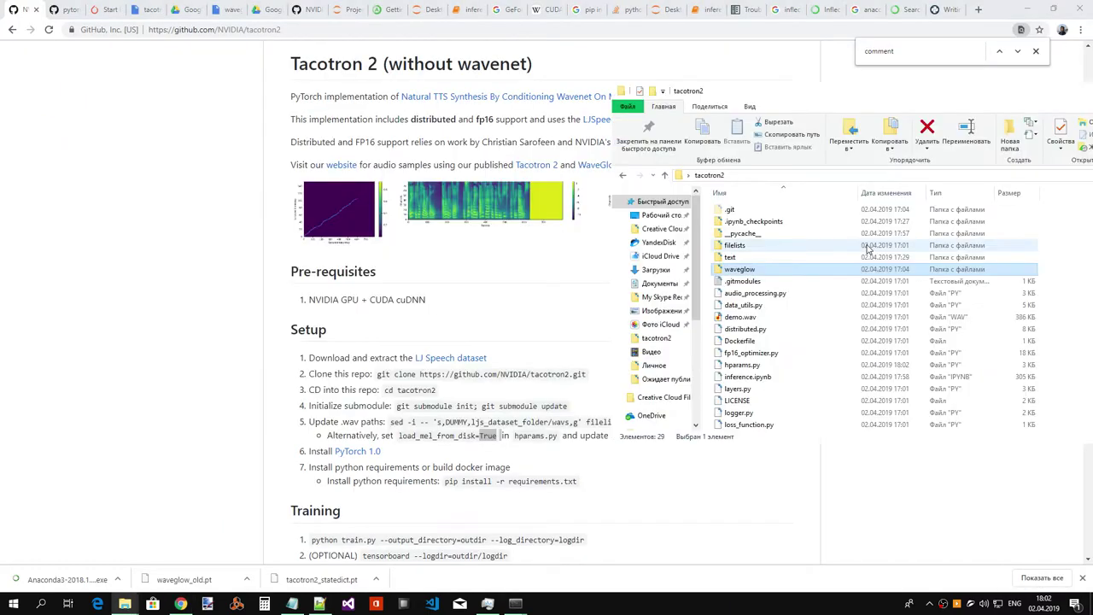
{"action": "key", "text": "alt+Tab"}
{"action": "left_click", "coordinate": [714, 9]}
{"action": "scroll", "coordinate": [350, 268], "scroll_direction": "up", "scroll_amount": 4}
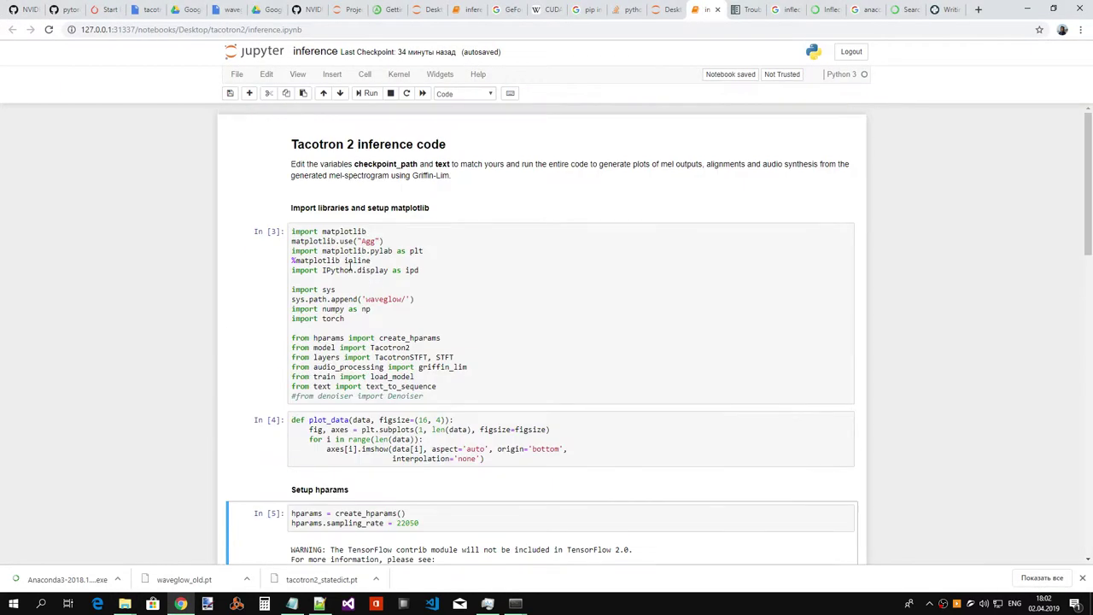
{"action": "left_click", "coordinate": [390, 93]}
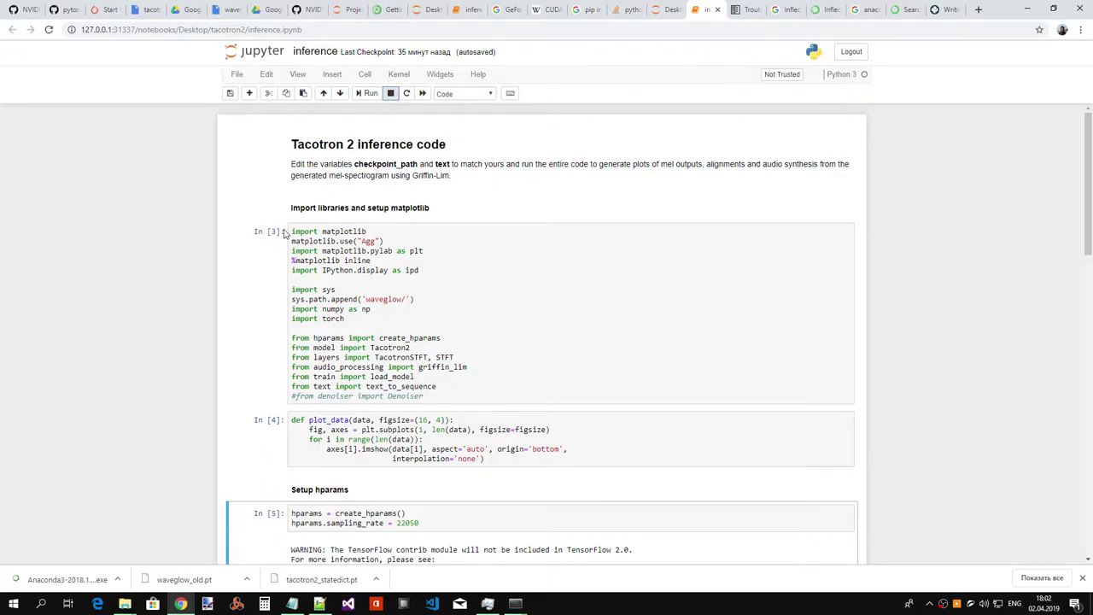
{"action": "scroll", "coordinate": [284, 232], "scroll_direction": "down", "scroll_amount": 3}
{"action": "scroll", "coordinate": [284, 232], "scroll_direction": "up", "scroll_amount": 3}
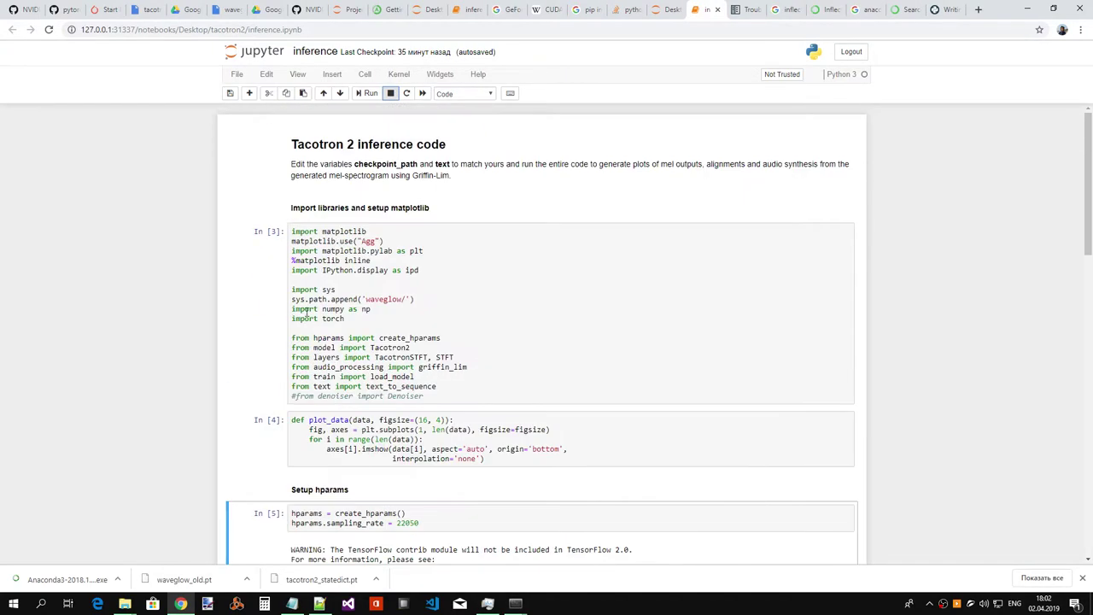
{"action": "left_click", "coordinate": [406, 94]}
{"action": "left_click", "coordinate": [725, 136]}
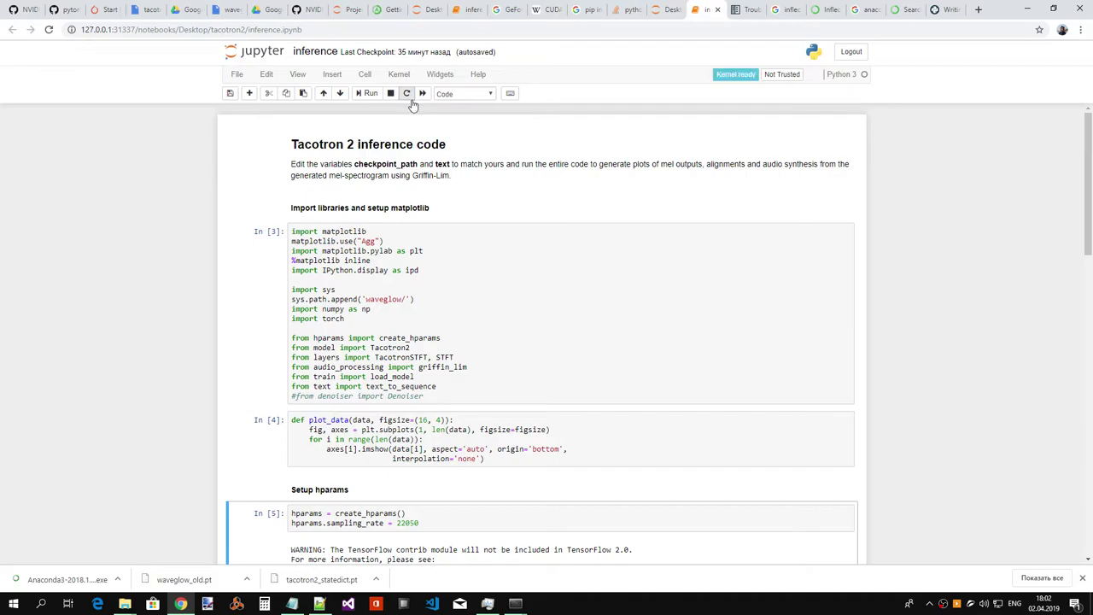
- Run the notebook from the library imports through the plot_data definition and the Setup hparams cell
{"action": "left_click", "coordinate": [306, 198]}
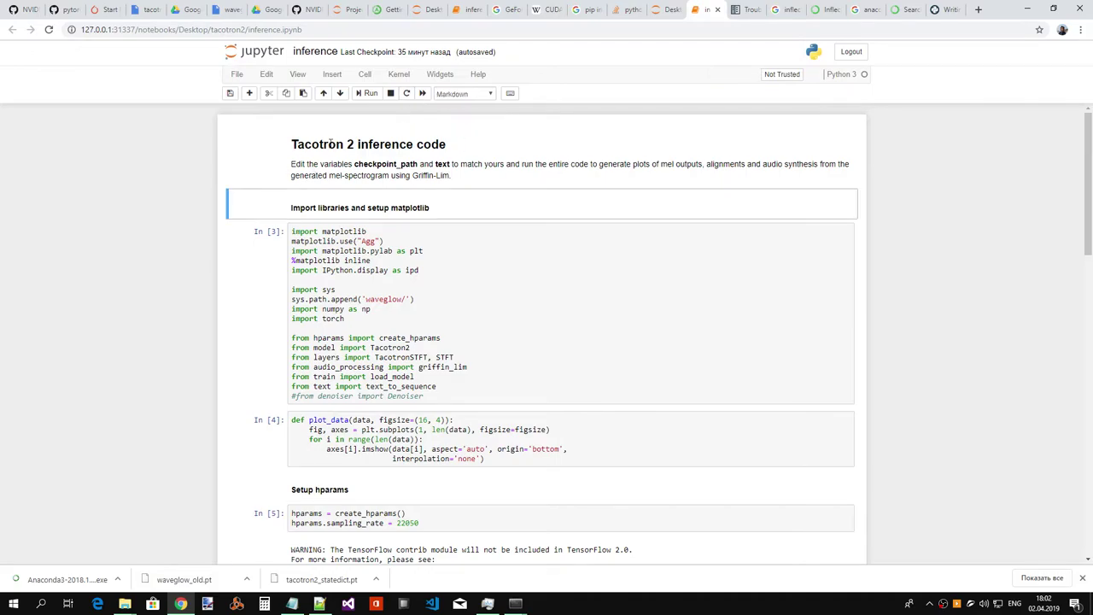
{"action": "left_click", "coordinate": [367, 94]}
{"action": "left_click", "coordinate": [368, 94]}
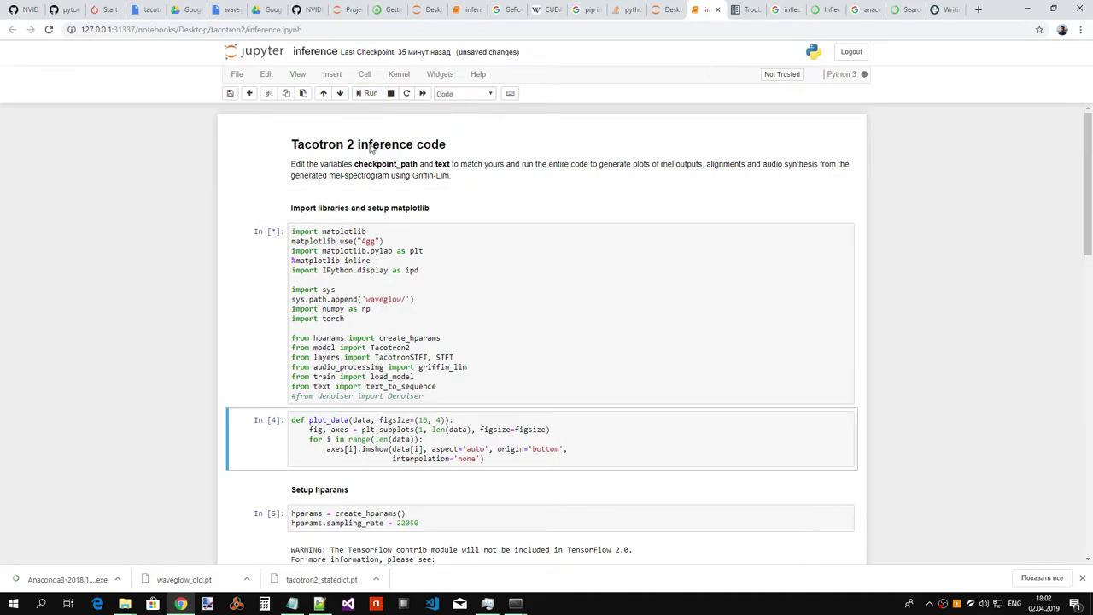
{"action": "left_click", "coordinate": [368, 94]}
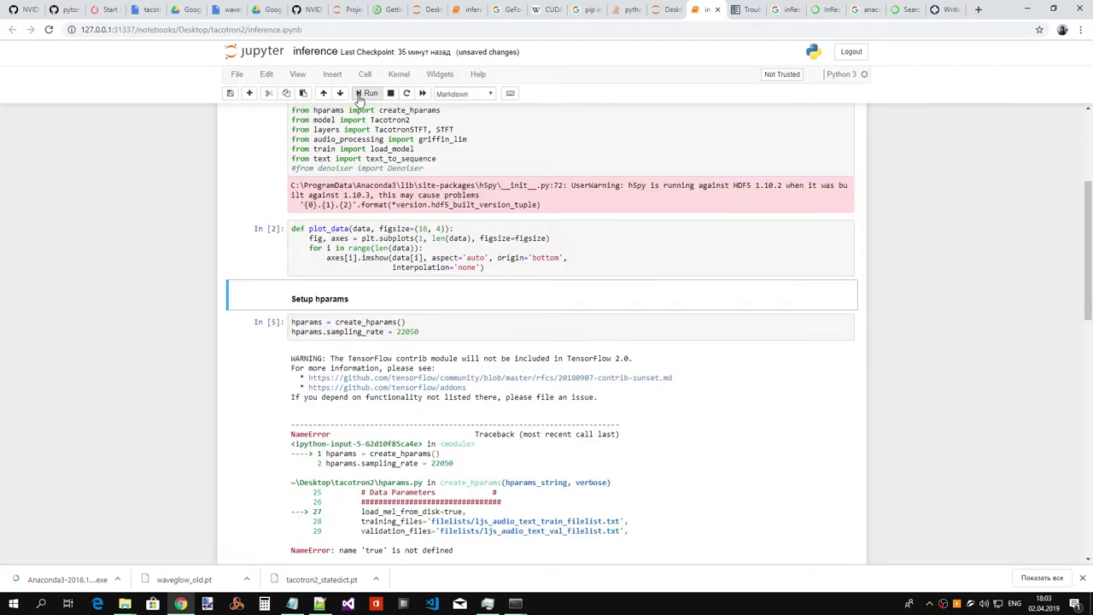
{"action": "left_click", "coordinate": [368, 94]}
{"action": "left_click", "coordinate": [368, 94]}
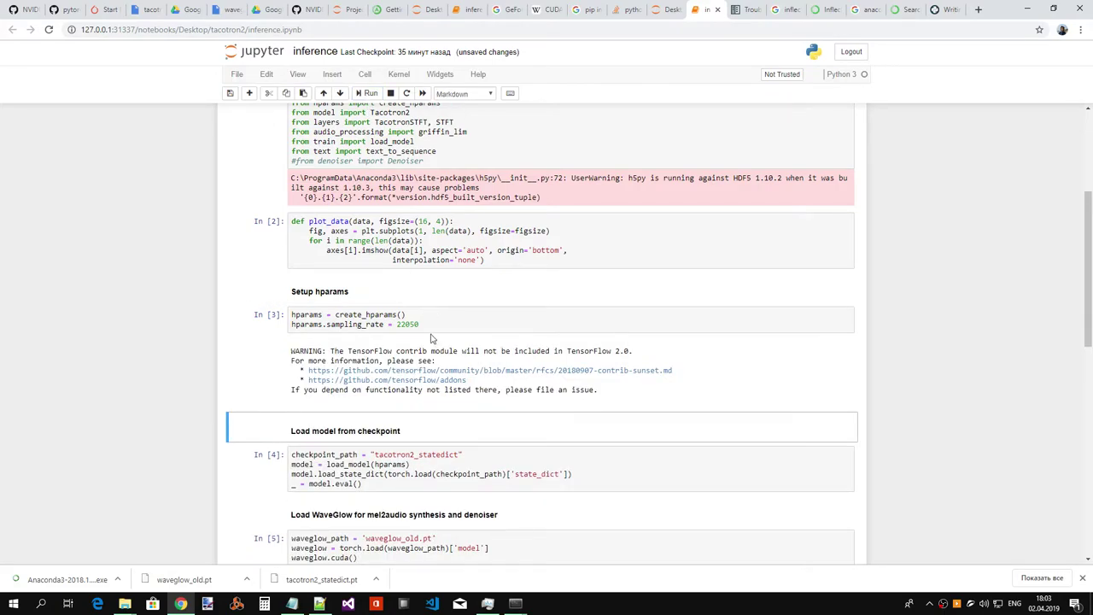
- Run the cell that loads the model from the tacotron2_statedict checkpoint and examine its output
{"action": "scroll", "coordinate": [430, 316], "scroll_direction": "down", "scroll_amount": 2}
{"action": "left_click", "coordinate": [366, 94]}
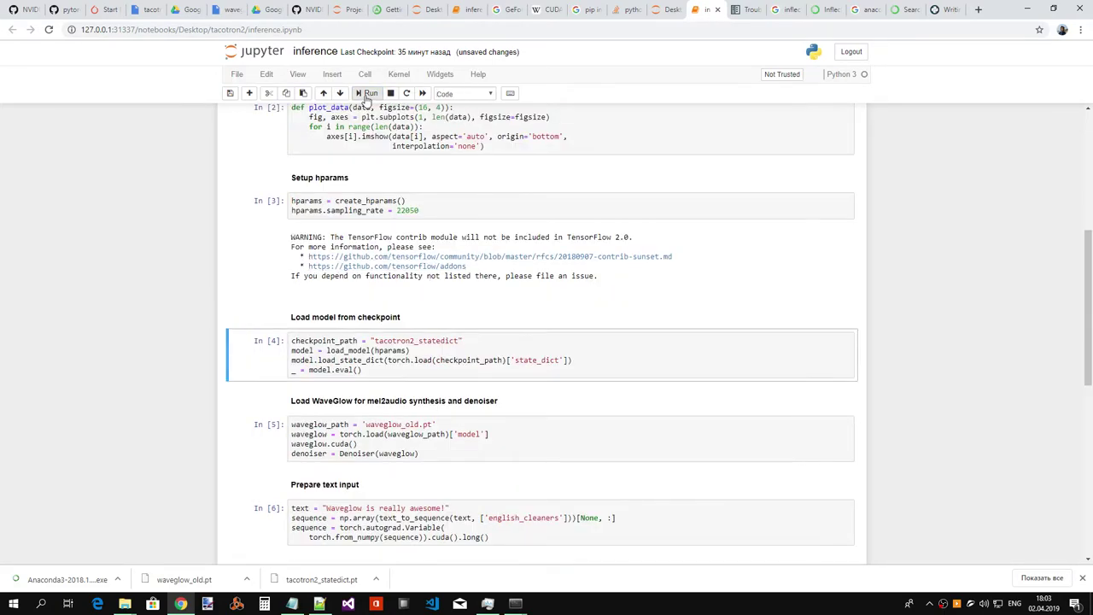
{"action": "left_click", "coordinate": [367, 94]}
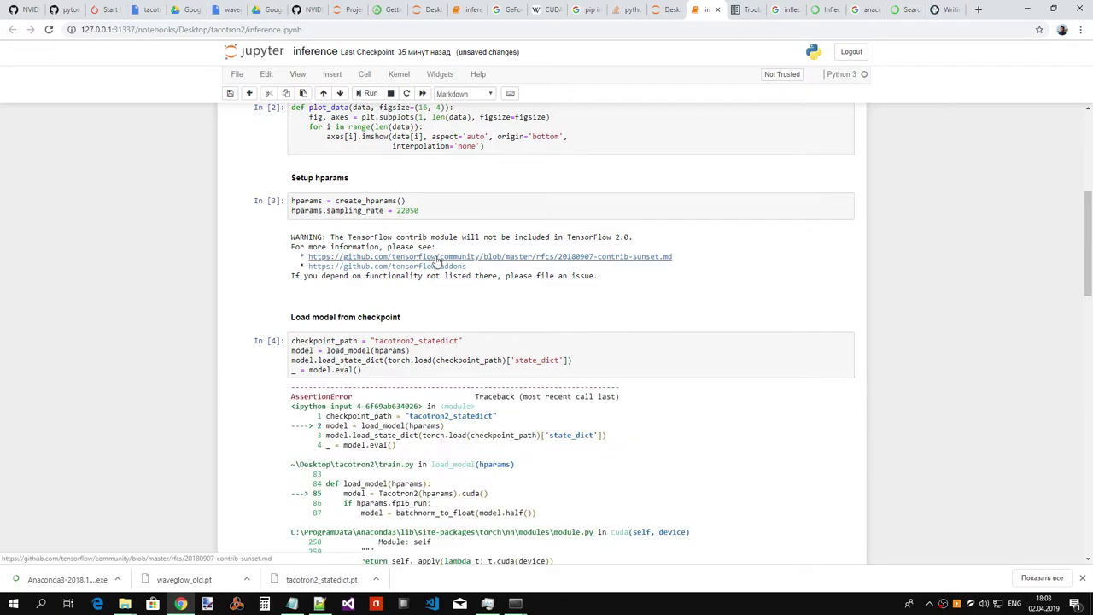
{"action": "scroll", "coordinate": [436, 259], "scroll_direction": "down", "scroll_amount": 4}
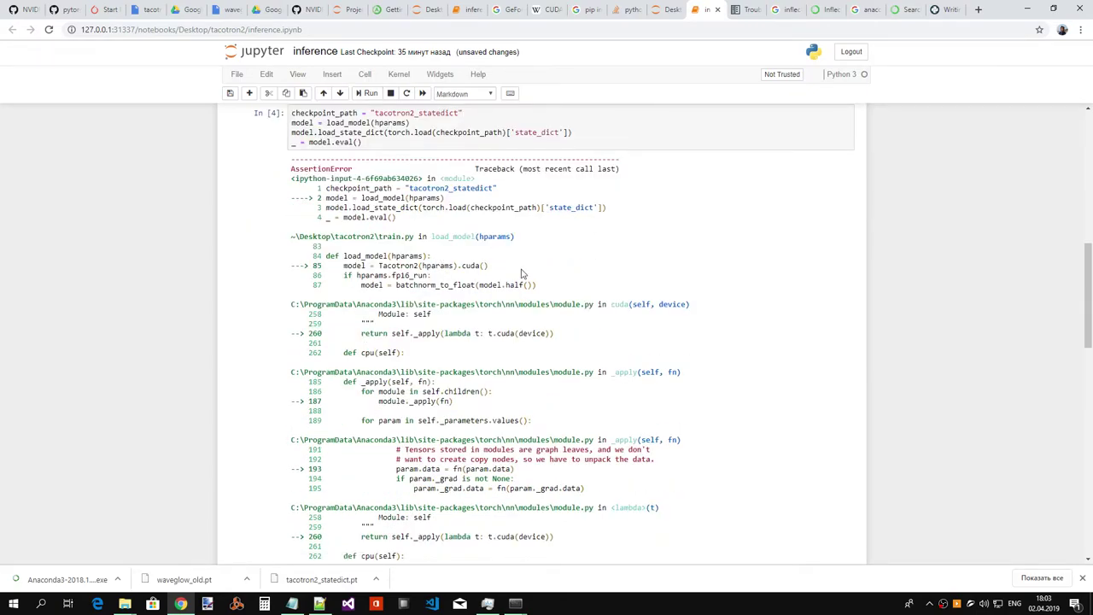
{"action": "scroll", "coordinate": [522, 273], "scroll_direction": "up", "scroll_amount": 1}
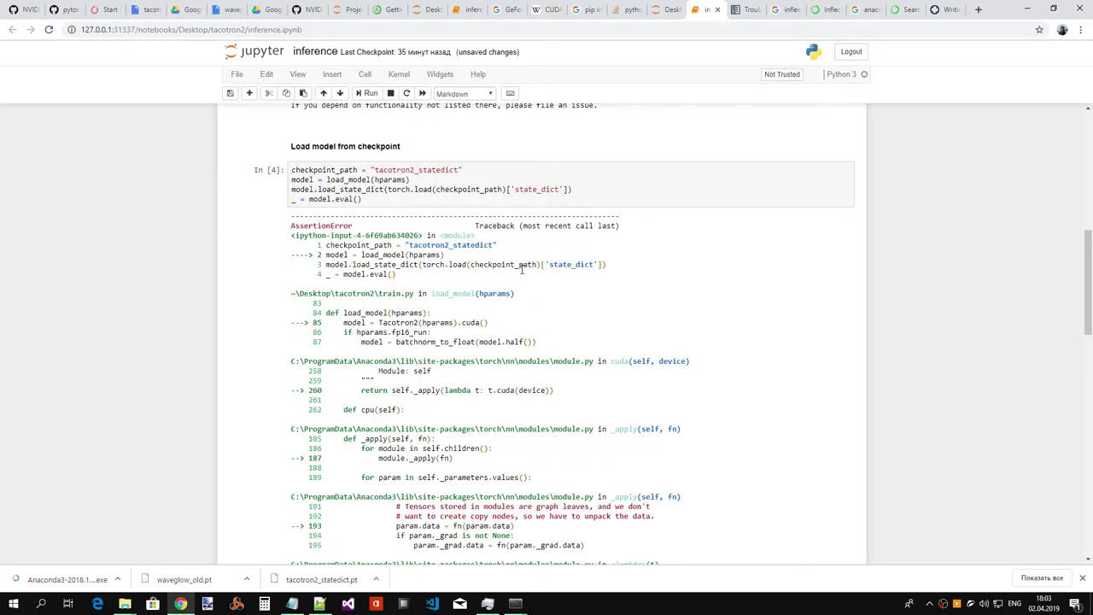
- Check the checkpoint name in the model-loading cell and look for that file in the tacotron2 folder on the desktop
{"action": "double_click", "coordinate": [413, 245]}
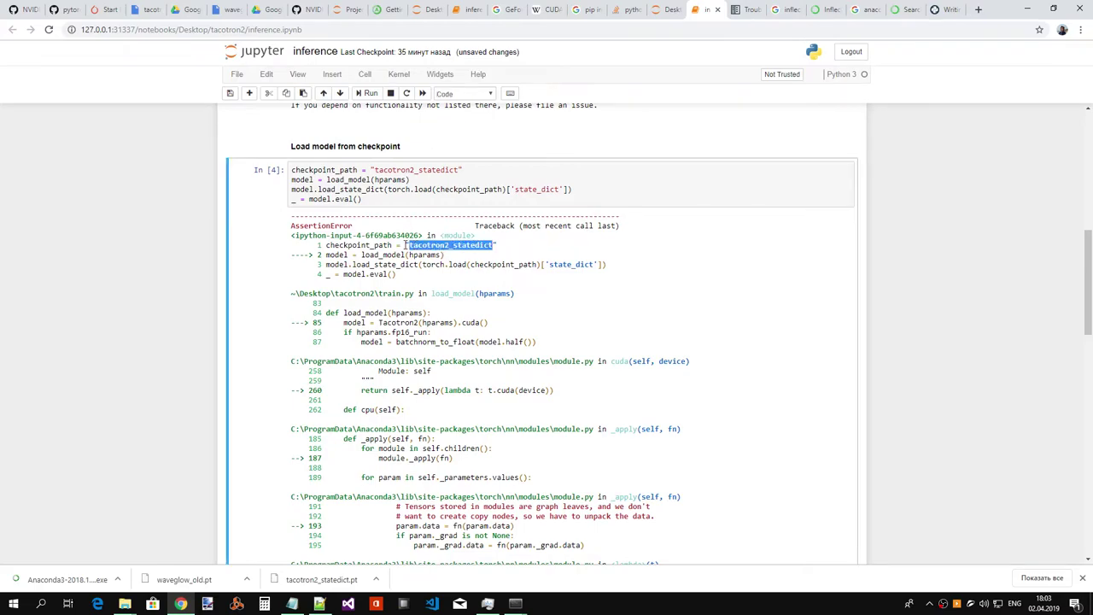
{"action": "scroll", "coordinate": [422, 253], "scroll_direction": "up", "scroll_amount": 1}
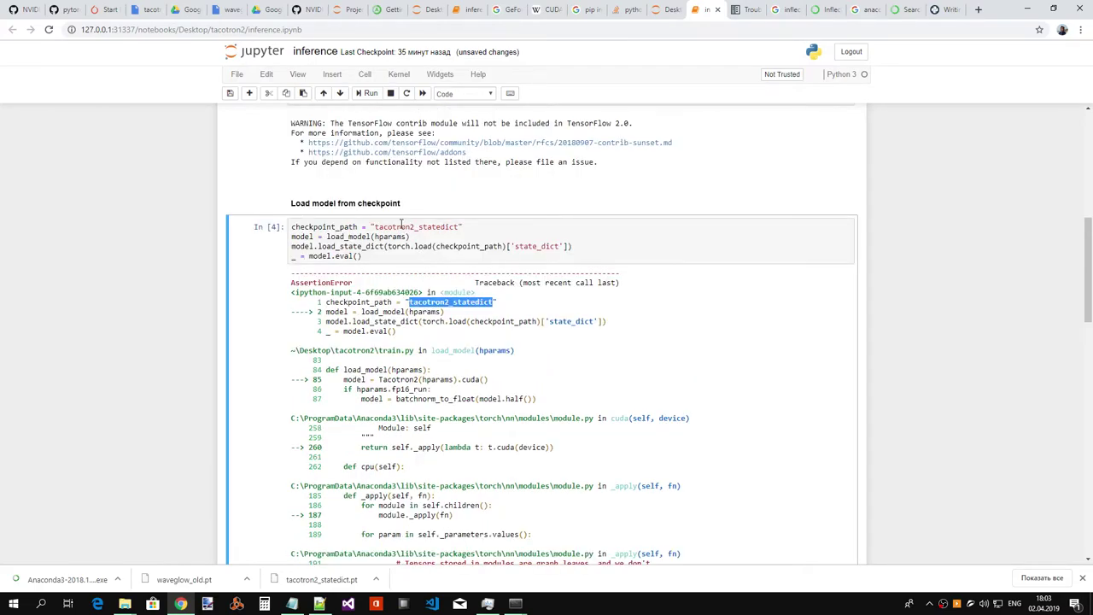
{"action": "double_click", "coordinate": [401, 225]}
{"action": "left_click", "coordinate": [445, 227]}
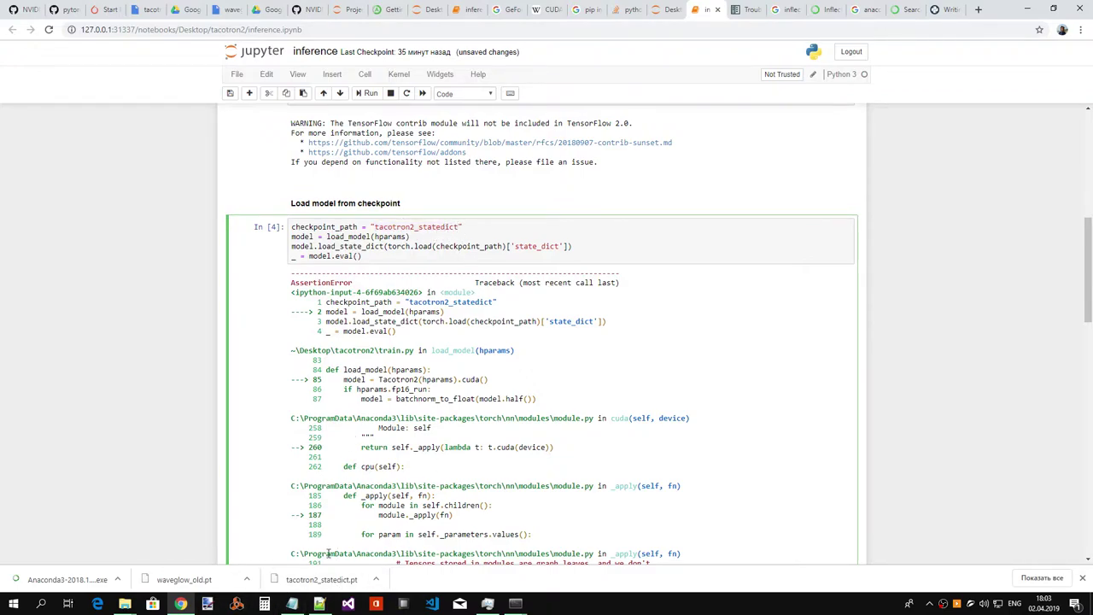
{"action": "left_click", "coordinate": [124, 604]}
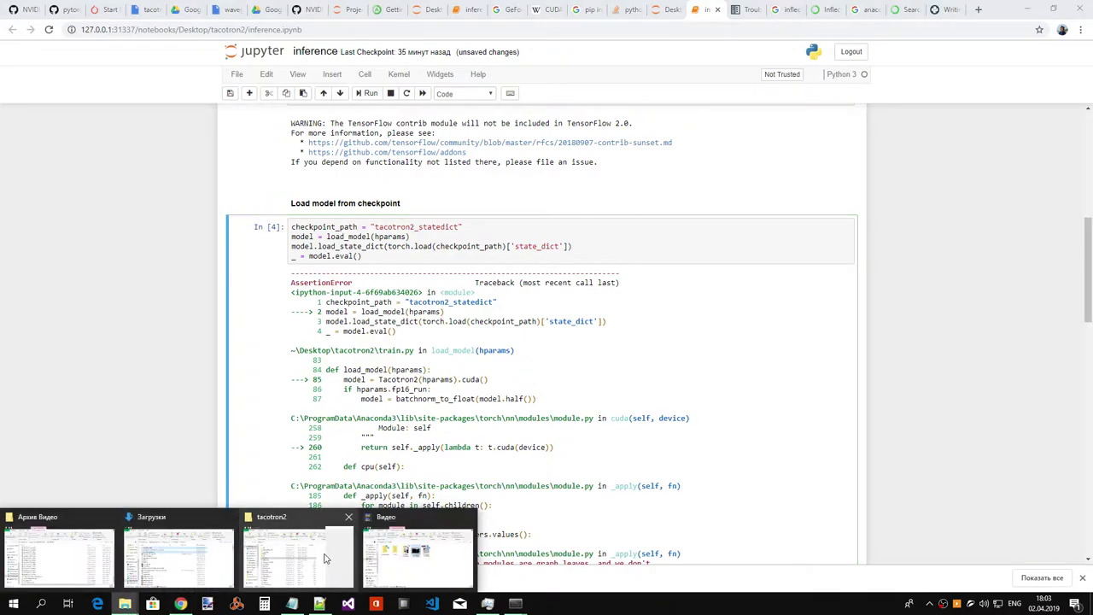
{"action": "left_click", "coordinate": [291, 557]}
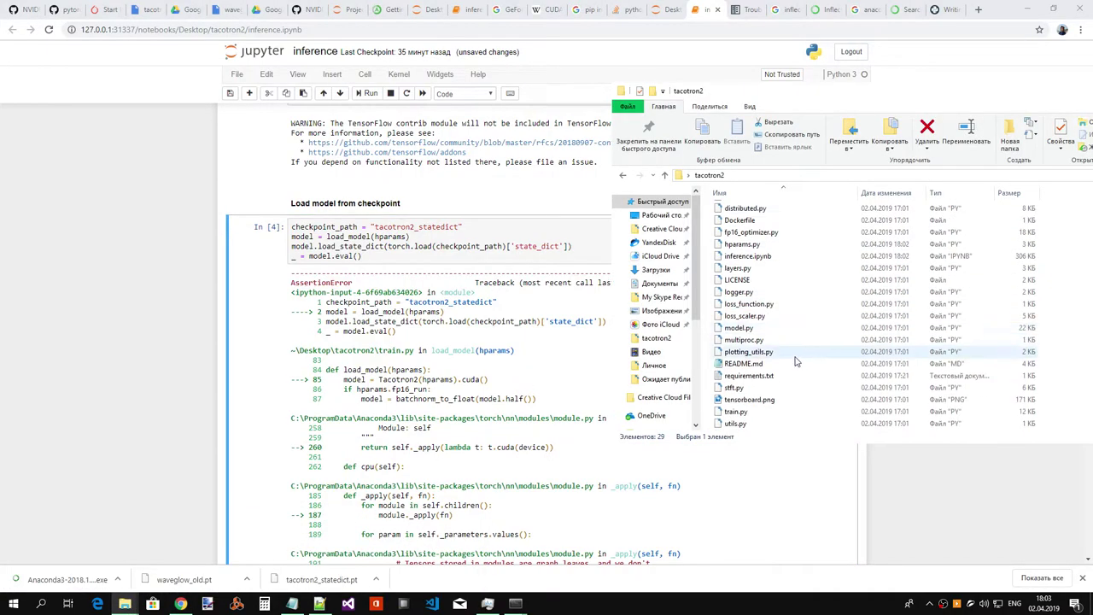
{"action": "scroll", "coordinate": [790, 316], "scroll_direction": "down", "scroll_amount": 3}
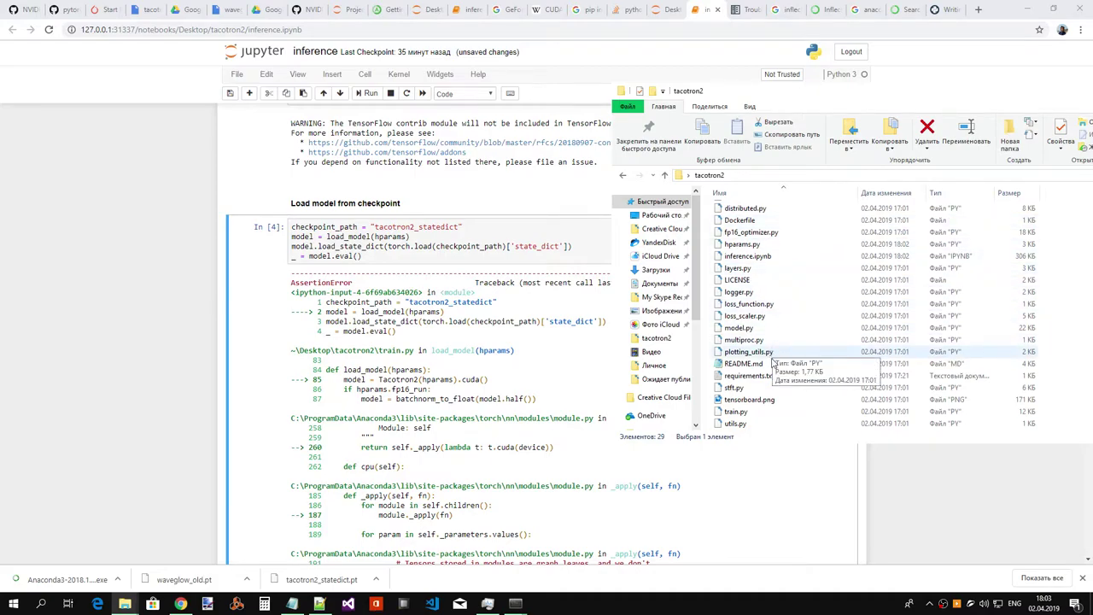
{"action": "scroll", "coordinate": [769, 342], "scroll_direction": "up", "scroll_amount": 3}
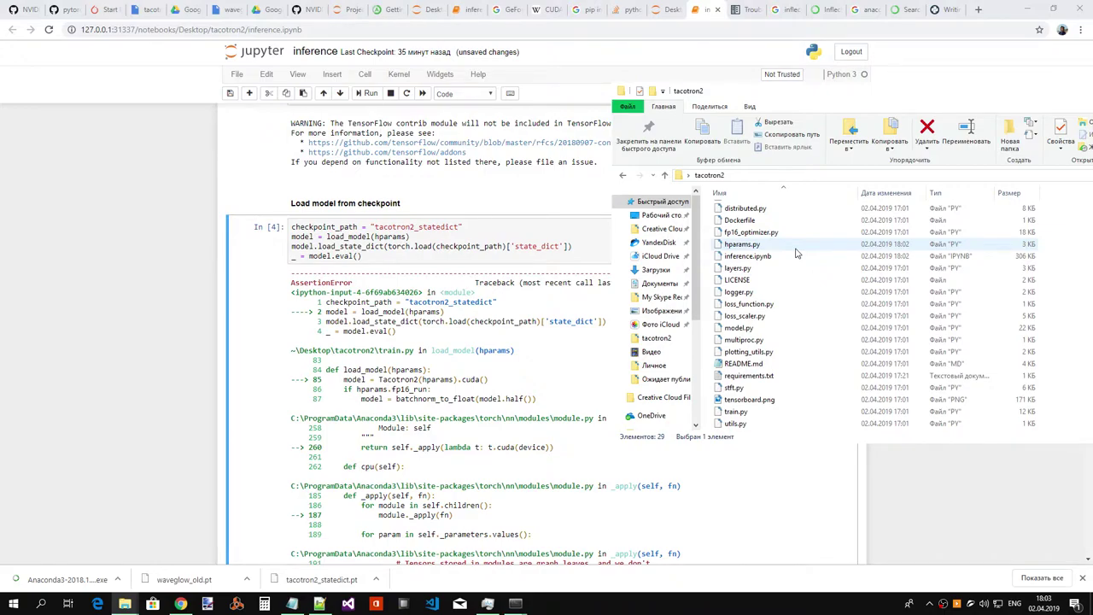
{"action": "scroll", "coordinate": [795, 253], "scroll_direction": "up", "scroll_amount": 3}
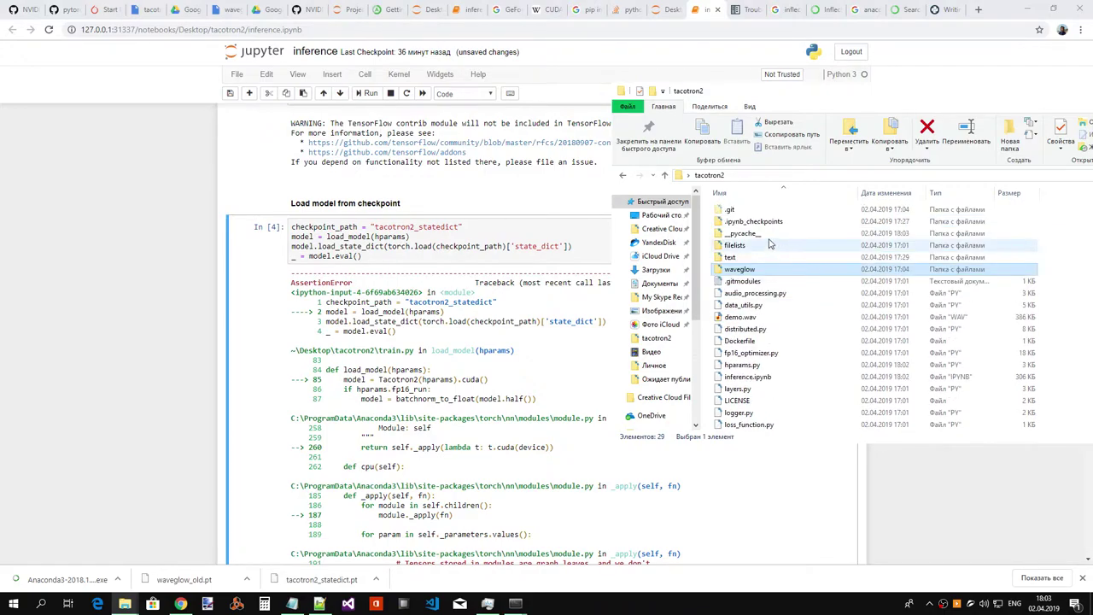
{"action": "scroll", "coordinate": [773, 274], "scroll_direction": "down", "scroll_amount": 4}
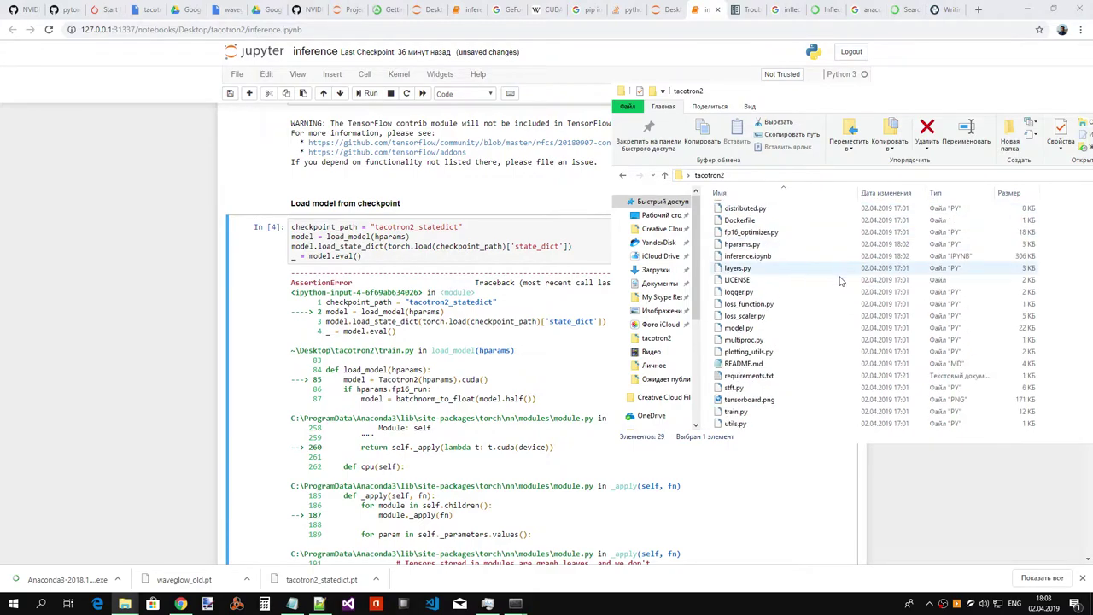
{"action": "left_click", "coordinate": [683, 218]}
{"action": "double_click", "coordinate": [740, 224]}
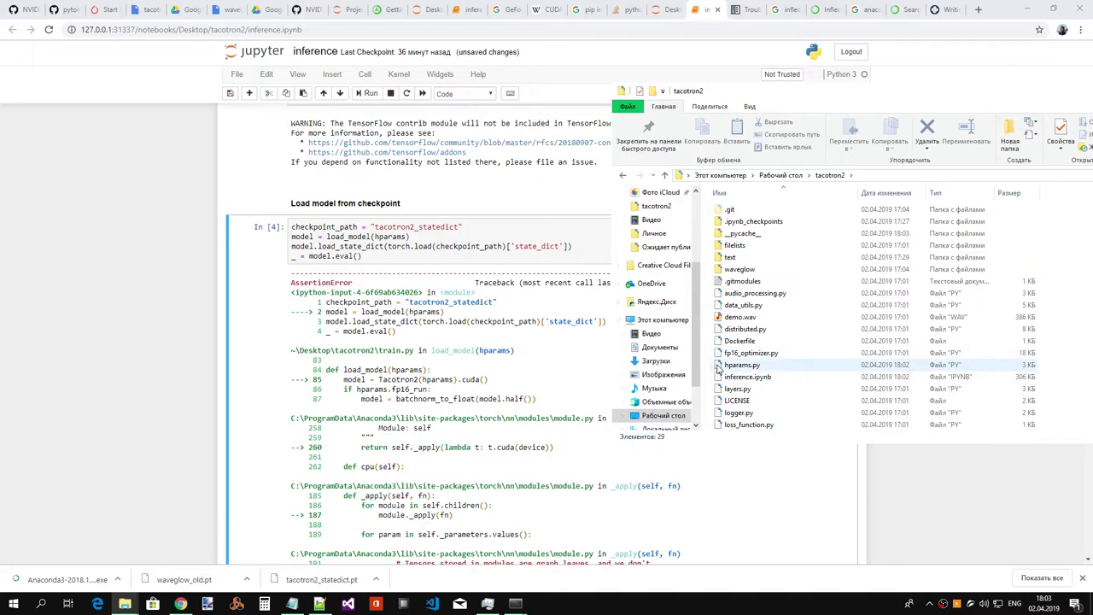
- Look for the checkpoint file in the Downloads folder, then minimize that folder window
{"action": "left_click", "coordinate": [124, 604]}
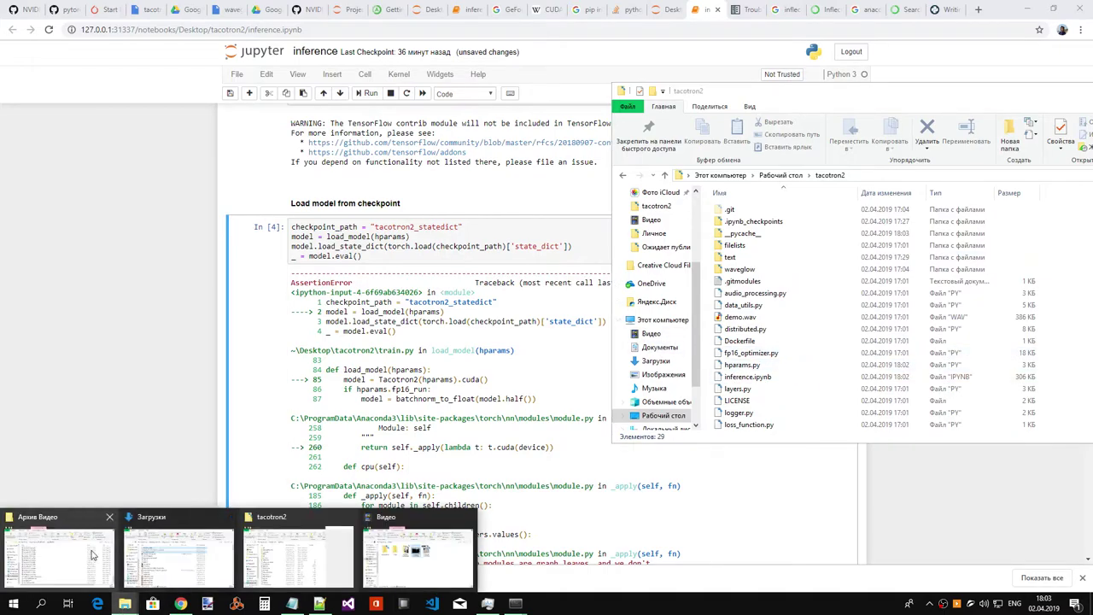
{"action": "left_click", "coordinate": [177, 555]}
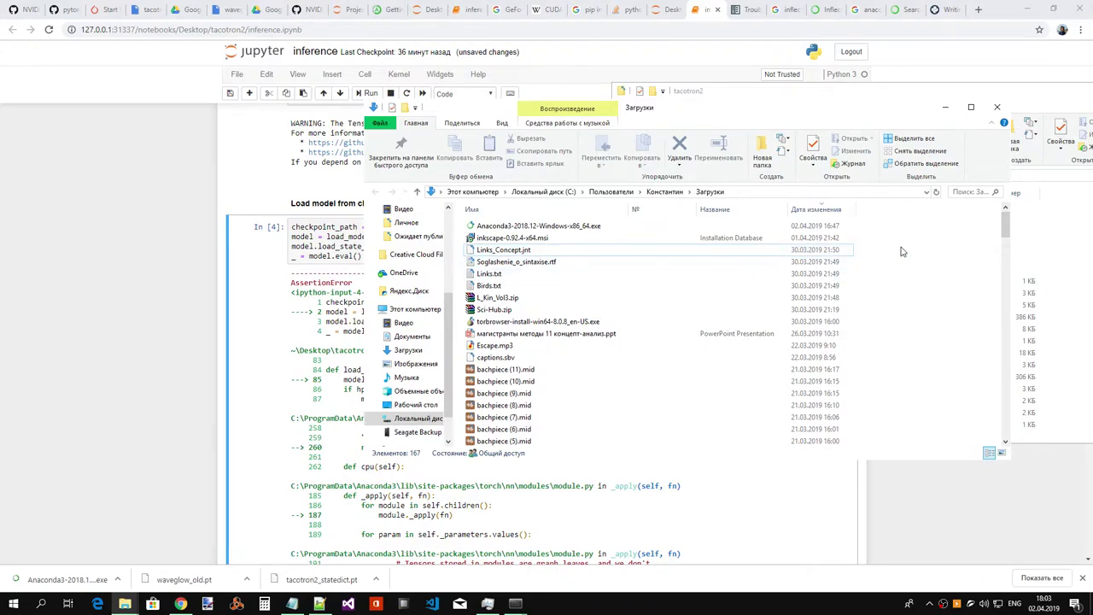
{"action": "scroll", "coordinate": [900, 252], "scroll_direction": "down", "scroll_amount": 2}
{"action": "scroll", "coordinate": [900, 251], "scroll_direction": "up", "scroll_amount": 2}
{"action": "left_click", "coordinate": [946, 110]}
- Clear the desktop by minimizing the browser, editor, Jupyter prompt and Task Manager, and move the administrator Anaconda Prompt over the tacotron2 folder window
{"action": "left_click", "coordinate": [1028, 9]}
{"action": "left_click", "coordinate": [1032, 7]}
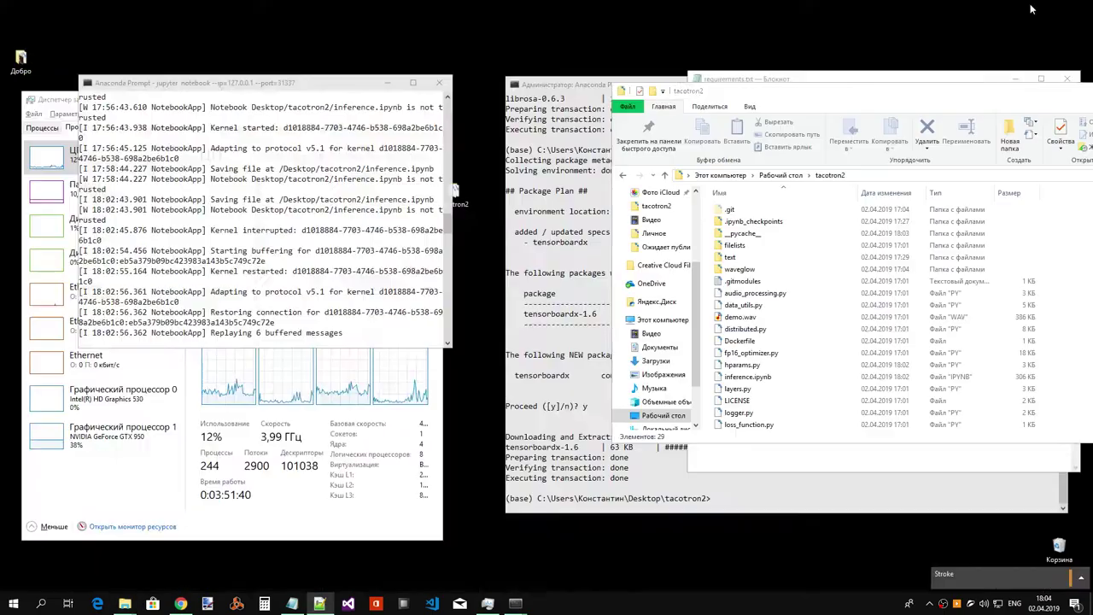
{"action": "left_click", "coordinate": [387, 83]}
{"action": "left_click", "coordinate": [382, 100]}
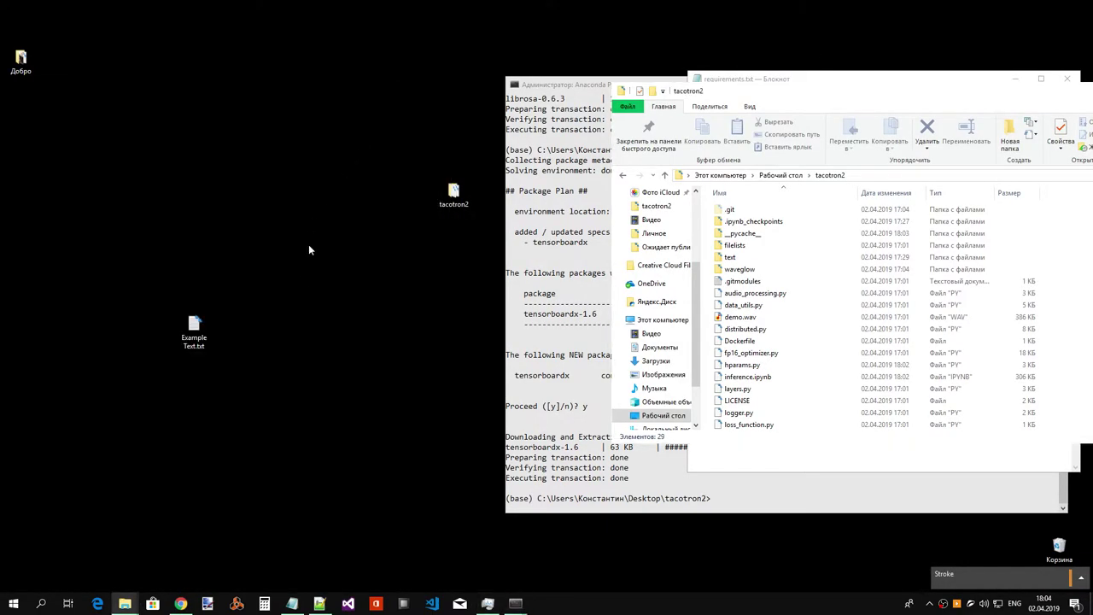
{"action": "left_click_drag", "start_coordinate": [568, 88], "coordinate": [764, 161]}
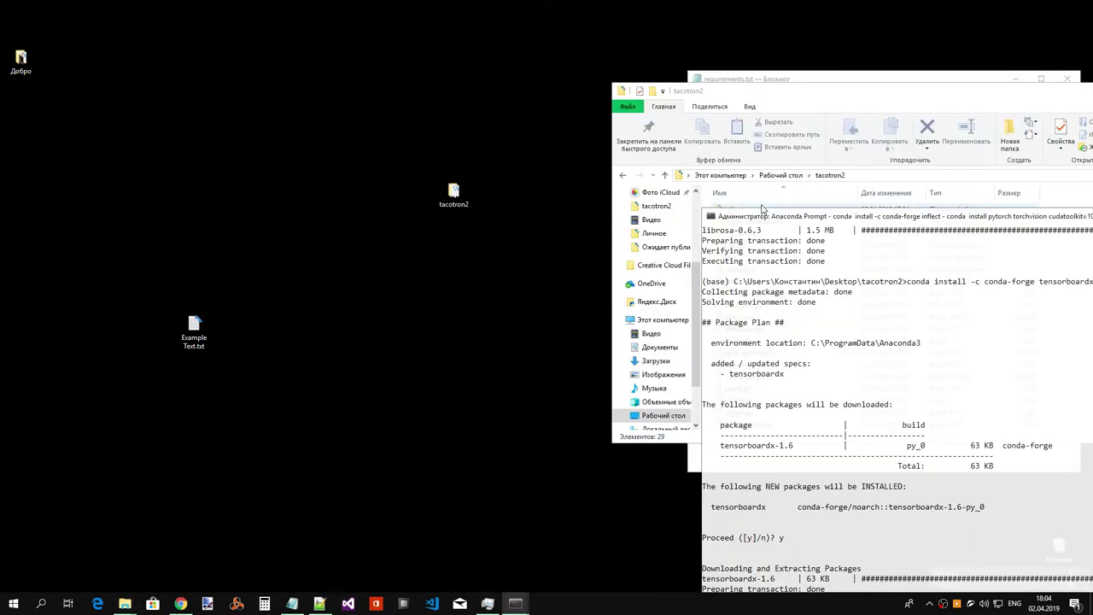
- Open the tacotron2 folder from the cleared desktop and look for the checkpoint file there and in its text, waveglow, filelists and __pycache__ subfolders
{"action": "left_click", "coordinate": [1091, 604]}
{"action": "double_click", "coordinate": [454, 201]}
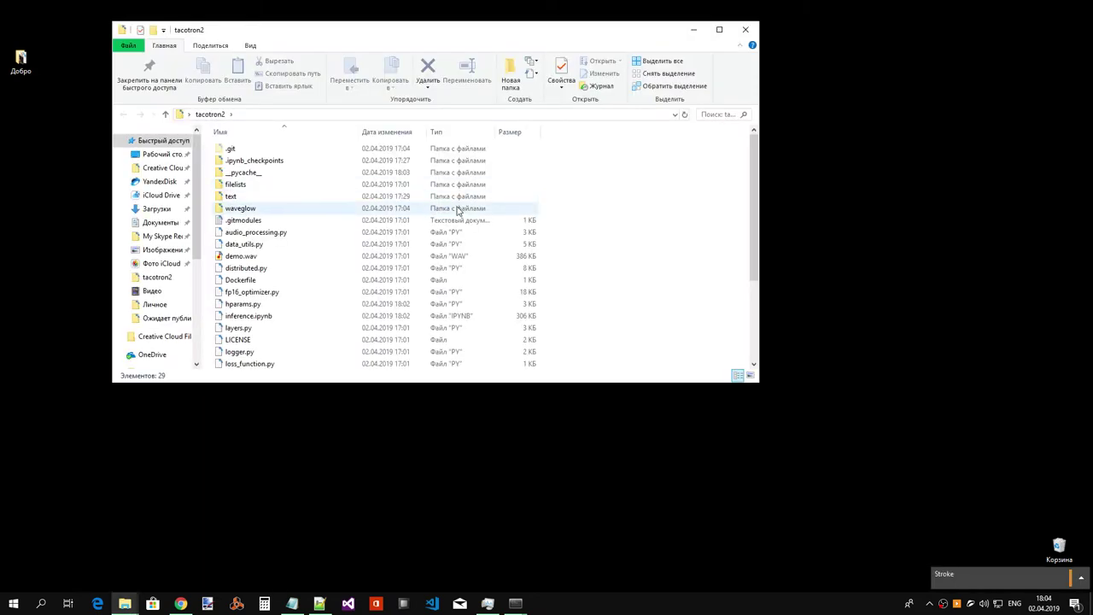
{"action": "scroll", "coordinate": [433, 212], "scroll_direction": "down", "scroll_amount": 3}
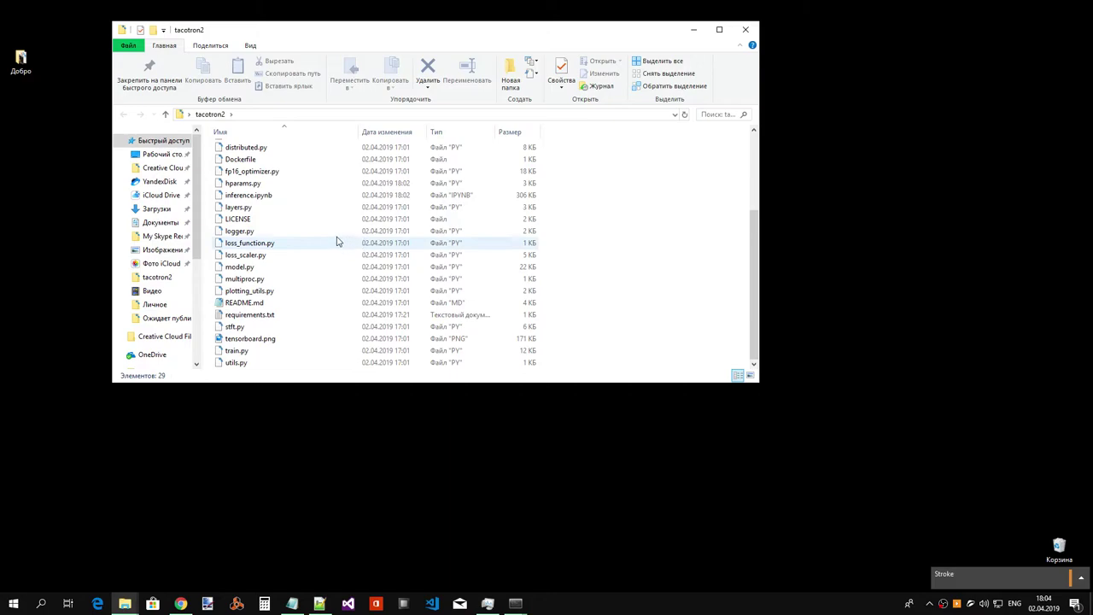
{"action": "scroll", "coordinate": [337, 241], "scroll_direction": "up", "scroll_amount": 3}
{"action": "scroll", "coordinate": [336, 242], "scroll_direction": "up", "scroll_amount": 1}
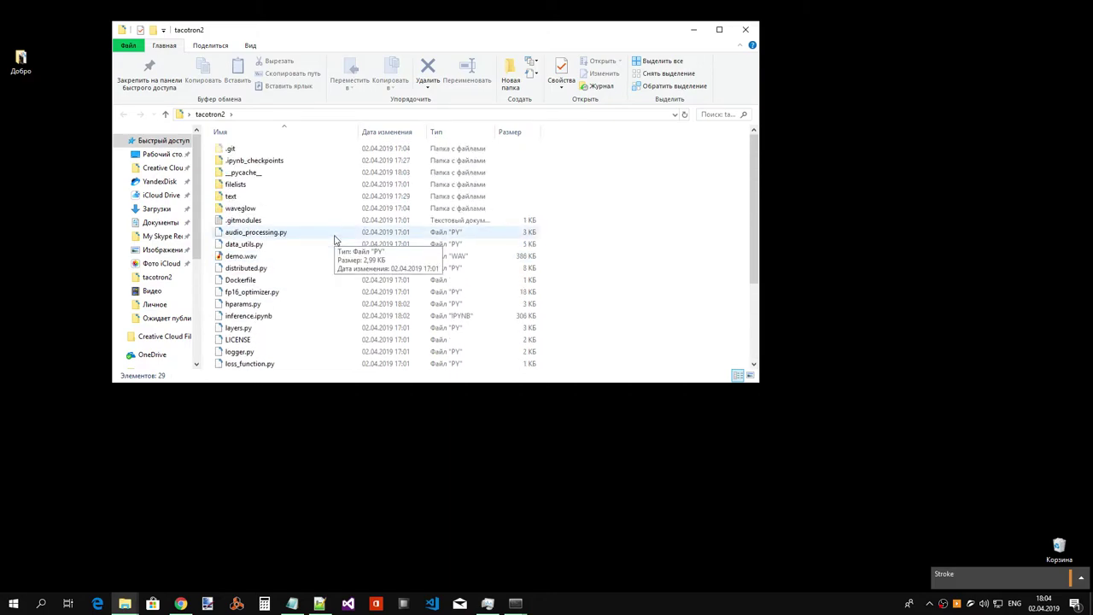
{"action": "double_click", "coordinate": [273, 195]}
{"action": "key", "text": "BackSpace"}
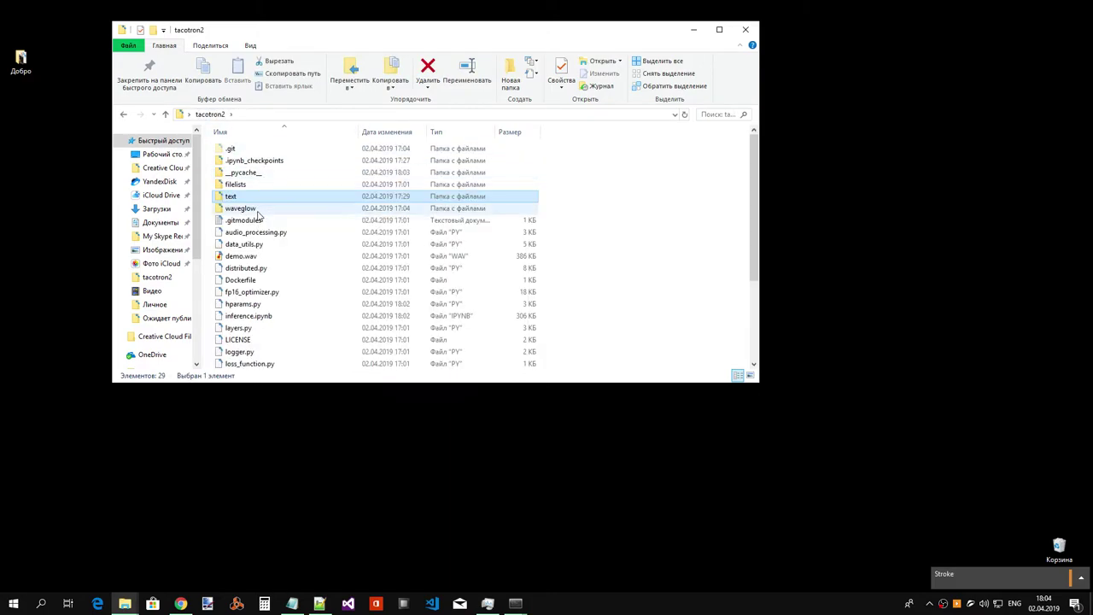
{"action": "double_click", "coordinate": [256, 209]}
{"action": "key", "text": "BackSpace"}
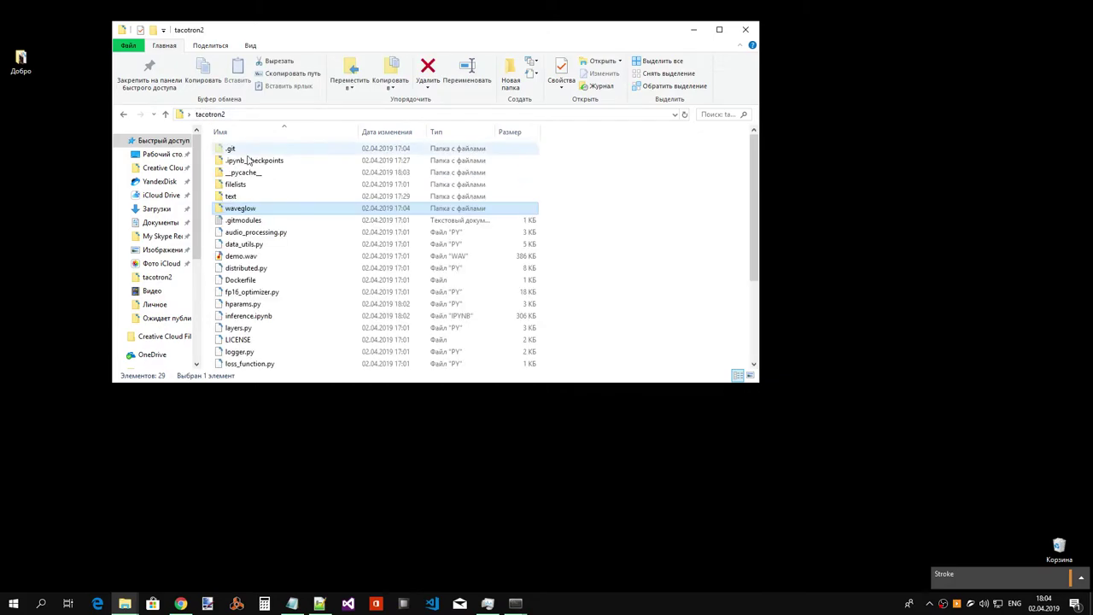
{"action": "double_click", "coordinate": [245, 195]}
{"action": "key", "text": "BackSpace"}
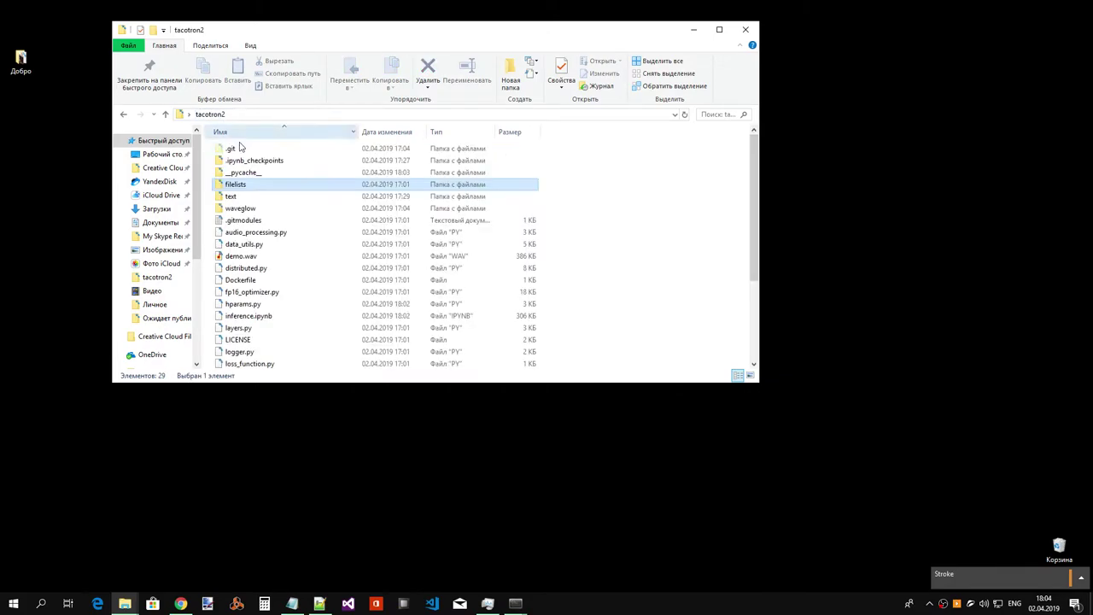
{"action": "double_click", "coordinate": [253, 174]}
{"action": "key", "text": "BackSpace"}
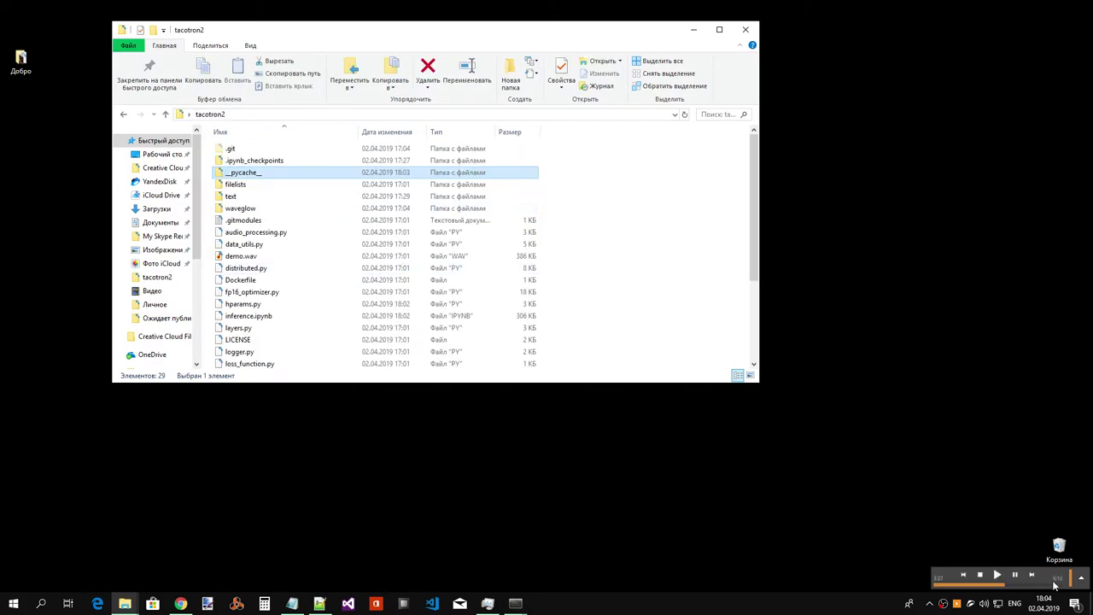
- Check the Recycle Bin for the checkpoint file, inspecting the deleted Новая папка and .ipynb_checkpoints folders, then close it
{"action": "double_click", "coordinate": [1059, 548]}
{"action": "double_click", "coordinate": [295, 189]}
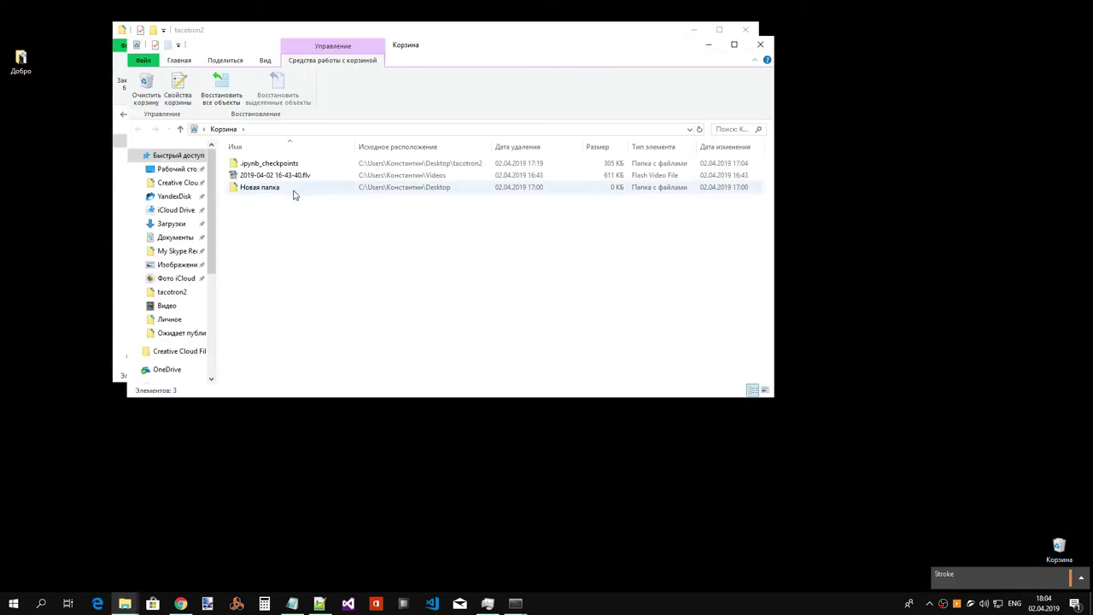
{"action": "left_click", "coordinate": [496, 193]}
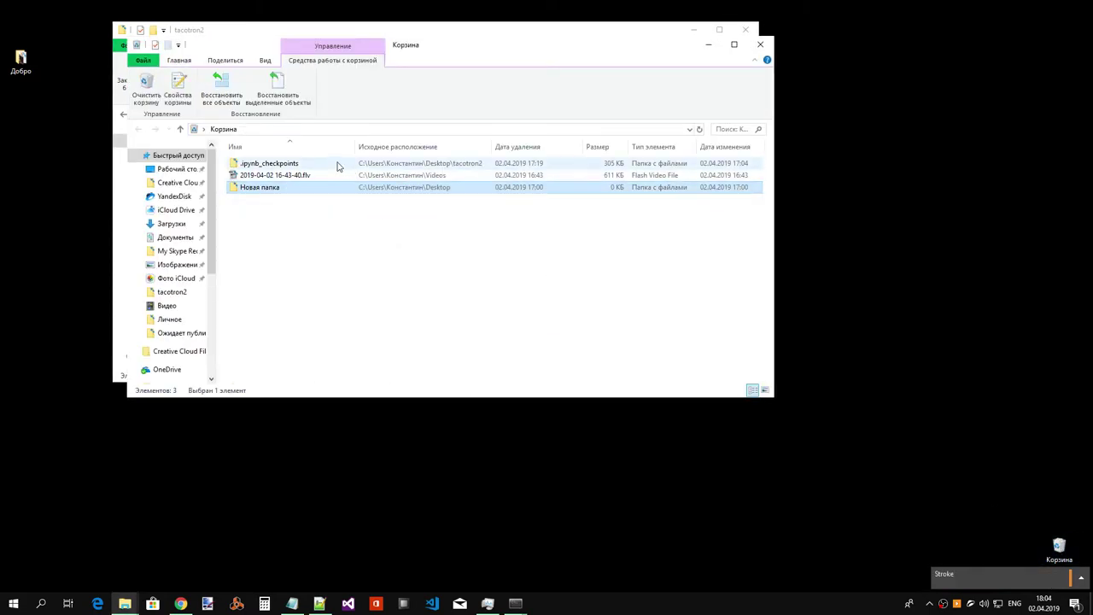
{"action": "double_click", "coordinate": [337, 164]}
{"action": "left_click", "coordinate": [544, 169]}
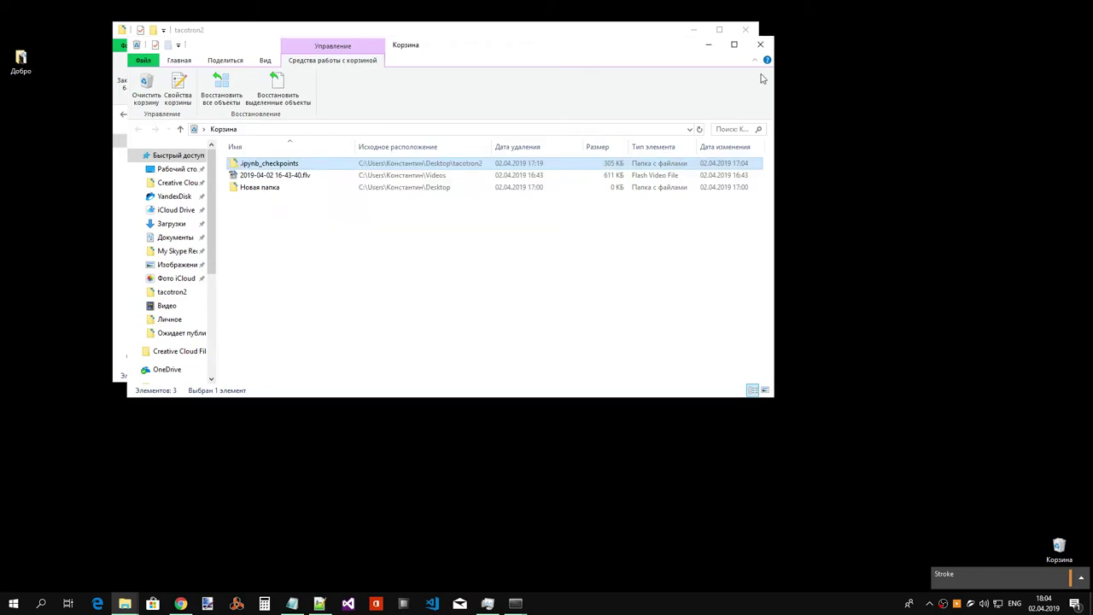
{"action": "left_click", "coordinate": [763, 48]}
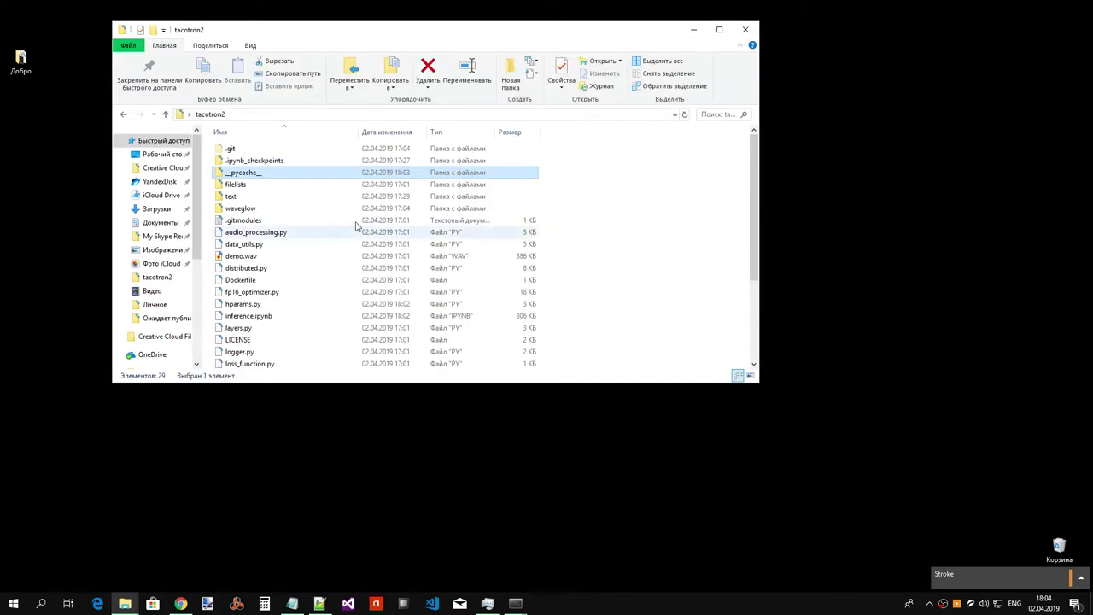
- Look for the checkpoint in the Downloads folder sorted by title (Название), then minimize the Downloads and tacotron2 windows
{"action": "left_click_drag", "start_coordinate": [283, 38], "coordinate": [486, 93]}
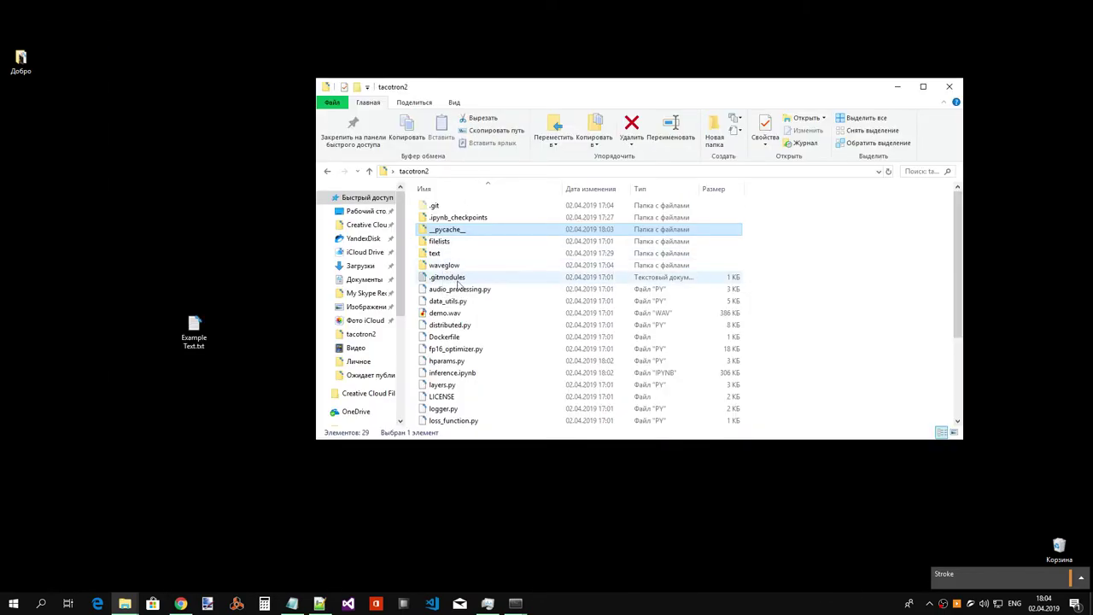
{"action": "left_click", "coordinate": [243, 345]}
{"action": "mouse_move", "coordinate": [124, 604]}
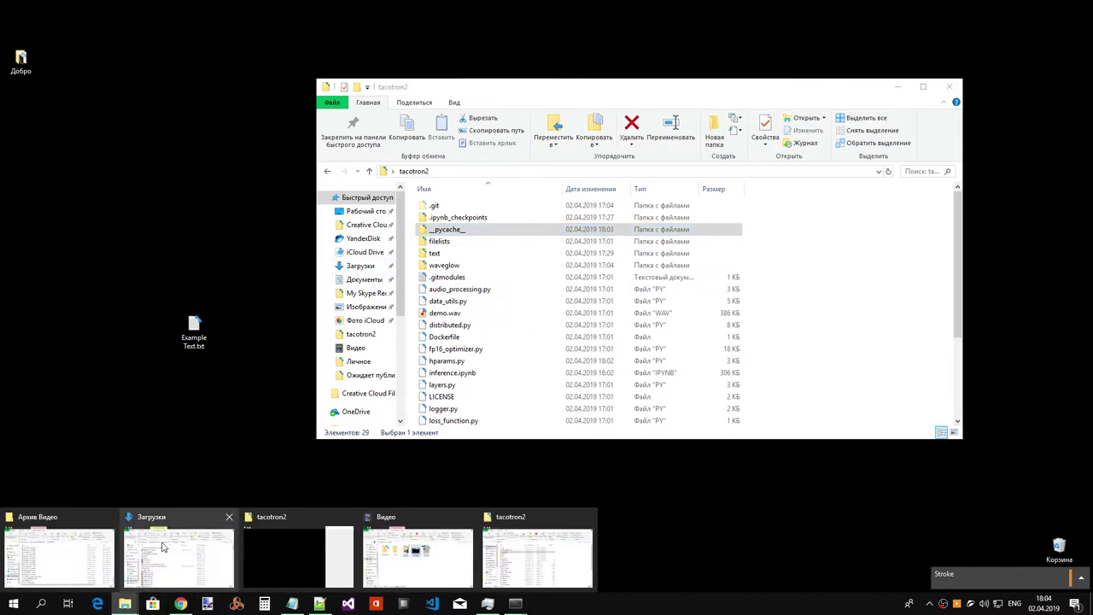
{"action": "left_click", "coordinate": [161, 548]}
{"action": "left_click", "coordinate": [755, 210]}
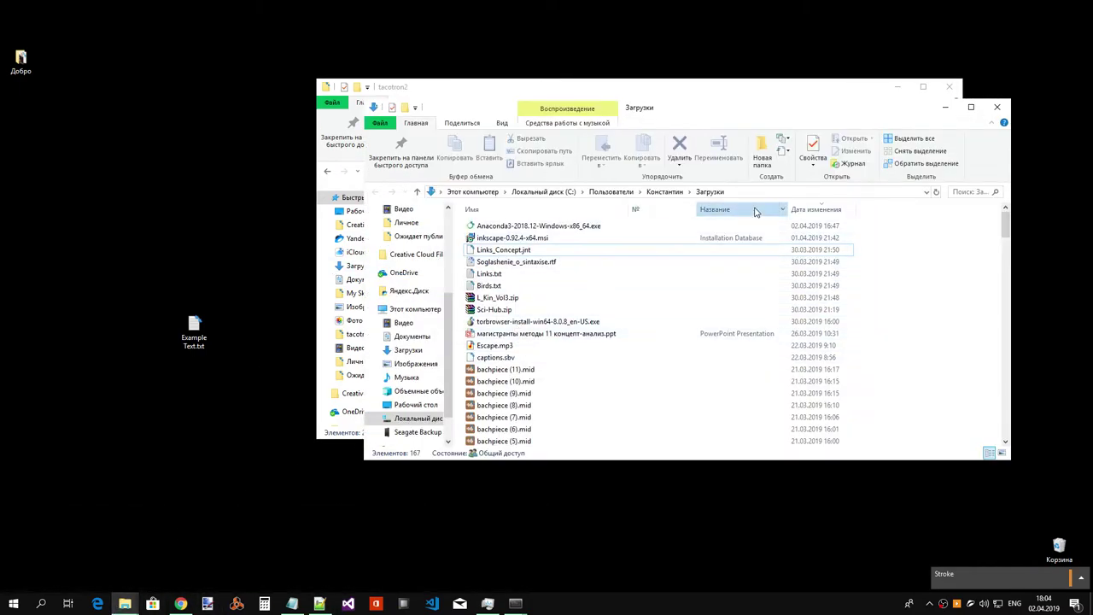
{"action": "left_click", "coordinate": [753, 211]}
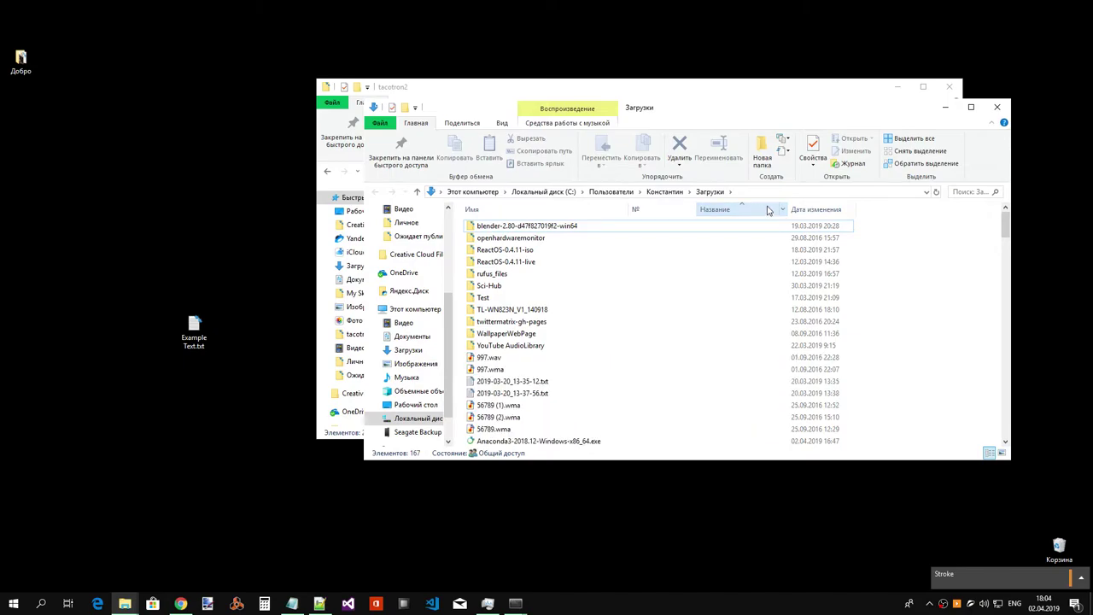
{"action": "left_click", "coordinate": [945, 107]}
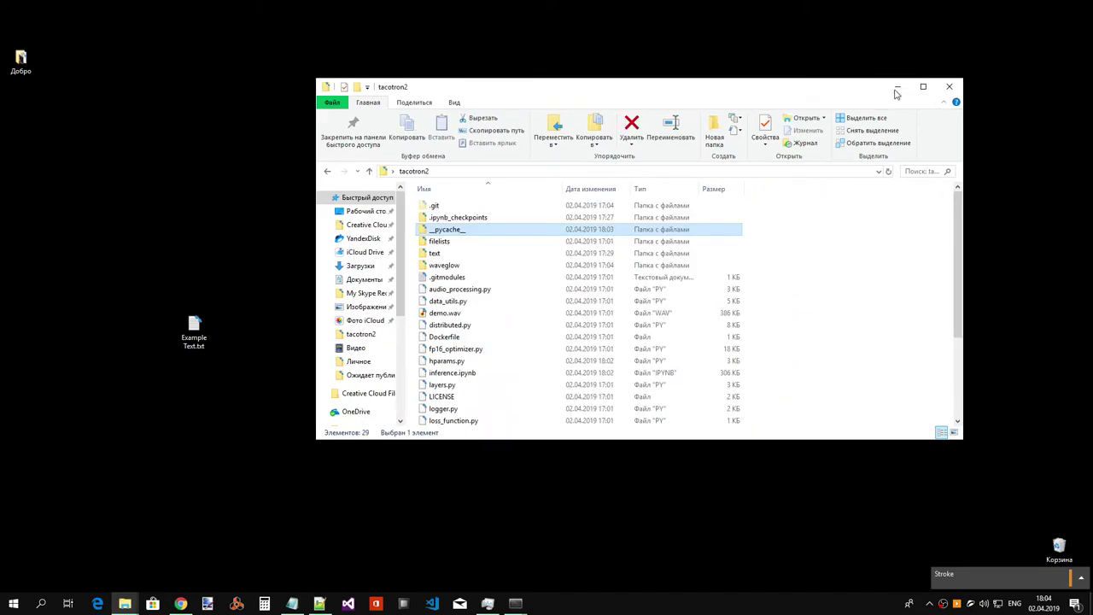
{"action": "left_click", "coordinate": [897, 87]}
- Switch to Chrome and download the tacotron2_statedict checkpoint from its Google Drive page, bypassing the virus-scan warning
{"action": "left_click", "coordinate": [180, 604]}
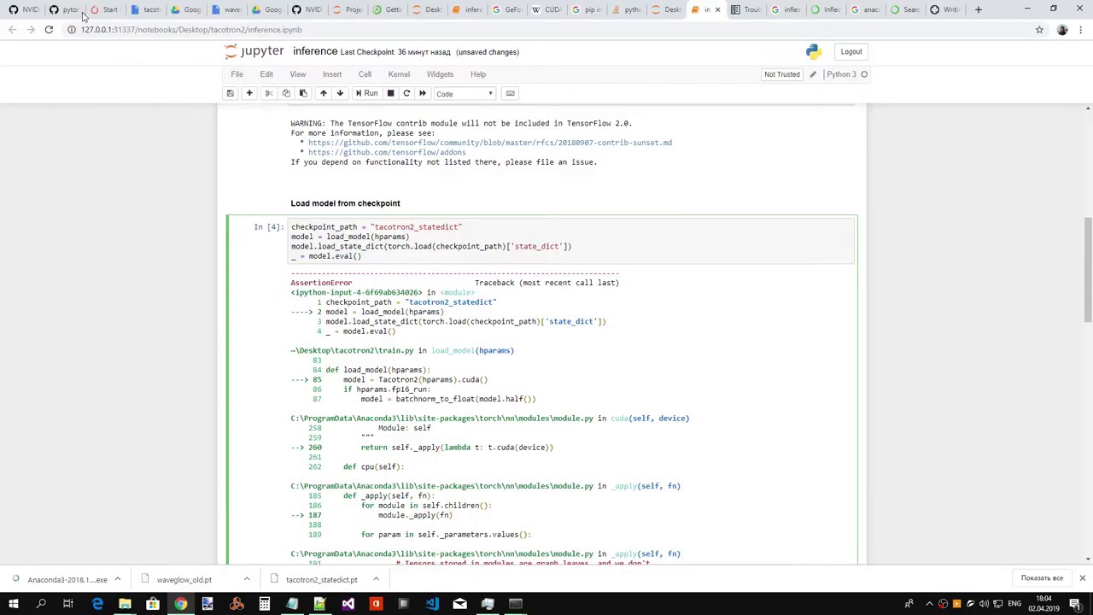
{"action": "left_click", "coordinate": [111, 11]}
{"action": "left_click", "coordinate": [154, 11]}
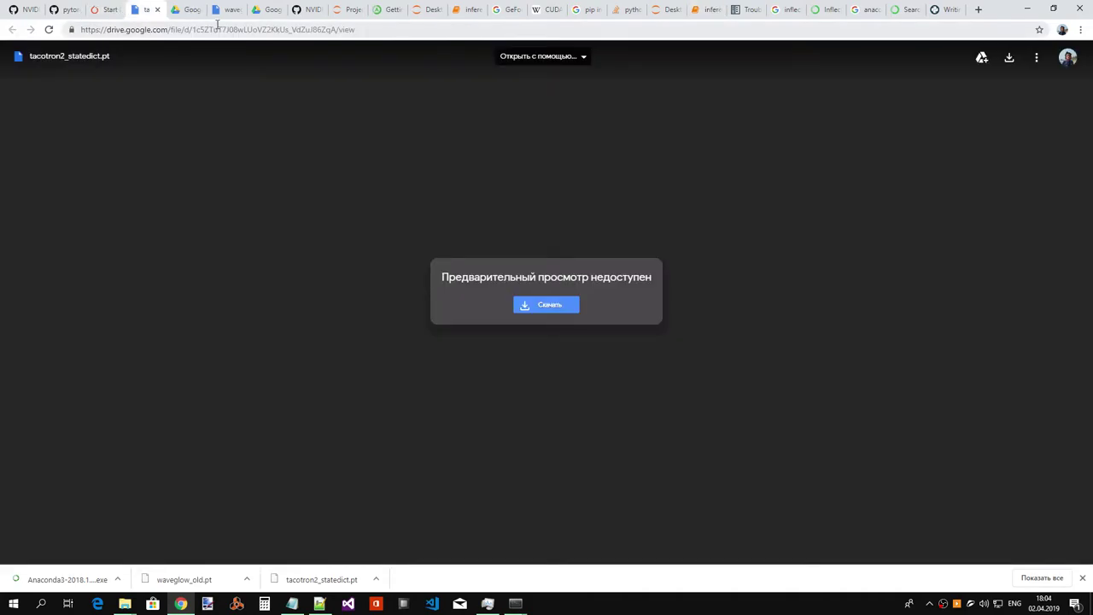
{"action": "left_click", "coordinate": [182, 10]}
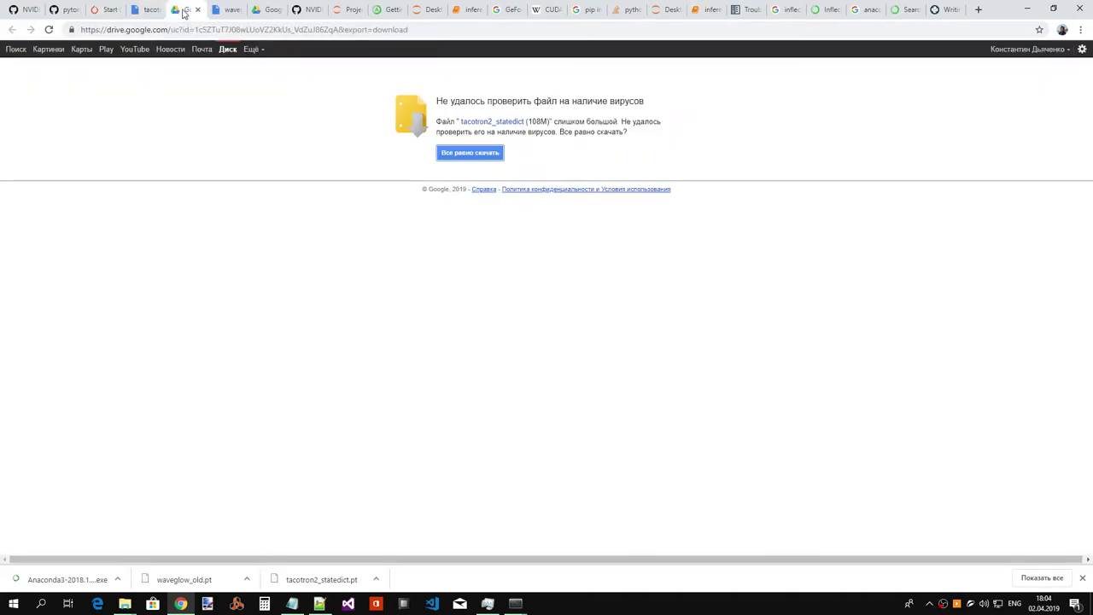
{"action": "left_click", "coordinate": [479, 154]}
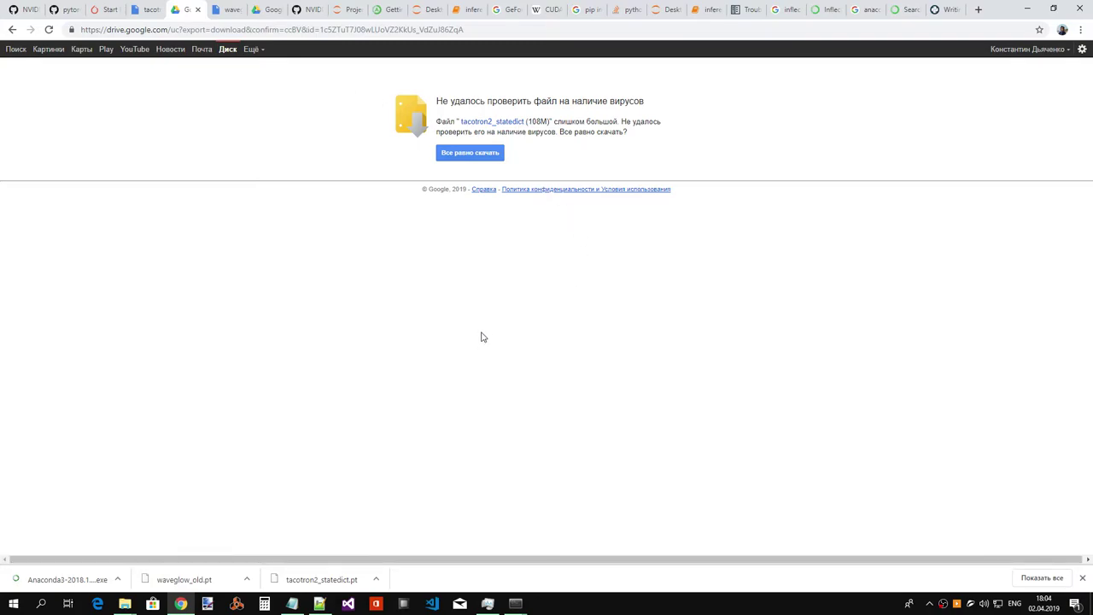
{"action": "left_click", "coordinate": [484, 154]}
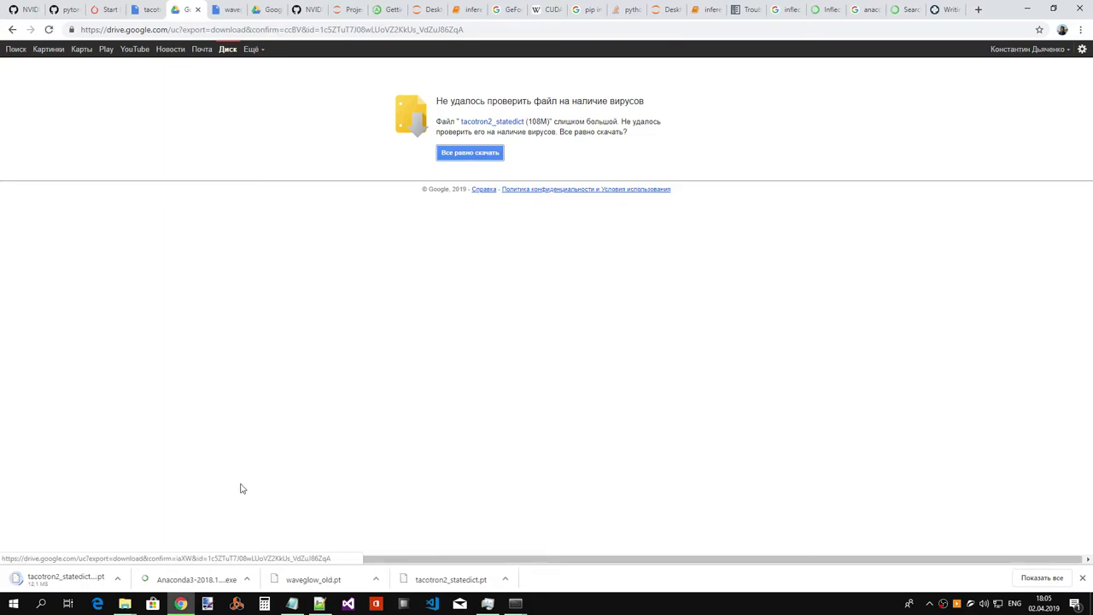
- Try to download waveglow_old.pt from its Google Drive page, bypassing the virus-scan warning
{"action": "left_click", "coordinate": [231, 14]}
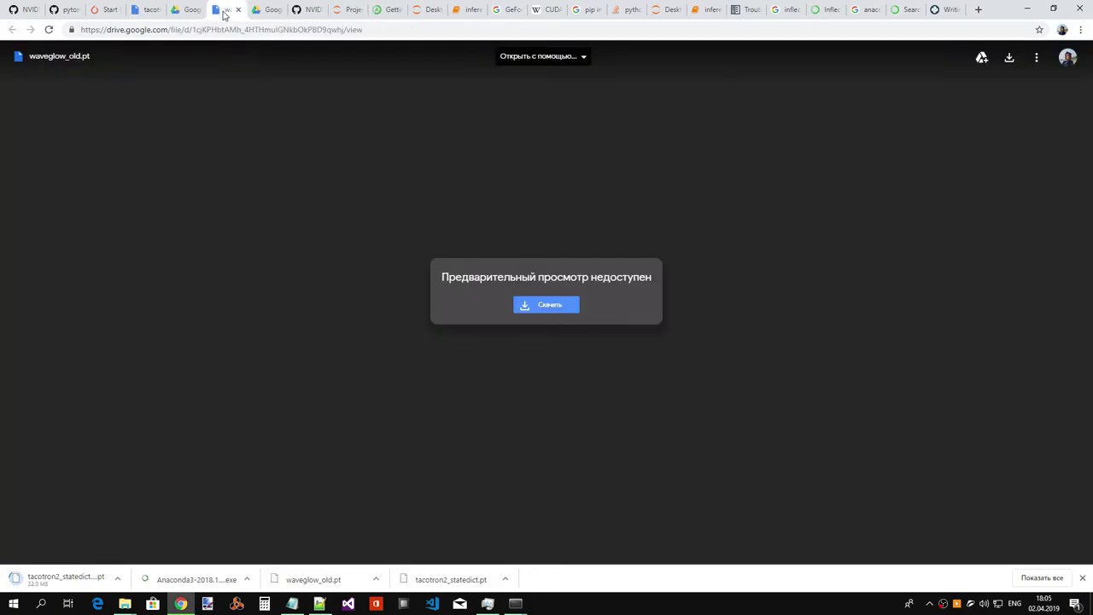
{"action": "left_click", "coordinate": [547, 305]}
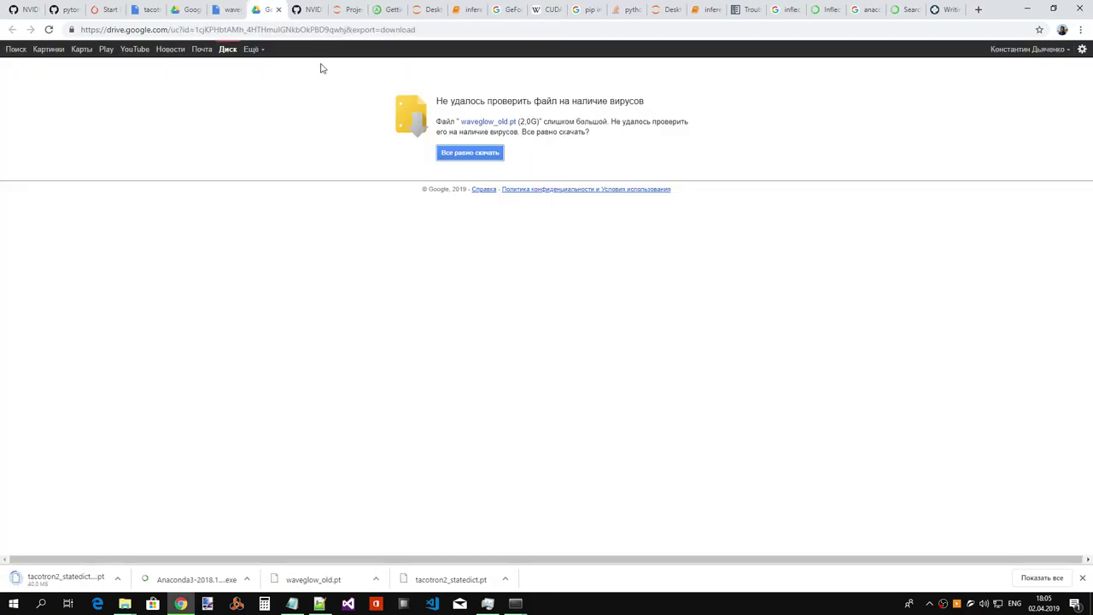
{"action": "left_click", "coordinate": [468, 153]}
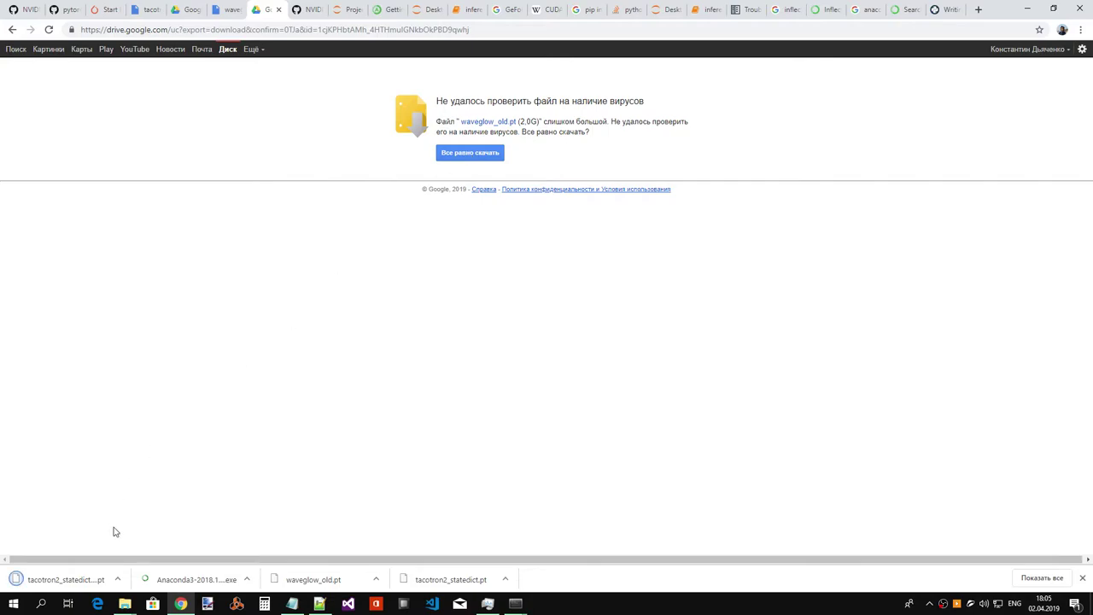
- Show the newly downloaded checkpoint in its folder and look through the other files in Downloads
{"action": "left_click", "coordinate": [117, 579]}
{"action": "left_click", "coordinate": [152, 538]}
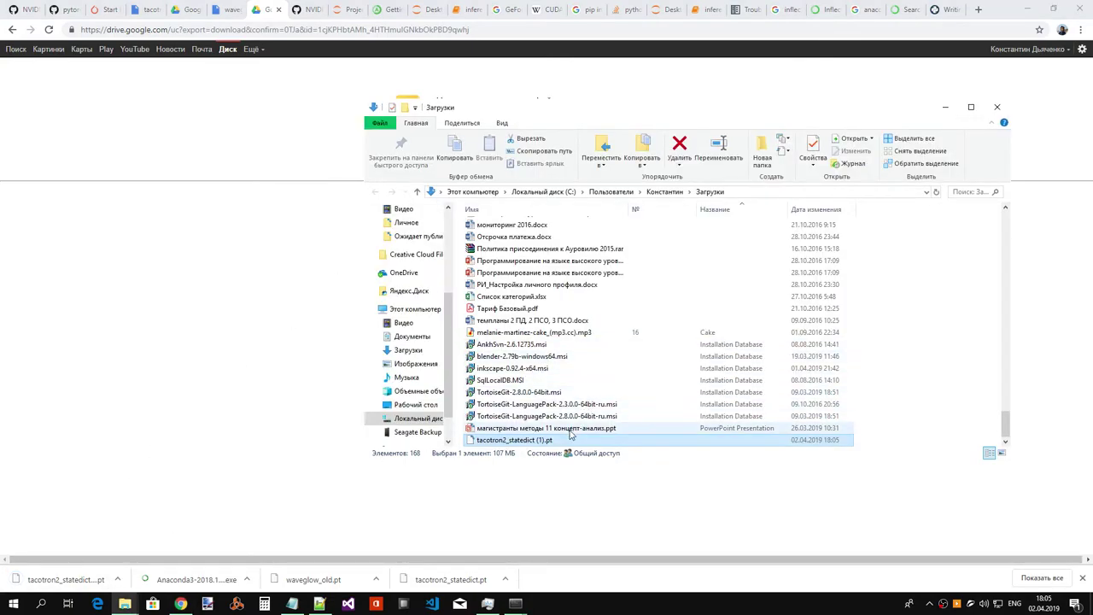
{"action": "scroll", "coordinate": [574, 427], "scroll_direction": "up", "scroll_amount": 5}
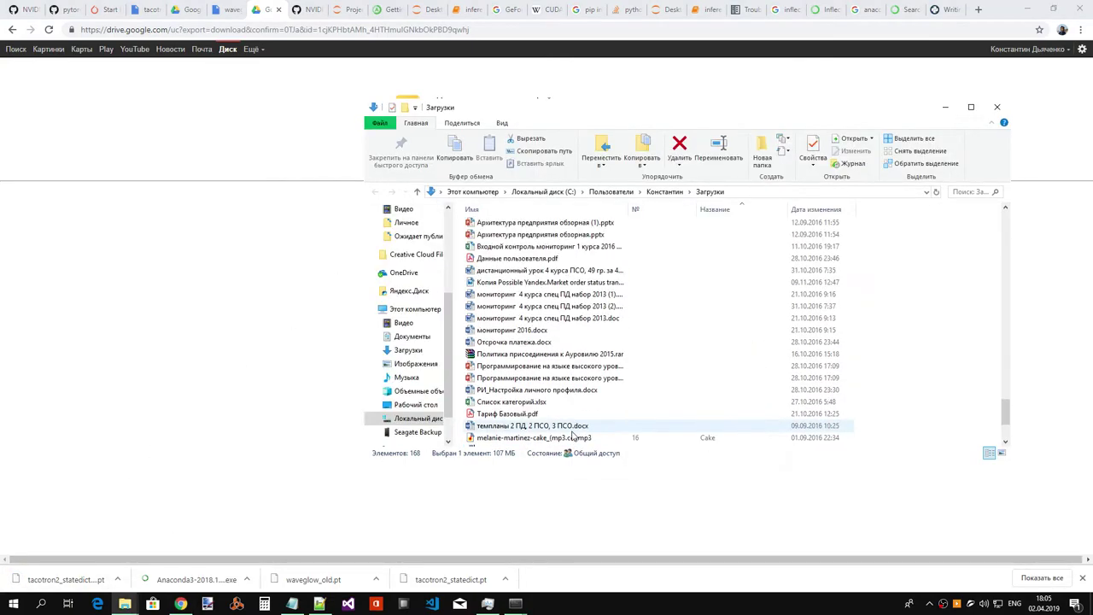
{"action": "scroll", "coordinate": [586, 401], "scroll_direction": "up", "scroll_amount": 5}
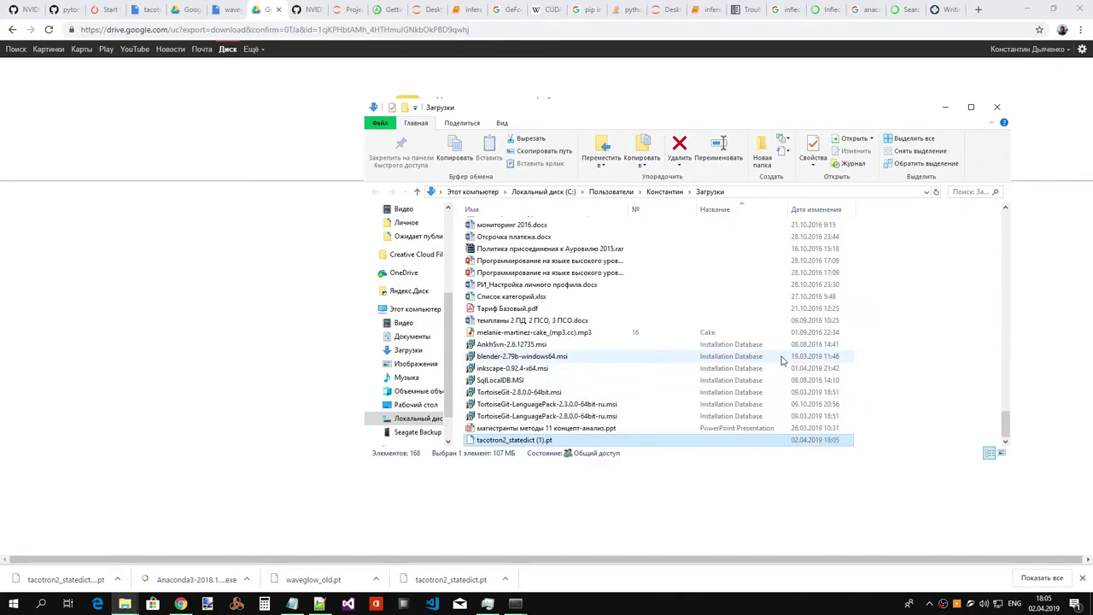
{"action": "left_click", "coordinate": [952, 191]}
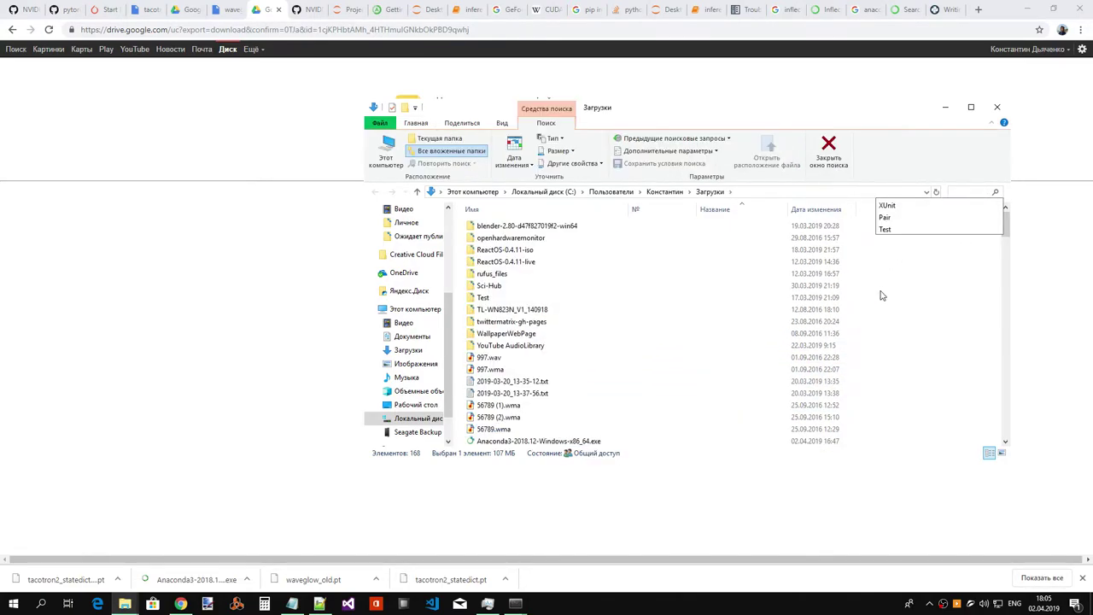
{"action": "left_click", "coordinate": [988, 276]}
- Move tacotron2_statedict (1).pt from the Downloads folder into the tacotron2 folder on the desktop
{"action": "left_click_drag", "start_coordinate": [1005, 227], "coordinate": [1015, 442]}
{"action": "left_click", "coordinate": [726, 441]}
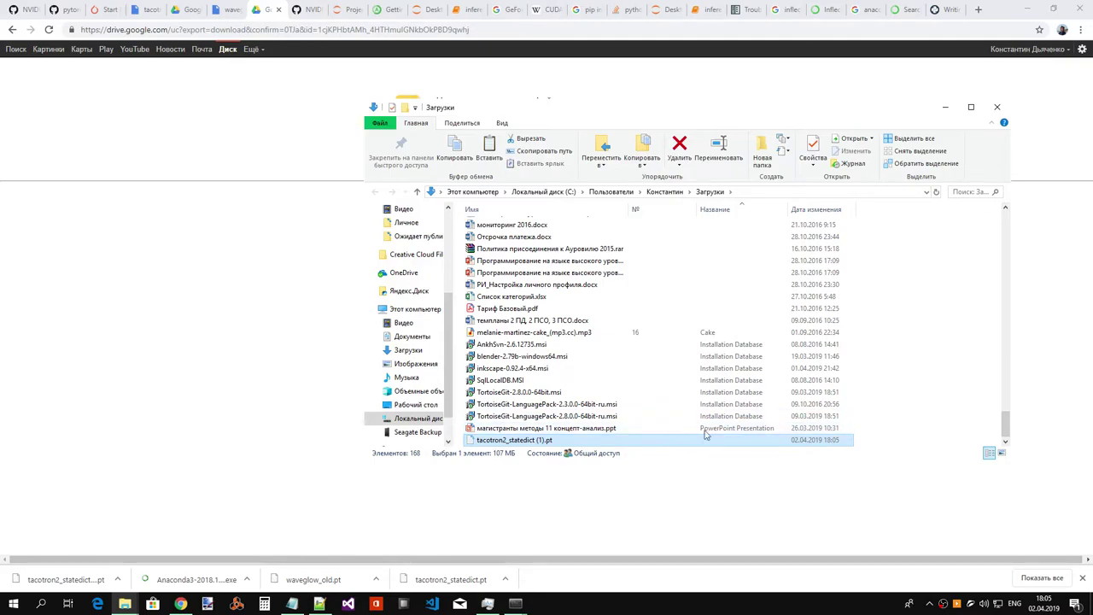
{"action": "left_click", "coordinate": [946, 106]}
{"action": "left_click", "coordinate": [1029, 8]}
{"action": "double_click", "coordinate": [461, 199]}
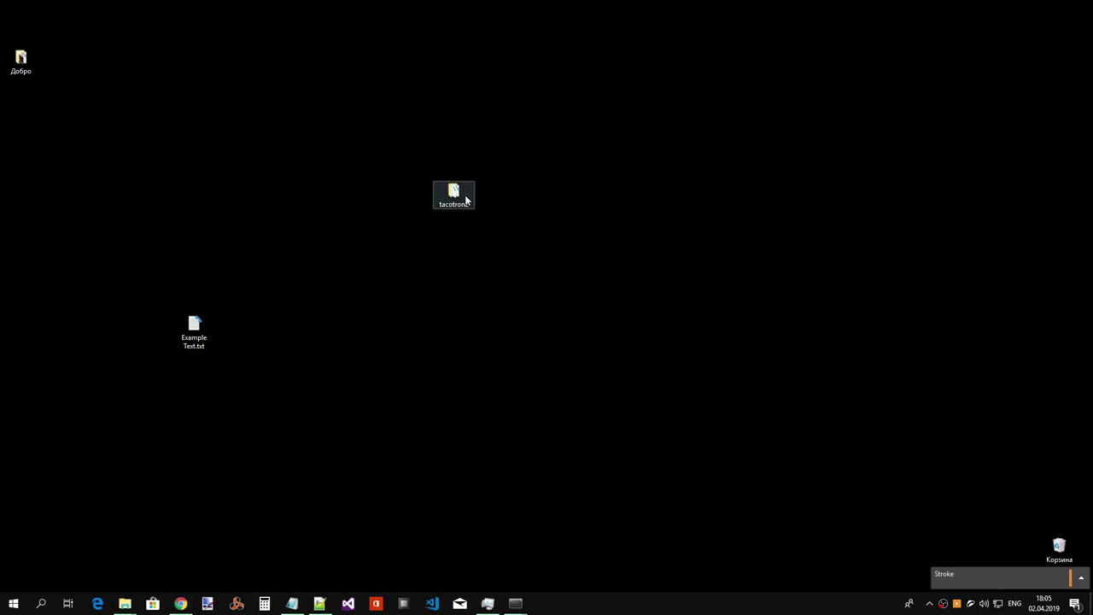
{"action": "key", "text": "ctrl+v"}
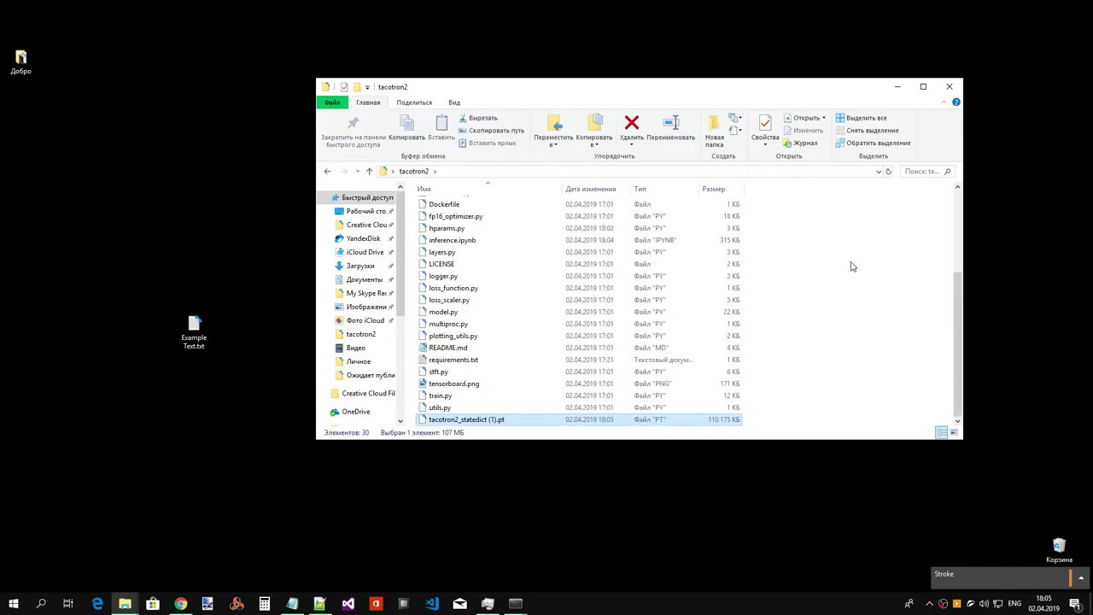
- Rename the moved checkpoint file as tacotron2_statedict.pt
{"action": "left_click", "coordinate": [510, 422]}
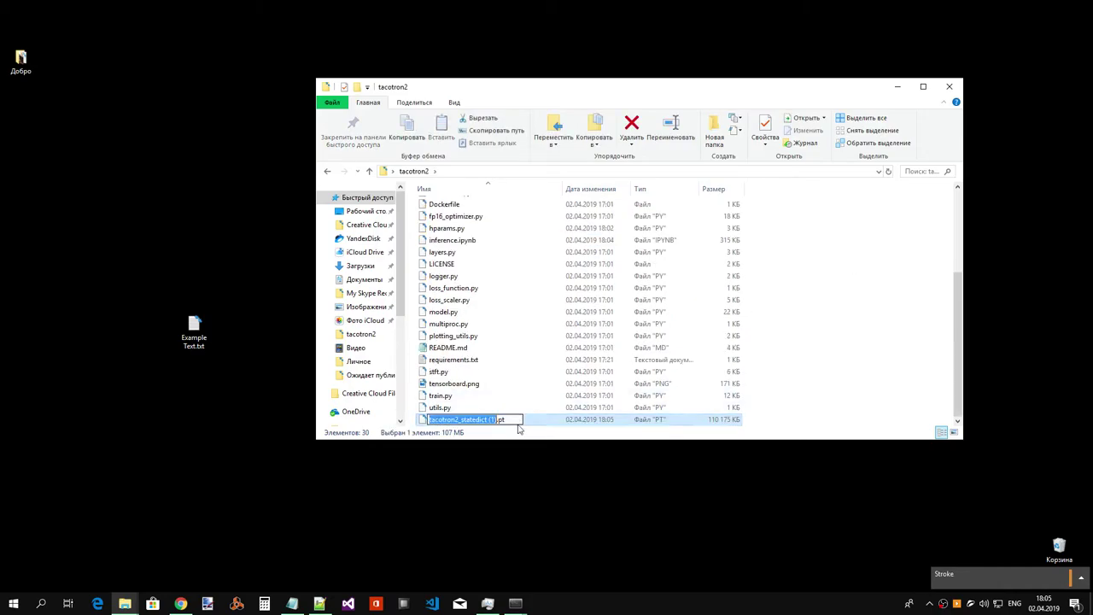
{"action": "key", "text": "Right"}
{"action": "key", "text": "BackSpace"}
{"action": "key", "text": "BackSpace"}
{"action": "key", "text": "BackSpace"}
{"action": "key", "text": "BackSpace"}
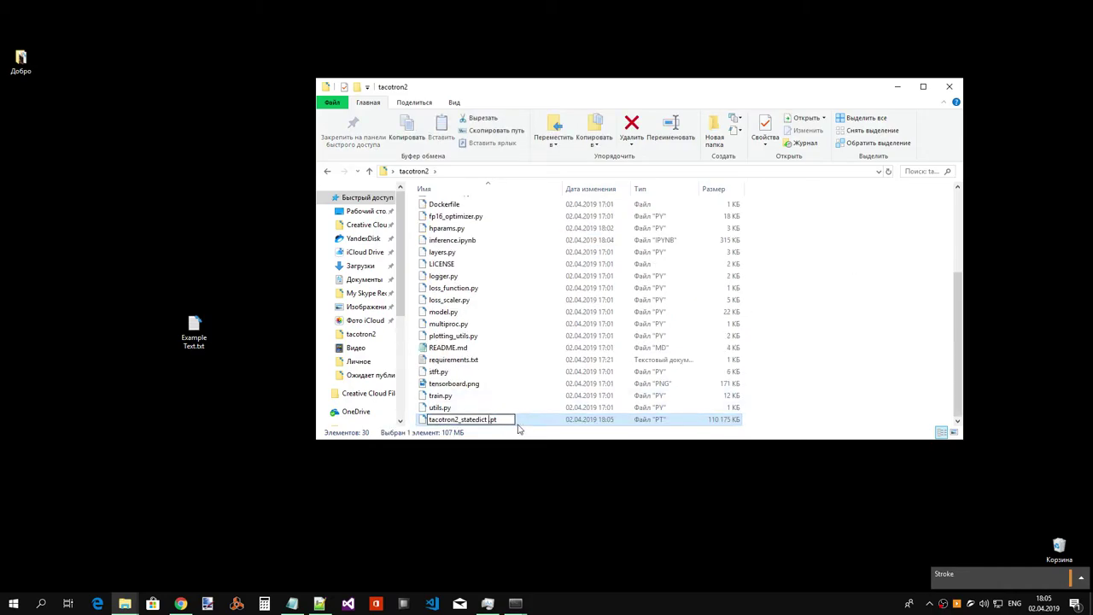
{"action": "key", "text": "Return"}
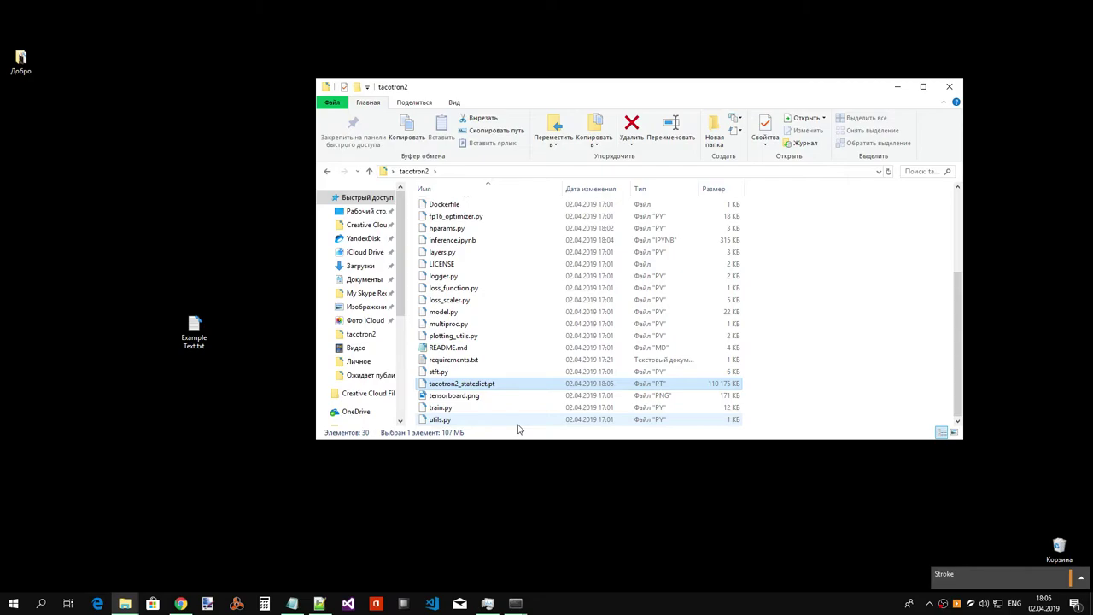
- Set checkpoint_path to "tacotron2_statedict.pt" in the inference notebook in the browser and rerun the Load model from checkpoint cell
{"action": "left_click", "coordinate": [504, 384]}
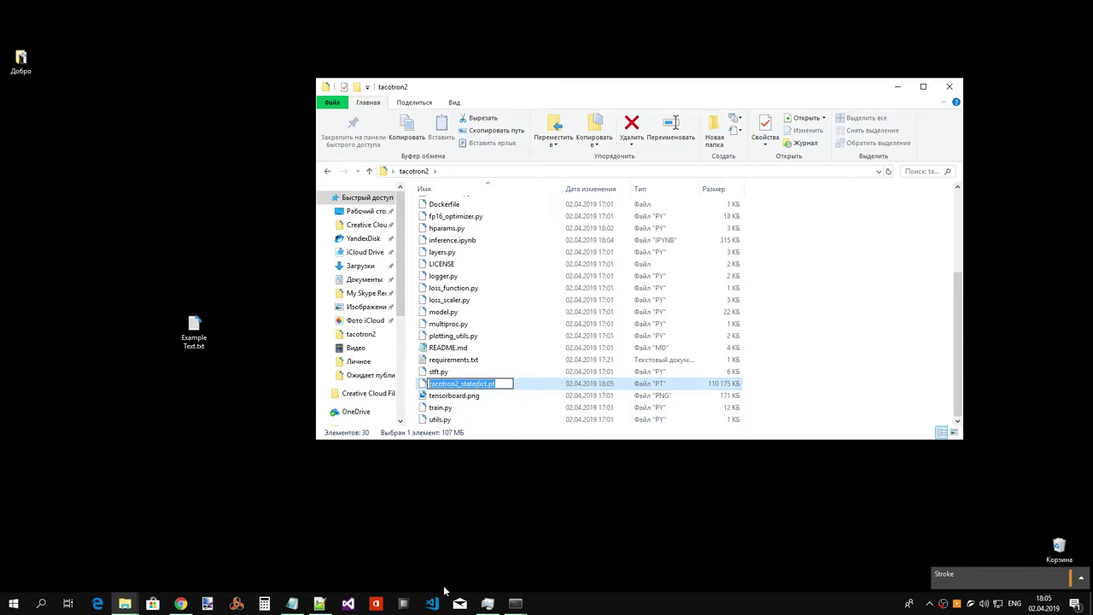
{"action": "left_click", "coordinate": [319, 604]}
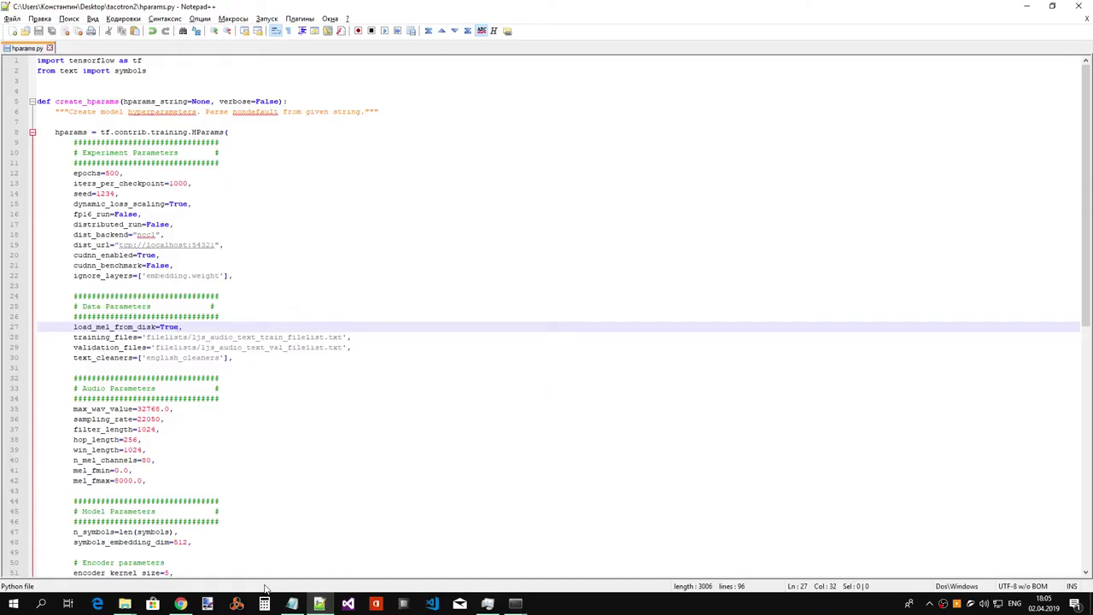
{"action": "left_click", "coordinate": [265, 604]}
{"action": "left_click", "coordinate": [180, 604]}
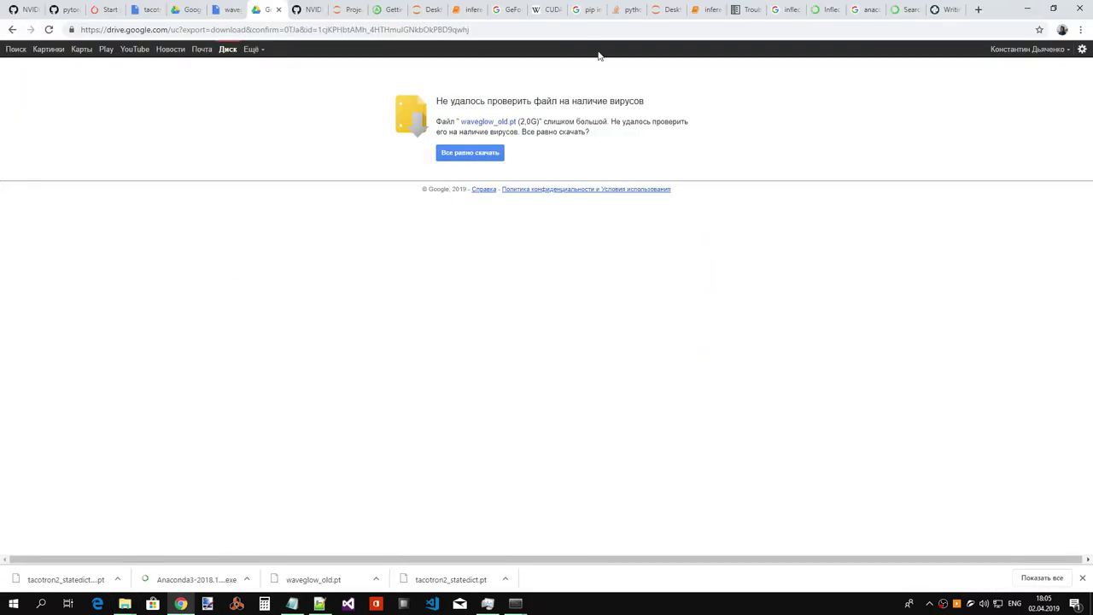
{"action": "left_click", "coordinate": [457, 13]}
{"action": "left_click", "coordinate": [706, 12]}
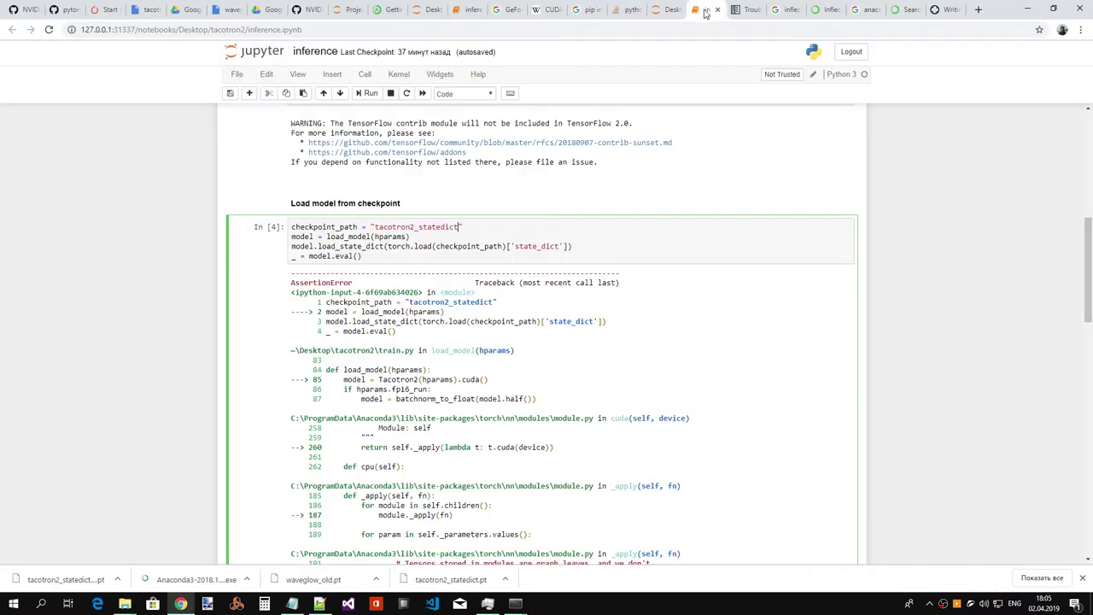
{"action": "left_click", "coordinate": [460, 227]}
{"action": "type", "text": ".pt"}
{"action": "left_click", "coordinate": [367, 94]}
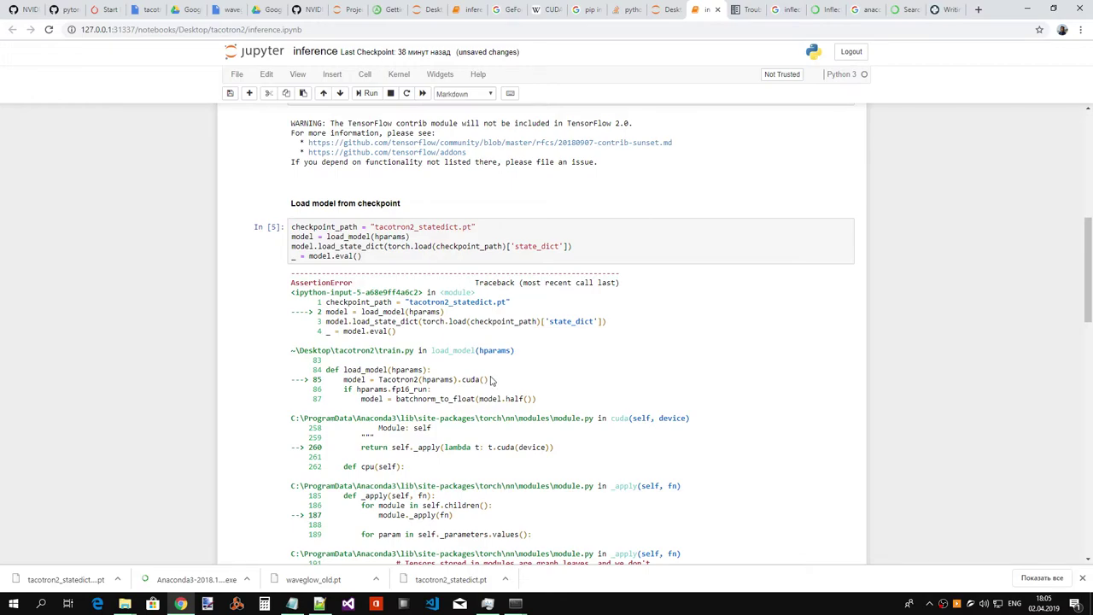
- Read the rerun cell's error traceback through to its closing message and highlight the driver version named there
{"action": "scroll", "coordinate": [473, 395], "scroll_direction": "down", "scroll_amount": 2}
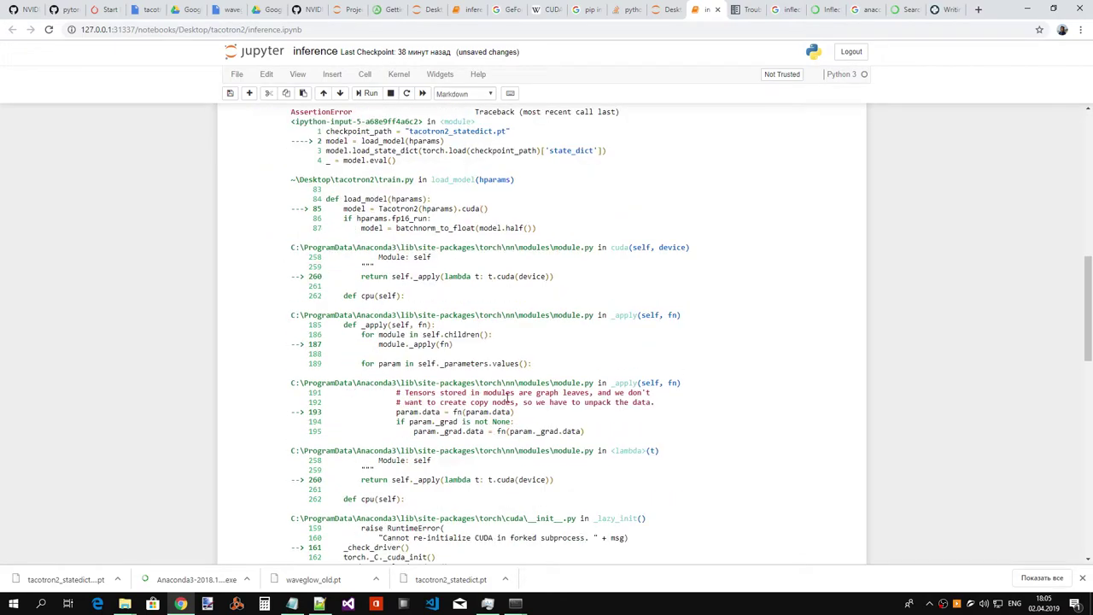
{"action": "scroll", "coordinate": [509, 398], "scroll_direction": "down", "scroll_amount": 3}
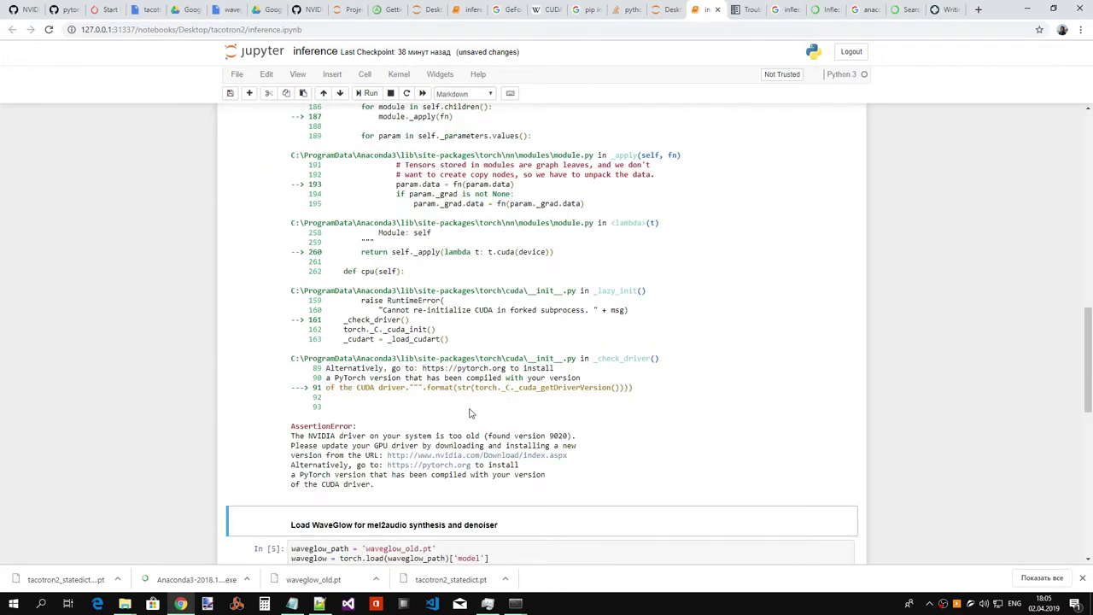
{"action": "scroll", "coordinate": [509, 398], "scroll_direction": "down", "scroll_amount": 1}
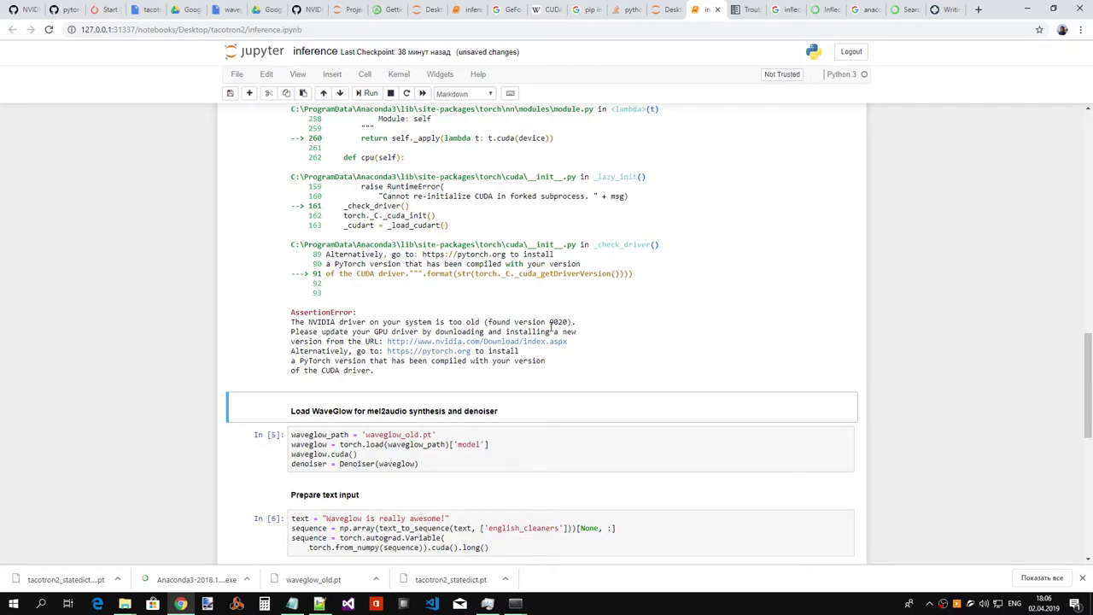
{"action": "scroll", "coordinate": [551, 329], "scroll_direction": "up", "scroll_amount": 5}
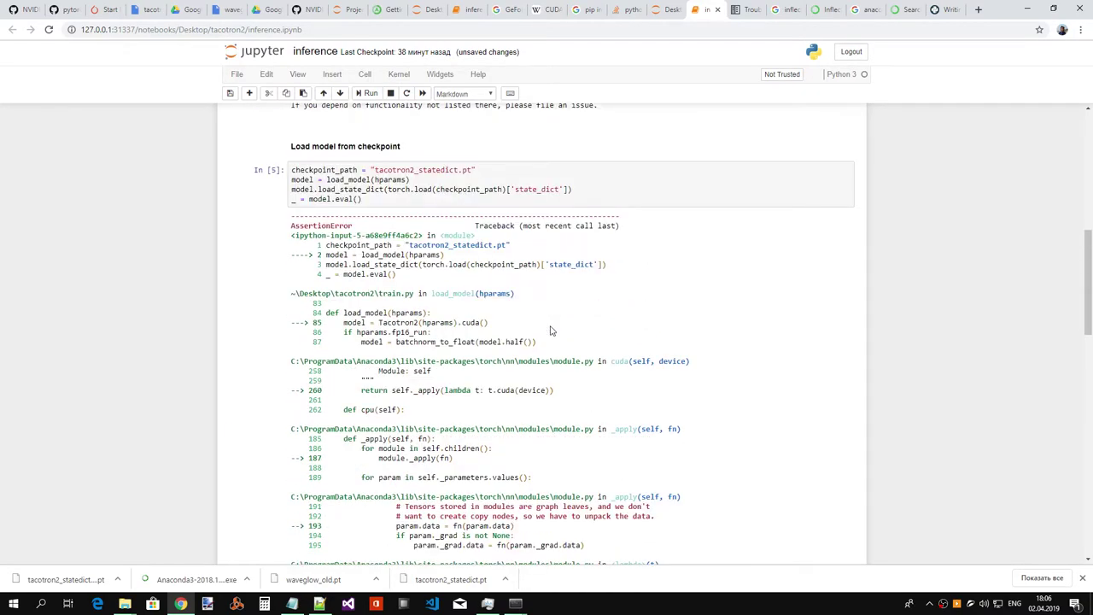
{"action": "scroll", "coordinate": [551, 330], "scroll_direction": "down", "scroll_amount": 5}
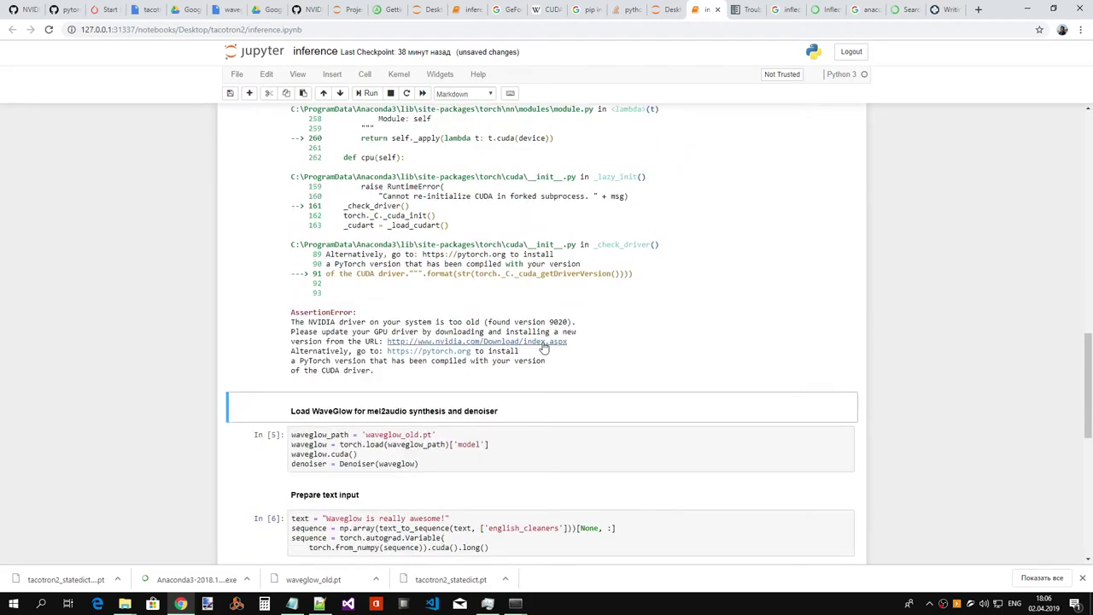
{"action": "left_click", "coordinate": [561, 321]}
{"action": "double_click", "coordinate": [561, 320]}
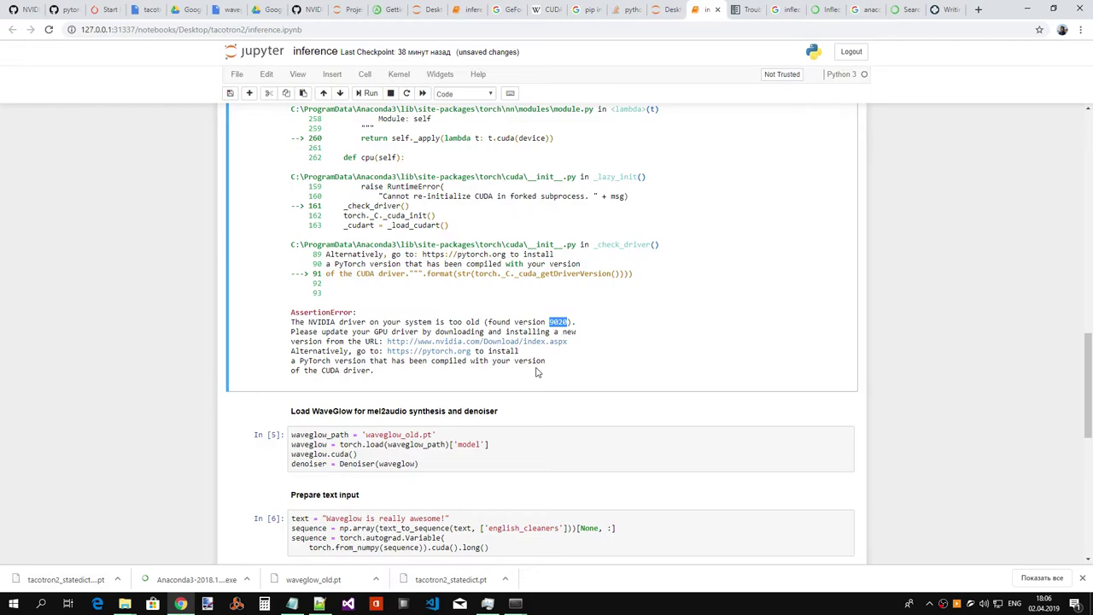
- Search Google in a new browser tab for "pytorch cuda version for GTX 950"
{"action": "key", "text": "alt+Tab"}
{"action": "key", "text": "alt+Tab"}
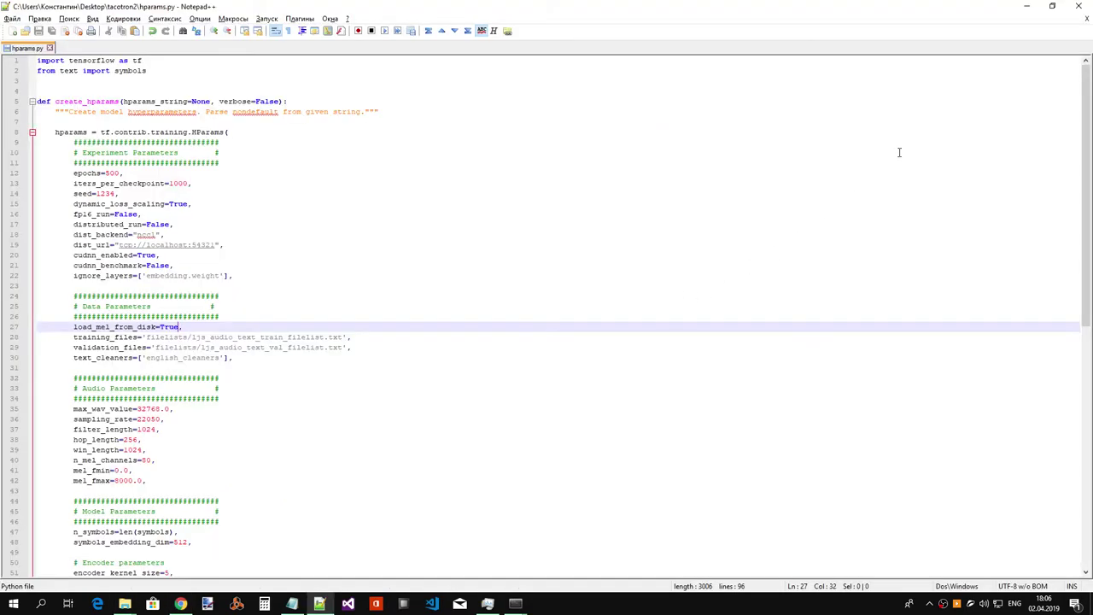
{"action": "key", "text": "alt+Tab"}
{"action": "left_click", "coordinate": [978, 9]}
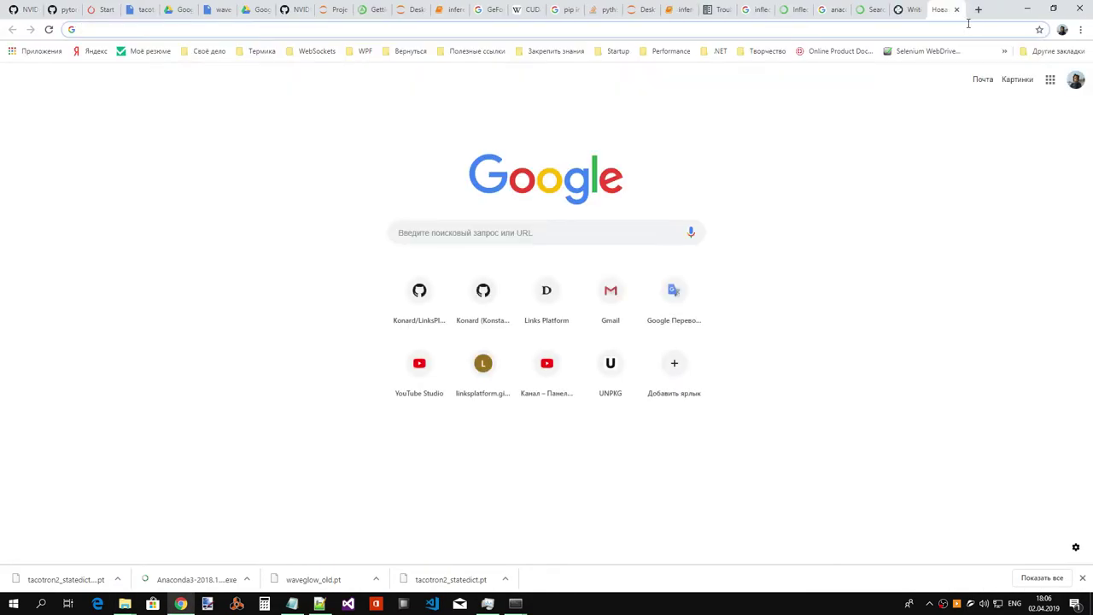
{"action": "type", "text": "pytorch "}
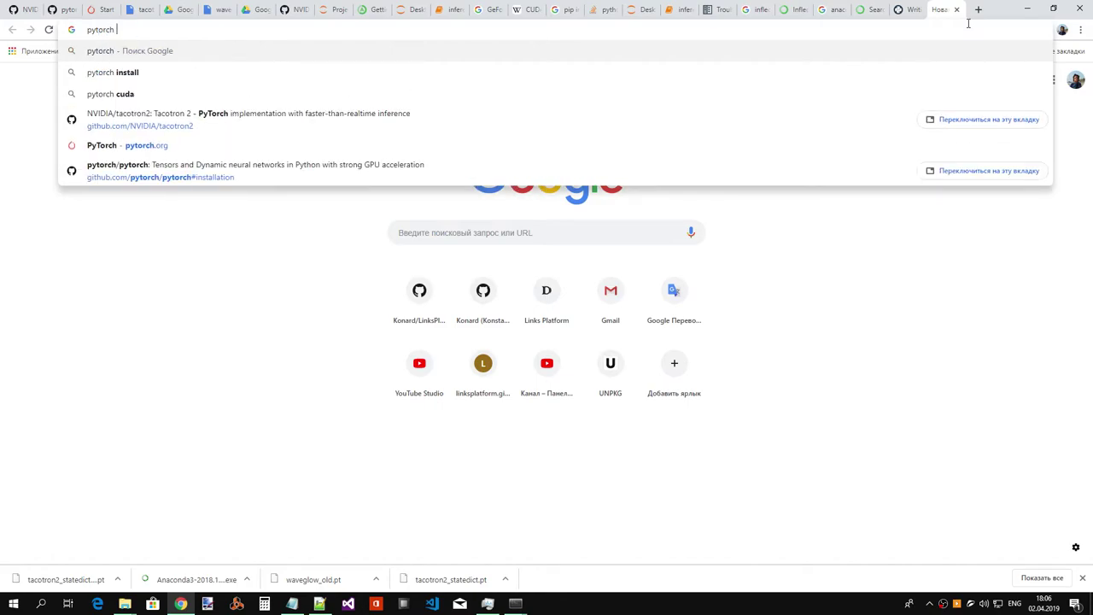
{"action": "type", "text": "nv"}
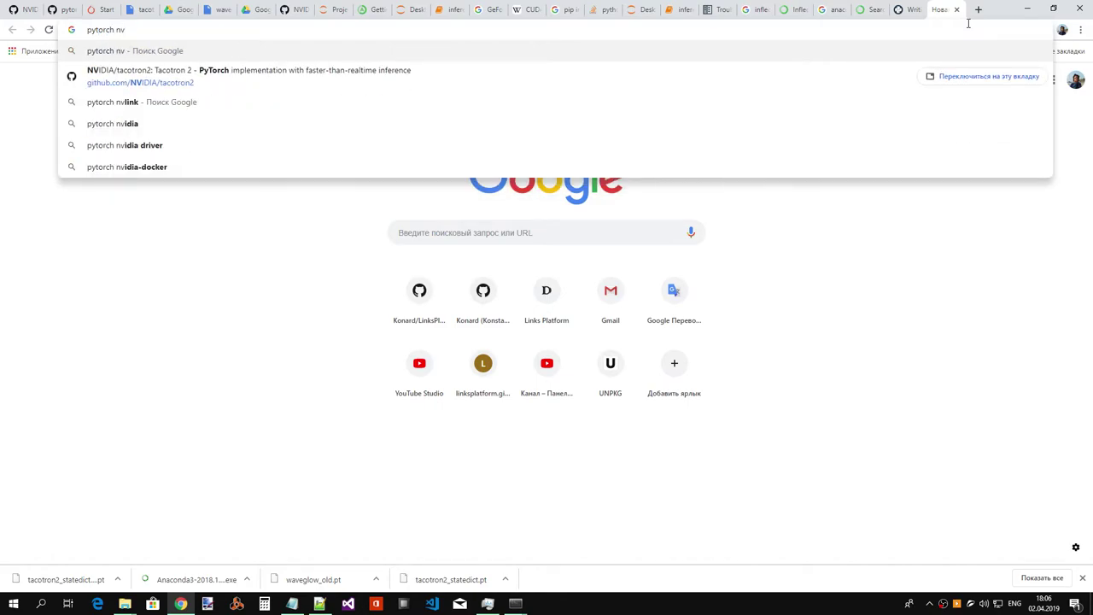
{"action": "key", "text": "BackSpace"}
{"action": "key", "text": "BackSpace"}
{"action": "type", "text": "cuda"}
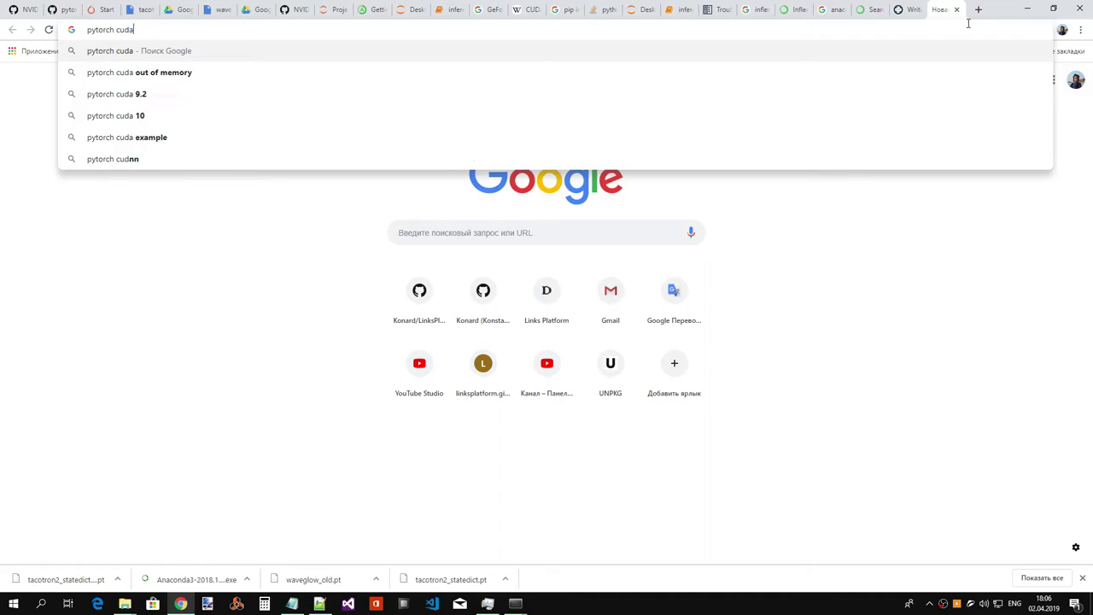
{"action": "type", "text": " version for "}
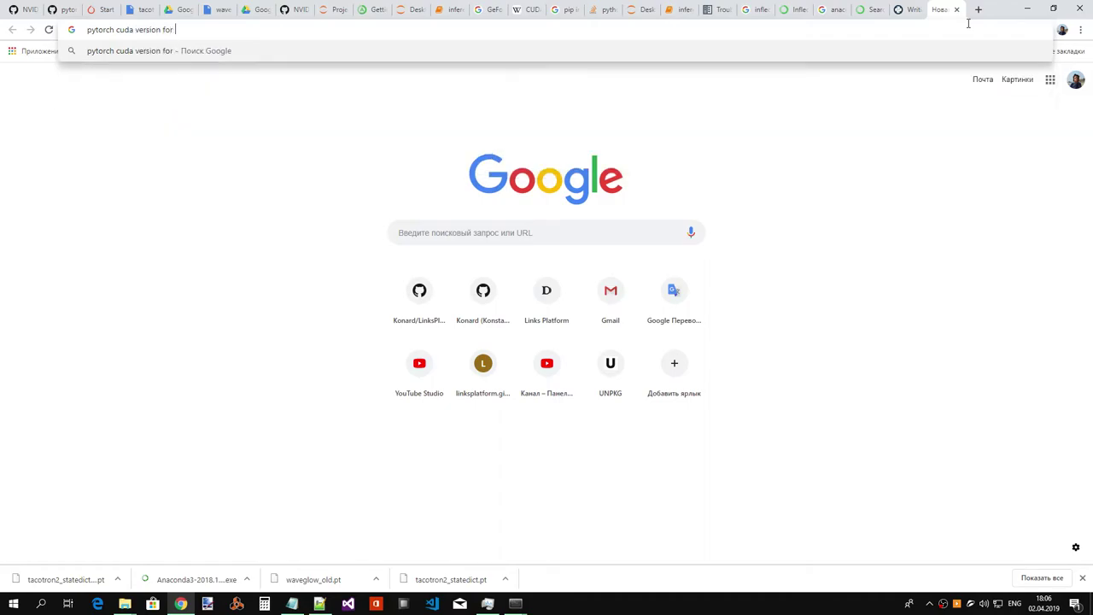
{"action": "type", "text": "950"}
{"action": "key", "text": "Left"}
{"action": "type", "text": "GTX"}
{"action": "key", "text": "Return"}
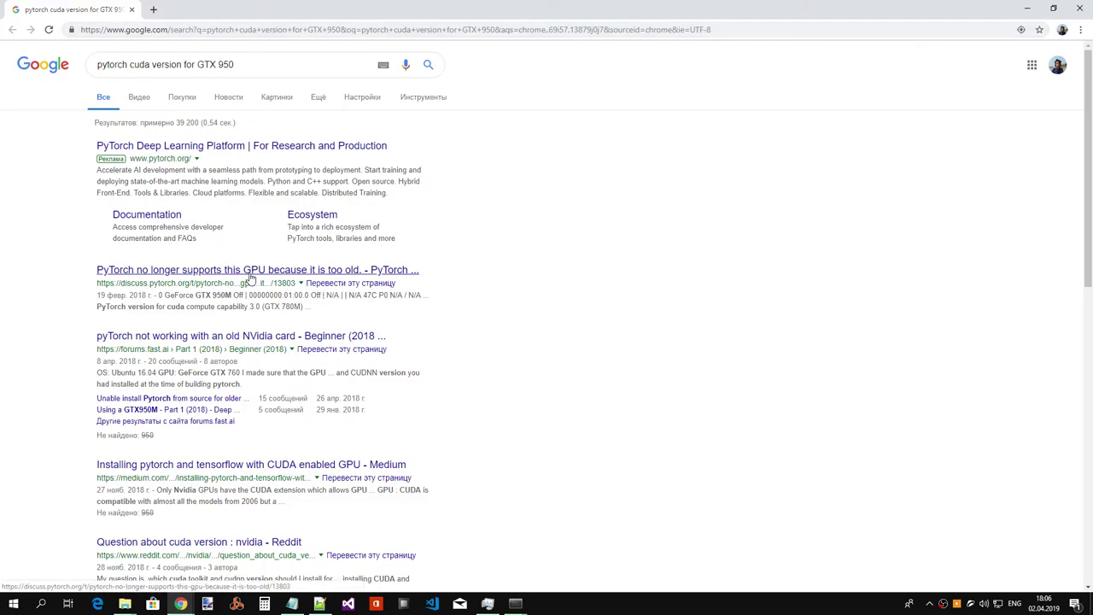
- Open the PyTorch forum result about unsupported old GPUs and move the search tab back into the main browser window
{"action": "left_click", "coordinate": [310, 271]}
{"action": "scroll", "coordinate": [439, 275], "scroll_direction": "down", "scroll_amount": 1}
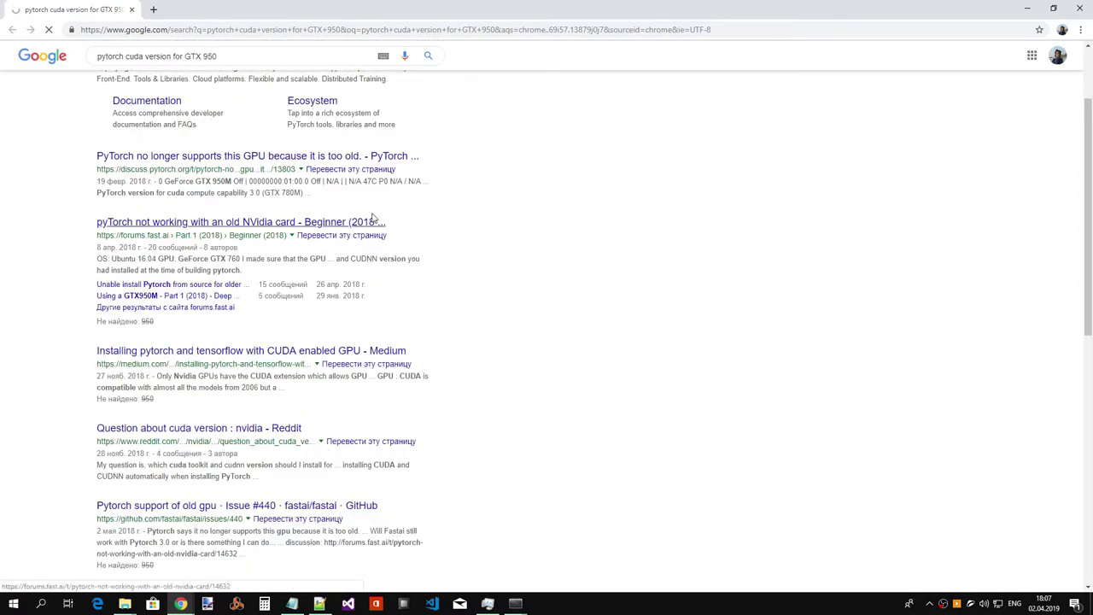
{"action": "scroll", "coordinate": [153, 83], "scroll_direction": "up", "scroll_amount": 1}
{"action": "left_click_drag", "start_coordinate": [90, 13], "coordinate": [964, 12]}
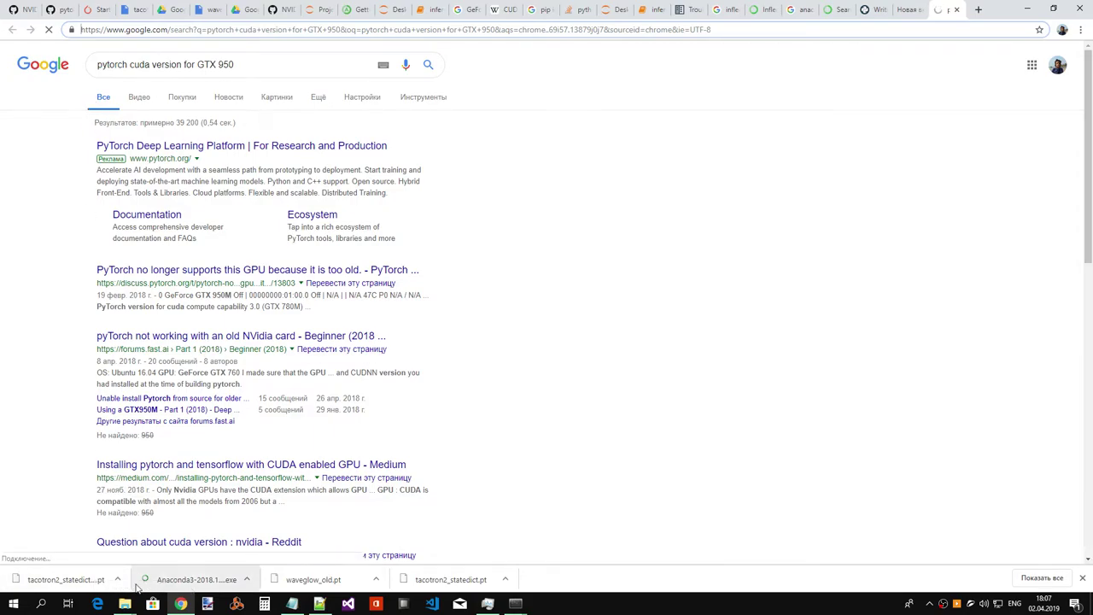
- Download waveglow_old.pt again from its Google Drive page, bypassing the virus-scan warning
{"action": "left_click", "coordinate": [116, 583]}
{"action": "left_click", "coordinate": [154, 543]}
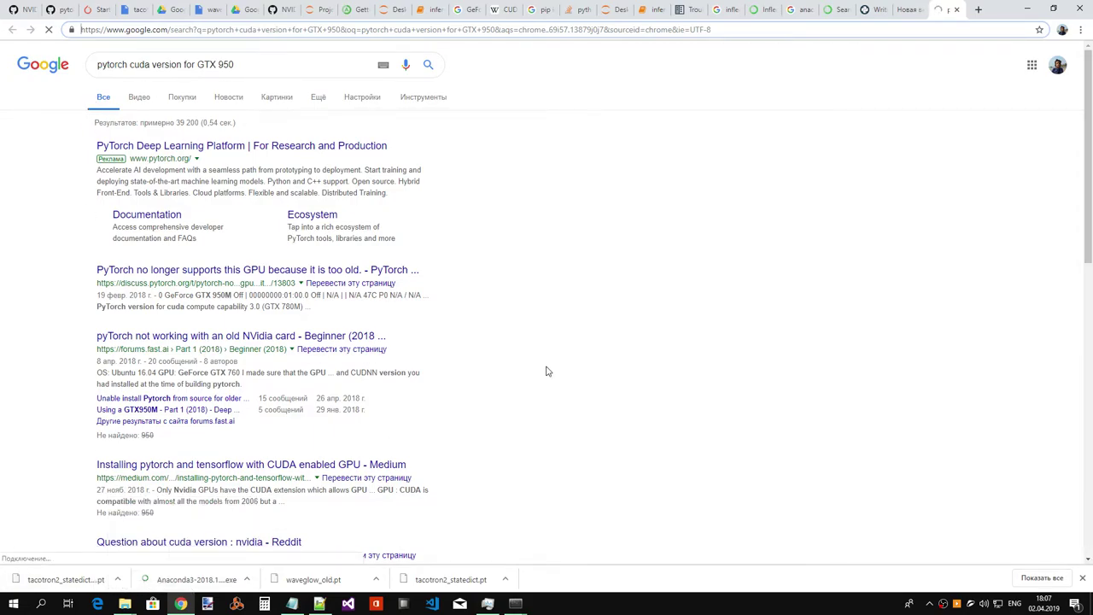
{"action": "left_click", "coordinate": [208, 11]}
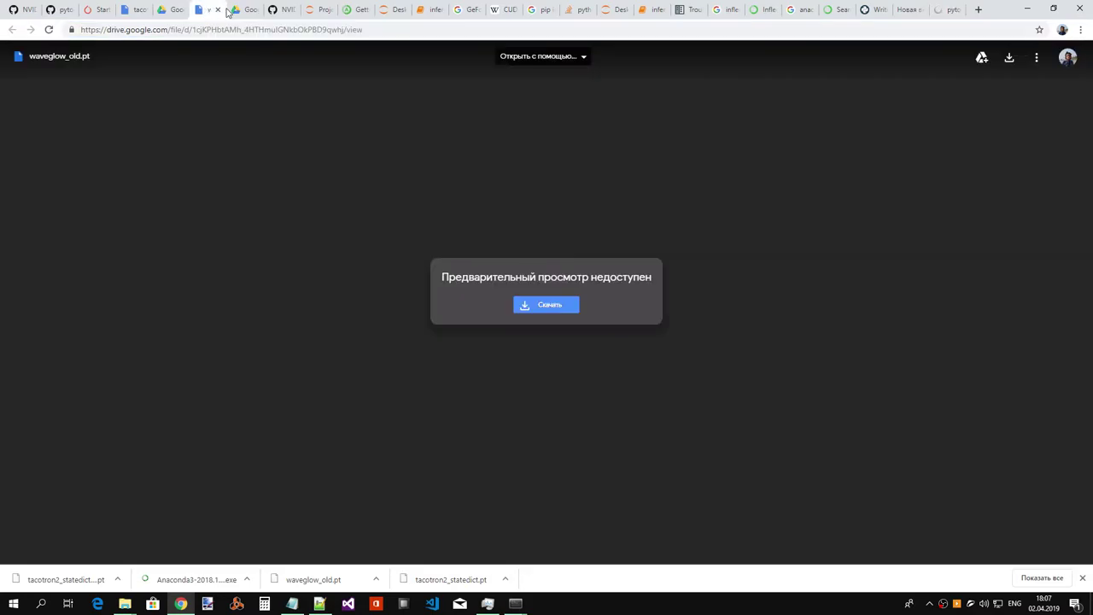
{"action": "left_click", "coordinate": [242, 11]}
{"action": "left_click", "coordinate": [483, 156]}
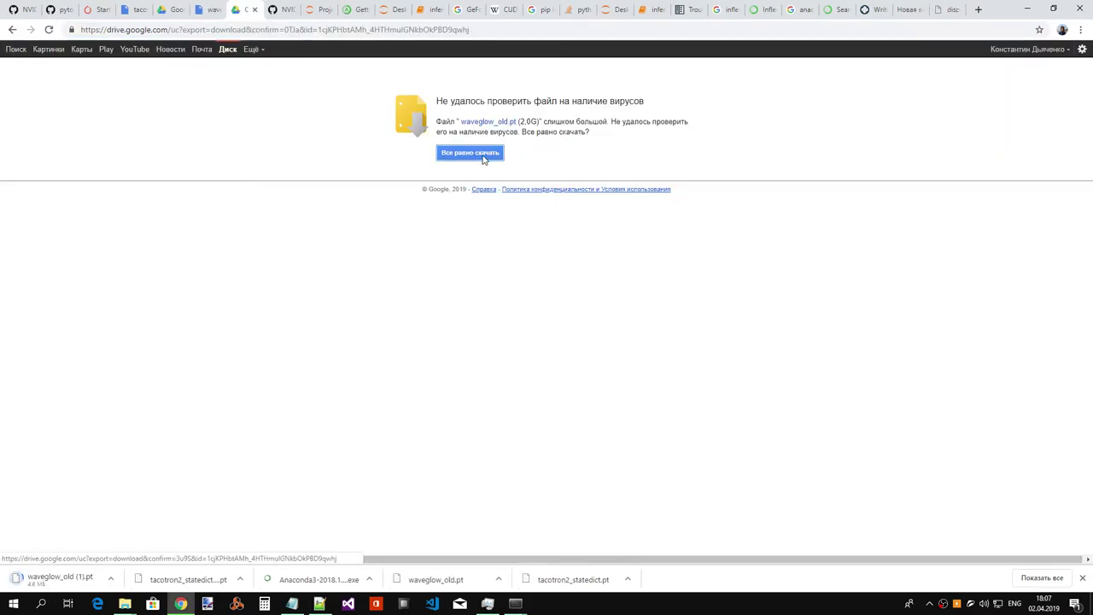
- Close the PyTorch forum tab and the unneeded reference tabs on Python comments and the inflect package
{"action": "left_click", "coordinate": [945, 11]}
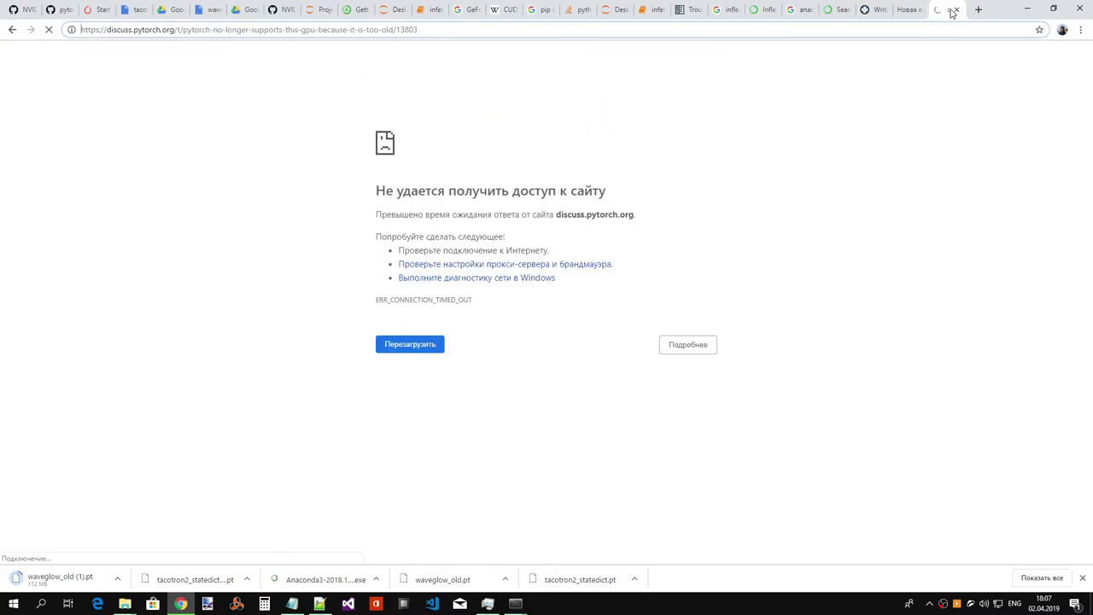
{"action": "left_click", "coordinate": [956, 11]}
{"action": "left_click", "coordinate": [957, 10]}
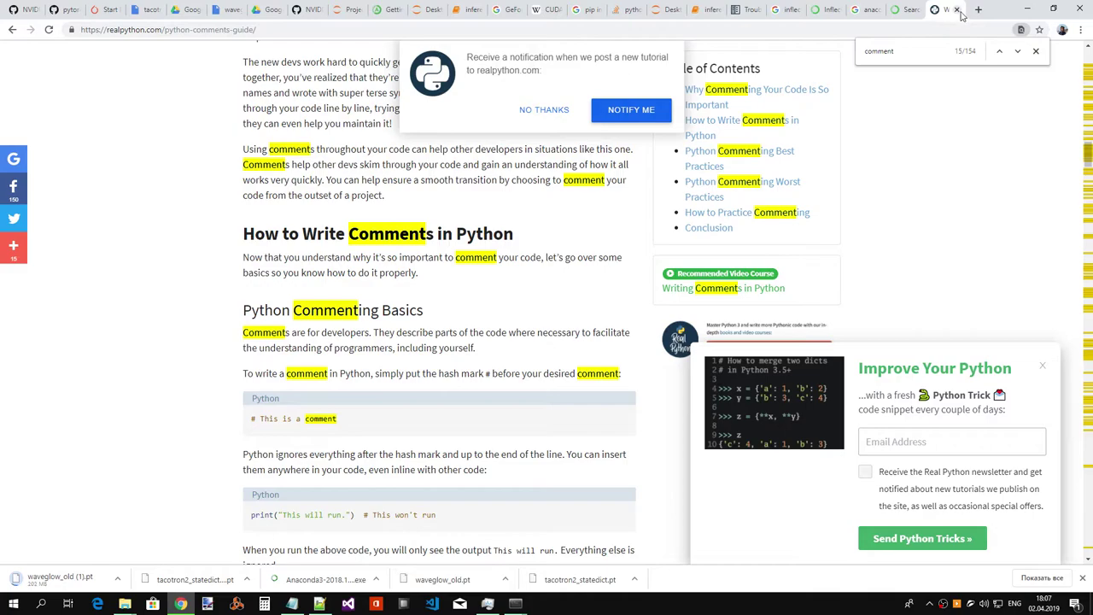
{"action": "left_click", "coordinate": [958, 10]}
{"action": "left_click", "coordinate": [958, 11]}
{"action": "left_click", "coordinate": [957, 11]}
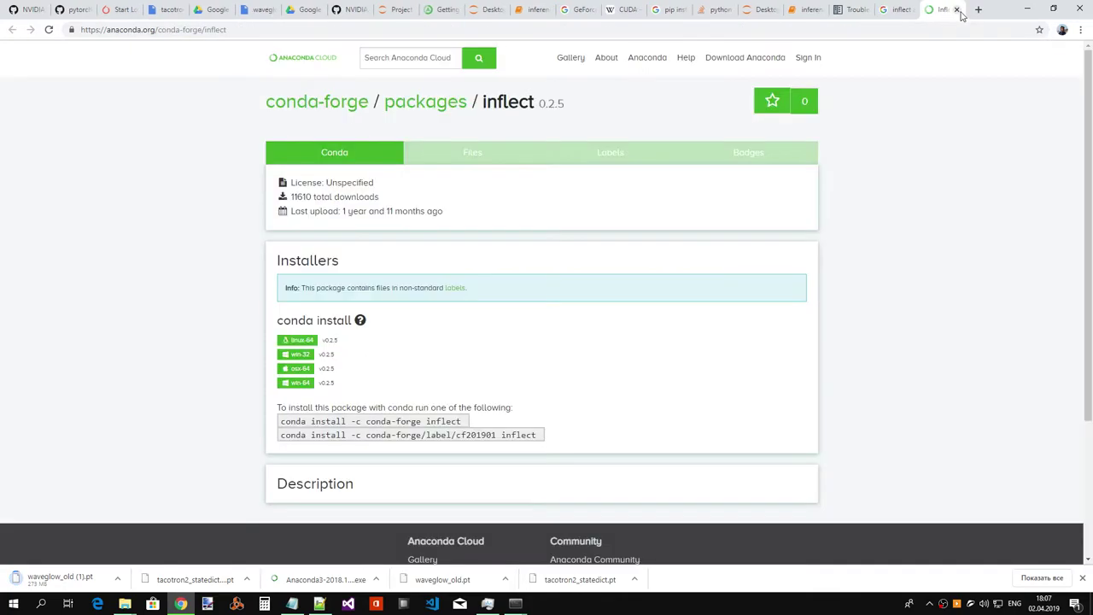
{"action": "left_click", "coordinate": [958, 10]}
{"action": "left_click", "coordinate": [957, 10]}
{"action": "left_click", "coordinate": [979, 9]}
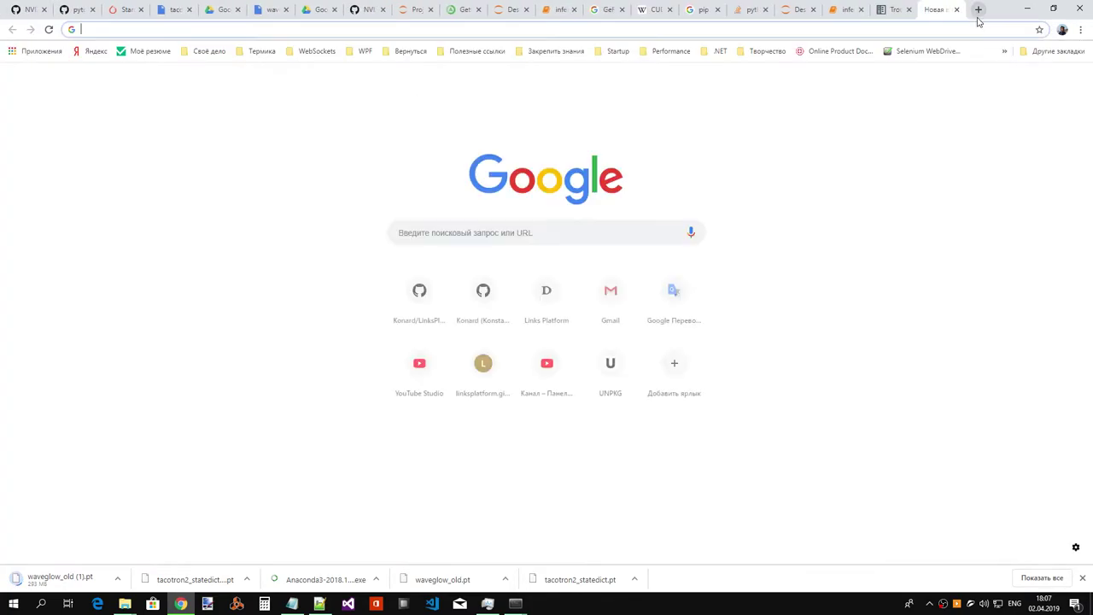
{"action": "type", "text": "tacotron2_statedict.pt"}
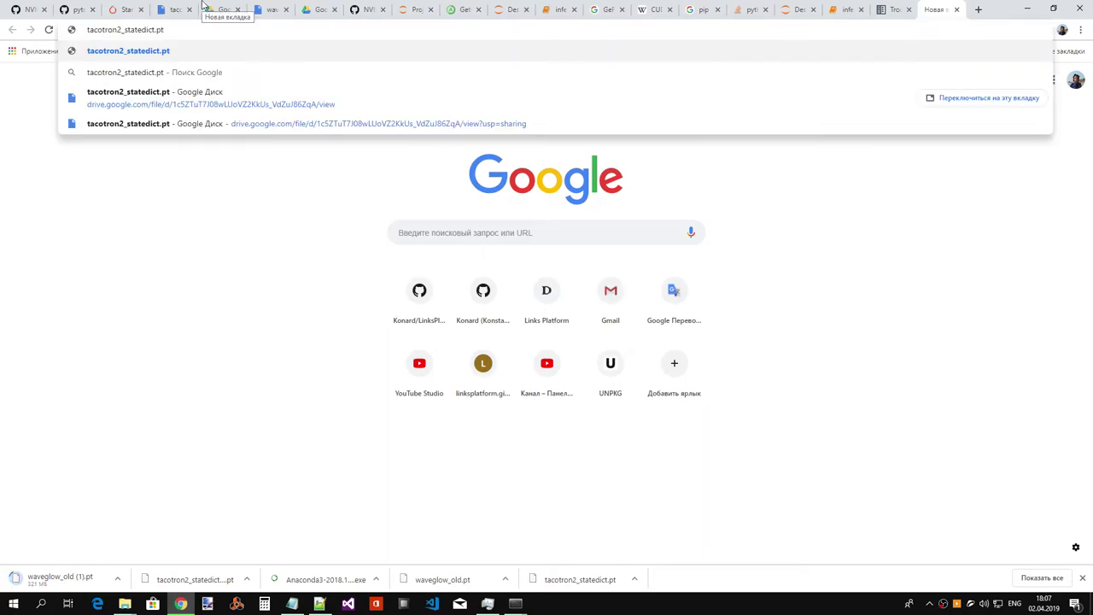
{"action": "key", "text": "ctrl+a"}
{"action": "key", "text": "BackSpace"}
{"action": "key", "text": "alt+Tab"}
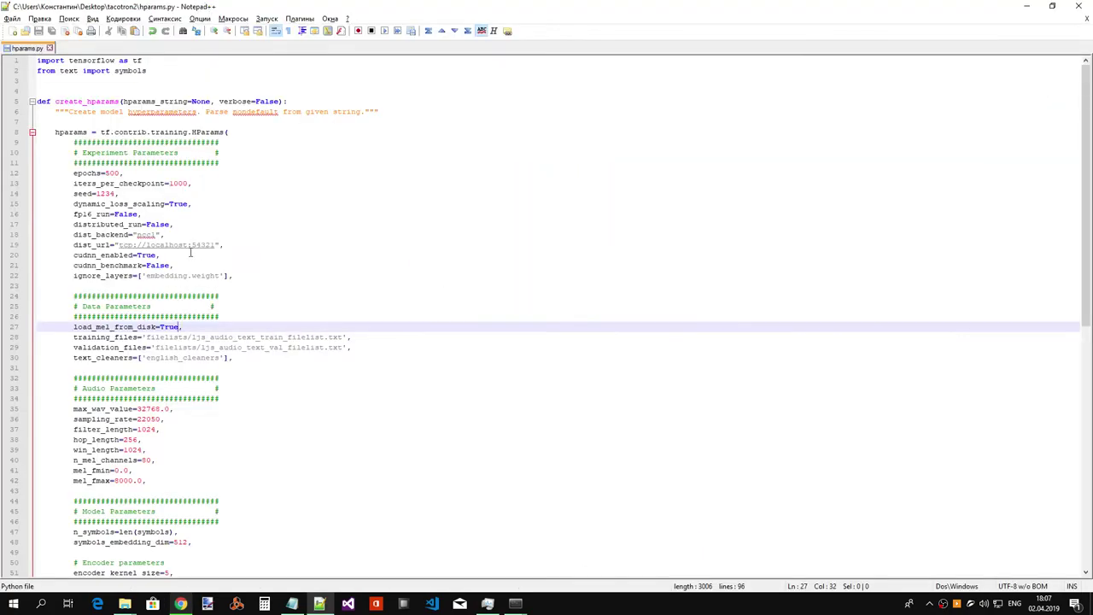
{"action": "left_click", "coordinate": [192, 606]}
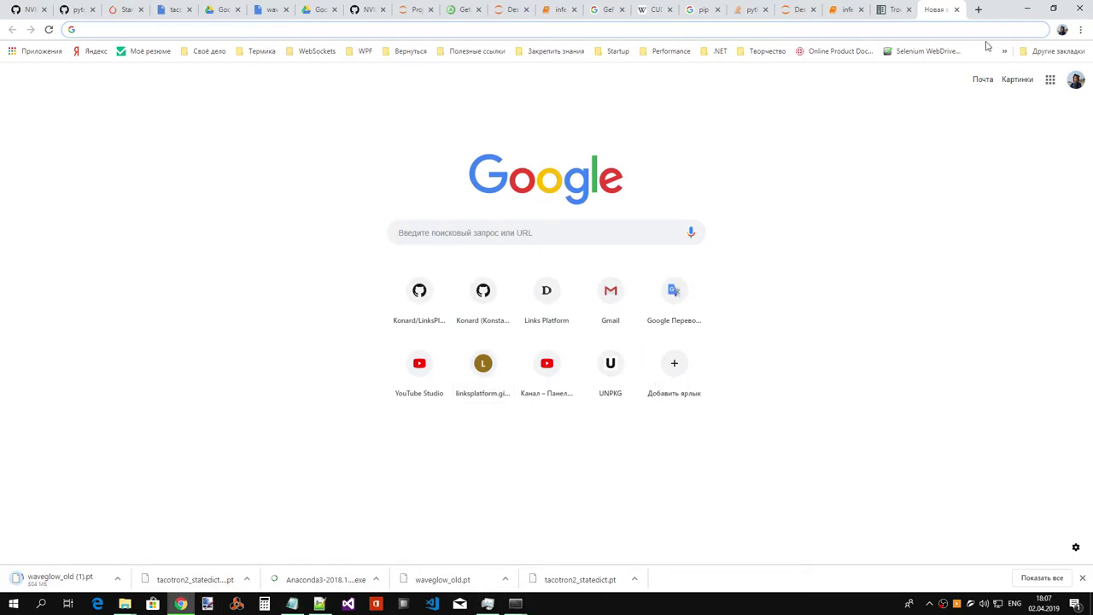
{"action": "left_click", "coordinate": [321, 606]}
{"action": "left_click", "coordinate": [322, 605]}
- Return to the inference notebook and re-examine the checkpoint cell's NVIDIA driver error and the WaveGlow cells below it
{"action": "left_click", "coordinate": [884, 11]}
{"action": "left_click", "coordinate": [836, 12]}
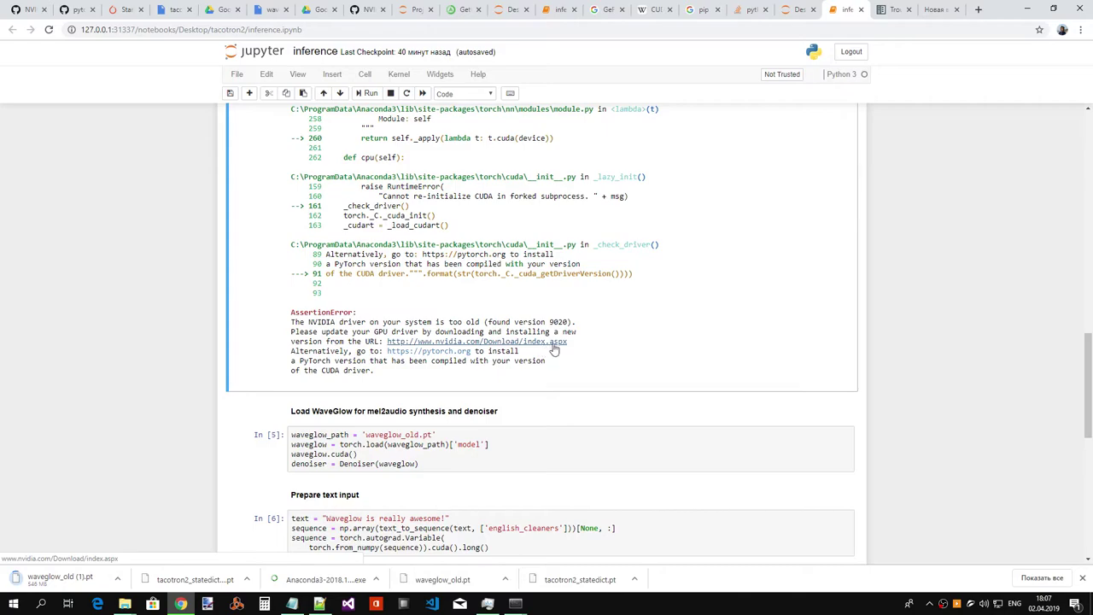
{"action": "double_click", "coordinate": [556, 323]}
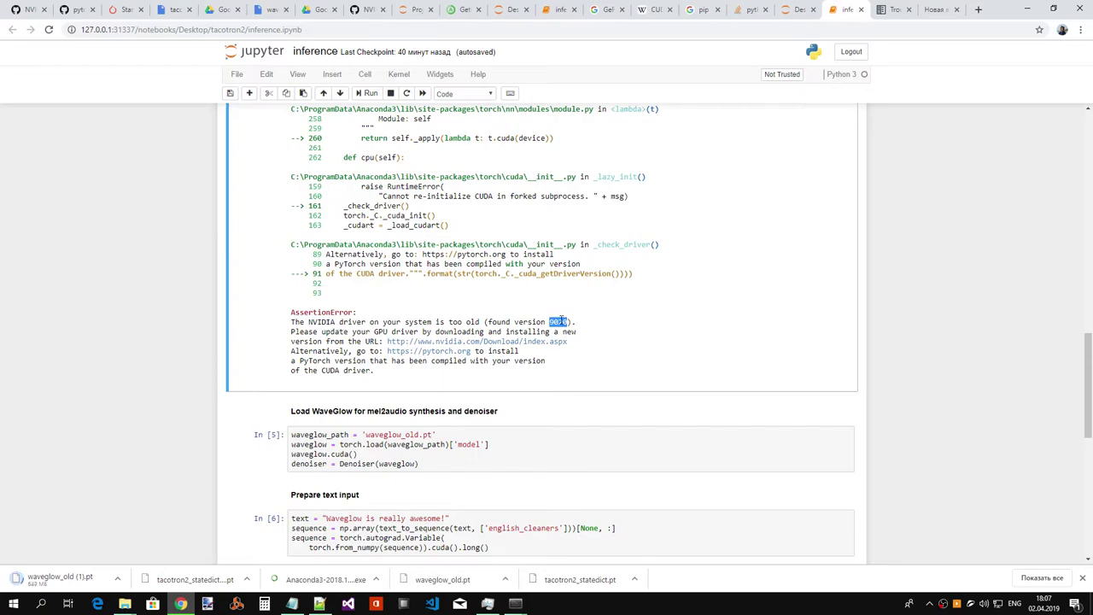
{"action": "triple_click", "coordinate": [562, 322]}
{"action": "left_click", "coordinate": [584, 324]}
{"action": "scroll", "coordinate": [707, 292], "scroll_direction": "up", "scroll_amount": 3}
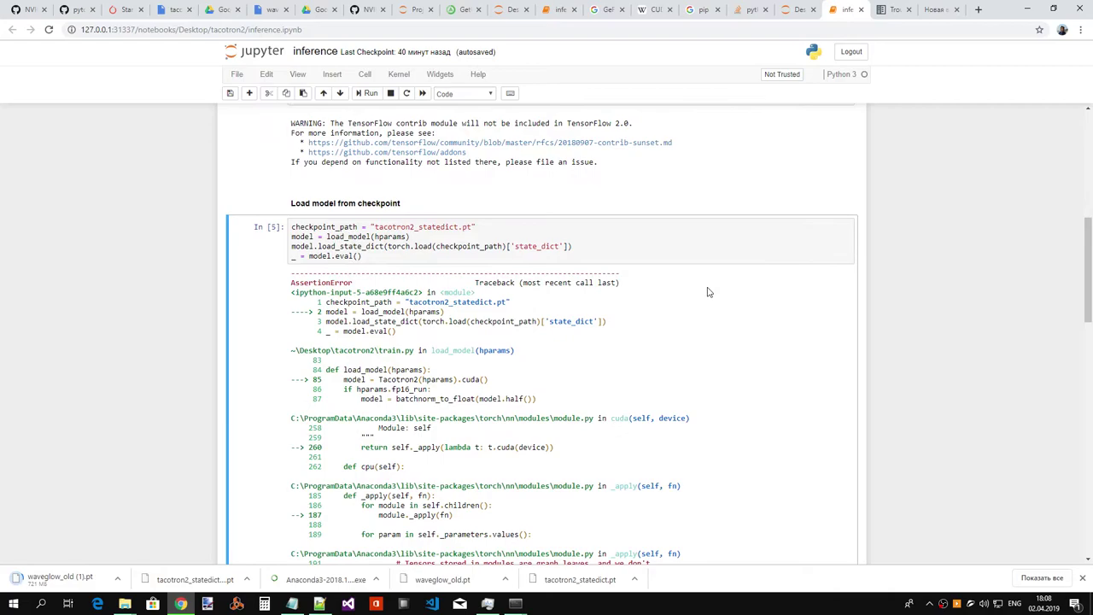
{"action": "scroll", "coordinate": [707, 292], "scroll_direction": "down", "scroll_amount": 8}
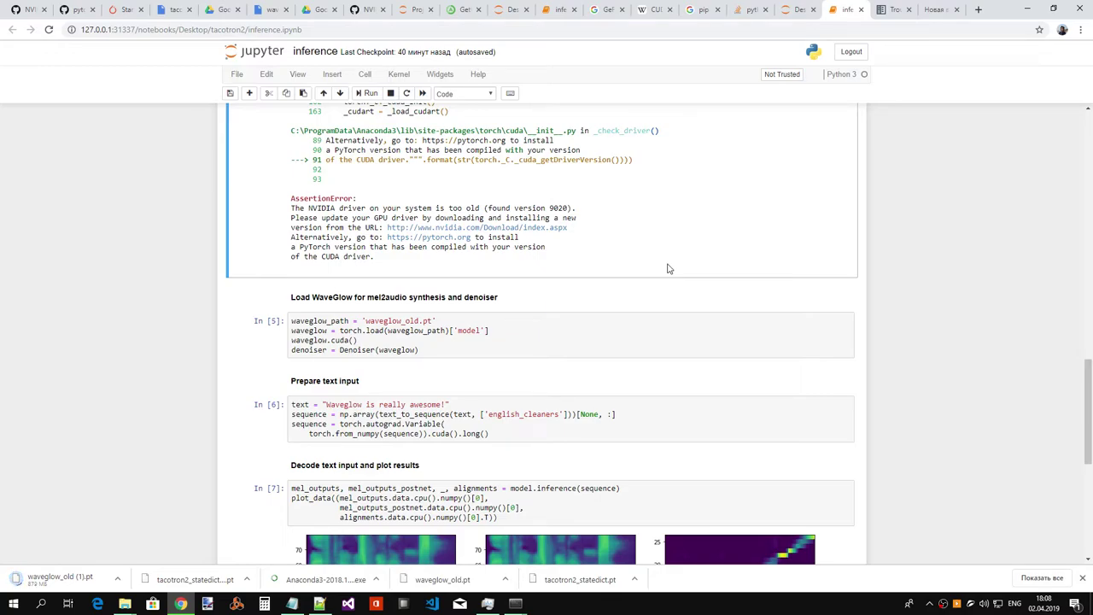
{"action": "scroll", "coordinate": [668, 268], "scroll_direction": "up", "scroll_amount": 3}
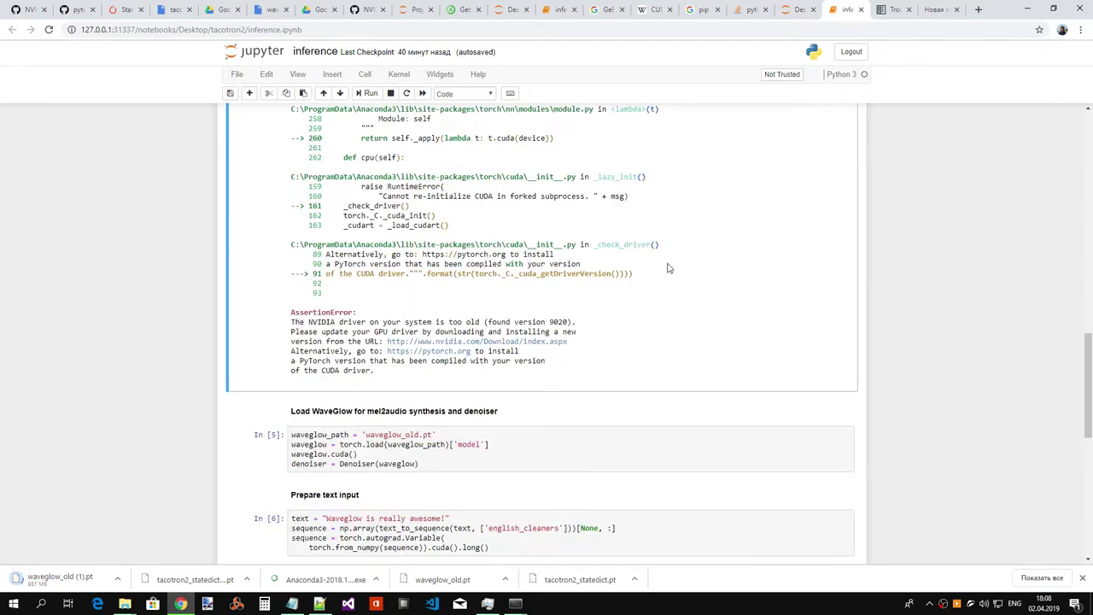
- Review the checkpoint cell's path and model-loading lines, and the conda troubleshooting page on the UnsatisfiableSpecifications error
{"action": "scroll", "coordinate": [668, 268], "scroll_direction": "up", "scroll_amount": 12}
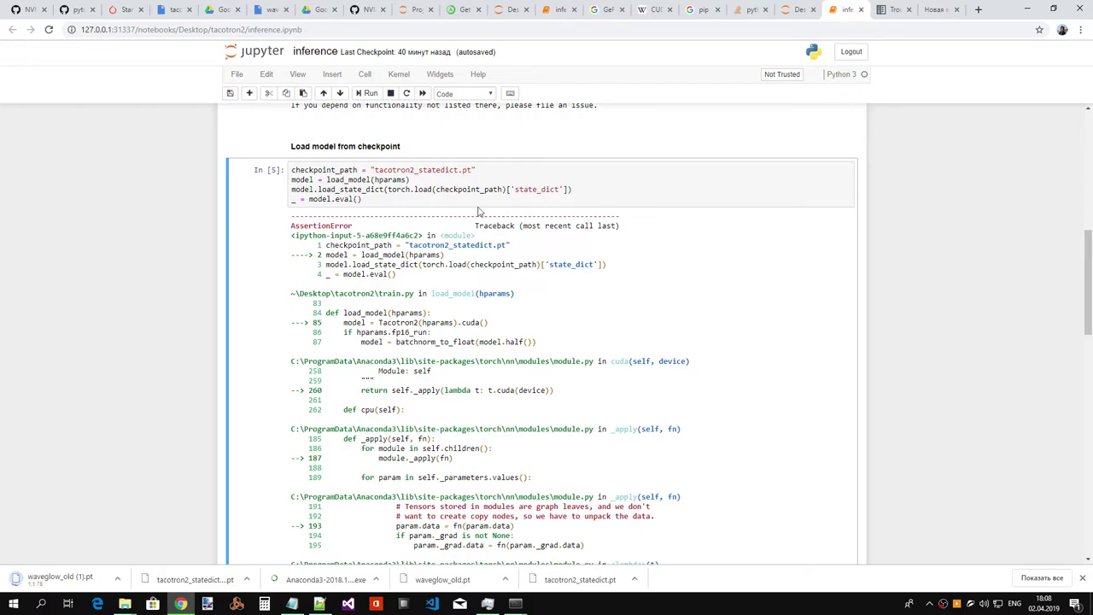
{"action": "left_click", "coordinate": [447, 189]}
{"action": "left_click", "coordinate": [400, 189]}
{"action": "left_click", "coordinate": [350, 188]}
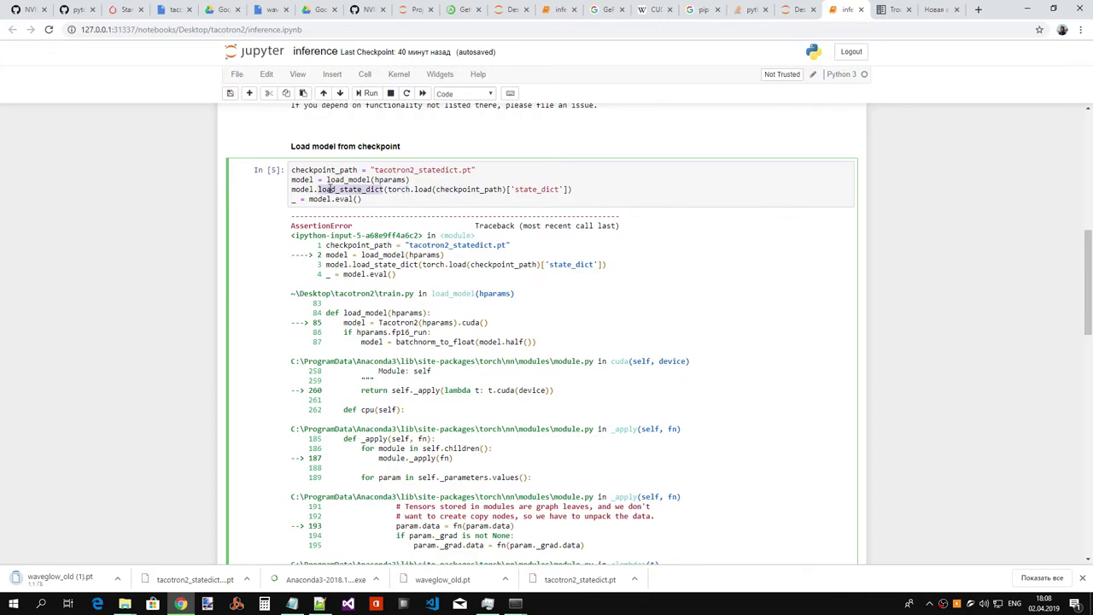
{"action": "left_click", "coordinate": [304, 189]}
{"action": "left_click", "coordinate": [302, 179]}
{"action": "left_click", "coordinate": [312, 167]}
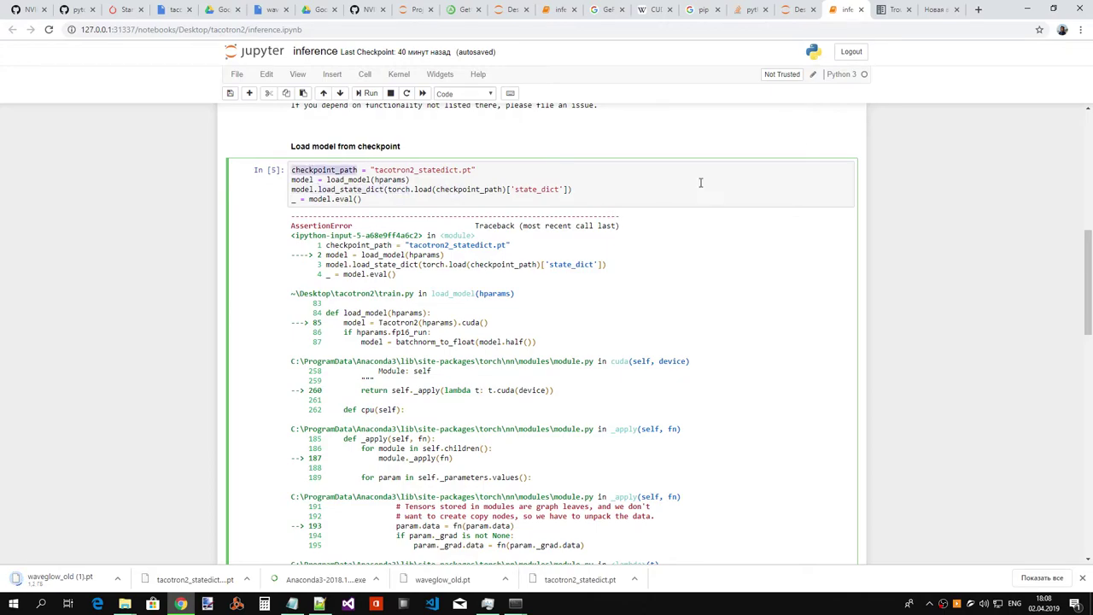
{"action": "left_click", "coordinate": [885, 12]}
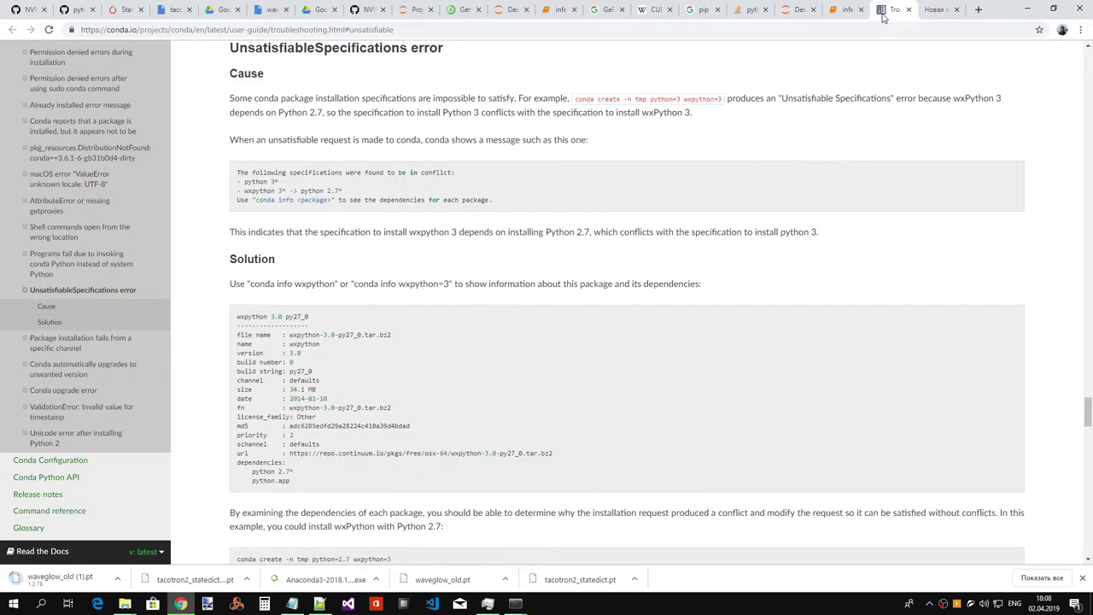
{"action": "scroll", "coordinate": [773, 170], "scroll_direction": "up", "scroll_amount": 1}
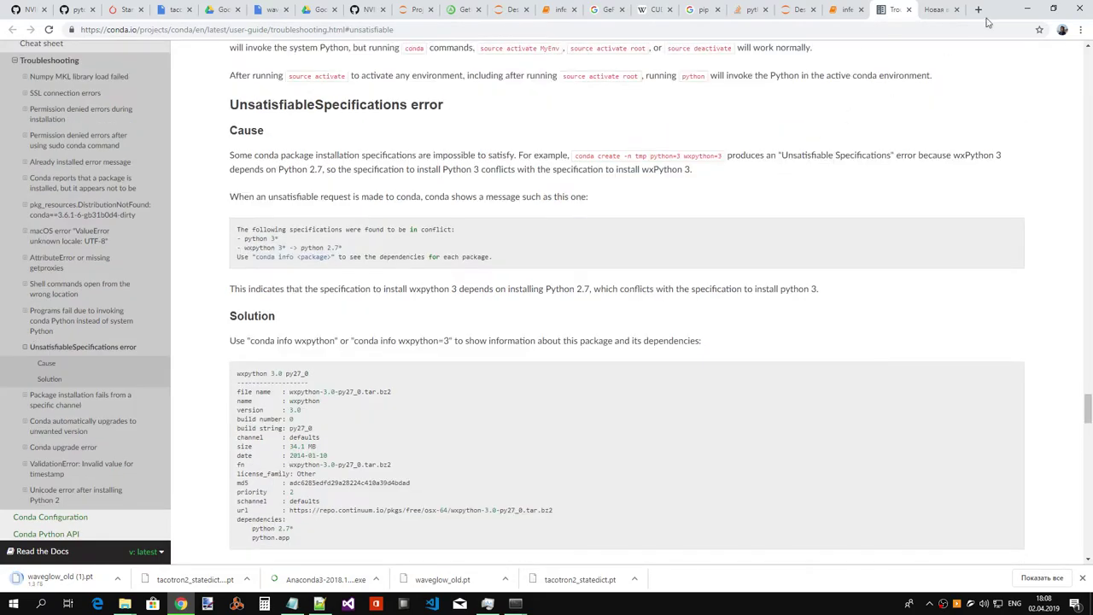
- Search Google for "pytorch cuda version for GTX 950" from the blank browser tab
{"action": "left_click", "coordinate": [935, 12]}
{"action": "type", "text": "torh"}
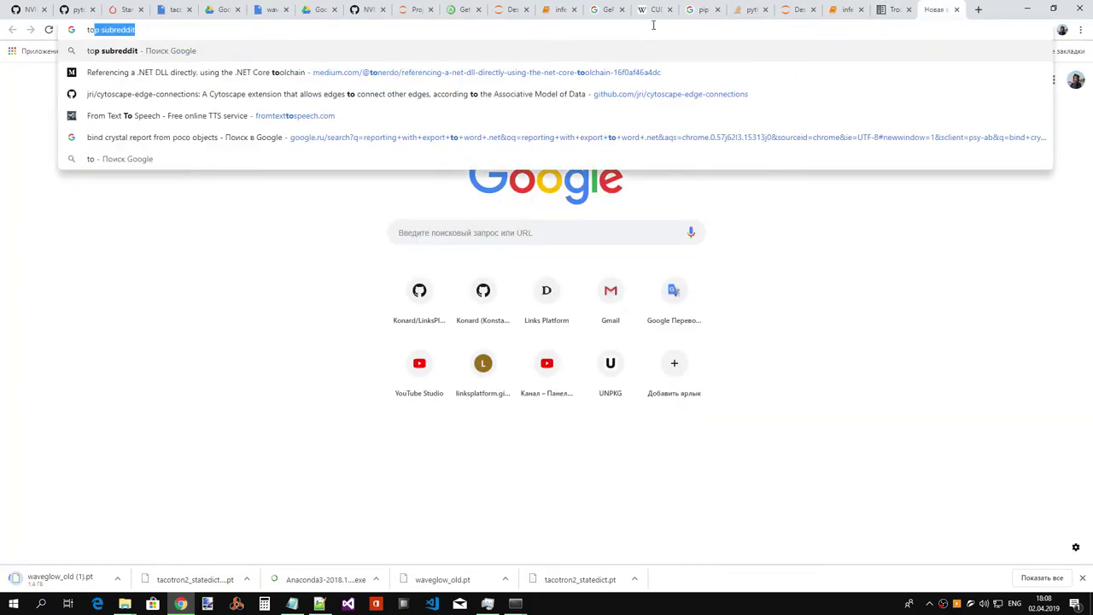
{"action": "key", "text": "BackSpace"}
{"action": "key", "text": "BackSpace"}
{"action": "key", "text": "BackSpace"}
{"action": "key", "text": "BackSpace"}
{"action": "type", "text": "pyto"}
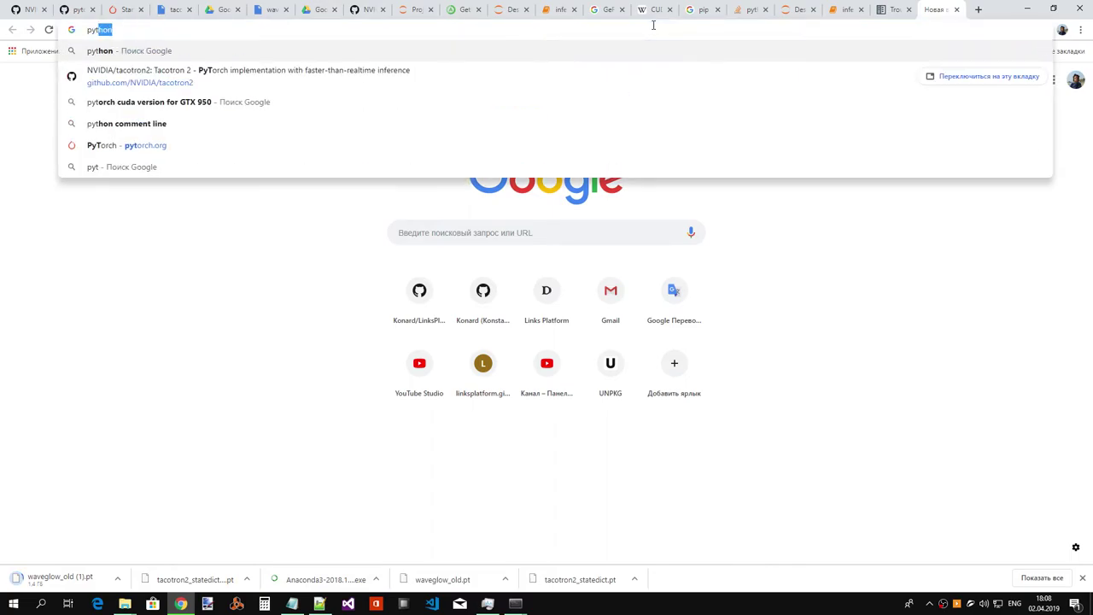
{"action": "key", "text": "BackSpace"}
{"action": "key", "text": "BackSpace"}
{"action": "type", "text": "orc"}
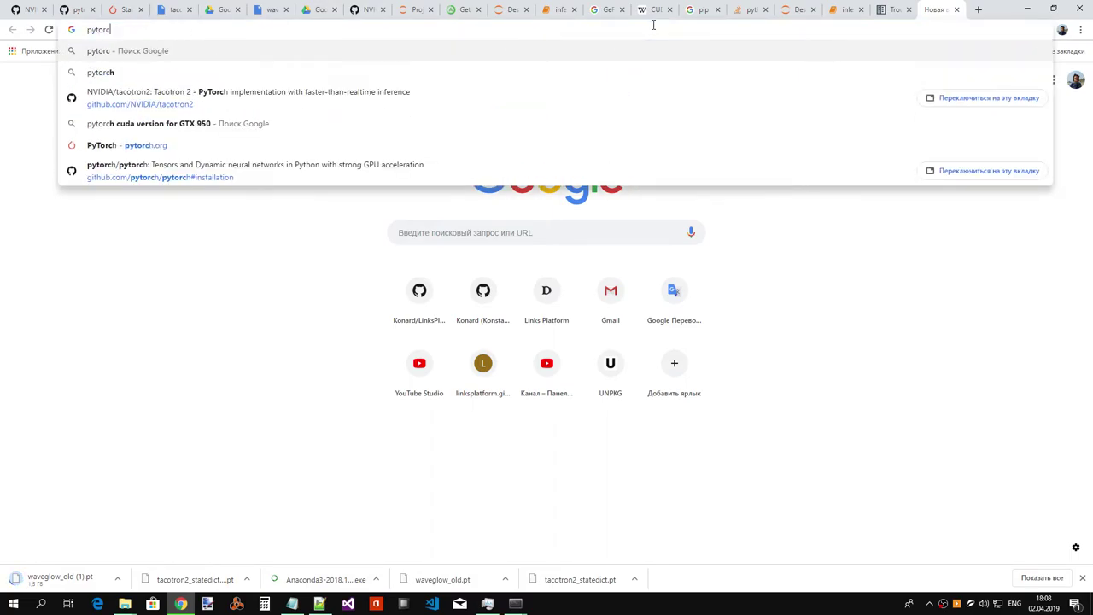
{"action": "type", "text": "h cuda "}
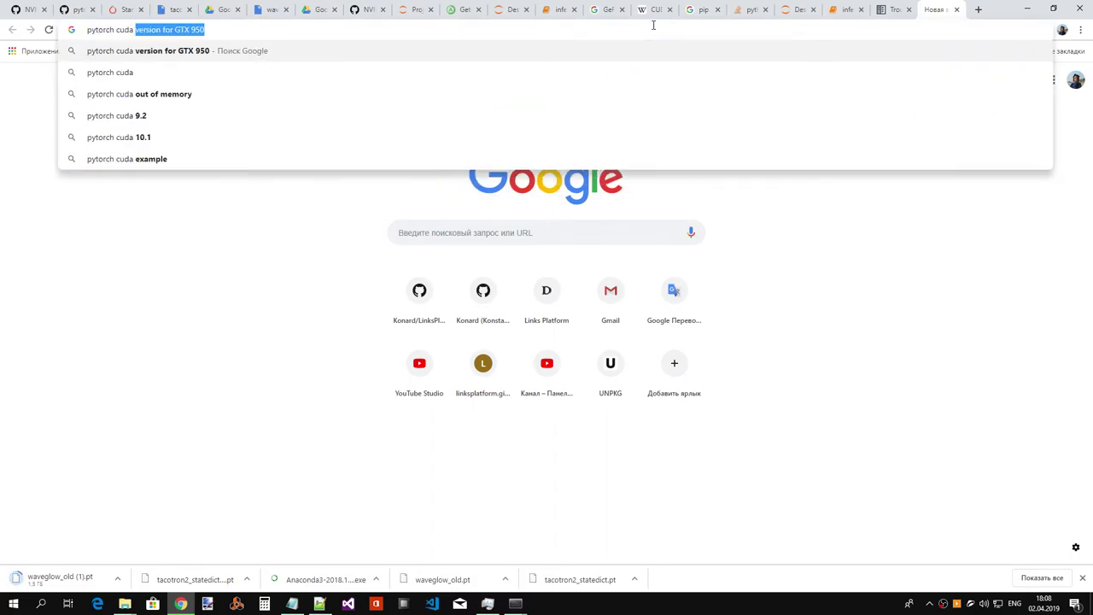
{"action": "type", "text": "version"}
{"action": "key", "text": "End"}
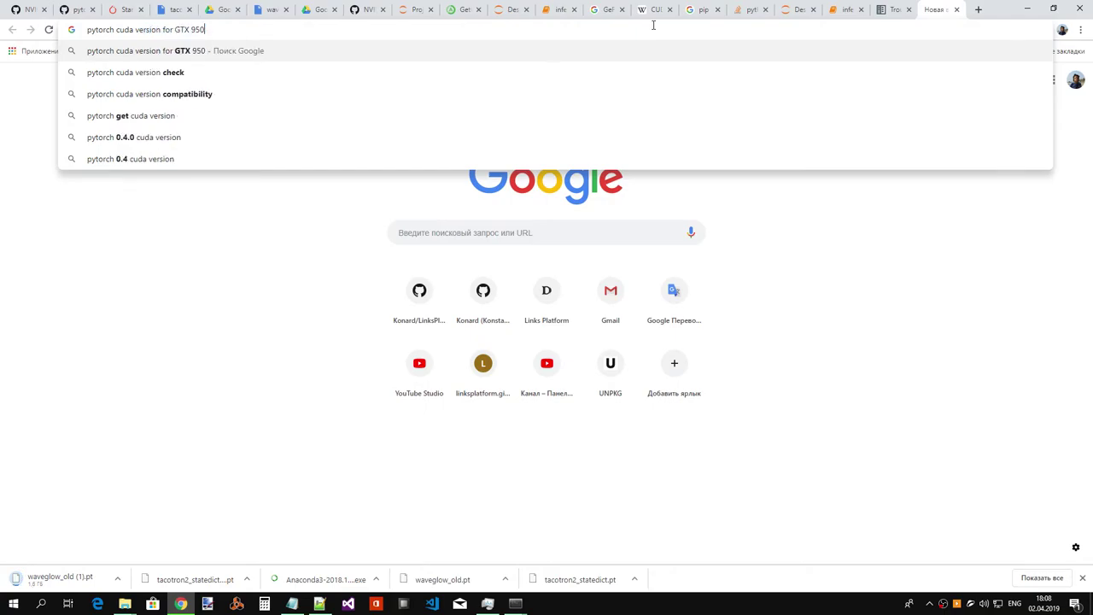
{"action": "key", "text": "Return"}
- Look through the search results and open the Stack Overflow question on checking whether PyTorch uses the GPU in a new tab
{"action": "scroll", "coordinate": [461, 203], "scroll_direction": "down", "scroll_amount": 2}
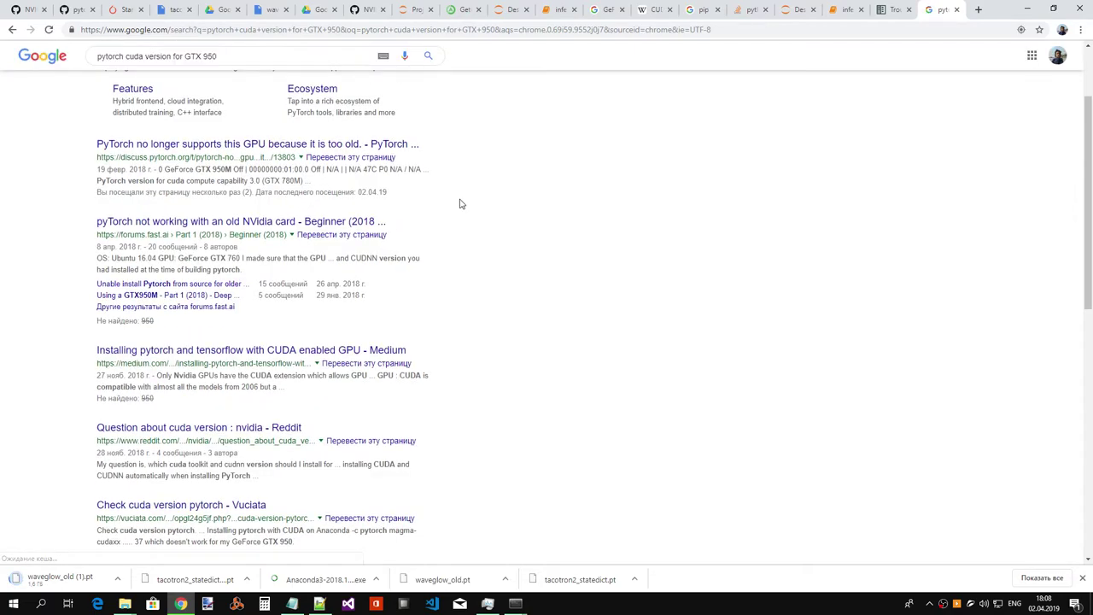
{"action": "scroll", "coordinate": [461, 203], "scroll_direction": "down", "scroll_amount": 4}
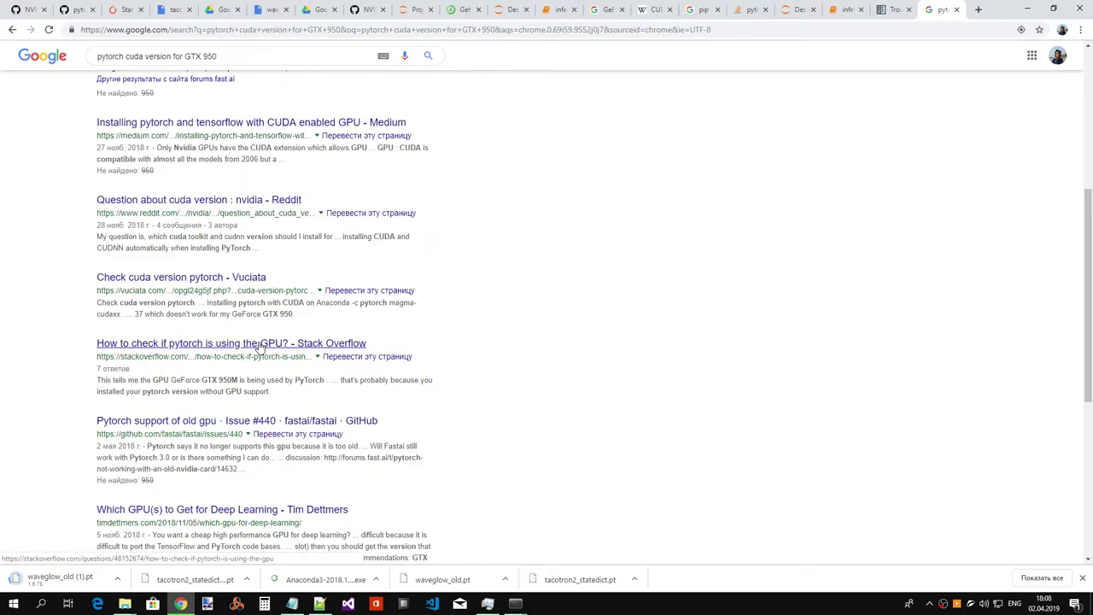
{"action": "right_click", "coordinate": [260, 345]}
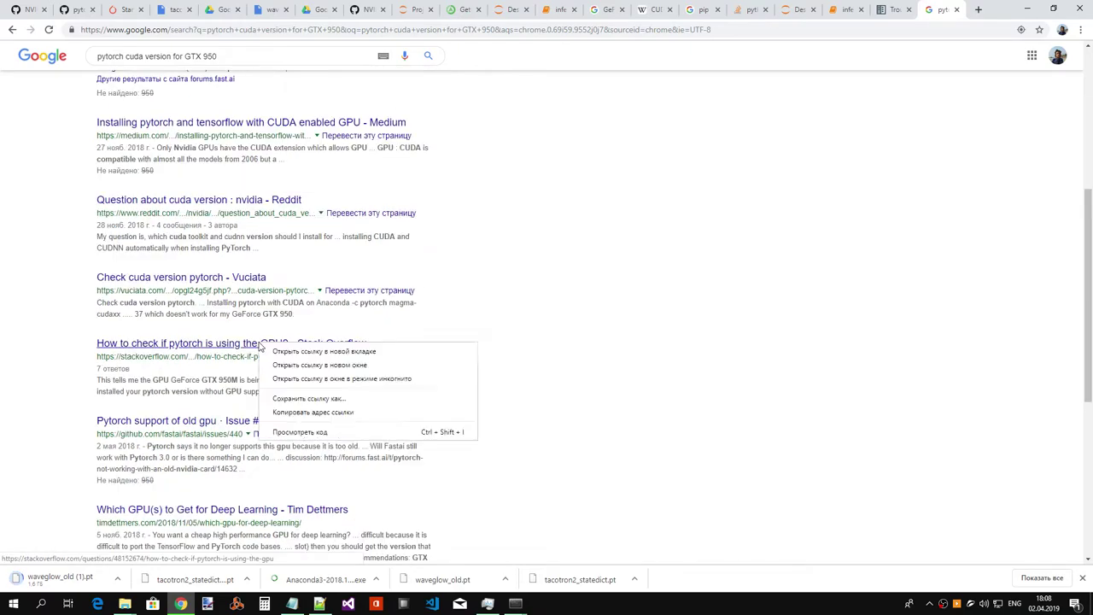
{"action": "left_click", "coordinate": [358, 352]}
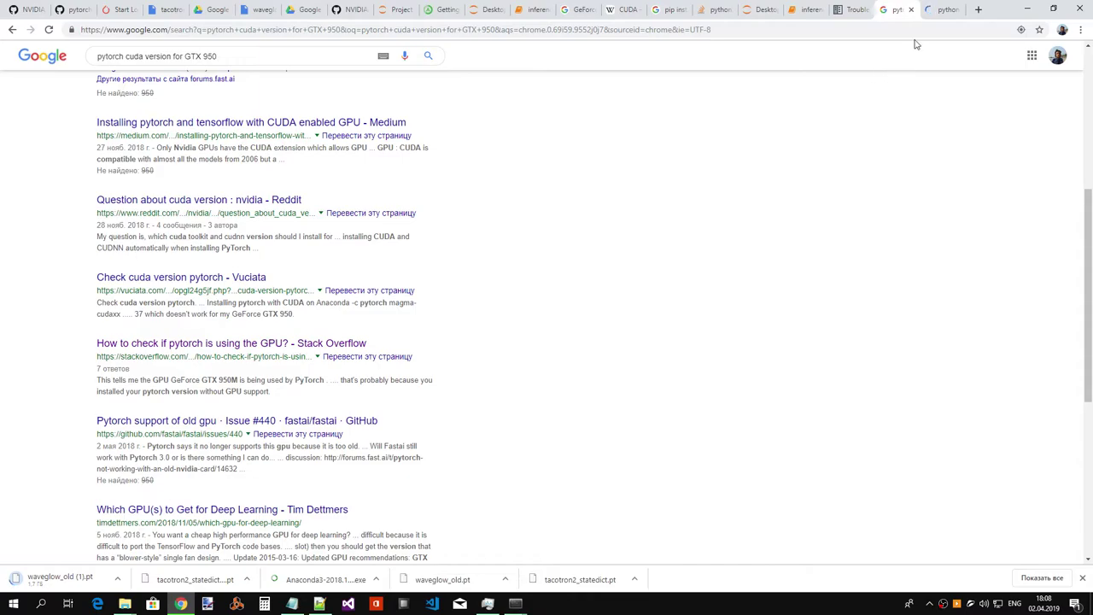
{"action": "left_click", "coordinate": [935, 9]}
- Read the Stack Overflow answers on checking CUDA availability and GPU use in PyTorch
{"action": "scroll", "coordinate": [547, 266], "scroll_direction": "down", "scroll_amount": 4}
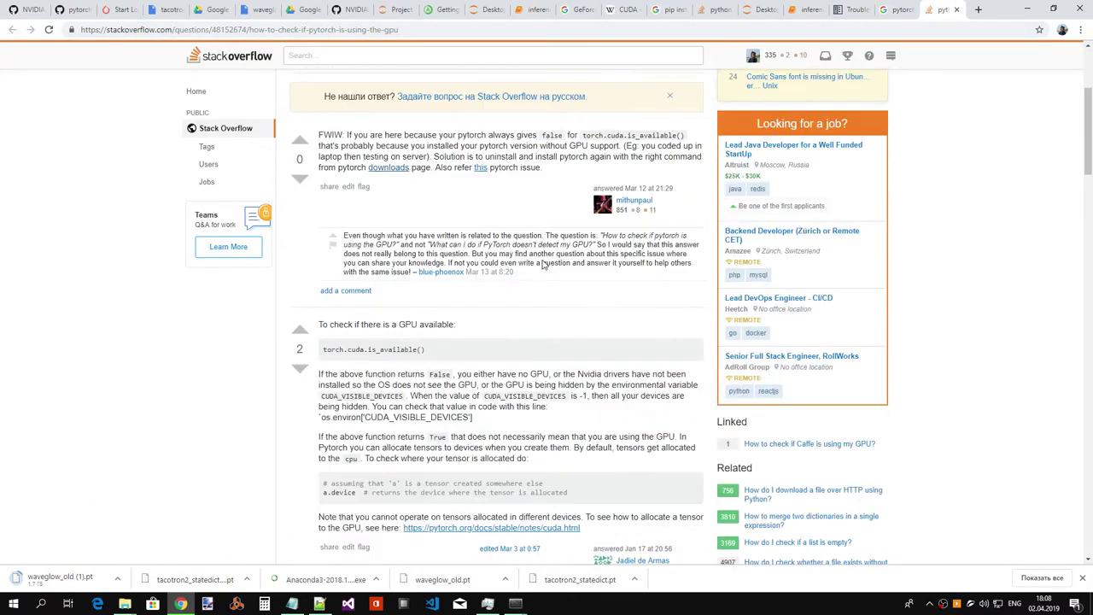
{"action": "scroll", "coordinate": [543, 258], "scroll_direction": "down", "scroll_amount": 5}
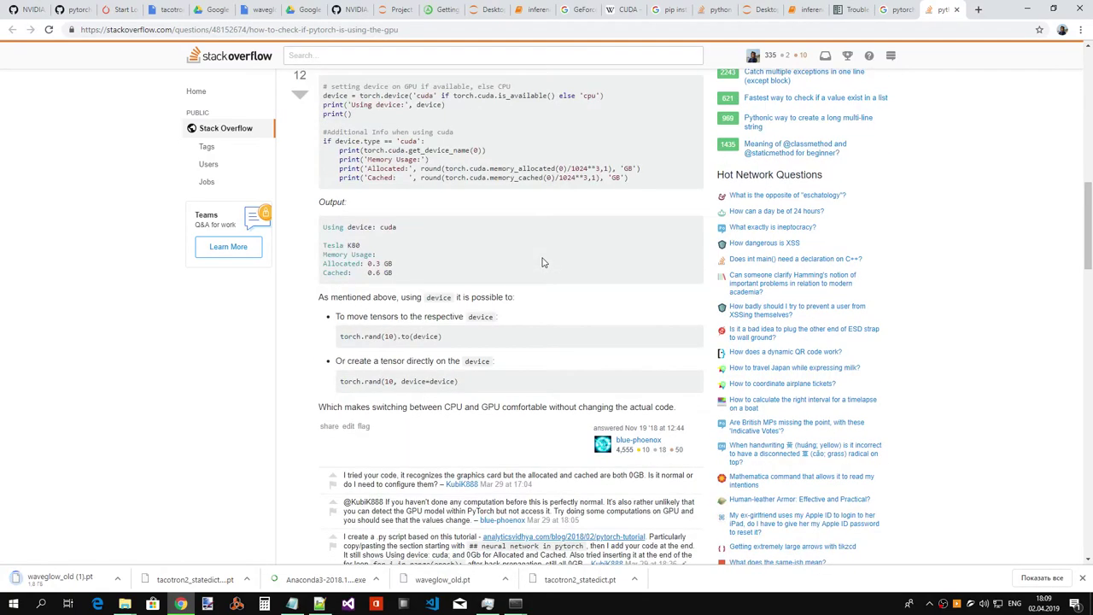
{"action": "scroll", "coordinate": [543, 262], "scroll_direction": "down", "scroll_amount": 5}
{"action": "scroll", "coordinate": [543, 256], "scroll_direction": "down", "scroll_amount": 3}
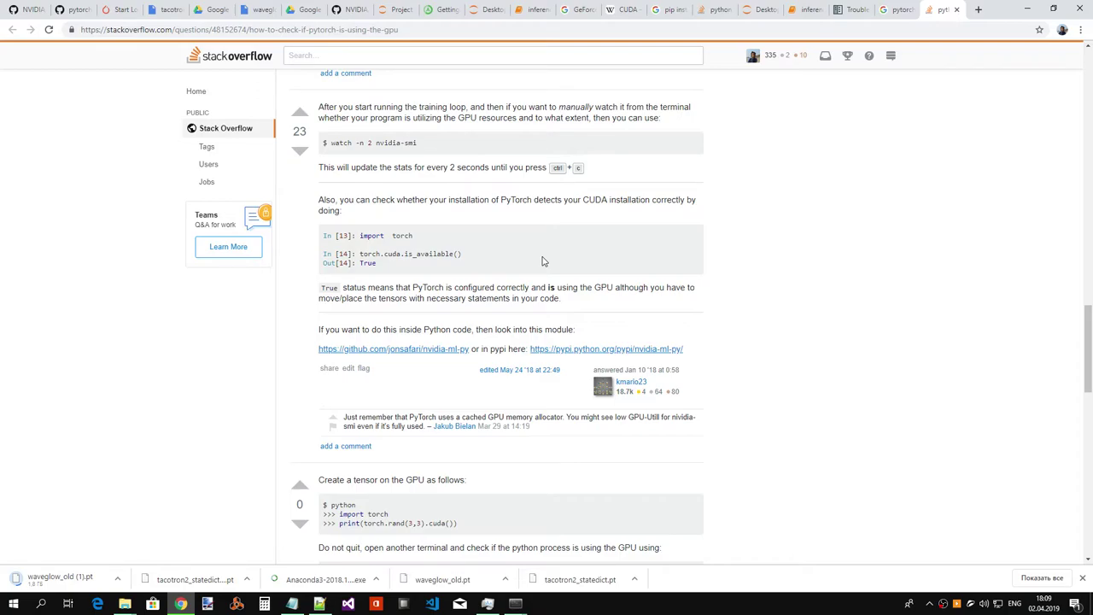
{"action": "scroll", "coordinate": [543, 262], "scroll_direction": "down", "scroll_amount": 5}
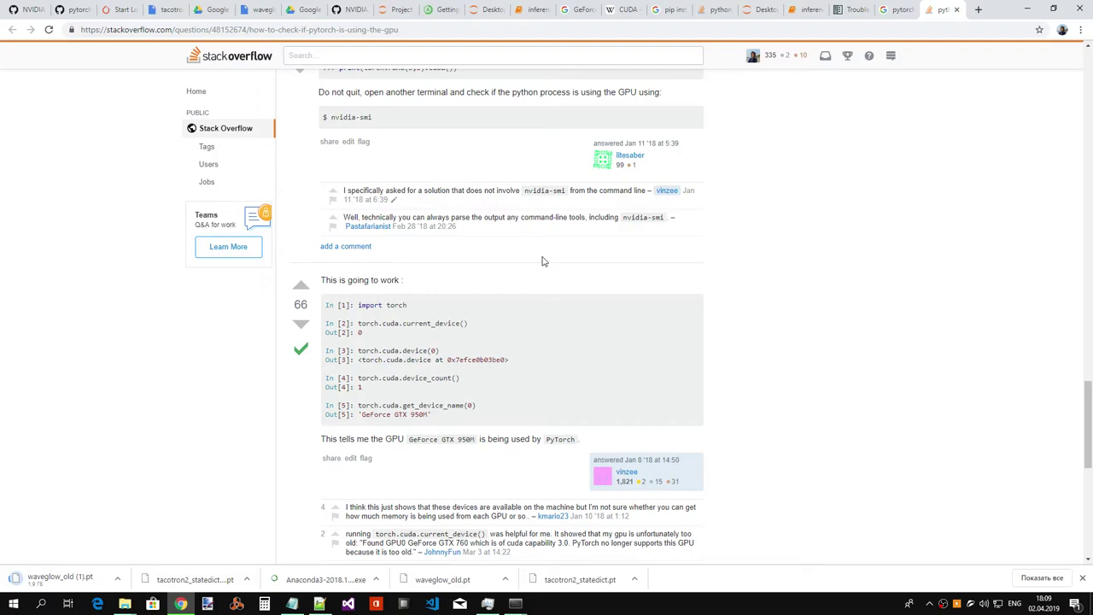
{"action": "scroll", "coordinate": [423, 433], "scroll_direction": "up", "scroll_amount": 1}
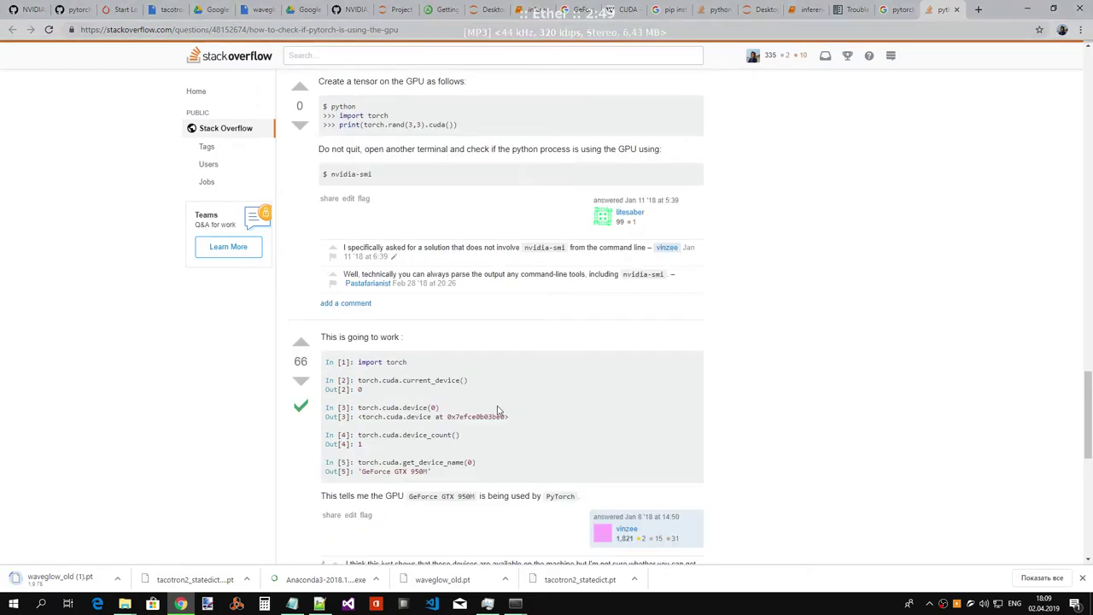
{"action": "scroll", "coordinate": [882, 208], "scroll_direction": "up", "scroll_amount": 20}
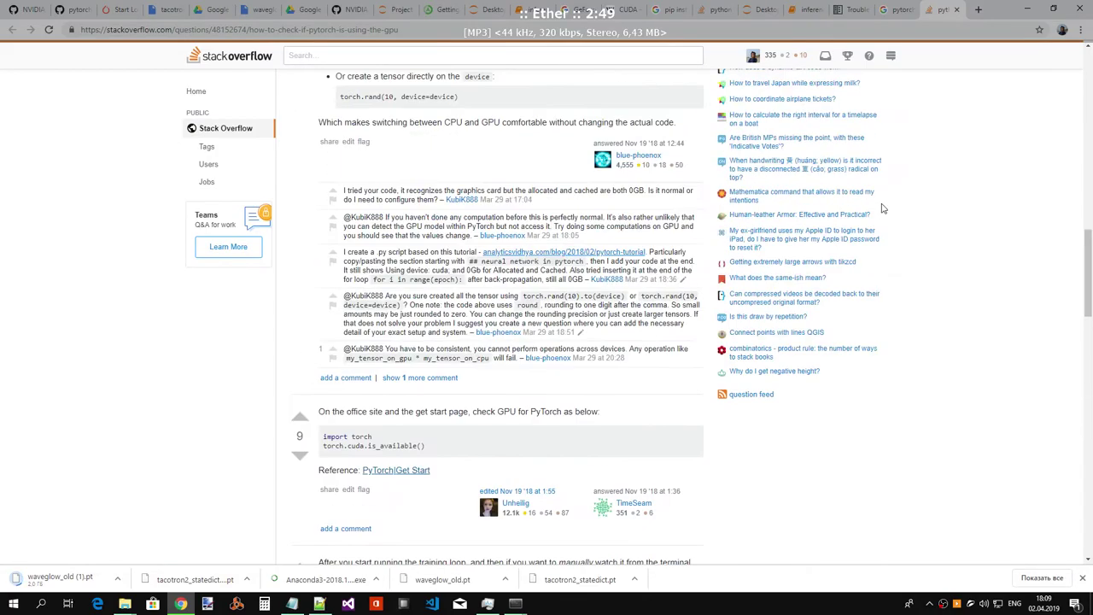
{"action": "scroll", "coordinate": [888, 203], "scroll_direction": "up", "scroll_amount": 2}
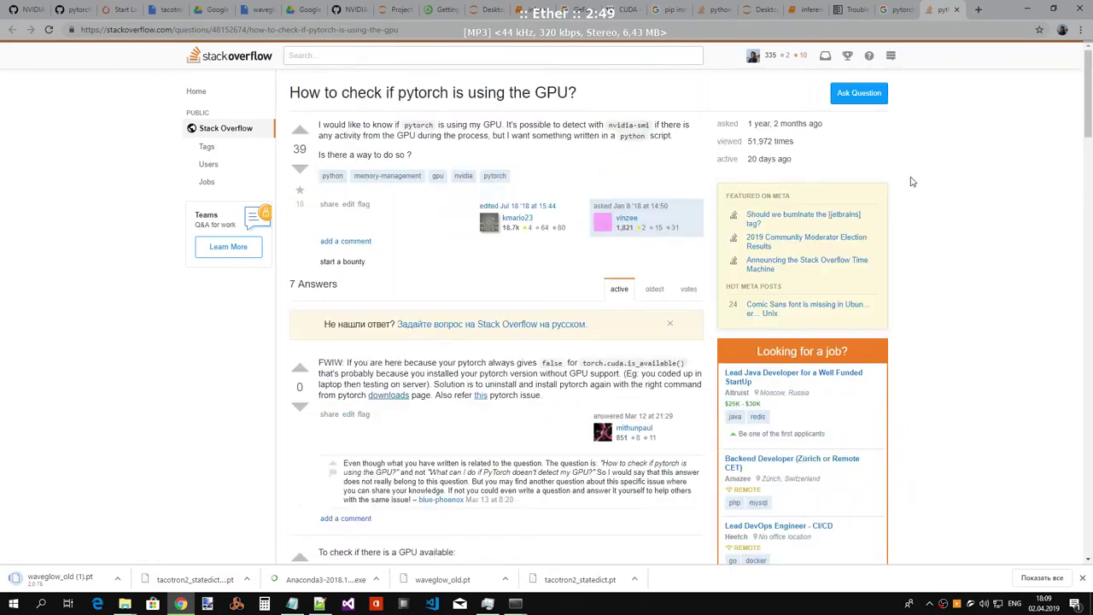
- Open the fastai GitHub issue #440 on PyTorch support of old GPUs from the search results and read its comments
{"action": "left_click", "coordinate": [919, 14]}
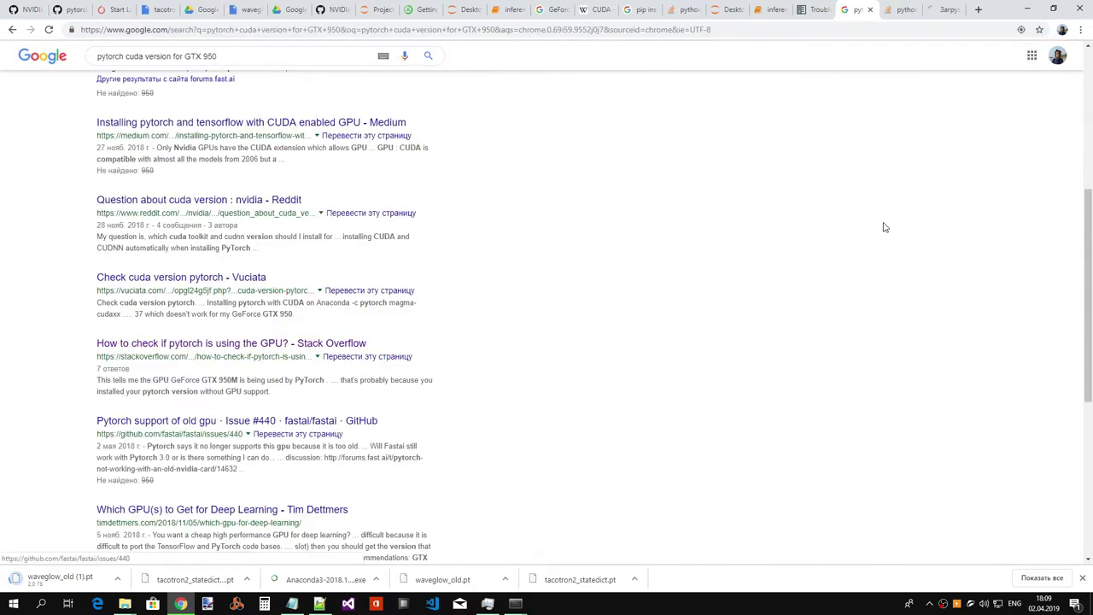
{"action": "key", "text": "ctrl+9"}
{"action": "scroll", "coordinate": [792, 205], "scroll_direction": "down", "scroll_amount": 10}
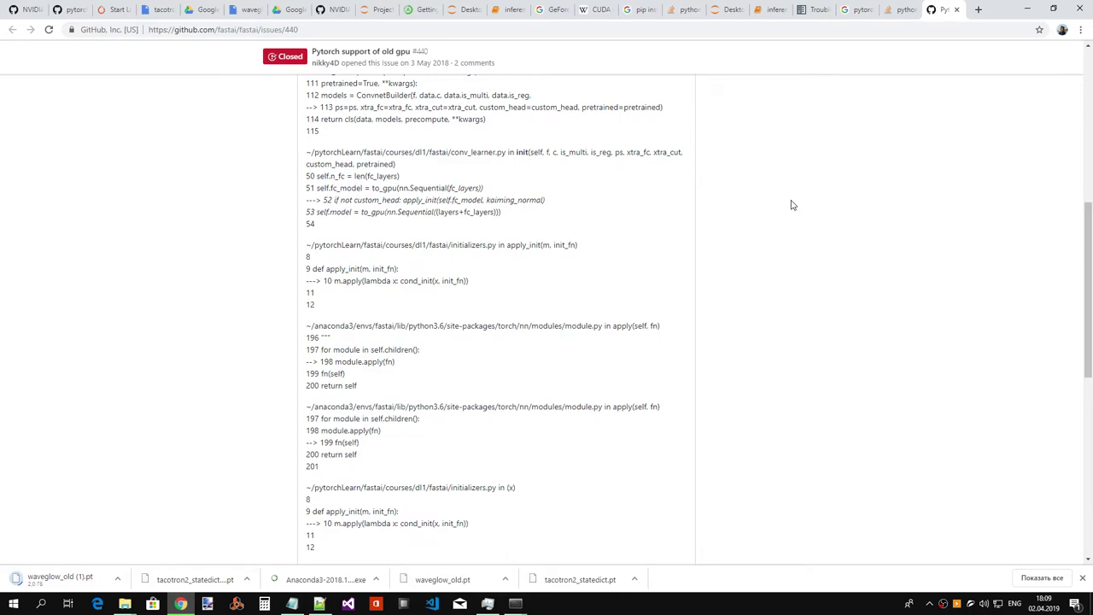
{"action": "scroll", "coordinate": [792, 205], "scroll_direction": "down", "scroll_amount": 5}
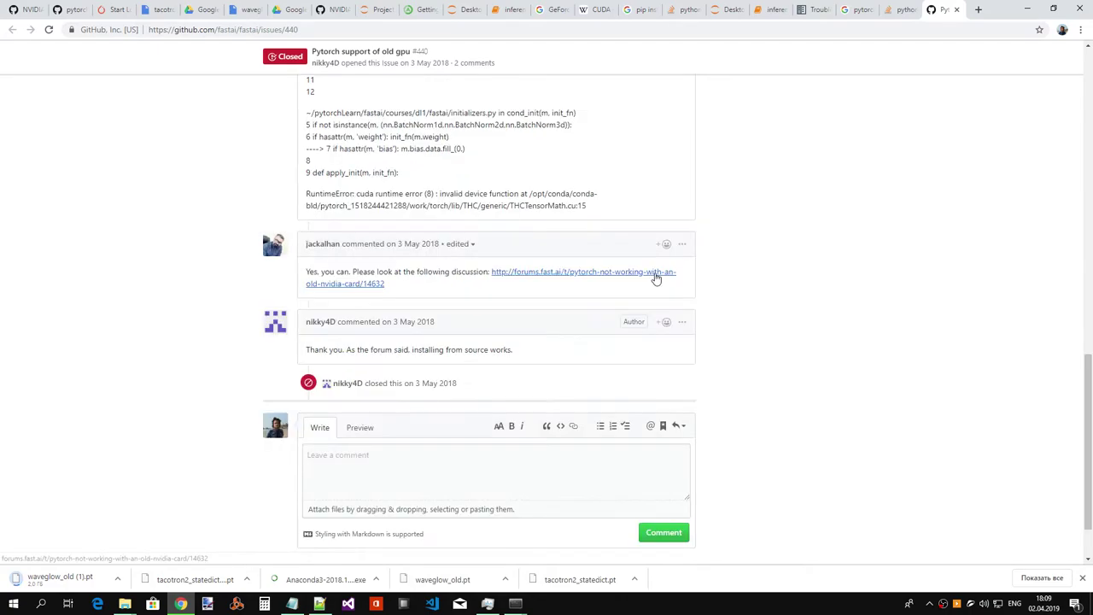
- Open the fast.ai forum thread linked in the issue and read its post and replies about PyTorch on old NVIDIA cards
{"action": "middle_click", "coordinate": [656, 279]}
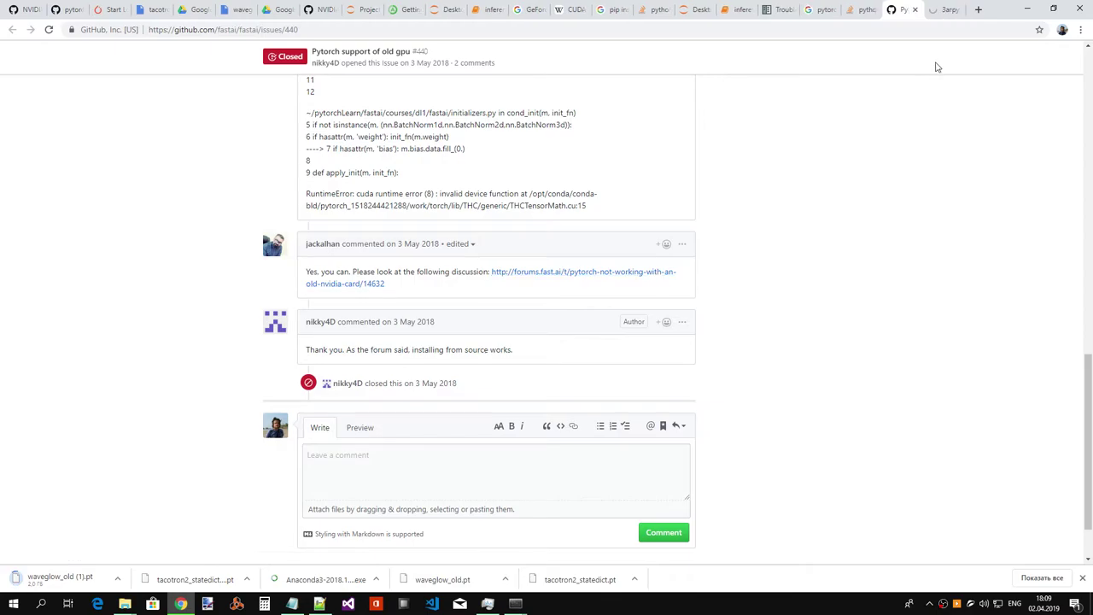
{"action": "key", "text": "ctrl+9"}
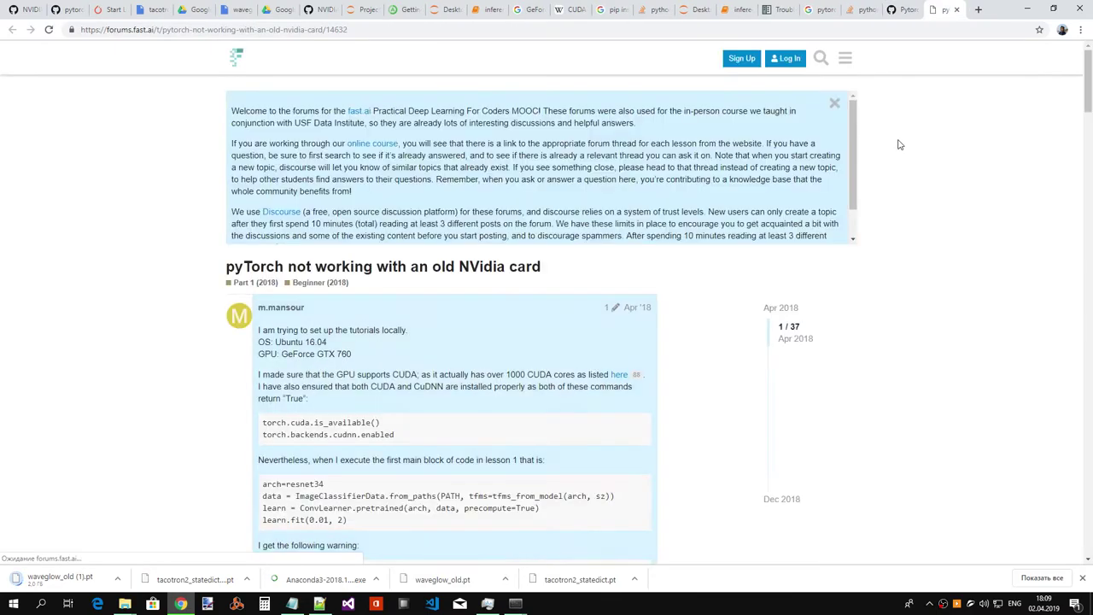
{"action": "scroll", "coordinate": [875, 164], "scroll_direction": "down", "scroll_amount": 1}
{"action": "scroll", "coordinate": [874, 164], "scroll_direction": "down", "scroll_amount": 3}
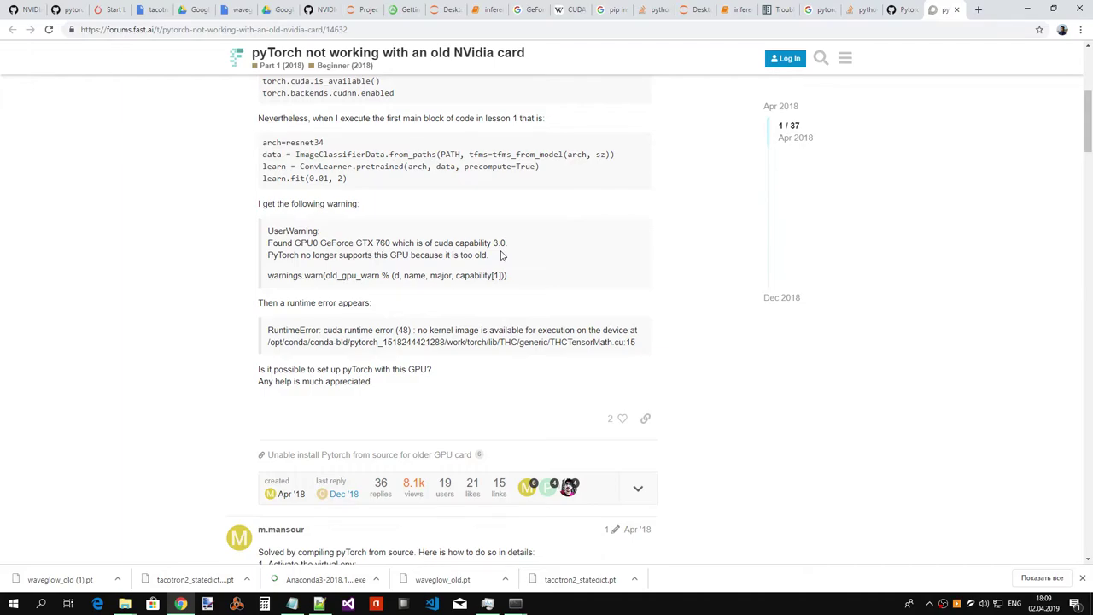
{"action": "scroll", "coordinate": [529, 254], "scroll_direction": "down", "scroll_amount": 4}
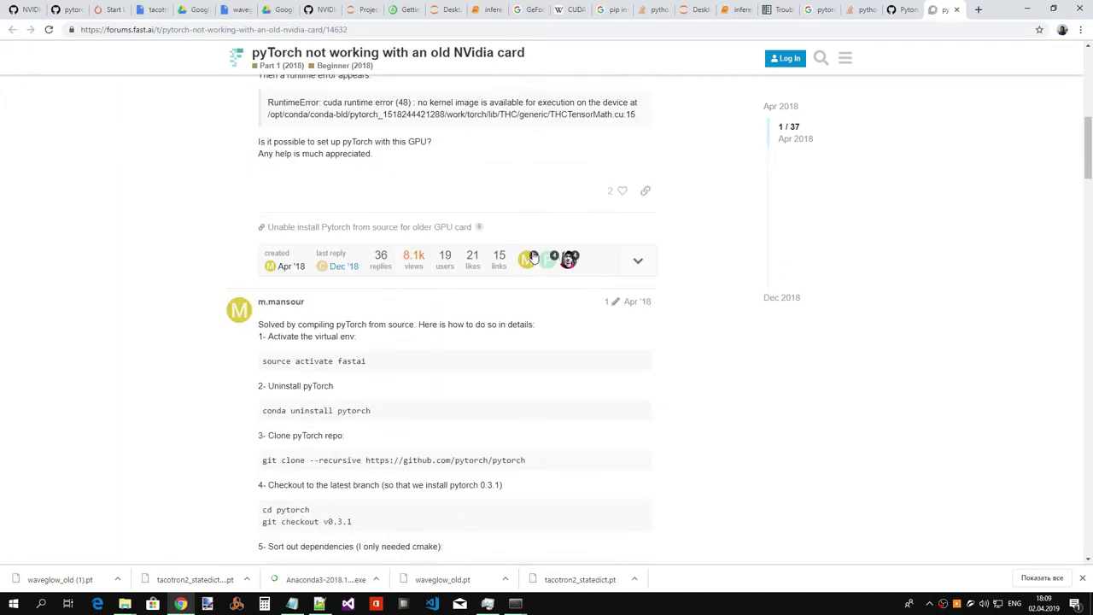
{"action": "scroll", "coordinate": [574, 255], "scroll_direction": "down", "scroll_amount": 4}
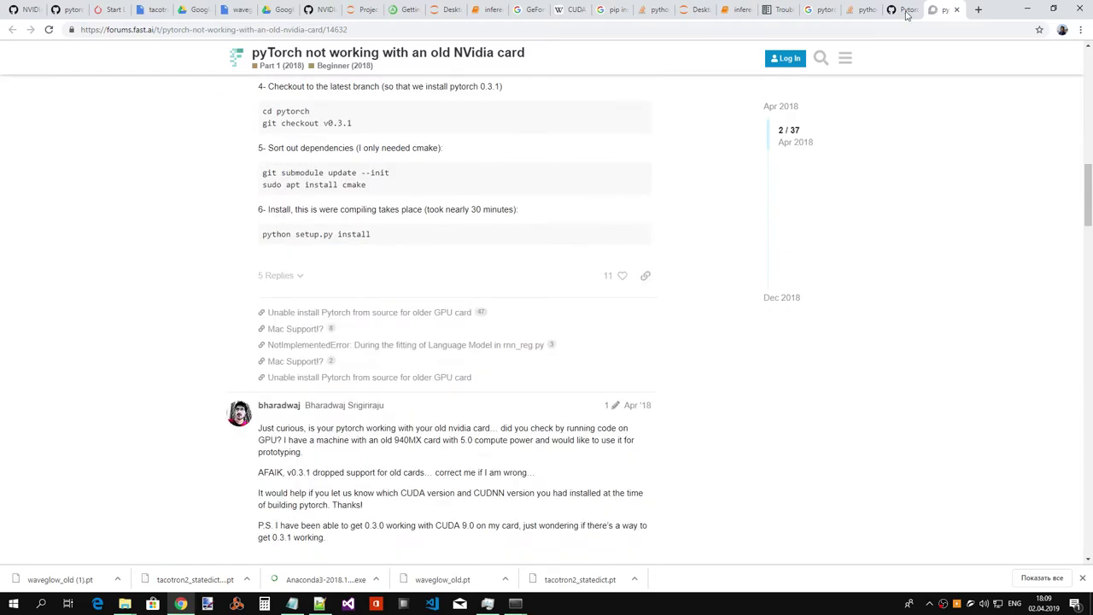
- Go back through the Stack Overflow and search results tabs and open a new blank browser tab
{"action": "left_click", "coordinate": [904, 10]}
{"action": "left_click", "coordinate": [857, 10]}
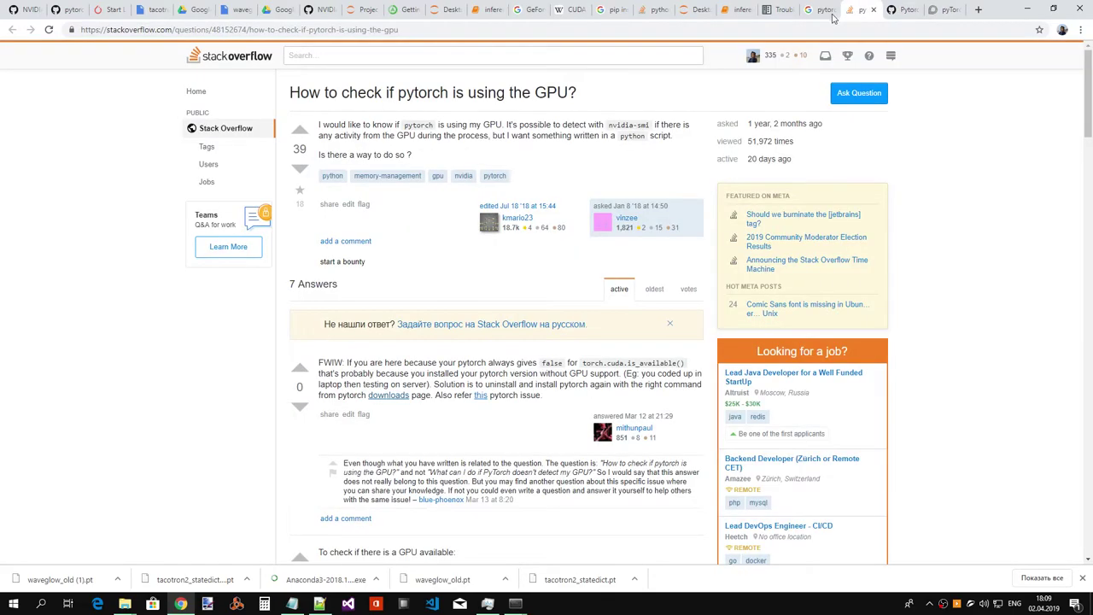
{"action": "left_click", "coordinate": [822, 11]}
{"action": "left_click", "coordinate": [978, 9]}
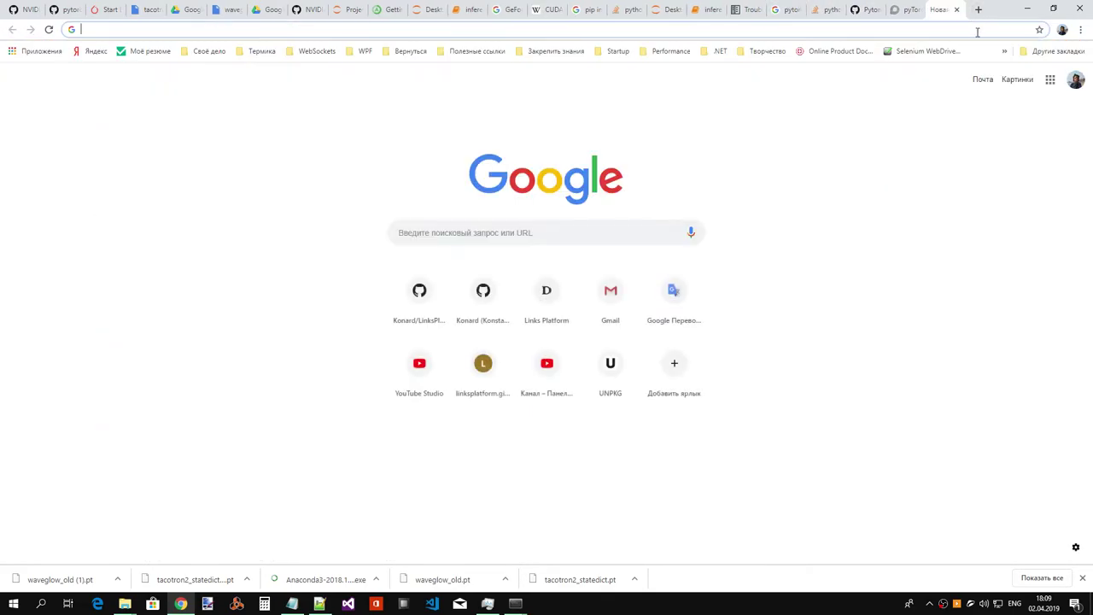
- Clear the open windows off the desktop and launch Auslogics Driver Updater through a system search for "driv"
{"action": "left_click", "coordinate": [180, 603]}
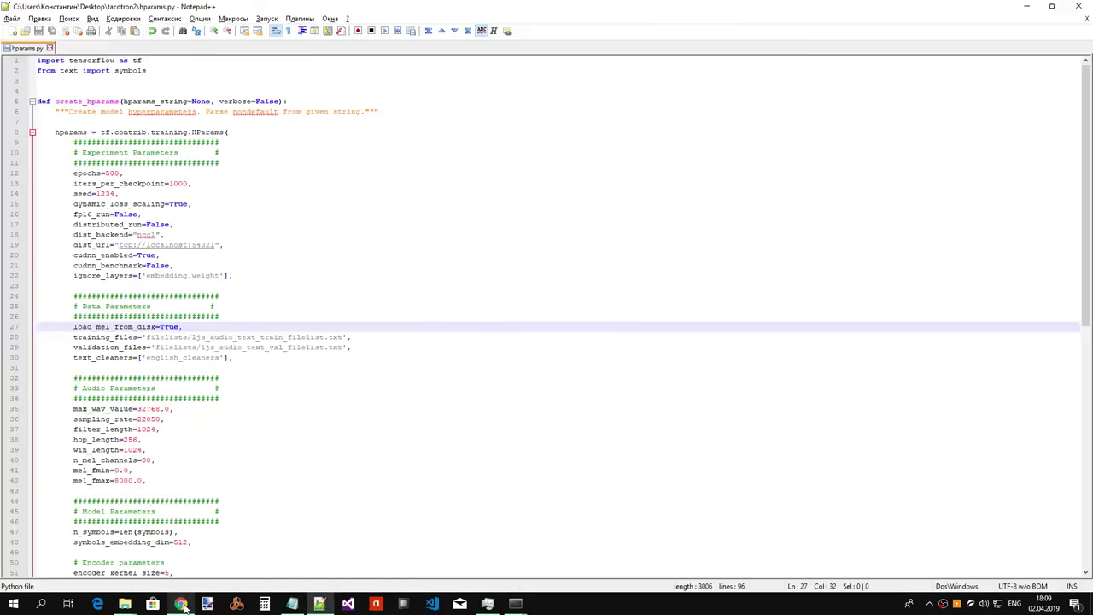
{"action": "left_click", "coordinate": [1027, 7]}
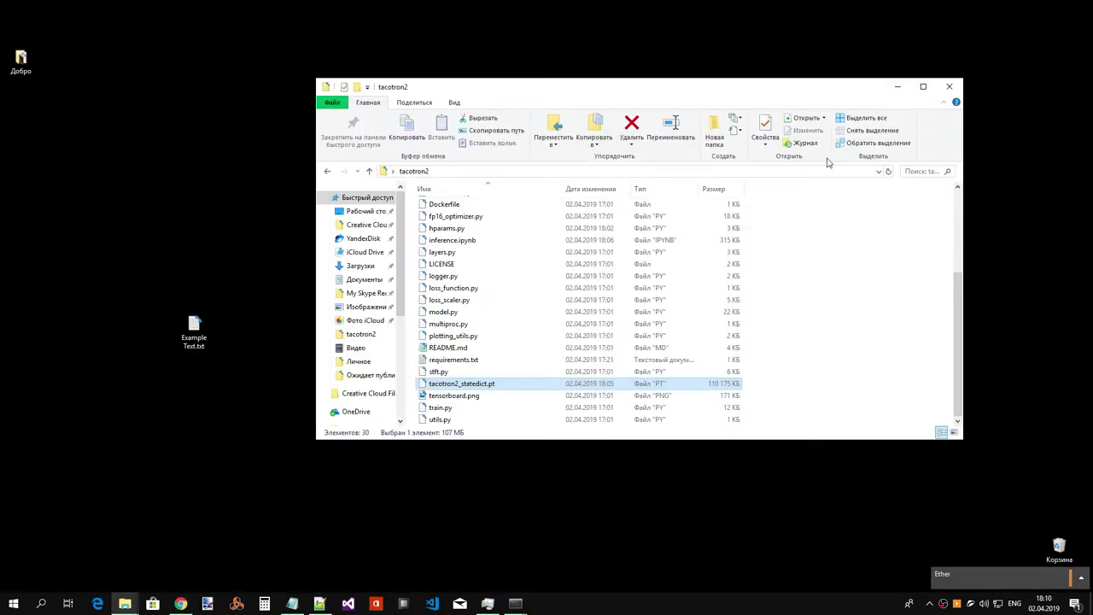
{"action": "left_click", "coordinate": [899, 88]}
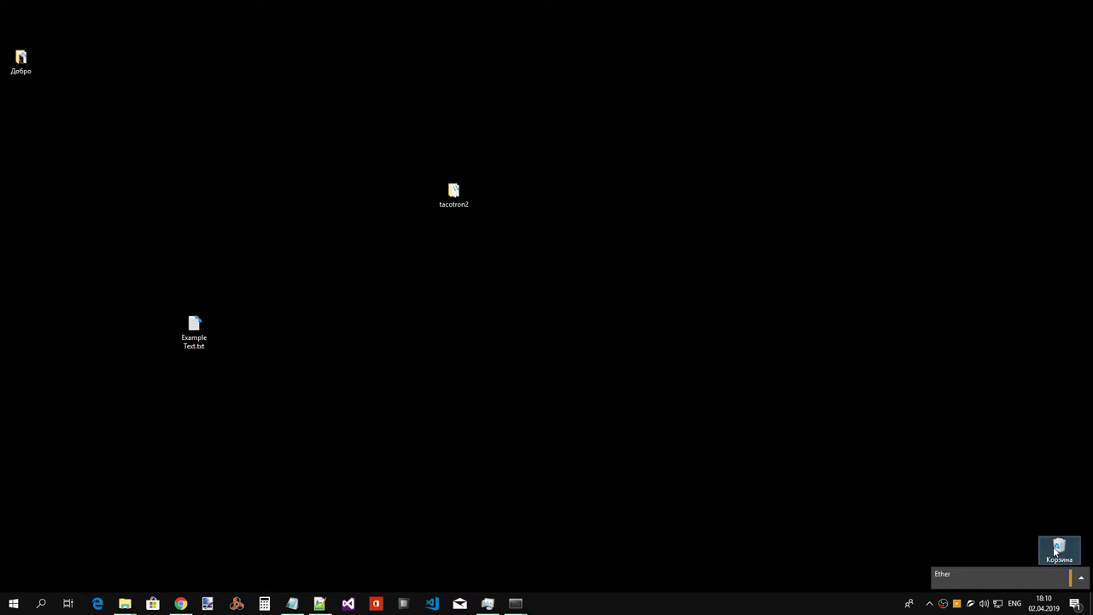
{"action": "mouse_move", "coordinate": [176, 607]}
{"action": "left_click", "coordinate": [41, 603]}
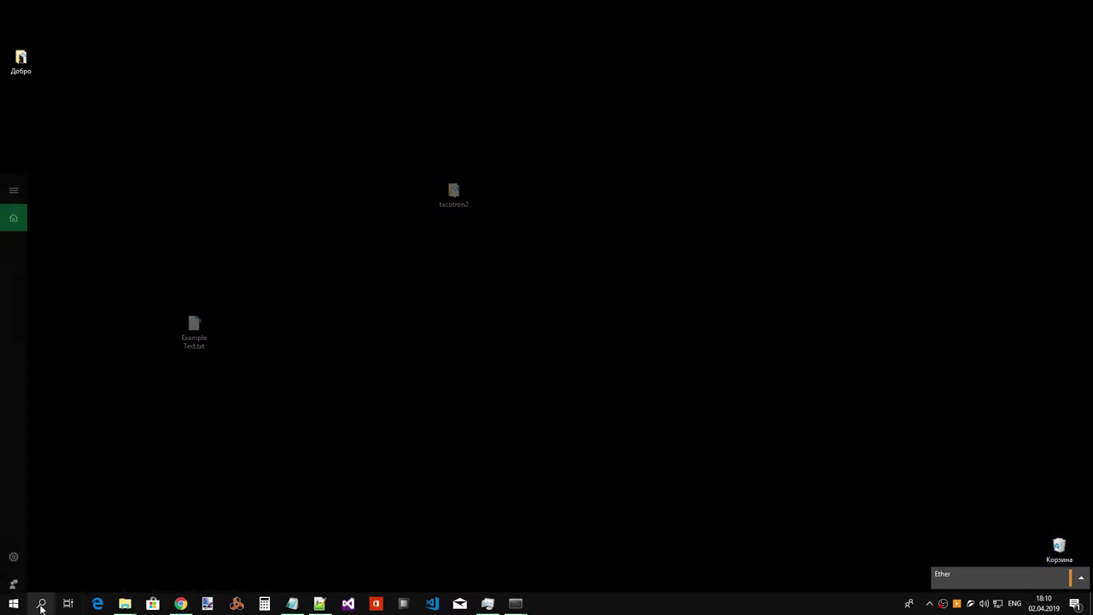
{"action": "type", "text": "driv"}
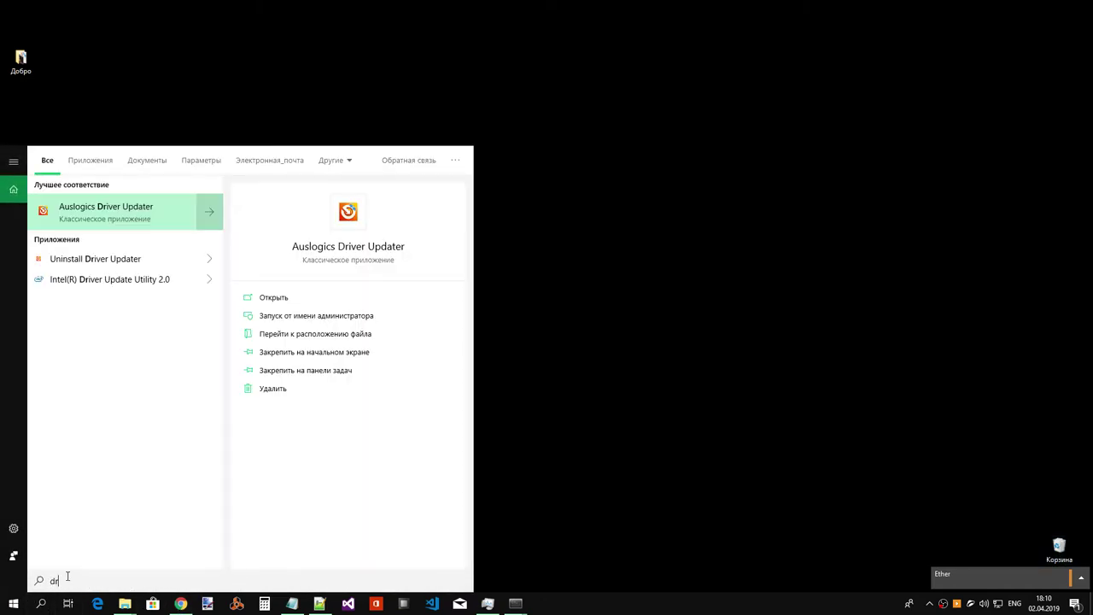
{"action": "left_click", "coordinate": [156, 220]}
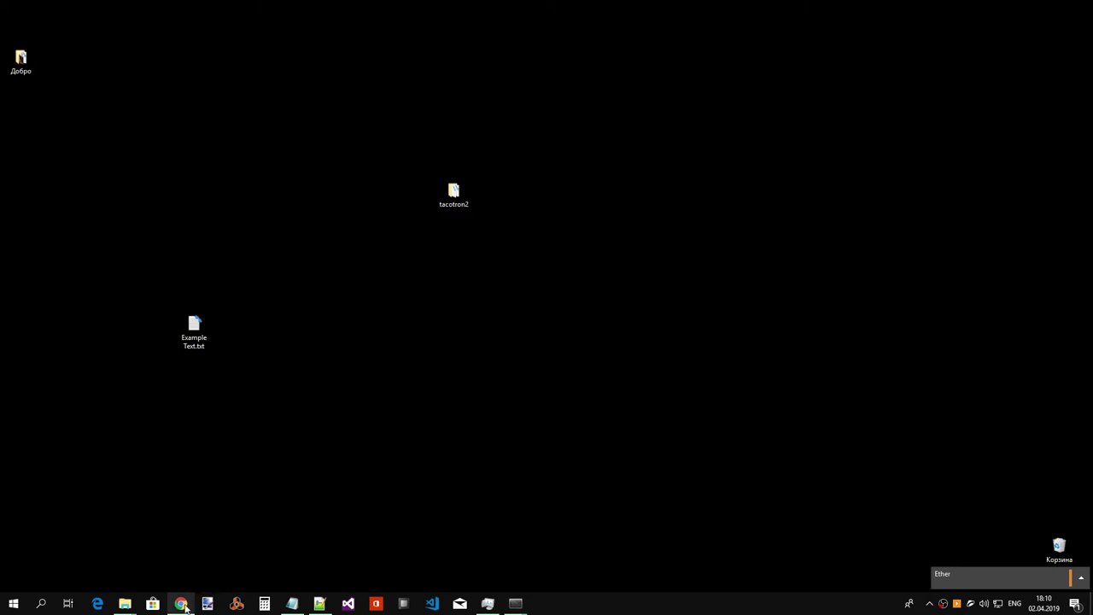
- Switch back to Chrome and search Google for "pytorch nvidia driver" in a new tab
{"action": "mouse_move", "coordinate": [182, 603]}
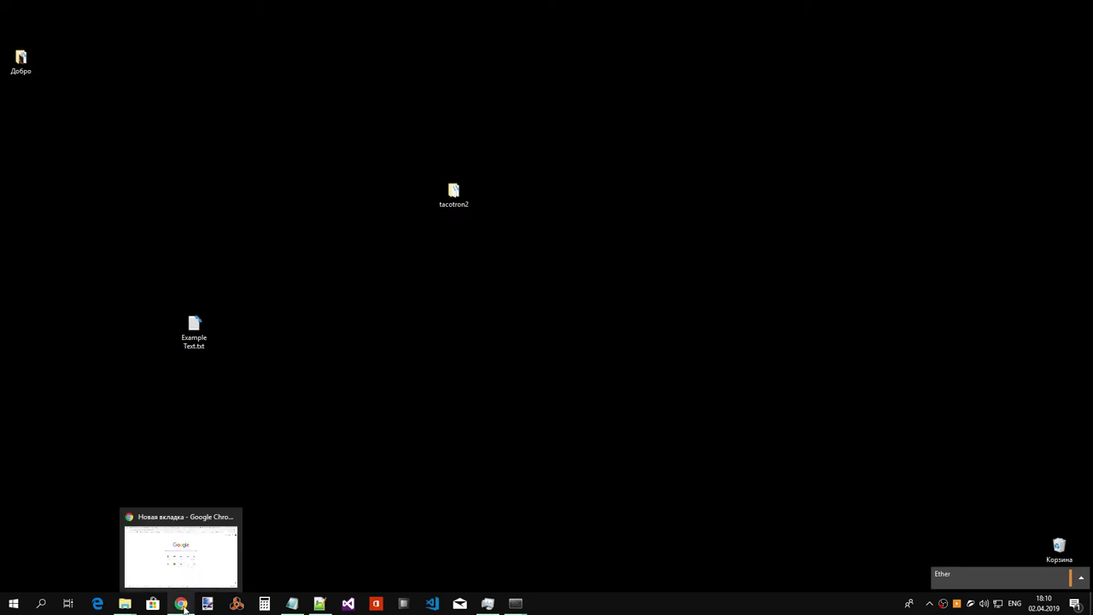
{"action": "left_click", "coordinate": [218, 554]}
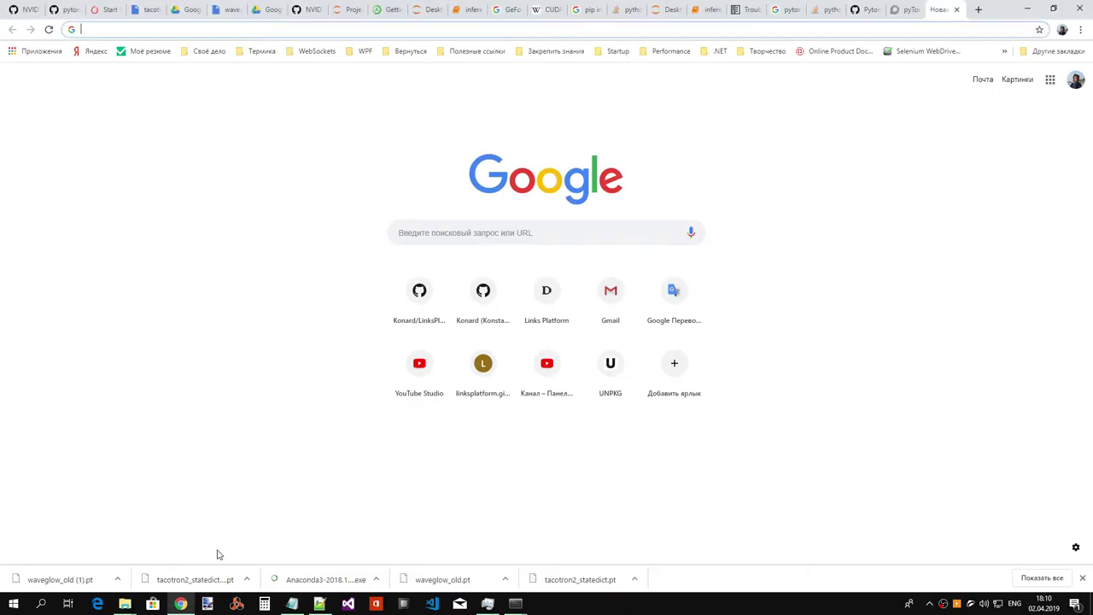
{"action": "left_click", "coordinate": [979, 9]}
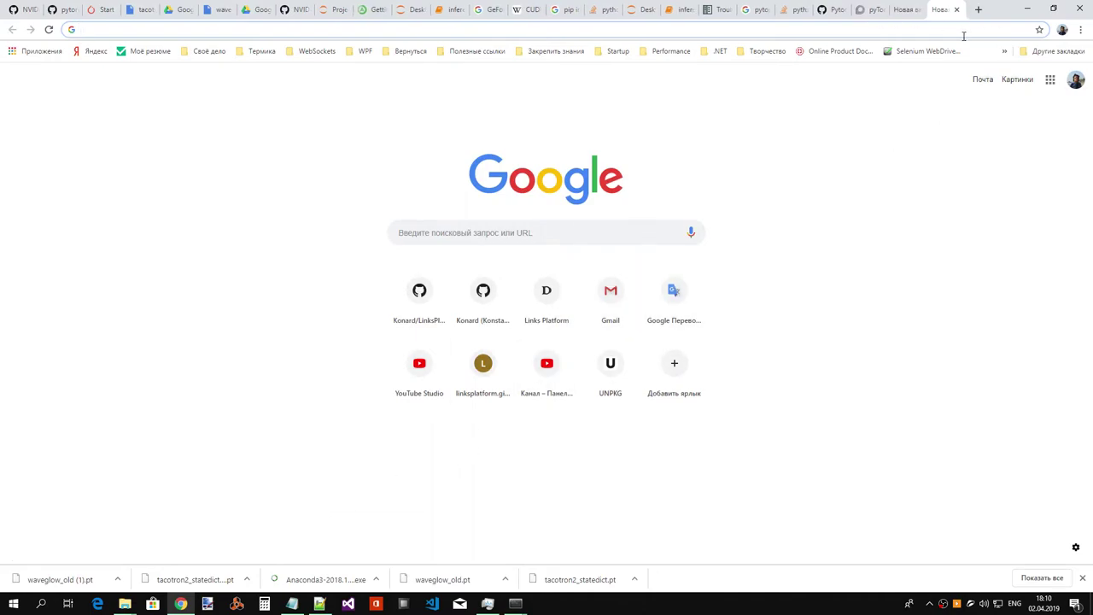
{"action": "type", "text": "pytor"}
{"action": "type", "text": "ch"}
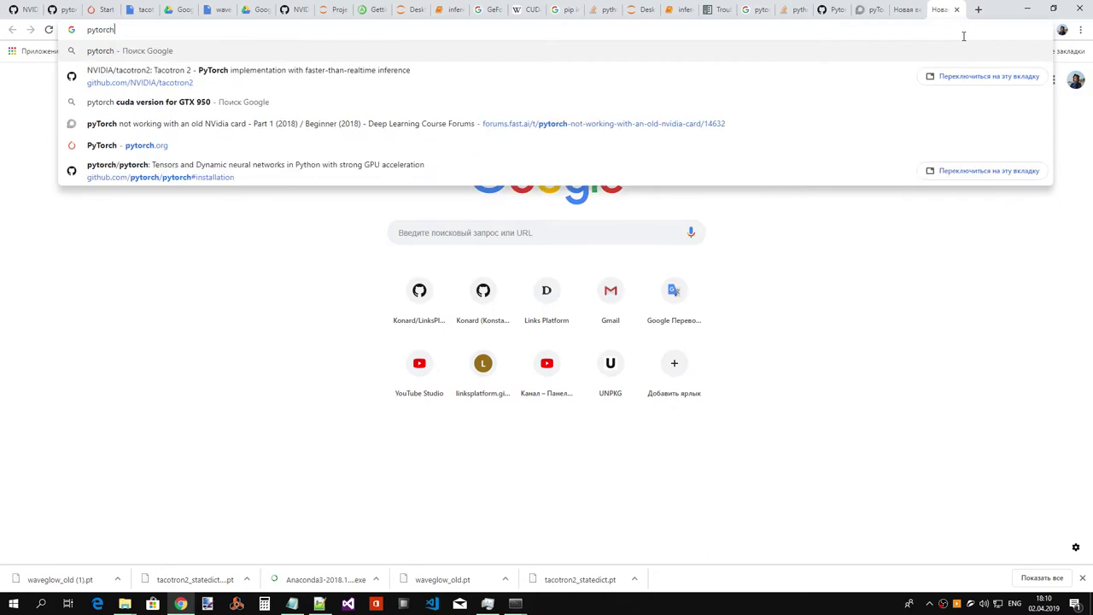
{"action": "type", "text": " nvidi"}
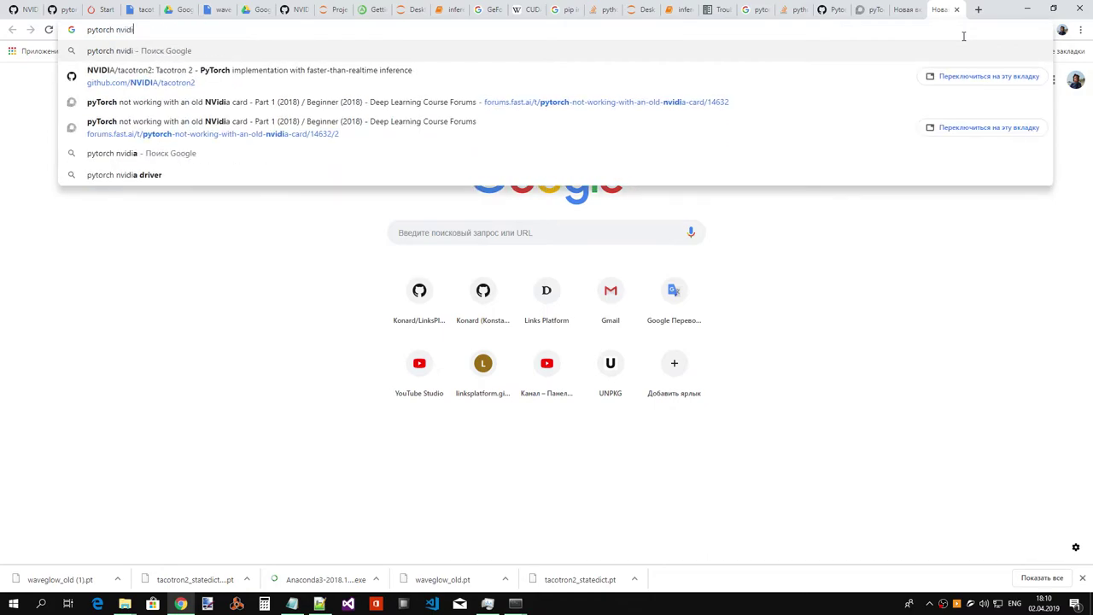
{"action": "type", "text": "a driver"}
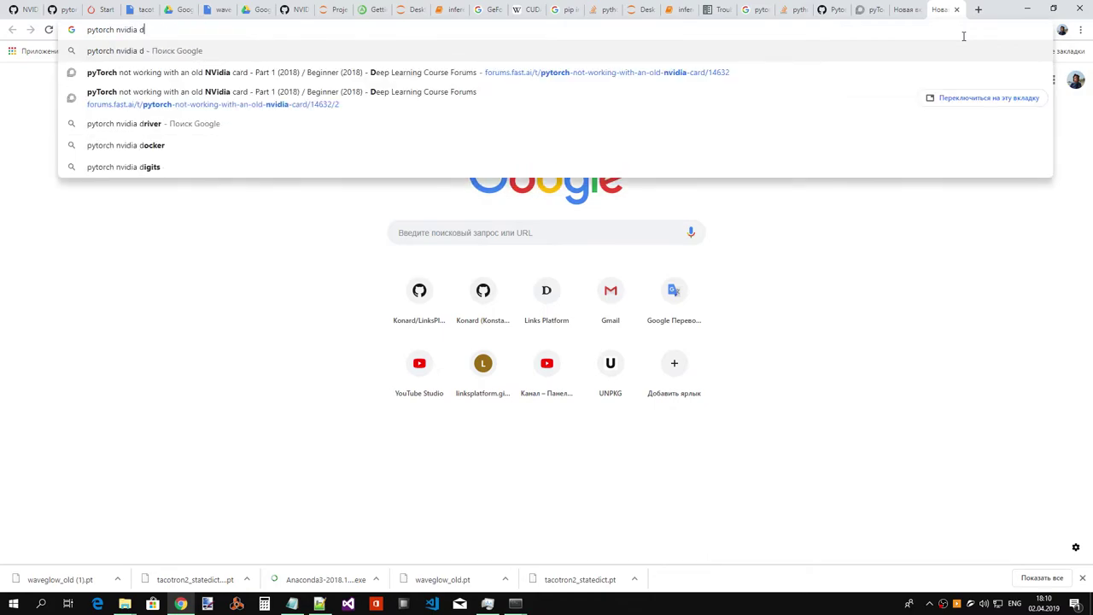
{"action": "key", "text": "Return"}
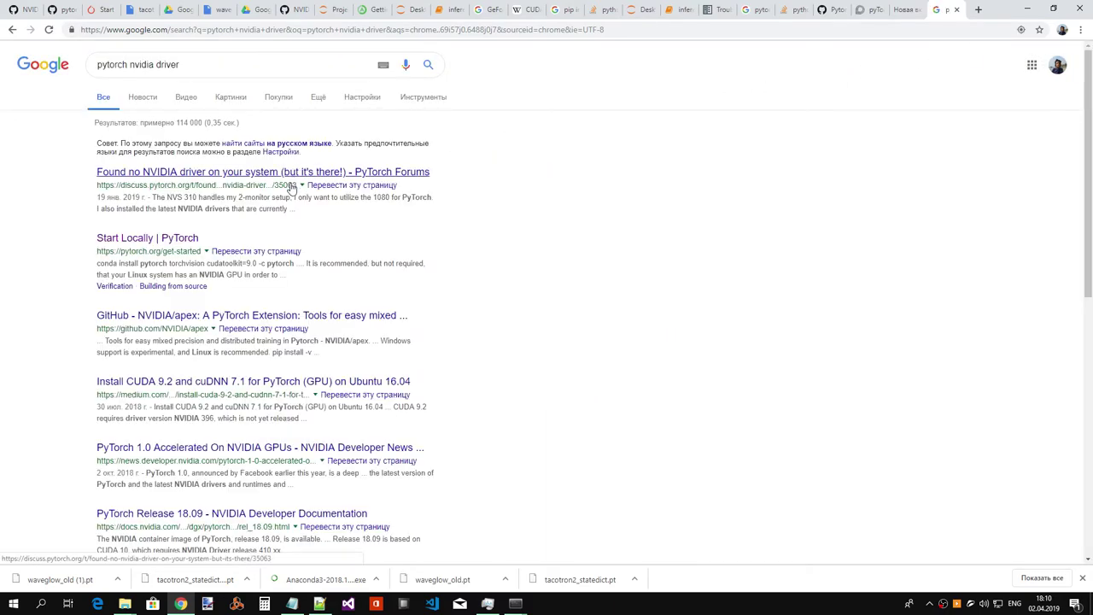
- Refine the Google search to "pytorch nvidia old driver"
{"action": "left_click", "coordinate": [181, 64]}
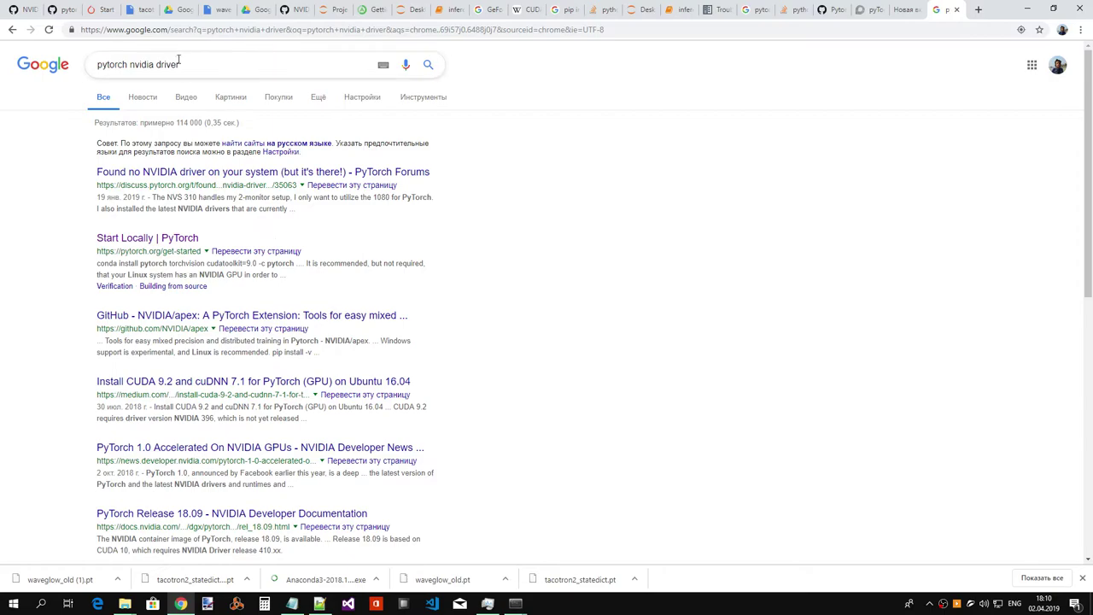
{"action": "key", "text": "Down"}
{"action": "key", "text": "Up"}
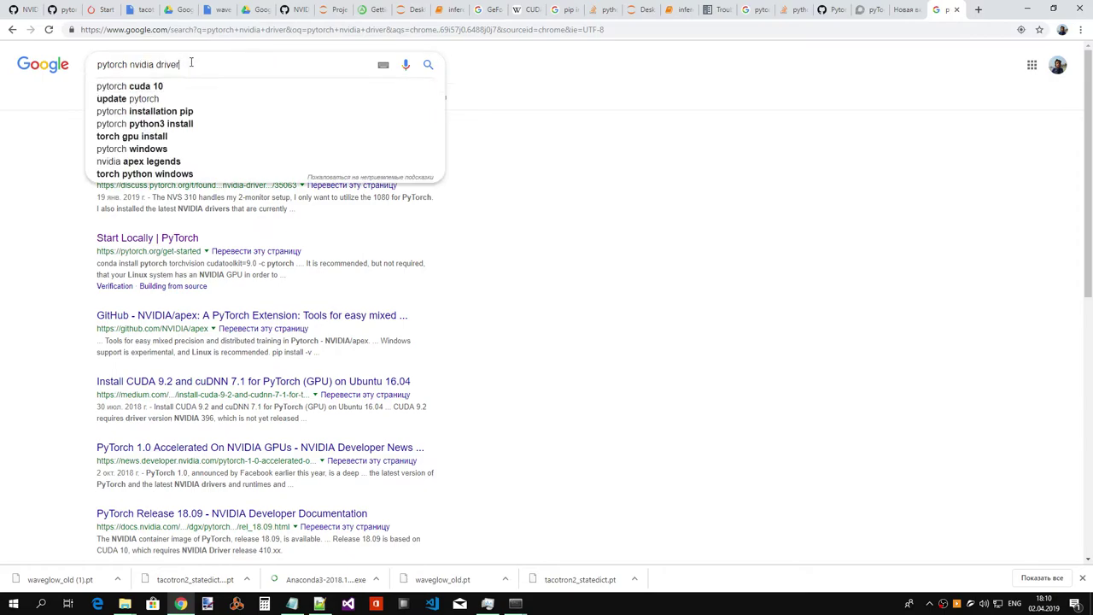
{"action": "key", "text": "Left"}
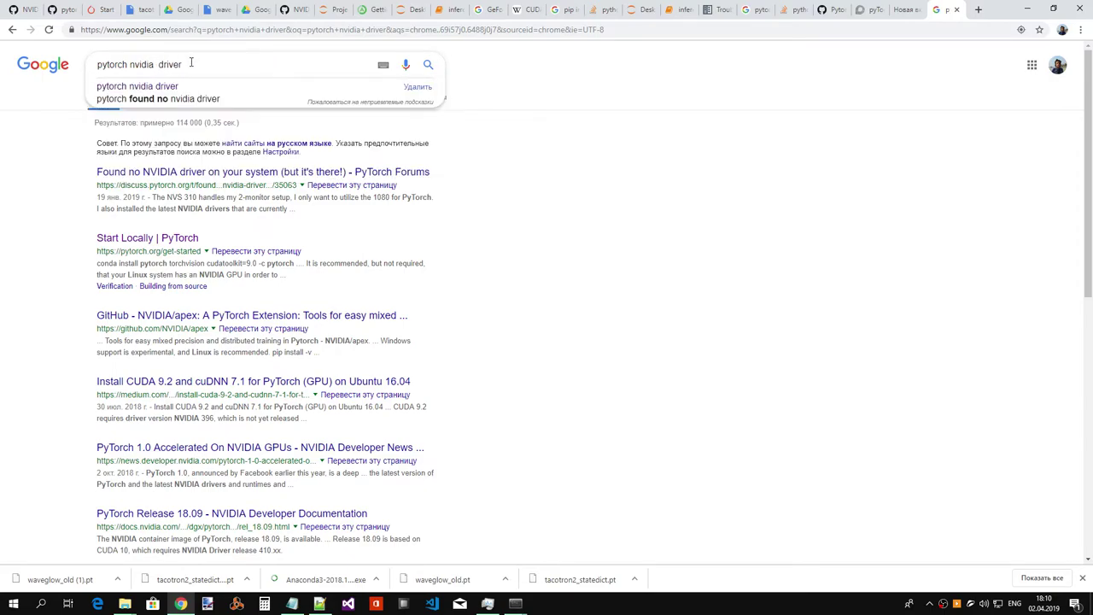
{"action": "type", "text": "old"}
{"action": "key", "text": "Return"}
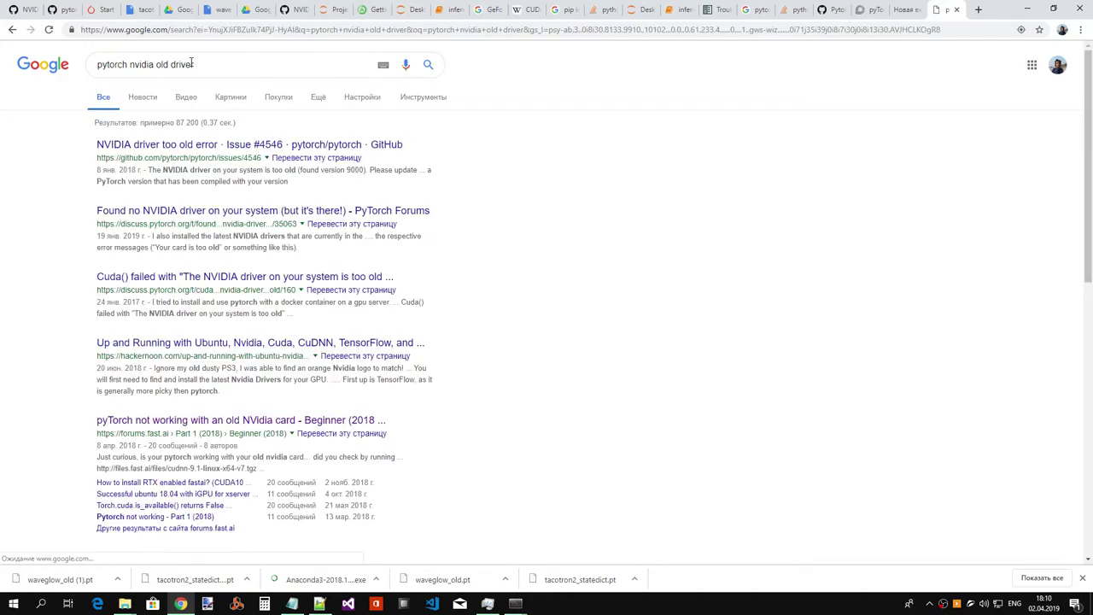
- Open the pytorch GitHub issue #4546 on the NVIDIA driver too old error in a new tab and read its first reply
{"action": "right_click", "coordinate": [230, 145]}
{"action": "left_click", "coordinate": [257, 152]}
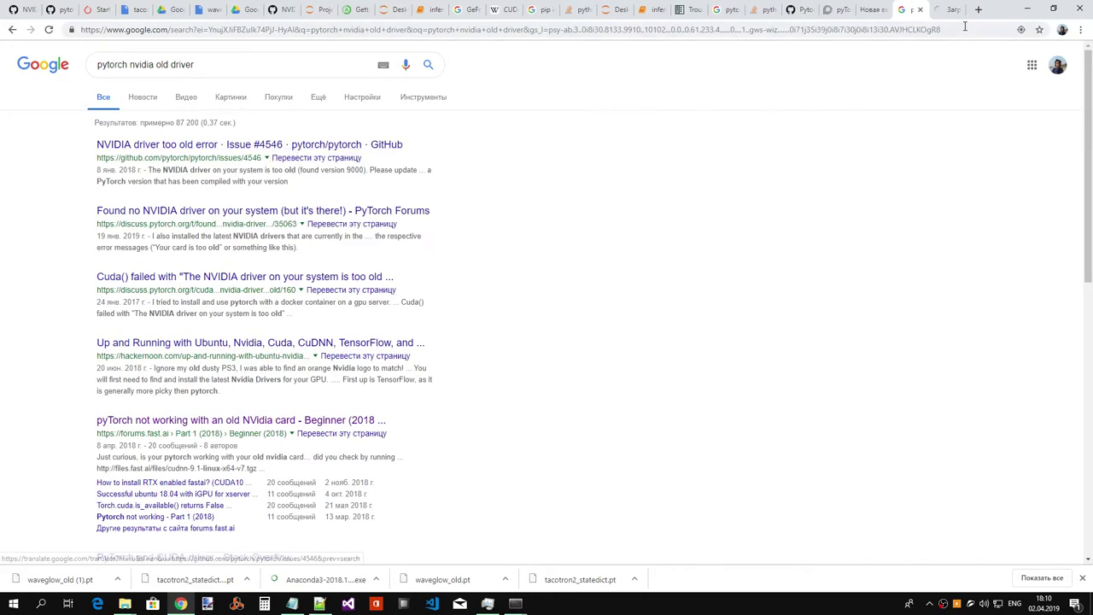
{"action": "left_click", "coordinate": [948, 12]}
{"action": "scroll", "coordinate": [662, 230], "scroll_direction": "down", "scroll_amount": 15}
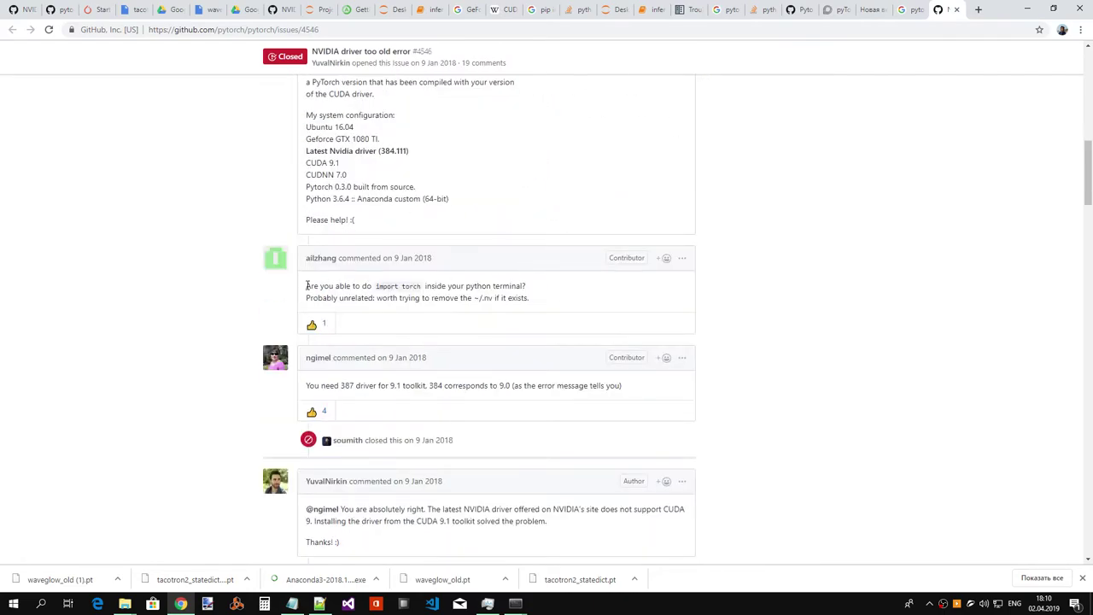
{"action": "left_click_drag", "start_coordinate": [307, 286], "coordinate": [526, 287]}
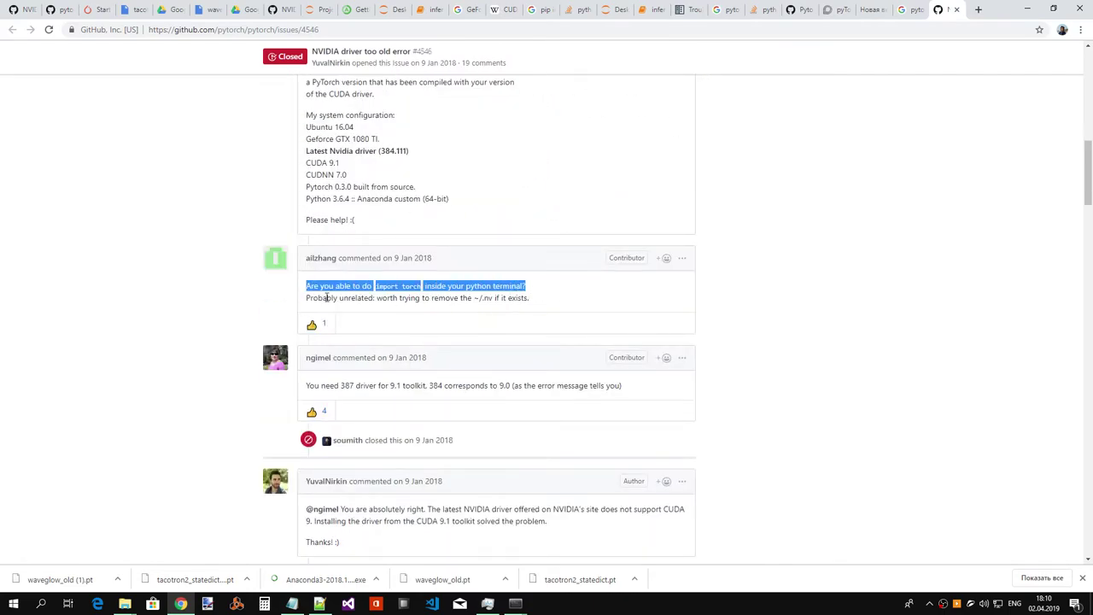
{"action": "left_click_drag", "start_coordinate": [326, 298], "coordinate": [556, 303]}
{"action": "left_click", "coordinate": [556, 303]}
- Read the issue's comments on which NVIDIA driver versions match the CUDA 9.0 and 9.1 toolkits, rechecking the reported system configuration
{"action": "scroll", "coordinate": [488, 313], "scroll_direction": "down", "scroll_amount": 2}
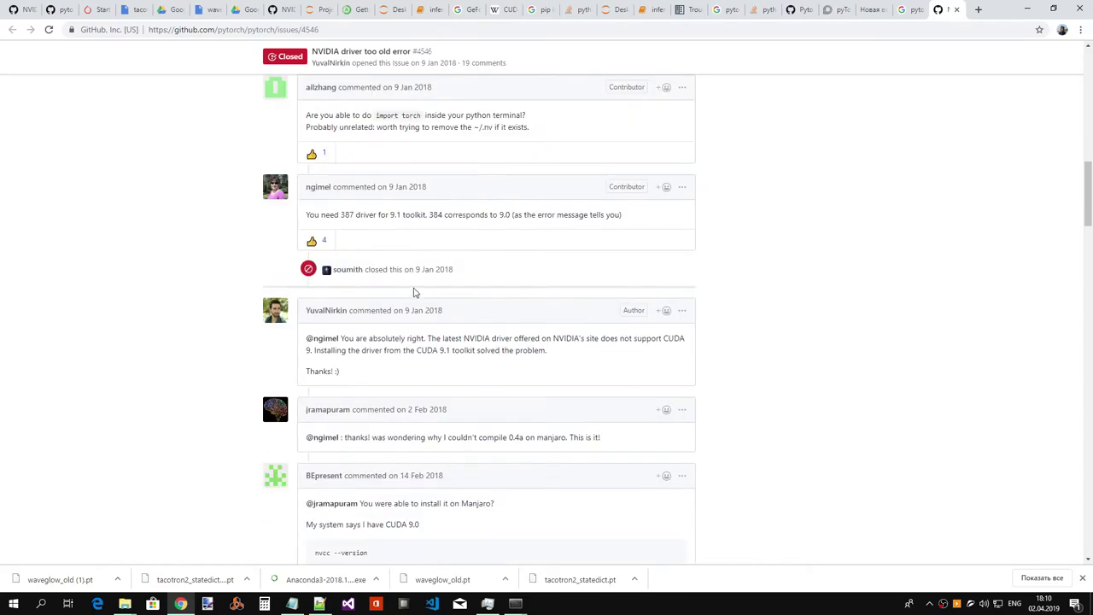
{"action": "double_click", "coordinate": [348, 215]}
{"action": "left_click_drag", "start_coordinate": [429, 215], "coordinate": [625, 221]}
{"action": "triple_click", "coordinate": [626, 221]}
{"action": "left_click", "coordinate": [653, 218]}
{"action": "scroll", "coordinate": [624, 240], "scroll_direction": "up", "scroll_amount": 3}
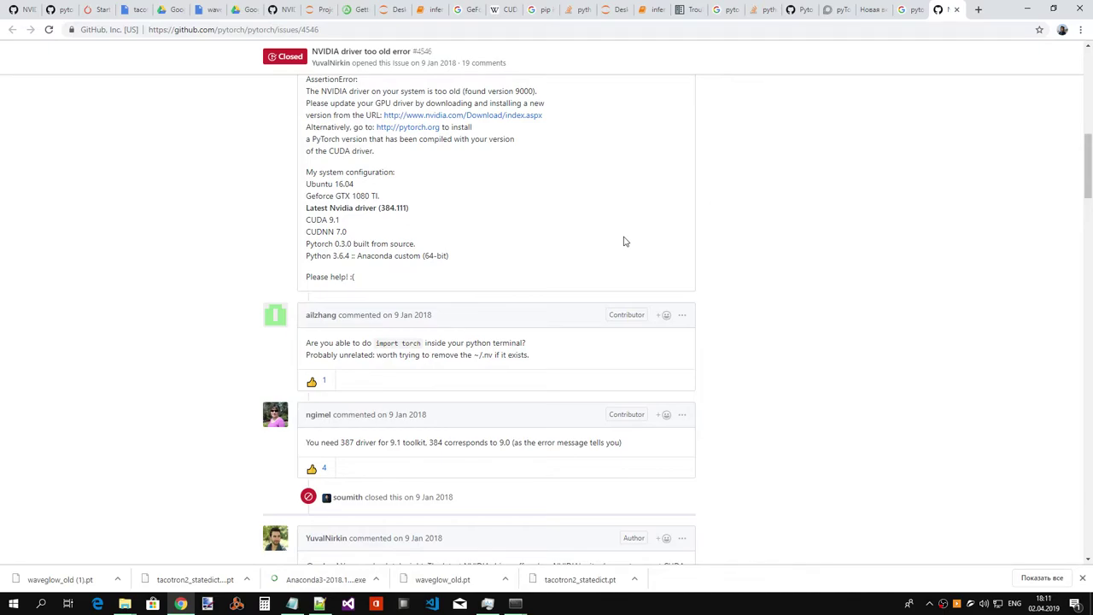
{"action": "scroll", "coordinate": [624, 241], "scroll_direction": "down", "scroll_amount": 2}
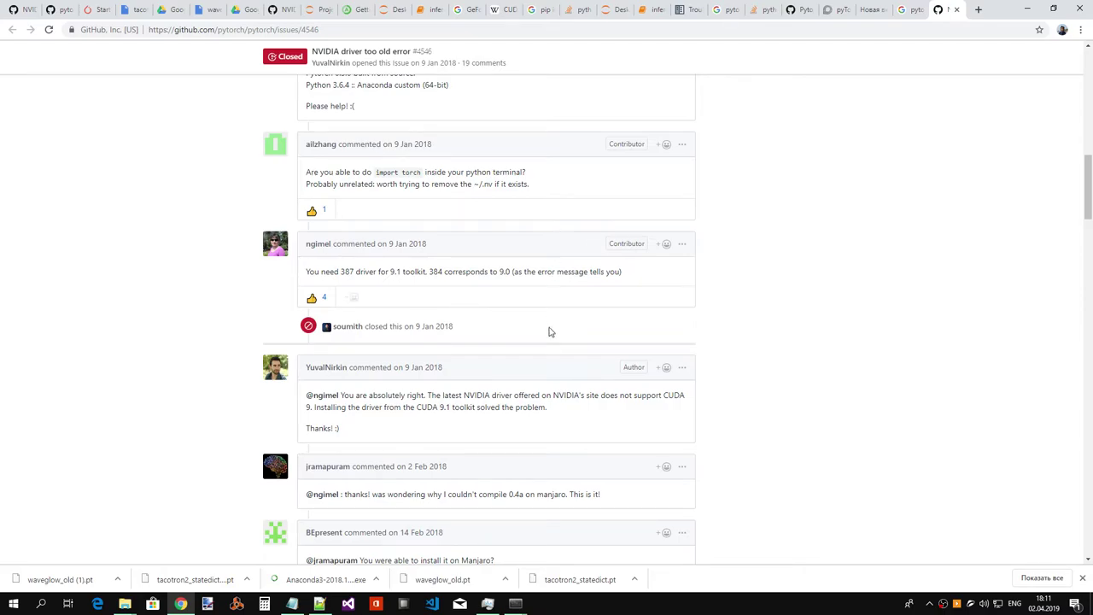
{"action": "left_click_drag", "start_coordinate": [433, 396], "coordinate": [451, 417]}
{"action": "left_click", "coordinate": [451, 410]}
{"action": "scroll", "coordinate": [537, 410], "scroll_direction": "down", "scroll_amount": 4}
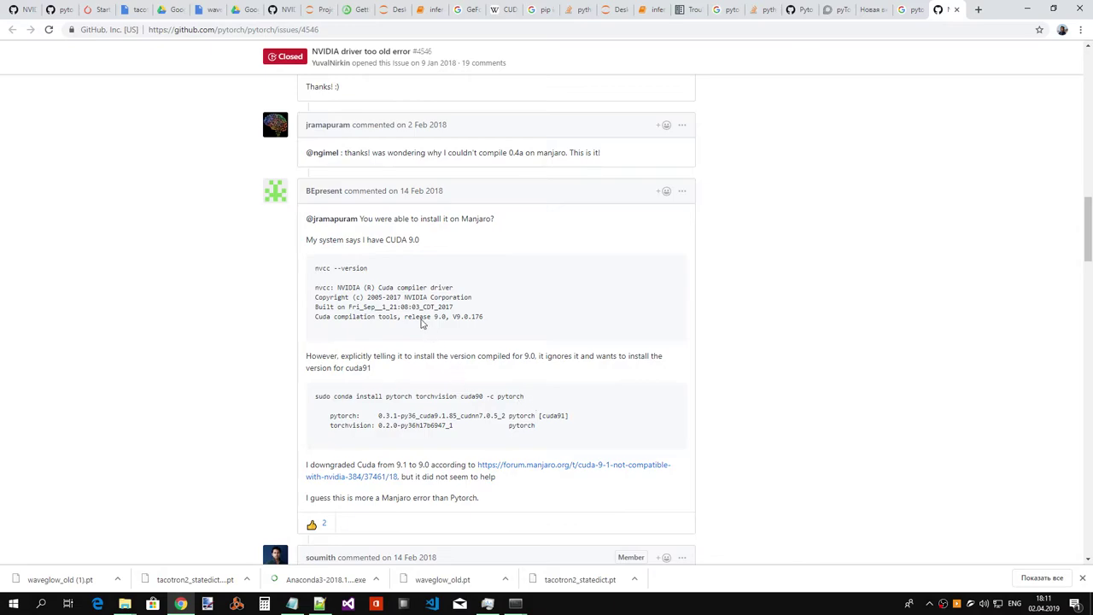
- Look up "nvcc" from the issue's version command on Google in a separate tab and close that tab
{"action": "left_click_drag", "start_coordinate": [369, 268], "coordinate": [315, 269]}
{"action": "left_click", "coordinate": [322, 268]}
{"action": "left_click", "coordinate": [980, 11]}
{"action": "type", "text": "nvcc"}
{"action": "key", "text": "Return"}
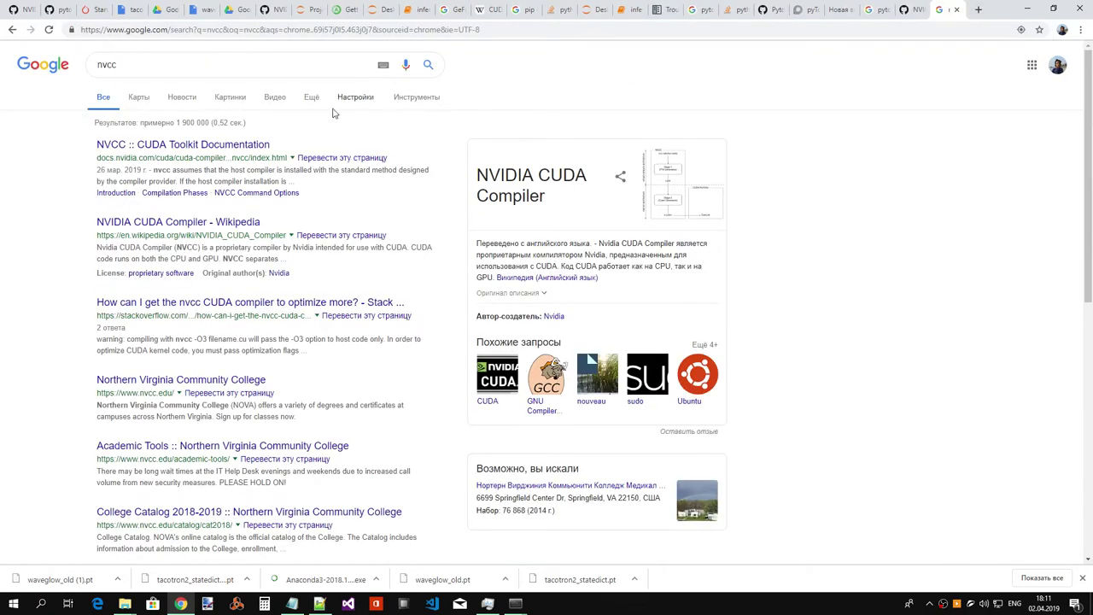
{"action": "left_click", "coordinate": [956, 10]}
- Examine the nvcc version output in the issue and read the remaining comments to the end of the thread
{"action": "left_click_drag", "start_coordinate": [502, 313], "coordinate": [321, 282]}
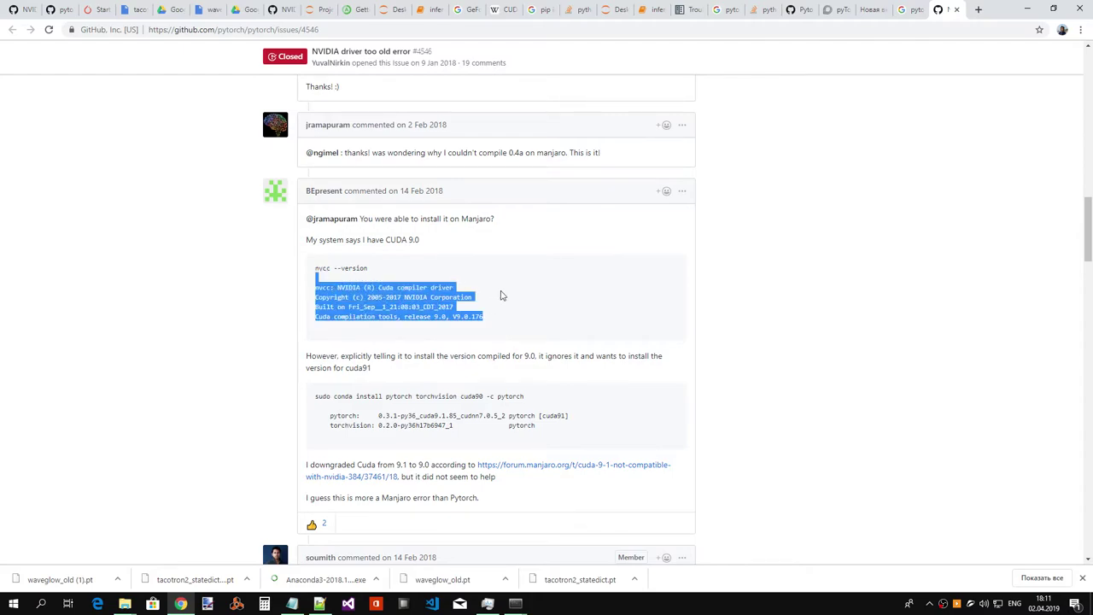
{"action": "left_click", "coordinate": [502, 295]}
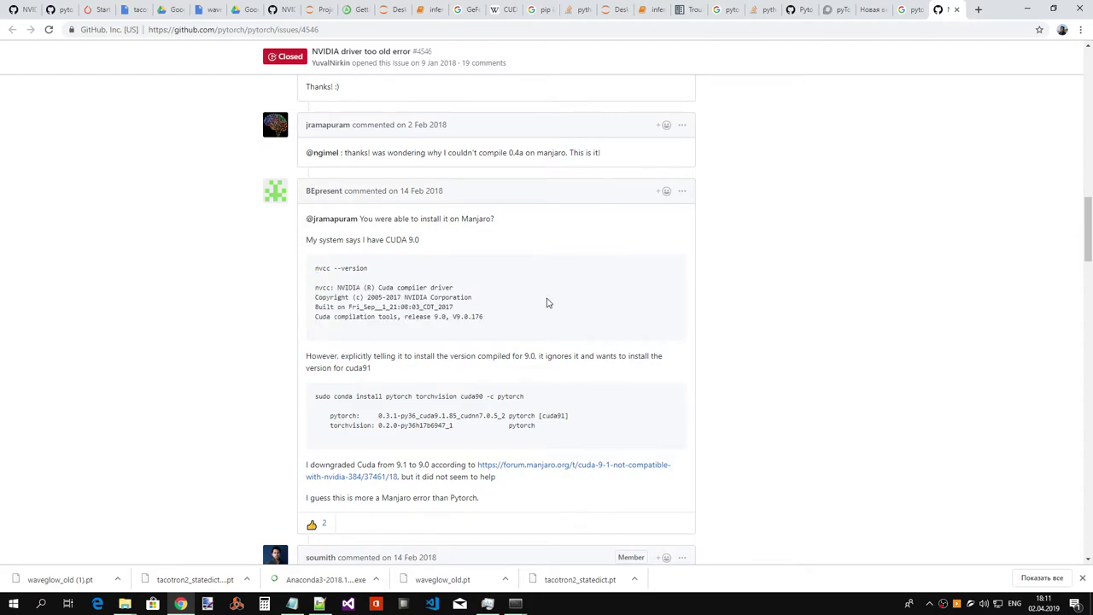
{"action": "scroll", "coordinate": [549, 304], "scroll_direction": "down", "scroll_amount": 2}
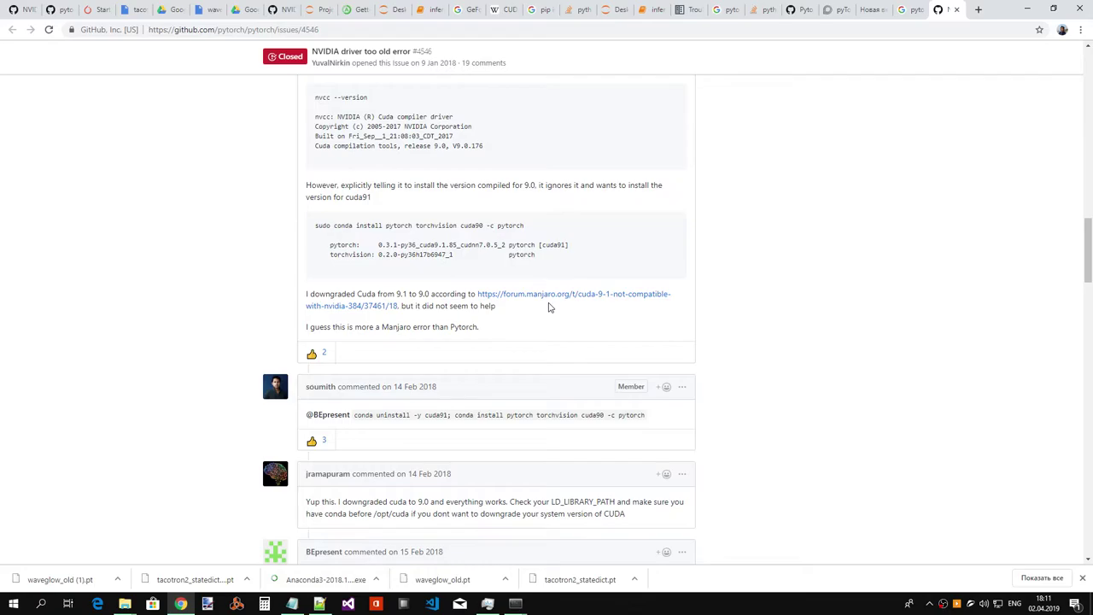
{"action": "scroll", "coordinate": [547, 303], "scroll_direction": "down", "scroll_amount": 15}
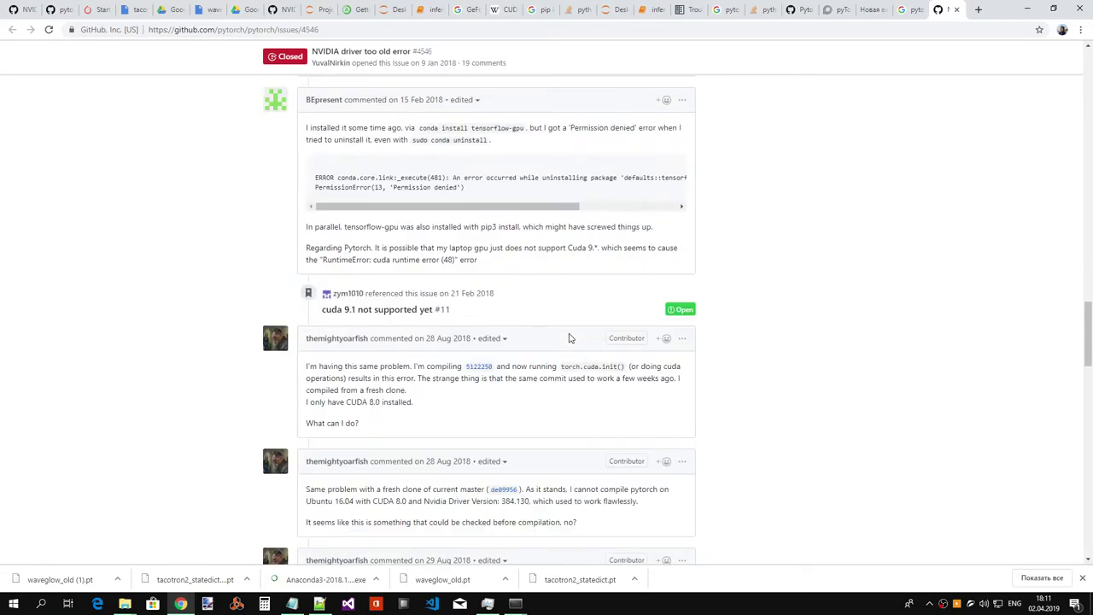
{"action": "scroll", "coordinate": [572, 340], "scroll_direction": "down", "scroll_amount": 10}
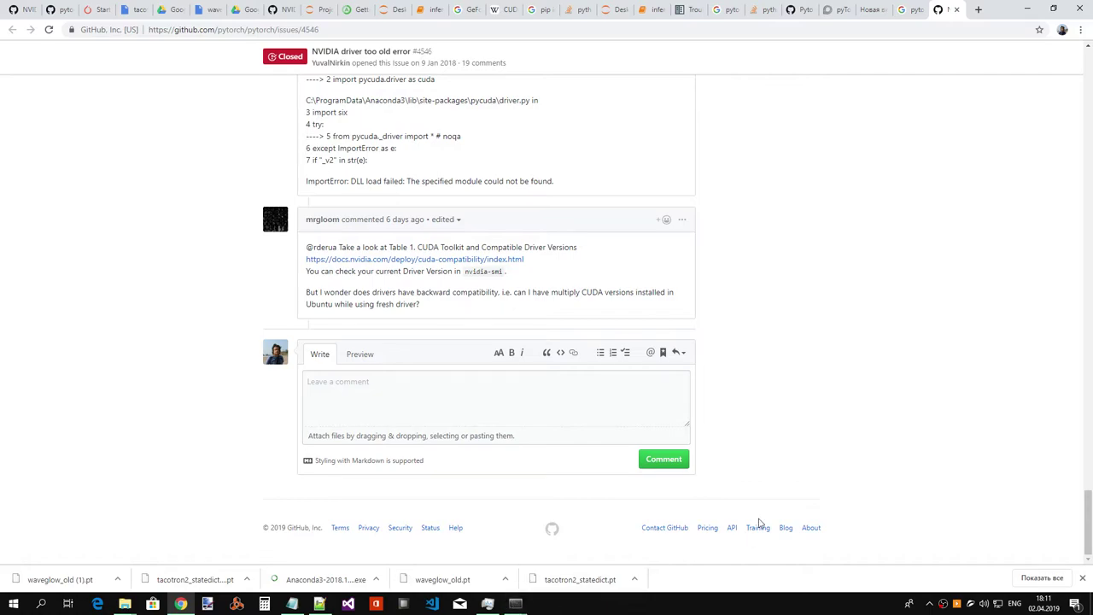
{"action": "left_click", "coordinate": [515, 603]}
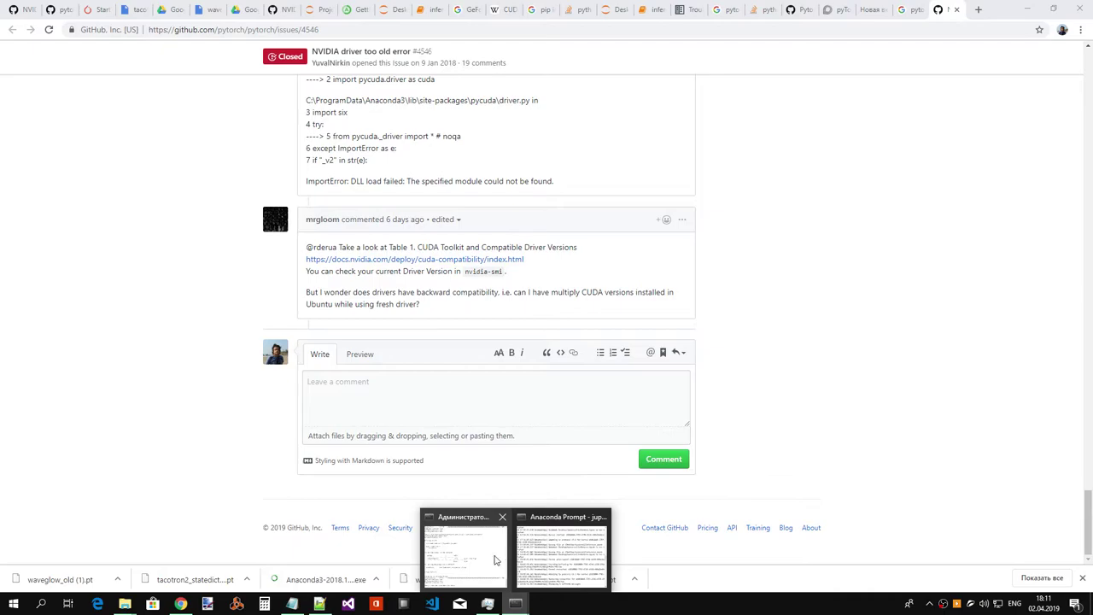
{"action": "left_click", "coordinate": [907, 403]}
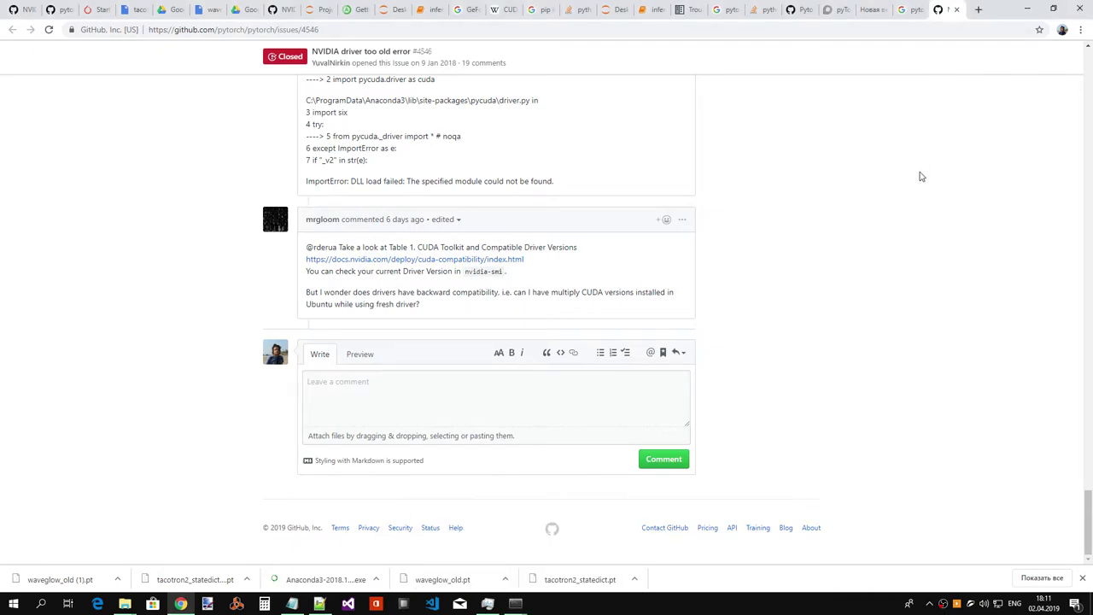
- Open the NVIDIA CUDA compatibility page linked in the issue's last comment in a new tab and find its driver version tables
{"action": "right_click", "coordinate": [455, 260]}
{"action": "left_click", "coordinate": [513, 274]}
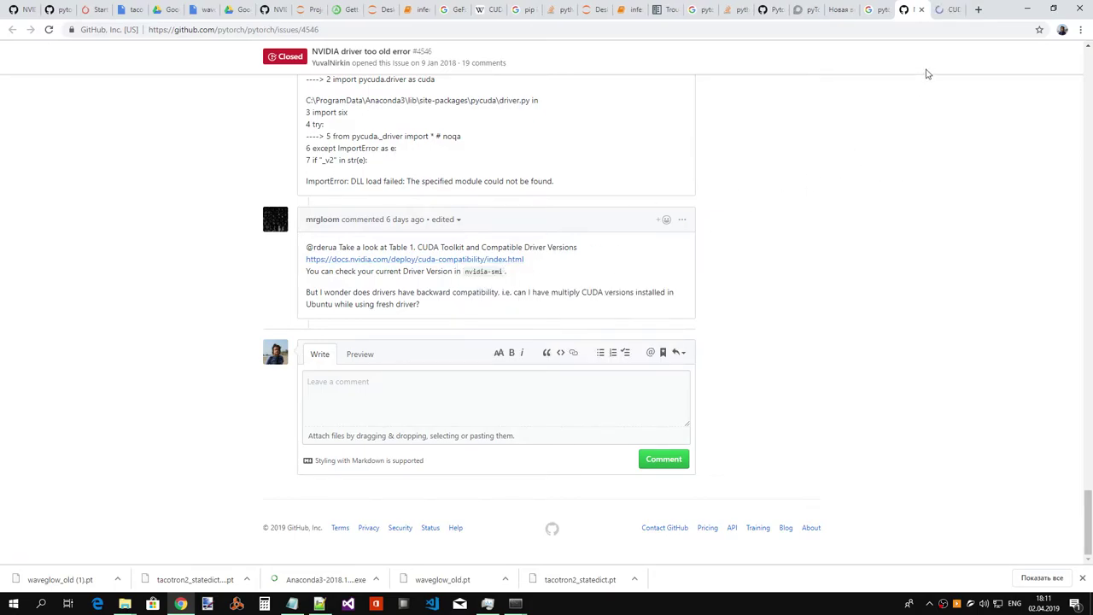
{"action": "left_click", "coordinate": [949, 12]}
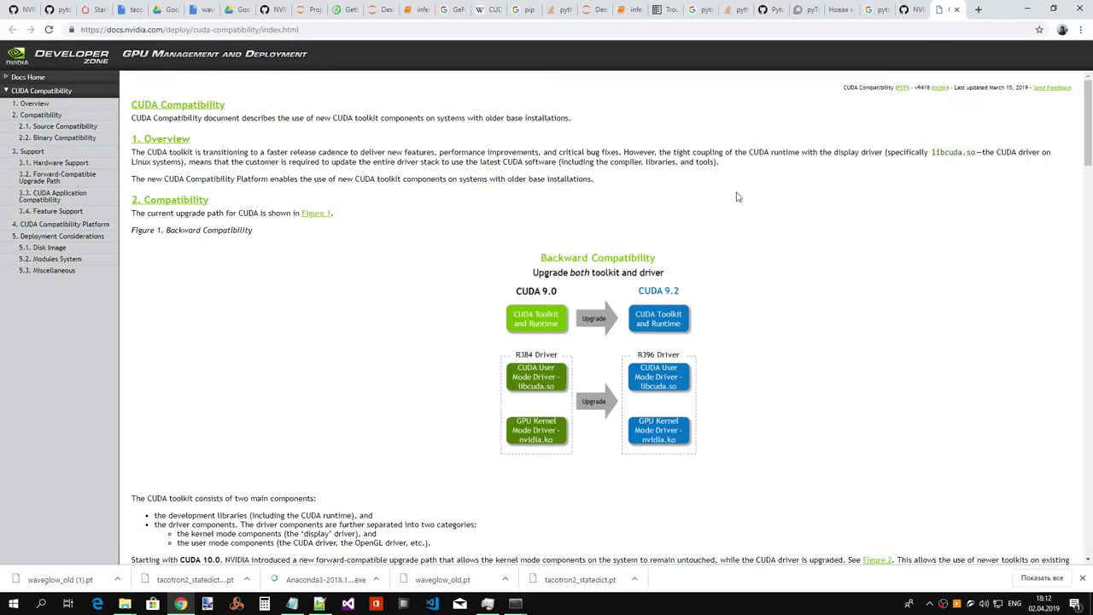
{"action": "scroll", "coordinate": [629, 183], "scroll_direction": "down", "scroll_amount": 3}
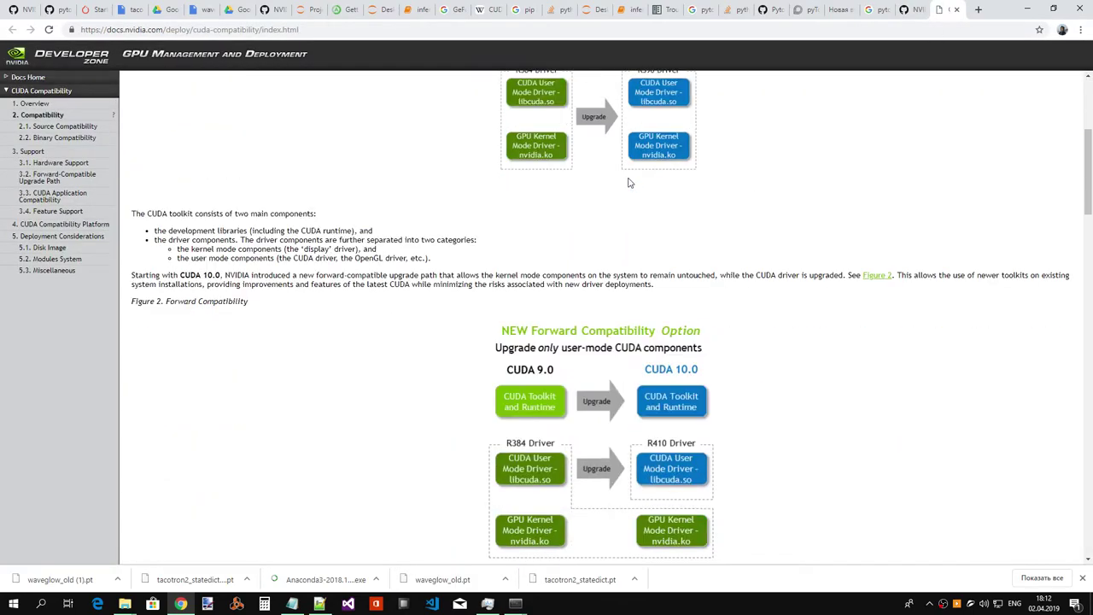
{"action": "scroll", "coordinate": [630, 183], "scroll_direction": "down", "scroll_amount": 6}
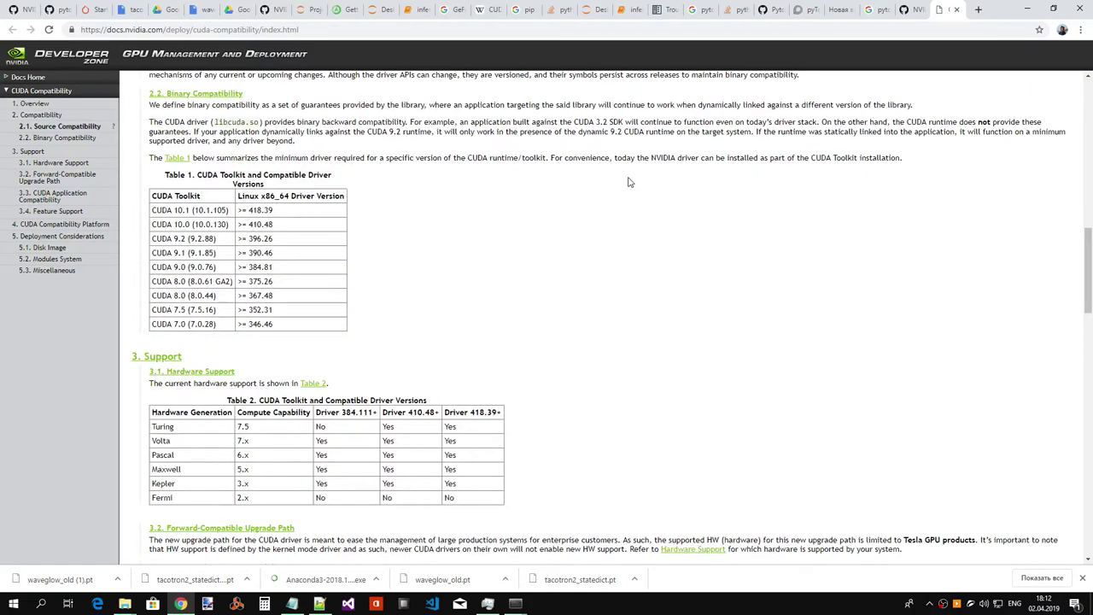
- Examine the toolkit and driver compatibility tables, highlighting the minimum driver versions for CUDA 10.0 and CUDA 9.0
{"action": "scroll", "coordinate": [296, 257], "scroll_direction": "down", "scroll_amount": 4}
{"action": "scroll", "coordinate": [327, 244], "scroll_direction": "up", "scroll_amount": 4}
{"action": "scroll", "coordinate": [327, 243], "scroll_direction": "up", "scroll_amount": 3}
{"action": "scroll", "coordinate": [330, 236], "scroll_direction": "down", "scroll_amount": 1}
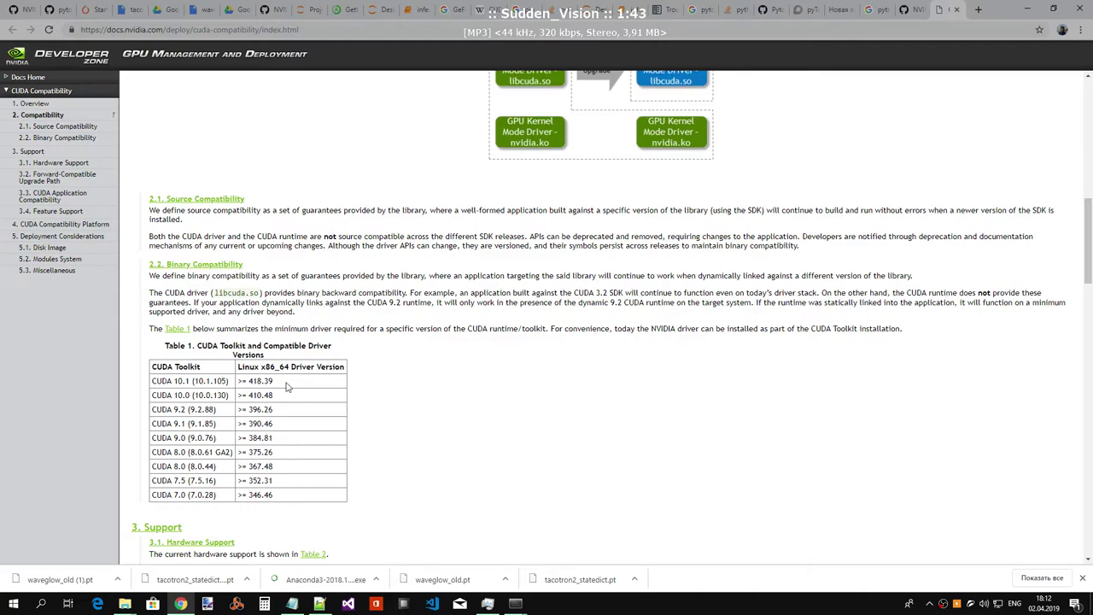
{"action": "left_click_drag", "start_coordinate": [278, 397], "coordinate": [243, 395]}
{"action": "scroll", "coordinate": [317, 390], "scroll_direction": "up", "scroll_amount": 3}
{"action": "scroll", "coordinate": [317, 390], "scroll_direction": "up", "scroll_amount": 5}
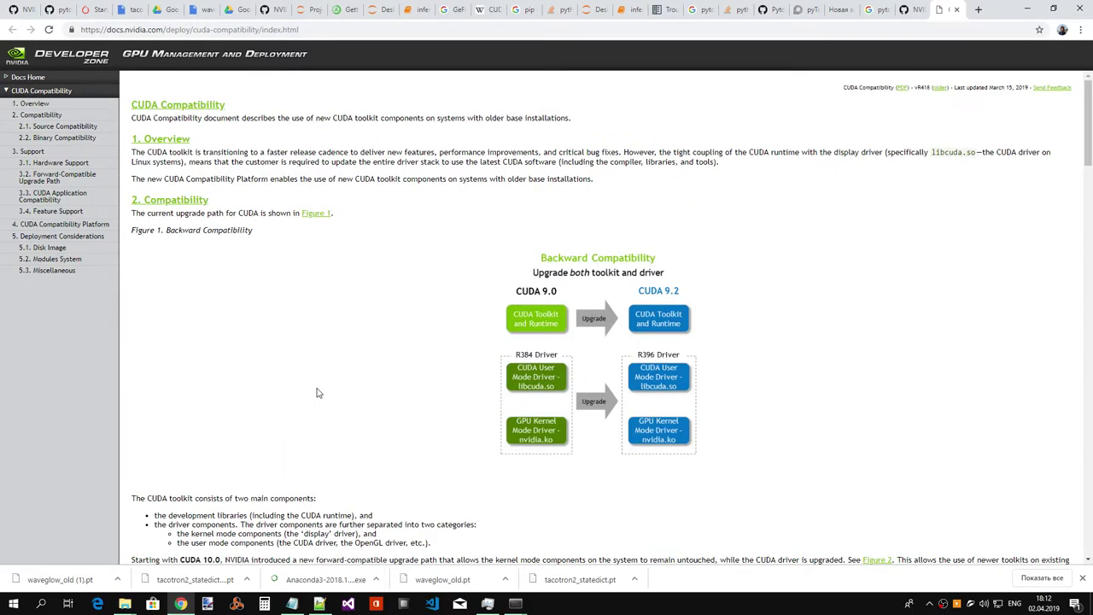
{"action": "scroll", "coordinate": [317, 393], "scroll_direction": "down", "scroll_amount": 10}
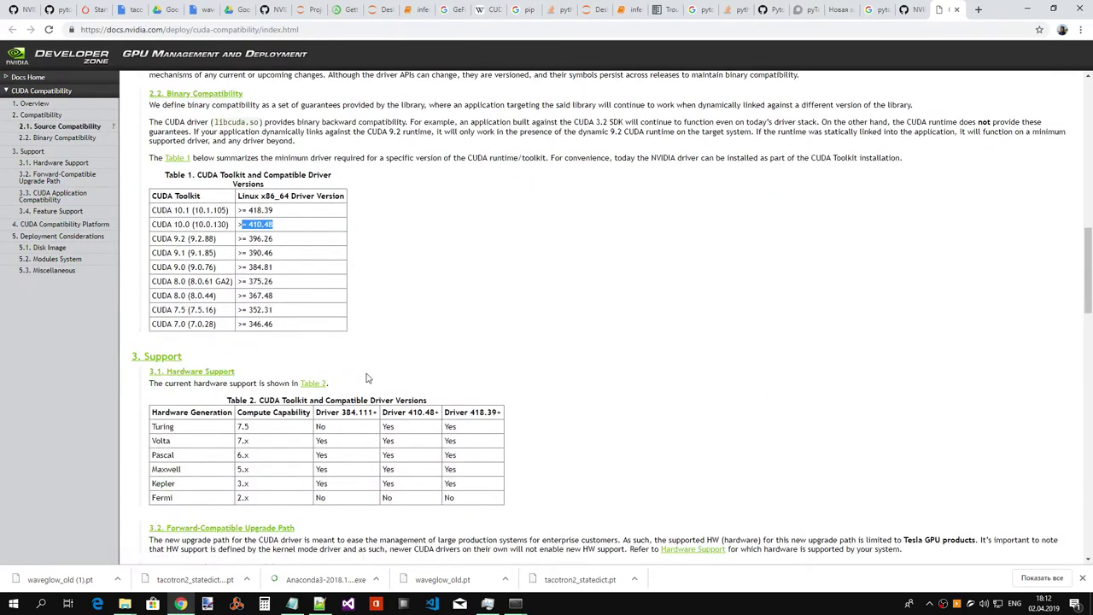
{"action": "scroll", "coordinate": [367, 379], "scroll_direction": "down", "scroll_amount": 3}
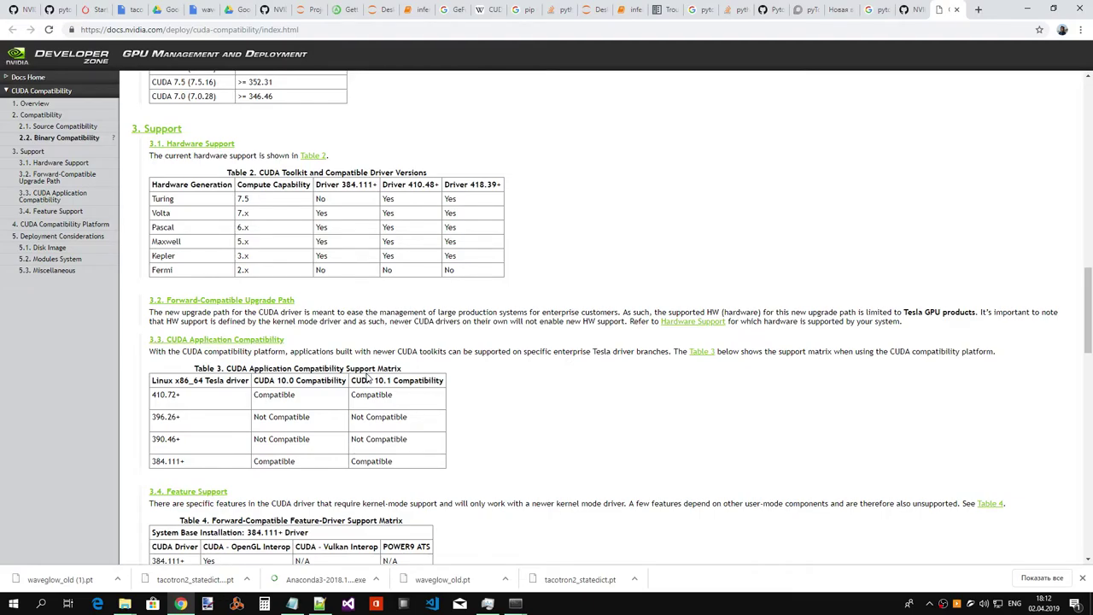
{"action": "scroll", "coordinate": [367, 378], "scroll_direction": "down", "scroll_amount": 1}
{"action": "scroll", "coordinate": [365, 378], "scroll_direction": "up", "scroll_amount": 4}
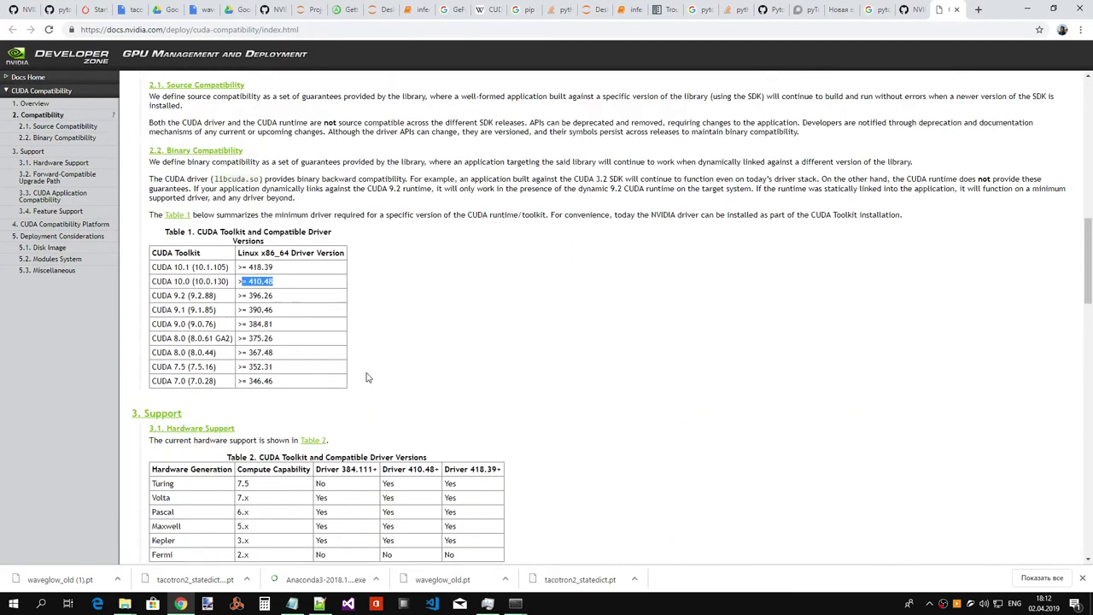
{"action": "left_click_drag", "start_coordinate": [296, 332], "coordinate": [240, 325]}
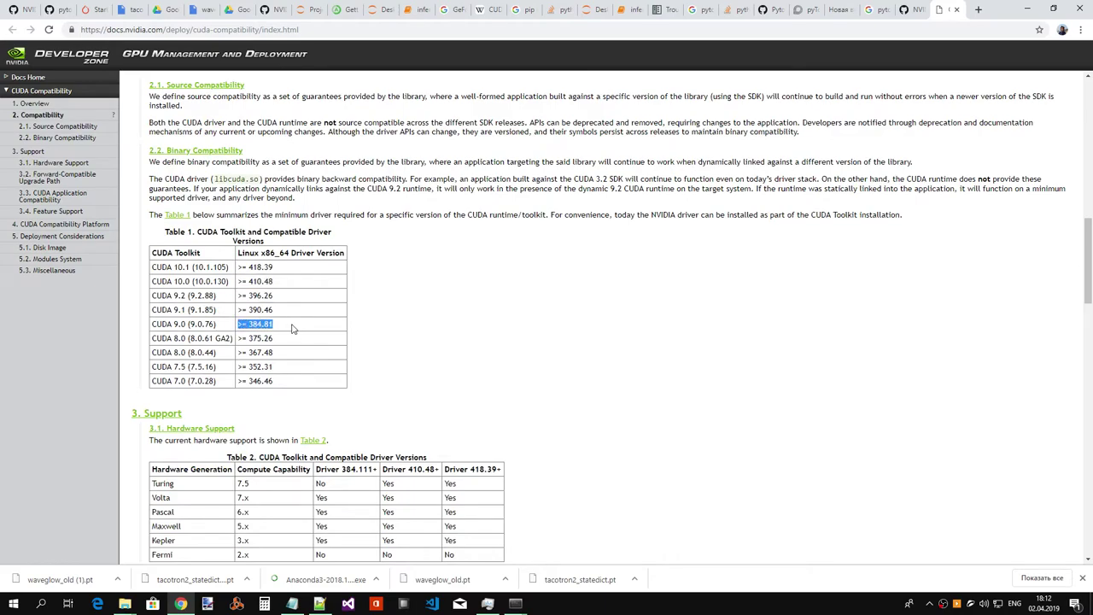
- Try to open the NVIDIA Control Panel from the system tray
{"action": "left_click", "coordinate": [930, 604]}
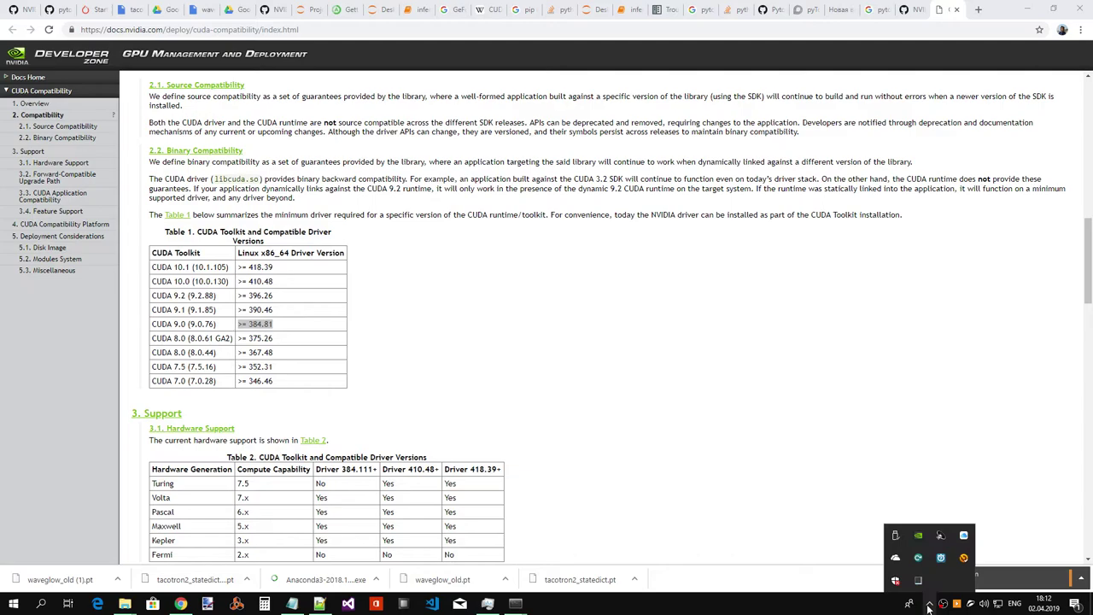
{"action": "left_click", "coordinate": [919, 536]}
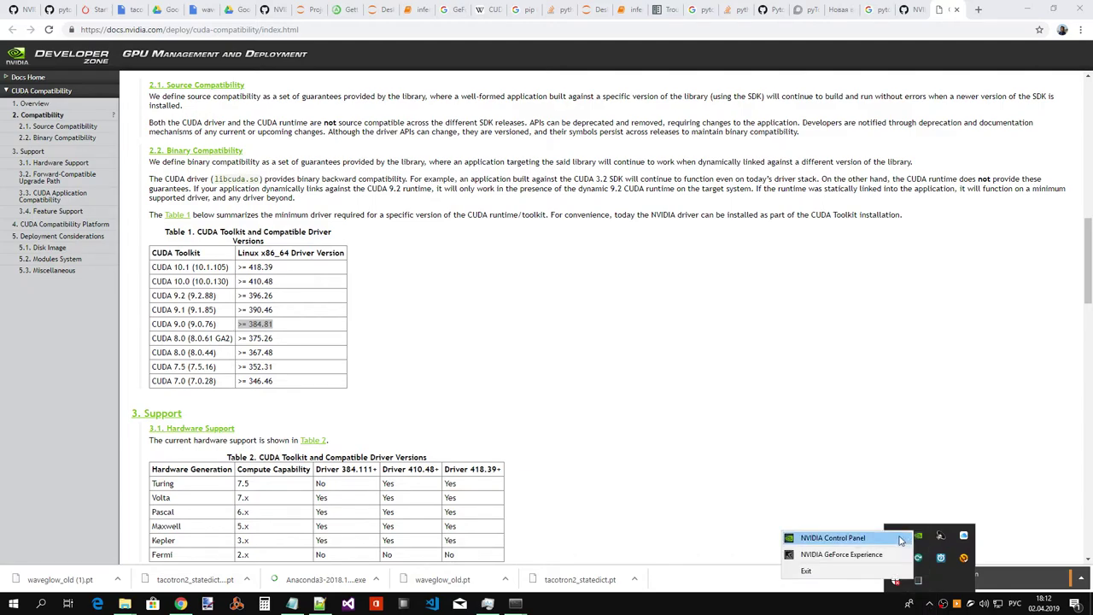
{"action": "left_click", "coordinate": [892, 538]}
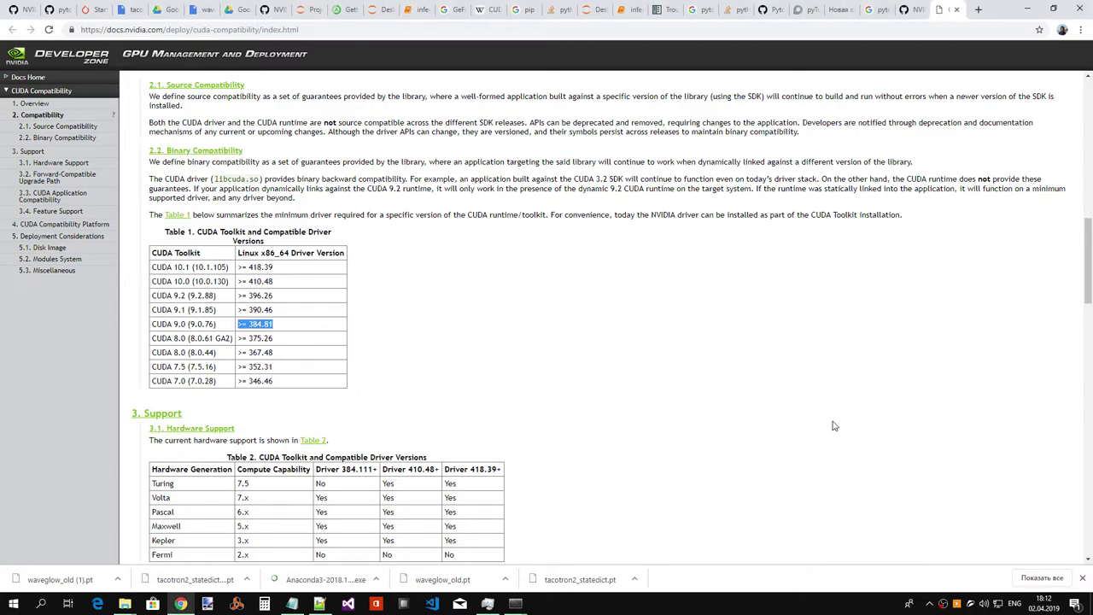
{"action": "left_click", "coordinate": [933, 603]}
{"action": "right_click", "coordinate": [918, 538]}
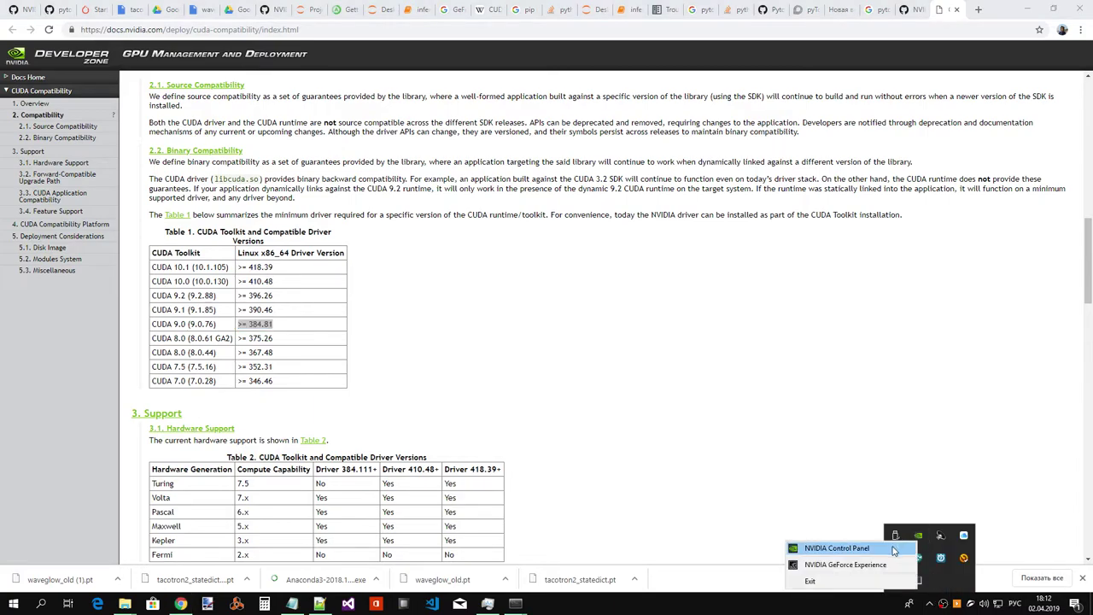
{"action": "left_click", "coordinate": [893, 550]}
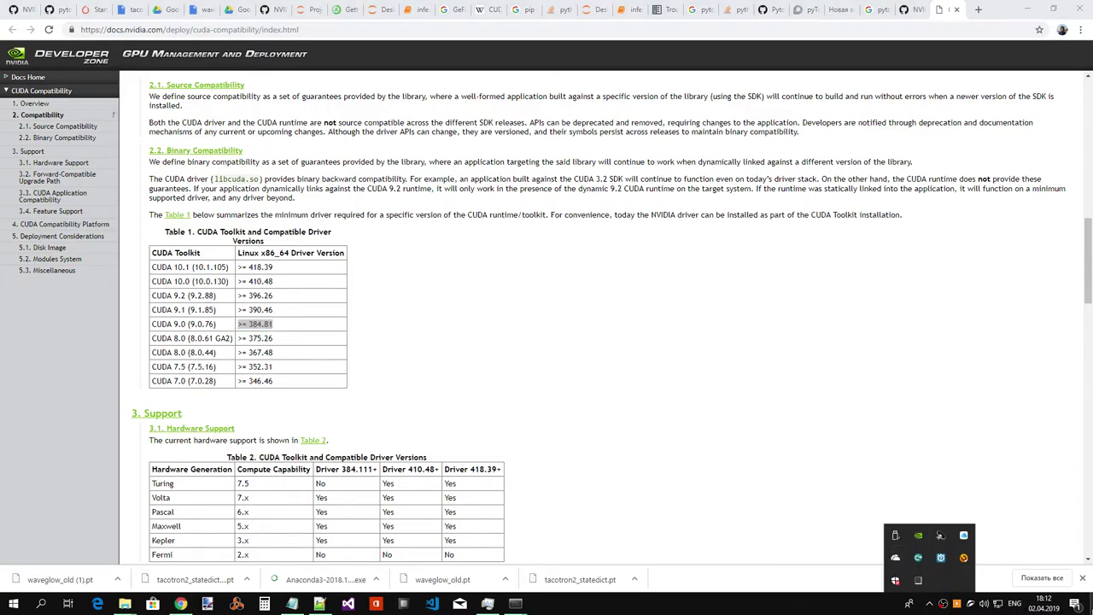
- Show the desktop and try to open NVIDIA GeForce Experience from the system tray
{"action": "key", "text": "super+d"}
{"action": "right_click", "coordinate": [584, 265]}
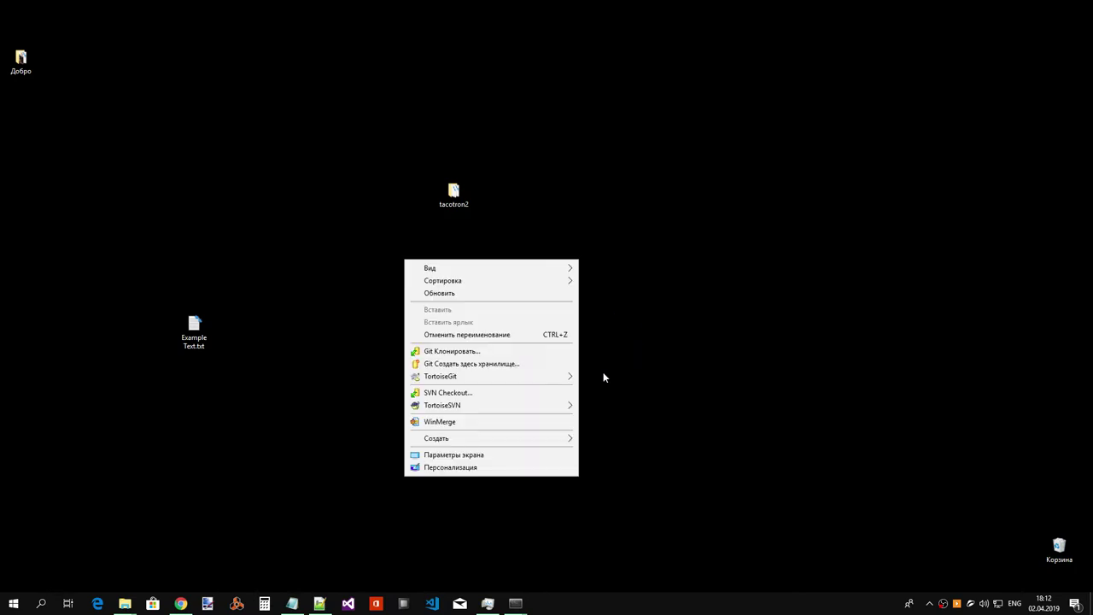
{"action": "left_click", "coordinate": [678, 308]}
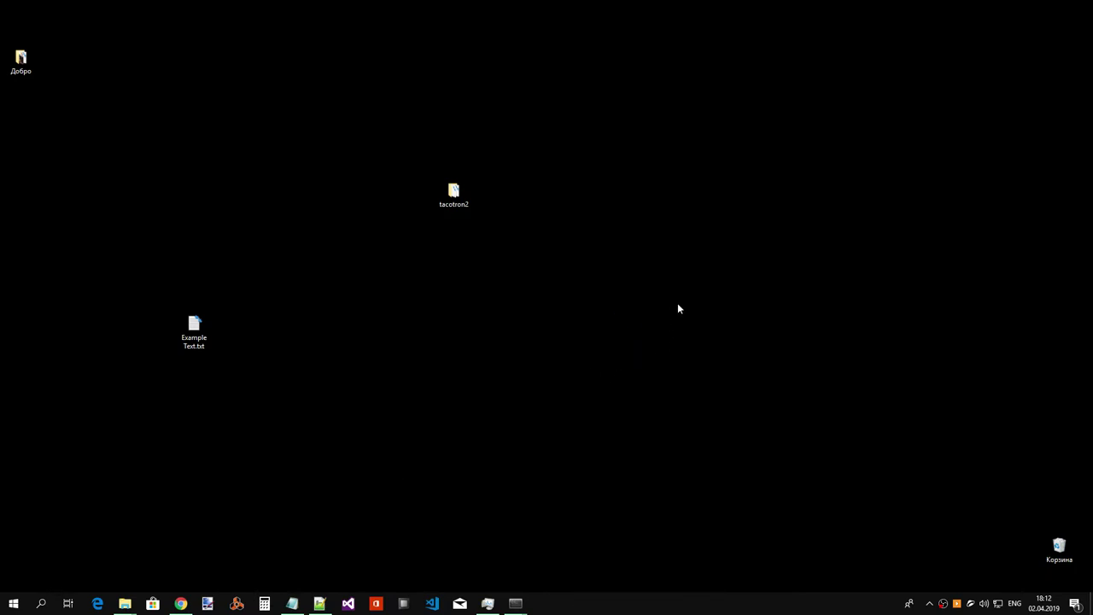
{"action": "left_click", "coordinate": [929, 603]}
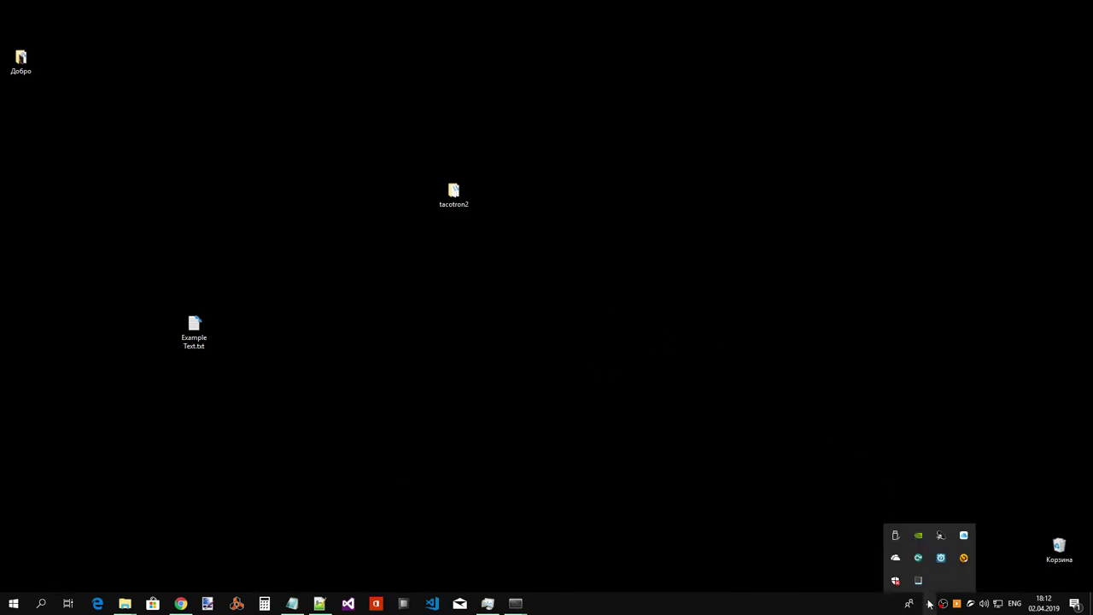
{"action": "right_click", "coordinate": [920, 538]}
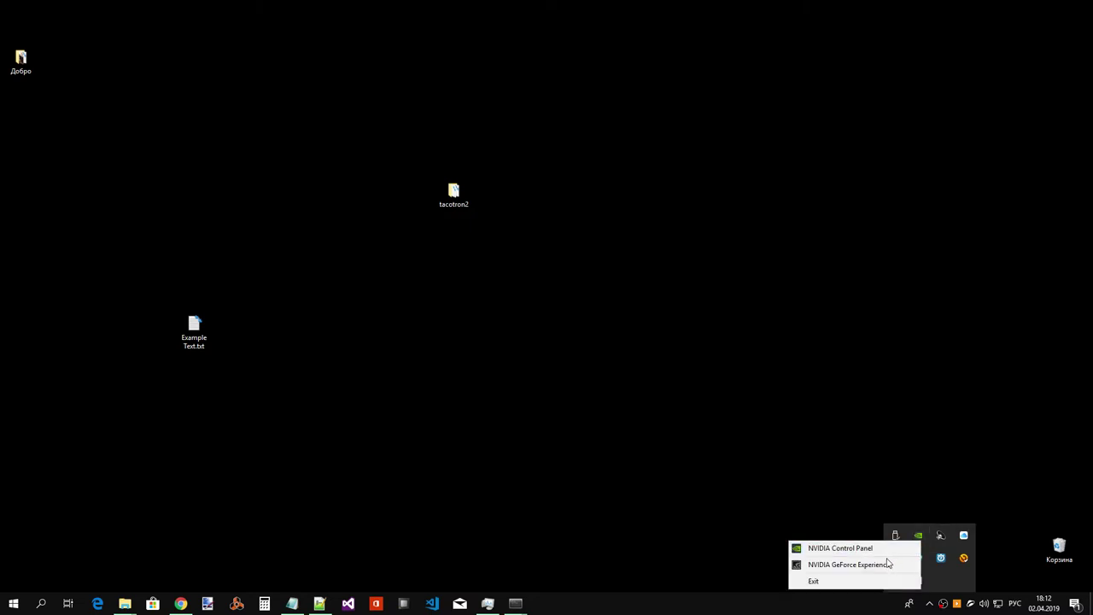
{"action": "left_click", "coordinate": [885, 570]}
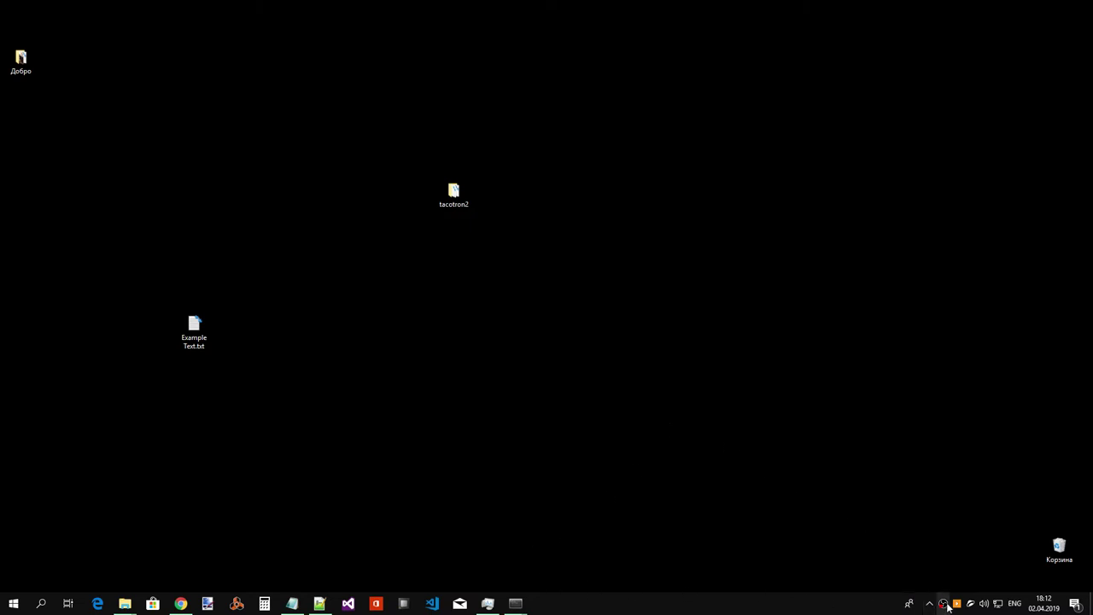
- Launch Auslogics Driver Updater and start its scan for outdated or missing drivers
{"action": "left_click", "coordinate": [41, 604]}
{"action": "type", "text": "Dri"}
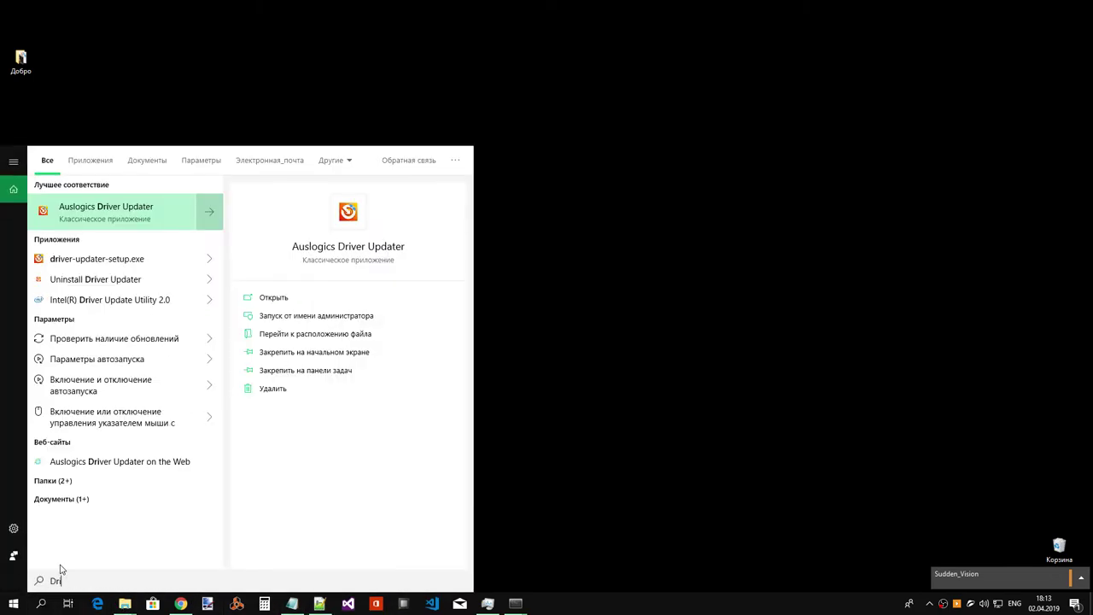
{"action": "left_click", "coordinate": [103, 213]}
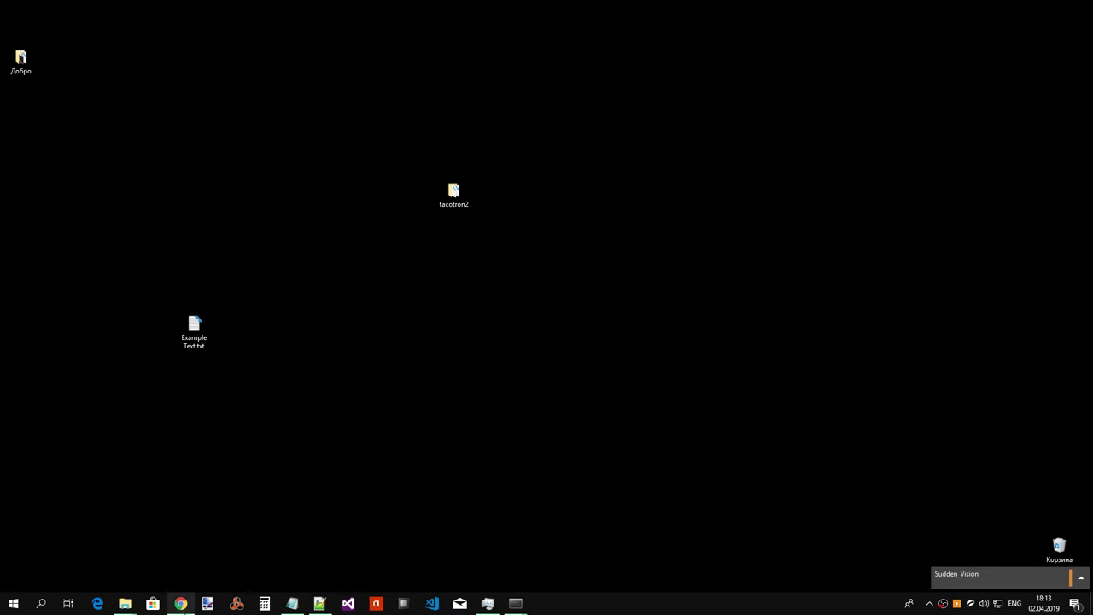
{"action": "left_click", "coordinate": [929, 604]}
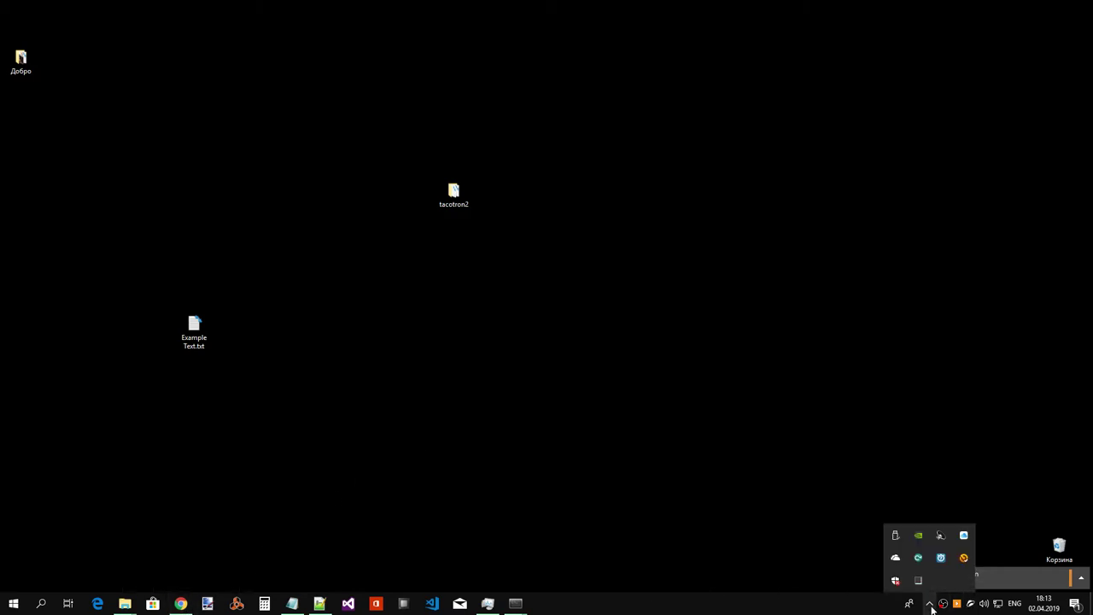
{"action": "left_click", "coordinate": [964, 564]}
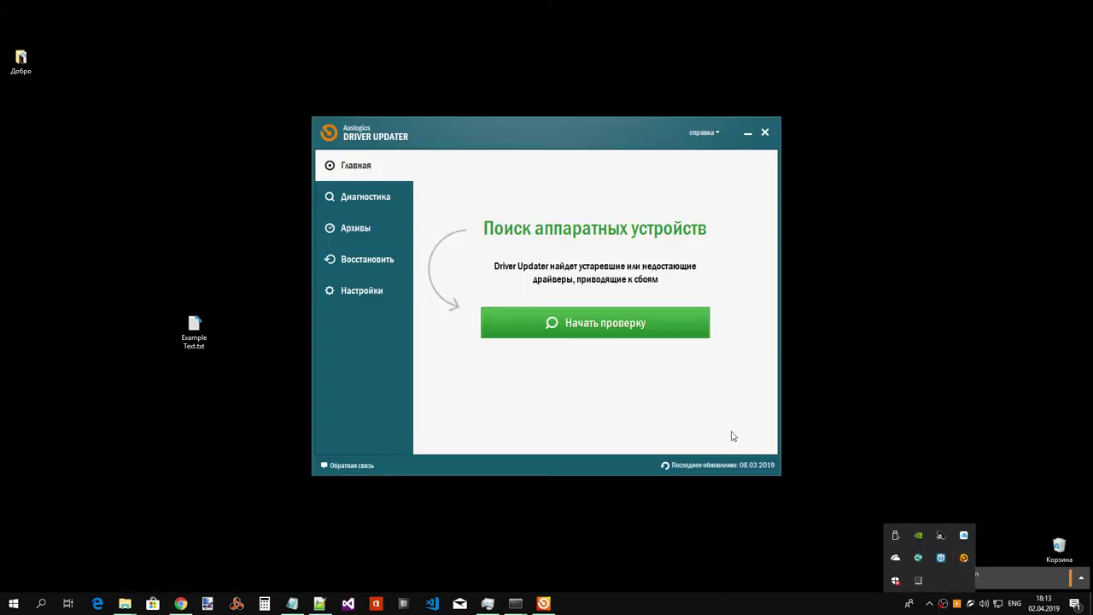
{"action": "left_click", "coordinate": [540, 320]}
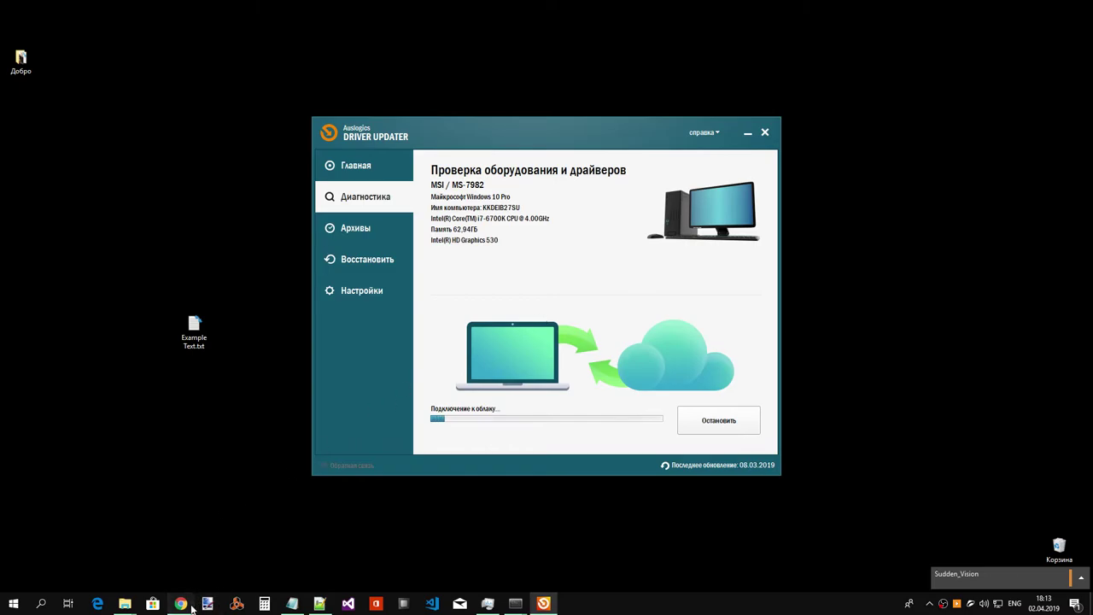
- Return to the CUDA compatibility page in Chrome and skim its compatibility platform and deployment sections back up to Table 1
{"action": "left_click", "coordinate": [180, 603]}
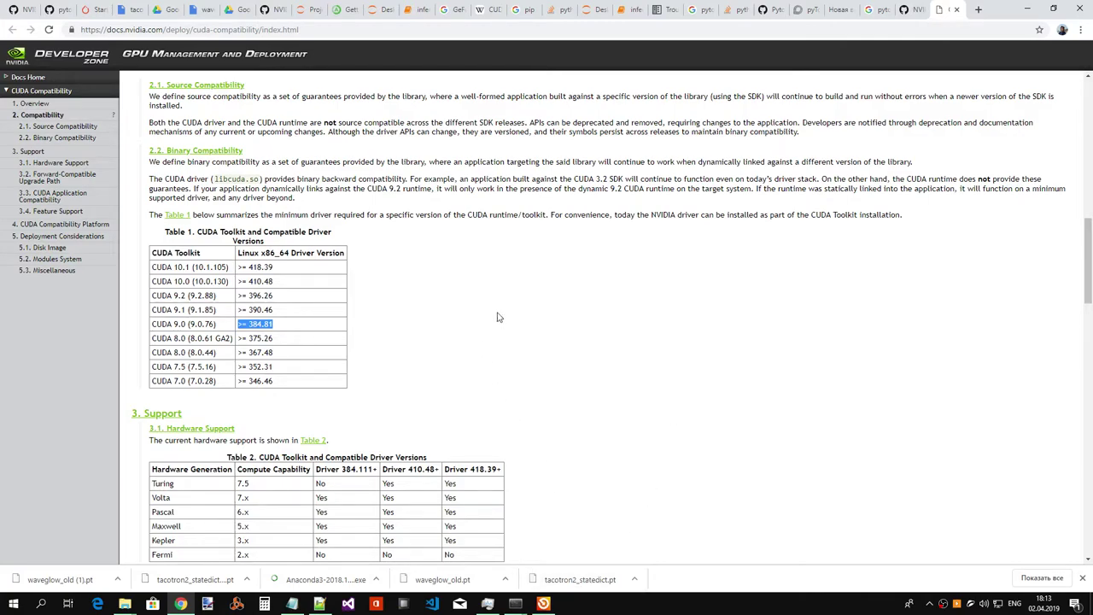
{"action": "scroll", "coordinate": [510, 310], "scroll_direction": "down", "scroll_amount": 3}
{"action": "scroll", "coordinate": [510, 309], "scroll_direction": "down", "scroll_amount": 9}
{"action": "scroll", "coordinate": [509, 309], "scroll_direction": "up", "scroll_amount": 4}
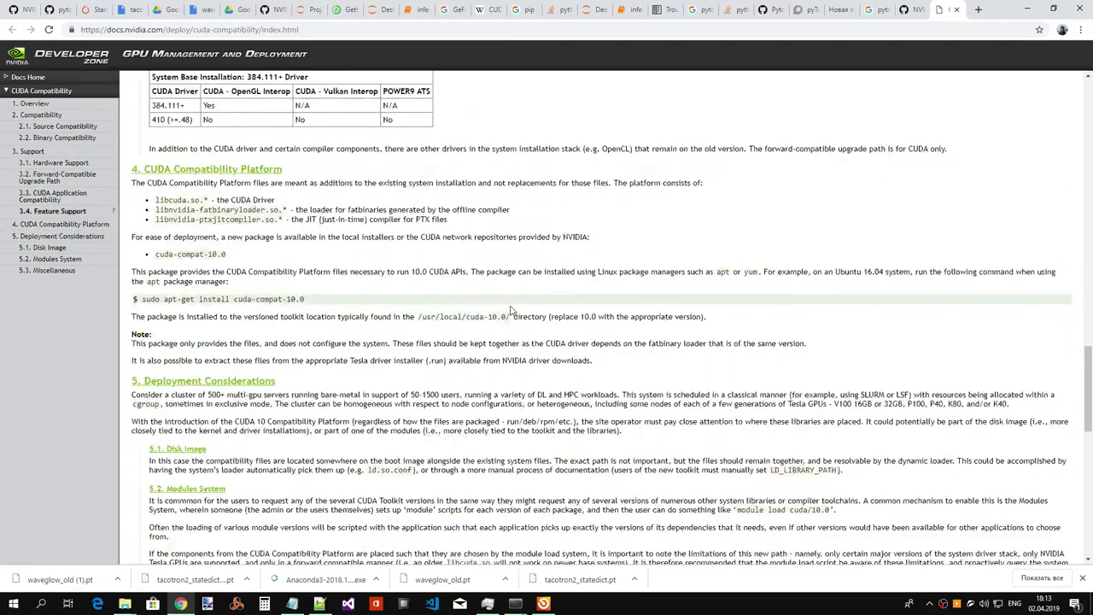
{"action": "scroll", "coordinate": [510, 309], "scroll_direction": "up", "scroll_amount": 9}
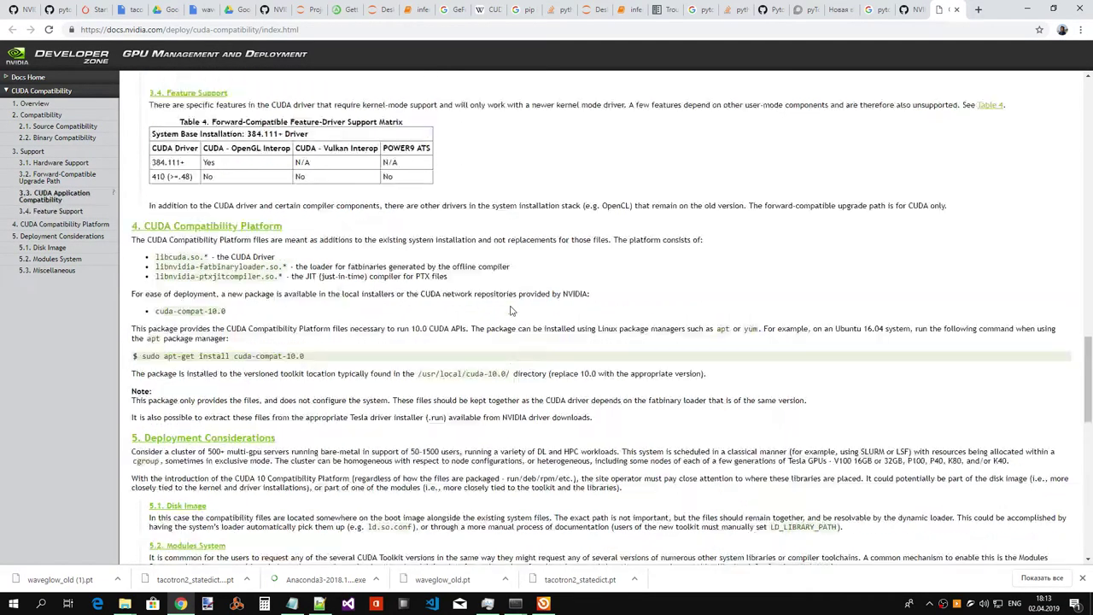
{"action": "scroll", "coordinate": [510, 311], "scroll_direction": "up", "scroll_amount": 6}
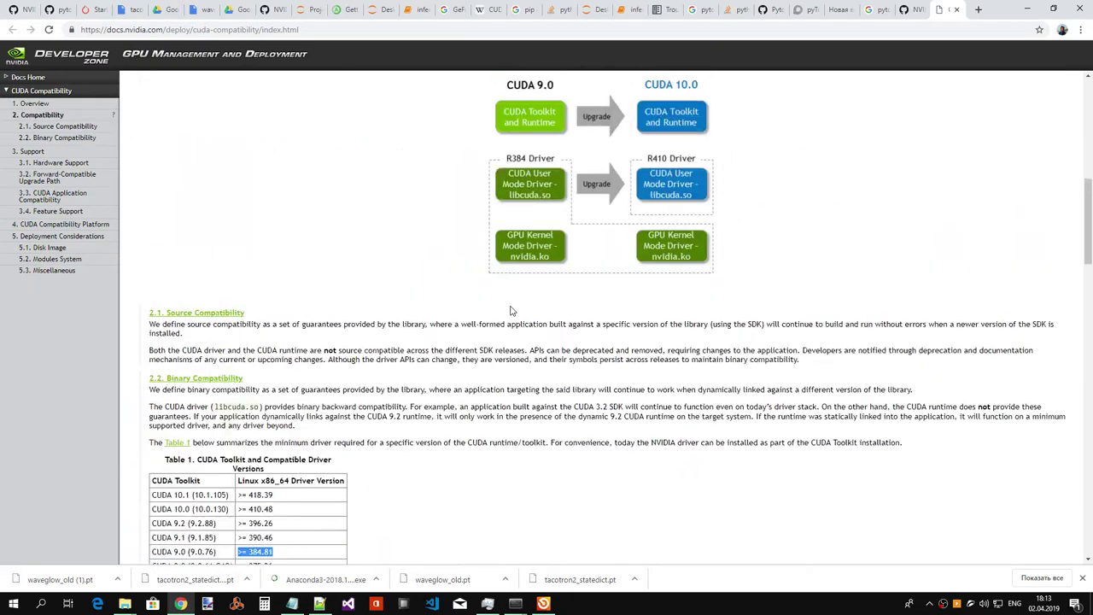
- Reread the comments in pytorch issue #4546 on which CUDA versions driver version 9020 supports and on CUDA 8.0 problems
{"action": "left_click", "coordinate": [904, 9]}
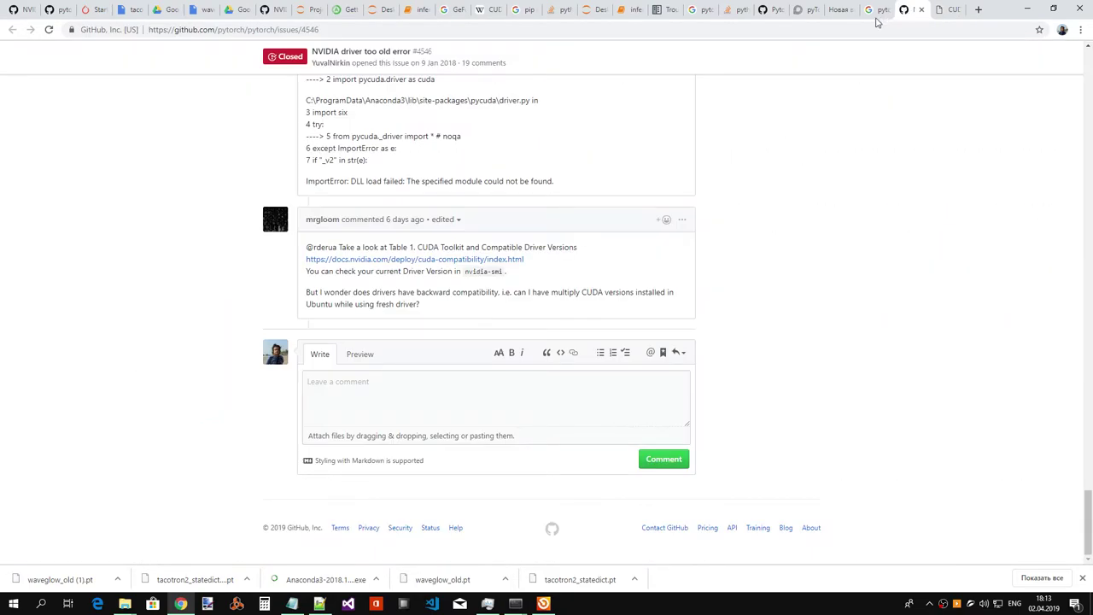
{"action": "scroll", "coordinate": [883, 288], "scroll_direction": "up", "scroll_amount": 4}
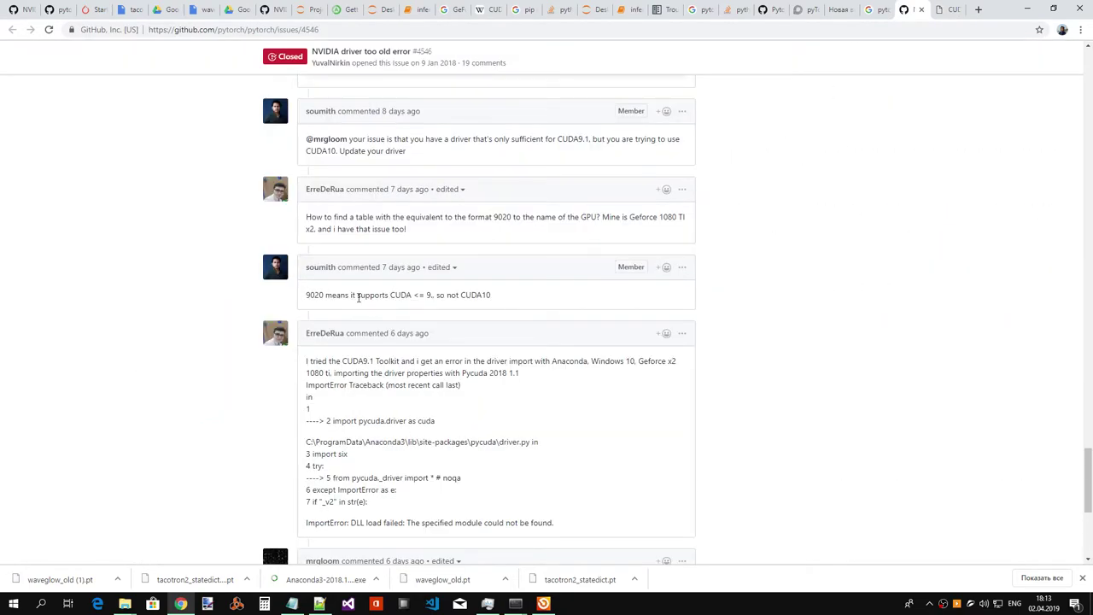
{"action": "left_click_drag", "start_coordinate": [350, 294], "coordinate": [306, 295]}
{"action": "left_click", "coordinate": [421, 296]}
{"action": "scroll", "coordinate": [432, 256], "scroll_direction": "up", "scroll_amount": 3}
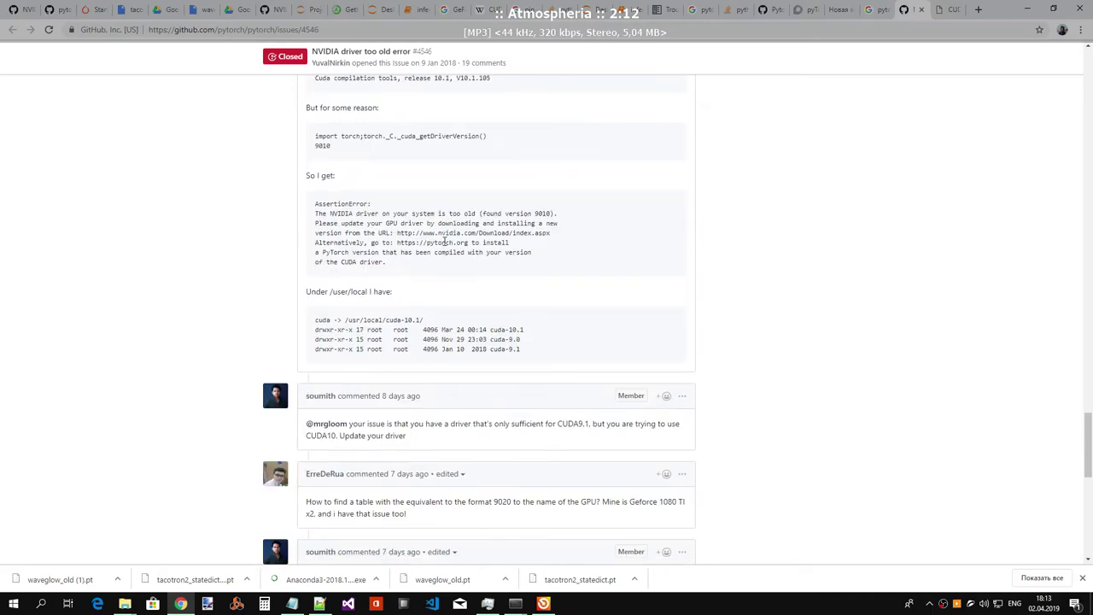
{"action": "scroll", "coordinate": [442, 250], "scroll_direction": "down", "scroll_amount": 3}
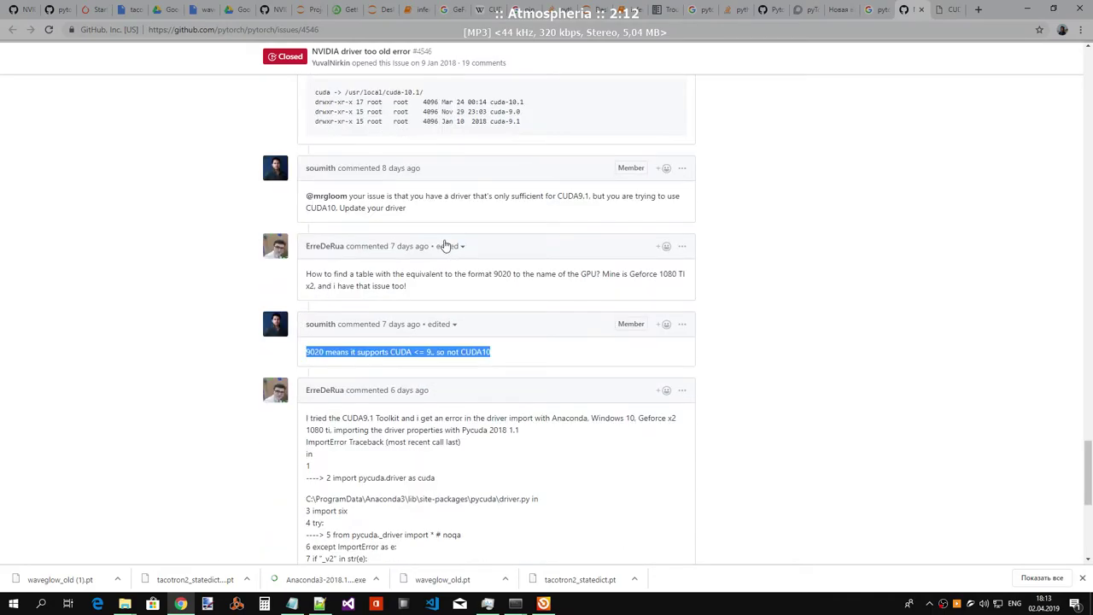
{"action": "scroll", "coordinate": [453, 246], "scroll_direction": "up", "scroll_amount": 15}
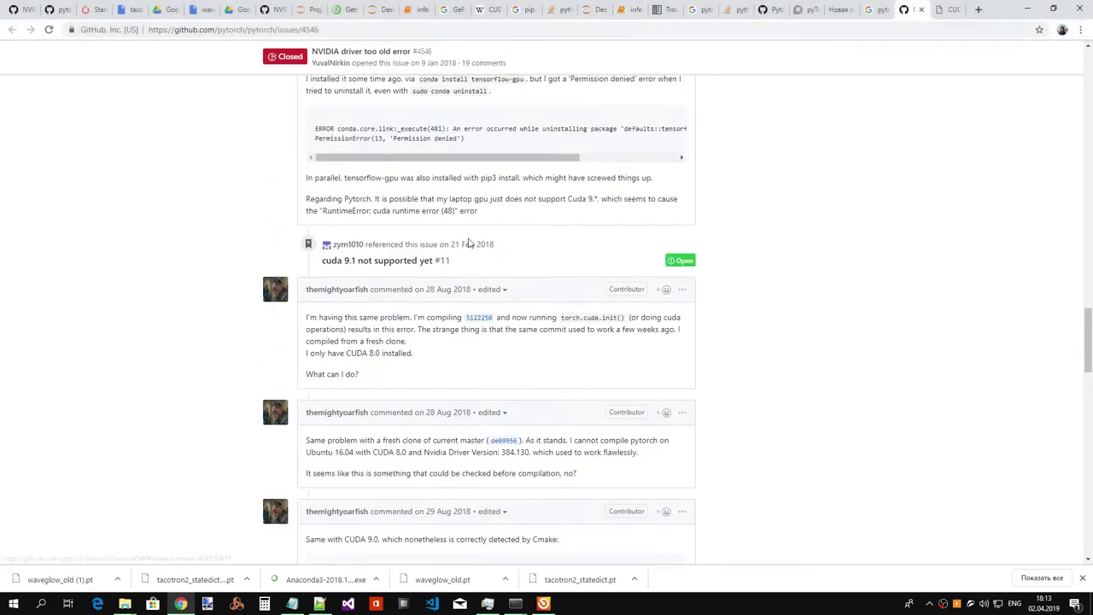
- Switch to the administrator Anaconda Prompt window and move it fully into view over the browser
{"action": "left_click", "coordinate": [518, 604]}
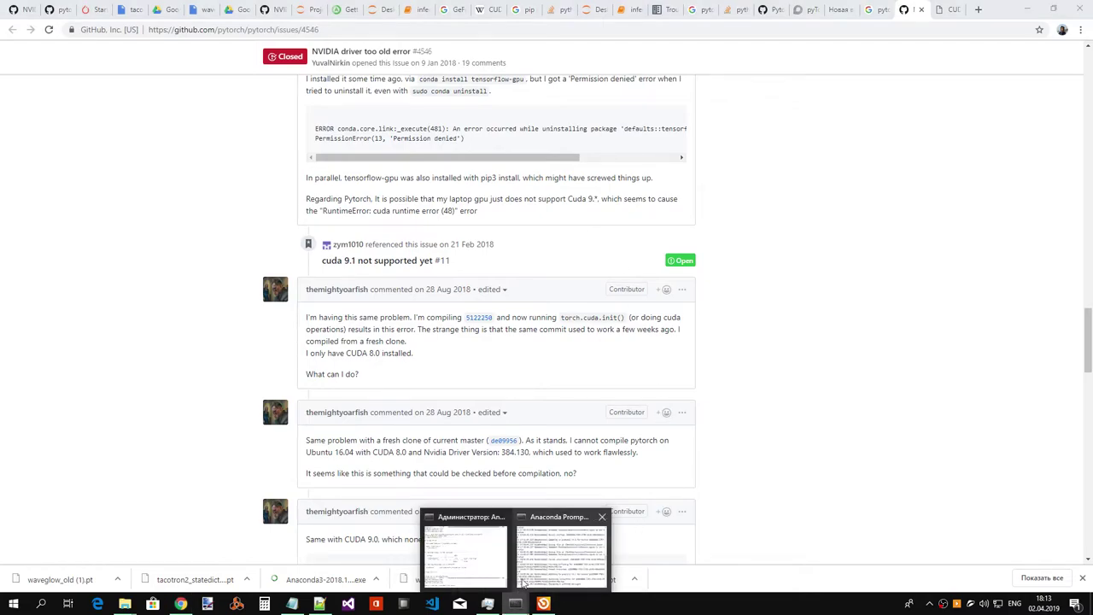
{"action": "left_click", "coordinate": [538, 556]}
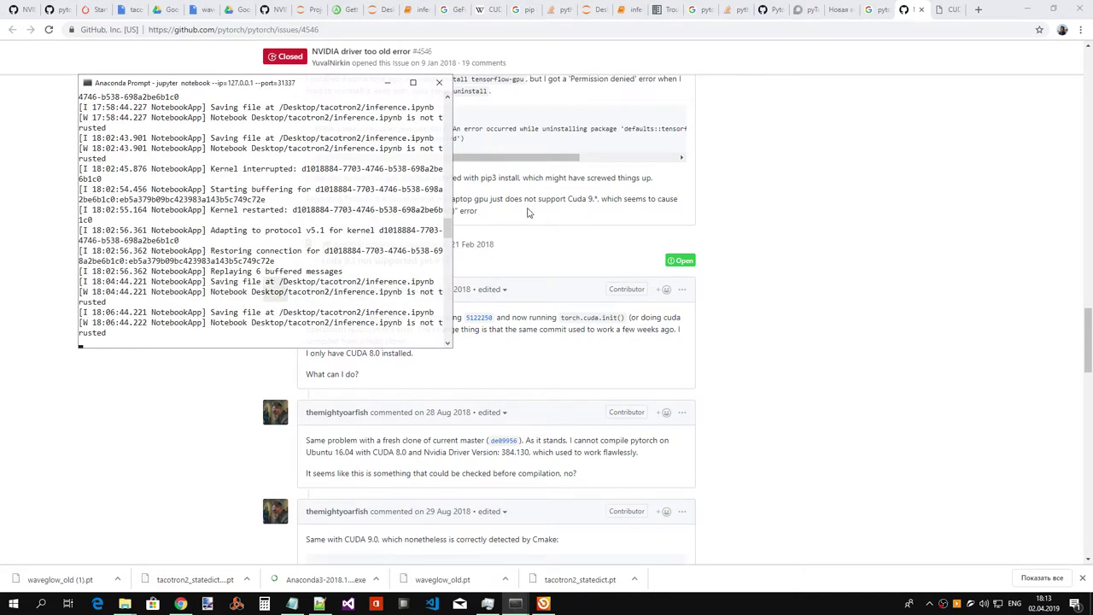
{"action": "left_click", "coordinate": [723, 166]}
{"action": "left_click", "coordinate": [518, 604]}
{"action": "left_click", "coordinate": [478, 555]}
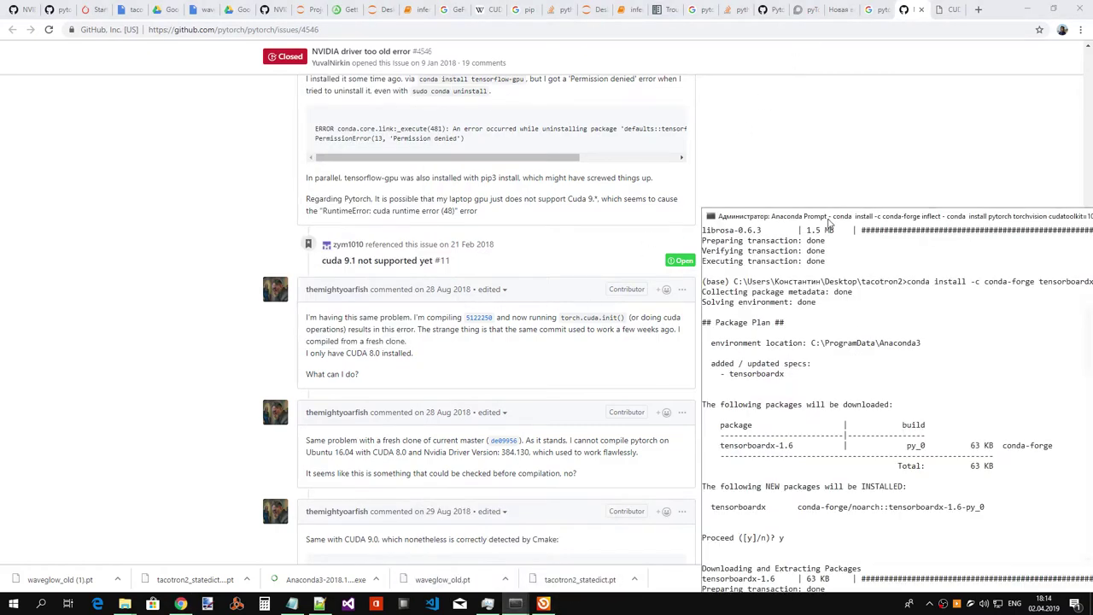
{"action": "left_click_drag", "start_coordinate": [830, 218], "coordinate": [545, 59]}
{"action": "left_click", "coordinate": [795, 25]}
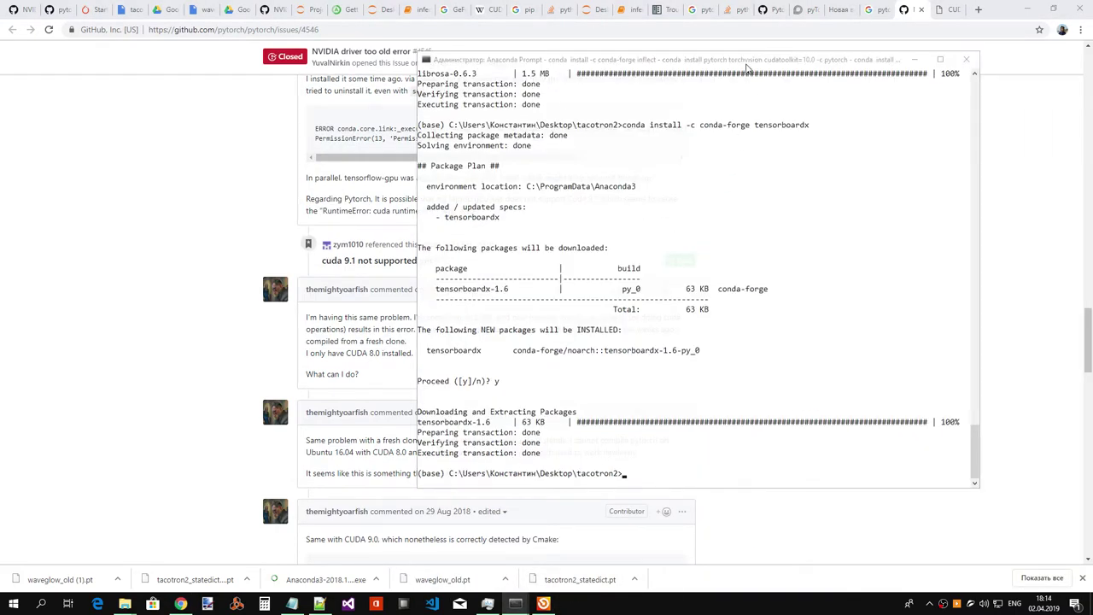
- Find the PyTorch local installation page in Chrome and copy the conda install command for CUDA 9.0
{"action": "left_click", "coordinate": [800, 9]}
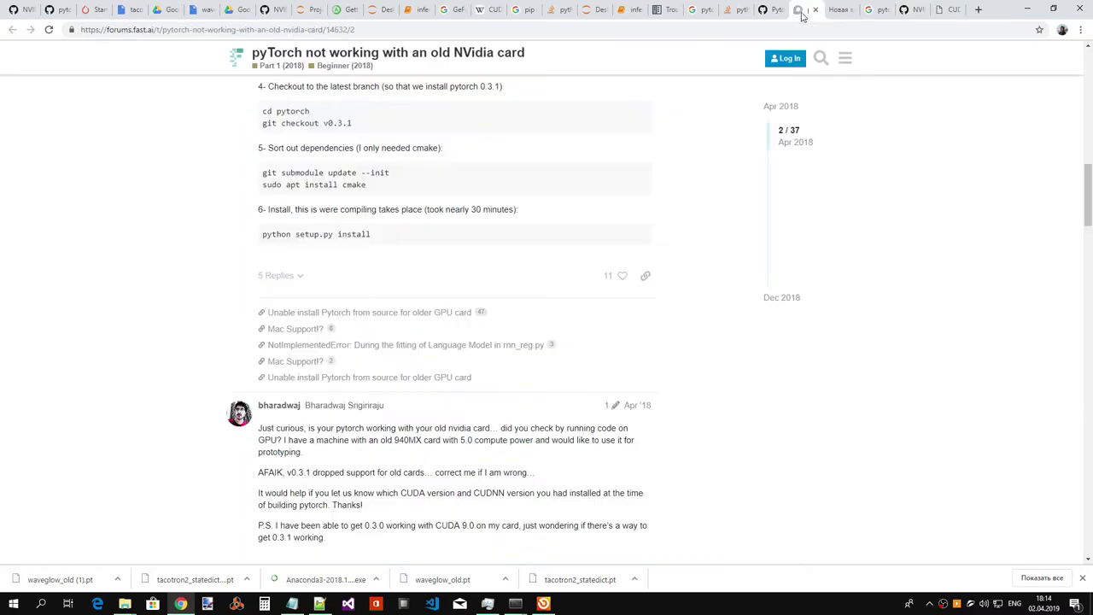
{"action": "left_click", "coordinate": [60, 9]}
{"action": "left_click", "coordinate": [98, 9]}
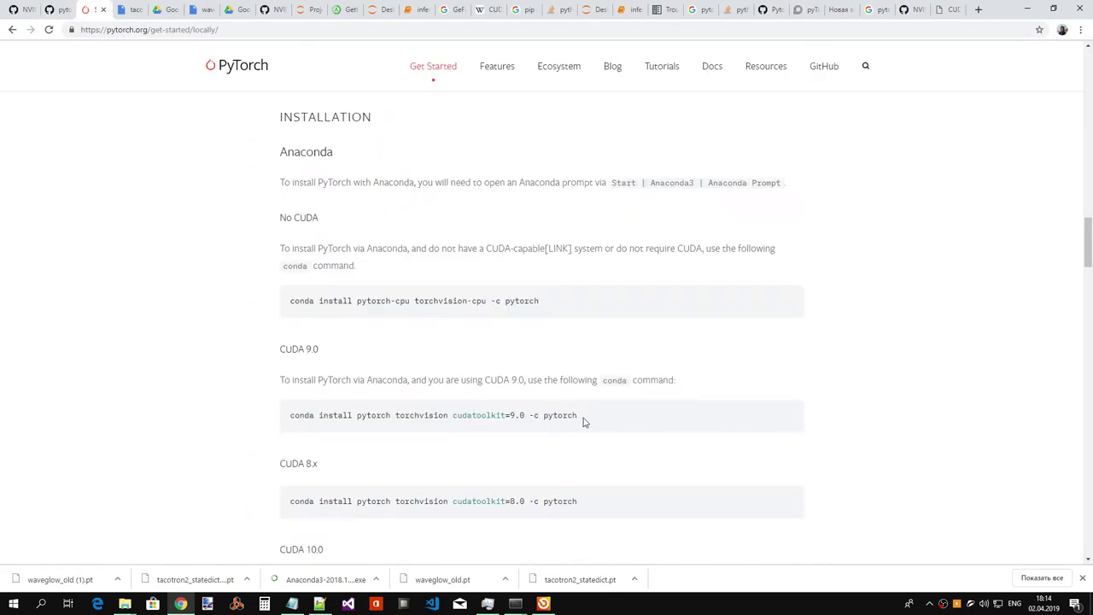
{"action": "left_click_drag", "start_coordinate": [584, 422], "coordinate": [290, 417]}
{"action": "key", "text": "super+c"}
{"action": "scroll", "coordinate": [529, 379], "scroll_direction": "down", "scroll_amount": 3}
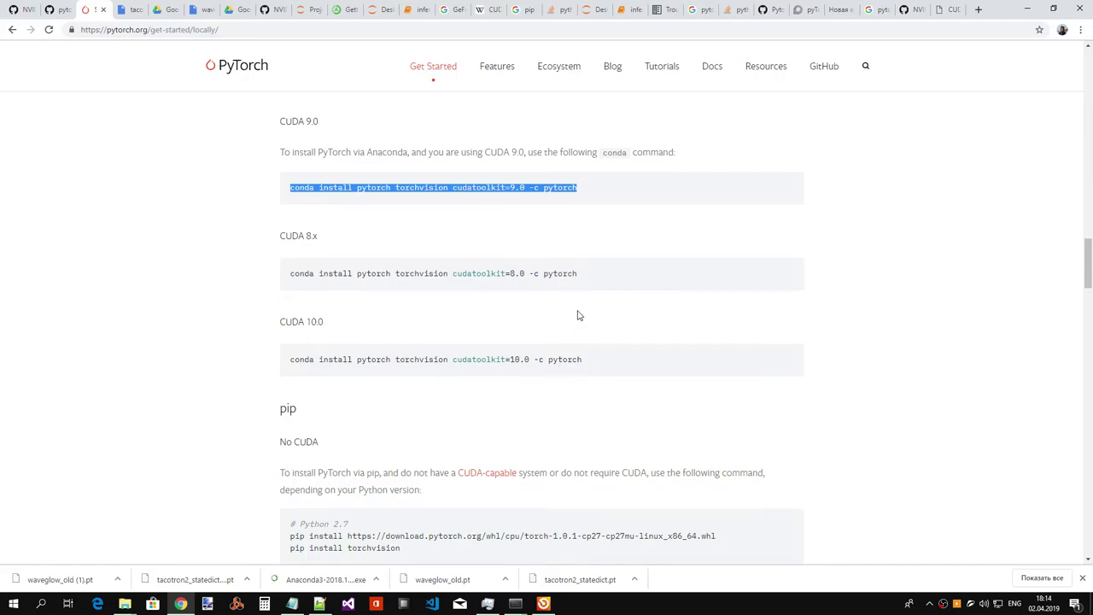
- Try to run "conda install pytorch torchvision cudatoolkit=9.0 -c pytorch" in the administrator Anaconda Prompt from the tacotron2 folder and review its output
{"action": "key", "text": "alt+Tab"}
{"action": "right_click", "coordinate": [759, 447]}
{"action": "key", "text": "Return"}
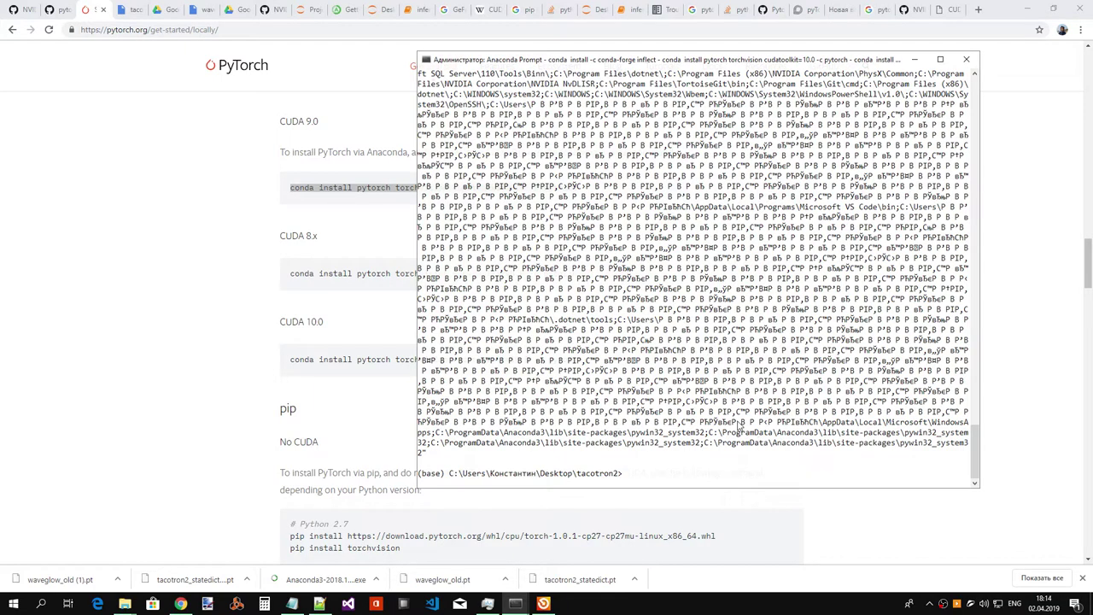
{"action": "scroll", "coordinate": [740, 425], "scroll_direction": "up", "scroll_amount": 12}
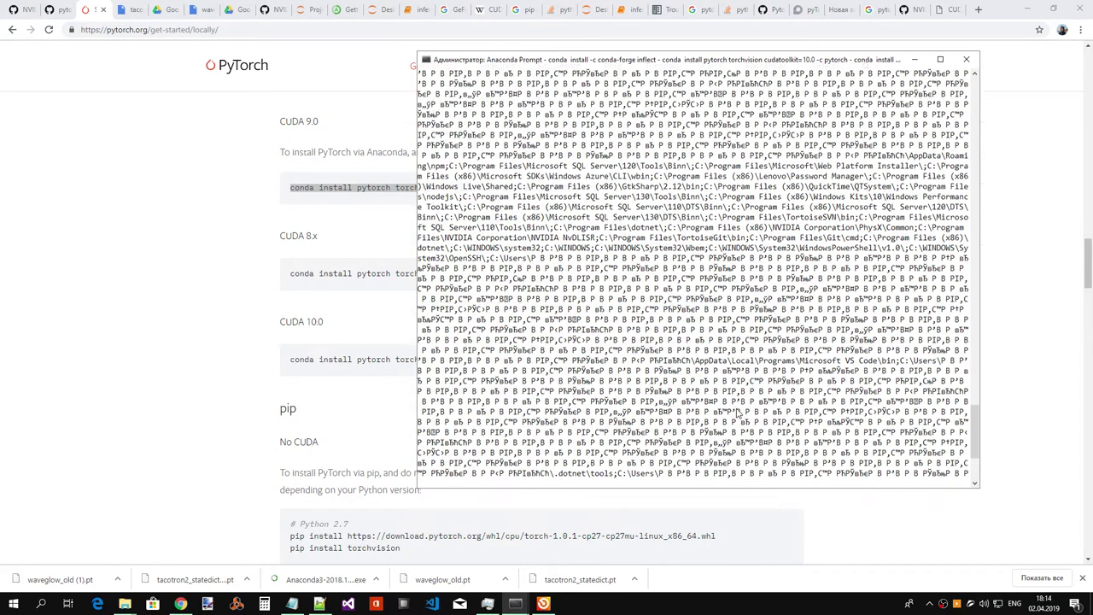
{"action": "scroll", "coordinate": [740, 414], "scroll_direction": "up", "scroll_amount": 5}
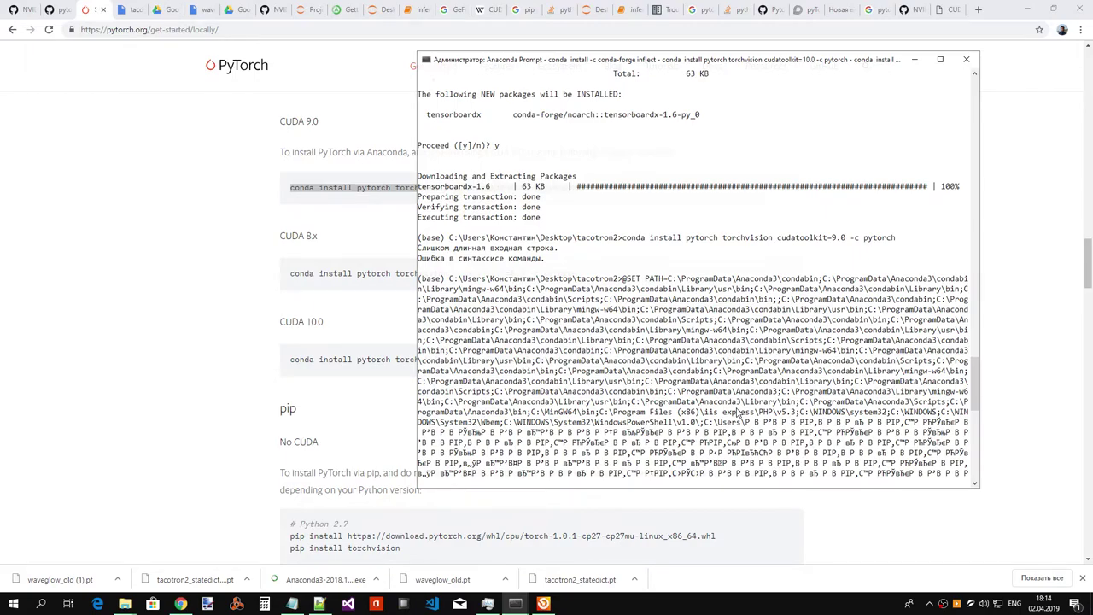
{"action": "scroll", "coordinate": [740, 414], "scroll_direction": "down", "scroll_amount": 17}
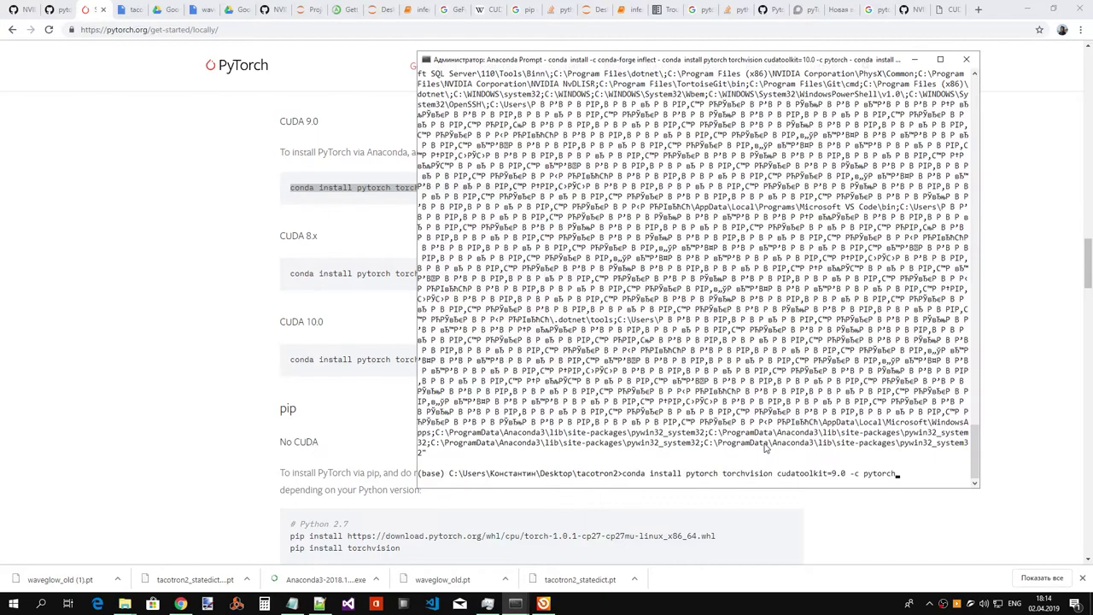
{"action": "key", "text": "Up"}
{"action": "key", "text": "Up"}
{"action": "key", "text": "Up"}
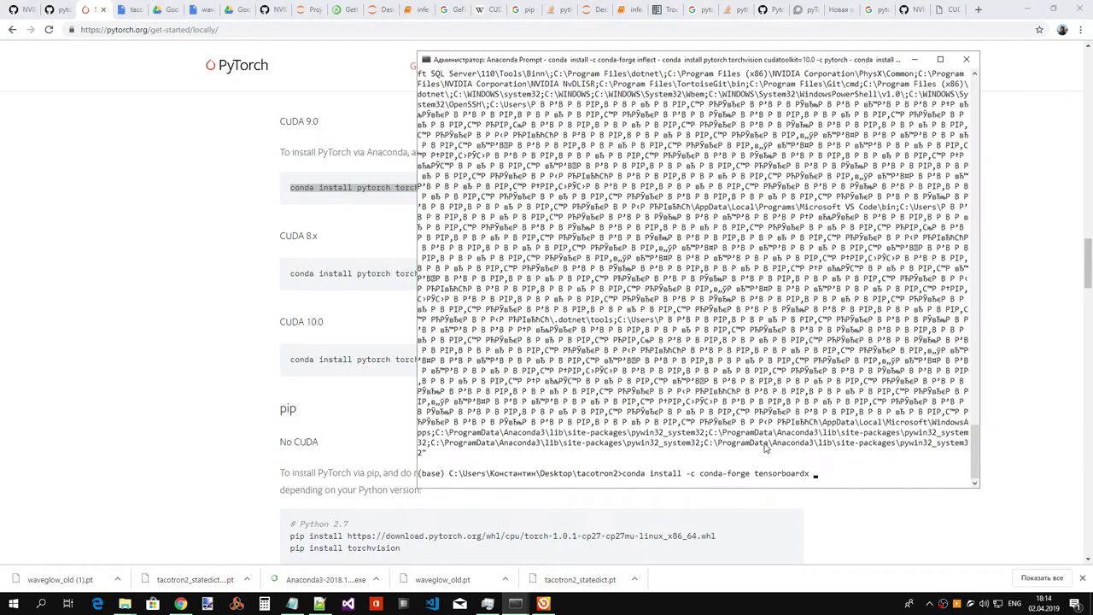
{"action": "key", "text": "Down"}
{"action": "key", "text": "Up"}
{"action": "key", "text": "Down"}
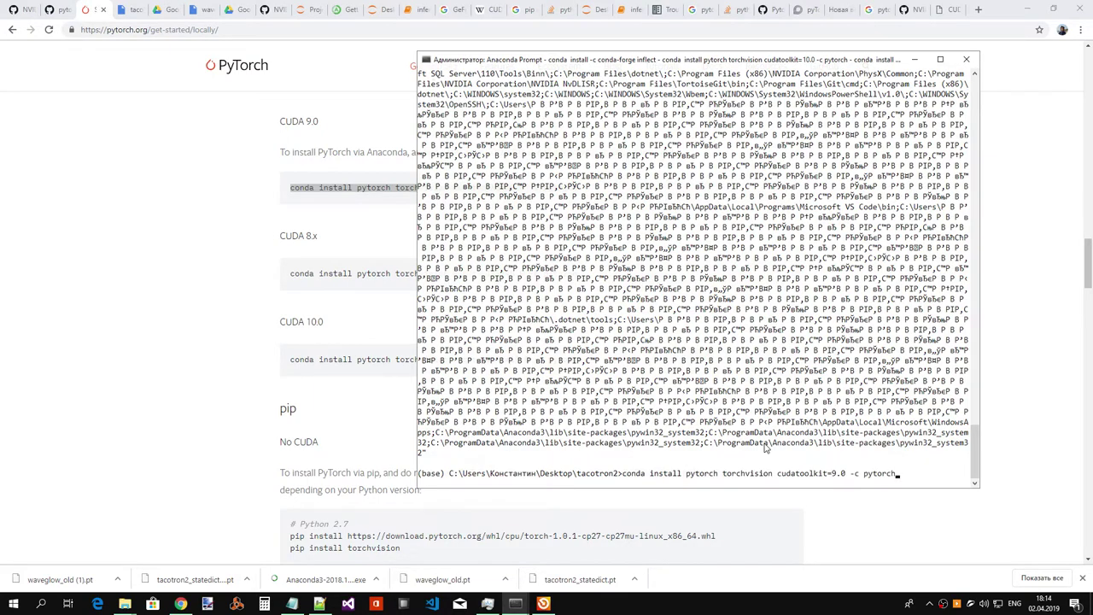
{"action": "key", "text": "Up"}
{"action": "key", "text": "Down"}
{"action": "key", "text": "Down"}
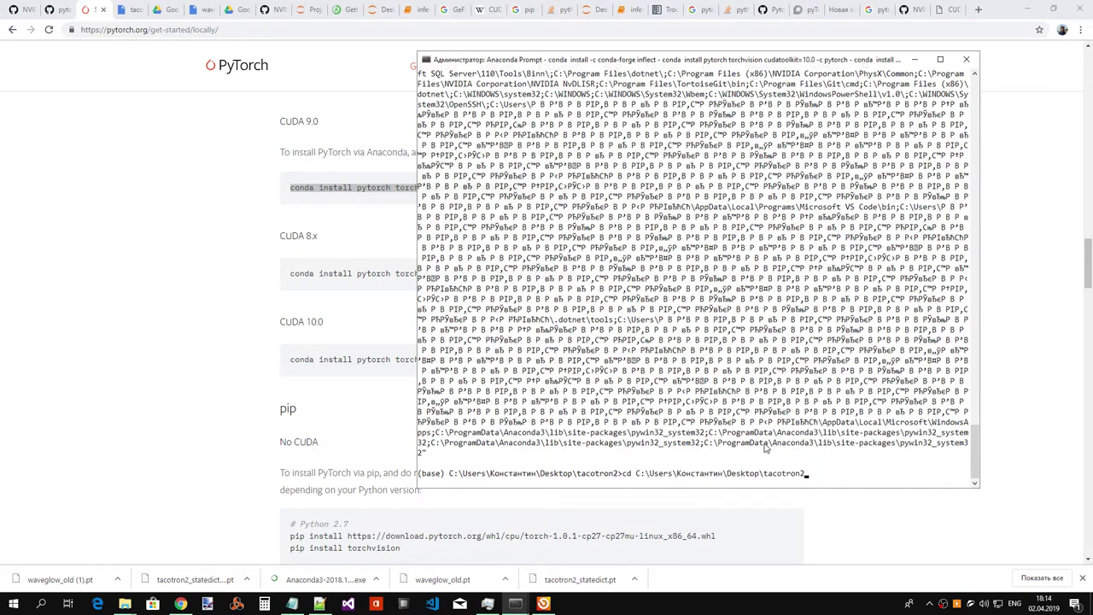
{"action": "key", "text": "Down"}
{"action": "scroll", "coordinate": [766, 451], "scroll_direction": "up", "scroll_amount": 5}
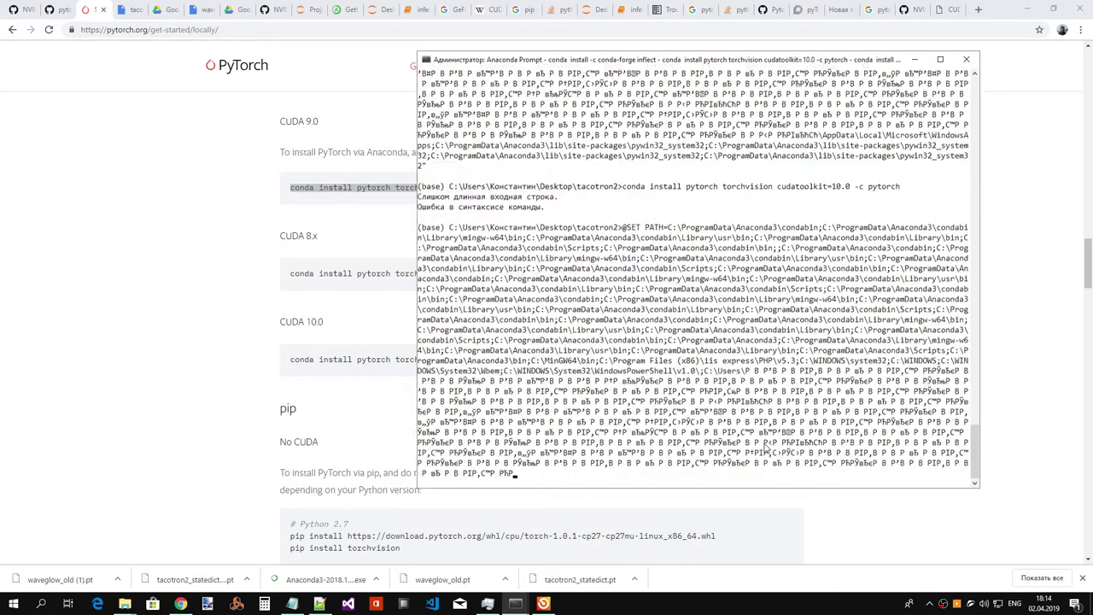
{"action": "key", "text": "Escape"}
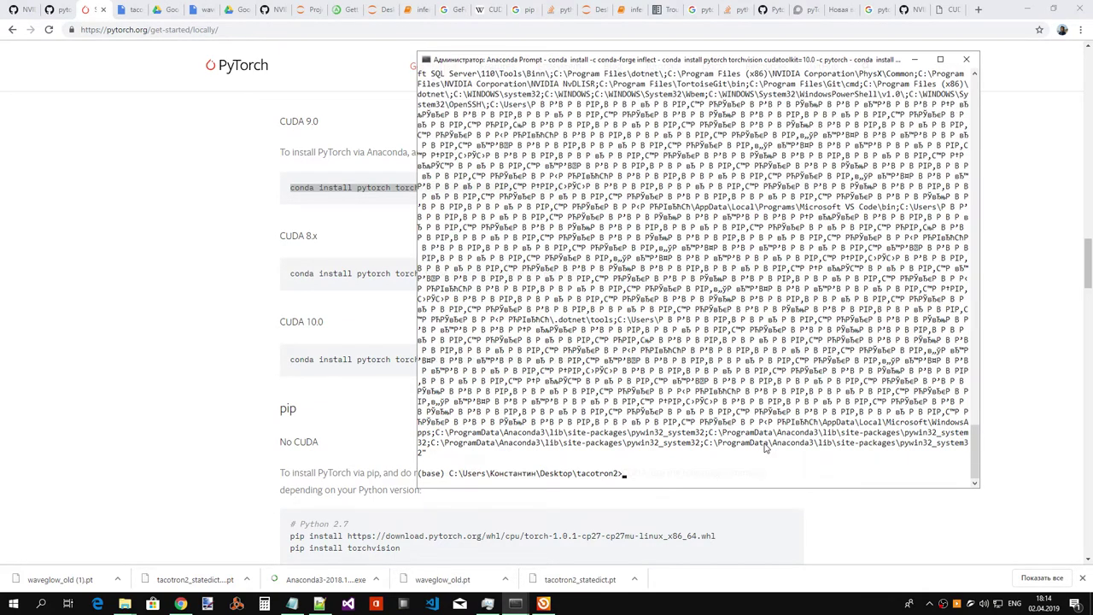
- Go up one folder to Desktop and retry the conda install of pytorch and torchvision with cudatoolkit=9.0
{"action": "type", "text": "cd .."}
{"action": "key", "text": "Return"}
{"action": "type", "text": "c"}
{"action": "key", "text": "Right"}
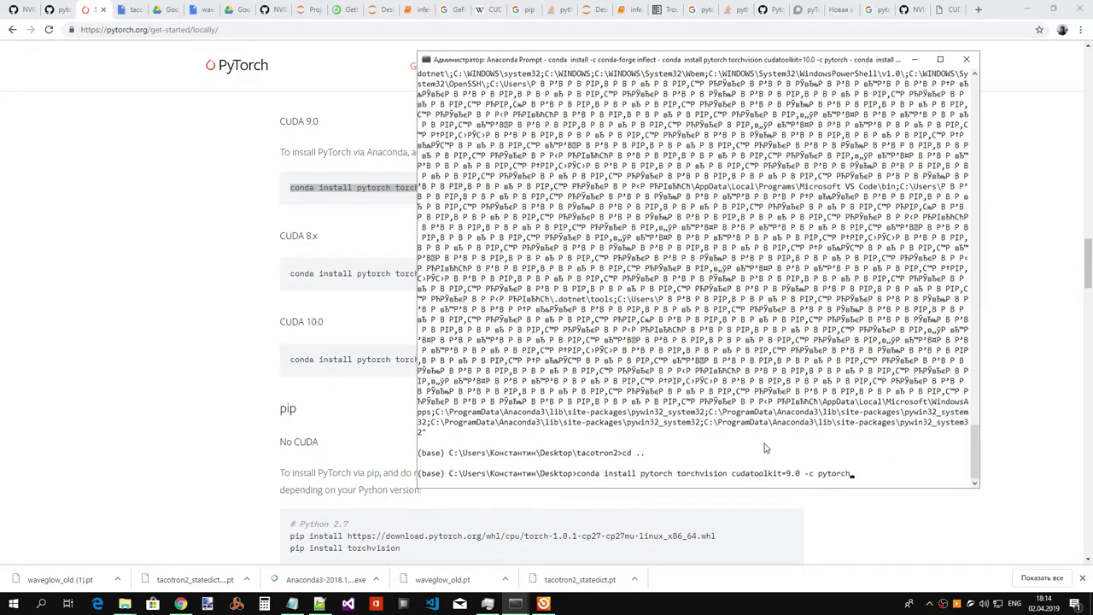
{"action": "key", "text": "Return"}
- Go up to the root of drive C: and rerun "conda install pytorch torchvision cudatoolkit=9.0 -c pytorch" there
{"action": "type", "text": "cd ."}
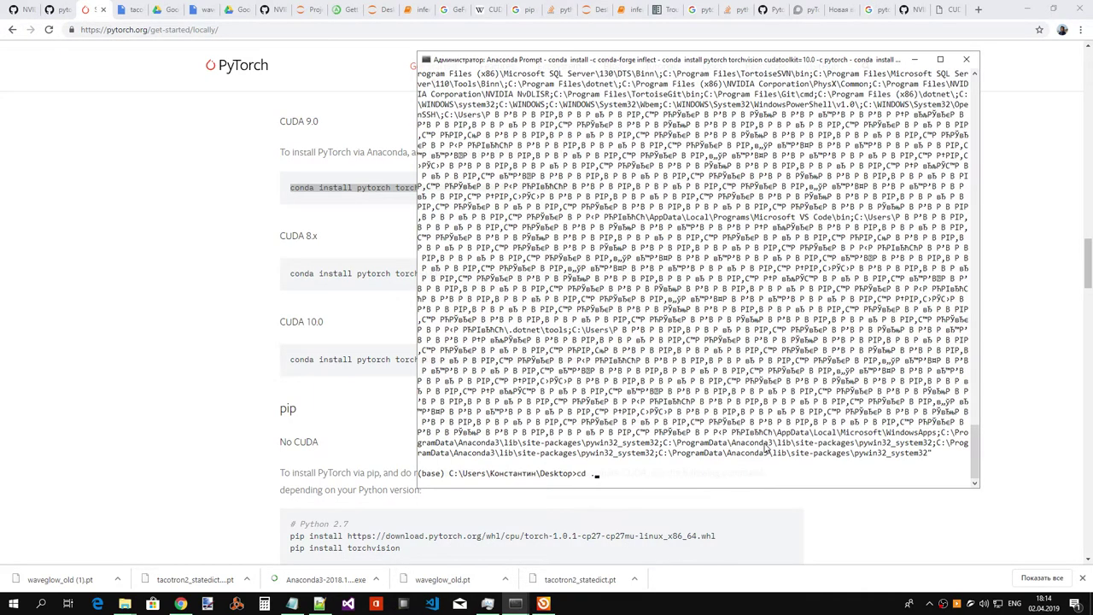
{"action": "type", "text": "."}
{"action": "key", "text": "Return"}
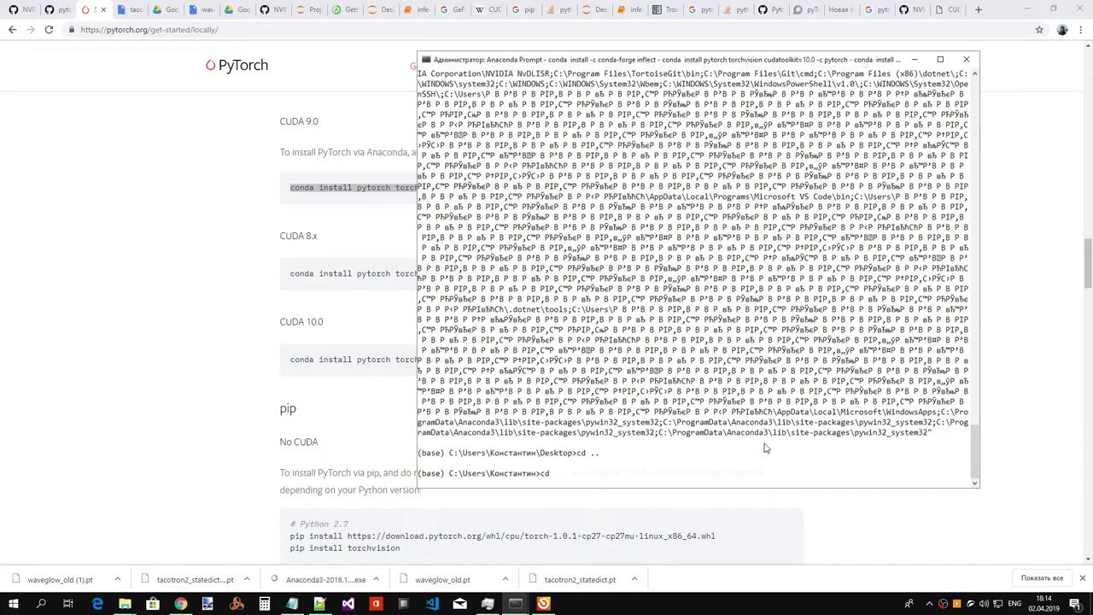
{"action": "key", "text": "Return"}
{"action": "type", "text": "cd .."}
{"action": "key", "text": "Return"}
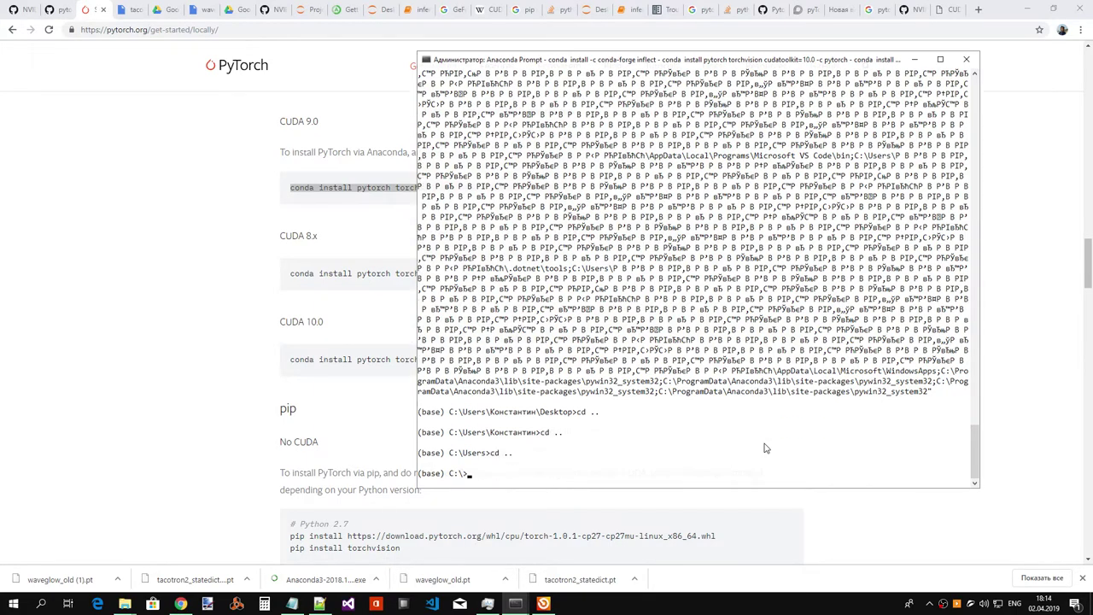
{"action": "key", "text": "Up"}
{"action": "key", "text": "Up"}
{"action": "key", "text": "Up"}
{"action": "key", "text": "Return"}
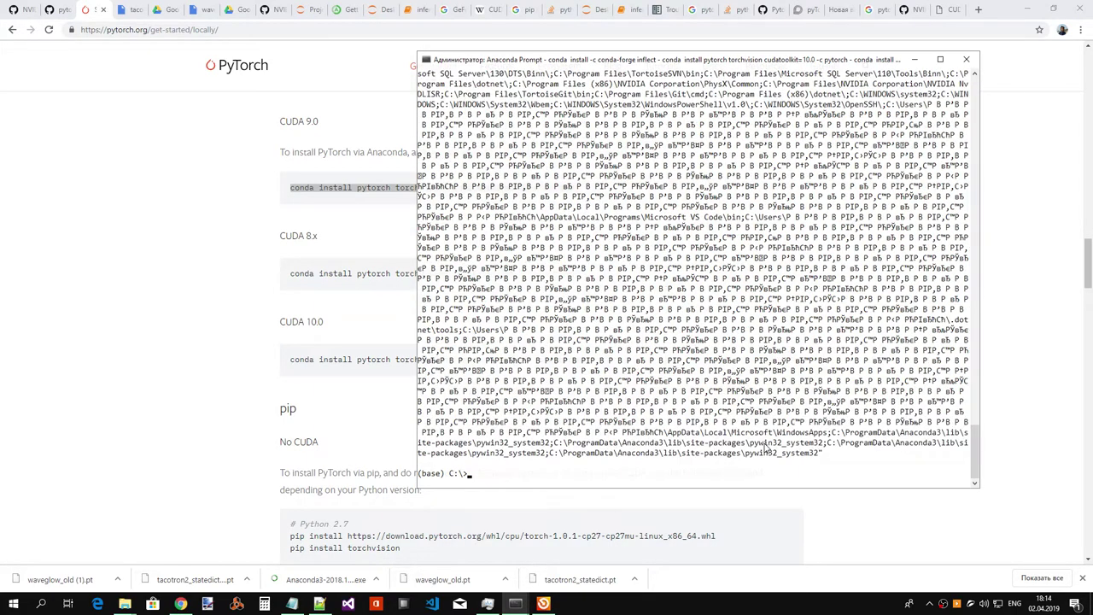
- Maximize the prompt window, examine the error output of the conda install, and print the PATH variable
{"action": "scroll", "coordinate": [750, 367], "scroll_direction": "up", "scroll_amount": 15}
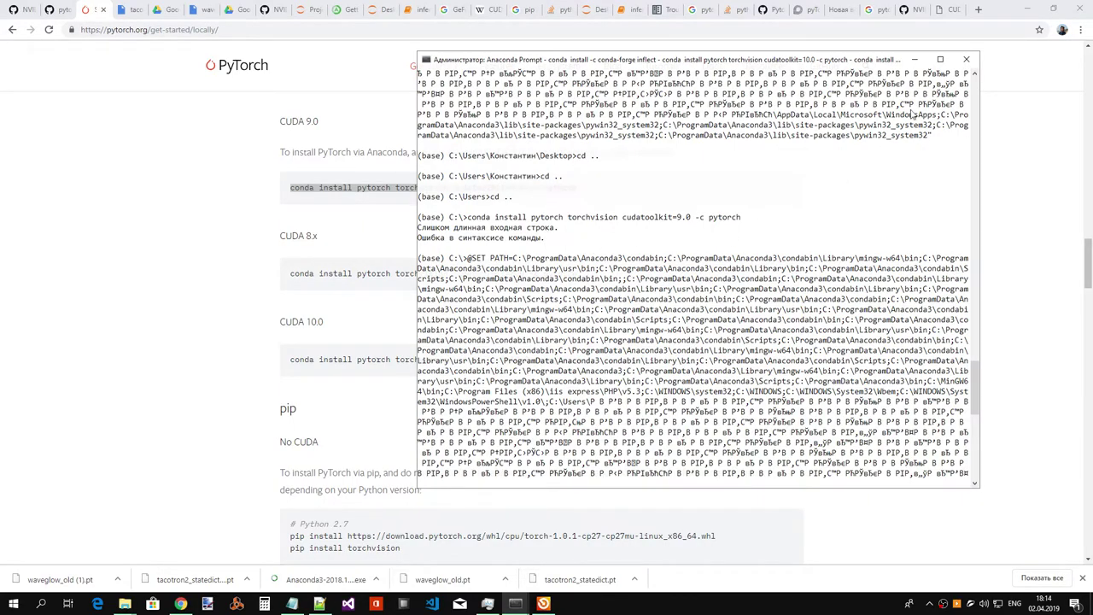
{"action": "left_click", "coordinate": [941, 59]}
{"action": "scroll", "coordinate": [583, 275], "scroll_direction": "down", "scroll_amount": 13}
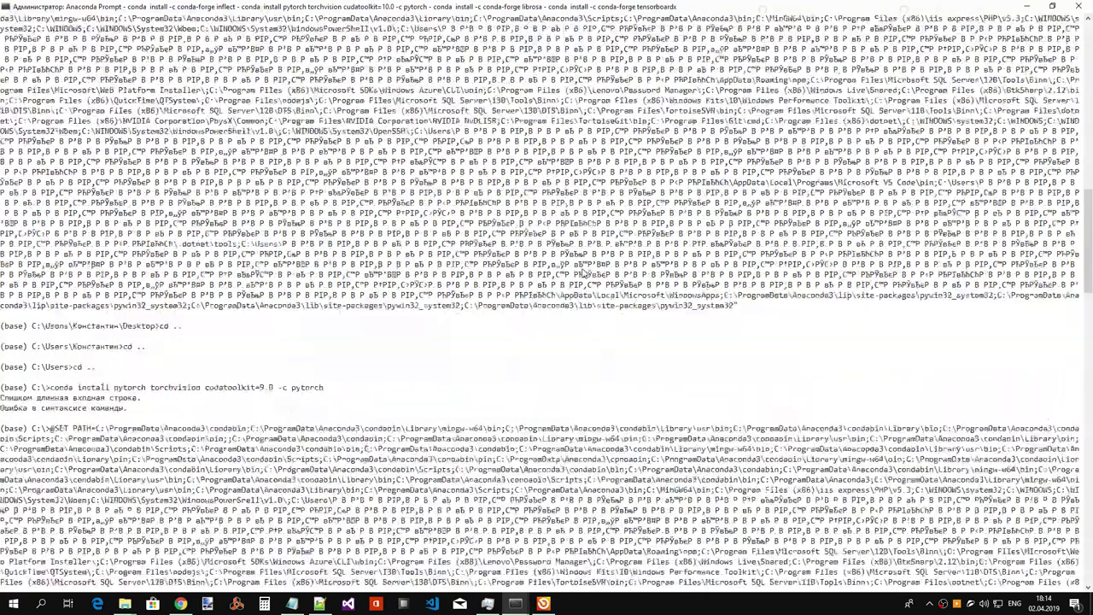
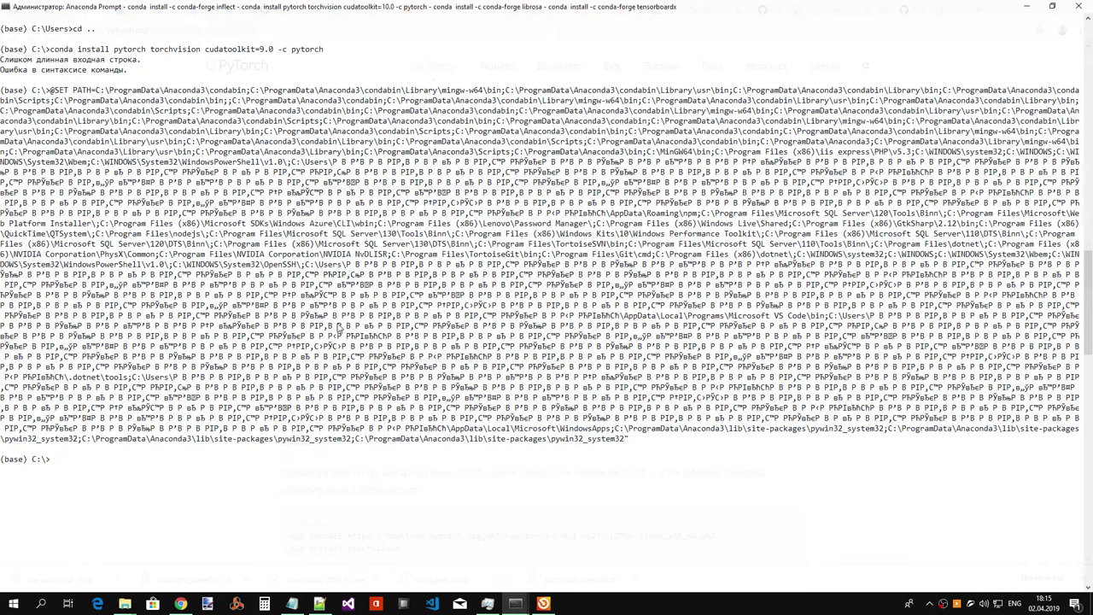
{"action": "scroll", "coordinate": [338, 328], "scroll_direction": "up", "scroll_amount": 3}
{"action": "scroll", "coordinate": [339, 327], "scroll_direction": "down", "scroll_amount": 2}
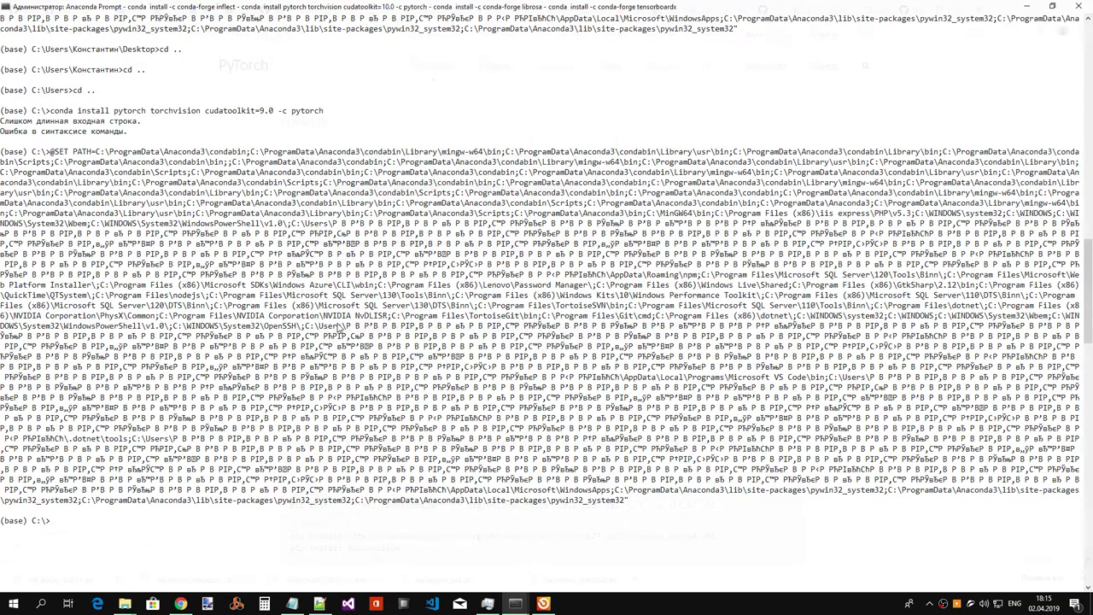
{"action": "key", "text": "Return"}
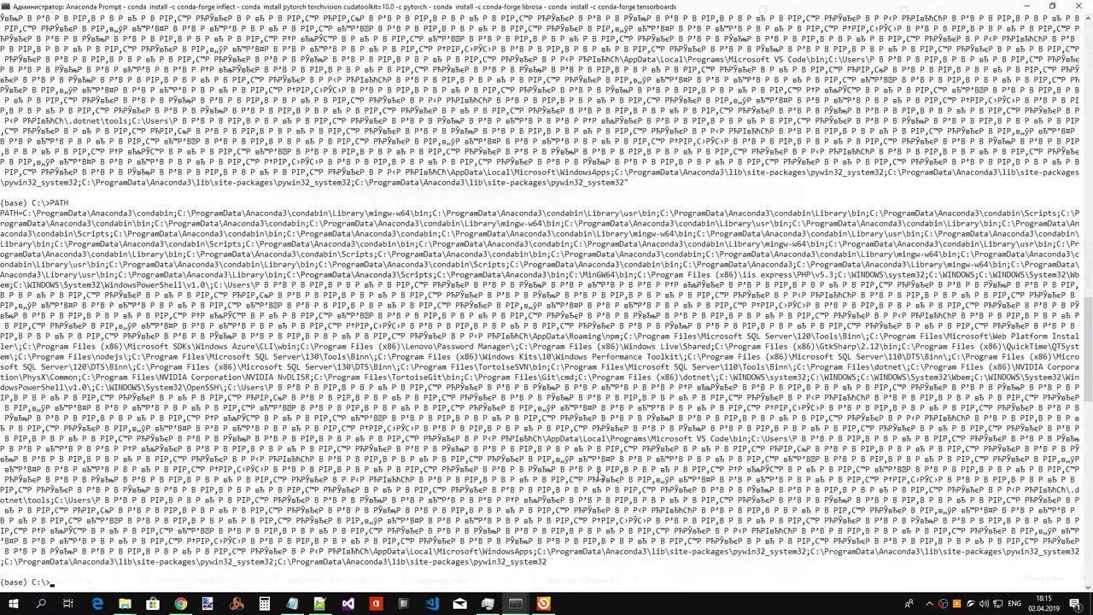
- Open the Windows Control Panel and go to the page for making changes to the current user account
{"action": "key", "text": "alt+Tab"}
{"action": "right_click", "coordinate": [14, 606]}
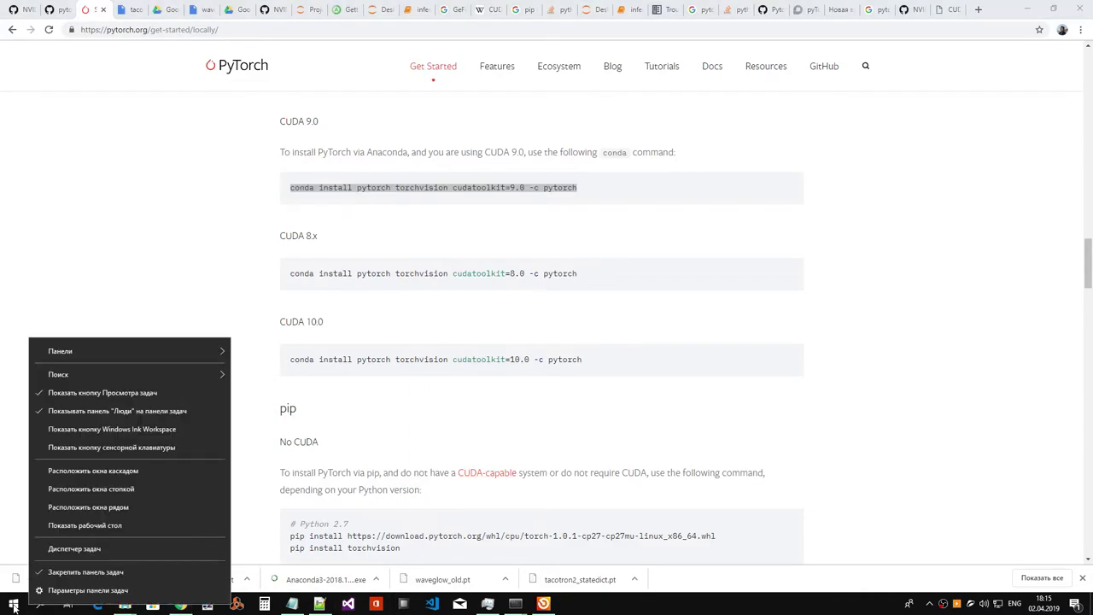
{"action": "right_click", "coordinate": [14, 607]}
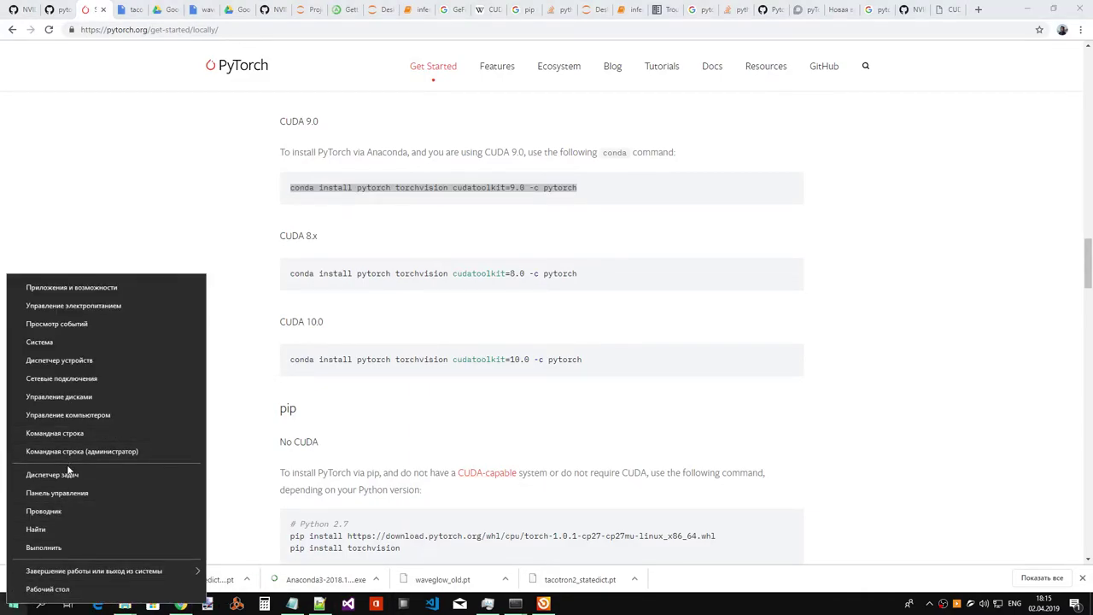
{"action": "left_click", "coordinate": [66, 494]}
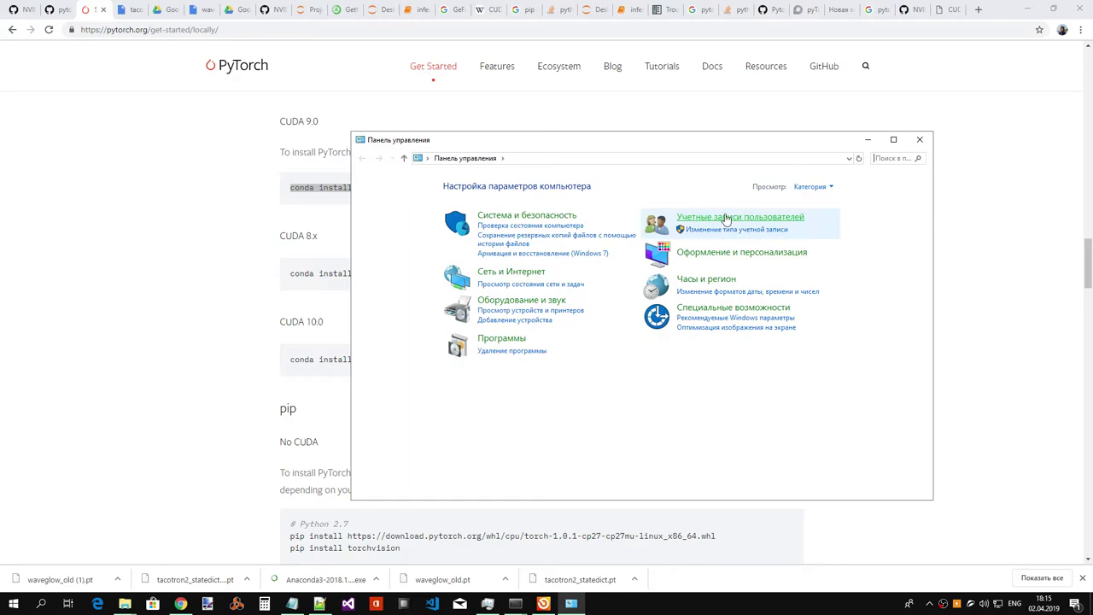
{"action": "left_click", "coordinate": [726, 219]}
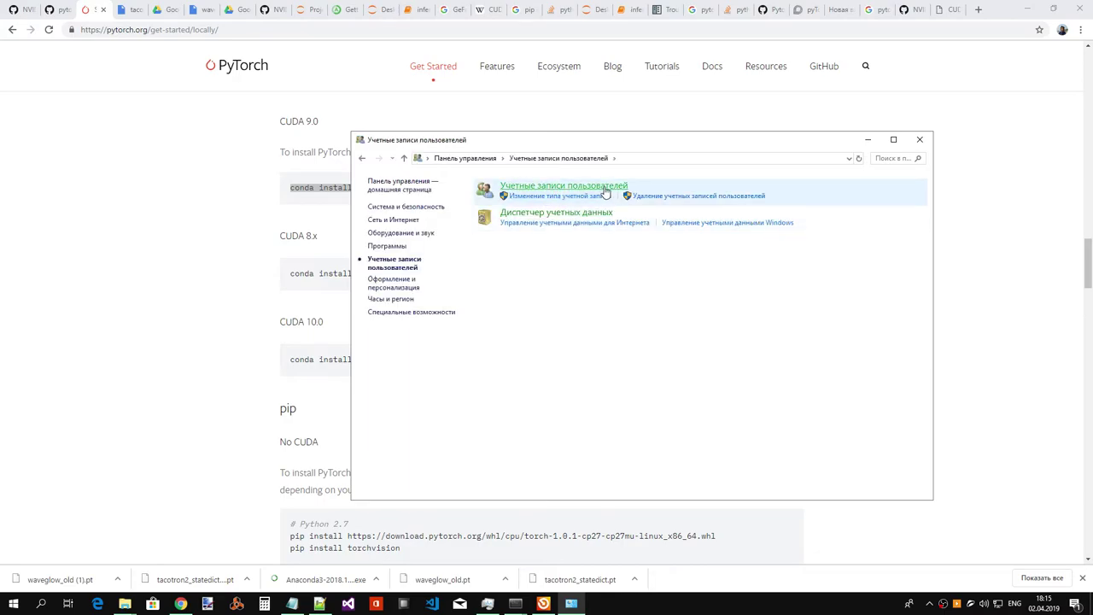
{"action": "left_click", "coordinate": [695, 197]}
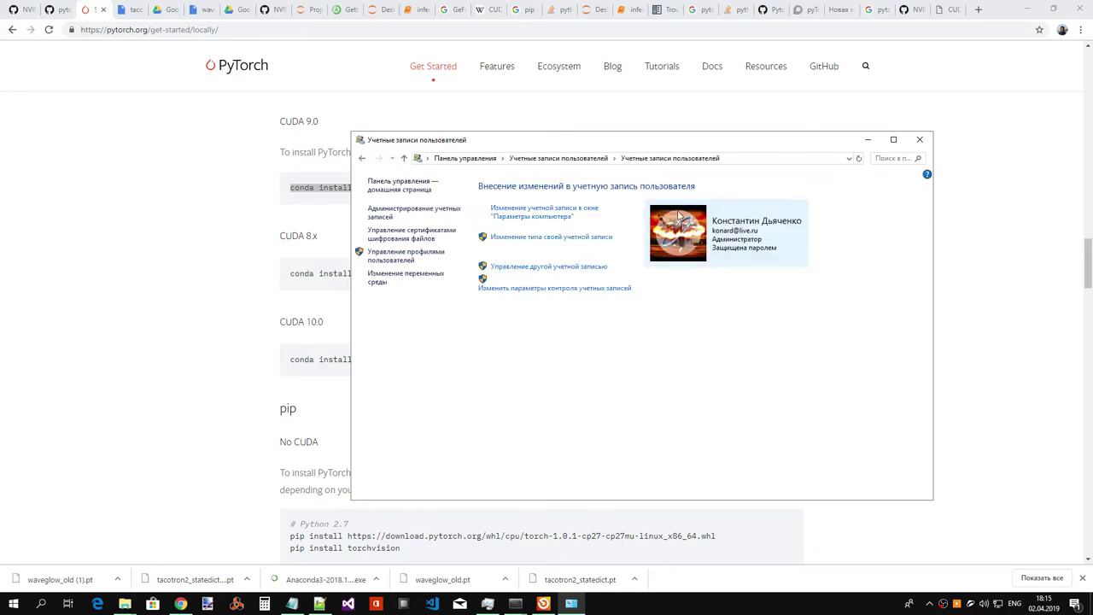
{"action": "left_click", "coordinate": [563, 290]}
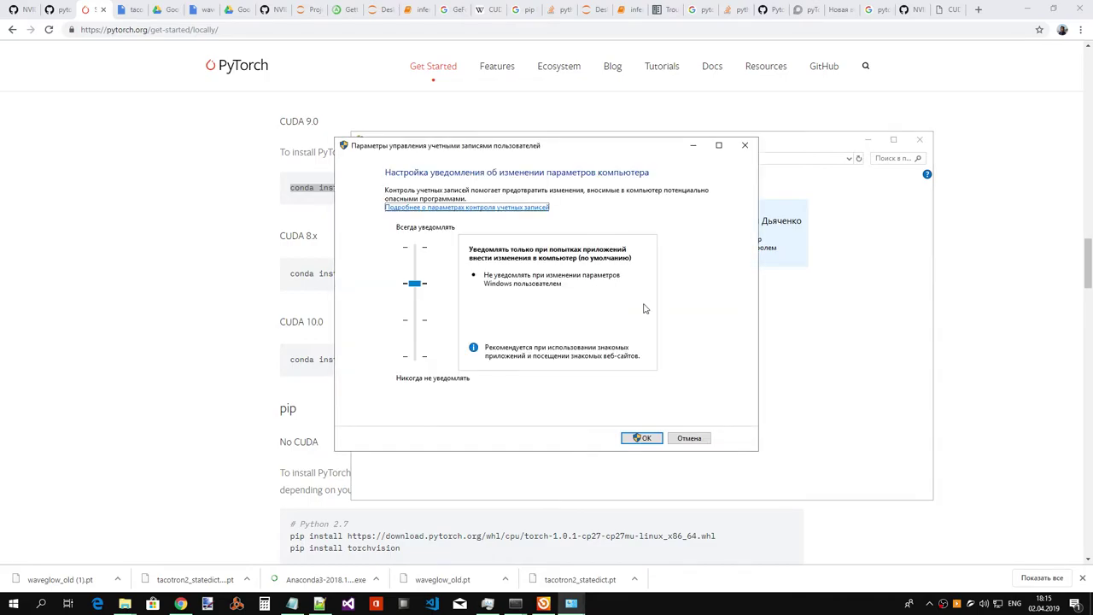
{"action": "left_click", "coordinate": [703, 445]}
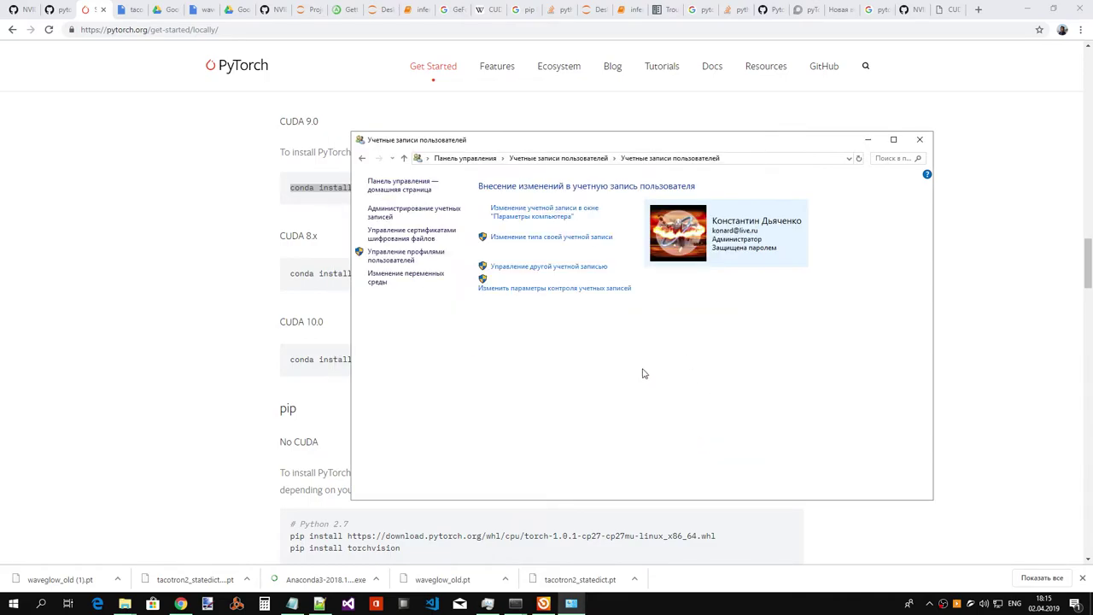
{"action": "left_click", "coordinate": [577, 267]}
{"action": "left_click", "coordinate": [364, 158]}
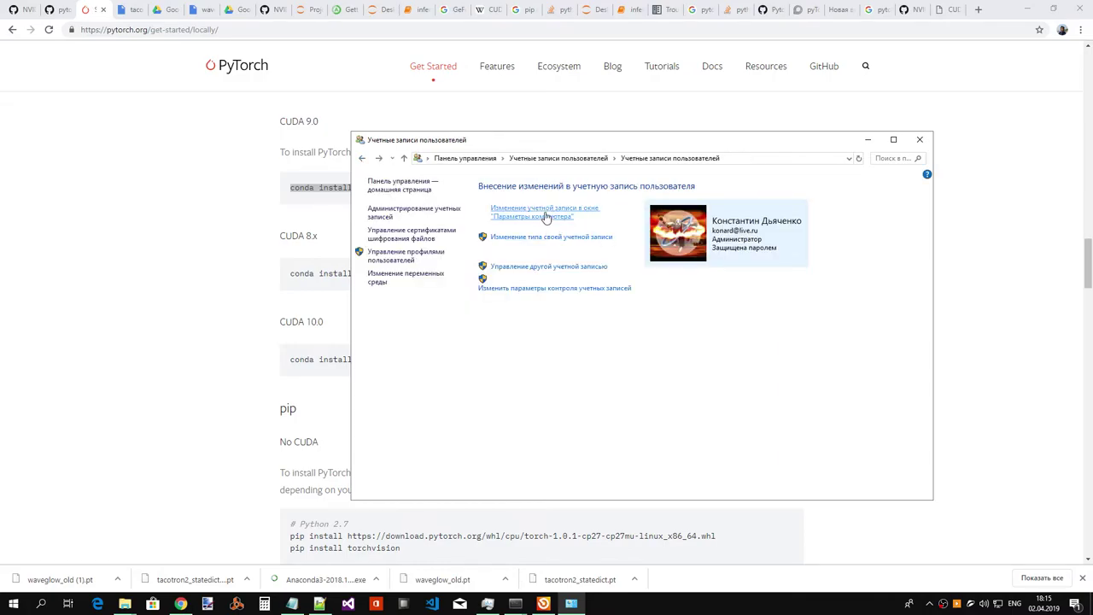
{"action": "left_click", "coordinate": [509, 265]}
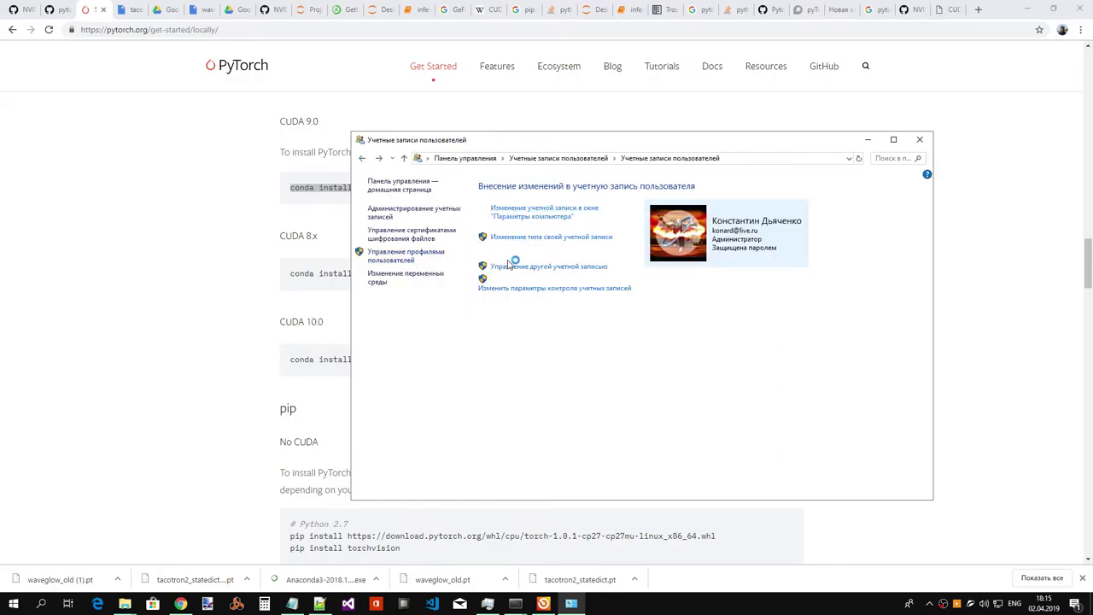
- Open the account's environment variables and examine the entries of the user PATH variable without changing them
{"action": "left_click", "coordinate": [432, 280]}
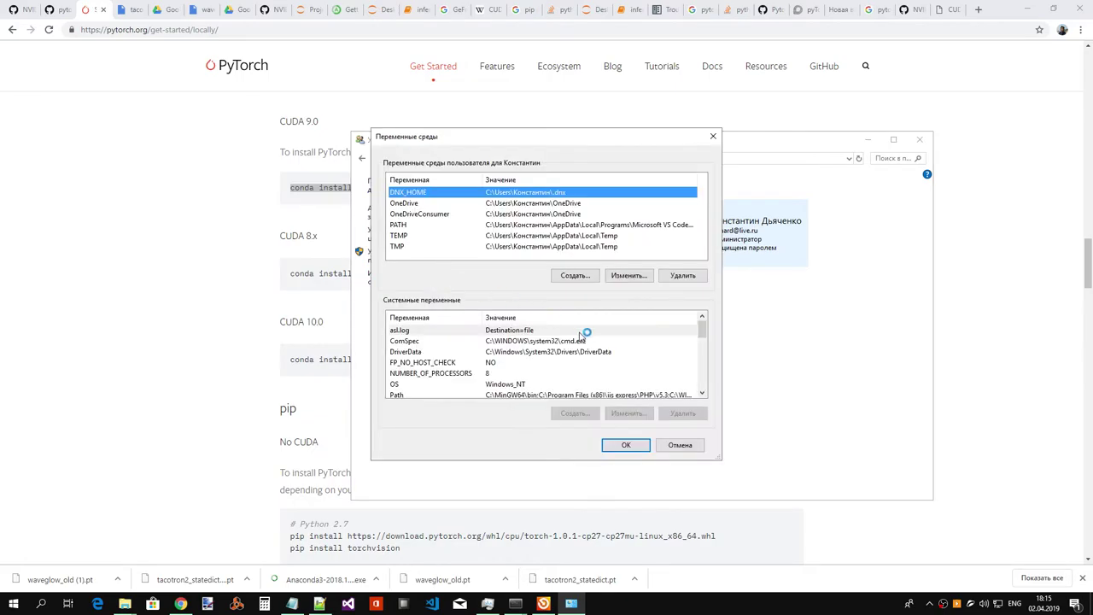
{"action": "left_click", "coordinate": [444, 226]}
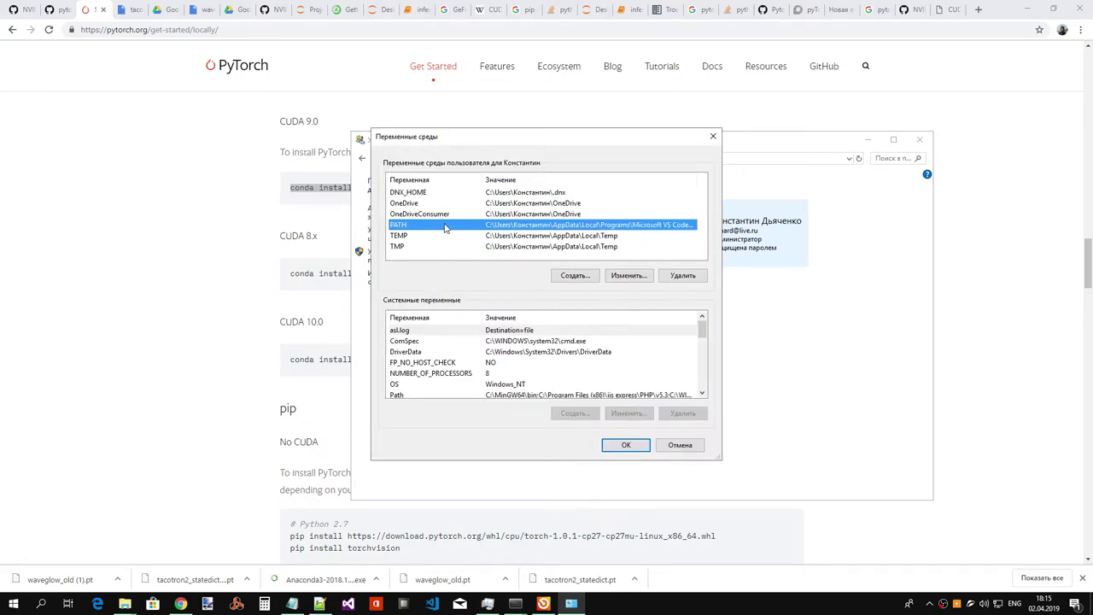
{"action": "left_click", "coordinate": [629, 275]}
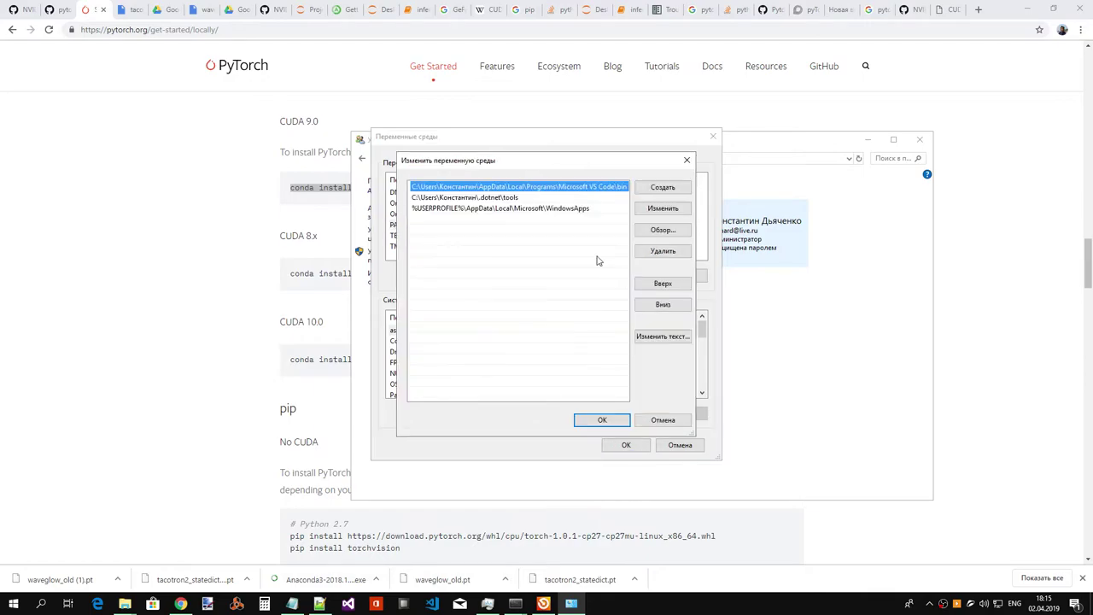
{"action": "left_click", "coordinate": [537, 198]}
{"action": "left_click", "coordinate": [537, 209]}
{"action": "left_click", "coordinate": [555, 187]}
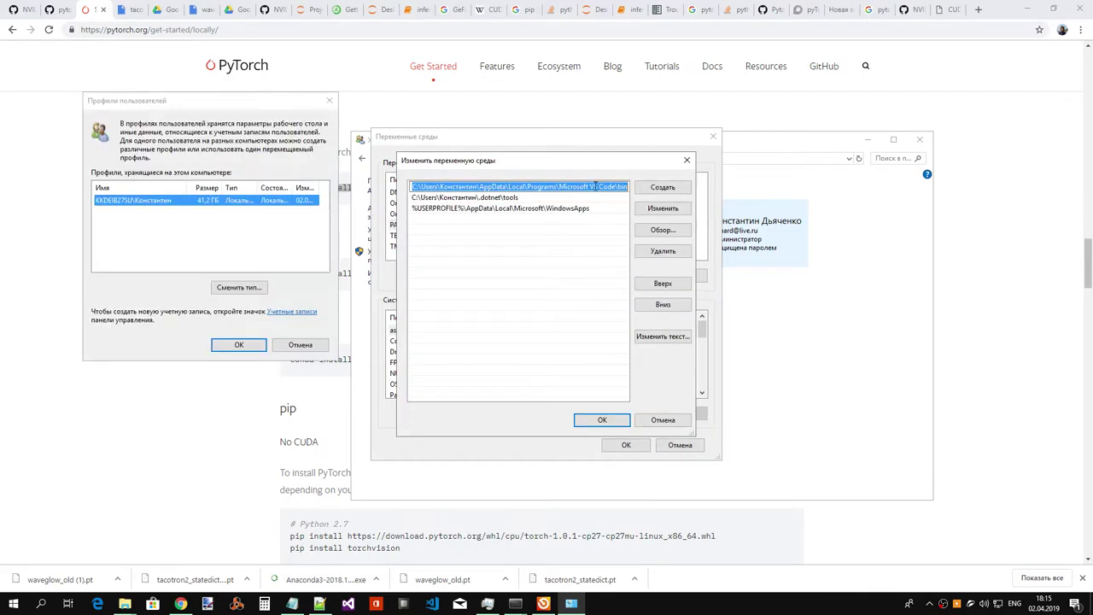
{"action": "double_click", "coordinate": [590, 187]}
{"action": "left_click_drag", "start_coordinate": [587, 187], "coordinate": [629, 187]}
{"action": "left_click", "coordinate": [329, 101]}
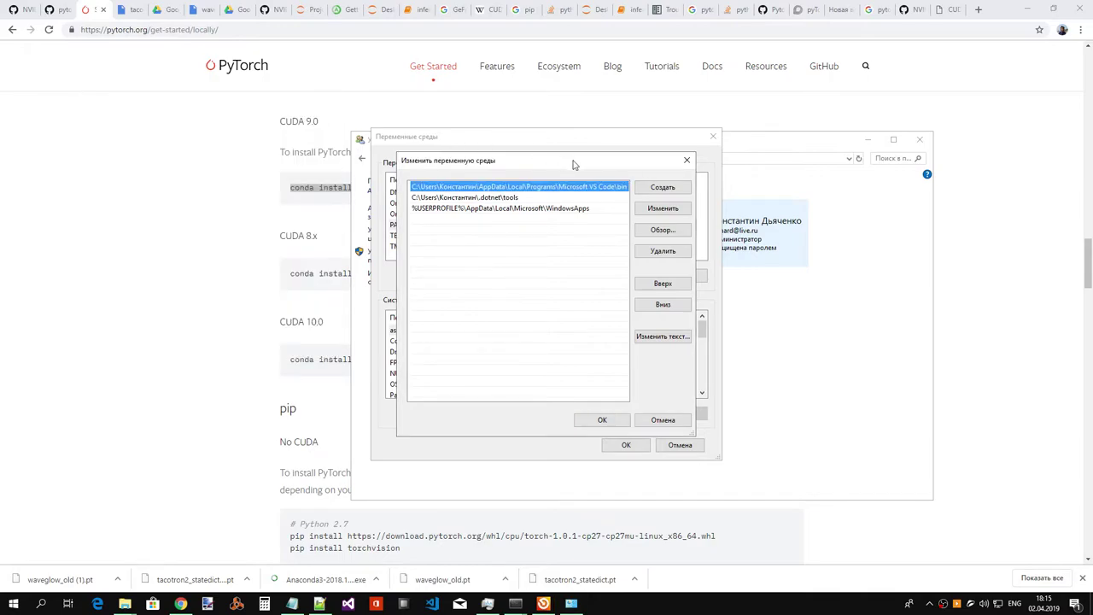
{"action": "left_click", "coordinate": [687, 159]}
{"action": "double_click", "coordinate": [489, 224]}
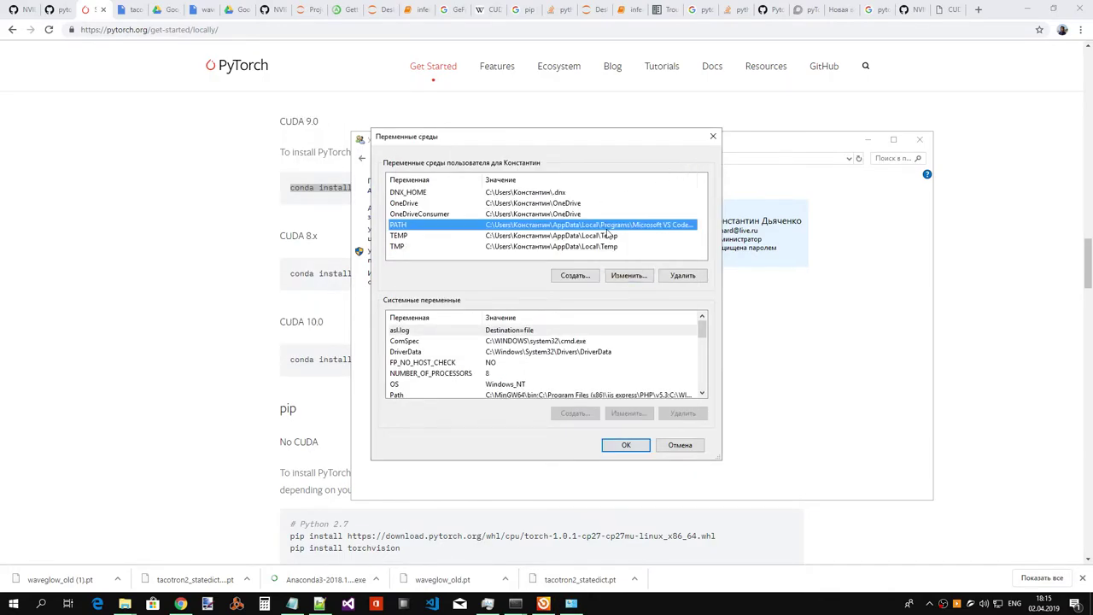
{"action": "left_click", "coordinate": [680, 162]}
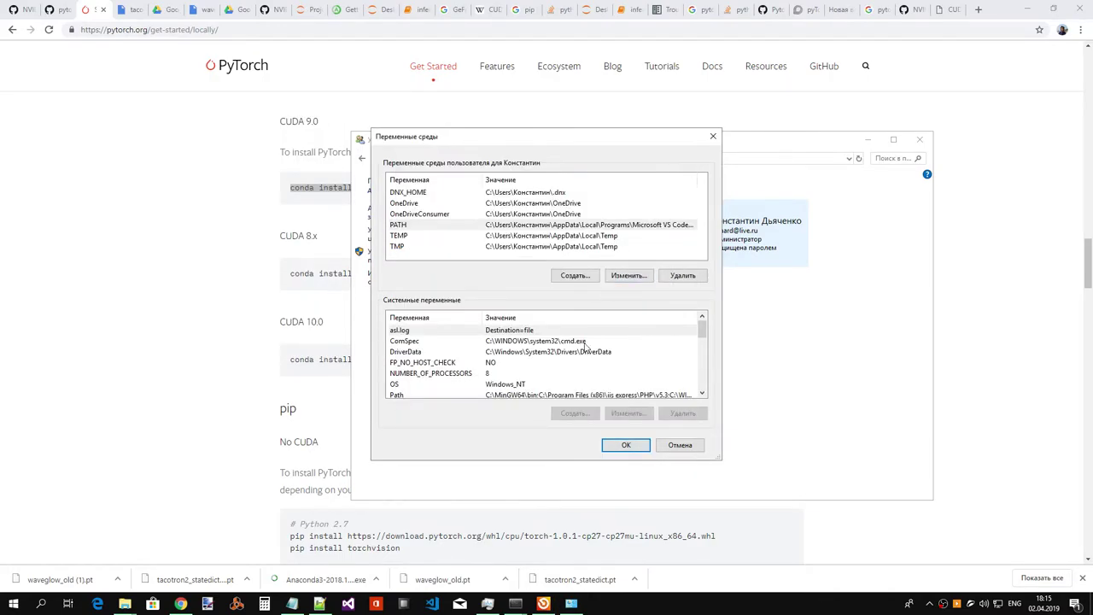
- Look through the system variables for Path, and close the environment variables and user accounts windows
{"action": "scroll", "coordinate": [593, 352], "scroll_direction": "down", "scroll_amount": 1}
{"action": "scroll", "coordinate": [594, 350], "scroll_direction": "up", "scroll_amount": 1}
{"action": "scroll", "coordinate": [593, 351], "scroll_direction": "down", "scroll_amount": 1}
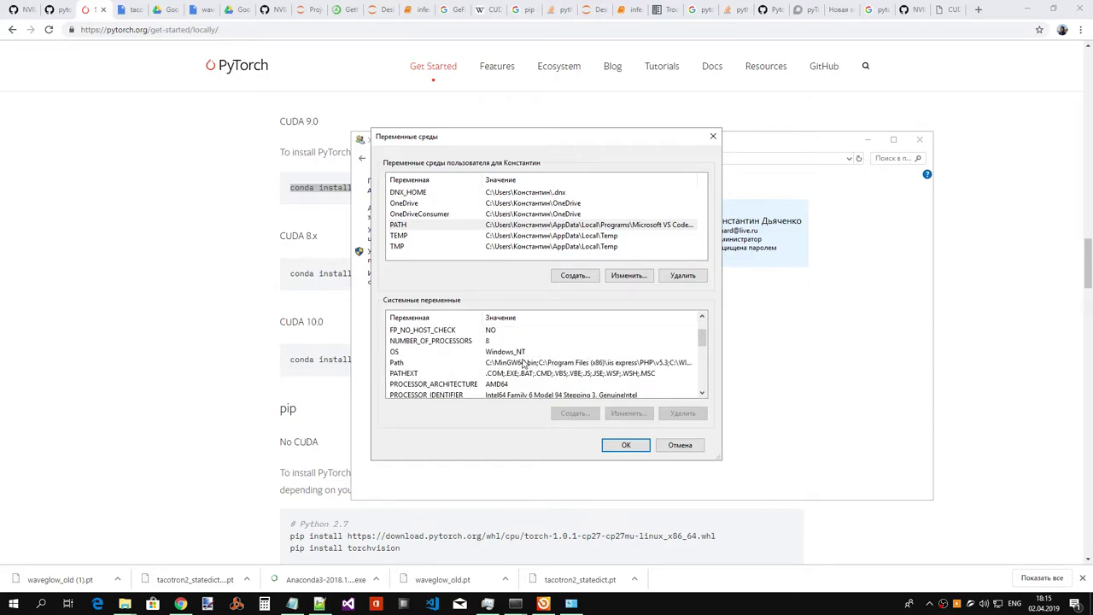
{"action": "left_click", "coordinate": [523, 363]}
{"action": "scroll", "coordinate": [547, 352], "scroll_direction": "down", "scroll_amount": 3}
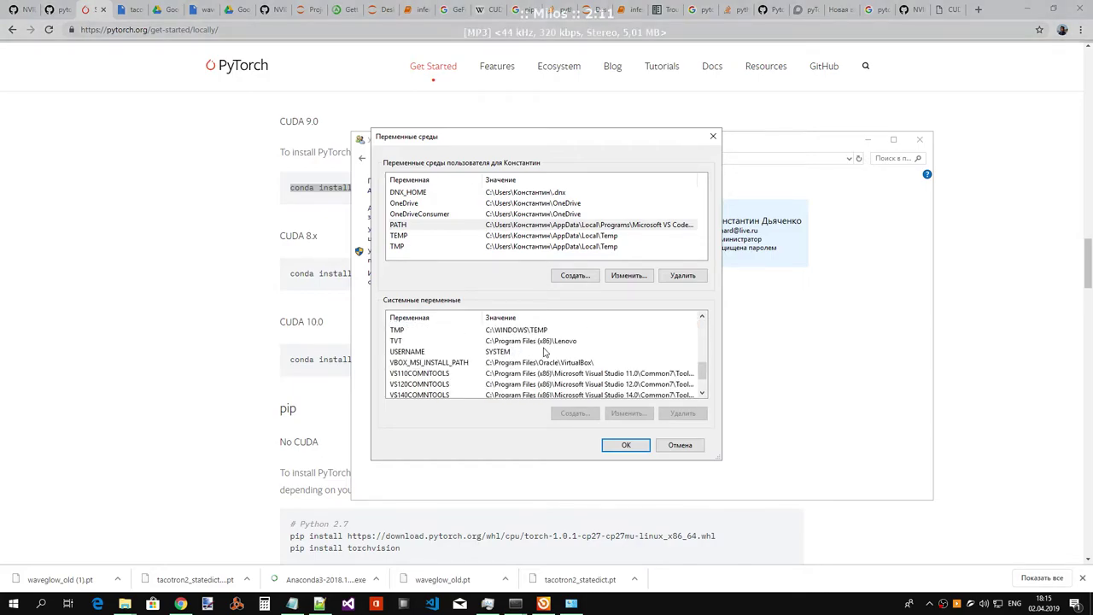
{"action": "scroll", "coordinate": [546, 353], "scroll_direction": "up", "scroll_amount": 3}
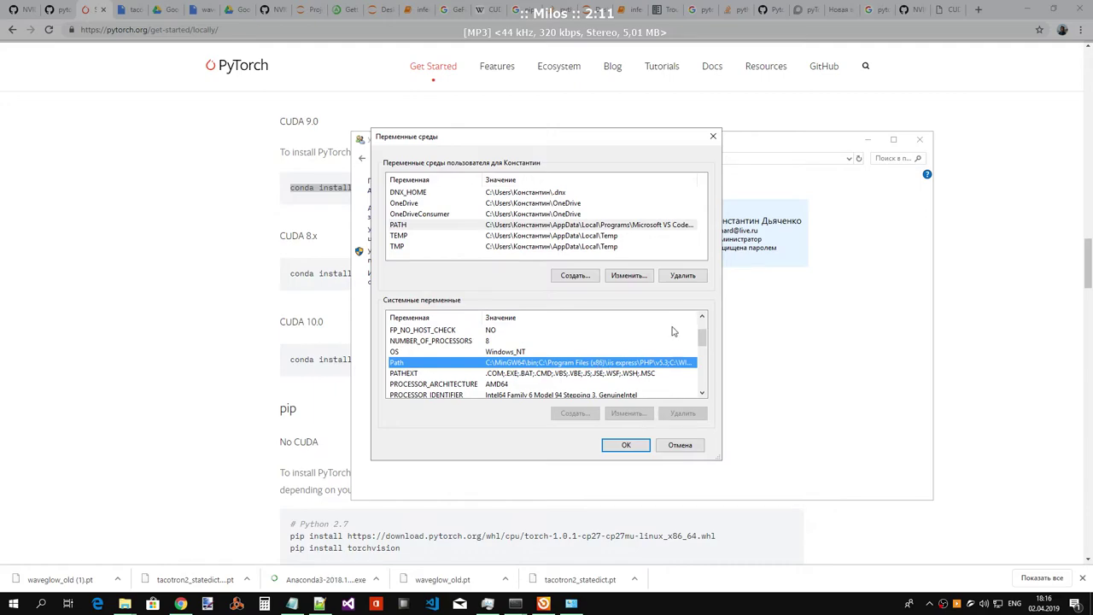
{"action": "left_click", "coordinate": [713, 137]}
{"action": "key", "text": "alt+F4"}
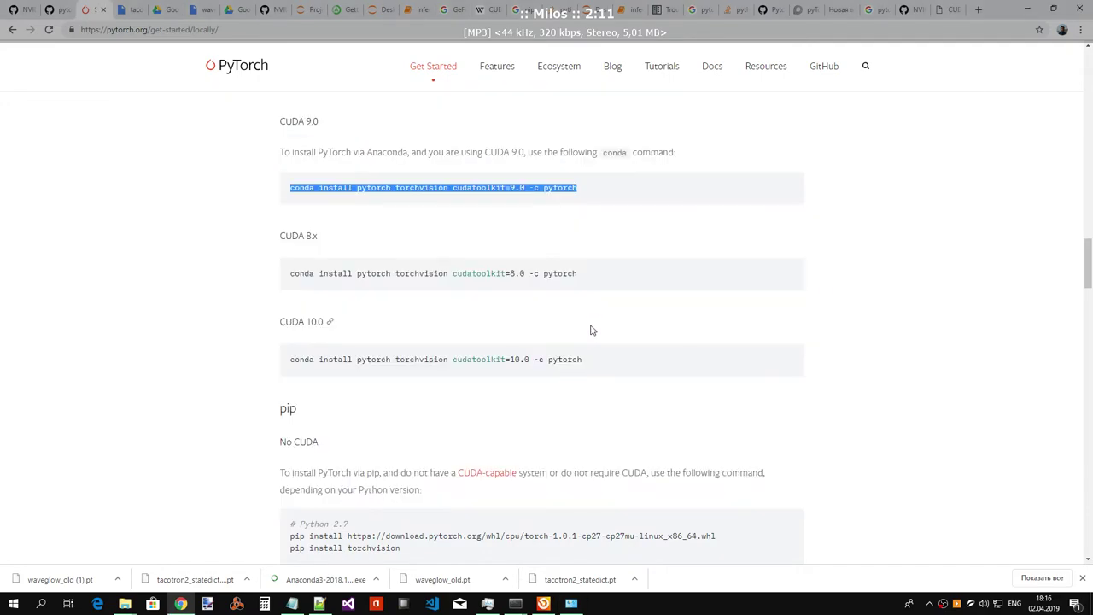
- Check the printed PATH in Anaconda Prompt again and return to the Chrome browser
{"action": "key", "text": "alt+Tab"}
{"action": "key", "text": "alt+Tab"}
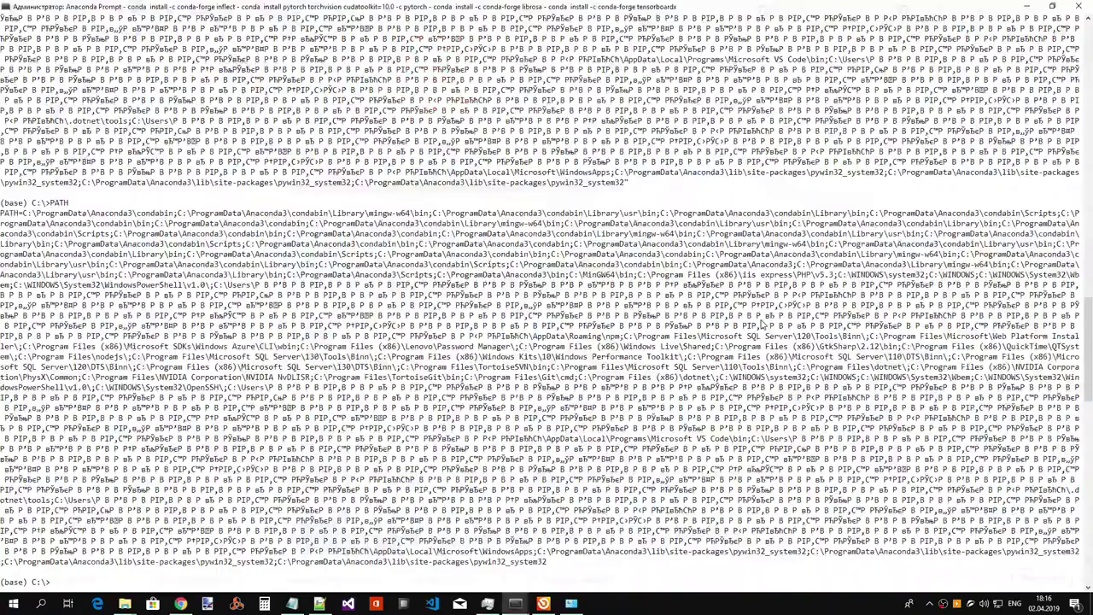
{"action": "key", "text": "alt+Tab"}
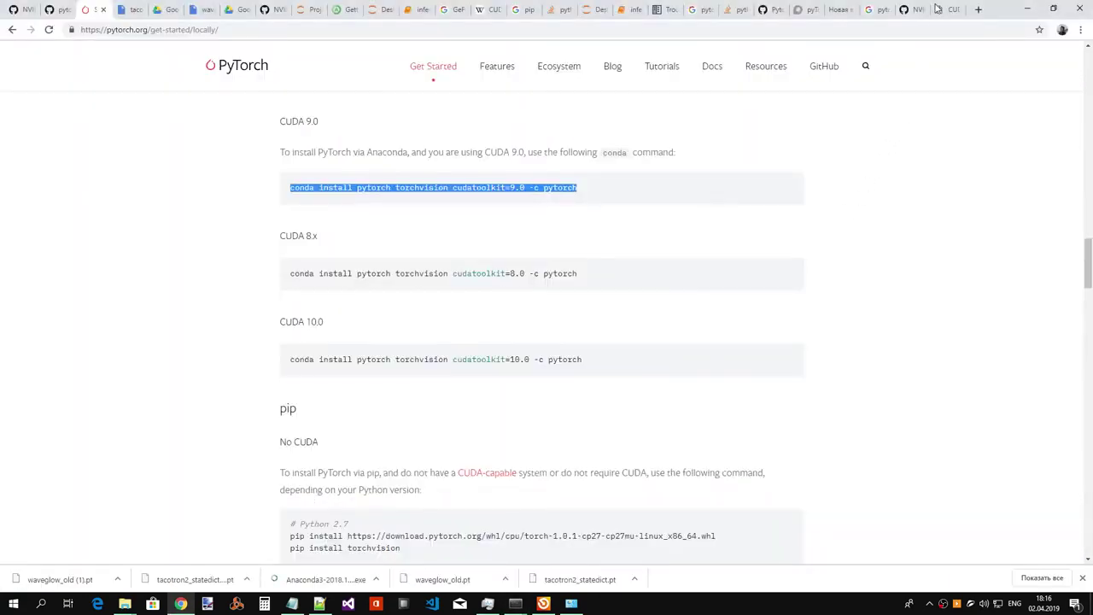
- Search Google for "windows how to change system path" in a new browser tab
{"action": "left_click", "coordinate": [980, 10]}
{"action": "type", "text": "window"}
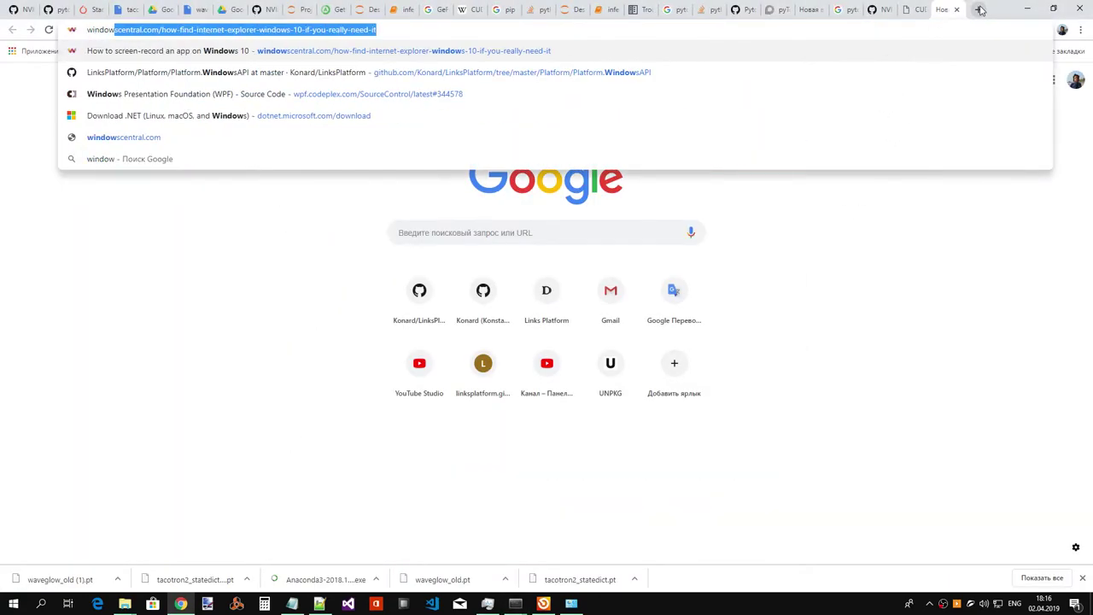
{"action": "type", "text": "s hot to"}
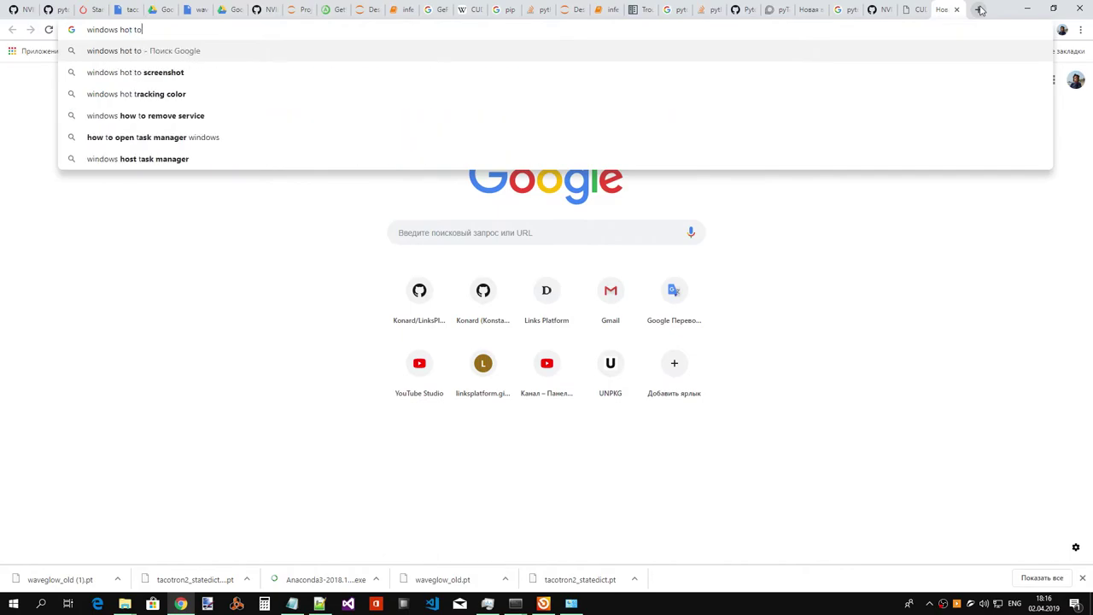
{"action": "key", "text": "BackSpace"}
{"action": "key", "text": "BackSpace"}
{"action": "key", "text": "BackSpace"}
{"action": "key", "text": "BackSpace"}
{"action": "type", "text": "w to chan"}
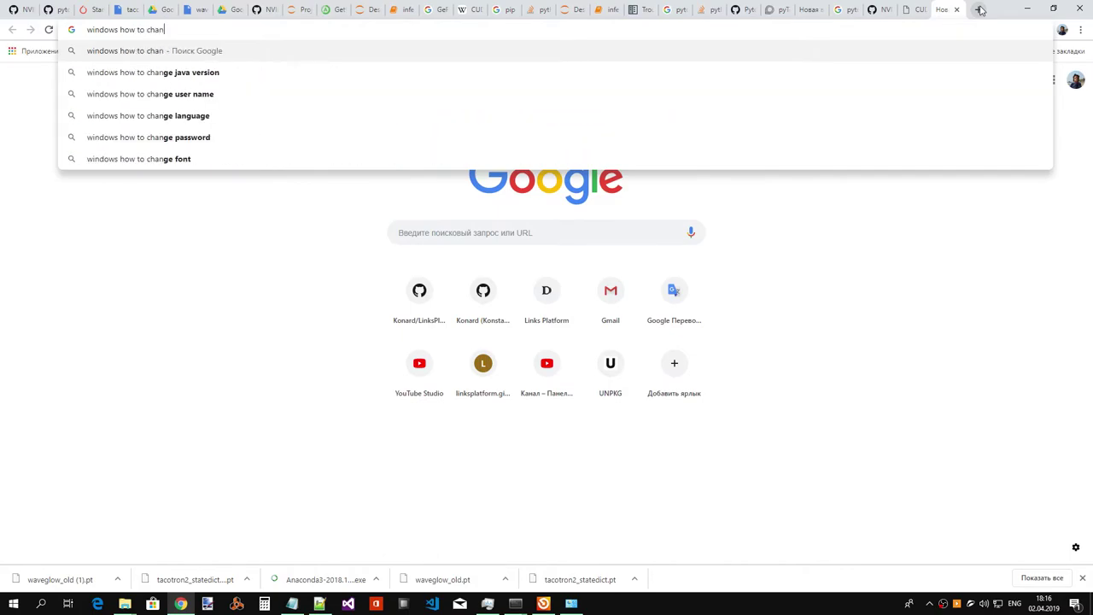
{"action": "type", "text": "ge sysm"}
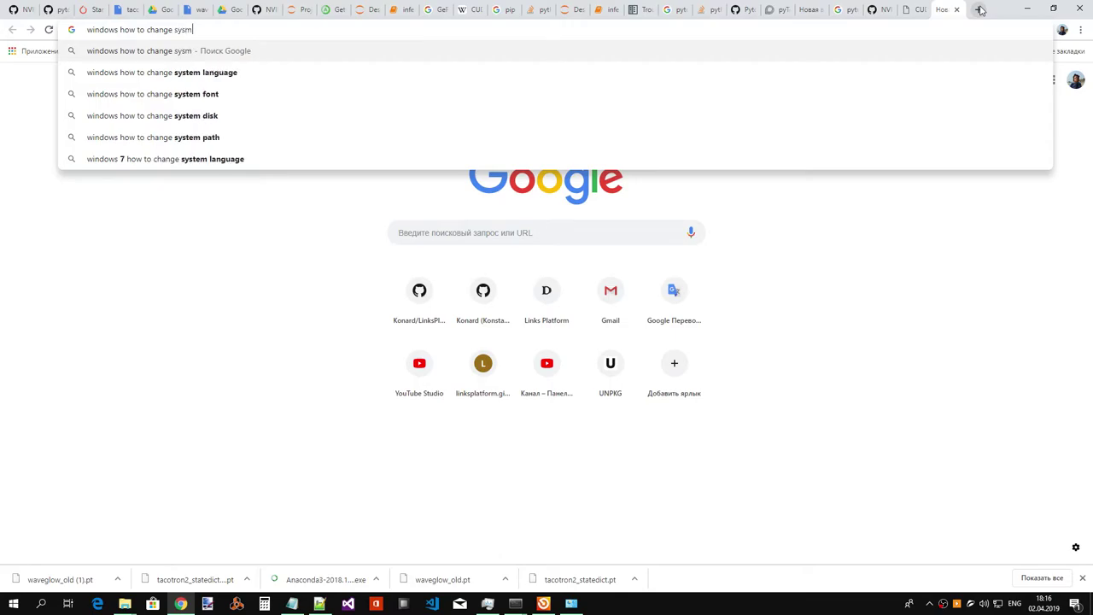
{"action": "key", "text": "BackSpace"}
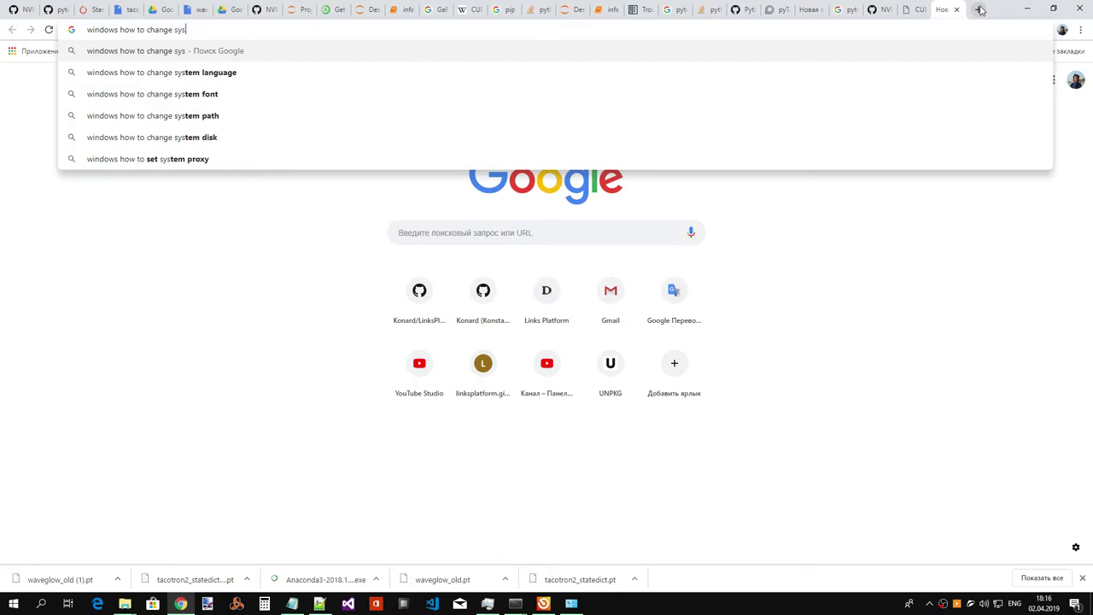
{"action": "key", "text": "Down"}
{"action": "key", "text": "Down"}
{"action": "key", "text": "Down"}
{"action": "key", "text": "Return"}
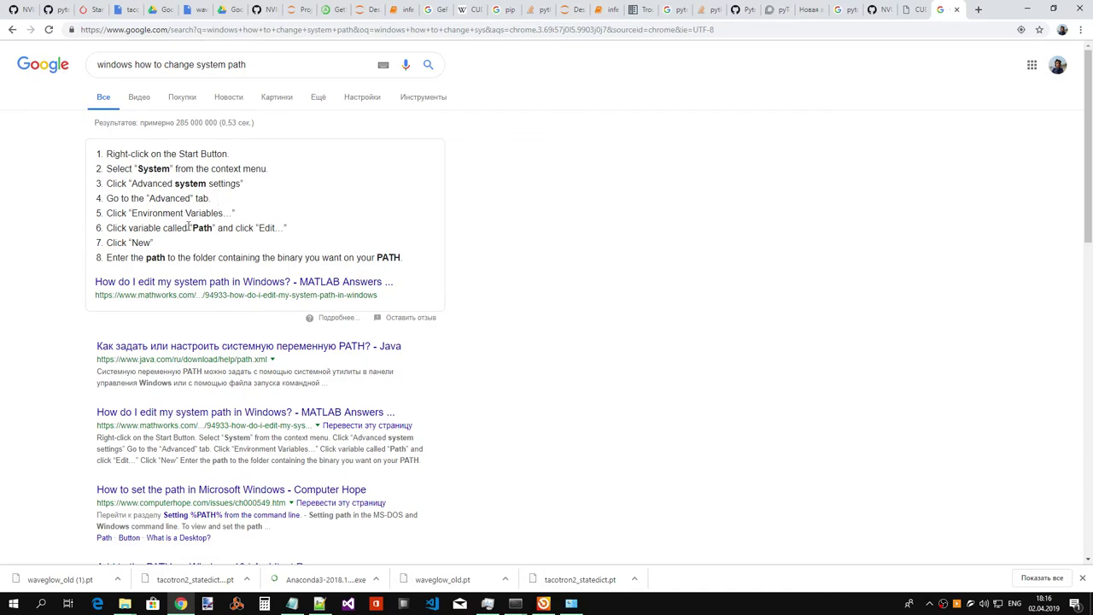
- Open the Windows system About page beside the search results and look through it for the advanced system settings
{"action": "right_click", "coordinate": [14, 604]}
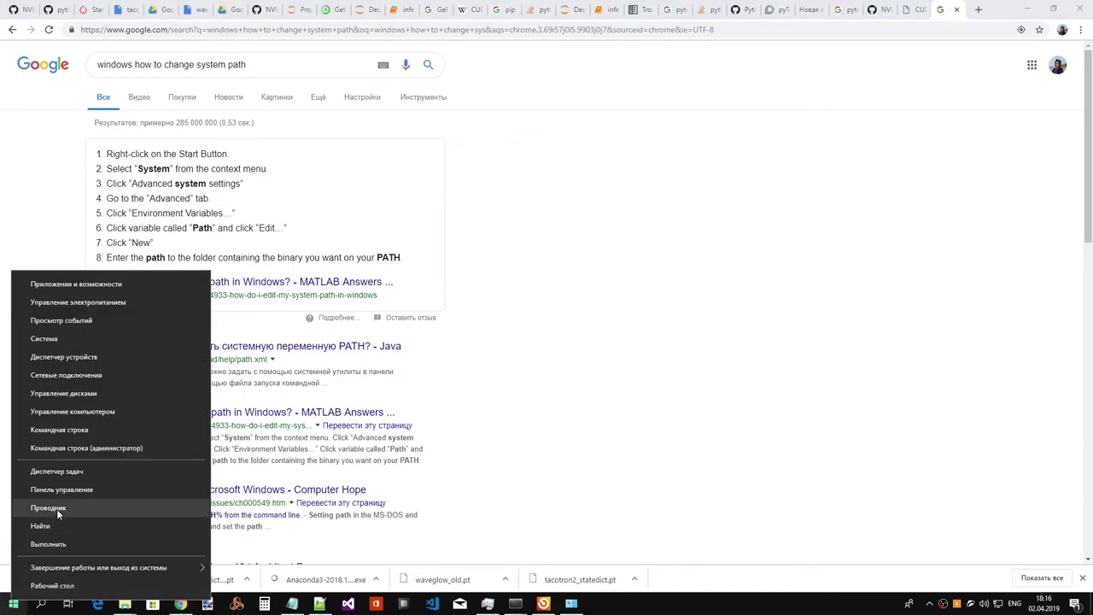
{"action": "left_click", "coordinate": [70, 340]}
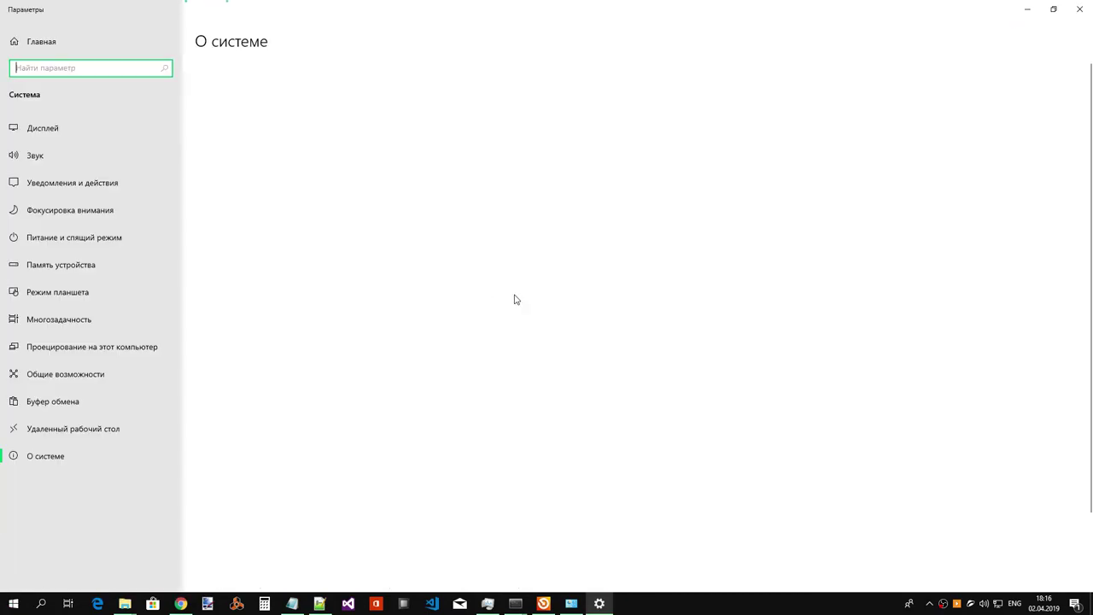
{"action": "double_click", "coordinate": [579, 6]}
{"action": "scroll", "coordinate": [615, 262], "scroll_direction": "down", "scroll_amount": 3}
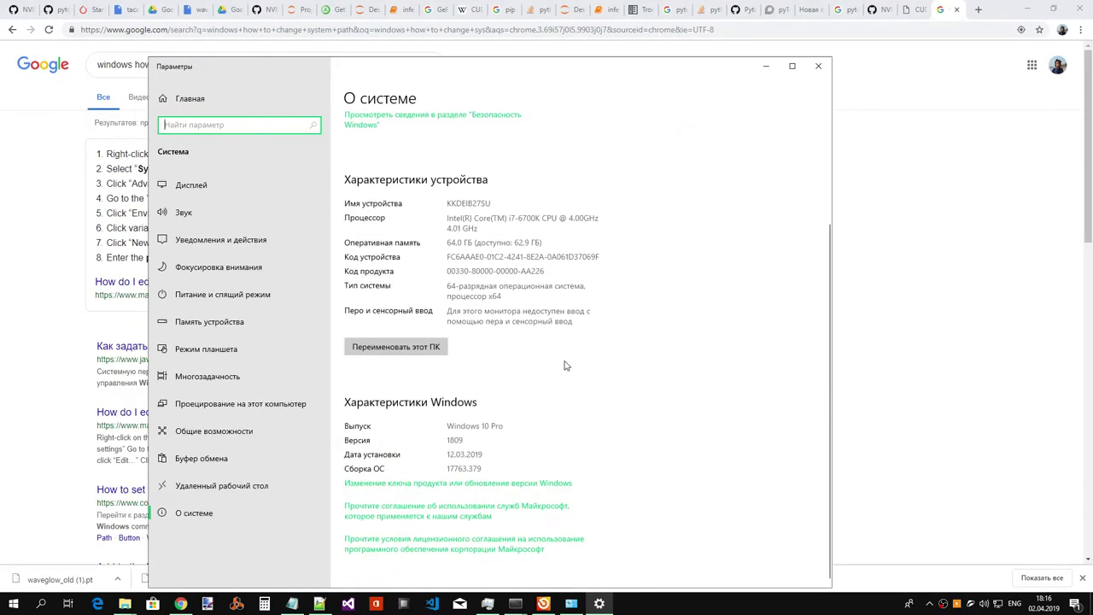
{"action": "scroll", "coordinate": [564, 365], "scroll_direction": "up", "scroll_amount": 3}
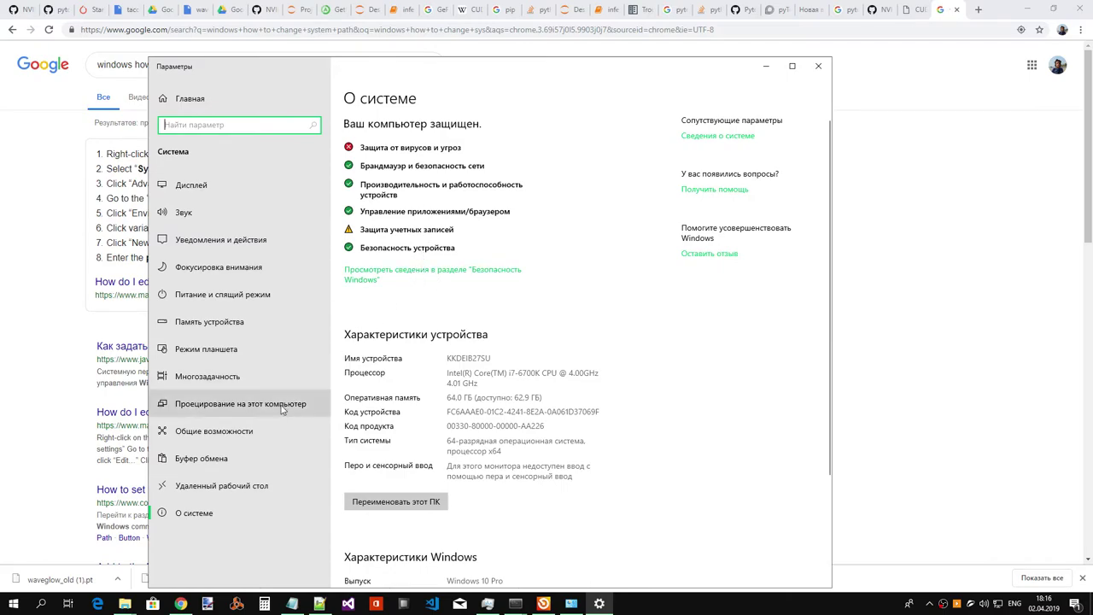
{"action": "left_click_drag", "start_coordinate": [386, 70], "coordinate": [504, 45]}
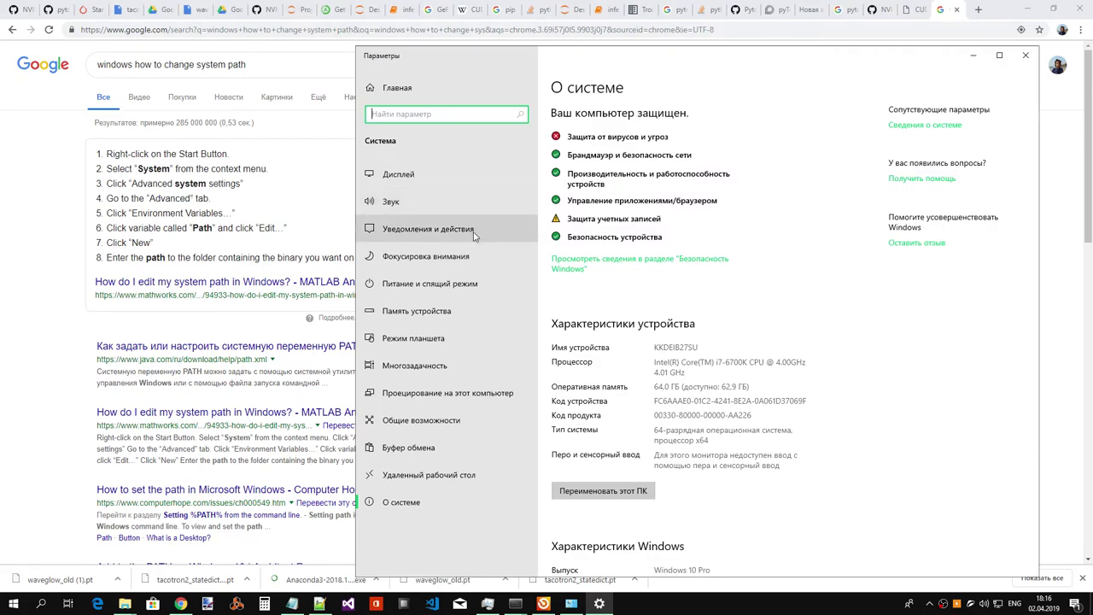
{"action": "scroll", "coordinate": [947, 185], "scroll_direction": "down", "scroll_amount": 3}
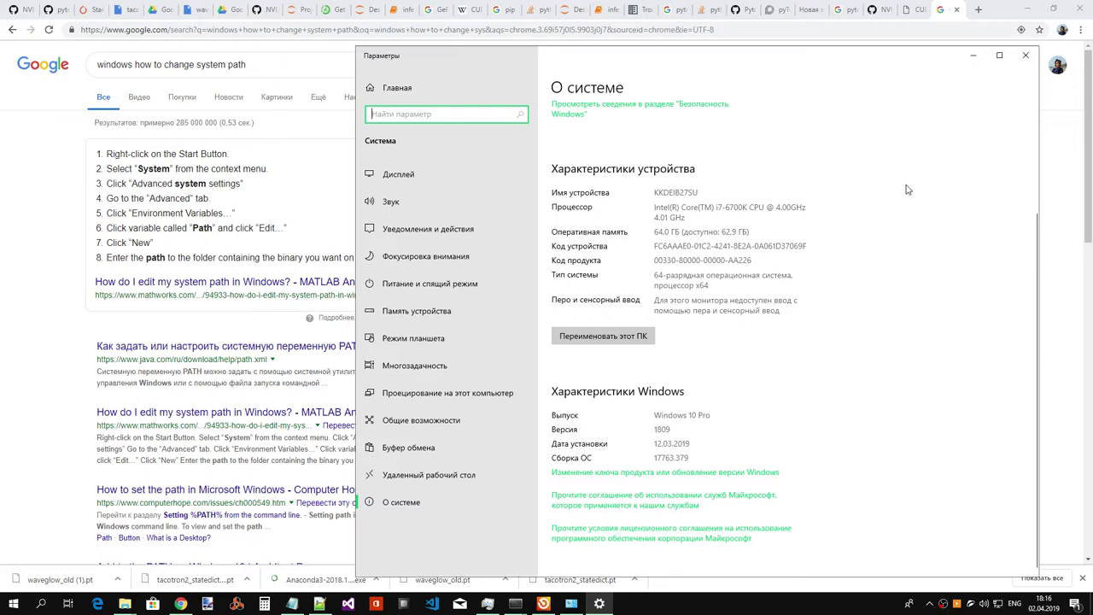
{"action": "scroll", "coordinate": [907, 184], "scroll_direction": "up", "scroll_amount": 3}
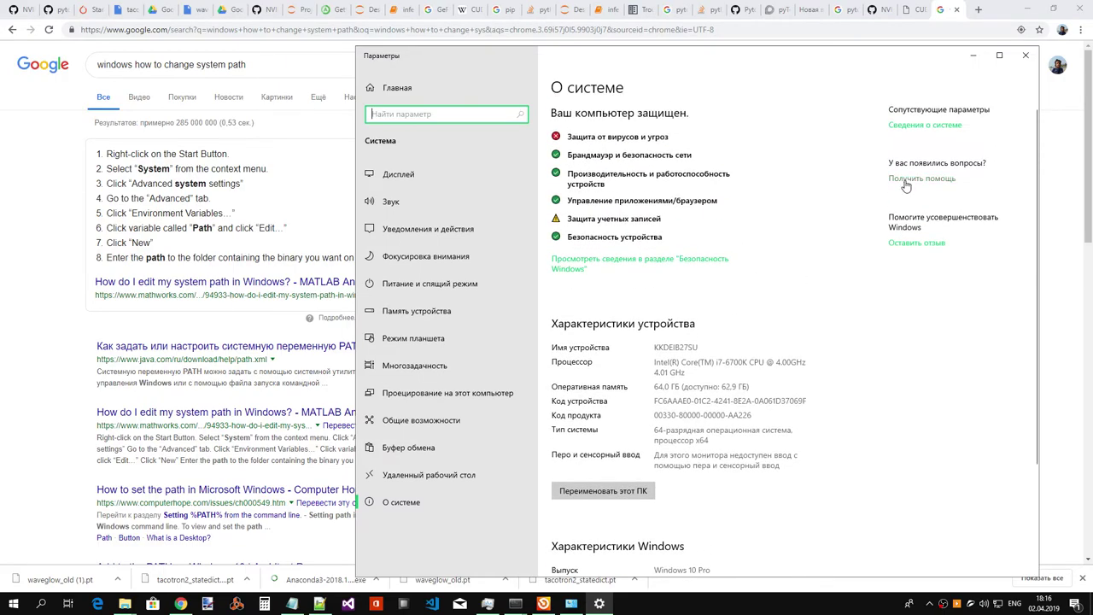
- Open the Control Panel's System page and go through its advanced system settings to the environment variables
{"action": "right_click", "coordinate": [15, 602]}
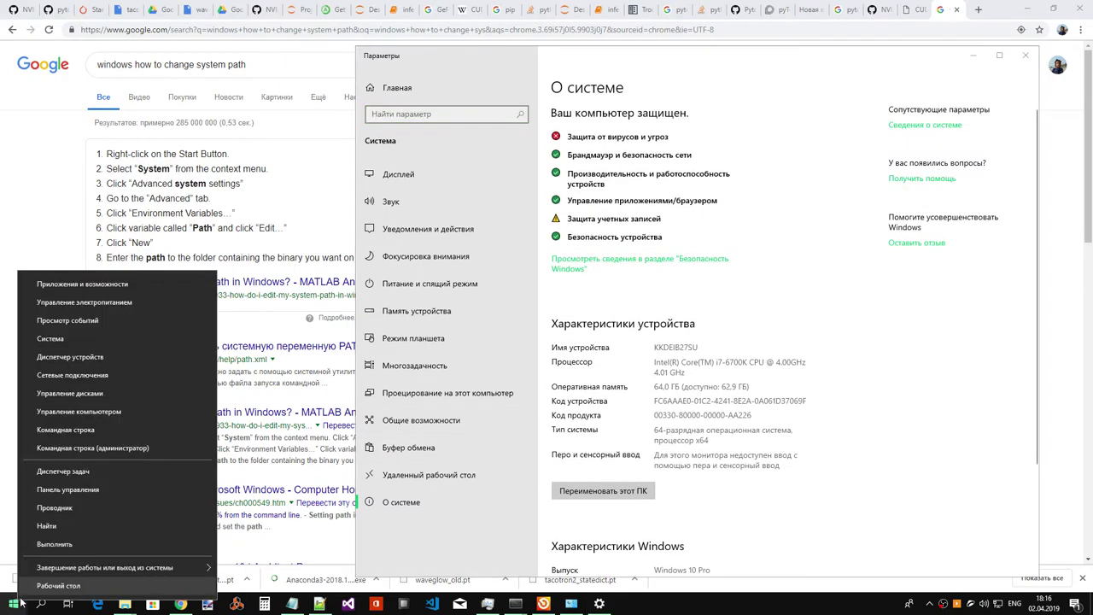
{"action": "left_click", "coordinate": [87, 492]}
{"action": "left_click", "coordinate": [547, 232]}
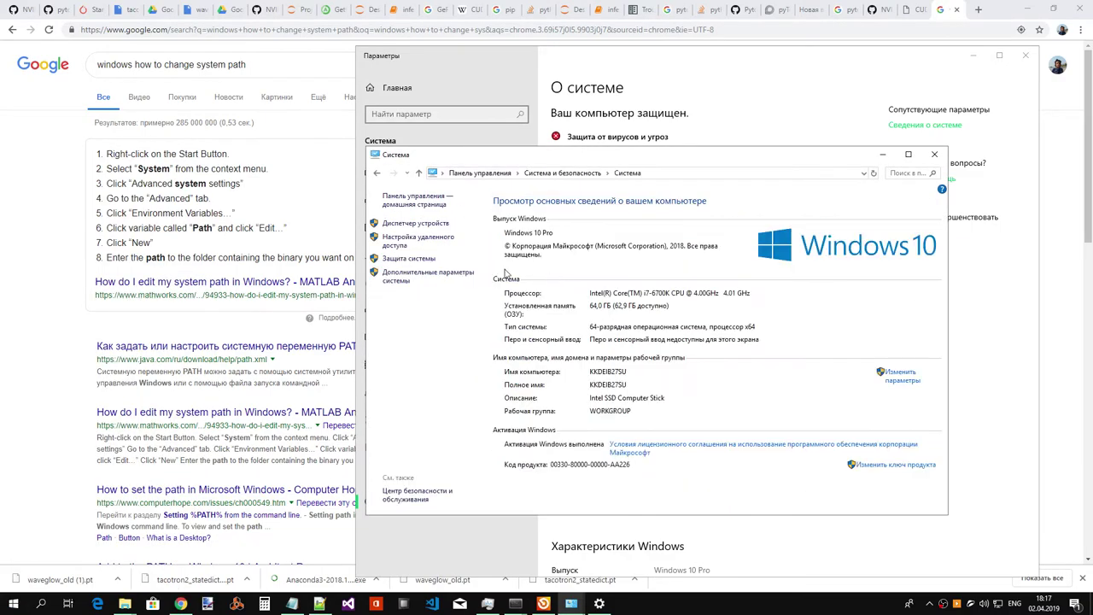
{"action": "left_click", "coordinate": [450, 278]}
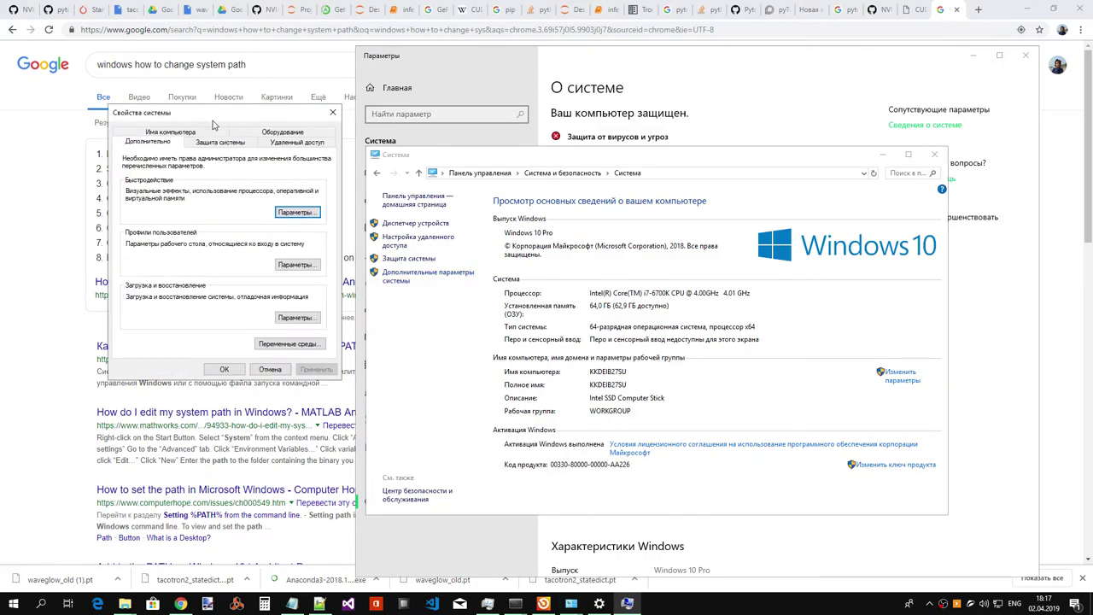
{"action": "left_click_drag", "start_coordinate": [213, 124], "coordinate": [671, 235]}
{"action": "left_click", "coordinate": [746, 454]}
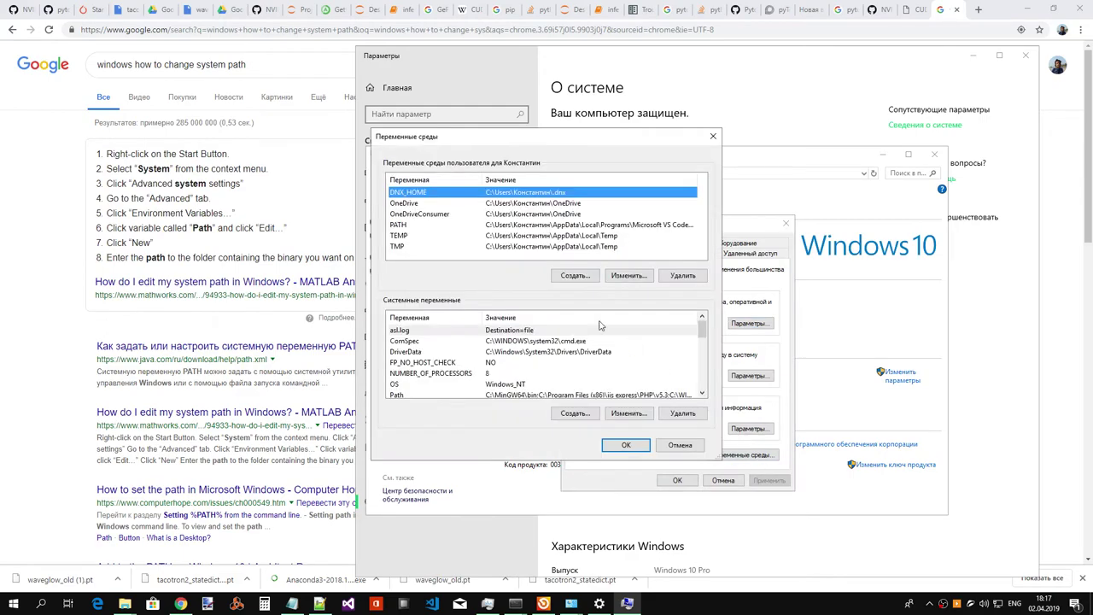
- Open the Path entry of the system variables for editing
{"action": "left_click", "coordinate": [519, 385]}
{"action": "scroll", "coordinate": [556, 380], "scroll_direction": "down", "scroll_amount": 1}
{"action": "left_click", "coordinate": [541, 372]}
{"action": "left_click", "coordinate": [628, 412]}
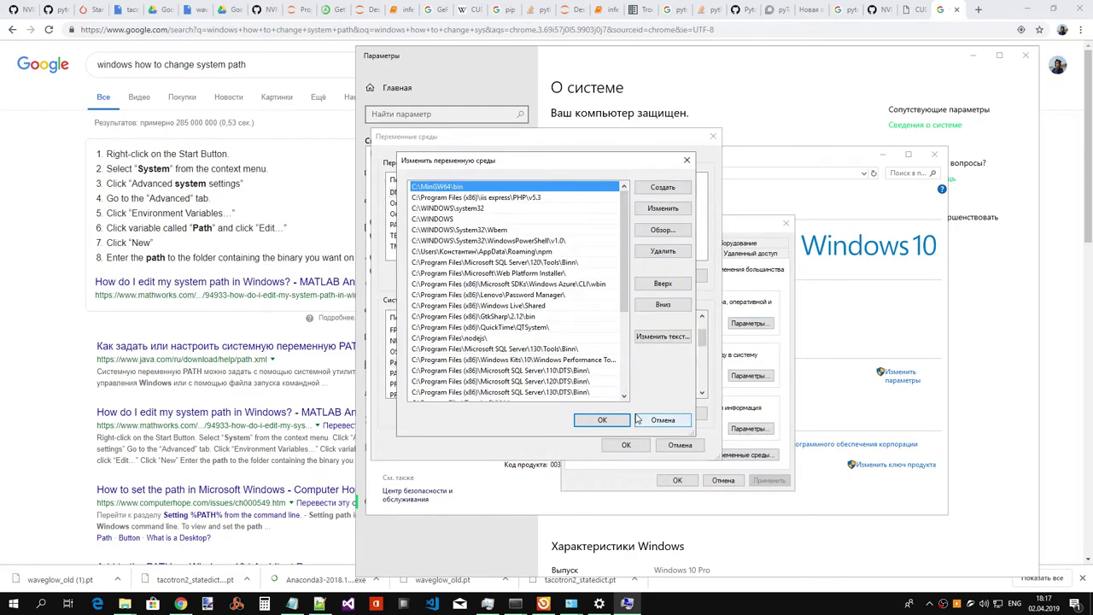
- Look through the system Path entries, check the user PATH variable, and close the environment variable and system properties dialogs
{"action": "mouse_move", "coordinate": [625, 237]}
{"action": "left_mouse_down"}
{"action": "mouse_move", "coordinate": [629, 333]}
{"action": "mouse_move", "coordinate": [639, 242]}
{"action": "left_mouse_up"}
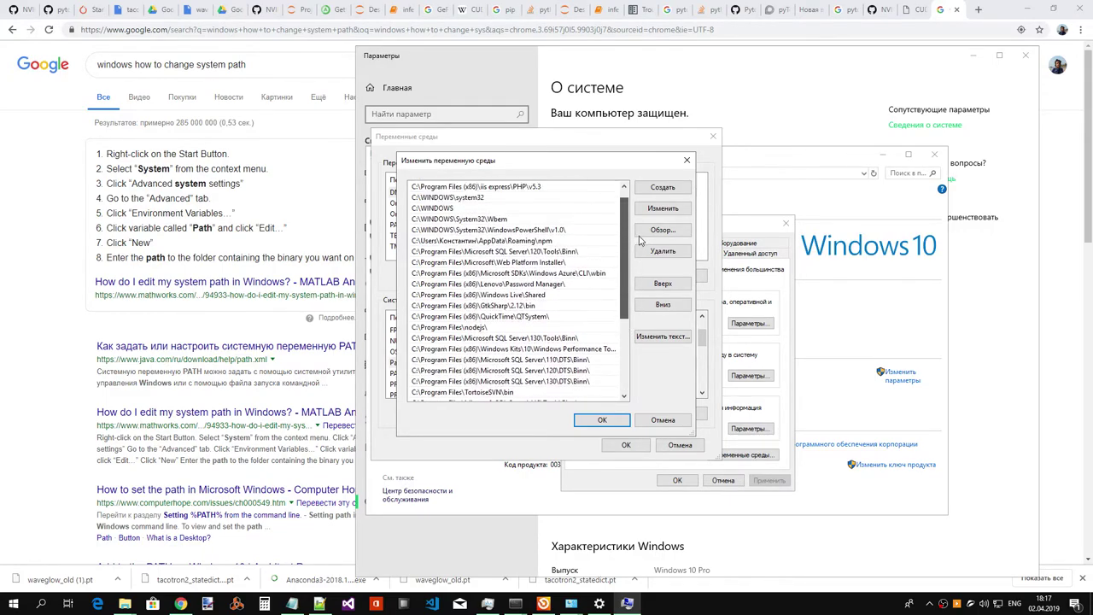
{"action": "left_click", "coordinate": [694, 160]}
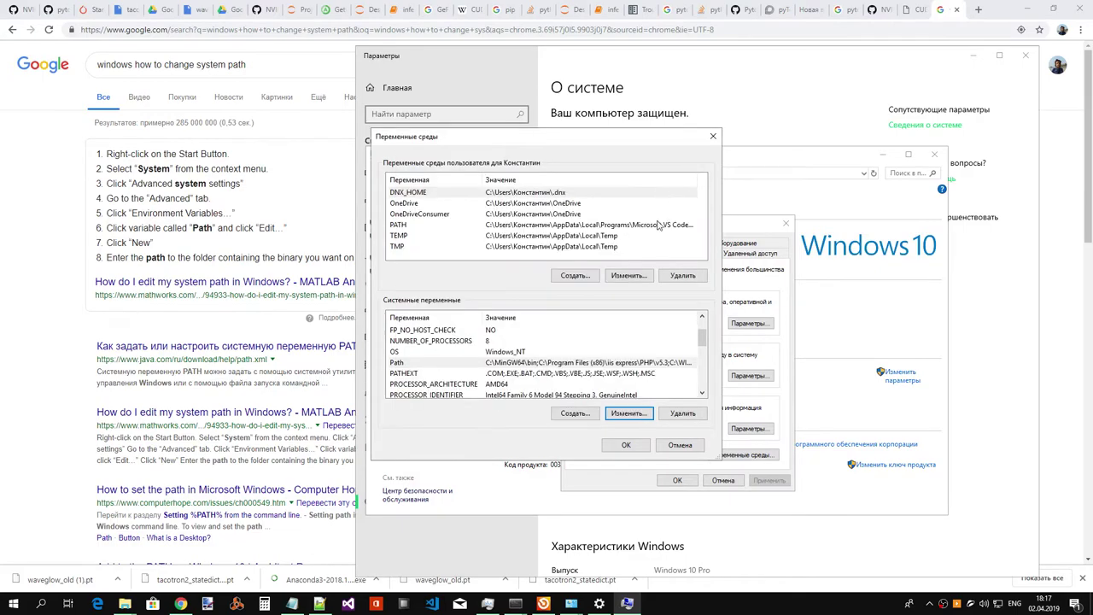
{"action": "left_click", "coordinate": [481, 226]}
{"action": "left_click", "coordinate": [628, 276]}
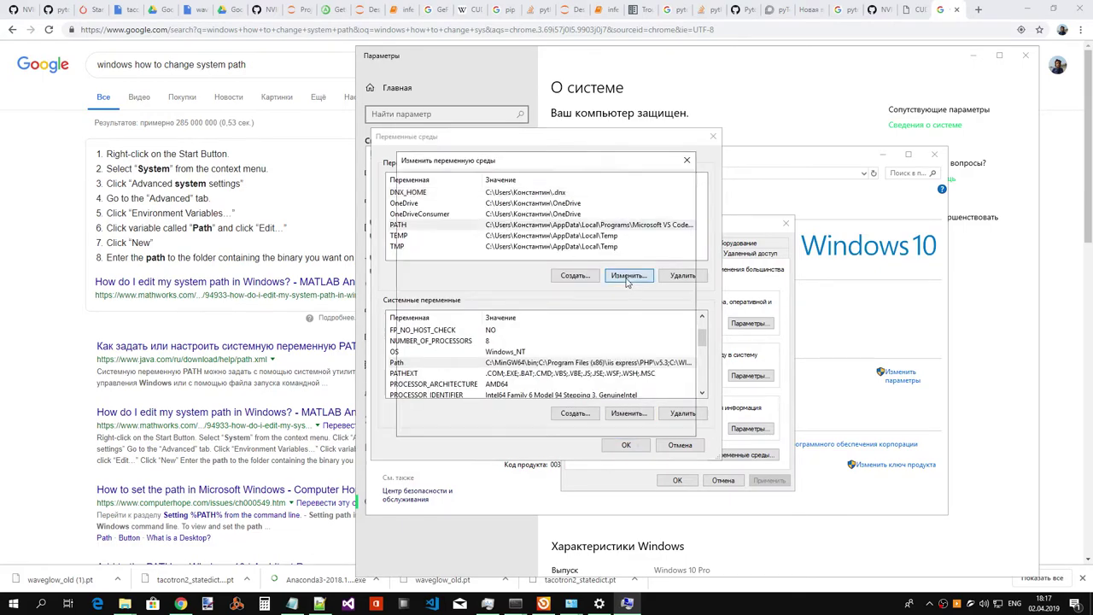
{"action": "left_click", "coordinate": [693, 160]}
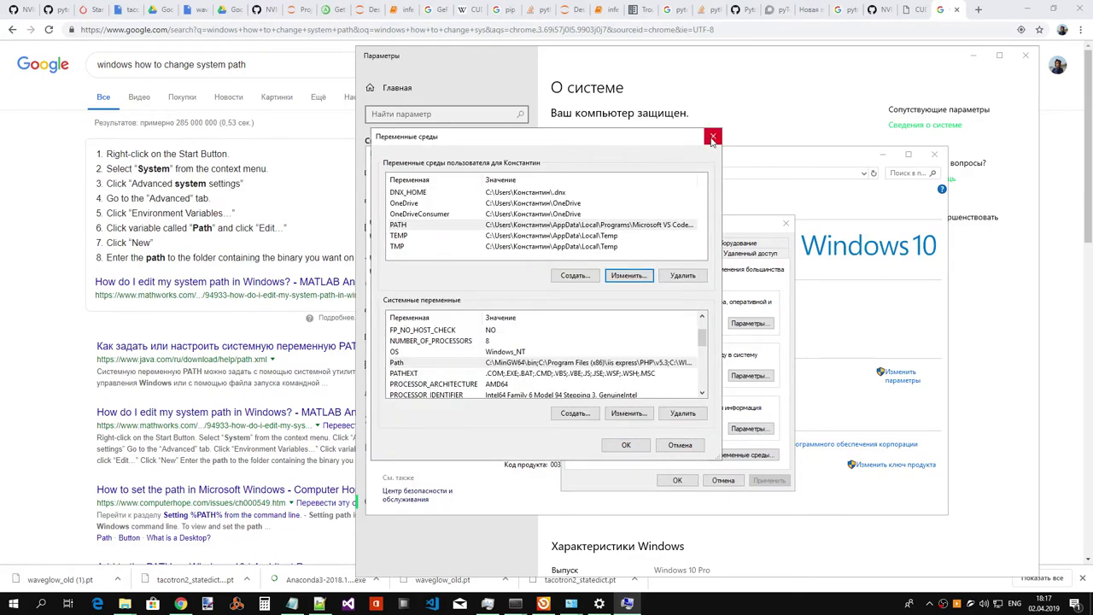
{"action": "left_click", "coordinate": [712, 138]}
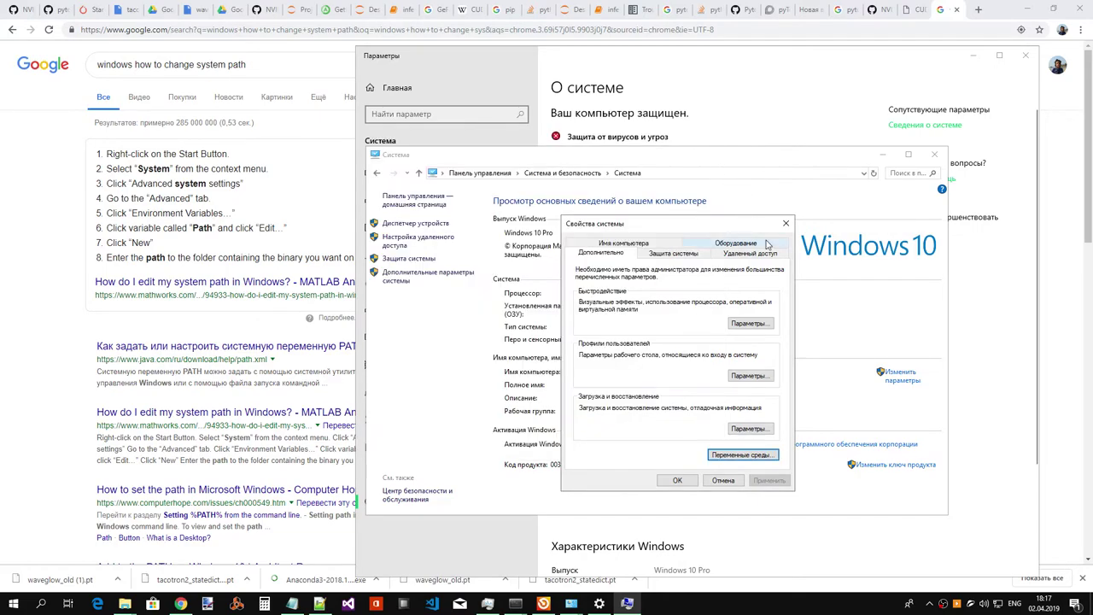
{"action": "left_click", "coordinate": [785, 224]}
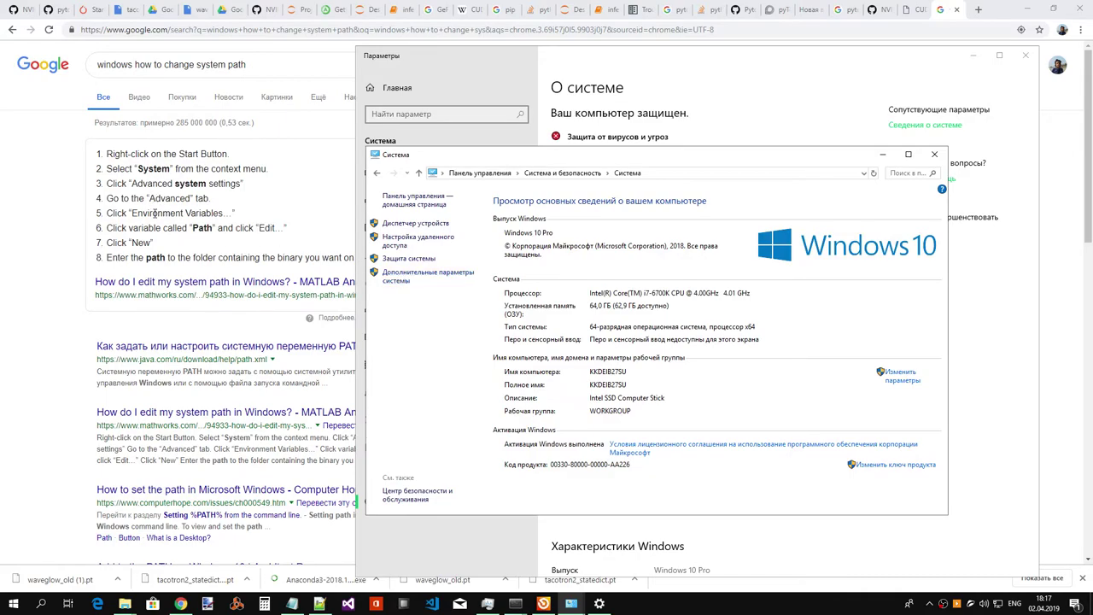
- Reopen the environment variables, look through the system variables and the entries of Path, and close the dialogs without changes
{"action": "left_click", "coordinate": [419, 275]}
{"action": "left_click", "coordinate": [310, 359]}
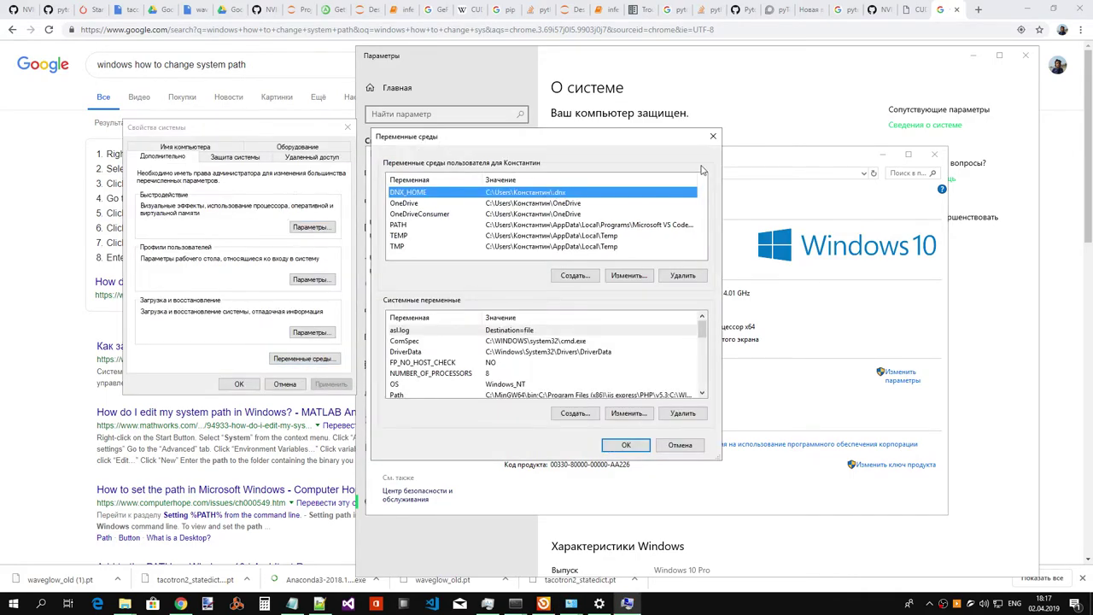
{"action": "scroll", "coordinate": [589, 375], "scroll_direction": "down", "scroll_amount": 5}
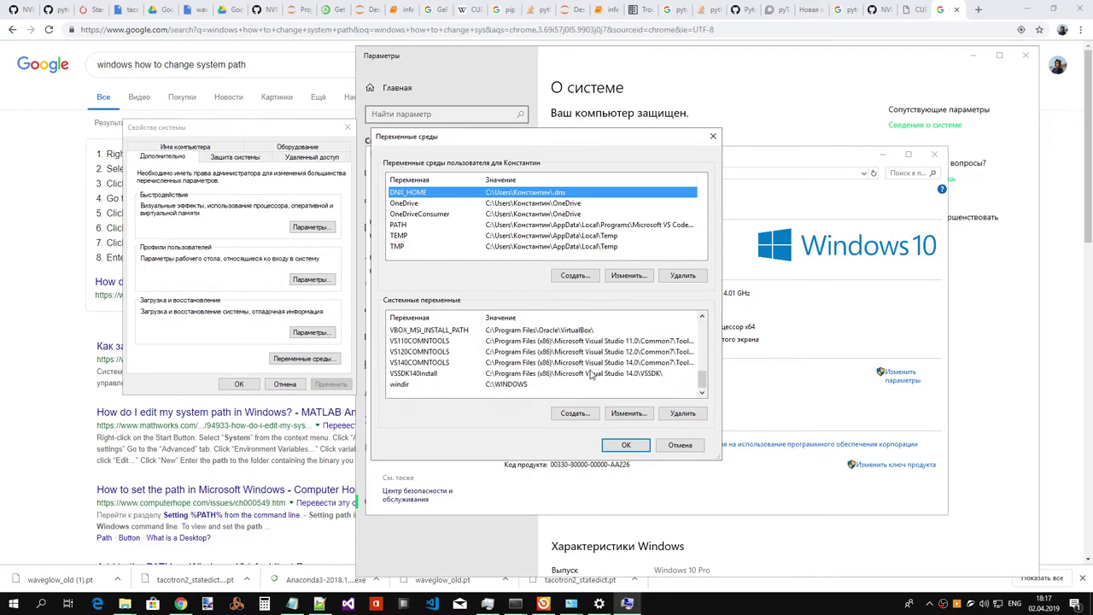
{"action": "scroll", "coordinate": [590, 374], "scroll_direction": "up", "scroll_amount": 1}
{"action": "scroll", "coordinate": [592, 376], "scroll_direction": "down", "scroll_amount": 1}
{"action": "scroll", "coordinate": [591, 376], "scroll_direction": "up", "scroll_amount": 5}
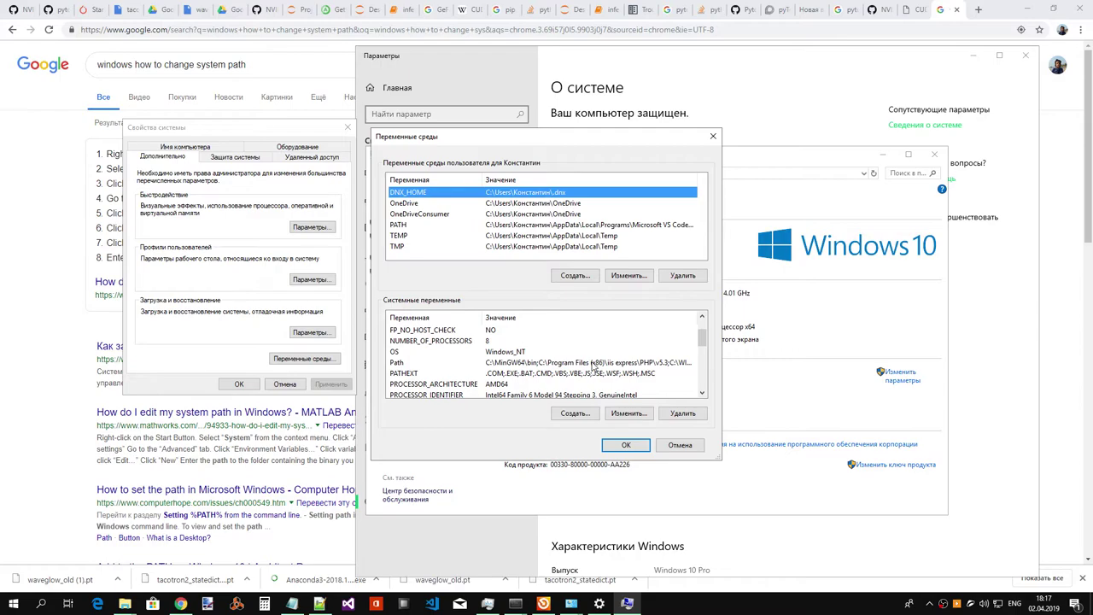
{"action": "double_click", "coordinate": [594, 364]}
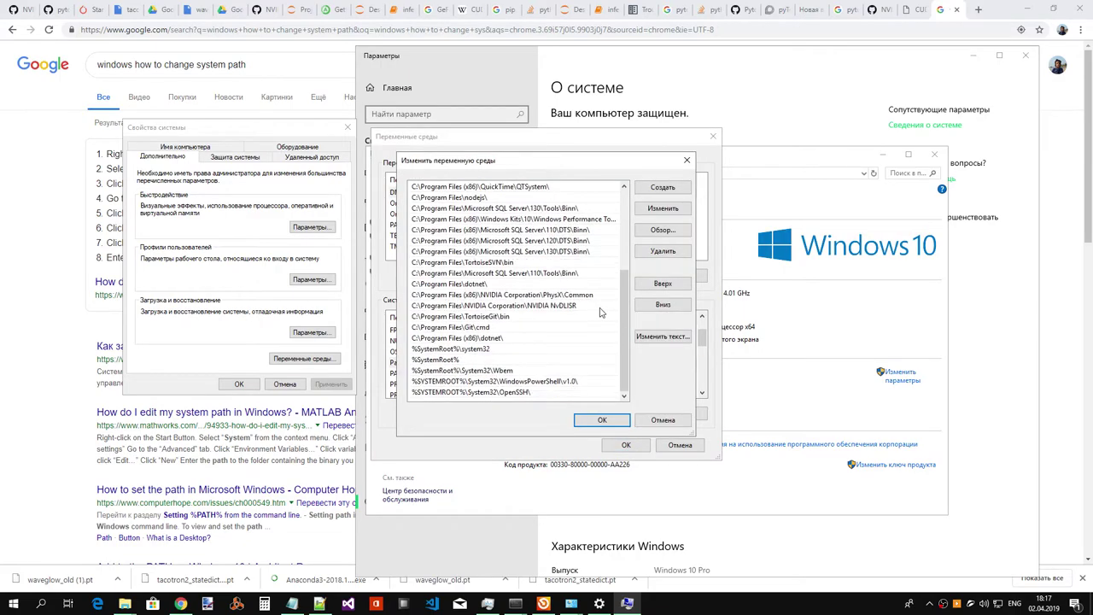
{"action": "scroll", "coordinate": [600, 313], "scroll_direction": "up", "scroll_amount": 3}
{"action": "left_click", "coordinate": [686, 159]}
{"action": "left_click", "coordinate": [709, 136]}
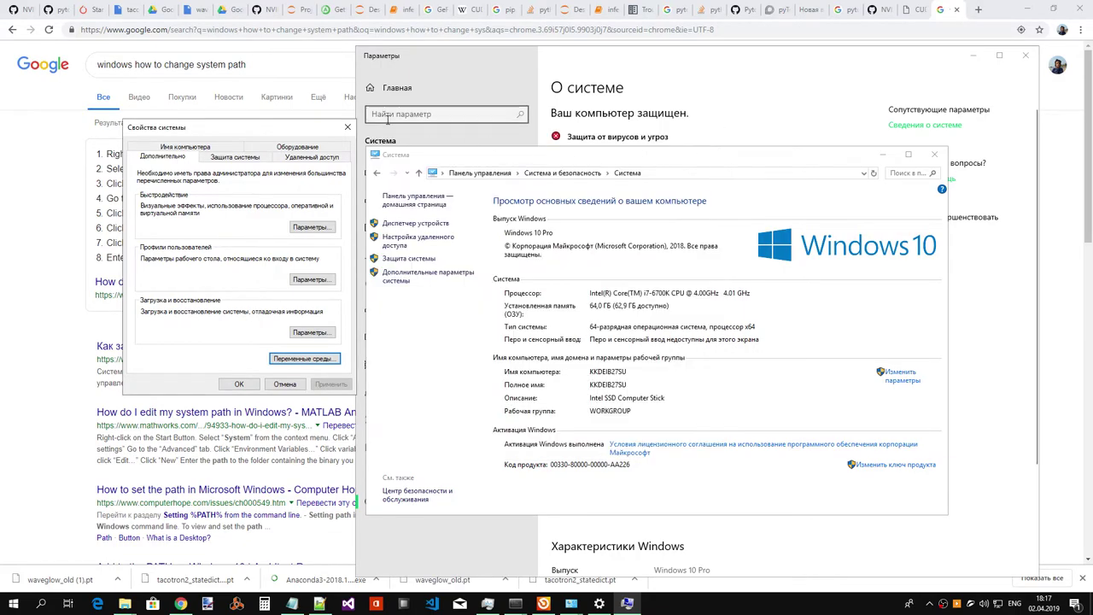
{"action": "left_click", "coordinate": [346, 127]}
{"action": "left_click", "coordinate": [600, 604]}
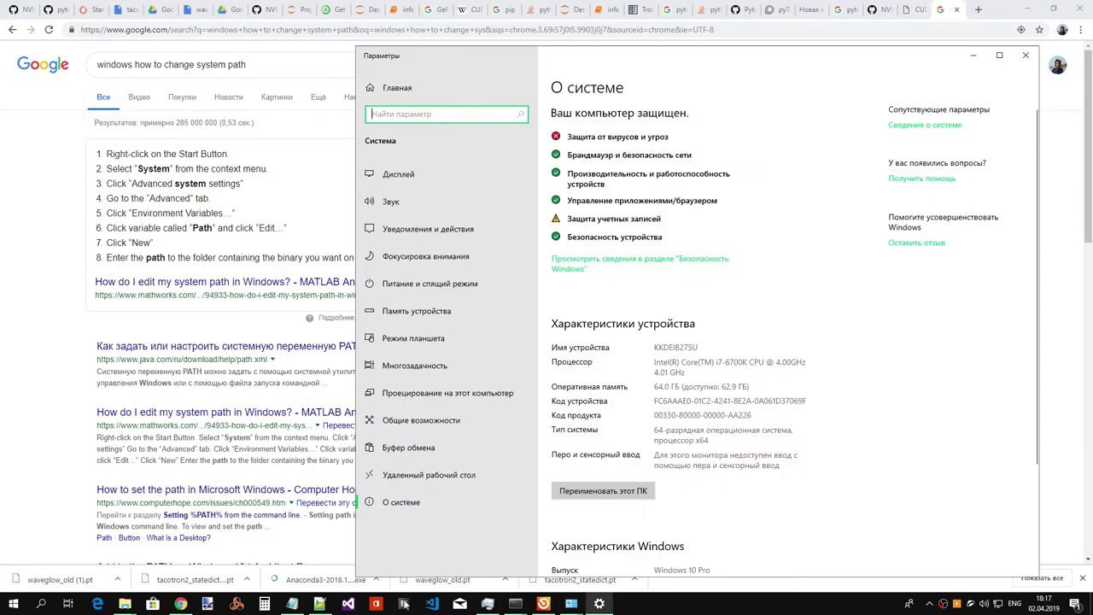
- Switch to the administrator Anaconda Prompt and copy the complete output of the PATH command
{"action": "left_click", "coordinate": [515, 604]}
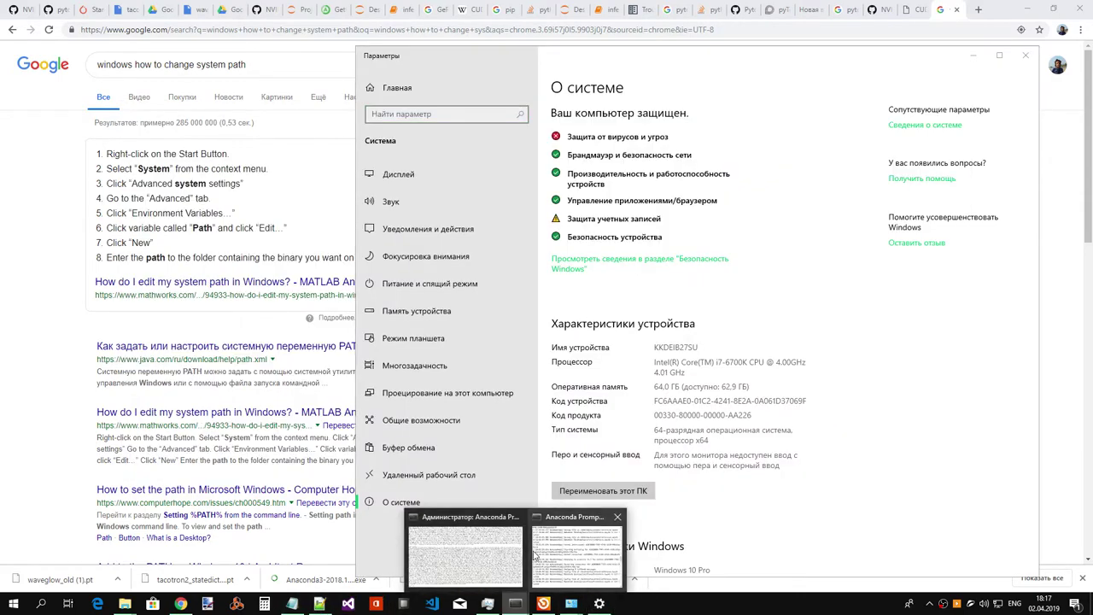
{"action": "left_click", "coordinate": [491, 560]}
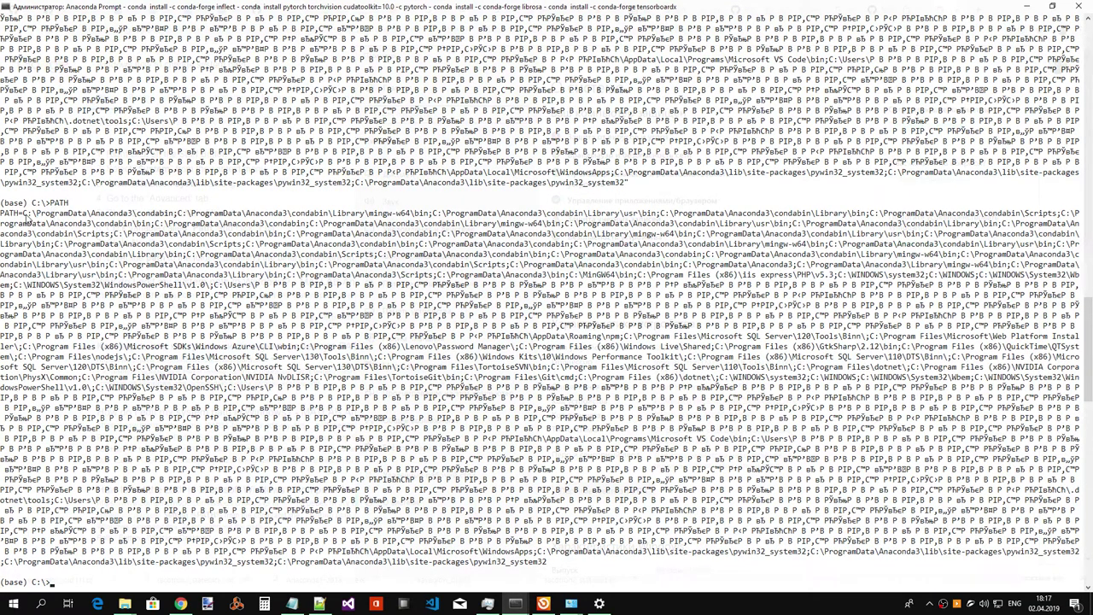
{"action": "right_click", "coordinate": [434, 439]}
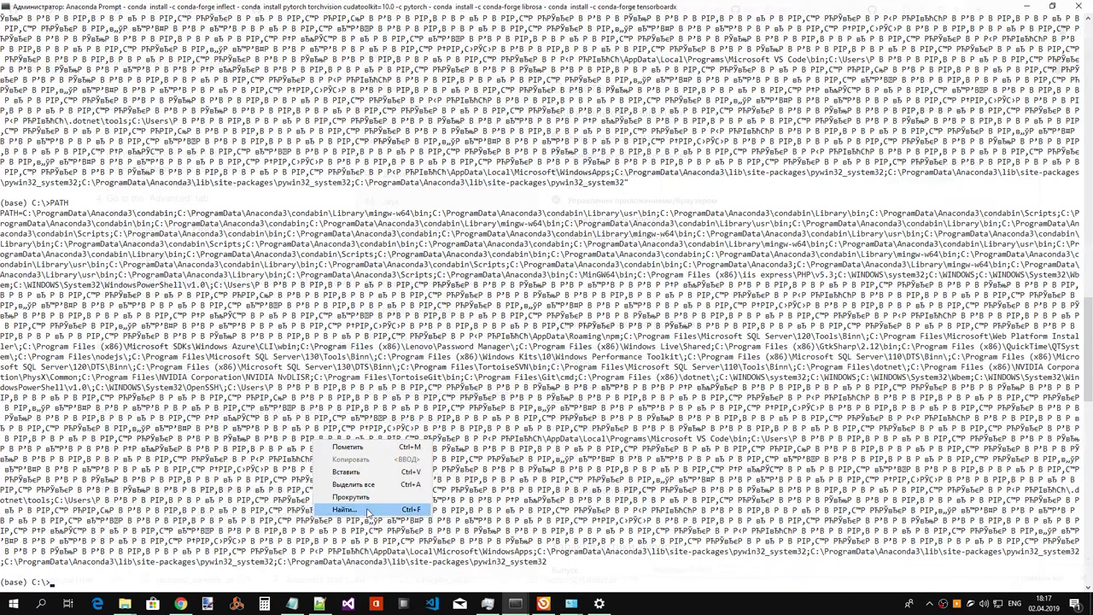
{"action": "left_click", "coordinate": [368, 447]}
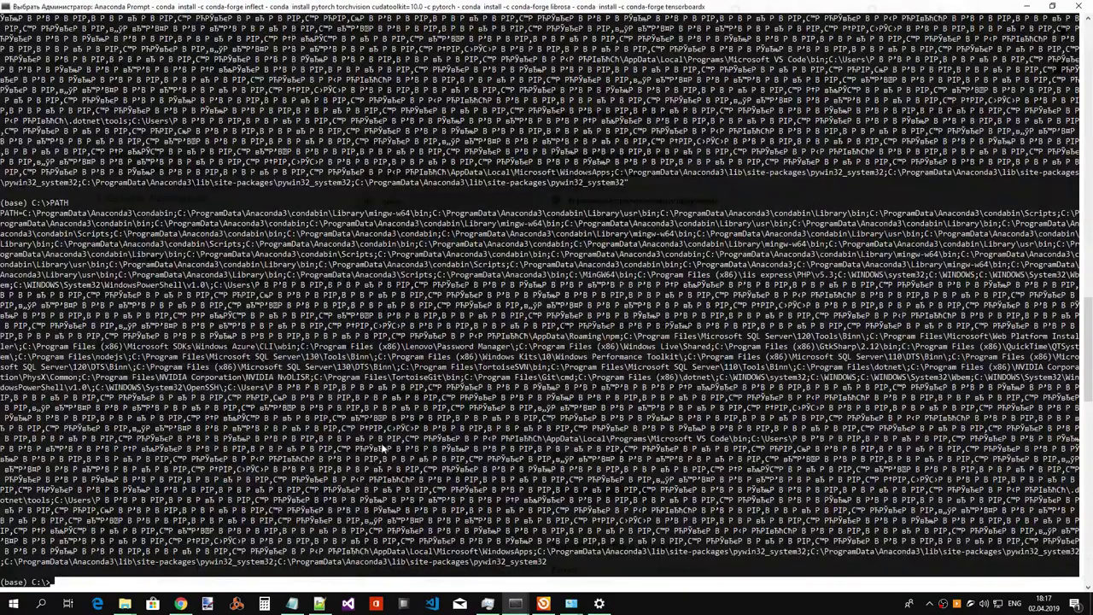
{"action": "right_click", "coordinate": [77, 226]}
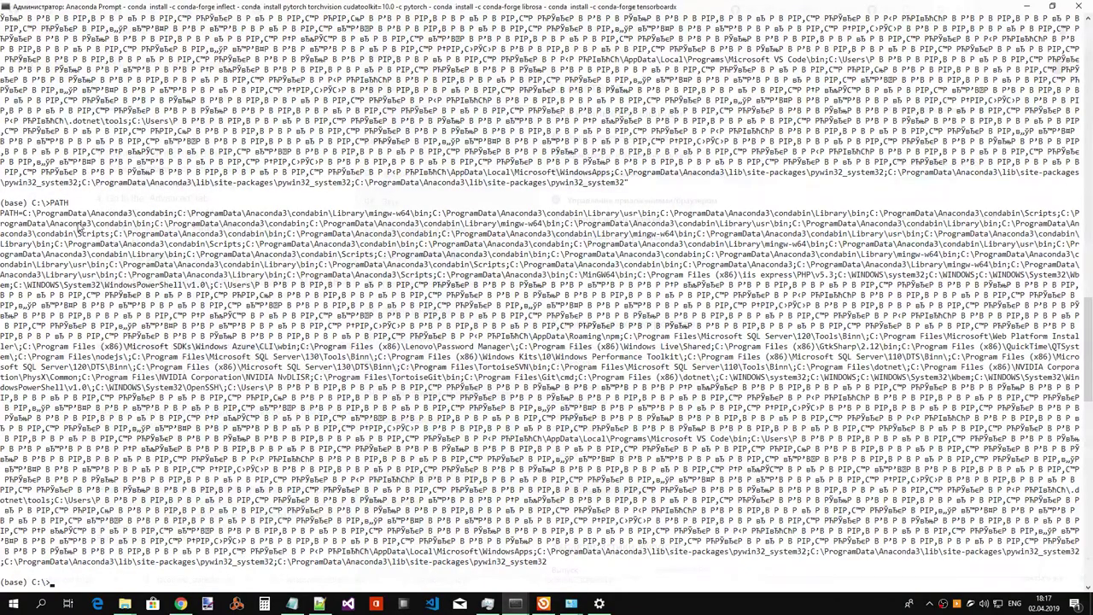
{"action": "right_click", "coordinate": [80, 226]}
{"action": "left_click", "coordinate": [79, 229]}
{"action": "left_click_drag", "start_coordinate": [2, 214], "coordinate": [546, 568]}
{"action": "key", "text": "ctrl+c"}
- Switch to Notepad++ and paste the copied PATH output into a new document
{"action": "left_click", "coordinate": [319, 603]}
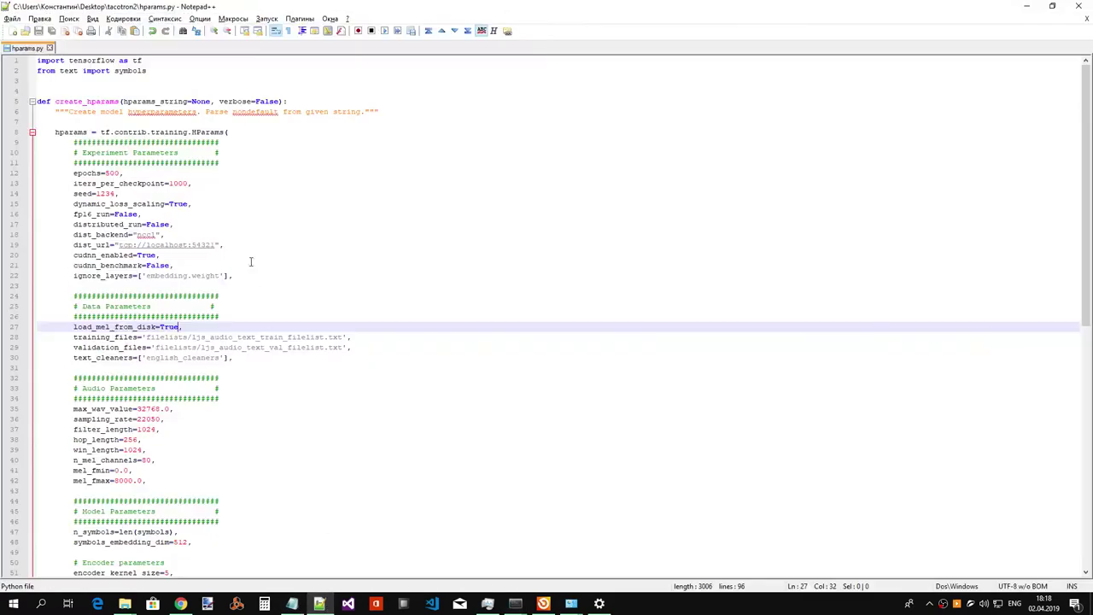
{"action": "left_click", "coordinate": [13, 31]}
{"action": "key", "text": "ctrl+v"}
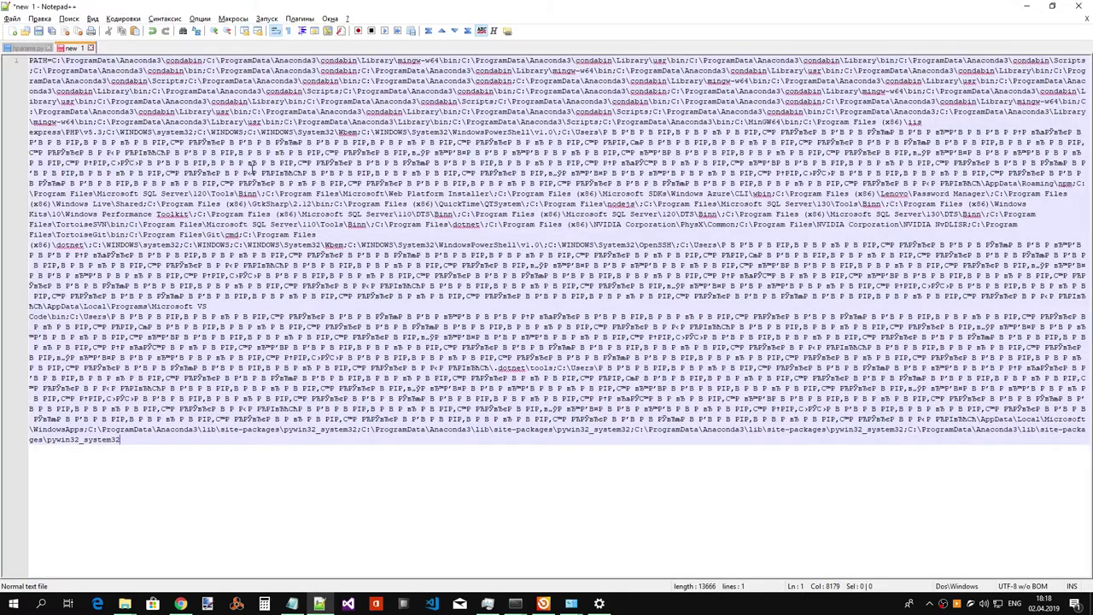
- Search the pasted PATH for ";" in both directions to locate the separators around the garbled user folder entry ending in AppData\Roaming\npm
{"action": "left_click", "coordinate": [210, 132]}
{"action": "left_click", "coordinate": [197, 132]}
{"action": "key", "text": "ctrl+f"}
{"action": "left_click", "coordinate": [672, 255]}
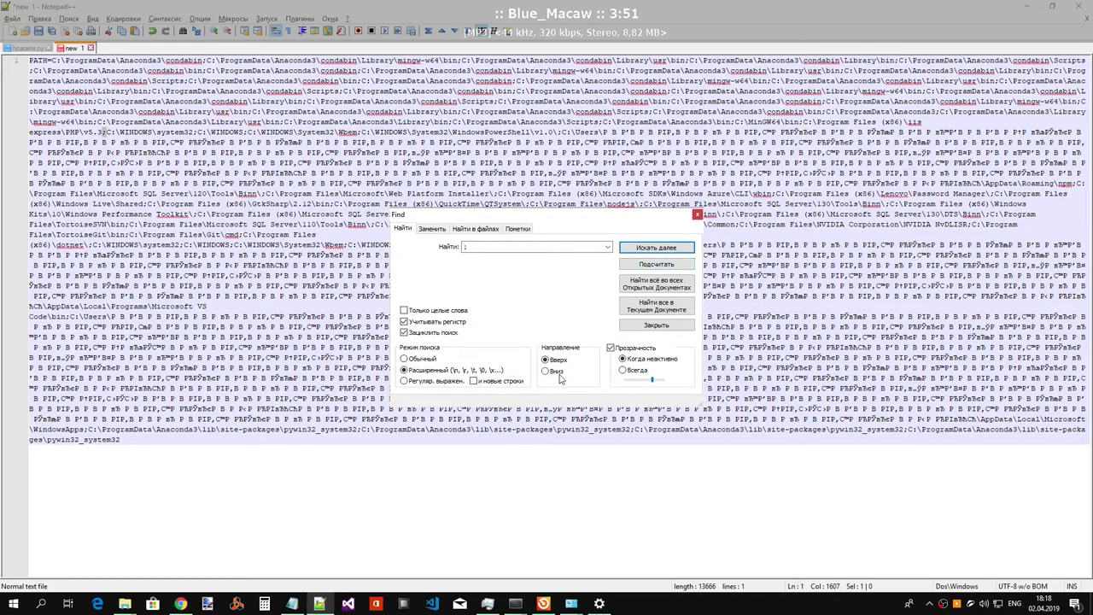
{"action": "left_click", "coordinate": [654, 248]}
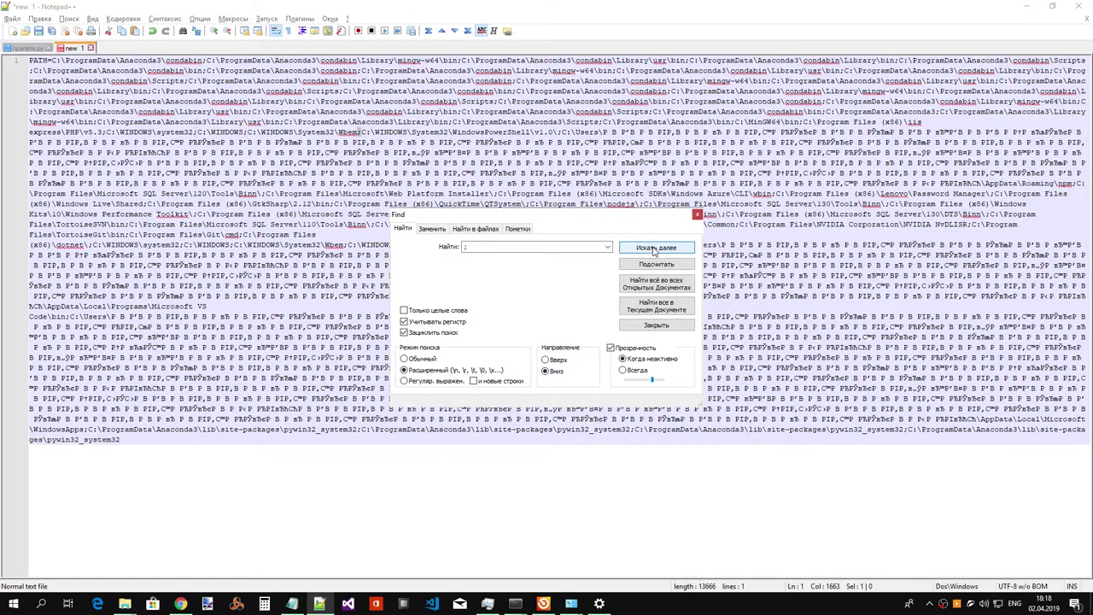
{"action": "left_click", "coordinate": [654, 248]}
{"action": "left_click", "coordinate": [654, 249]}
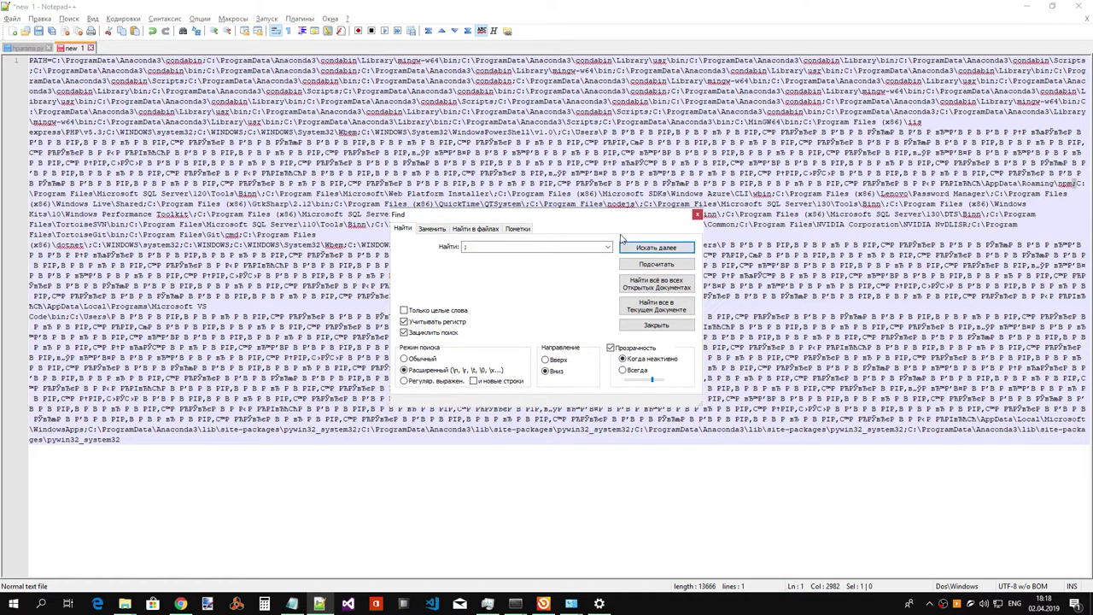
{"action": "left_click", "coordinate": [554, 360]}
{"action": "left_click", "coordinate": [646, 249]}
{"action": "left_click", "coordinate": [545, 371]}
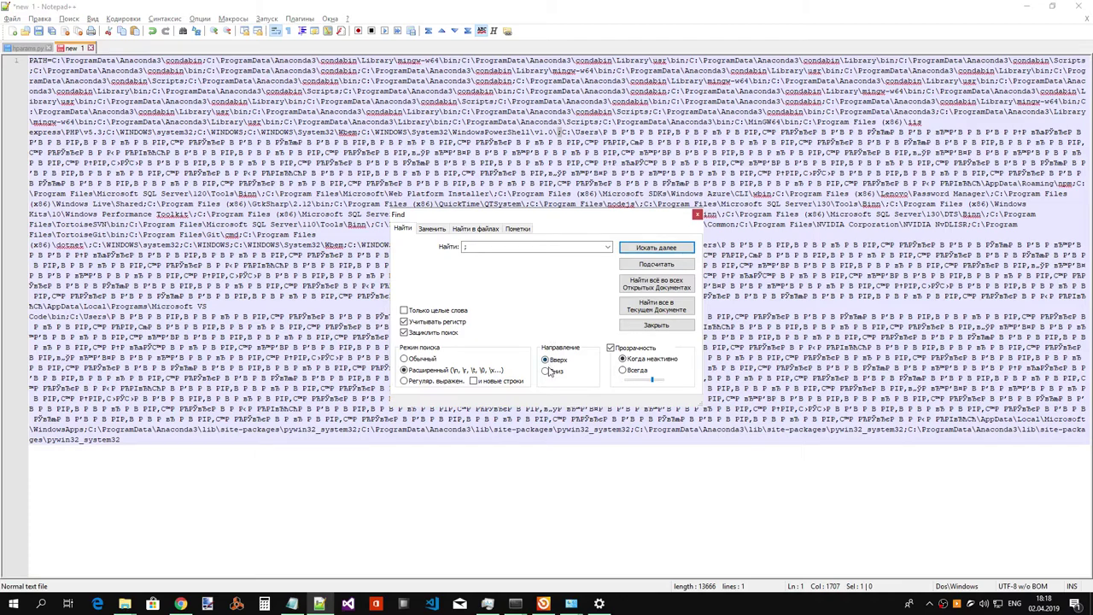
{"action": "left_click", "coordinate": [657, 249]}
- Replace the garbled folder name in the C:\Users entry ending in AppData\Roaming\npm with the account's user name
{"action": "left_click_drag", "start_coordinate": [982, 182], "coordinate": [605, 133]}
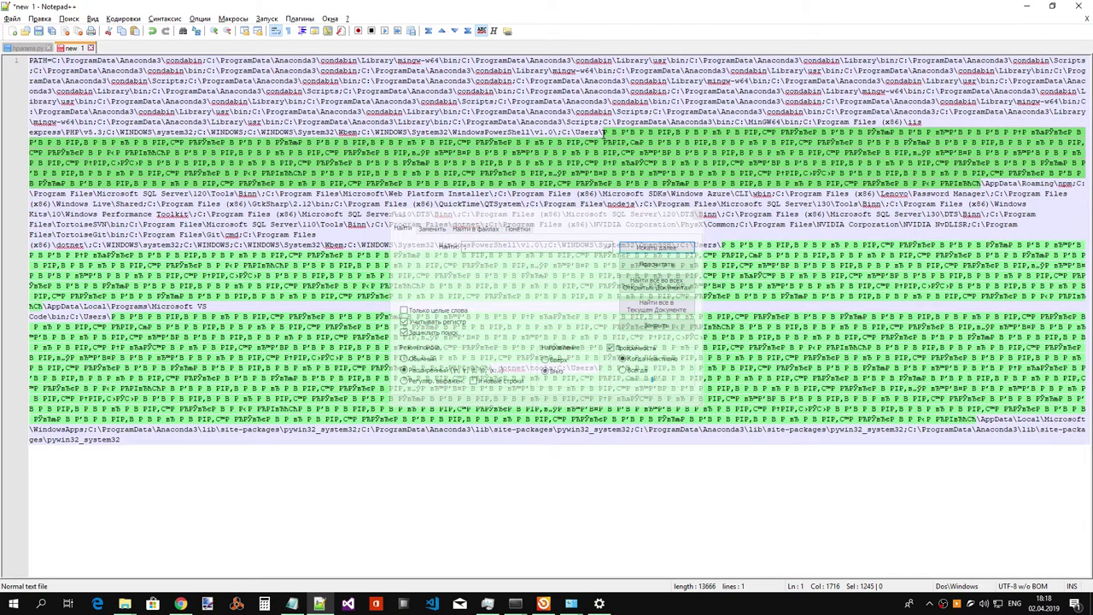
{"action": "key", "text": "Delete"}
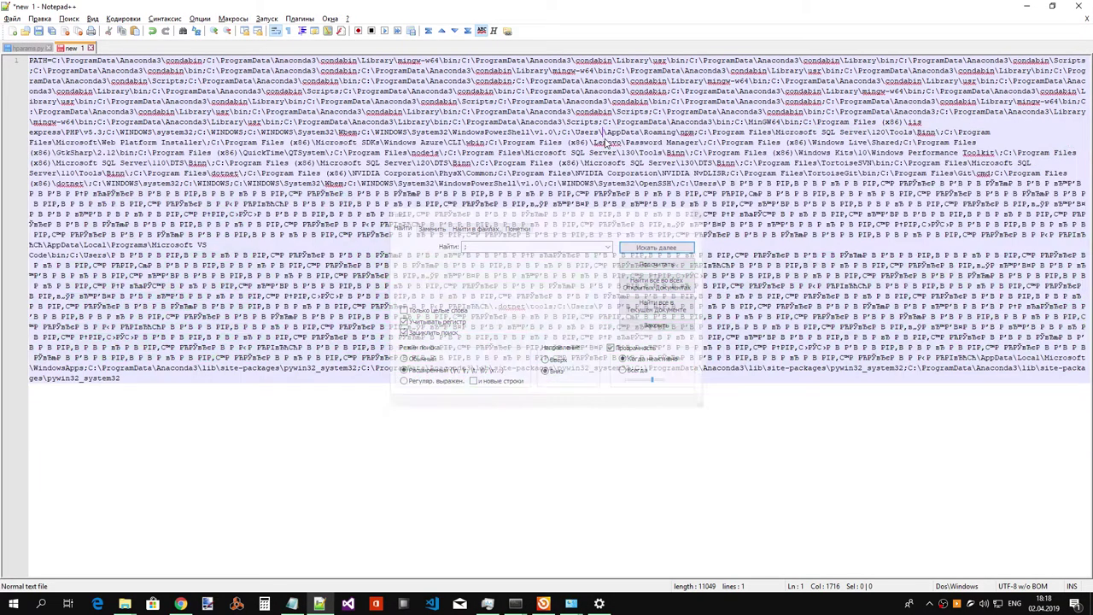
{"action": "type", "text": "Константин"}
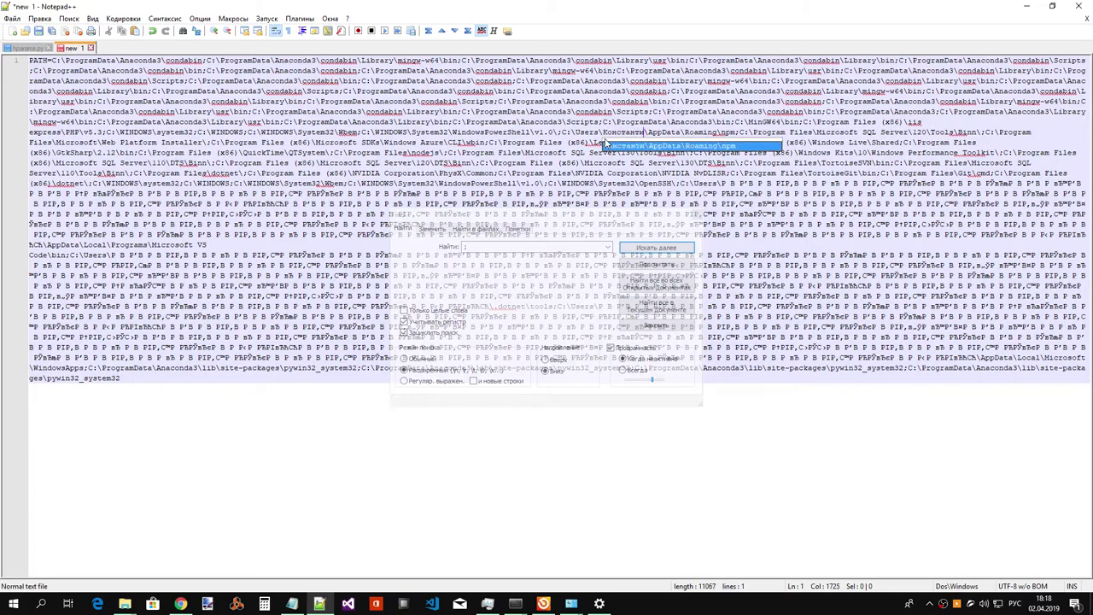
{"action": "left_click", "coordinate": [660, 248]}
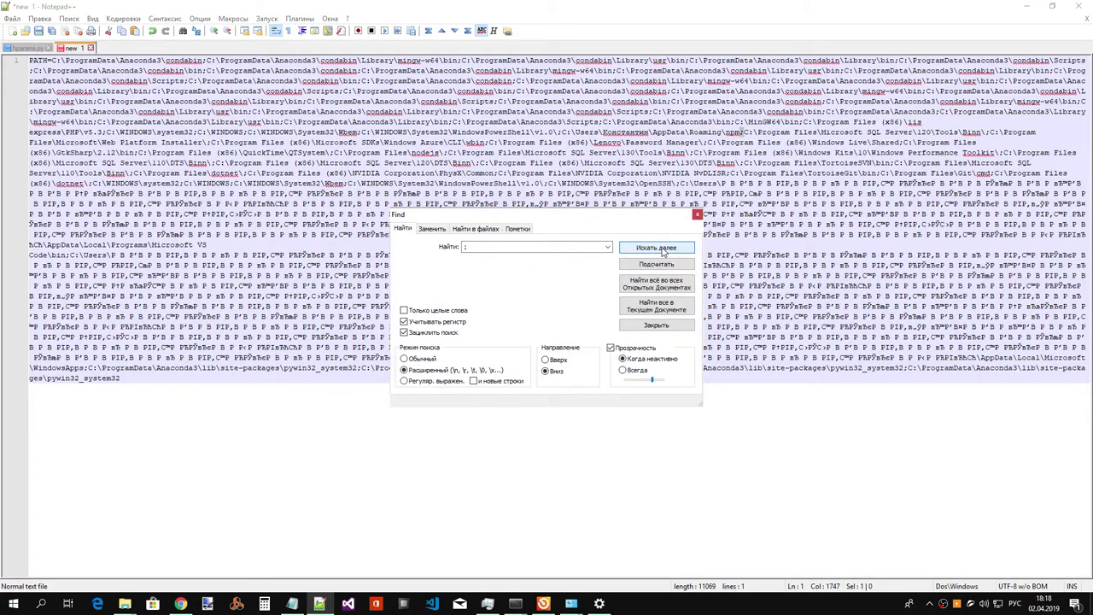
- Replace the garbled folder name in the C:\Users entry for Microsoft VS Code\bin with the account's user name
{"action": "left_click_drag", "start_coordinate": [635, 217], "coordinate": [603, 340]}
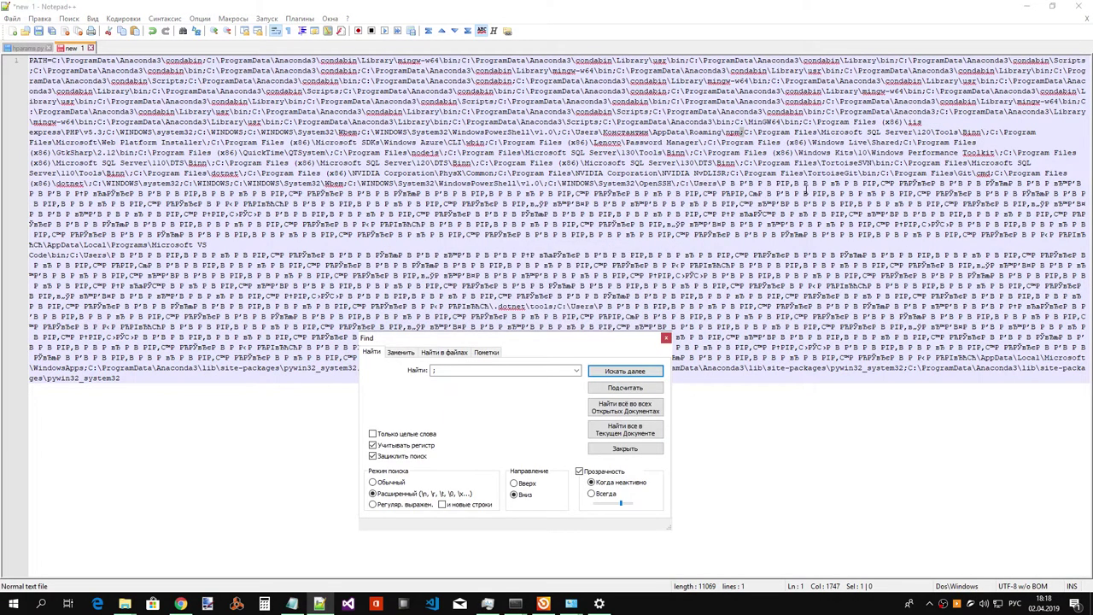
{"action": "left_click_drag", "start_coordinate": [727, 182], "coordinate": [43, 245]}
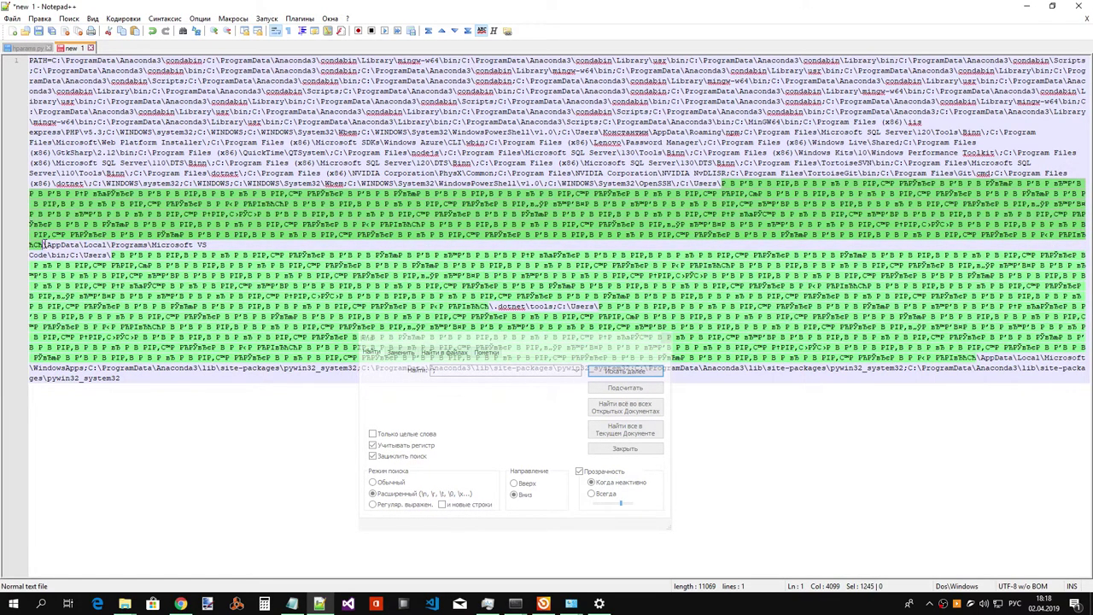
{"action": "type", "text": "Конста"}
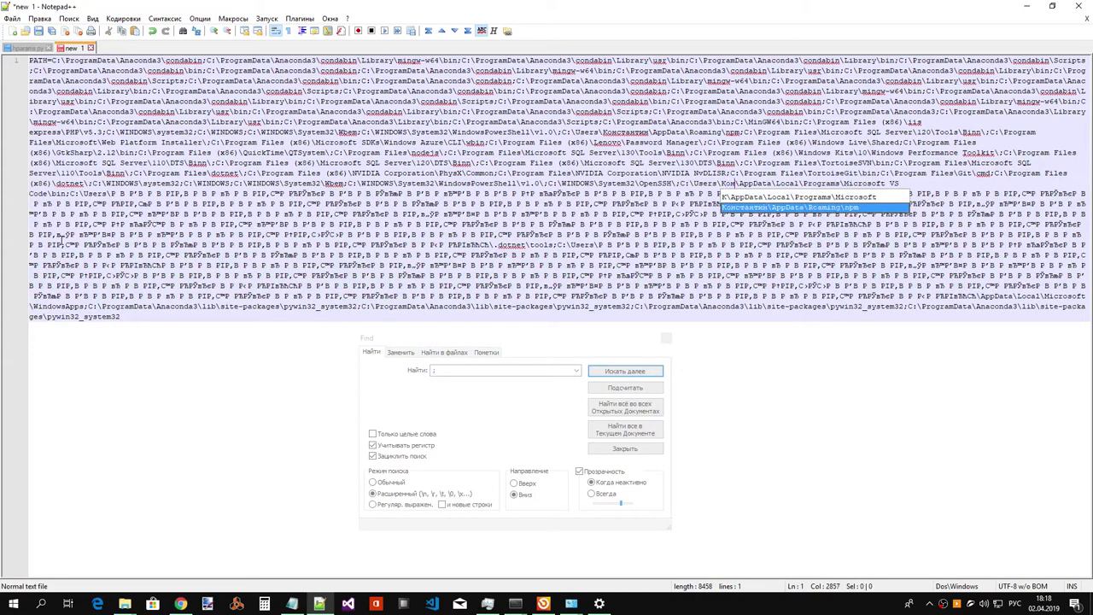
{"action": "type", "text": "нтин"}
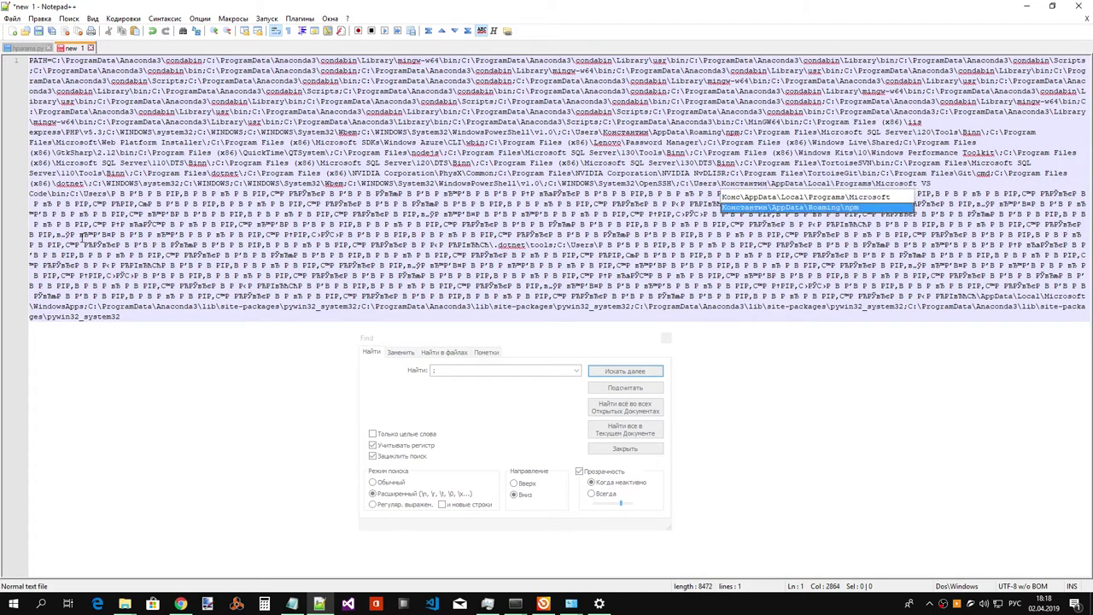
{"action": "left_click", "coordinate": [737, 195]}
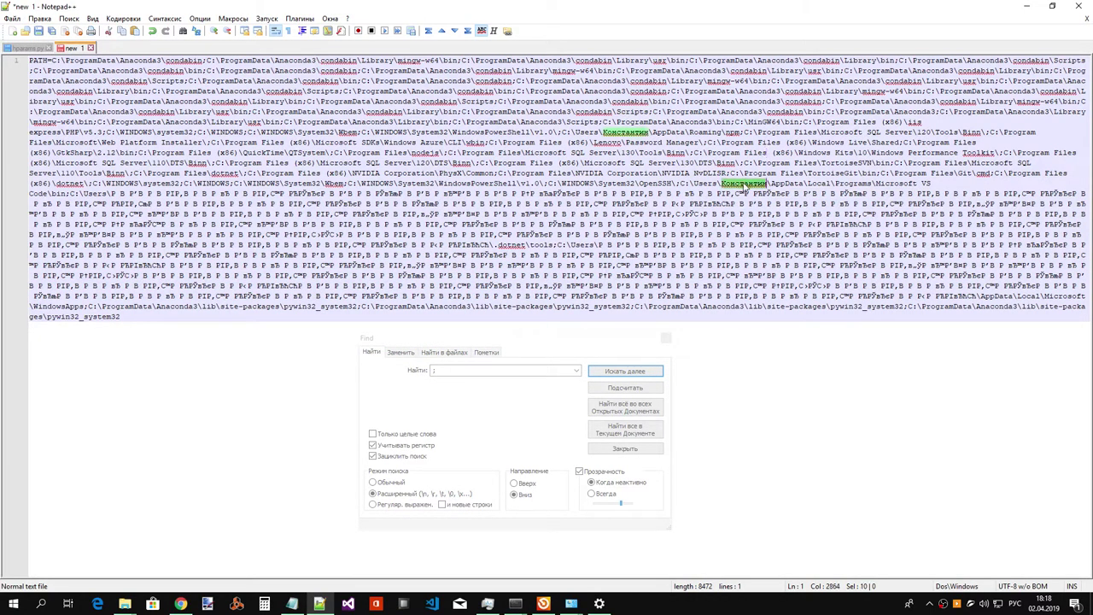
{"action": "left_click", "coordinate": [171, 195]}
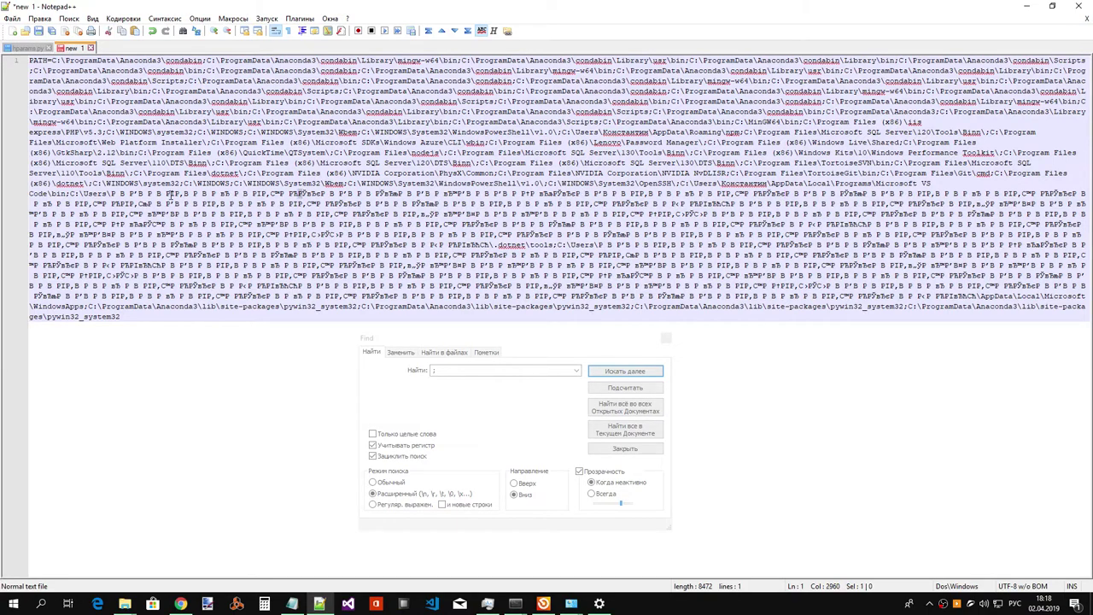
{"action": "left_click_drag", "start_coordinate": [112, 194], "coordinate": [491, 245]}
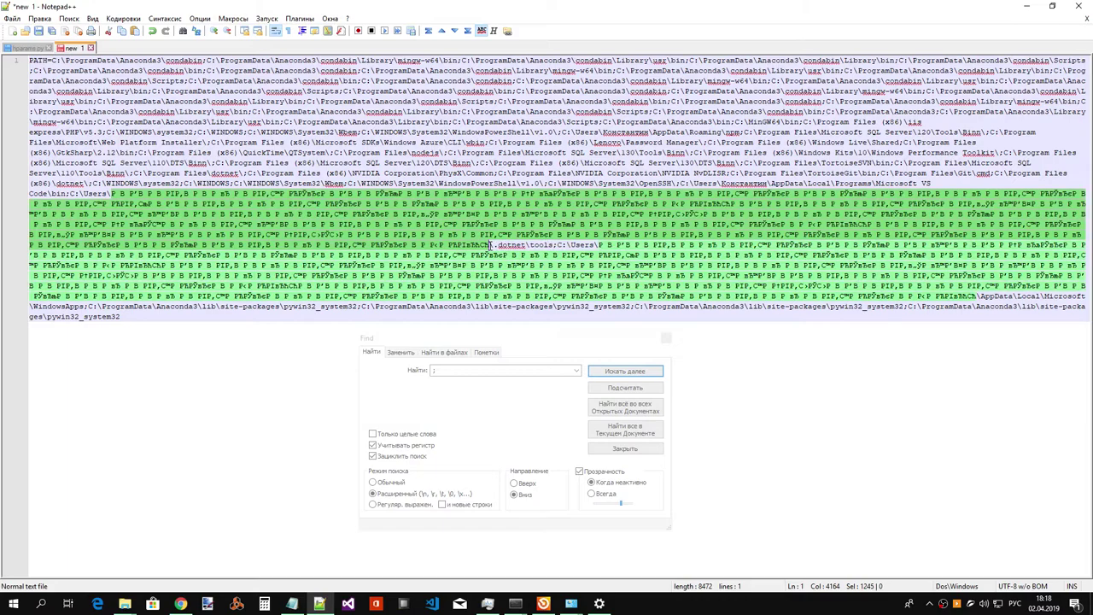
{"action": "type", "text": "К"}
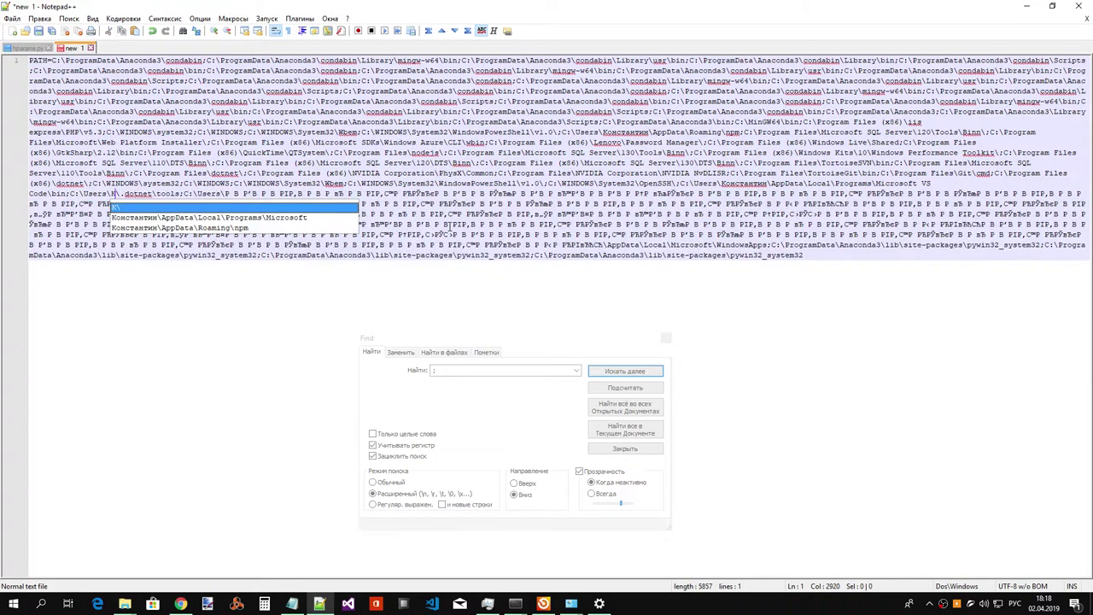
{"action": "key", "text": "ctrl+z"}
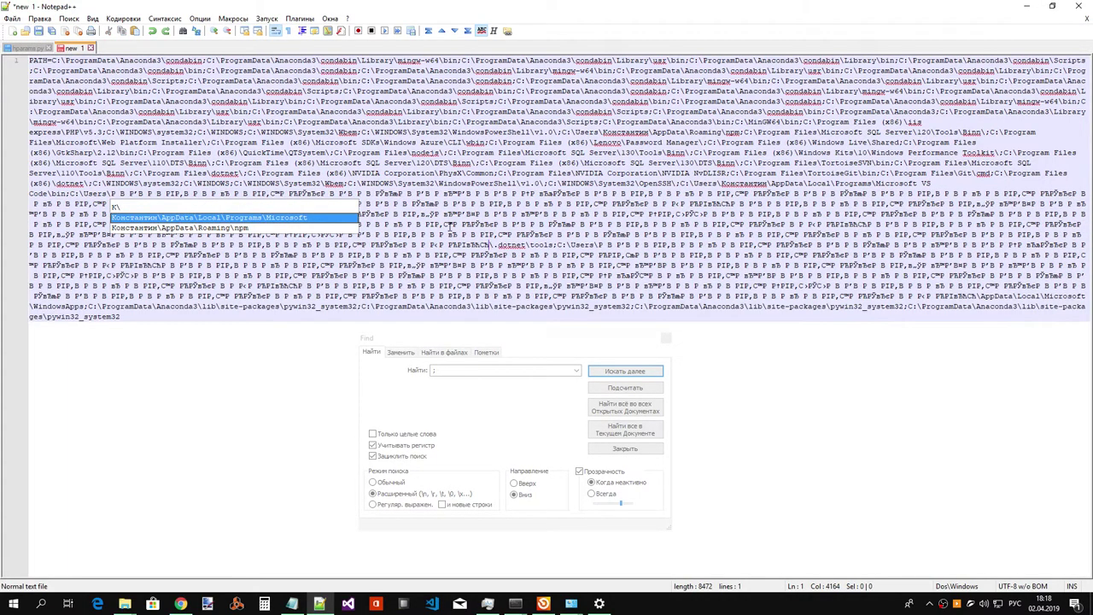
{"action": "left_click", "coordinate": [484, 245]}
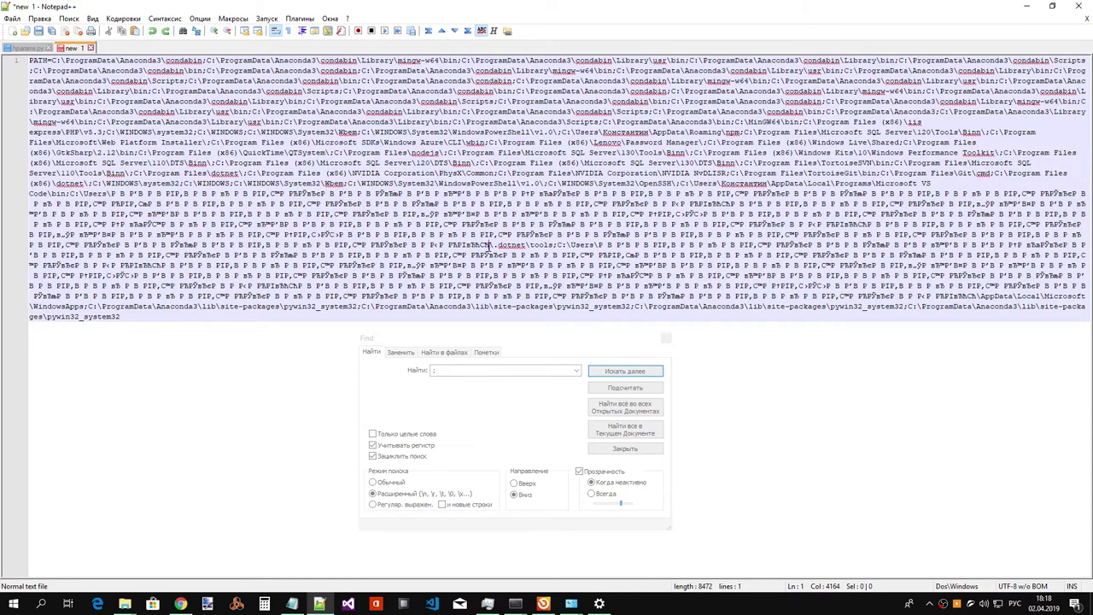
{"action": "left_click_drag", "start_coordinate": [489, 246], "coordinate": [117, 198]}
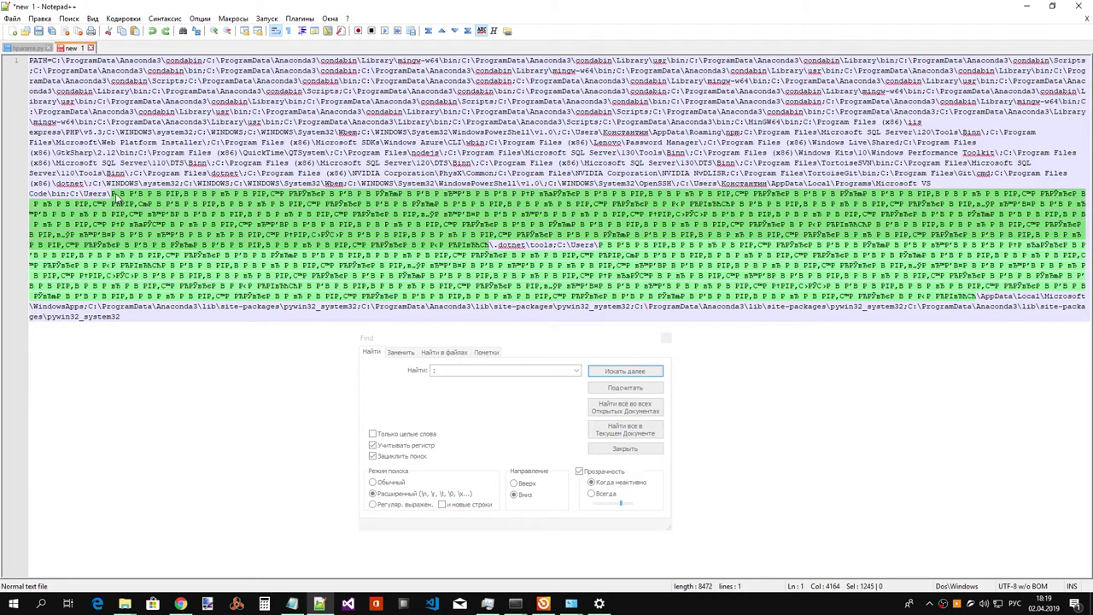
{"action": "left_click", "coordinate": [393, 284]}
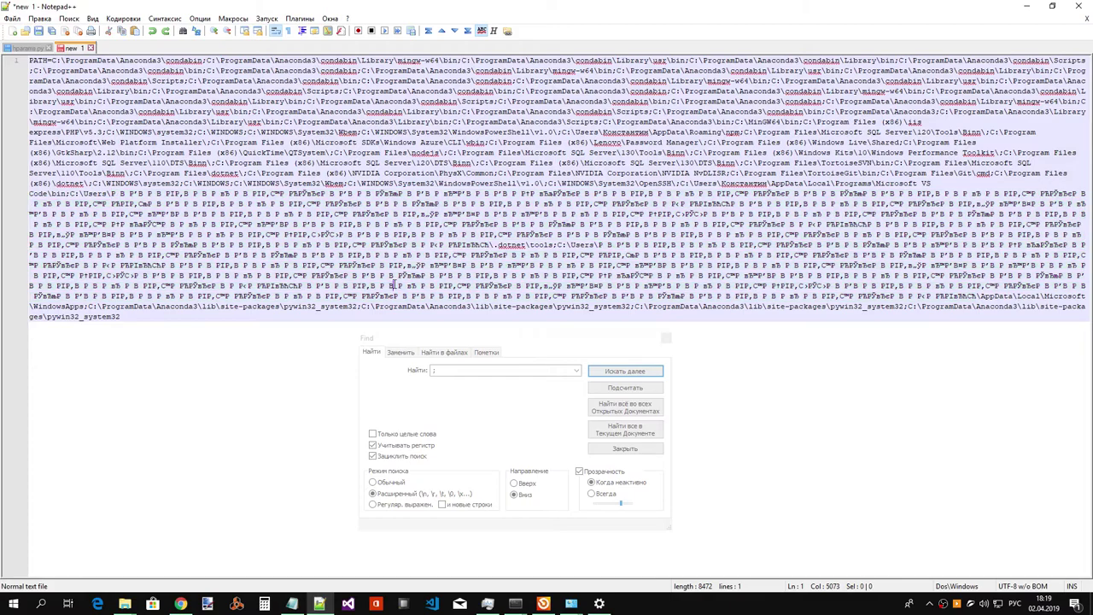
- Replace the garbled folder names in the C:\Users entries for .dotnet\tools and AppData\Local\Microsoft\WindowsApps with the account's user name
{"action": "double_click", "coordinate": [214, 265]}
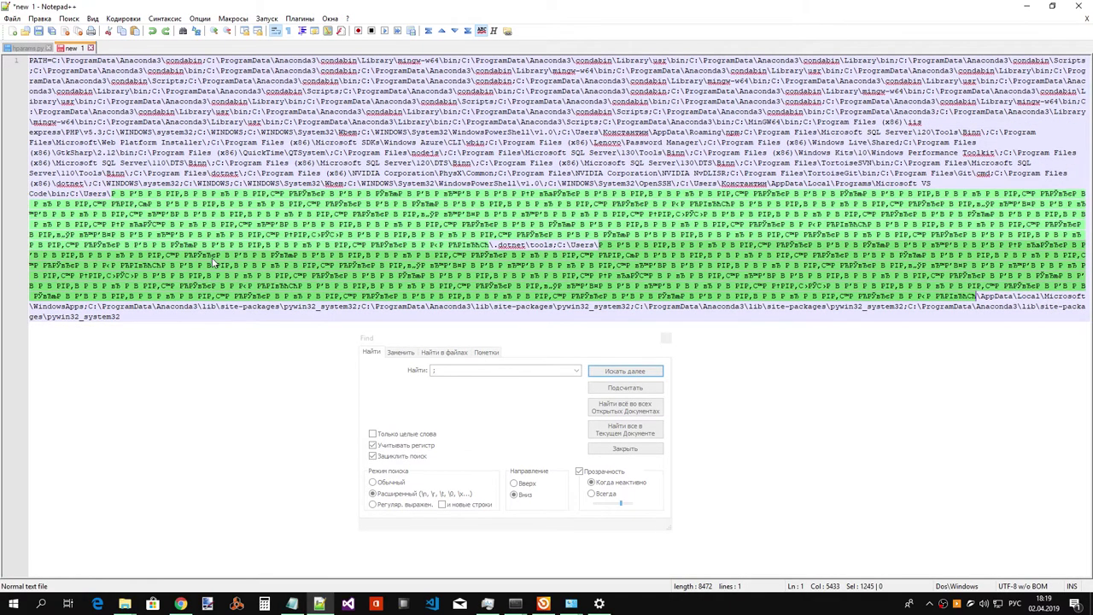
{"action": "double_click", "coordinate": [161, 211]}
{"action": "key", "text": "Delete"}
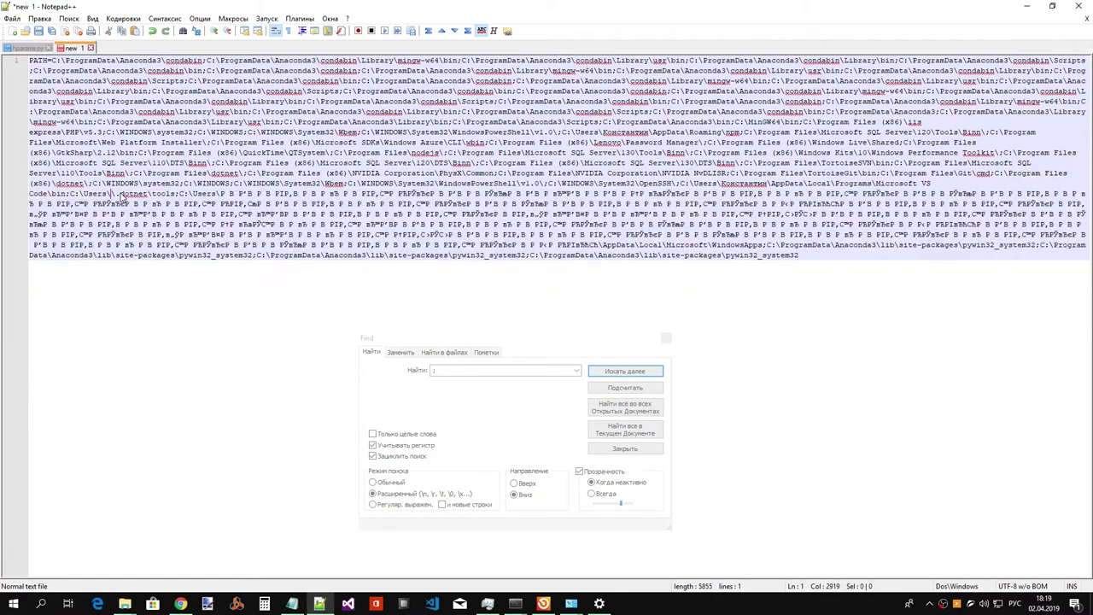
{"action": "type", "text": "Констант"}
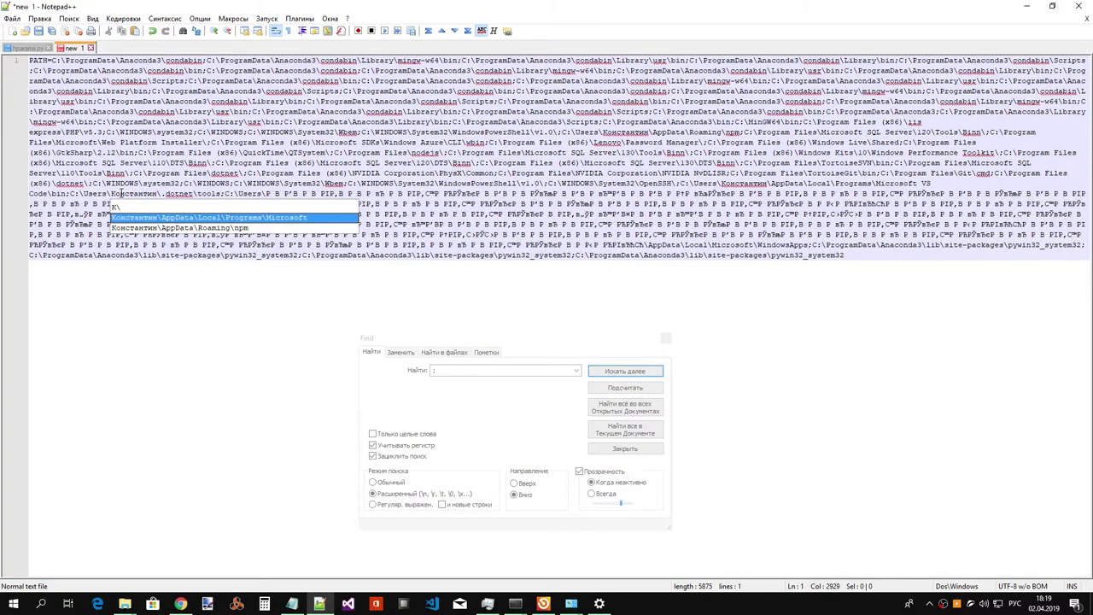
{"action": "type", "text": "ин"}
{"action": "double_click", "coordinate": [253, 216]}
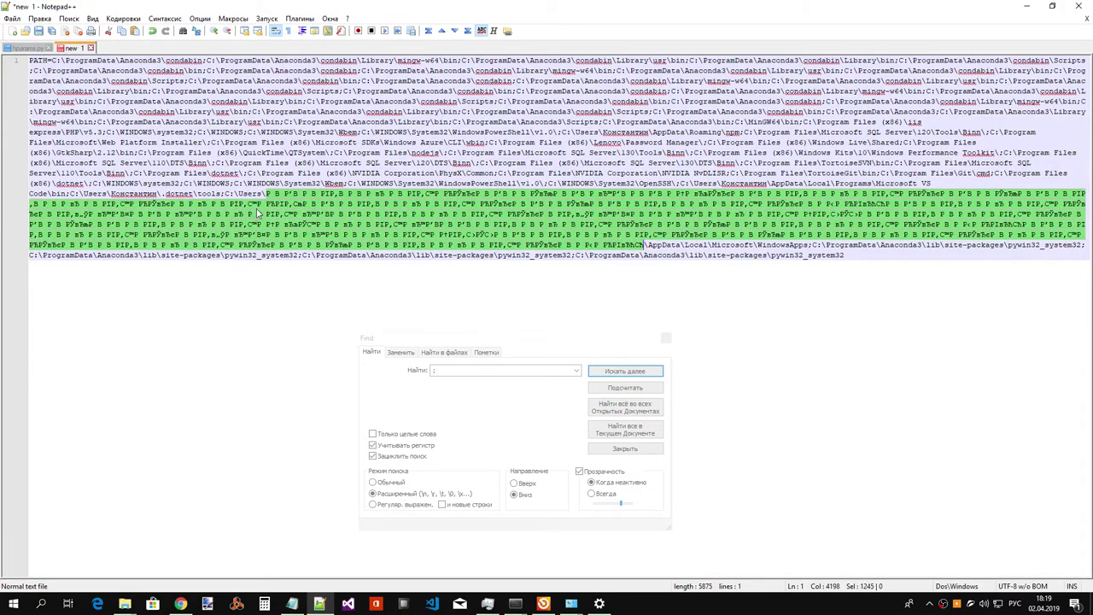
{"action": "type", "text": "Константин"}
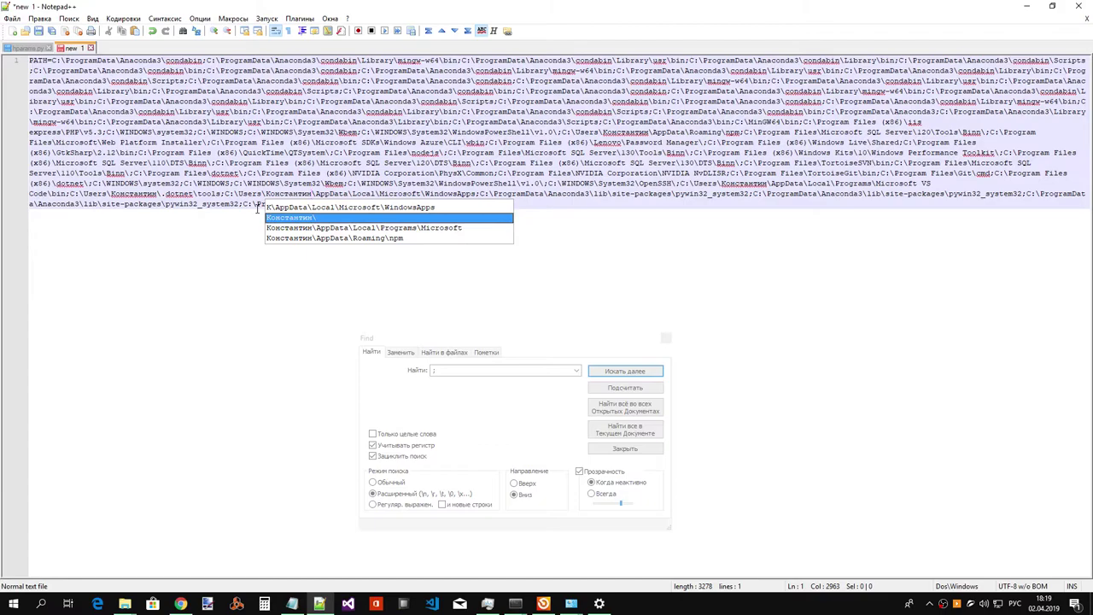
- Copy the whole cleaned PATH line and run it in the administrator Anaconda Prompt to set the session's PATH
{"action": "left_click_drag", "start_coordinate": [596, 223], "coordinate": [2, 4]}
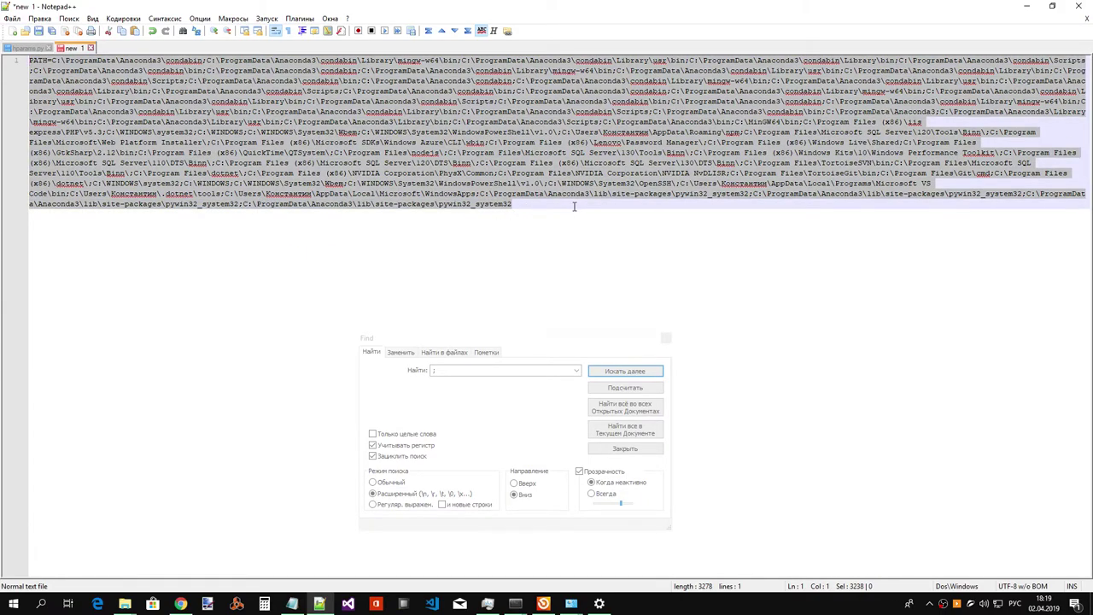
{"action": "left_click_drag", "start_coordinate": [574, 207], "coordinate": [3, 44]}
{"action": "key", "text": "ctrl+c"}
{"action": "key", "text": "alt+Tab"}
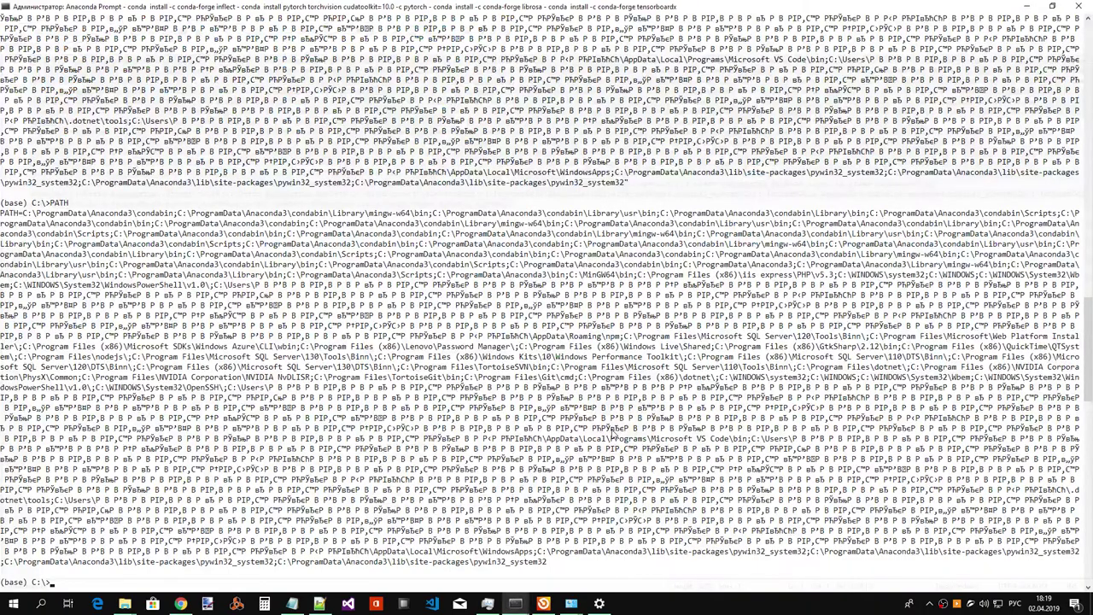
{"action": "key", "text": "ctrl+v"}
{"action": "key", "text": "Return"}
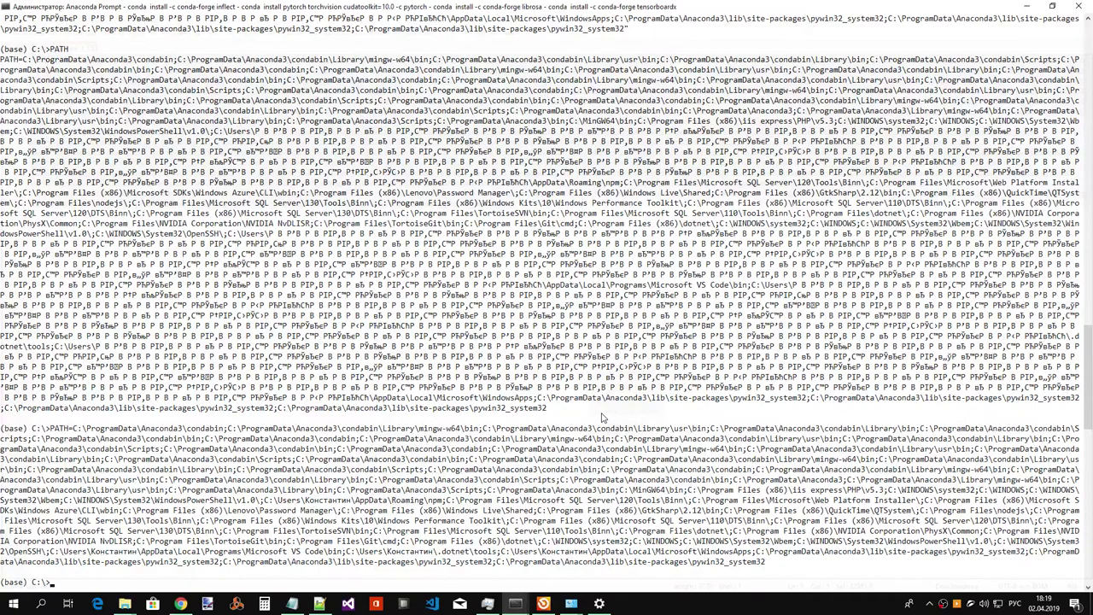
- Run conda install pytorch torchvision cudatoolkit=9.0 -c pytorch again and accept the package plan with y
{"action": "type", "text": "PATH"}
{"action": "key", "text": "Up"}
{"action": "key", "text": "Up"}
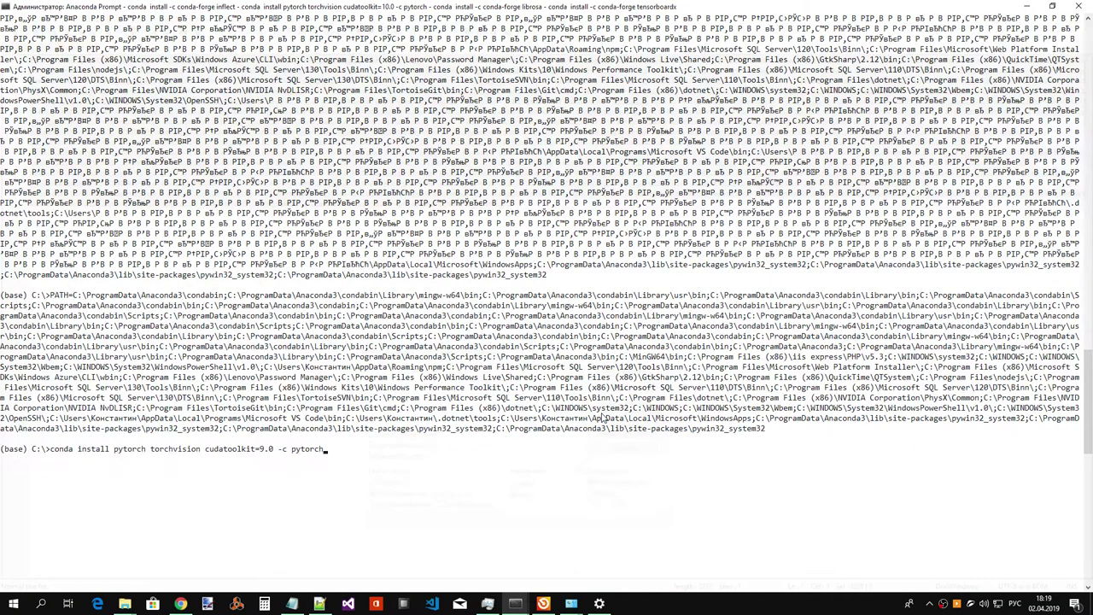
{"action": "key", "text": "Return"}
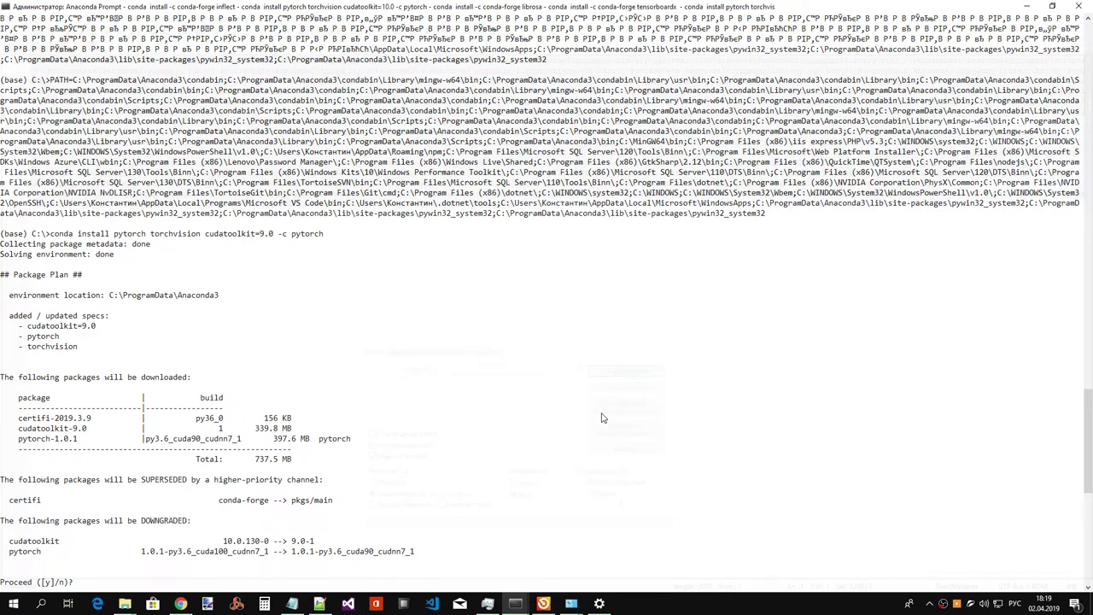
{"action": "type", "text": "н"}
{"action": "key", "text": "Return"}
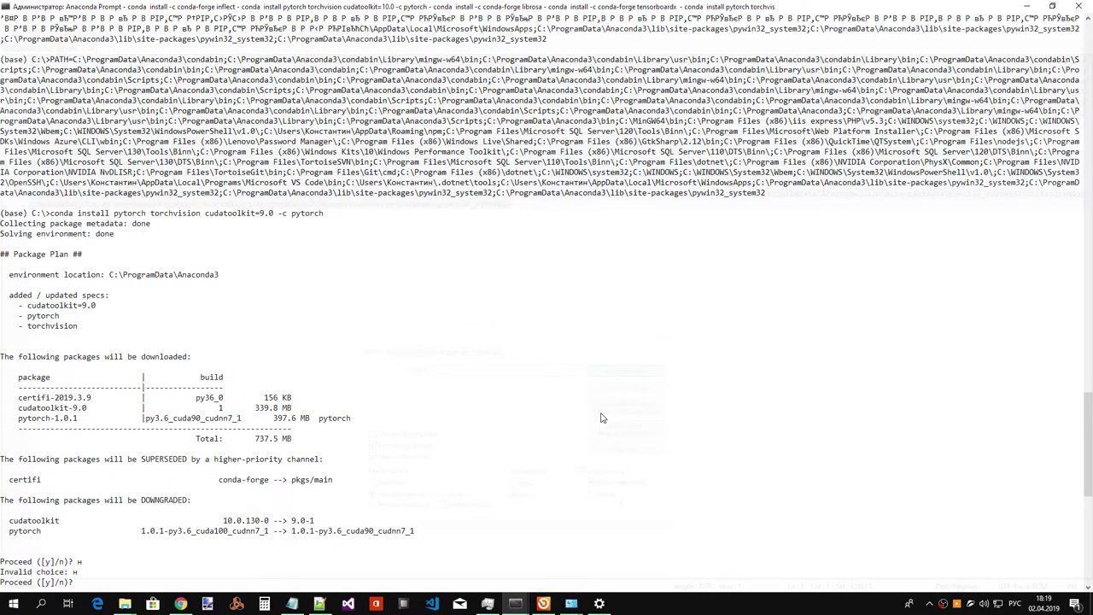
{"action": "key", "text": "Return"}
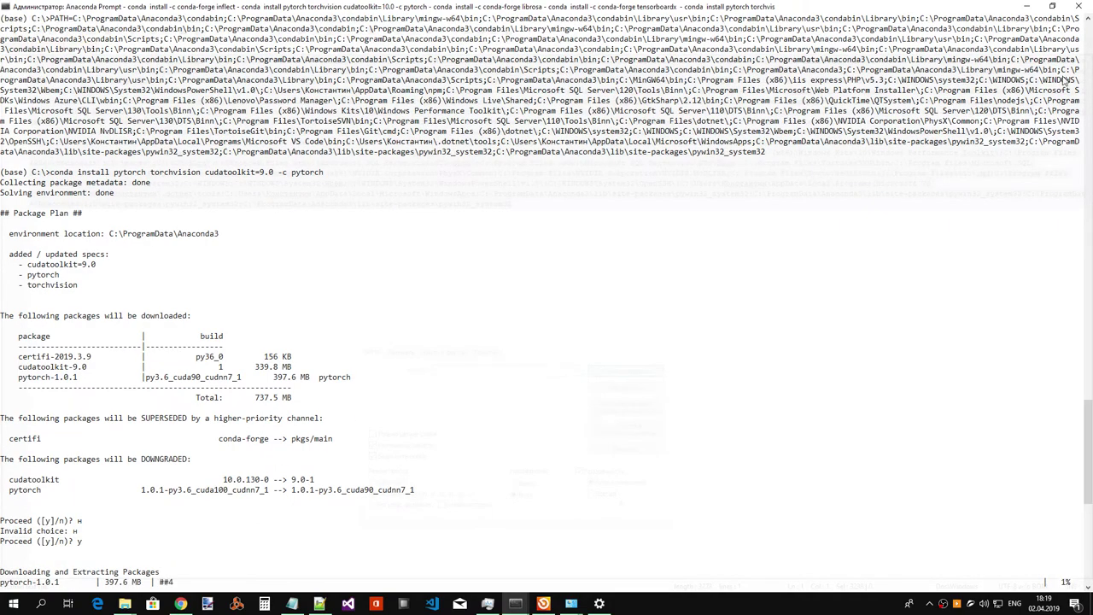
- Shrink the Anaconda Prompt from full screen, and in Notepad++ close the new 1 document without saving and minimise the editor
{"action": "left_click", "coordinate": [1053, 6]}
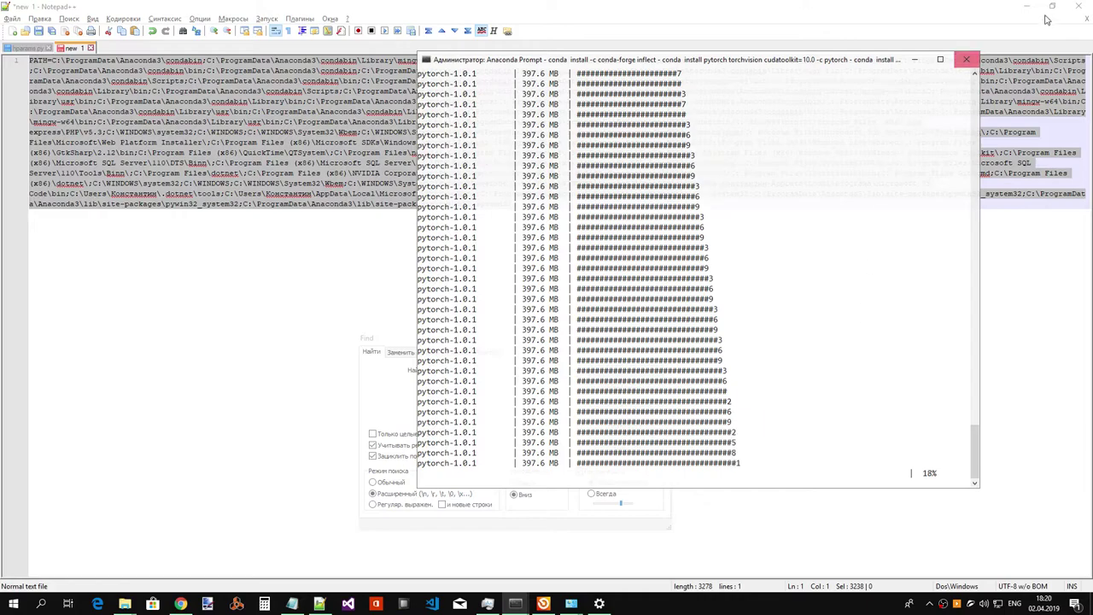
{"action": "left_click", "coordinate": [975, 8]}
{"action": "left_click", "coordinate": [90, 47]}
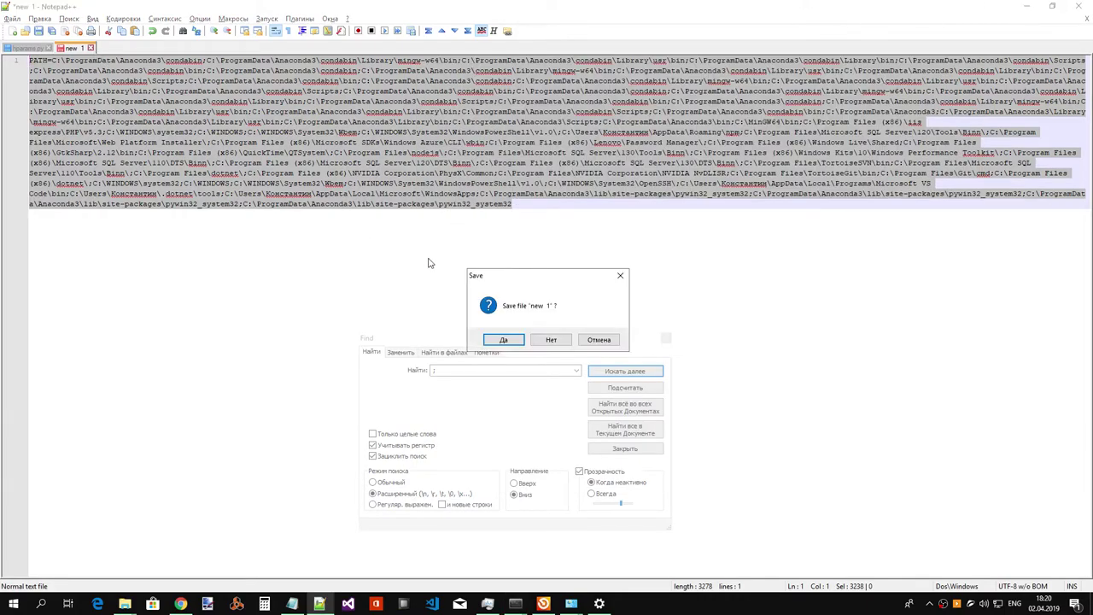
{"action": "left_click", "coordinate": [568, 333]}
{"action": "left_click", "coordinate": [1027, 6]}
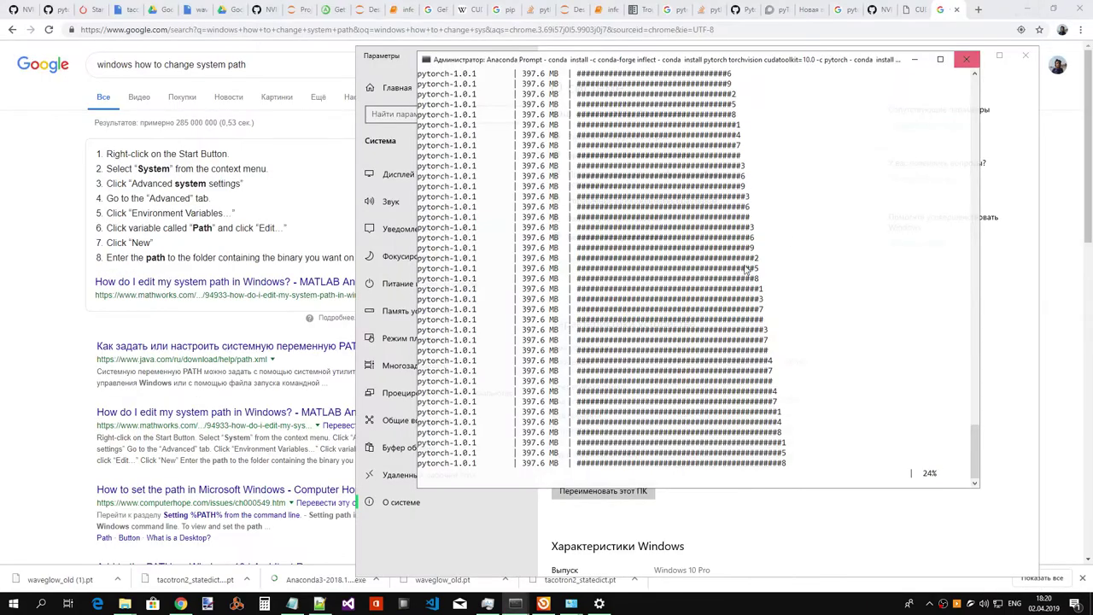
- Close the Windows Settings window showing the system information
{"action": "left_click", "coordinate": [392, 68]}
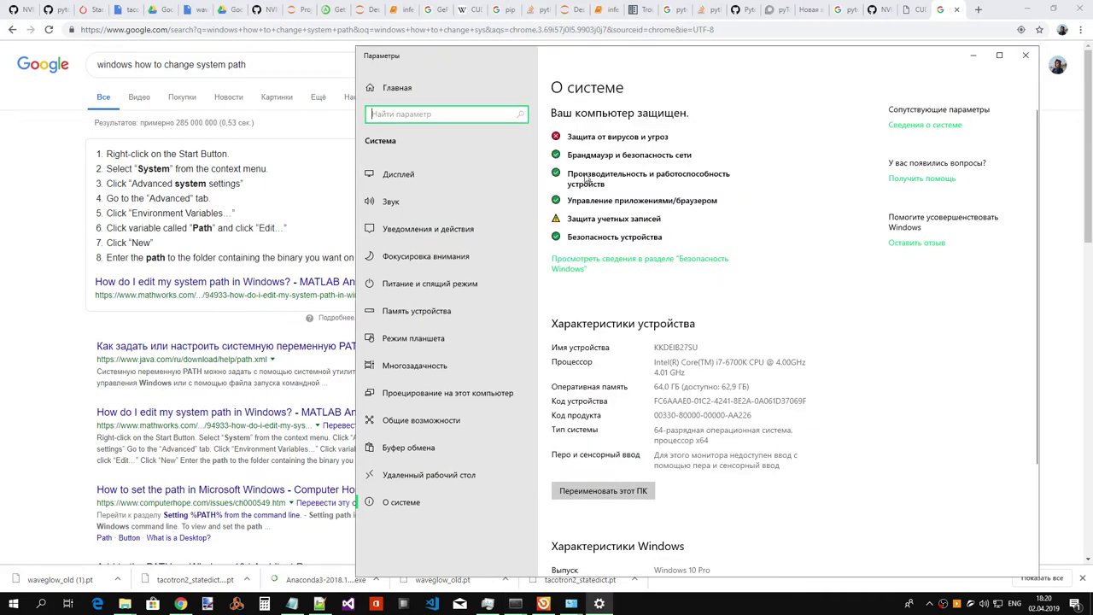
{"action": "left_click", "coordinate": [1007, 54]}
{"action": "left_click", "coordinate": [1078, 8]}
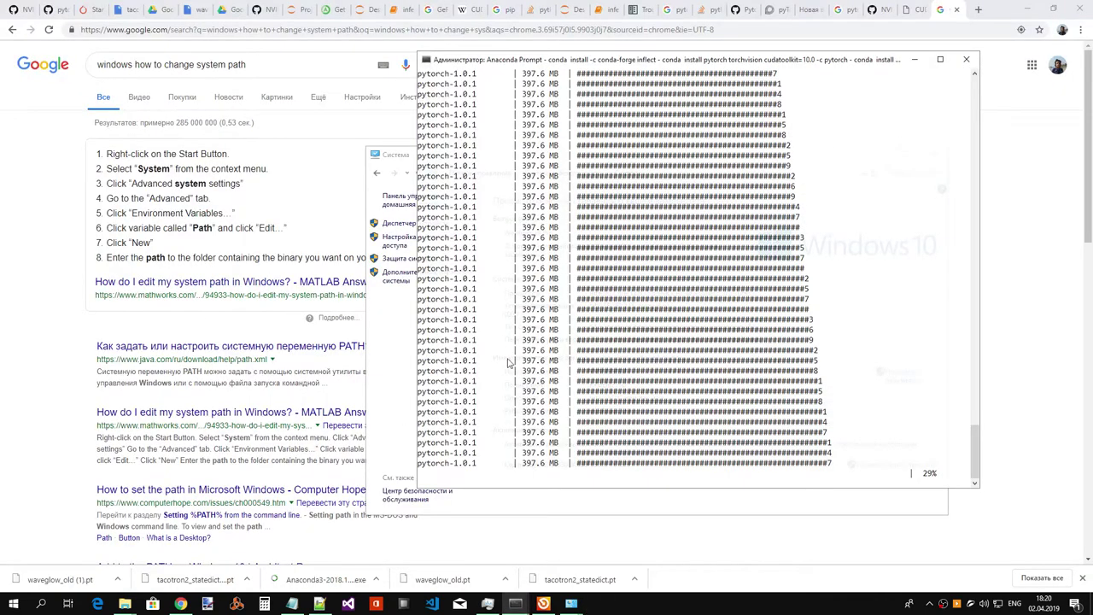
- Bring up Task Manager and place the Anaconda Prompt window beside it to watch the system load during the install
{"action": "left_click", "coordinate": [487, 604]}
{"action": "left_click_drag", "start_coordinate": [597, 72], "coordinate": [671, 102]}
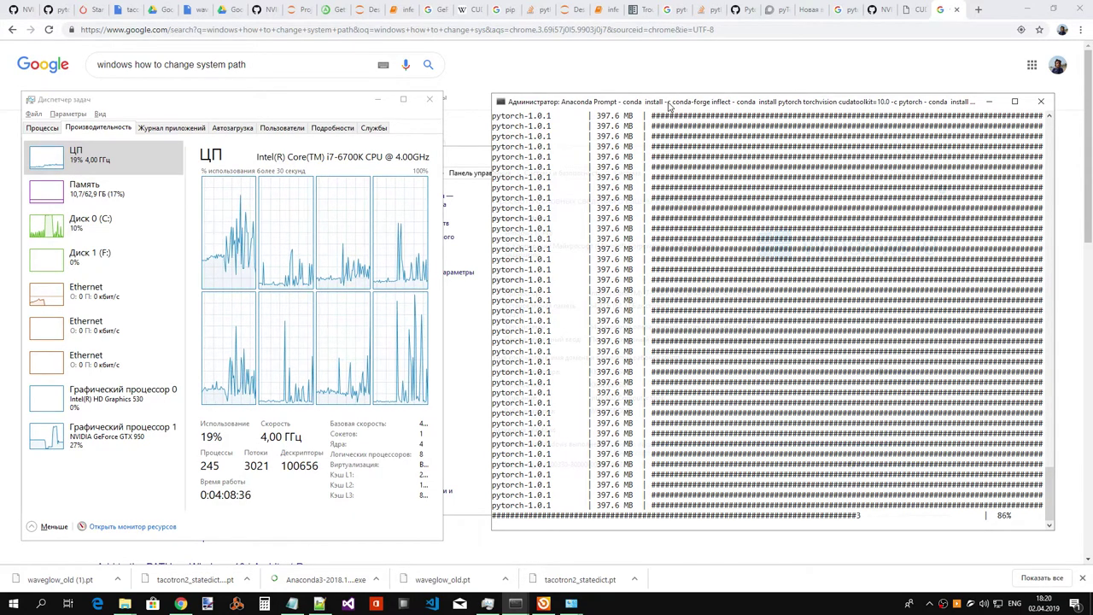
- Return to Chrome, close the Google results tab about the system path, and view PyTorch's Anaconda install commands
{"action": "left_click", "coordinate": [484, 91]}
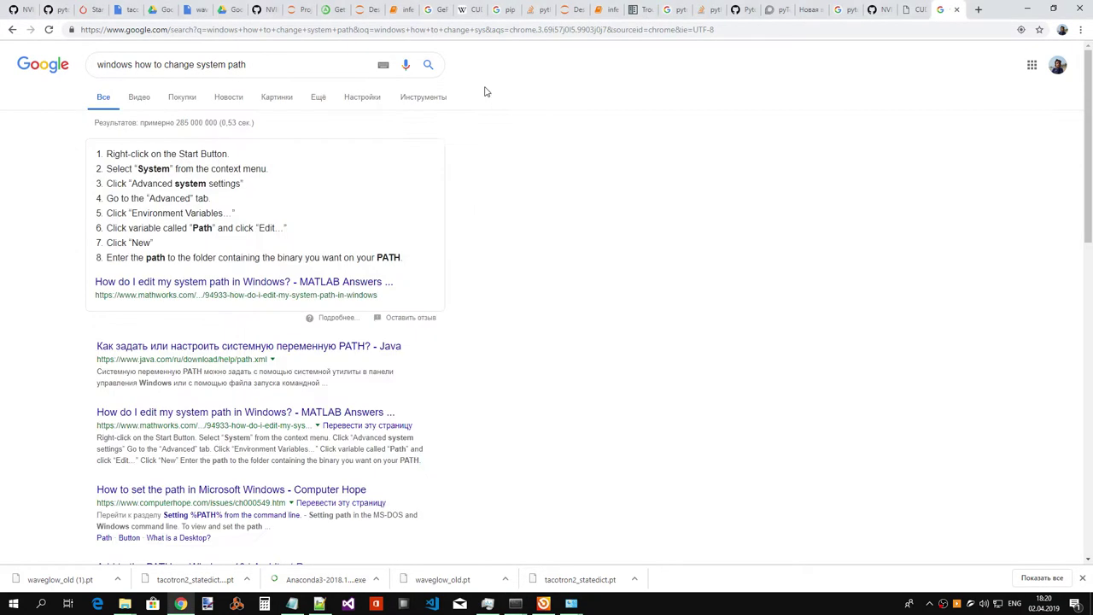
{"action": "left_click", "coordinate": [957, 9]}
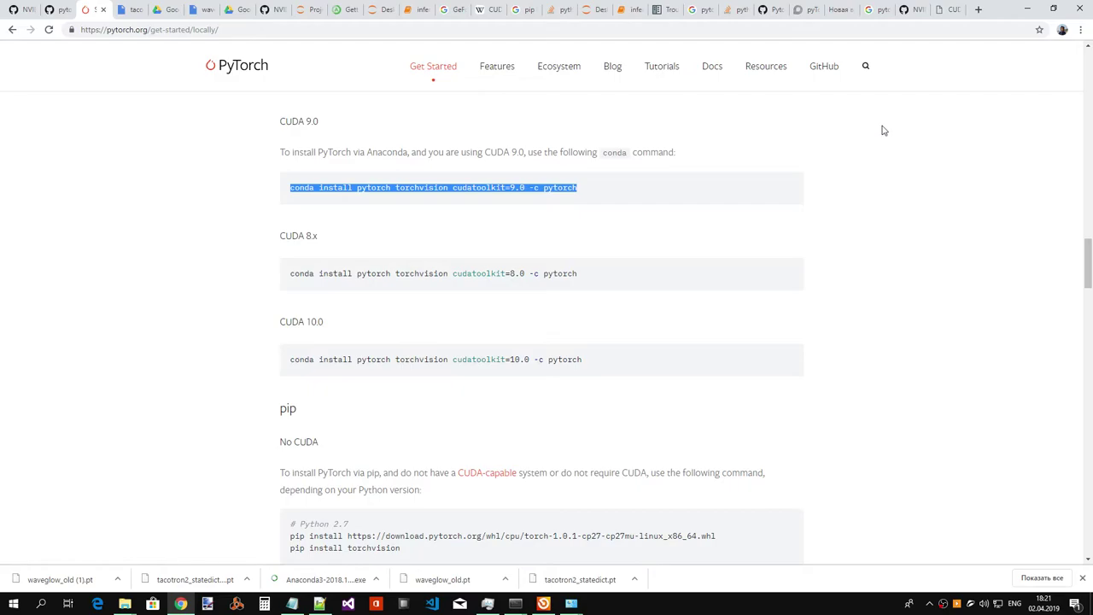
{"action": "left_click", "coordinate": [871, 167]}
{"action": "scroll", "coordinate": [870, 164], "scroll_direction": "up", "scroll_amount": 2}
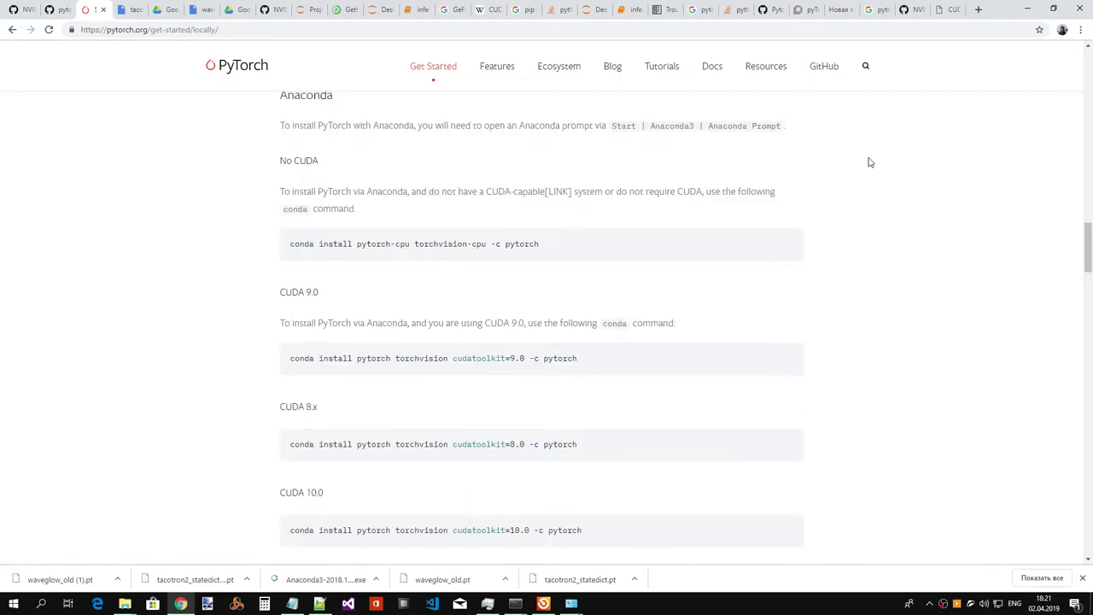
- Check the conda download progress and bring up the Anaconda Prompt running the Jupyter notebook server
{"action": "key", "text": "alt+Tab"}
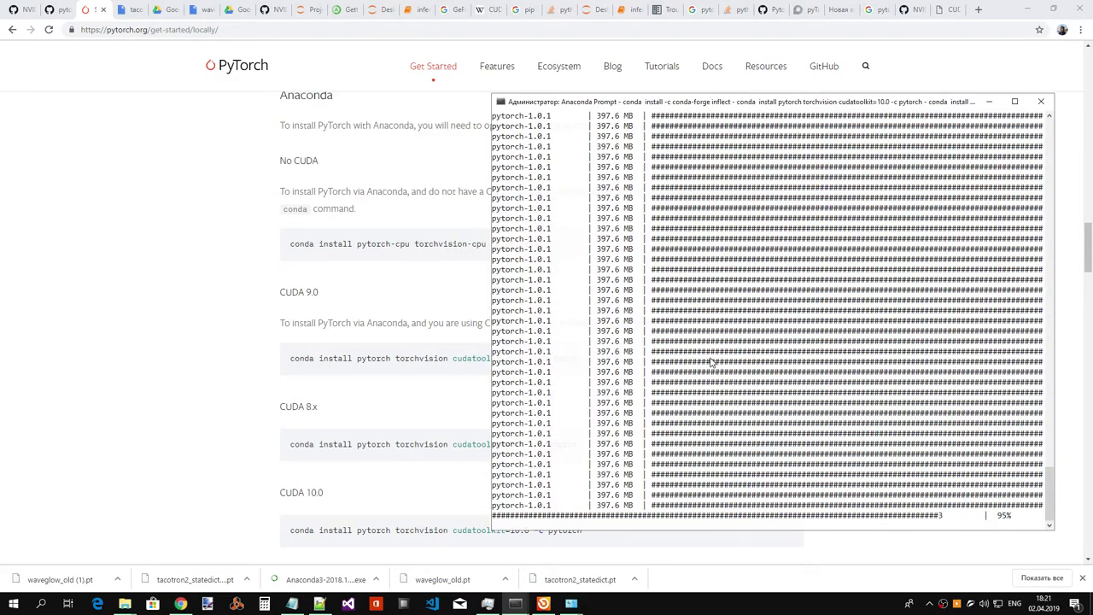
{"action": "mouse_move", "coordinate": [515, 604]}
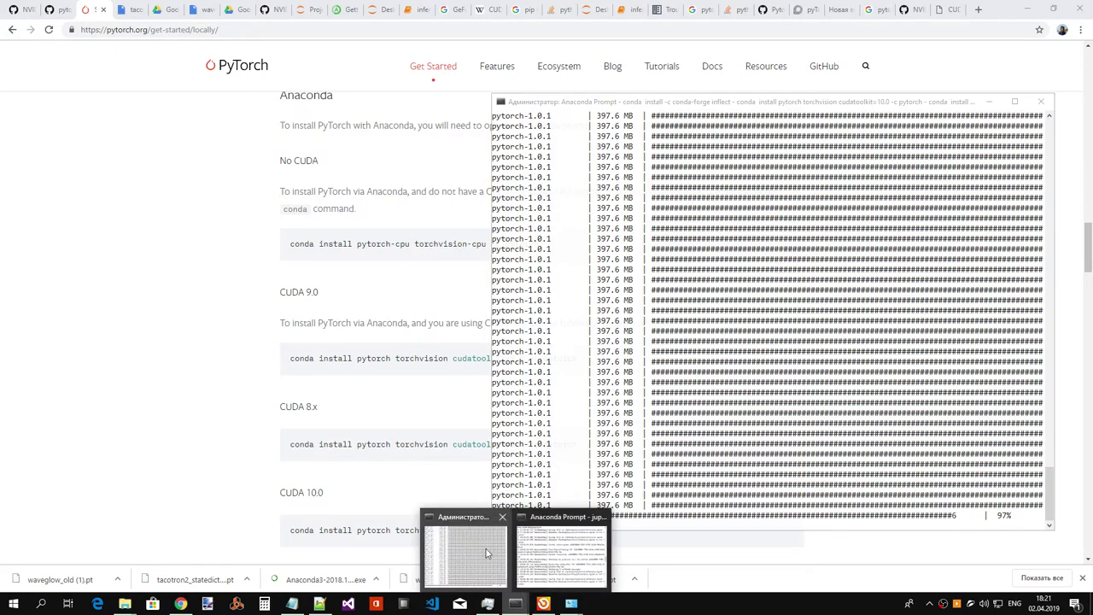
{"action": "left_click", "coordinate": [551, 555]}
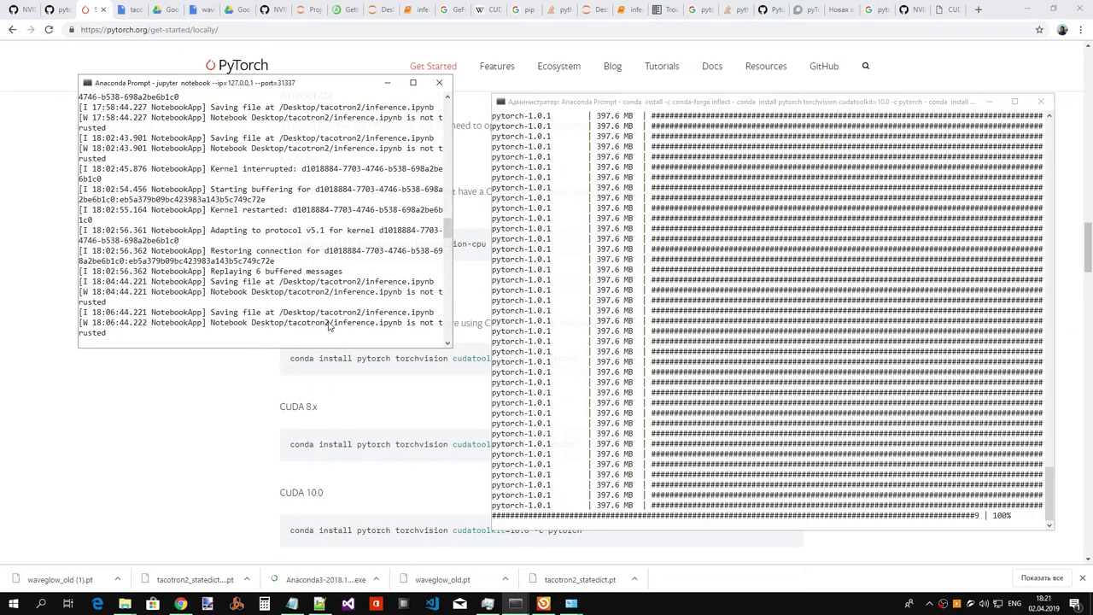
- Switch to the inference notebook in Chrome and examine its cells and the AssertionError traceback under Load model from checkpoint
{"action": "left_click", "coordinate": [629, 10]}
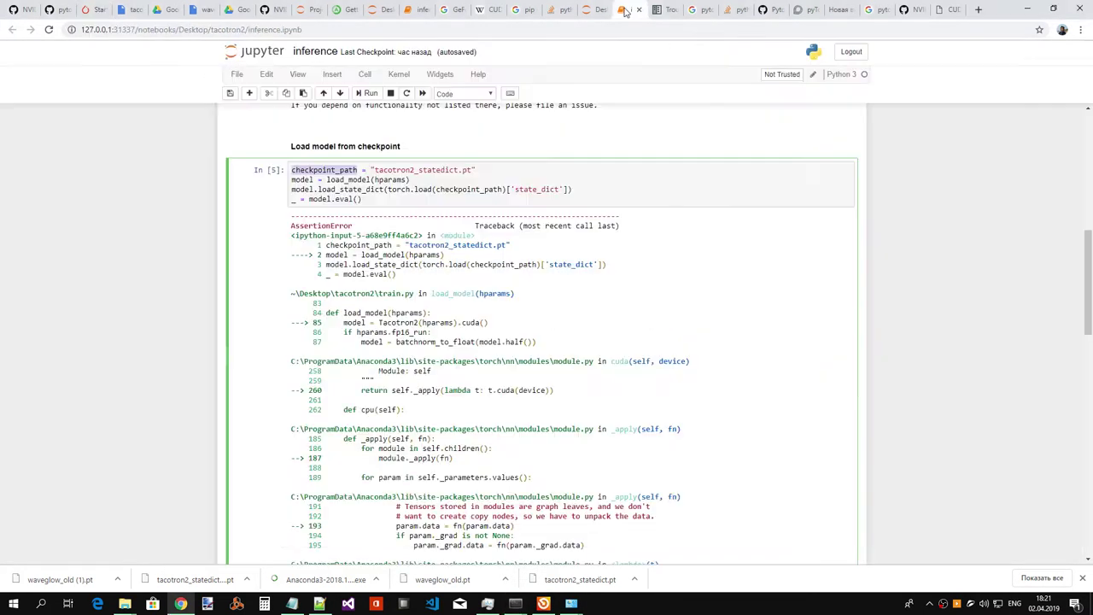
{"action": "scroll", "coordinate": [629, 276], "scroll_direction": "up", "scroll_amount": 15}
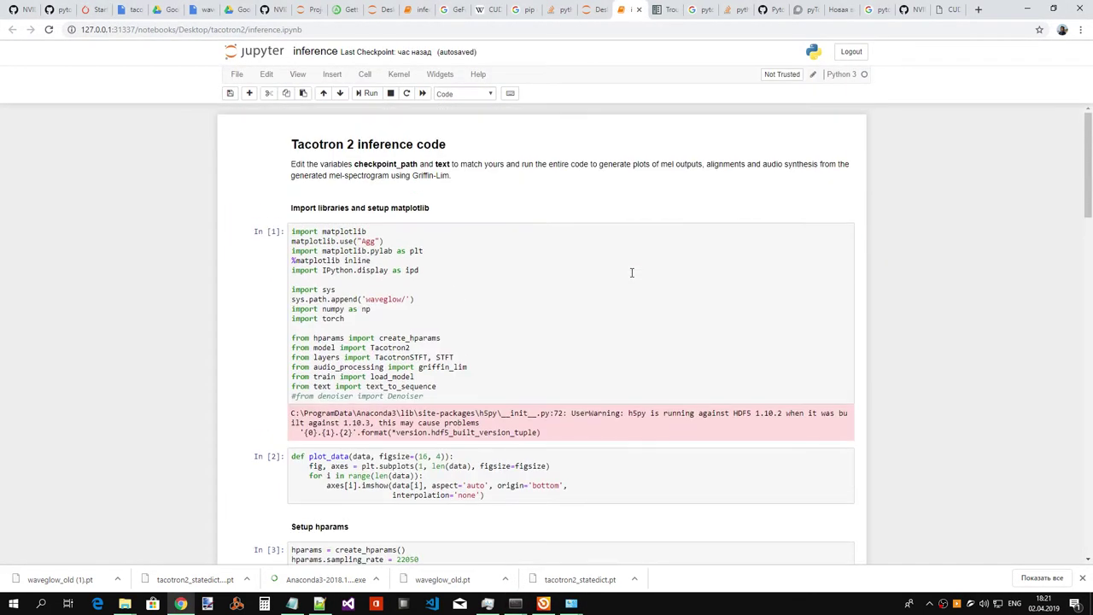
{"action": "scroll", "coordinate": [632, 276], "scroll_direction": "down", "scroll_amount": 17}
{"action": "scroll", "coordinate": [632, 276], "scroll_direction": "down", "scroll_amount": 5}
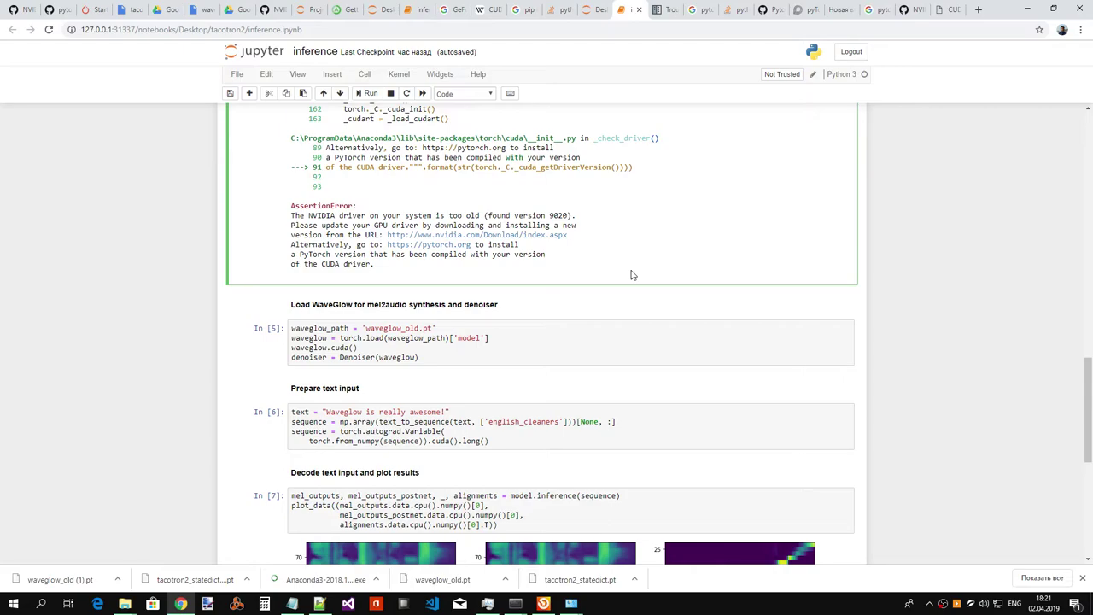
{"action": "scroll", "coordinate": [632, 274], "scroll_direction": "up", "scroll_amount": 2}
{"action": "scroll", "coordinate": [632, 274], "scroll_direction": "up", "scroll_amount": 3}
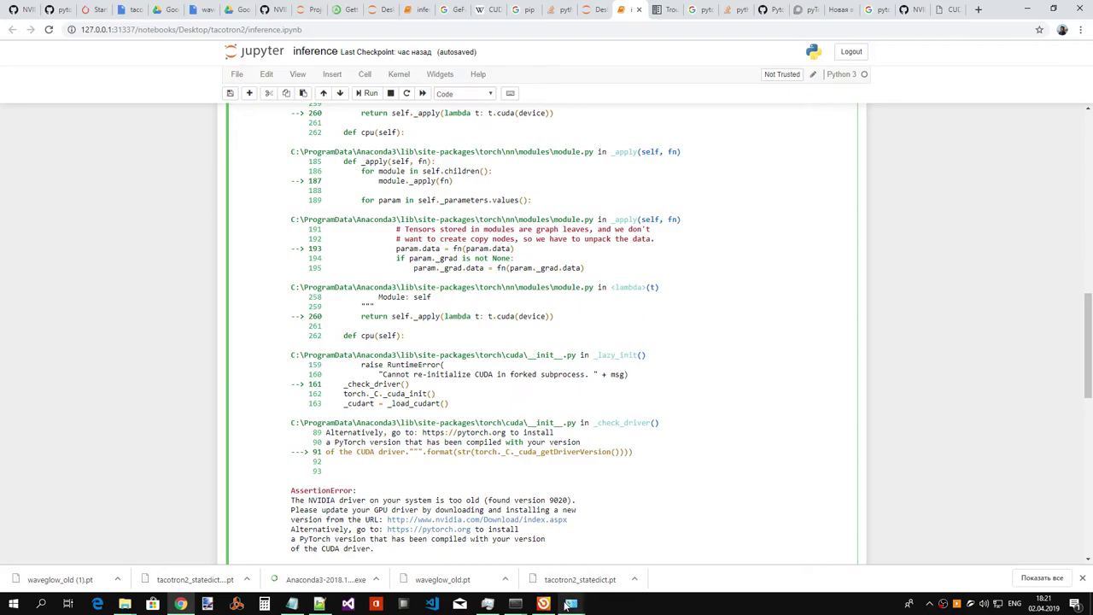
- Bring up the administrator Anaconda Prompt and Task Manager to check the PyTorch install progress and system load
{"action": "left_click", "coordinate": [522, 605]}
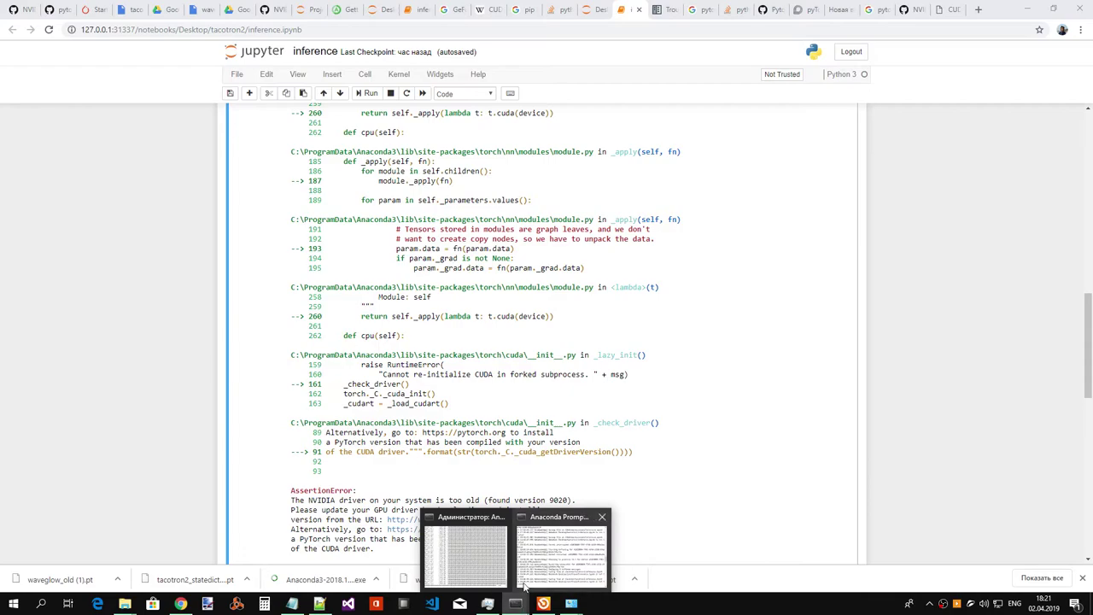
{"action": "left_click", "coordinate": [484, 568]}
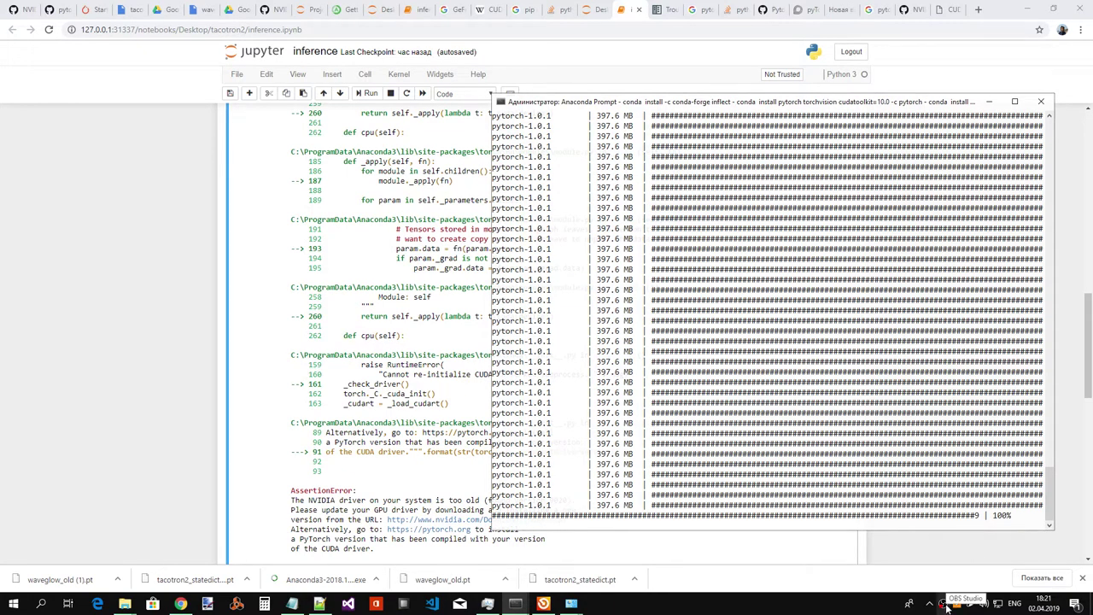
{"action": "left_click", "coordinate": [487, 604]}
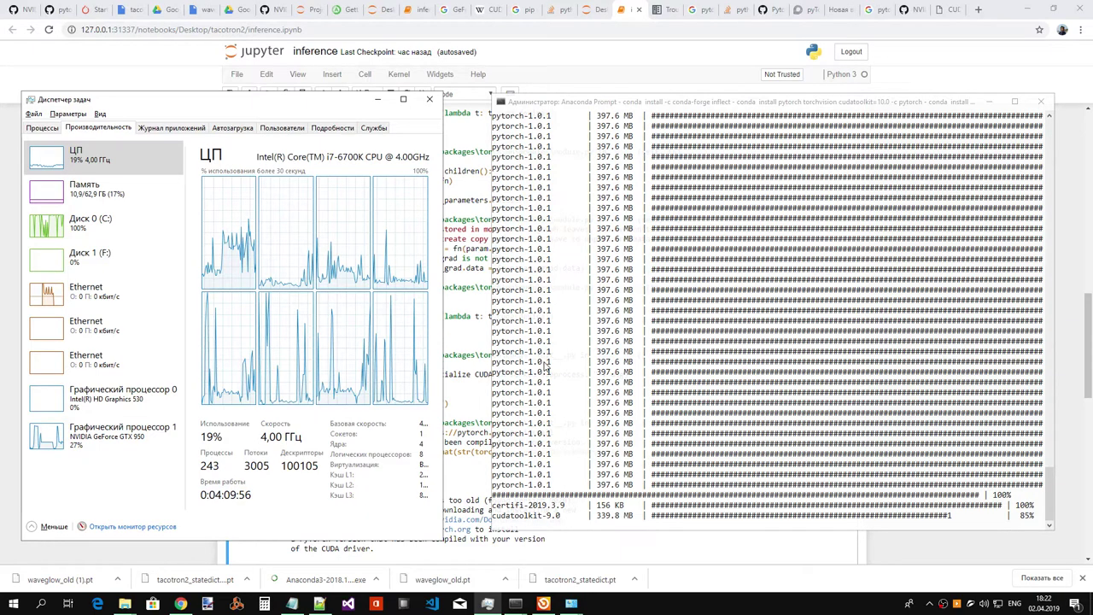
- Switch to File Explorer's Videos window and go up to This PC to check the free space on drive C
{"action": "left_click", "coordinate": [125, 604]}
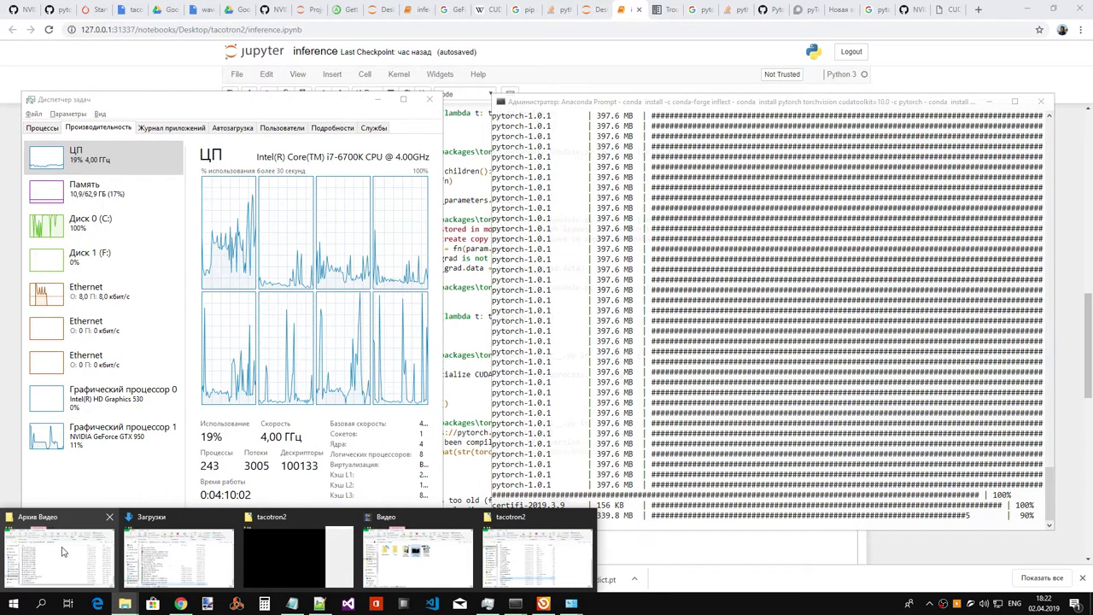
{"action": "left_click", "coordinate": [418, 557]}
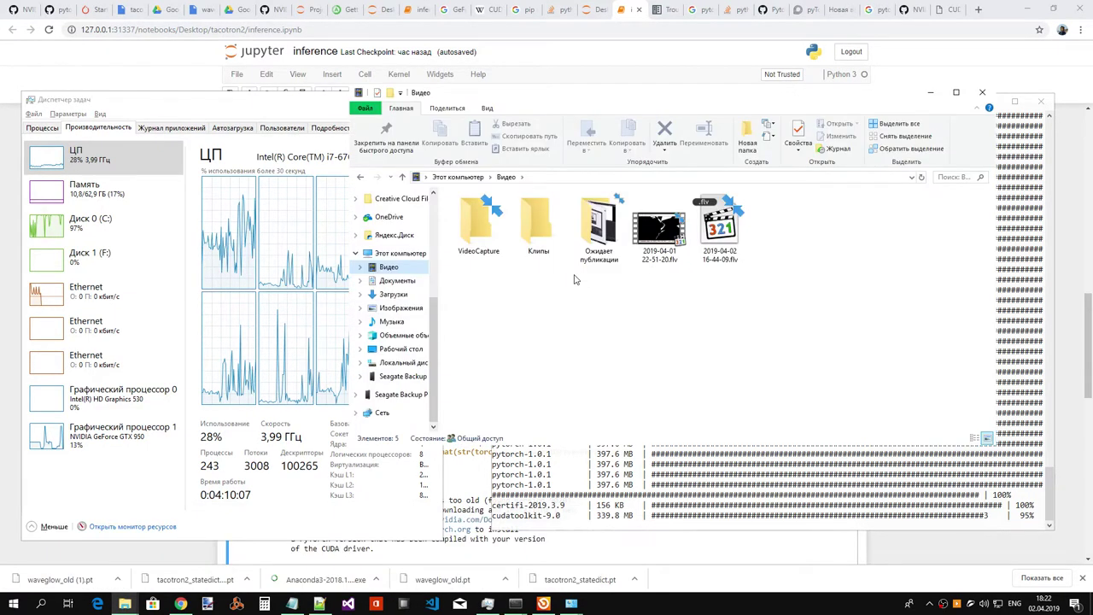
{"action": "key", "text": "alt+Up"}
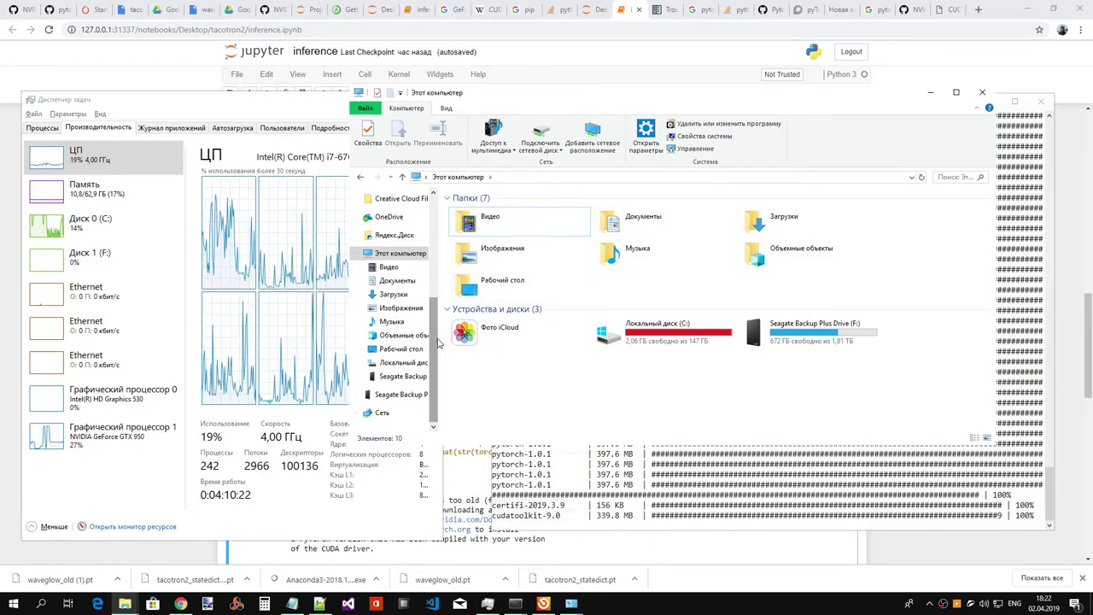
{"action": "double_click", "coordinate": [654, 333]}
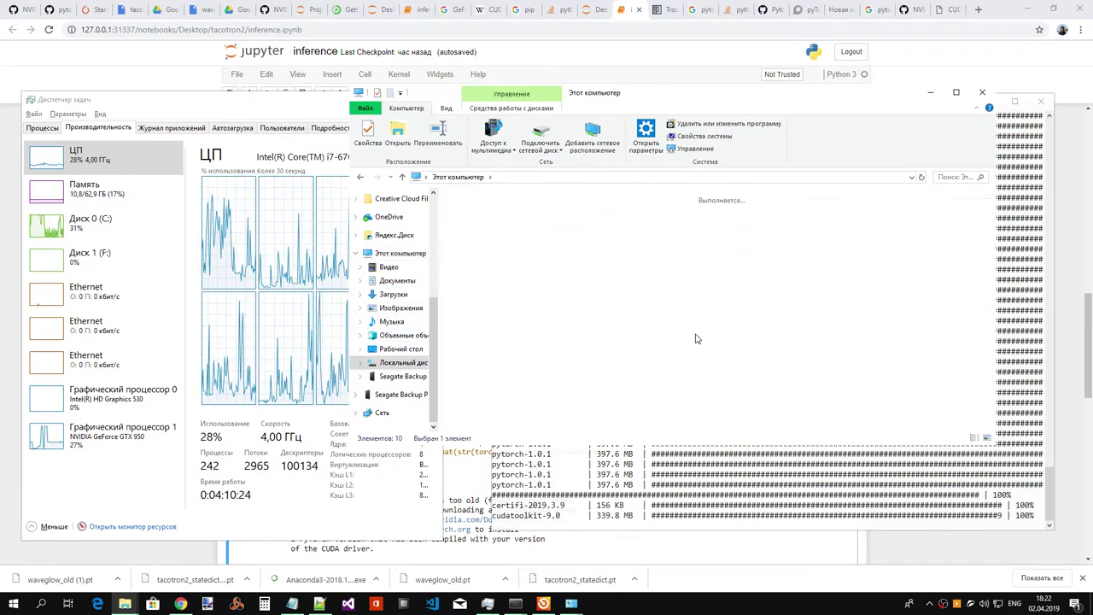
{"action": "left_click", "coordinate": [361, 179]}
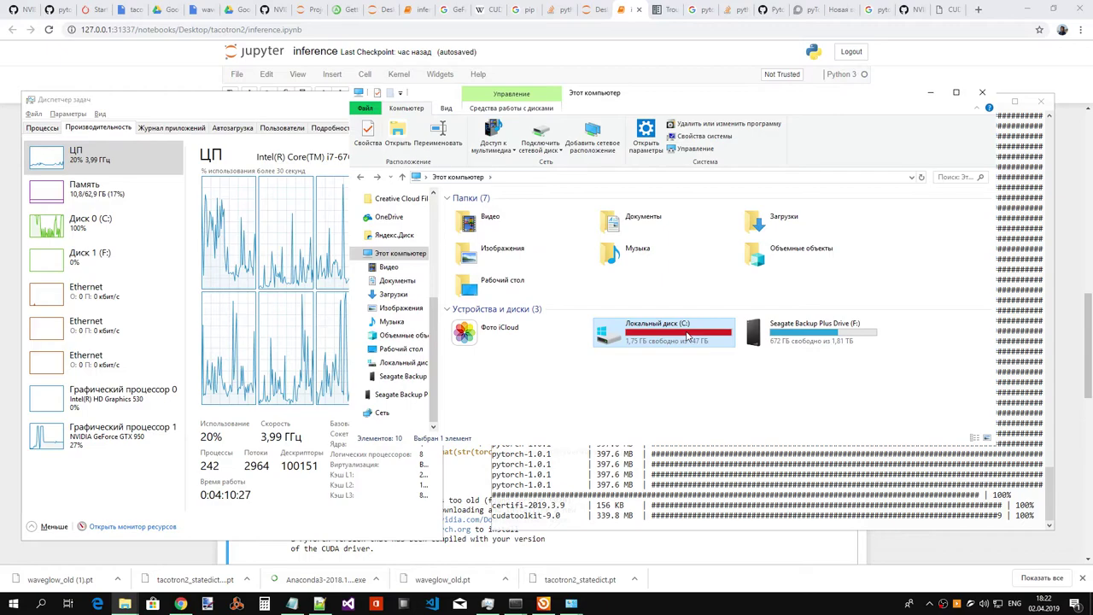
{"action": "double_click", "coordinate": [480, 224]}
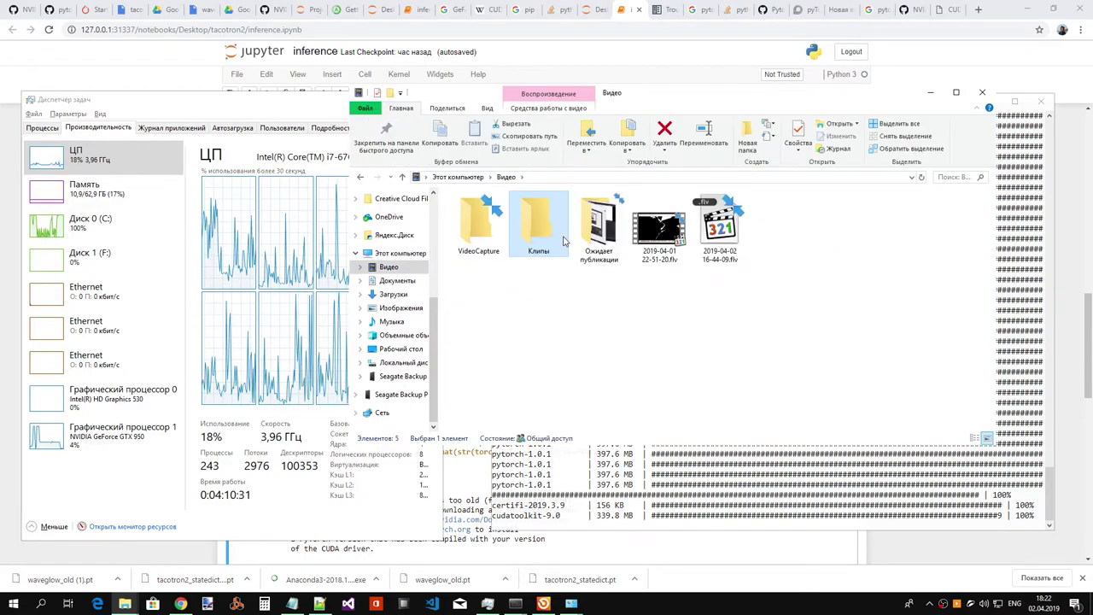
{"action": "right_click", "coordinate": [607, 241]}
{"action": "key", "text": "Escape"}
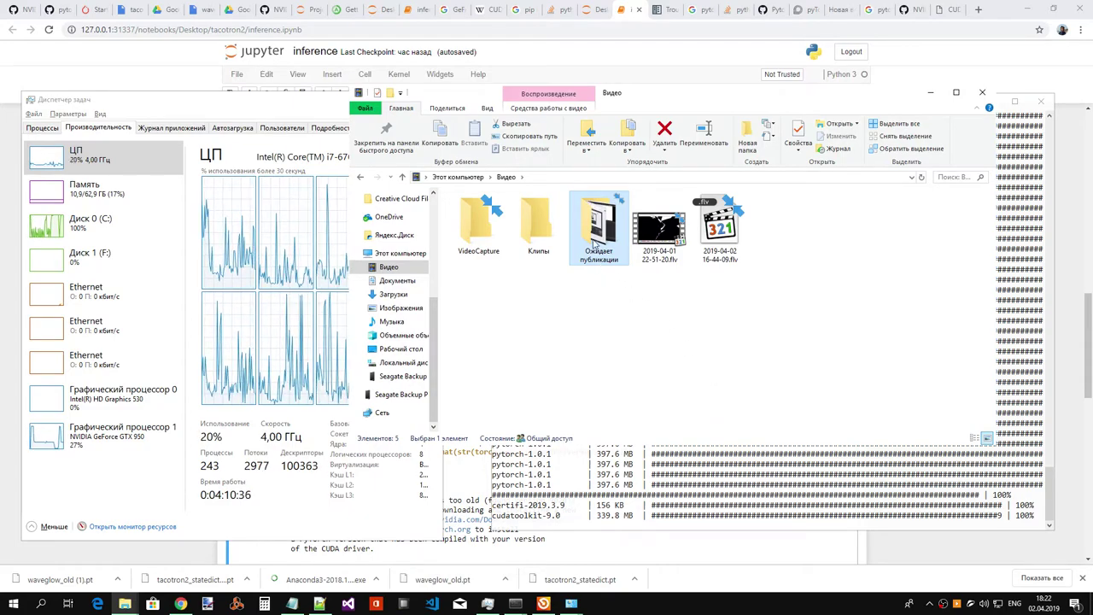
{"action": "key", "text": "alt+Return"}
{"action": "left_click", "coordinate": [806, 247]}
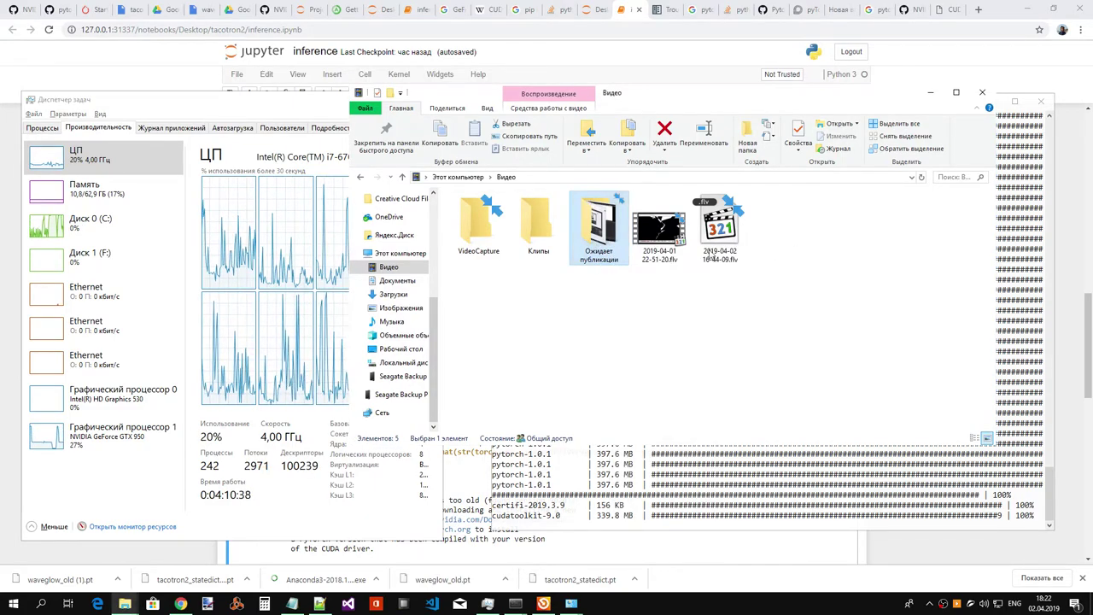
{"action": "right_click", "coordinate": [604, 243]}
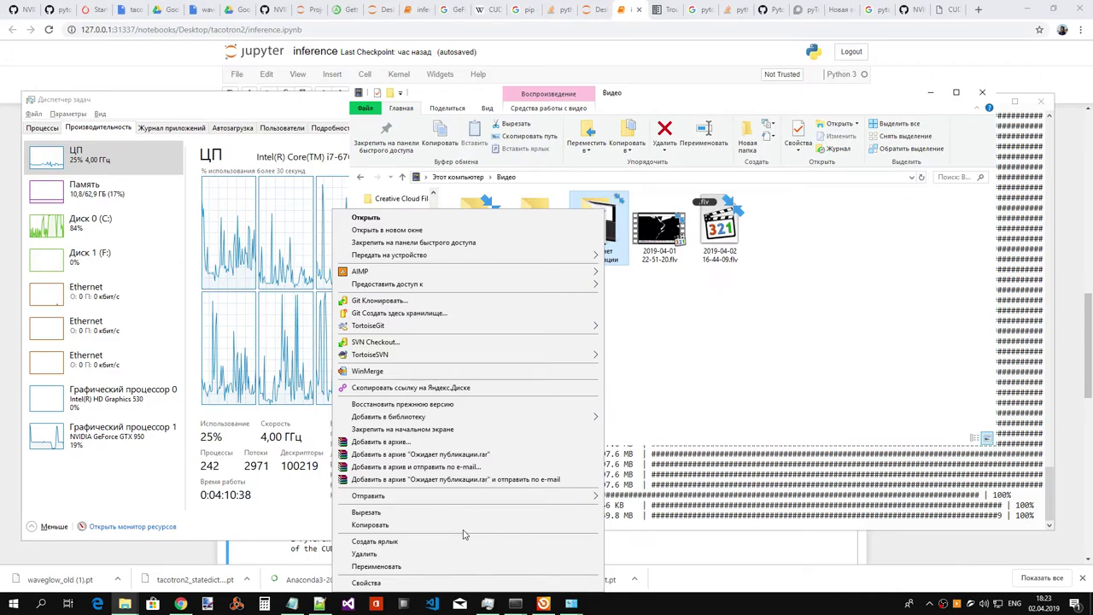
{"action": "right_click", "coordinate": [659, 242]}
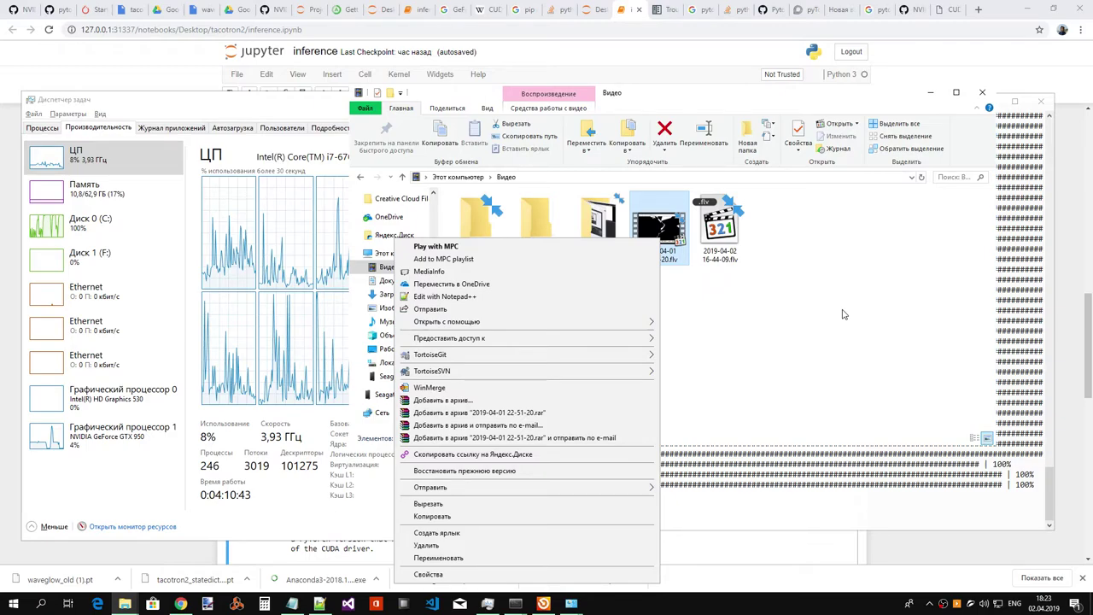
{"action": "key", "text": "Escape"}
- Return to This PC to recheck drive C's free space, and minimize the File Explorer and Task Manager windows
{"action": "key", "text": "alt+Left"}
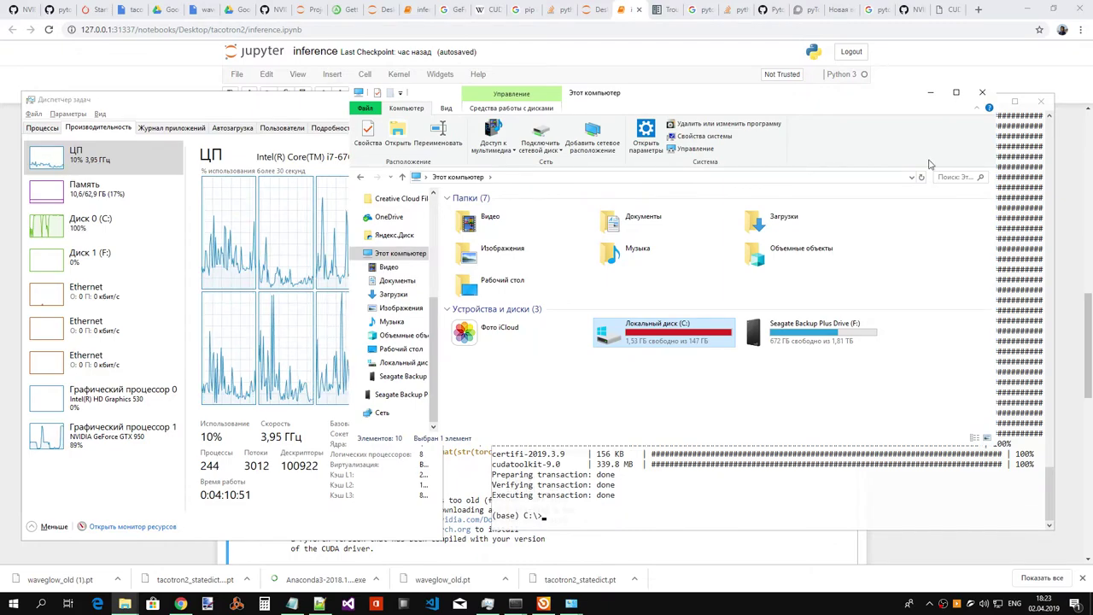
{"action": "left_click", "coordinate": [930, 92]}
{"action": "left_click", "coordinate": [372, 90]}
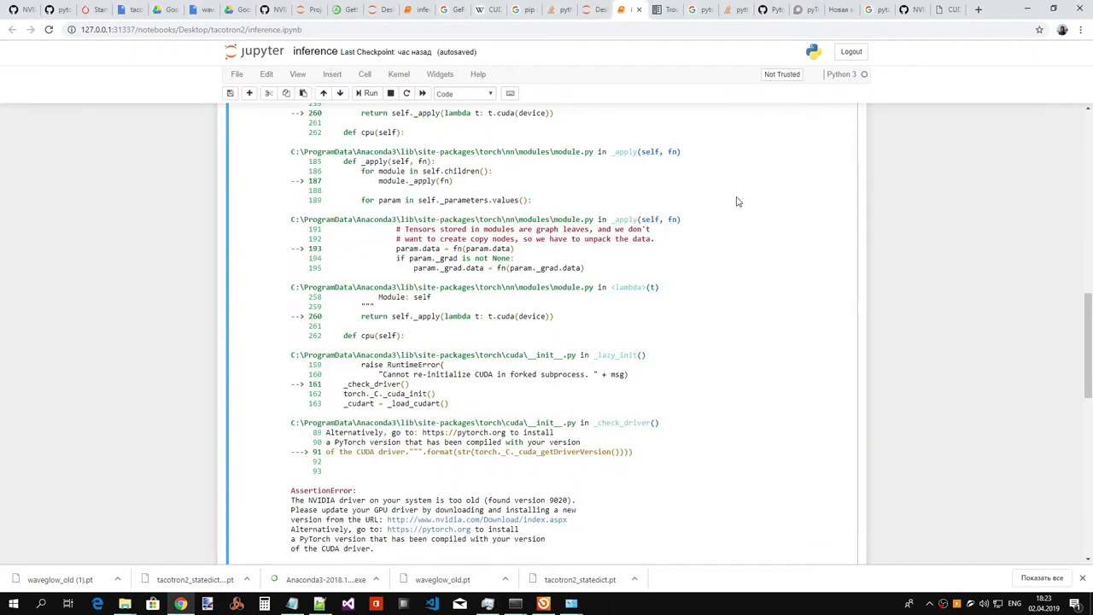
- Interrupt the notebook's kernel and rerun the import libraries cell from the top of the notebook
{"action": "left_click", "coordinate": [390, 93]}
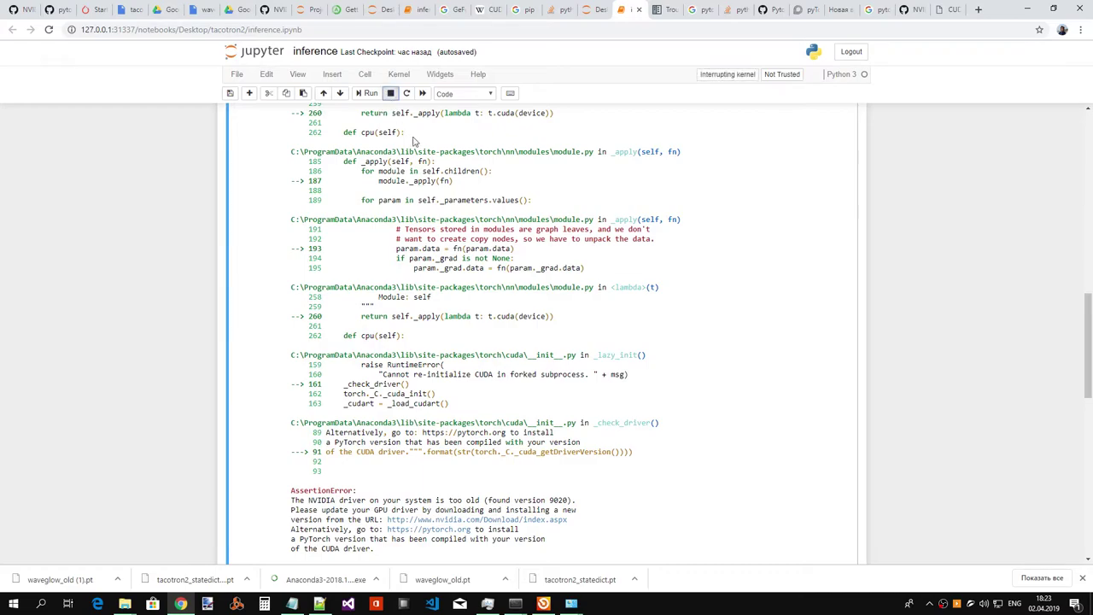
{"action": "scroll", "coordinate": [431, 157], "scroll_direction": "up", "scroll_amount": 15}
{"action": "left_click", "coordinate": [305, 162]}
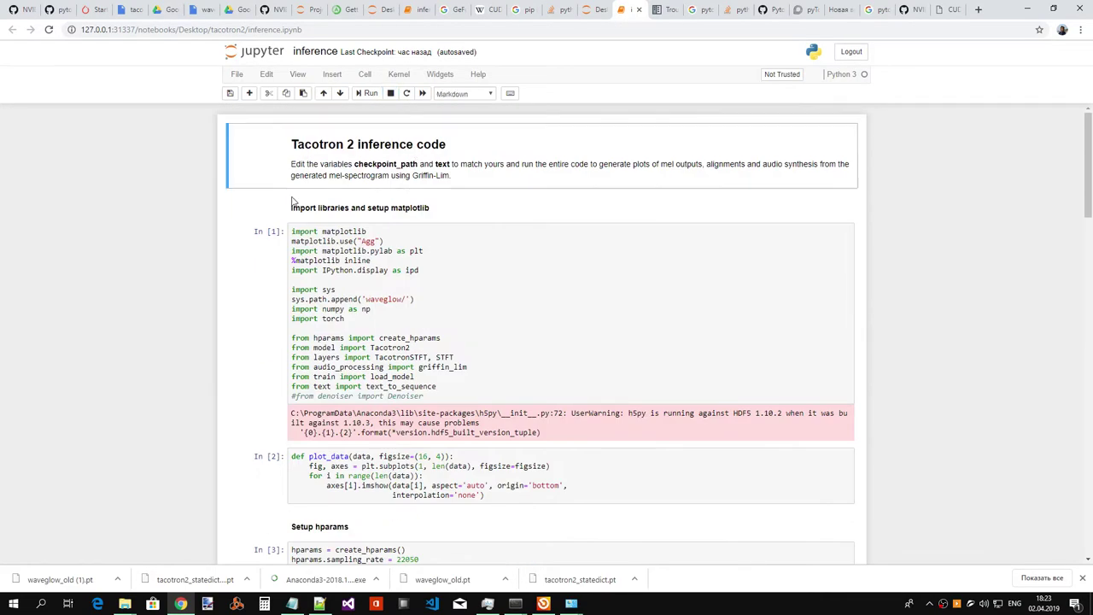
{"action": "left_click", "coordinate": [370, 93]}
{"action": "left_click", "coordinate": [370, 94]}
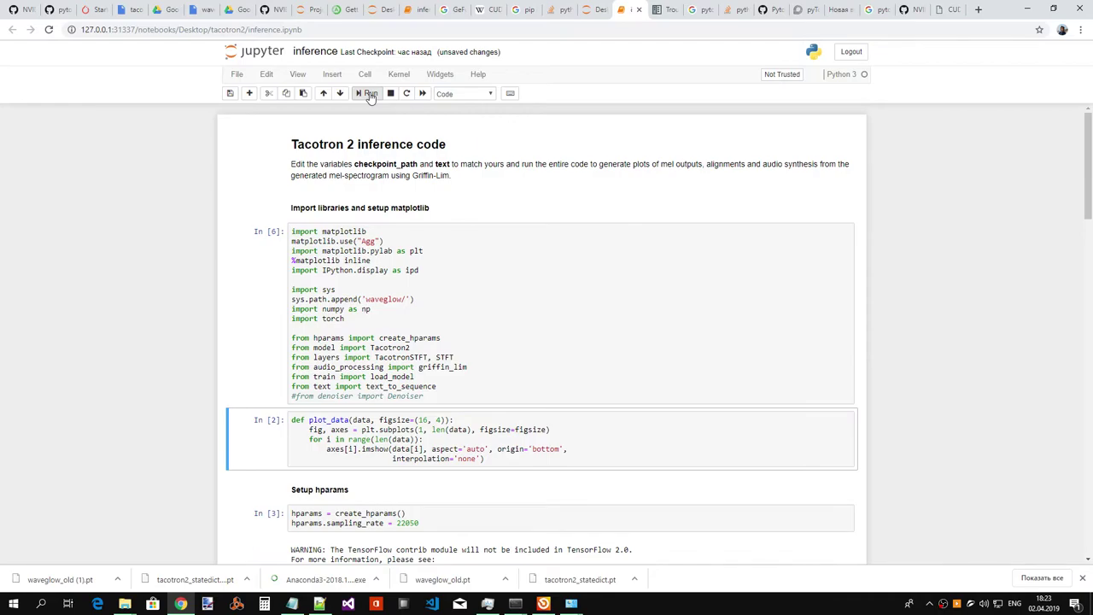
- Go back to the notebook's title cell and rerun the cells through the plot_data definition
{"action": "key", "text": "Up"}
{"action": "key", "text": "Up"}
{"action": "key", "text": "Up"}
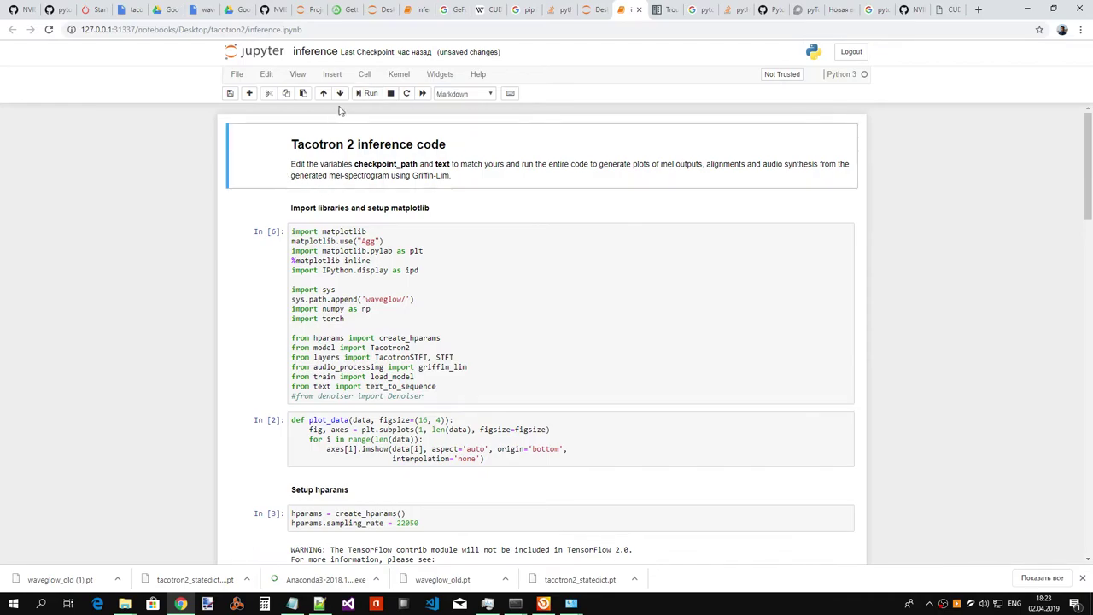
{"action": "left_click", "coordinate": [363, 94]}
{"action": "left_click", "coordinate": [359, 94]}
{"action": "left_click", "coordinate": [360, 94]}
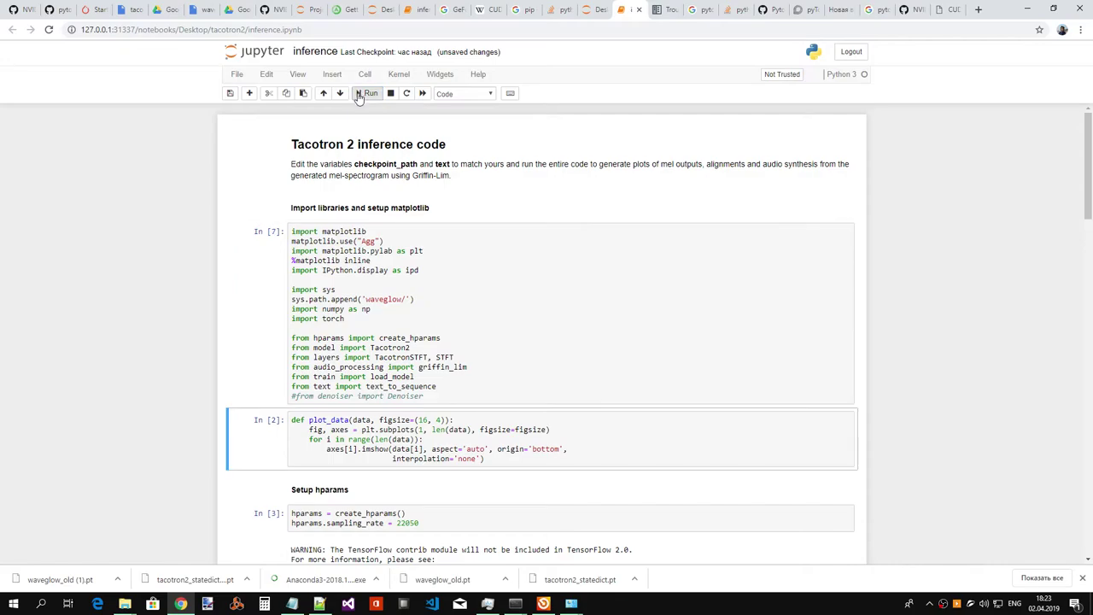
{"action": "left_click", "coordinate": [367, 93]}
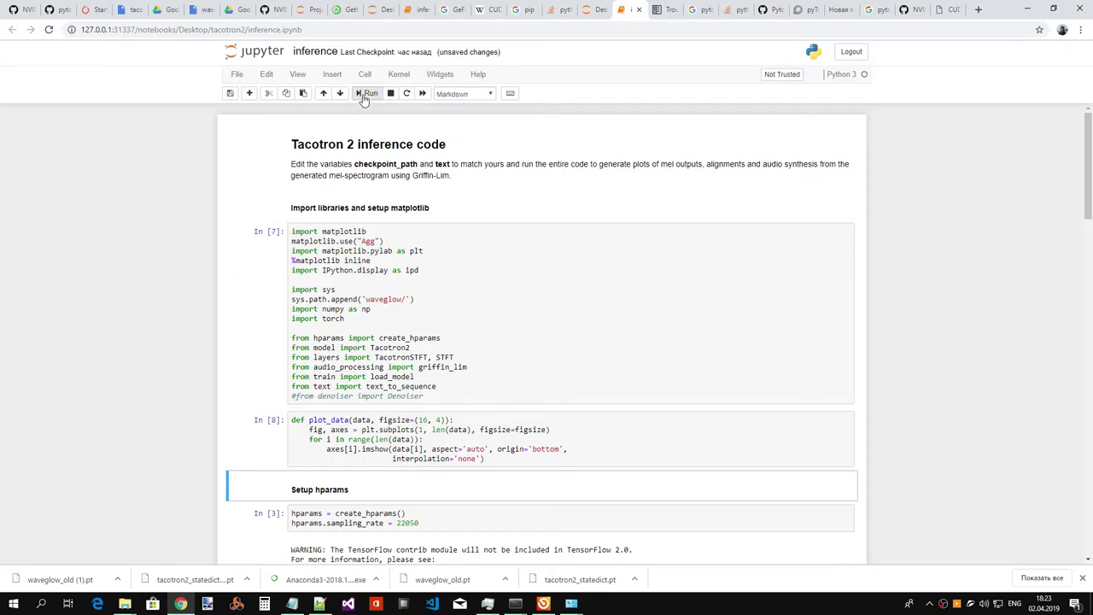
{"action": "scroll", "coordinate": [380, 120], "scroll_direction": "down", "scroll_amount": 3}
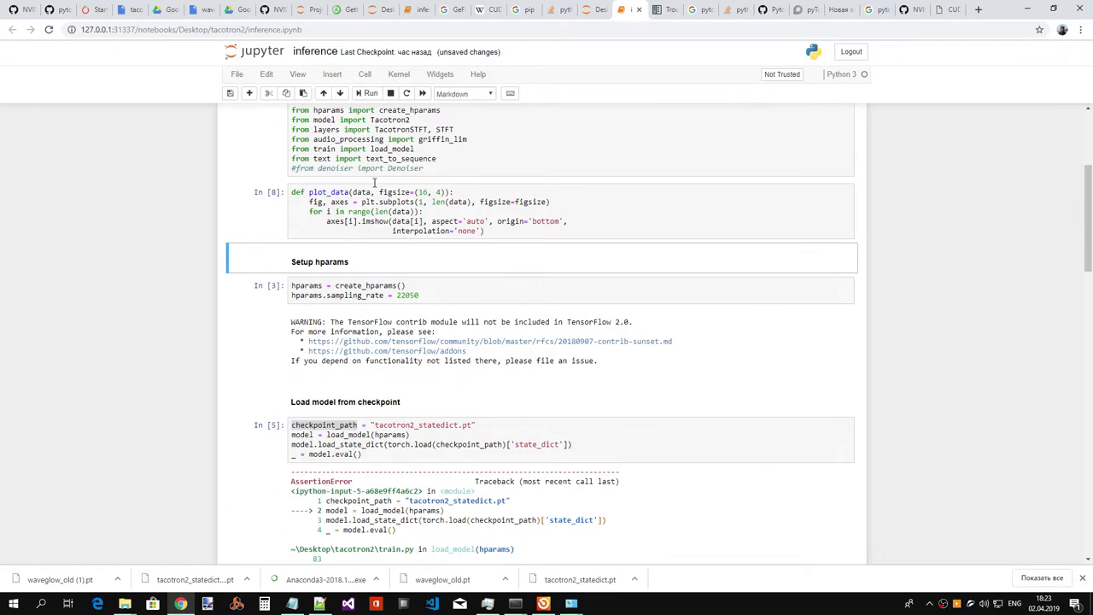
- Interrupt and restart the notebook's kernel, with the Tacotron 2 inference code title cell selected
{"action": "left_click", "coordinate": [391, 93]}
{"action": "left_click", "coordinate": [420, 94]}
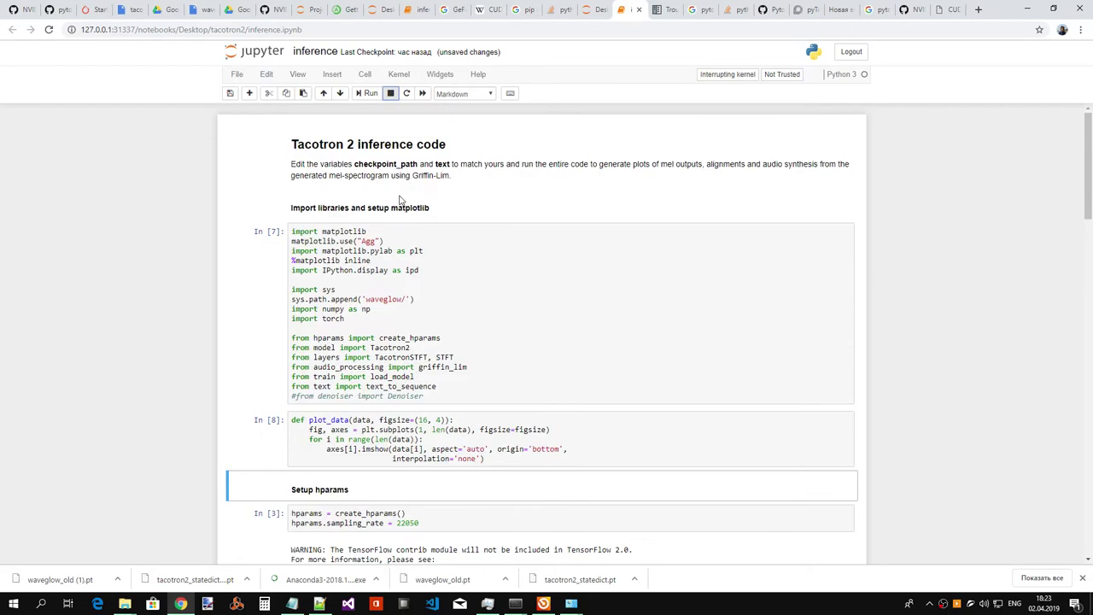
{"action": "left_click", "coordinate": [409, 95]}
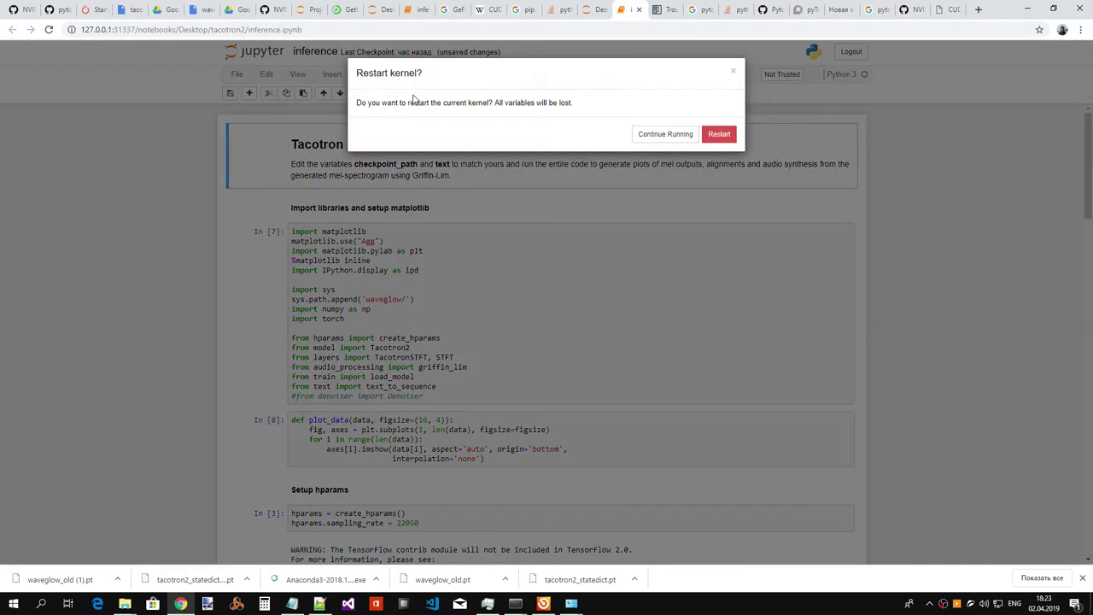
{"action": "left_click", "coordinate": [720, 135]}
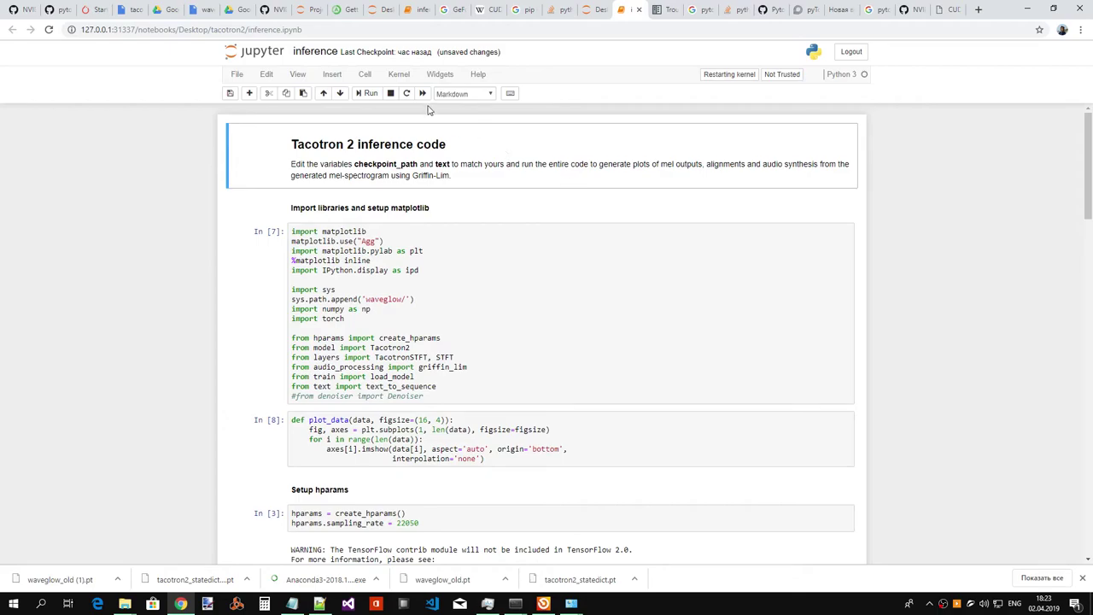
- Run the notebook's cells in order from the title through the Load model from checkpoint code
{"action": "left_click", "coordinate": [372, 96]}
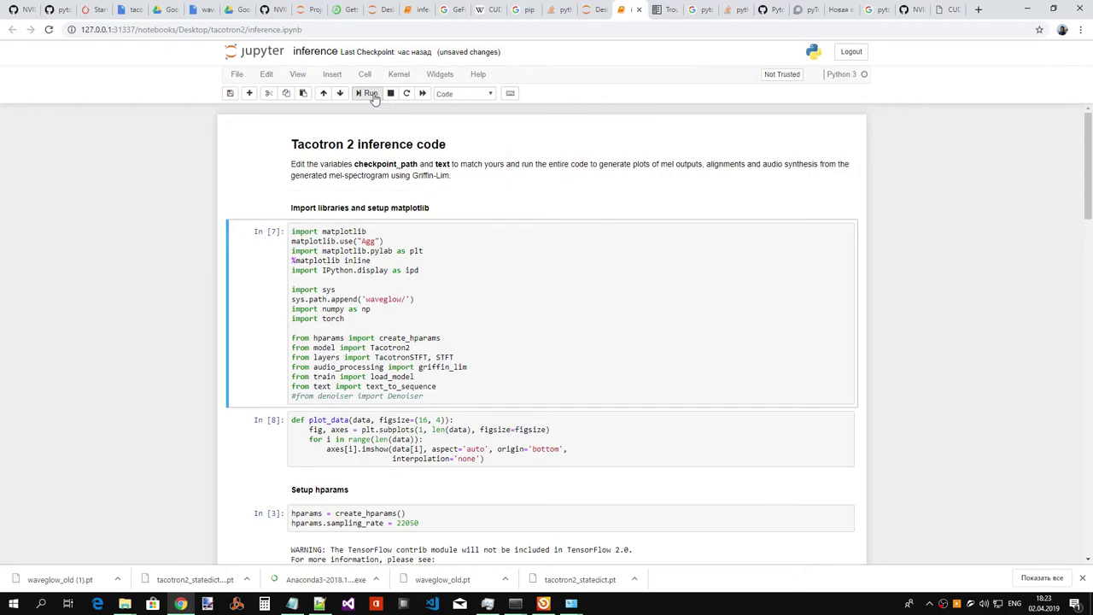
{"action": "left_click", "coordinate": [371, 94]}
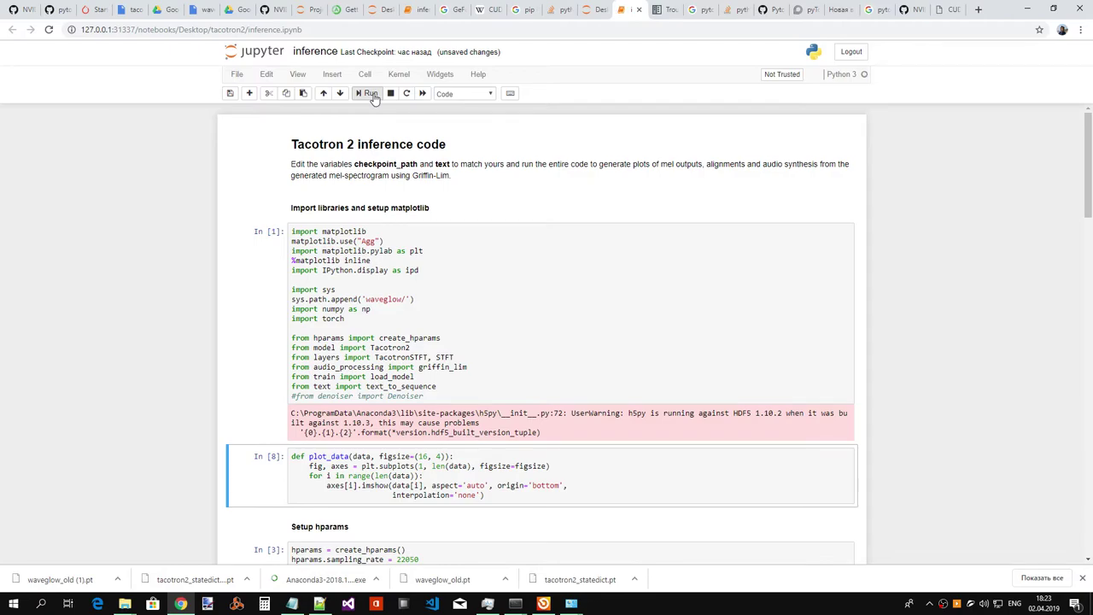
{"action": "left_click", "coordinate": [370, 94]}
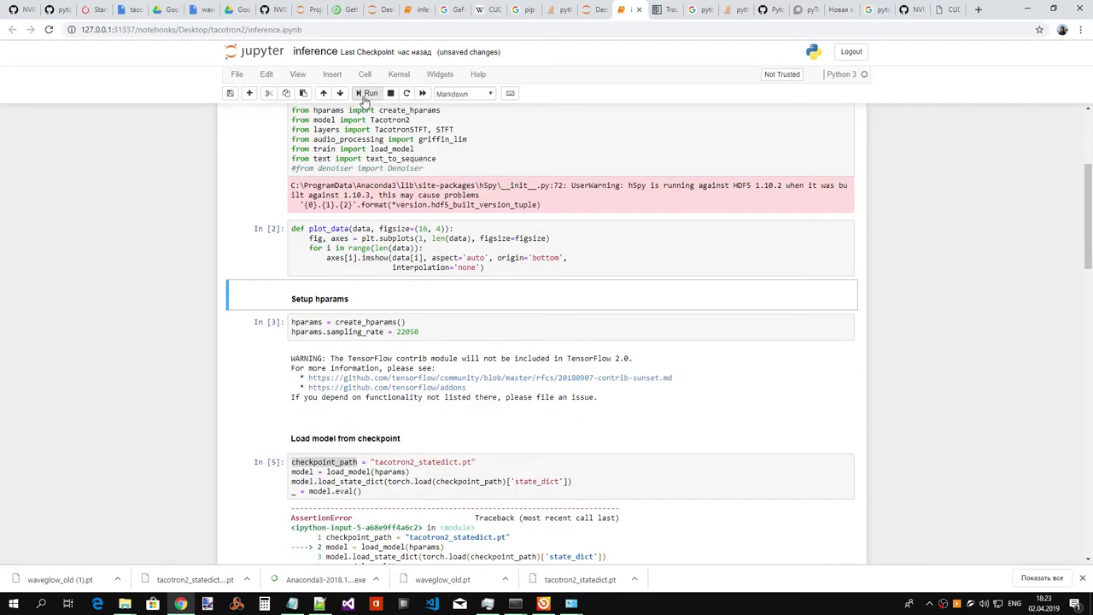
{"action": "left_click", "coordinate": [366, 94]}
{"action": "left_click", "coordinate": [366, 94]}
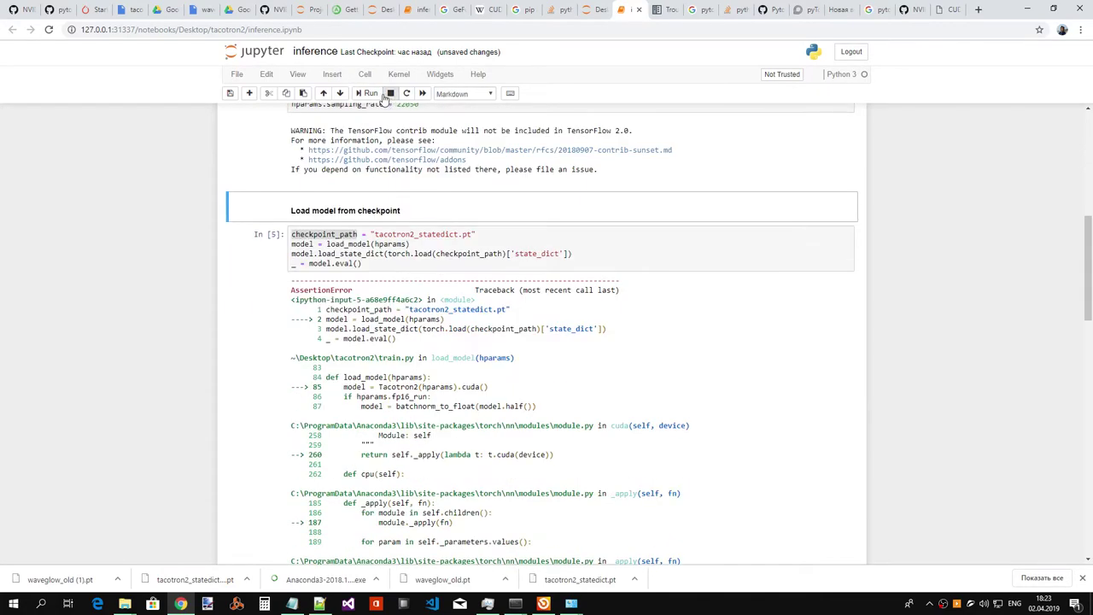
{"action": "left_click", "coordinate": [370, 94]}
{"action": "left_click", "coordinate": [370, 95]}
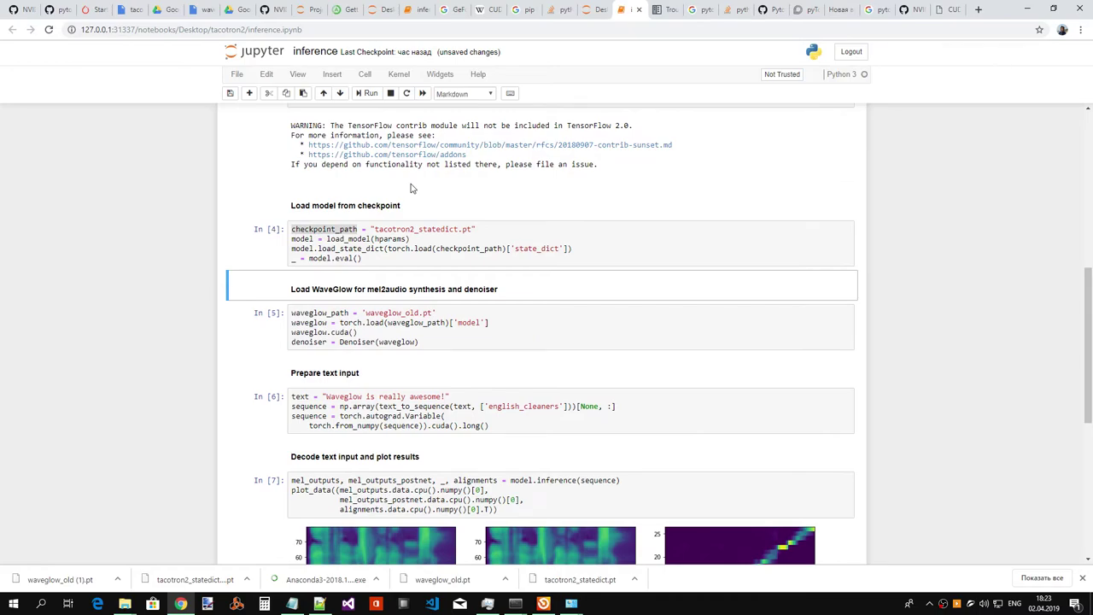
- Show the downloaded waveglow_old (1).pt in its folder and try to rename it waveglow_old.pt
{"action": "left_click", "coordinate": [117, 579]}
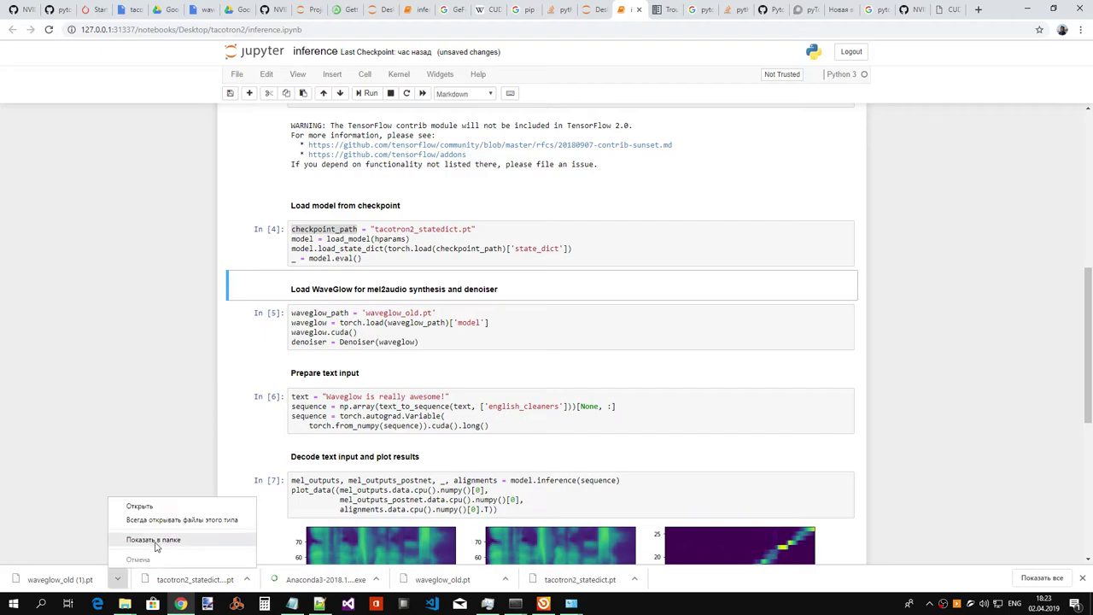
{"action": "left_click", "coordinate": [154, 540]}
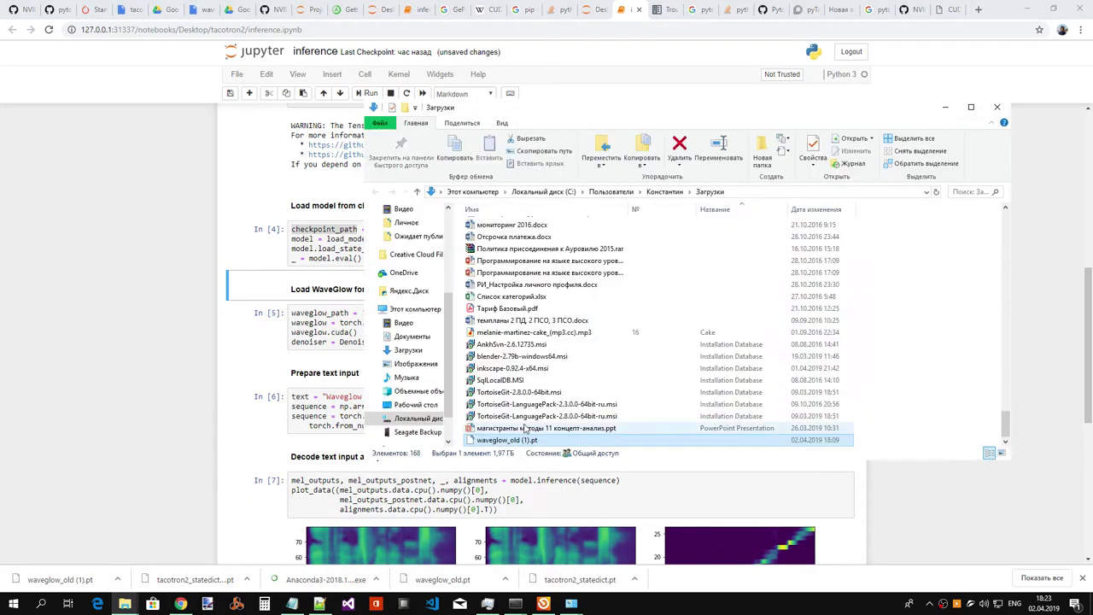
{"action": "key", "text": "F2"}
{"action": "key", "text": "Right"}
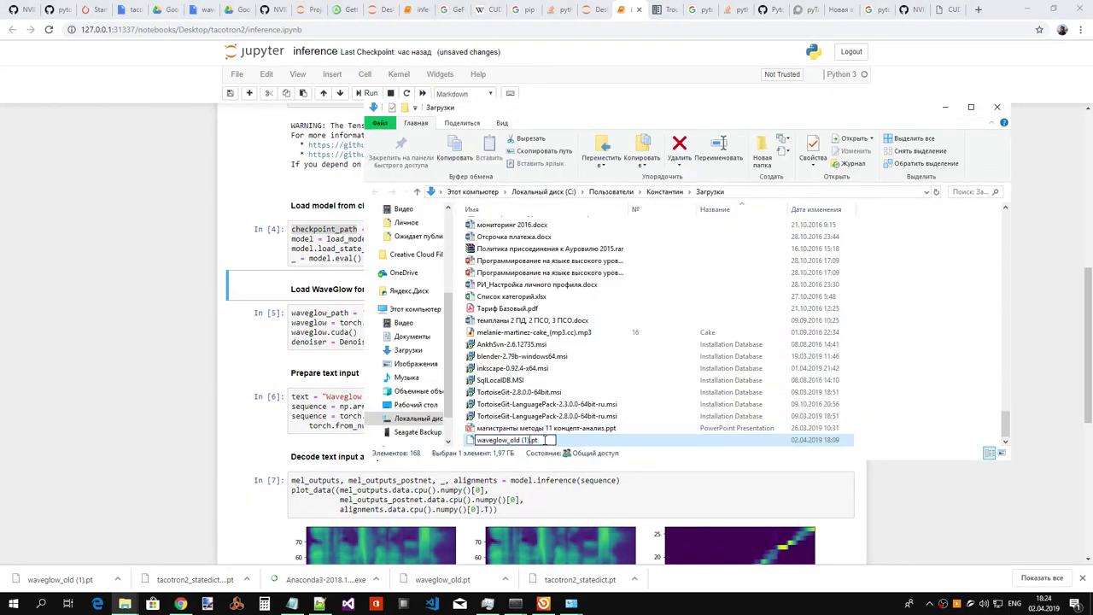
{"action": "key", "text": "BackSpace"}
{"action": "key", "text": "BackSpace"}
{"action": "key", "text": "BackSpace"}
{"action": "key", "text": "BackSpace"}
{"action": "key", "text": "Return"}
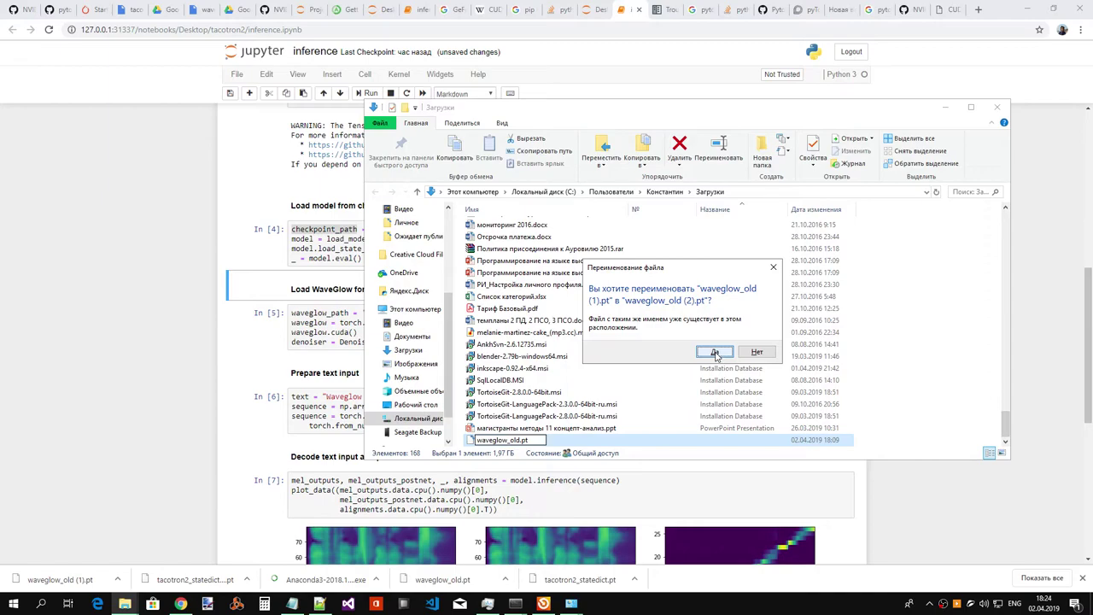
{"action": "left_click", "coordinate": [715, 353]}
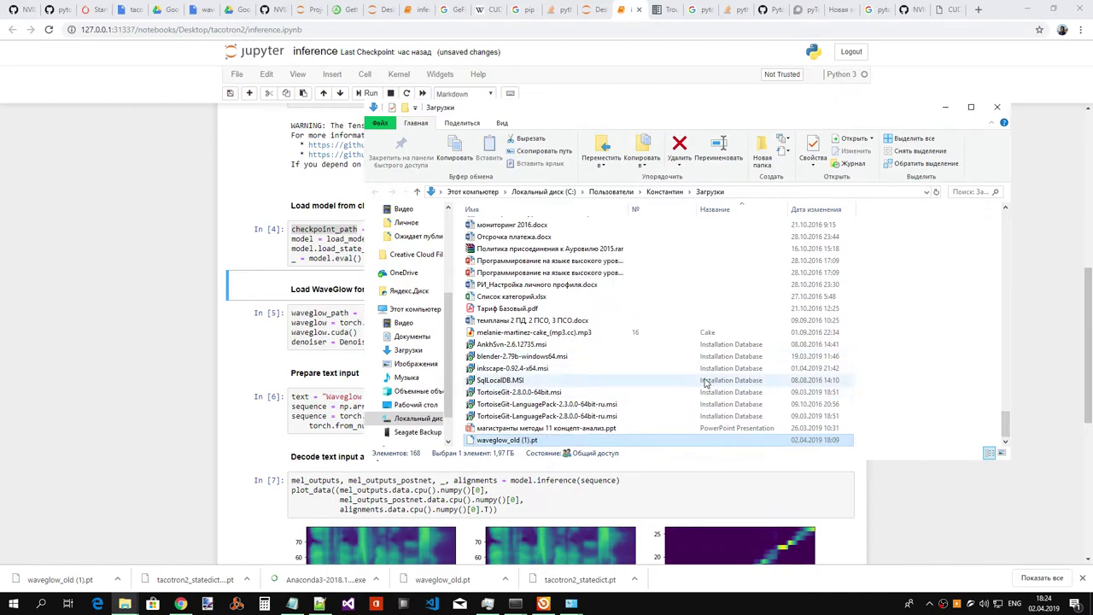
- Sort the Downloads folder by modification date, newest first, to find the waveglow_old files
{"action": "left_click_drag", "start_coordinate": [1007, 423], "coordinate": [1030, 215]}
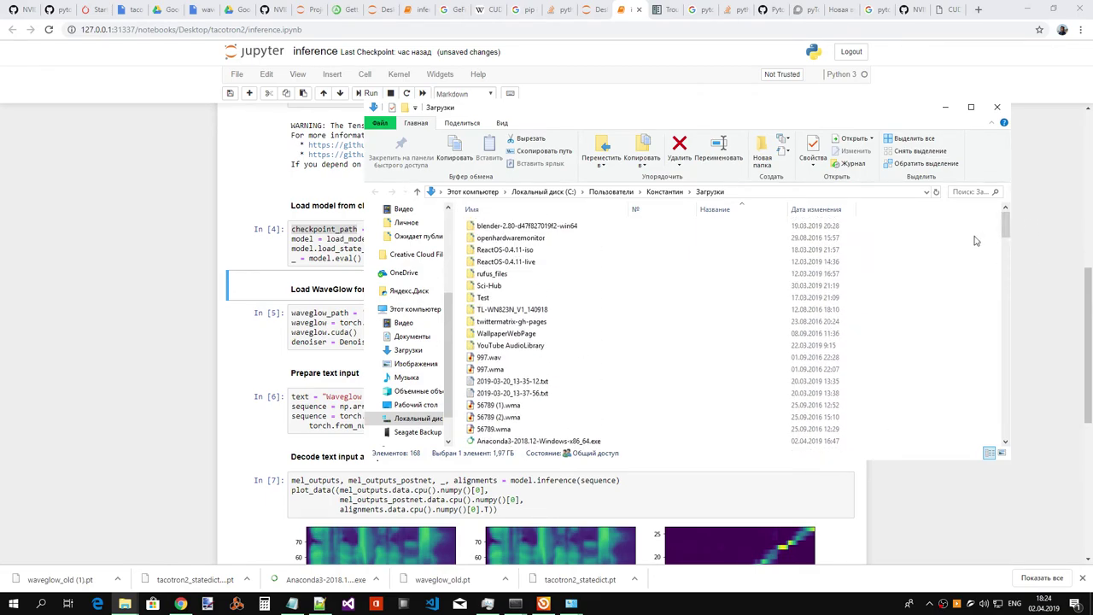
{"action": "left_click", "coordinate": [935, 255]}
{"action": "left_click", "coordinate": [743, 210]}
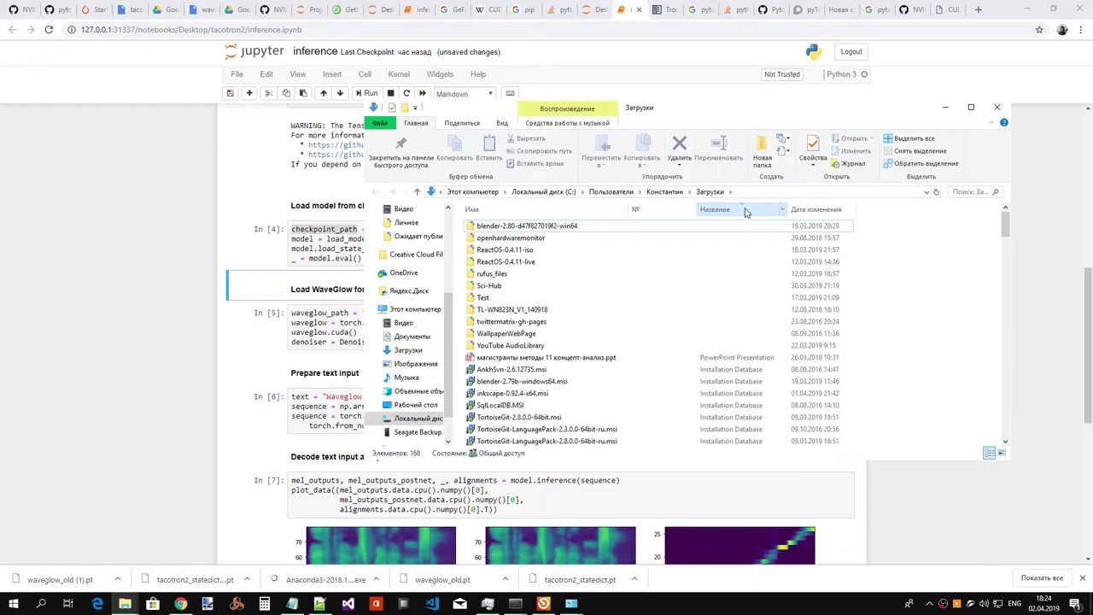
{"action": "left_click", "coordinate": [816, 210]}
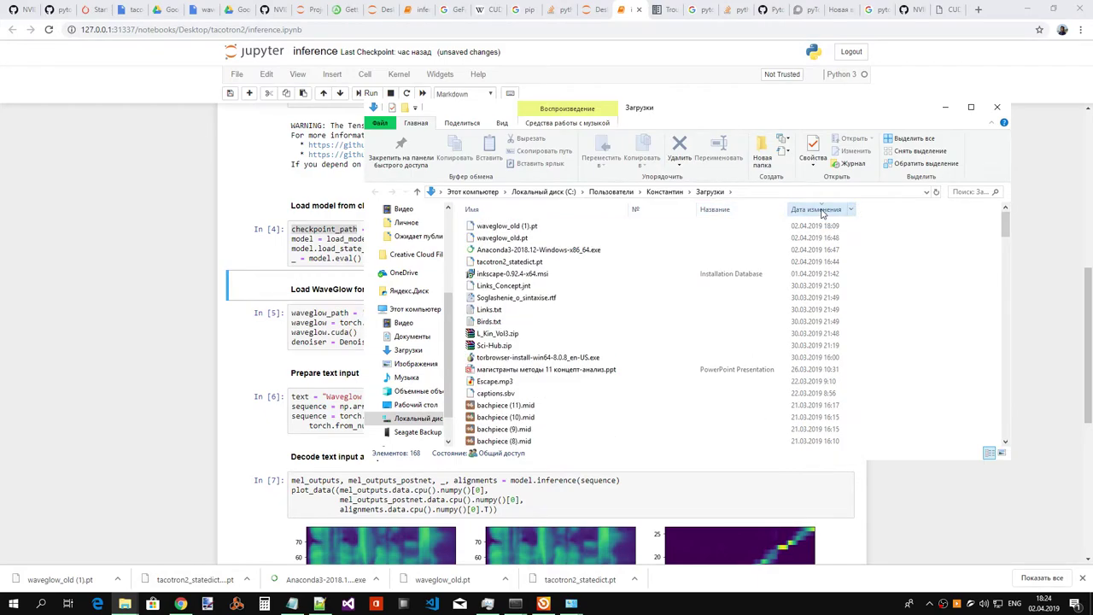